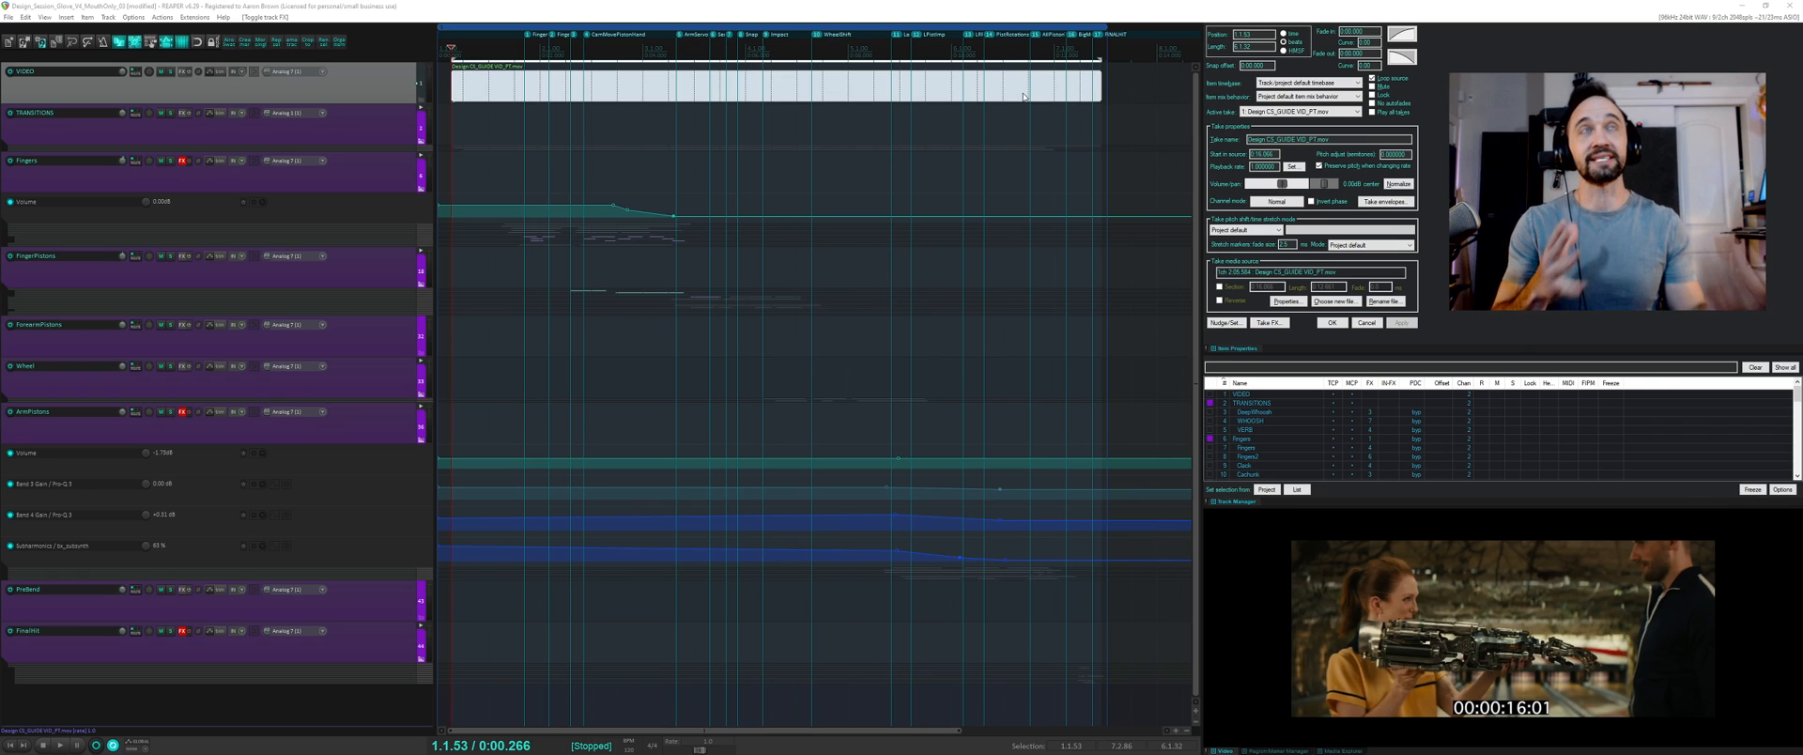
# - Set the time selection to the whole video item and look over all the channels in the mixer
pyautogui.doubleClick(617, 84)
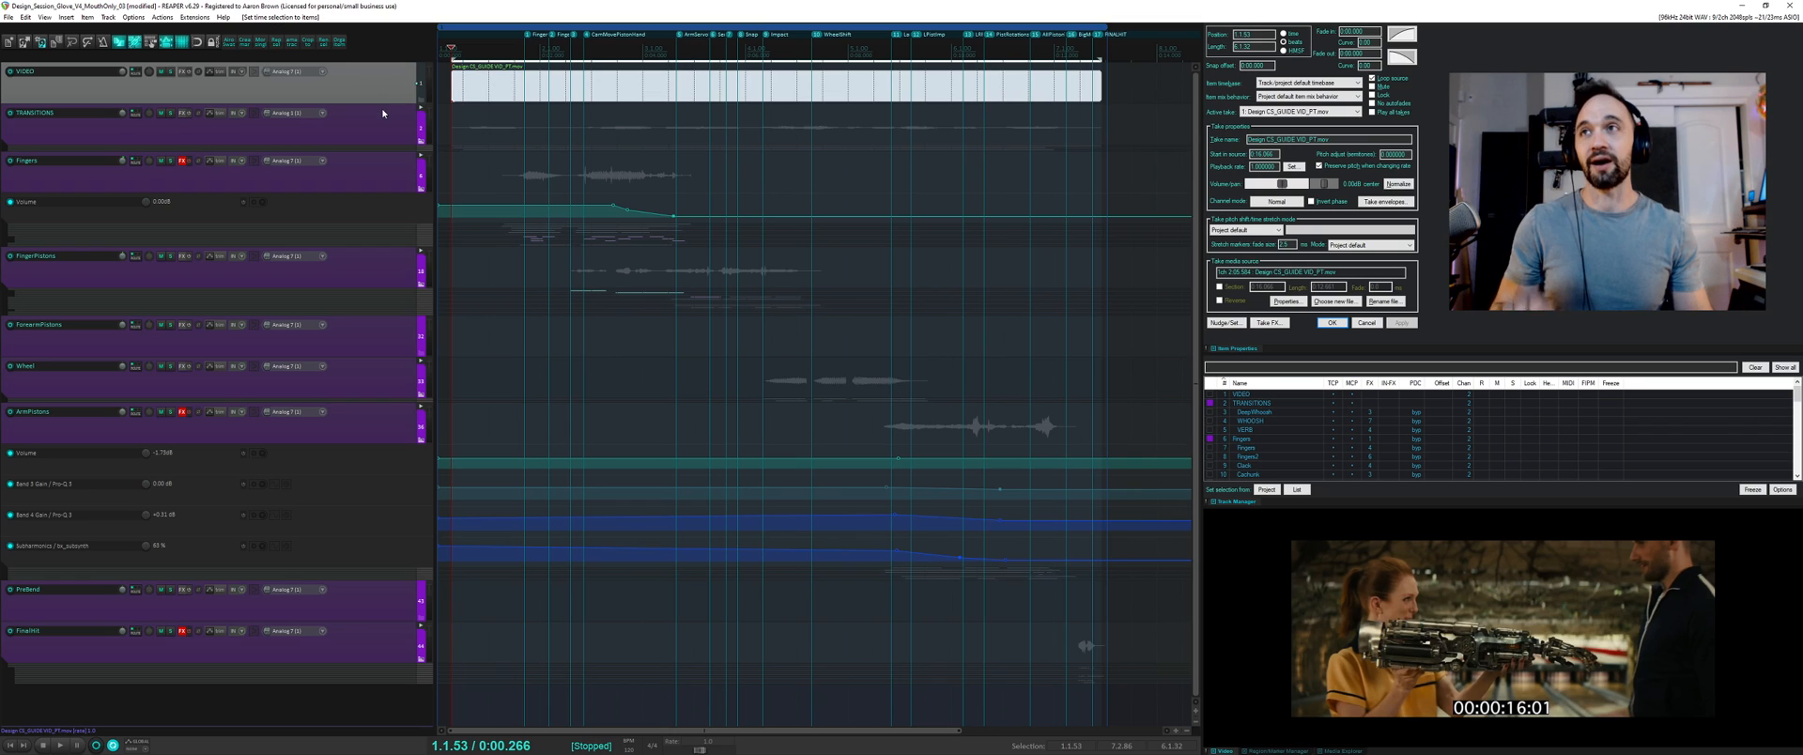
pyautogui.hotkey('ctrl', 'm')
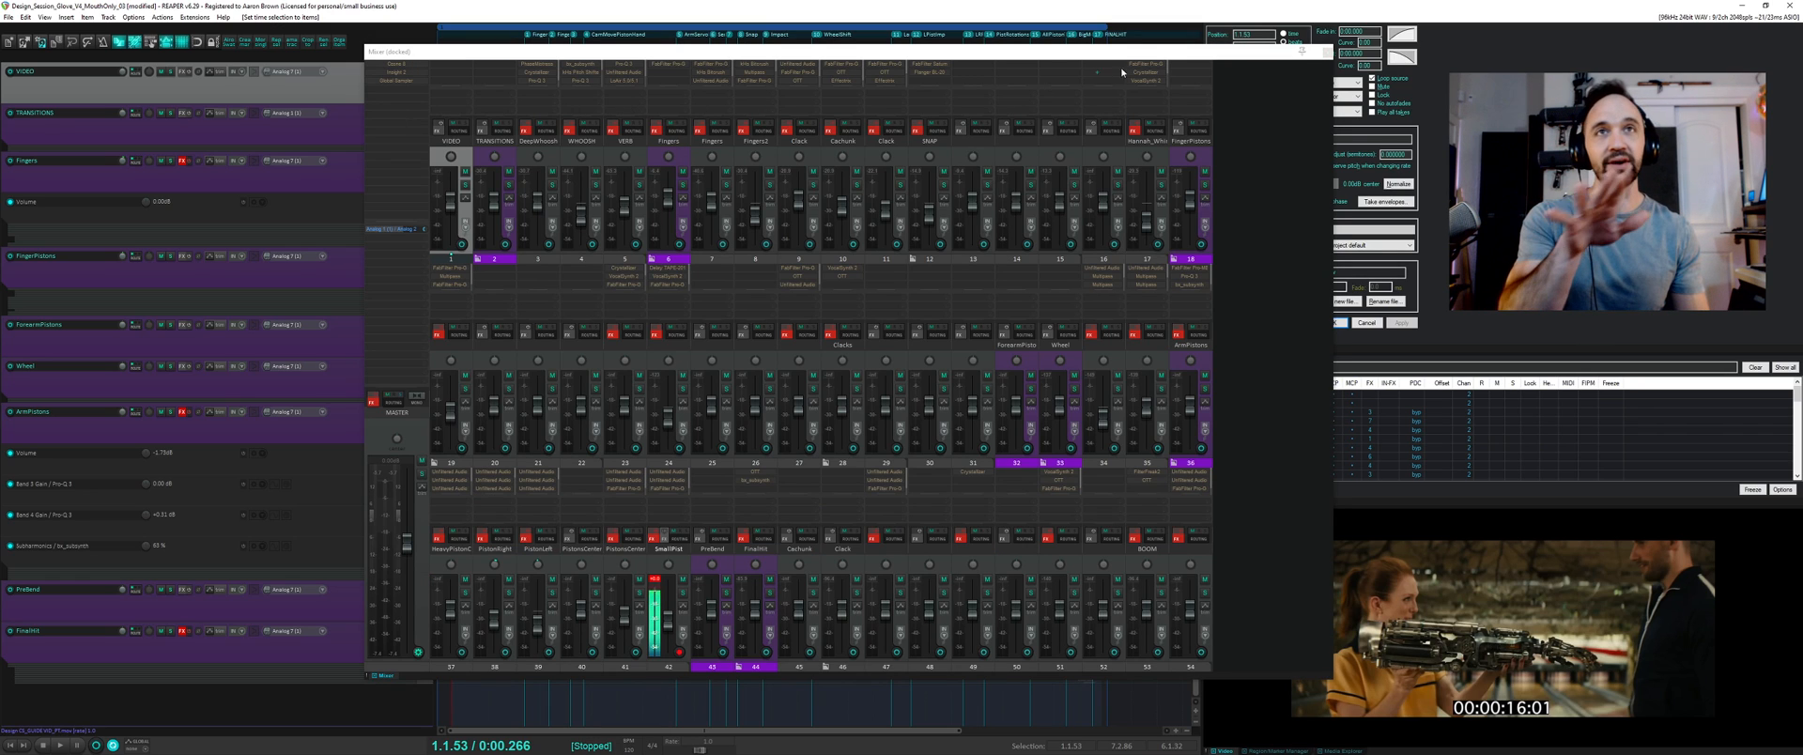
pyautogui.click(1324, 52)
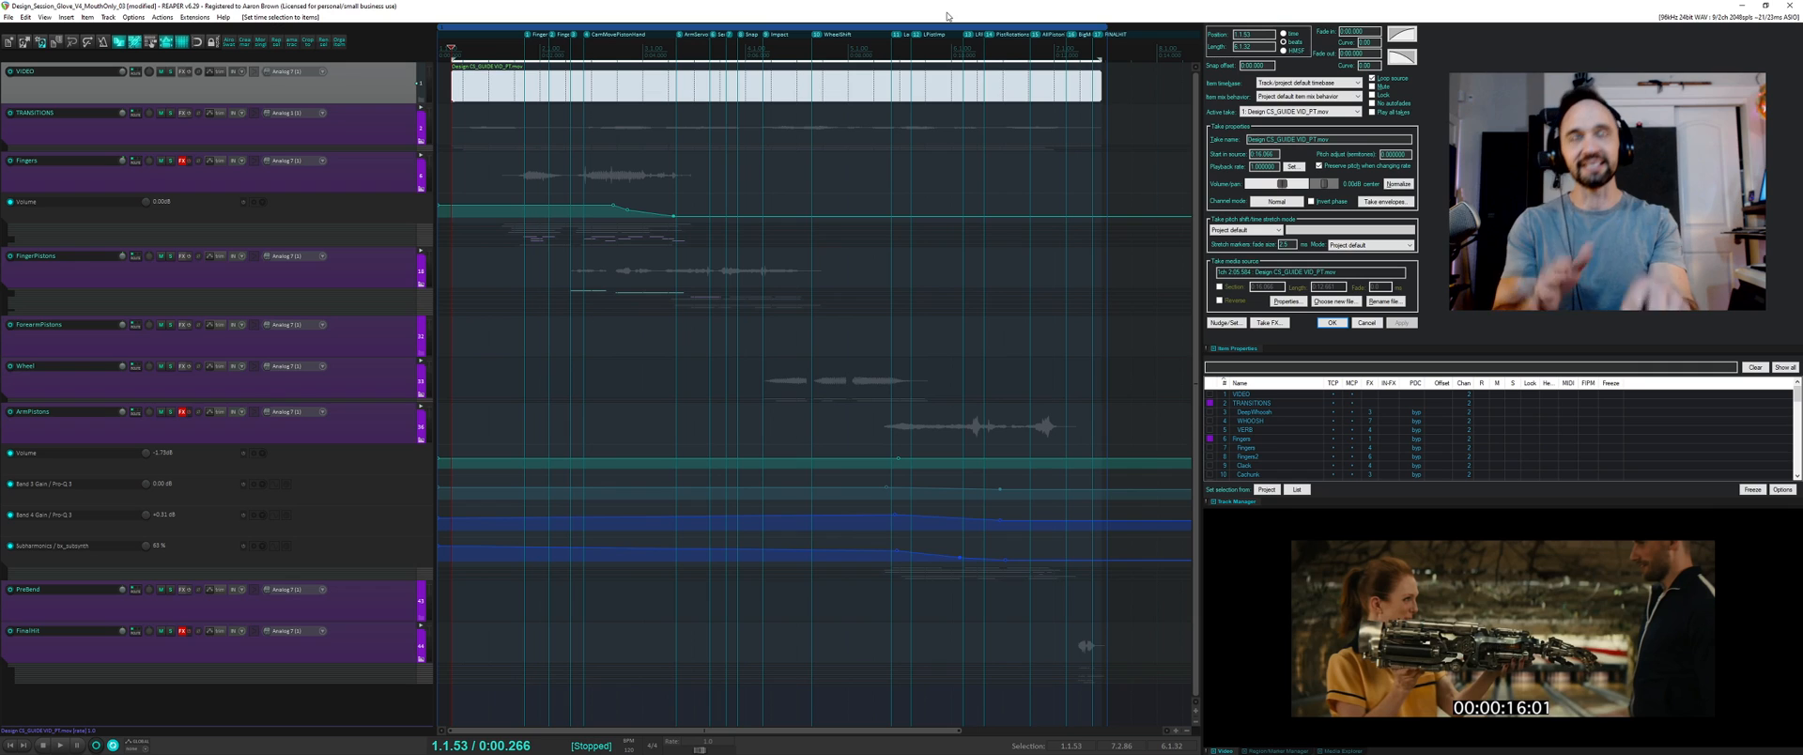
# - Play the session with effects bypassed, and compare it by enabling the effects on all tracks
pyautogui.press('space')
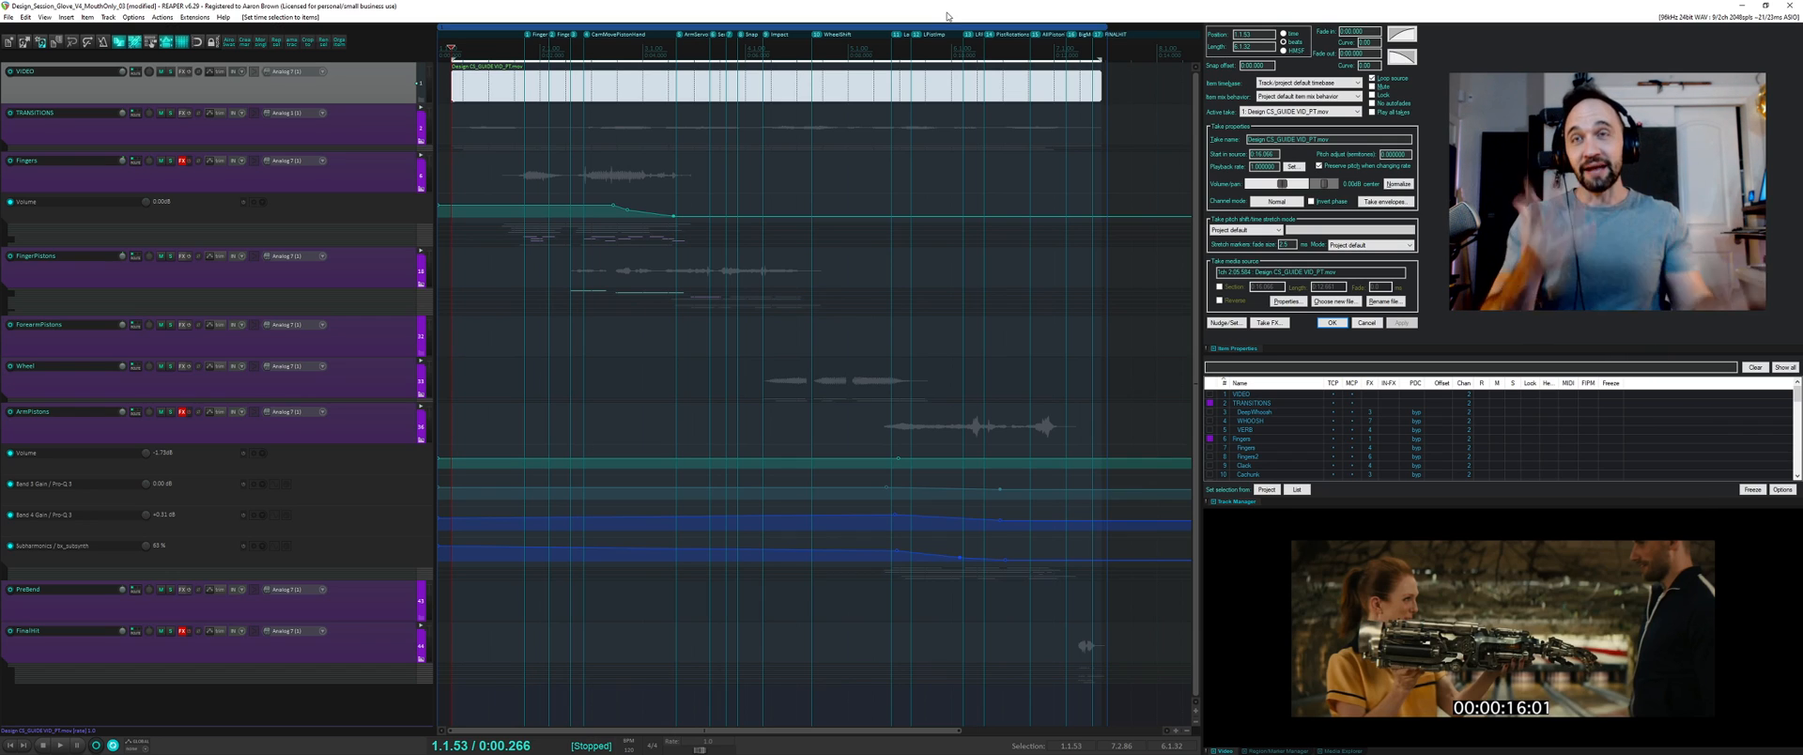
pyautogui.hotkey('ctrl', 'a')
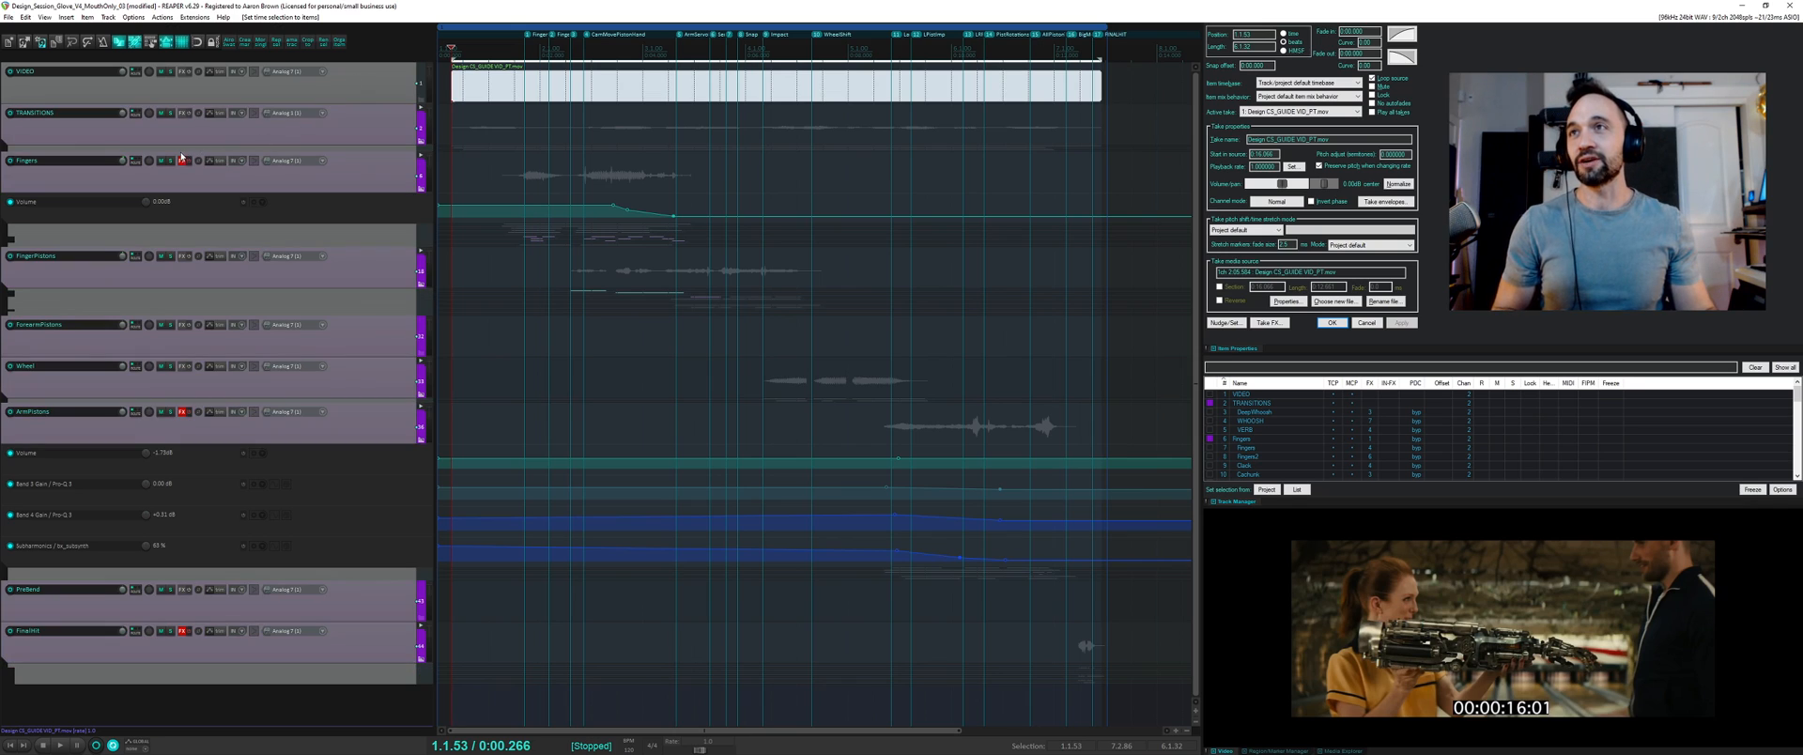
pyautogui.click(187, 162)
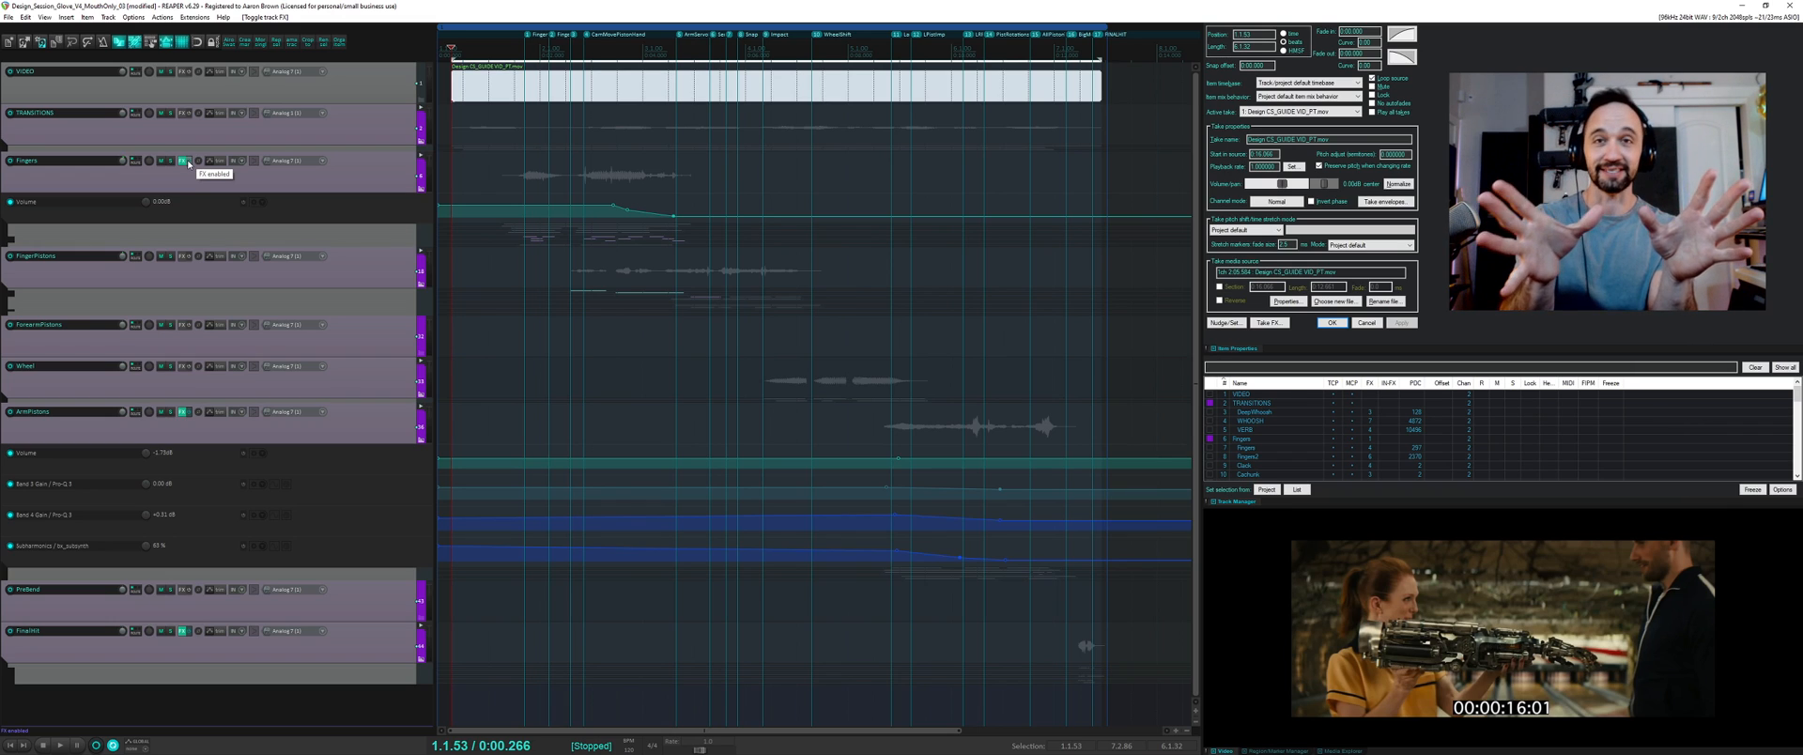
pyautogui.press('space')
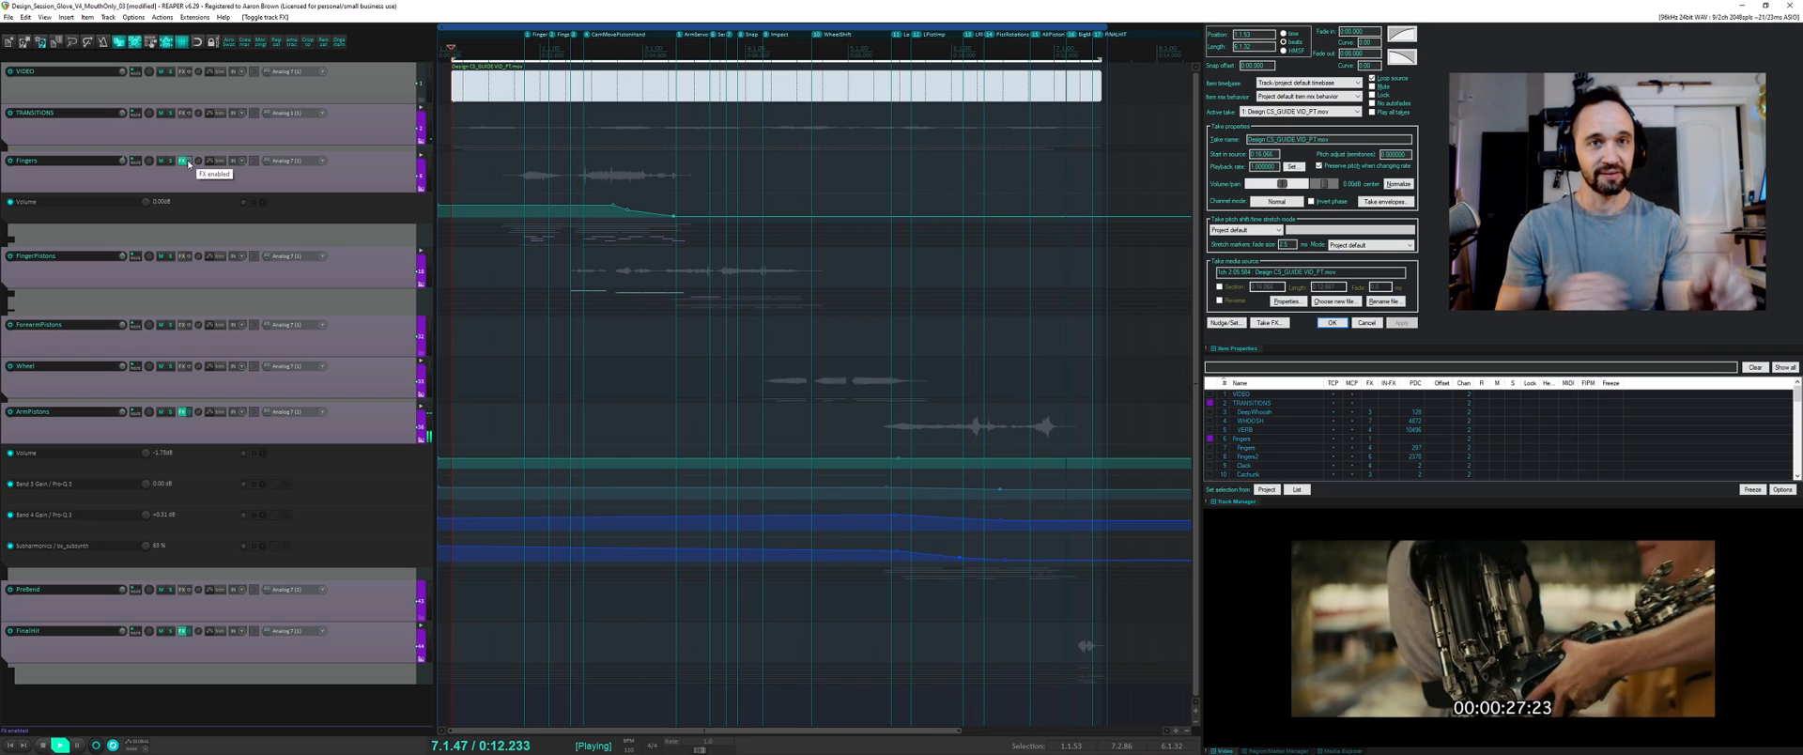
pyautogui.press('space')
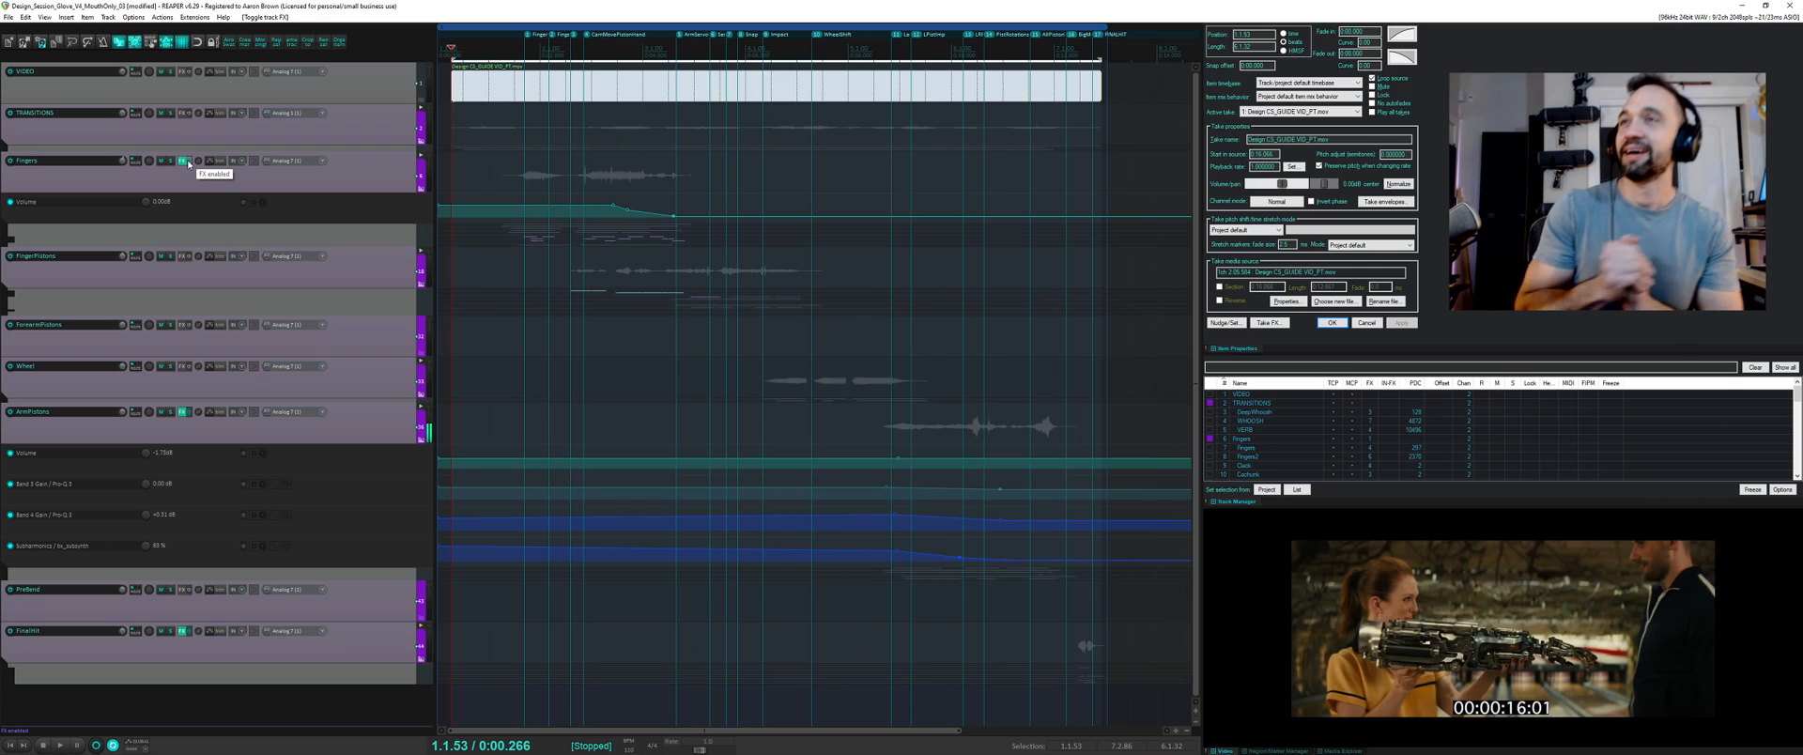
pyautogui.keyDown('ctrl'); pyautogui.click(184, 161); pyautogui.keyUp('ctrl')
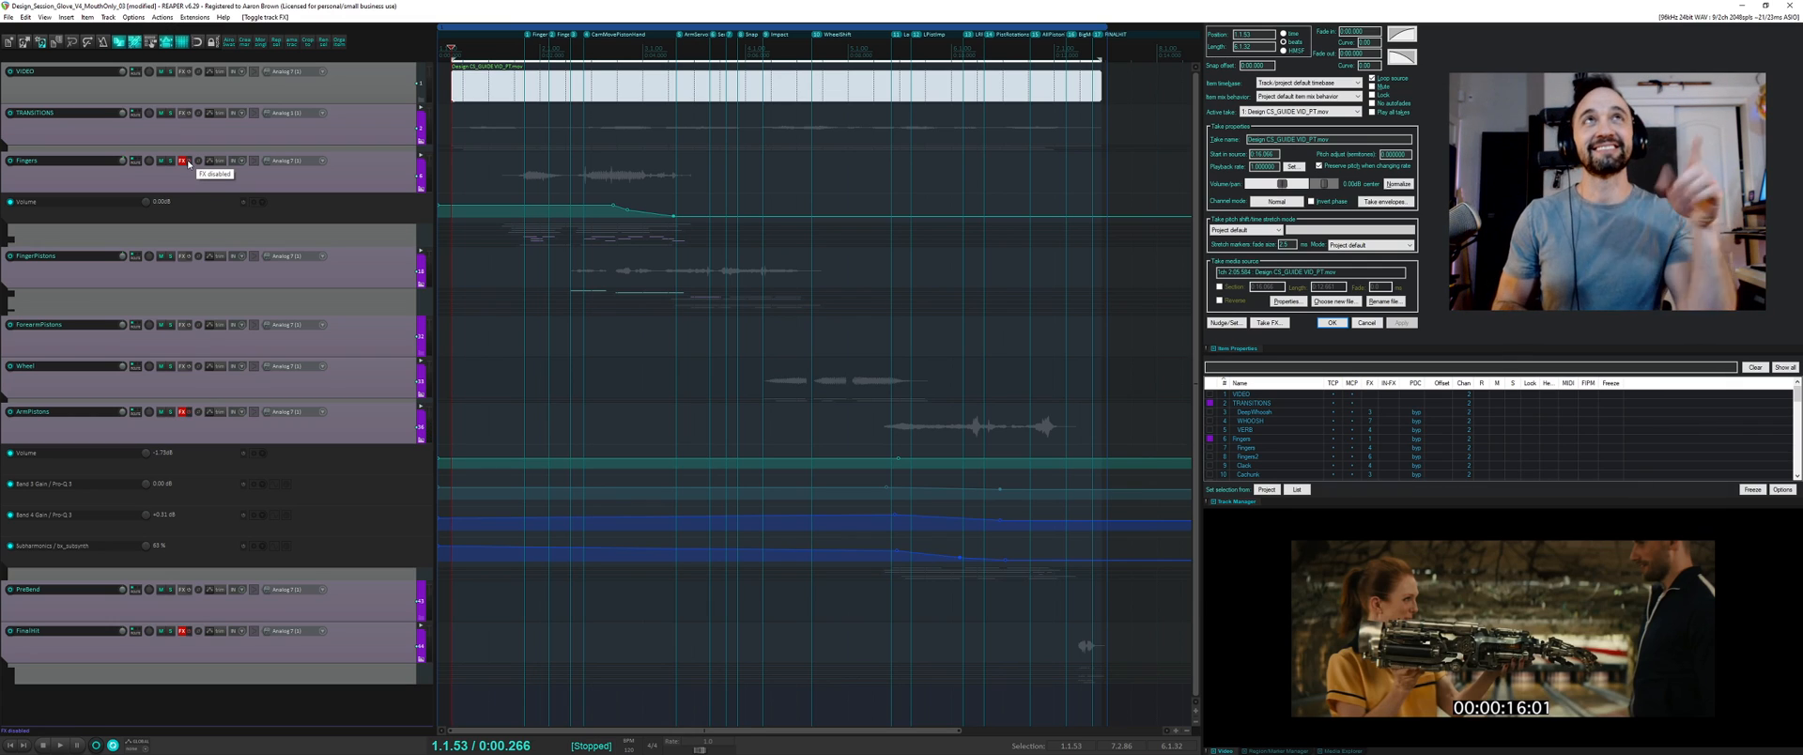
pyautogui.keyDown('ctrl'); pyautogui.click(184, 160); pyautogui.keyUp('ctrl')
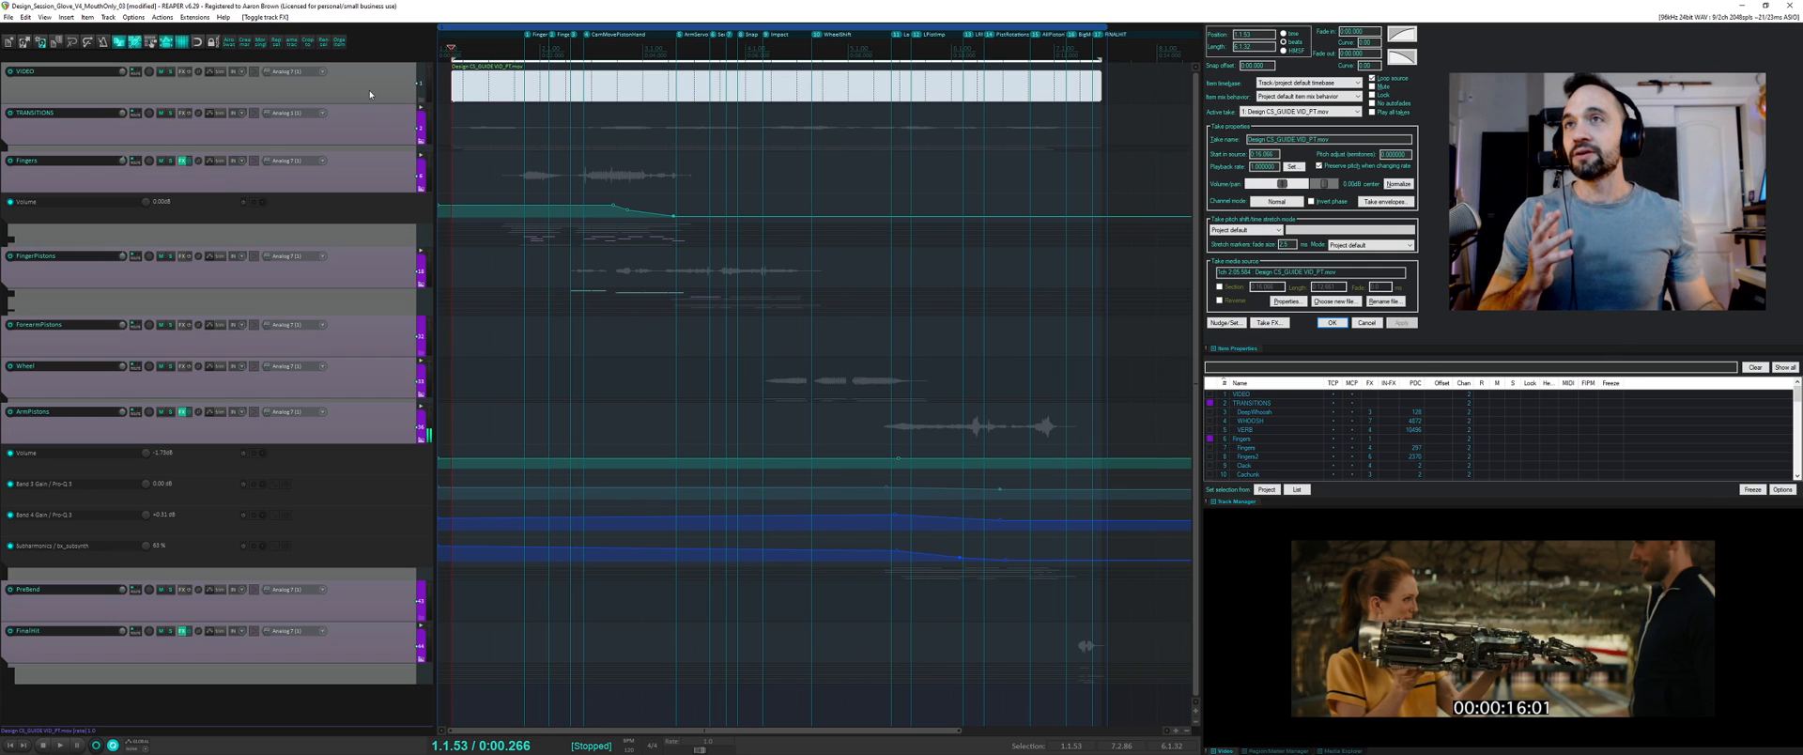
# - Set the time selection to the video item again and mute the ArmPistons folder track
pyautogui.click(370, 93)
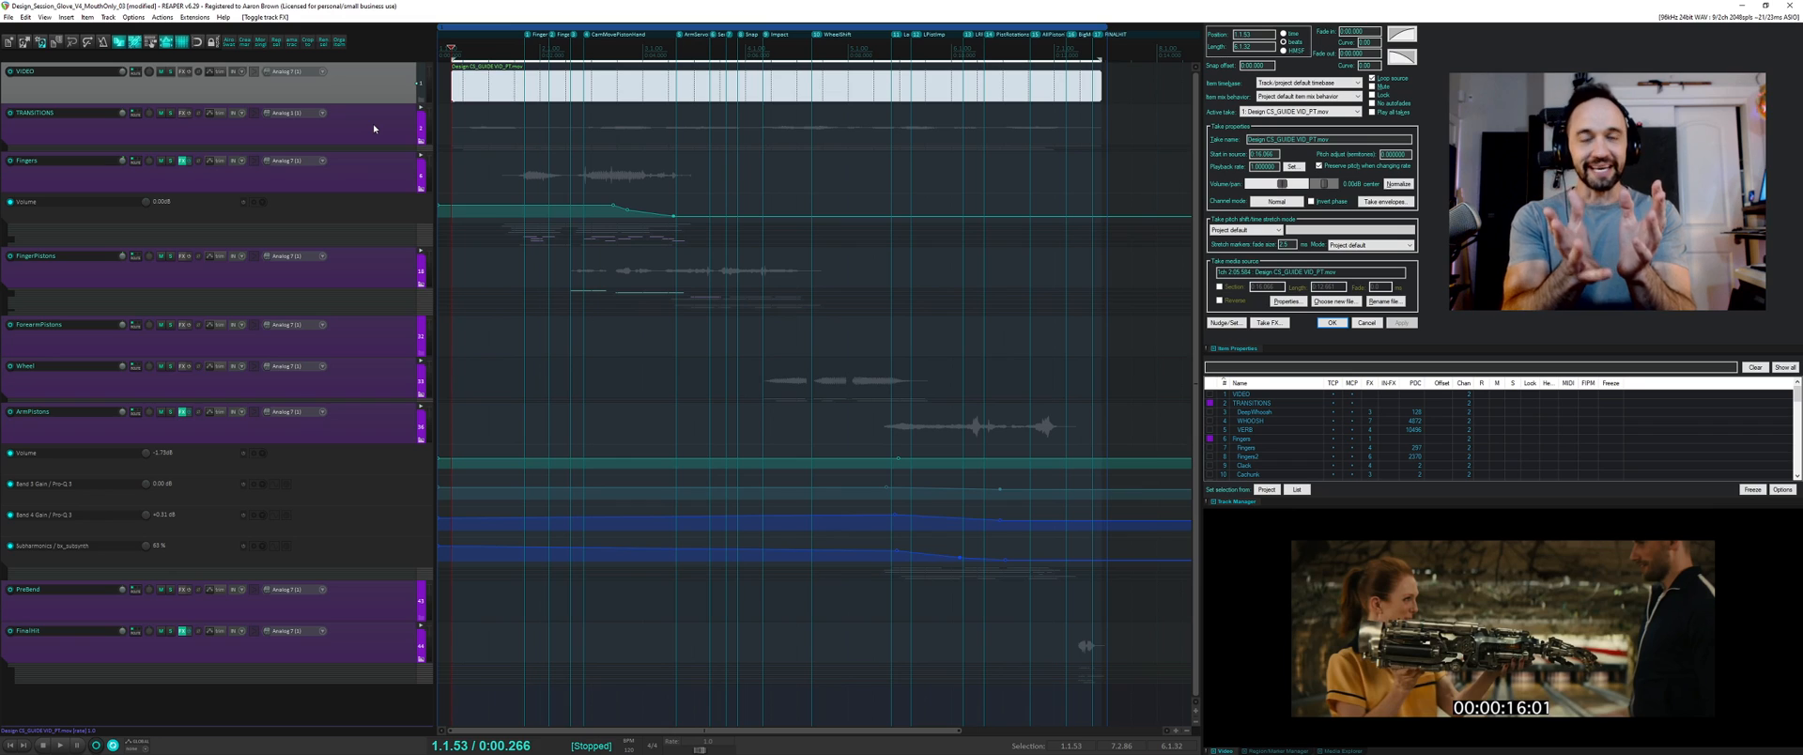
pyautogui.doubleClick(461, 99)
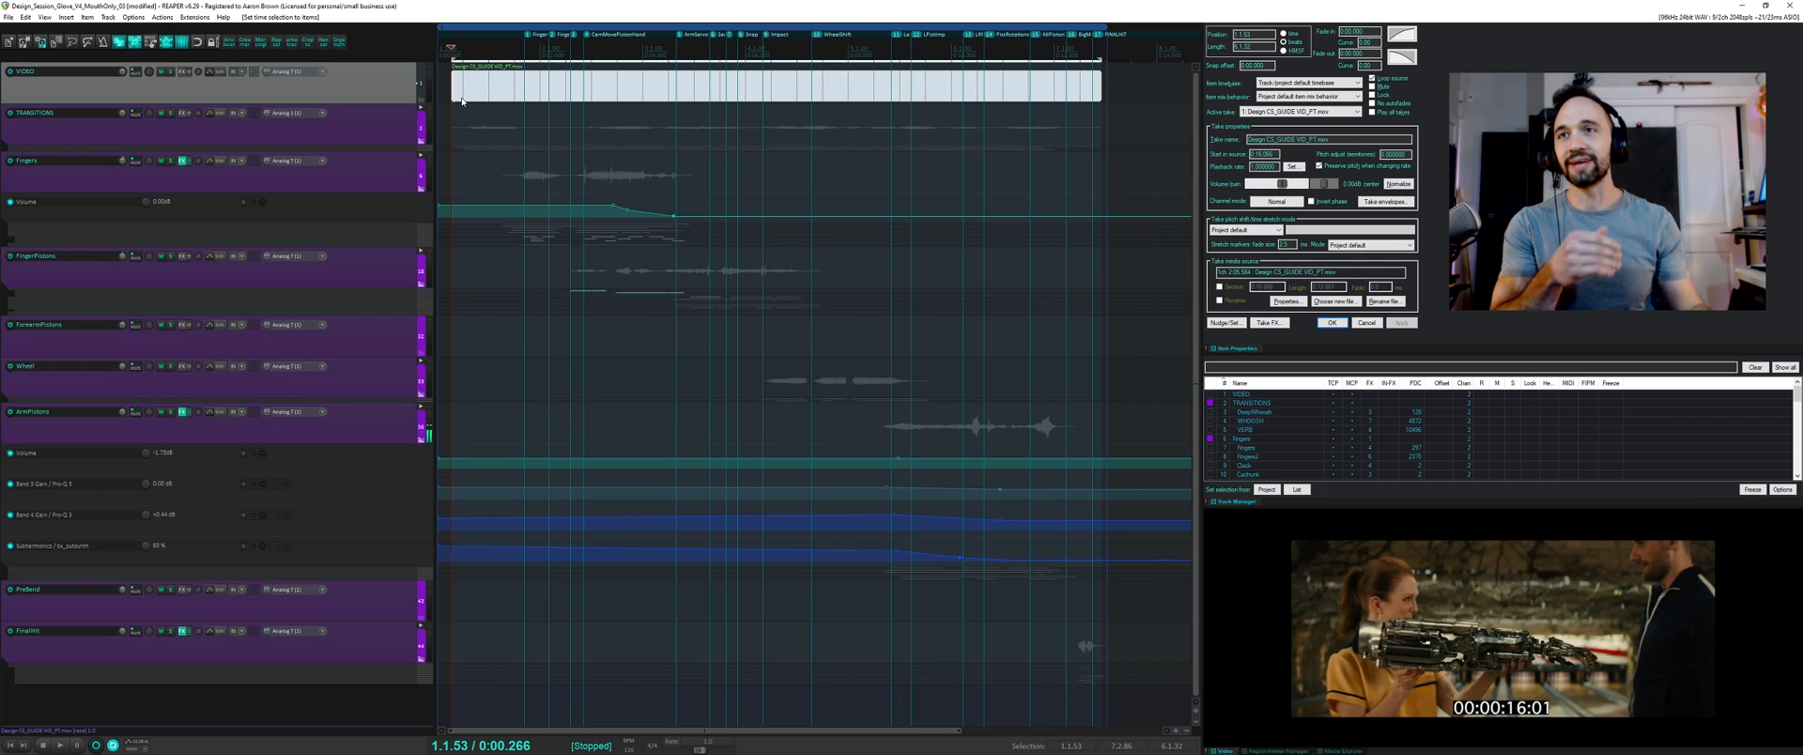
pyautogui.click(161, 411)
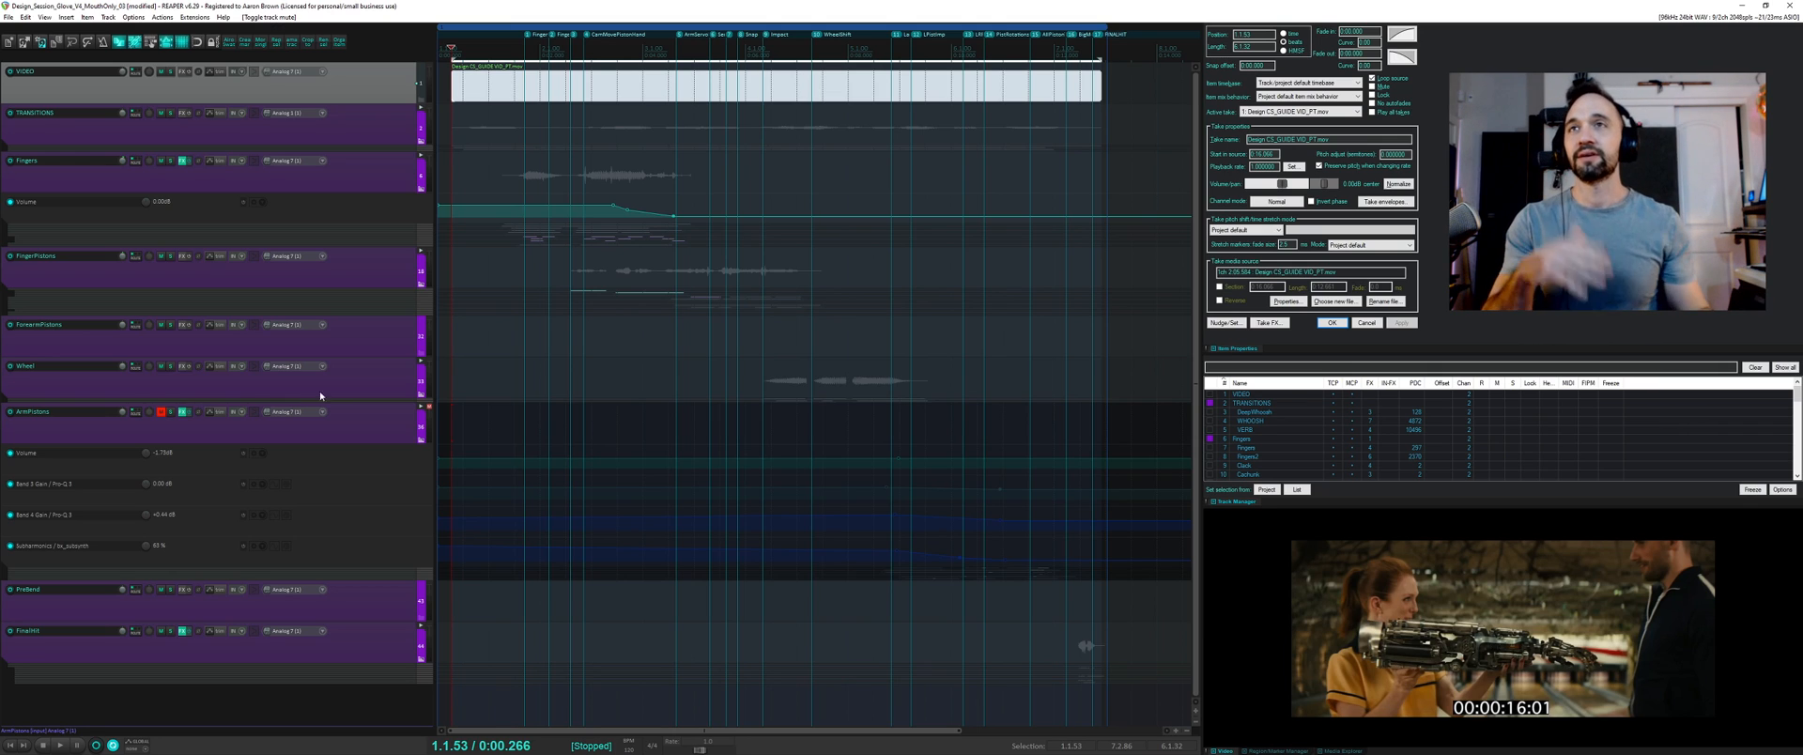
# - Place the edit cursor at about 0:01.927 and expand the TRANSITIONS folder to show its child tracks
pyautogui.click(536, 95)
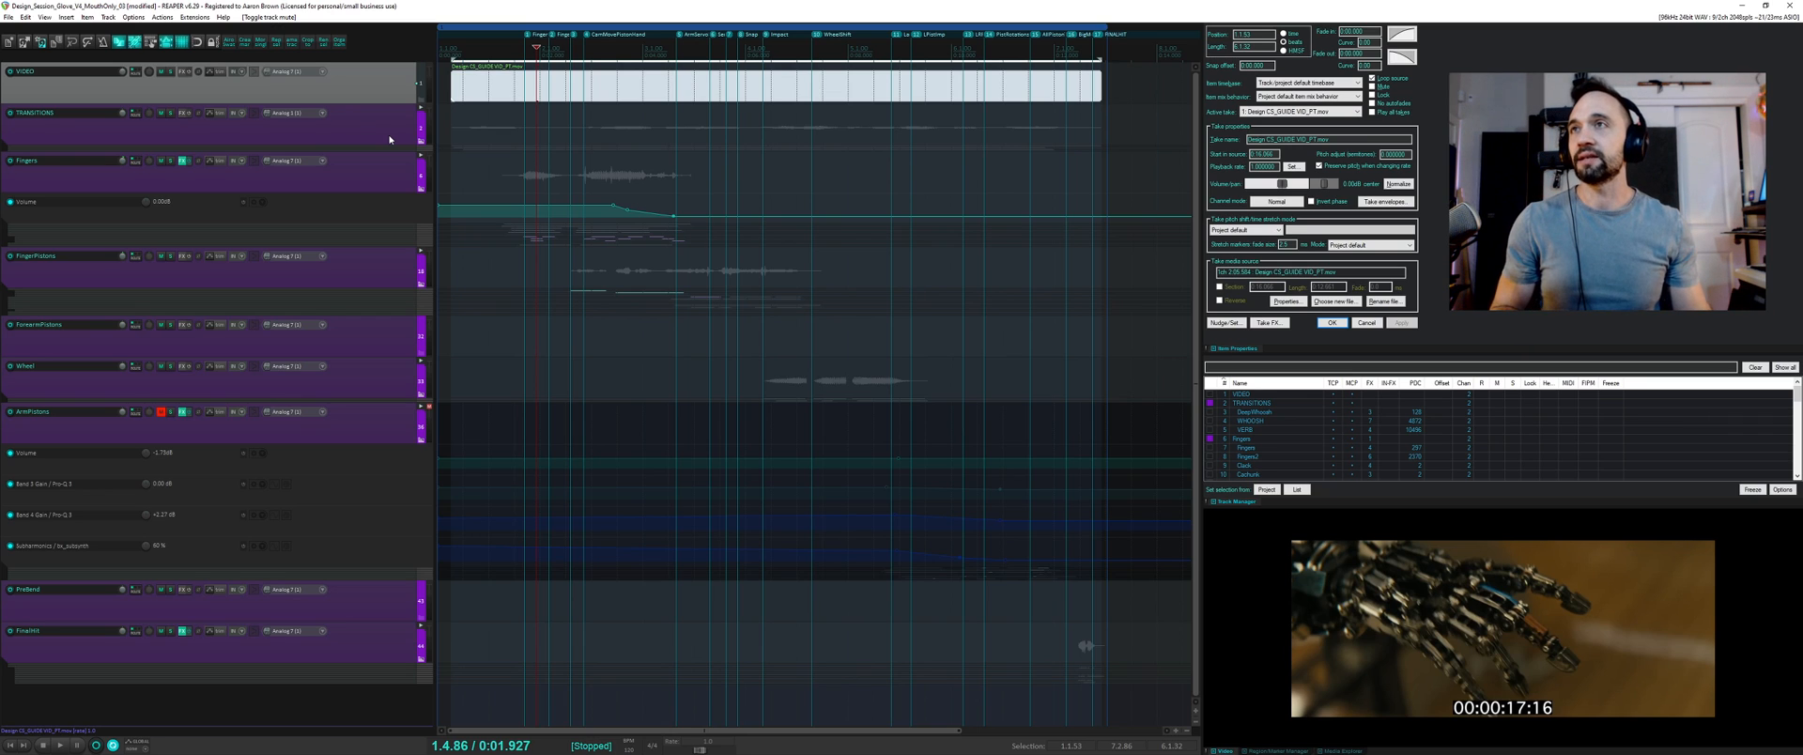
pyautogui.click(390, 139)
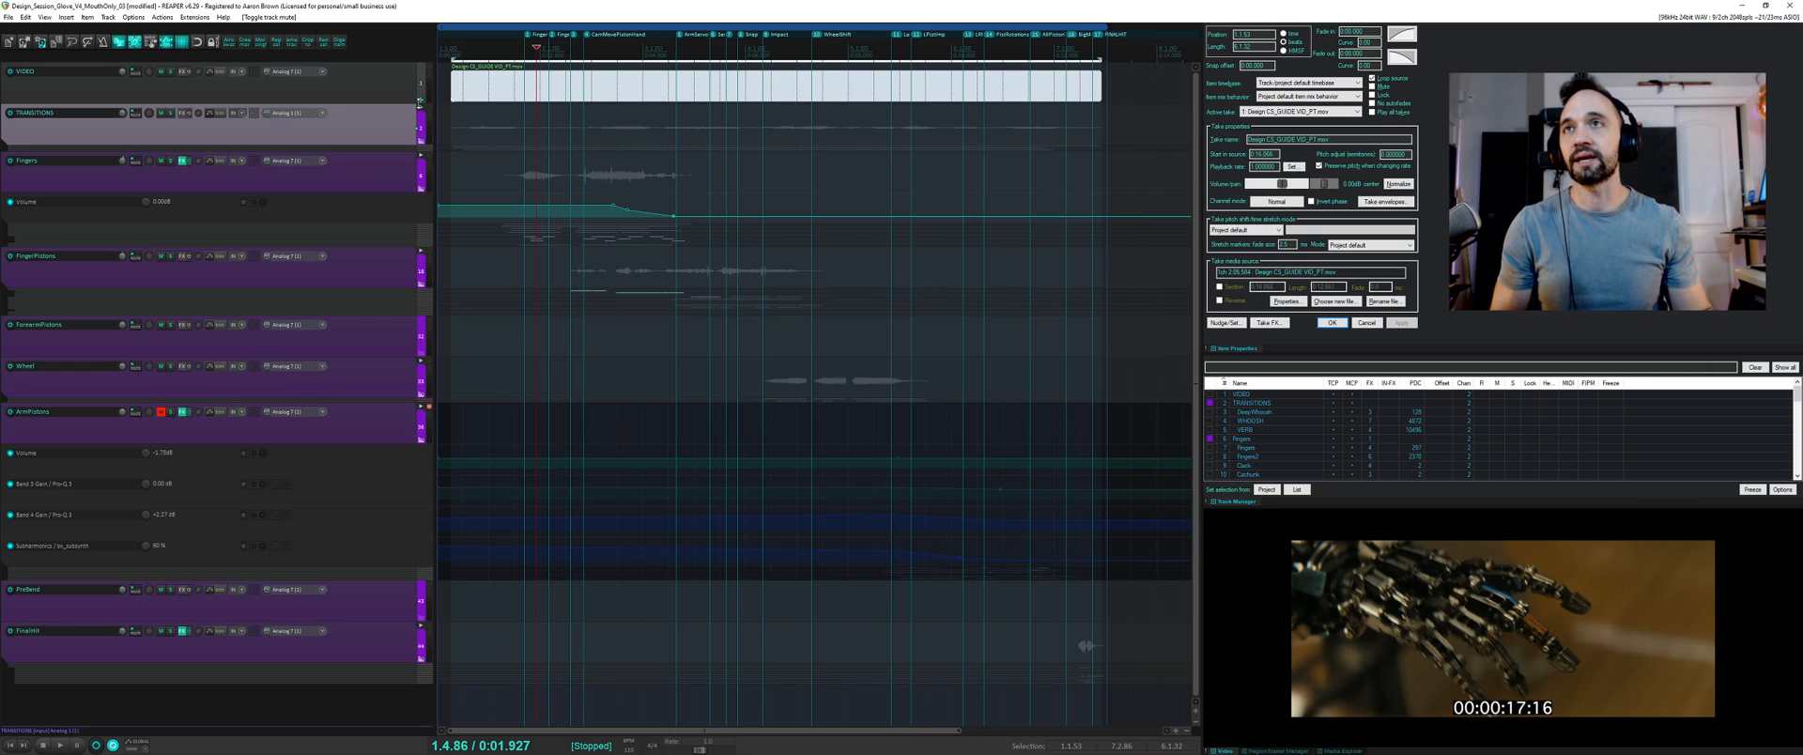
pyautogui.click(421, 122)
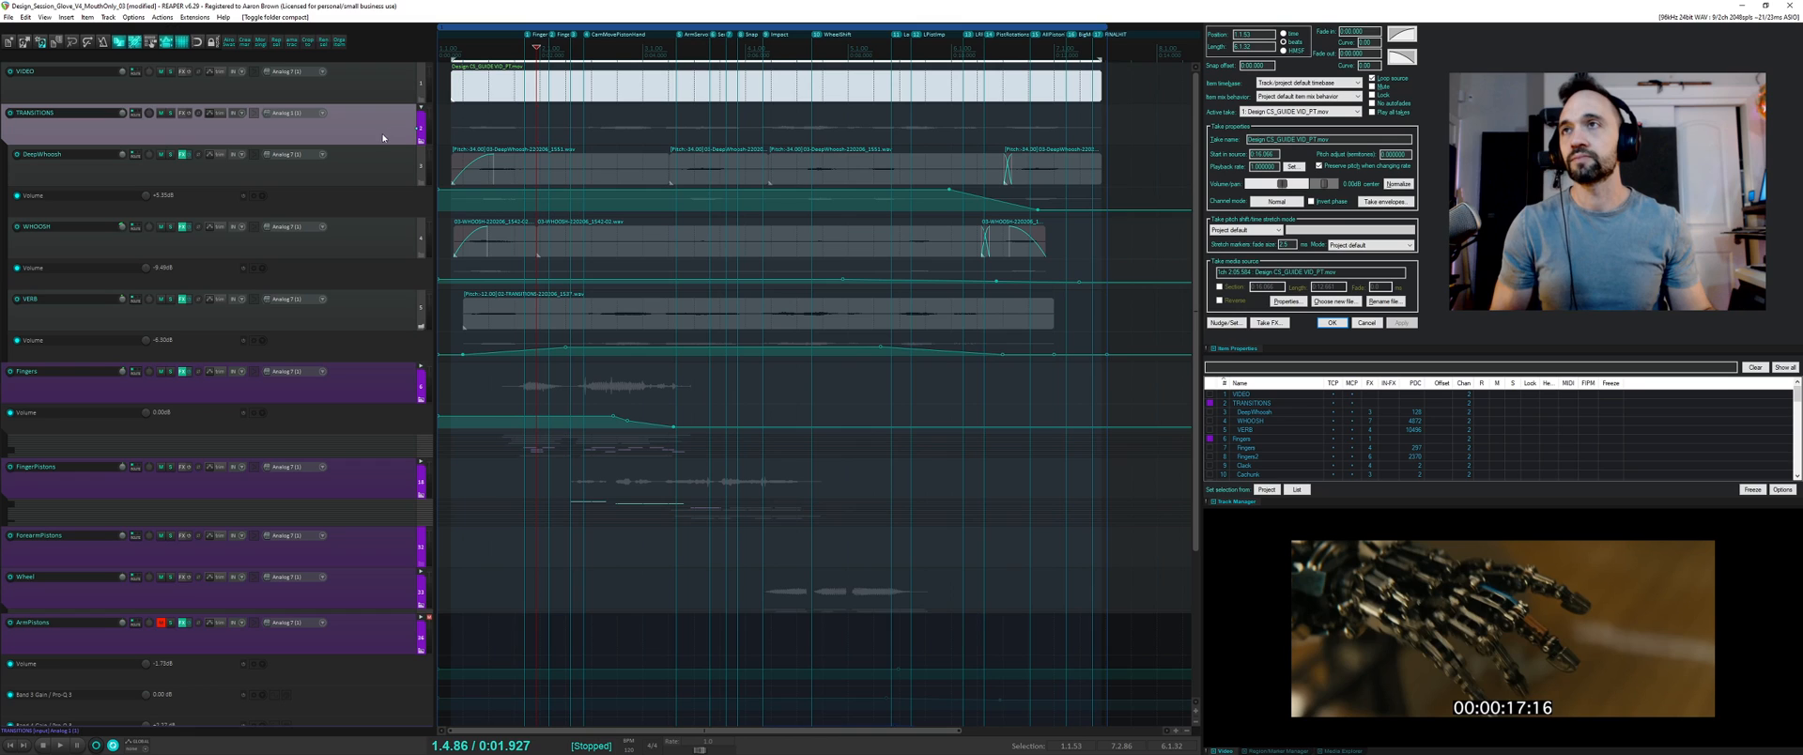
# - Bypass the effects on all tracks and solo the TRANSITIONS folder
pyautogui.click(200, 143)
pyautogui.hotkey('ctrl', 'a')
pyautogui.click(189, 154)
pyautogui.click(325, 175)
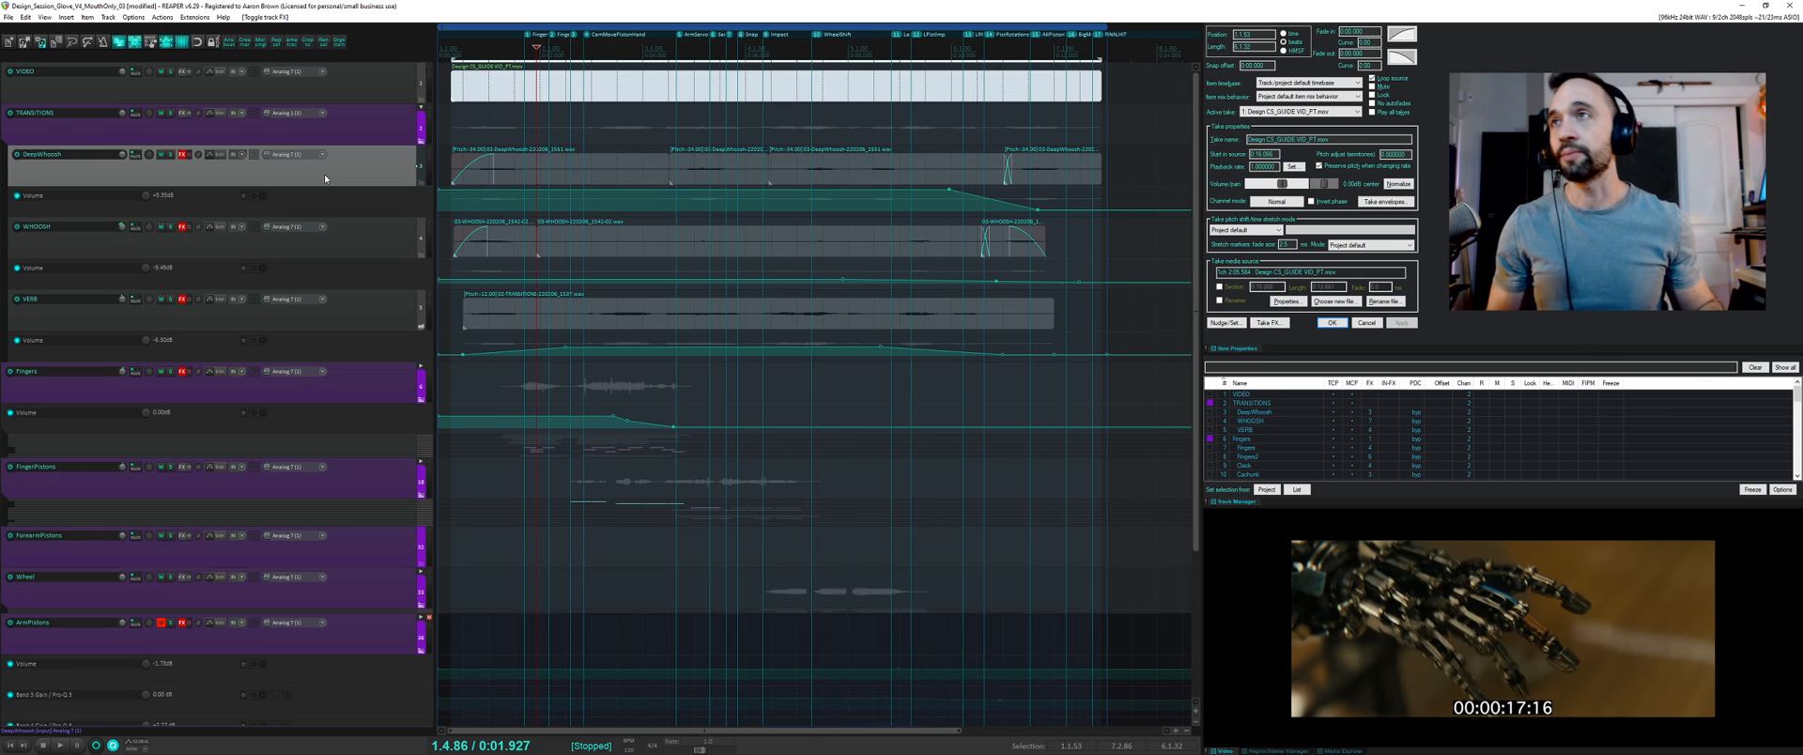
pyautogui.click(365, 133)
pyautogui.click(170, 112)
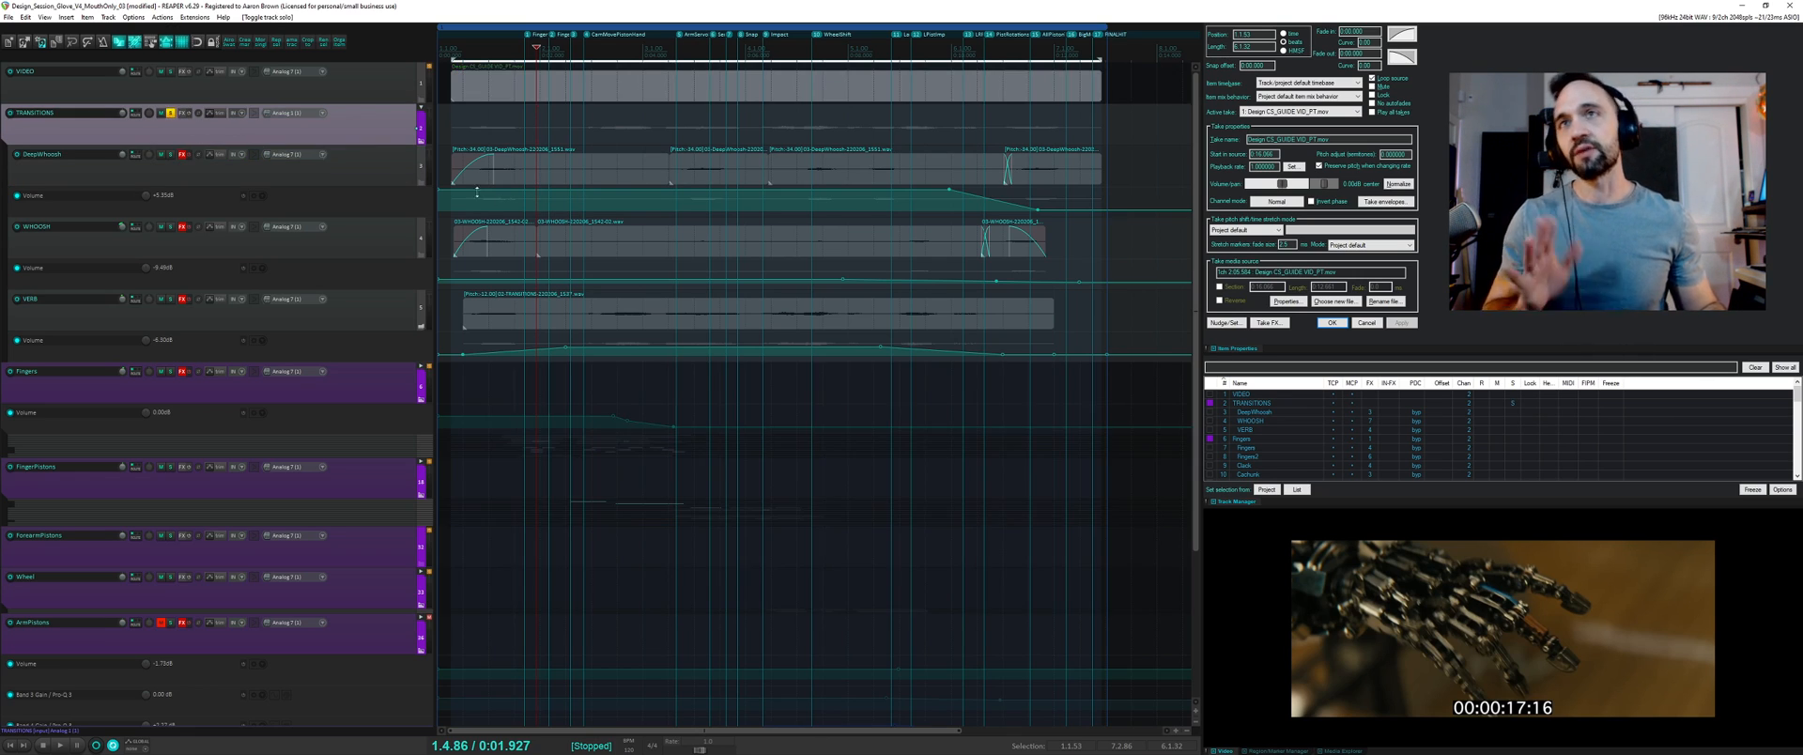
# - Reset the pitch of all items inside the TRANSITIONS folder to 0 and play the unpitched recordings
pyautogui.moveTo(467, 132); pyautogui.dragTo(1106, 340)
pyautogui.write('0')
pyautogui.press('Return')
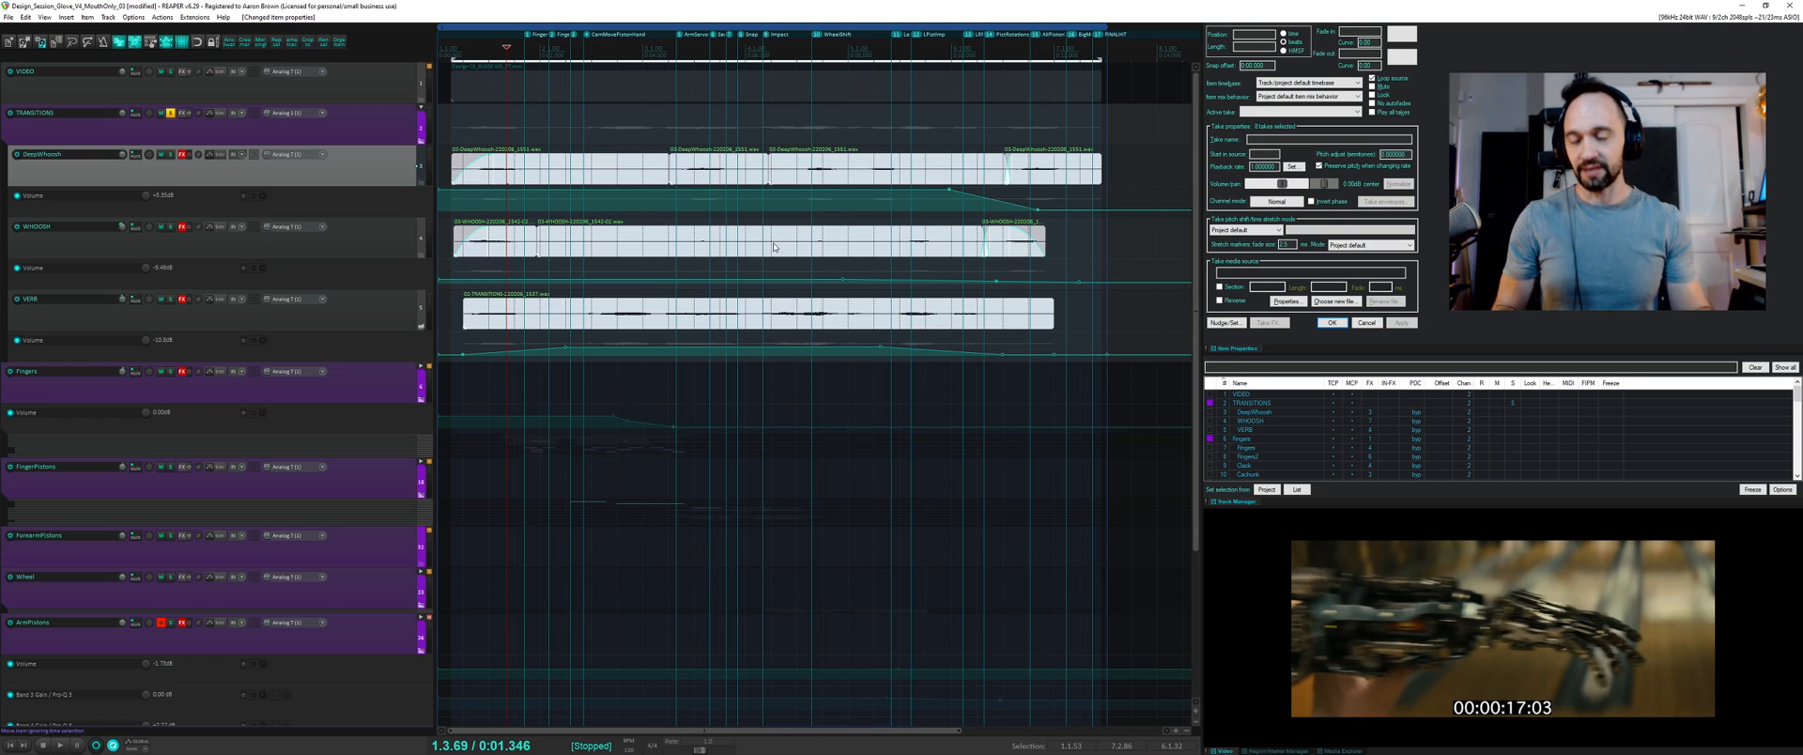
pyautogui.press('t')
pyautogui.press('space')
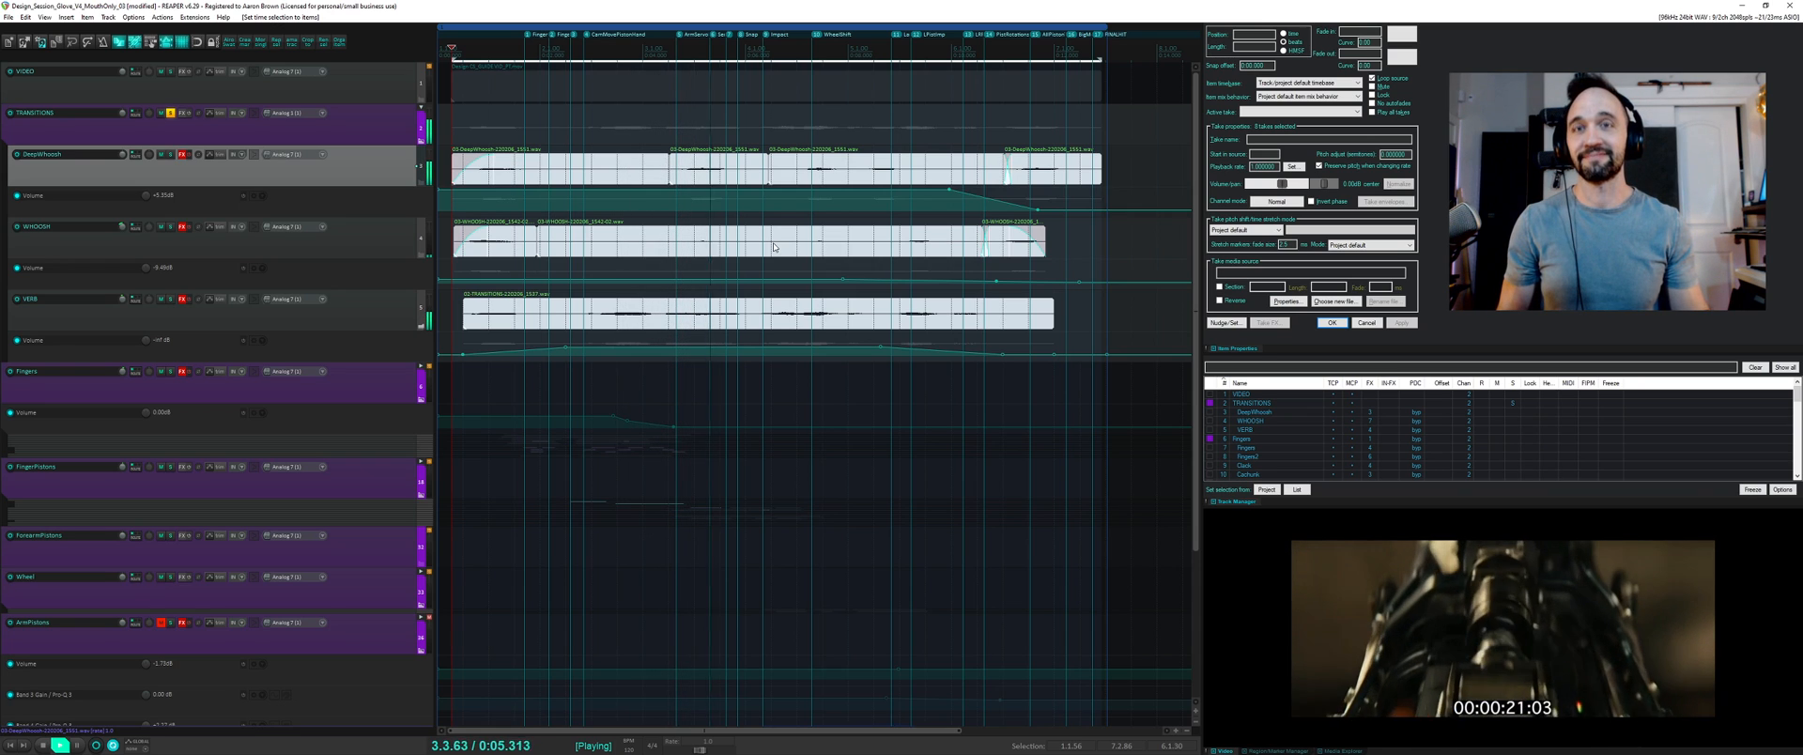
pyautogui.press('space')
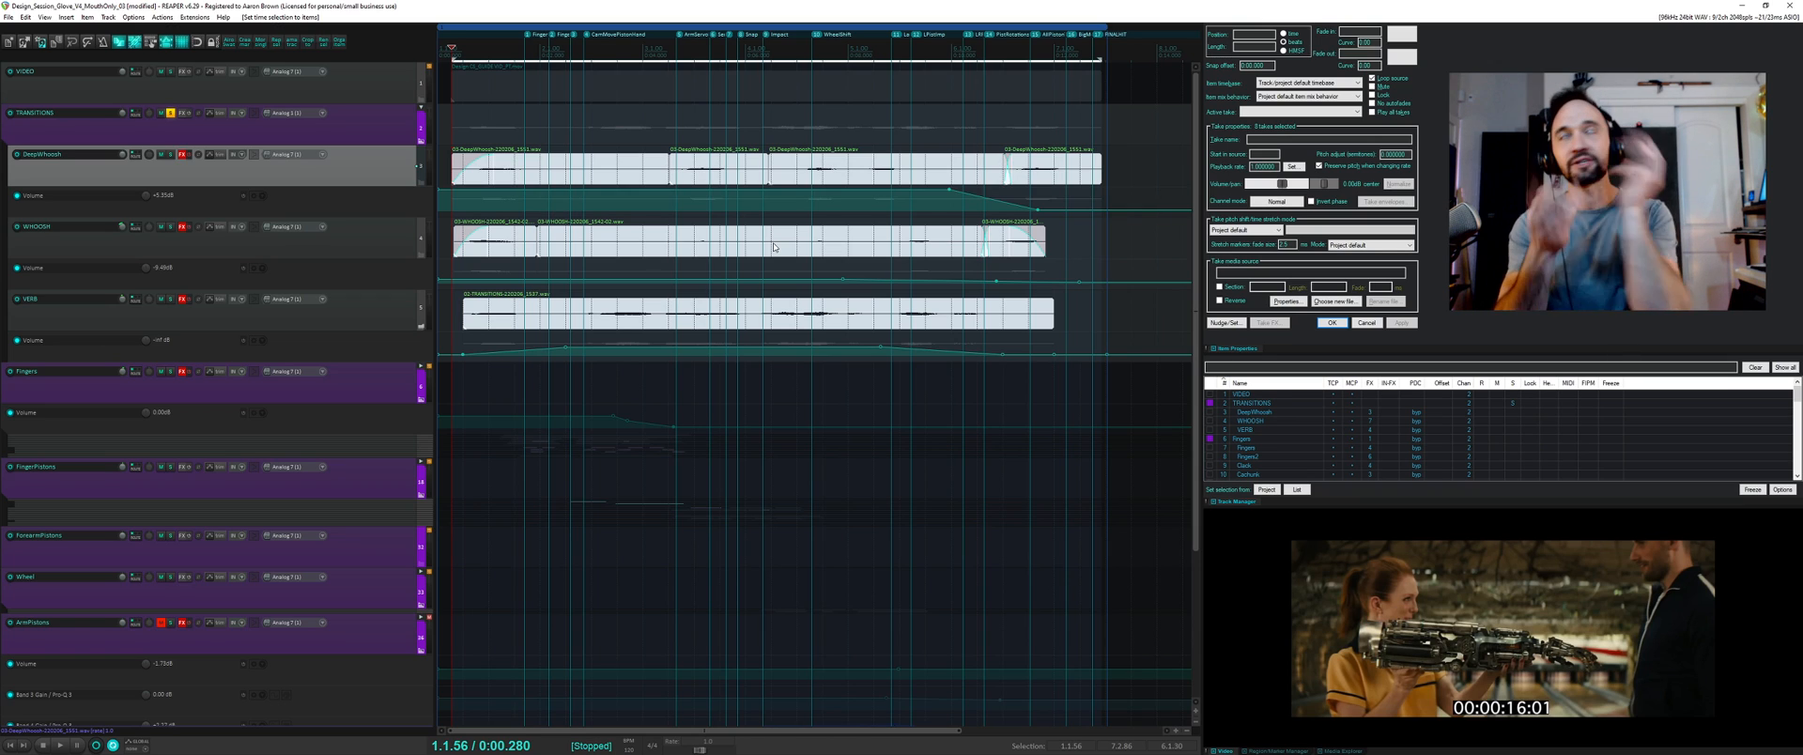
# - Undo the pitch reset on the TRANSITIONS items and play them with their pitch shift
pyautogui.press('Escape')
pyautogui.hotkey('ctrl', 'z')
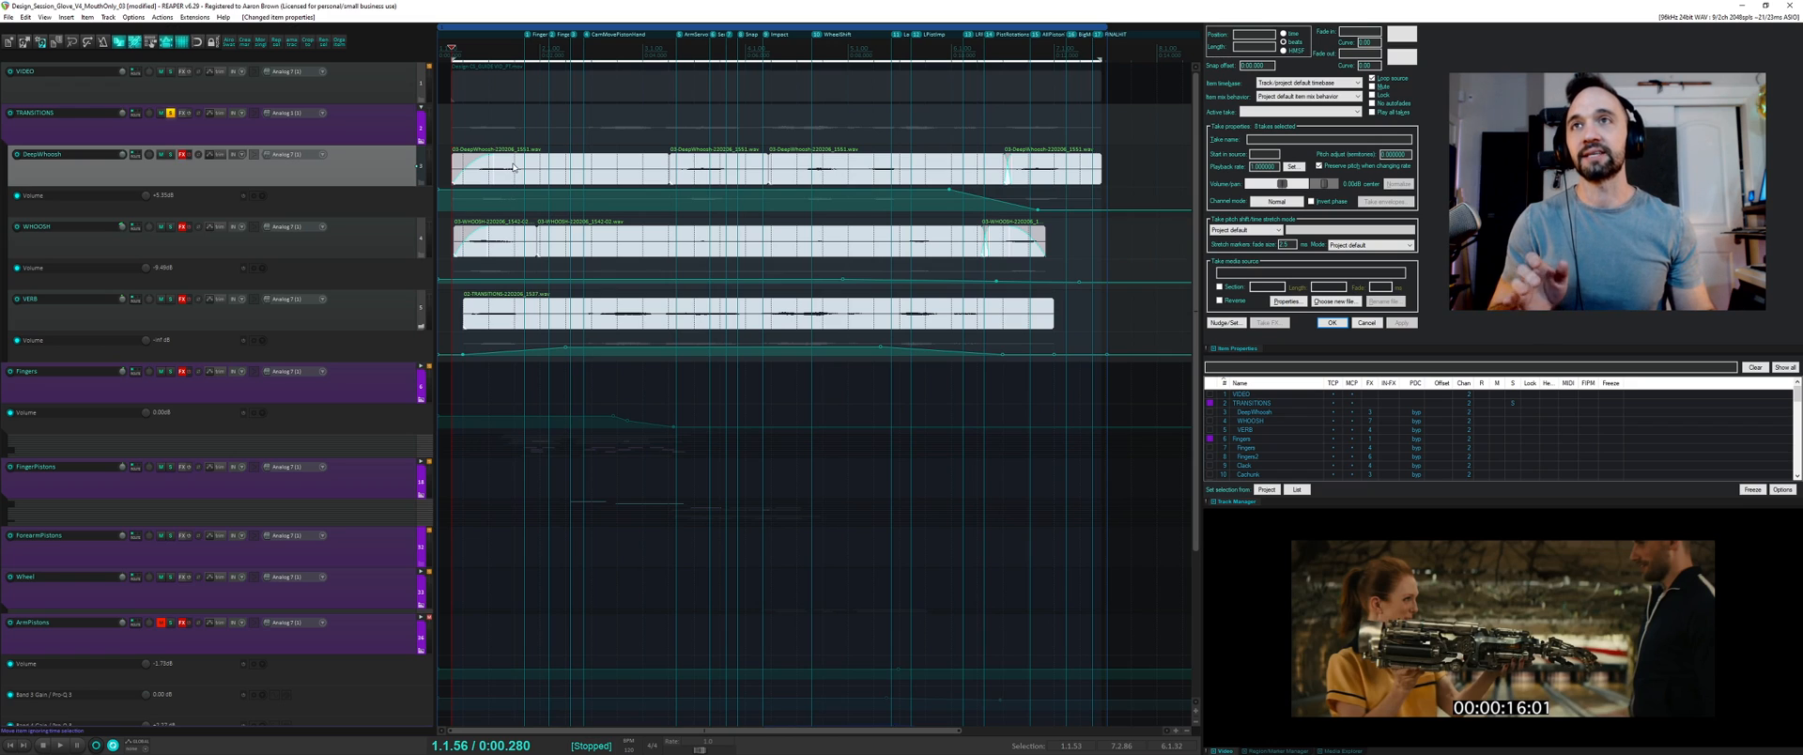
pyautogui.hotkey('ctrl', 'z')
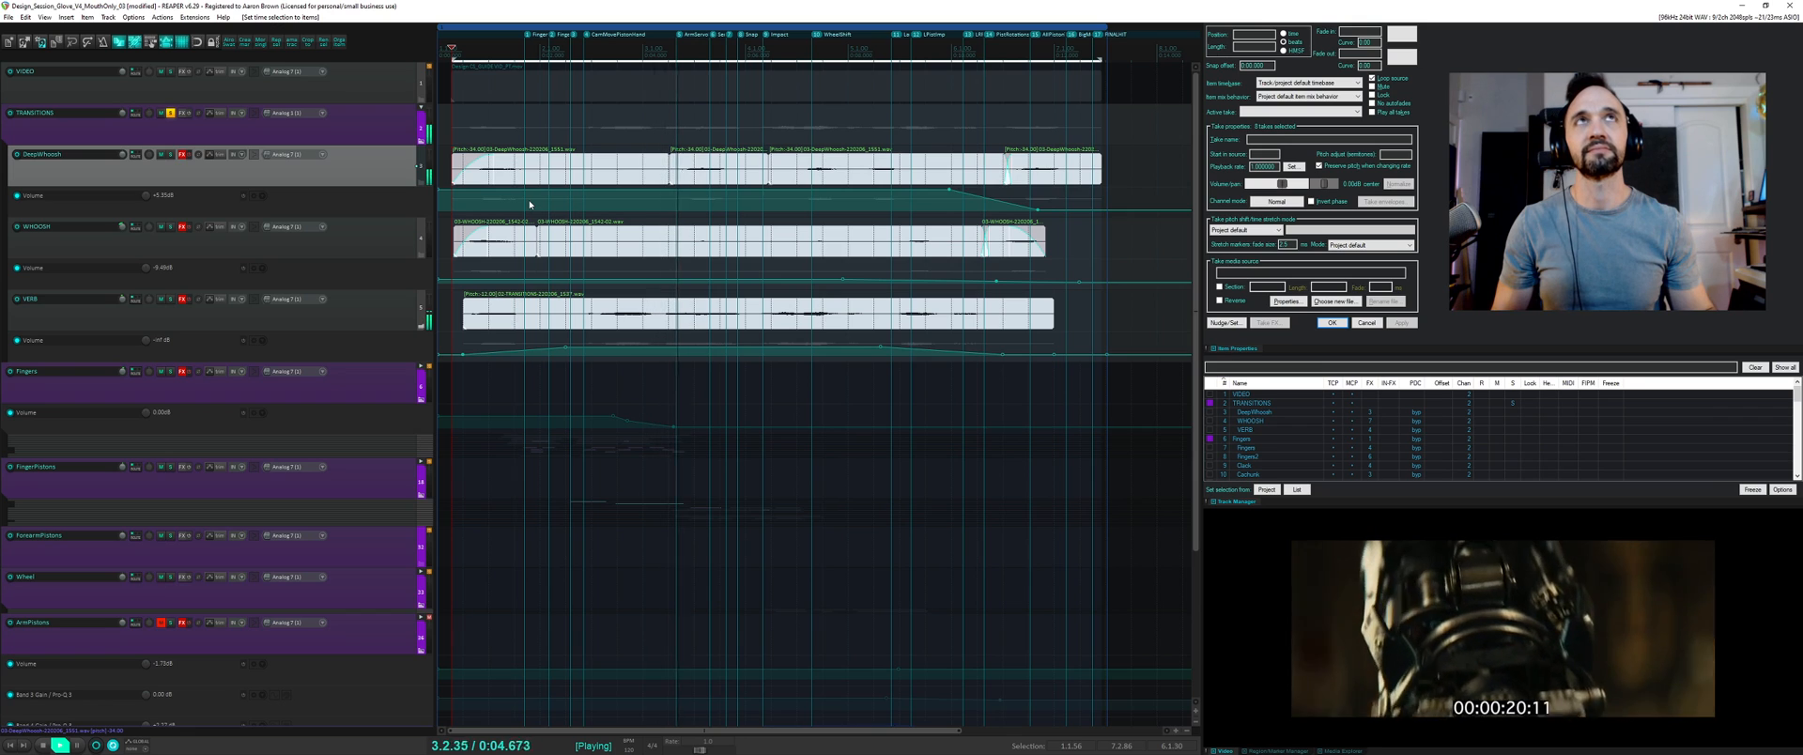
pyautogui.press('space')
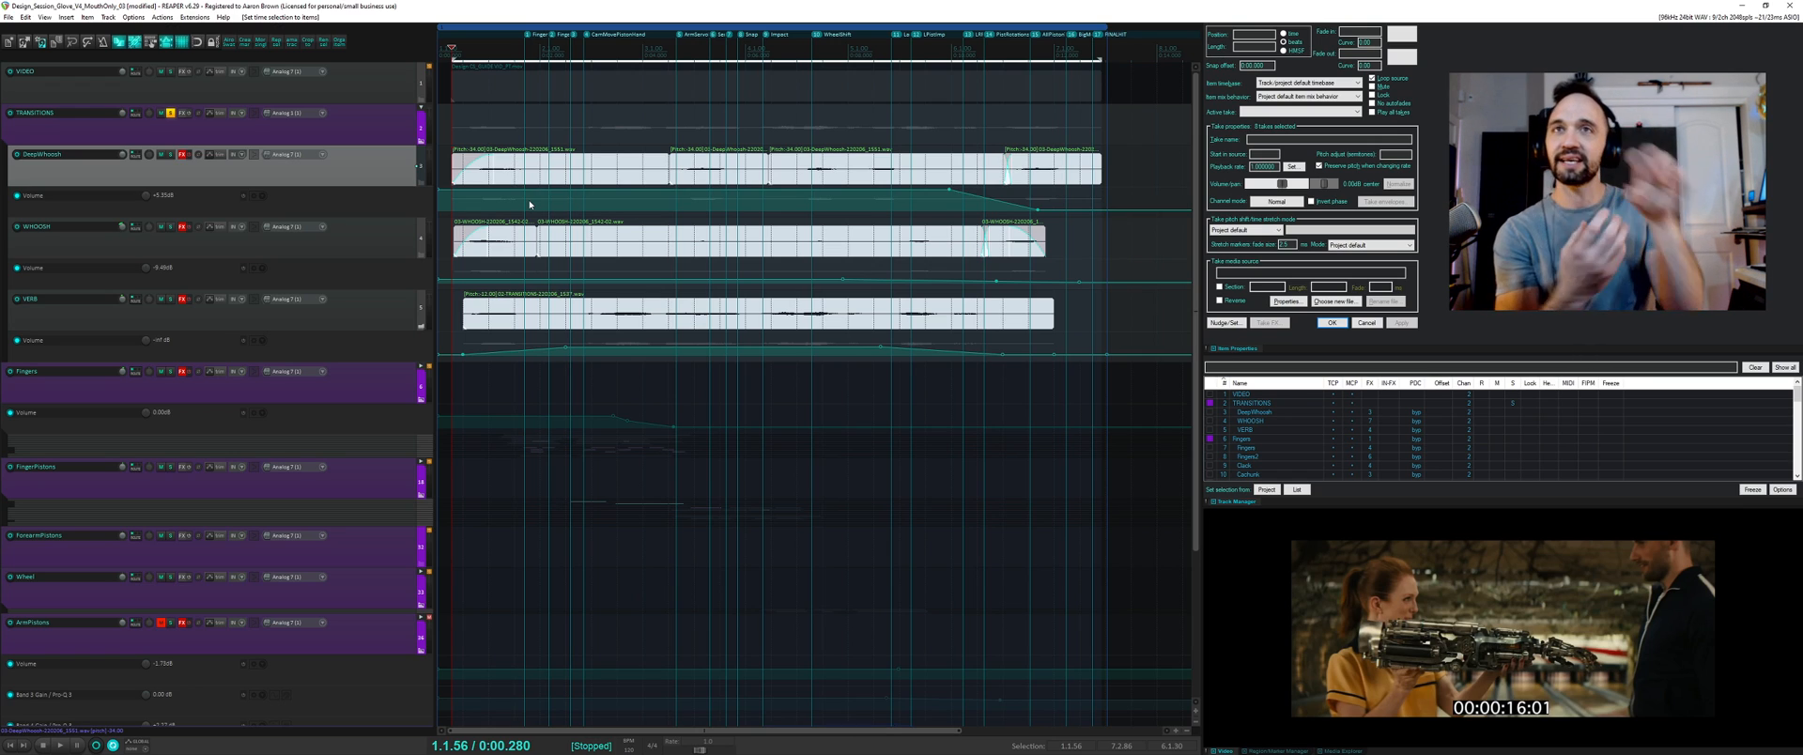
# - Solo the DeepWhoosh track with its effects enabled, and audition it while viewing PhaseMistress and Crystallizer
pyautogui.click(171, 155)
pyautogui.click(182, 155)
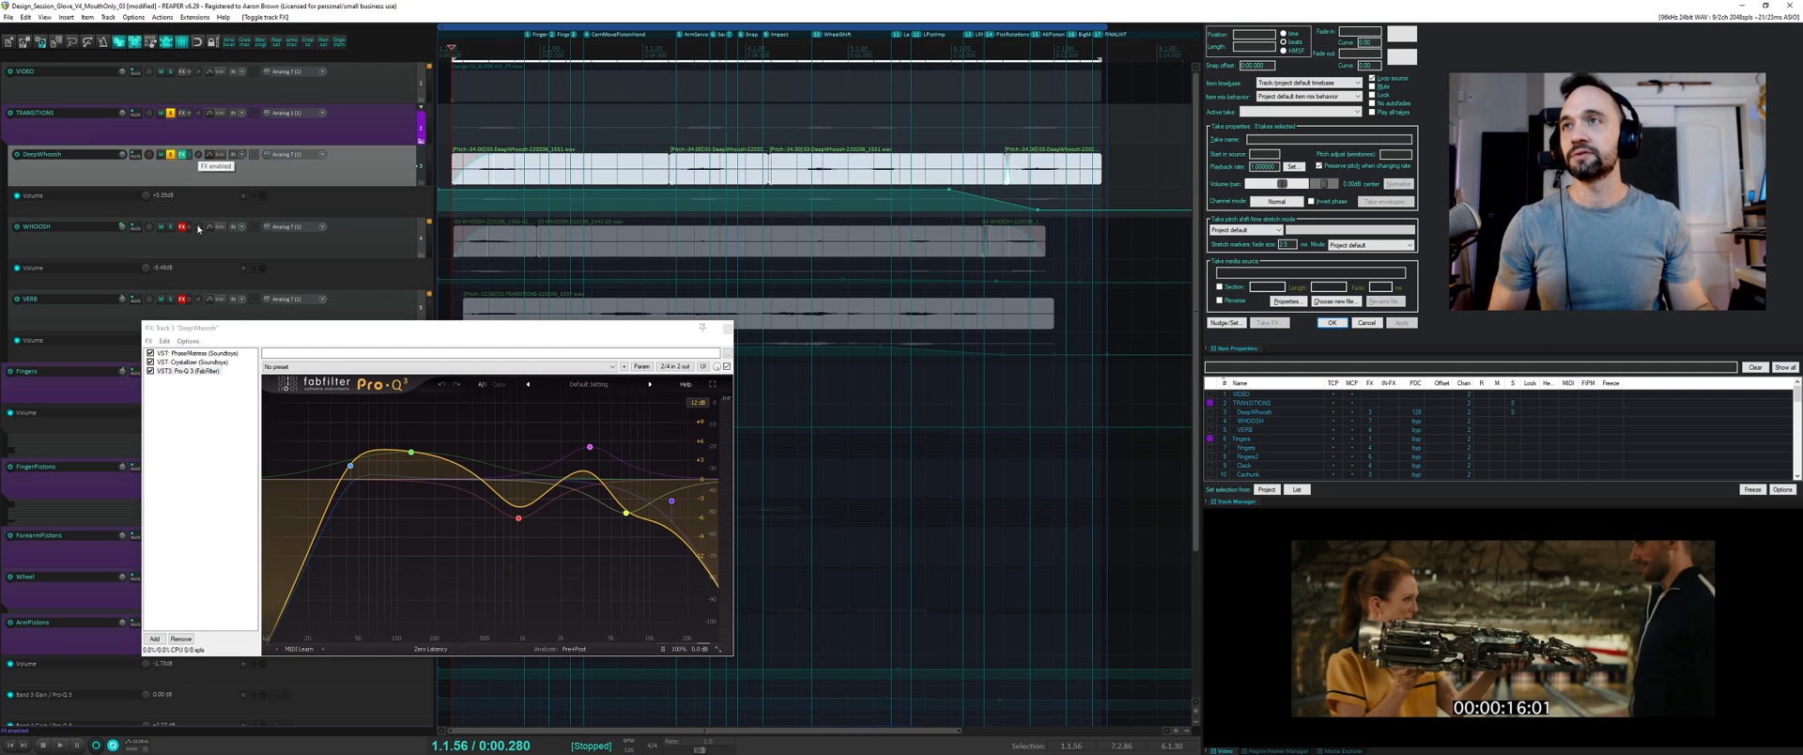
pyautogui.click(199, 354)
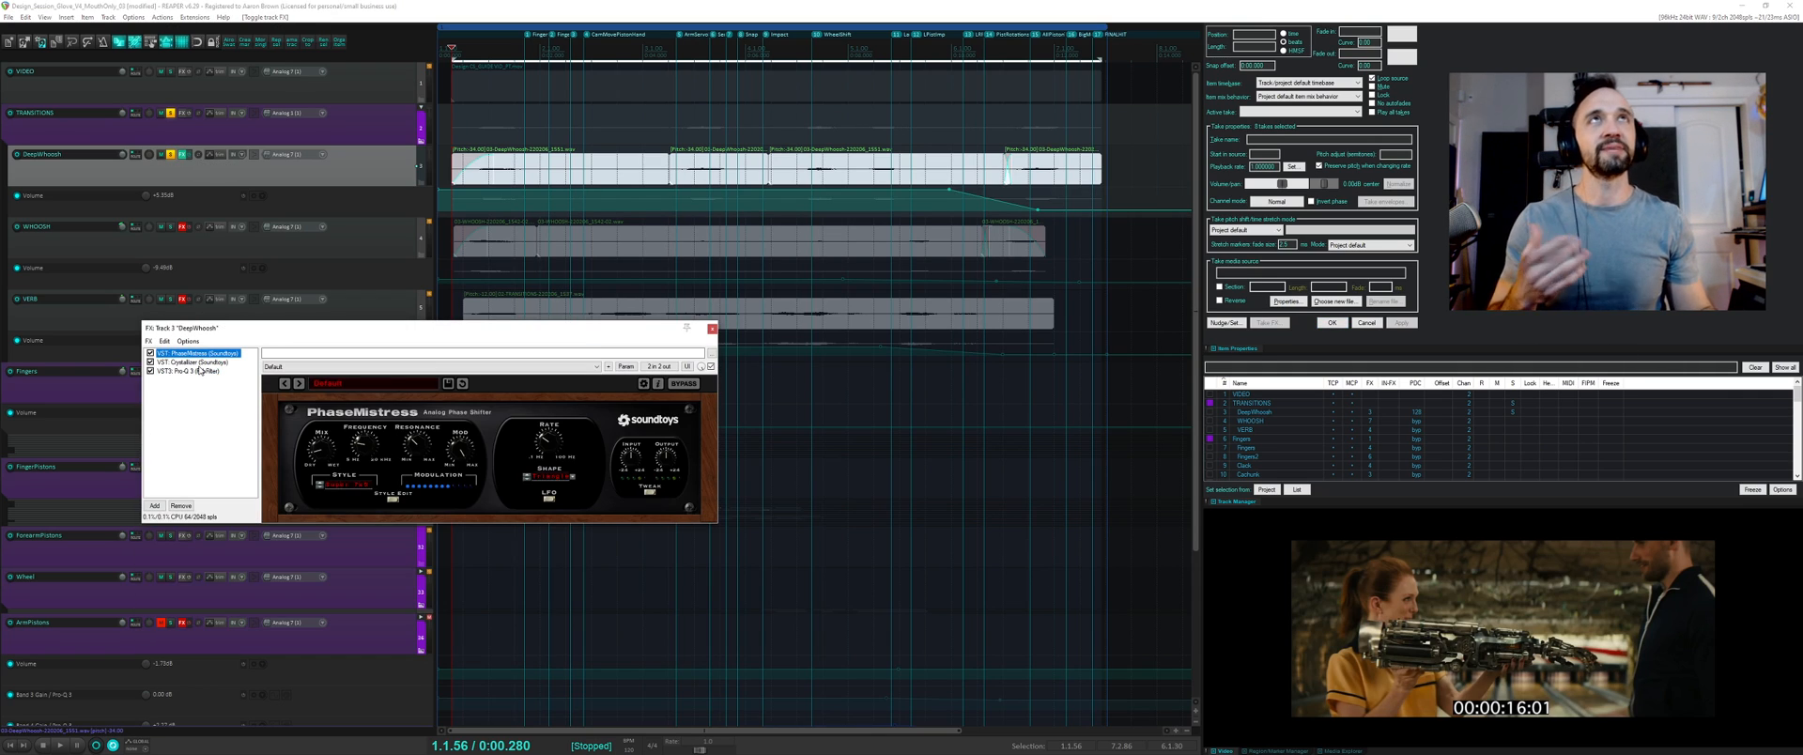
pyautogui.click(199, 364)
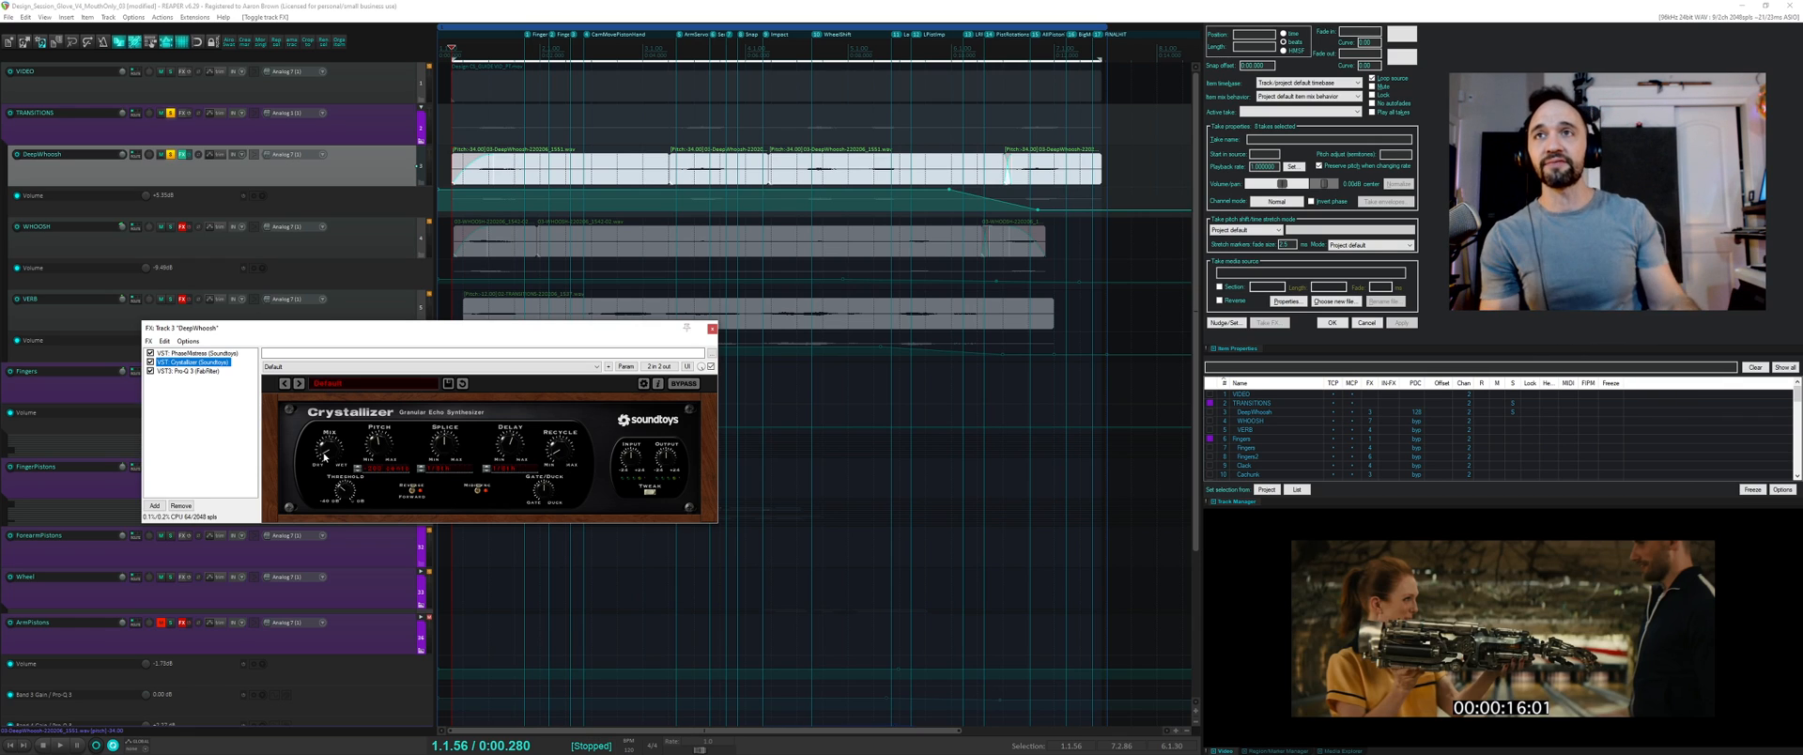
pyautogui.press('space')
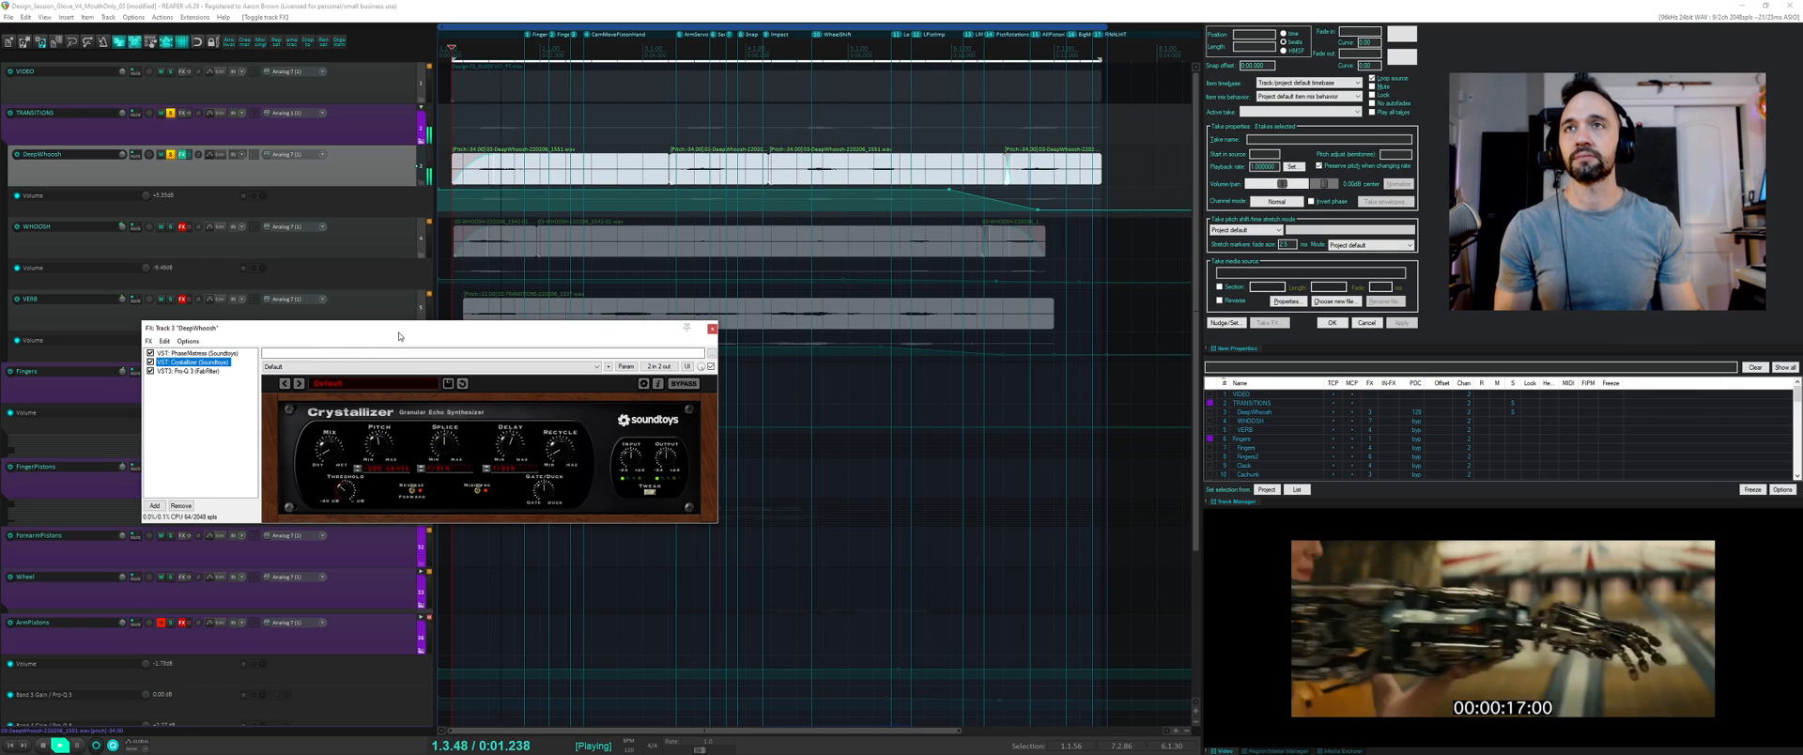
pyautogui.press('space')
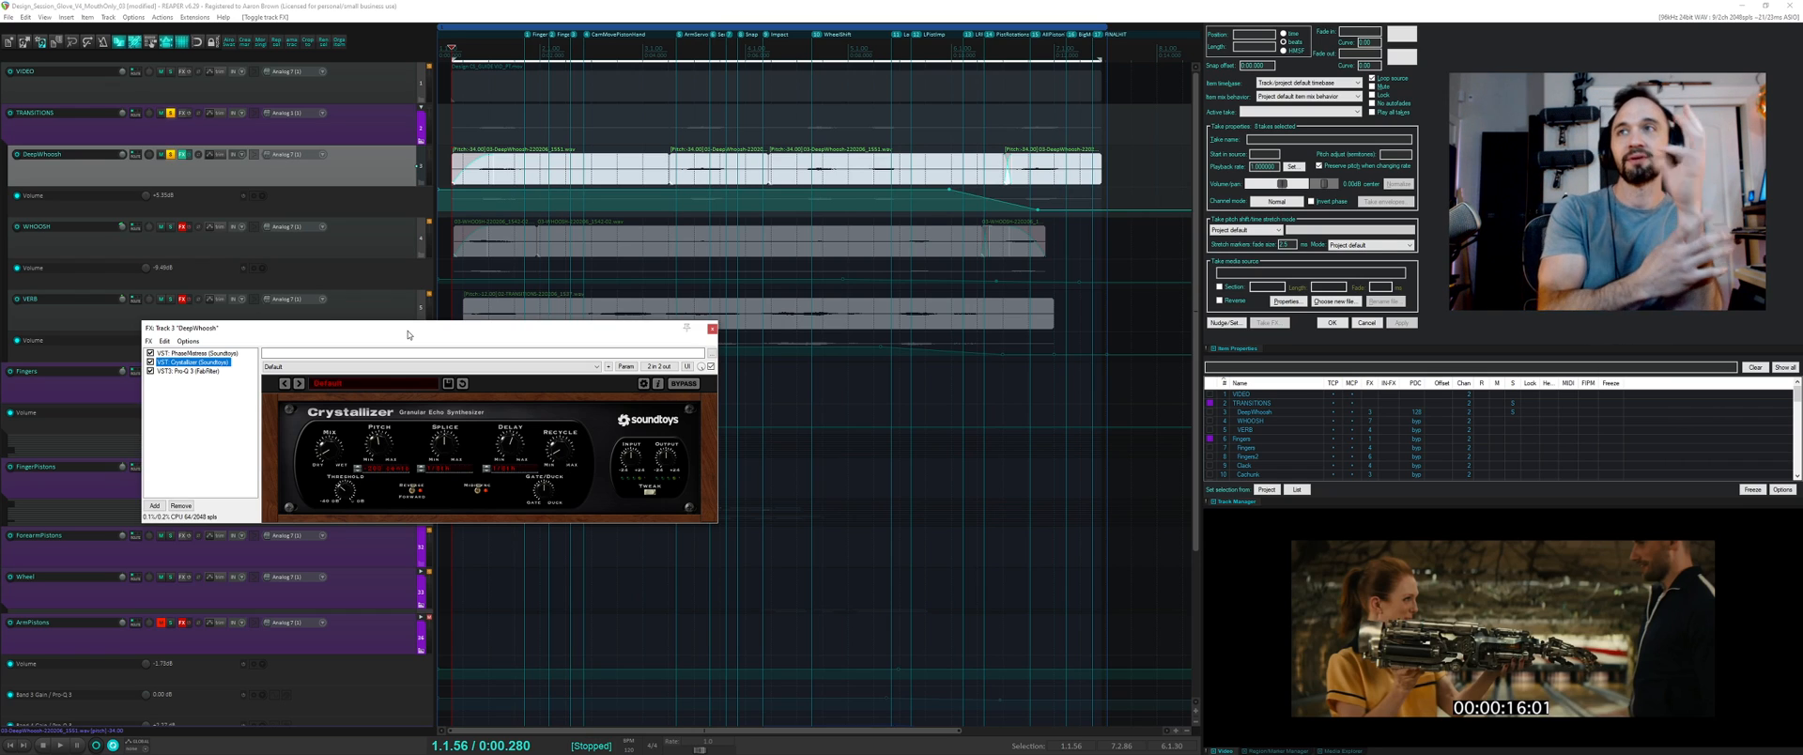
# - Examine the Pro-Q 3 equalizer curve on DeepWhoosh and play the track
pyautogui.click(166, 373)
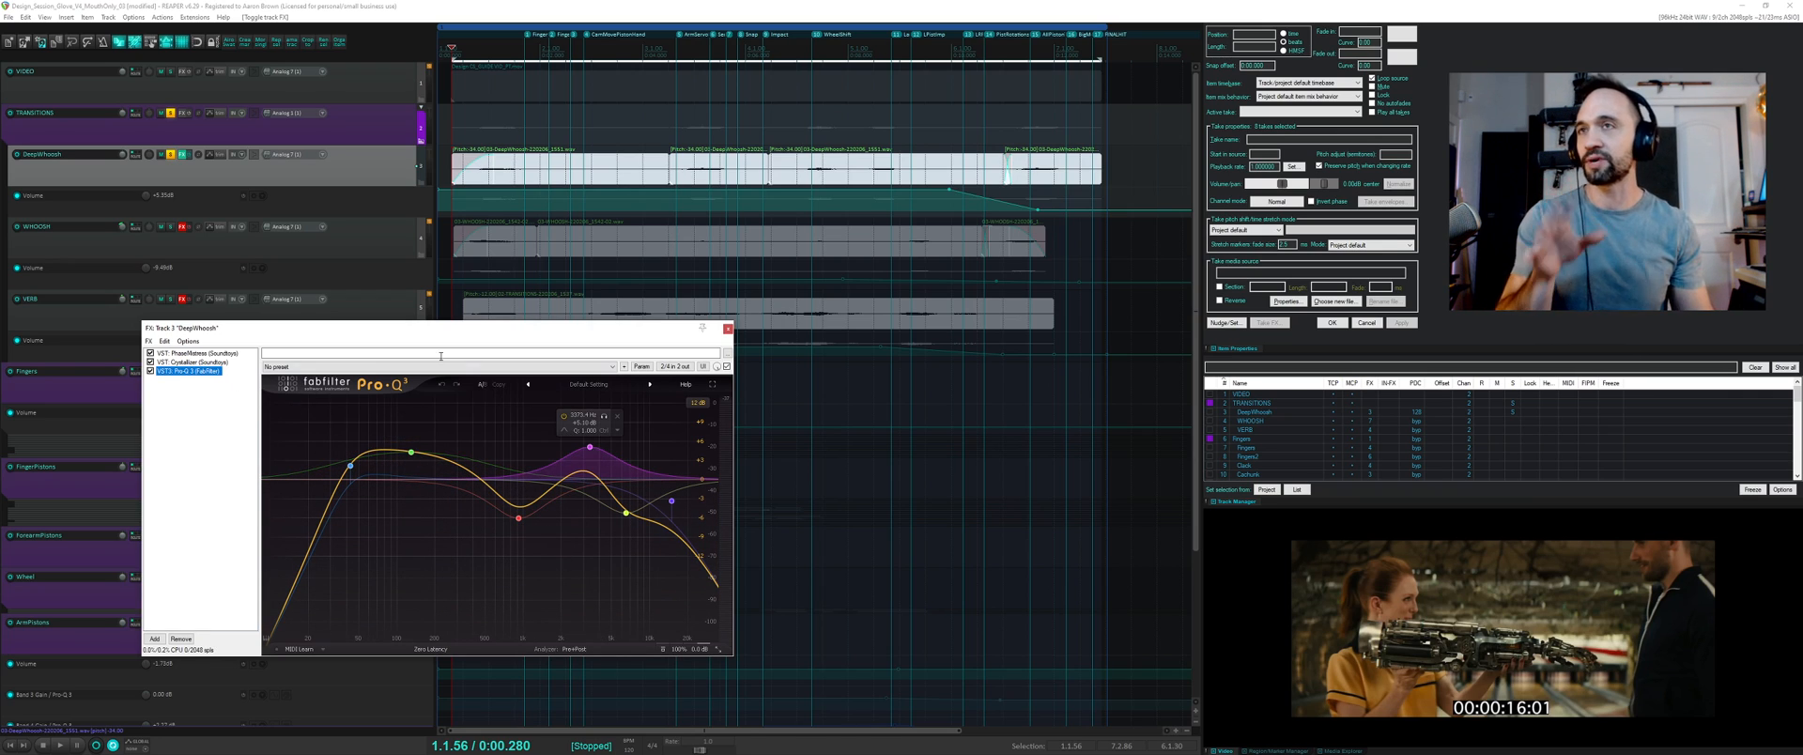
pyautogui.press('space')
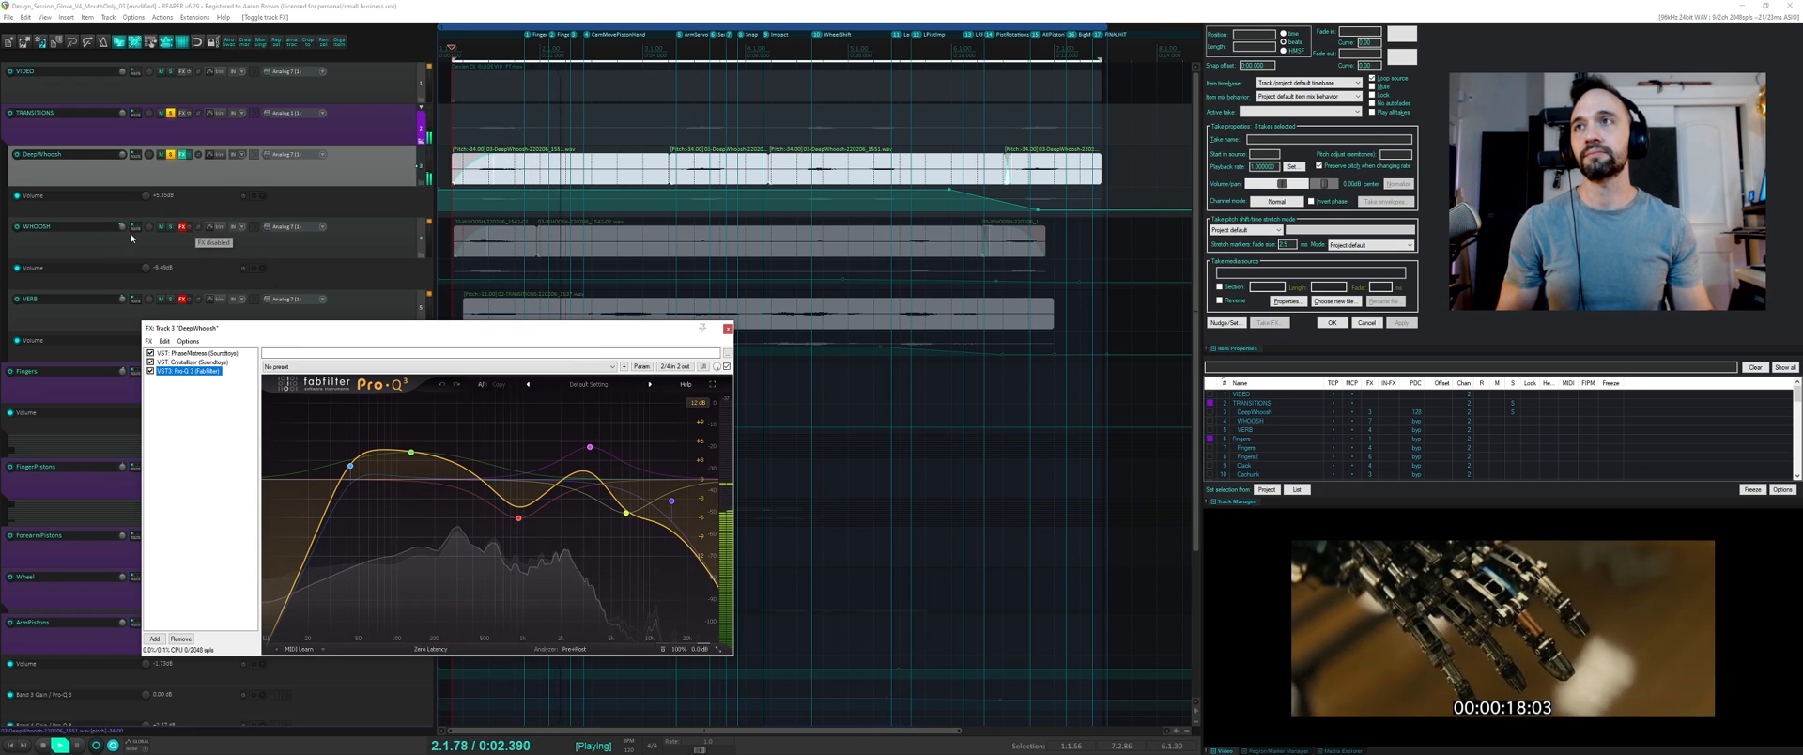
pyautogui.press('space')
# - Switch the solo from DeepWhoosh to the WHOOSH track and enable the effects on WHOOSH
pyautogui.click(170, 227)
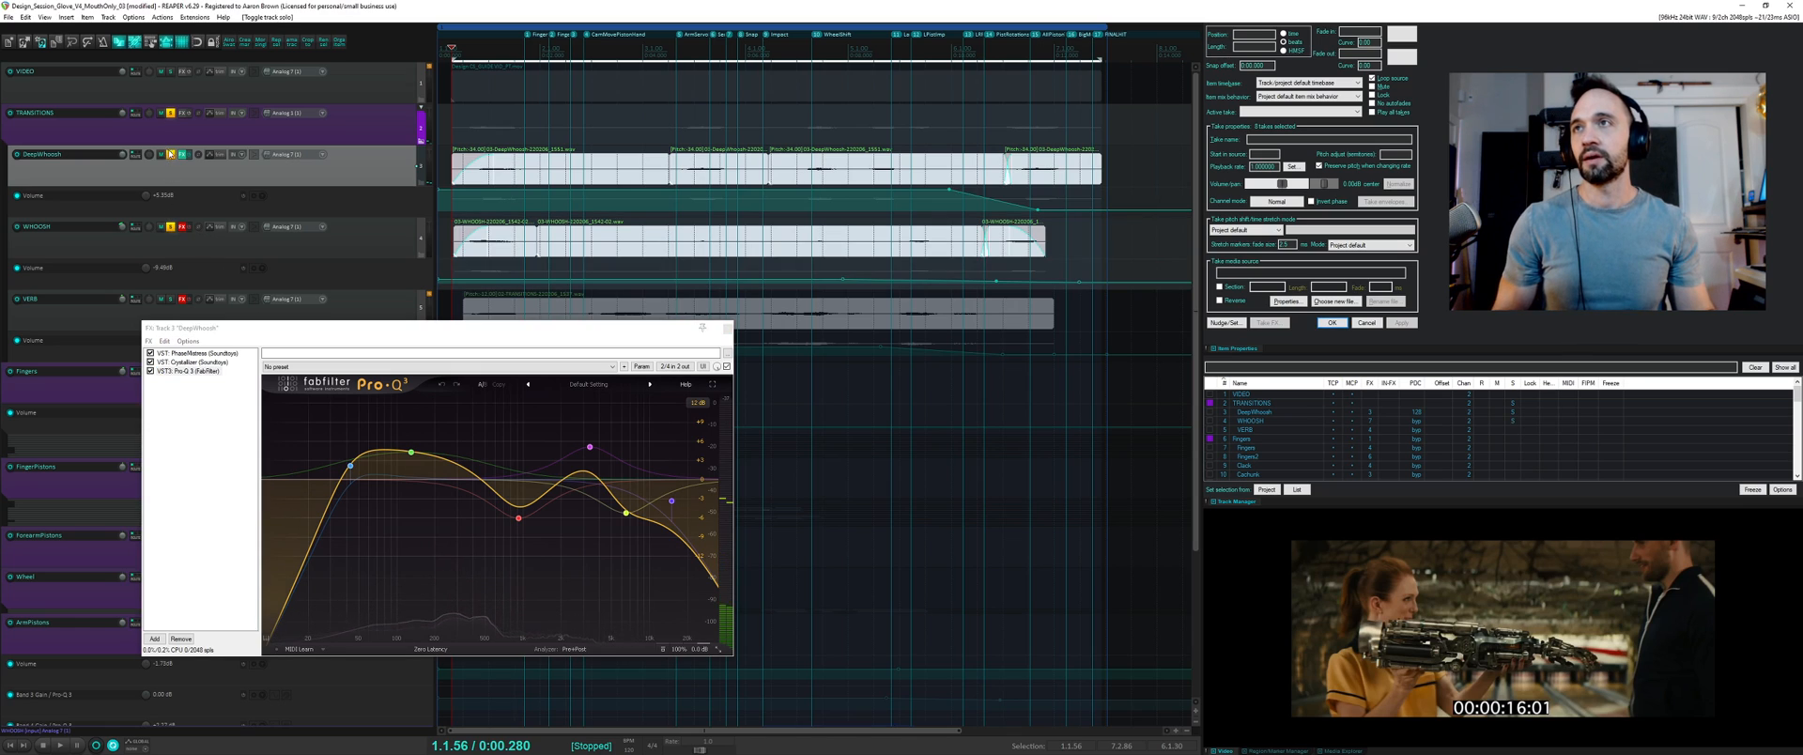
pyautogui.click(170, 154)
pyautogui.click(182, 228)
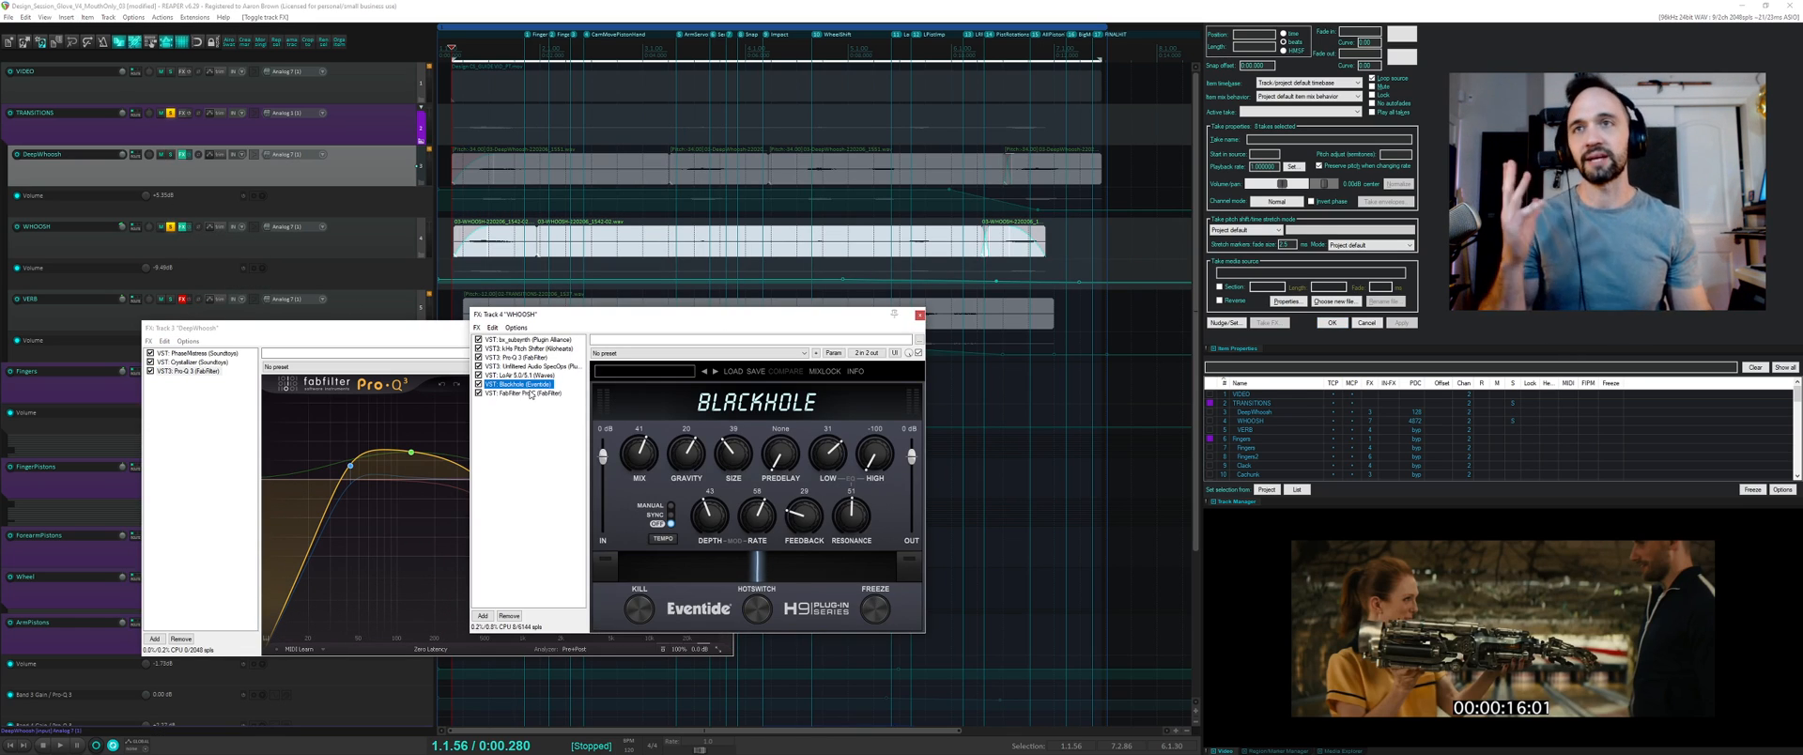
# - Play the WHOOSH track through its full effect chain and try switching all its plugins off at once
pyautogui.press('space')
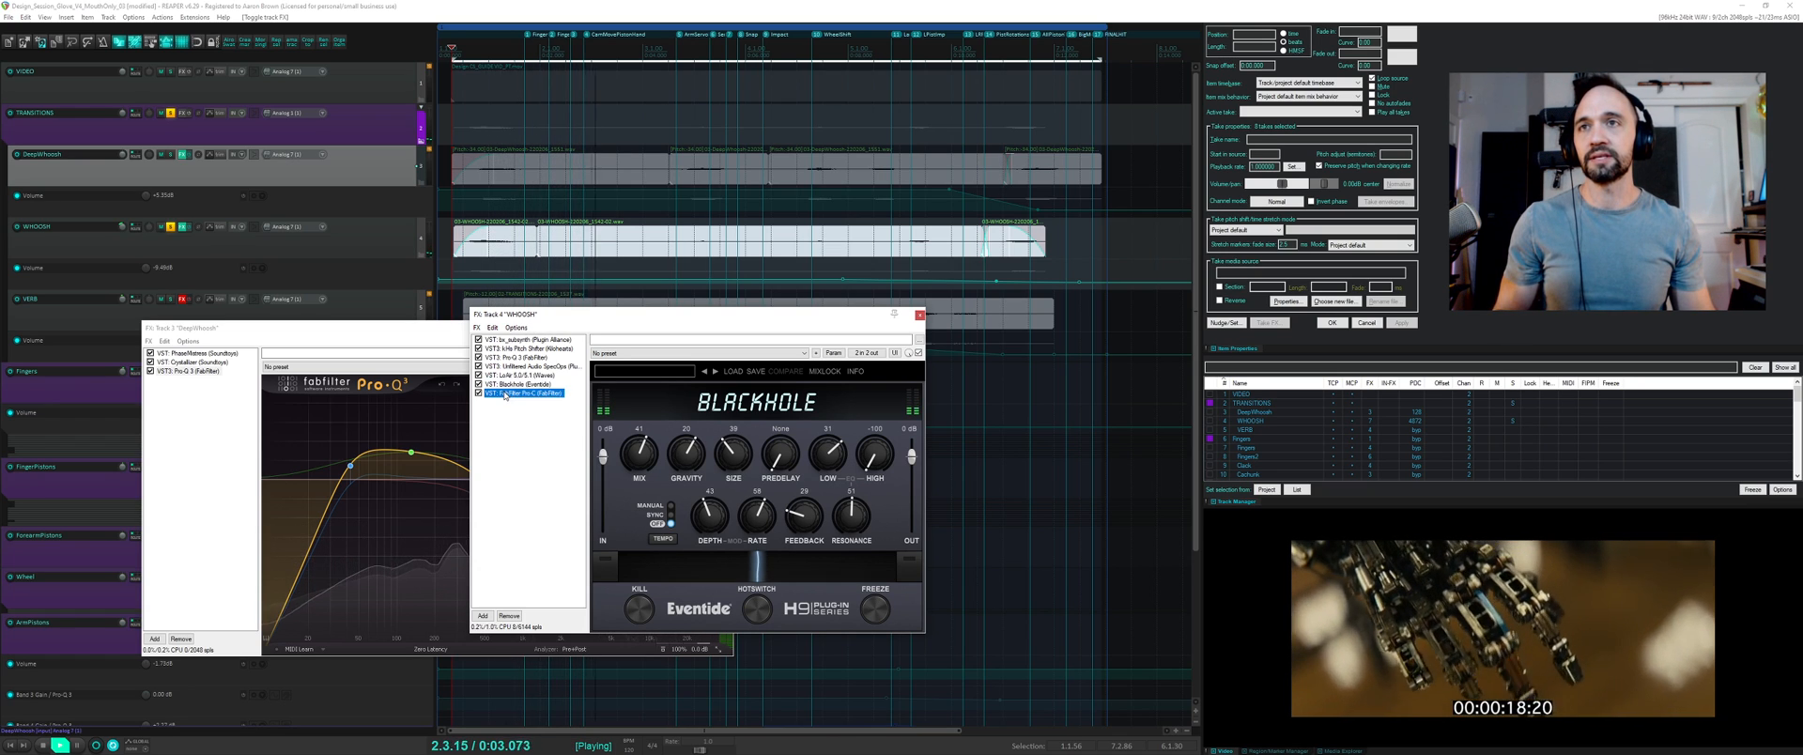
pyautogui.hotkey('ctrl', 'a')
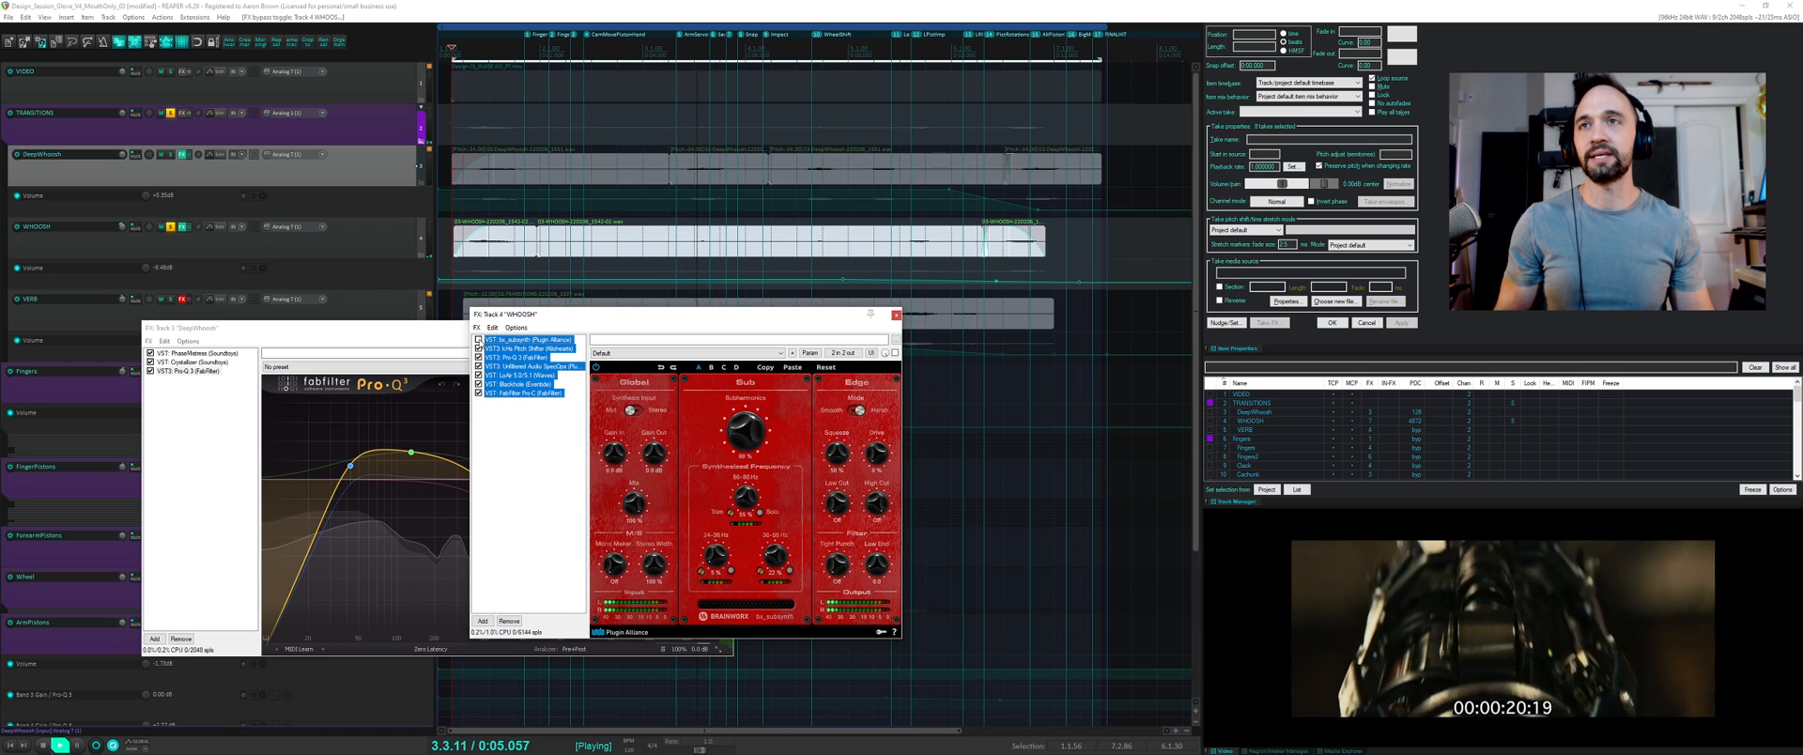
pyautogui.keyDown('shift'); pyautogui.click(479, 340); pyautogui.keyUp('shift')
pyautogui.click(478, 340)
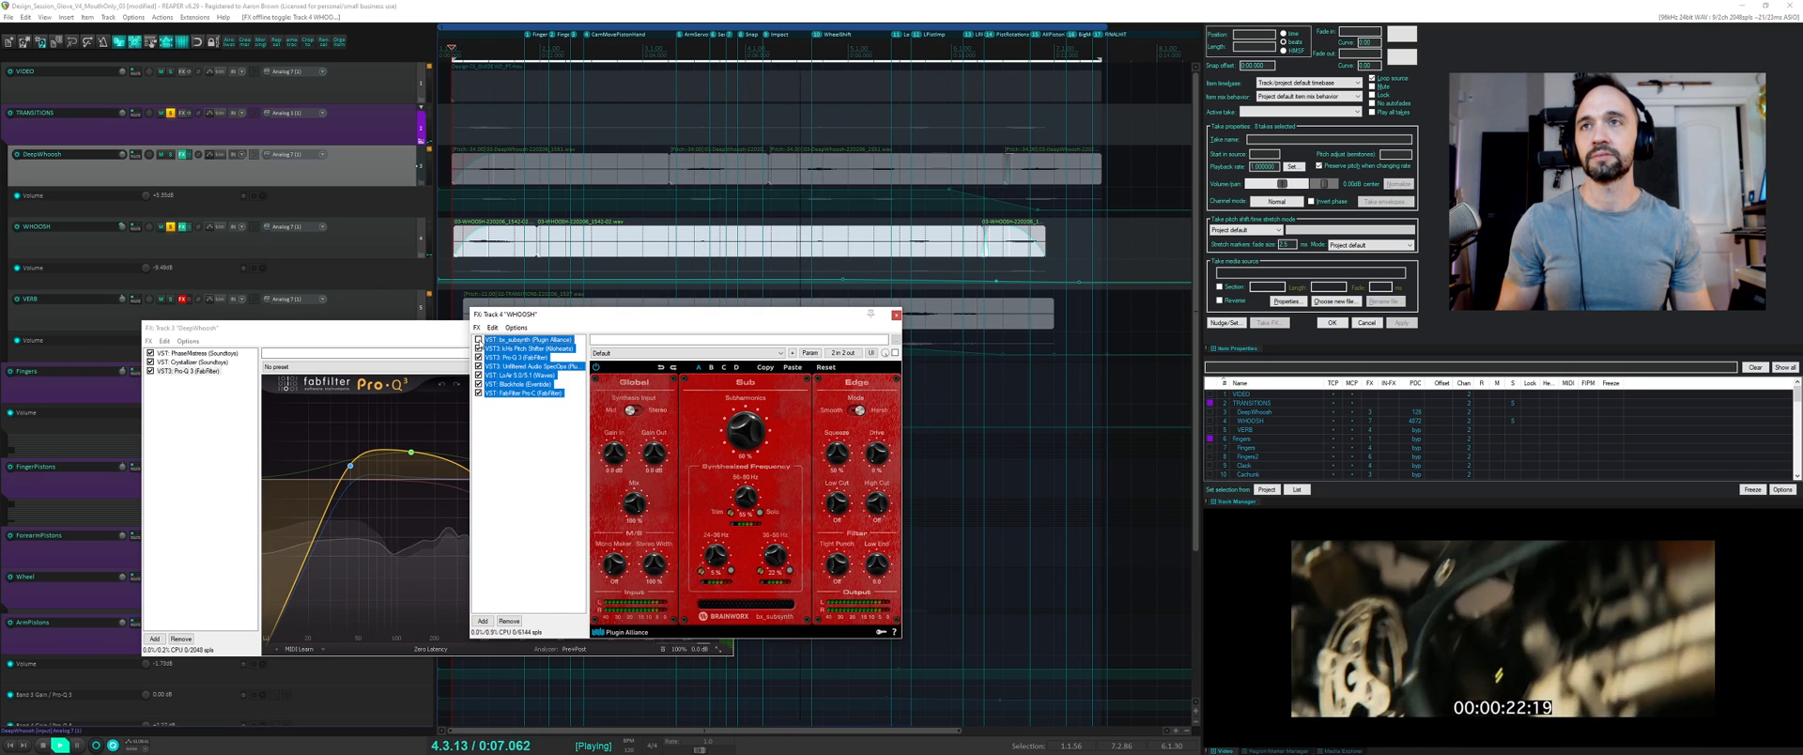
pyautogui.press('space')
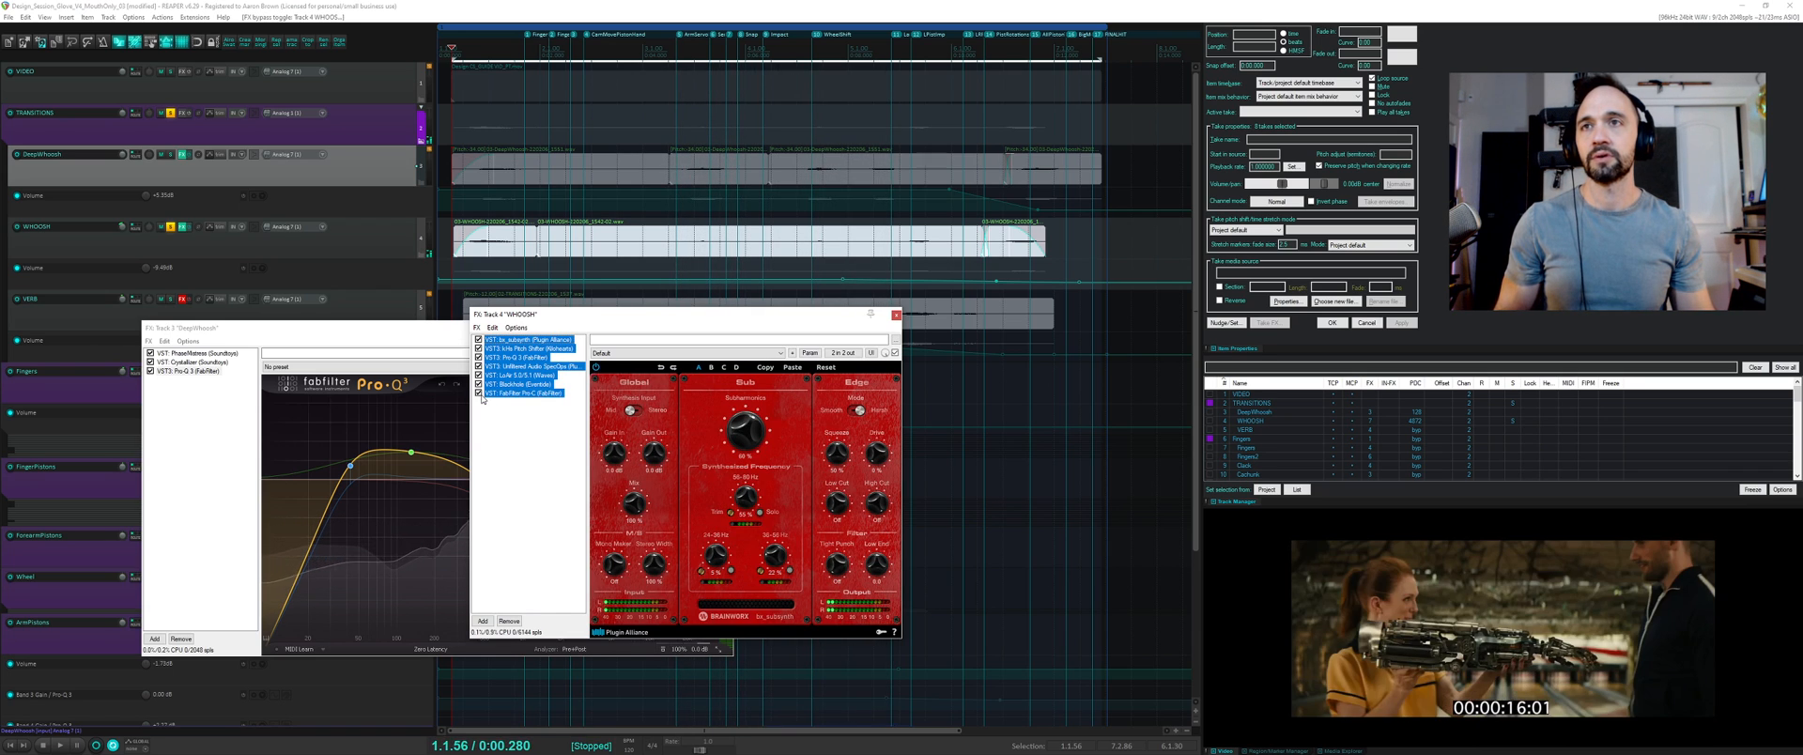
# - Bypass every plugin in the WHOOSH effect chain, from Pro-C back to bx_subsynth
pyautogui.click(479, 393)
pyautogui.click(479, 384)
pyautogui.click(479, 376)
pyautogui.click(478, 366)
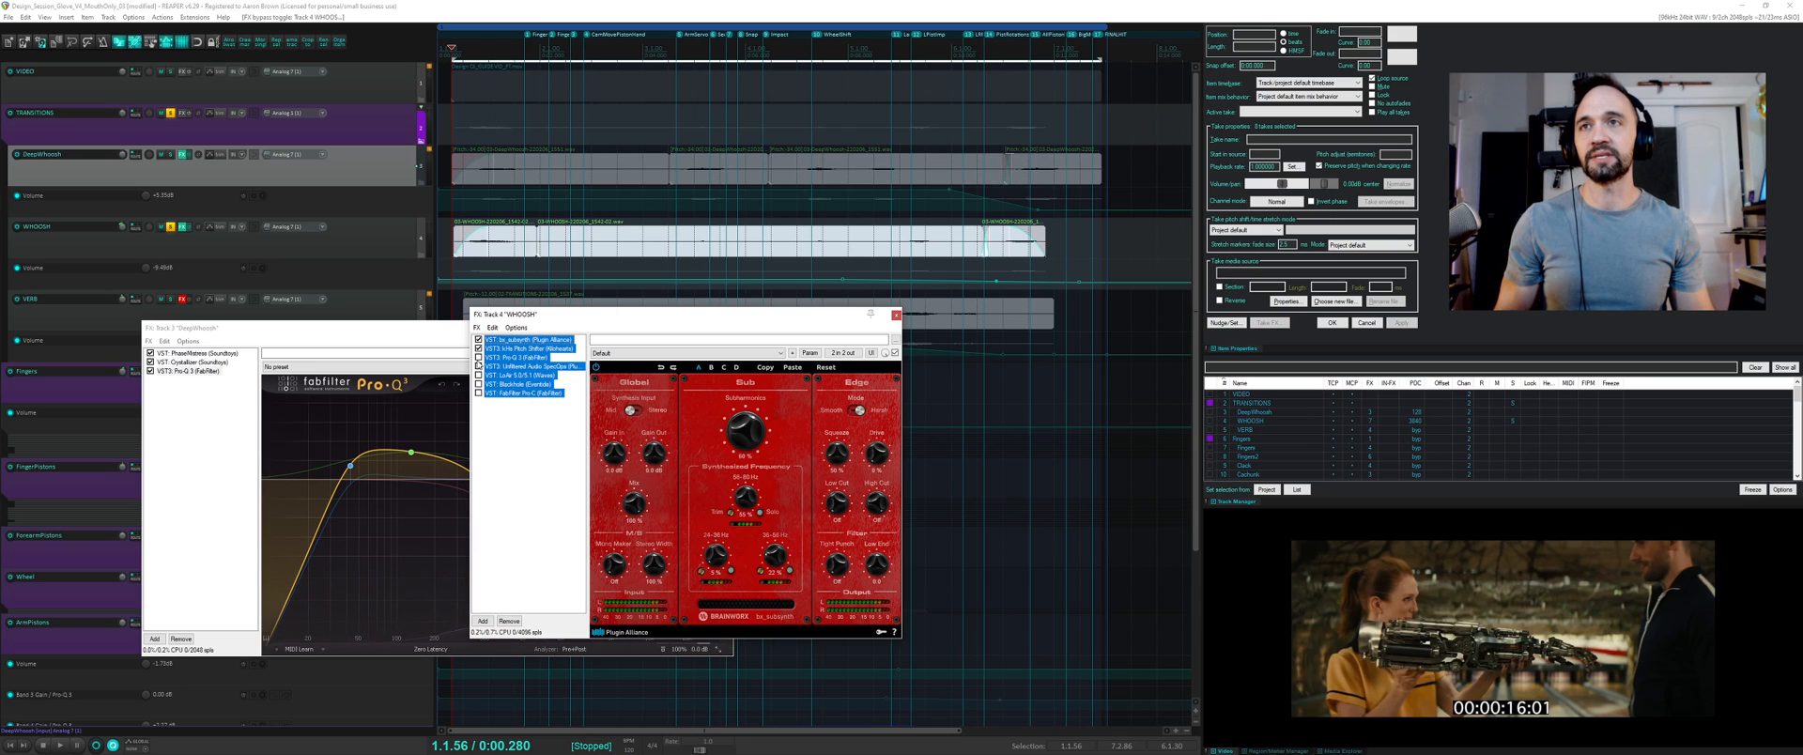
pyautogui.press('Down')
pyautogui.press('Up')
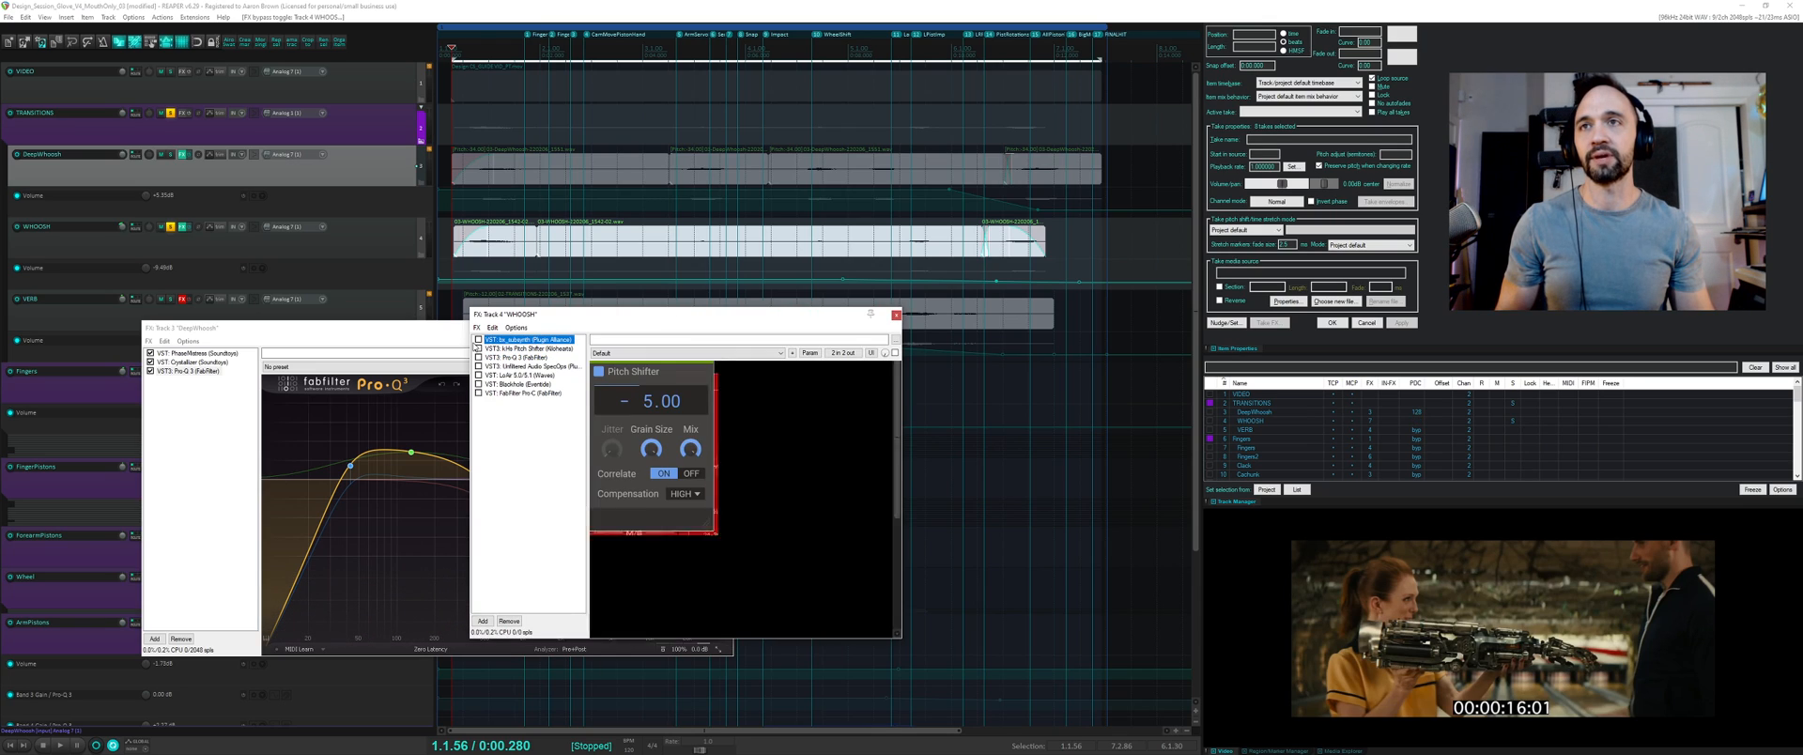
# - Re-enable bx_subsynth, Pitch Shifter and Pro-Q 3 on WHOOSH in turn, viewing each while the track plays
pyautogui.press('space')
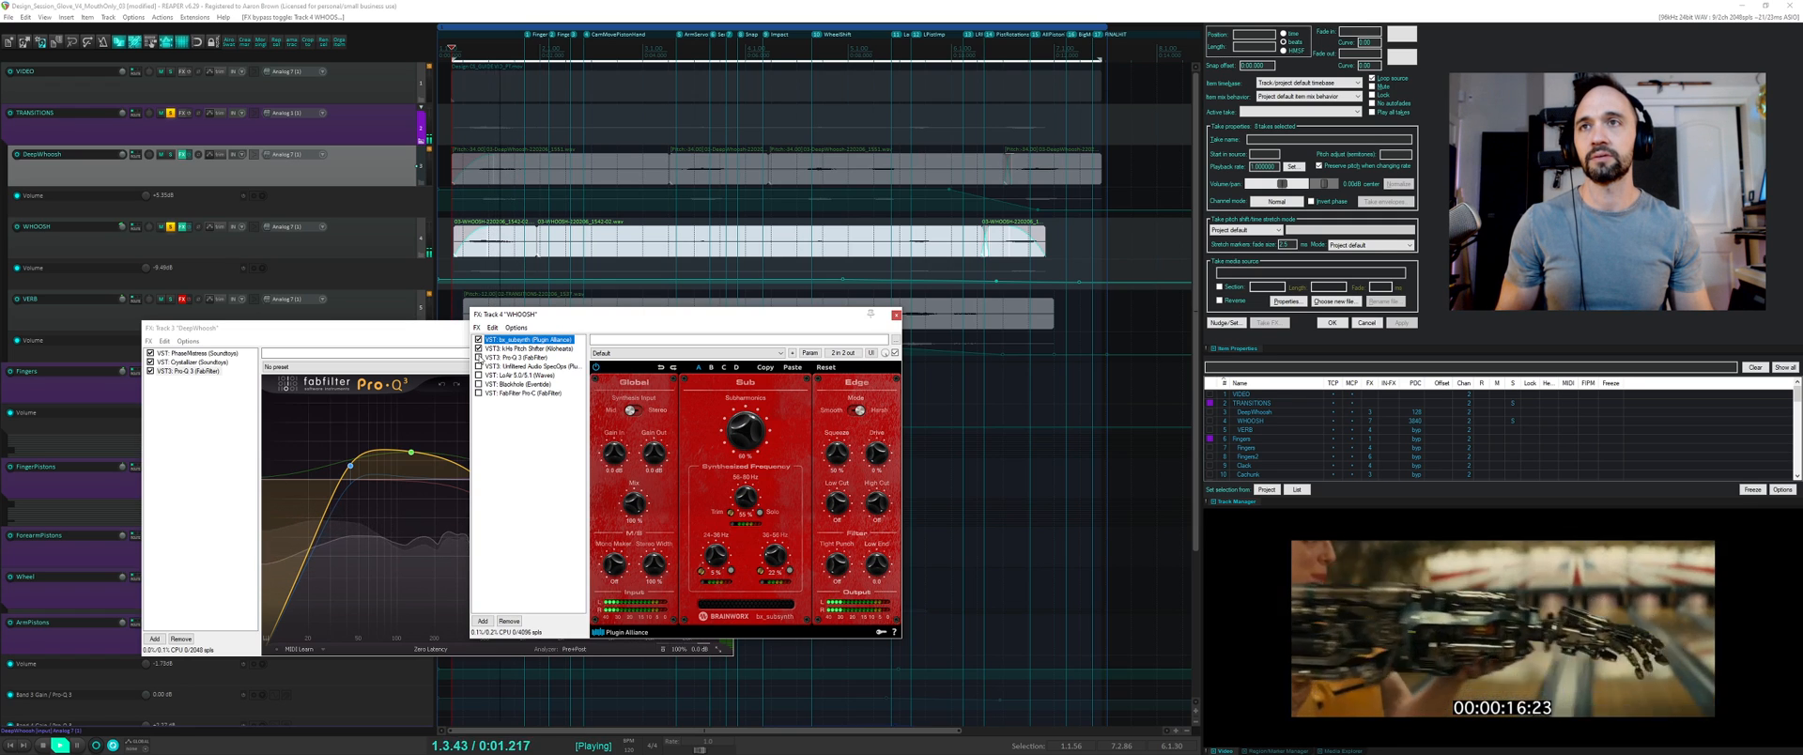
pyautogui.press('Down')
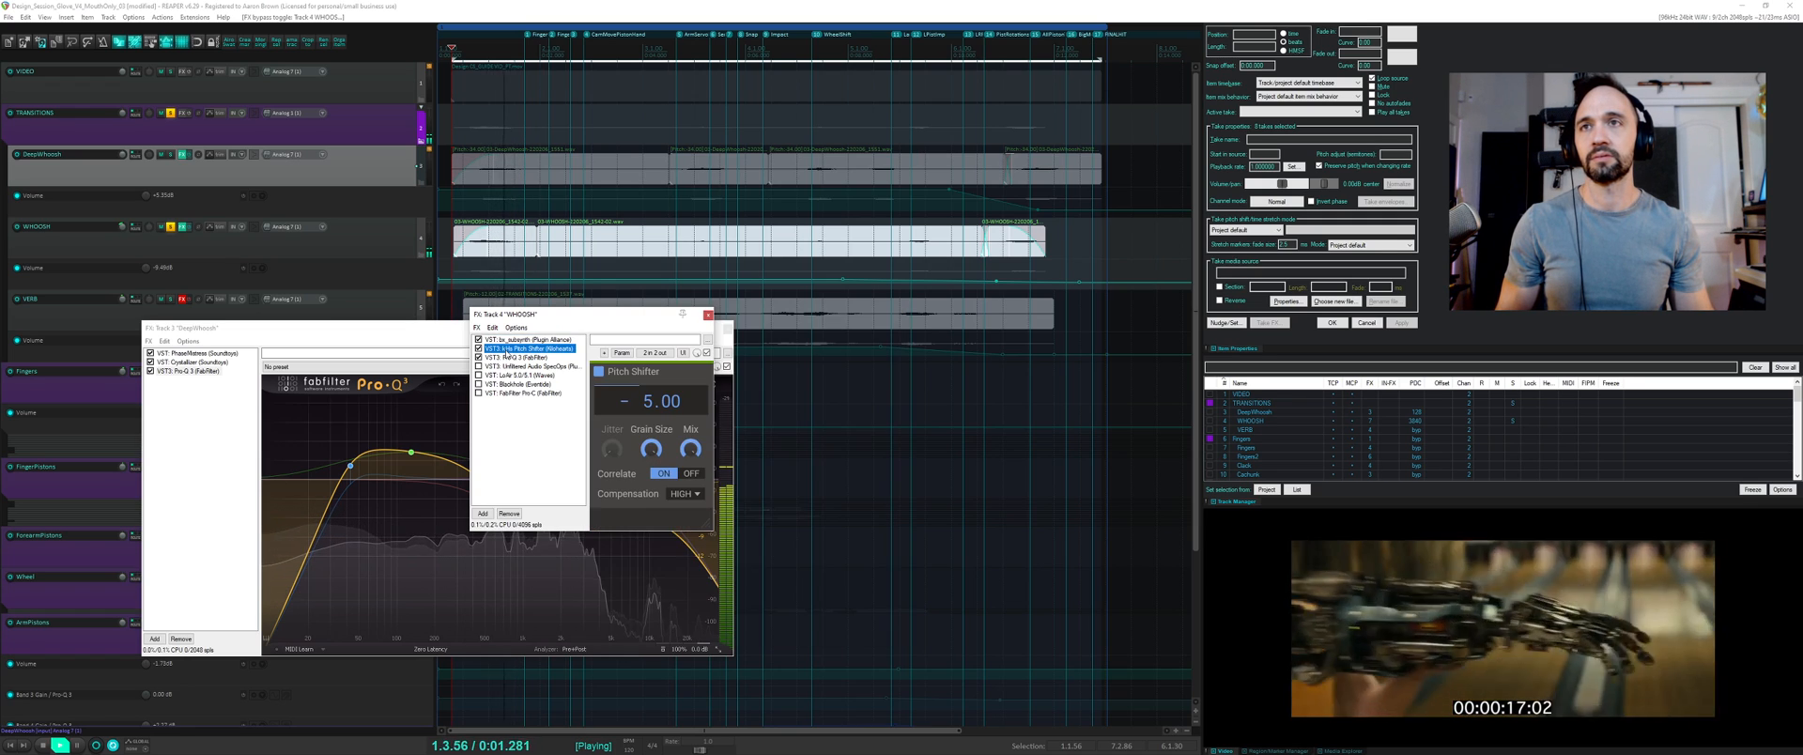
pyautogui.press('space')
pyautogui.press('Down')
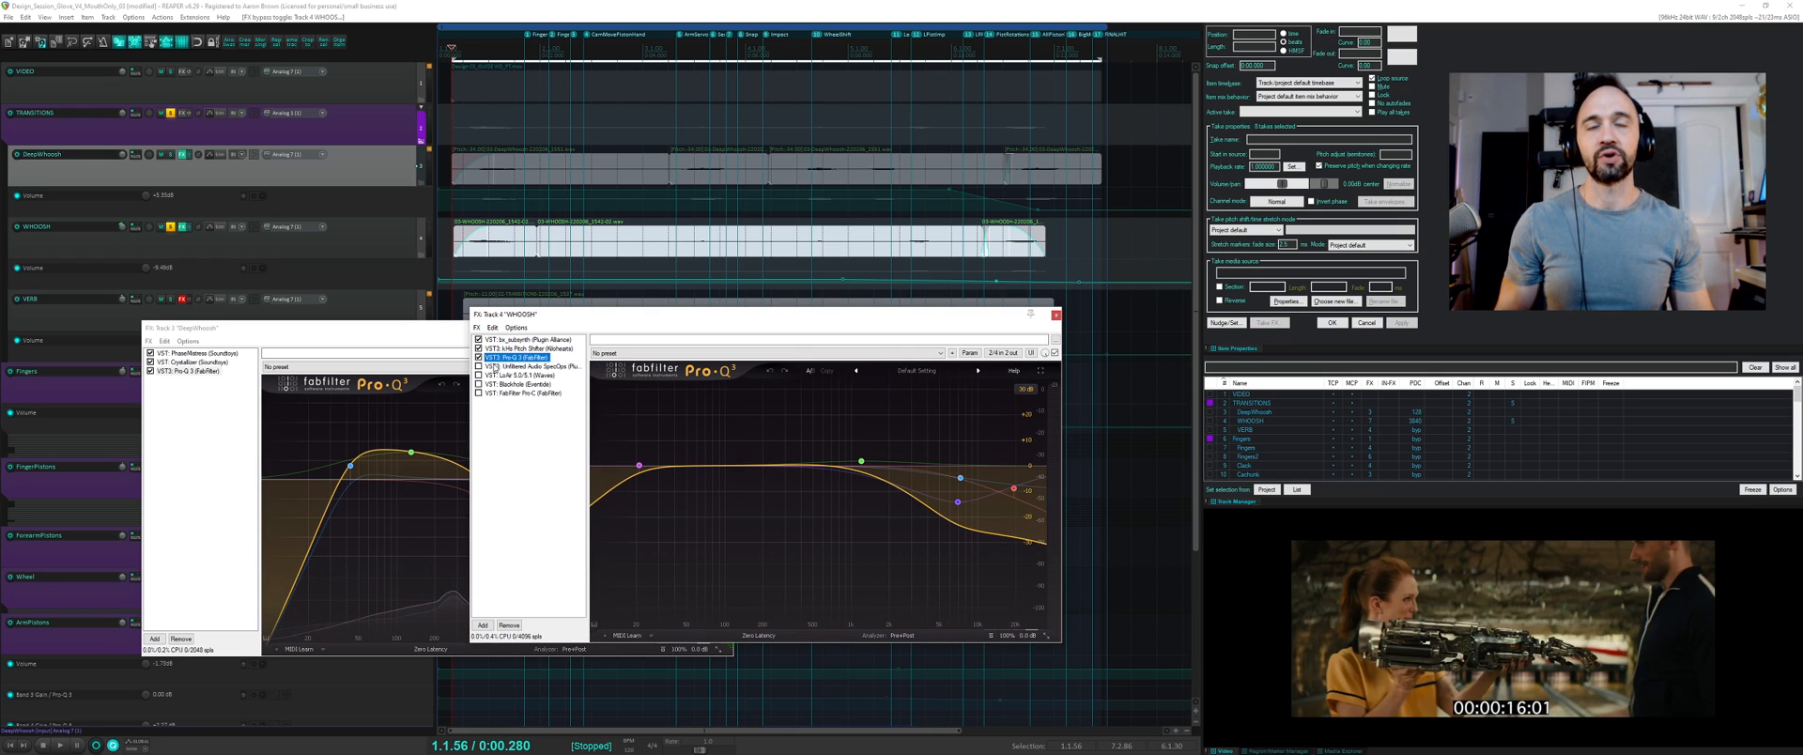
# - Enable SpecOps on WHOOSH and play the track while varying the plugin's Mix amount
pyautogui.press('Down')
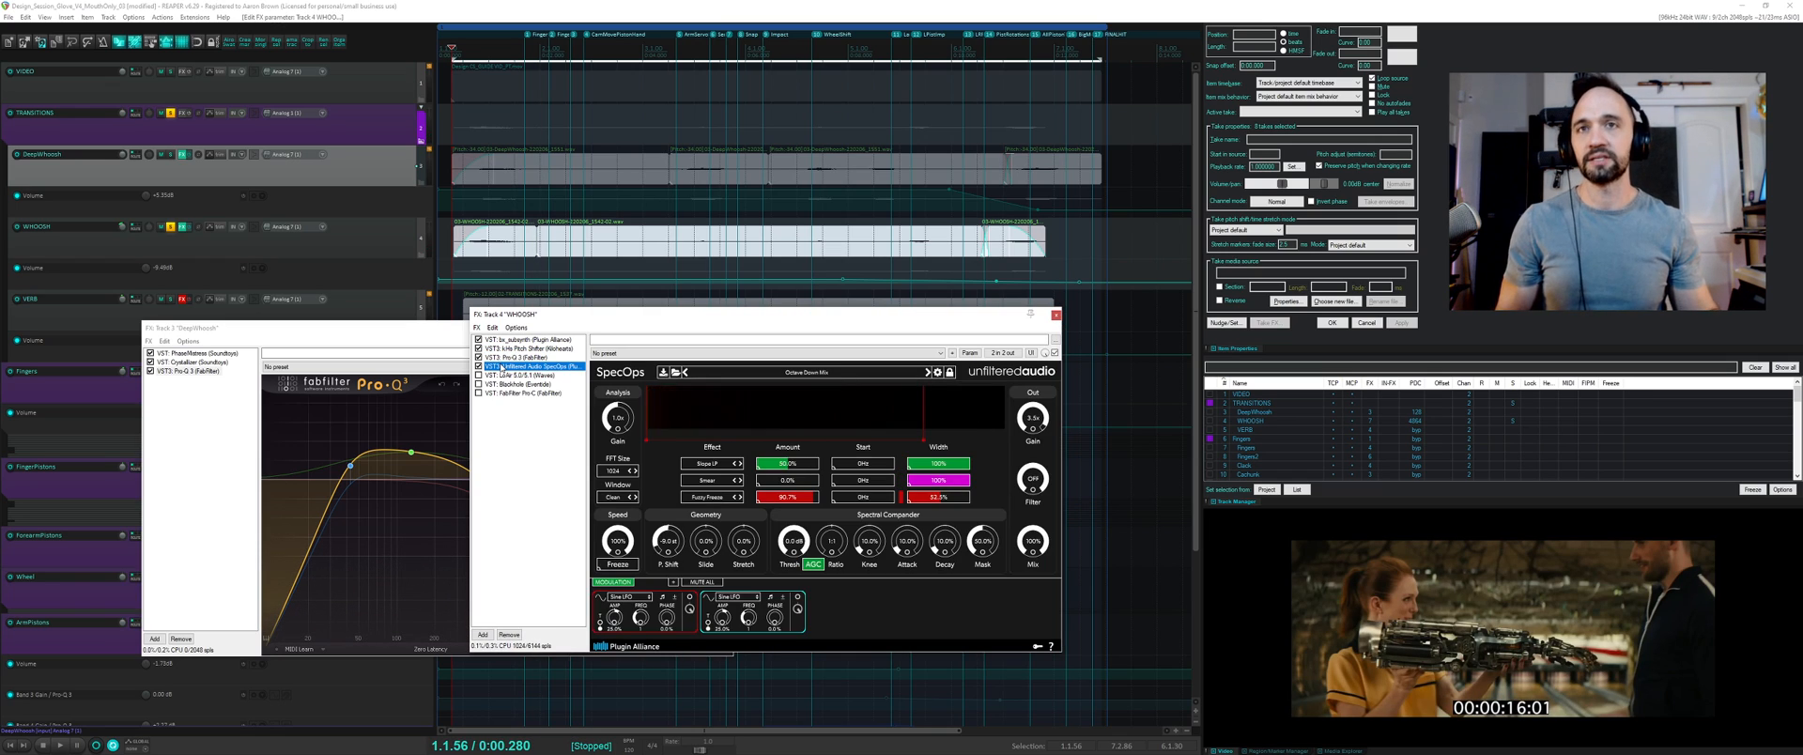
pyautogui.press('space')
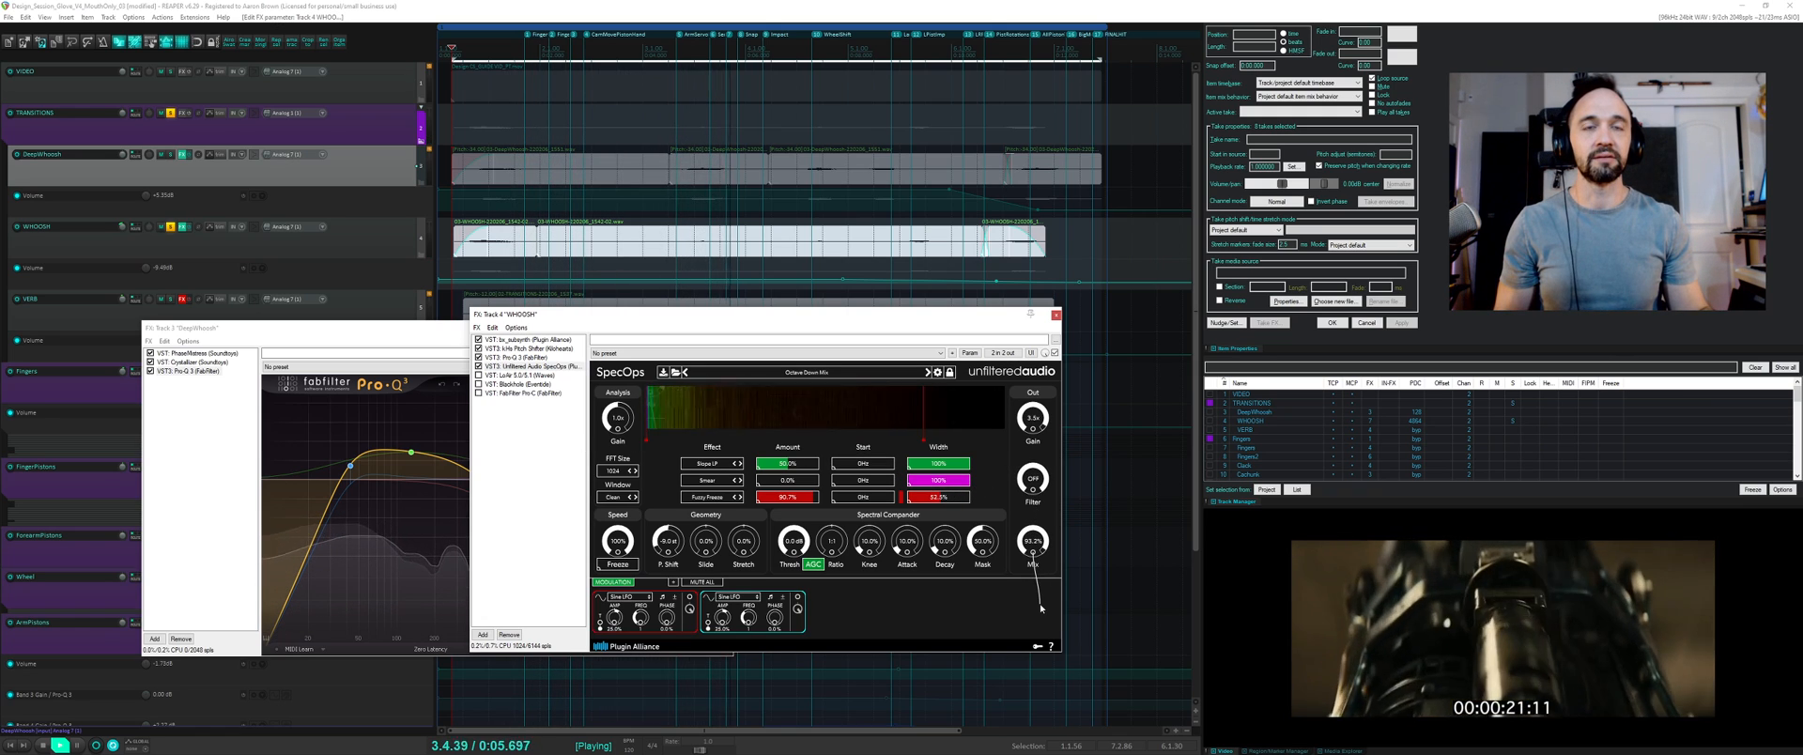
pyautogui.moveTo(1034, 530)
pyautogui.mouseDown()
pyautogui.moveTo(1042, 601)
pyautogui.moveTo(1036, 531)
pyautogui.mouseUp()
pyautogui.press('space')
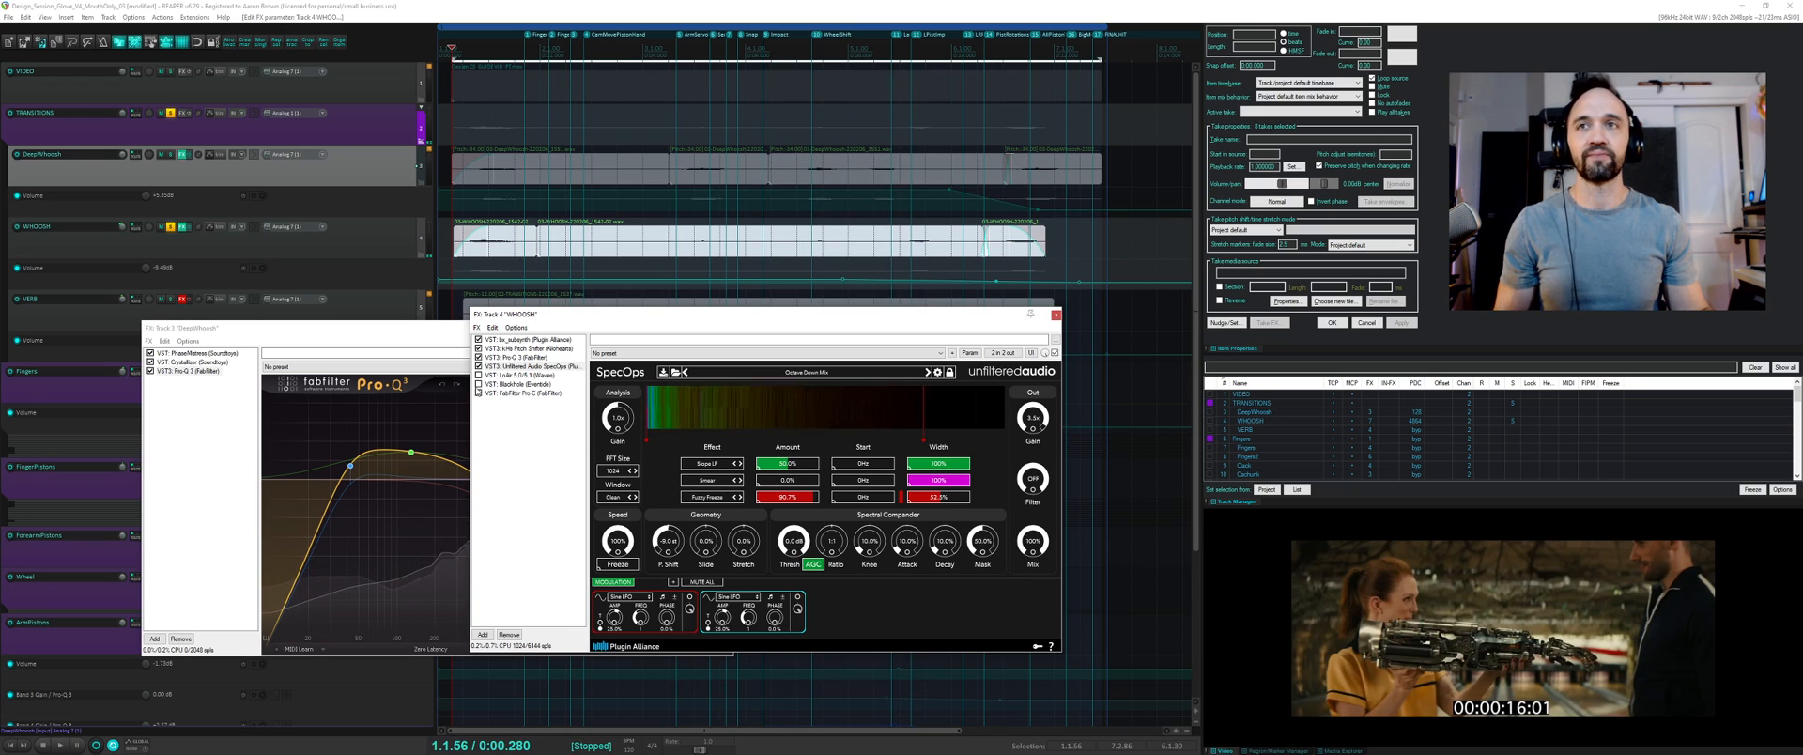
# - Enable LoAir and Blackhole in the WHOOSH chain and view their settings
pyautogui.click(479, 376)
pyautogui.click(517, 375)
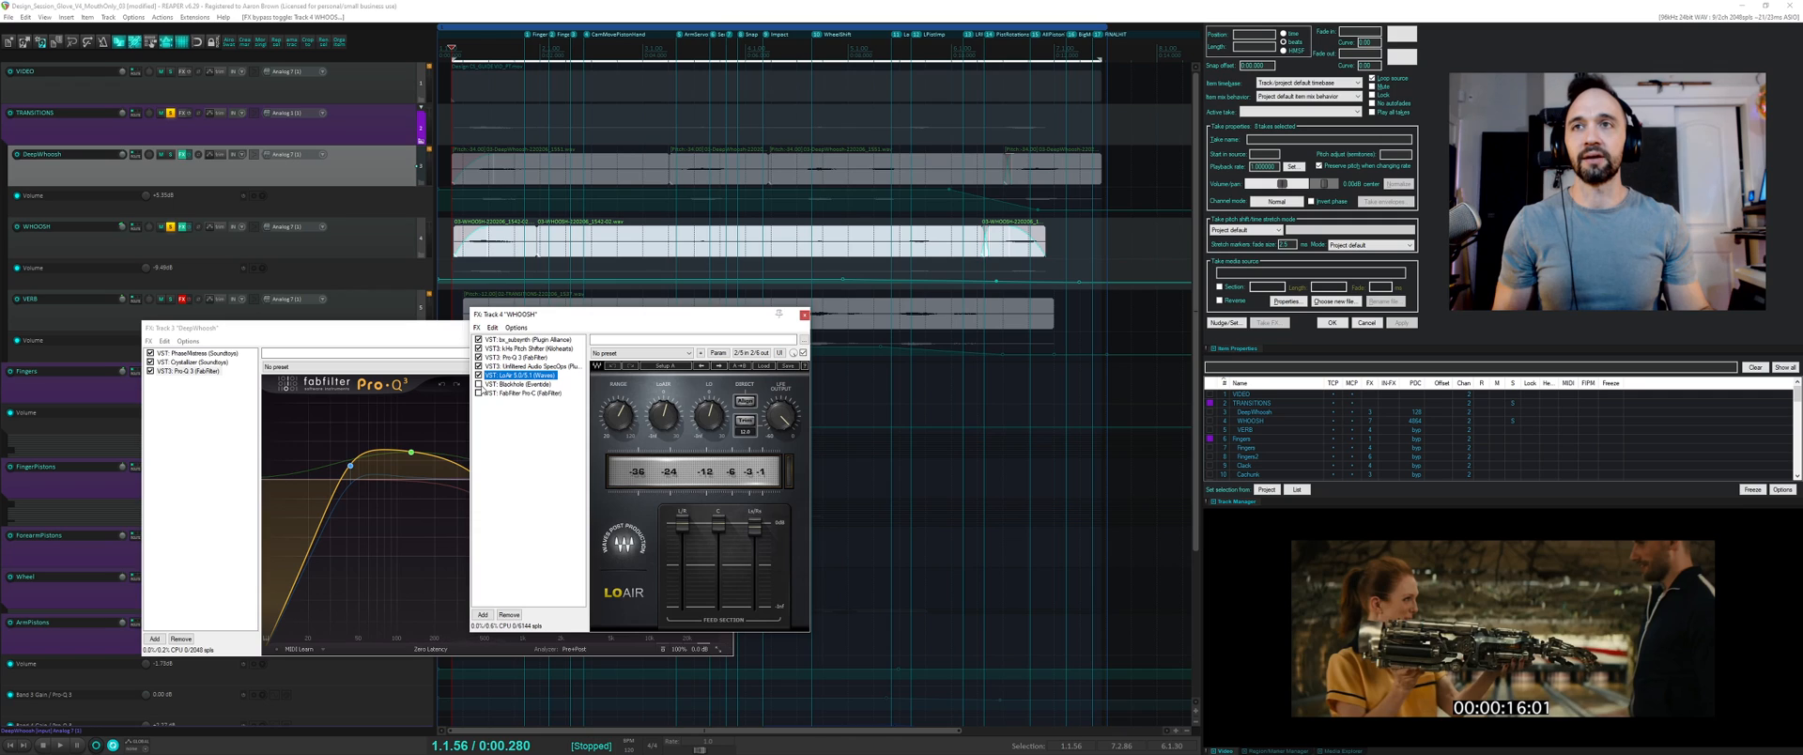
pyautogui.click(491, 385)
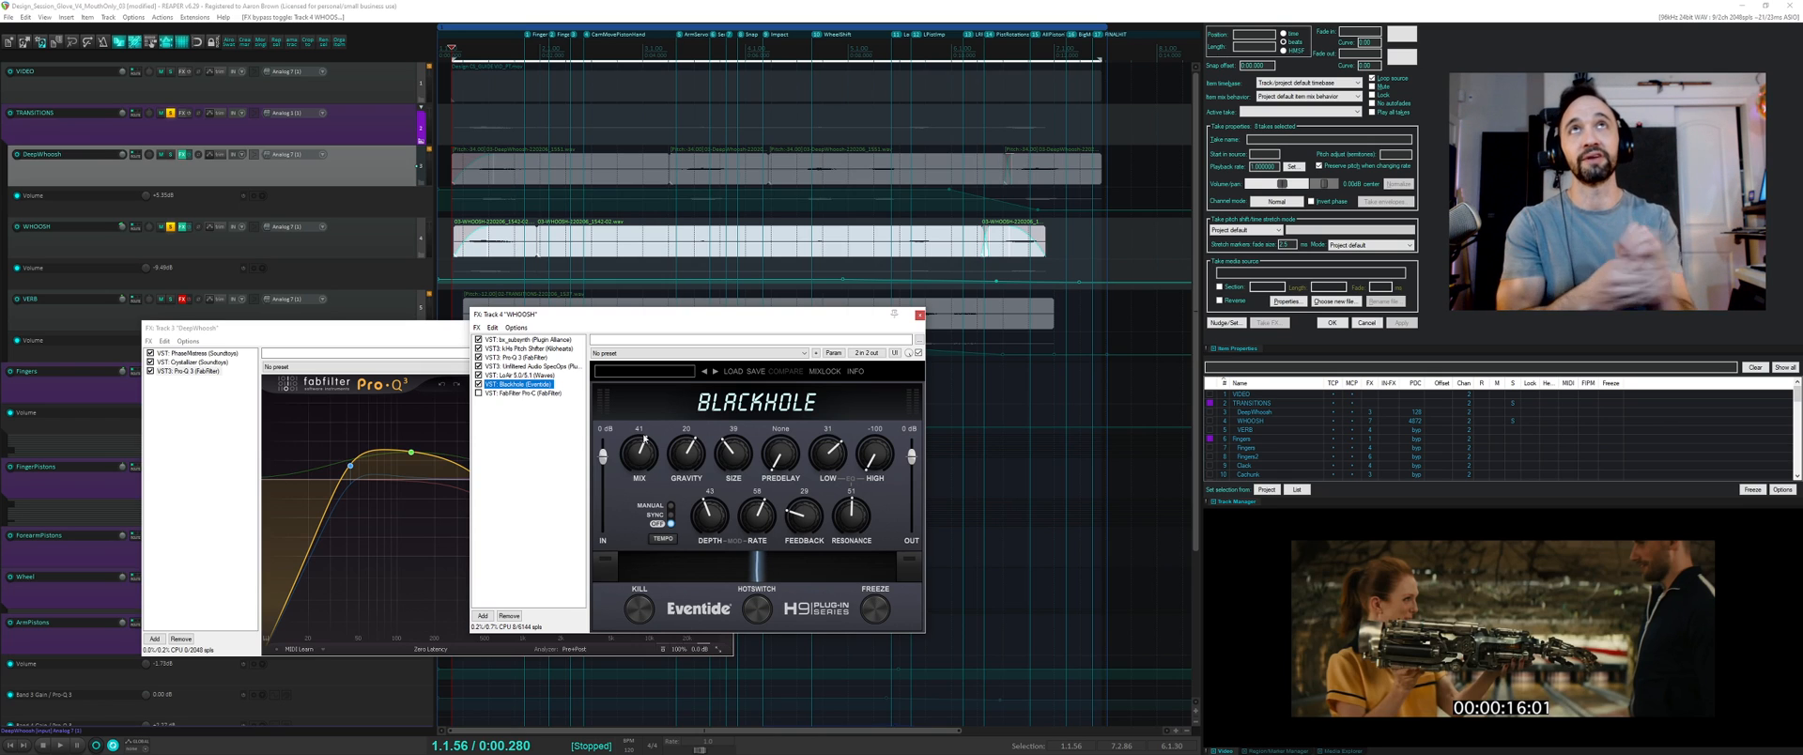
# - Play the WHOOSH track while varying Blackhole's Mix and output level
pyautogui.press('space')
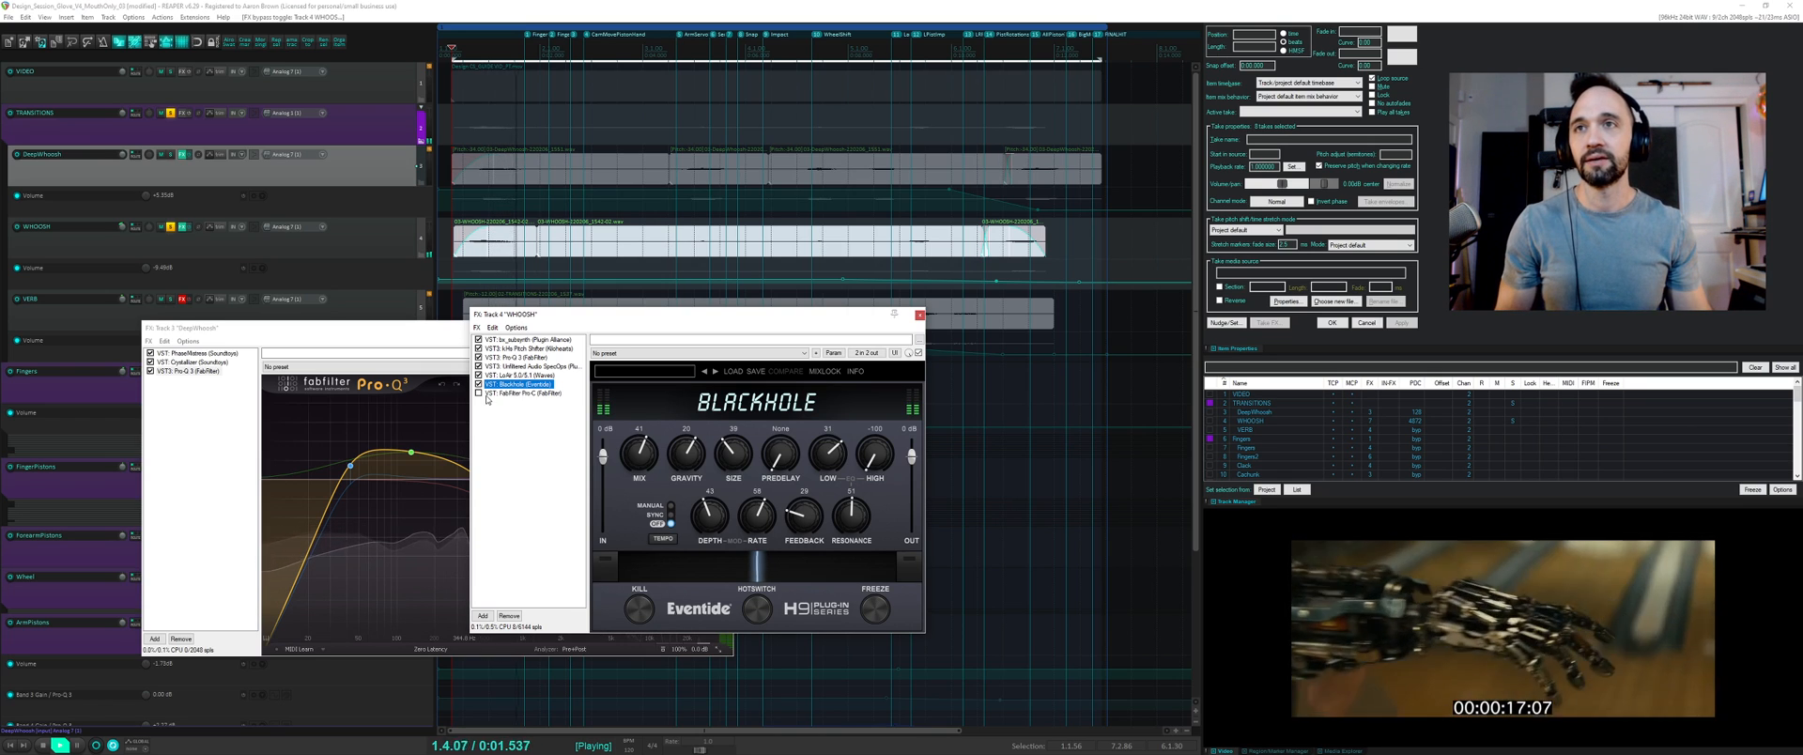
pyautogui.moveTo(644, 456); pyautogui.dragTo(644, 439)
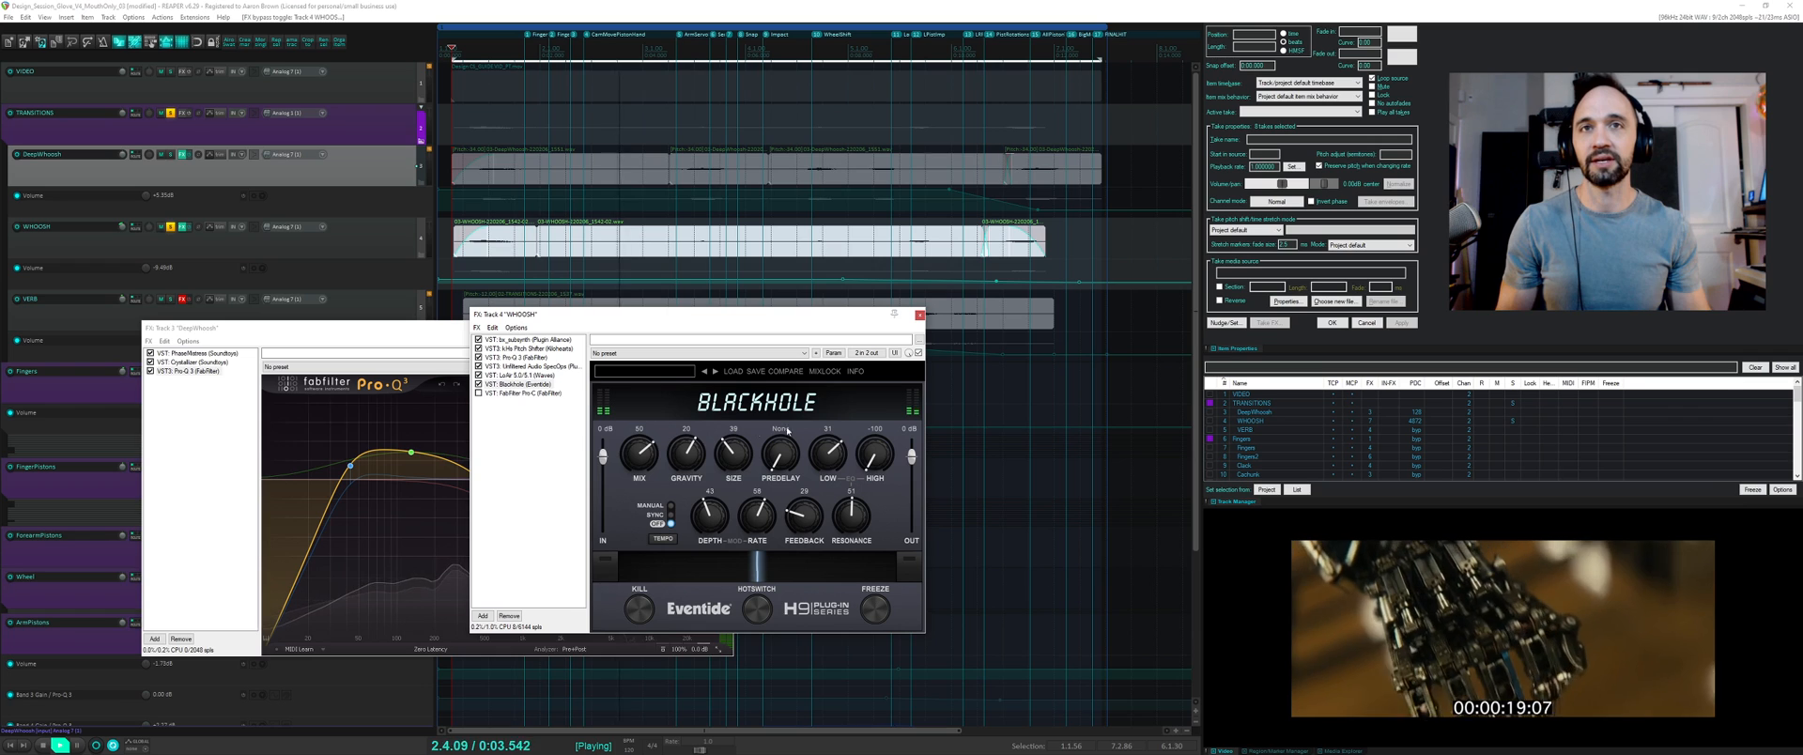
pyautogui.moveTo(911, 458); pyautogui.dragTo(911, 440)
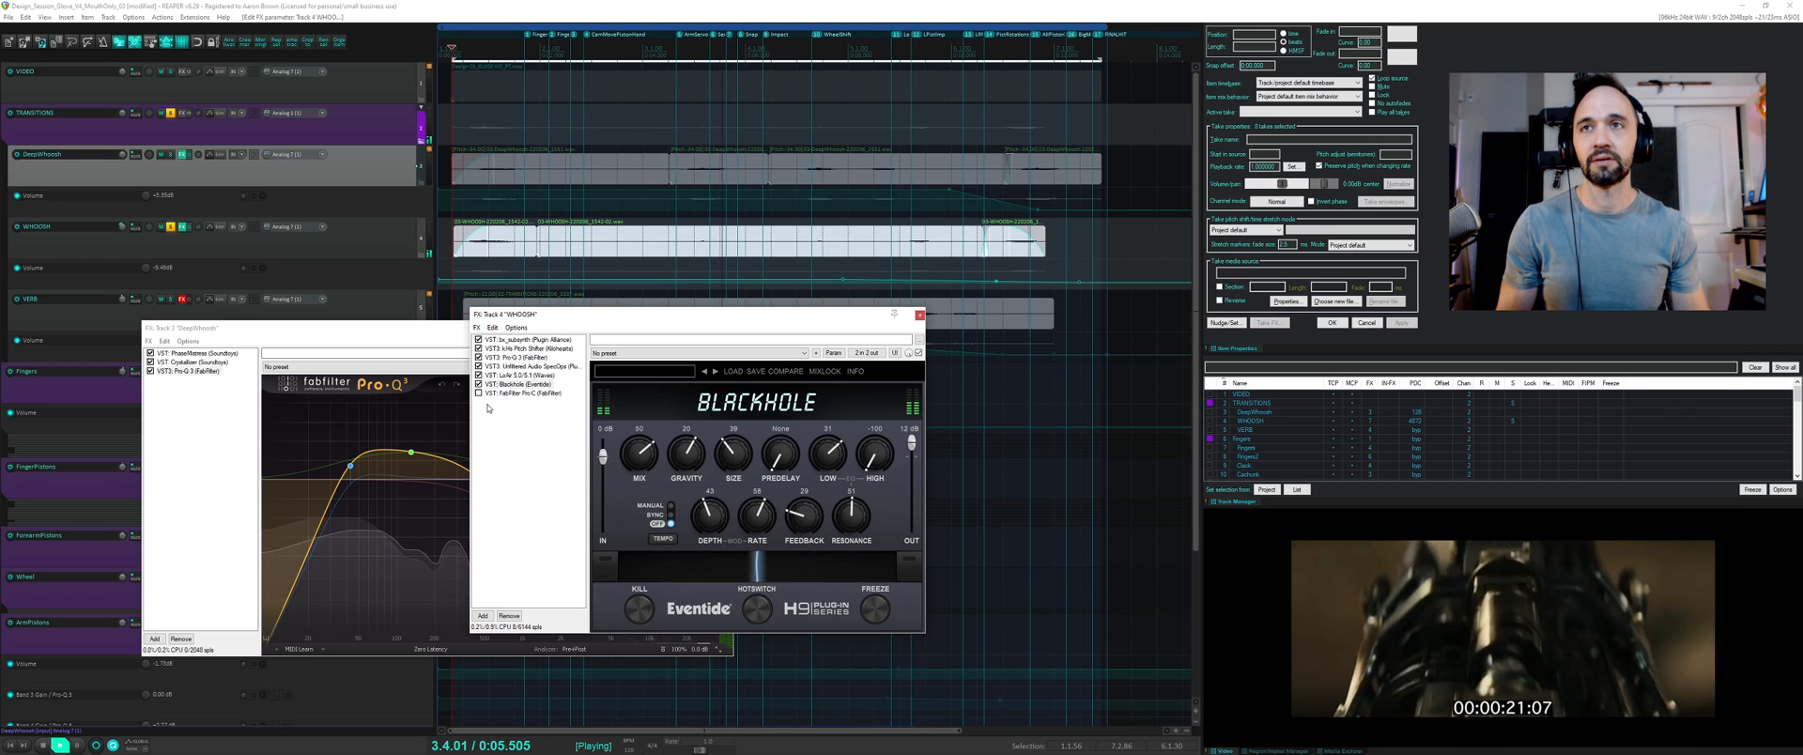
pyautogui.moveTo(640, 452); pyautogui.dragTo(690, 458)
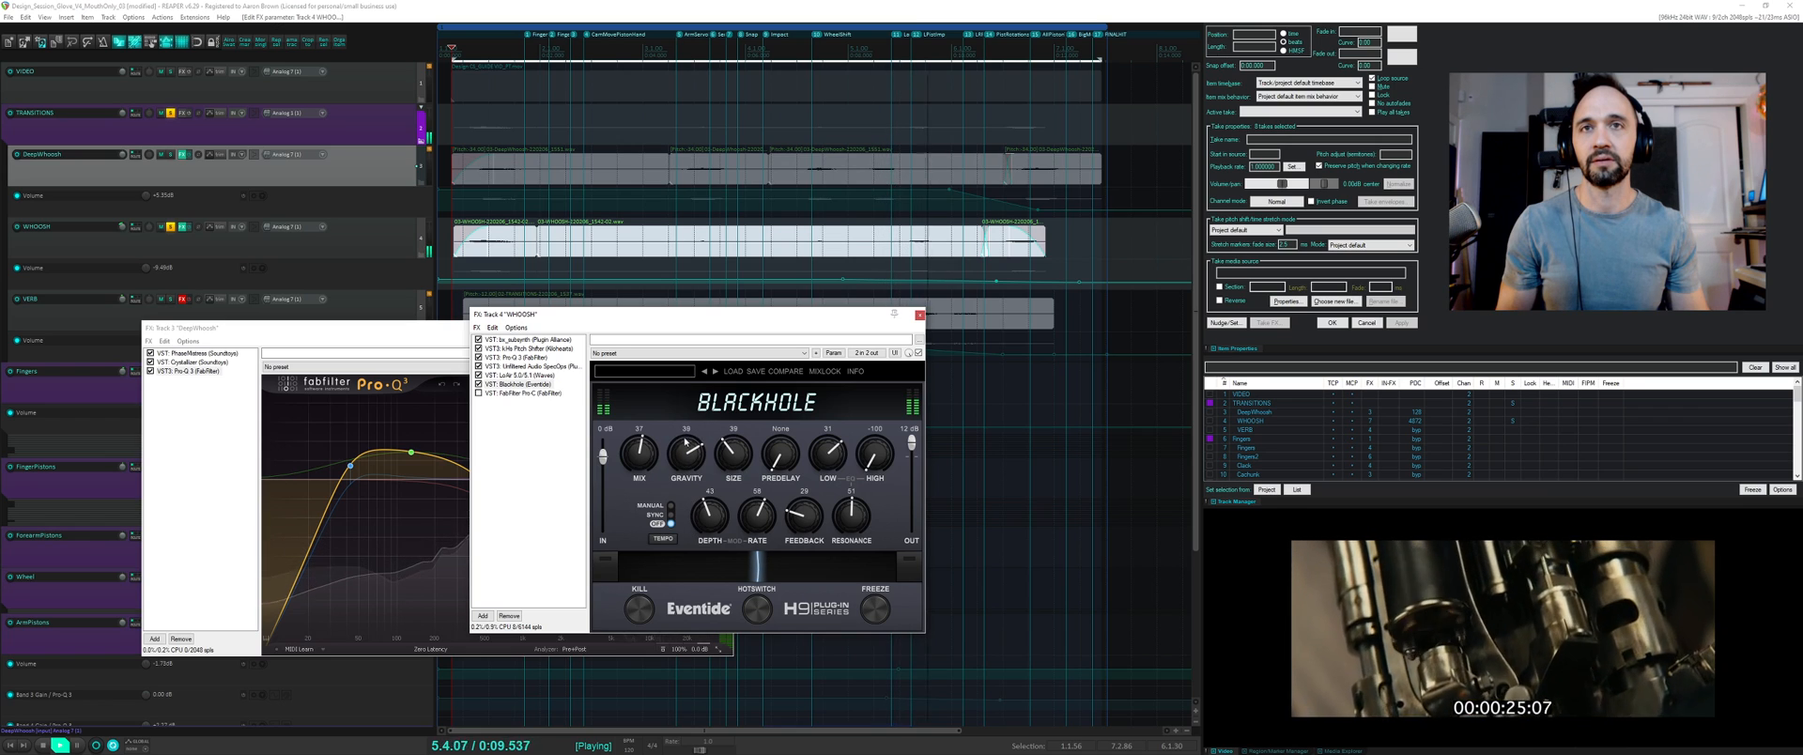
pyautogui.press('space')
# - Enable the Pro-C compressor on WHOOSH and view its gain display while playing the track
pyautogui.click(479, 394)
pyautogui.press('space')
pyautogui.click(537, 394)
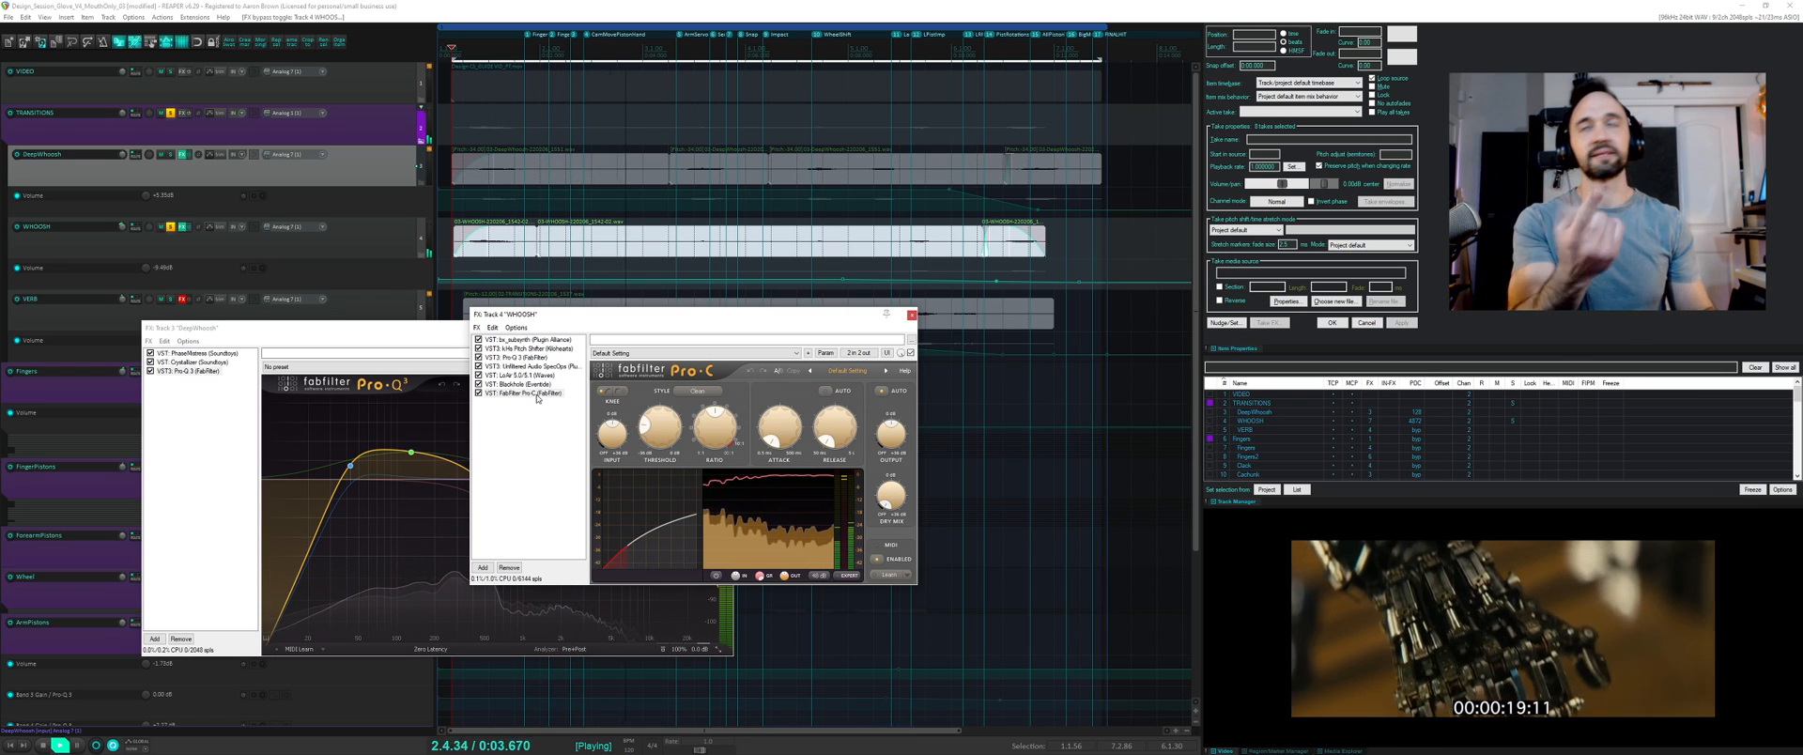
pyautogui.press('space')
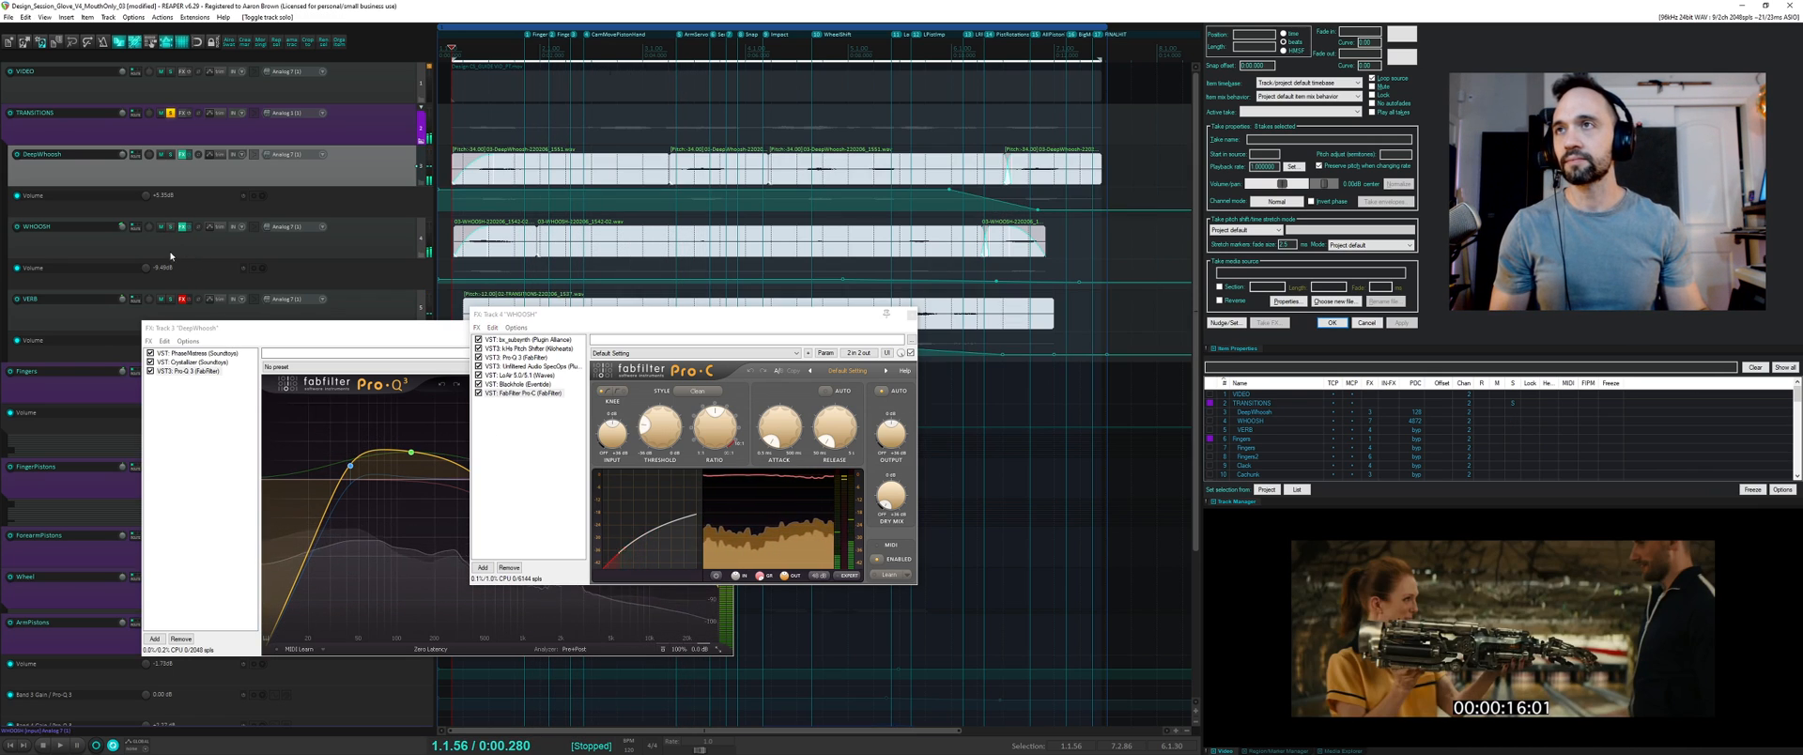
# - Solo the VERB track with its effects on, leaving only Pro-Q 3 active in the chain
pyautogui.click(170, 298)
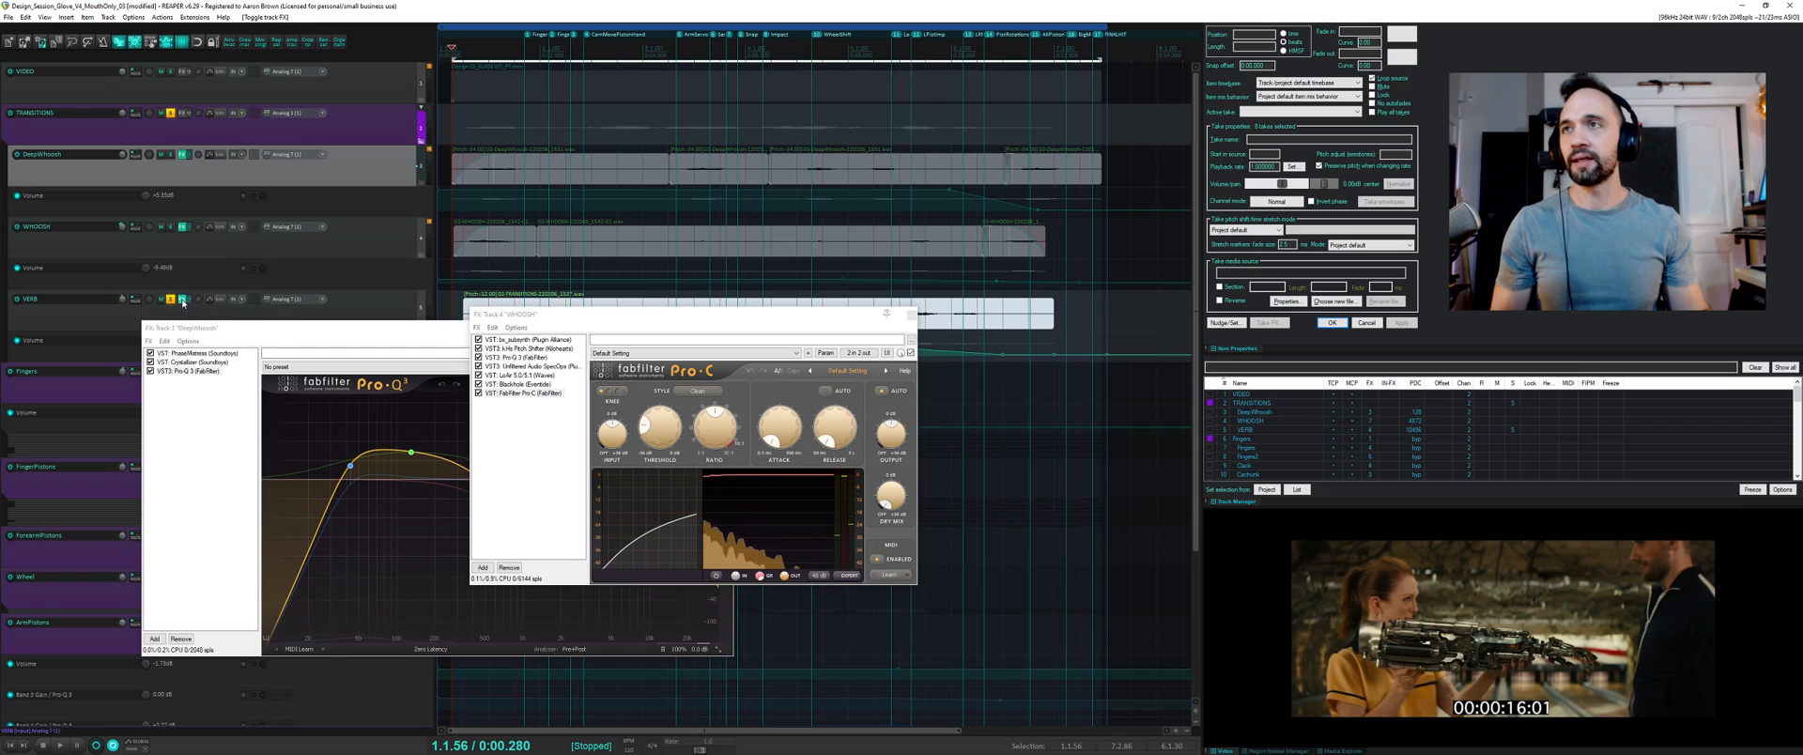
pyautogui.click(181, 298)
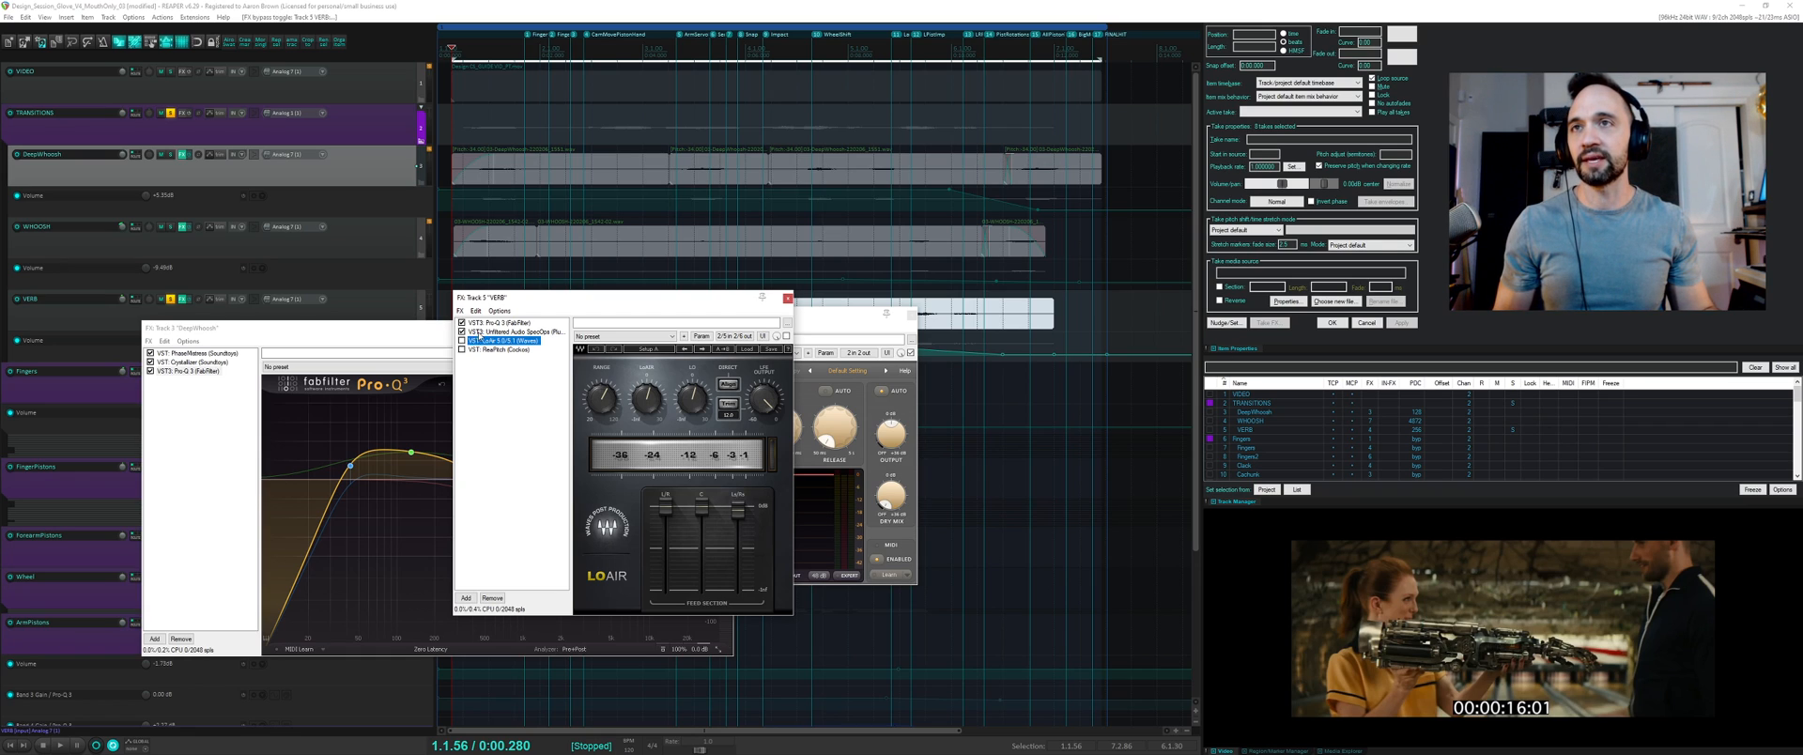
pyautogui.click(479, 333)
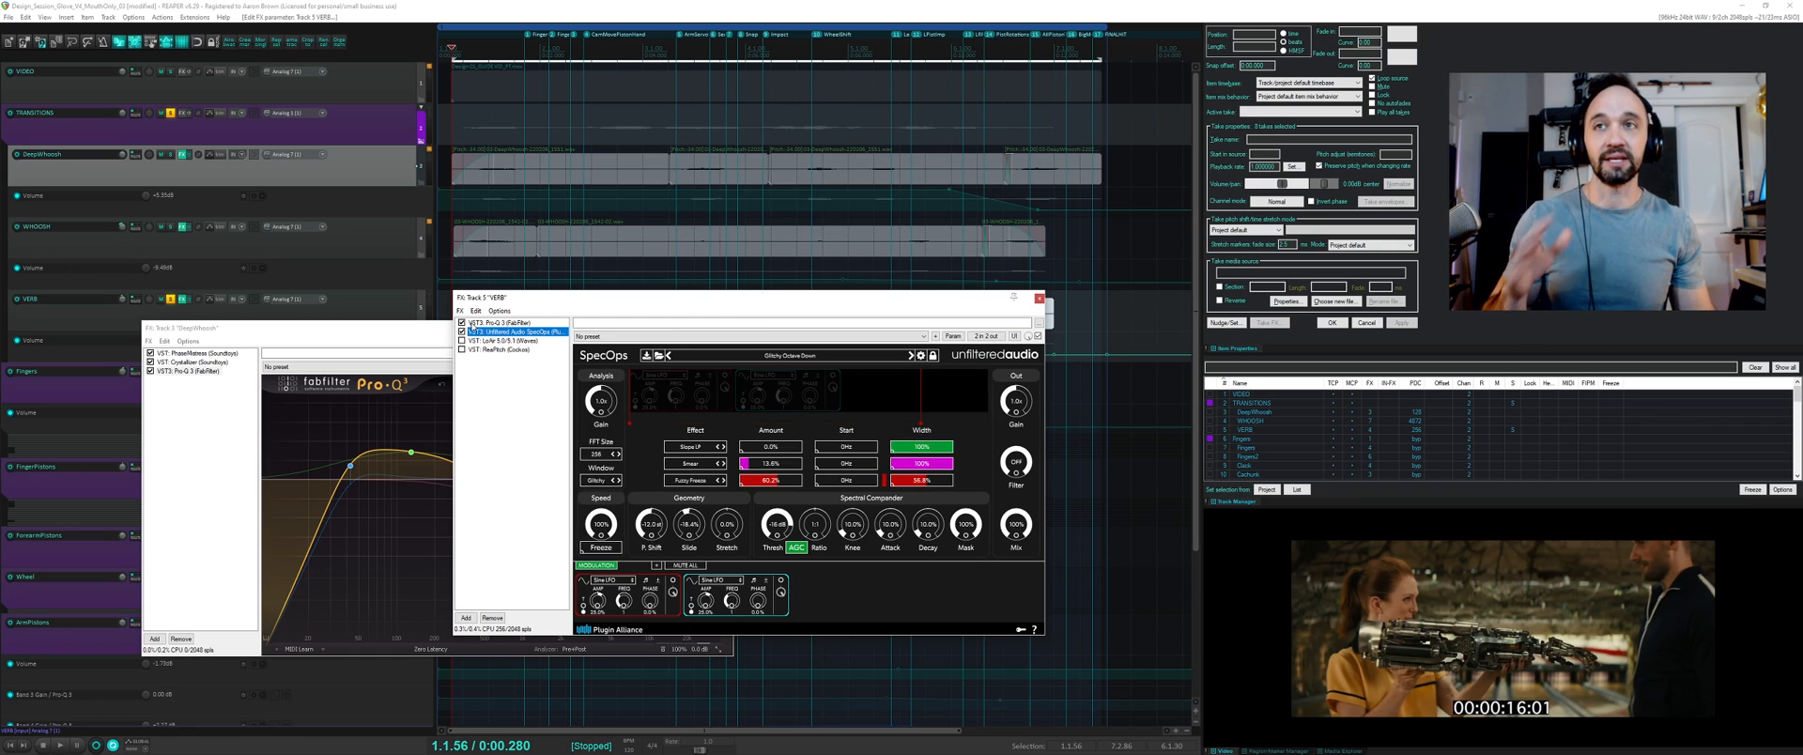
pyautogui.click(479, 322)
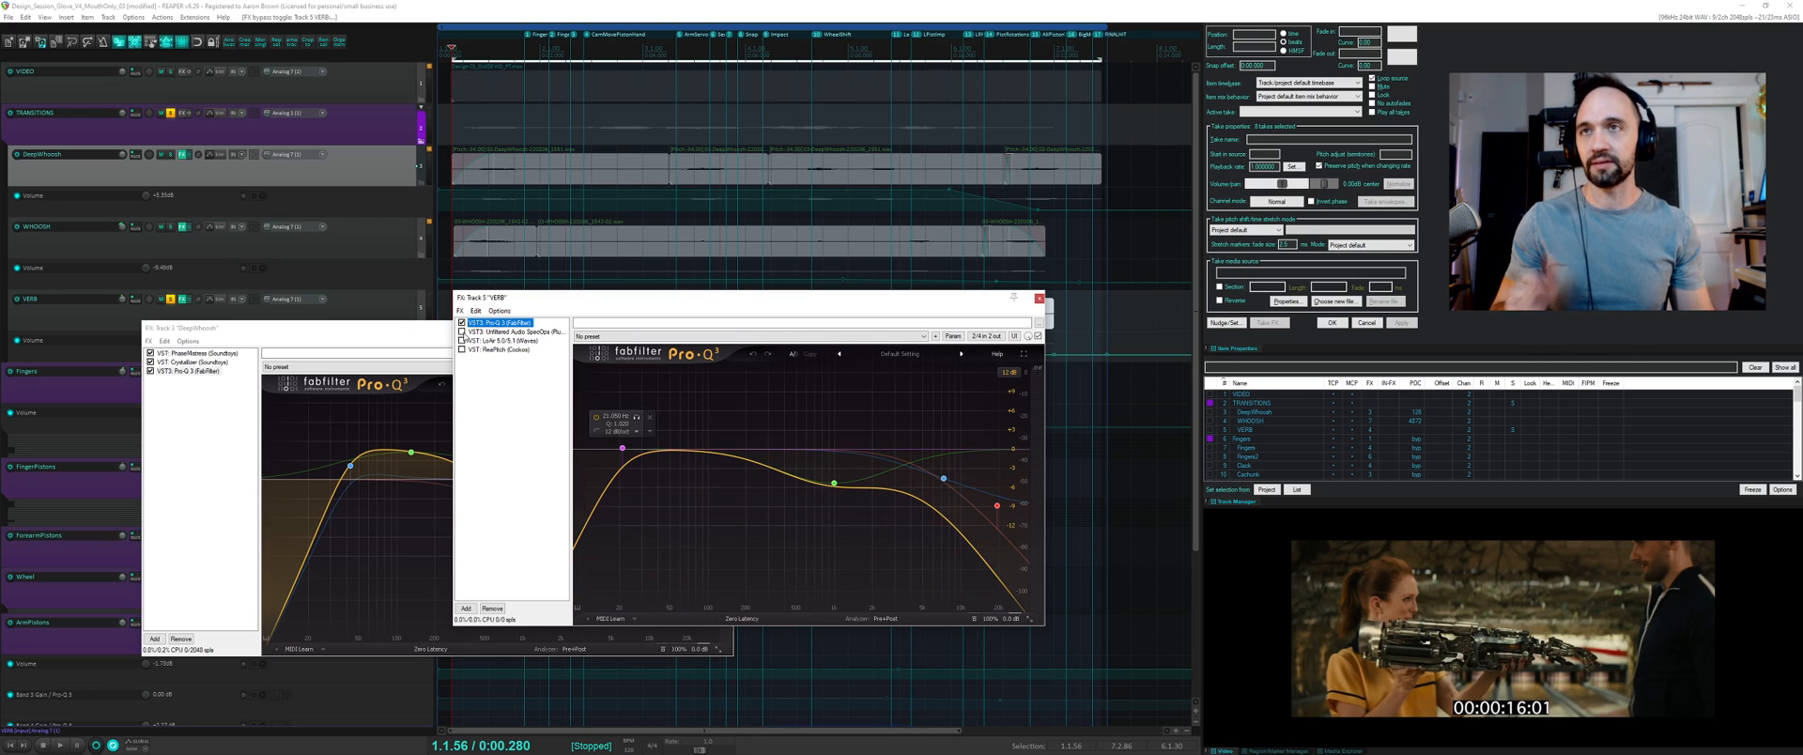
# - Enable SpecOps on the VERB track and audition it with the Glitchy Octave Down preset
pyautogui.click(484, 331)
pyautogui.press('space')
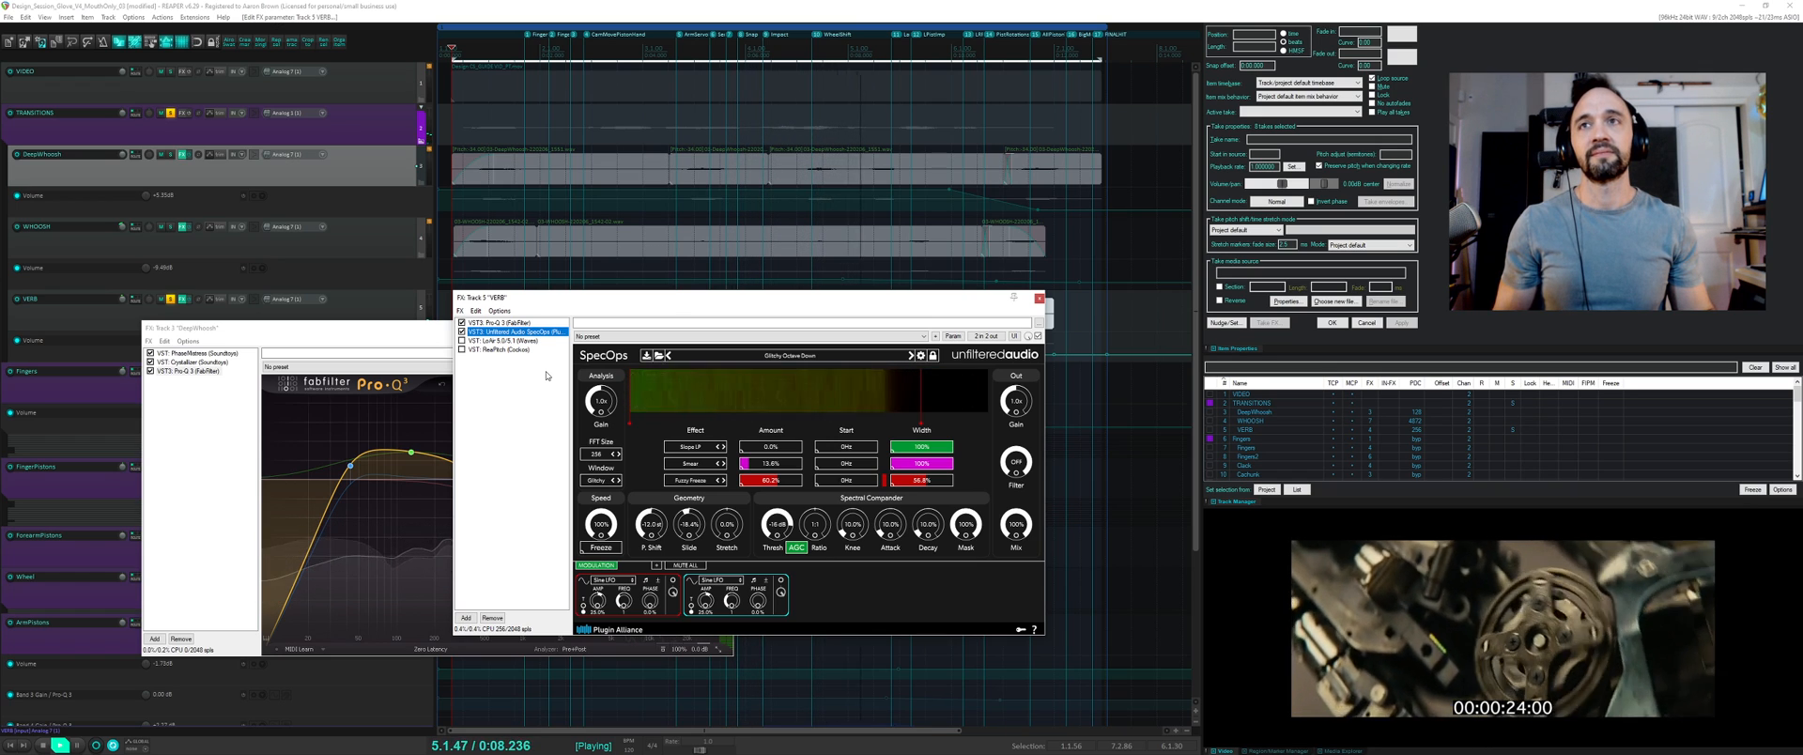
pyautogui.press('space')
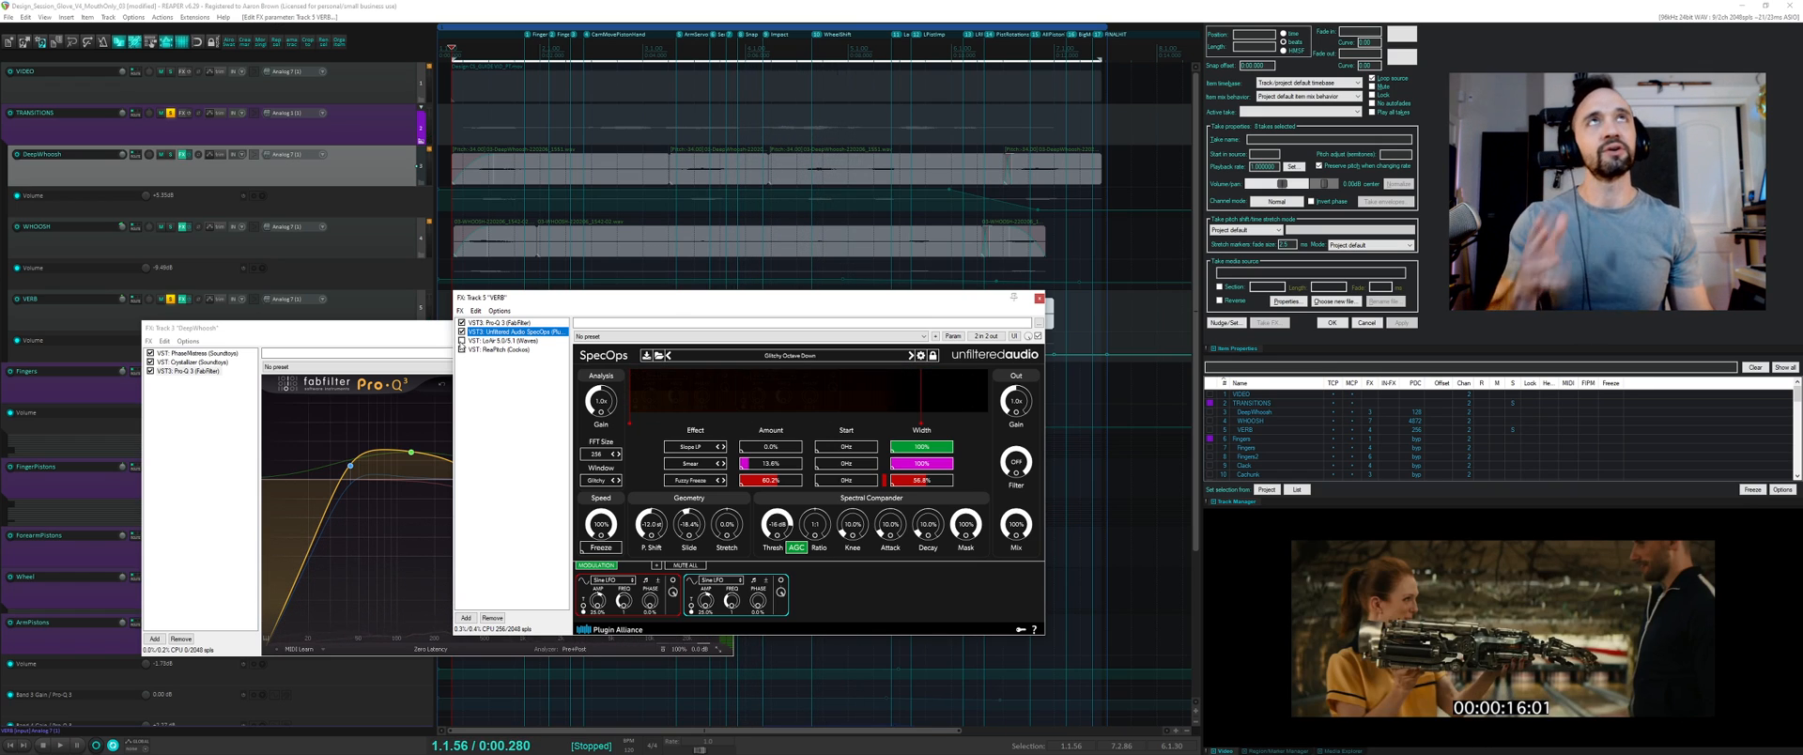
# - Enable LoAir and ReaPitch on VERB, view their settings and play the track through the full chain
pyautogui.click(461, 350)
pyautogui.click(492, 342)
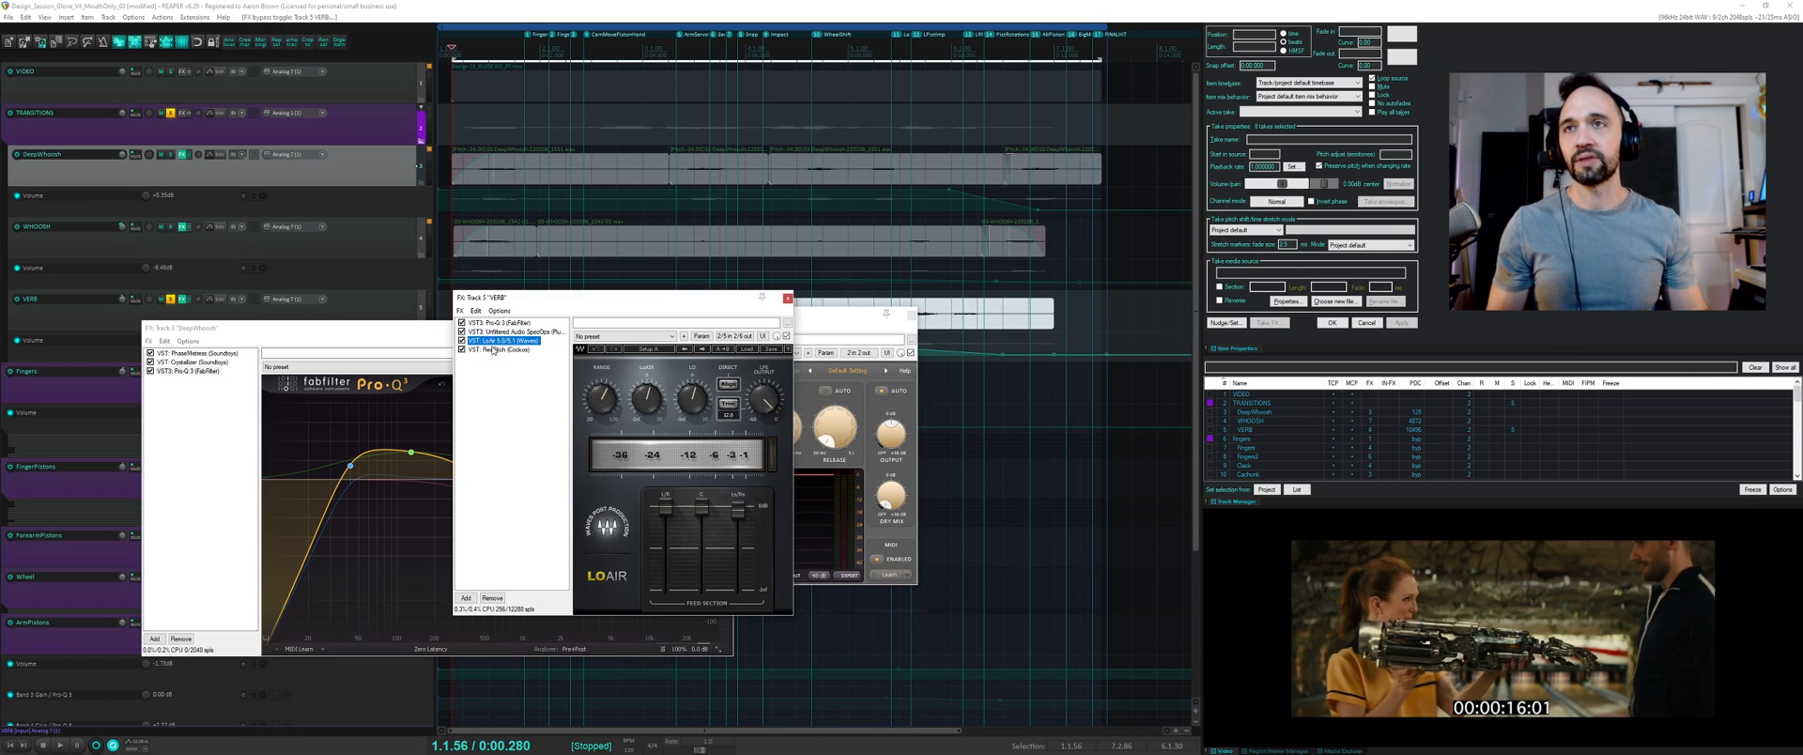
pyautogui.click(494, 349)
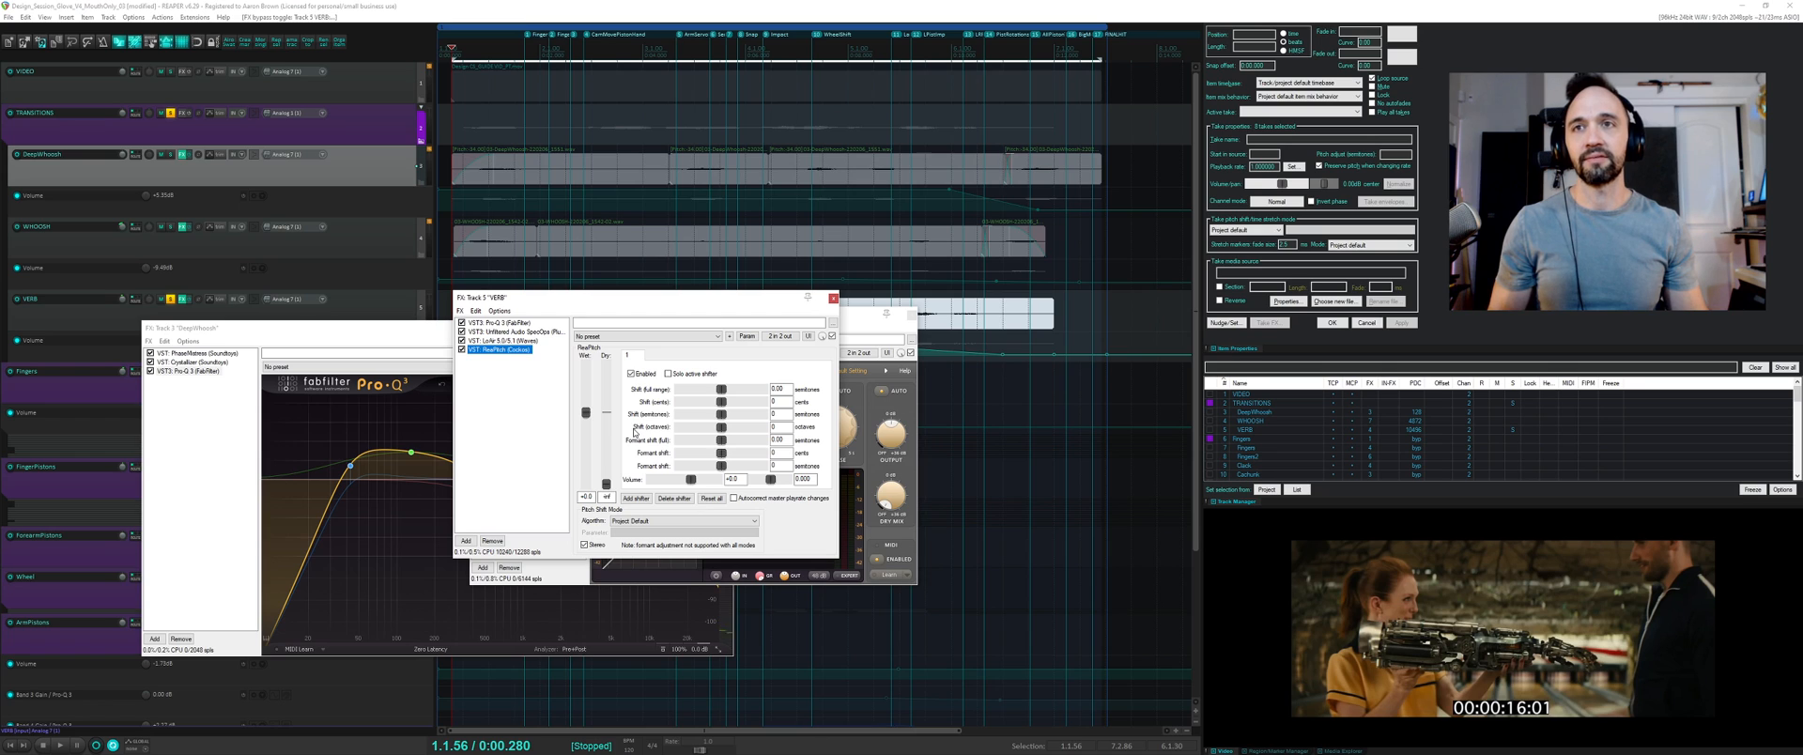
pyautogui.press('space')
pyautogui.moveTo(721, 389); pyautogui.dragTo(724, 395)
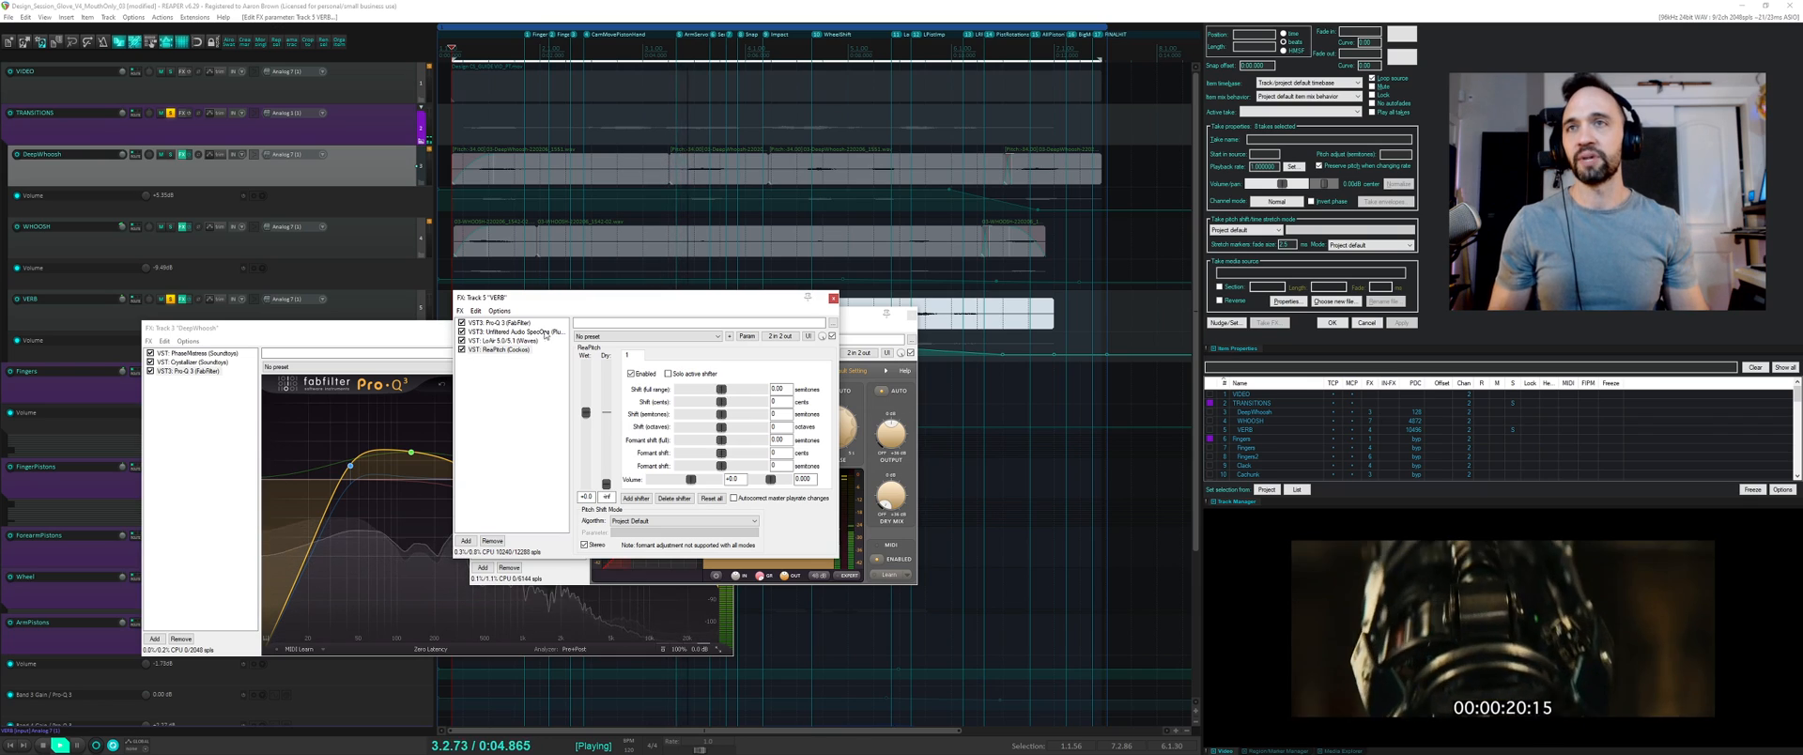
pyautogui.press('space')
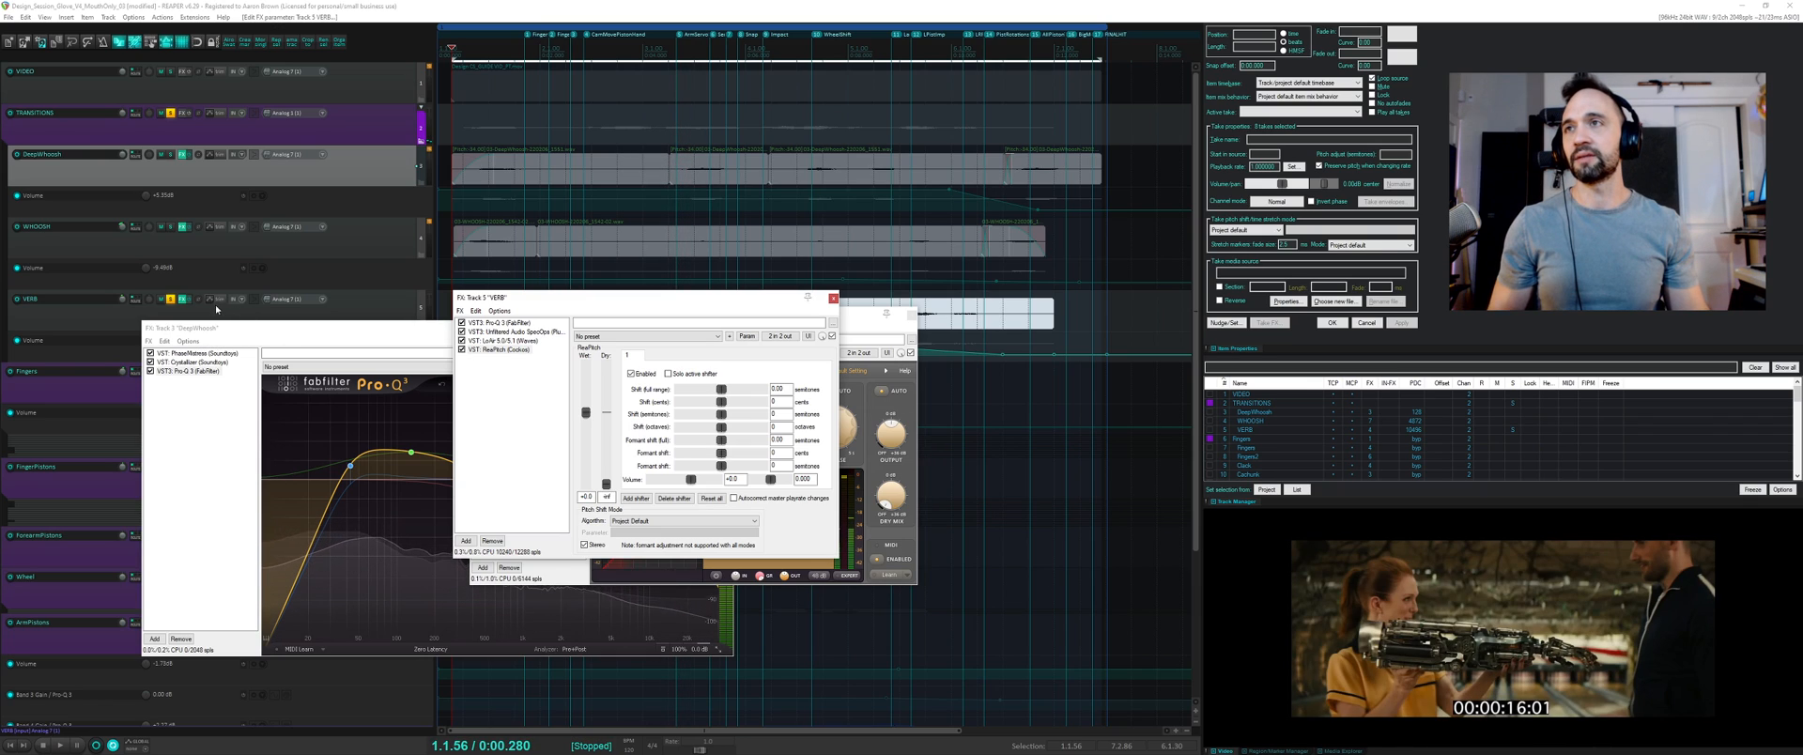
# - Unsolo all tracks, mute the TRANSITIONS folder and close the VERB, WHOOSH and DeepWhoosh effect windows
pyautogui.keyDown('ctrl'); pyautogui.click(170, 300); pyautogui.keyUp('ctrl')
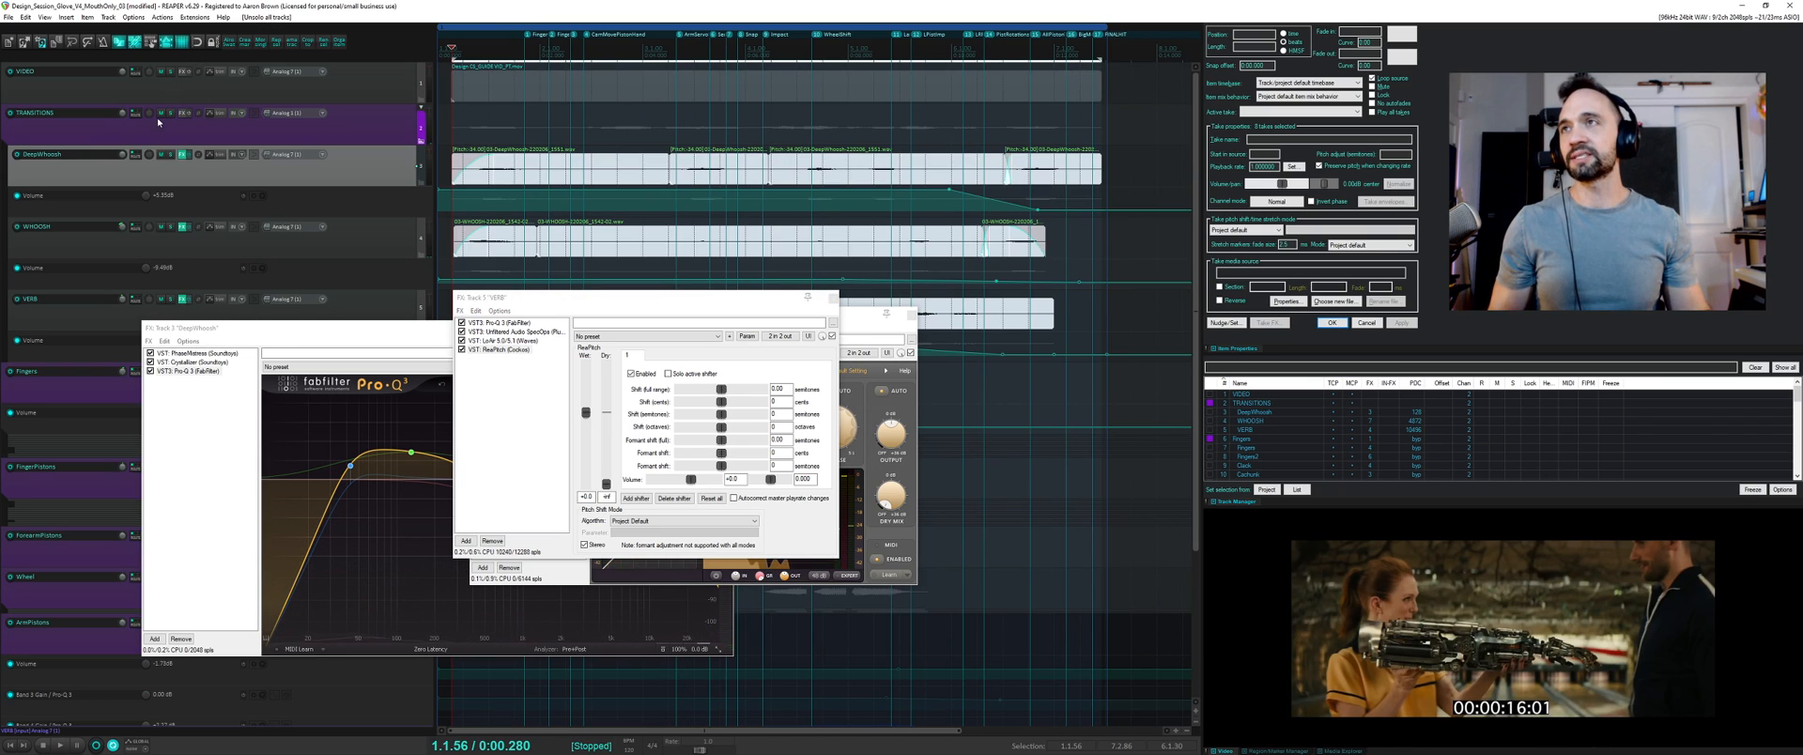
pyautogui.click(160, 116)
pyautogui.click(826, 298)
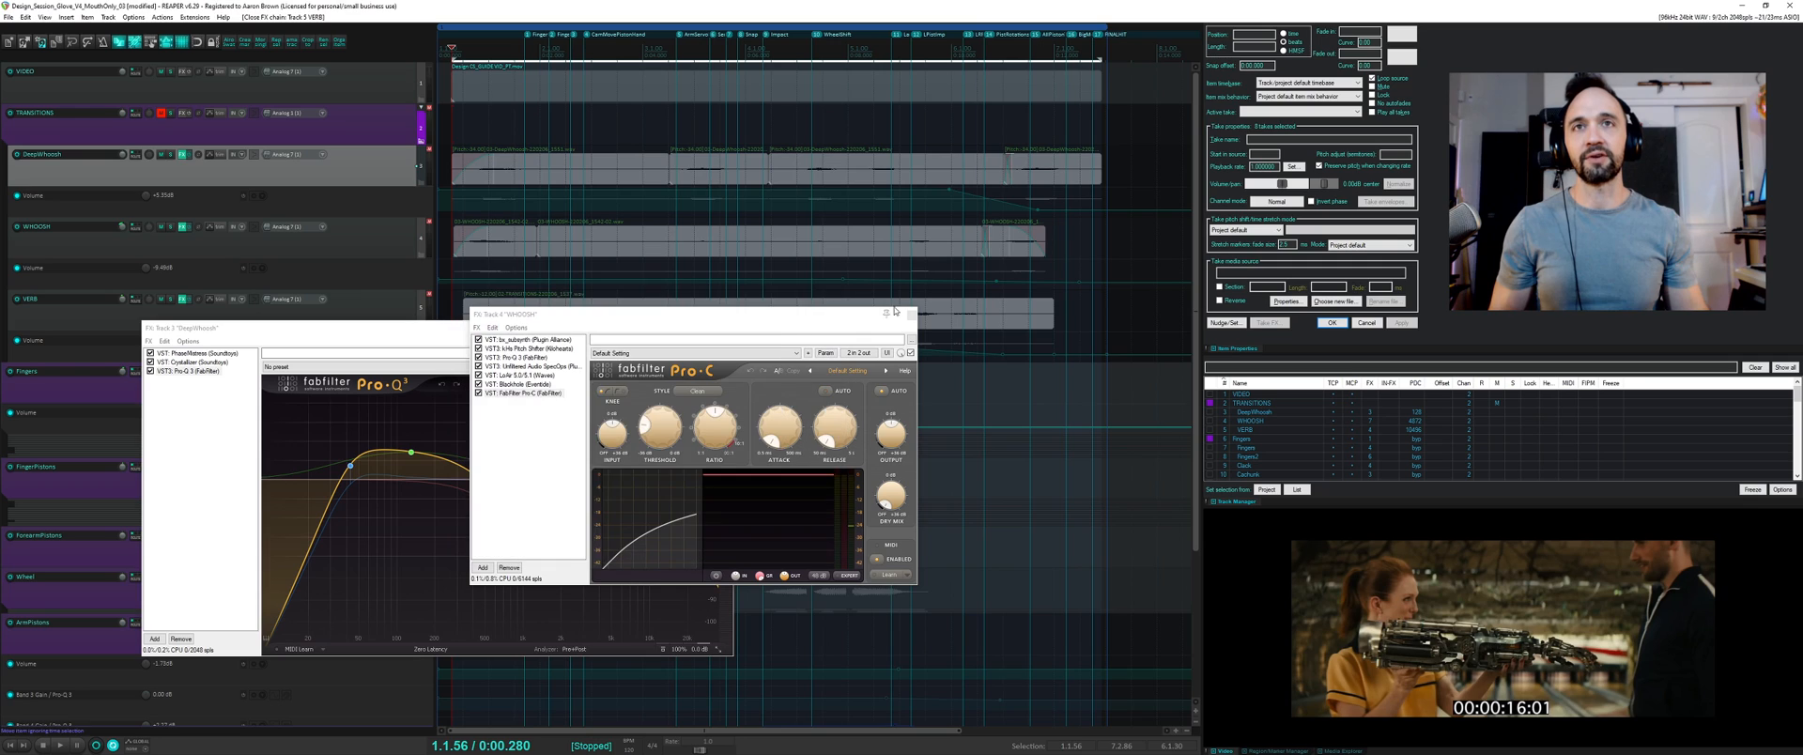
pyautogui.click(913, 314)
pyautogui.click(728, 330)
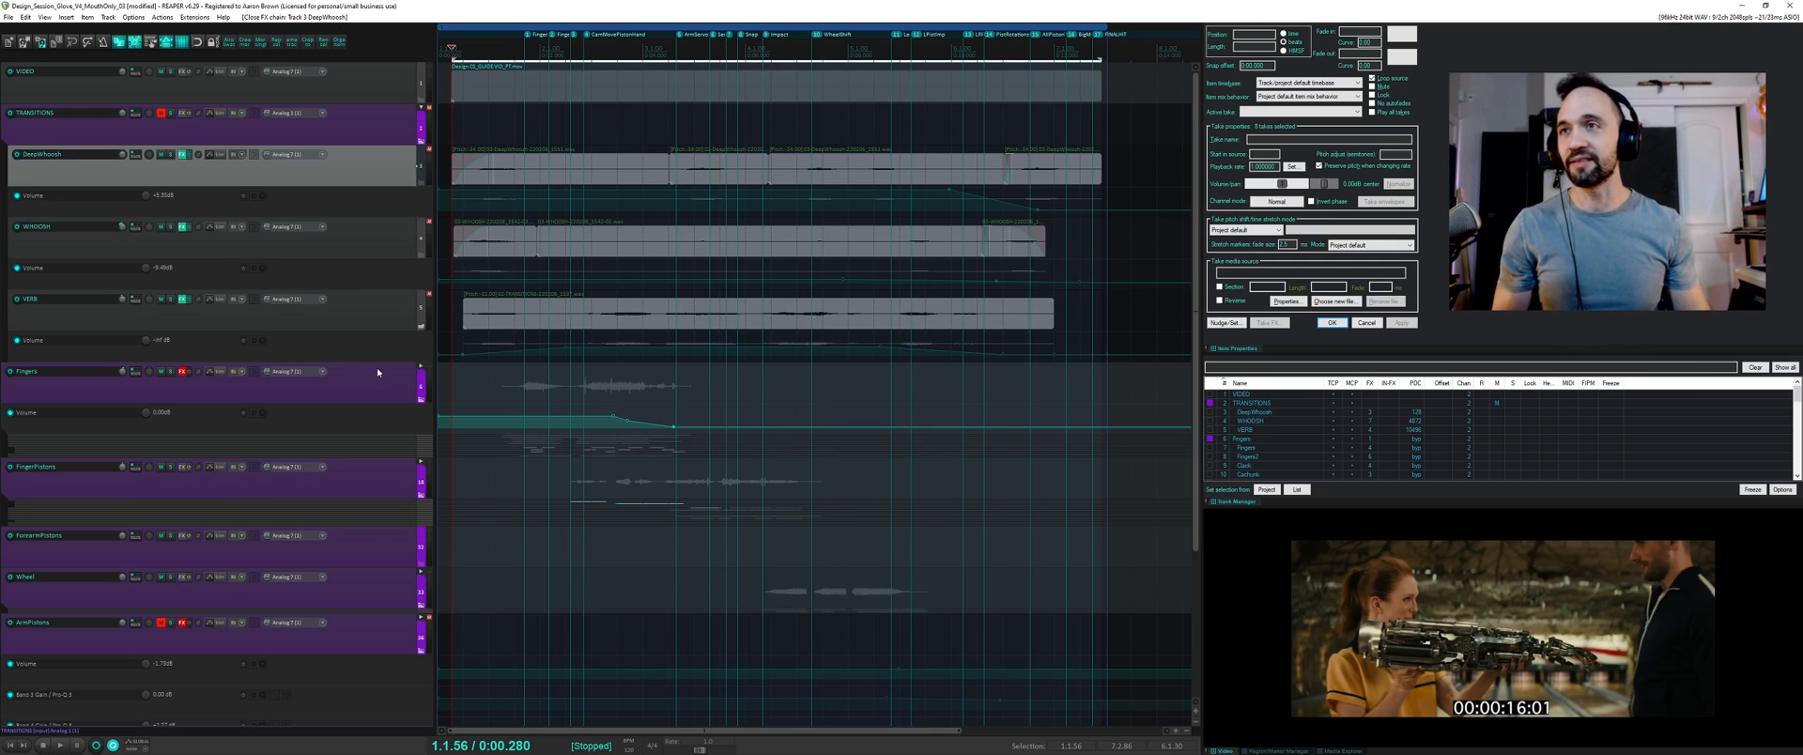
# - Expand the Fingers folder track to show its child tracks down to the SNAP layers
pyautogui.click(404, 385)
pyautogui.click(420, 368)
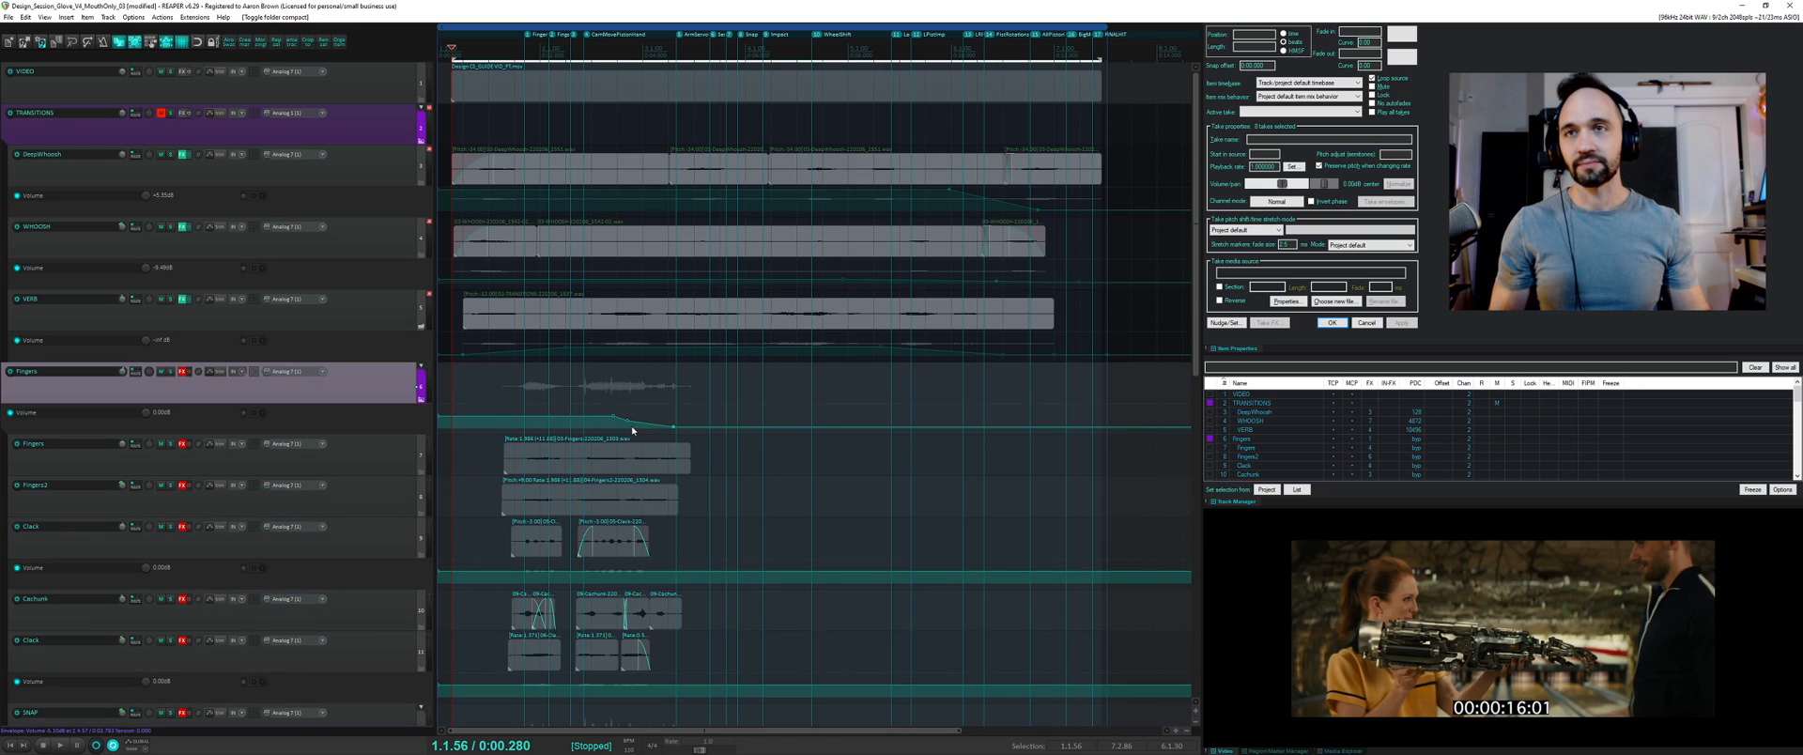
pyautogui.scroll(-5, 622, 427)
pyautogui.scroll(-2, 621, 426)
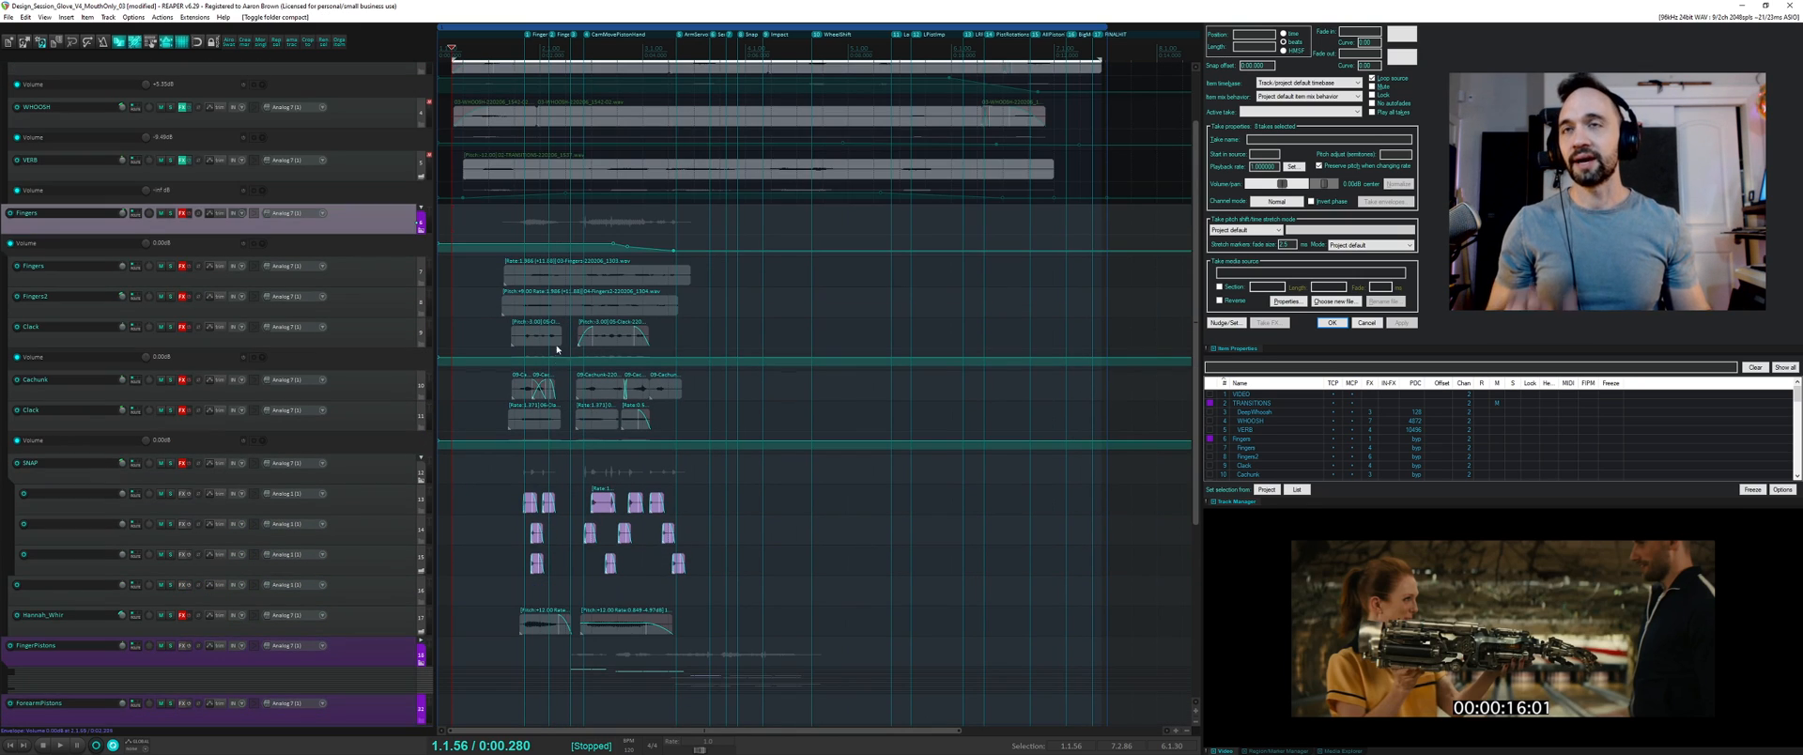
# - Select the Fingers track's item, match the time selection to it, solo the track and audition the raw recording
pyautogui.click(537, 280)
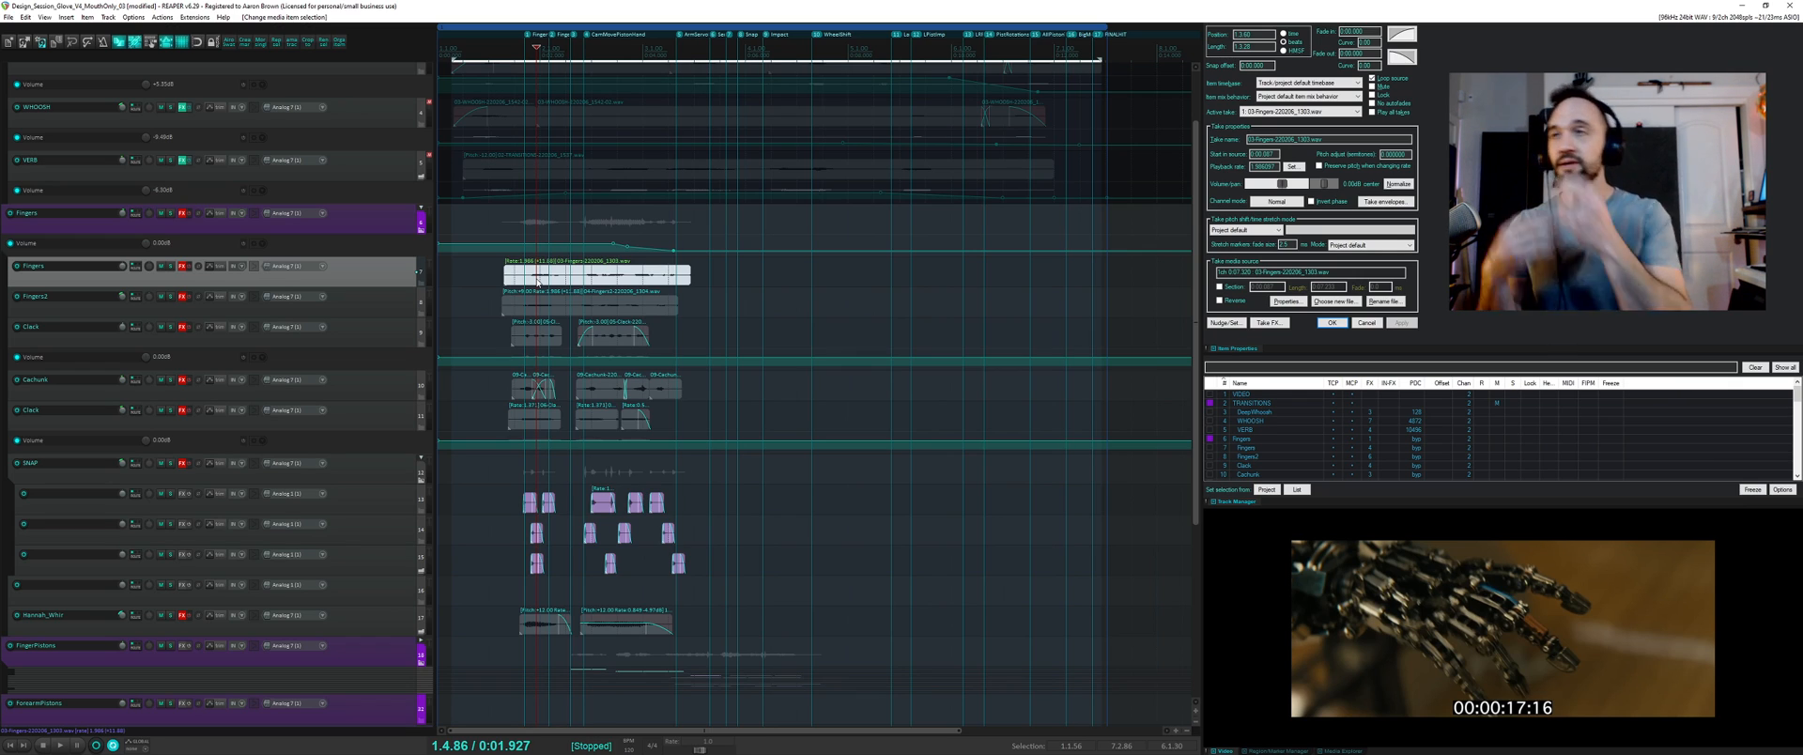
pyautogui.press('t')
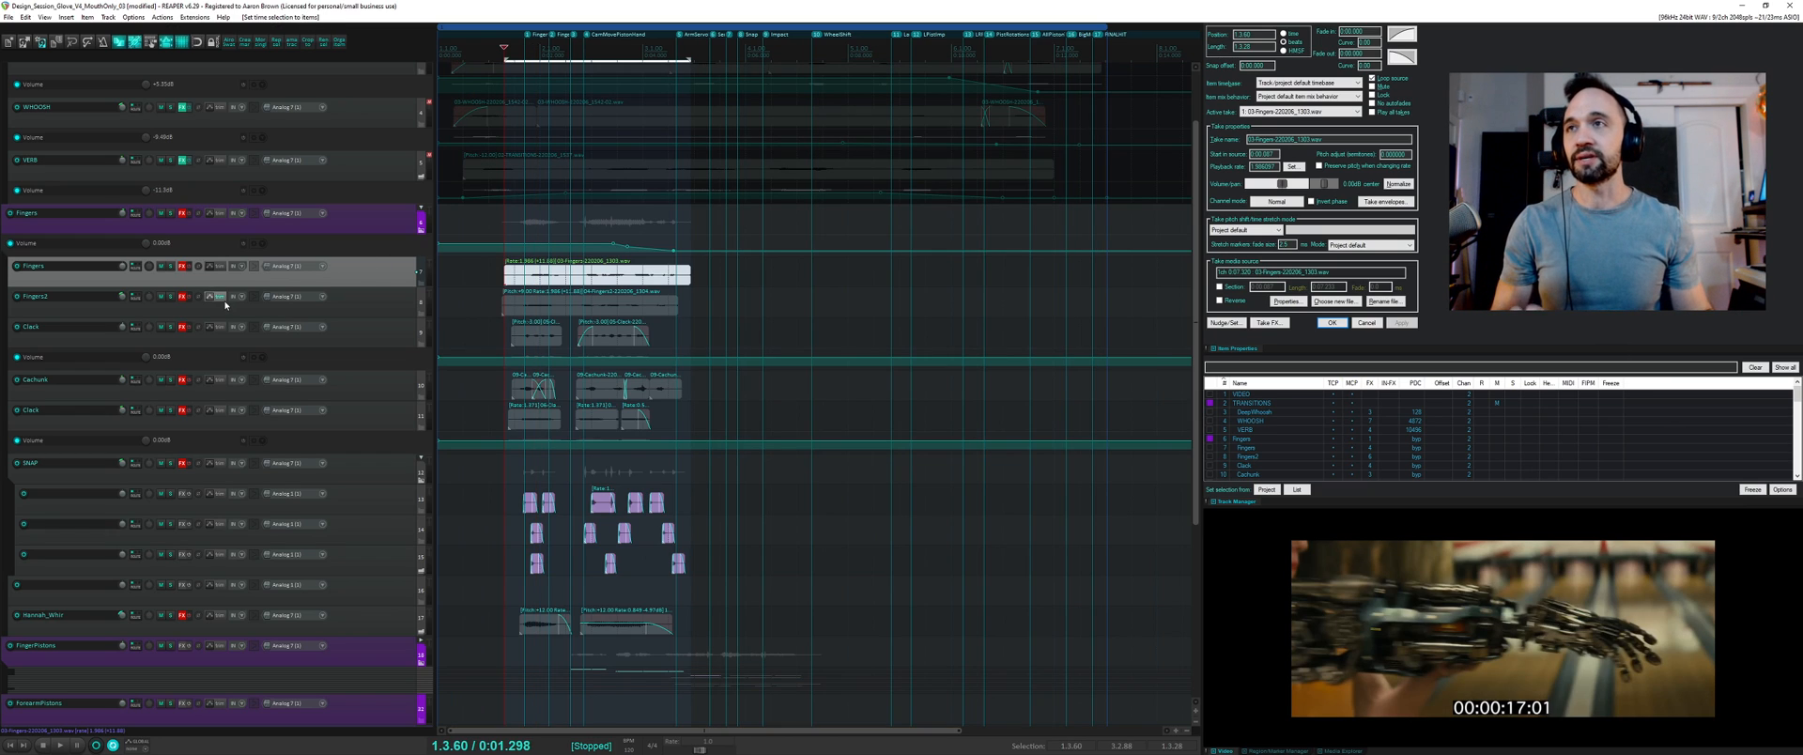
pyautogui.click(170, 267)
pyautogui.press('space')
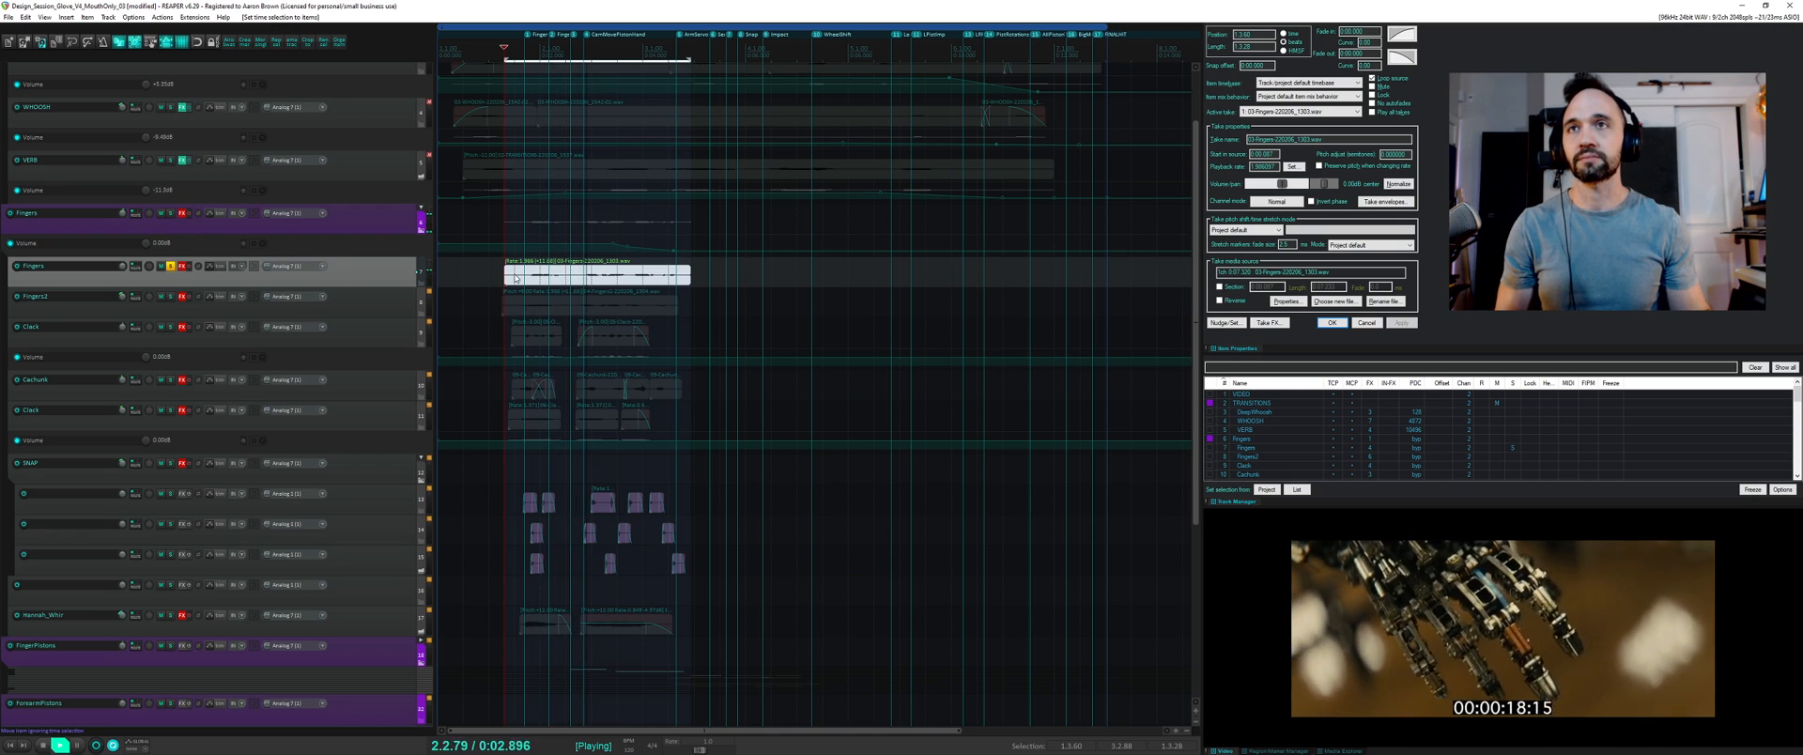
pyautogui.press('space')
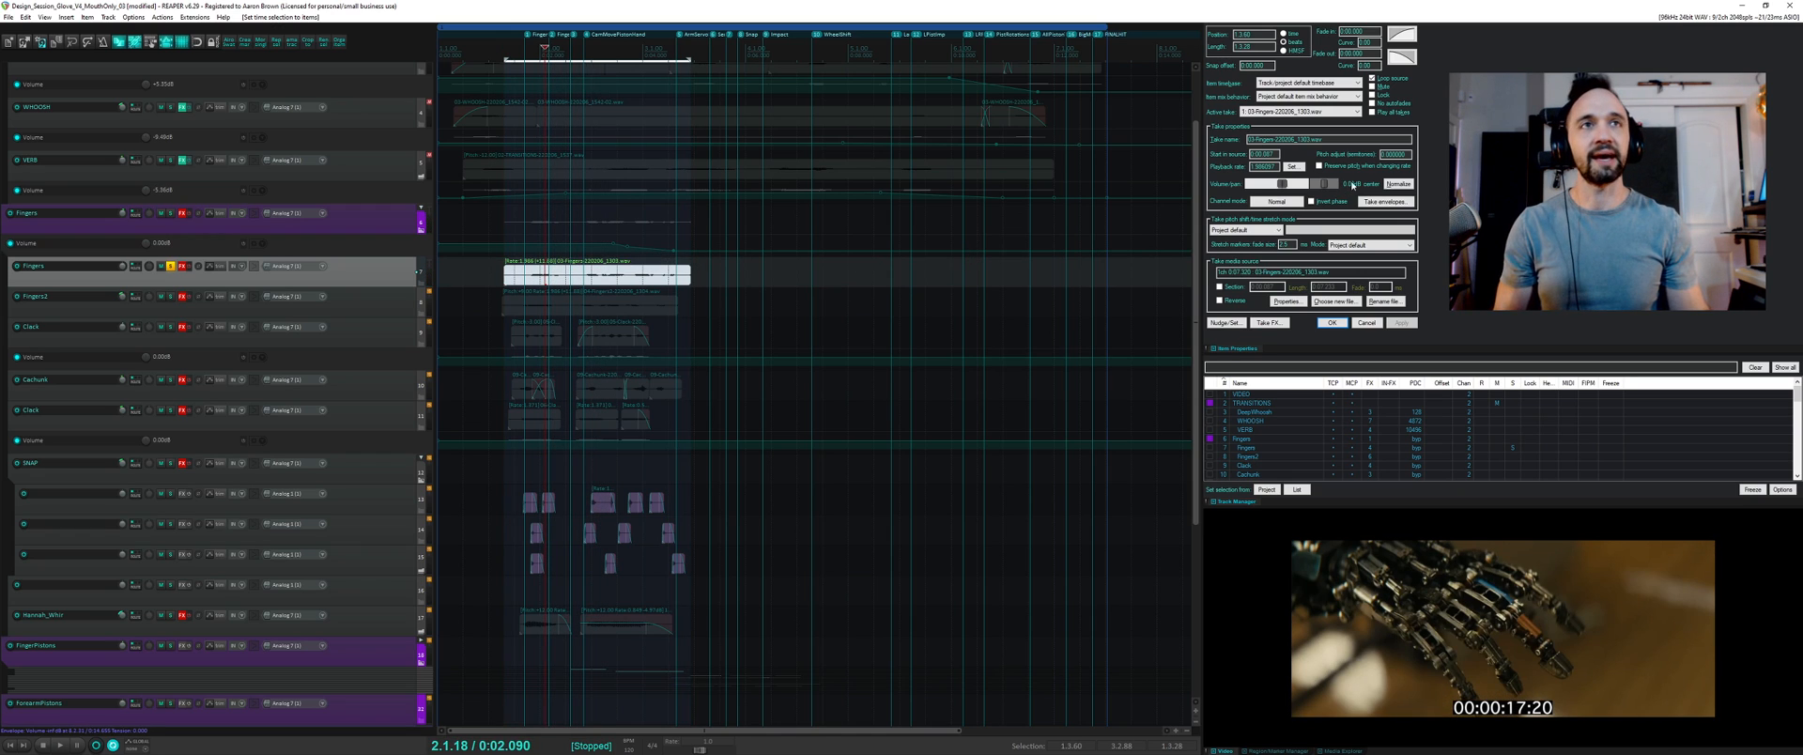
# - Compare the Fingers item with its preserve-pitch option toggled and with the original setting by playing it from its start
pyautogui.click(583, 284)
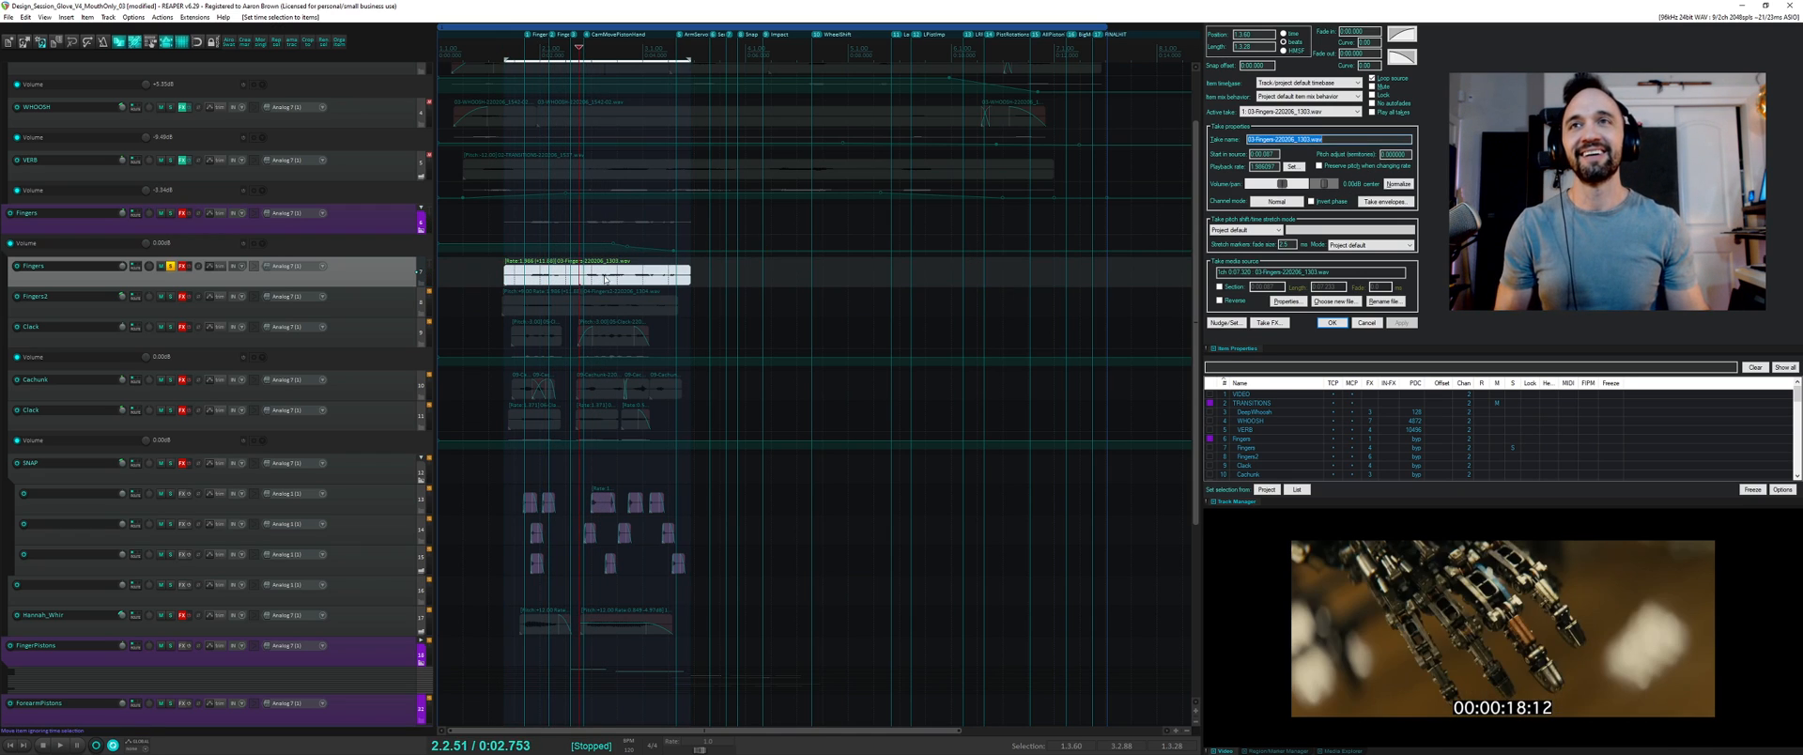
pyautogui.click(1326, 167)
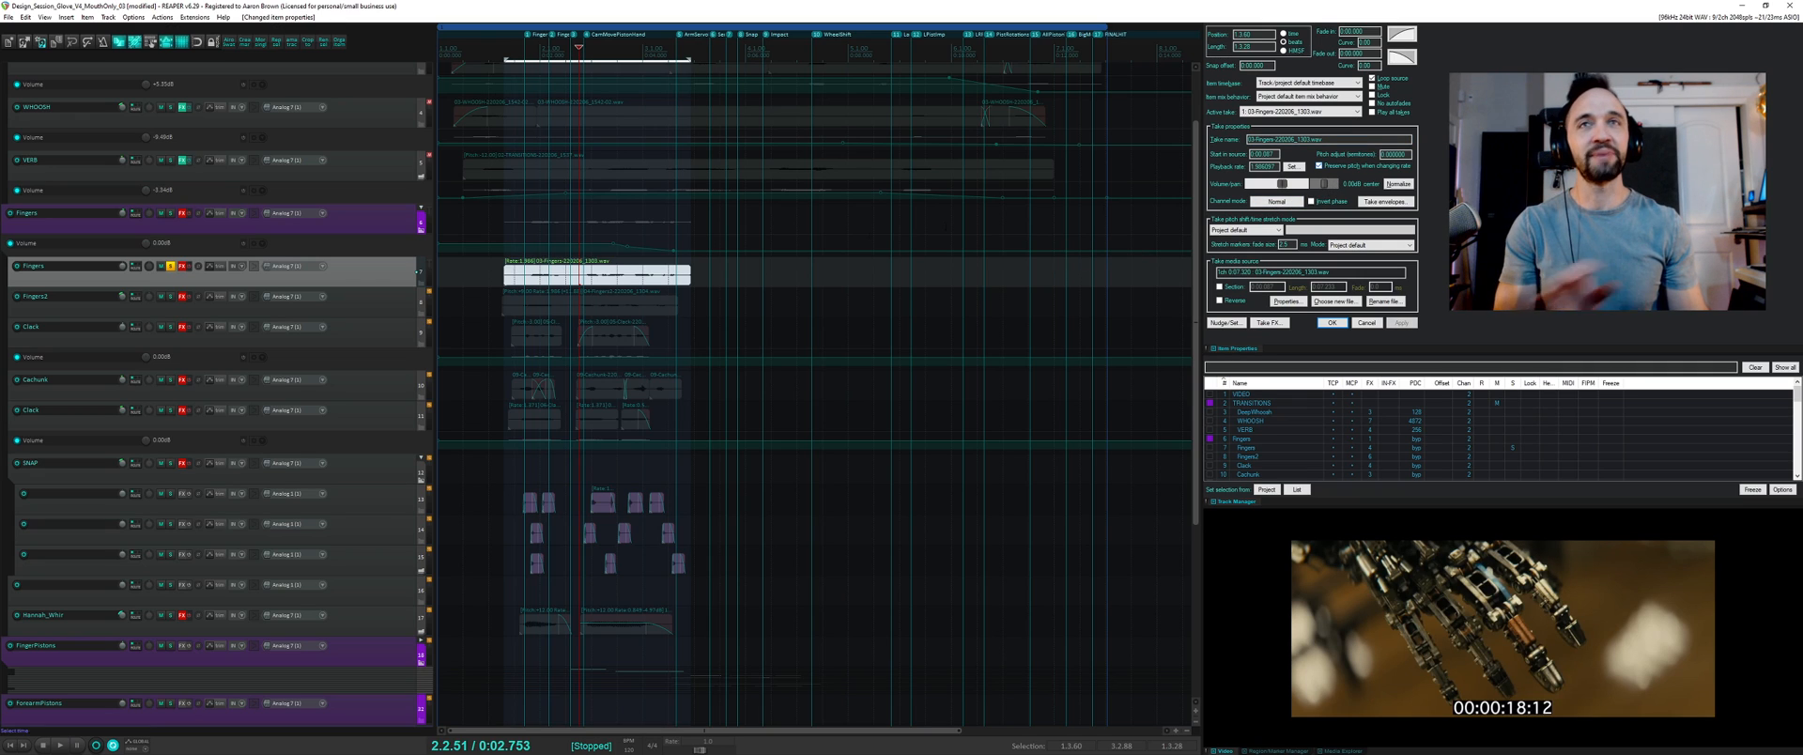
pyautogui.click(505, 272)
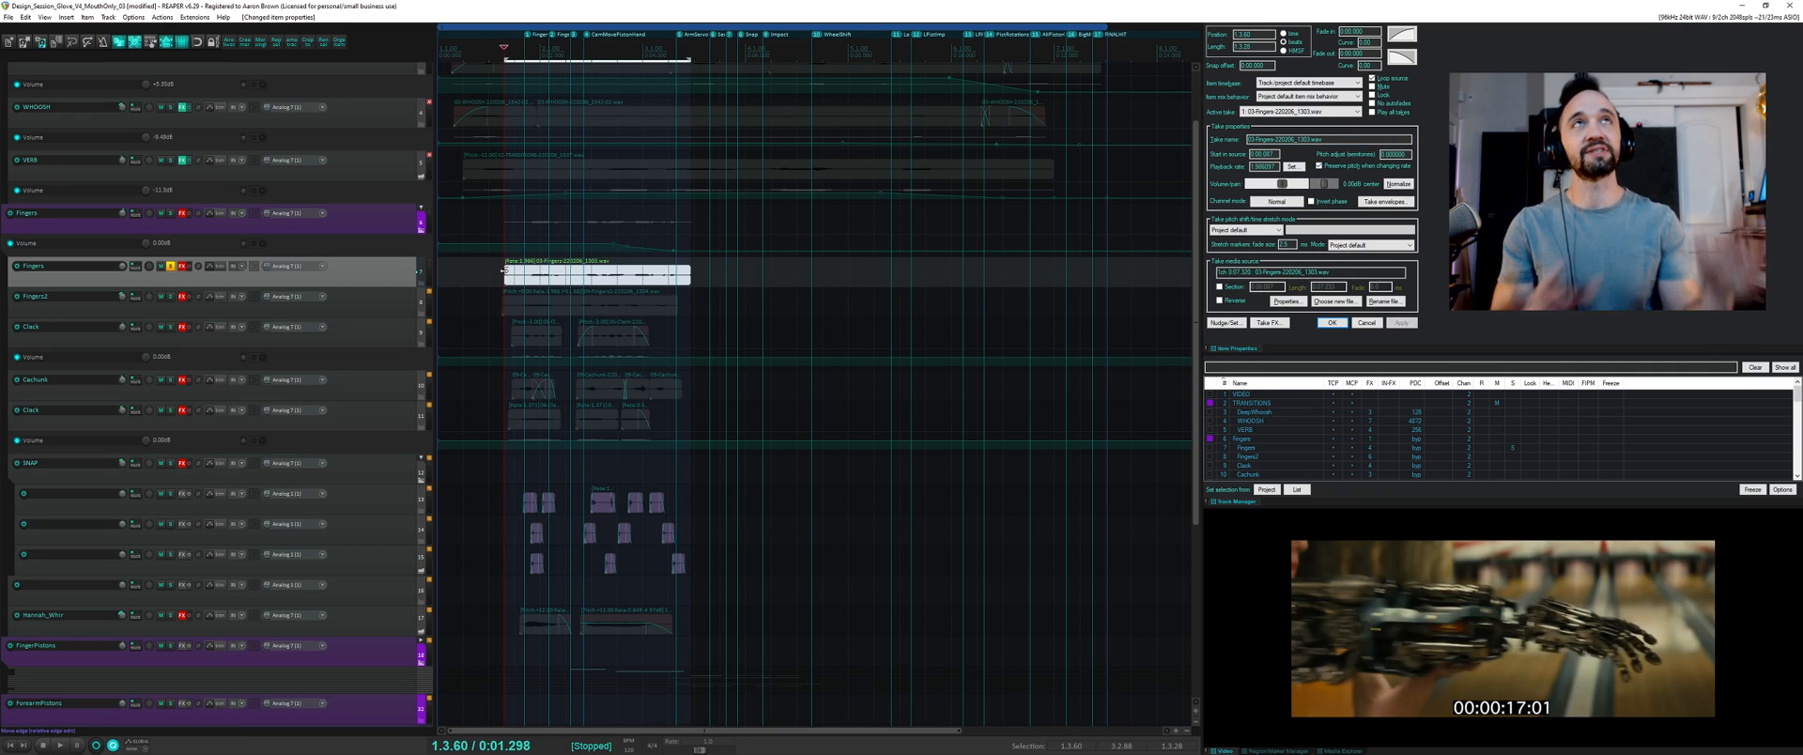
pyautogui.press('space')
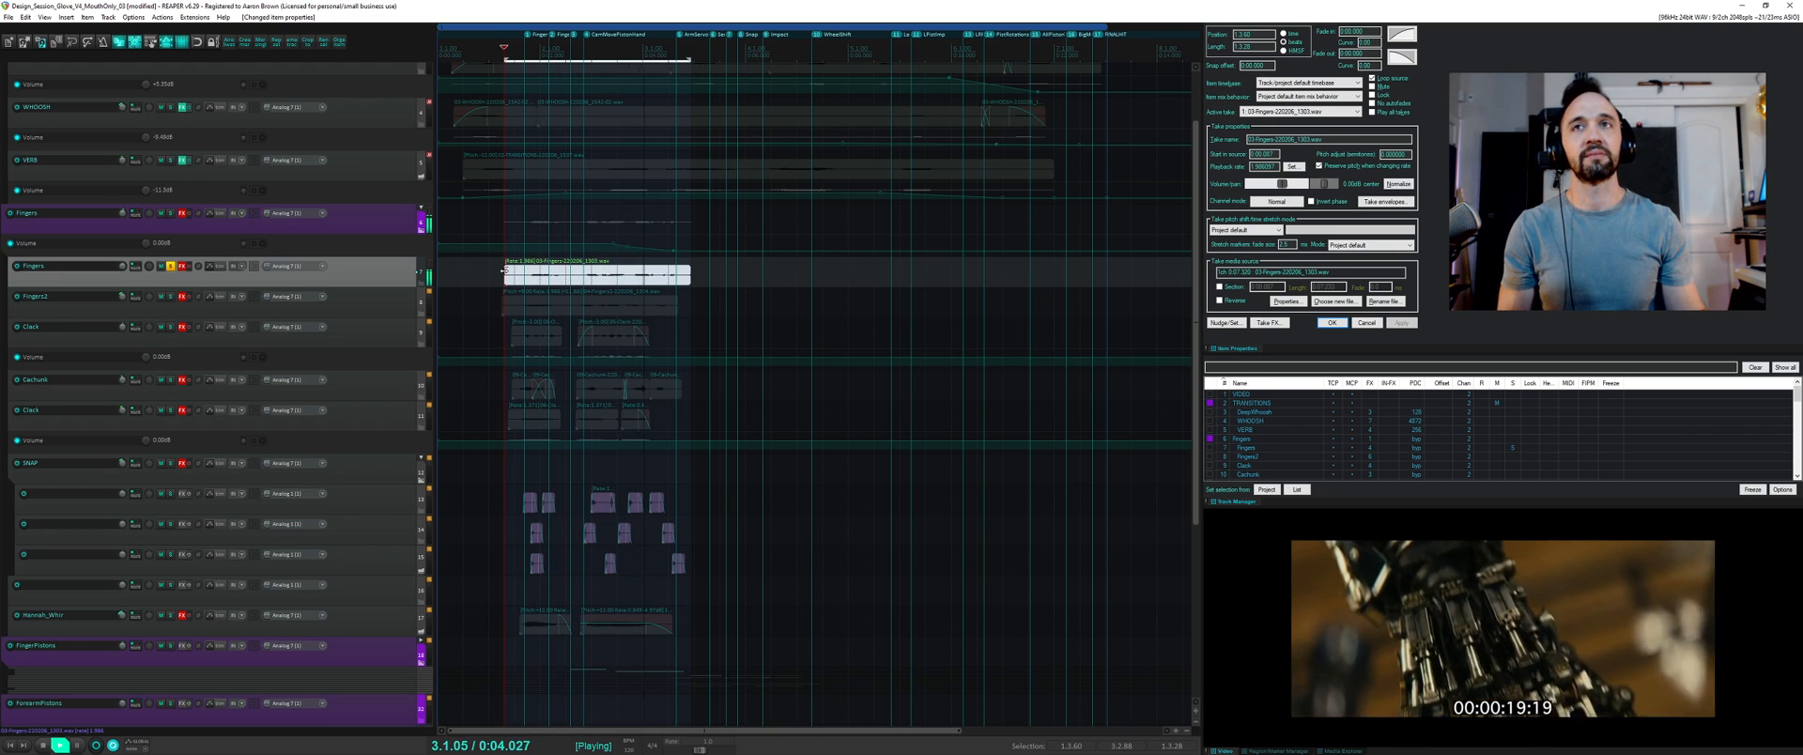
pyautogui.press('space')
pyautogui.press('space')
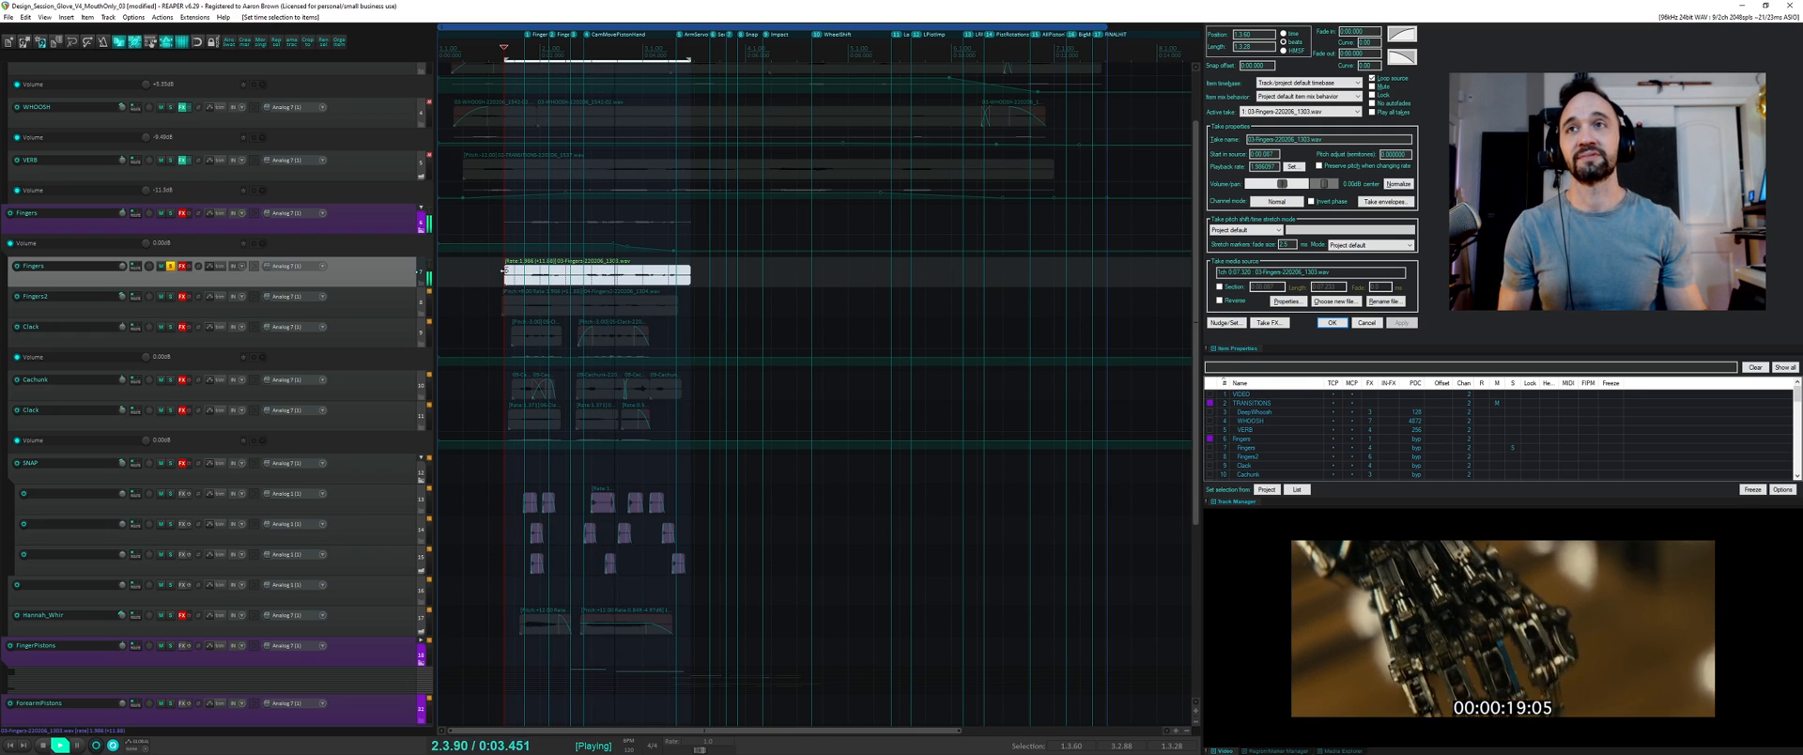
pyautogui.press('space')
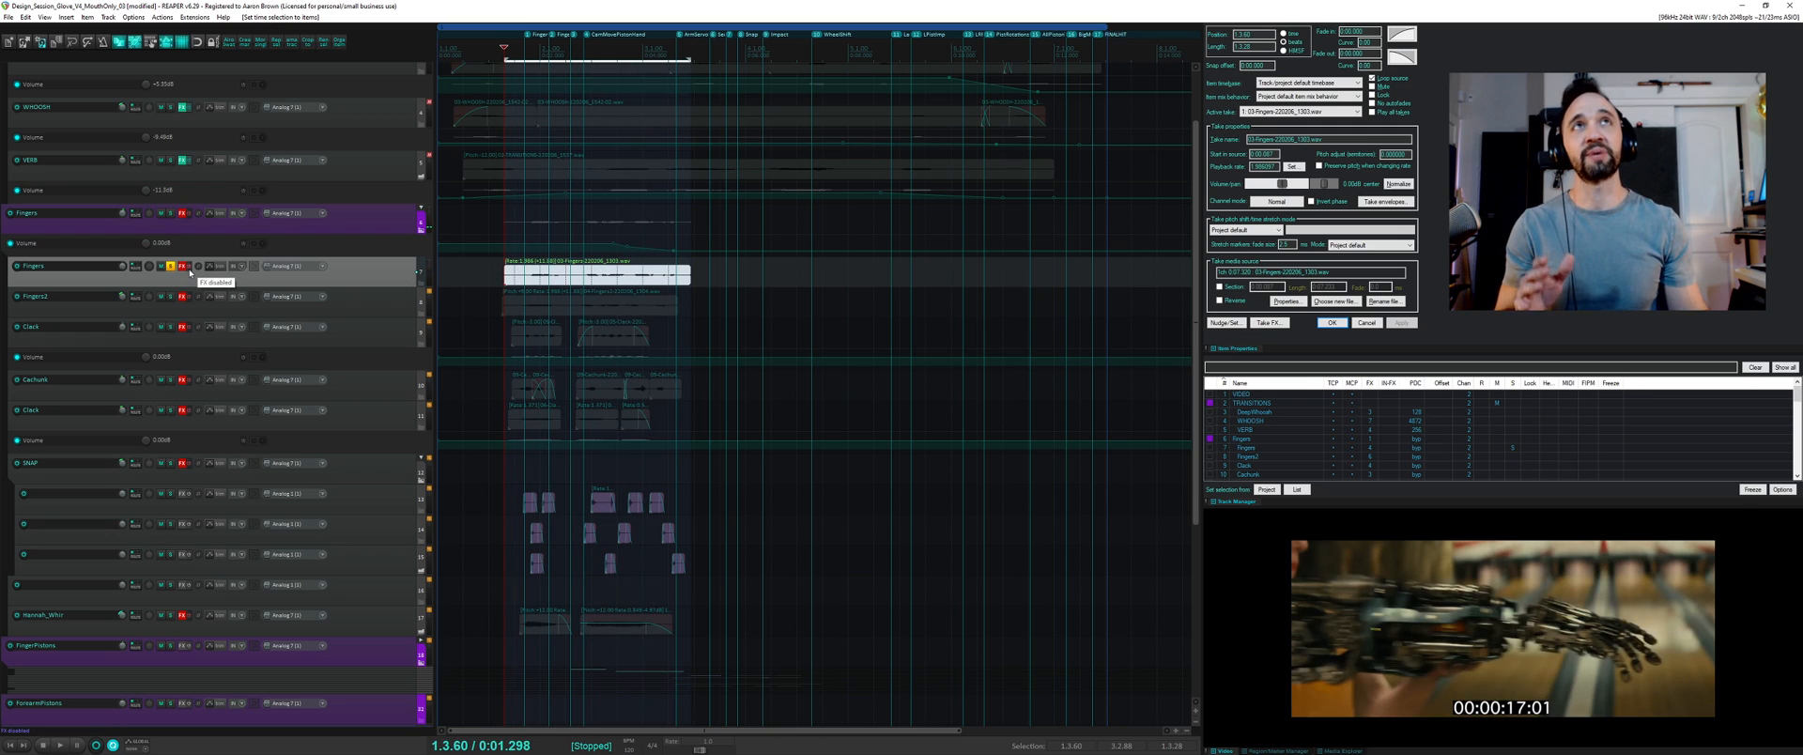
# - Enable the Fingers track's effects, bypass Bitcrush, SpecOps and Multipass, and show the FabFilter Pro-G gate
pyautogui.click(189, 270)
pyautogui.click(182, 266)
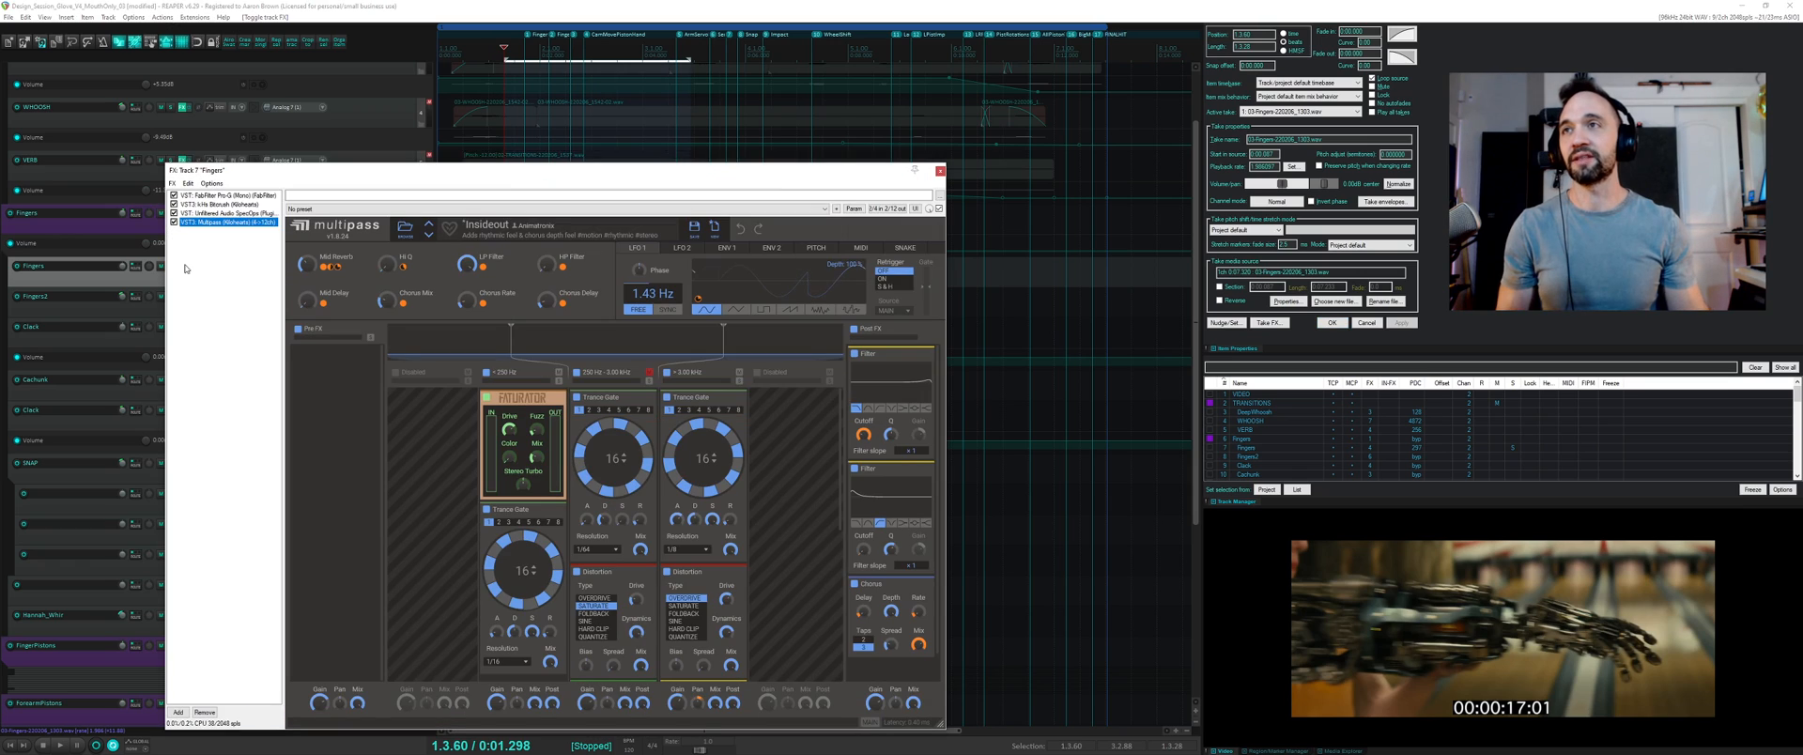
pyautogui.click(174, 213)
pyautogui.click(174, 223)
pyautogui.click(173, 203)
pyautogui.click(190, 197)
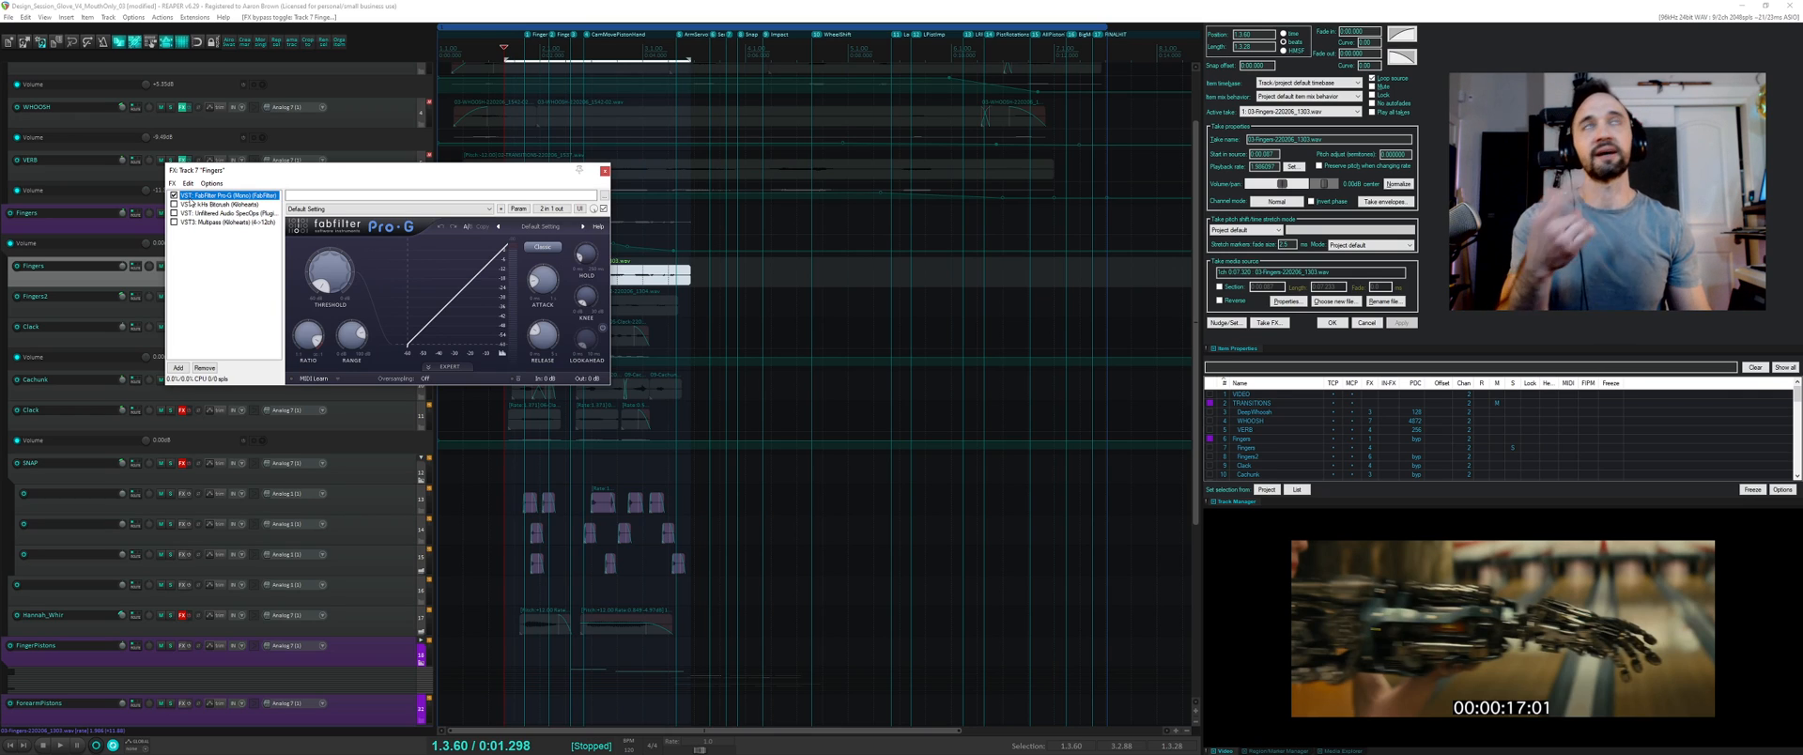
# - Enable Bitcrush on the Fingers track, show its settings and audition the track through it
pyautogui.click(173, 204)
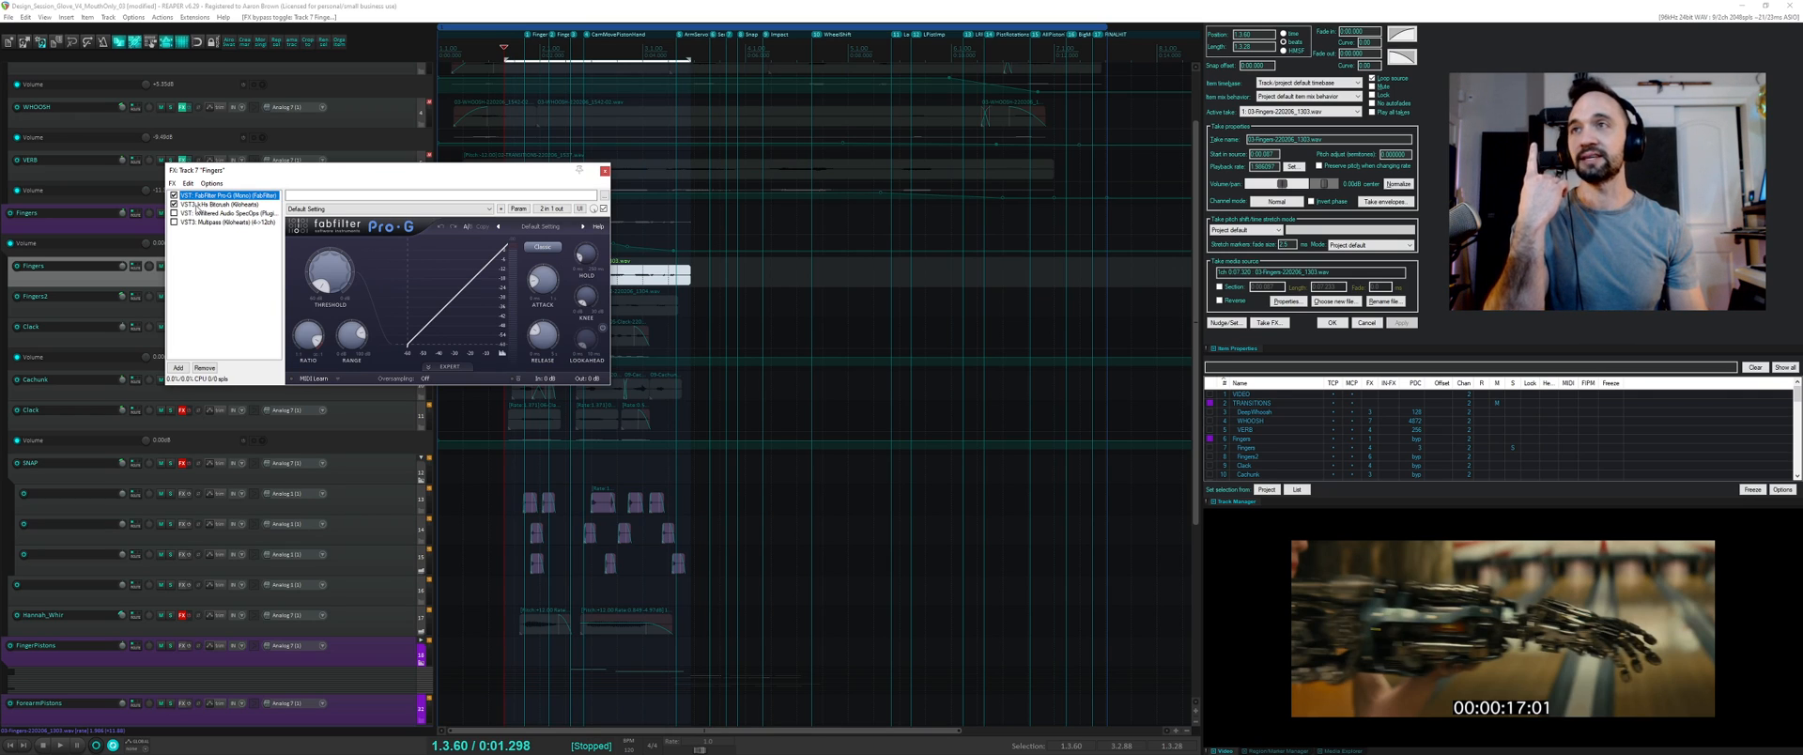
pyautogui.click(195, 204)
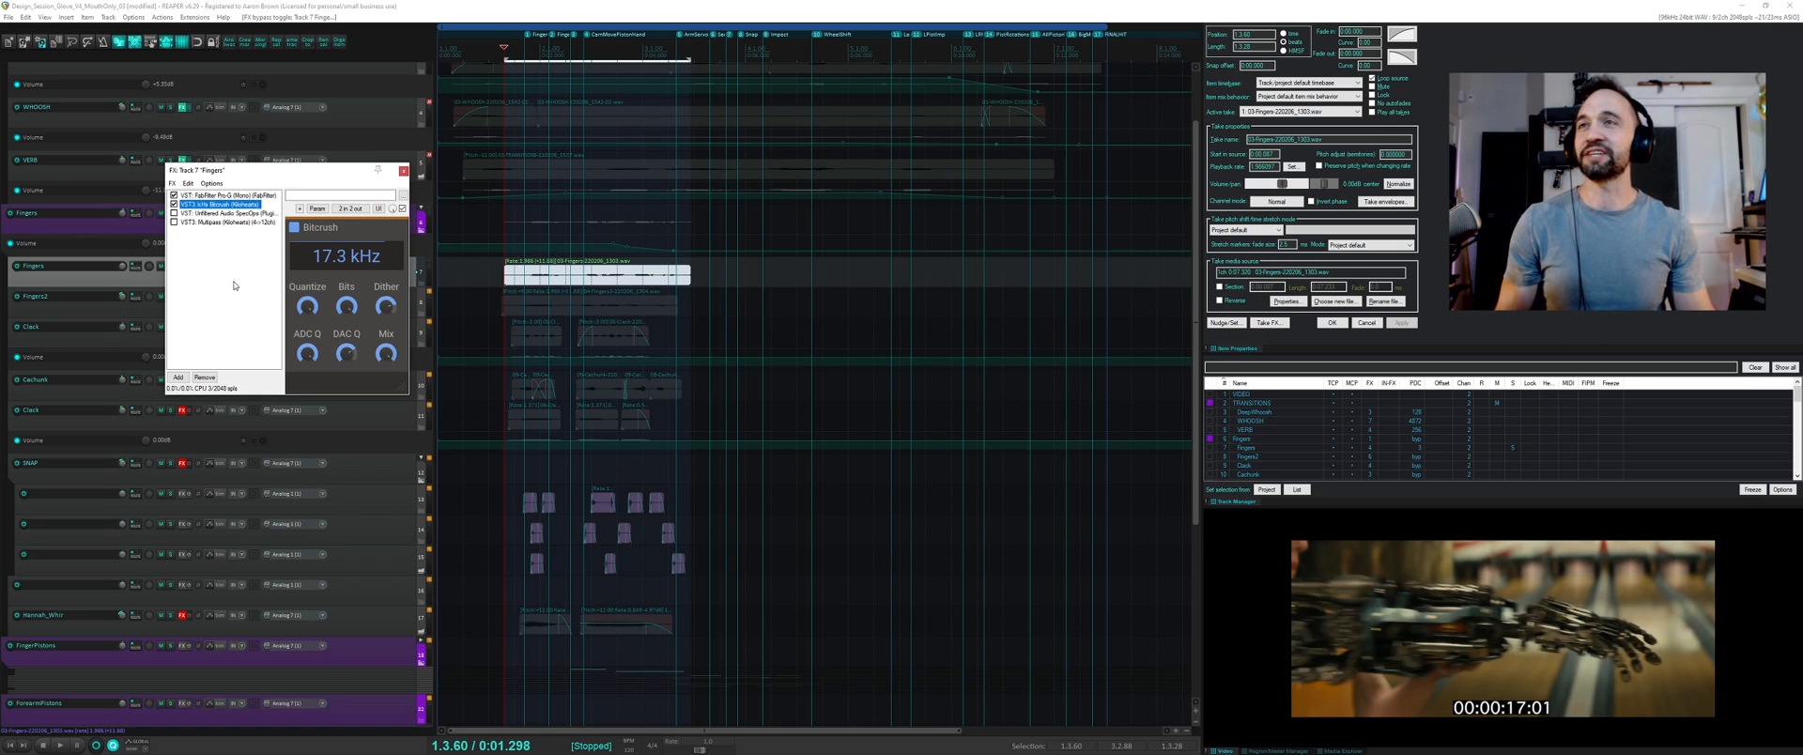
pyautogui.press('space')
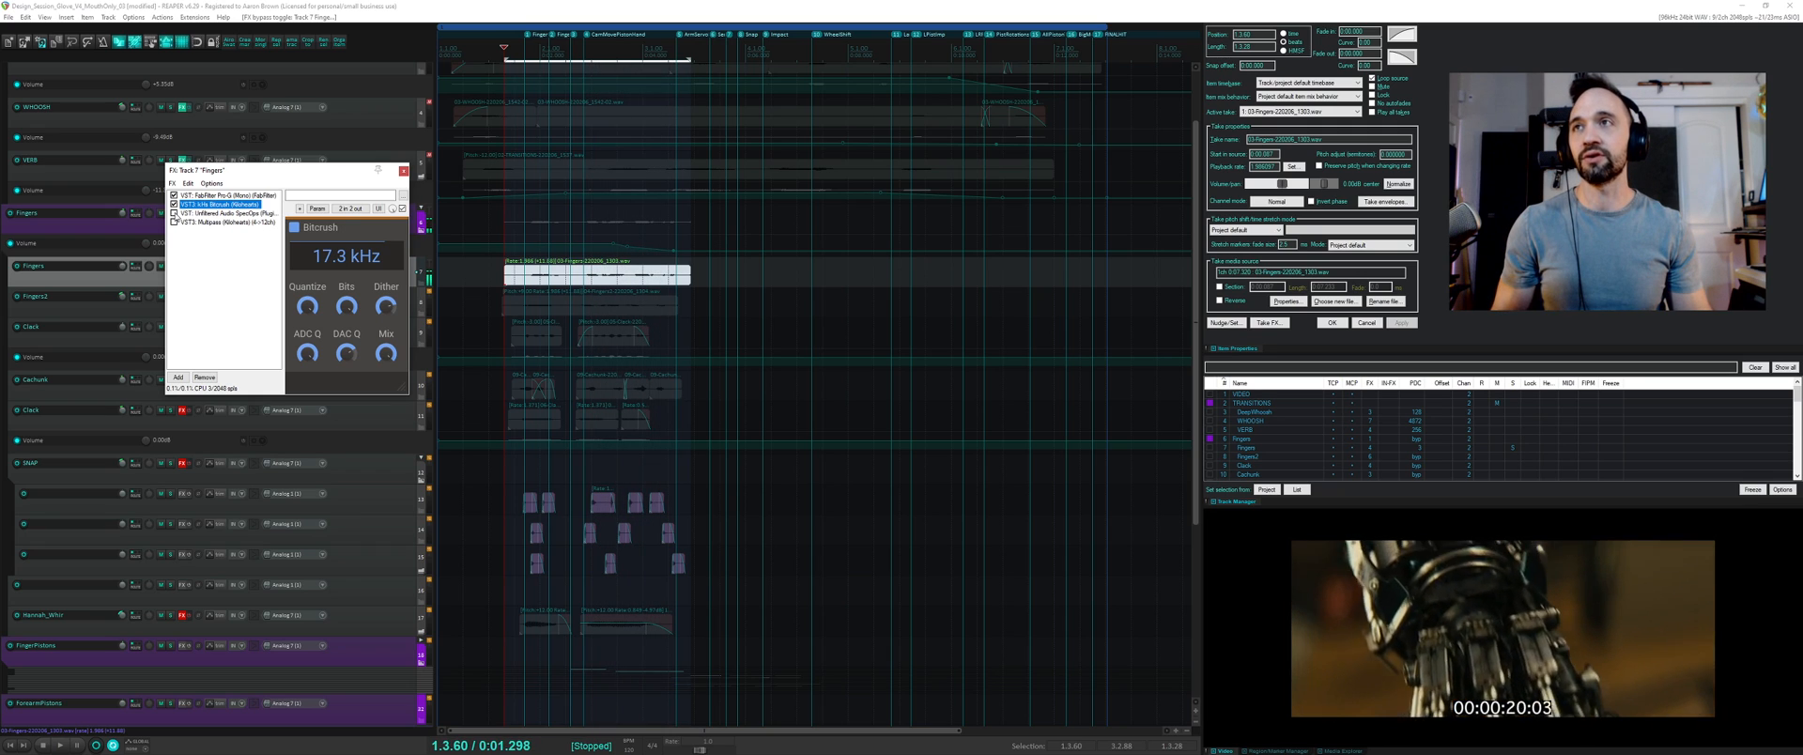
pyautogui.press('space')
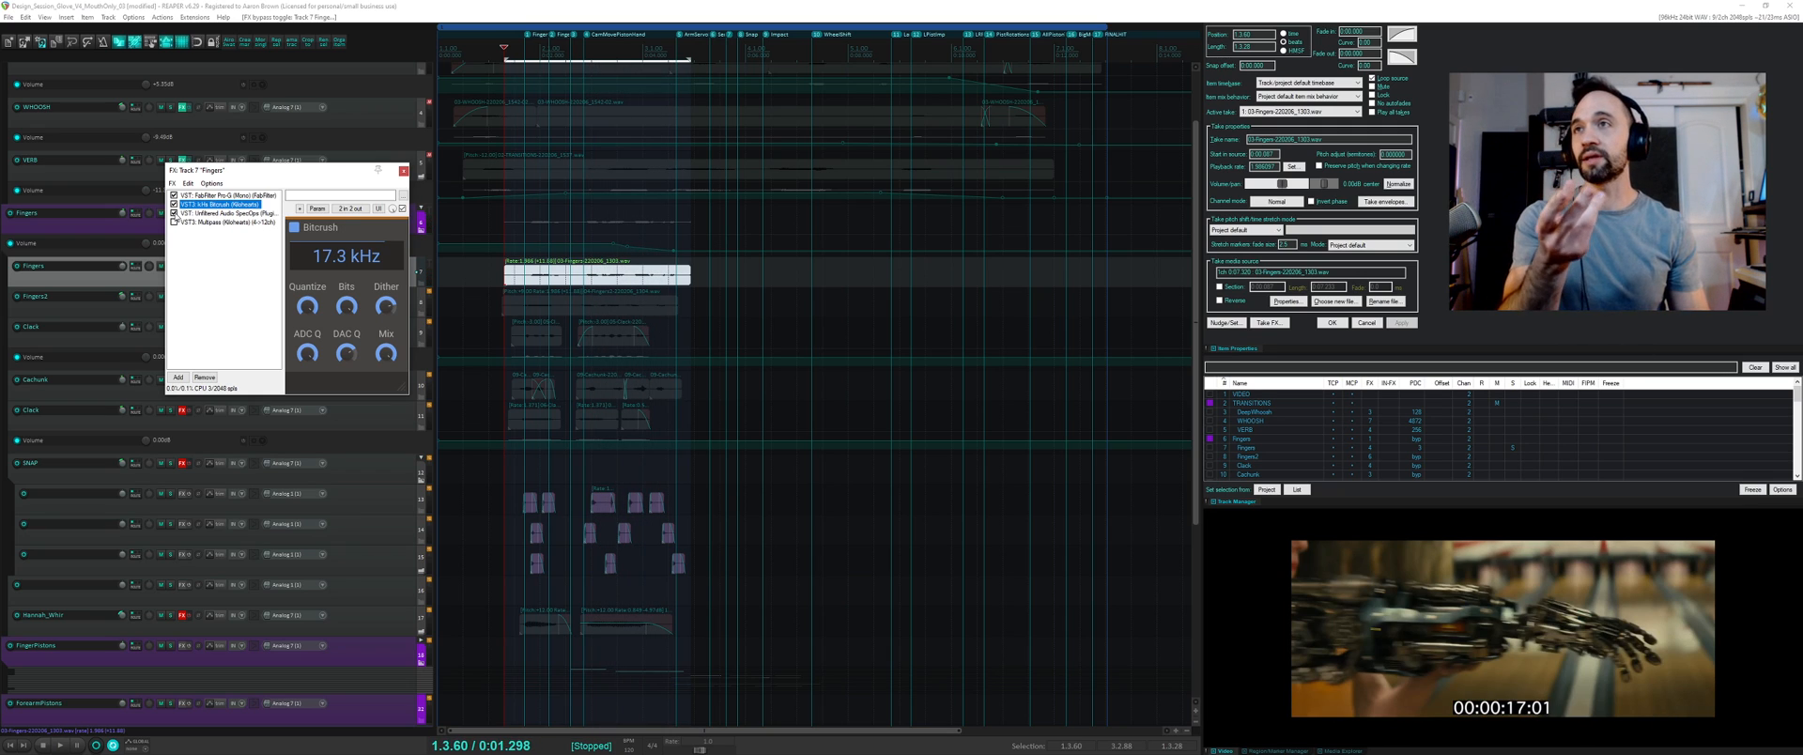
# - Show SpecOps on the Fingers track and audition its Glitchy Octave Down preset
pyautogui.click(204, 213)
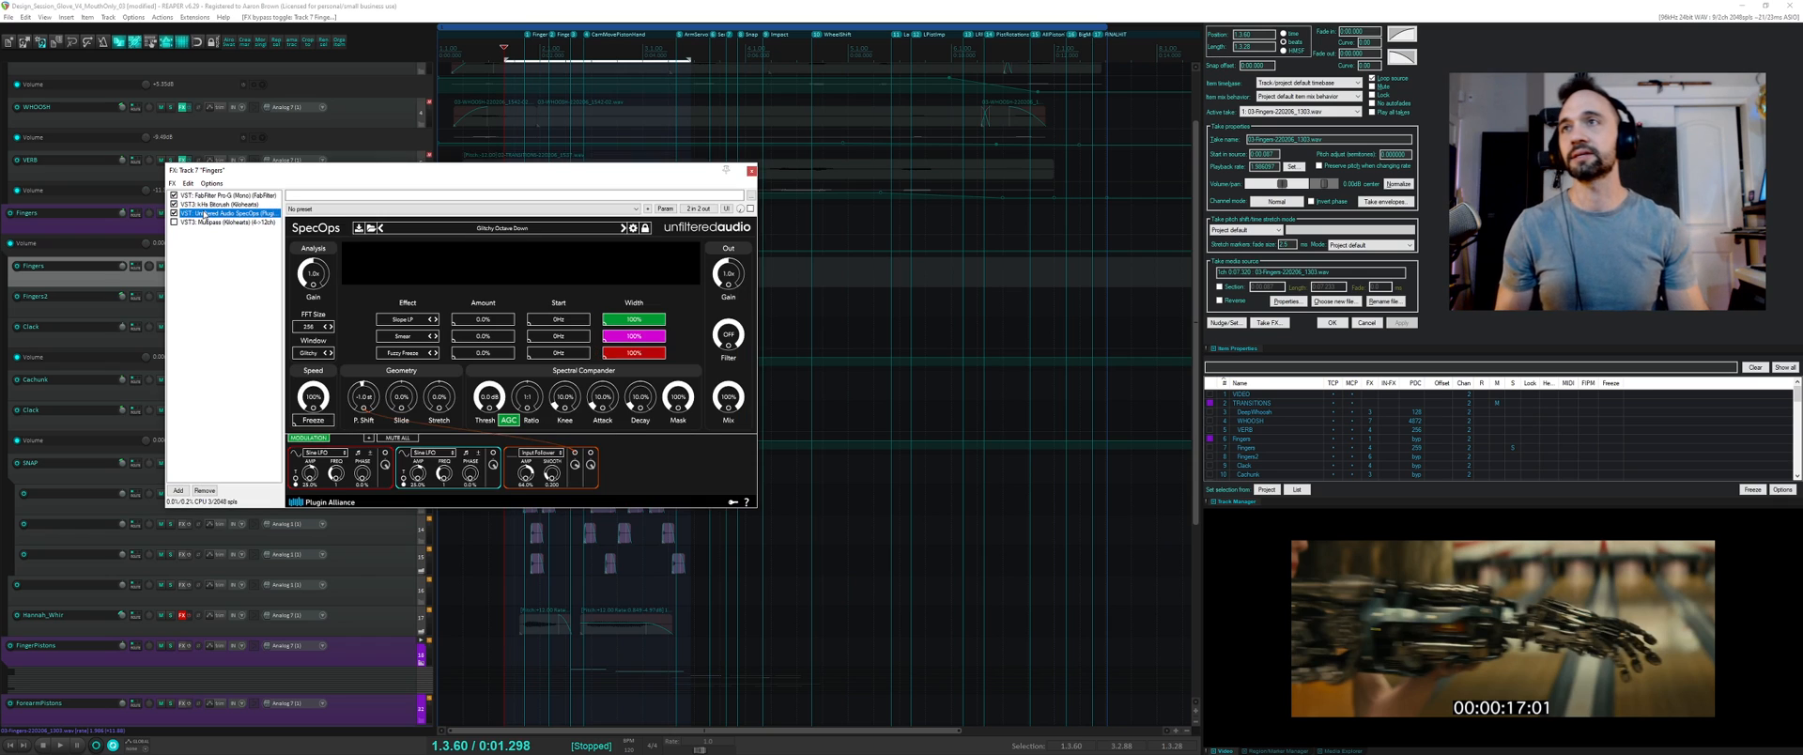
pyautogui.press('space')
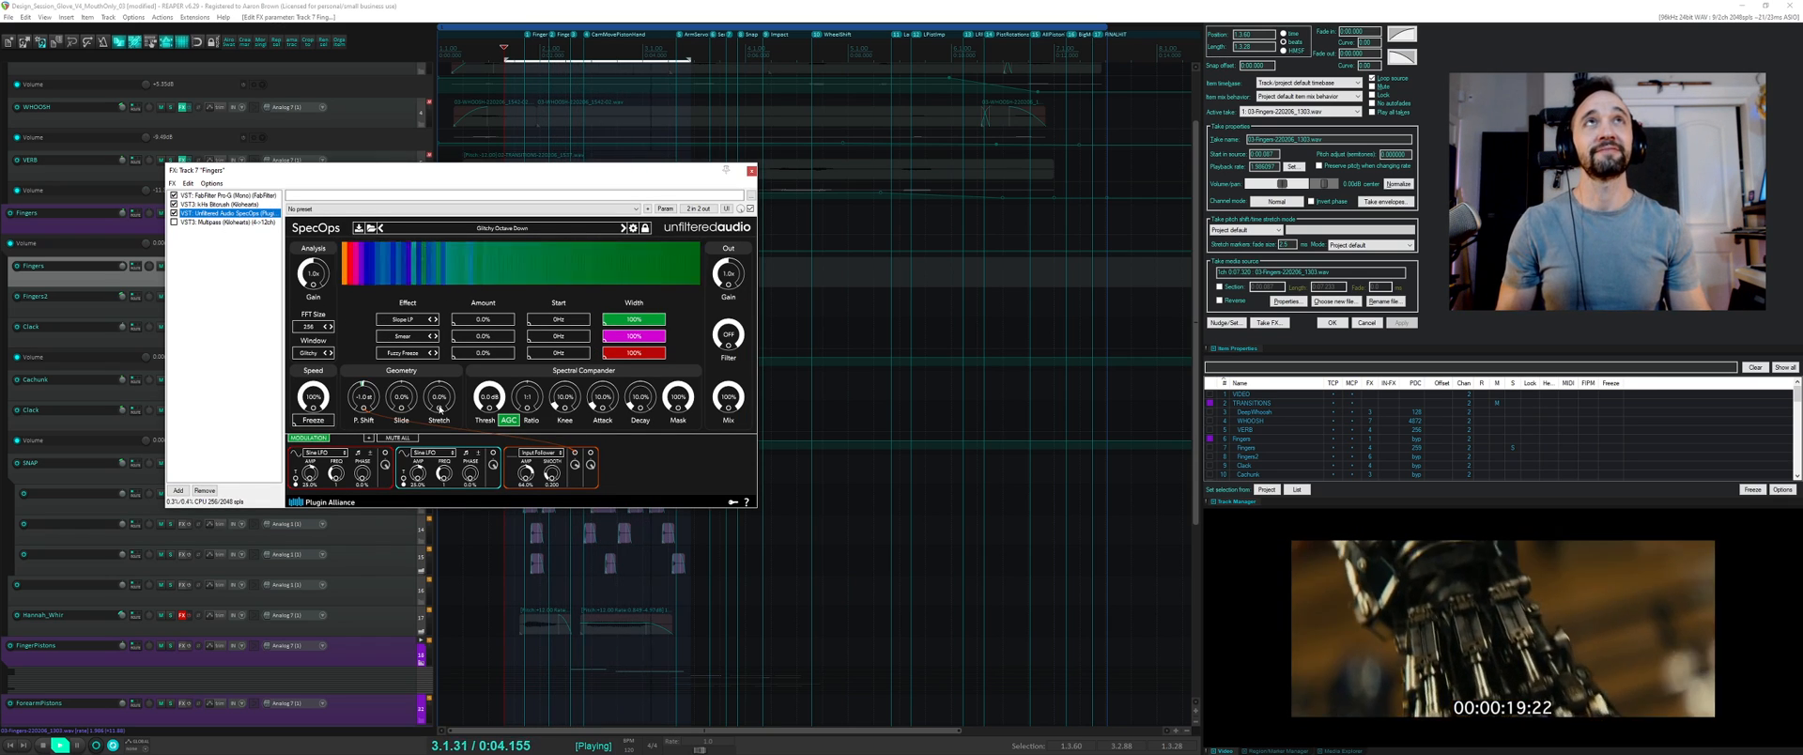
pyautogui.press('space')
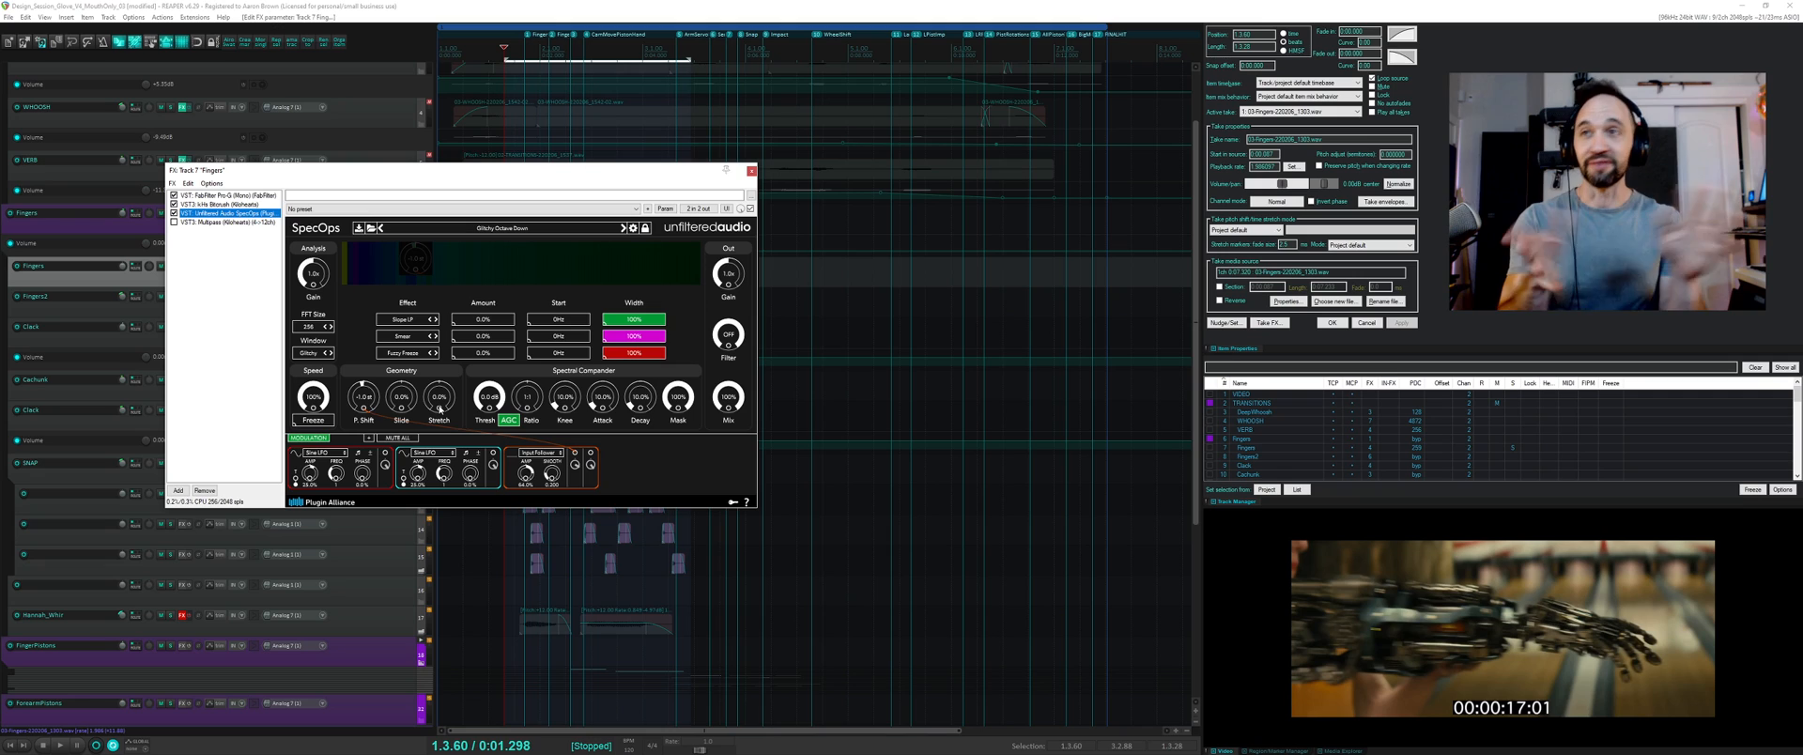
# - Move the effects window below the Fingers item and replay the track through SpecOps
pyautogui.click(665, 208)
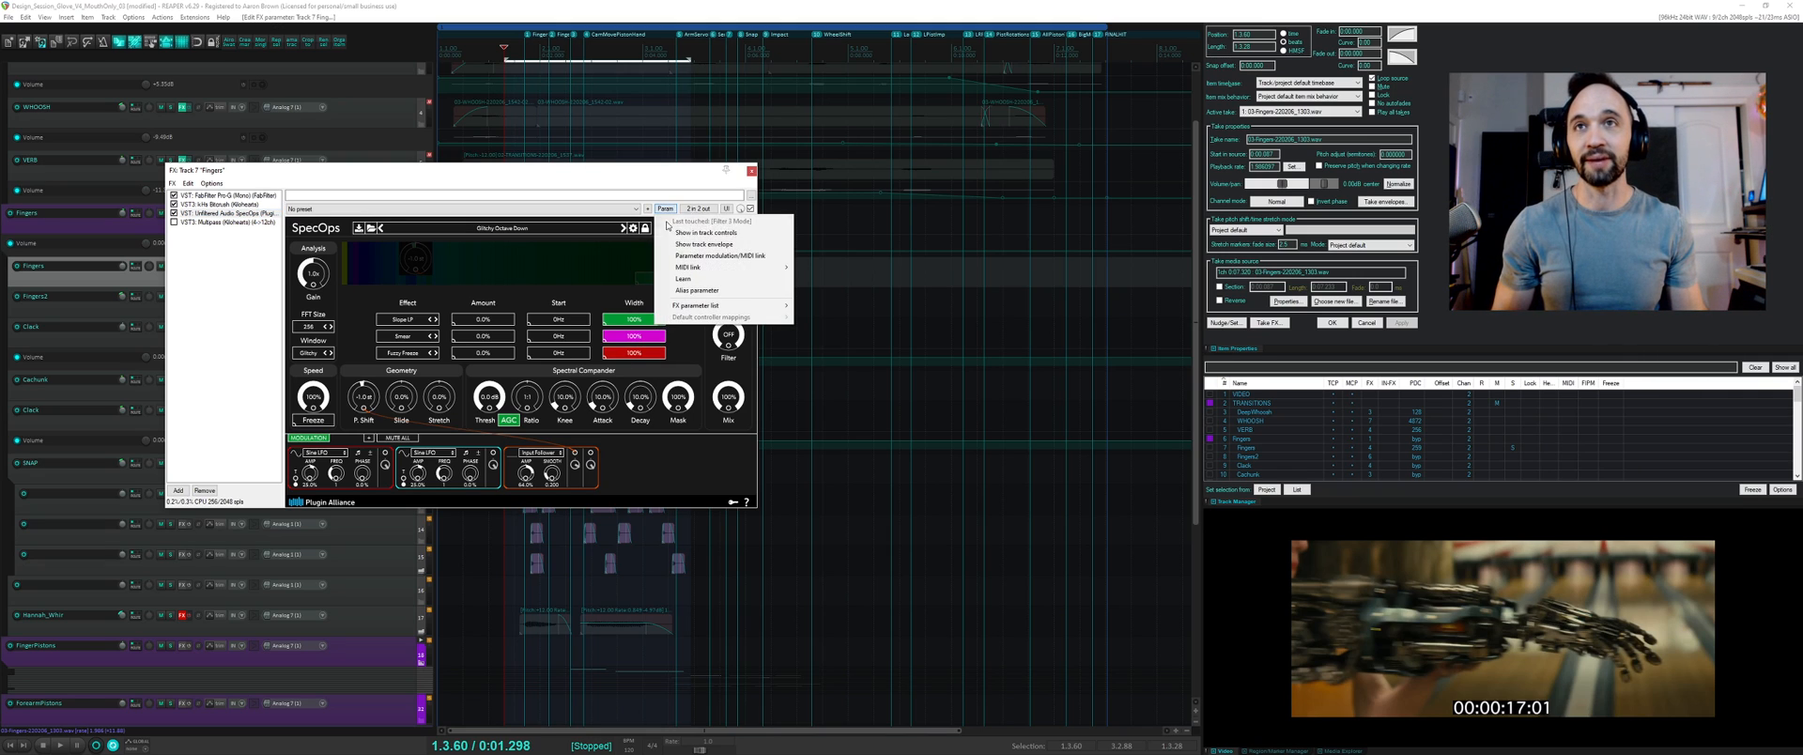
pyautogui.click(641, 459)
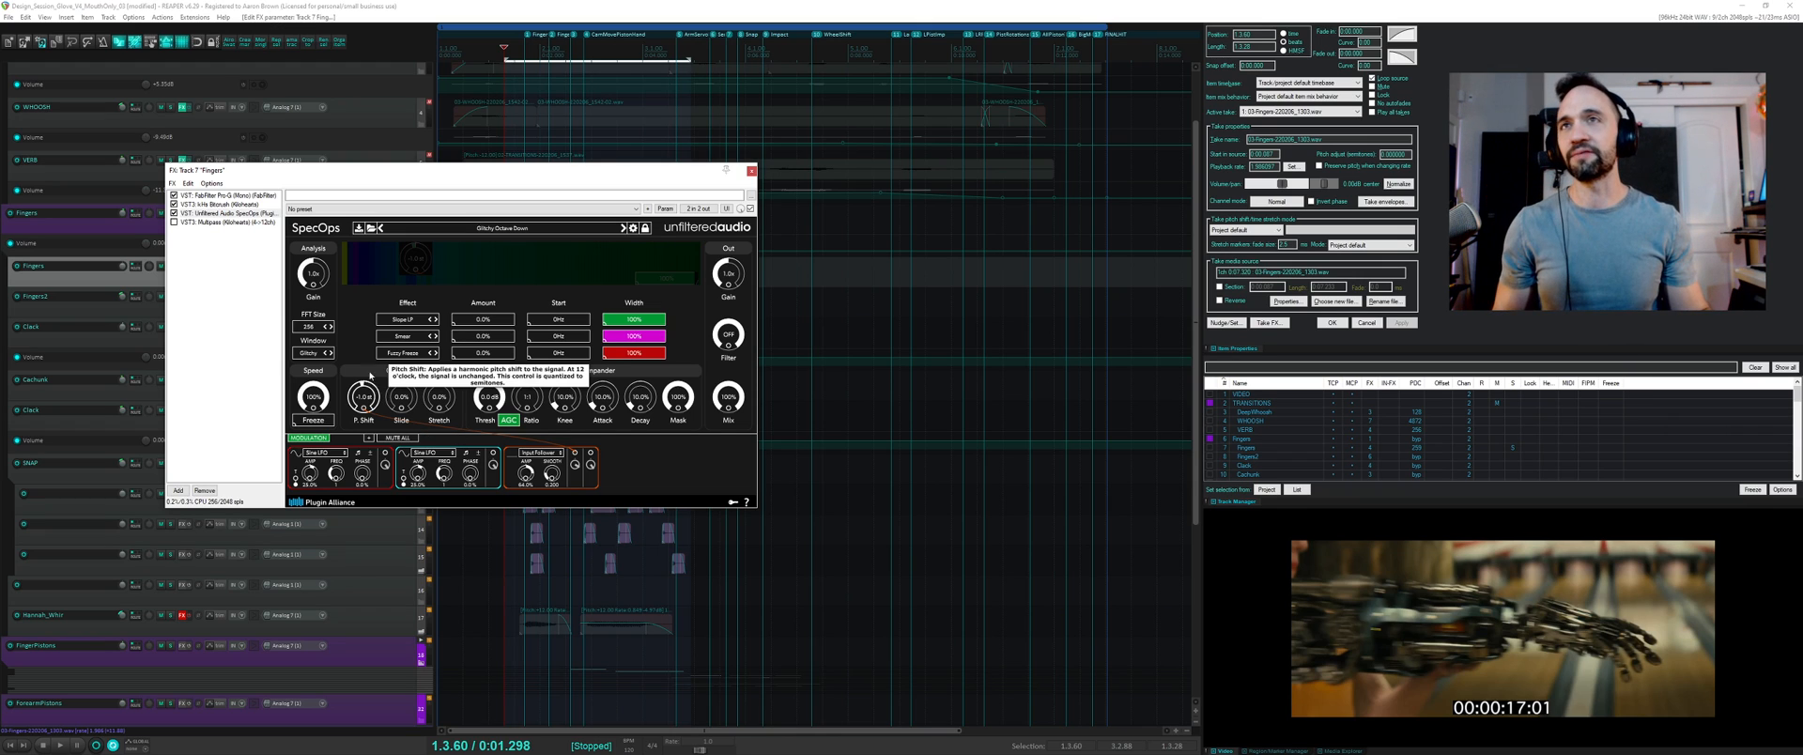
pyautogui.moveTo(320, 170); pyautogui.dragTo(588, 324)
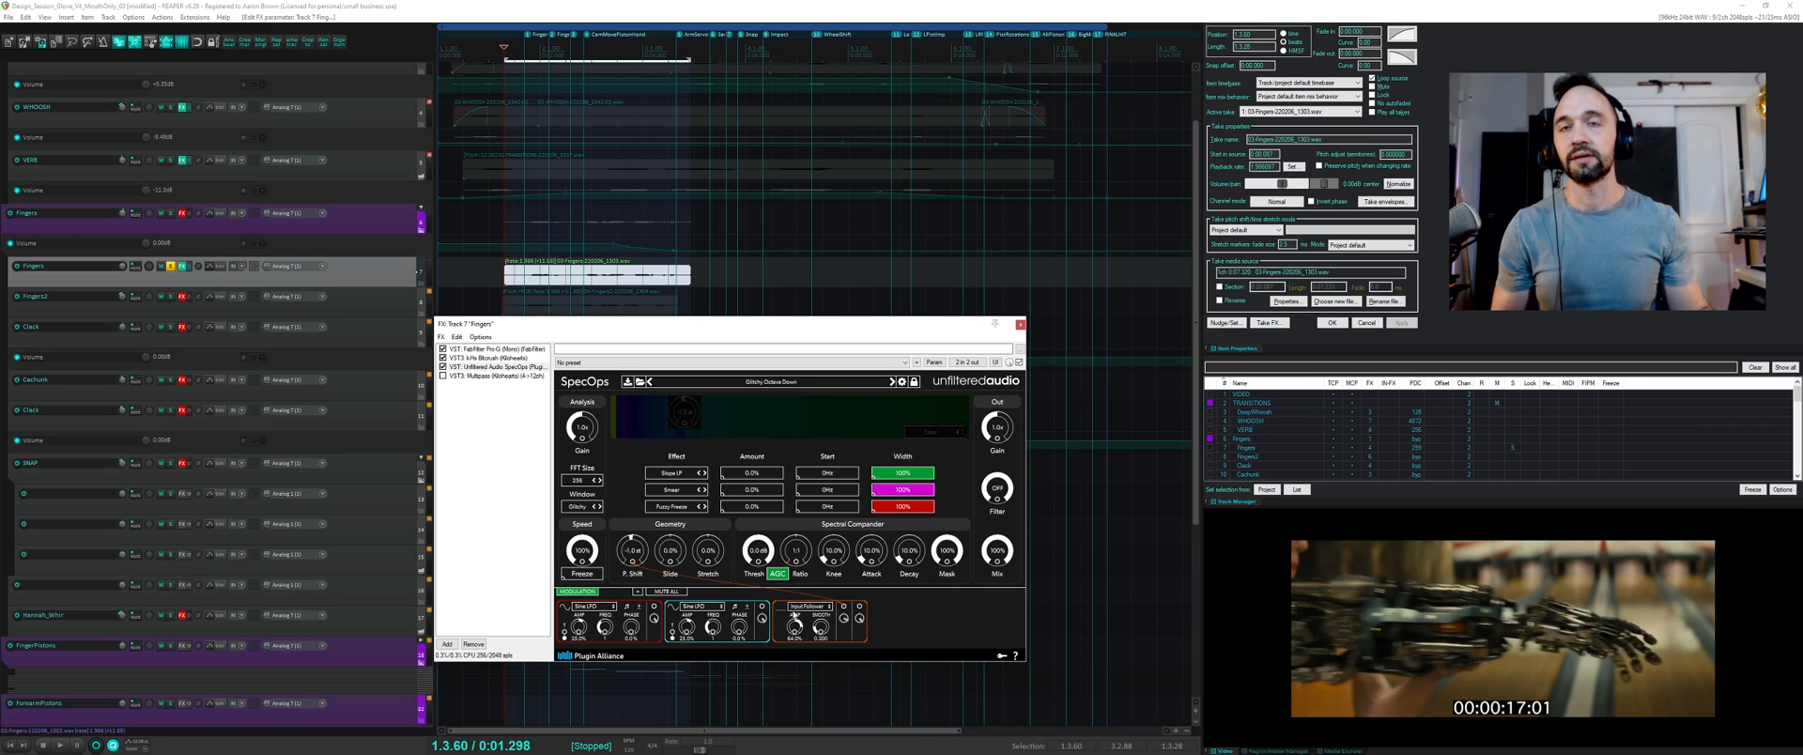
pyautogui.press('space')
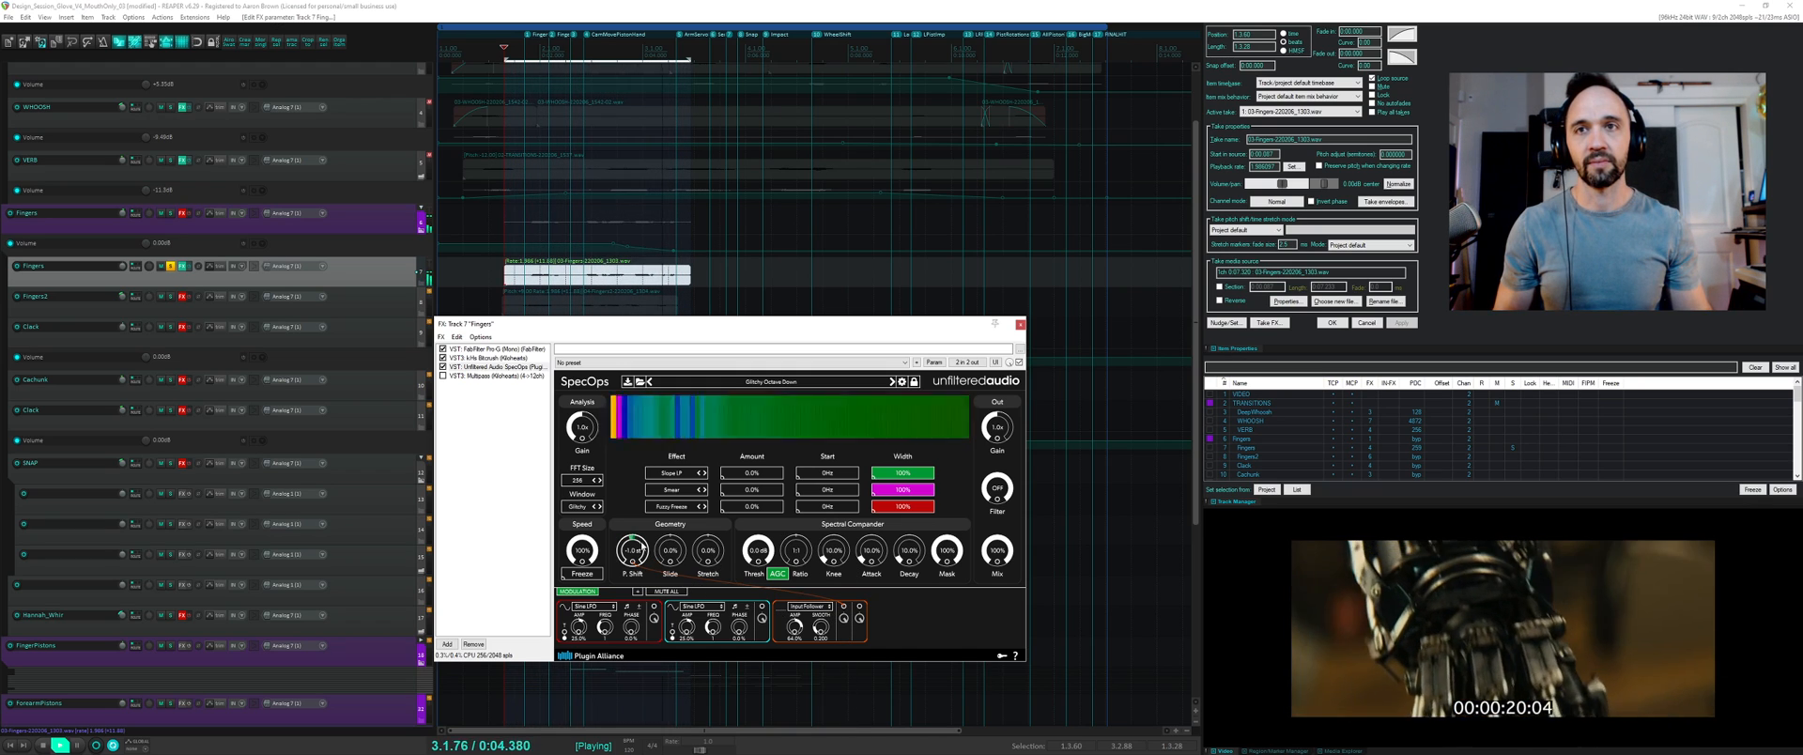
pyautogui.press('space')
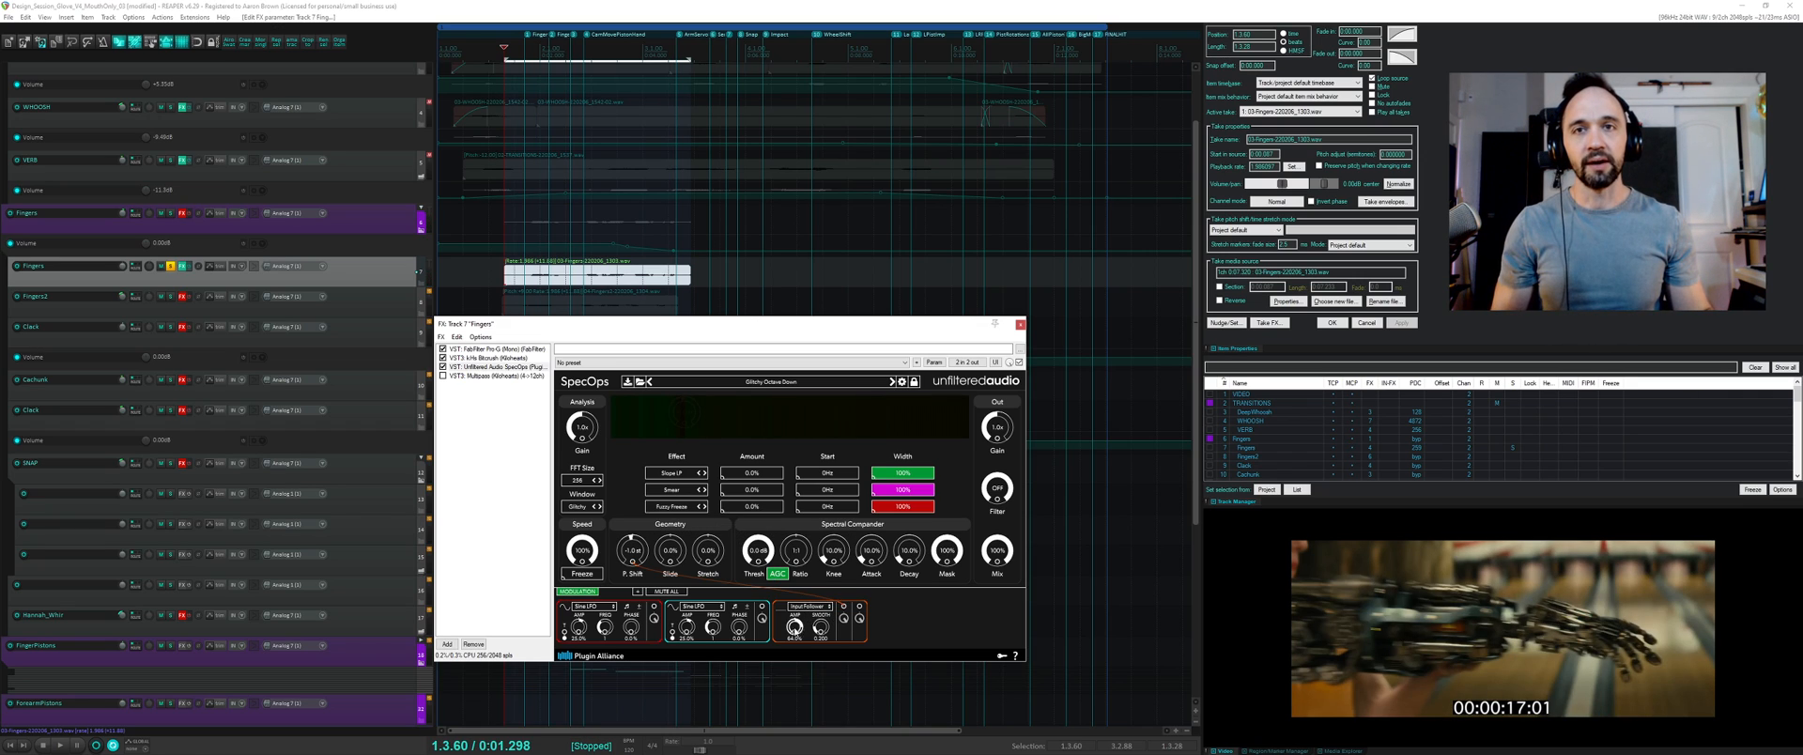
# - Lower the amp of SpecOps' input follower modulator, play the Fingers track and raise the amp again during playback
pyautogui.moveTo(795, 627); pyautogui.dragTo(799, 672)
pyautogui.press('space')
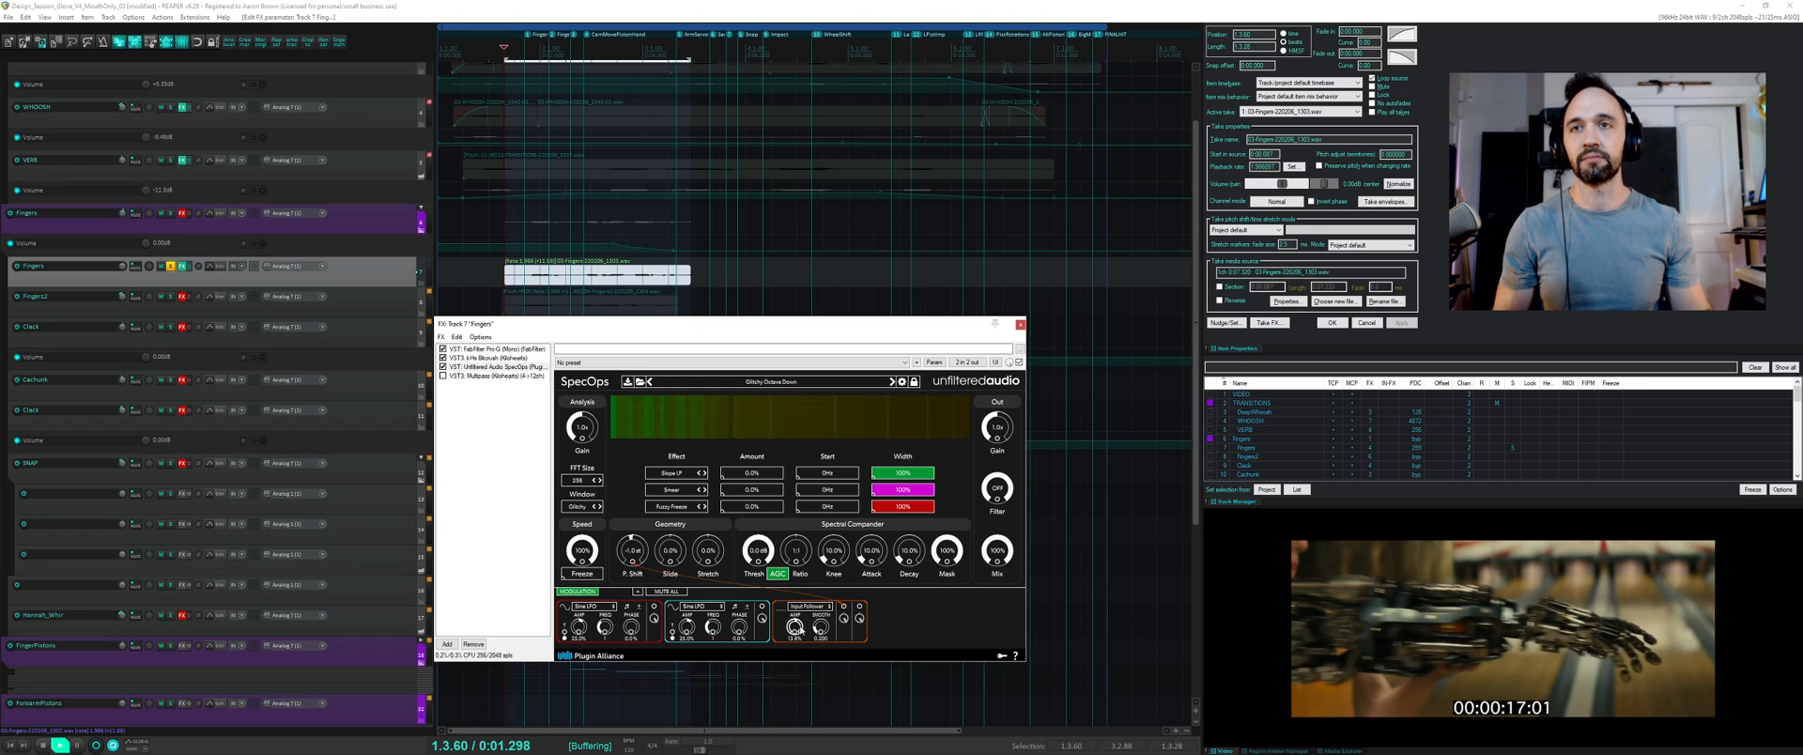
pyautogui.moveTo(801, 624); pyautogui.dragTo(801, 556)
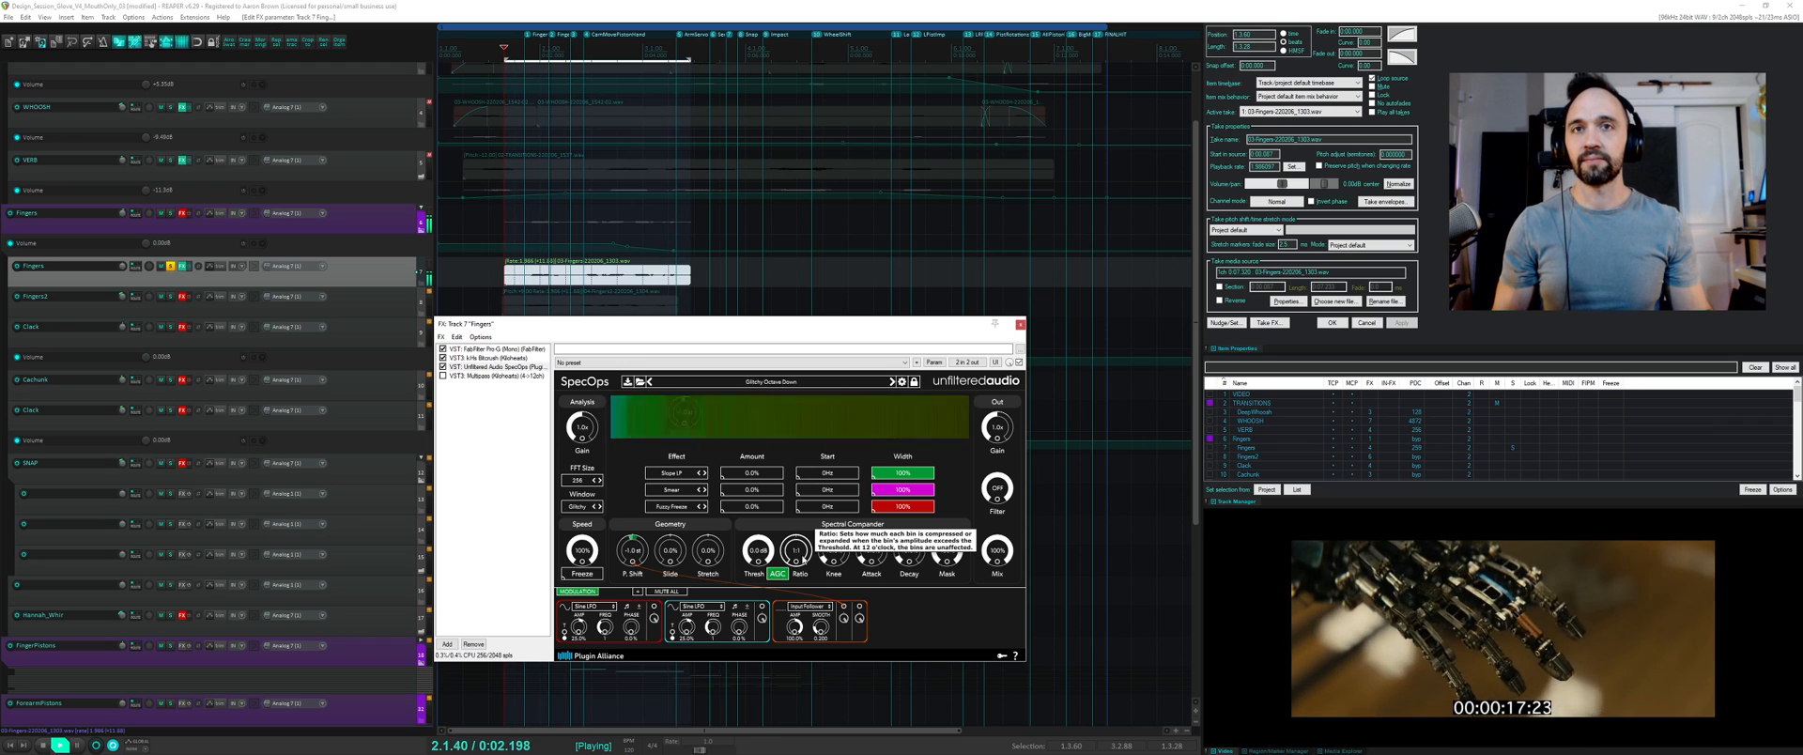
pyautogui.press('space')
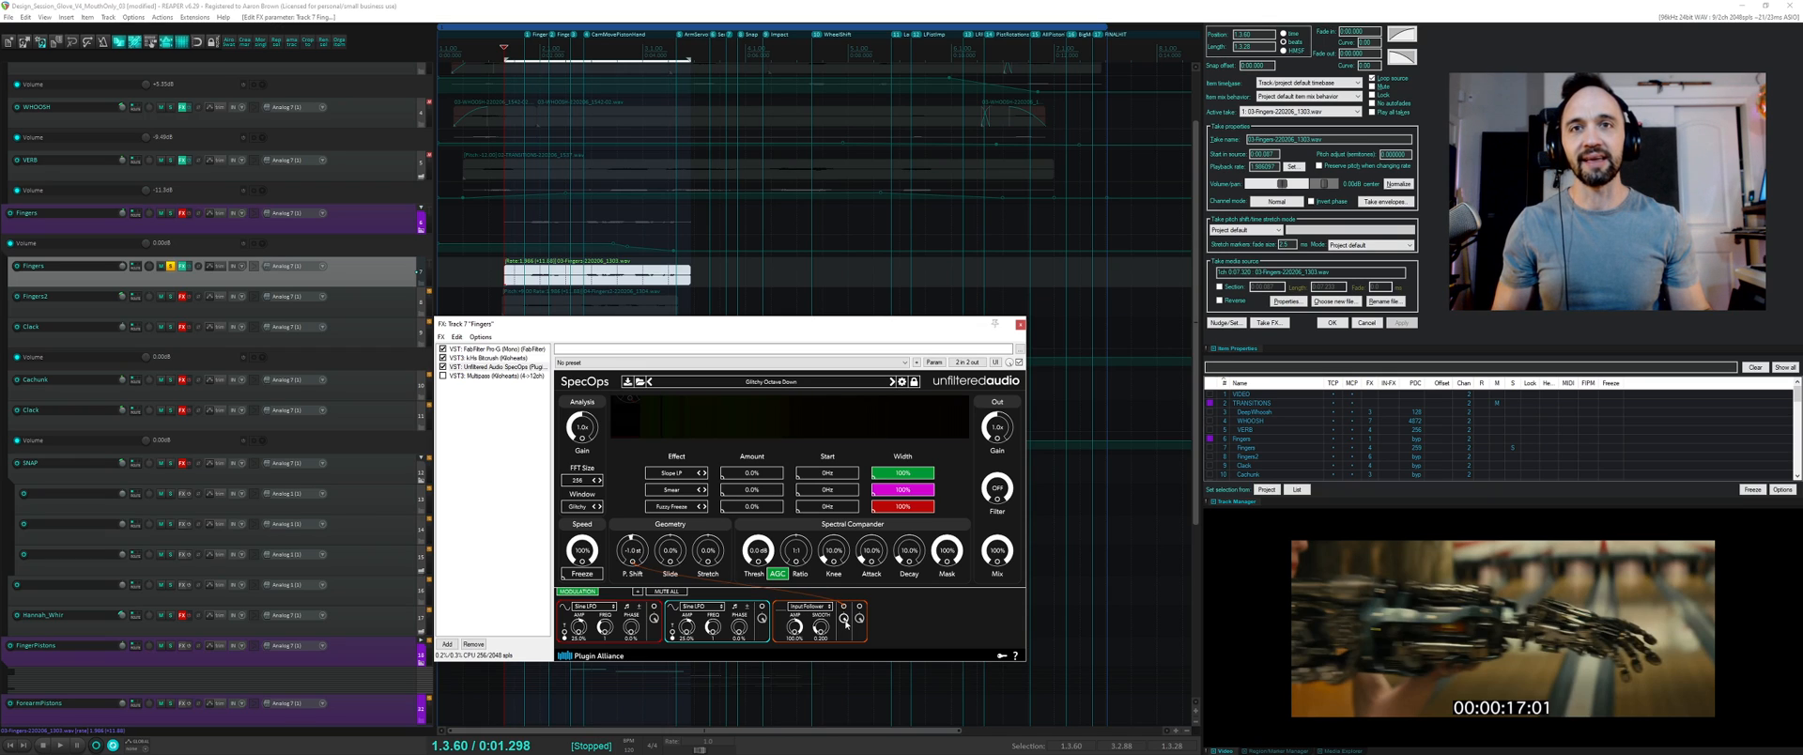
# - Enable Multipass on the Fingers track, show its Insideout preset and audition the full chain
pyautogui.click(444, 375)
pyautogui.click(474, 375)
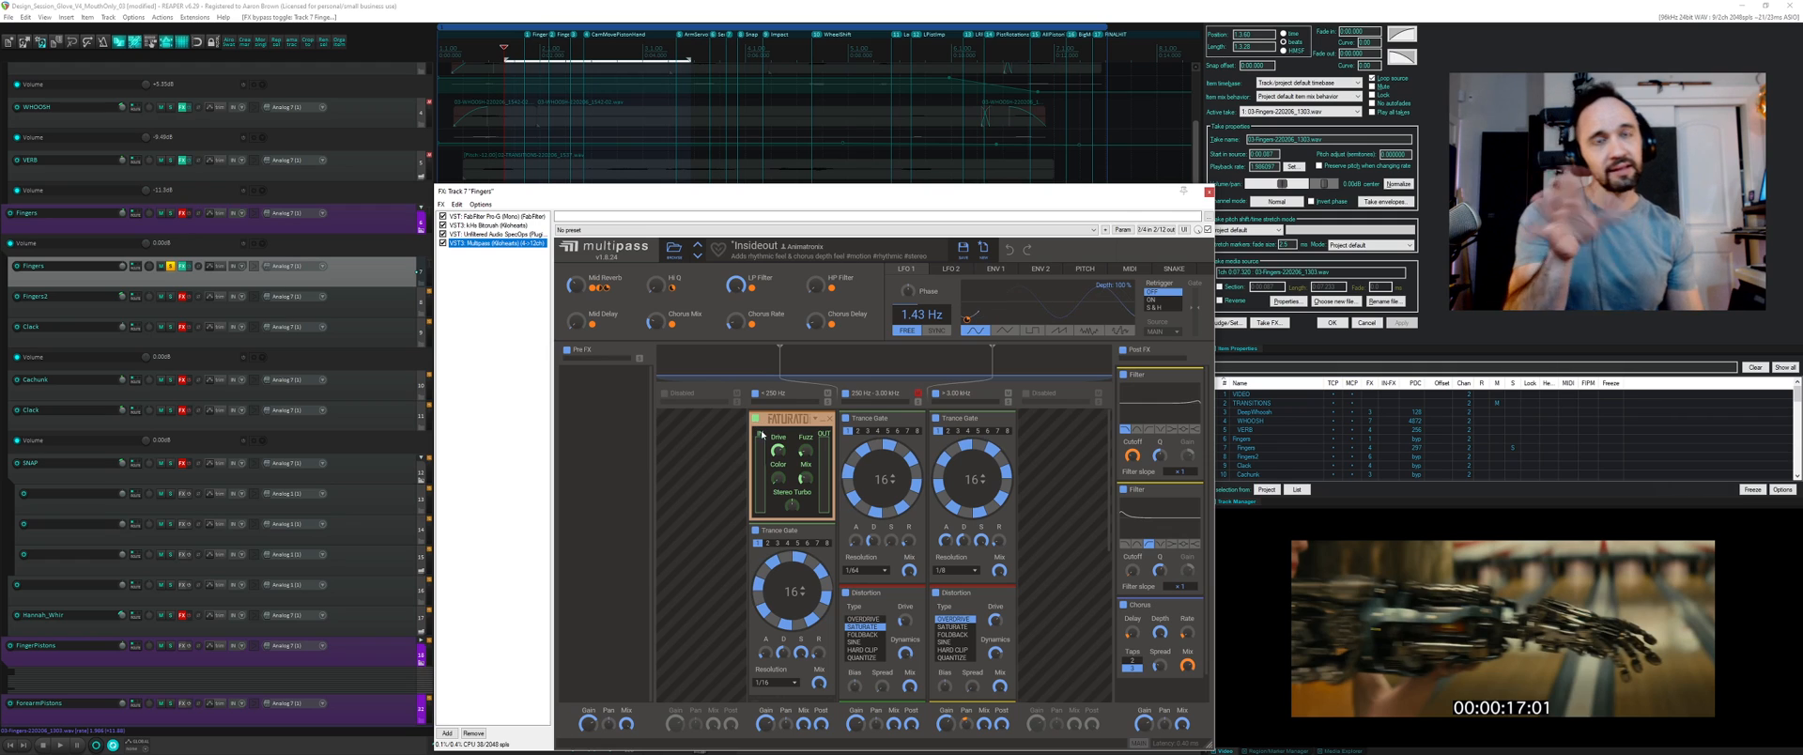
pyautogui.press('space')
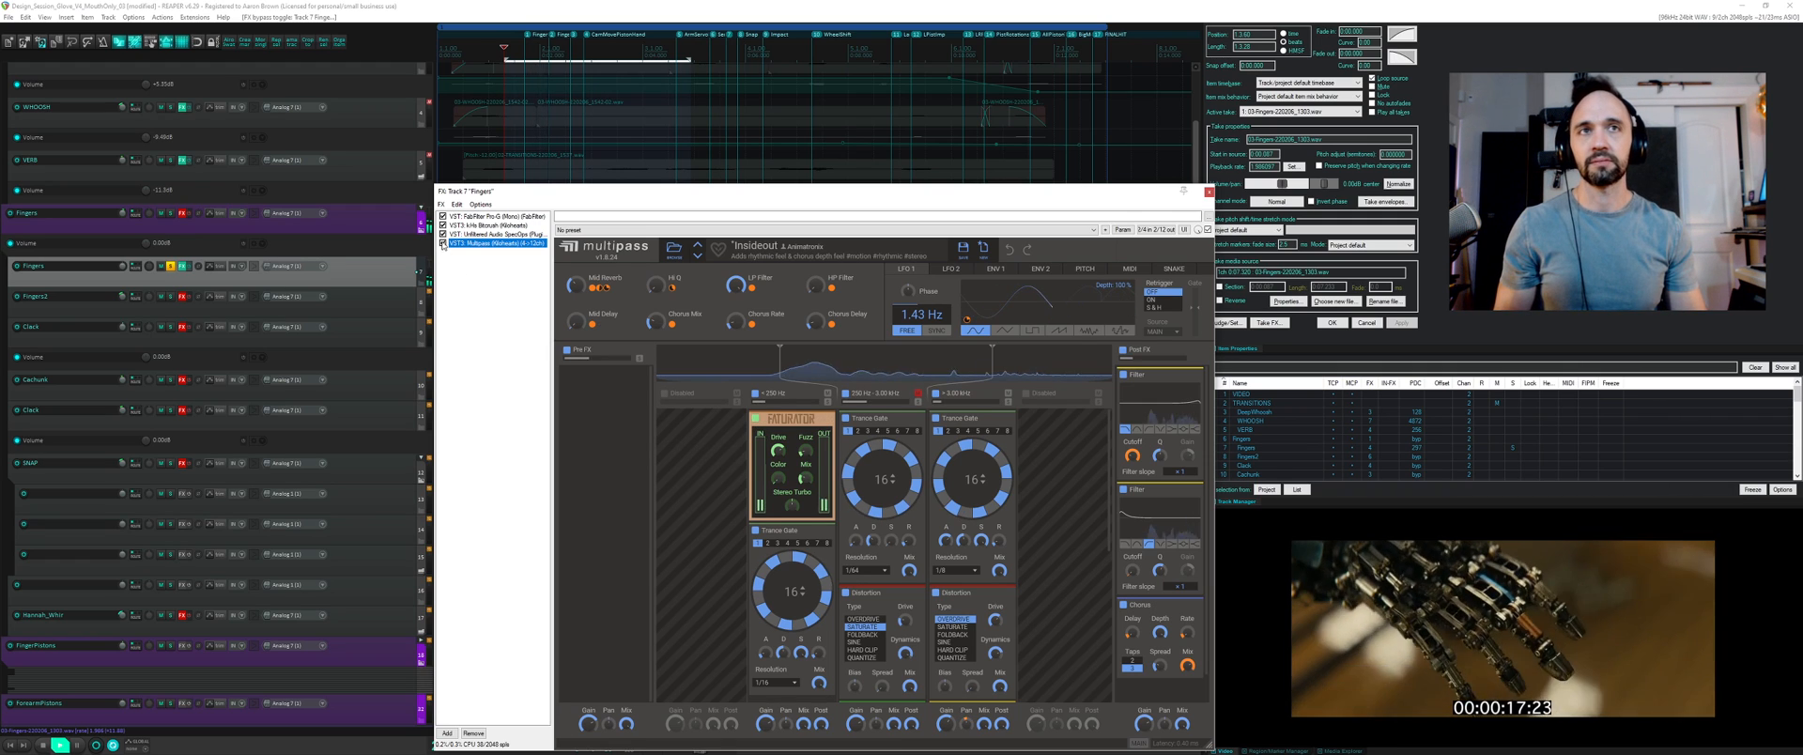
pyautogui.press('space')
# - Compare the Fingers track with Multipass bypassed and enabled by playing it each way
pyautogui.click(443, 244)
pyautogui.press('space')
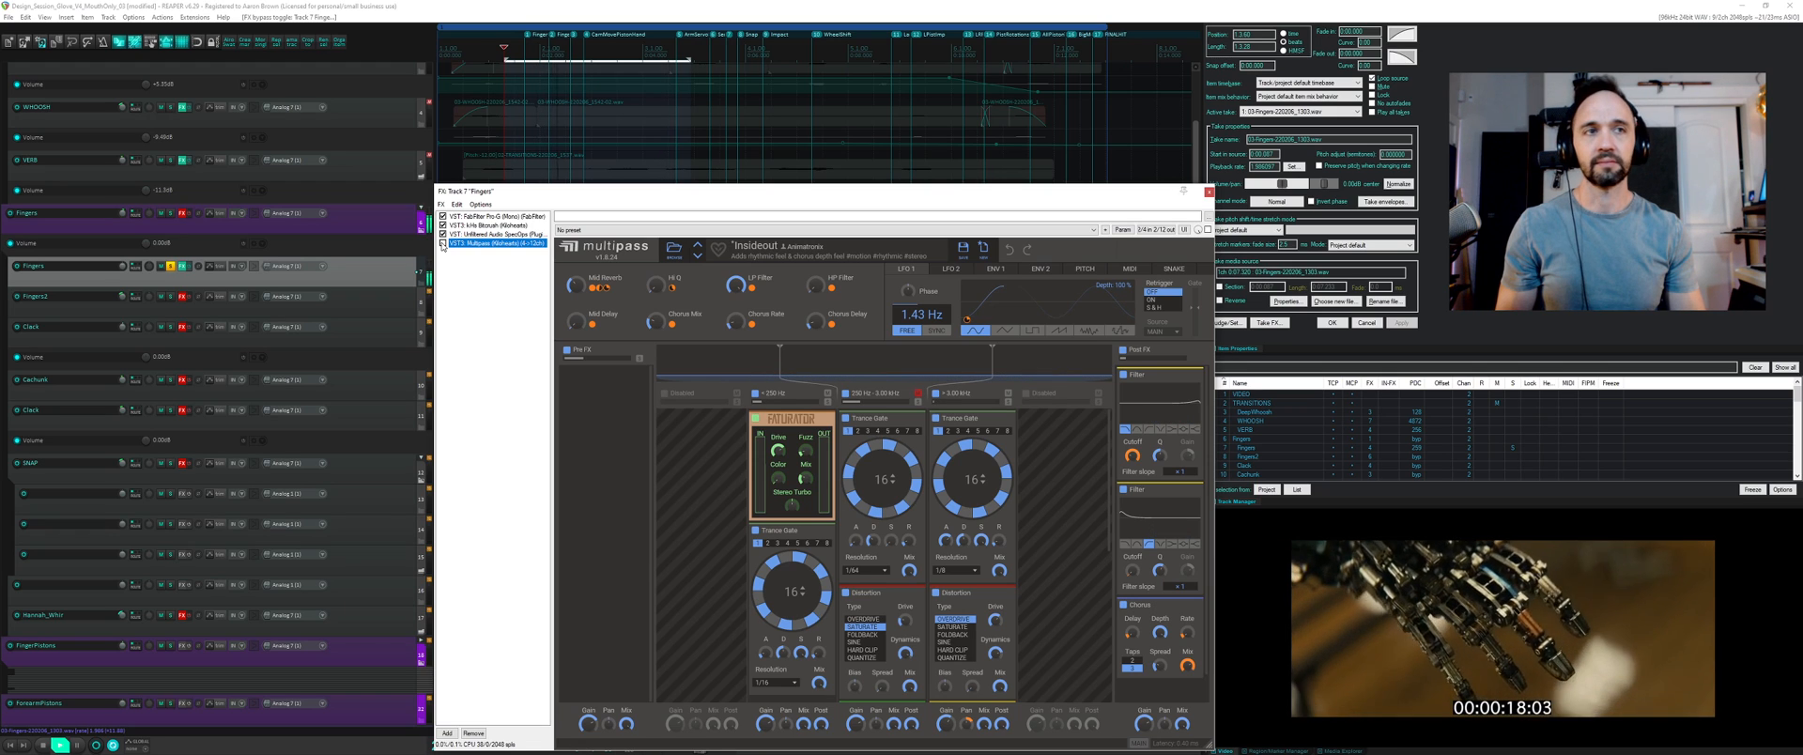
pyautogui.press('space')
pyautogui.click(443, 244)
pyautogui.press('space')
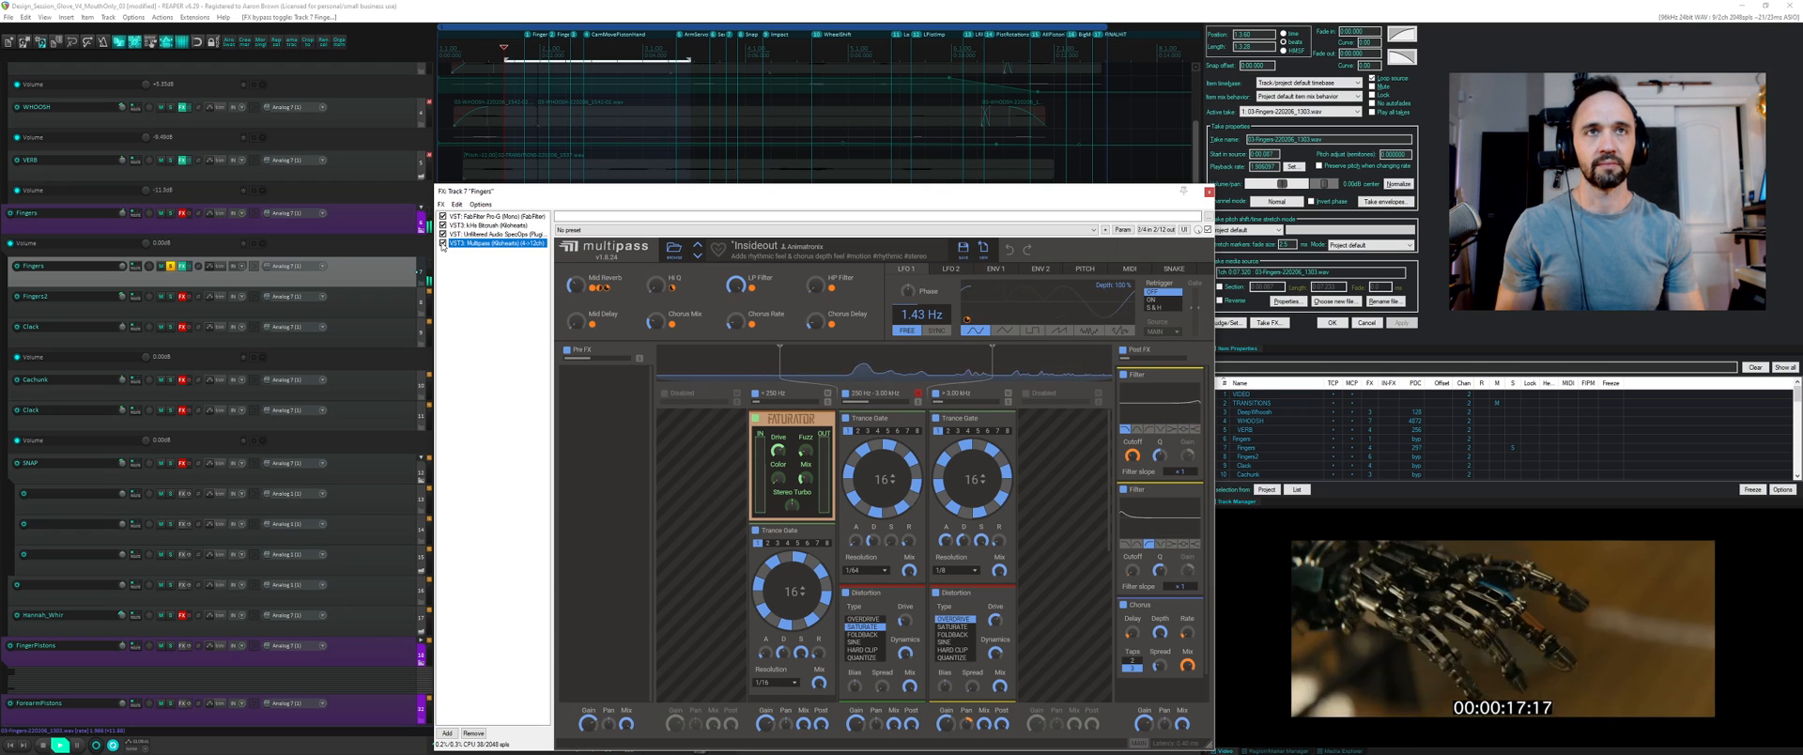
pyautogui.press('space')
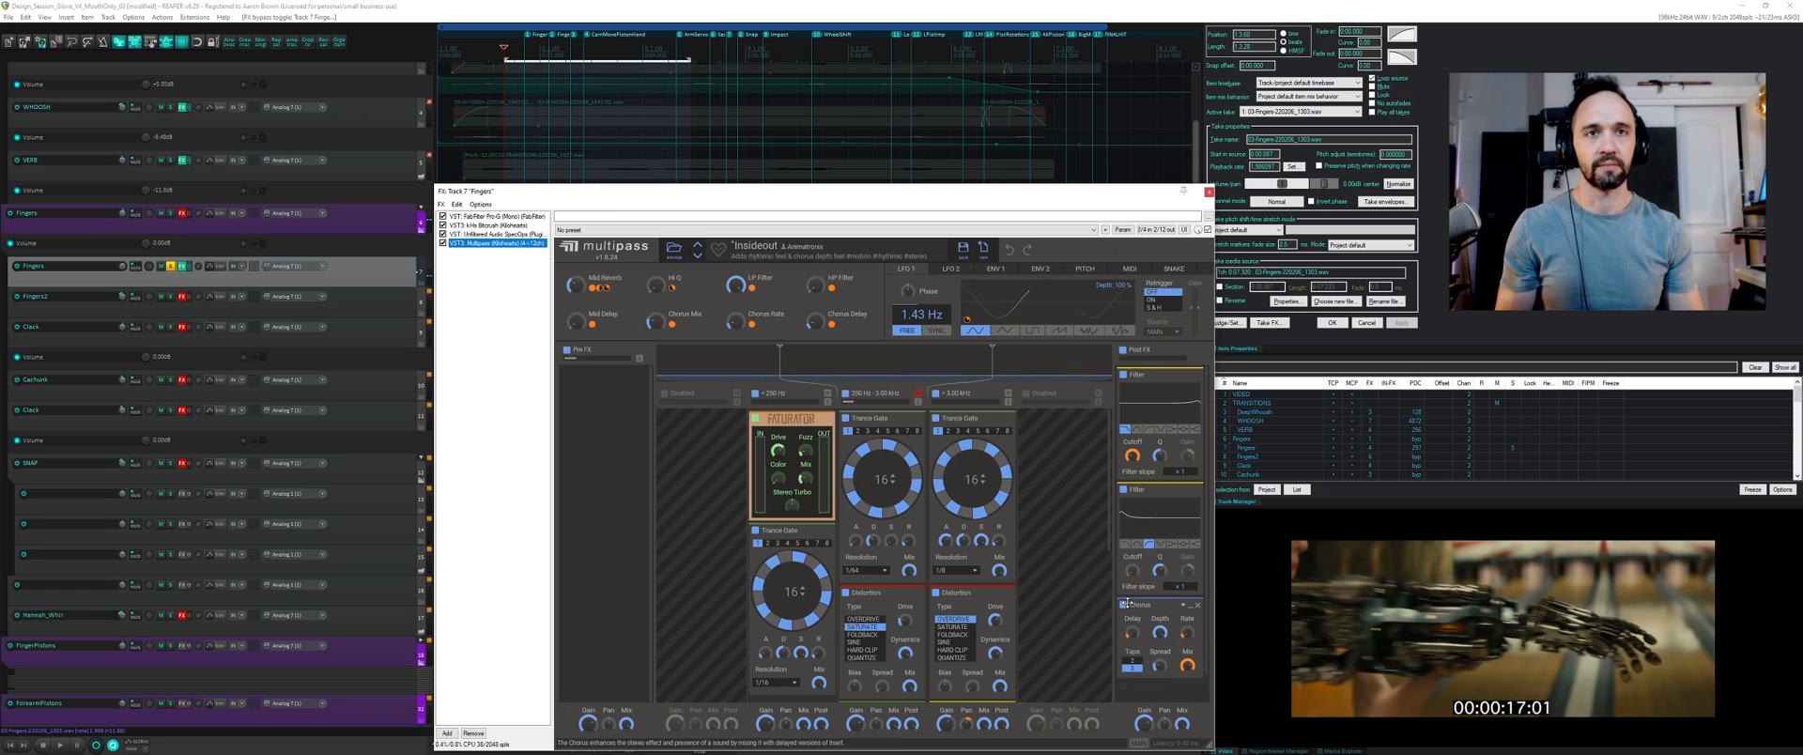
# - Audition the Fingers track with Multipass's Chorus disabled, and play it again with the Chorus re-enabled
pyautogui.click(1123, 606)
pyautogui.press('space')
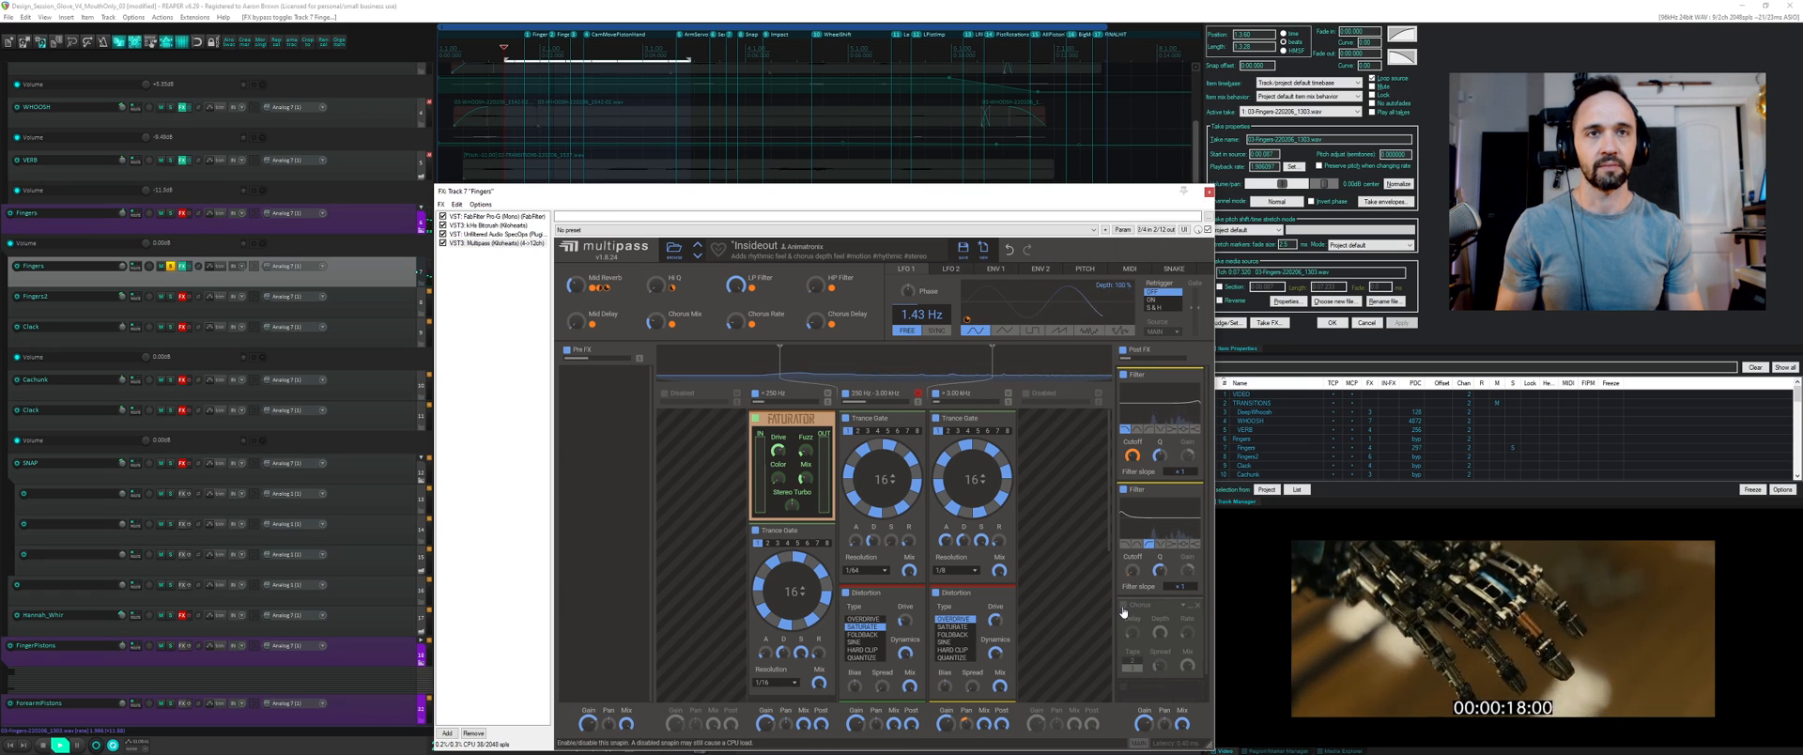
pyautogui.press('space')
pyautogui.click(1123, 606)
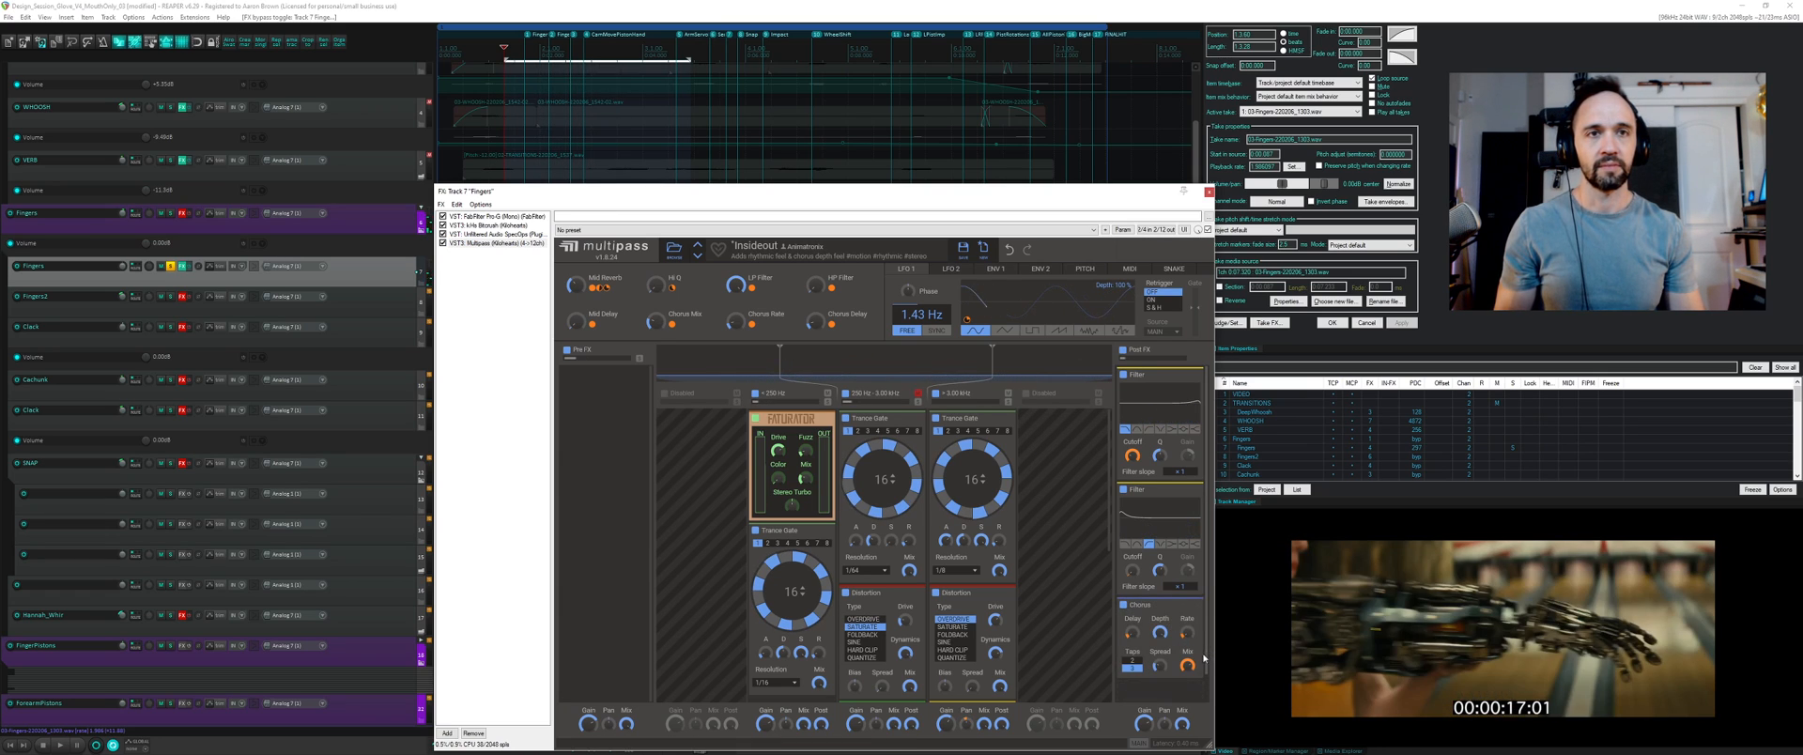
pyautogui.press('space')
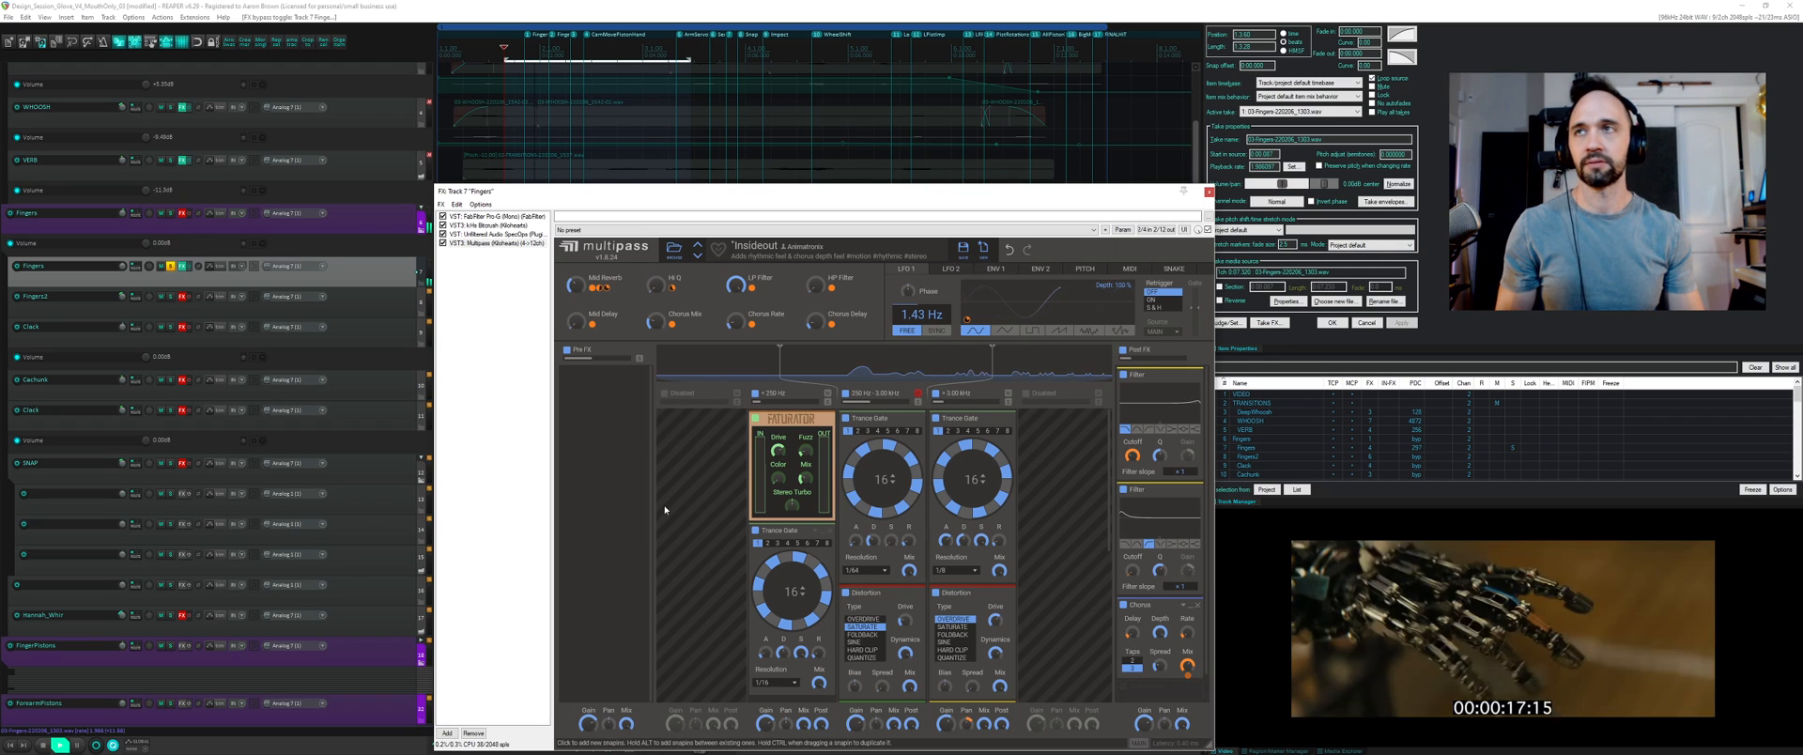
# - End the Fingers playback, move the solo from Fingers to Fingers2 and close the Fingers effect chain
pyautogui.press('space')
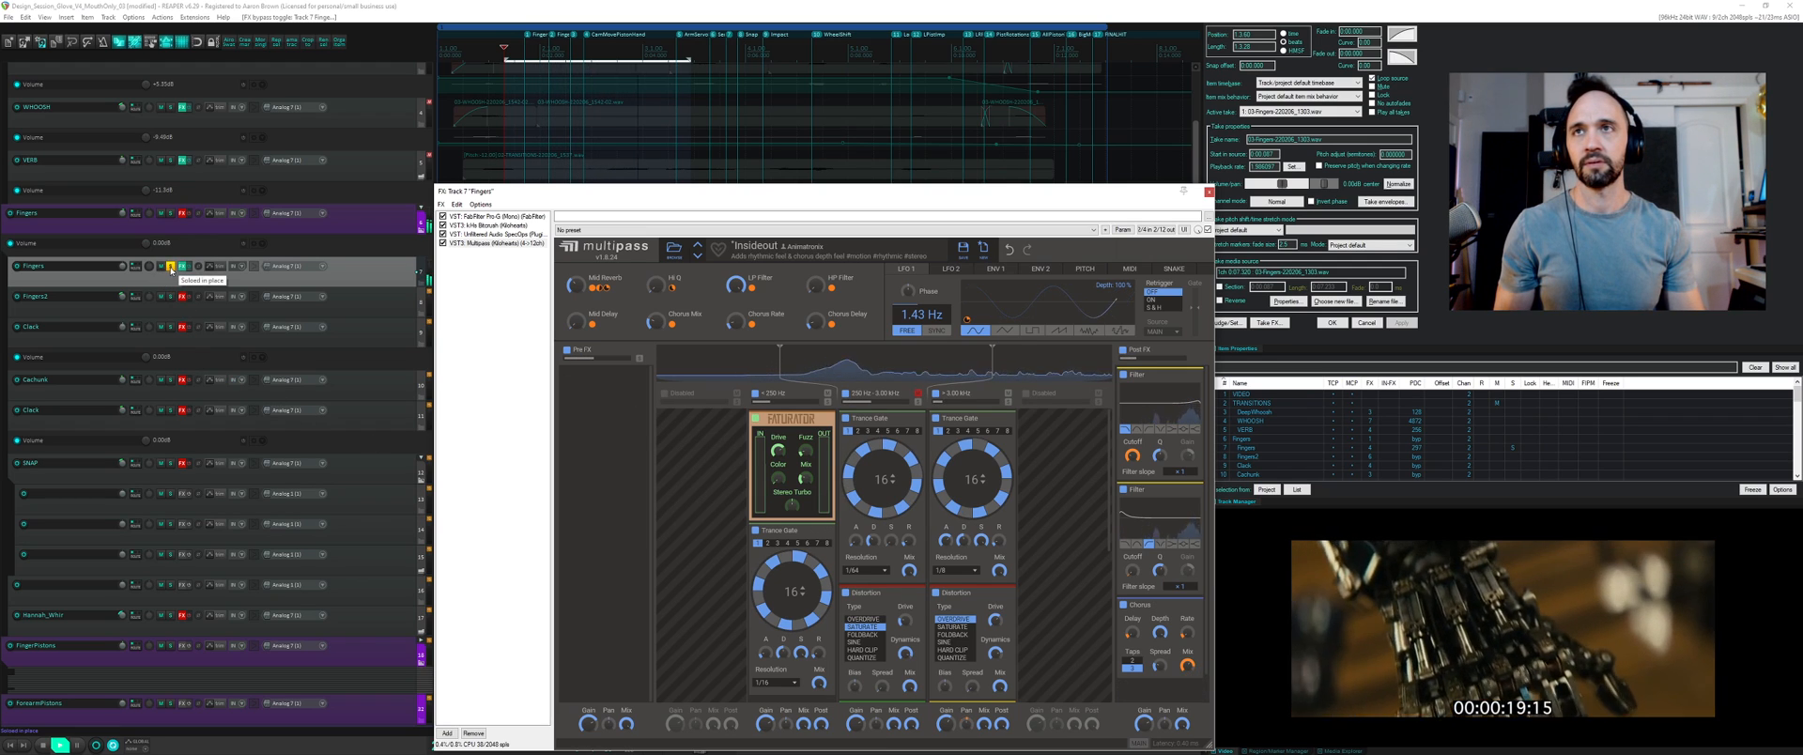
pyautogui.click(171, 268)
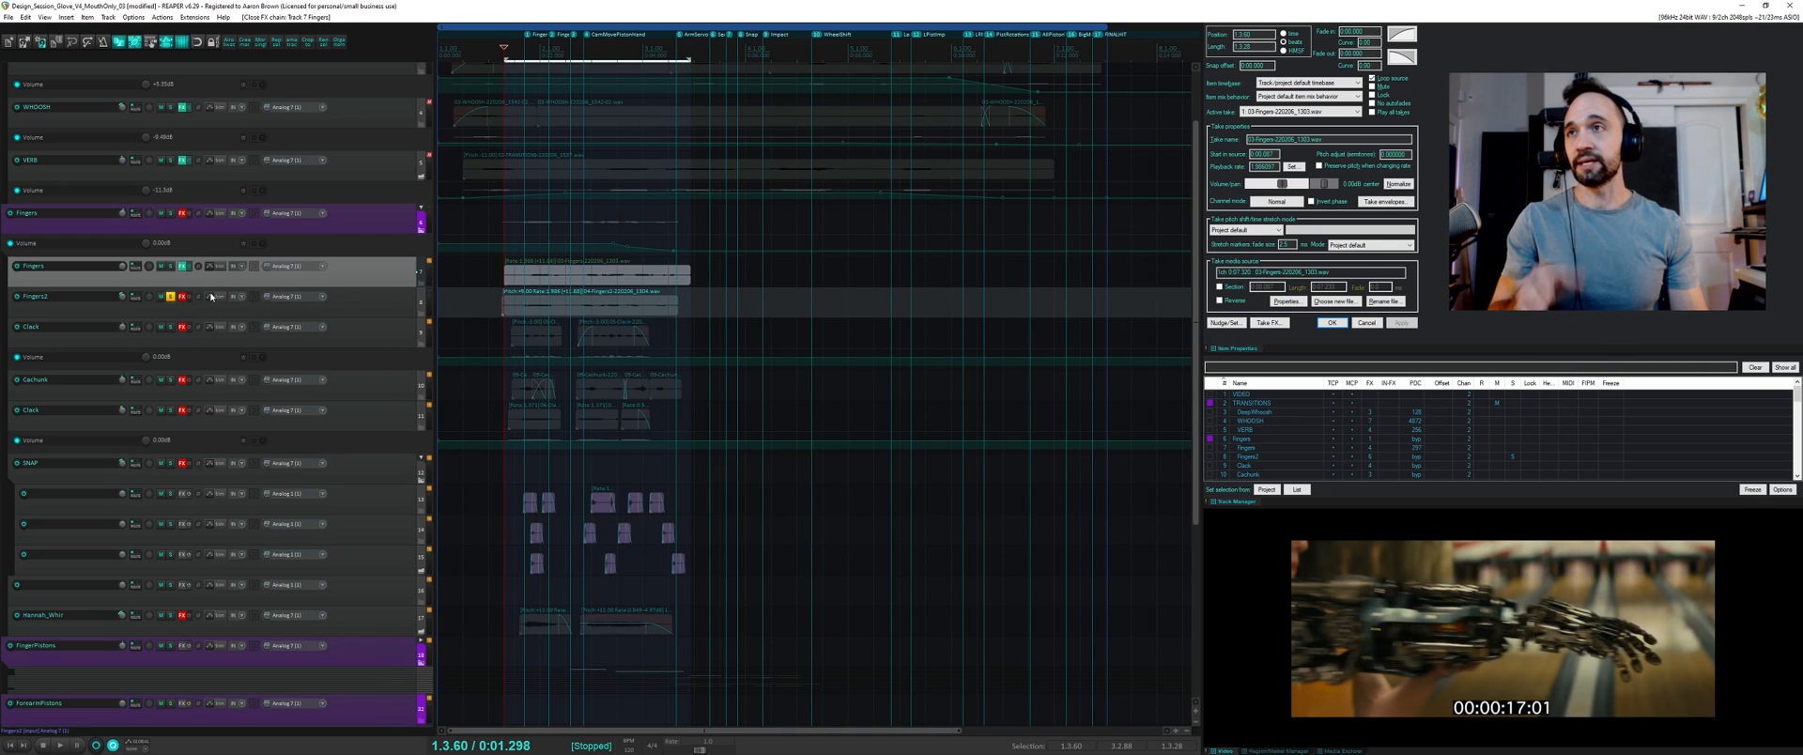
pyautogui.click(183, 265)
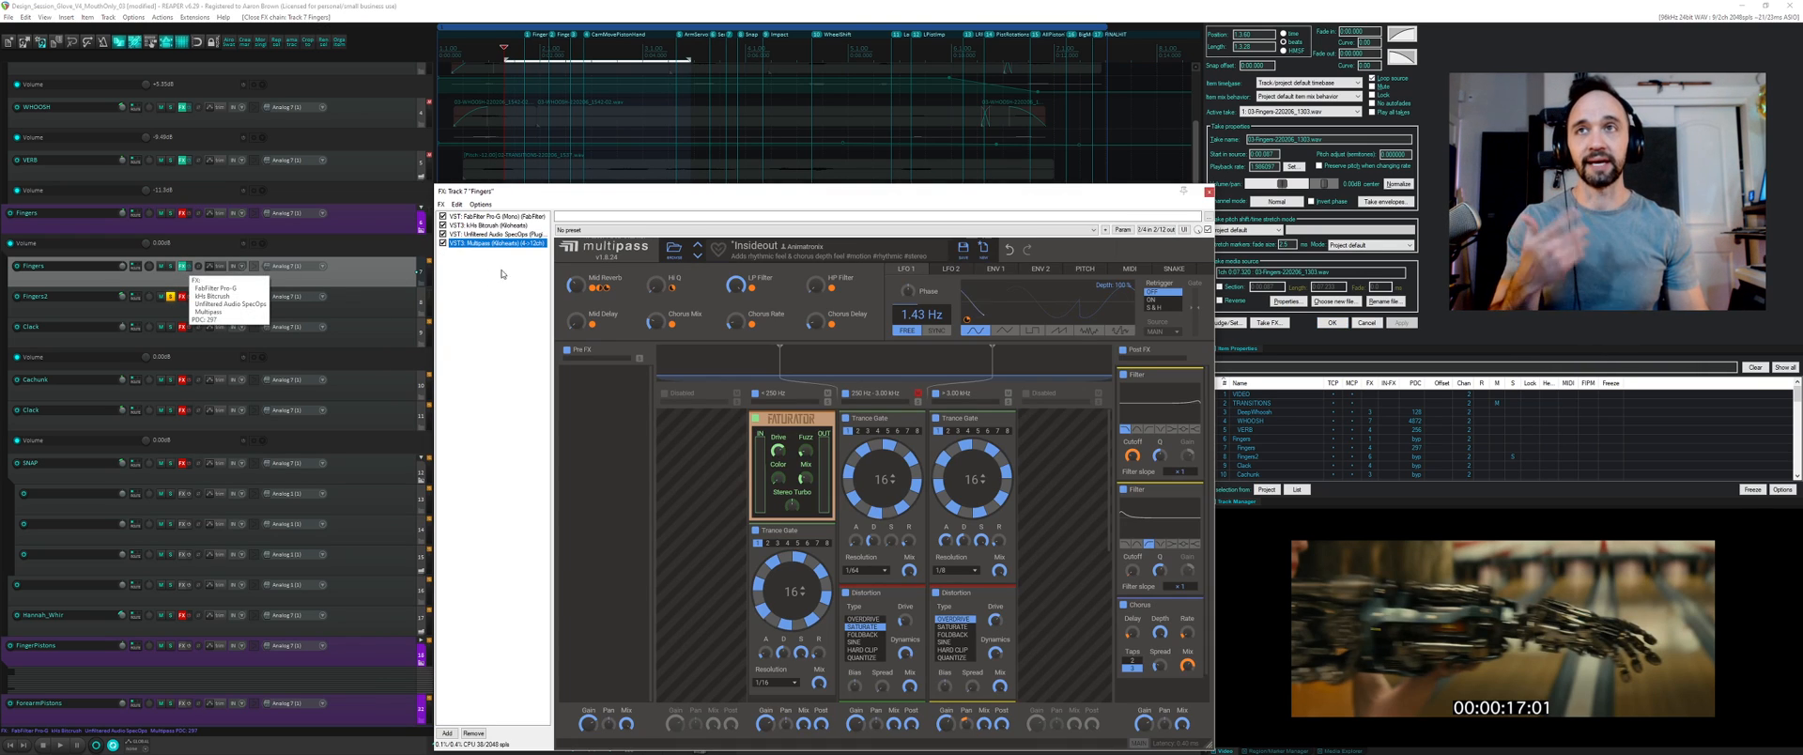
pyautogui.click(1210, 192)
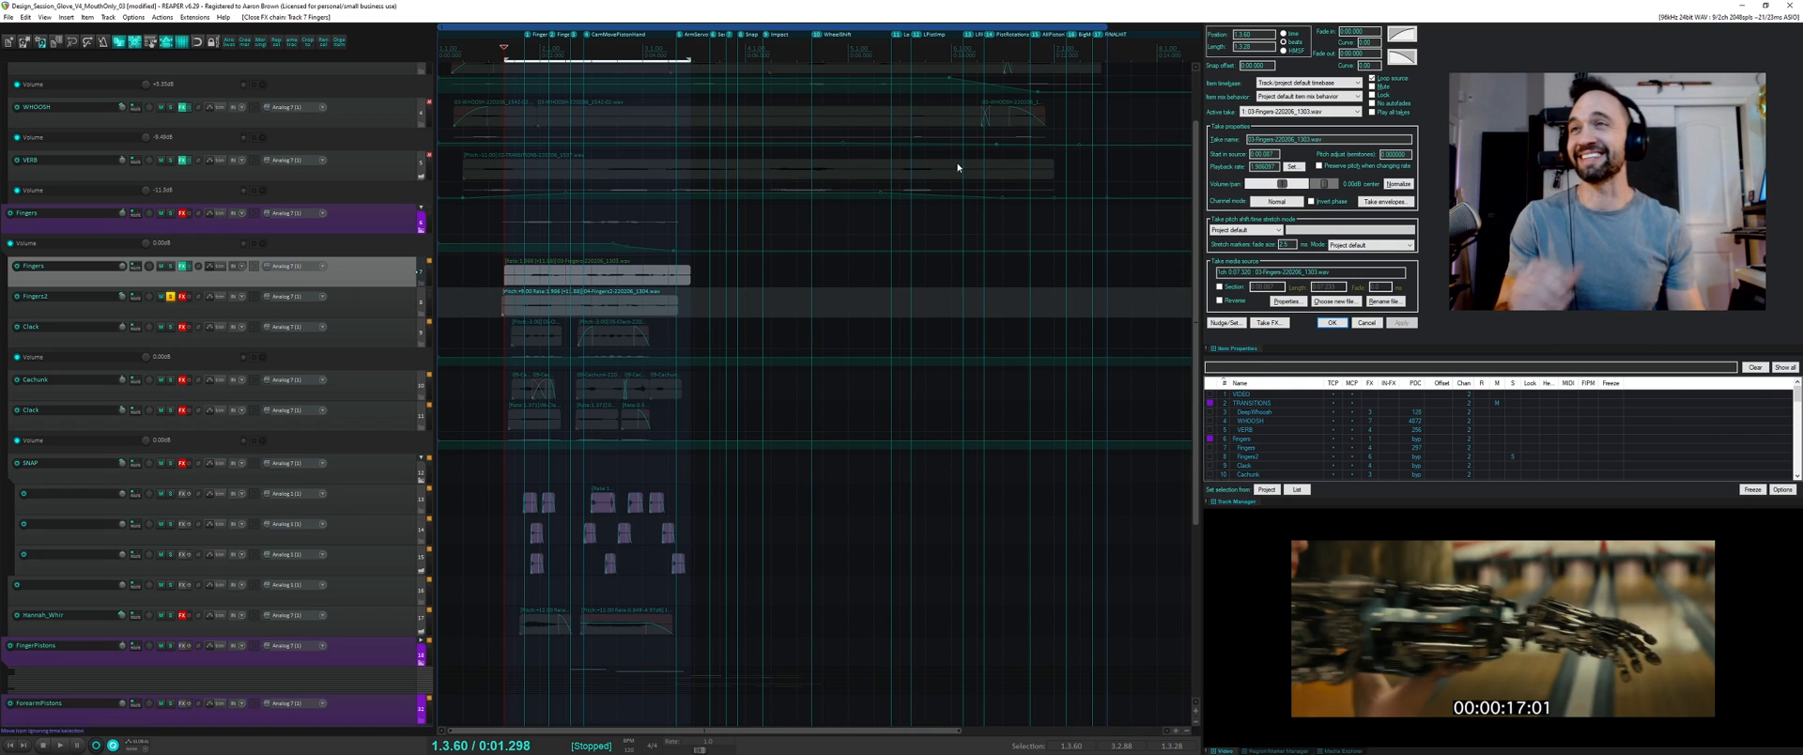
# - Enable the Fingers2 track's effects, open its chain and bypass the four plug-ins that follow Multipass
pyautogui.click(191, 297)
pyautogui.click(182, 297)
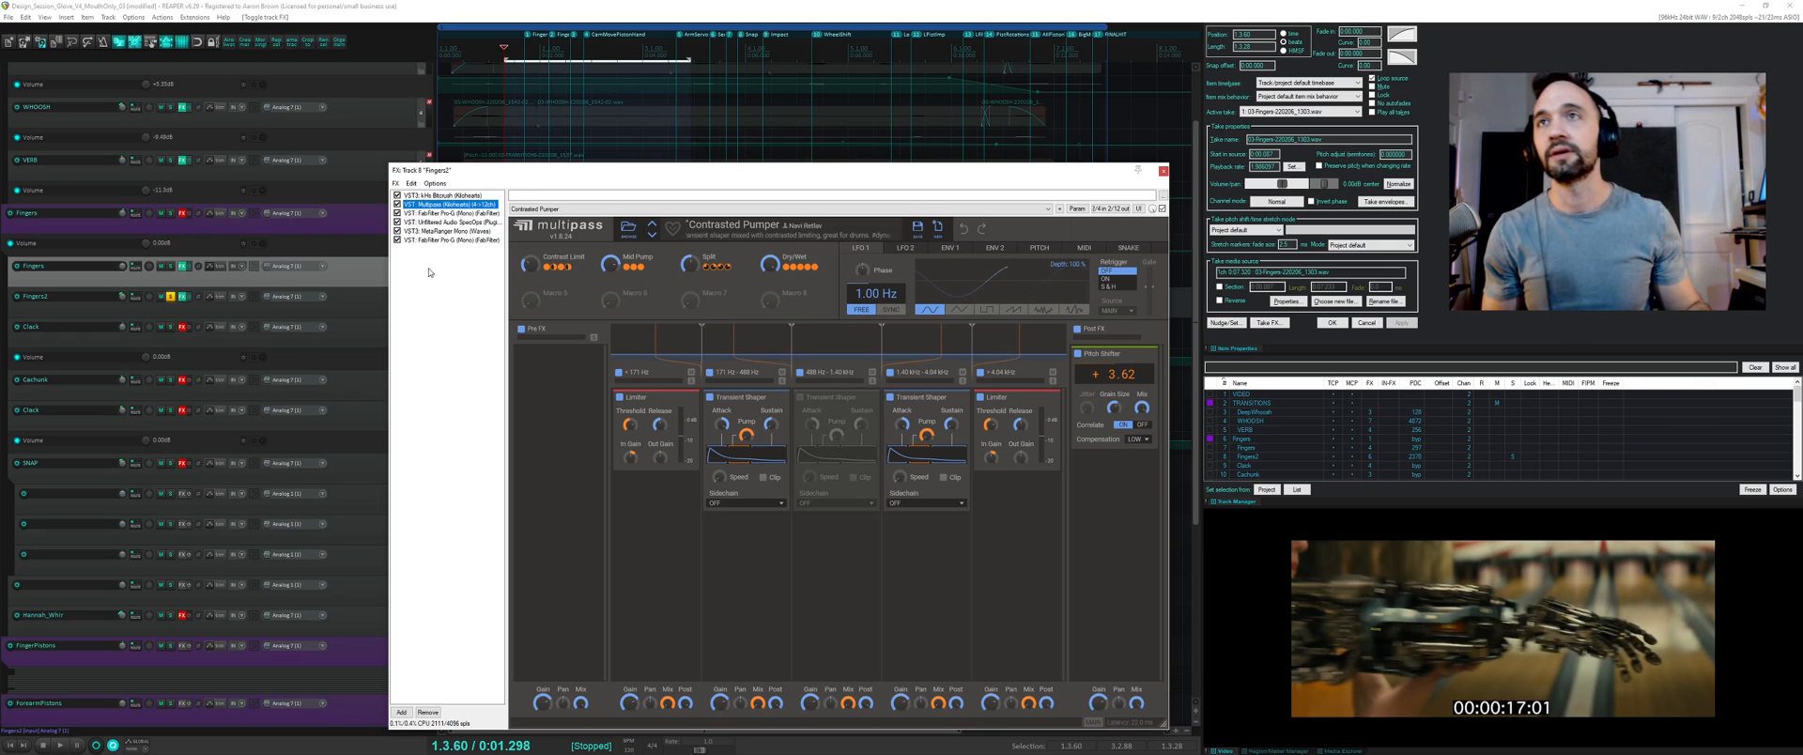
pyautogui.click(440, 197)
pyautogui.click(441, 204)
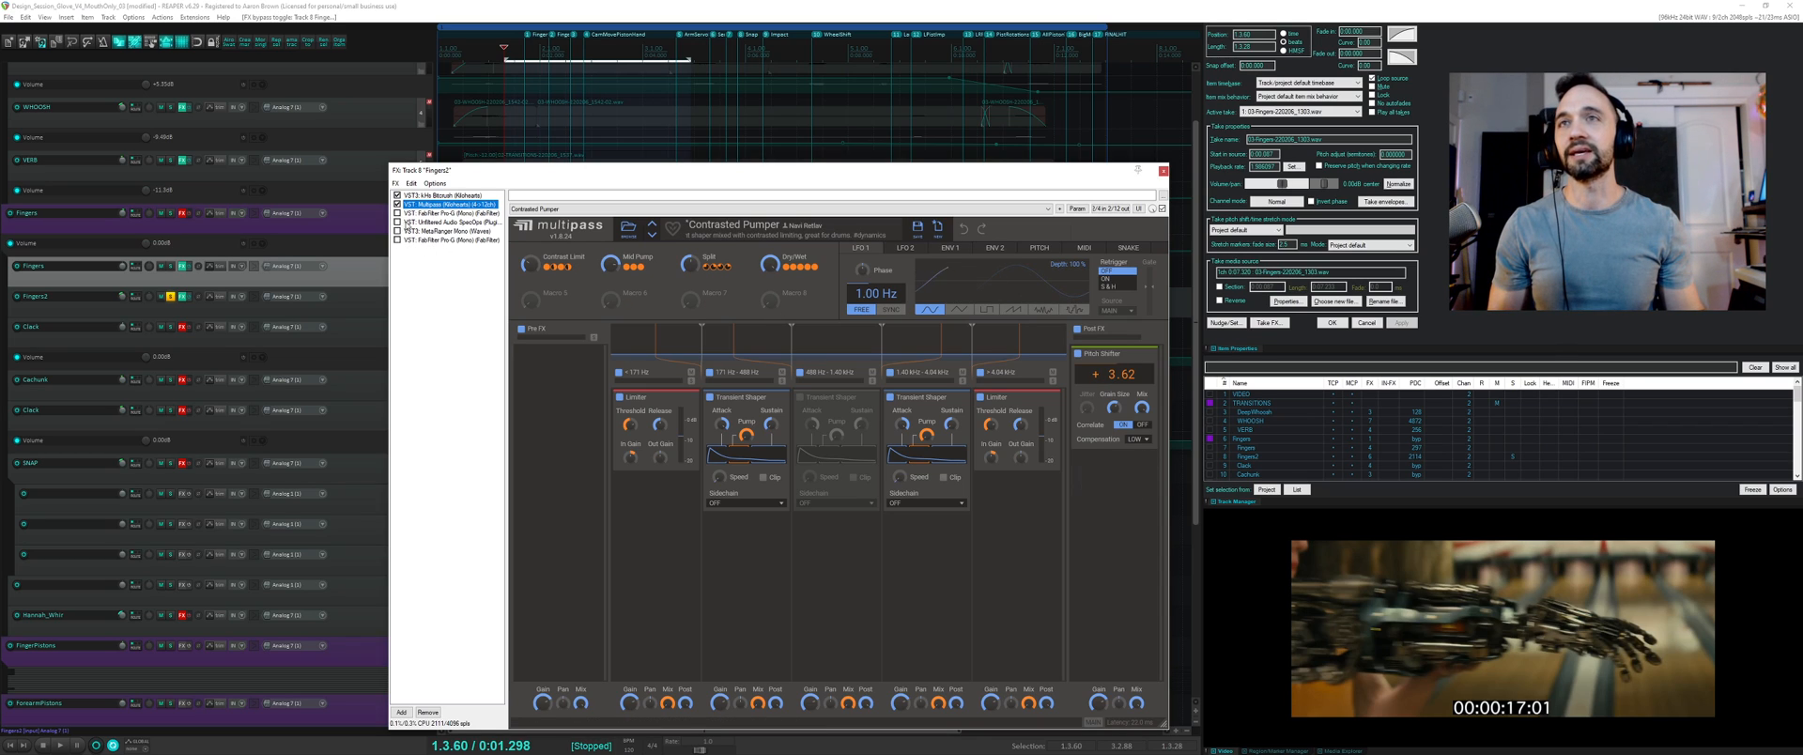
# - Move the effects window off the Fingers2 item and compare the track with Multipass bypassed and enabled by playing it each way
pyautogui.moveTo(582, 170); pyautogui.dragTo(979, 143)
pyautogui.click(616, 309)
pyautogui.press('space')
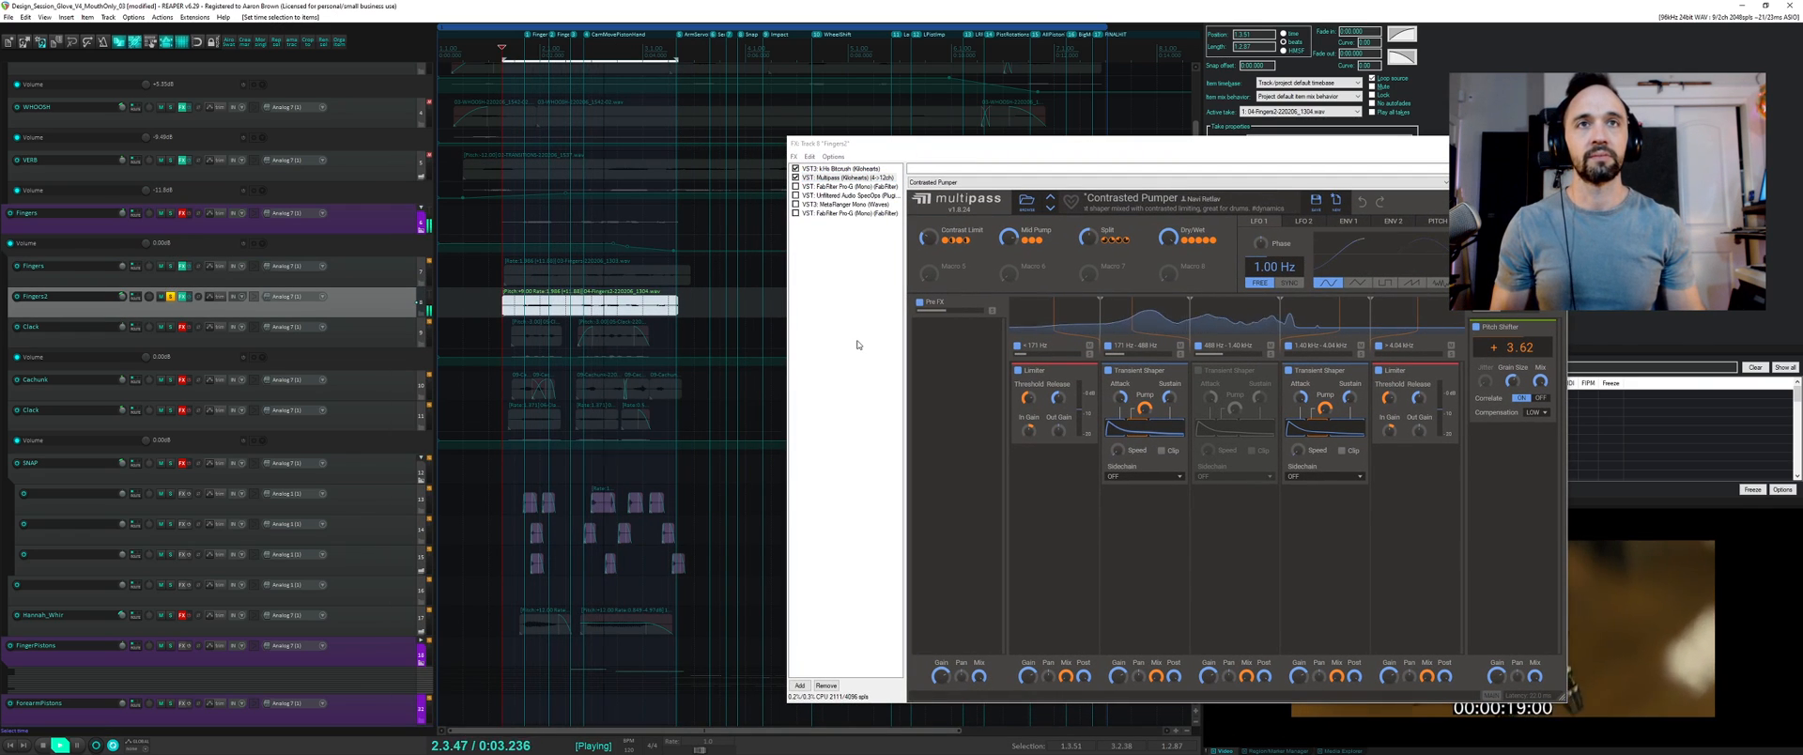
pyautogui.click(796, 177)
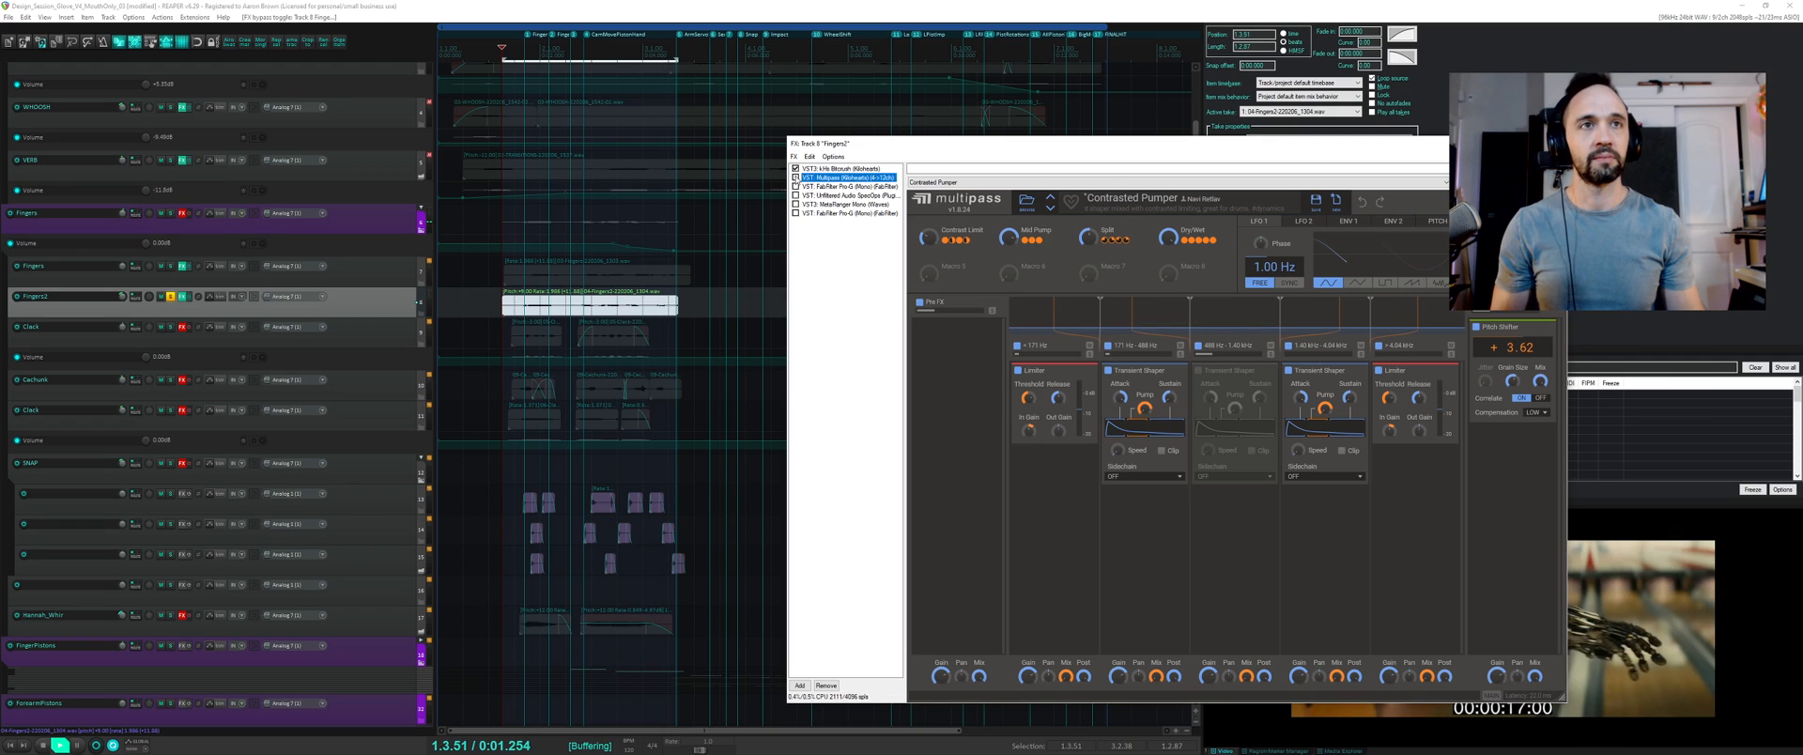
pyautogui.click(795, 178)
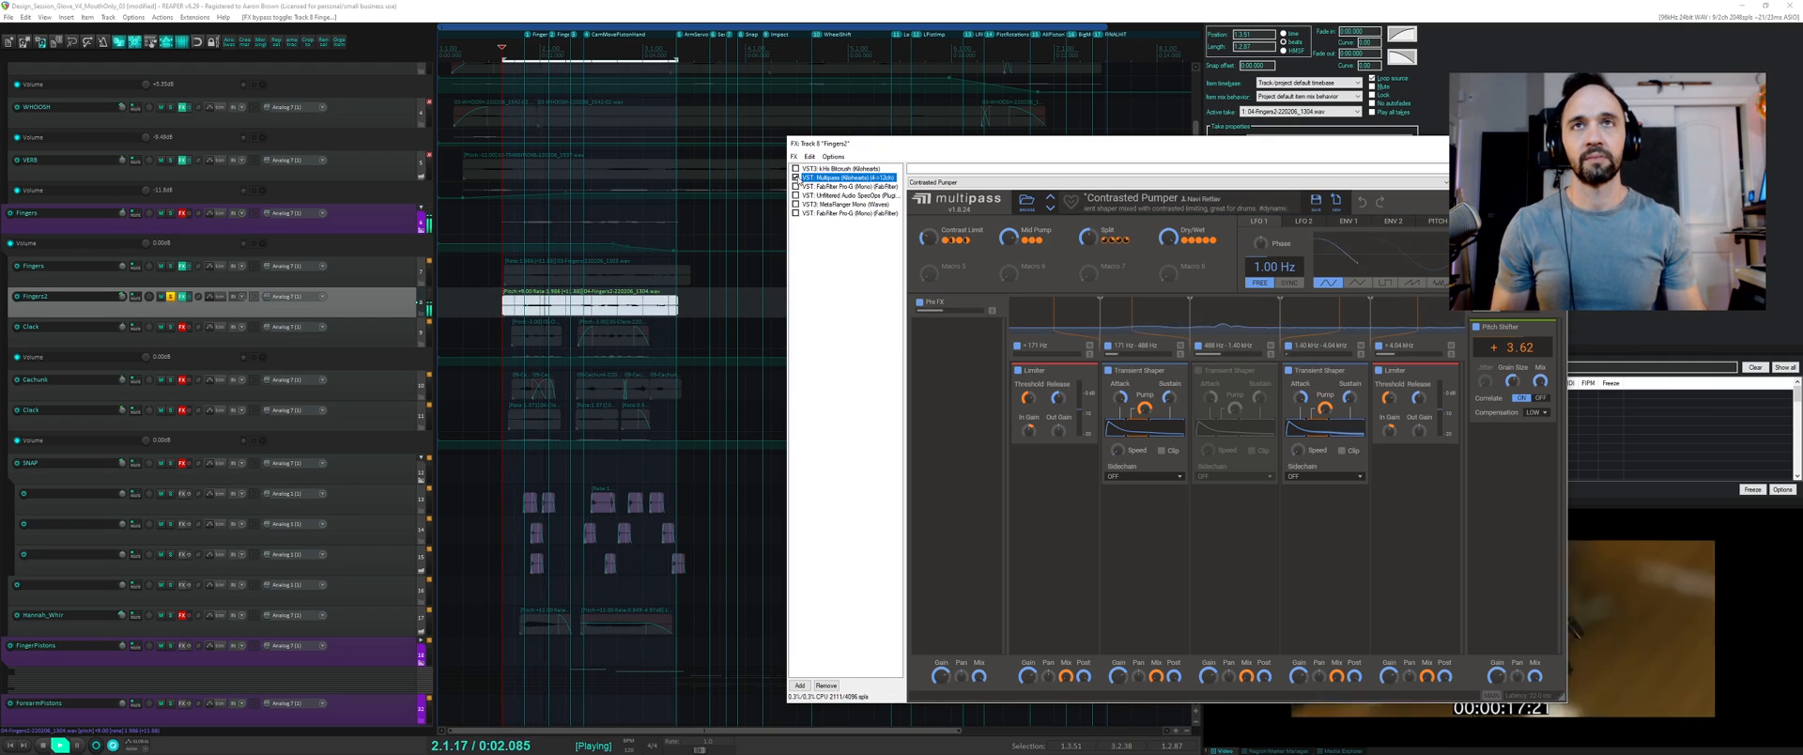
pyautogui.press('space')
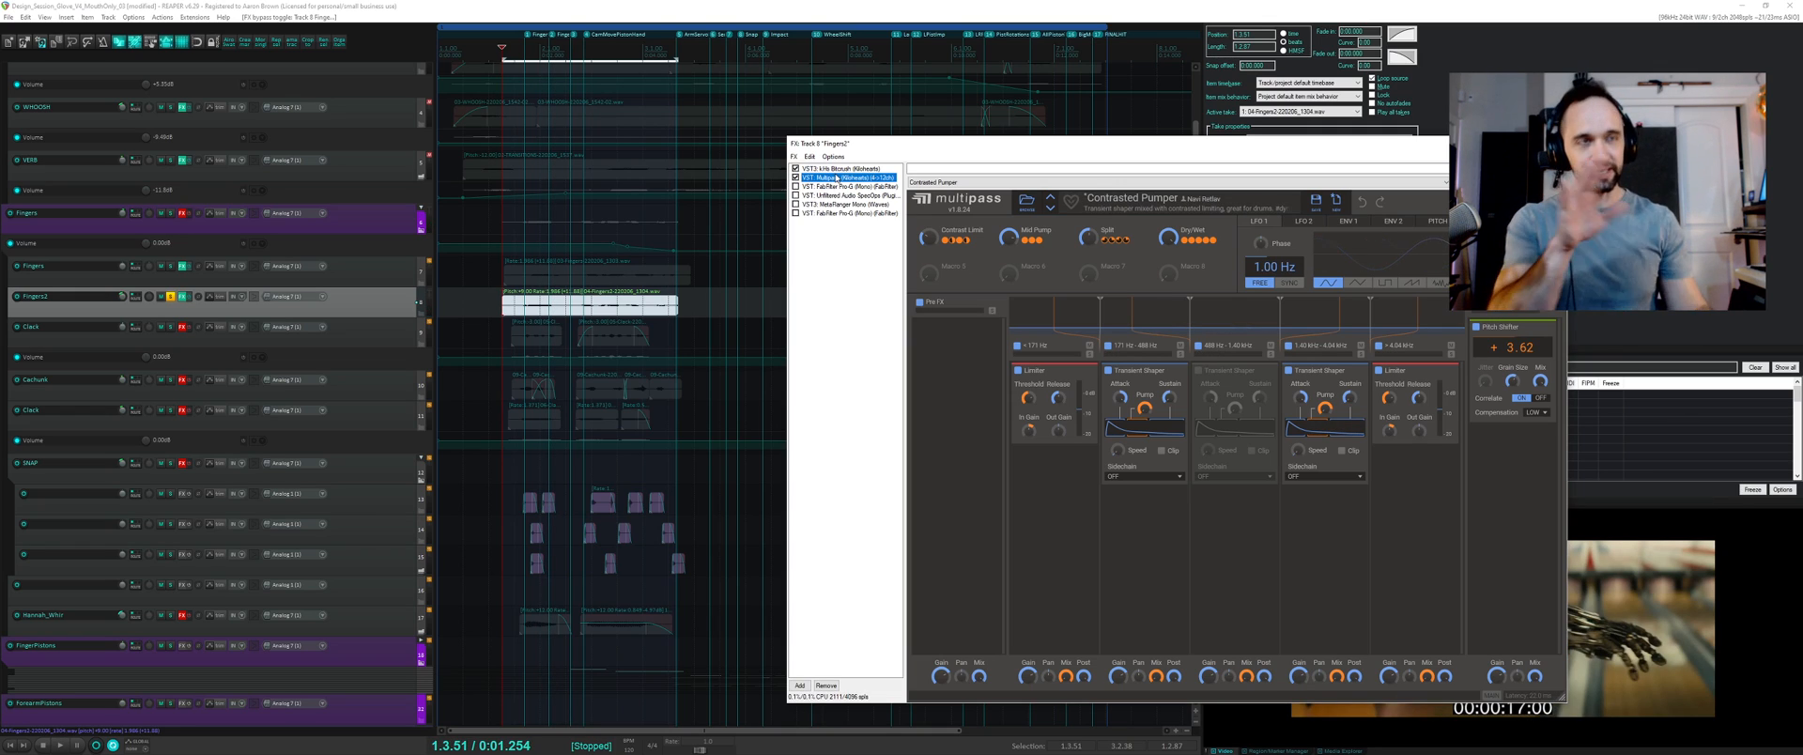
pyautogui.press('space')
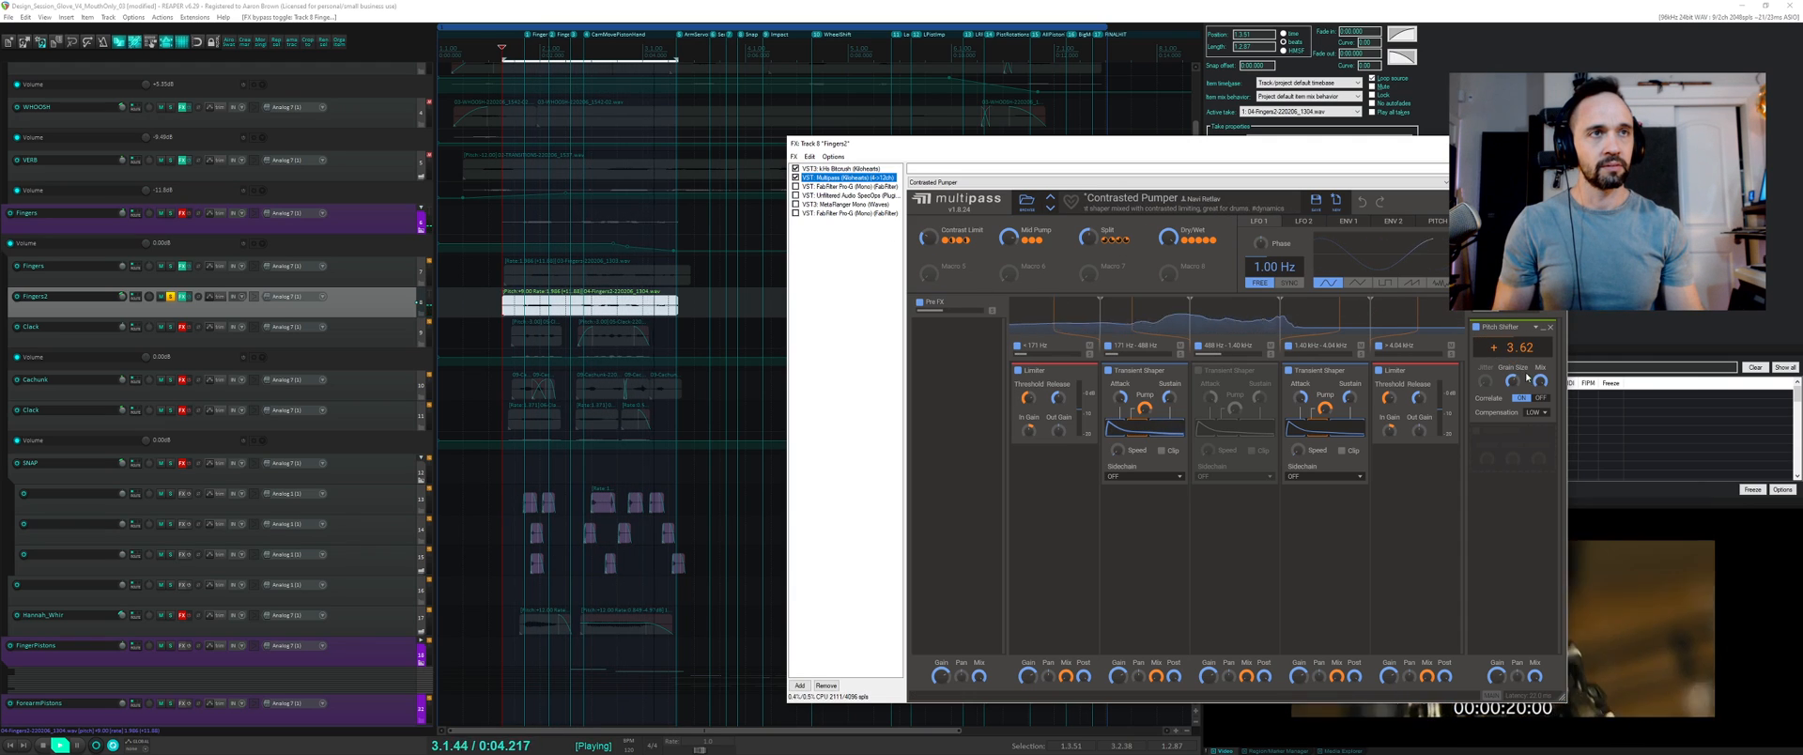
pyautogui.press('space')
# - Examine the Pitch Shifter's modulation in the Contrasted Pumper preset, viewing ENV 1 and LFO 2 and replaying Fingers2
pyautogui.moveTo(1513, 360); pyautogui.dragTo(1513, 343)
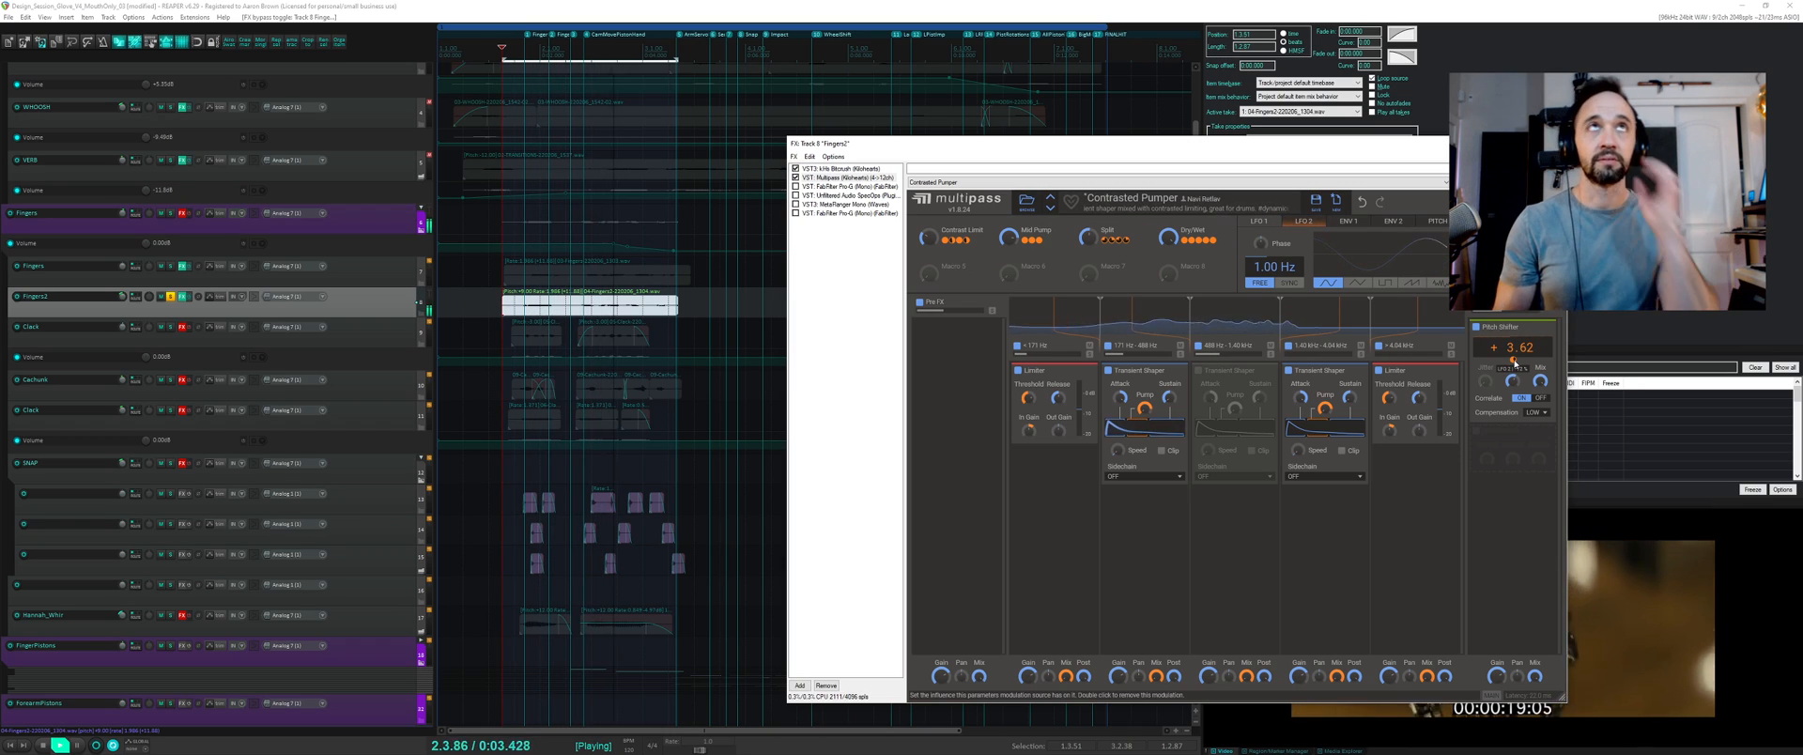
pyautogui.press('space')
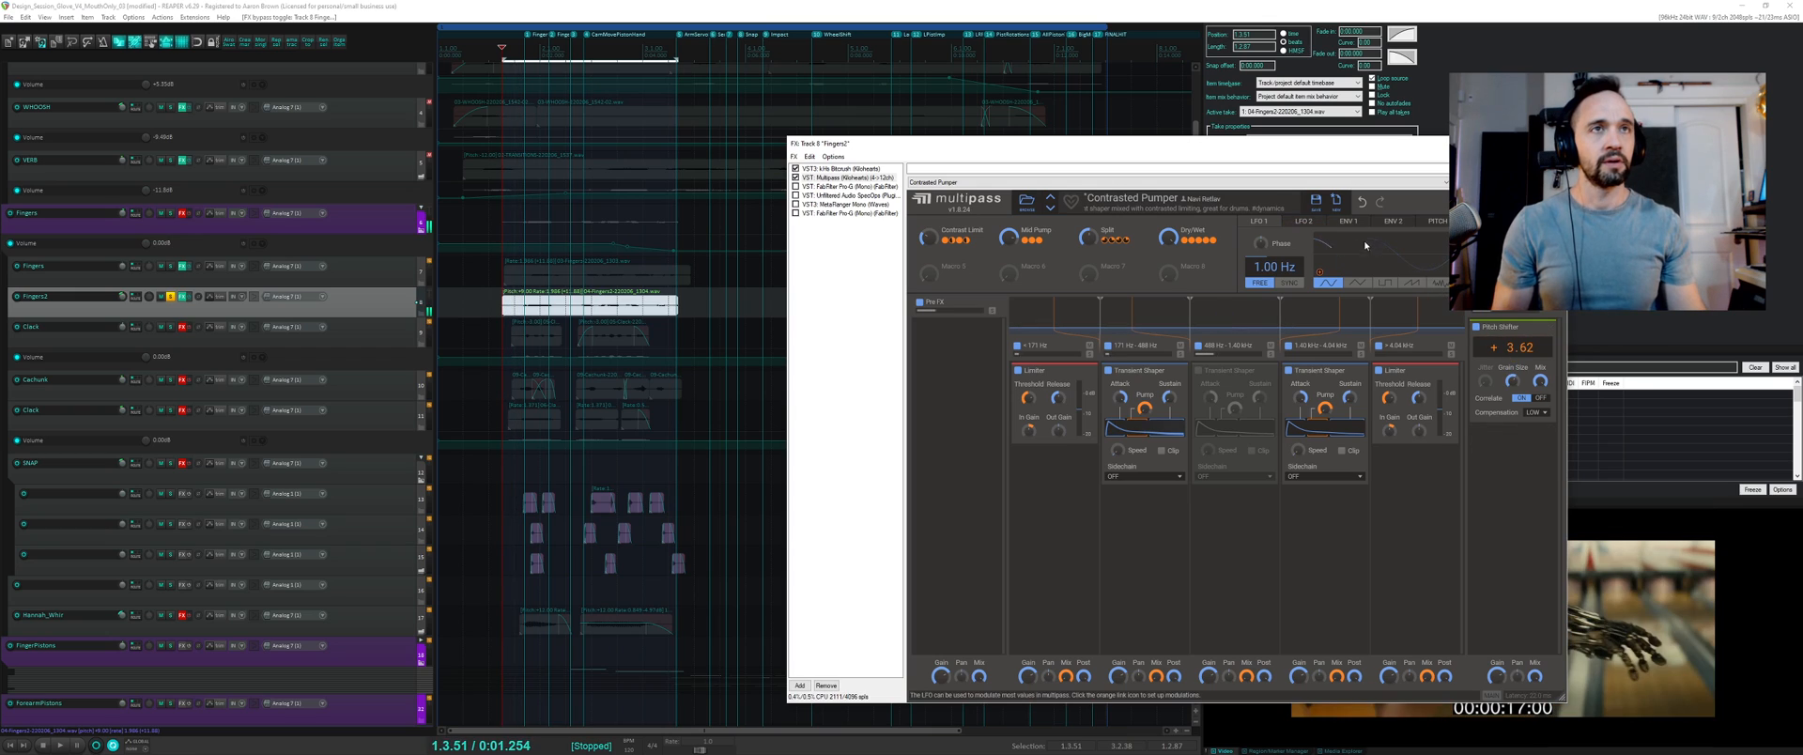
pyautogui.click(1348, 220)
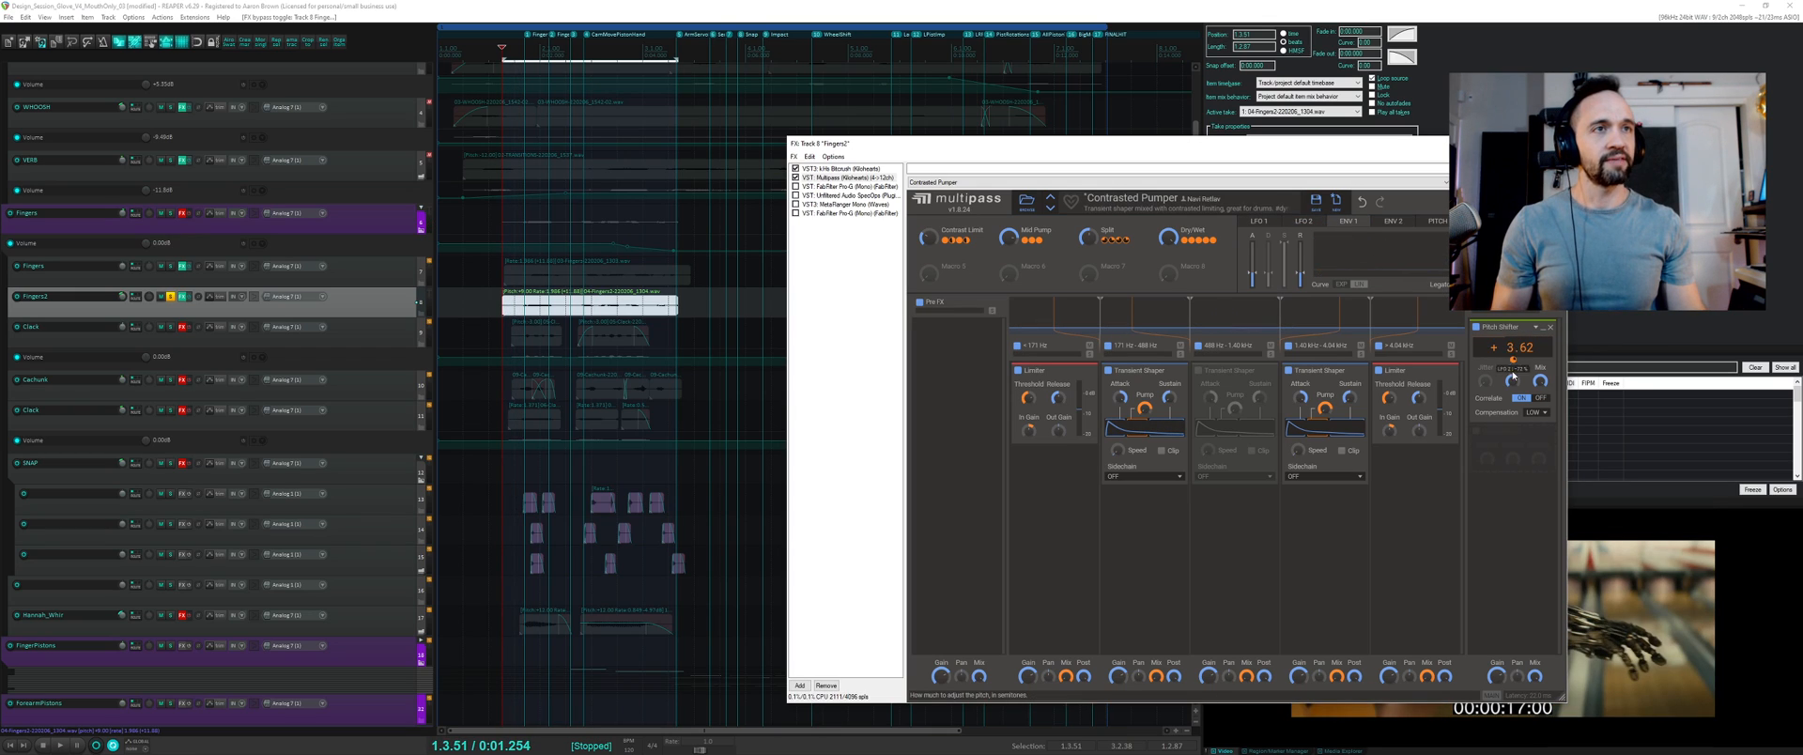
pyautogui.click(1301, 223)
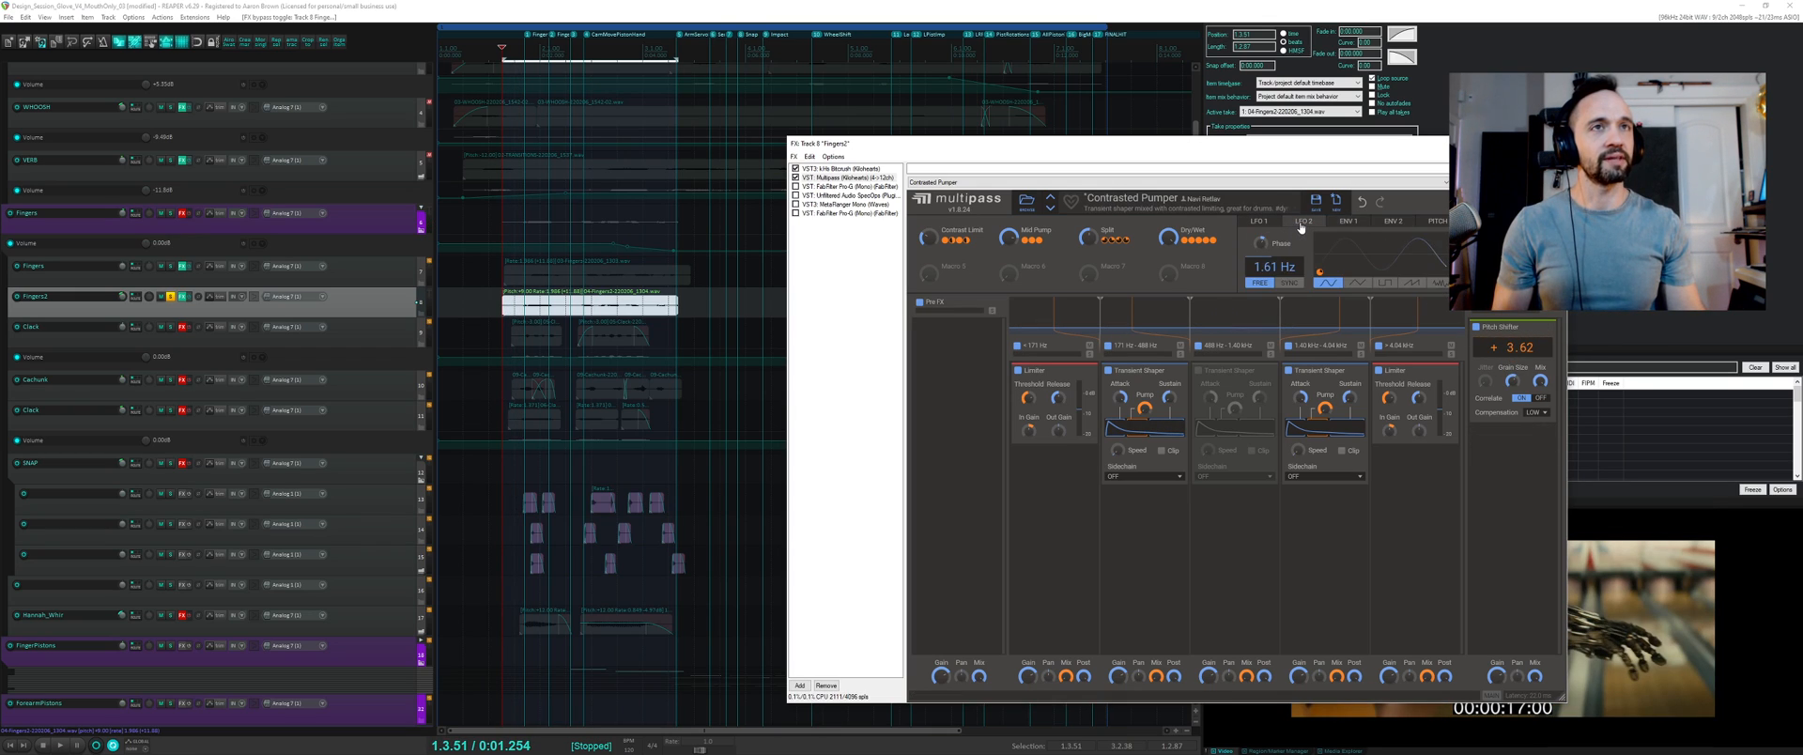
pyautogui.press('space')
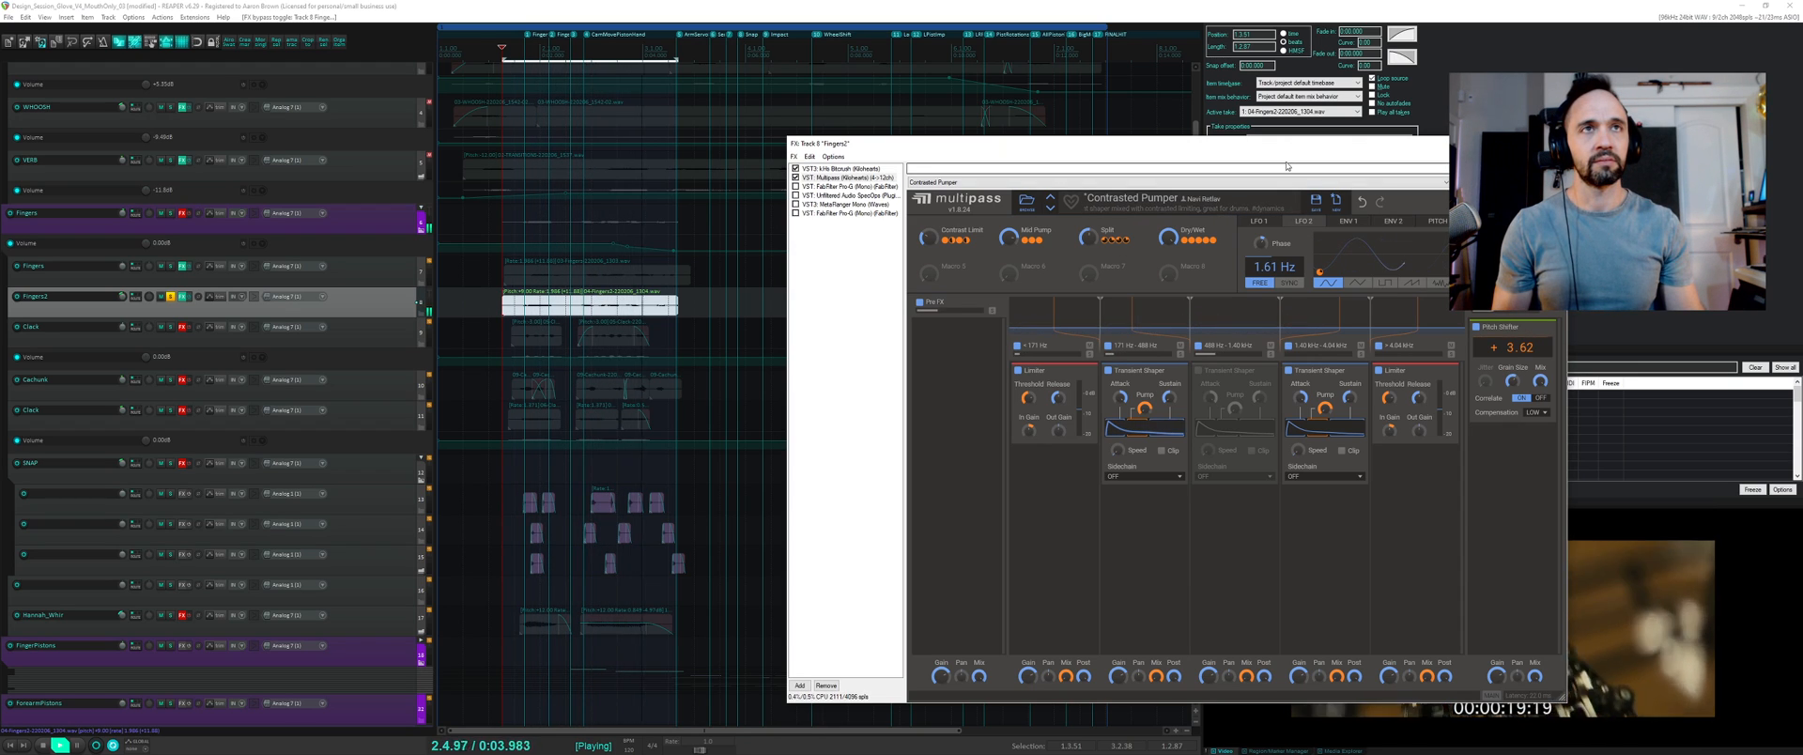
pyautogui.press('space')
# - Route Multipass's ENV 1 modulator to the Pitch Shifter's pitch and play the Fingers2 track
pyautogui.moveTo(1280, 149); pyautogui.dragTo(1169, 119)
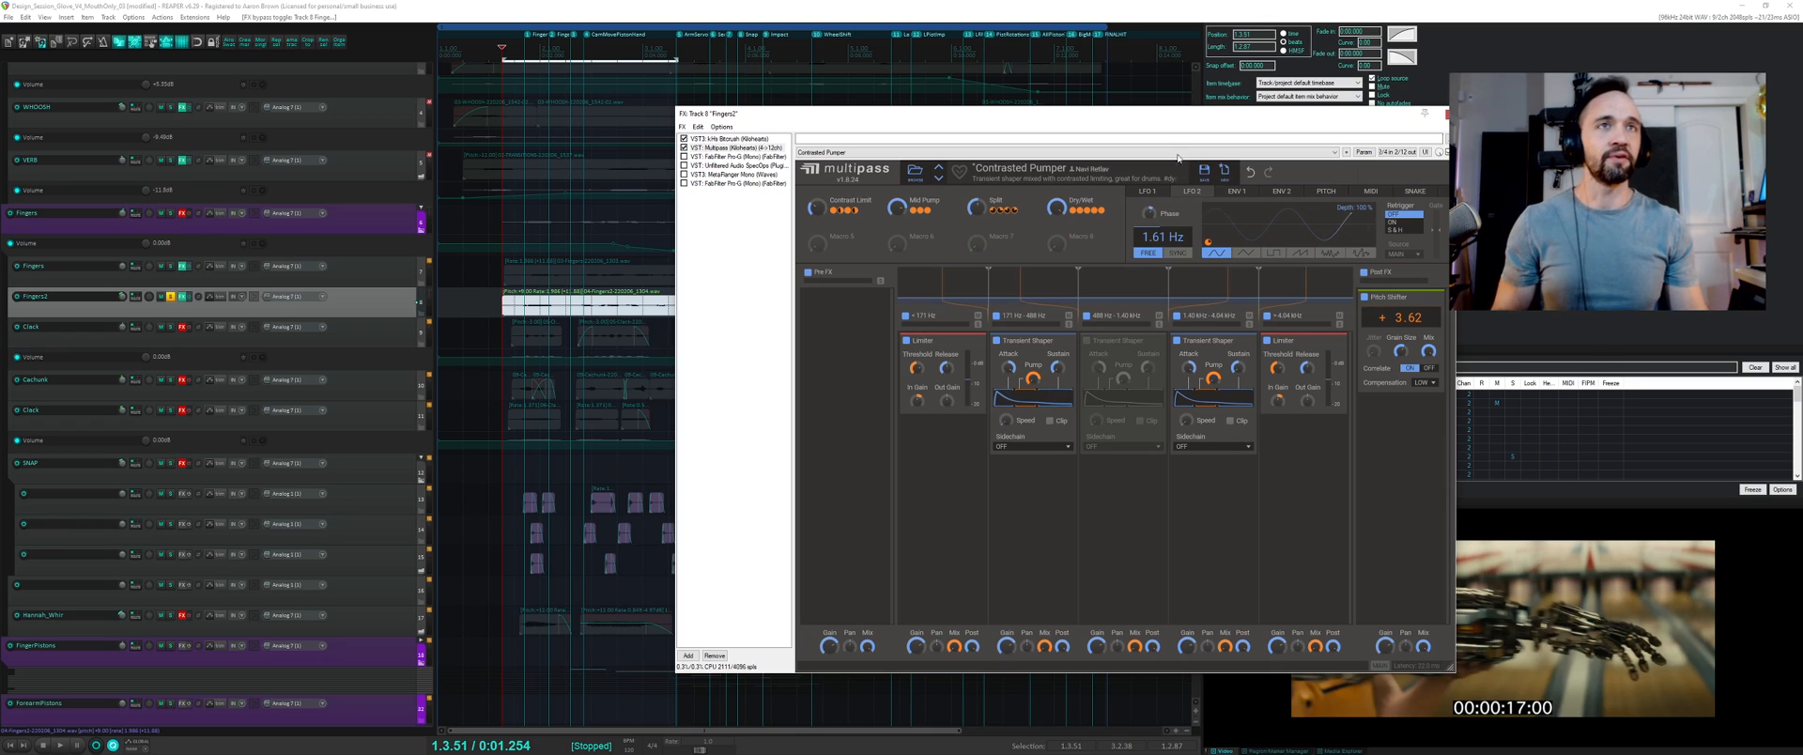
pyautogui.click(1236, 191)
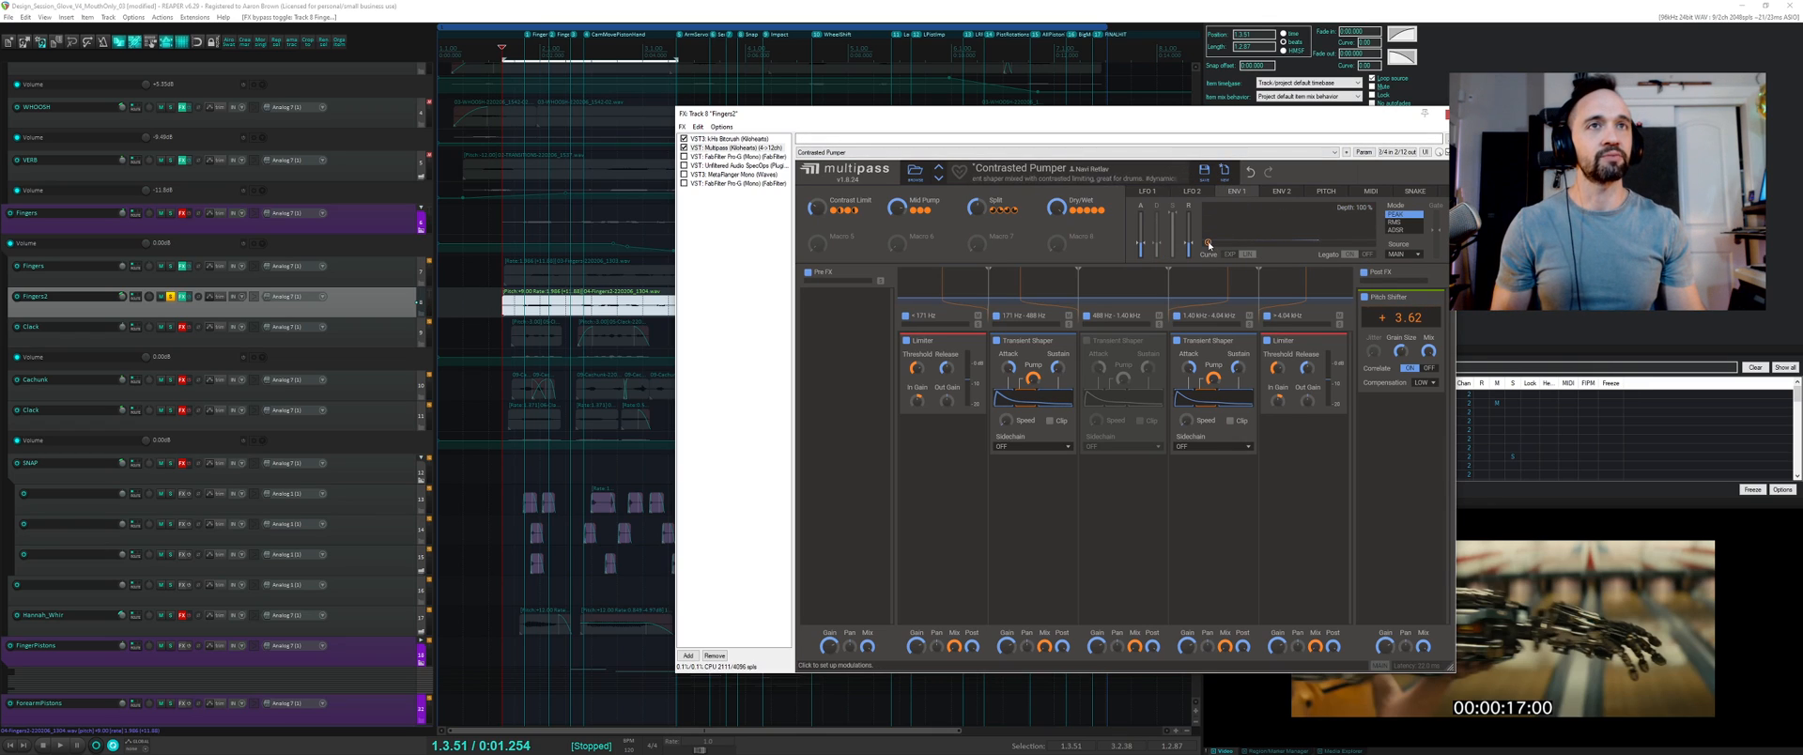
pyautogui.moveTo(1208, 245); pyautogui.dragTo(1402, 330)
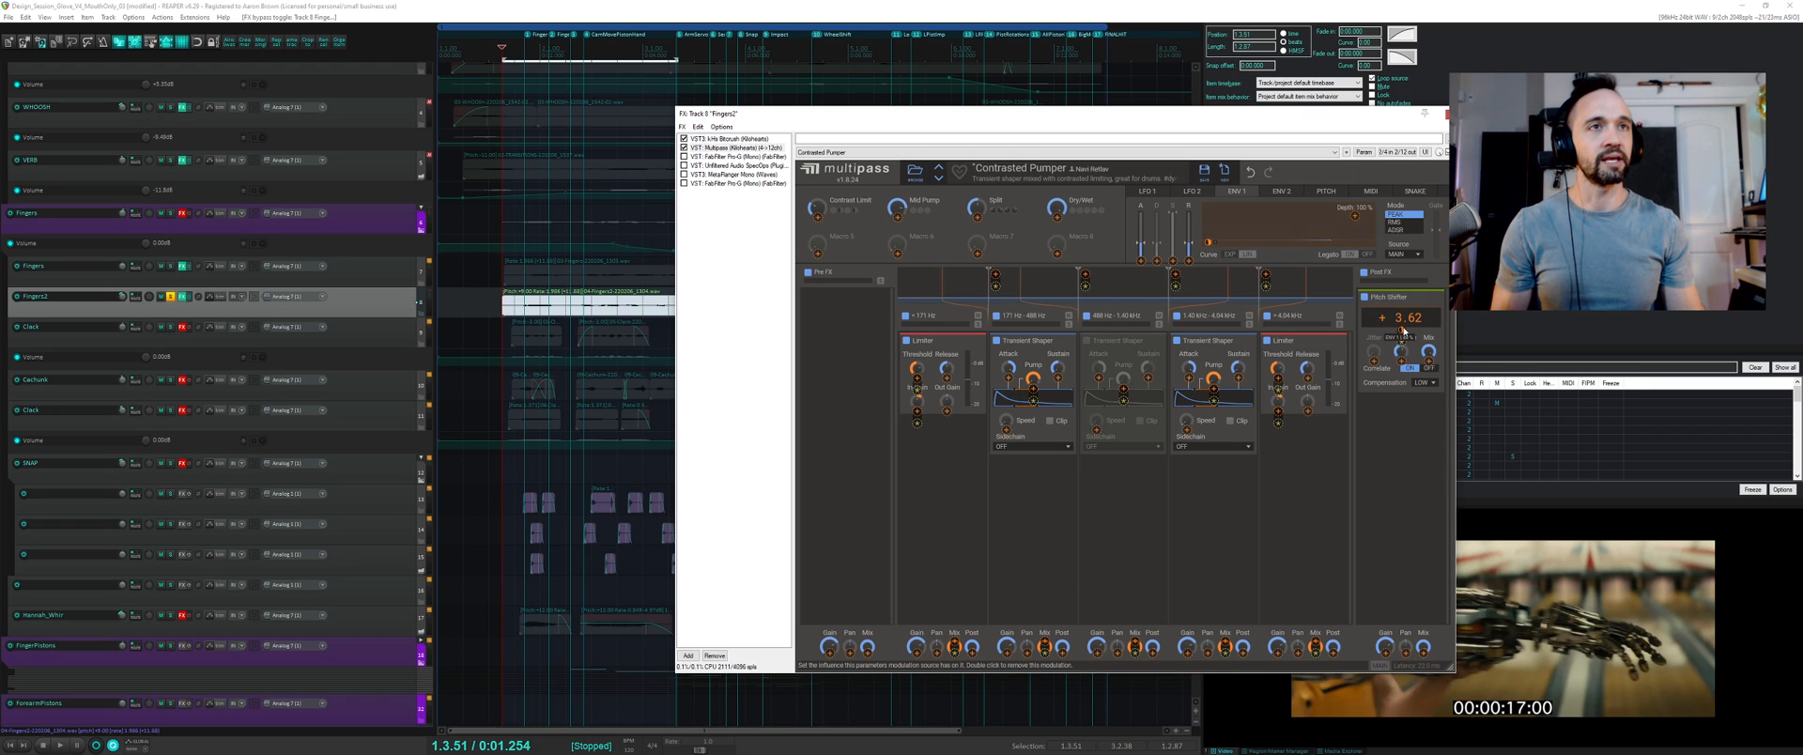
pyautogui.press('space')
# - Show LFO 2, adjust the modulation amount on the Pitch Shifter's pitch and audition Fingers2 again
pyautogui.click(1192, 191)
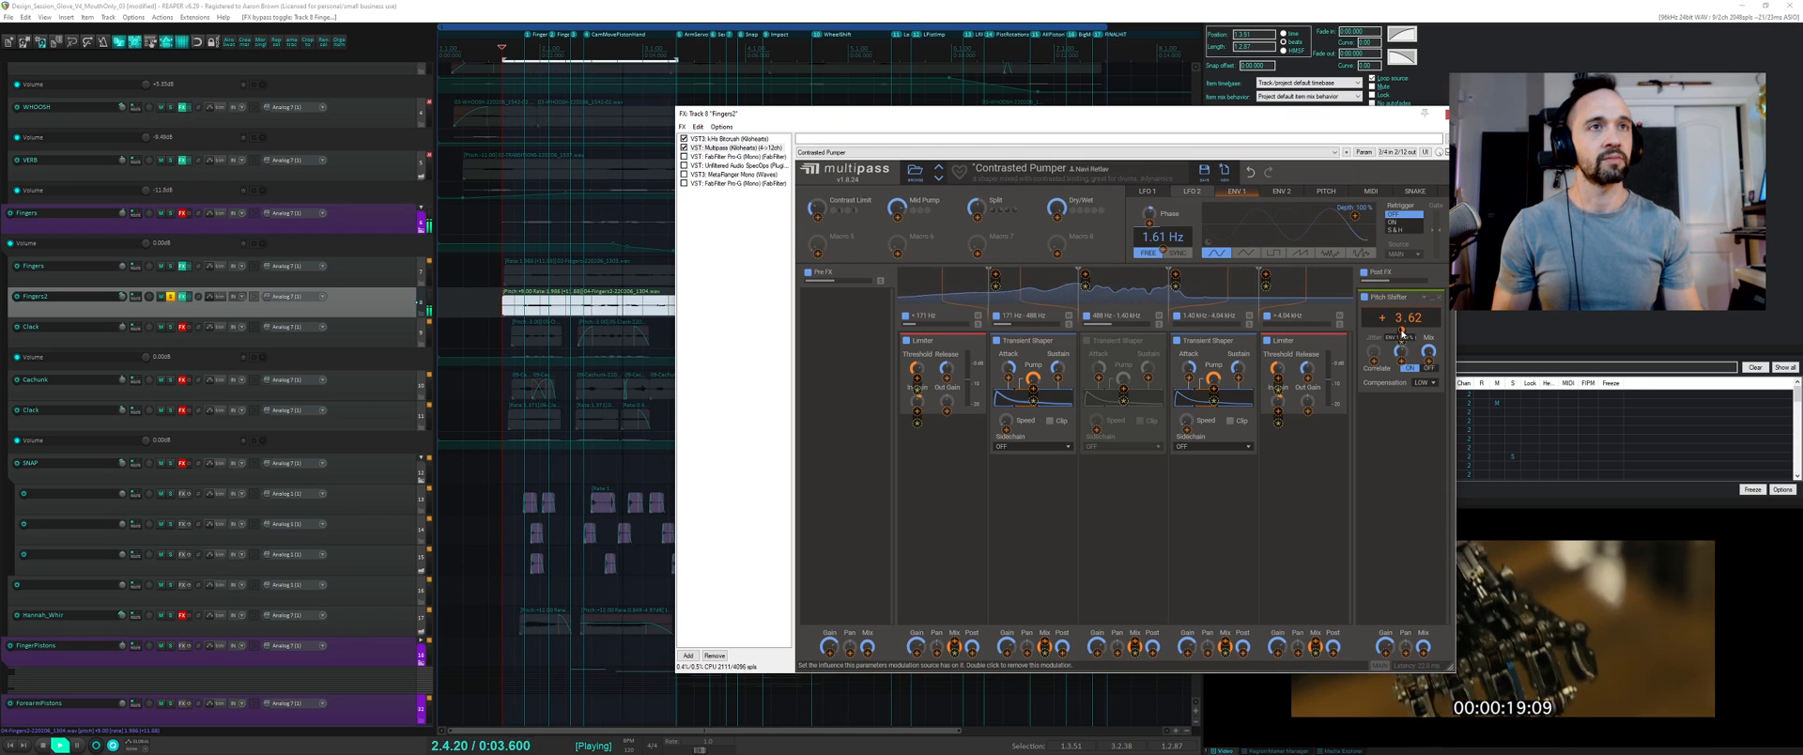
pyautogui.moveTo(1402, 332); pyautogui.dragTo(1402, 323)
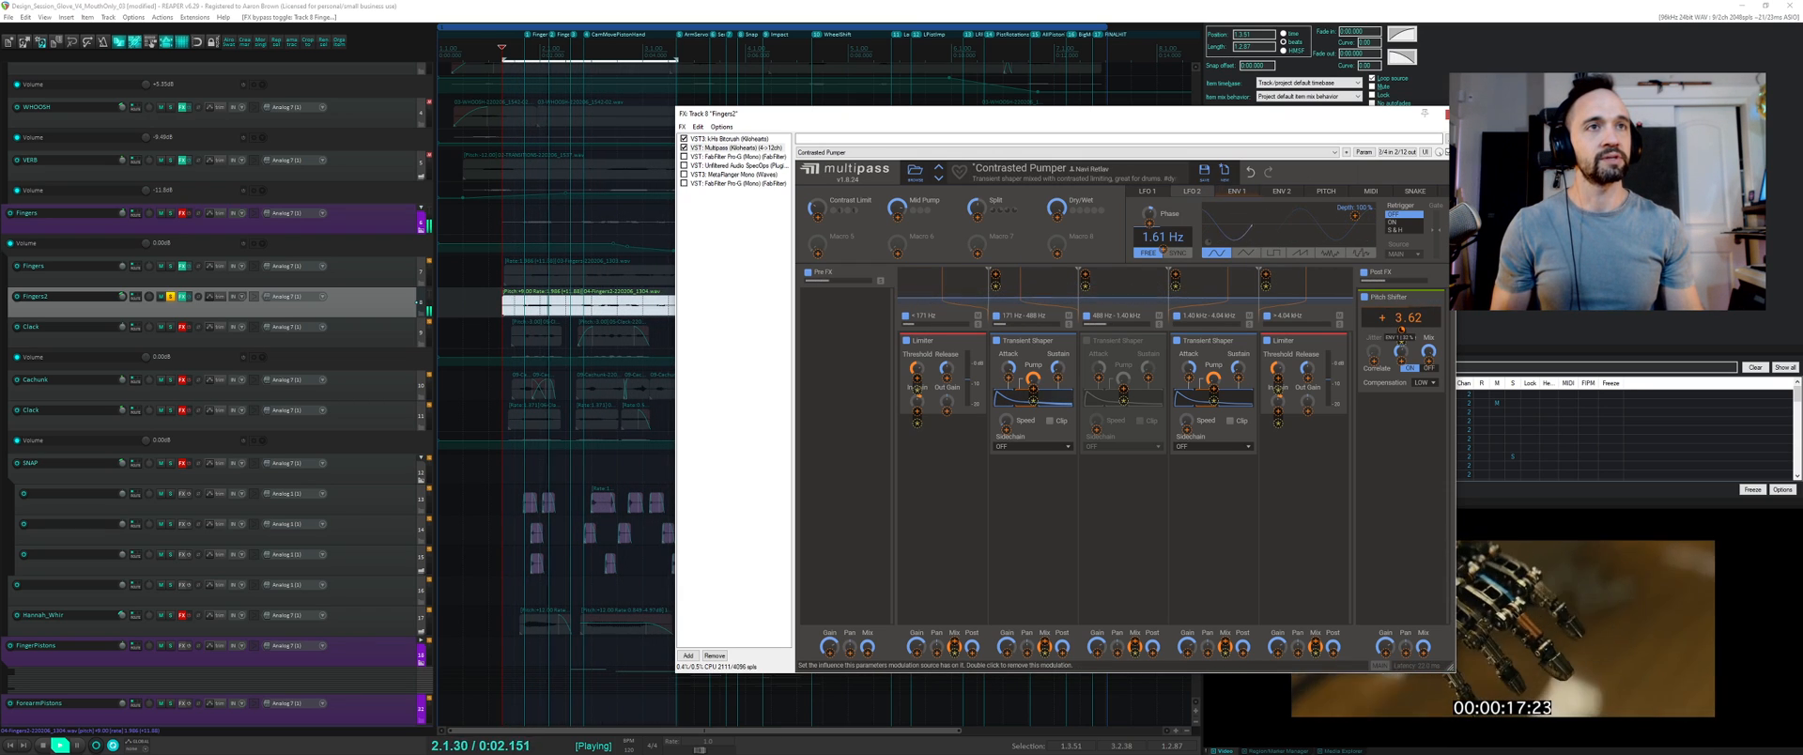
pyautogui.press('space')
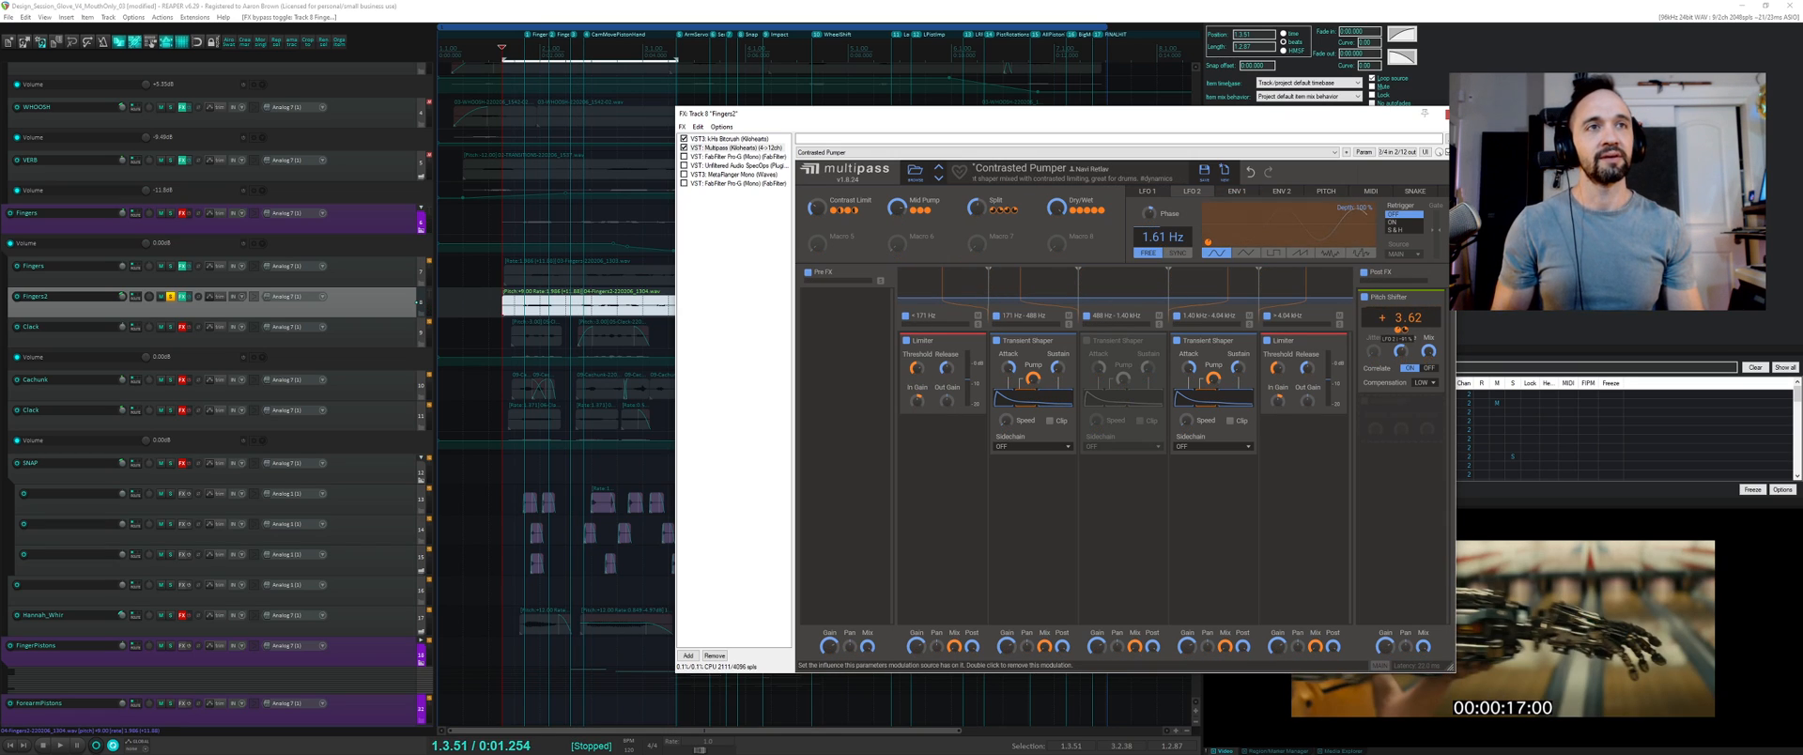
pyautogui.press('space')
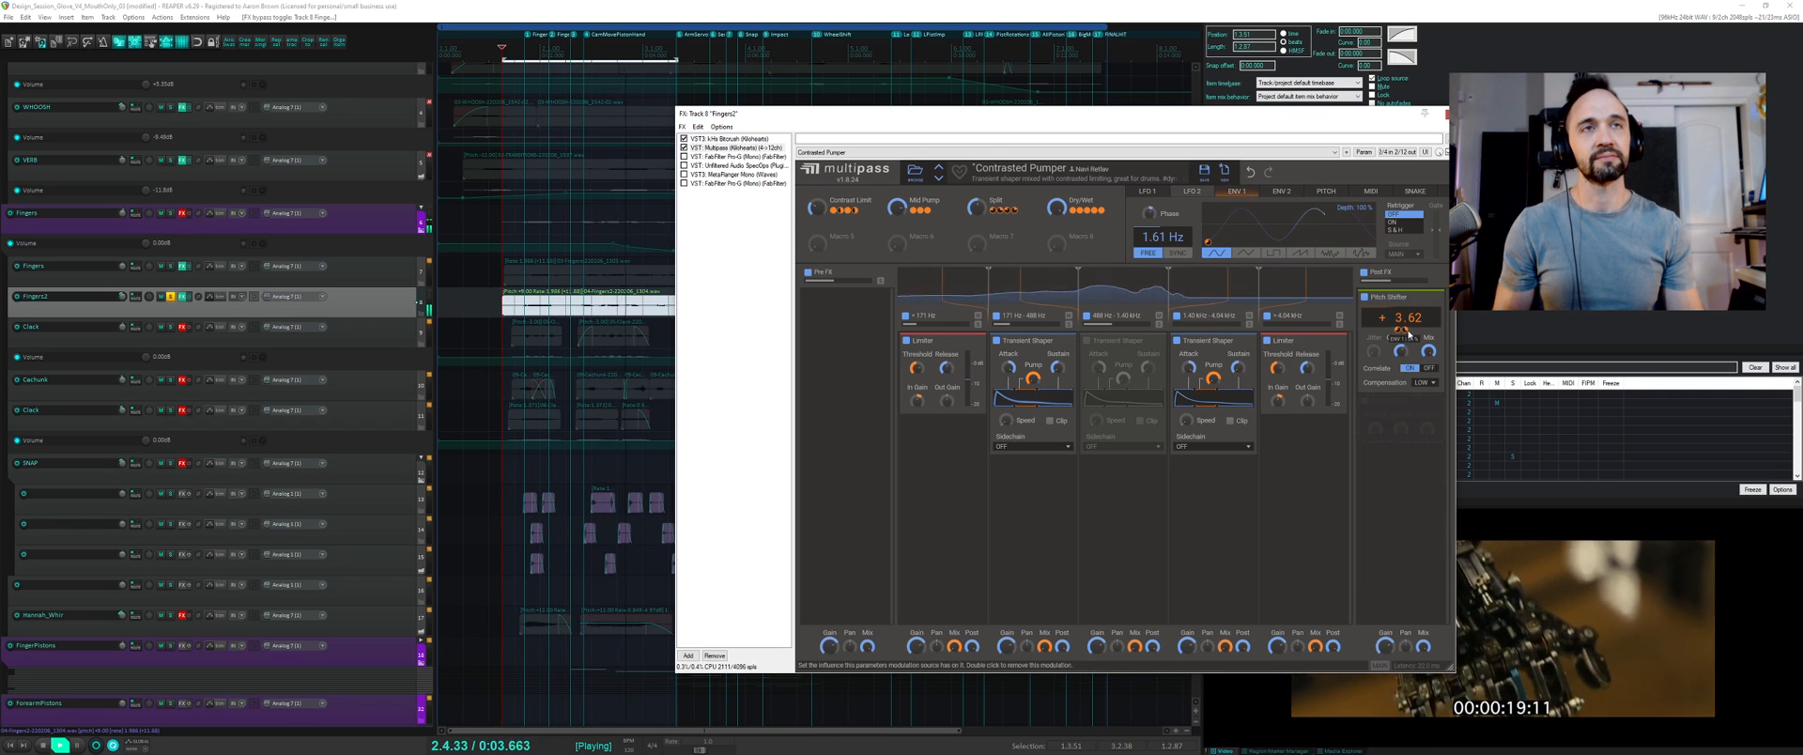
pyautogui.press('space')
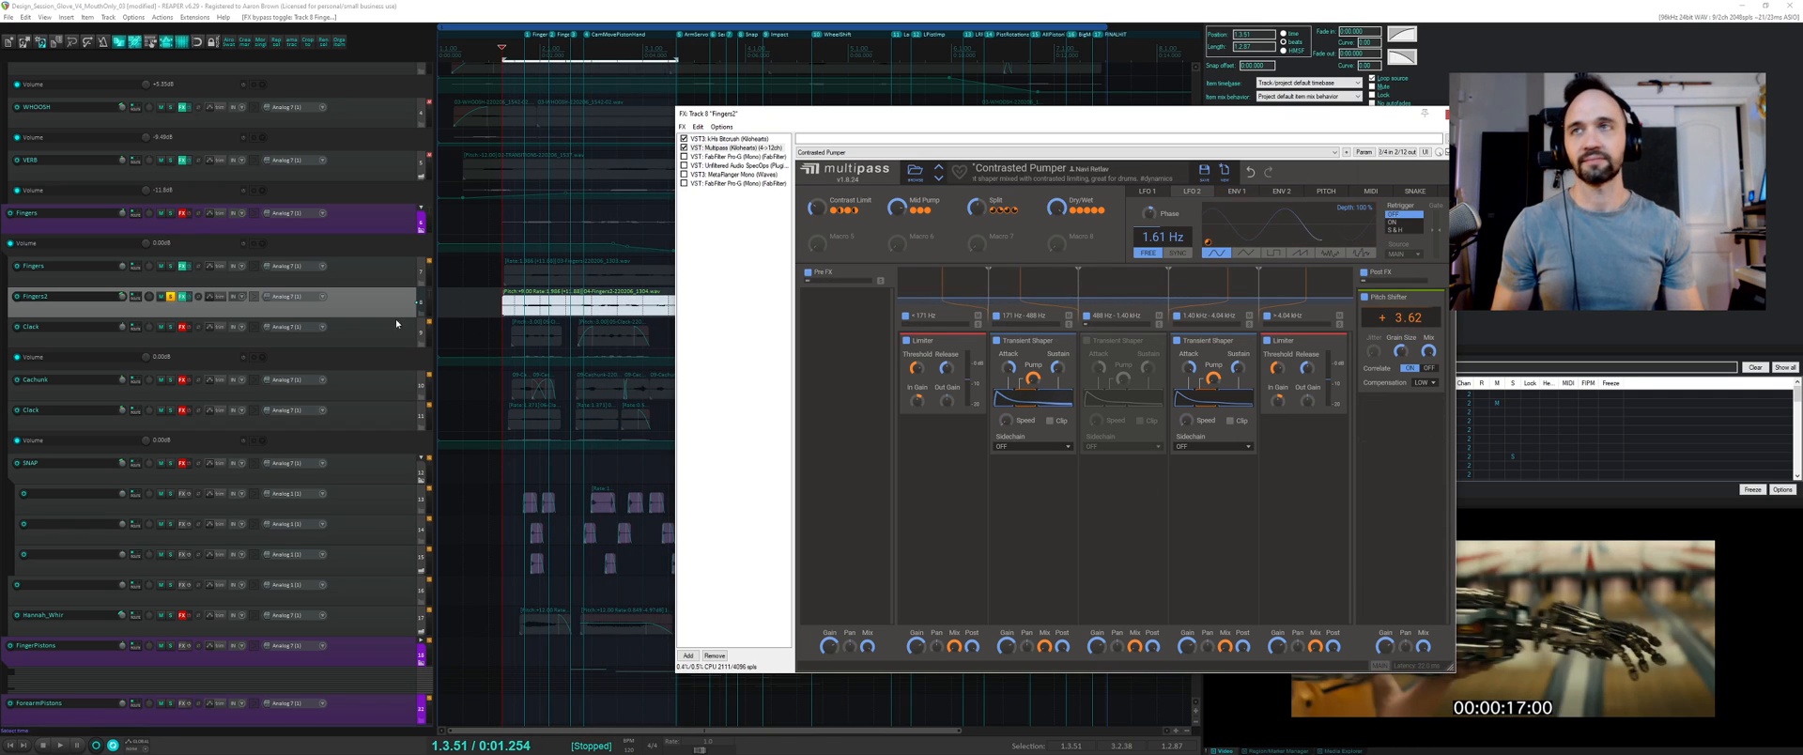
# - Enable the first Pro-G and SpecOps on Fingers2, show SpecOps' settings and audition the track
pyautogui.click(684, 157)
pyautogui.click(704, 157)
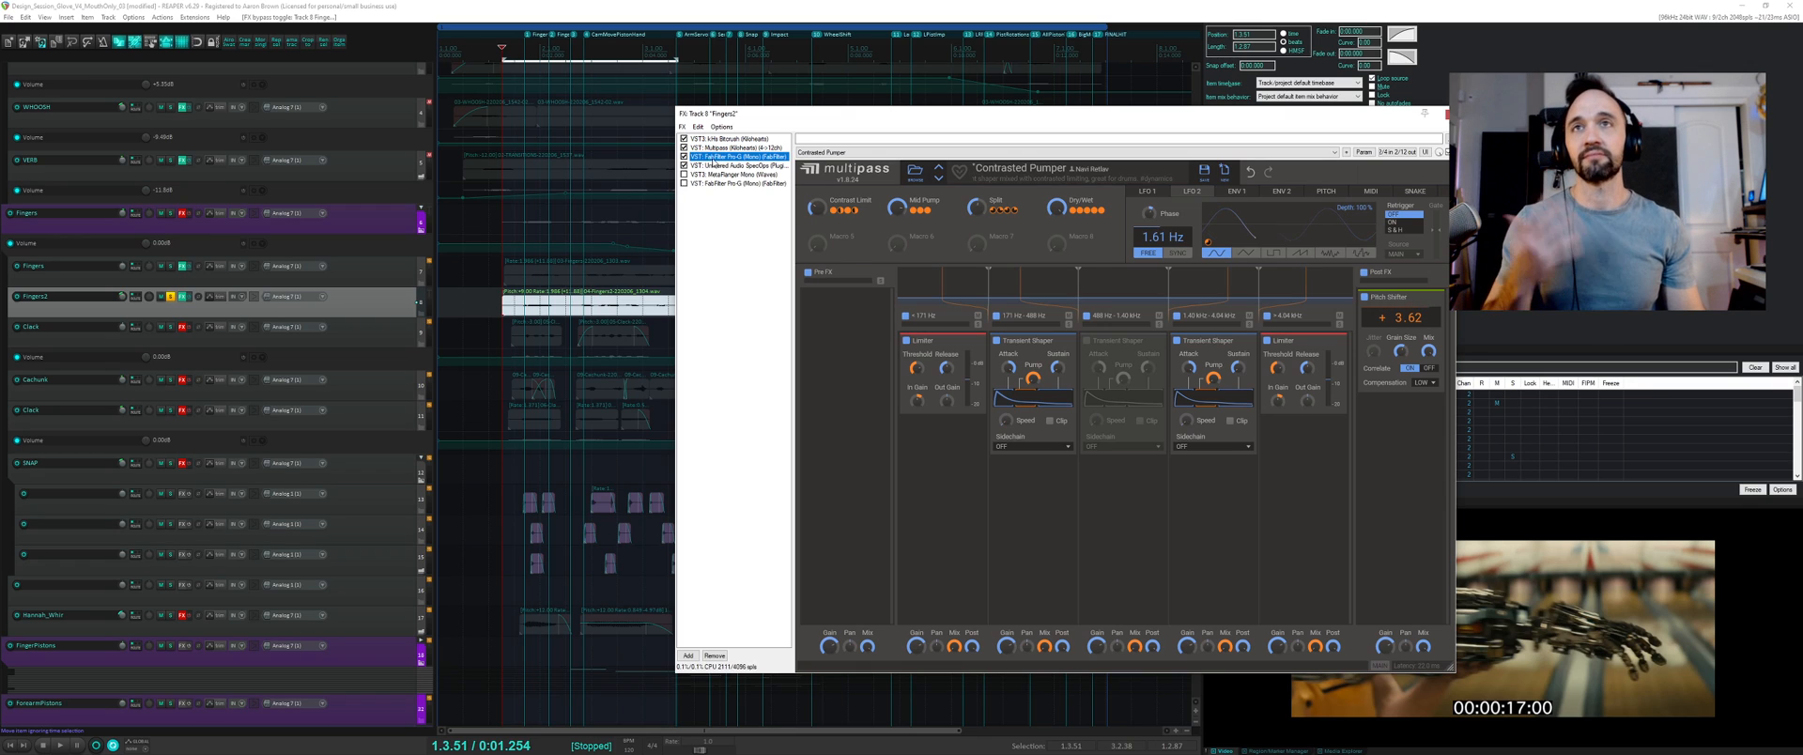
pyautogui.click(712, 165)
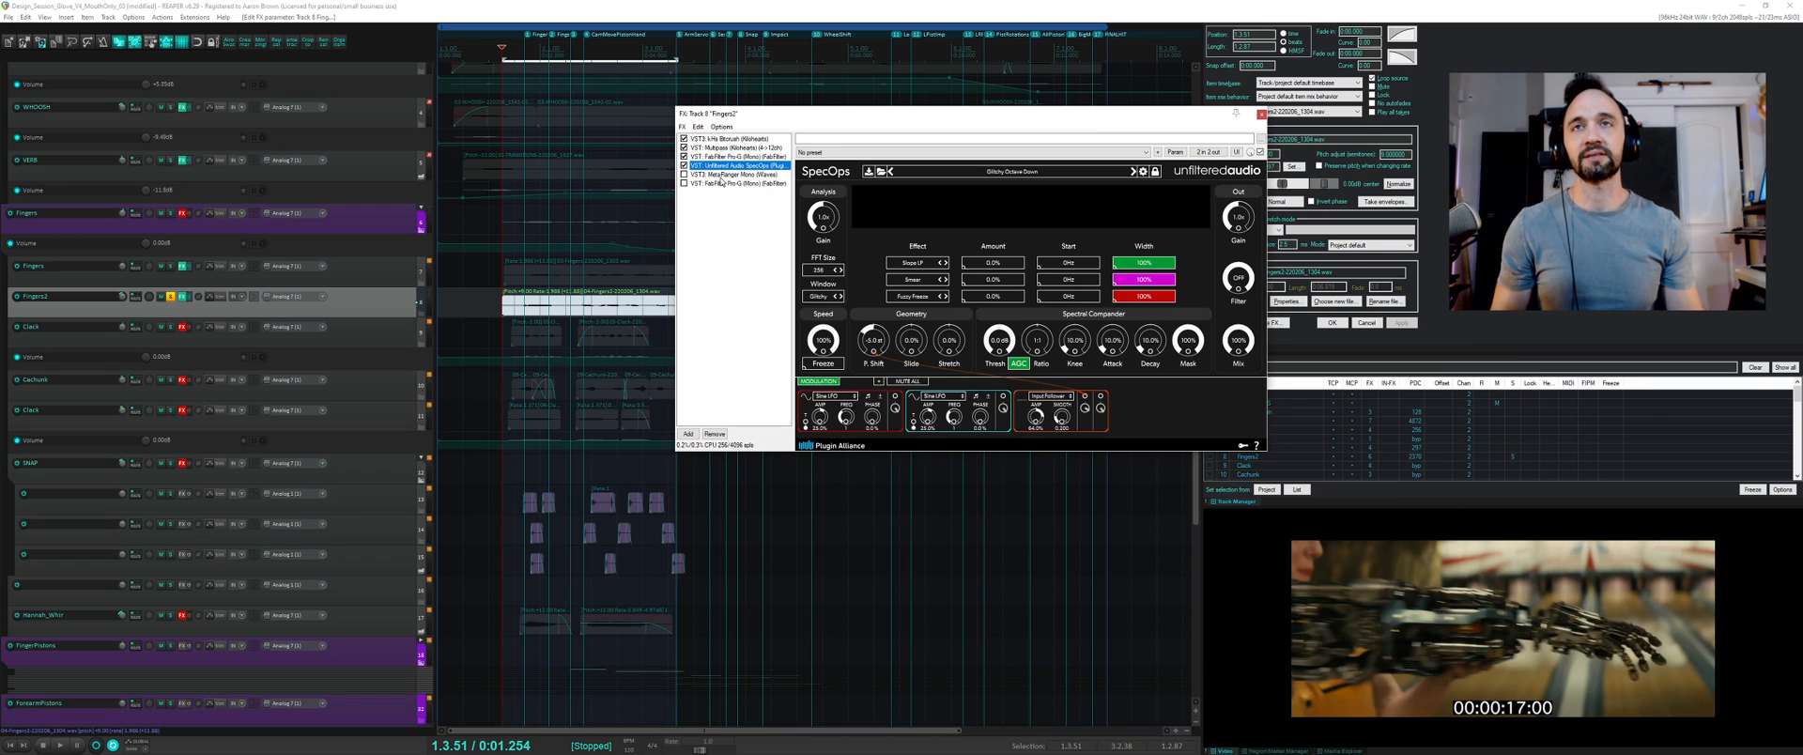
pyautogui.press('space')
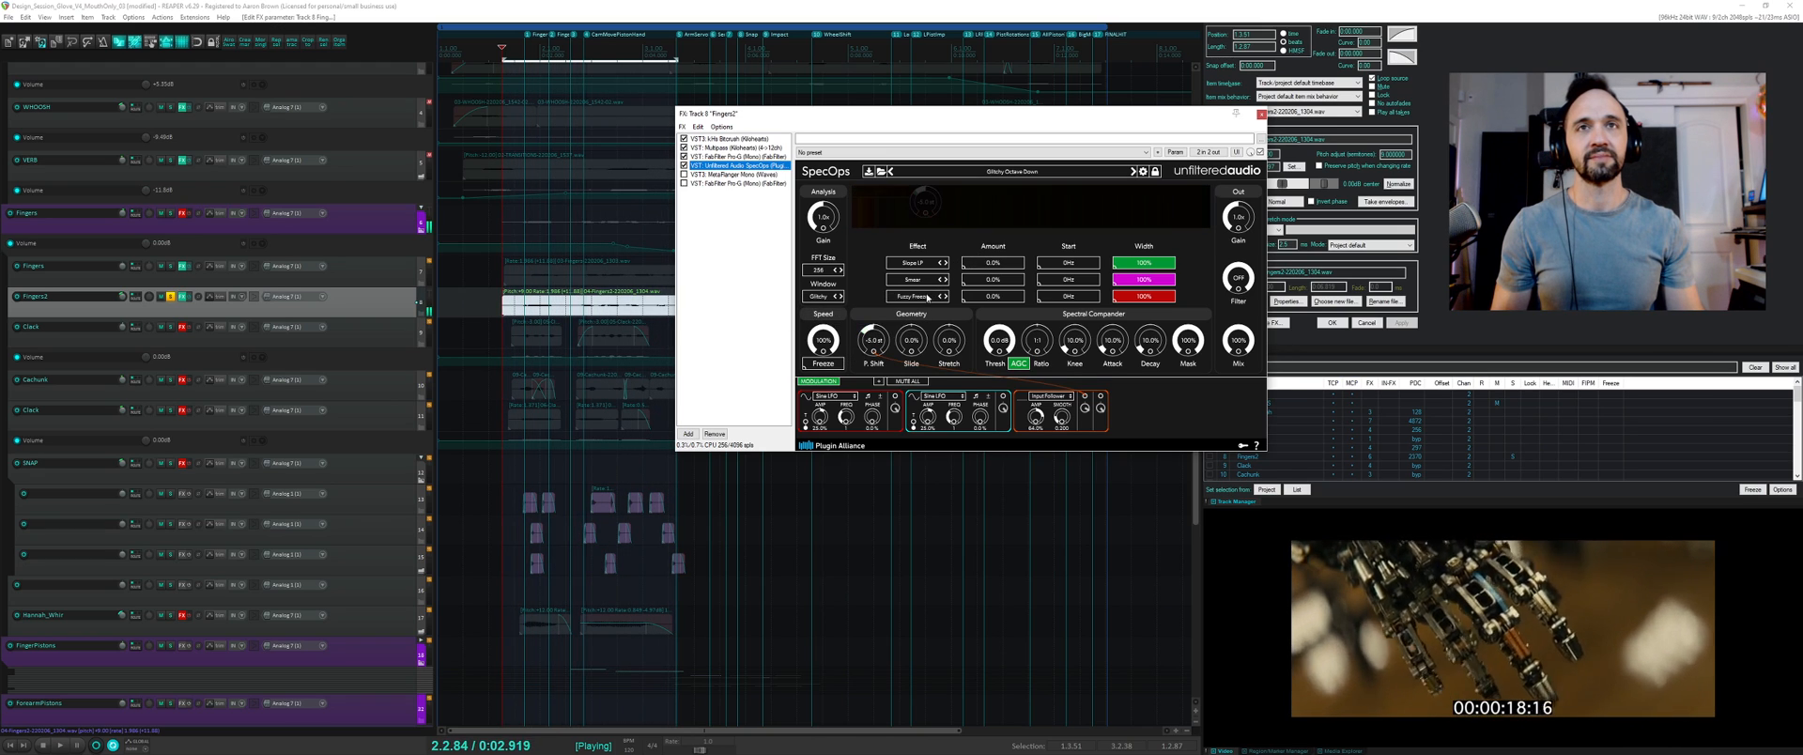
pyautogui.press('space')
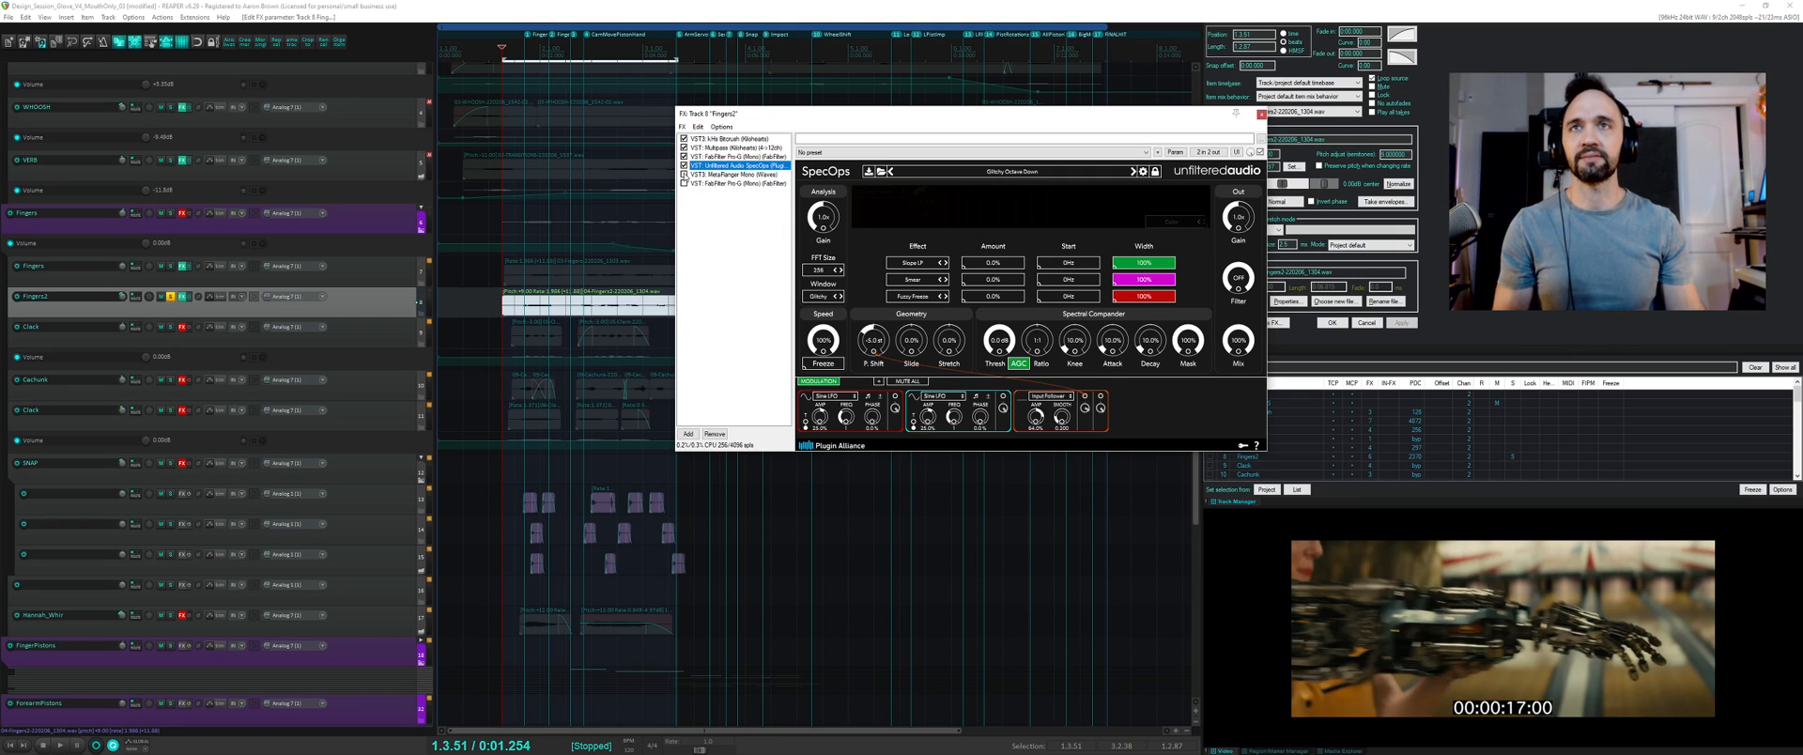
# - Enable MetaFlanger on the Fingers2 track, show its settings and play the track through it
pyautogui.click(700, 175)
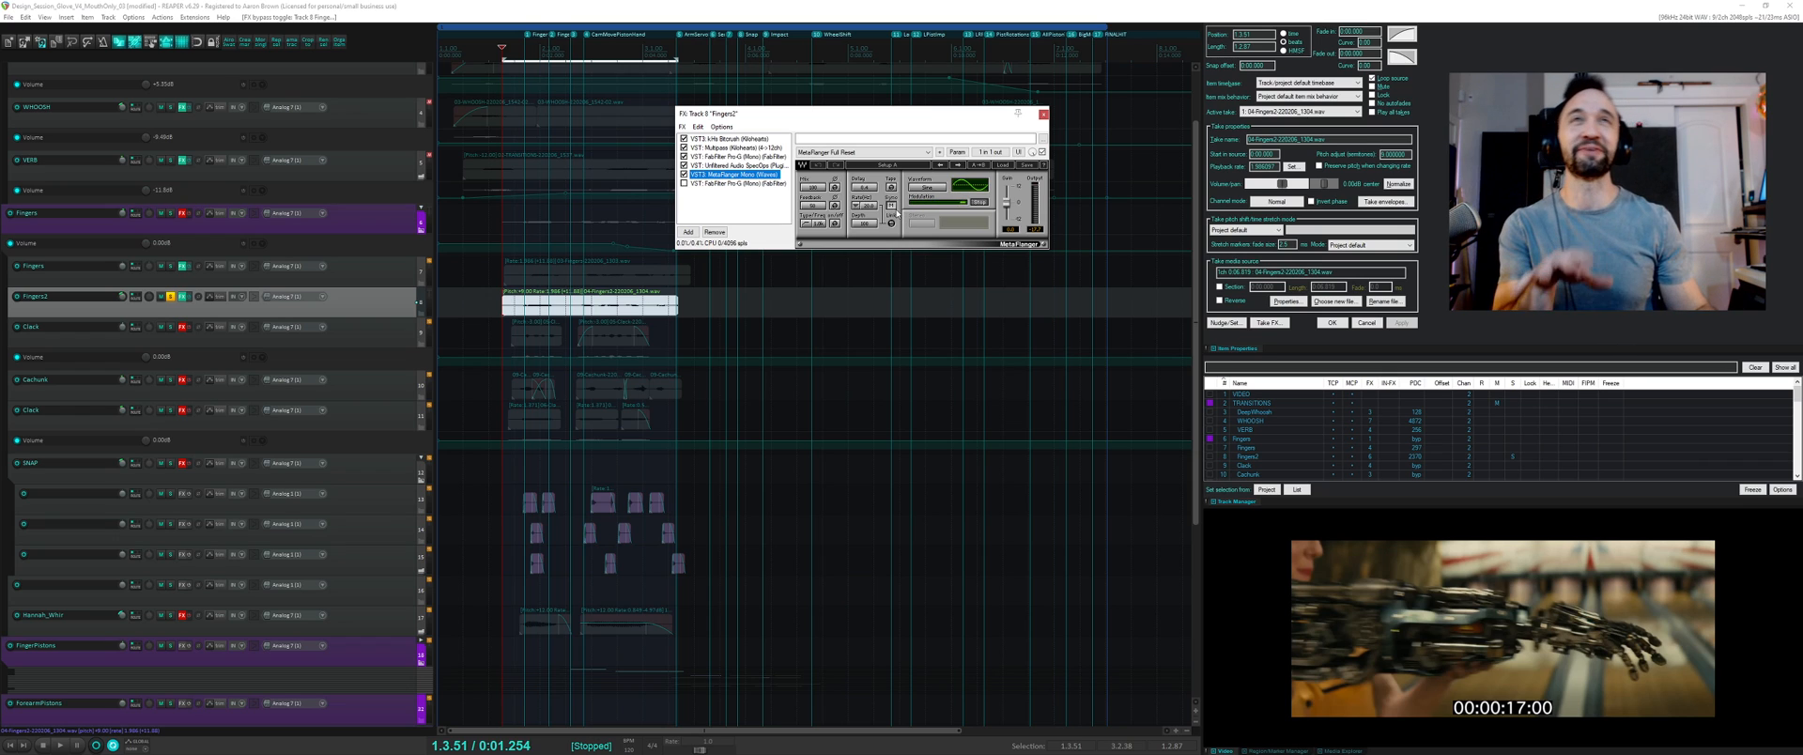
pyautogui.press('space')
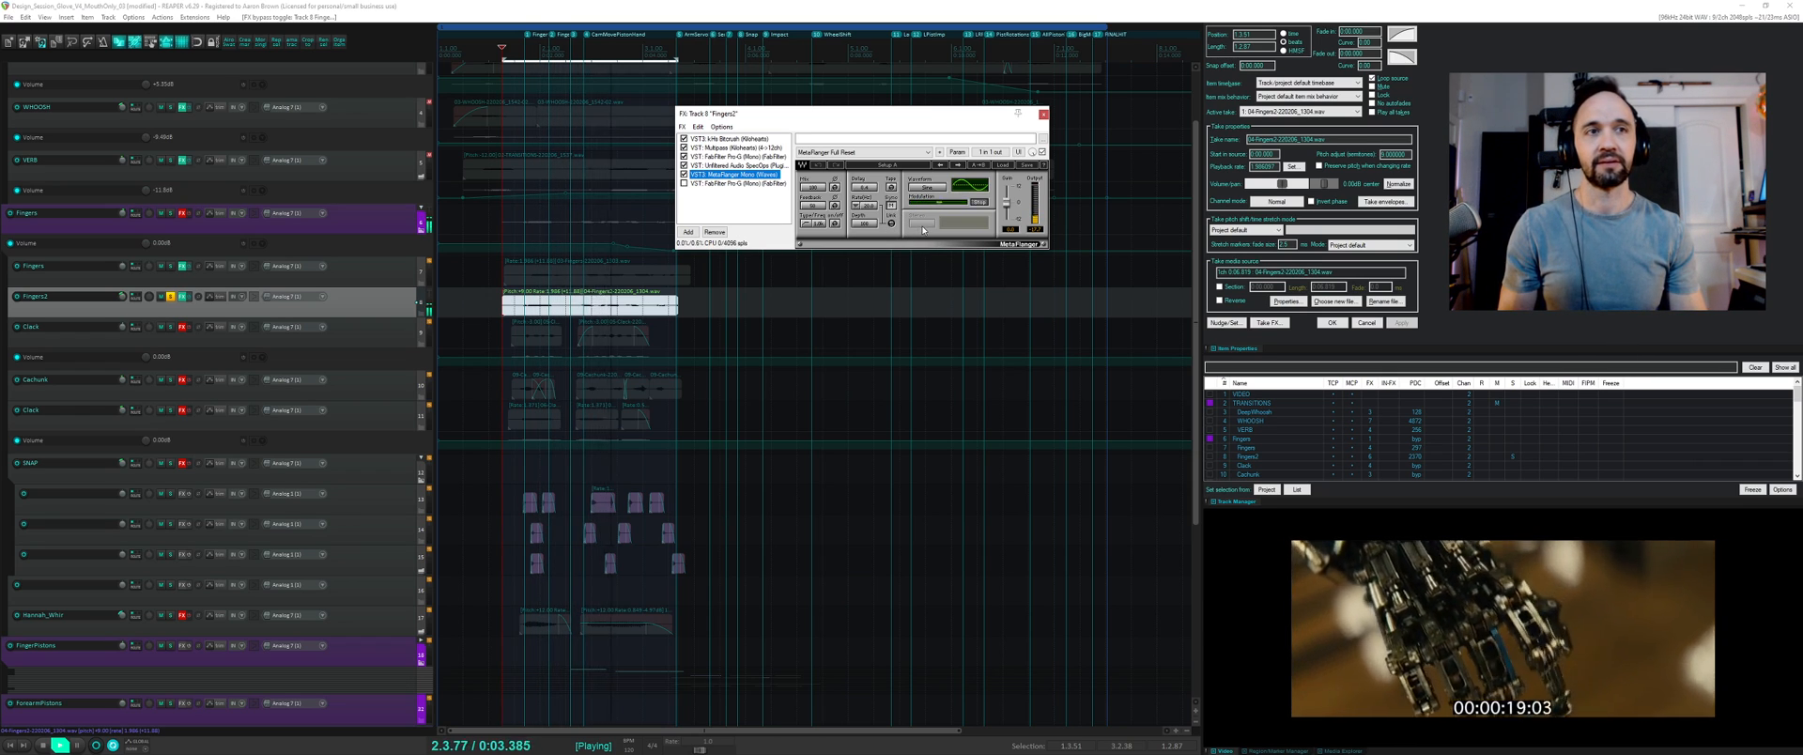
pyautogui.press('space')
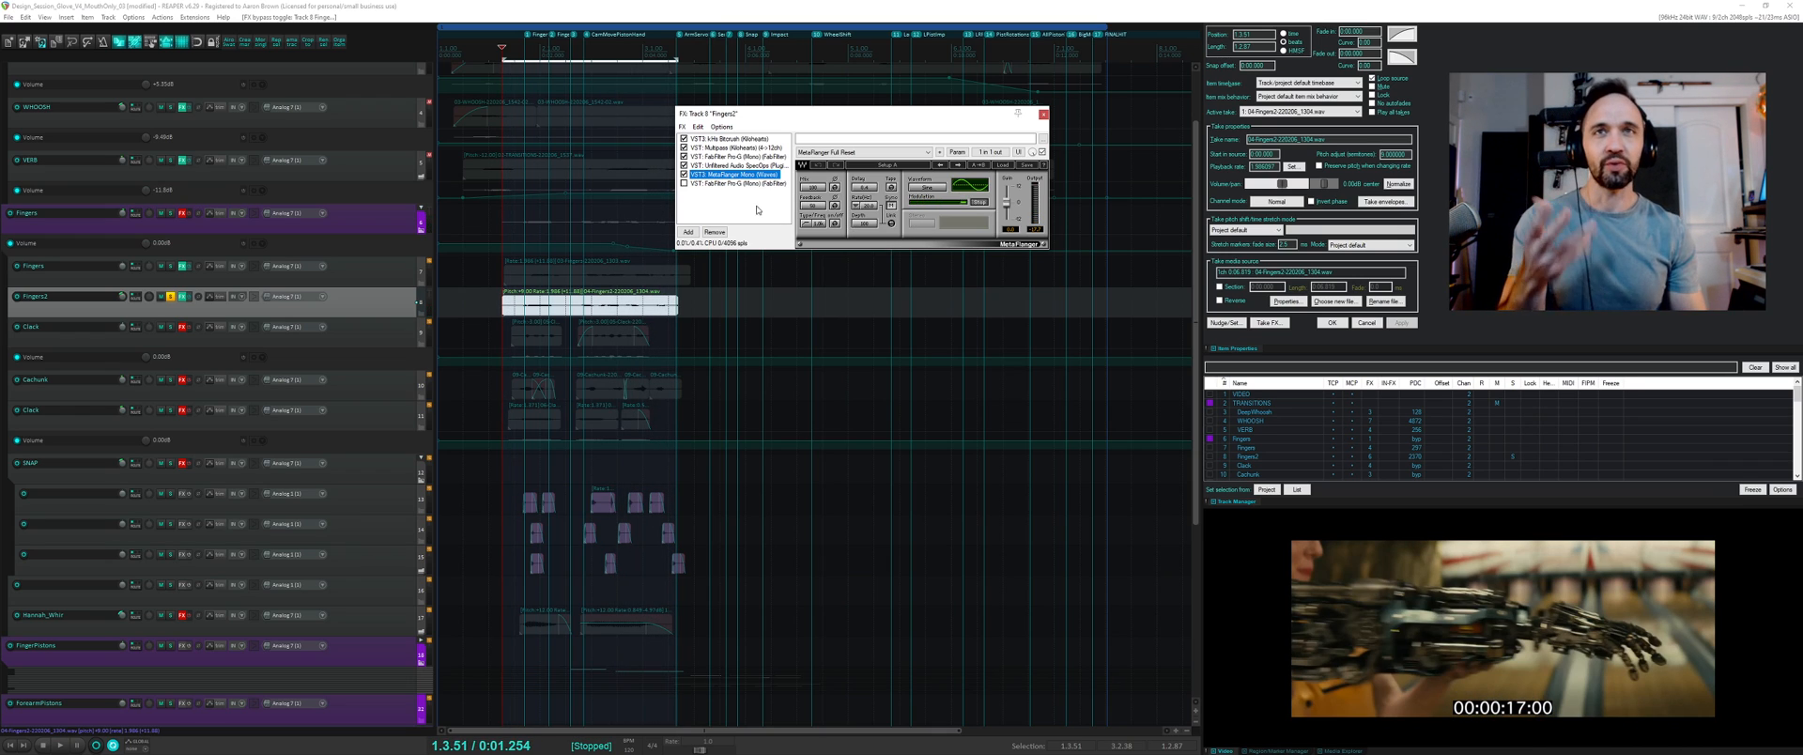
# - Enable the final Pro-G gate on Fingers2, show its threshold and audition the full chain
pyautogui.click(714, 183)
pyautogui.moveTo(843, 215)
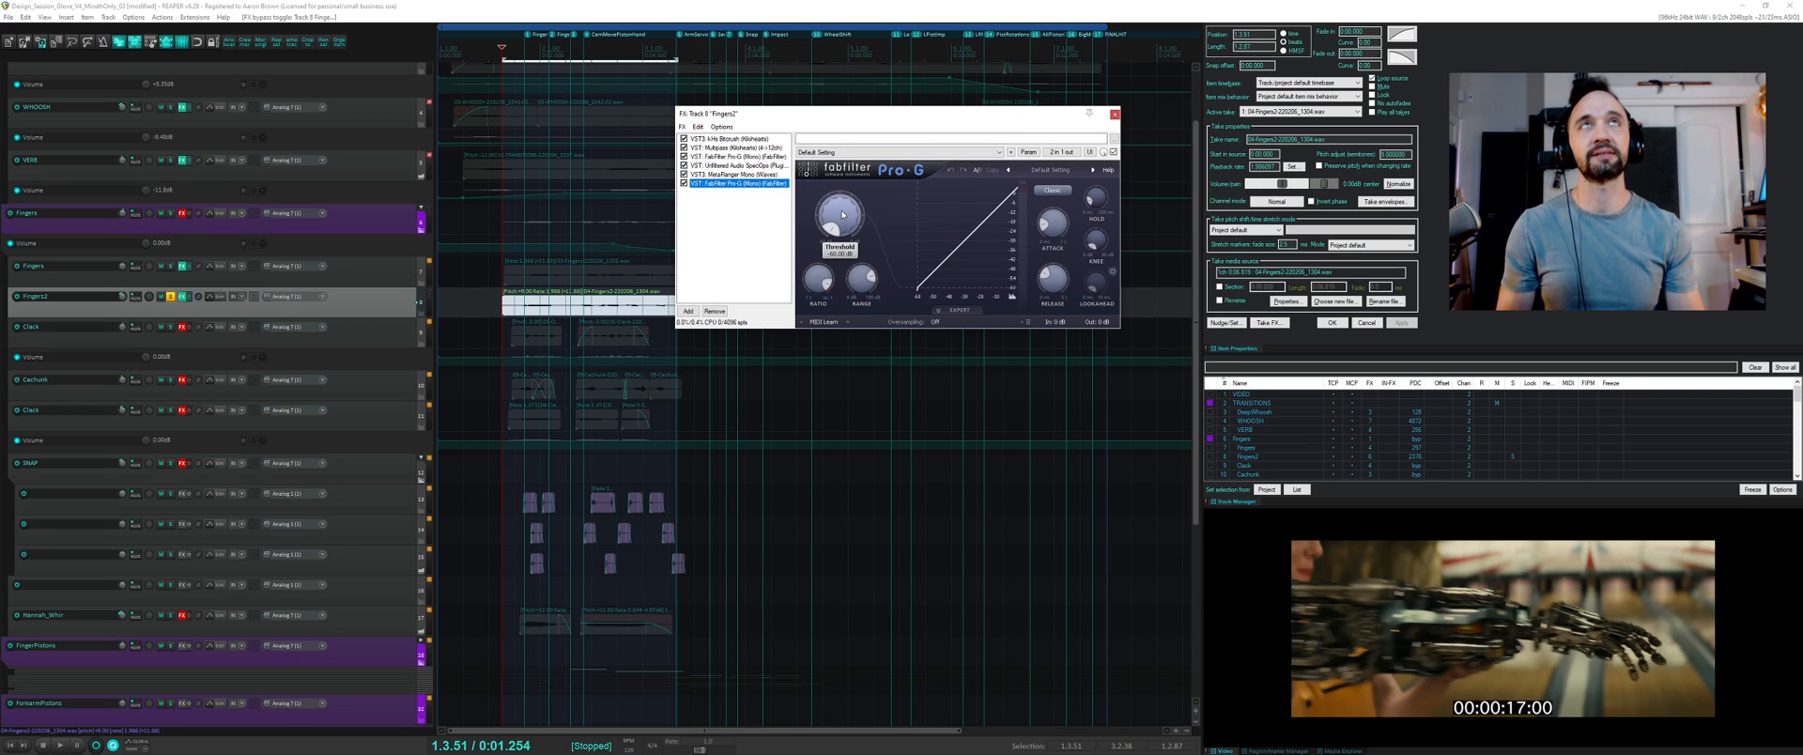
pyautogui.press('space')
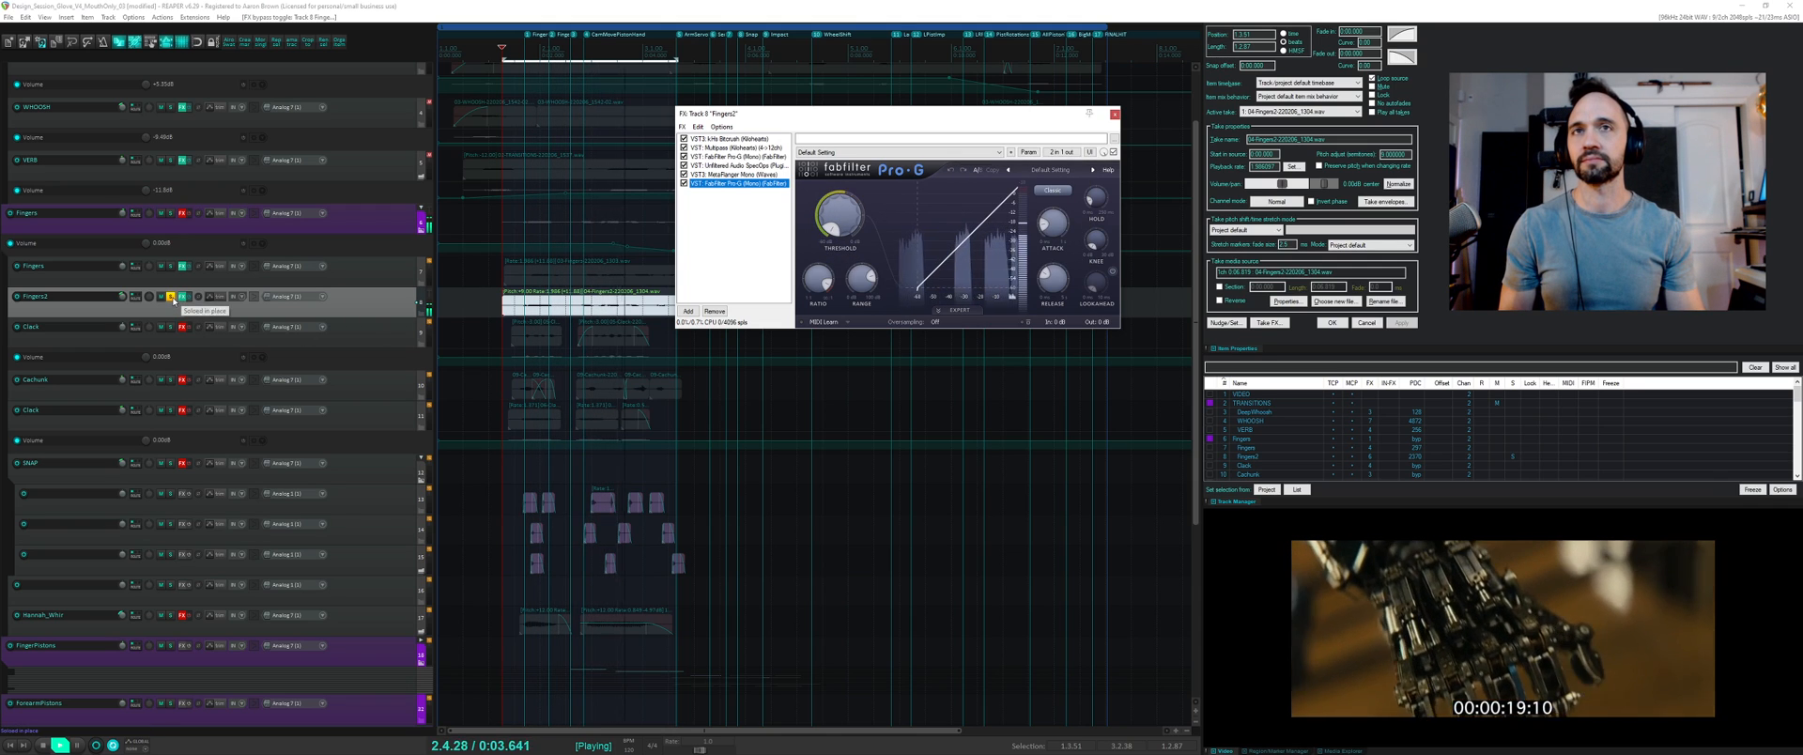
pyautogui.press('space')
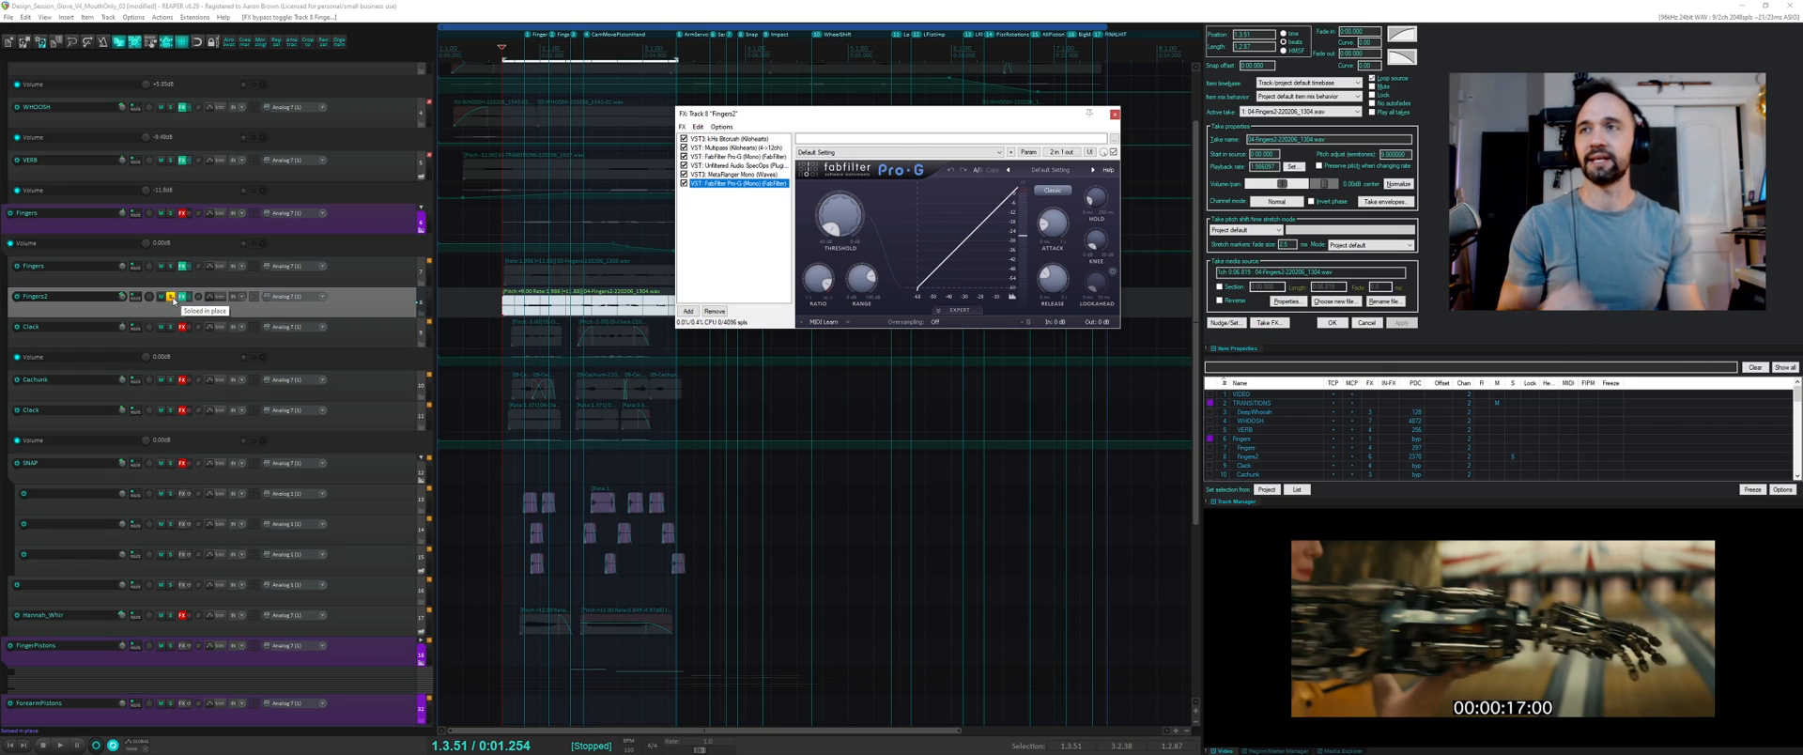
# - Unsolo Fingers2, solo the Clack track and show the Sandman Pro settings in its effect chain
pyautogui.click(171, 296)
pyautogui.click(171, 327)
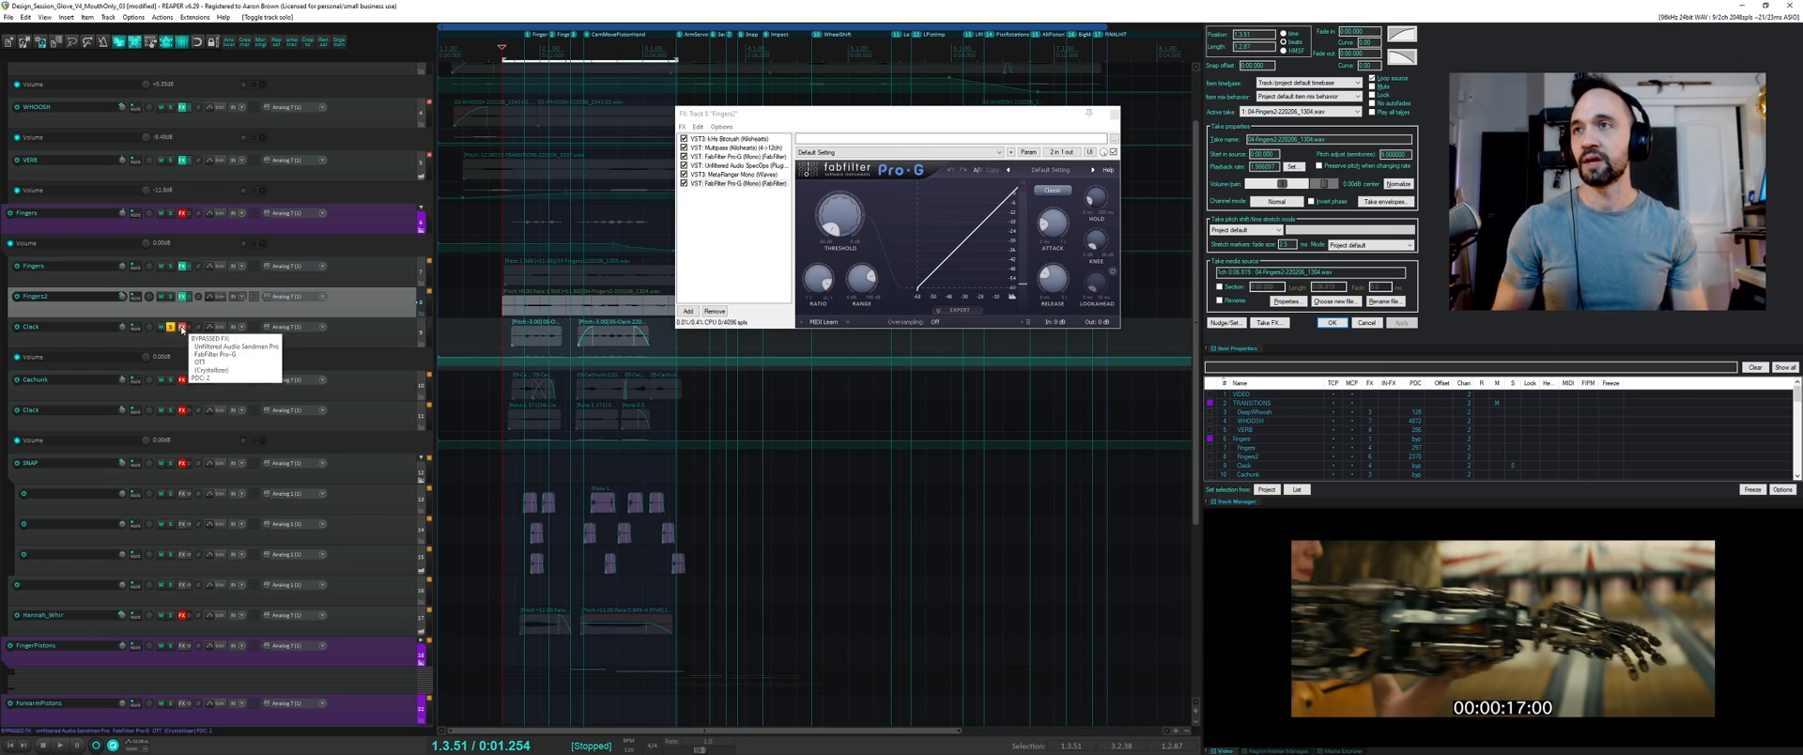
pyautogui.click(182, 329)
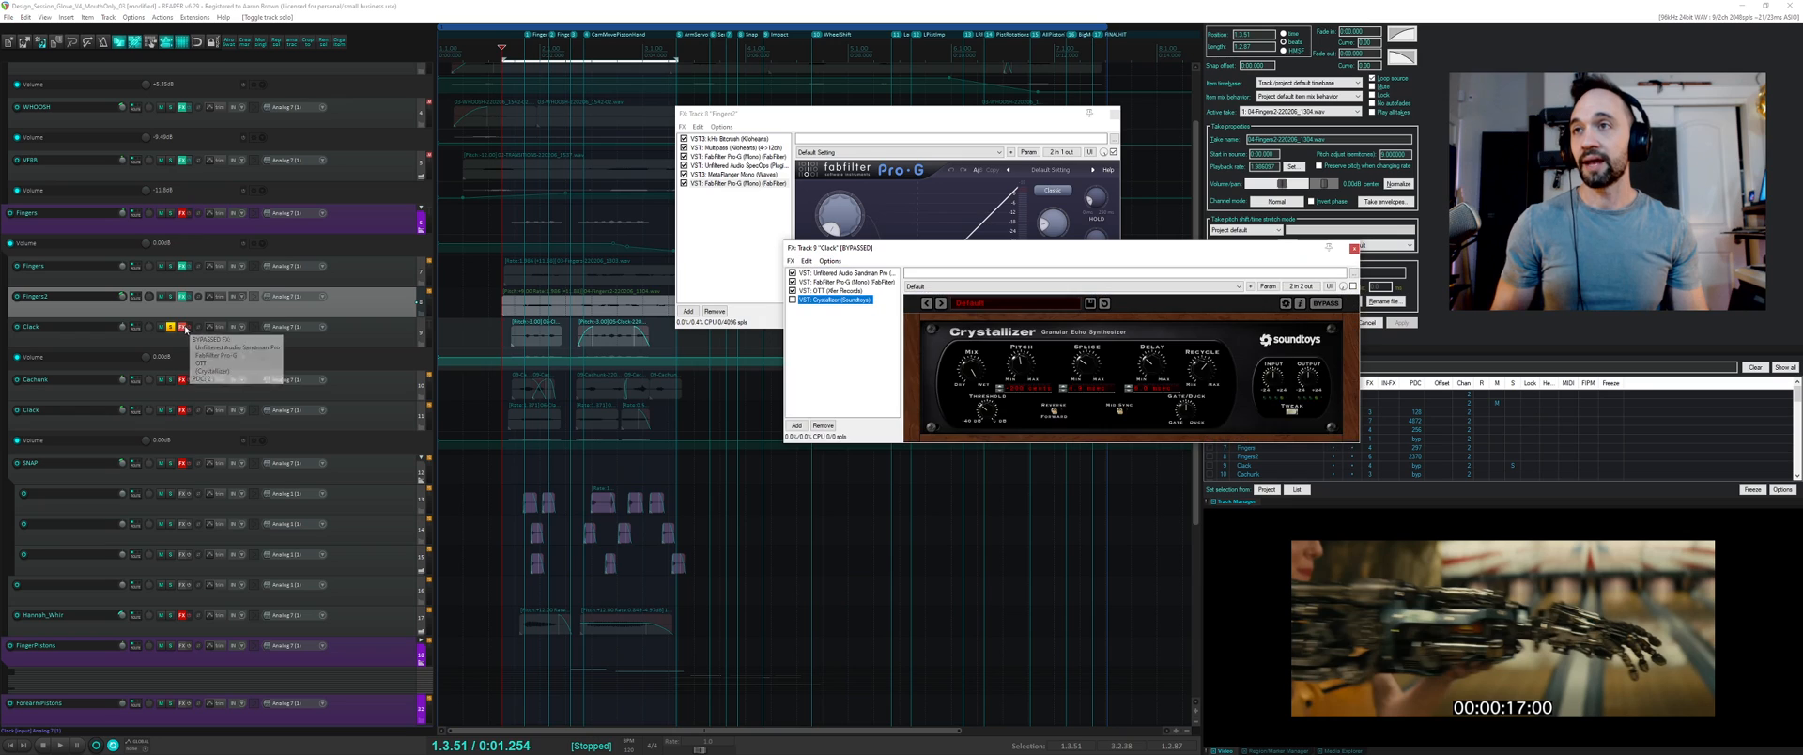
pyautogui.click(849, 273)
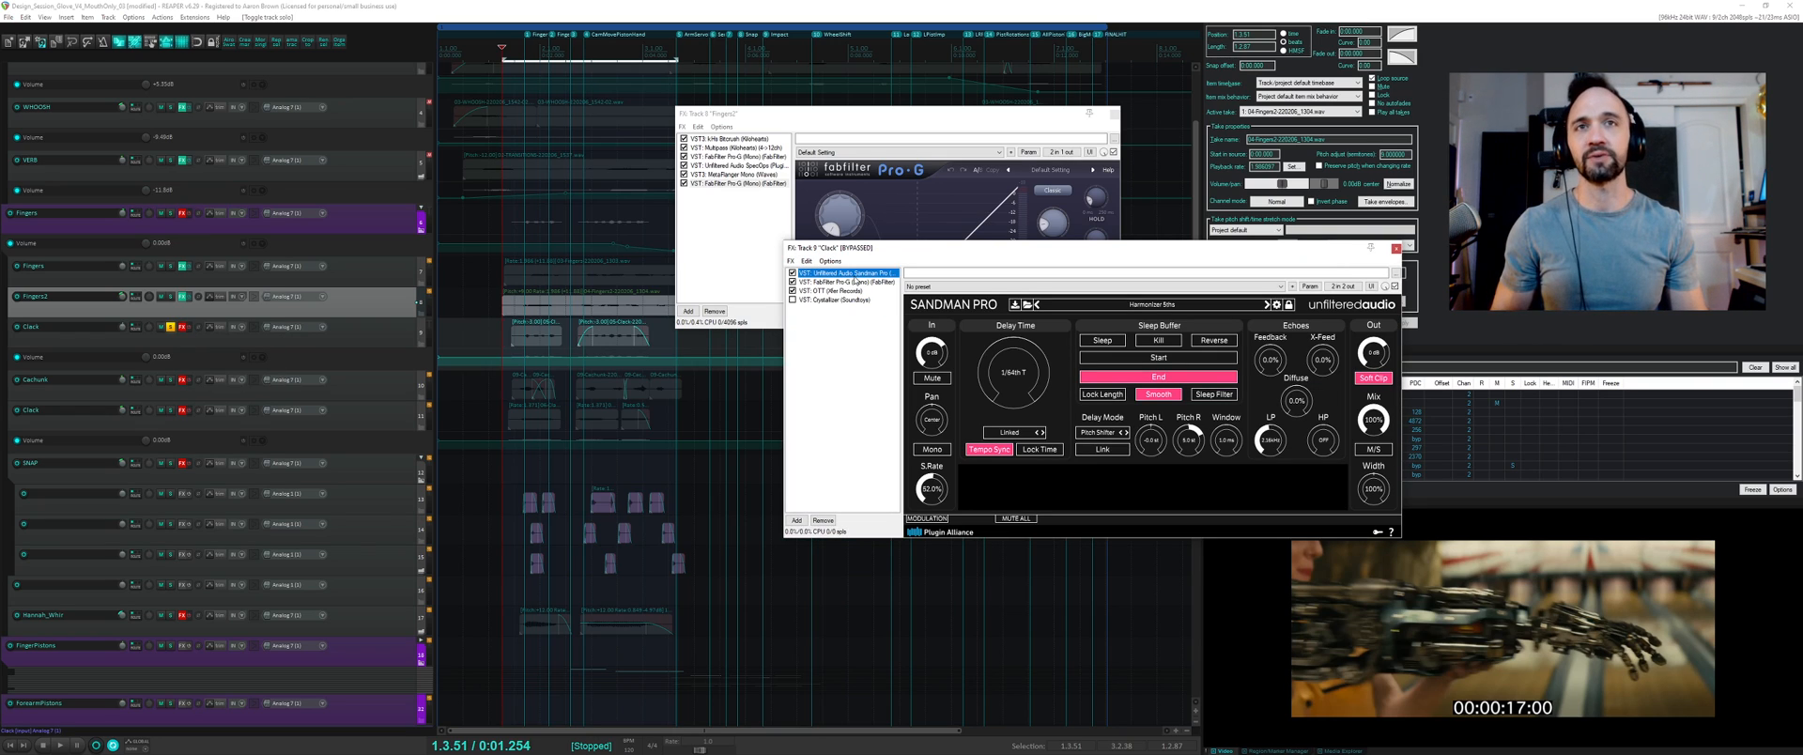
# - Select both Clack items, turn off the plug-ins after Sandman Pro and audition the track with its effects bypassed
pyautogui.click(555, 342)
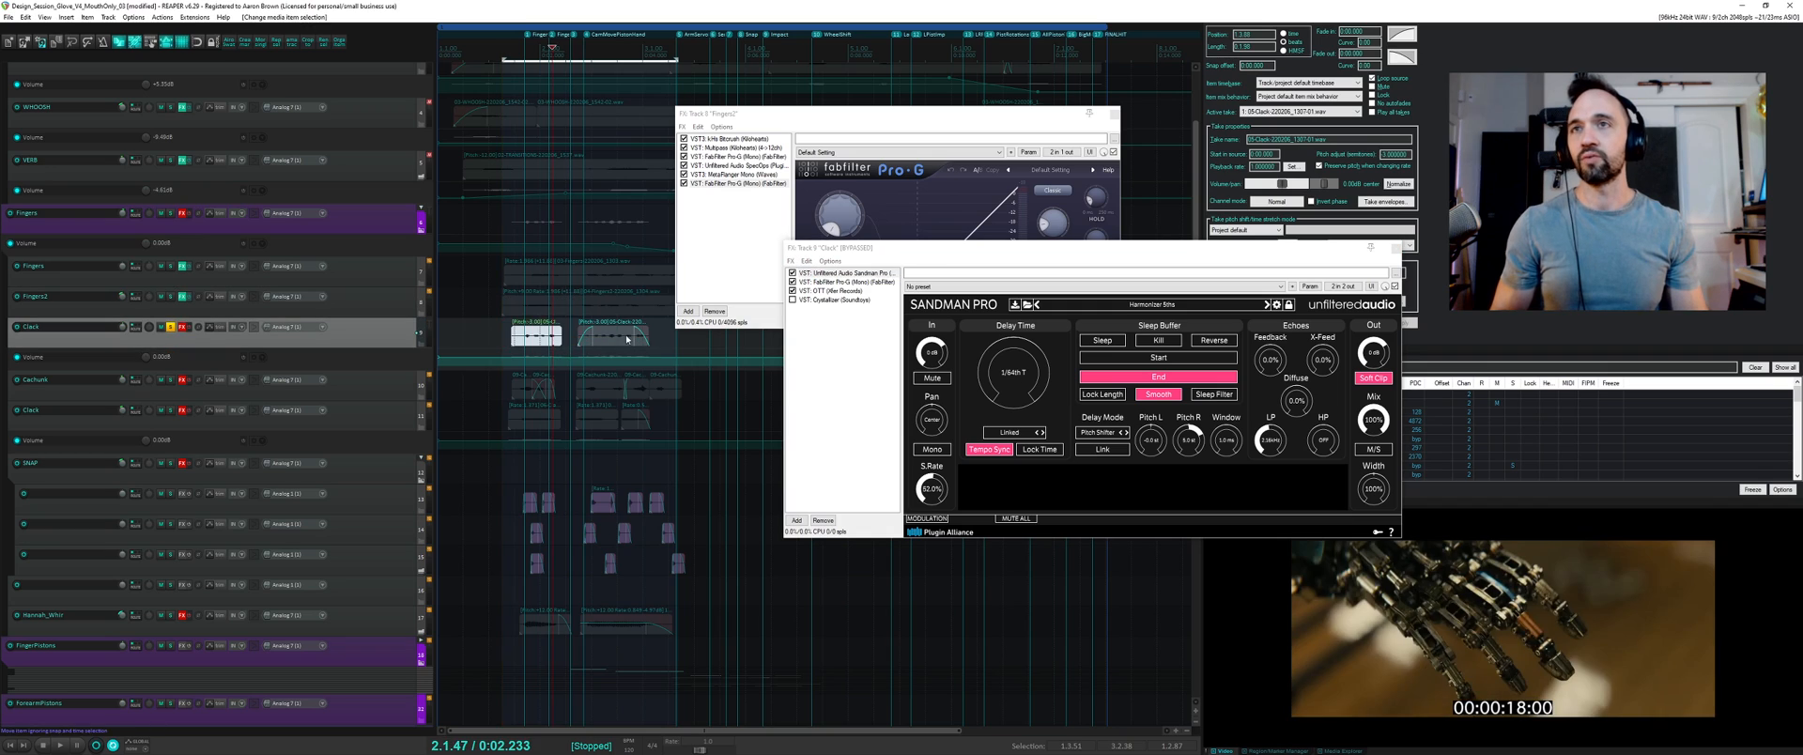
pyautogui.keyDown('ctrl'); pyautogui.click(627, 338); pyautogui.keyUp('ctrl')
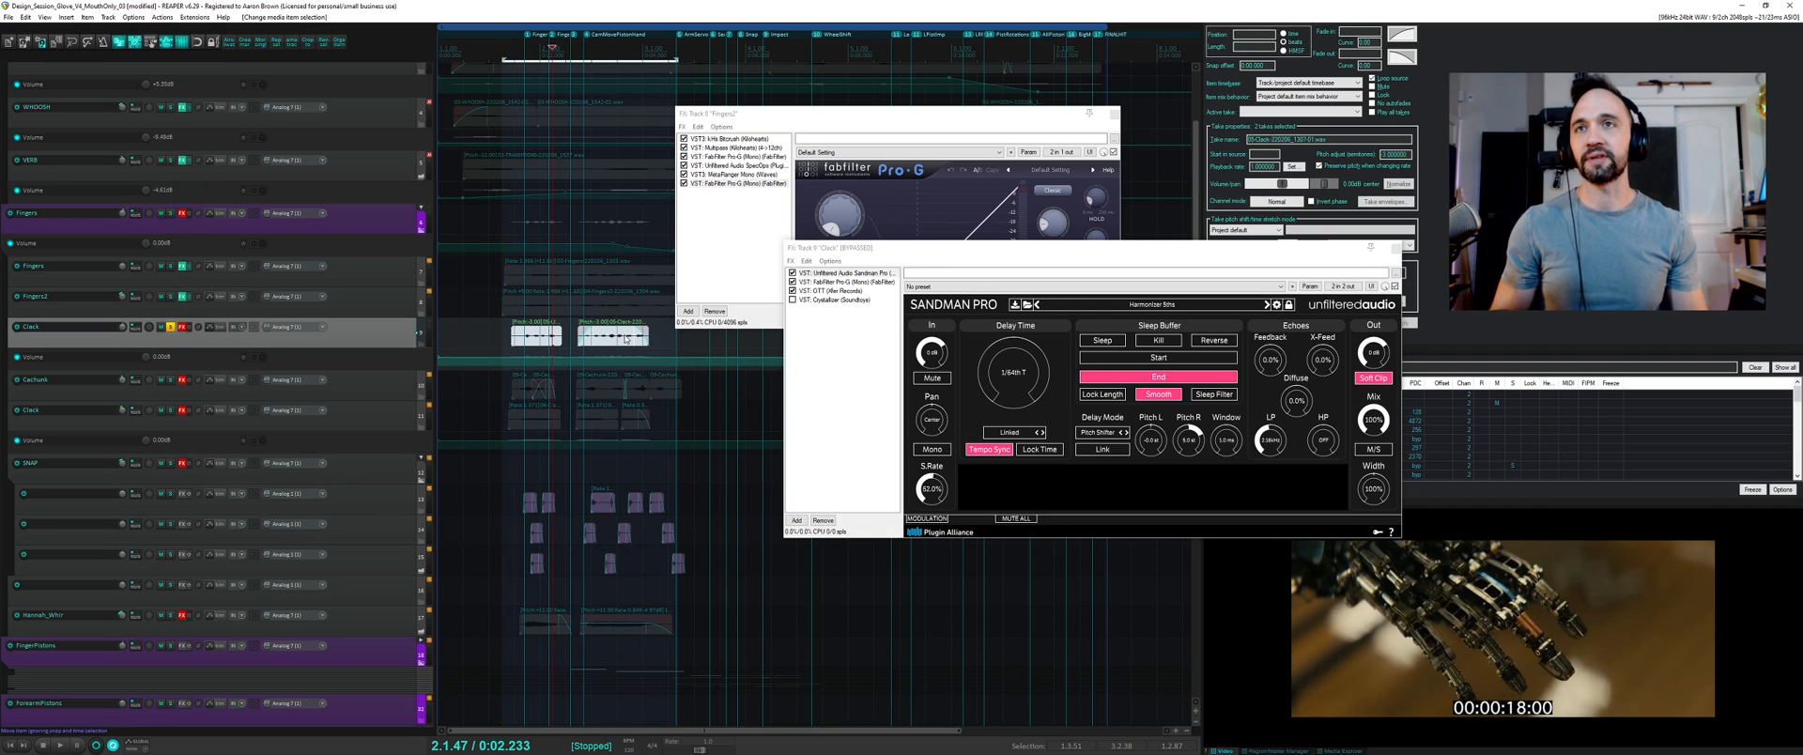
pyautogui.click(793, 290)
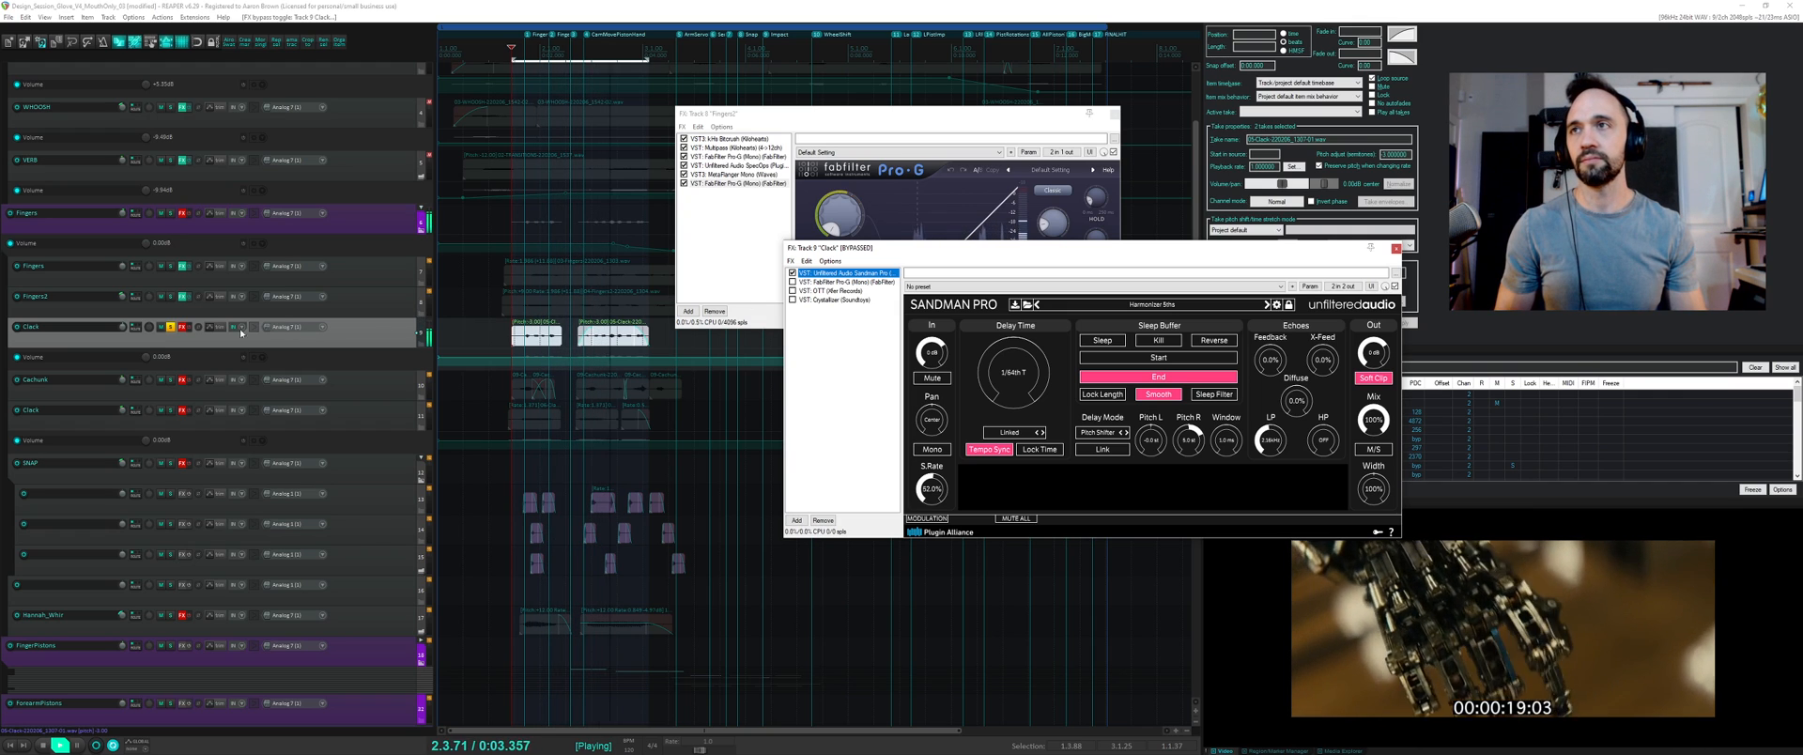
pyautogui.press('space')
# - Enable the Clack track's effect chain and audition it with only Sandman Pro active
pyautogui.keyDown('ctrl'); pyautogui.click(189, 331); pyautogui.keyUp('ctrl')
pyautogui.press('space')
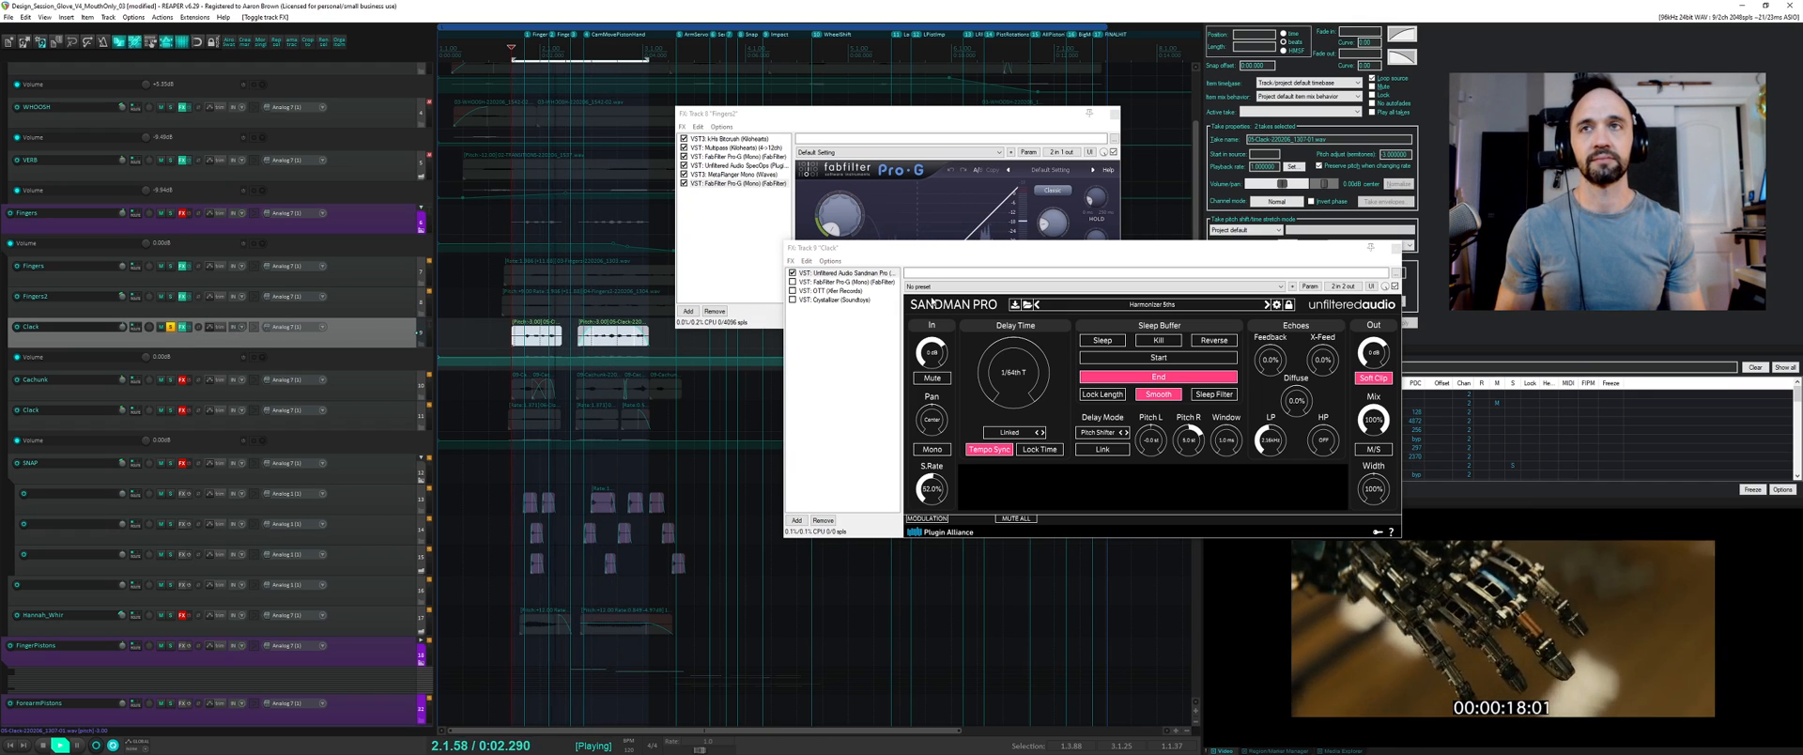
pyautogui.press('space')
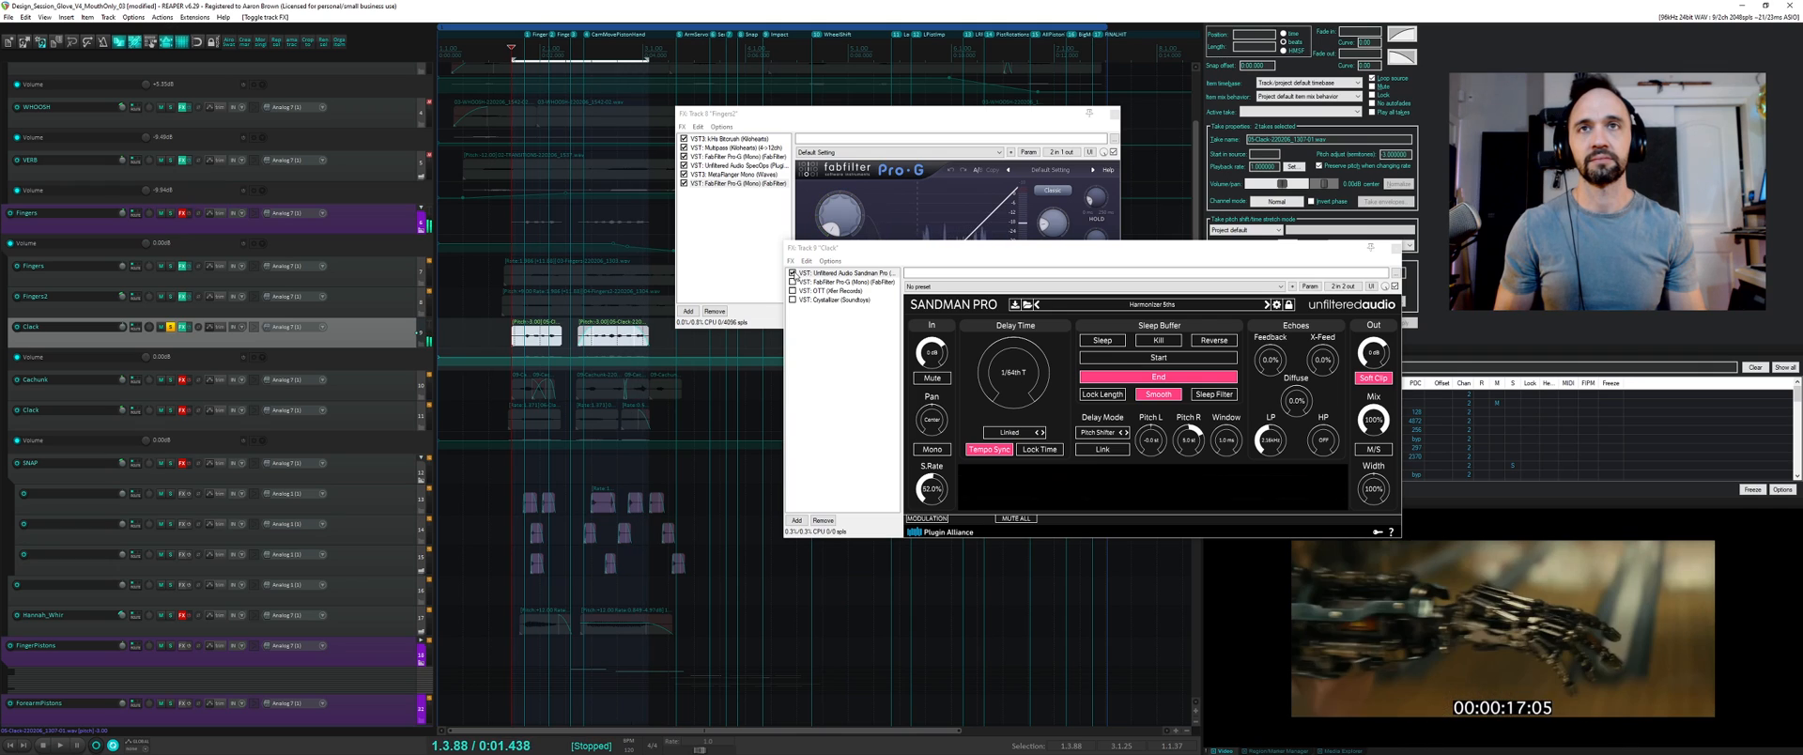
# - Enable Pro-G on the Clack track, show its settings and audition the gated sound
pyautogui.click(792, 281)
pyautogui.click(826, 283)
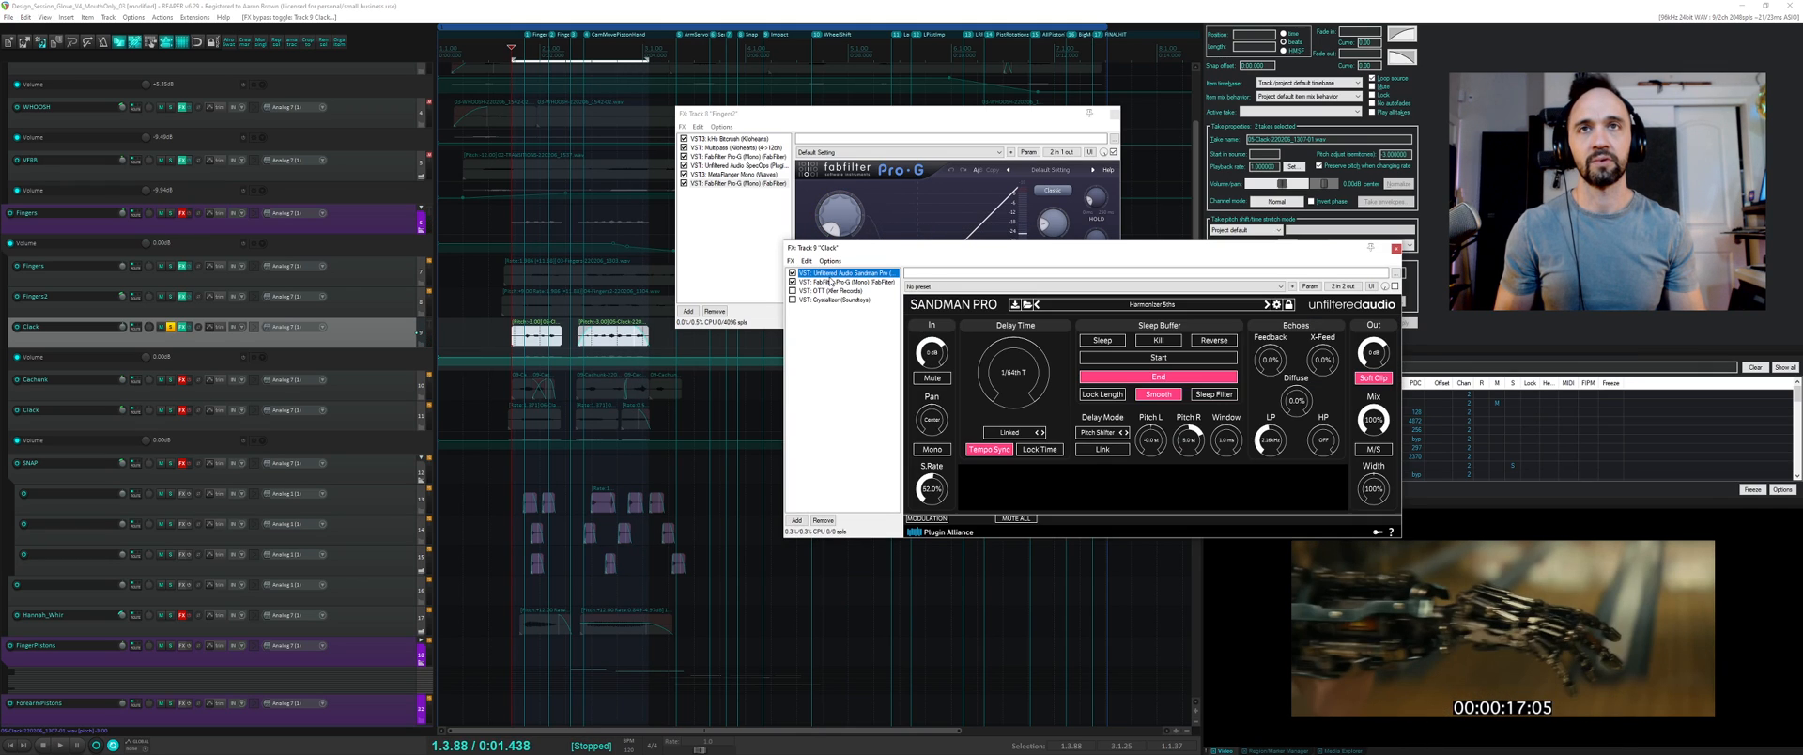
pyautogui.press('space')
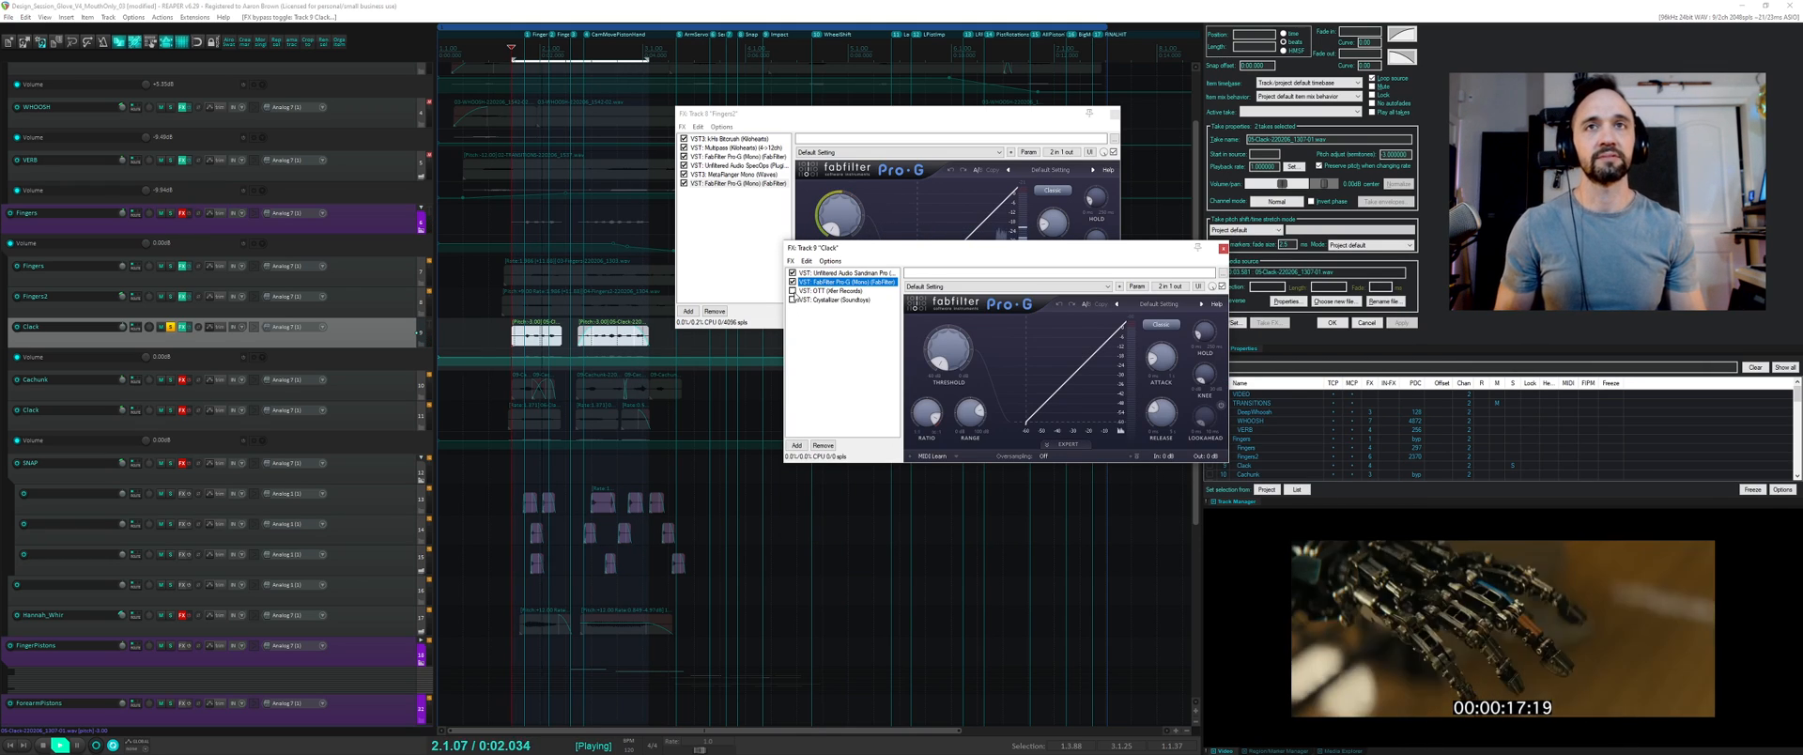
pyautogui.press('space')
# - Enable OTT on the Clack track, show its settings and play the track through it
pyautogui.click(792, 291)
pyautogui.click(816, 291)
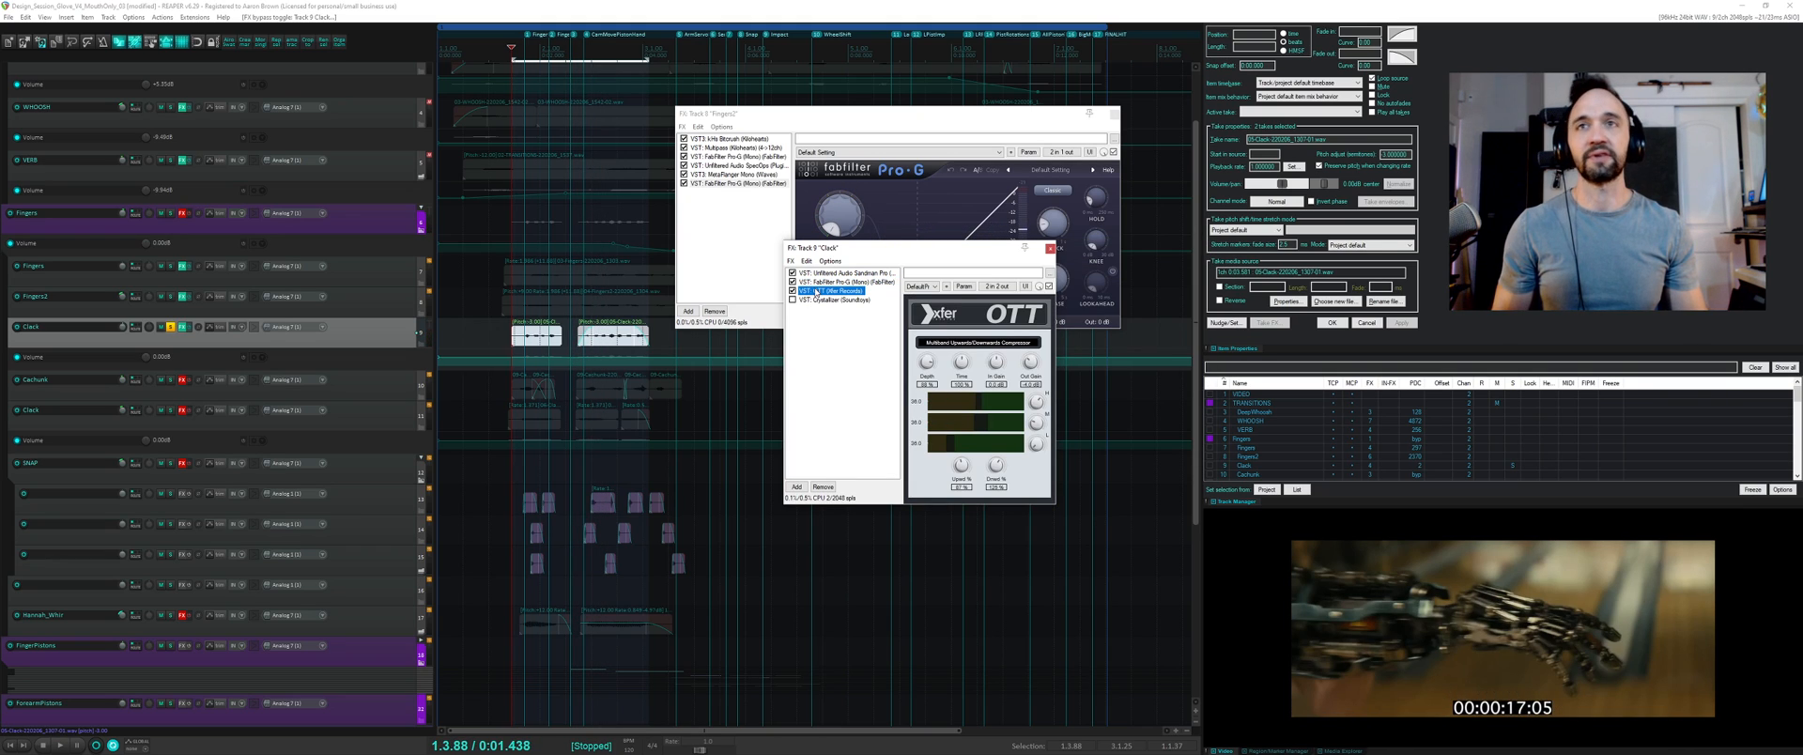
pyautogui.press('space')
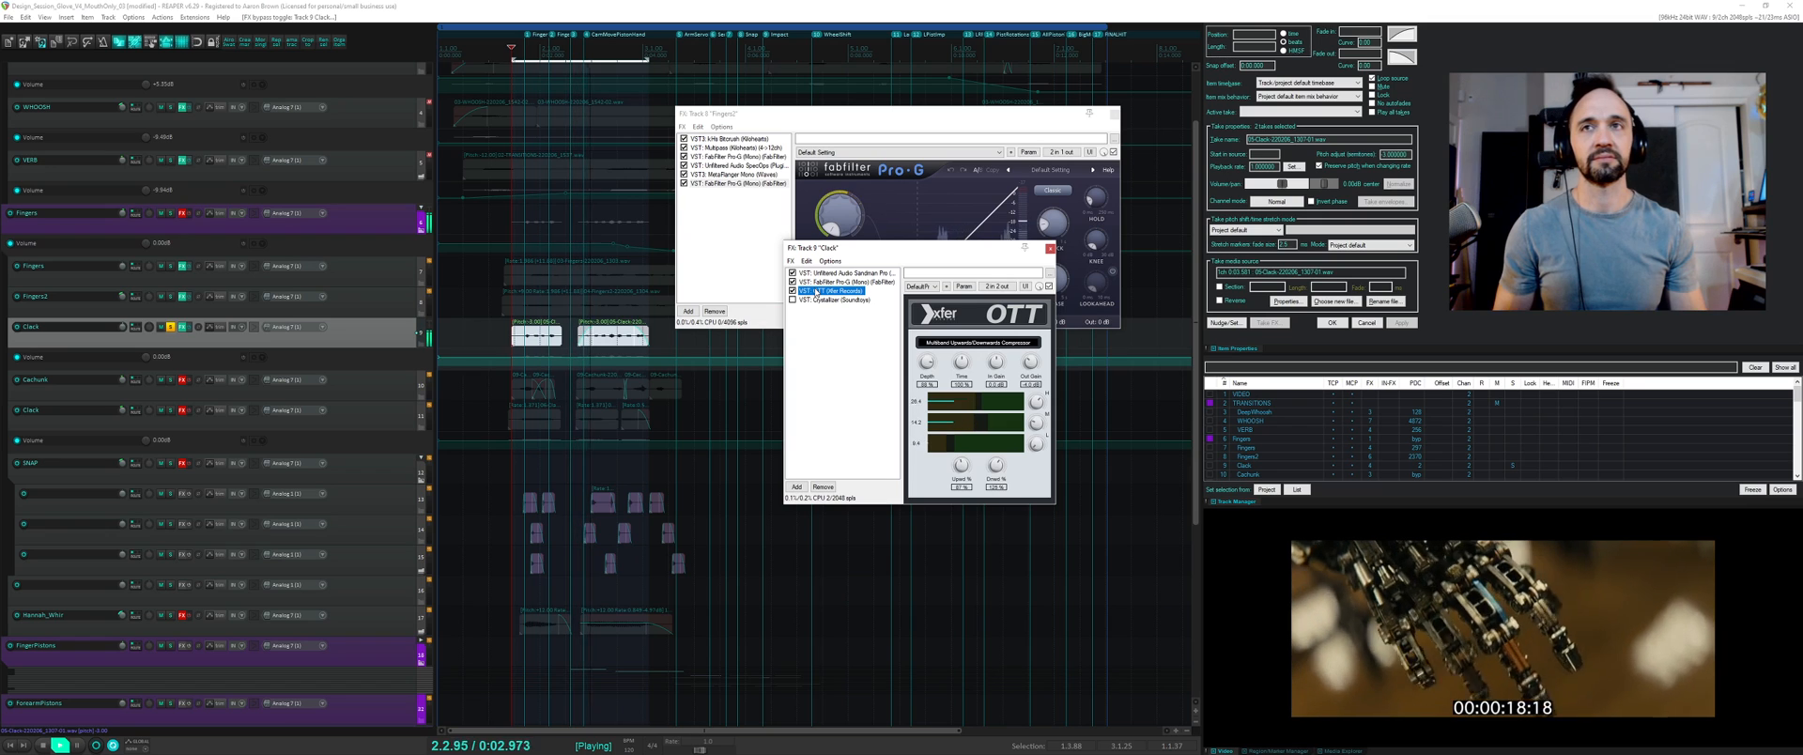
# - Enable Crystallizer on the Clack track, show its pitch setting and audition the full chain
pyautogui.click(792, 299)
pyautogui.click(828, 300)
pyautogui.press('space')
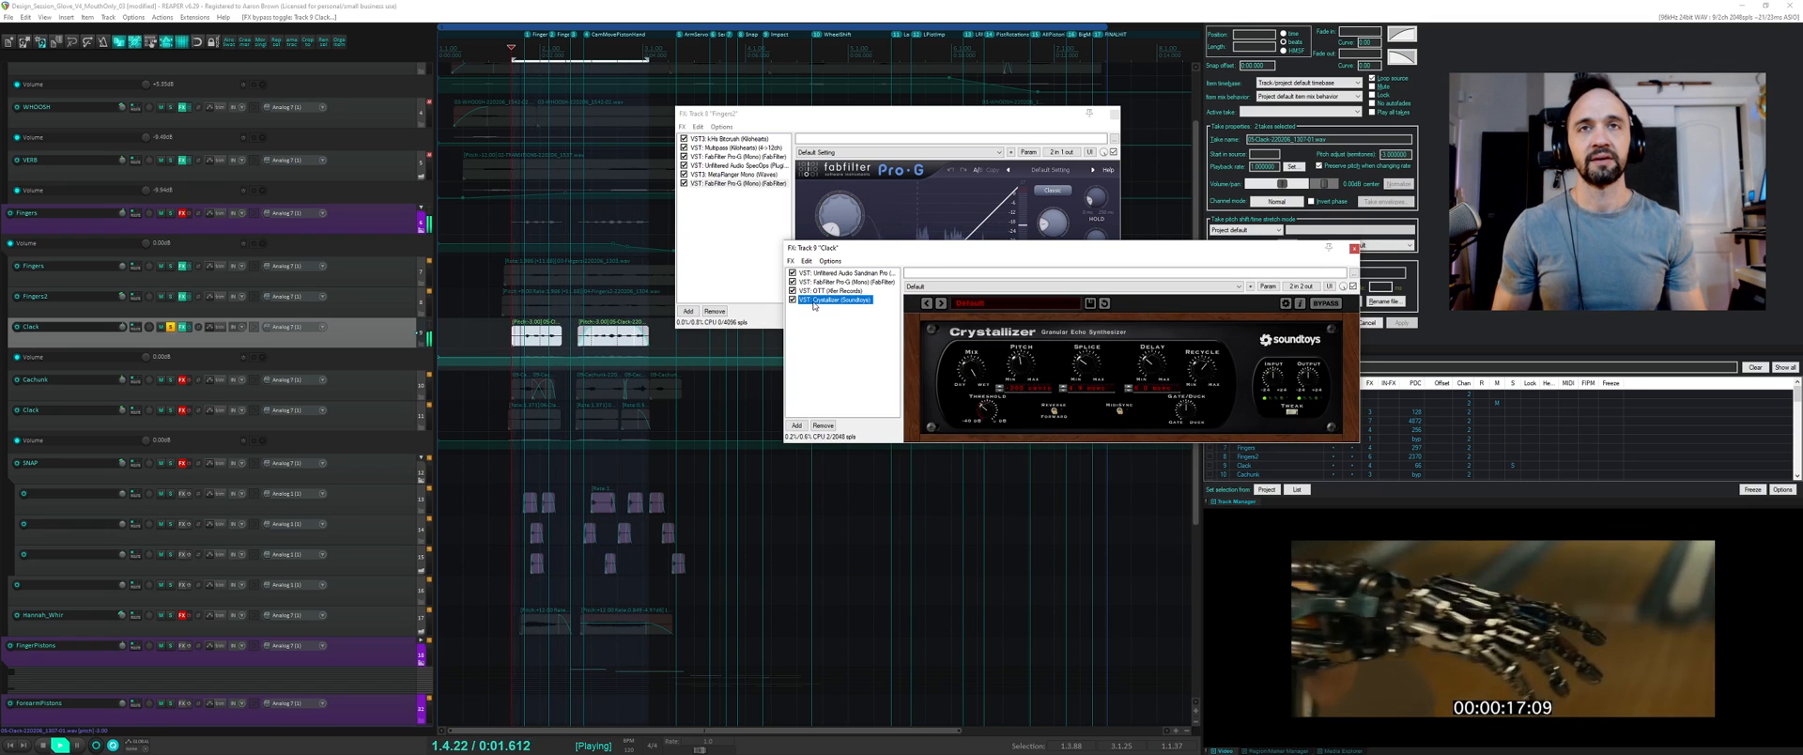
pyautogui.click(1015, 362)
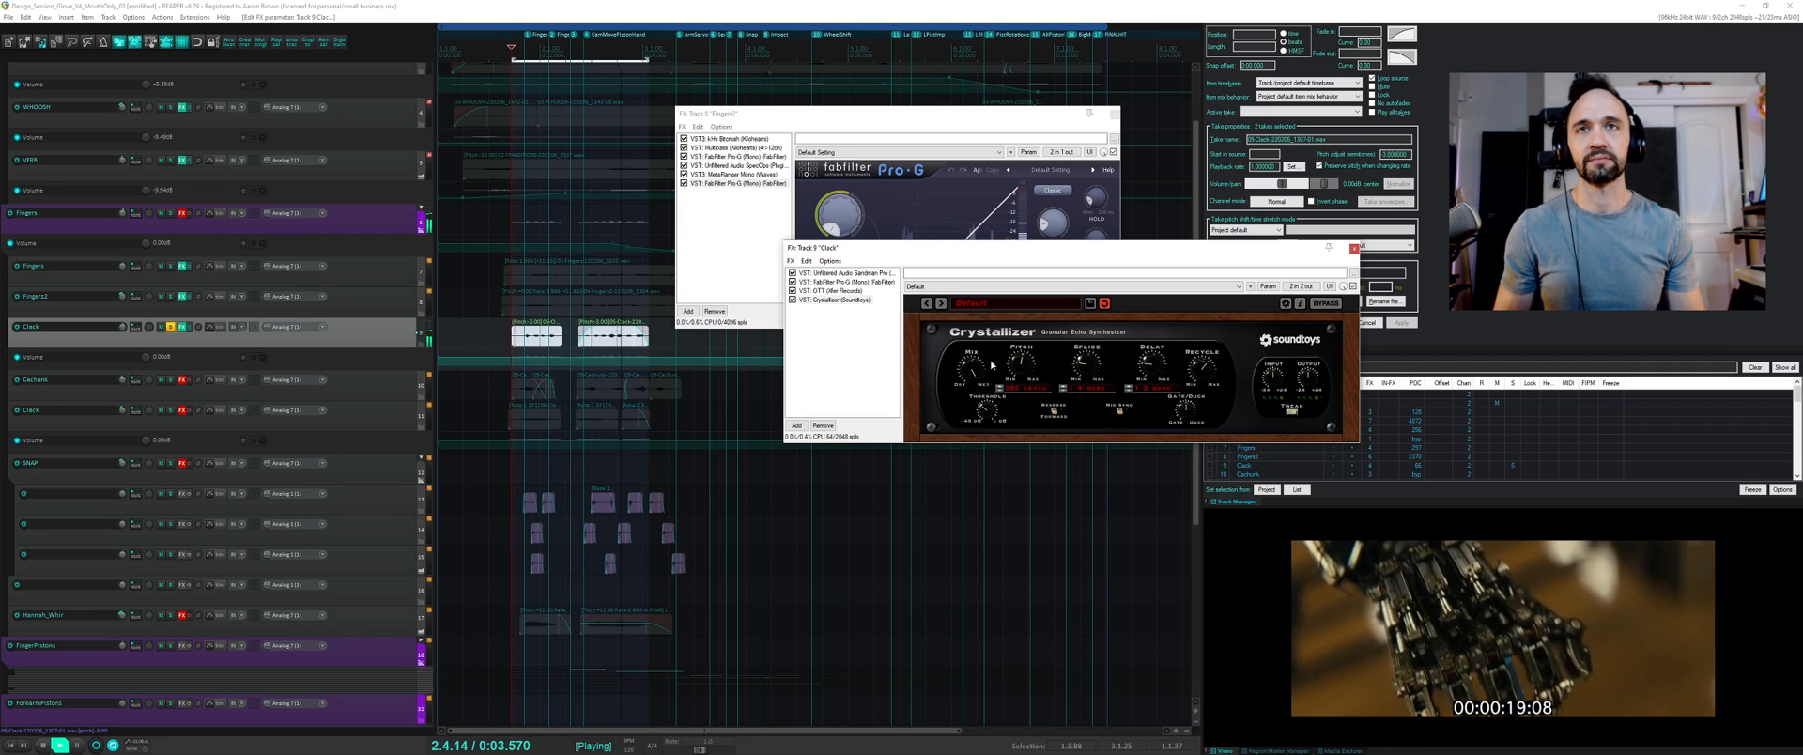
pyautogui.press('space')
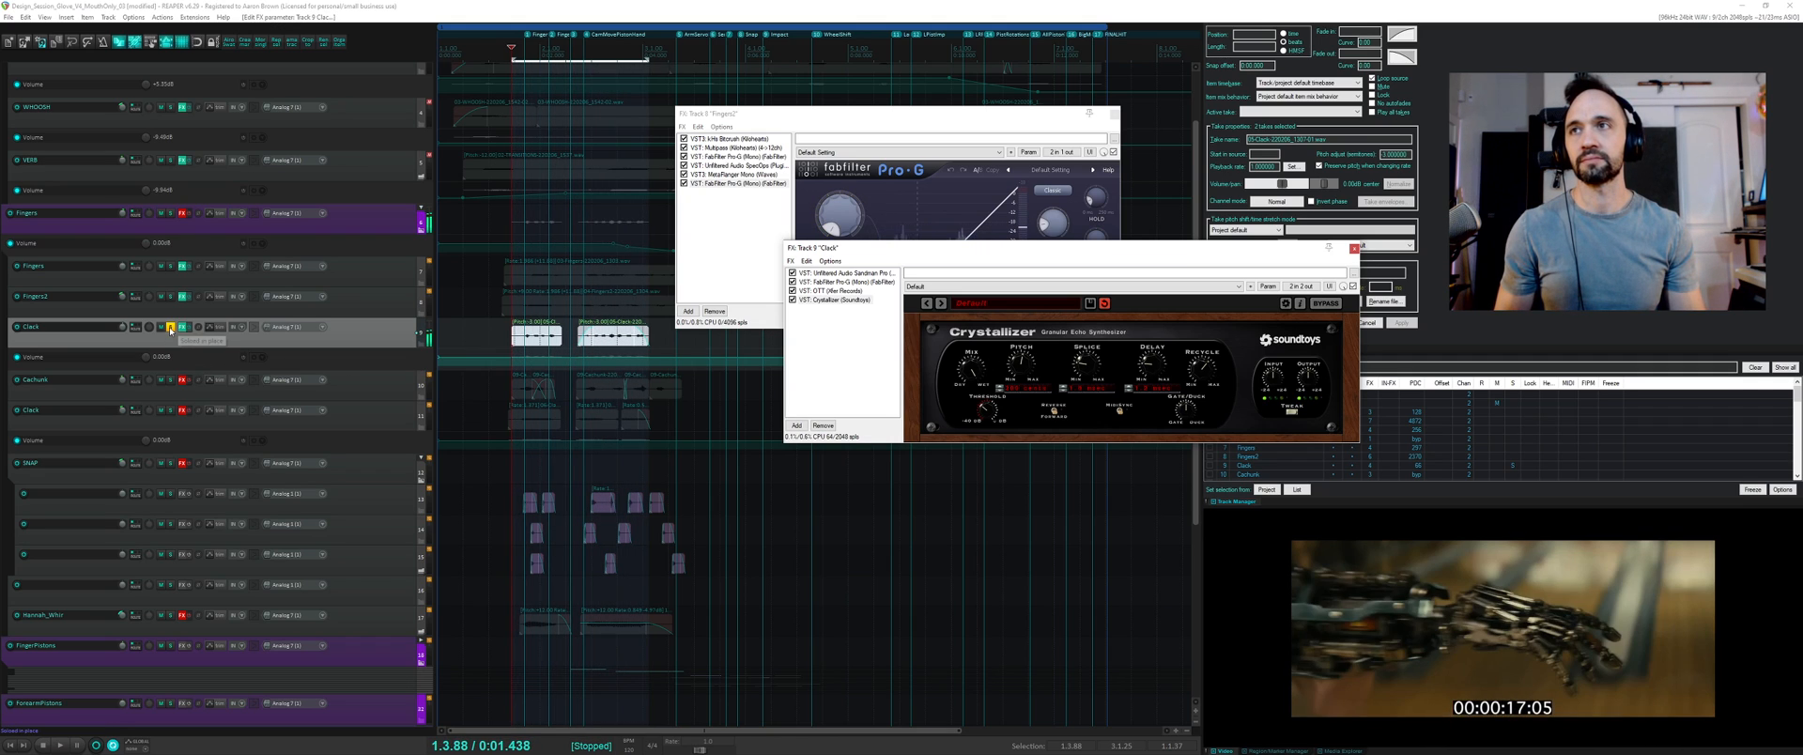
# - Adjust Crystallizer's Recycle amount and audition the soloed Clack track again
pyautogui.click(170, 328)
pyautogui.moveTo(1211, 364); pyautogui.dragTo(1209, 387)
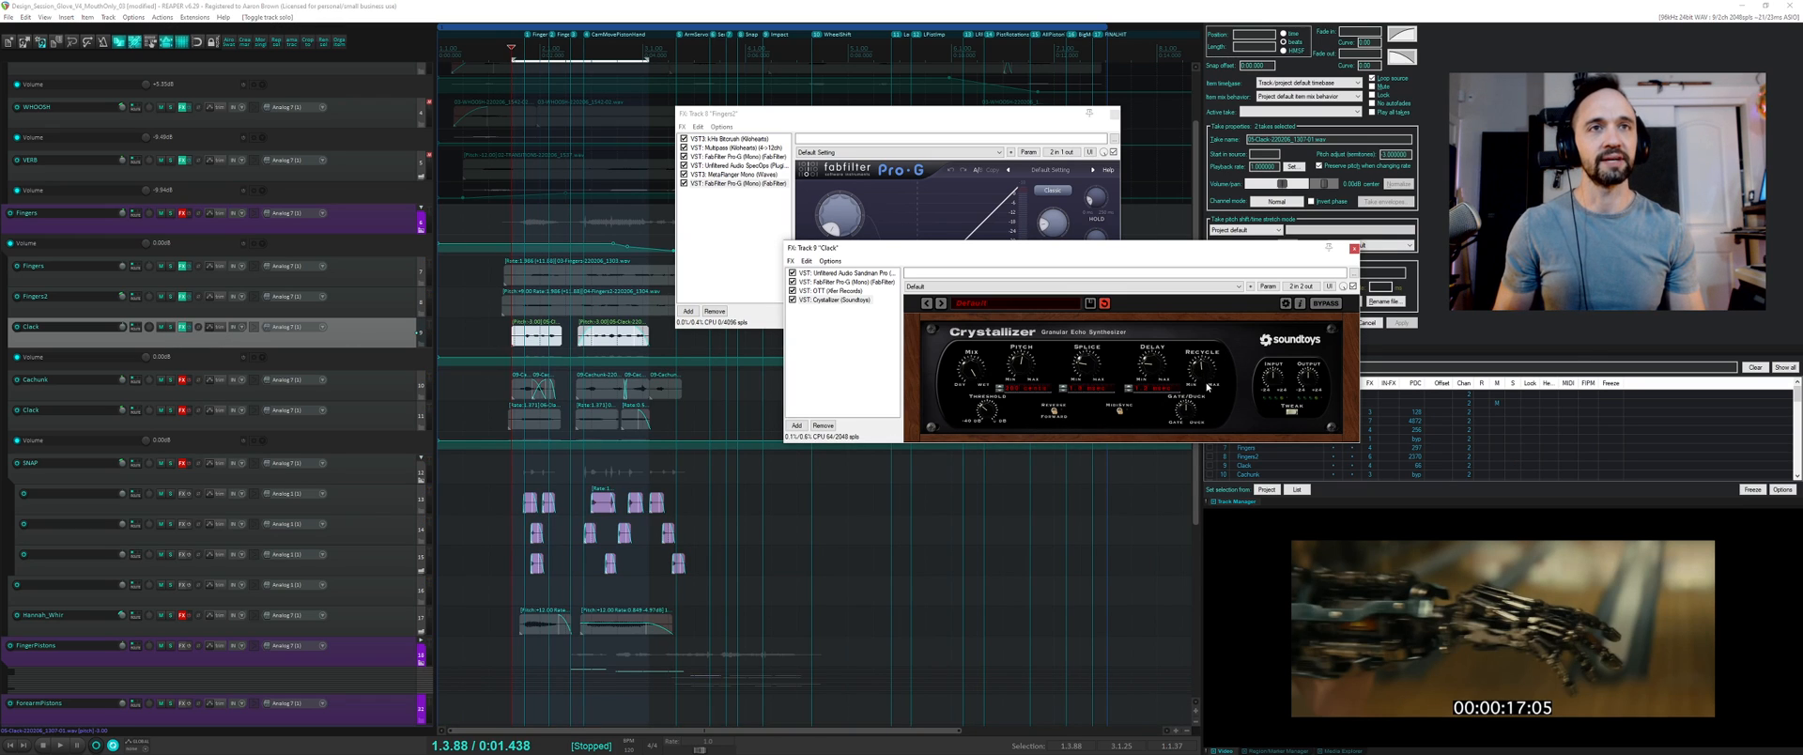
pyautogui.click(171, 327)
pyautogui.press('space')
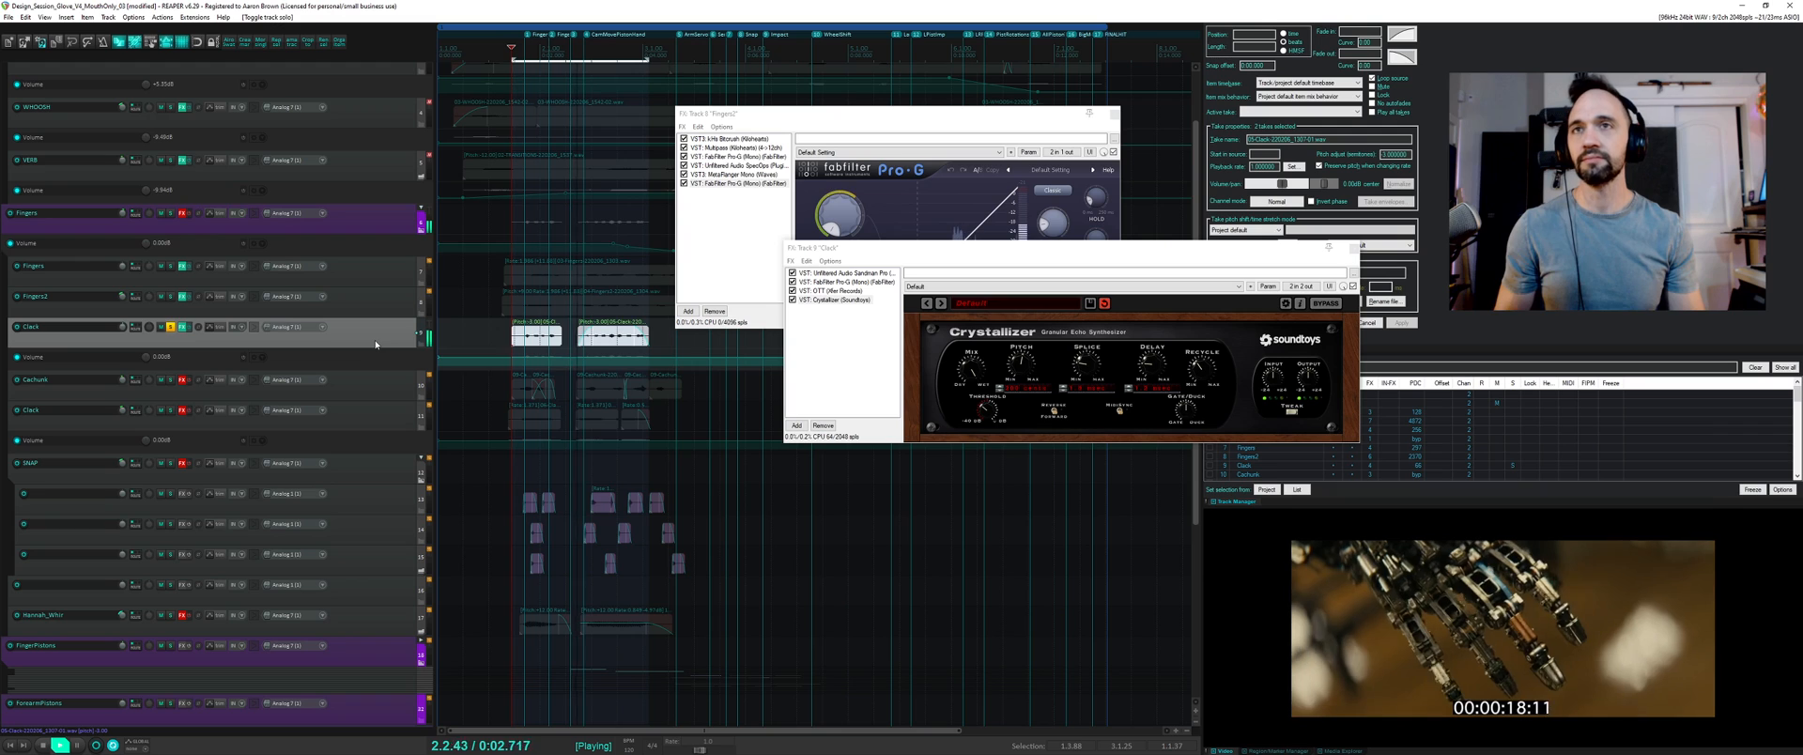
pyautogui.moveTo(1207, 367); pyautogui.dragTo(1215, 352)
pyautogui.press('space')
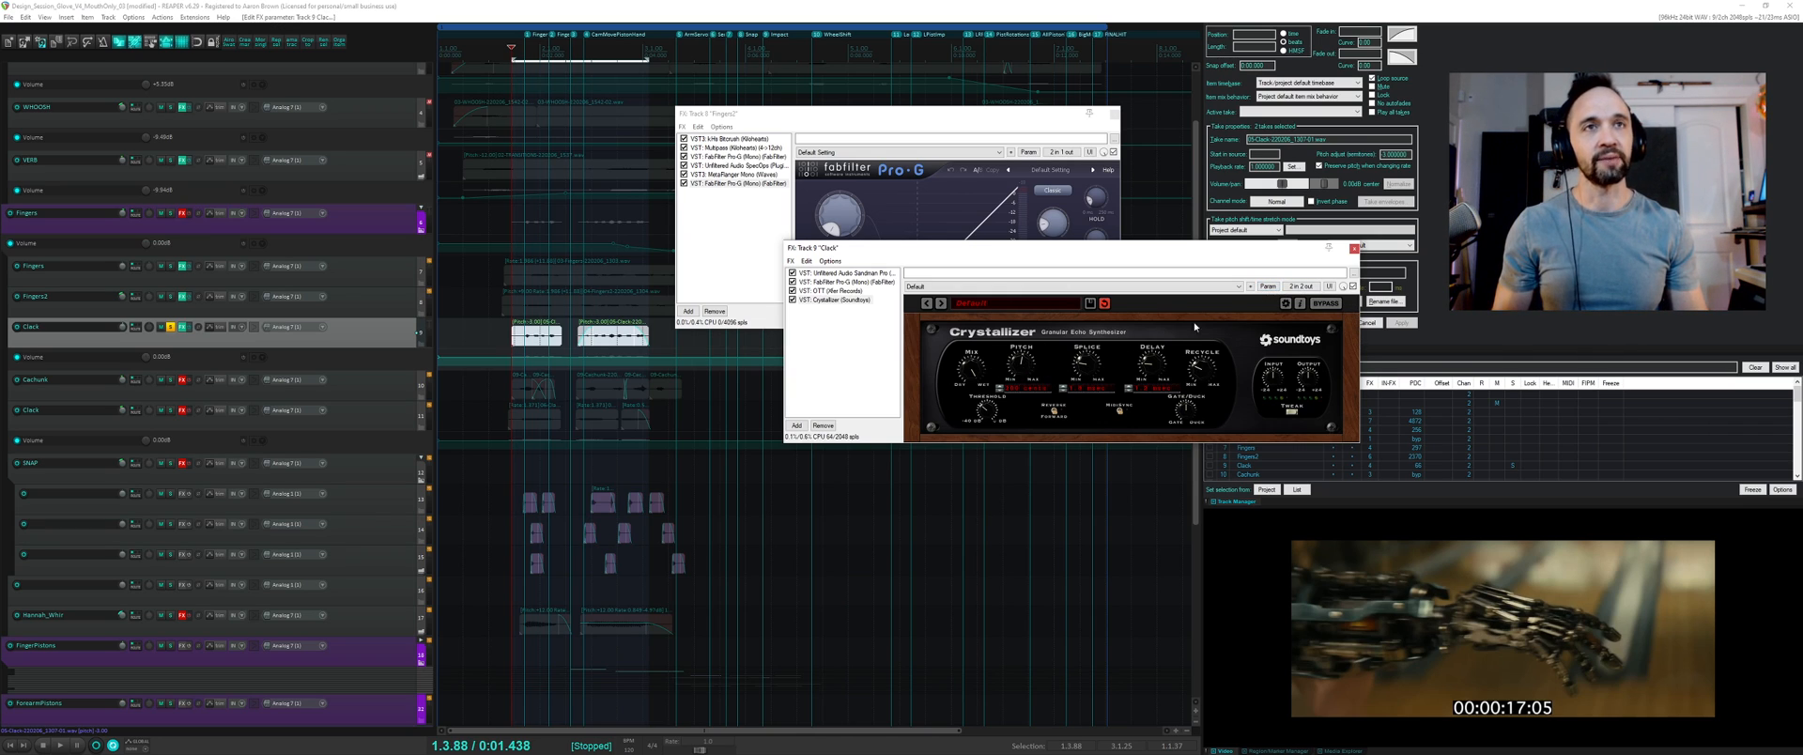
# - Enable audio-controlled modulation on Crystallizer's Pitch, using track audio channels 1+2 as the control signal
pyautogui.click(1267, 286)
pyautogui.click(1291, 333)
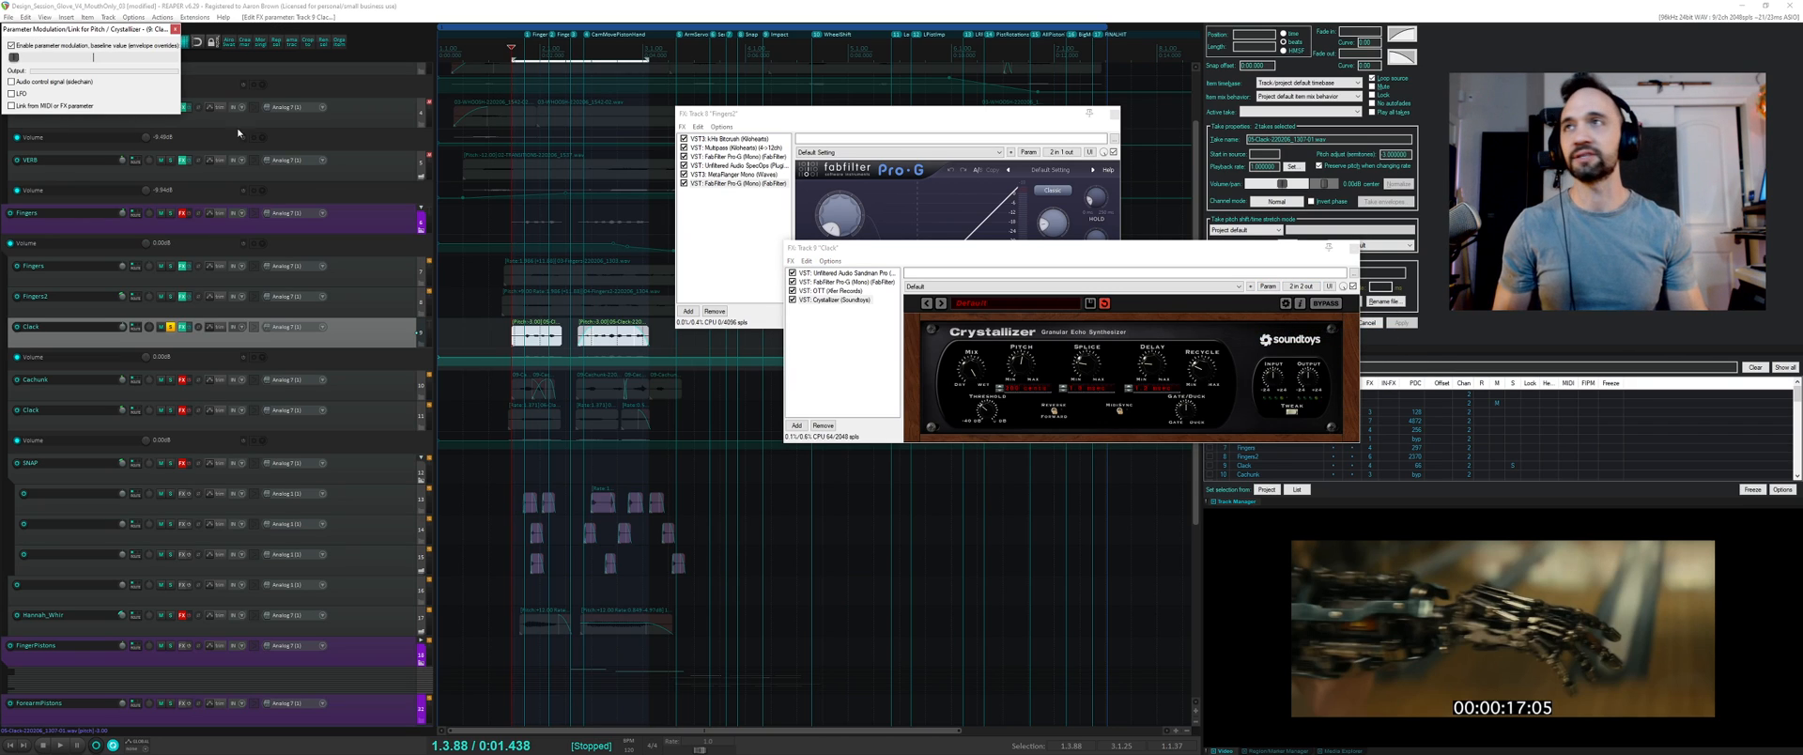
pyautogui.click(35, 81)
pyautogui.click(89, 94)
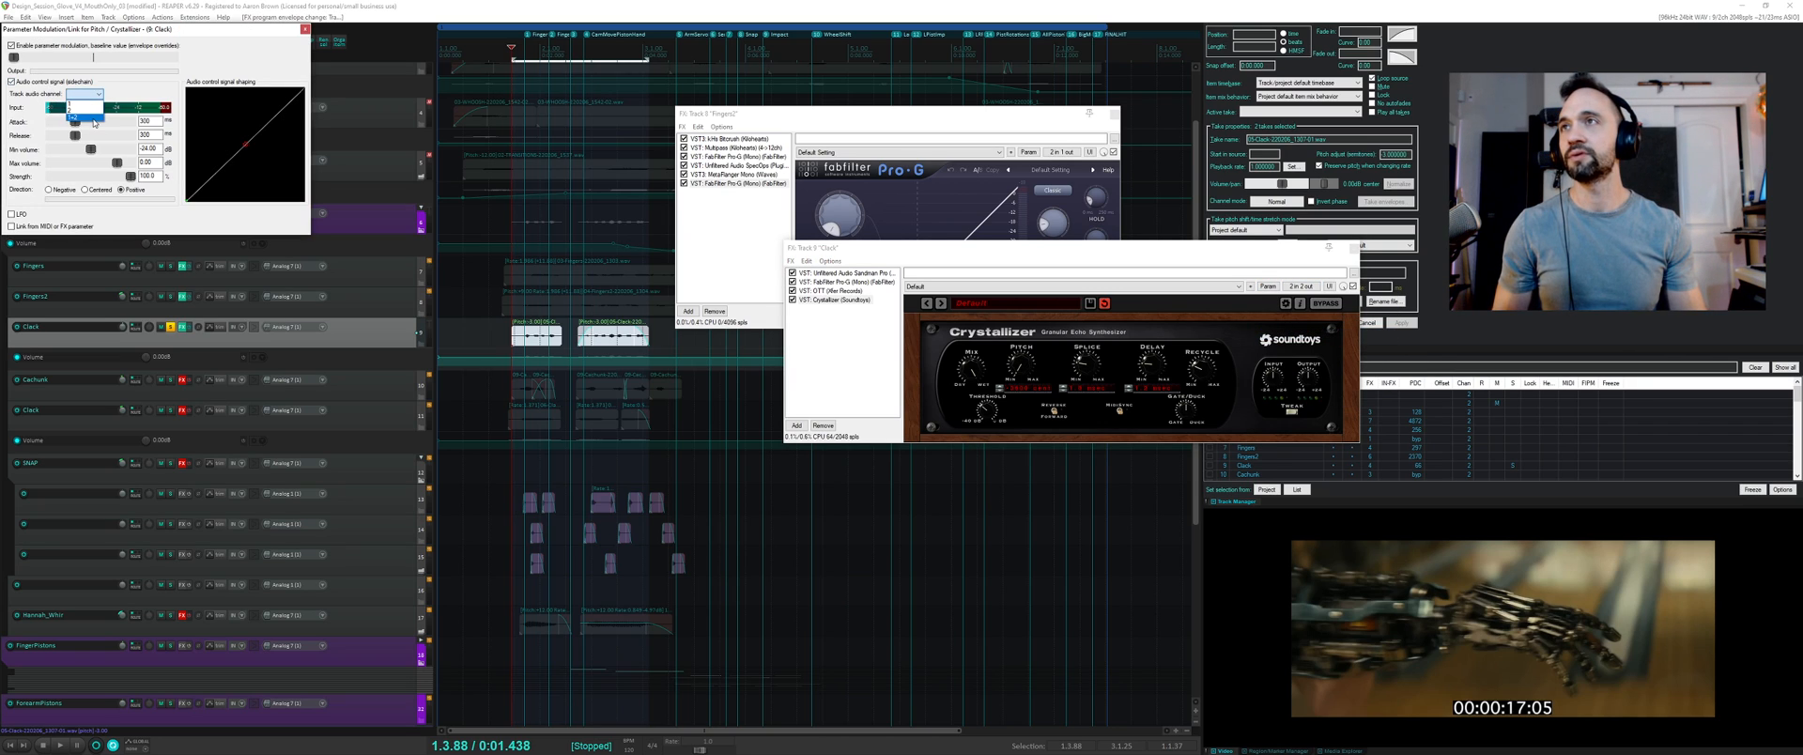
pyautogui.click(90, 118)
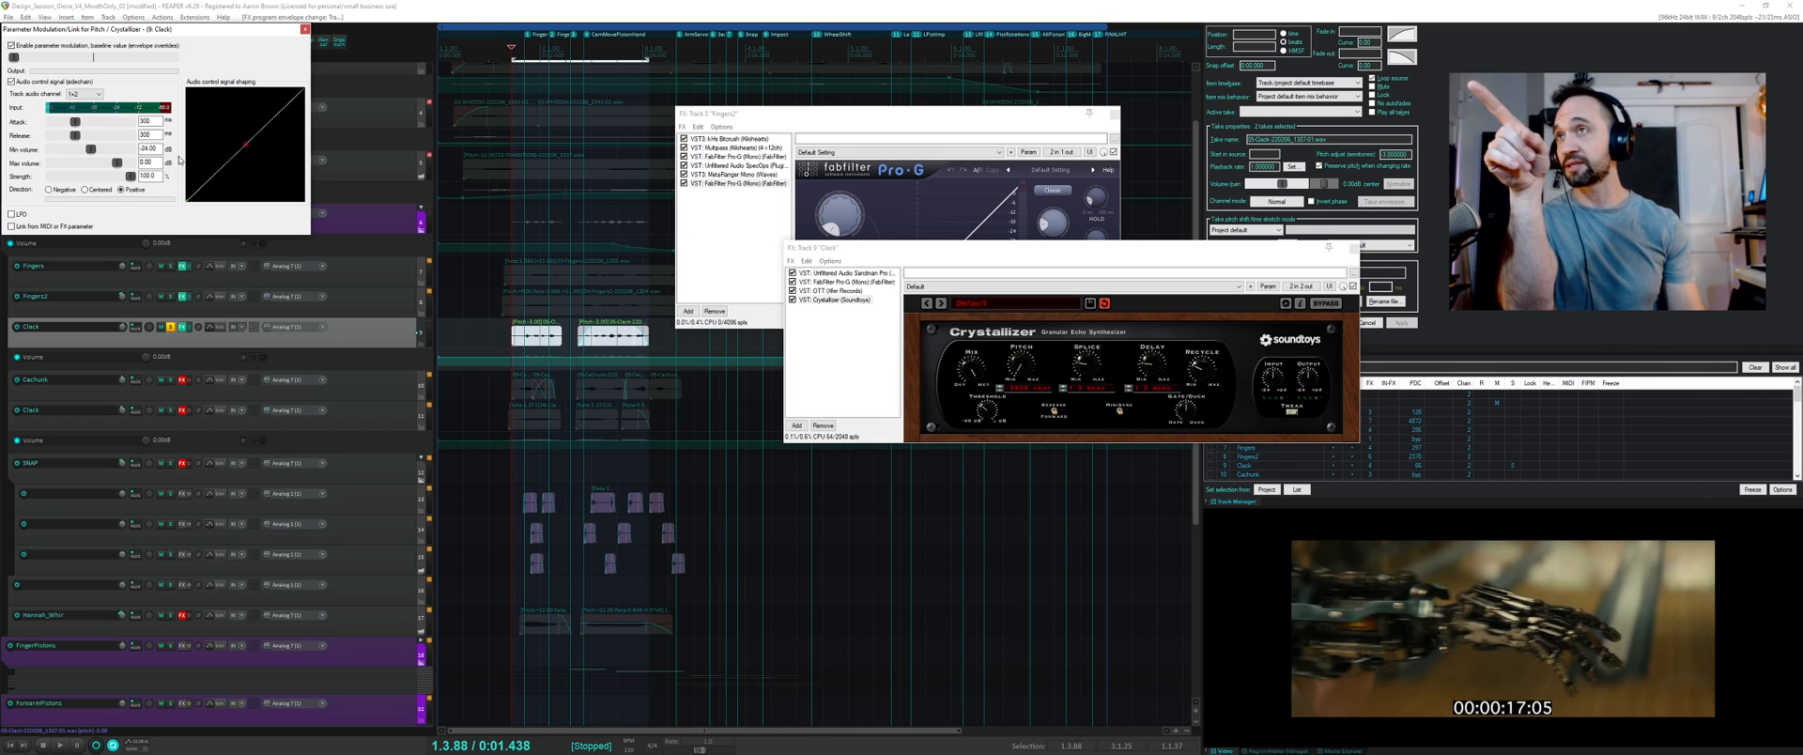
# - Lower the pitch modulation's minimum volume to -60 dB, reduce its strength to about 20% and audition Clack
pyautogui.doubleClick(91, 150)
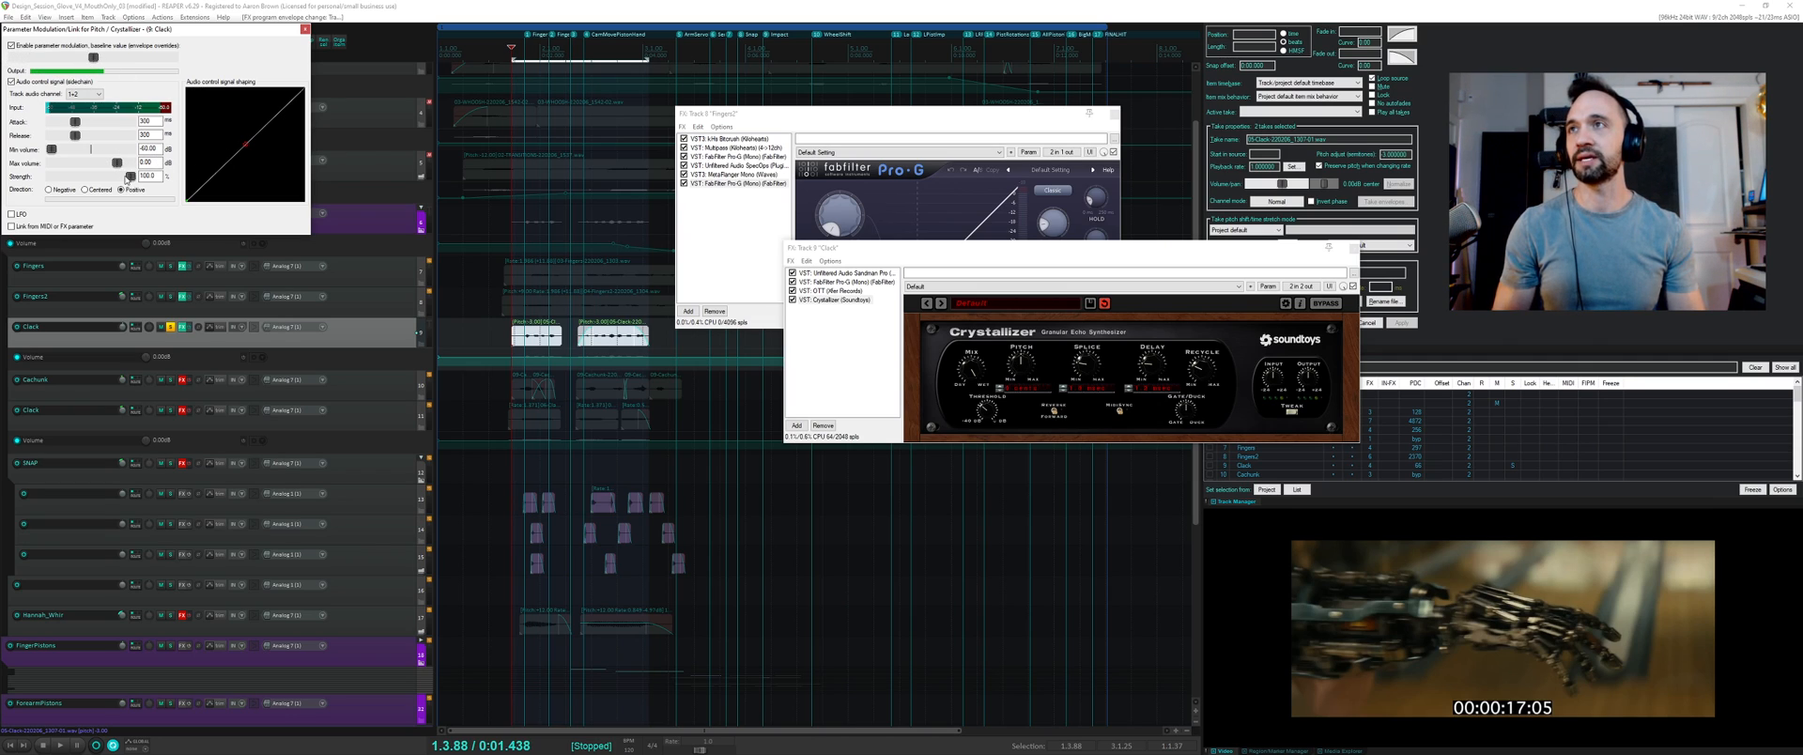
pyautogui.moveTo(122, 177); pyautogui.dragTo(70, 180)
pyautogui.press('space')
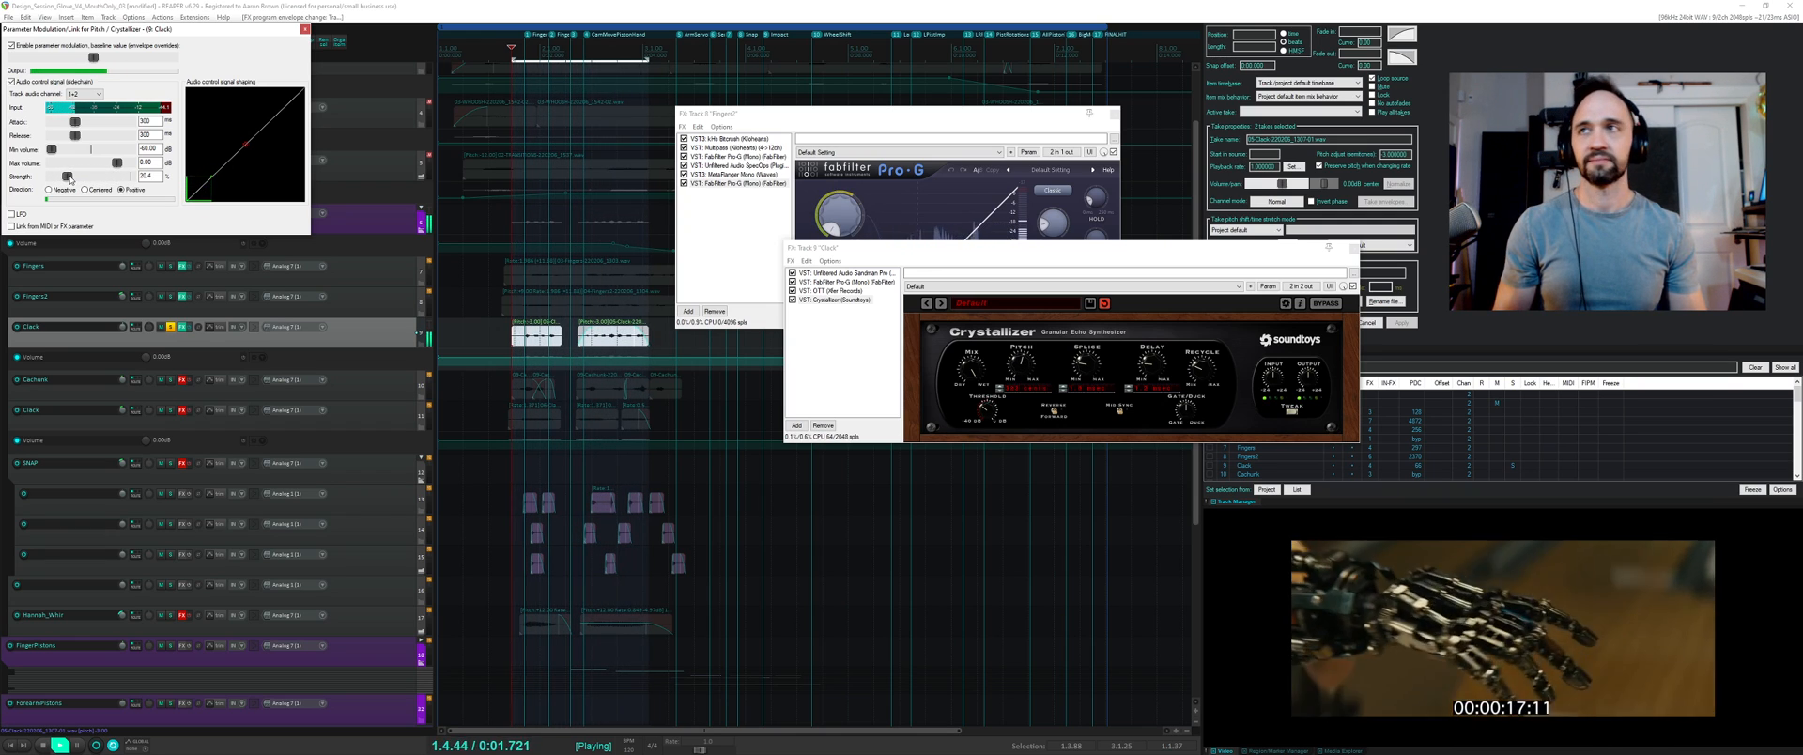
pyautogui.press('space')
# - Unsolo Clack, solo the Cachunk track with its effects enabled and open its effect chain
pyautogui.click(170, 326)
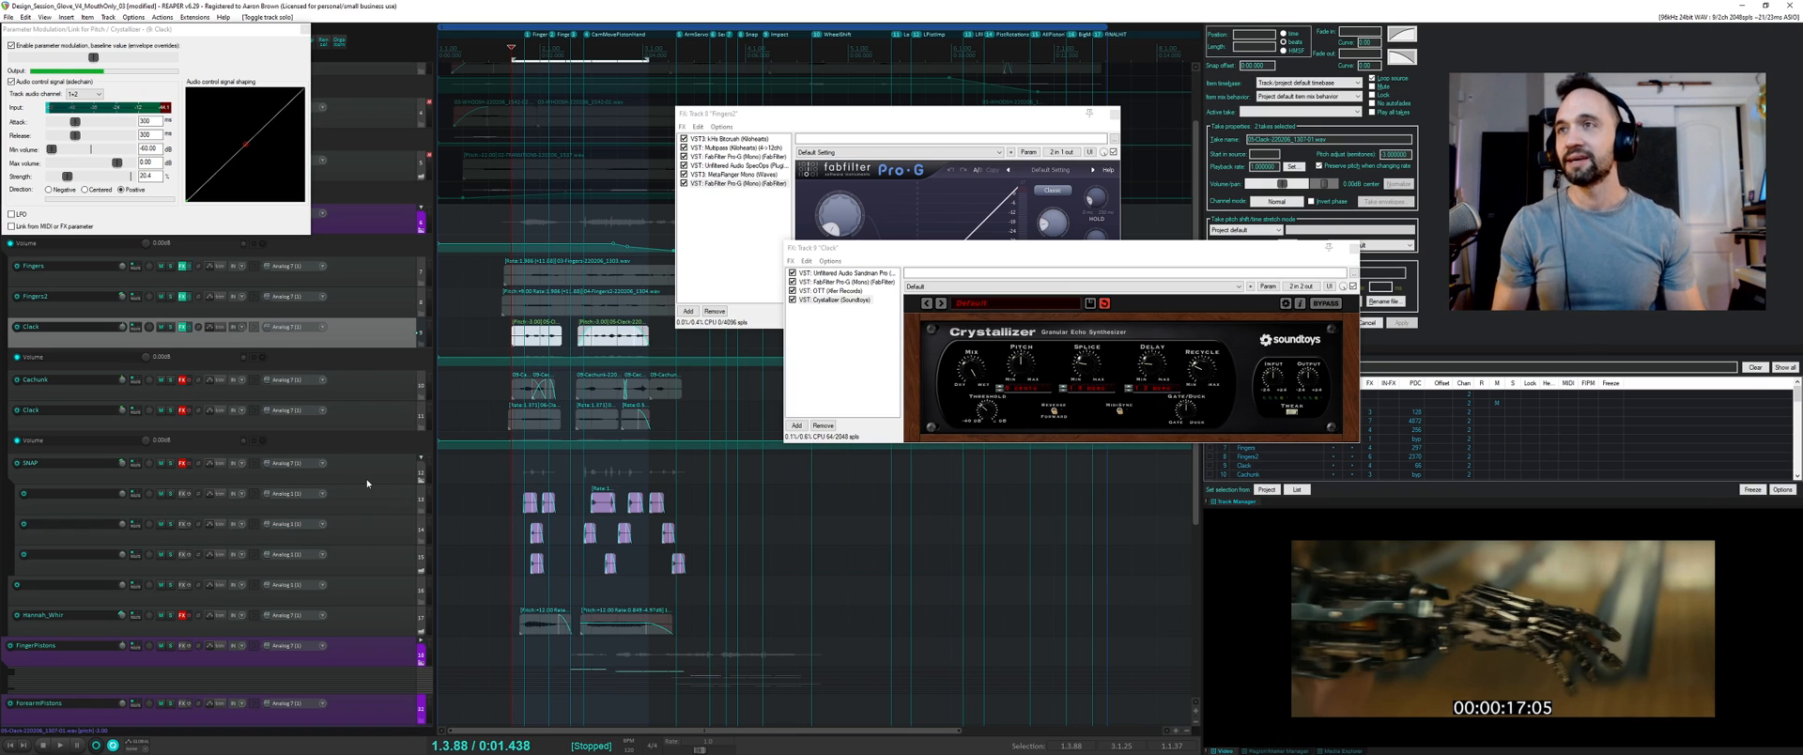
pyautogui.click(181, 380)
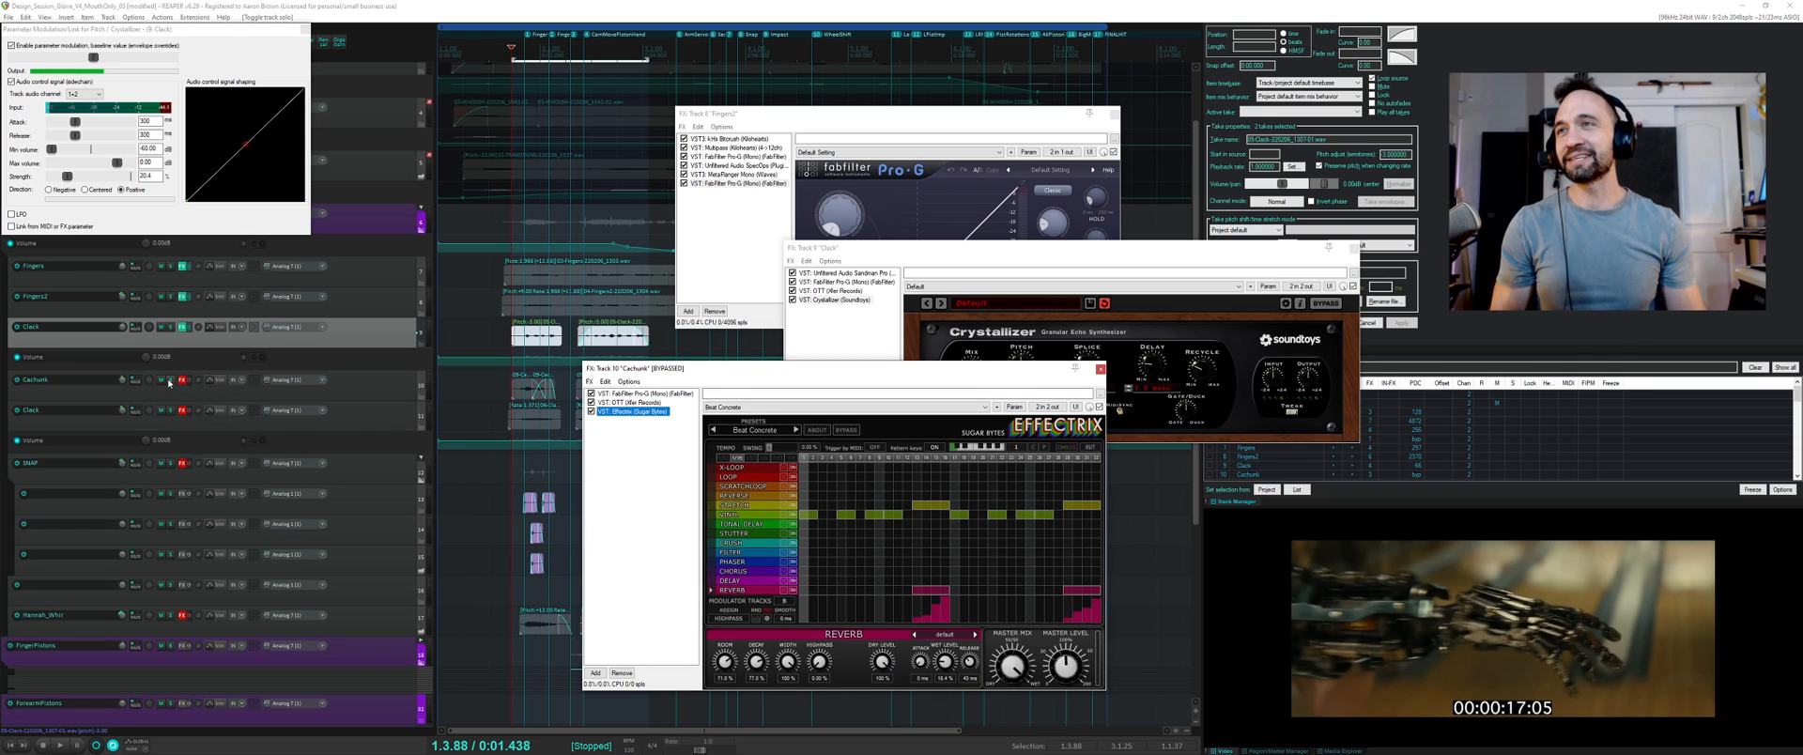
pyautogui.click(171, 381)
pyautogui.click(190, 381)
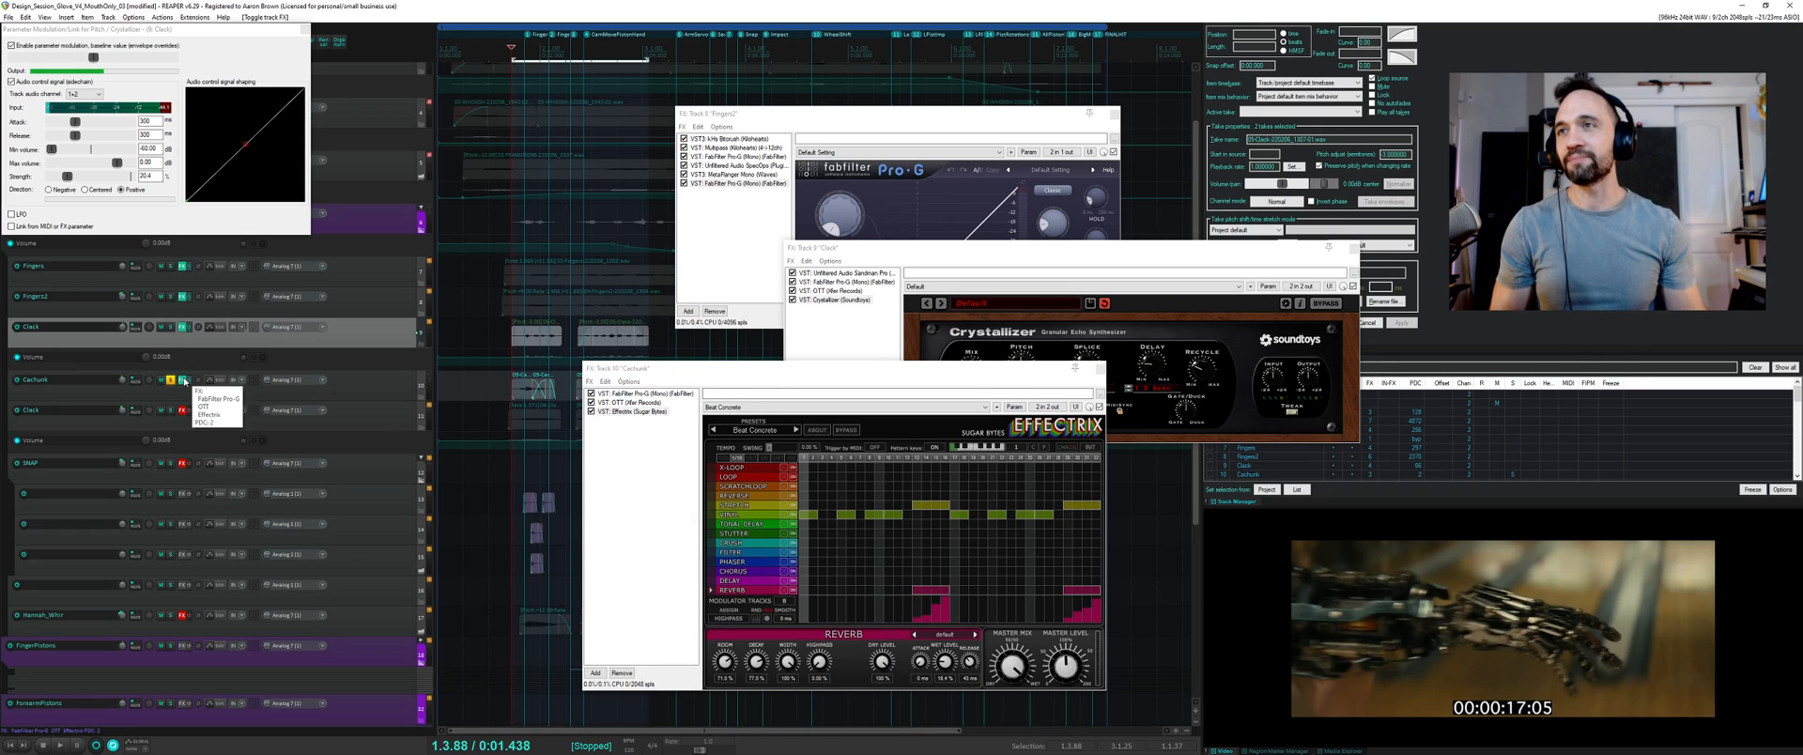
pyautogui.click(185, 380)
pyautogui.click(171, 380)
pyautogui.click(171, 380)
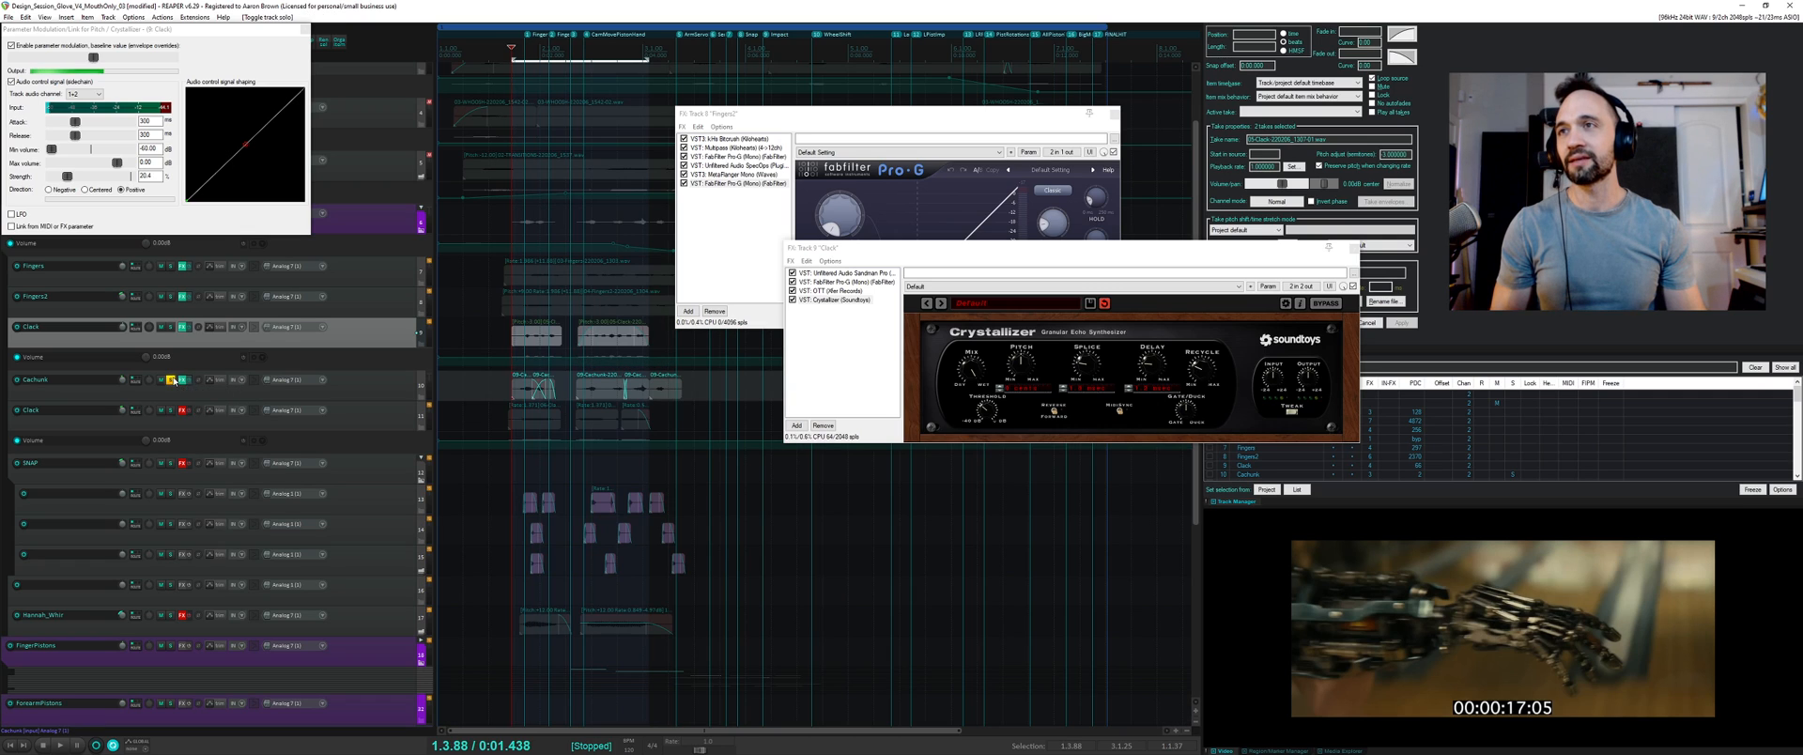
pyautogui.click(182, 380)
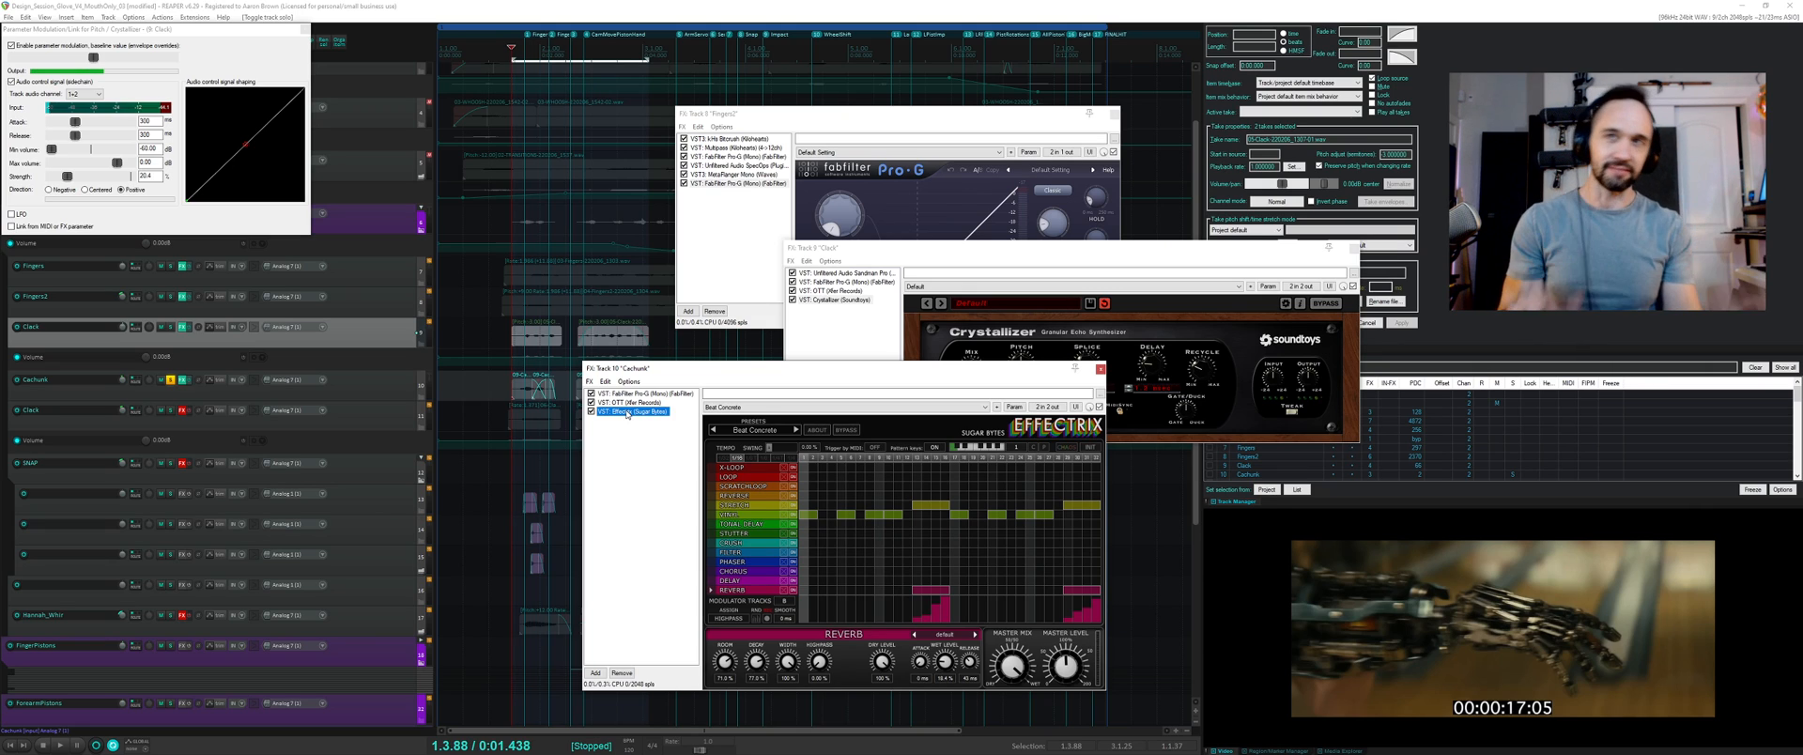
# - Show OTT's settings on the Cachunk track and audition the track
pyautogui.click(618, 401)
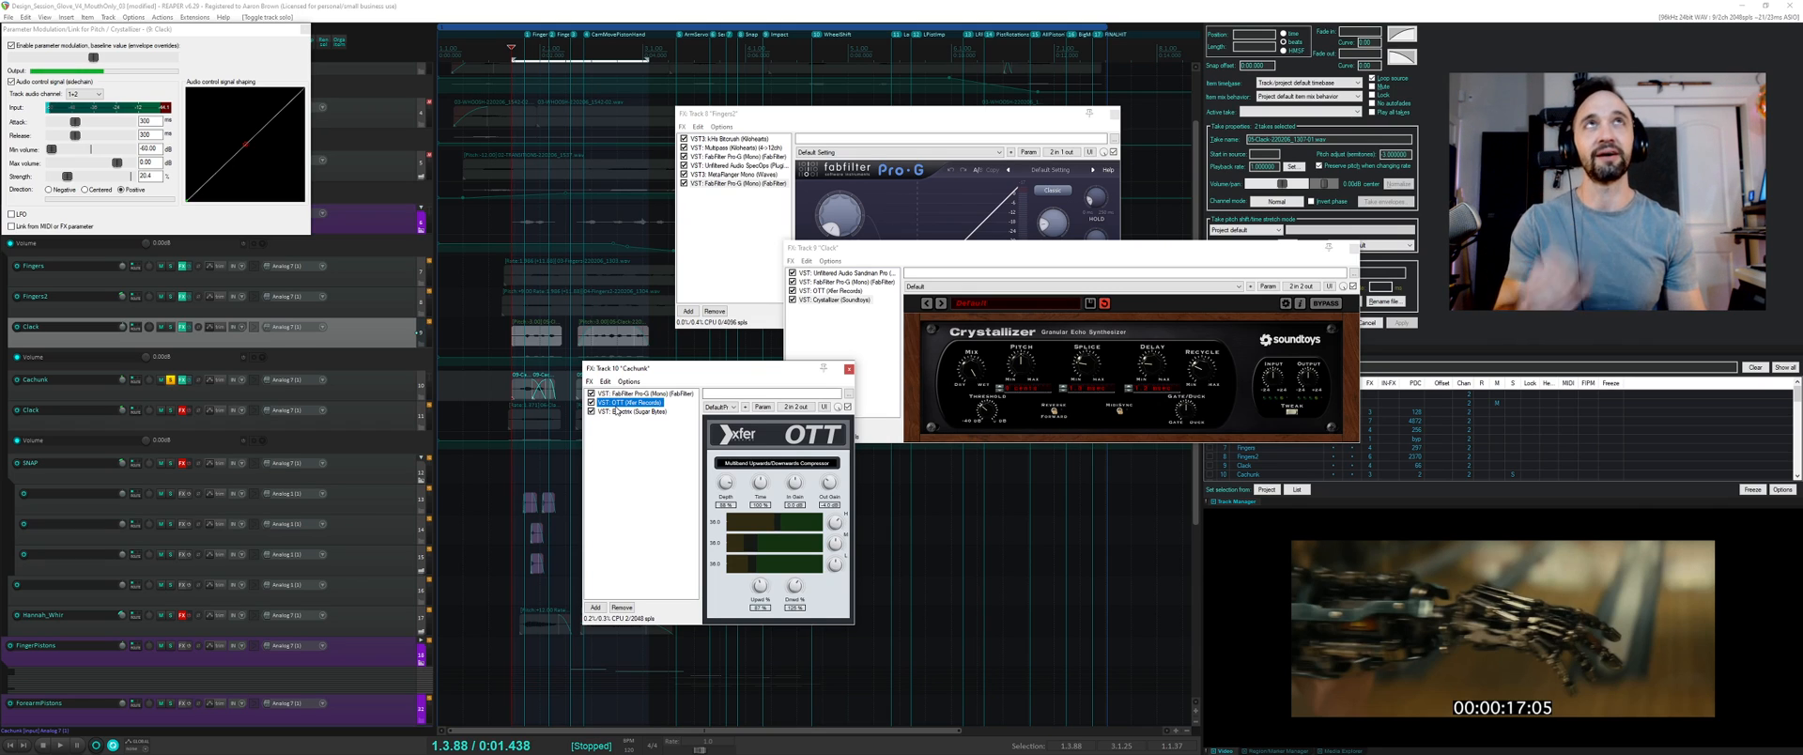
pyautogui.press('space')
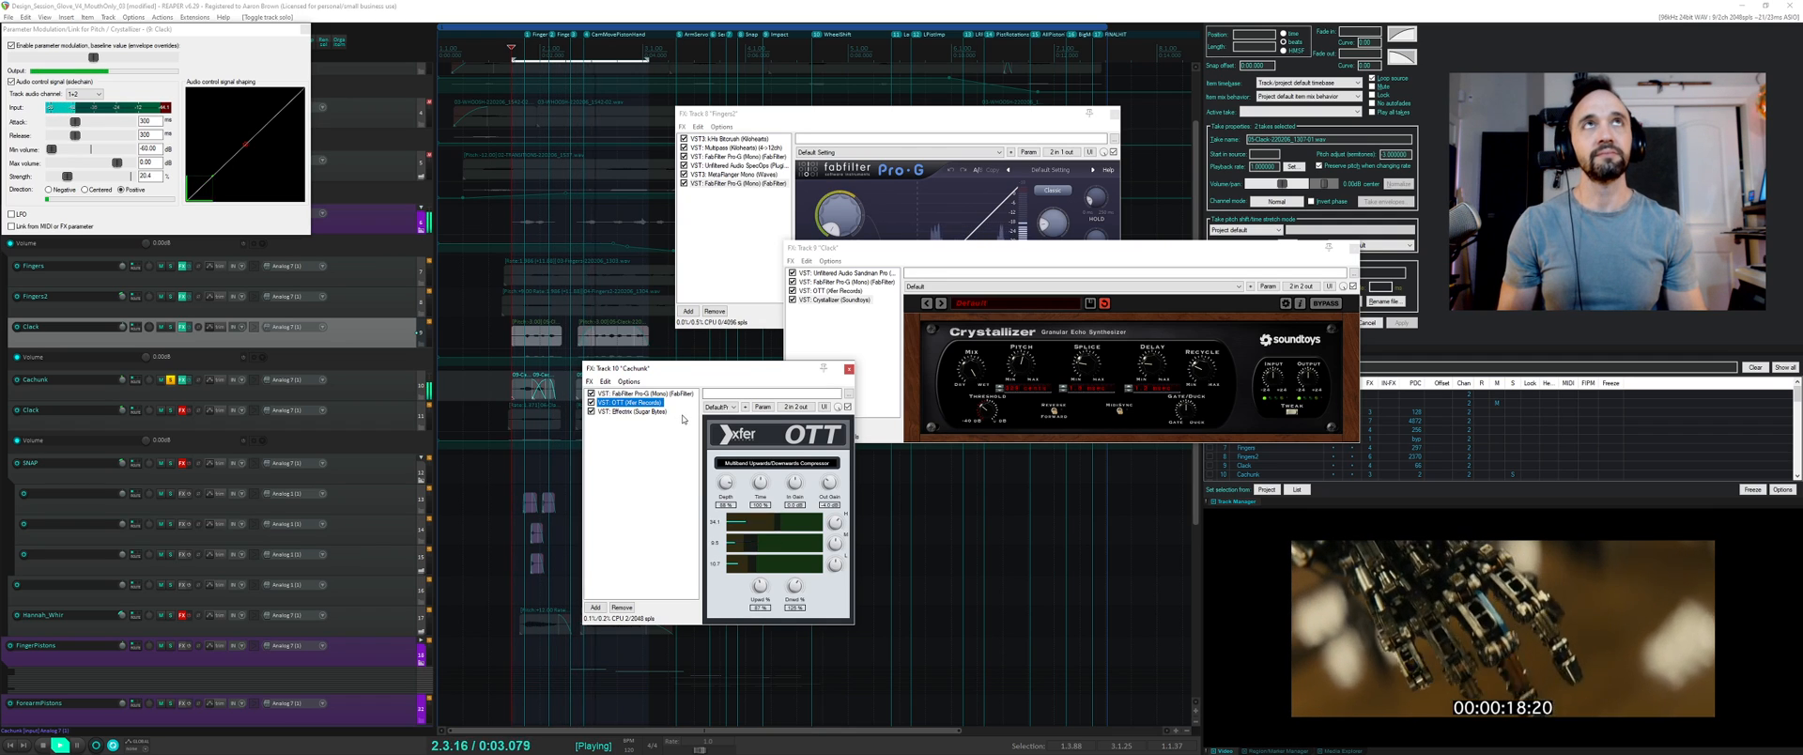
pyautogui.press('space')
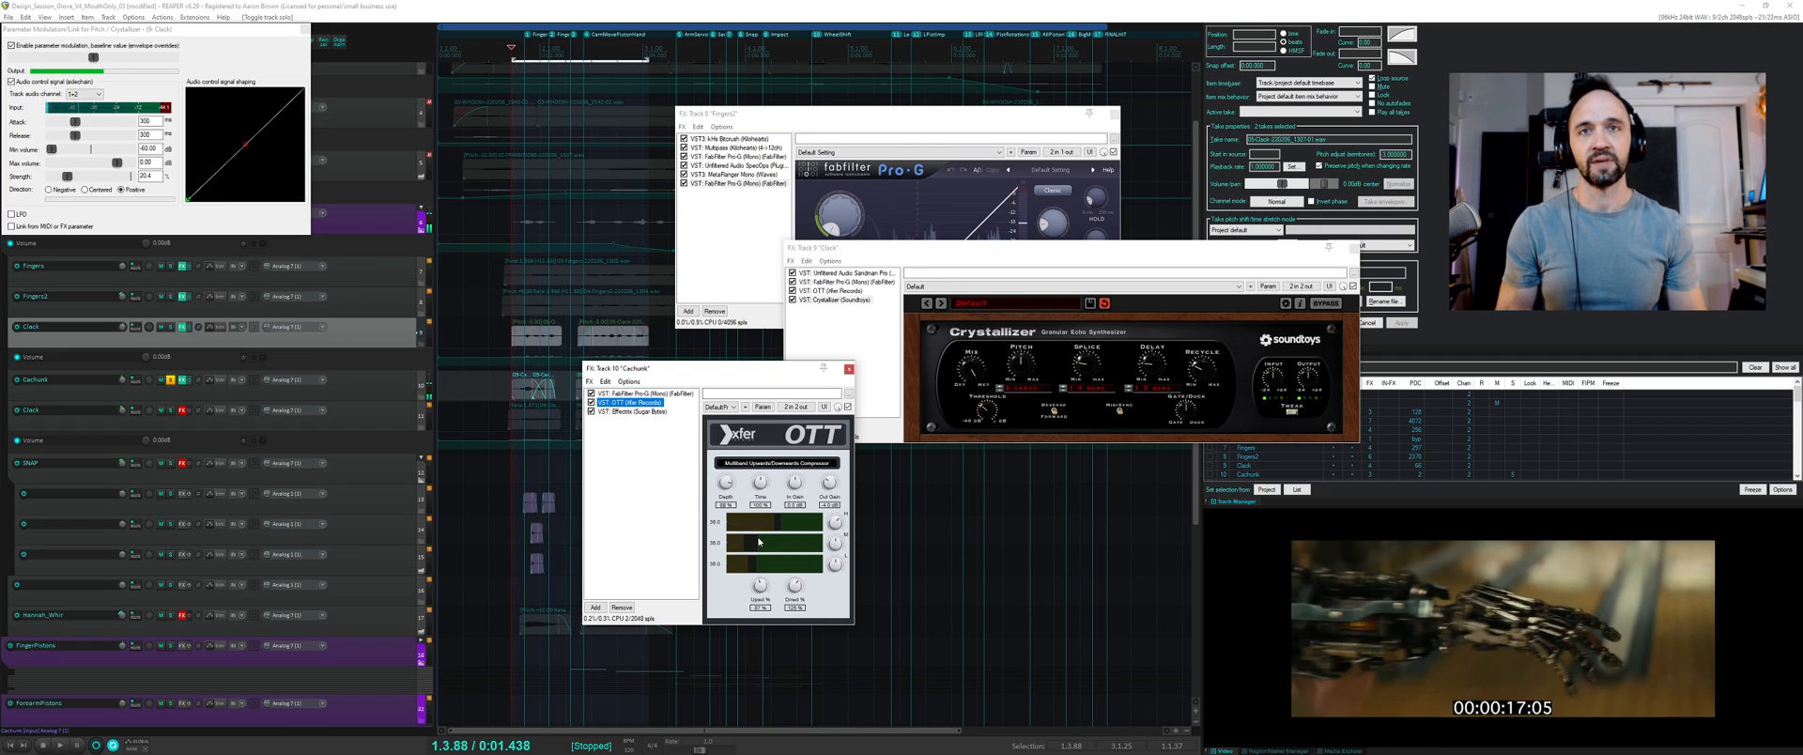
# - Audition the Cachunk track with OTT's Depth at 100%, and reduce the Depth for comparison
pyautogui.click(755, 560)
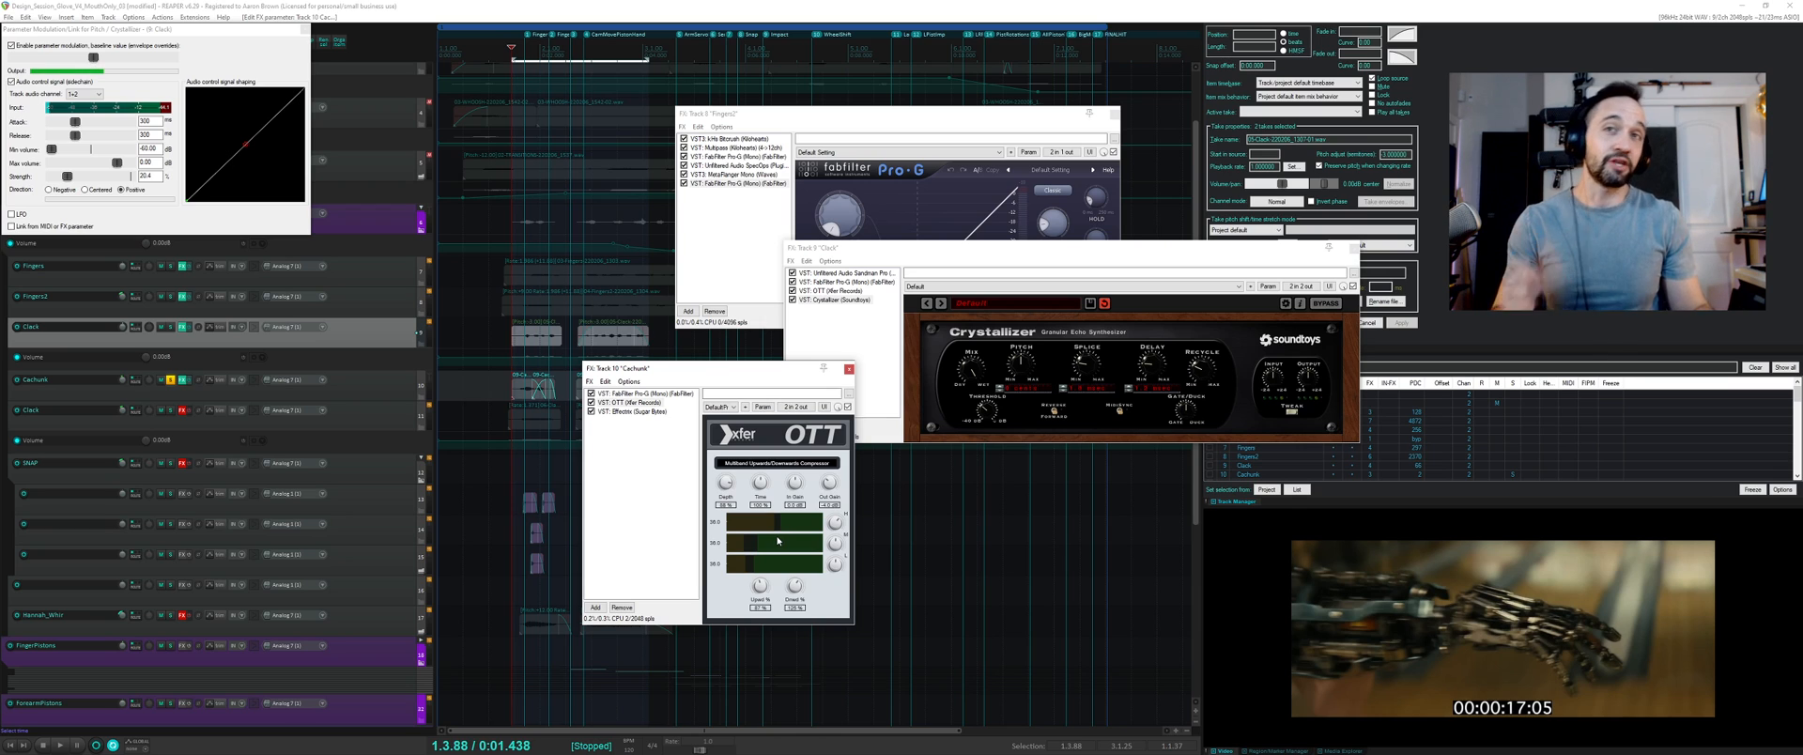
pyautogui.press('space')
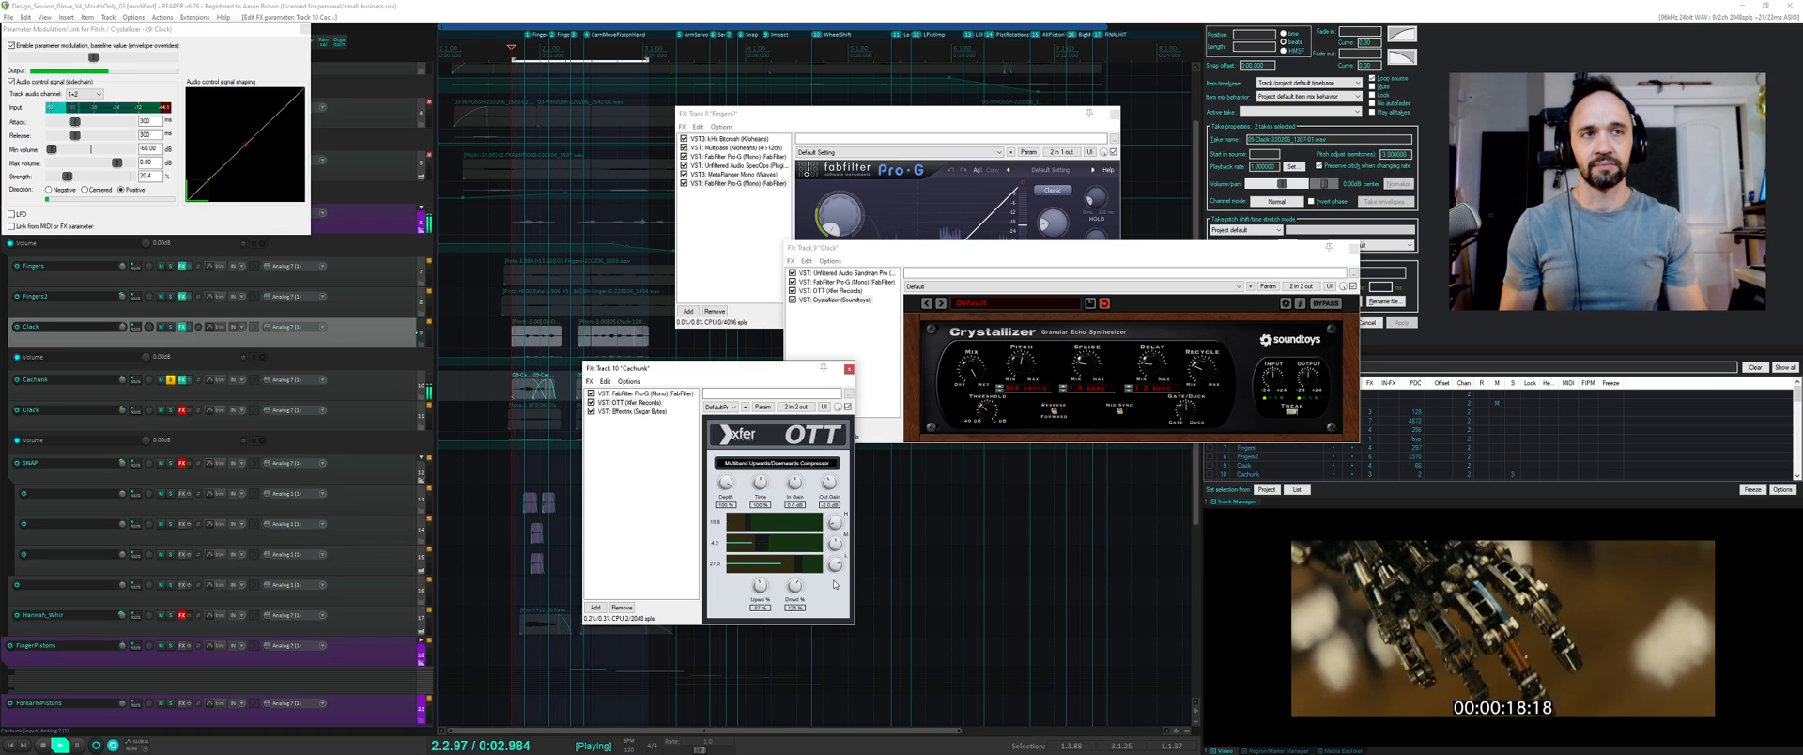
pyautogui.press('space')
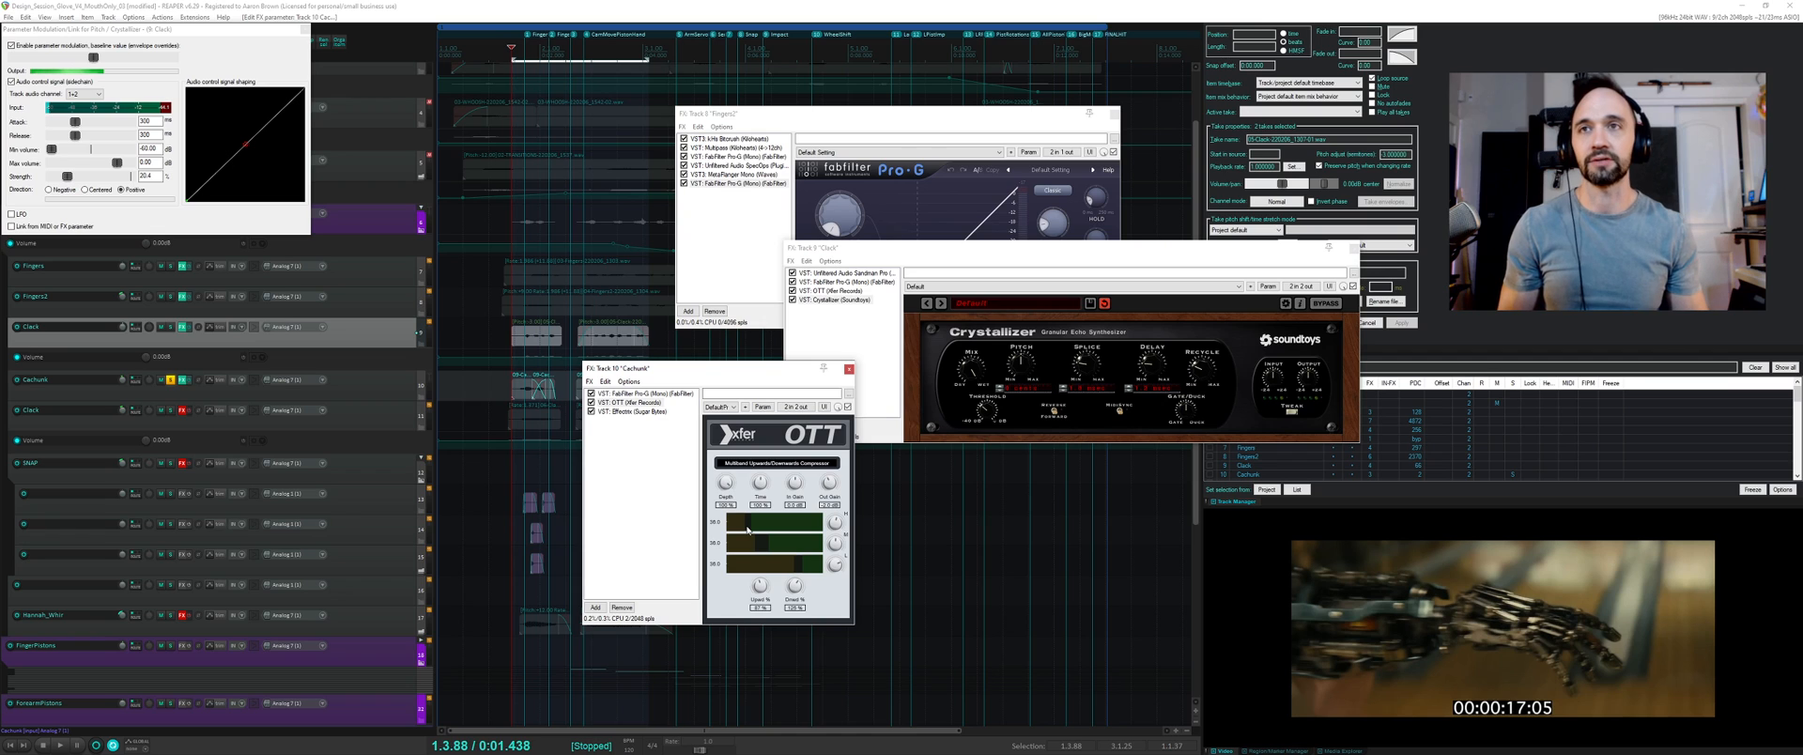
pyautogui.press('space')
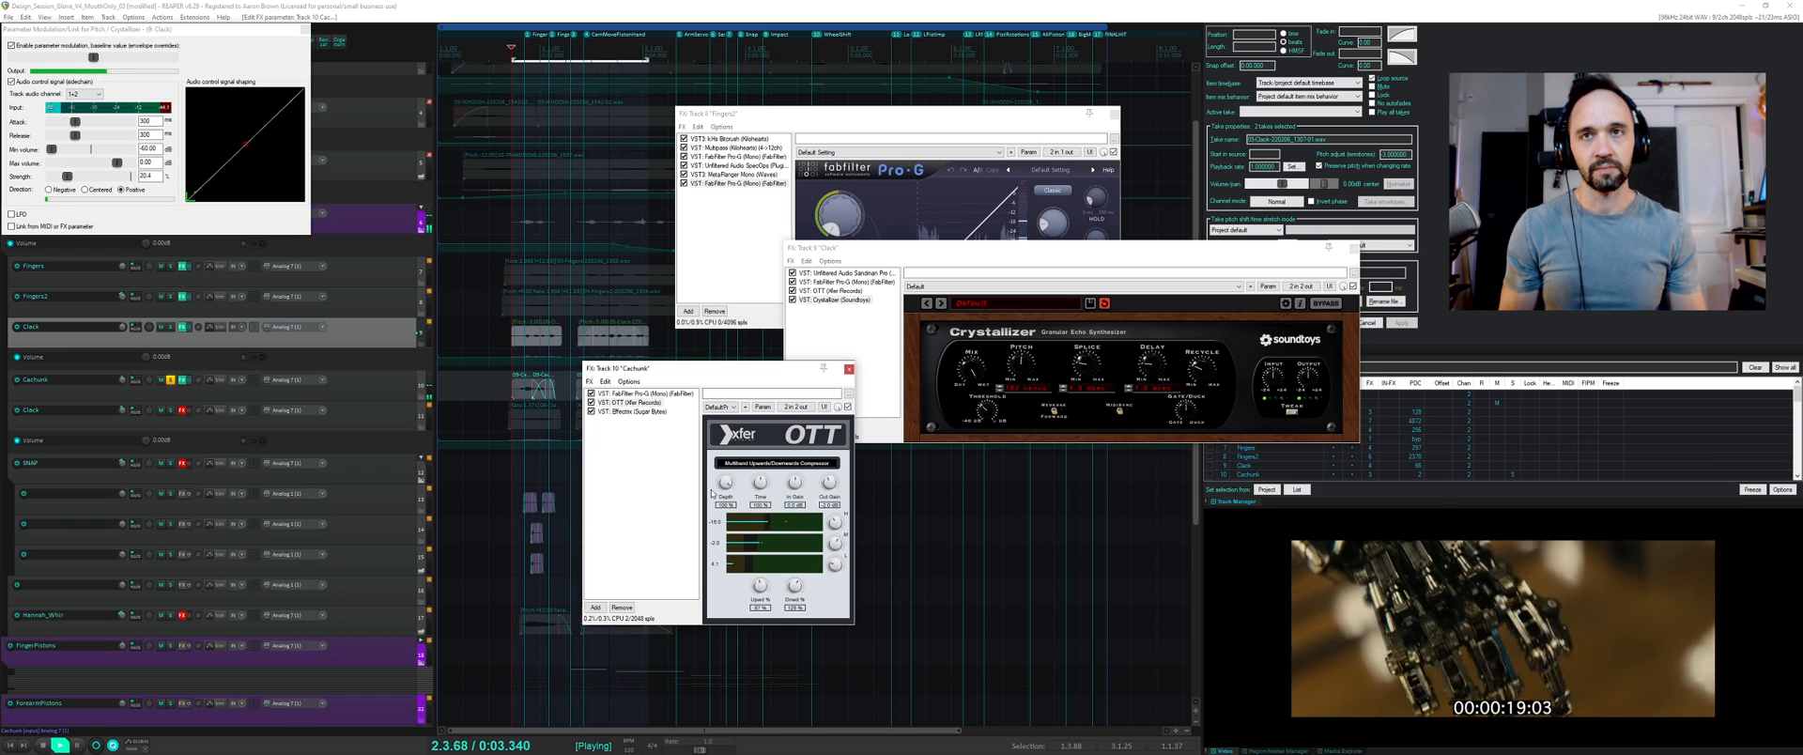
pyautogui.moveTo(725, 485); pyautogui.dragTo(726, 499)
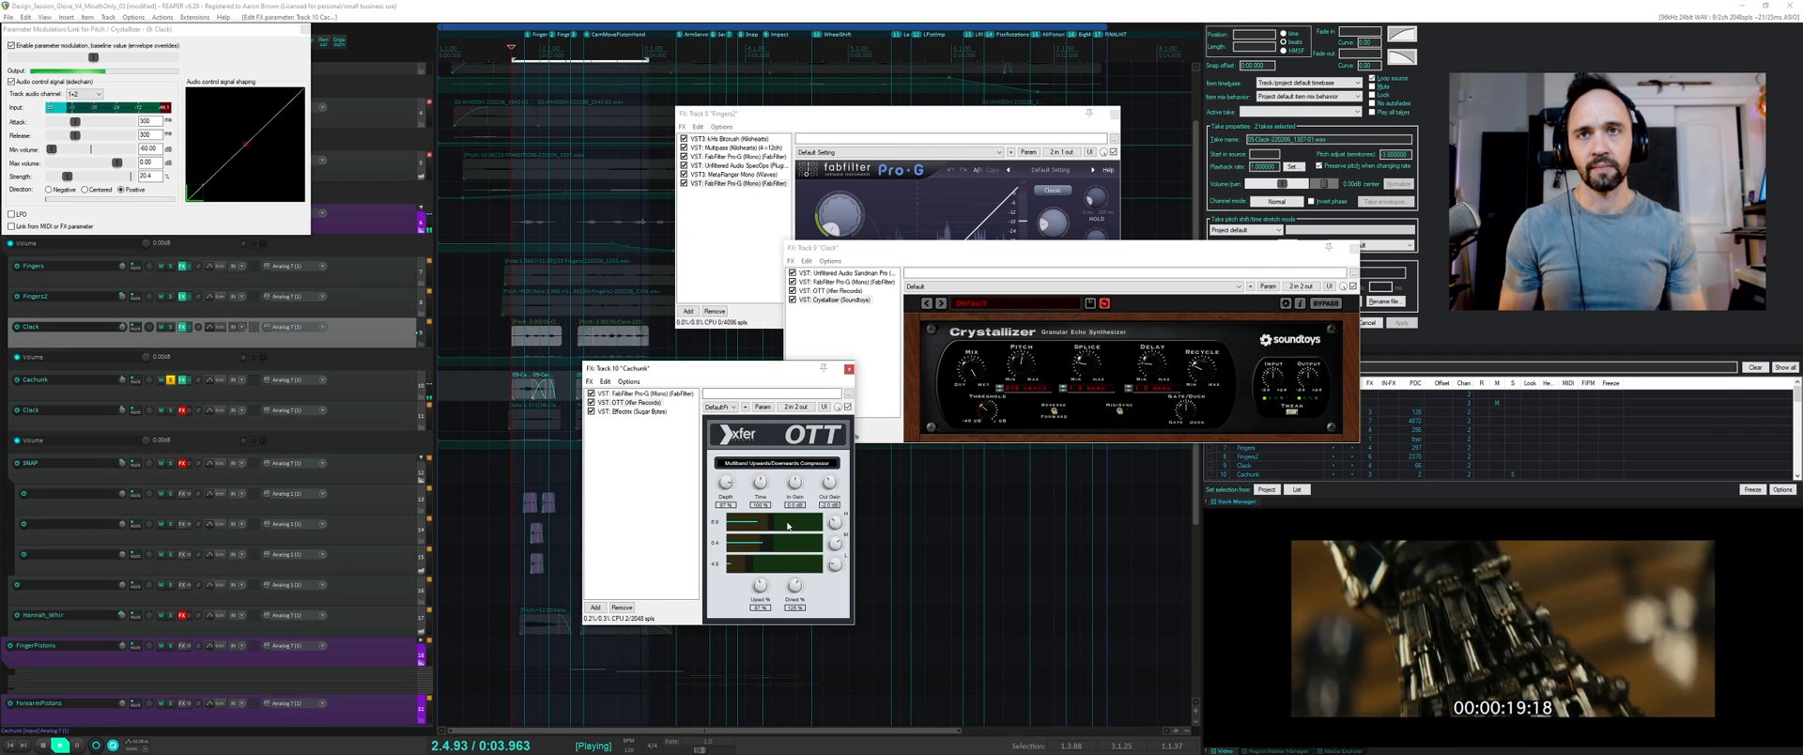
pyautogui.press('space')
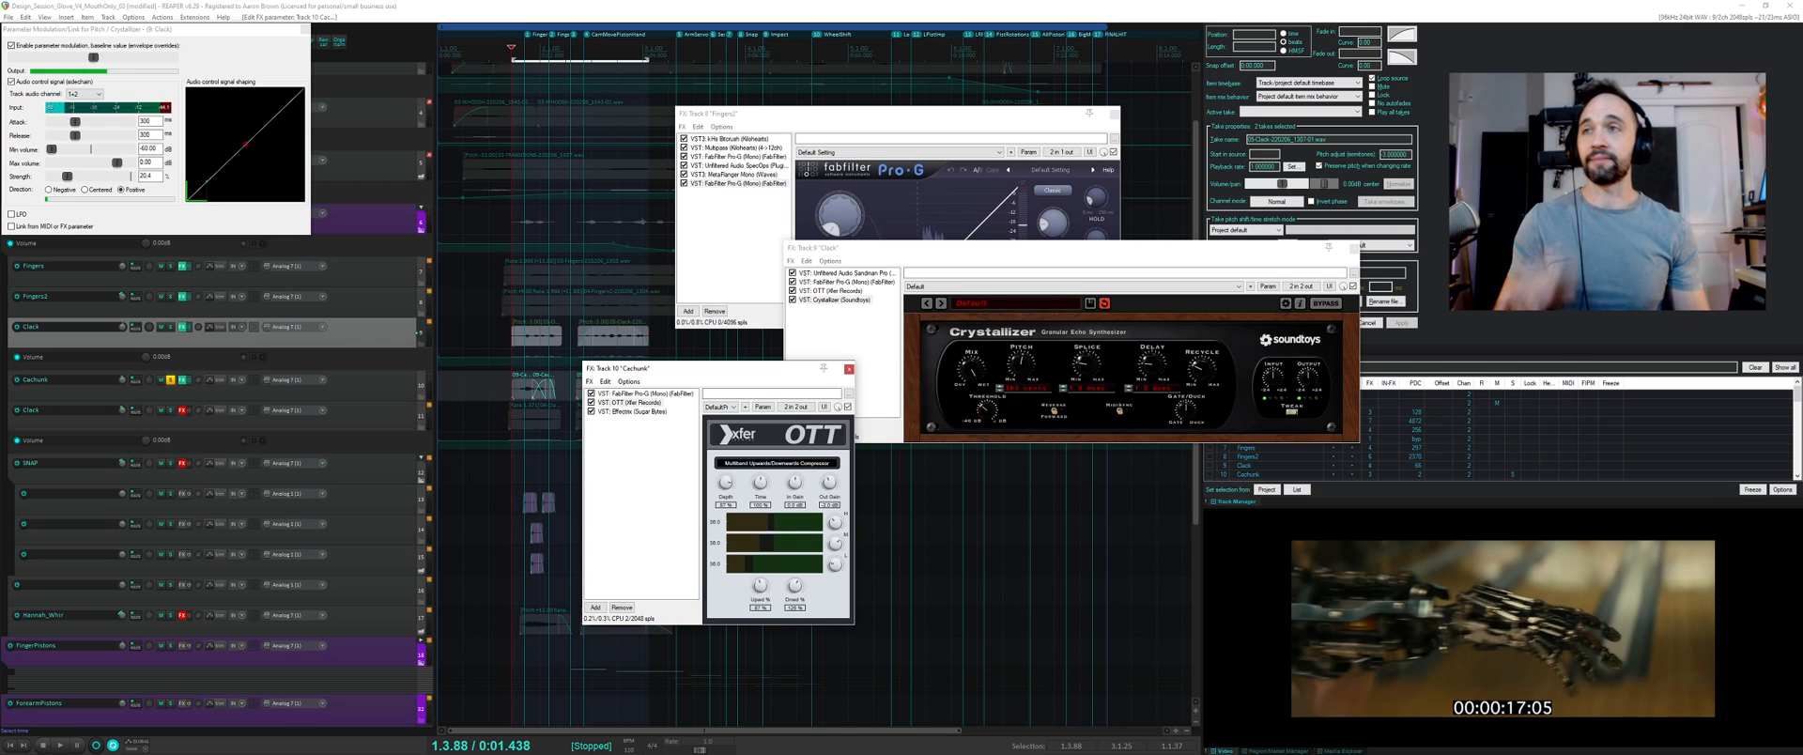
# - Solo the Clack track below Cachunk instead, enable its effects, open its effect chain and audition it
pyautogui.click(170, 379)
pyautogui.click(170, 410)
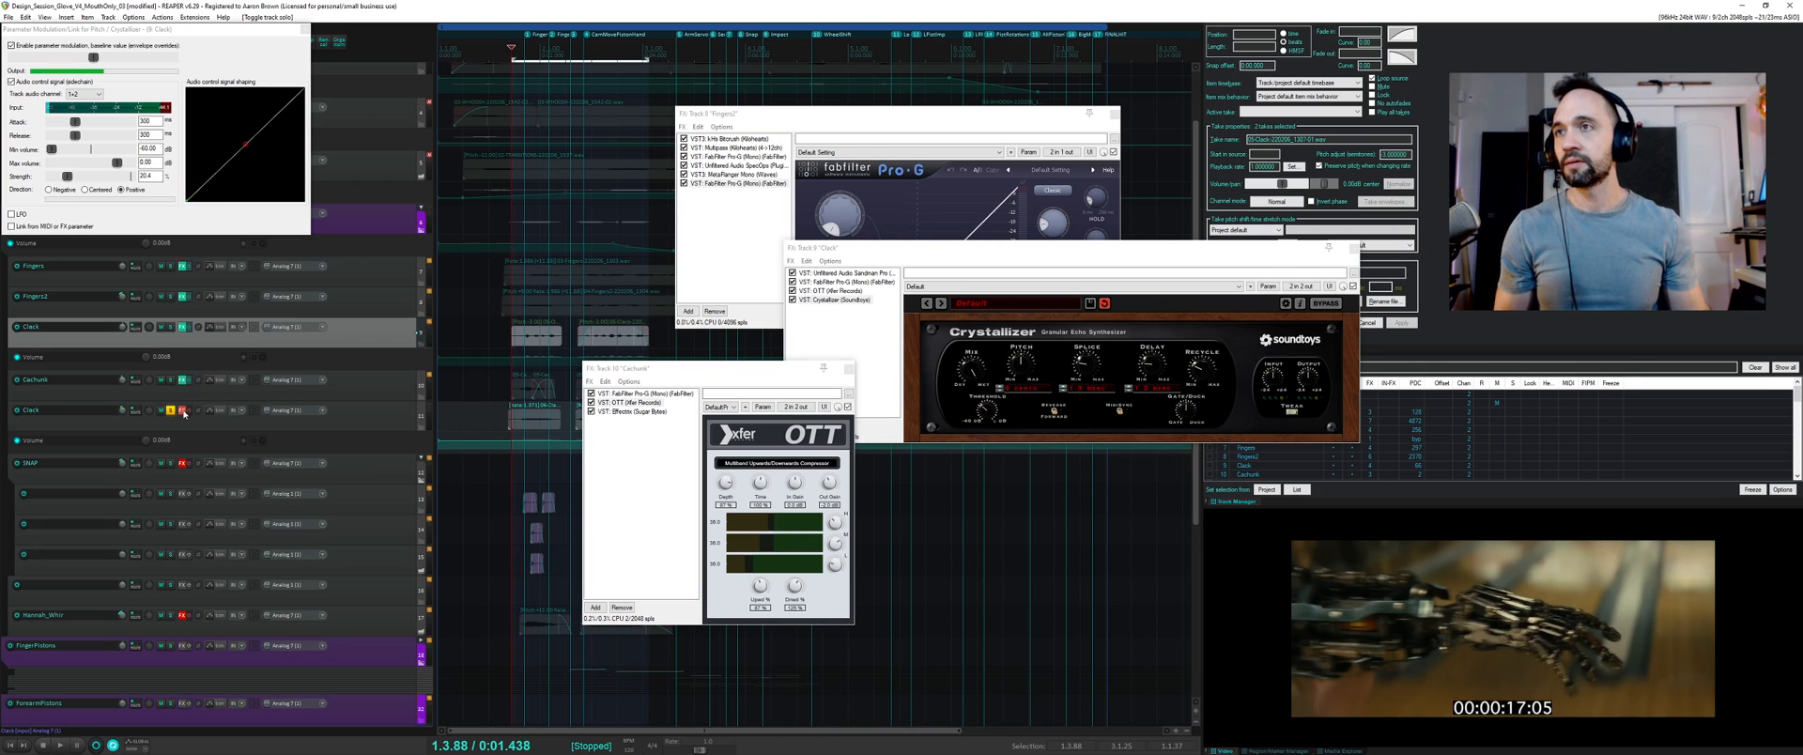
pyautogui.click(189, 410)
pyautogui.click(182, 410)
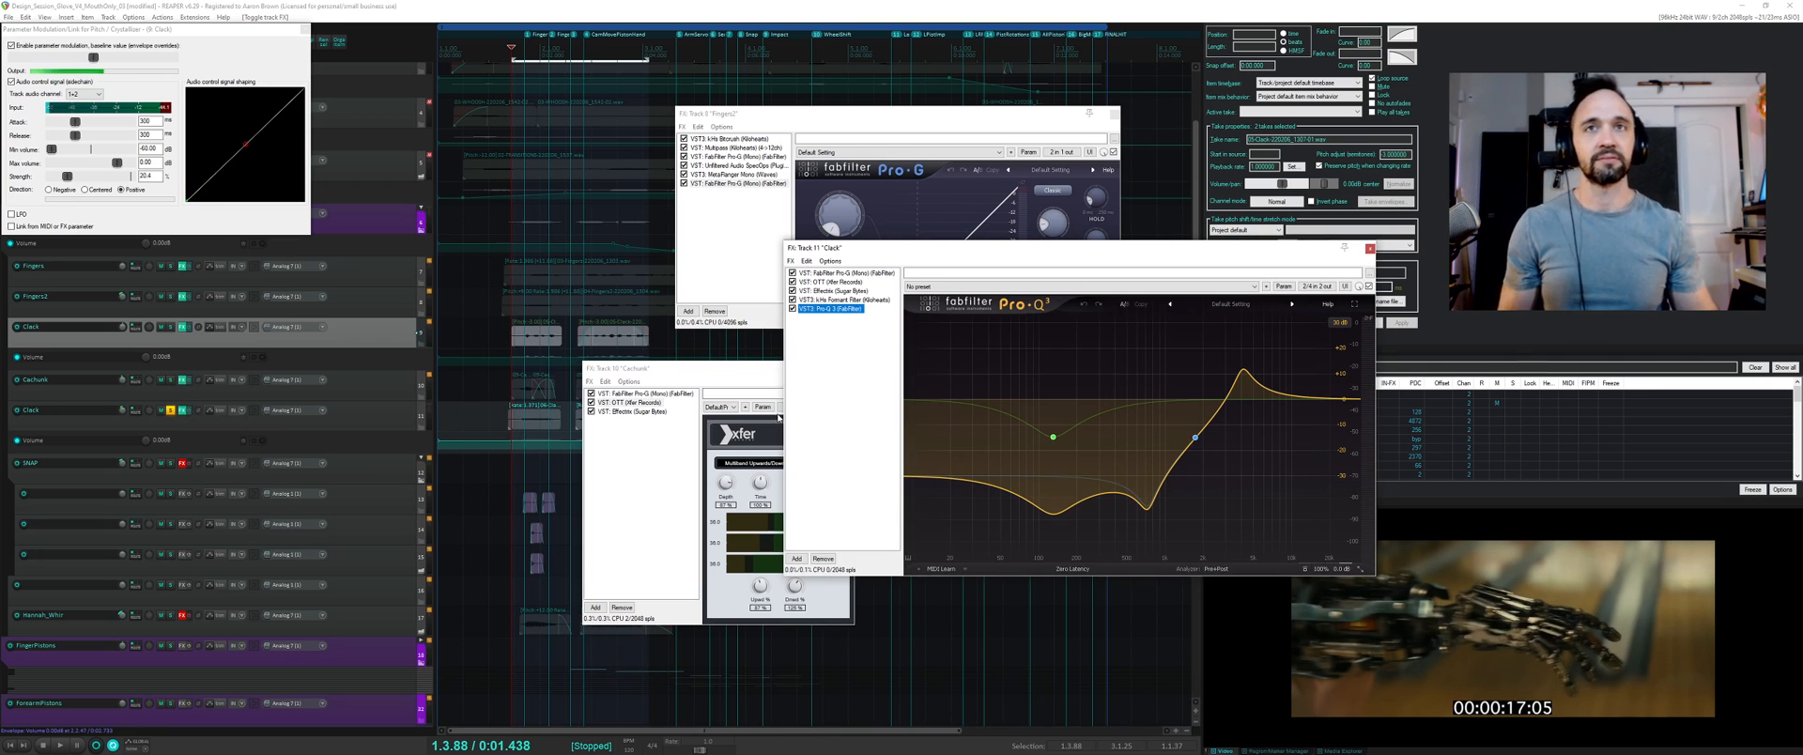
pyautogui.press('space')
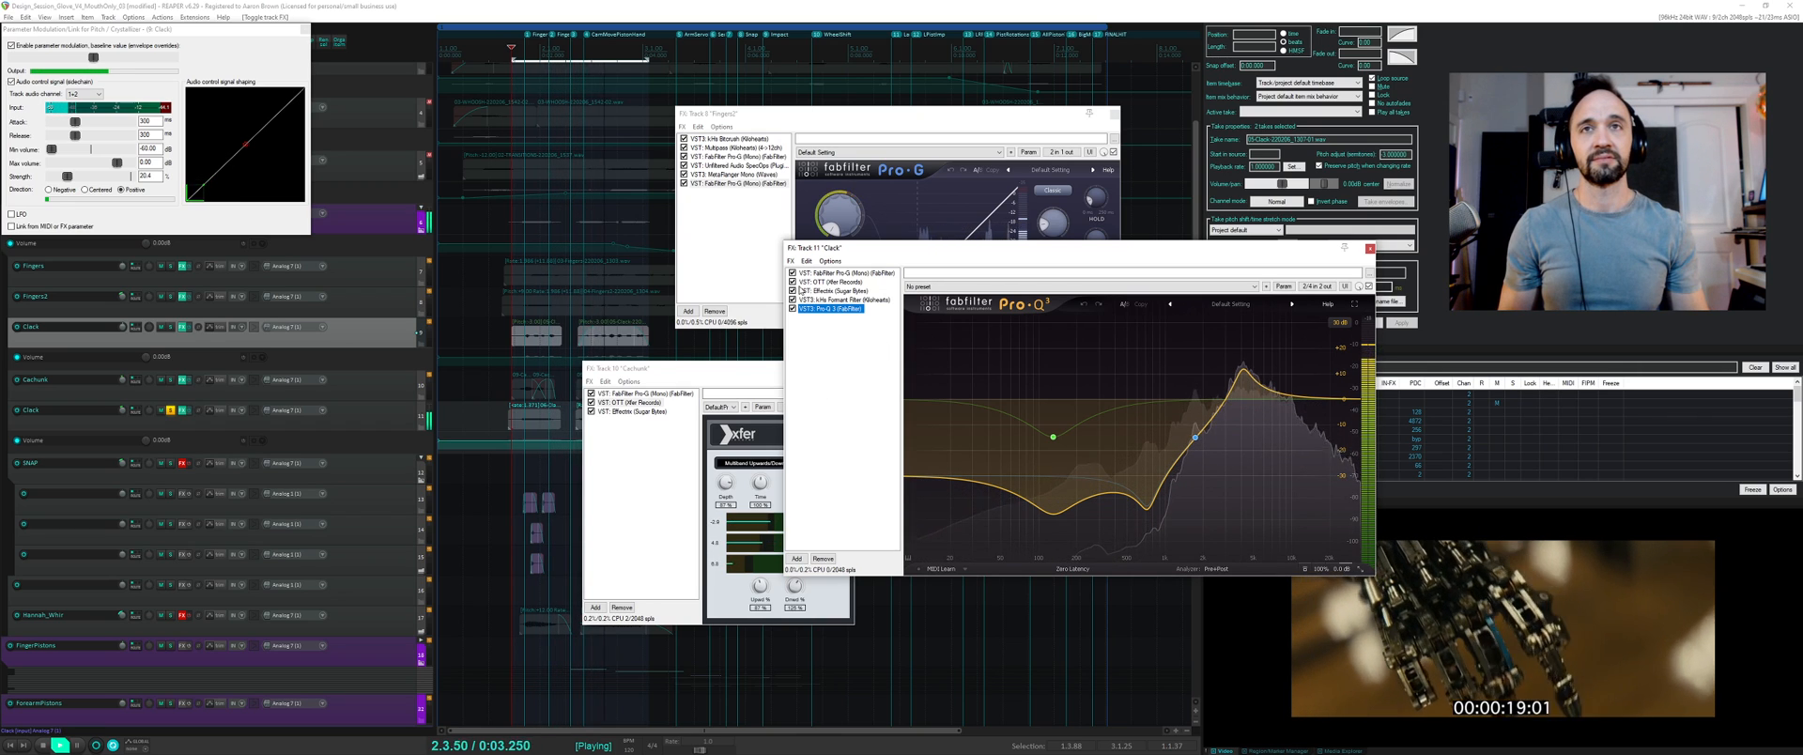
pyautogui.press('space')
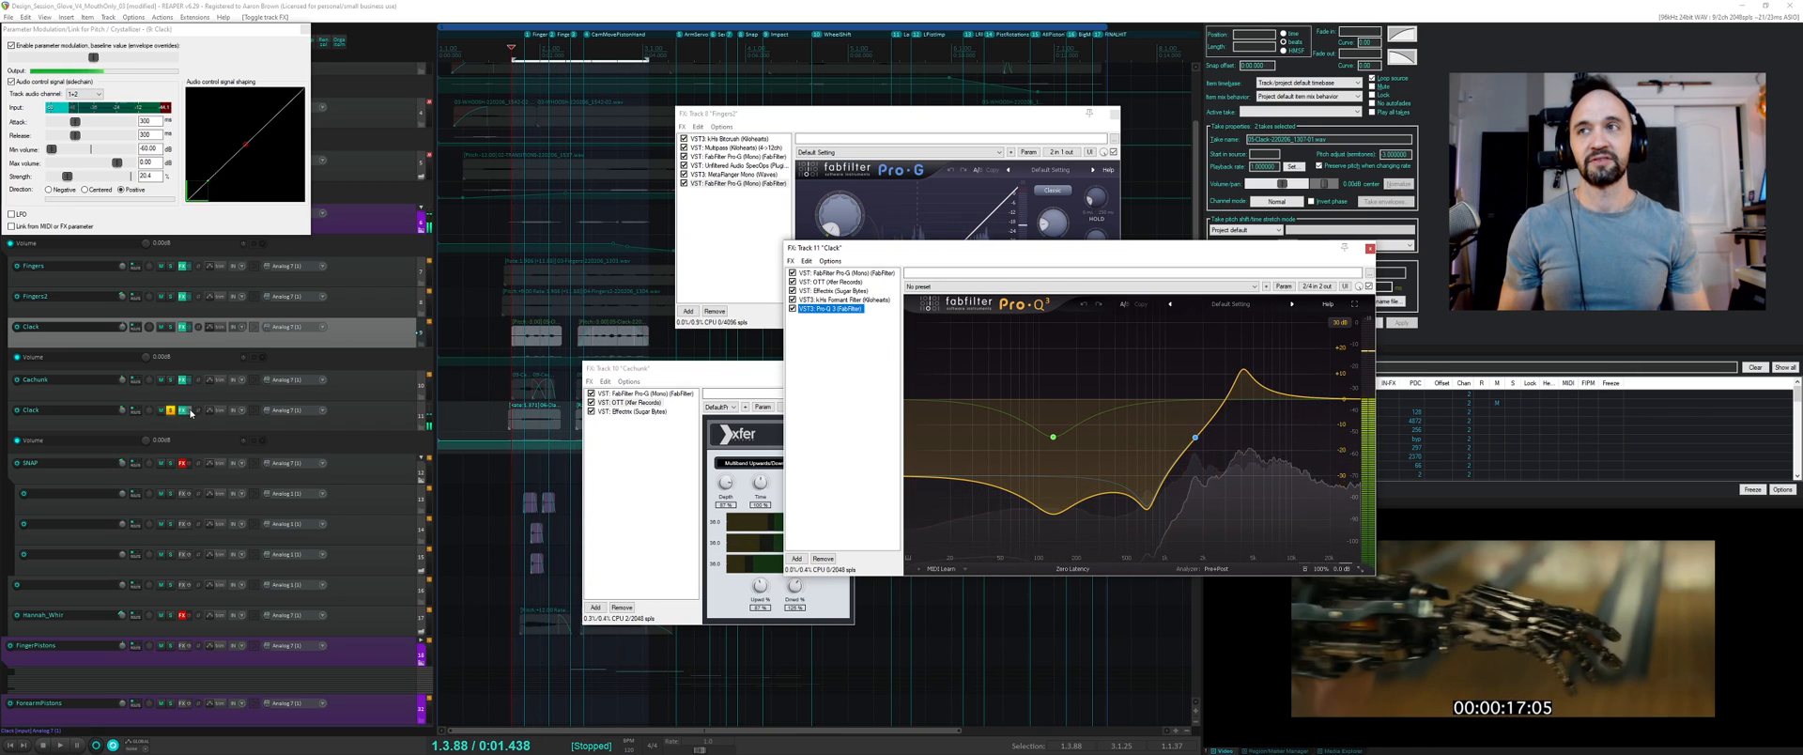
# - Bypass the lower Clack track's effects to audition the raw sound, and re-enable them
pyautogui.click(189, 411)
pyautogui.press('space')
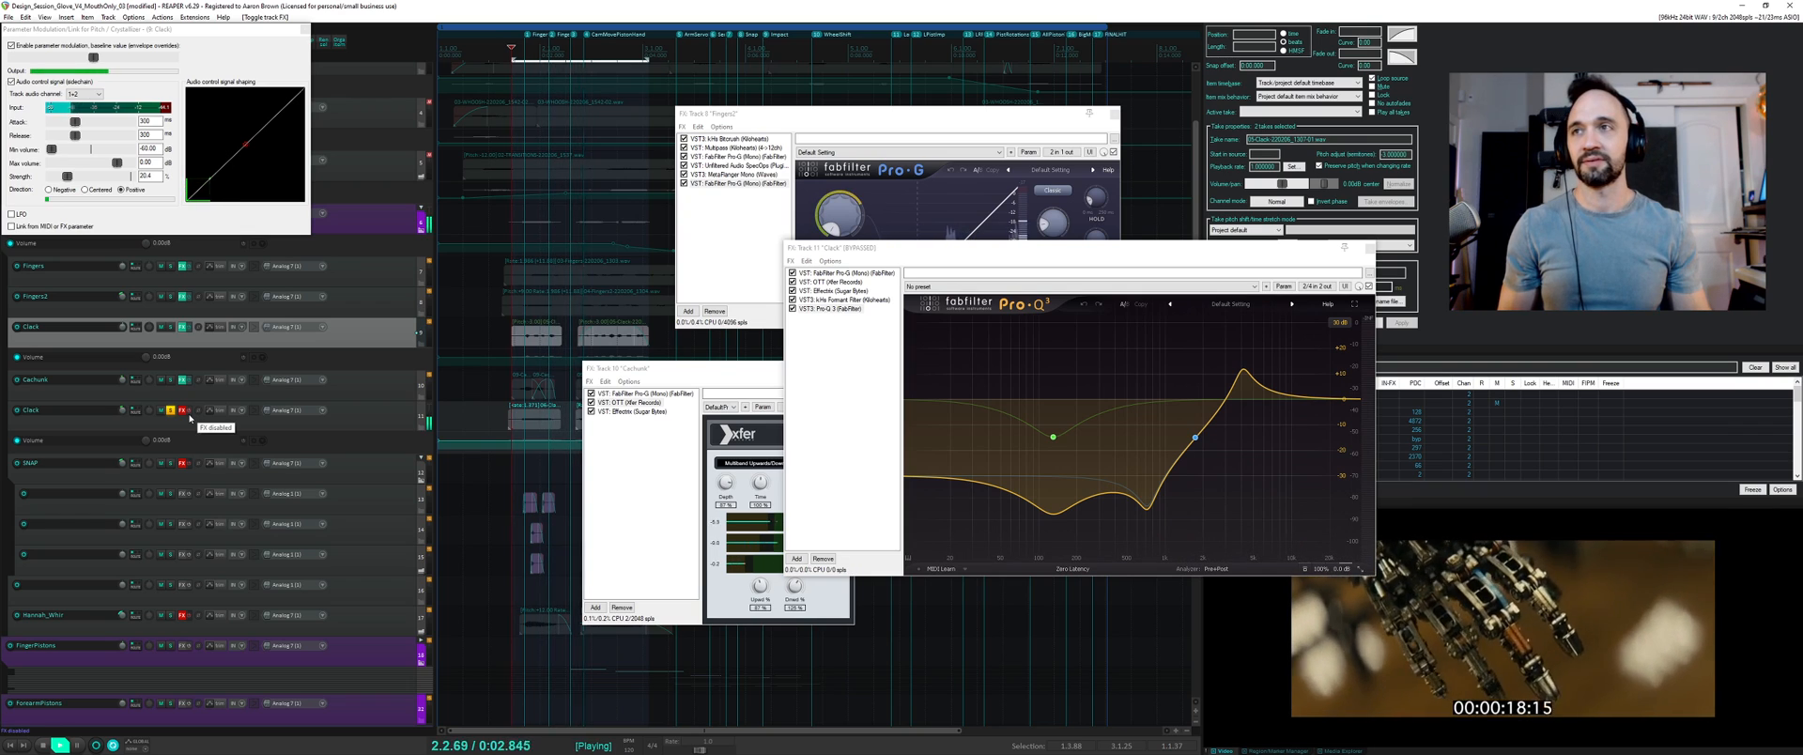
pyautogui.press('space')
pyautogui.click(189, 415)
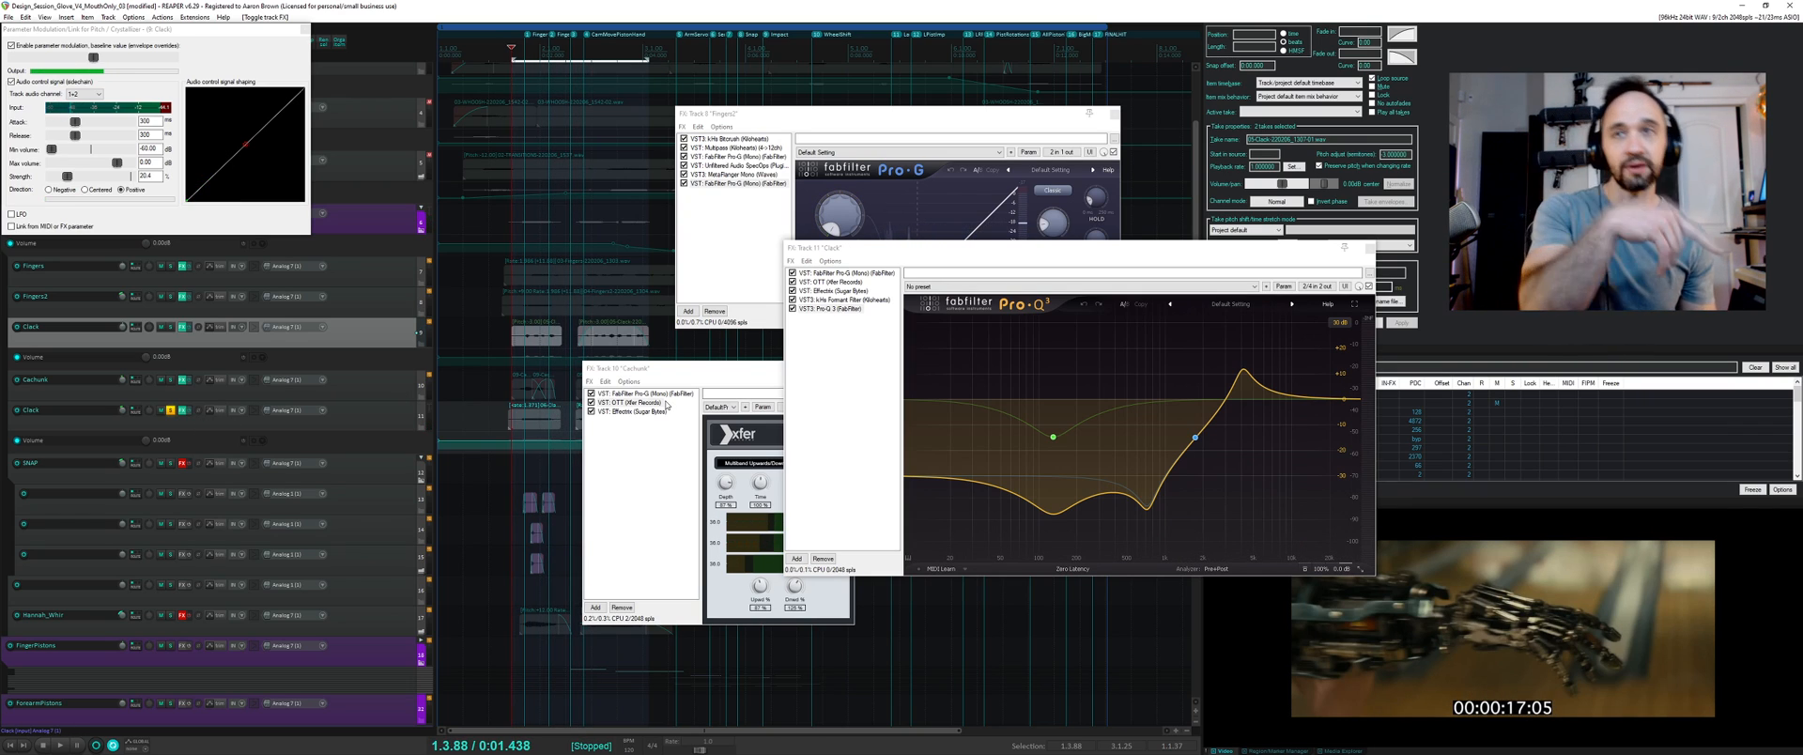
# - Show the Formant Filter and Pro-Q 3 settings on Clack, auditioning the track with Pro-Q 3 bypassed and active
pyautogui.click(831, 300)
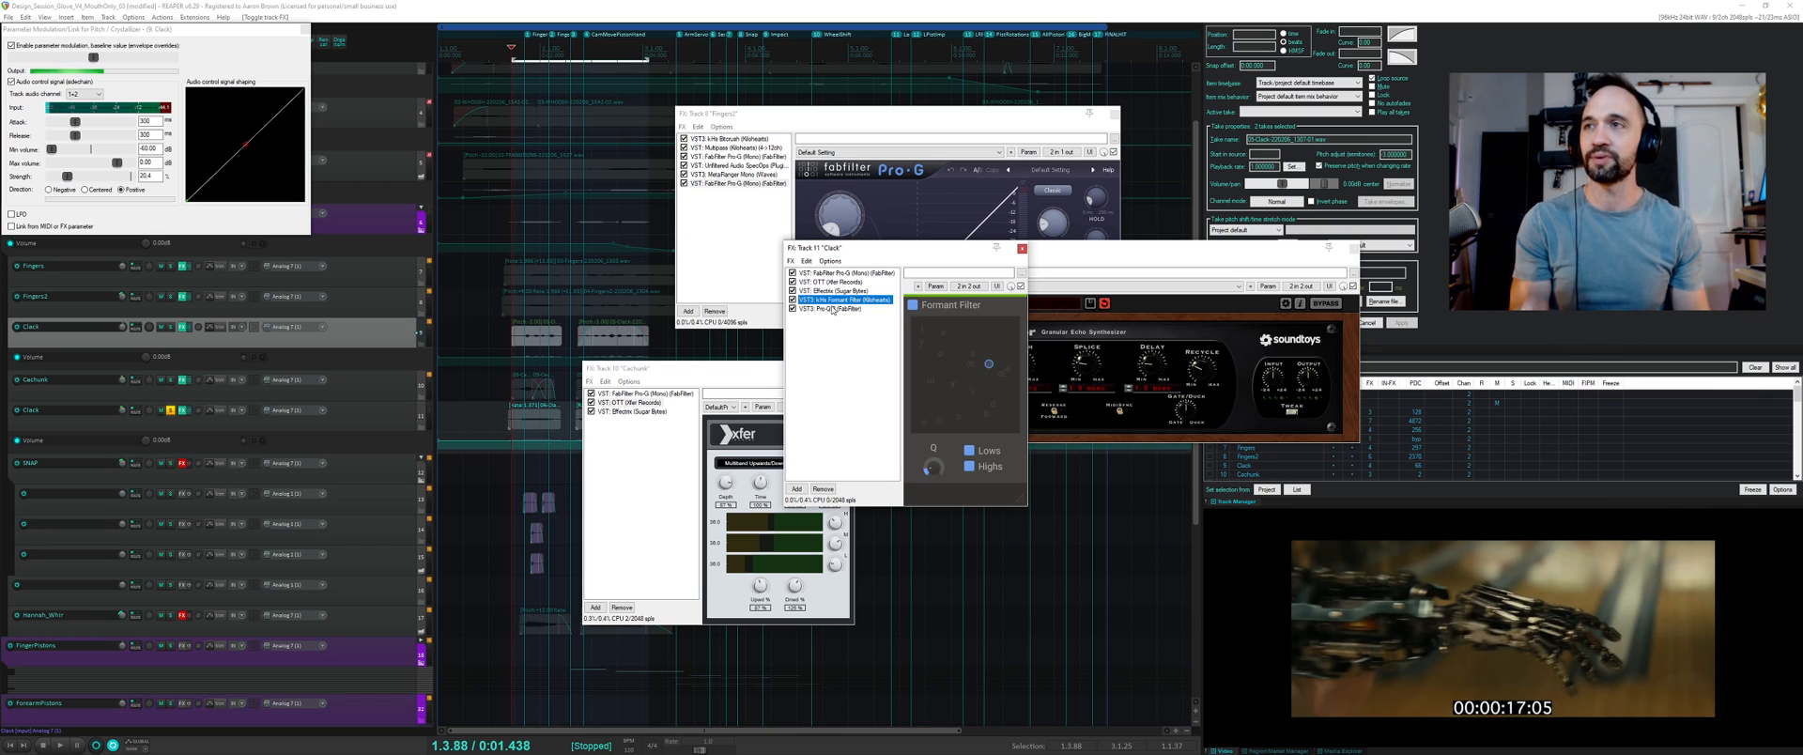
pyautogui.hotkey('alt', 'space')
pyautogui.click(863, 340)
pyautogui.press('space')
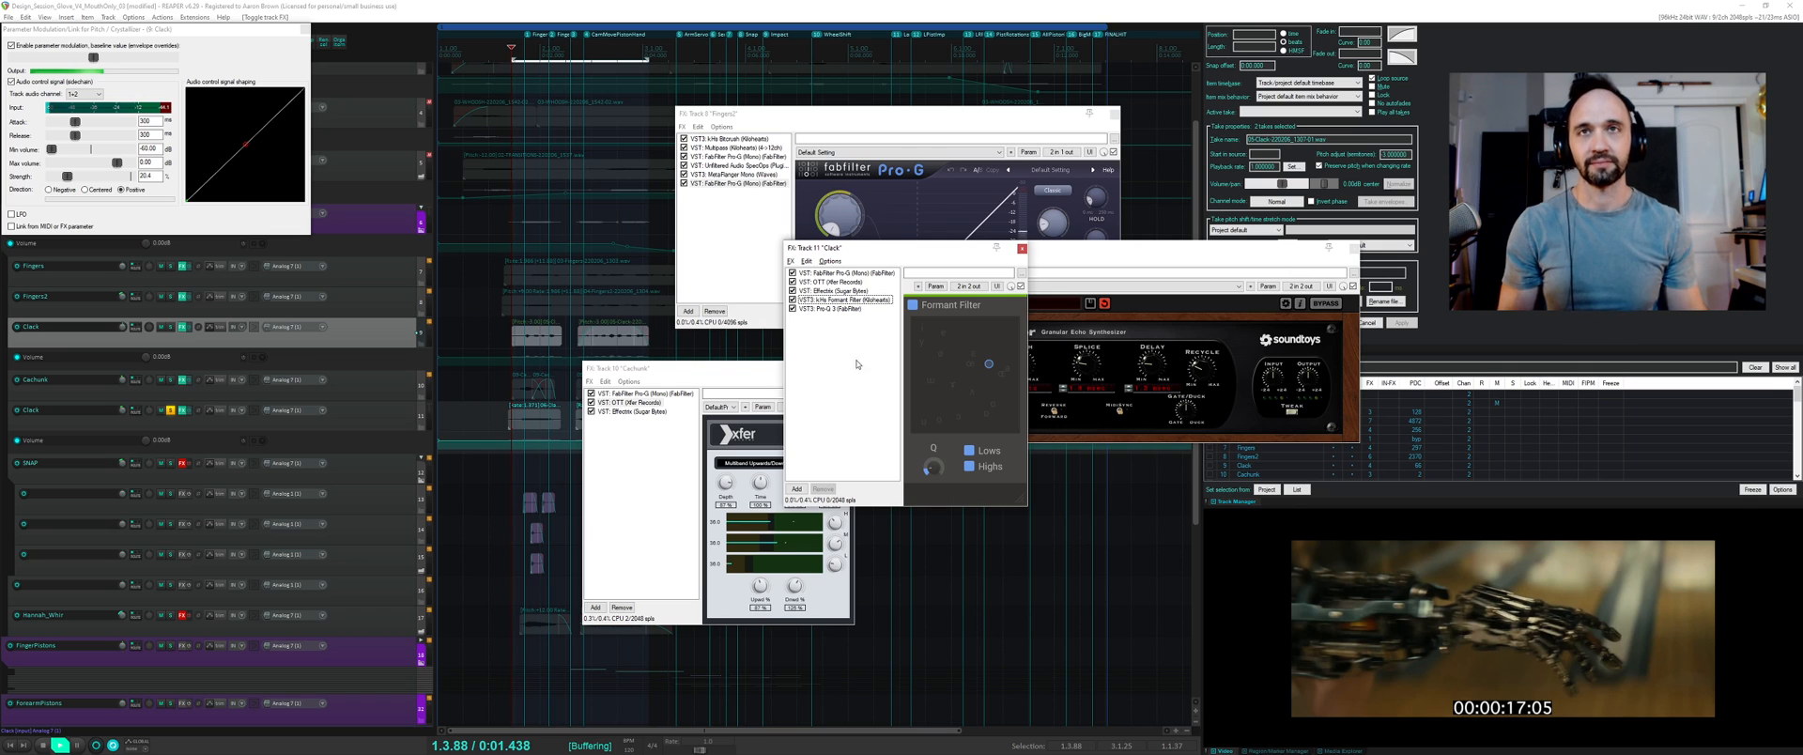
pyautogui.click(792, 308)
pyautogui.click(793, 309)
pyautogui.click(815, 311)
pyautogui.press('space')
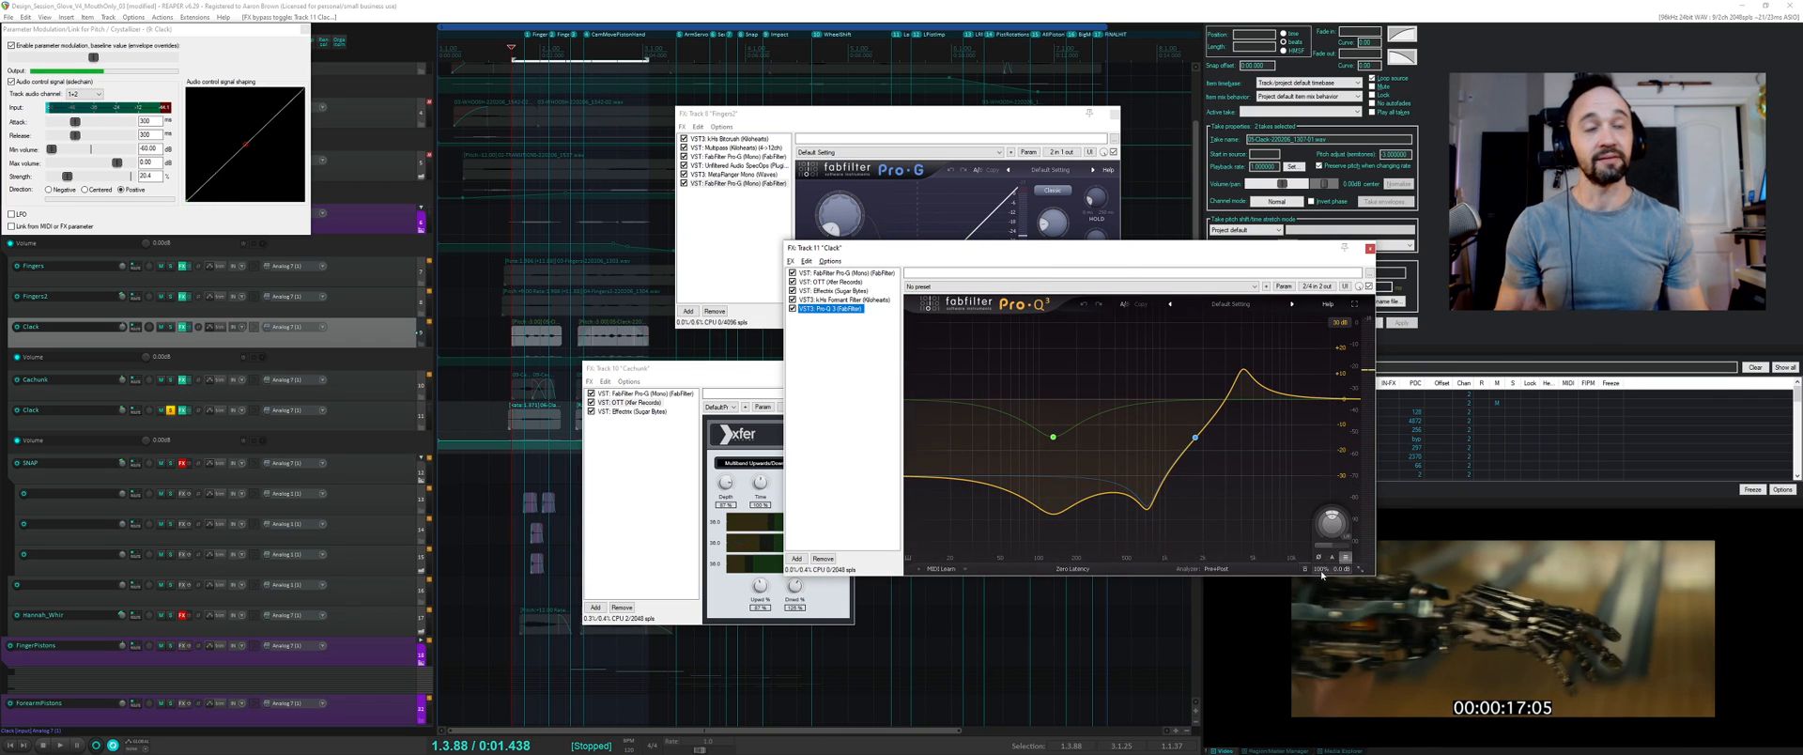
# - Reduce Pro-Q 3's Gain Scale to about 60% on the lower Clack track and audition the result
pyautogui.press('space')
pyautogui.moveTo(1321, 573)
pyautogui.mouseDown()
pyautogui.moveTo(1325, 644)
pyautogui.moveTo(1316, 597)
pyautogui.mouseUp()
pyautogui.press('space')
pyautogui.moveTo(1323, 573)
pyautogui.moveTo(1323, 572); pyautogui.dragTo(1323, 585)
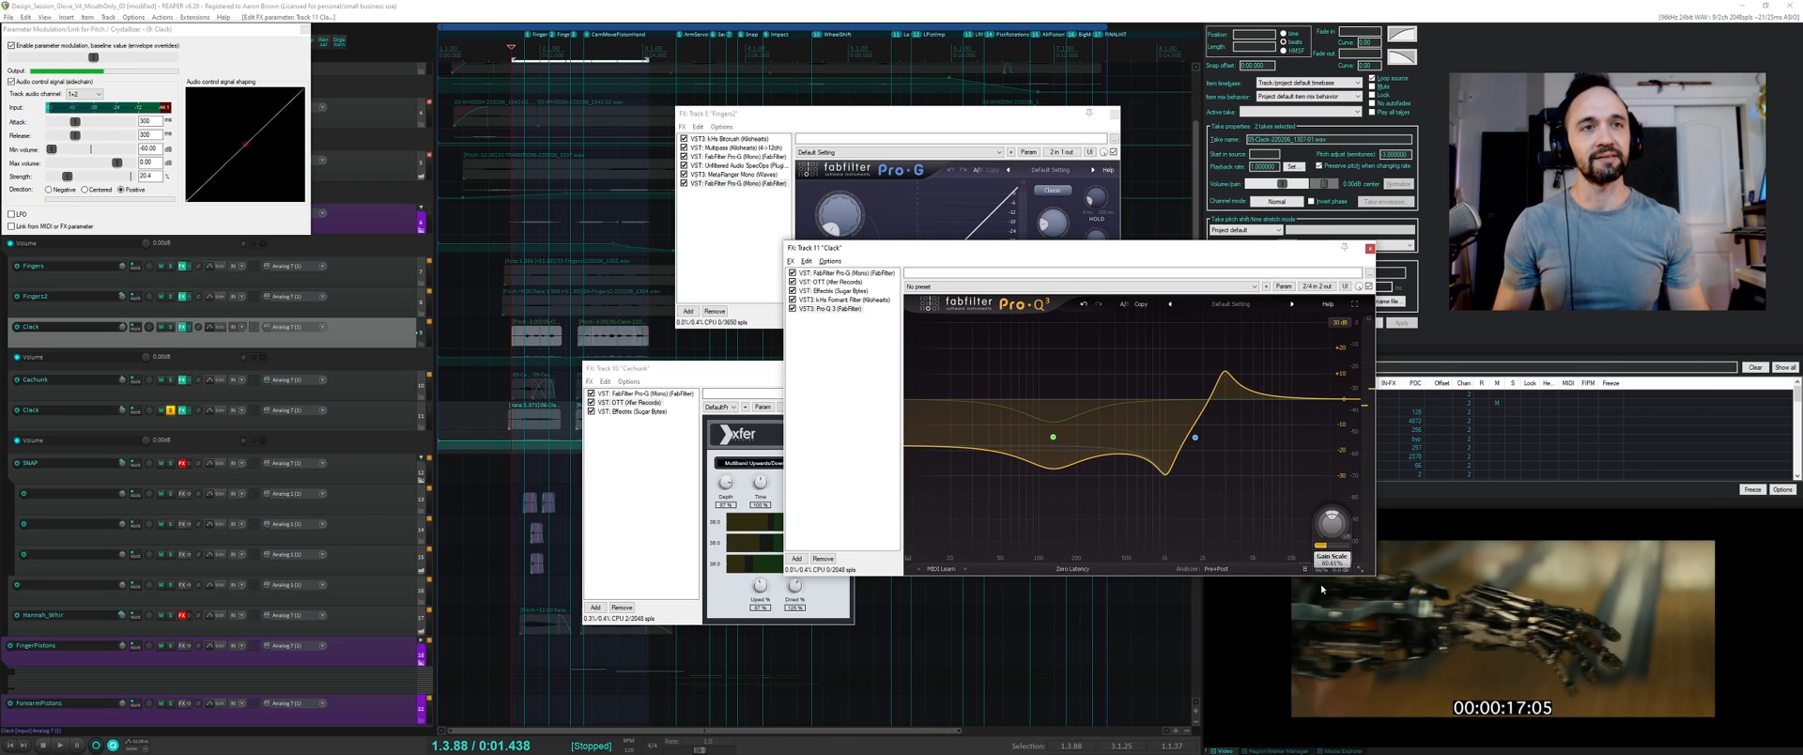
pyautogui.press('space')
pyautogui.press('space')
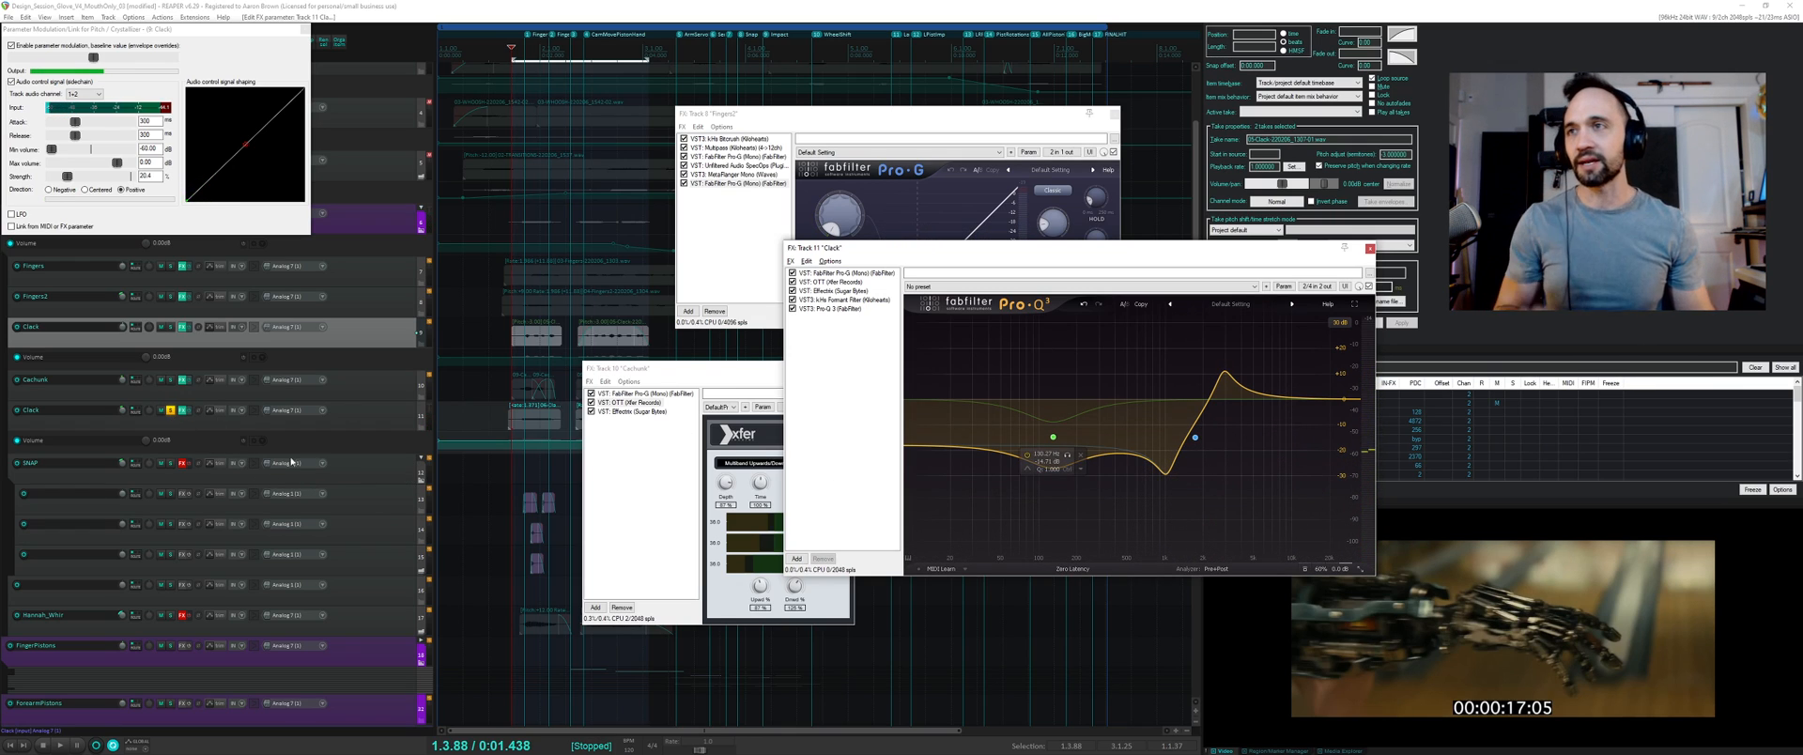
# - Solo the SNAP folder track instead of Clack and close all open effect chain windows
pyautogui.click(170, 463)
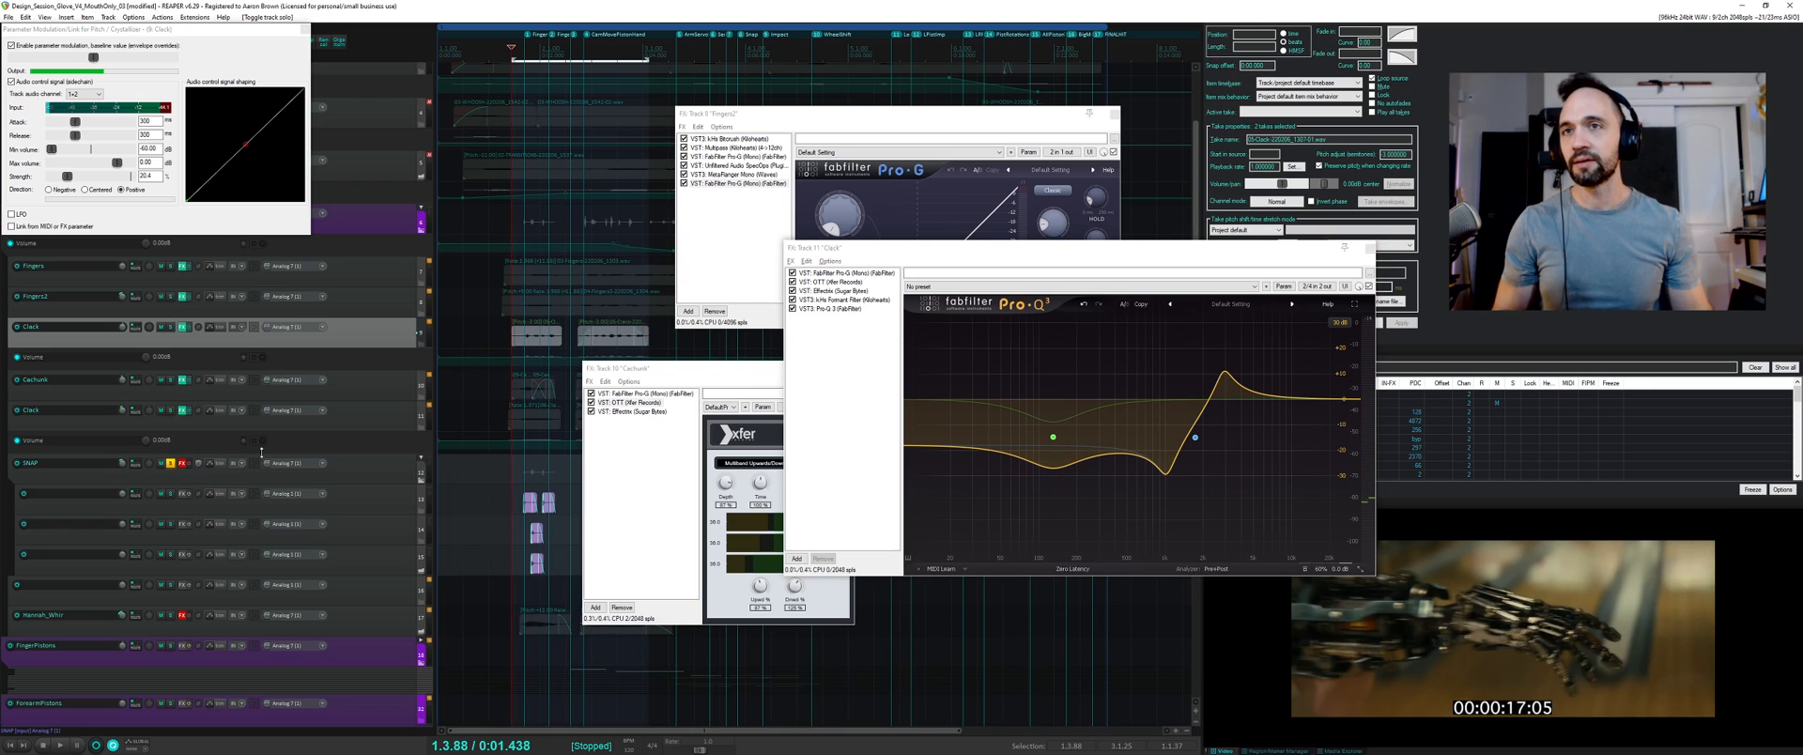
pyautogui.click(1369, 248)
pyautogui.click(1115, 113)
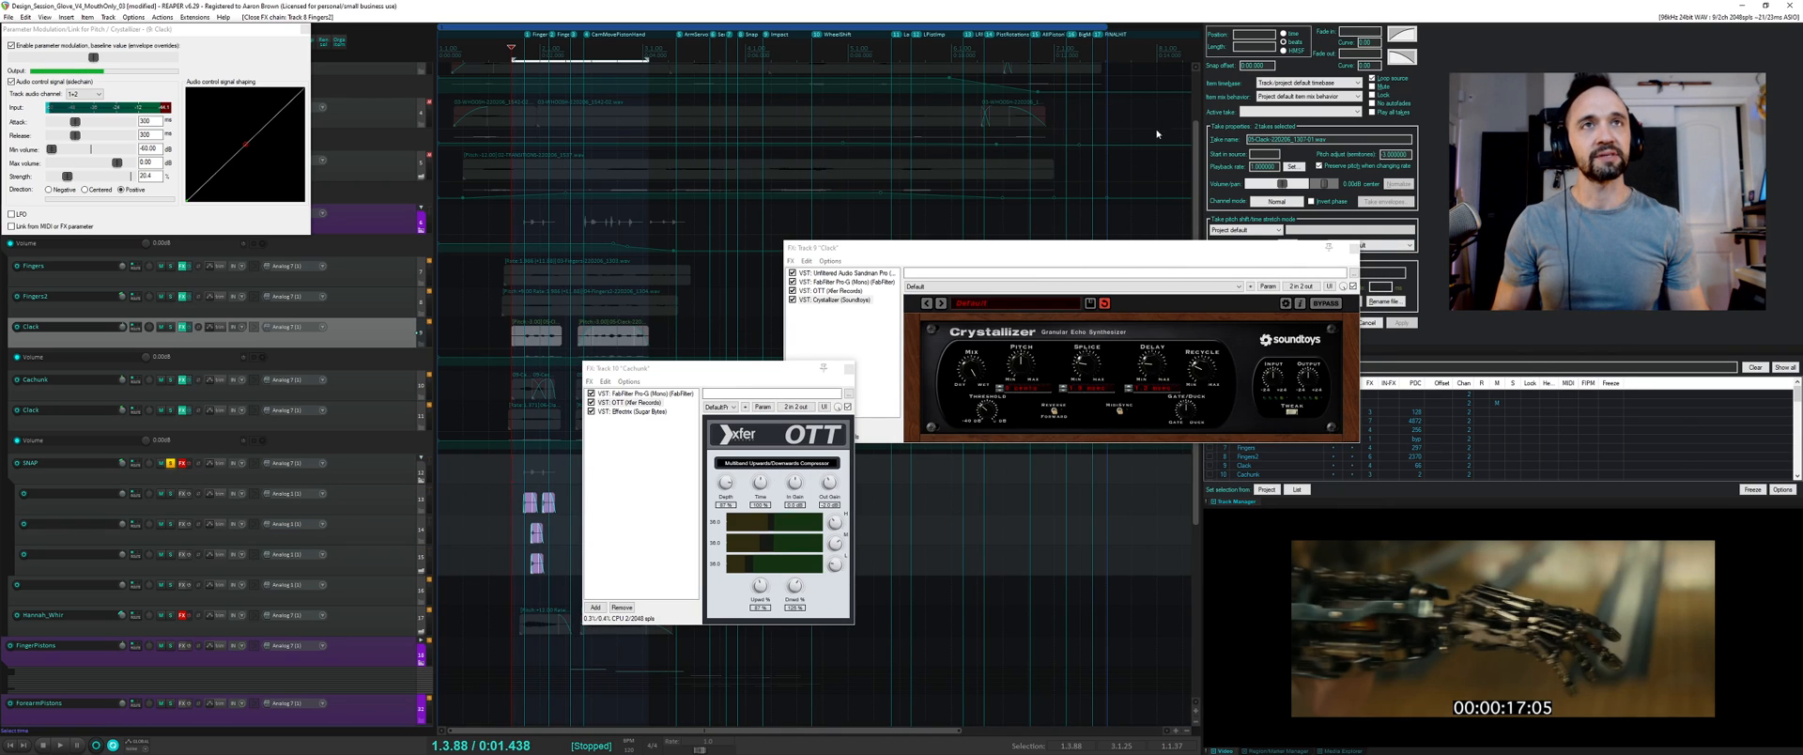
pyautogui.click(1355, 248)
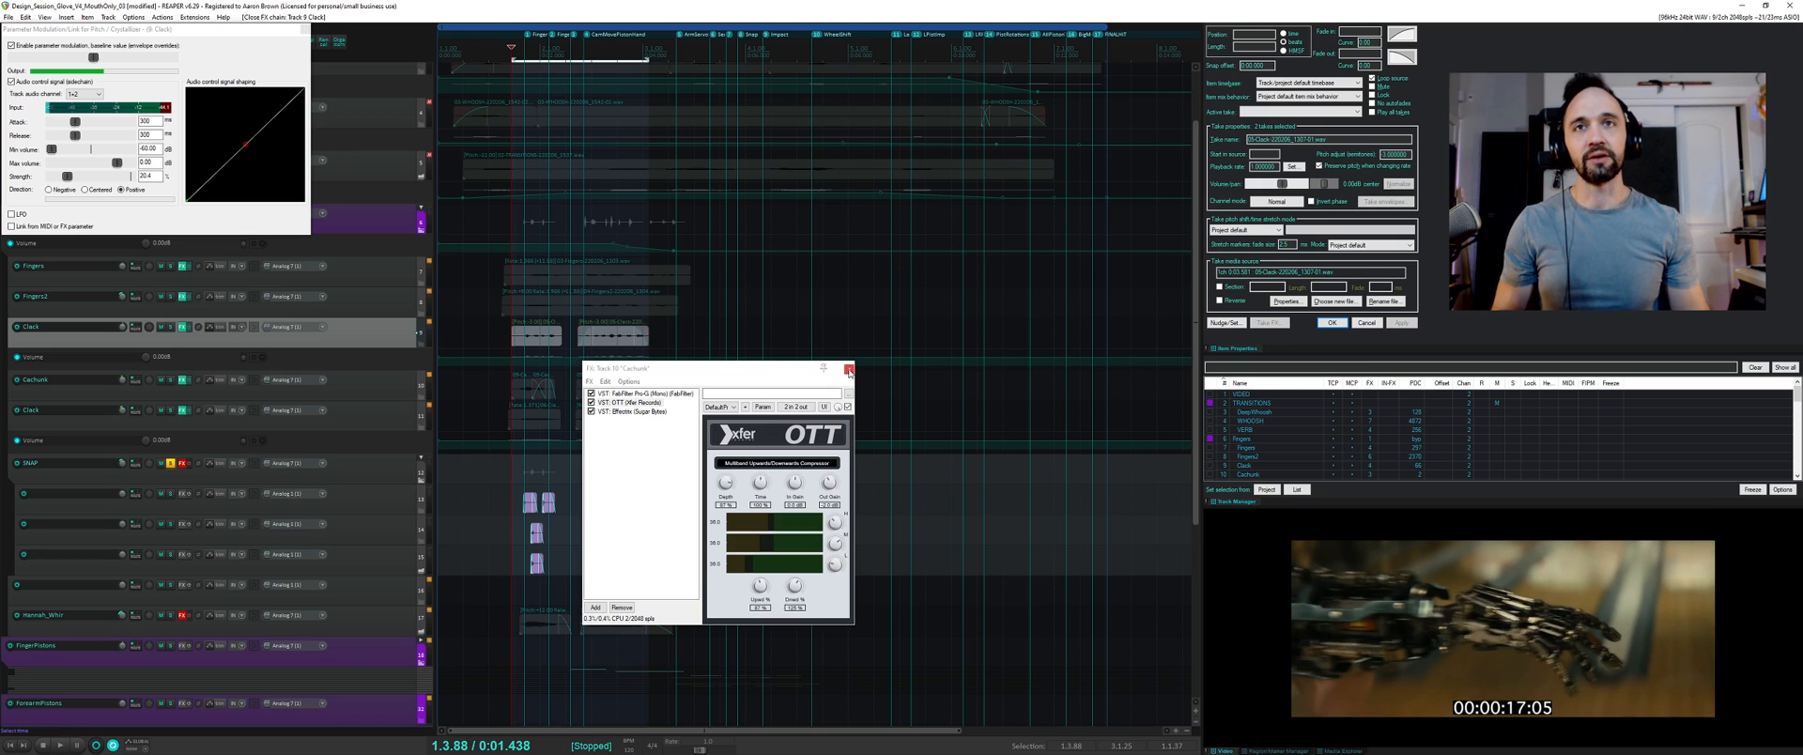
pyautogui.click(848, 368)
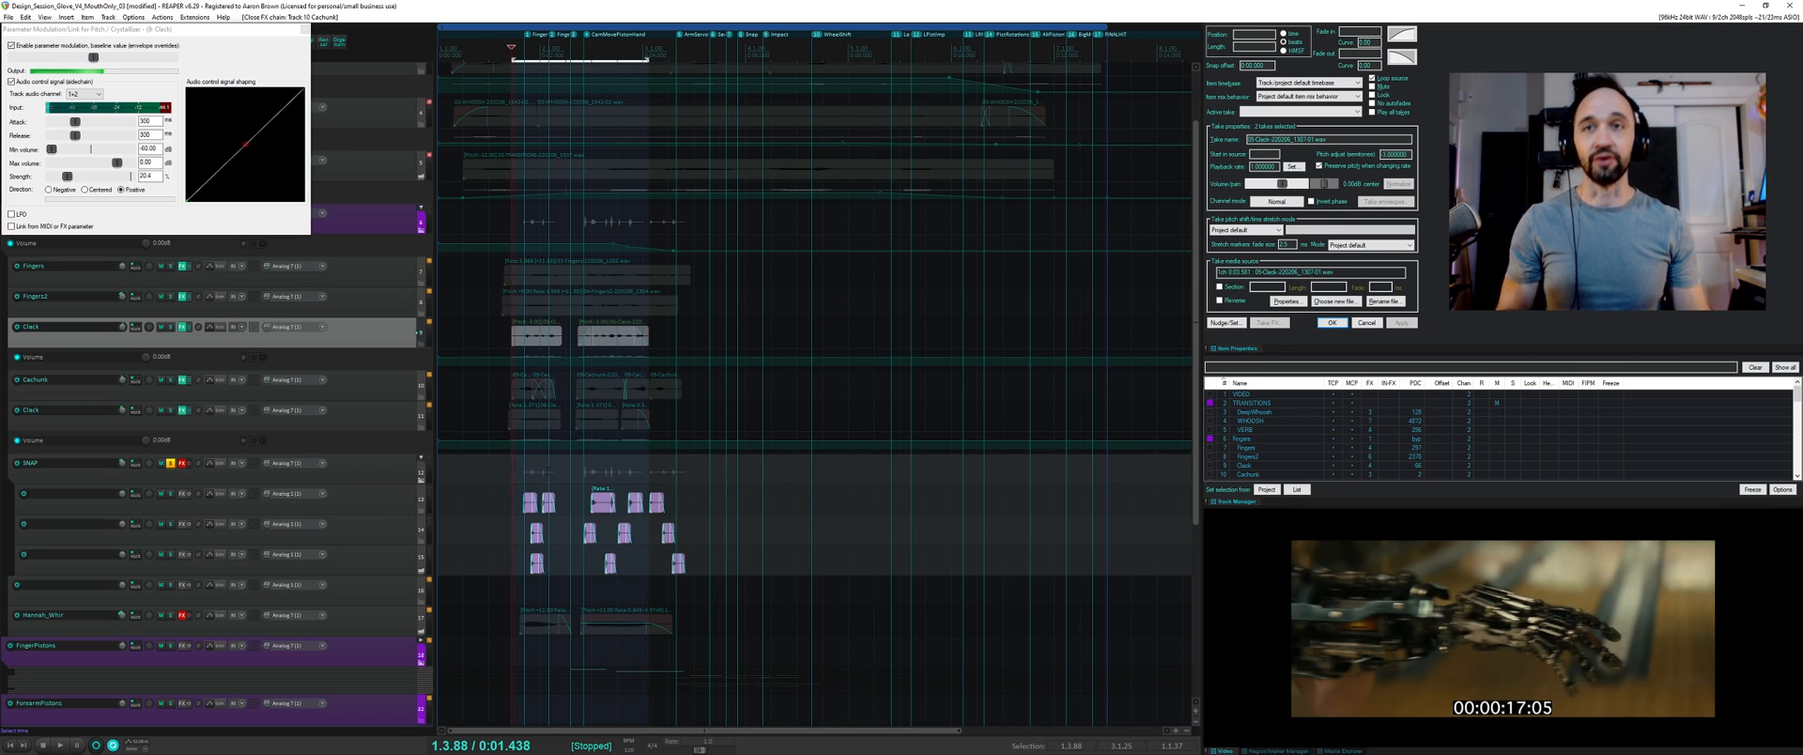
# - Extend the end of the time selection past the last SNAP clip and audition the raw SNAP track
pyautogui.moveTo(648, 460); pyautogui.dragTo(695, 461)
pyautogui.press('space')
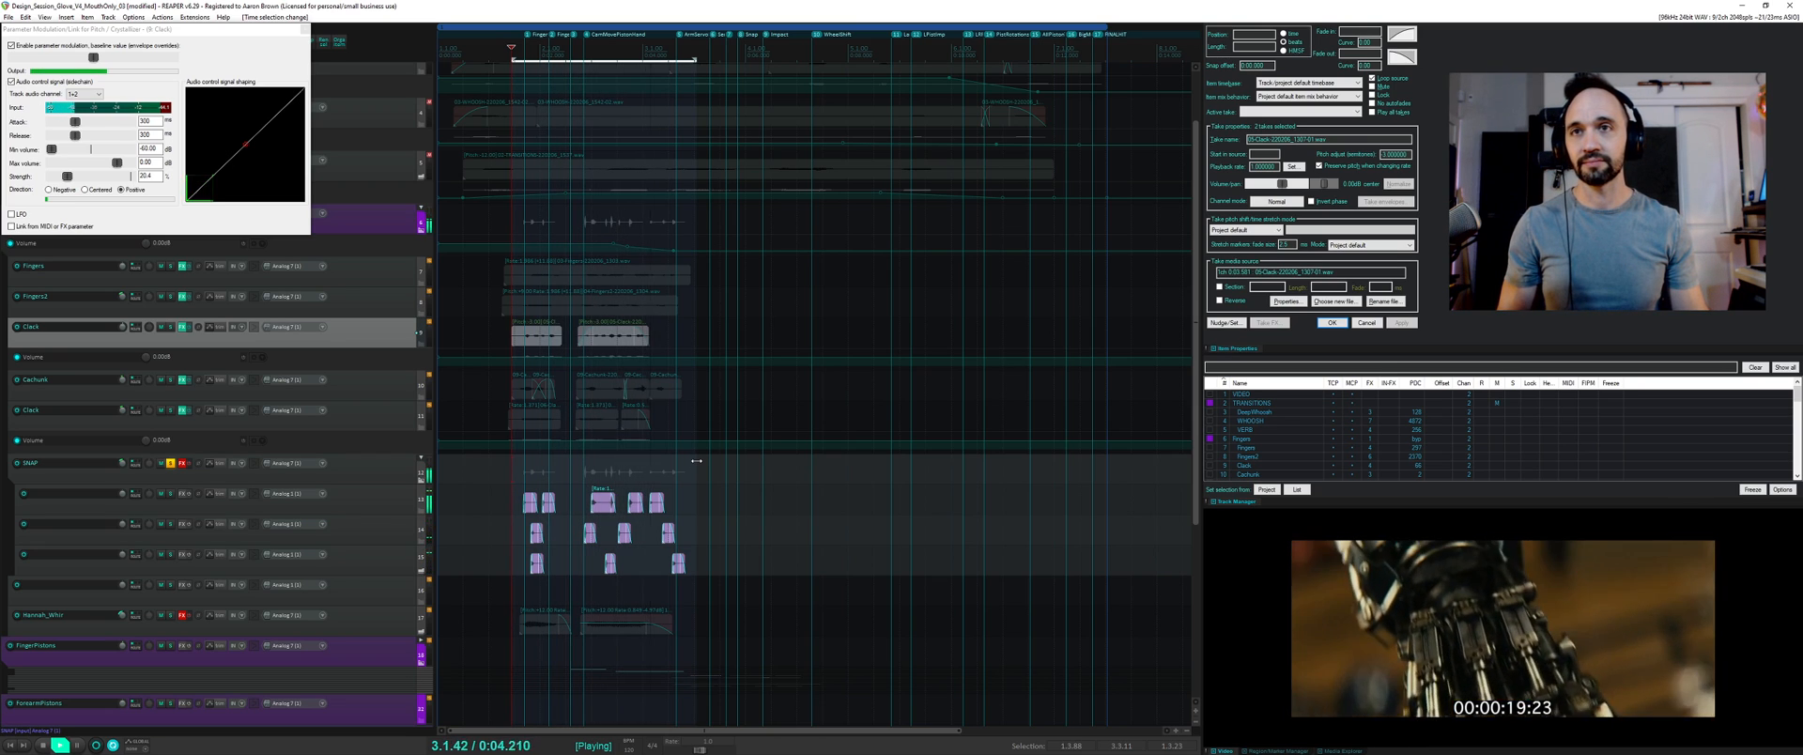
pyautogui.press('space')
# - Try toggling Preserve pitch when changing rate on all SNAP clips, audition them and undo the change
pyautogui.moveTo(523, 471); pyautogui.dragTo(724, 583)
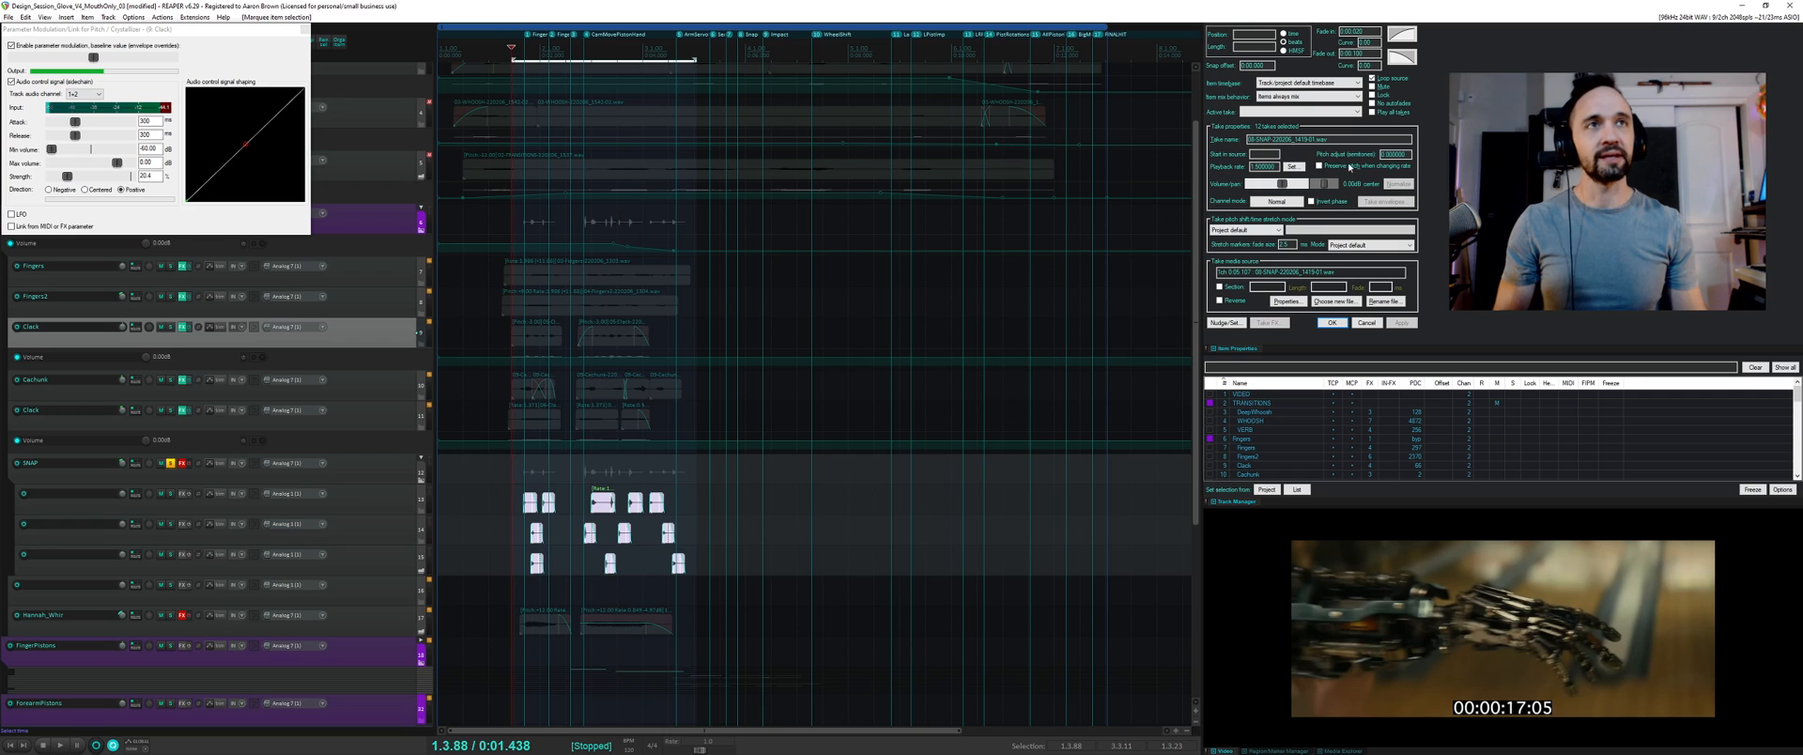
pyautogui.click(1320, 166)
pyautogui.press('space')
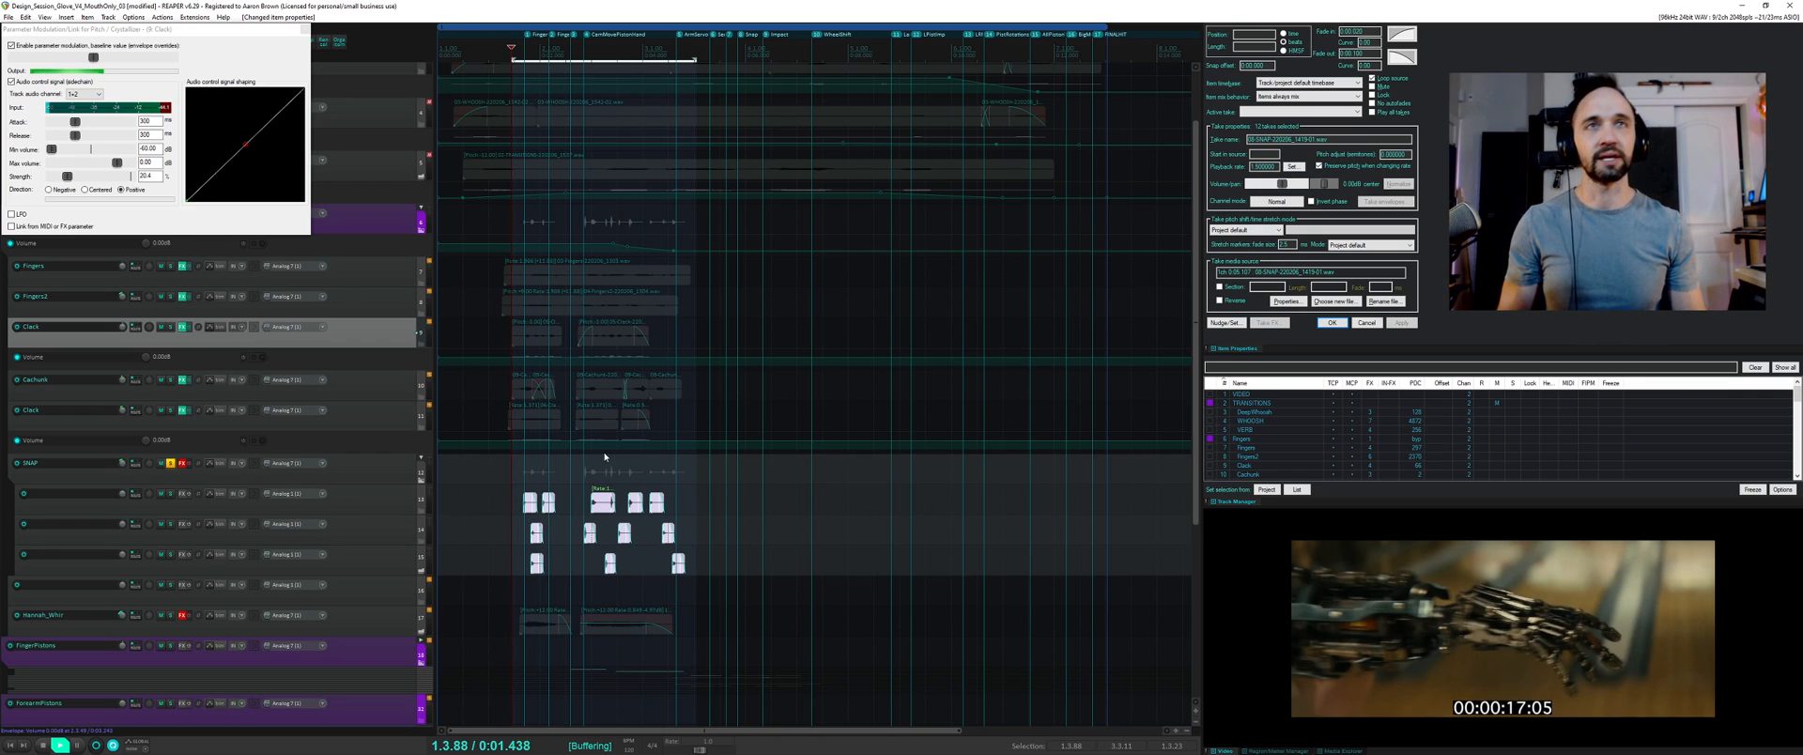
pyautogui.press('space')
pyautogui.hotkey('ctrl', 'z')
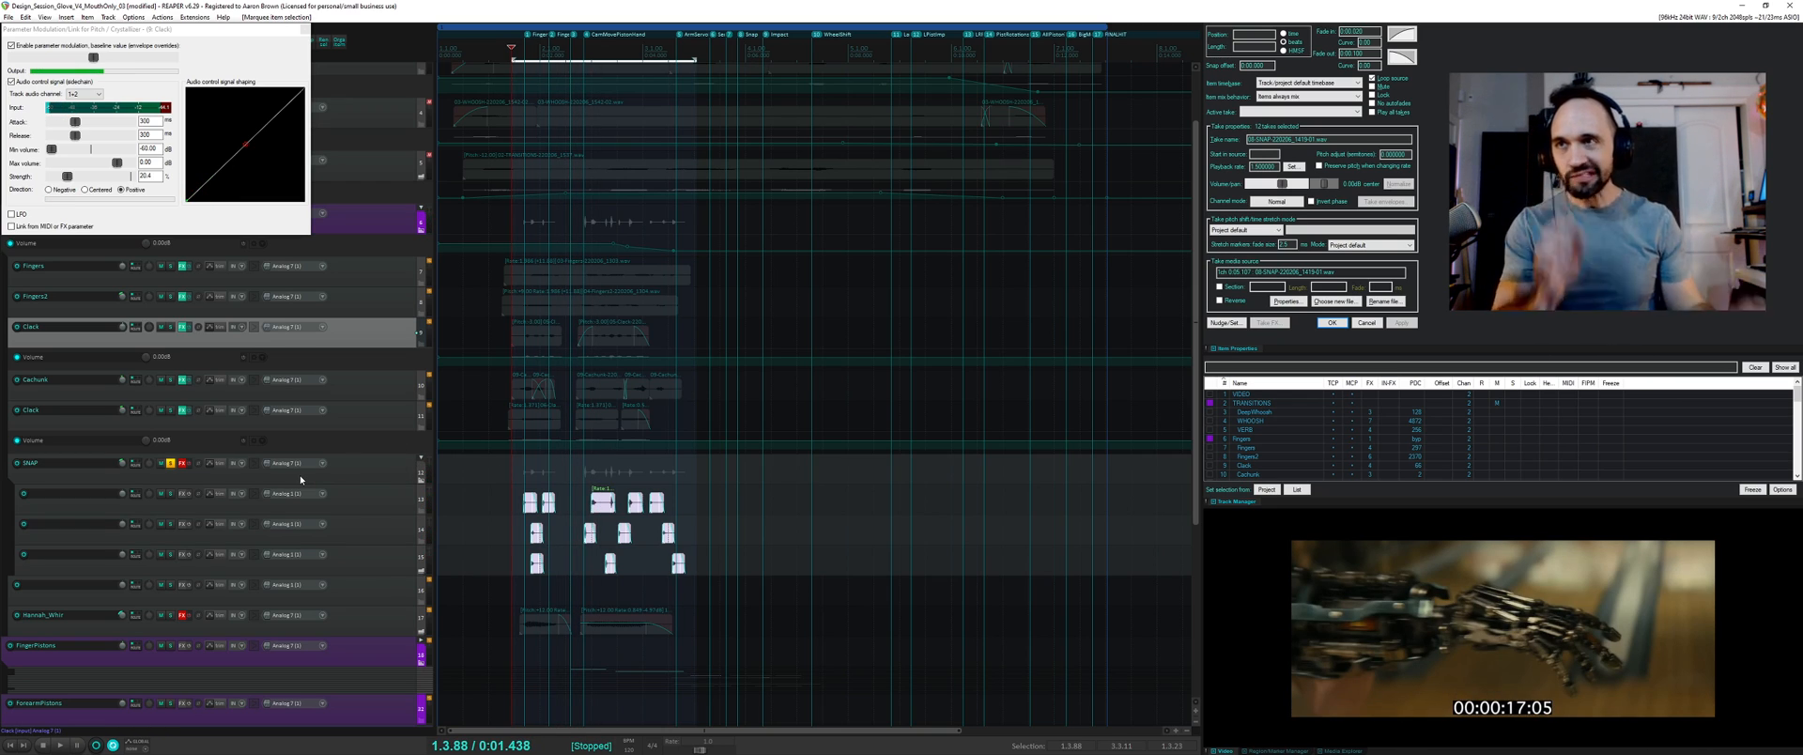
# - Open the SNAP track's effect chain away from the modulation window, enable its effects and audition the track
pyautogui.click(181, 463)
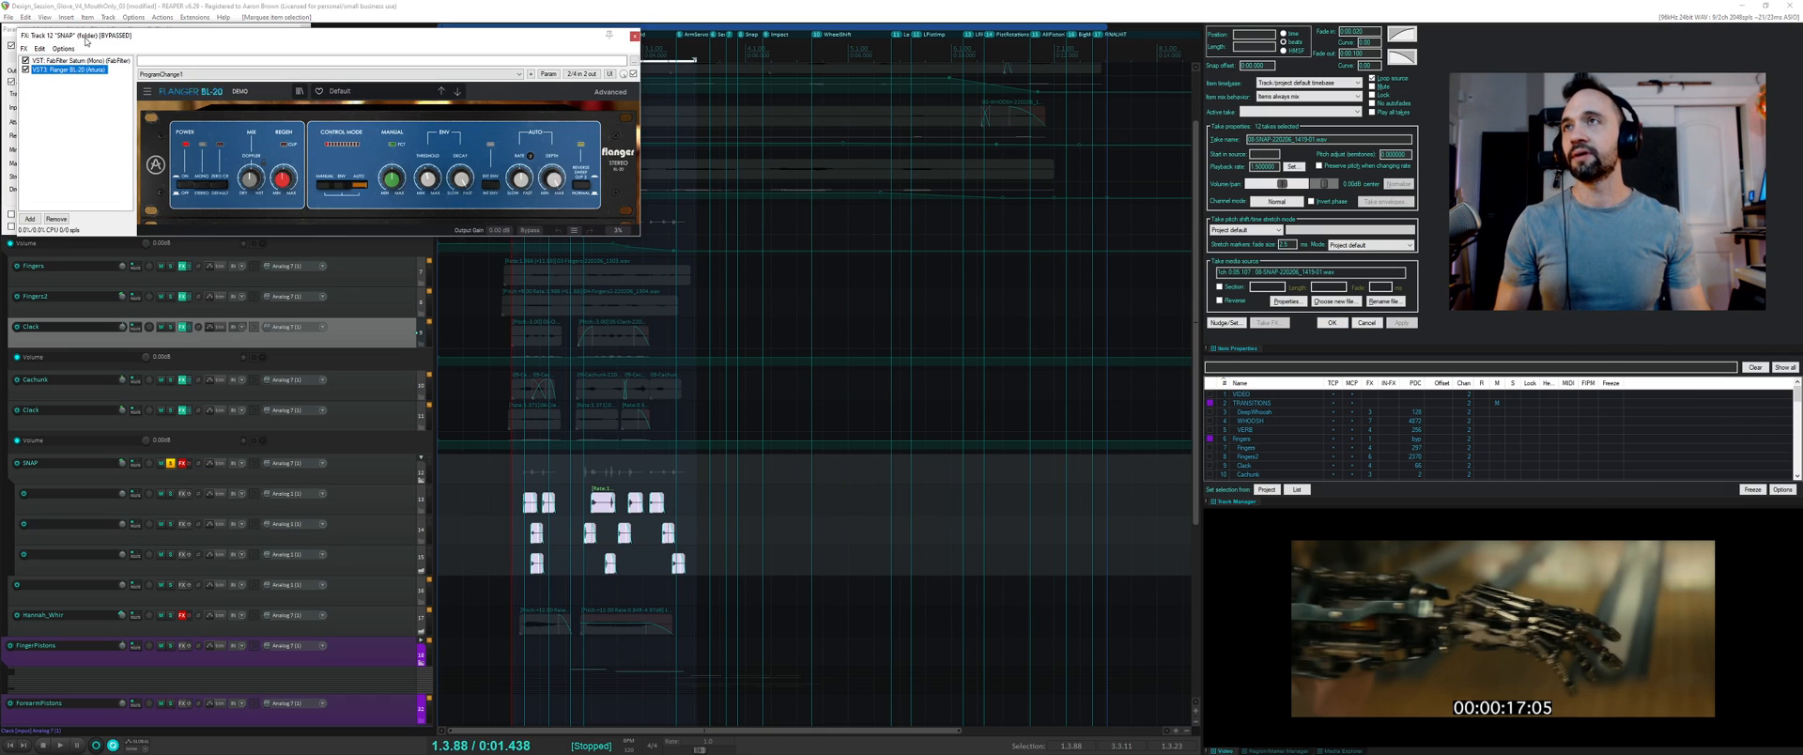
pyautogui.moveTo(84, 40); pyautogui.dragTo(725, 235)
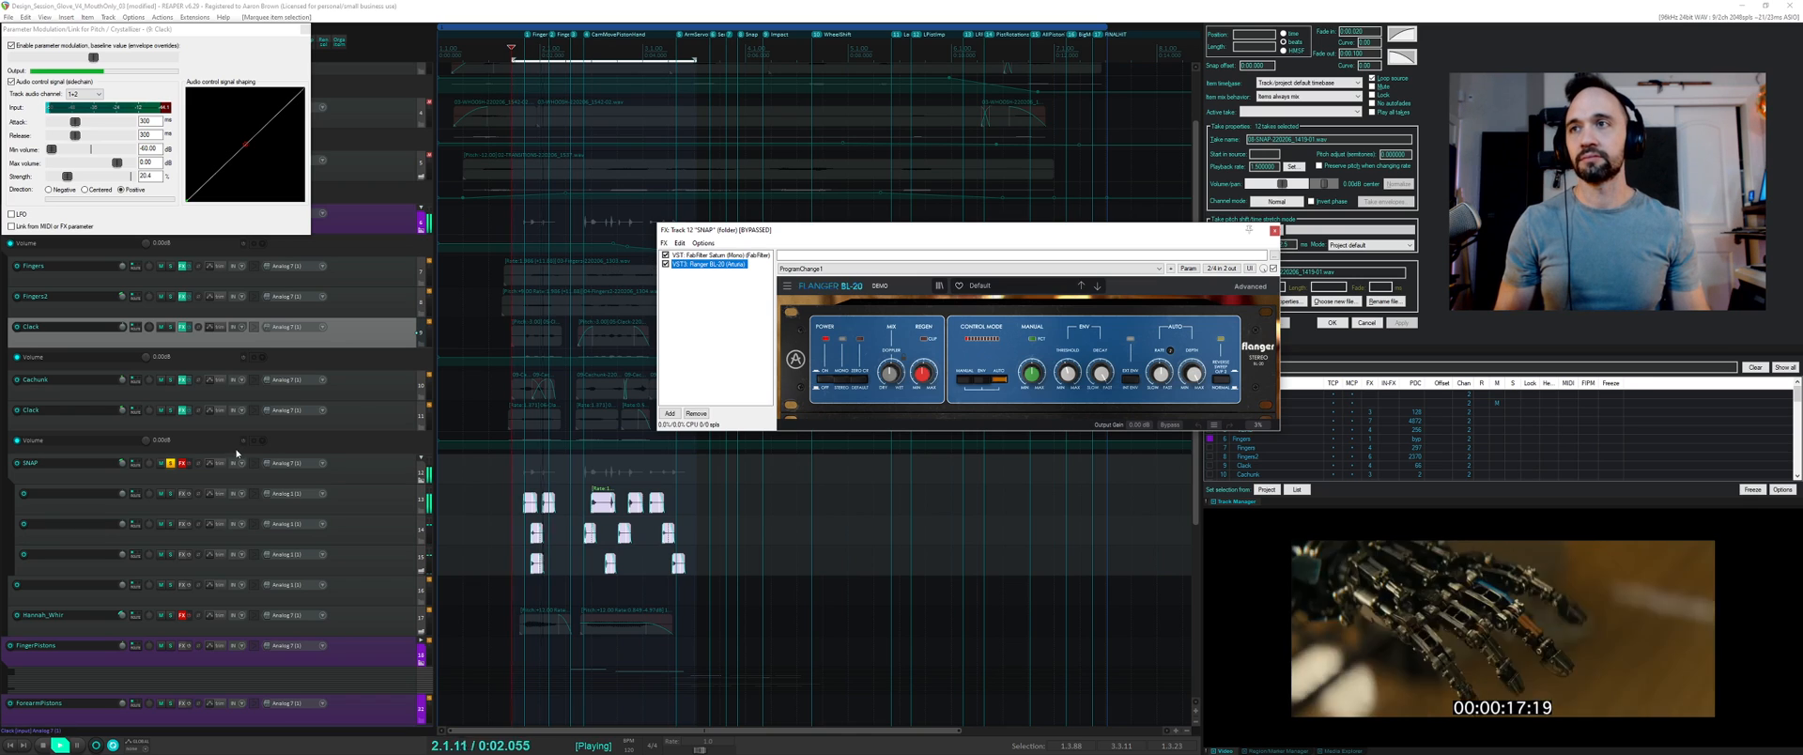
pyautogui.click(190, 463)
pyautogui.press('space')
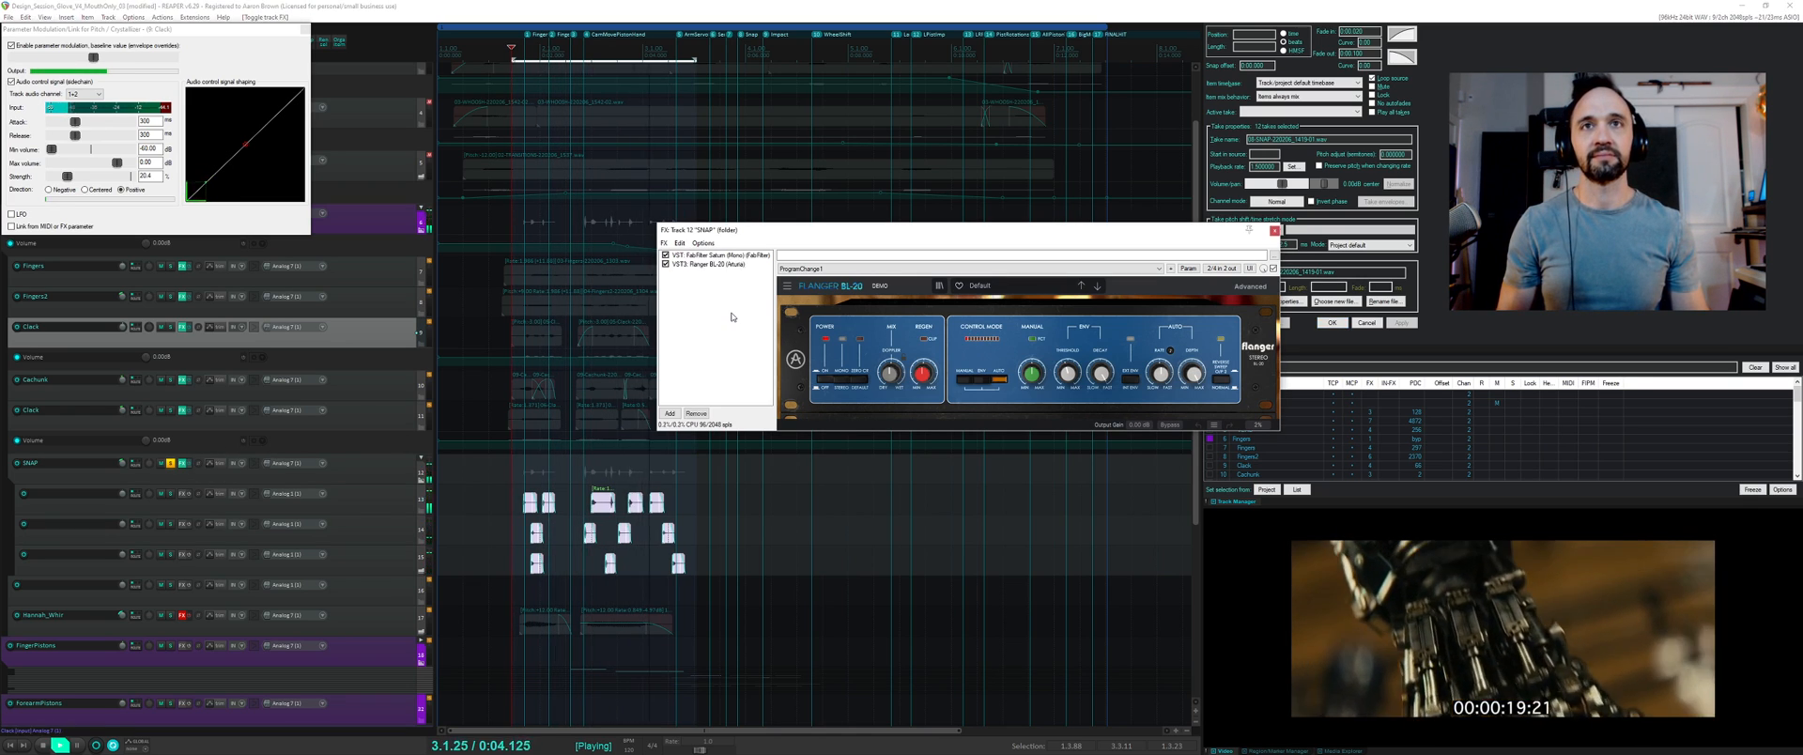
pyautogui.press('space')
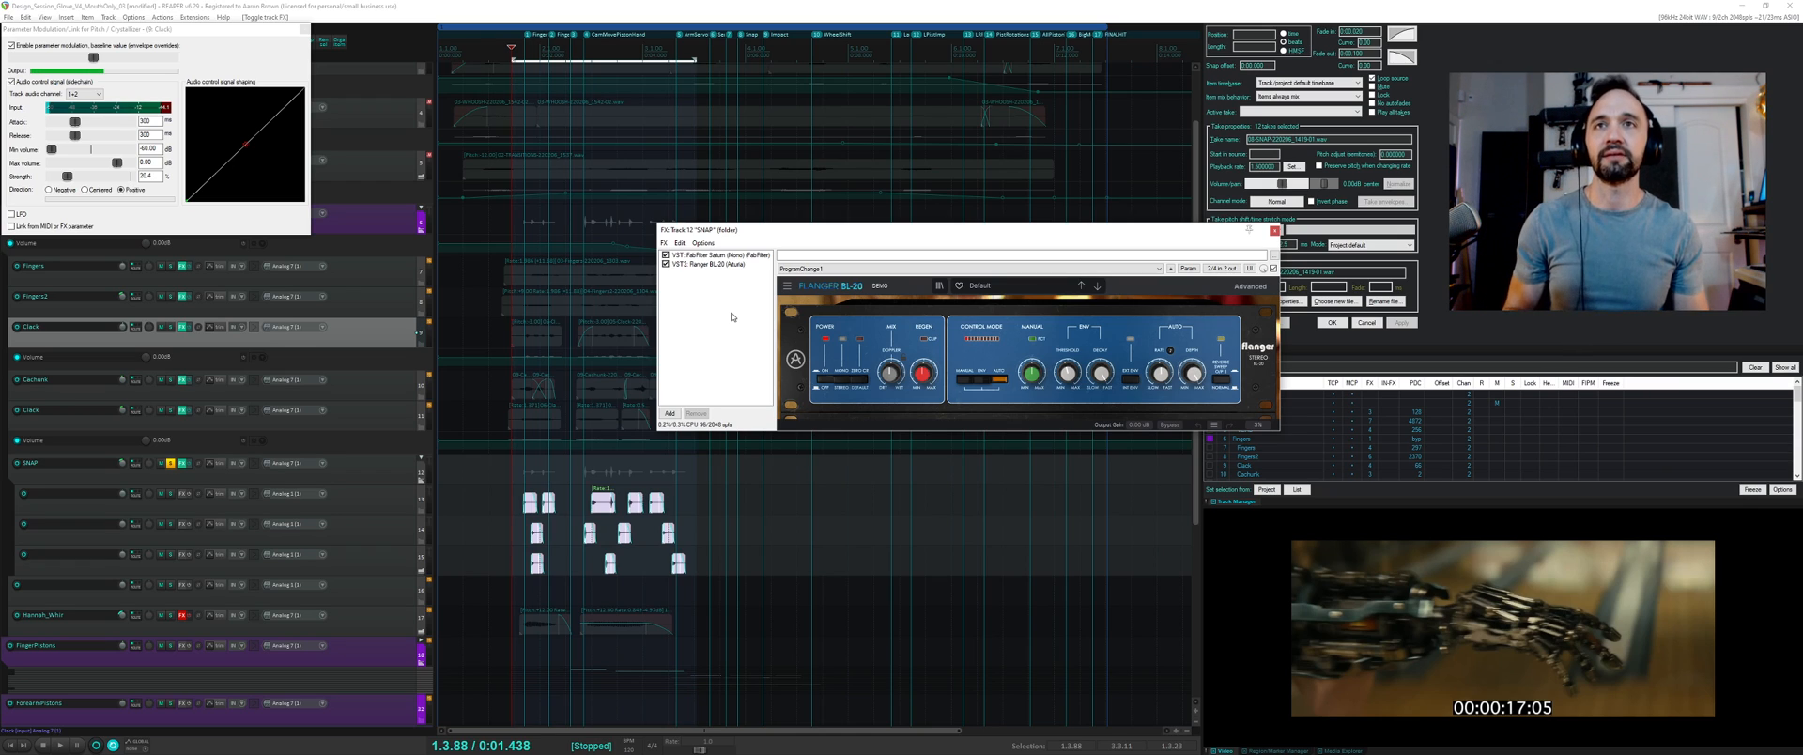
# - Show Saturn's settings on the SNAP track, select its upper frequency band and examine the Dynamics control
pyautogui.click(713, 255)
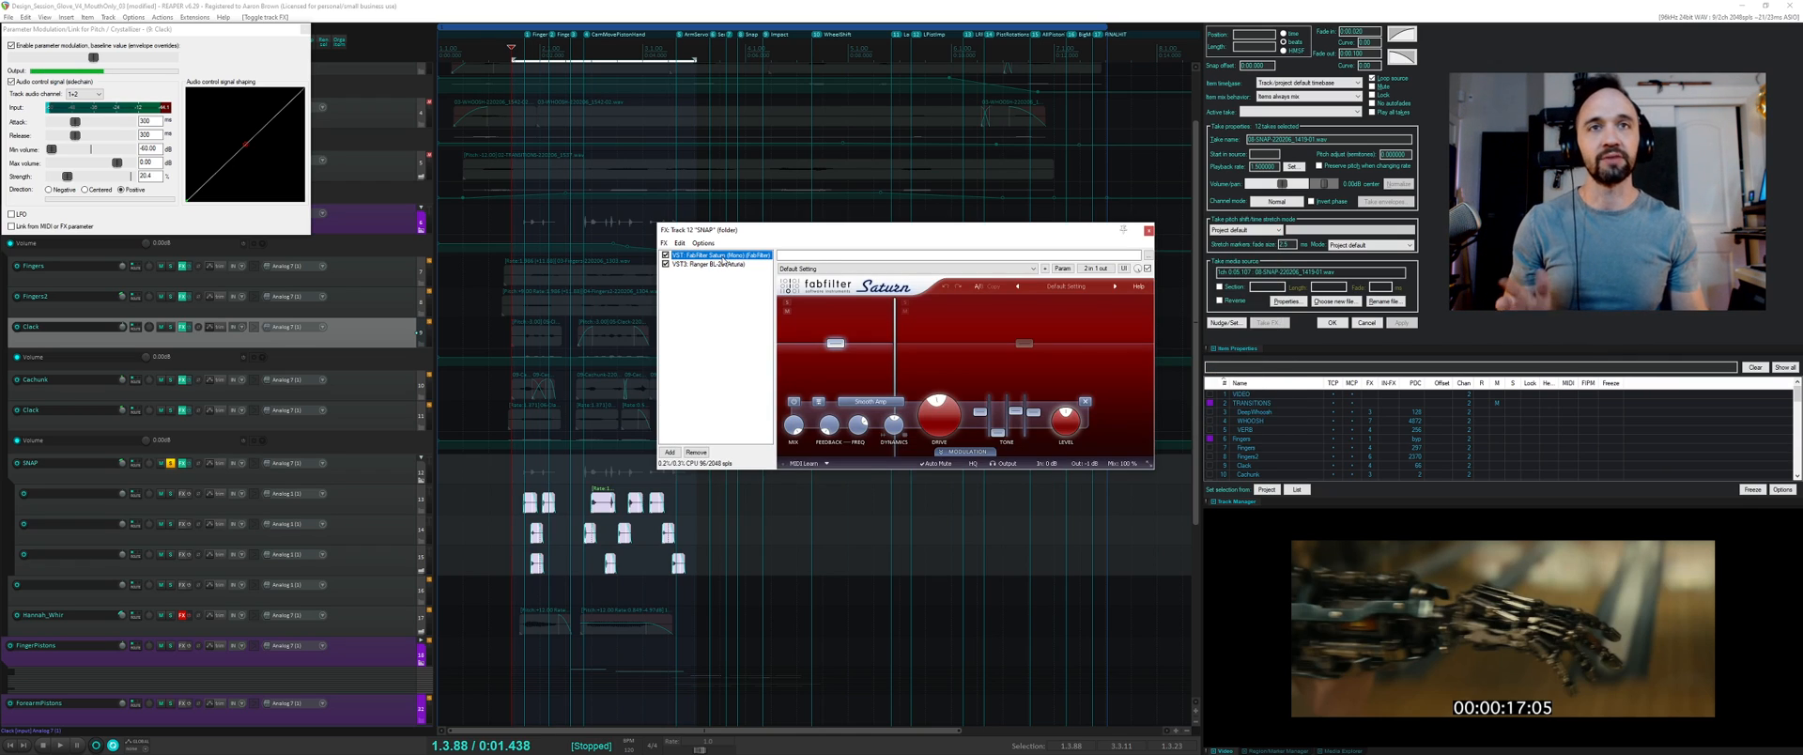
pyautogui.click(1025, 345)
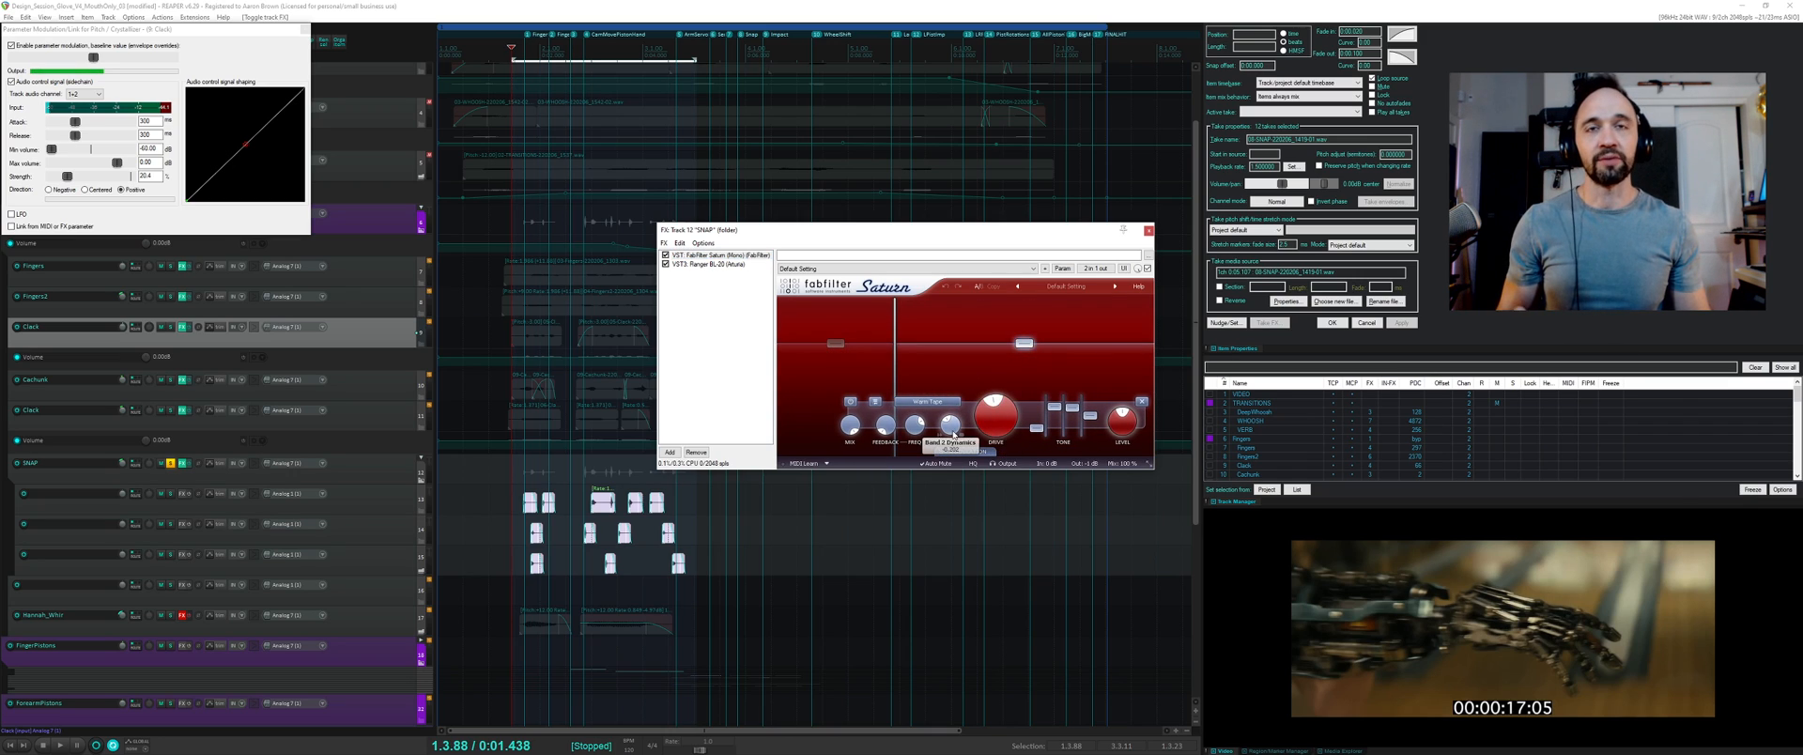
pyautogui.moveTo(956, 430)
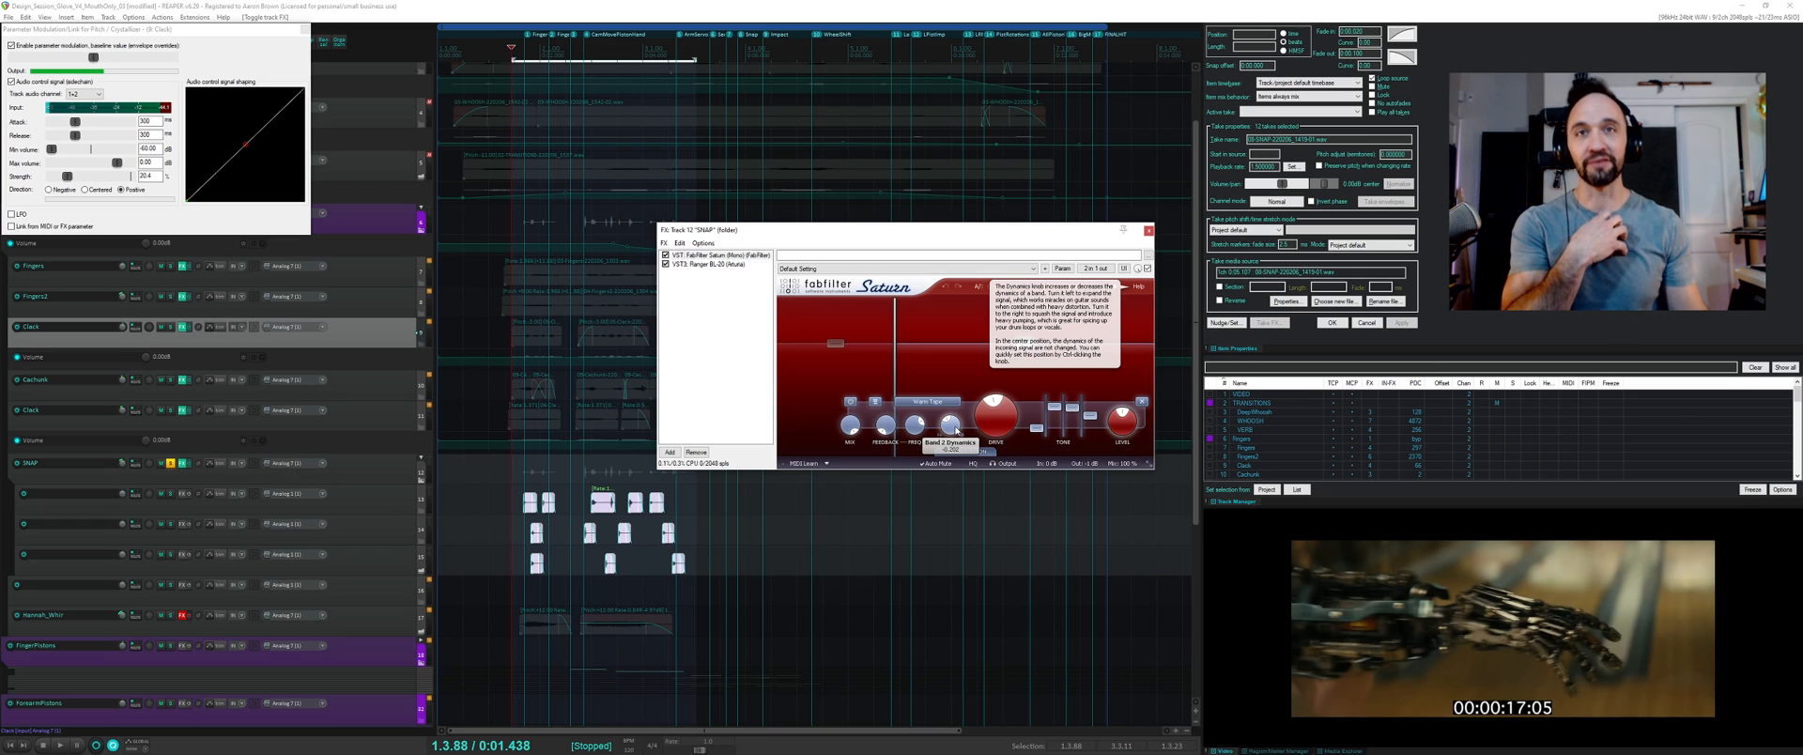
# - Adjust the Dynamics of Saturn's band 2 and audition SNAP at the different settings
pyautogui.moveTo(955, 431)
pyautogui.mouseDown()
pyautogui.moveTo(950, 482)
pyautogui.moveTo(949, 437)
pyautogui.mouseUp()
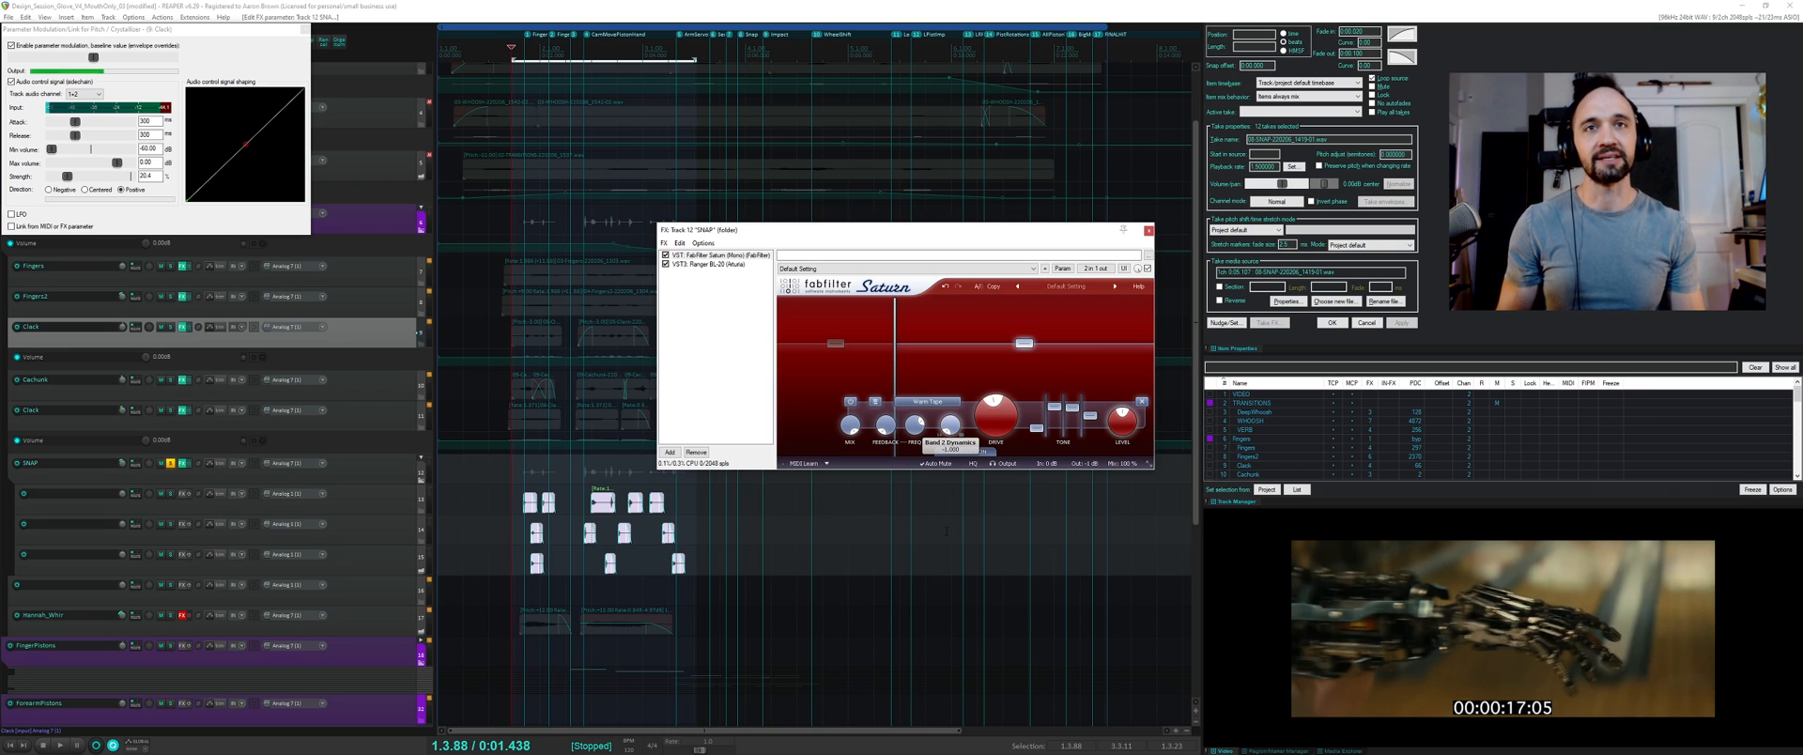
pyautogui.press('space')
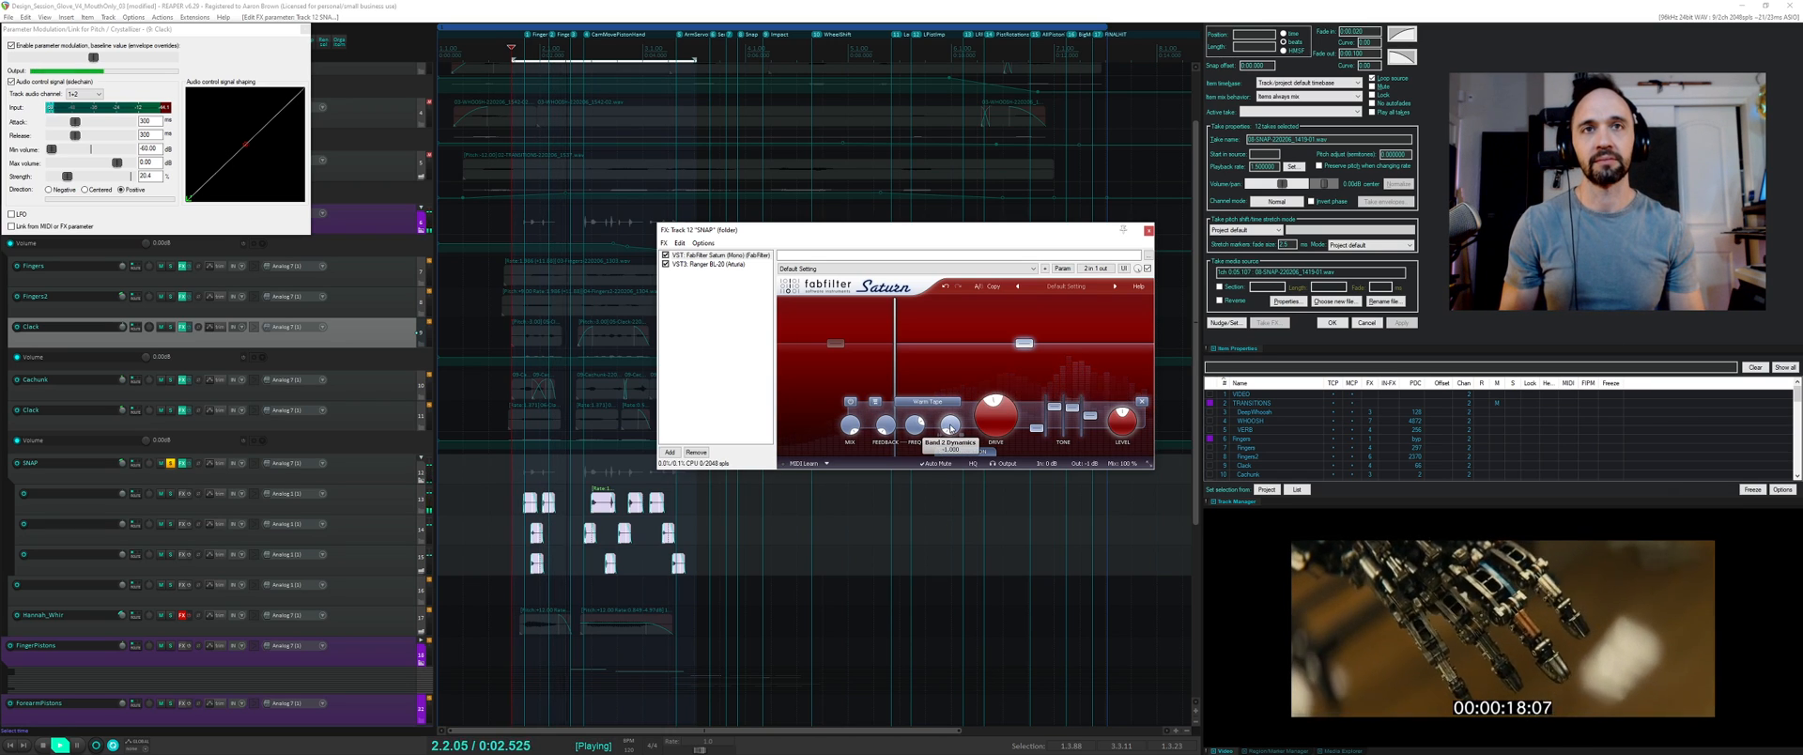
pyautogui.press('space')
pyautogui.press('space')
pyautogui.moveTo(953, 413)
pyautogui.mouseDown()
pyautogui.moveTo(951, 367)
pyautogui.moveTo(953, 428)
pyautogui.mouseUp()
pyautogui.press('space')
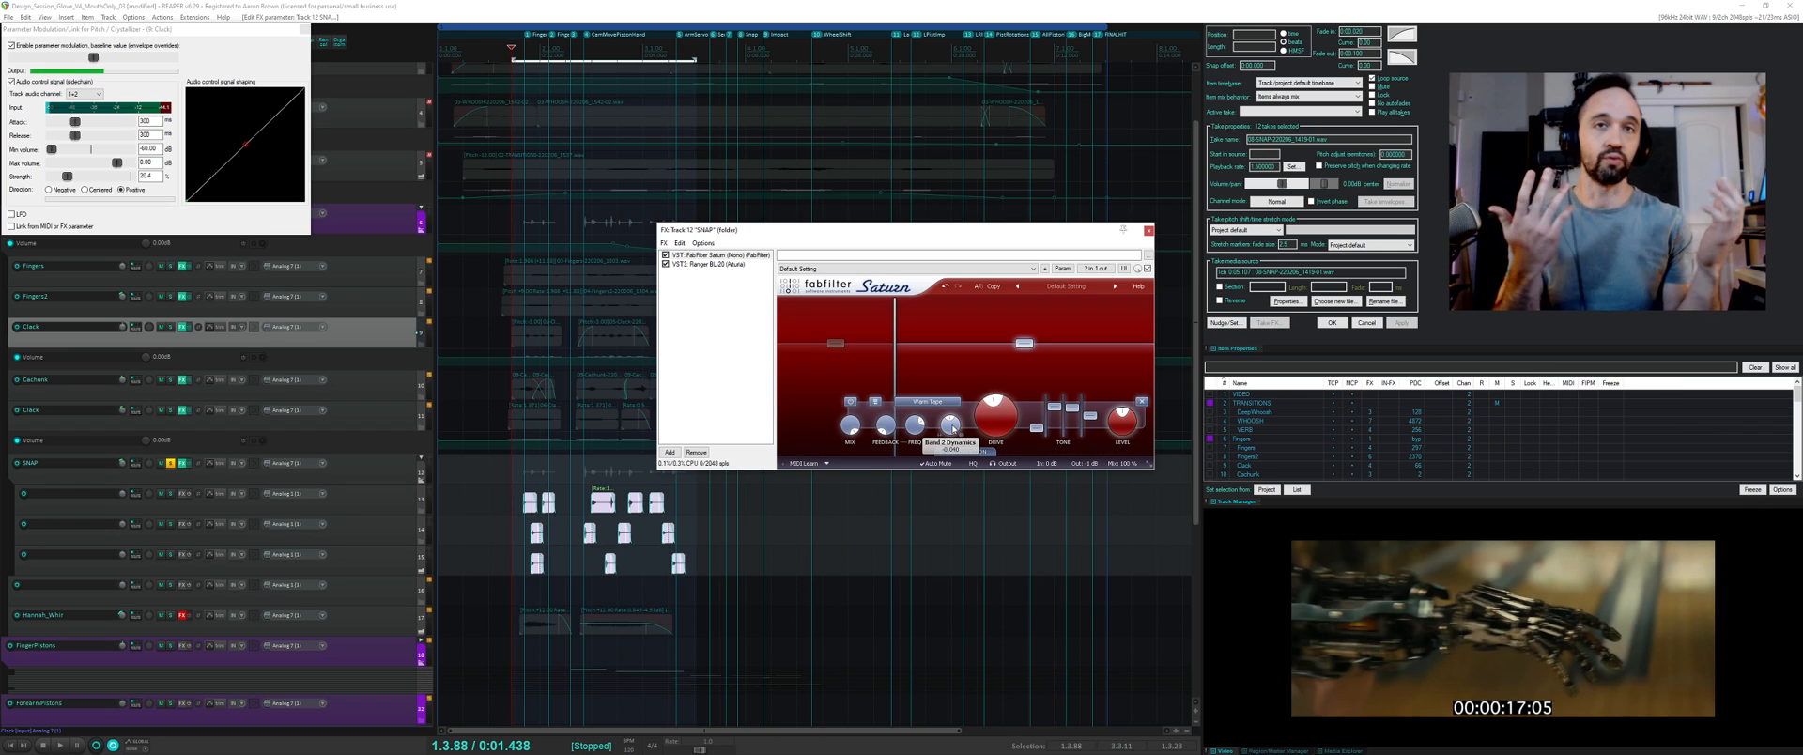
# - Move the solo from SNAP to the whir track, open its effect chain and audition the track with its effects bypassed
pyautogui.click(383, 479)
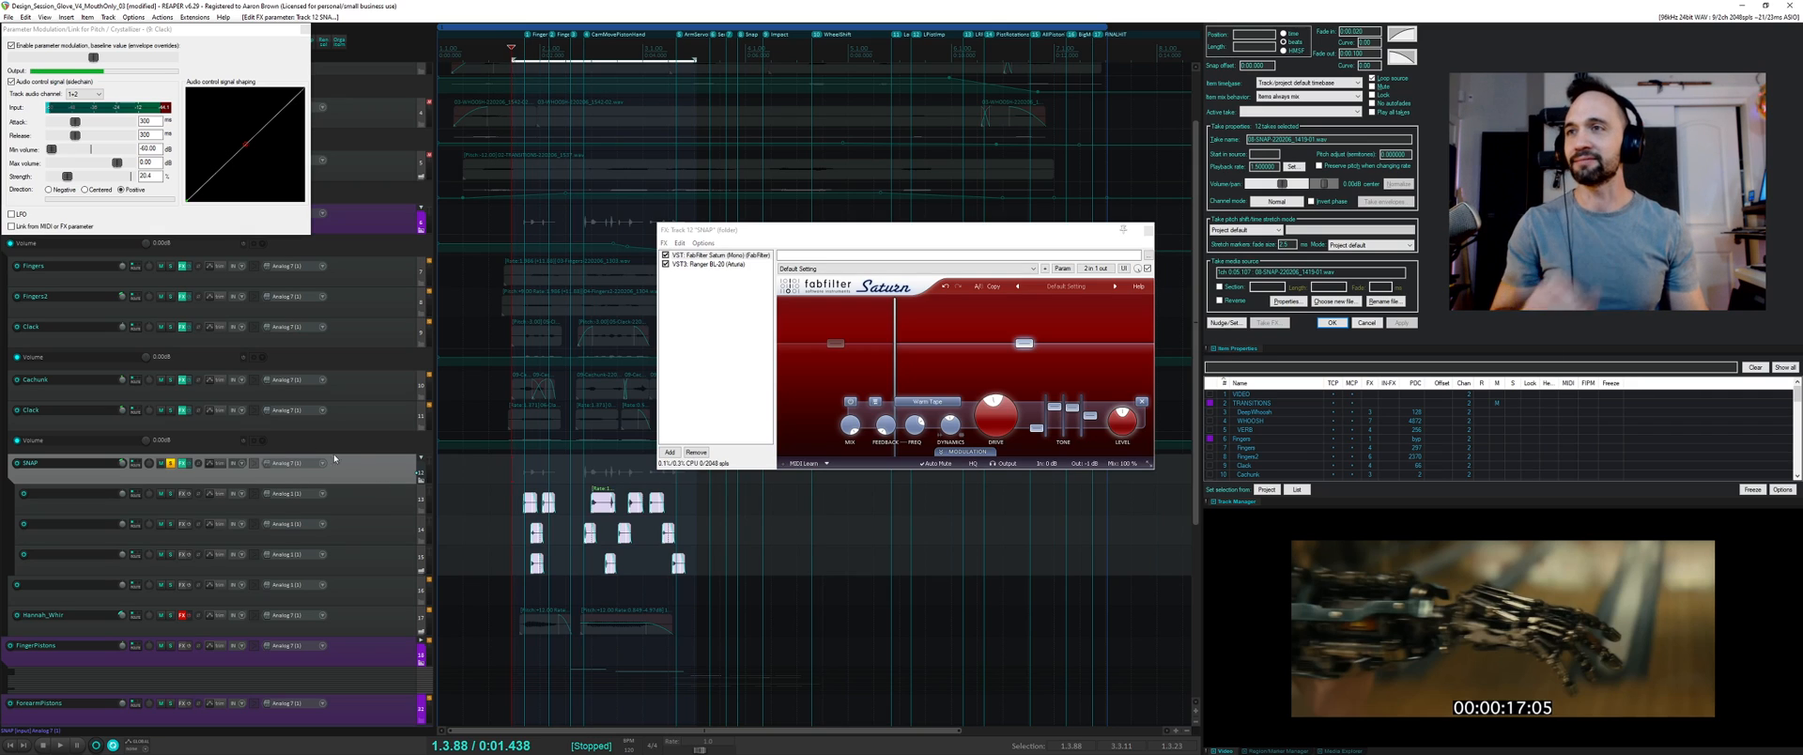
pyautogui.click(170, 464)
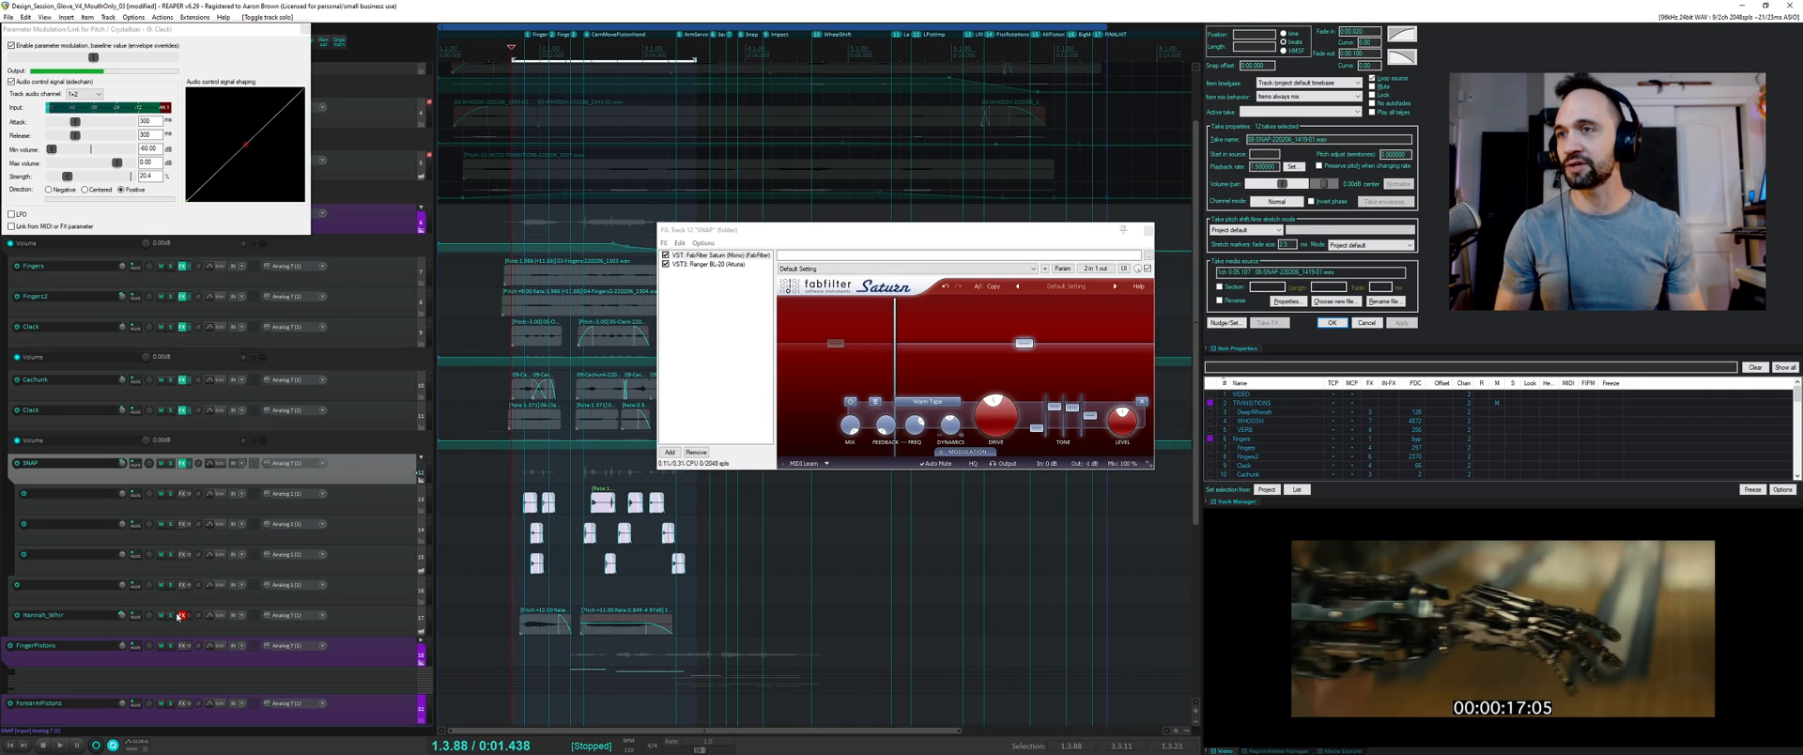
pyautogui.click(172, 615)
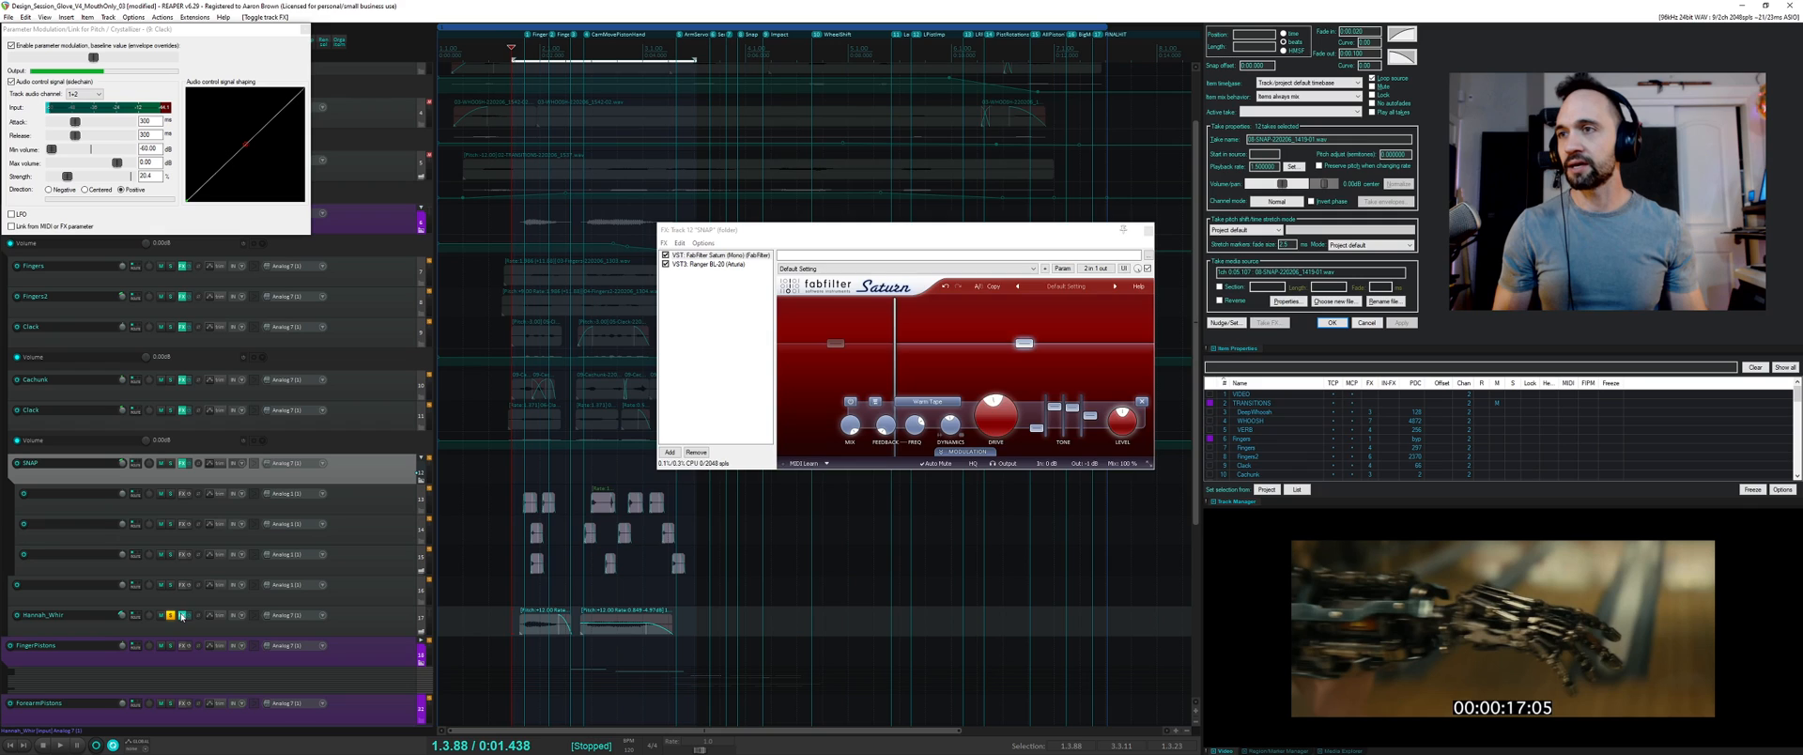
pyautogui.click(182, 616)
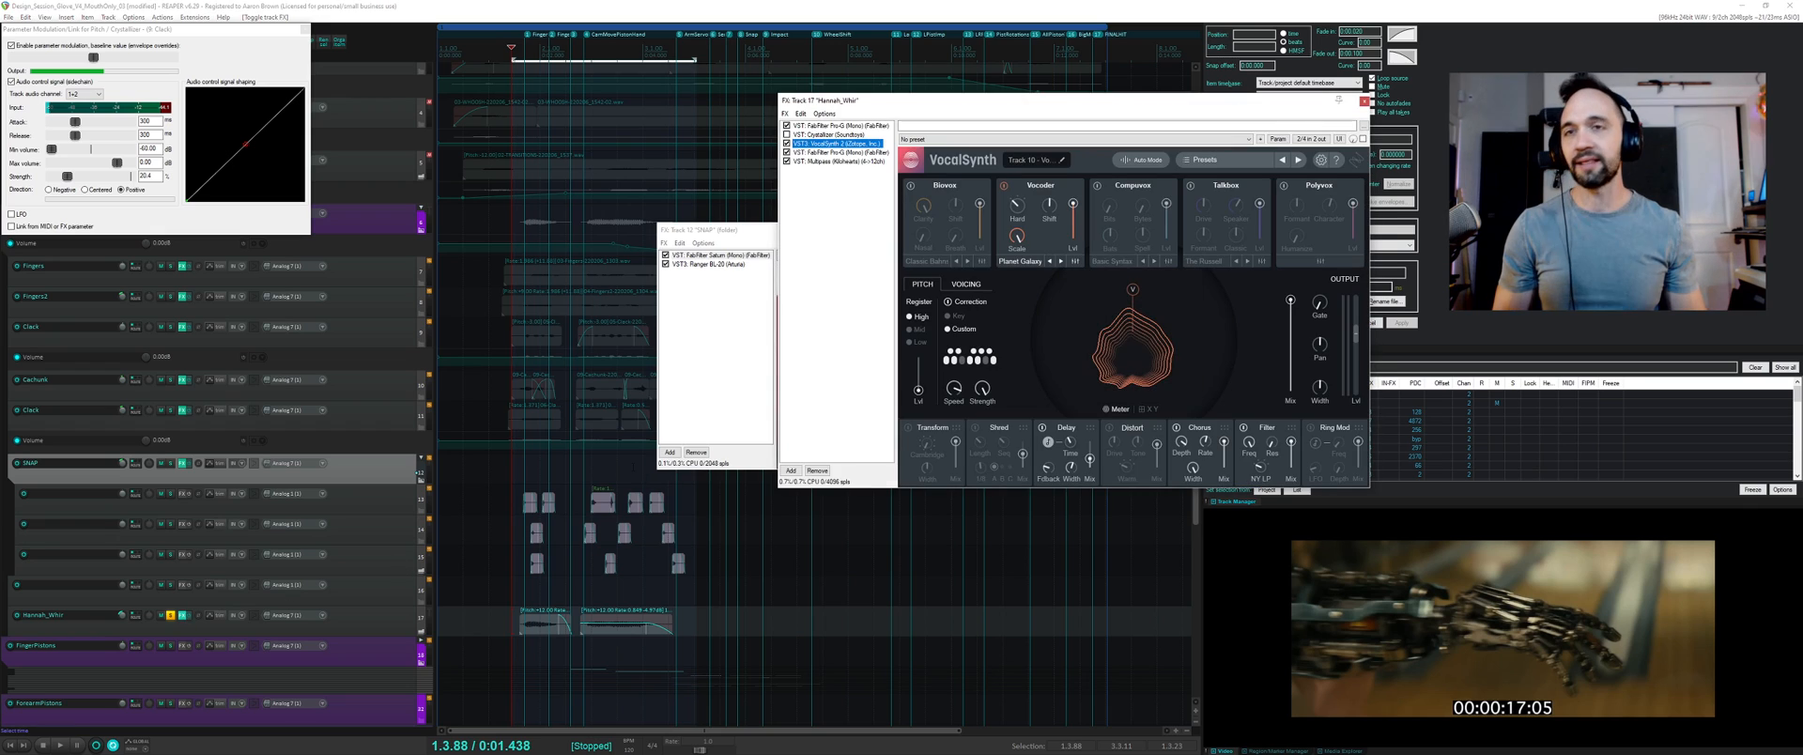
pyautogui.click(197, 615)
pyautogui.press('space')
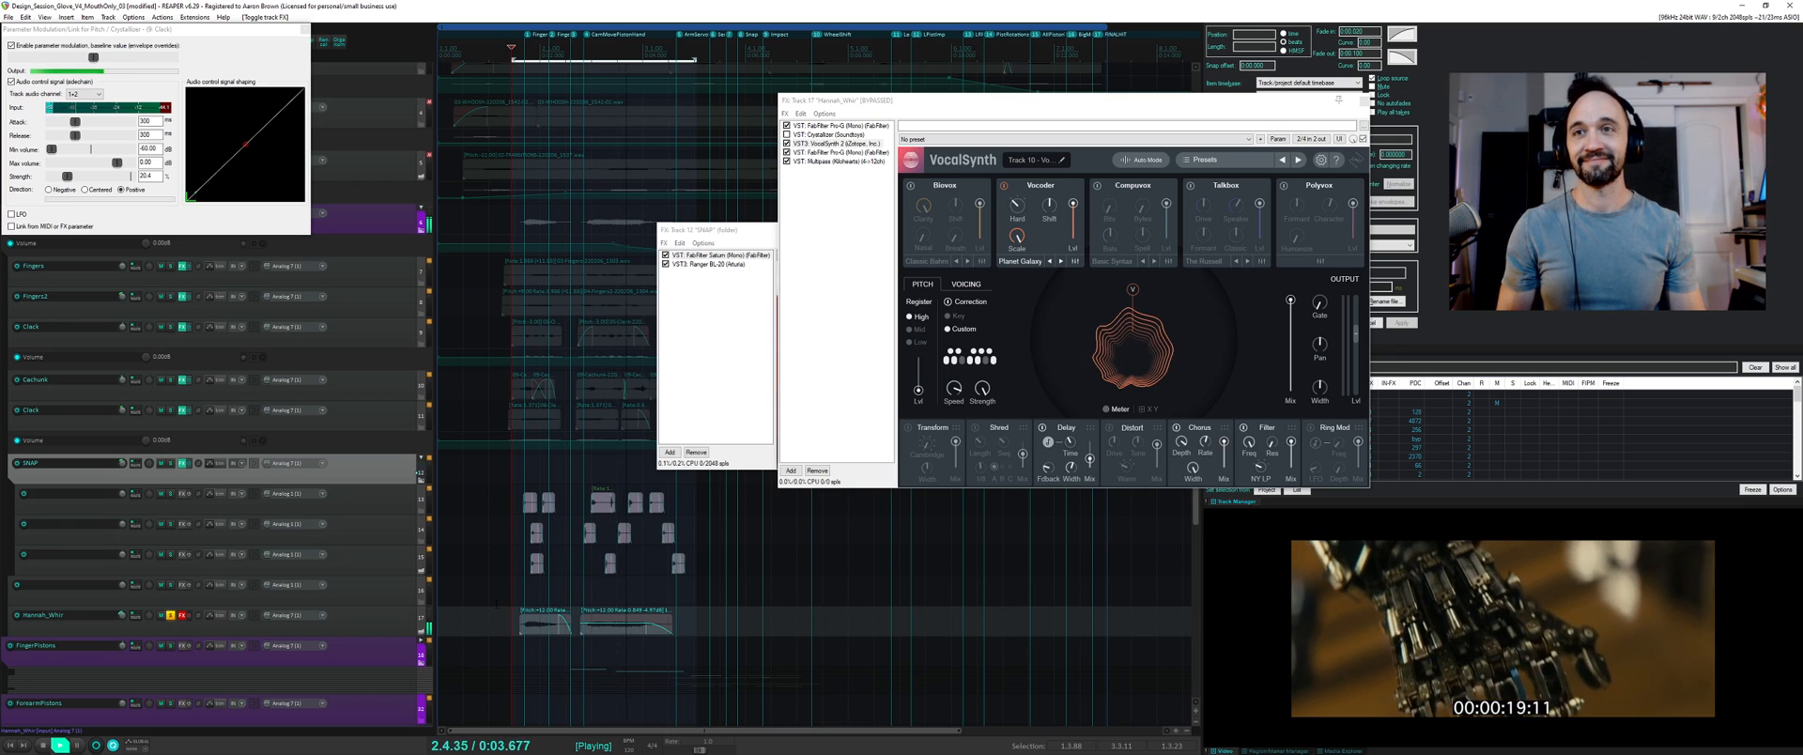
pyautogui.press('space')
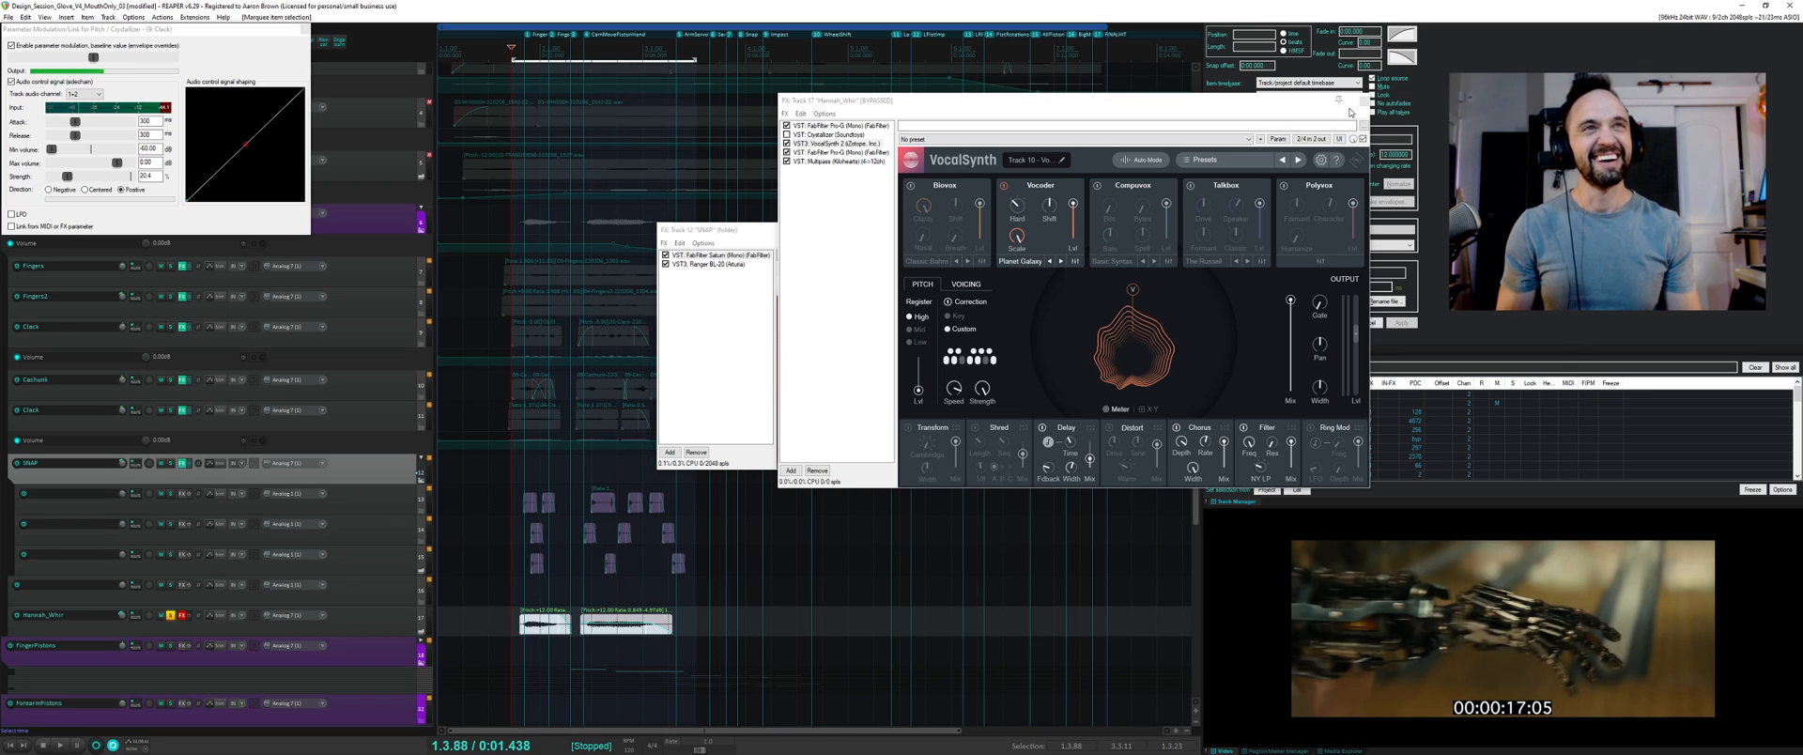
# - Try a pitch adjustment of 0 on both whir clips and audition them at their original pitch
pyautogui.moveTo(1331, 104); pyautogui.dragTo(1033, 135)
pyautogui.click(1389, 151)
pyautogui.doubleClick(1389, 151)
pyautogui.write('0')
pyautogui.press('Tab')
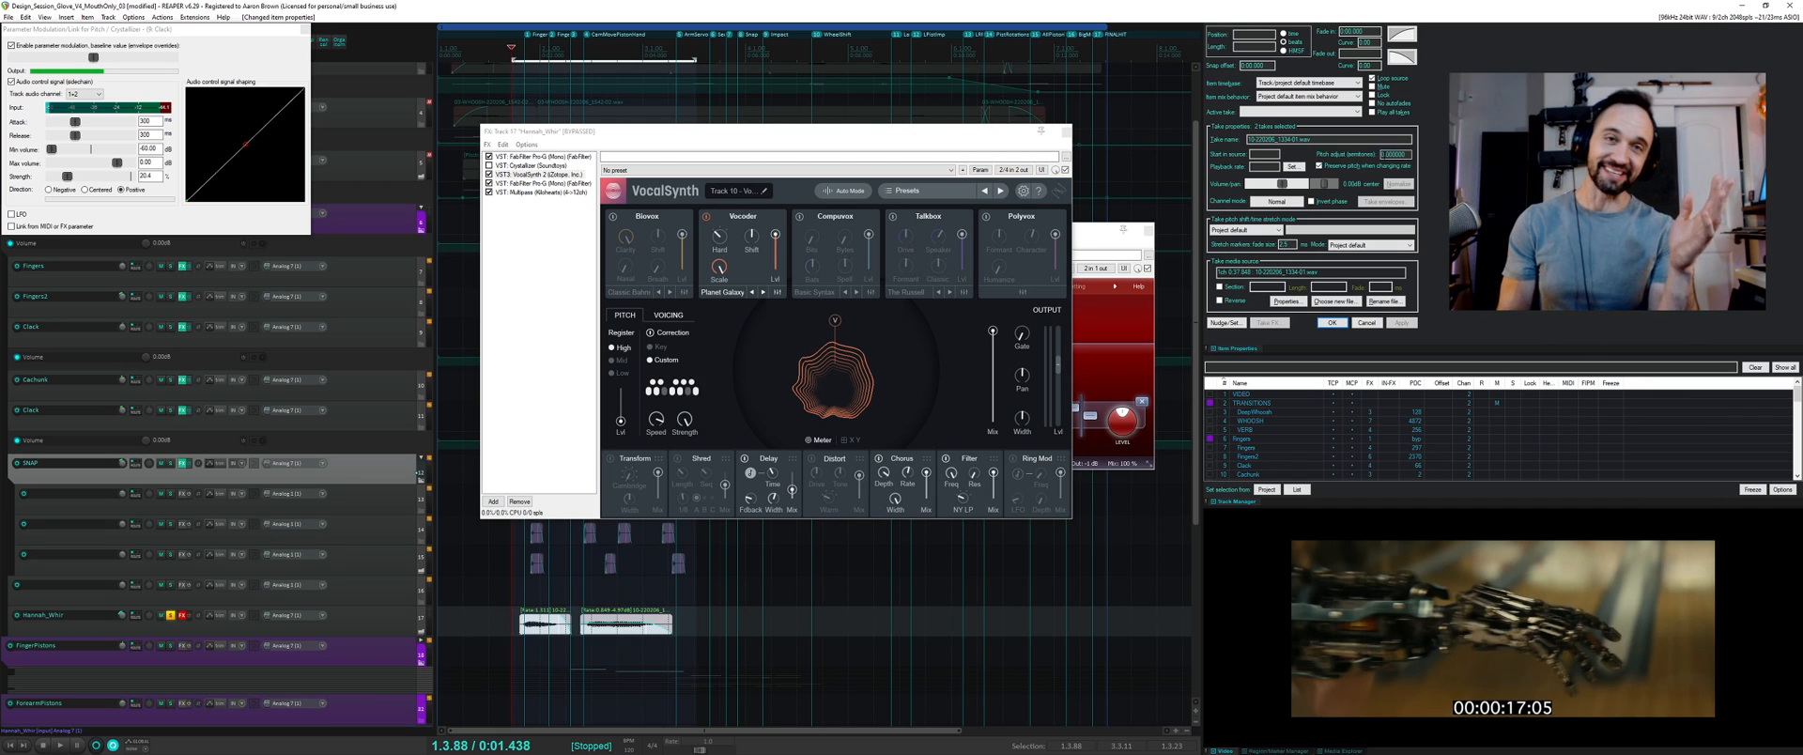
pyautogui.press('space')
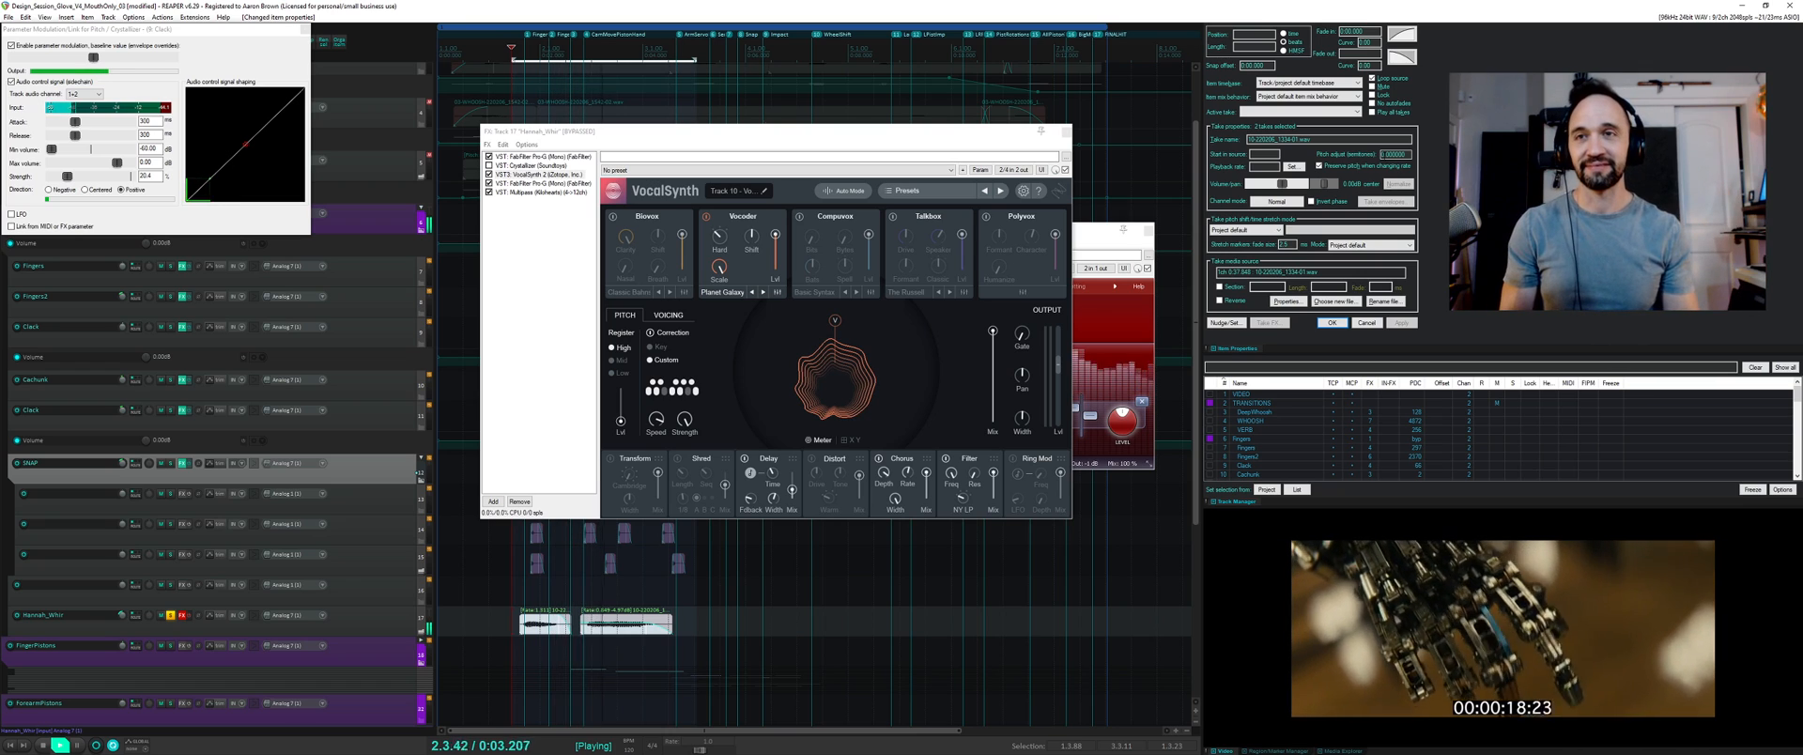
pyautogui.press('space')
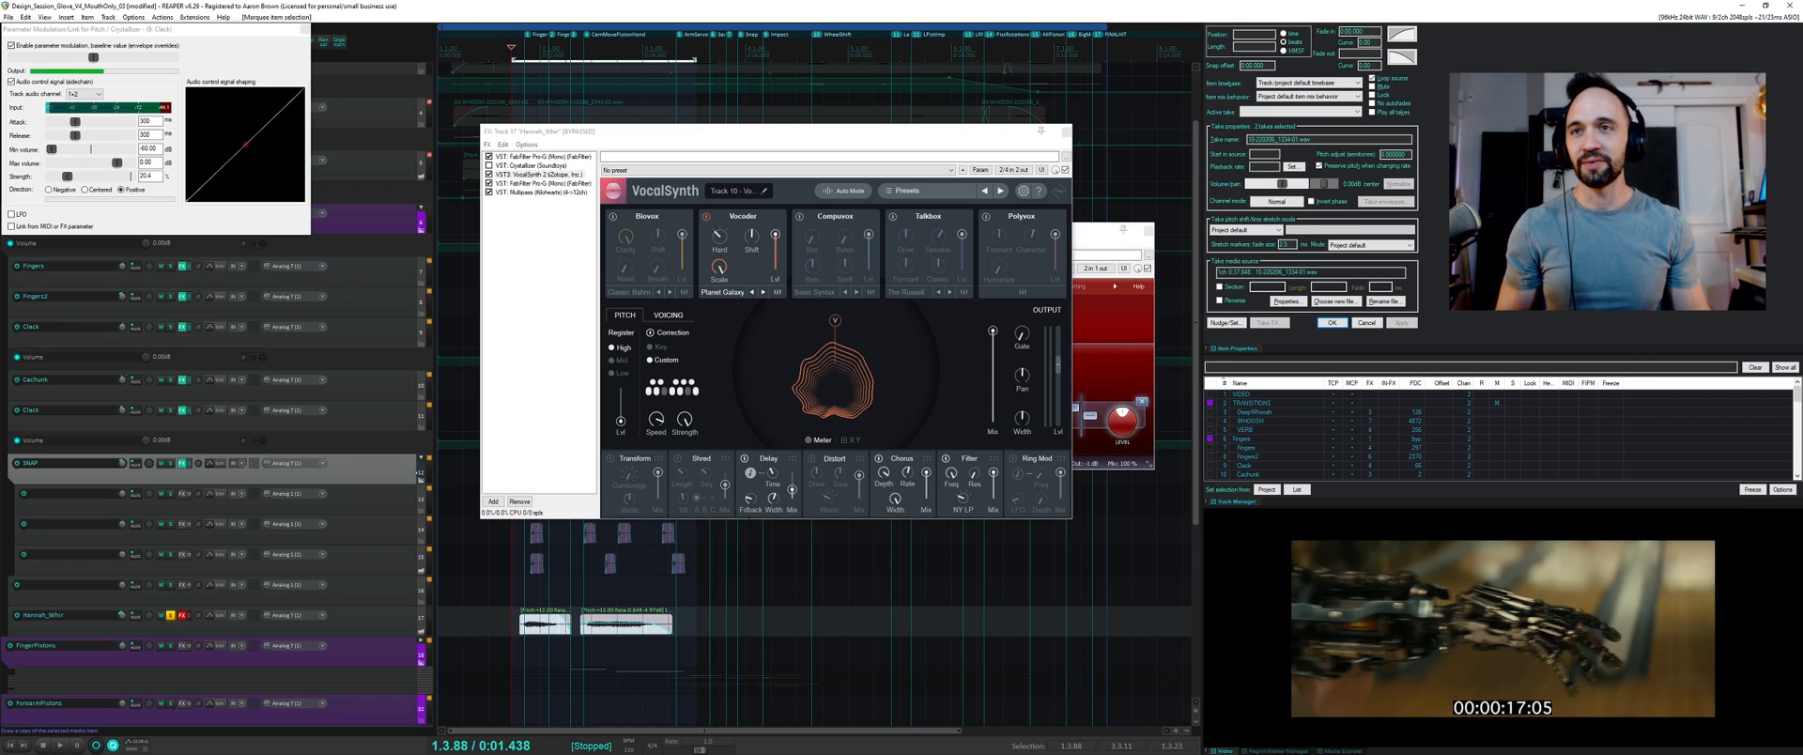
# - Set the time selection to the two whir clips and audition them with their pitch adjustment applied
pyautogui.moveTo(498, 607); pyautogui.dragTo(621, 650)
pyautogui.press('t')
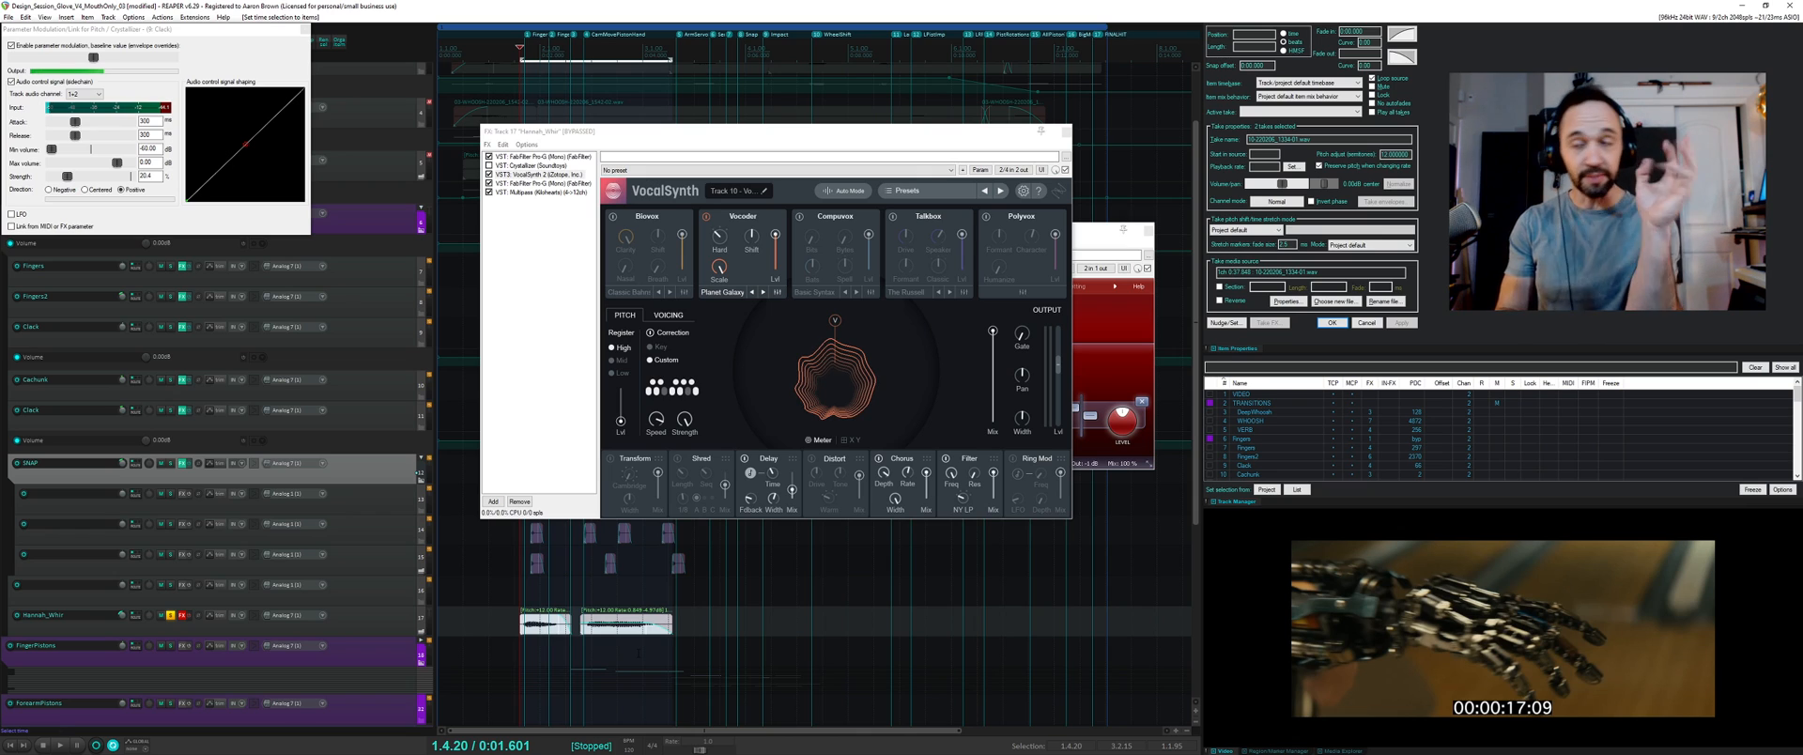
pyautogui.press('space')
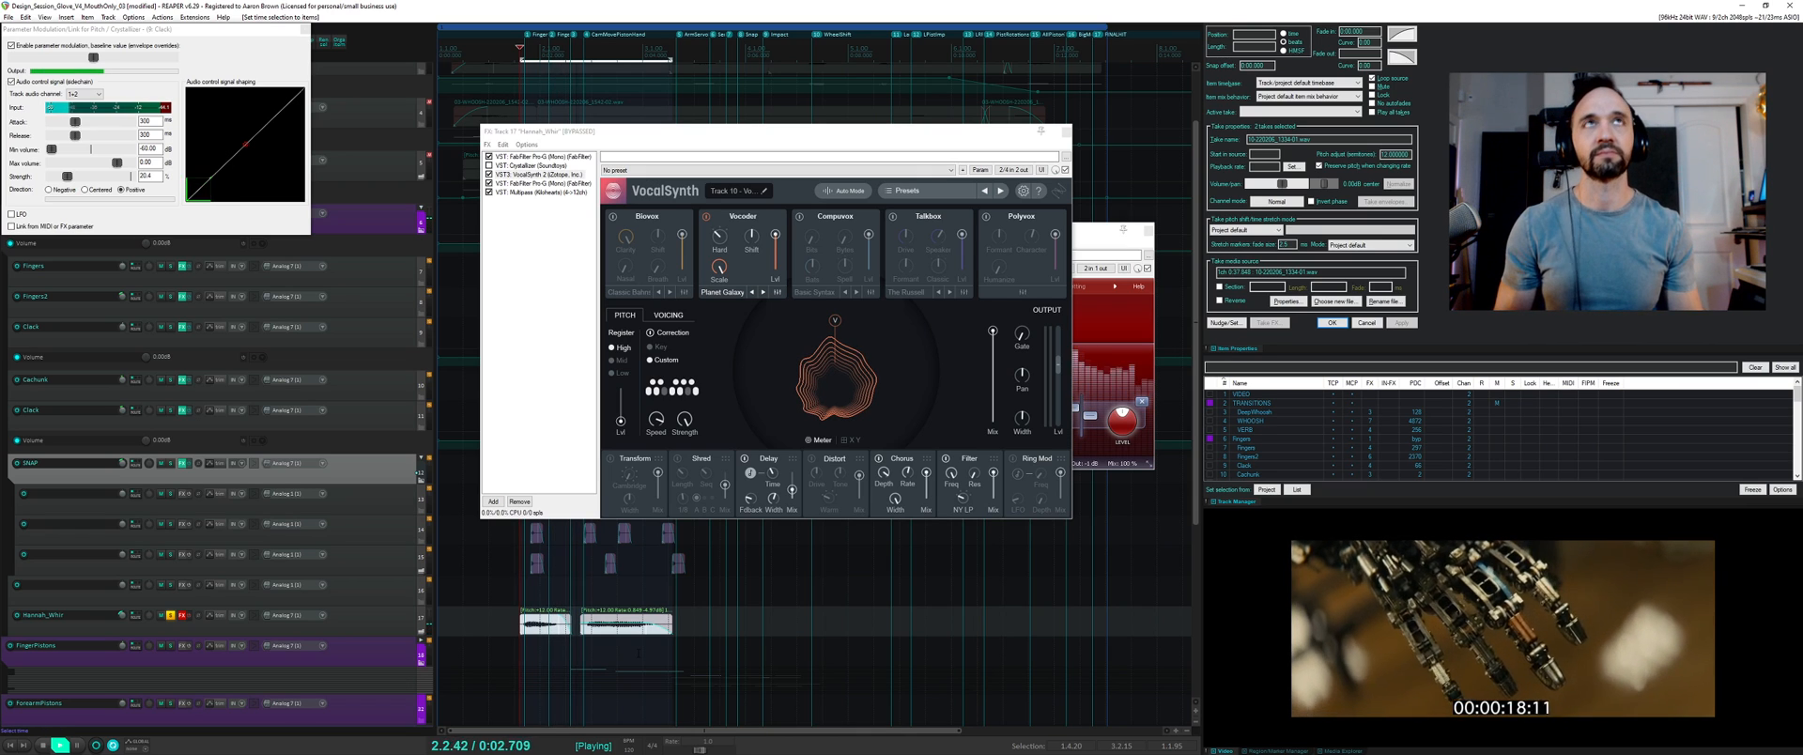
pyautogui.press('space')
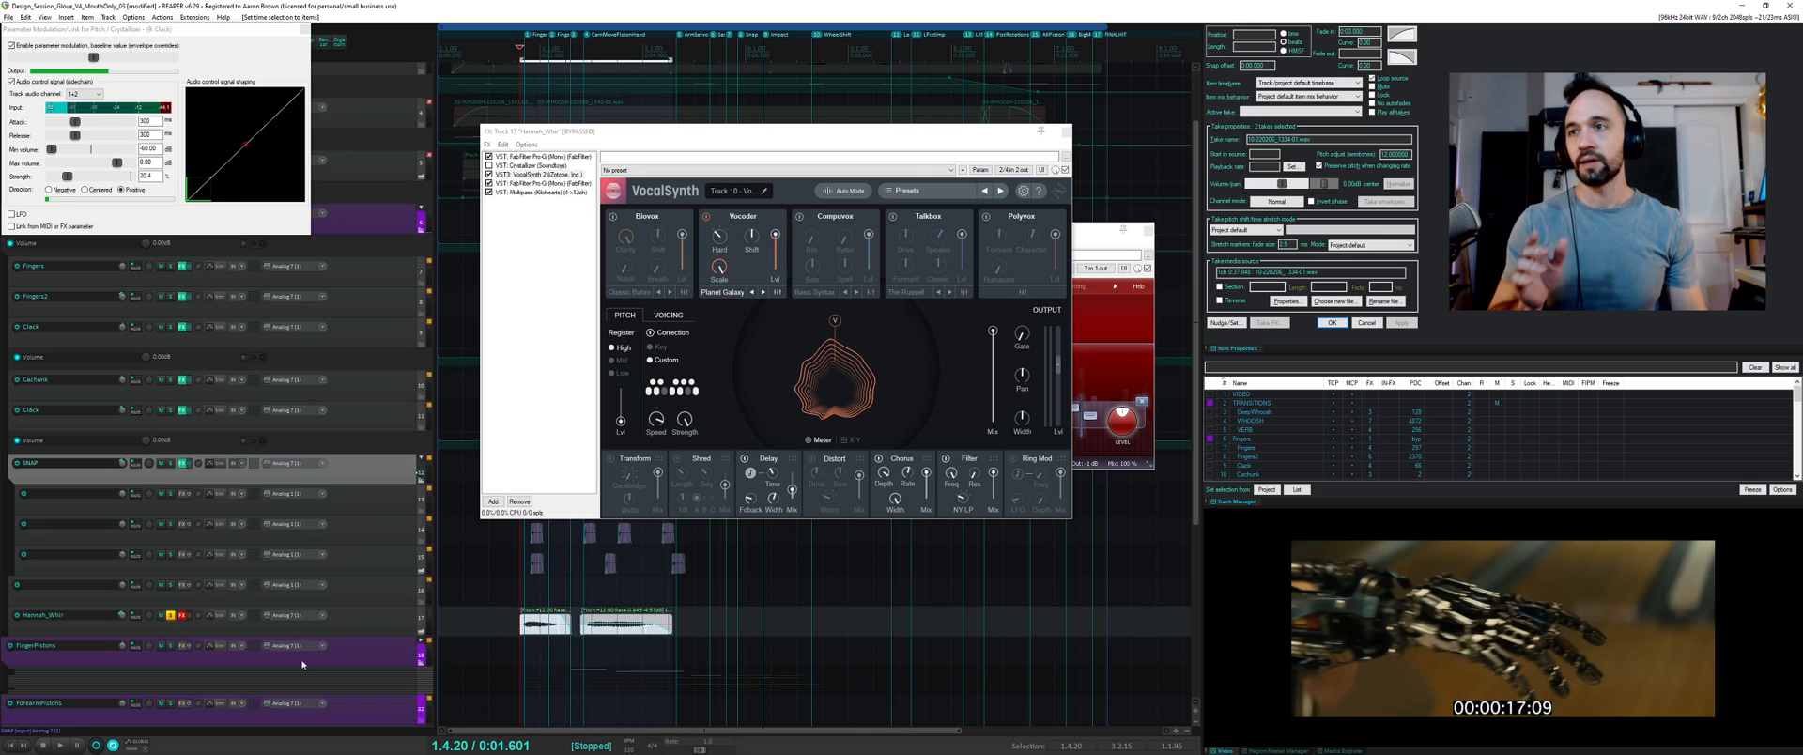
# - Enable the whir track's effects, reopen its chain and show the first Pro-G and VocalSynth 2 in turn
pyautogui.click(183, 617)
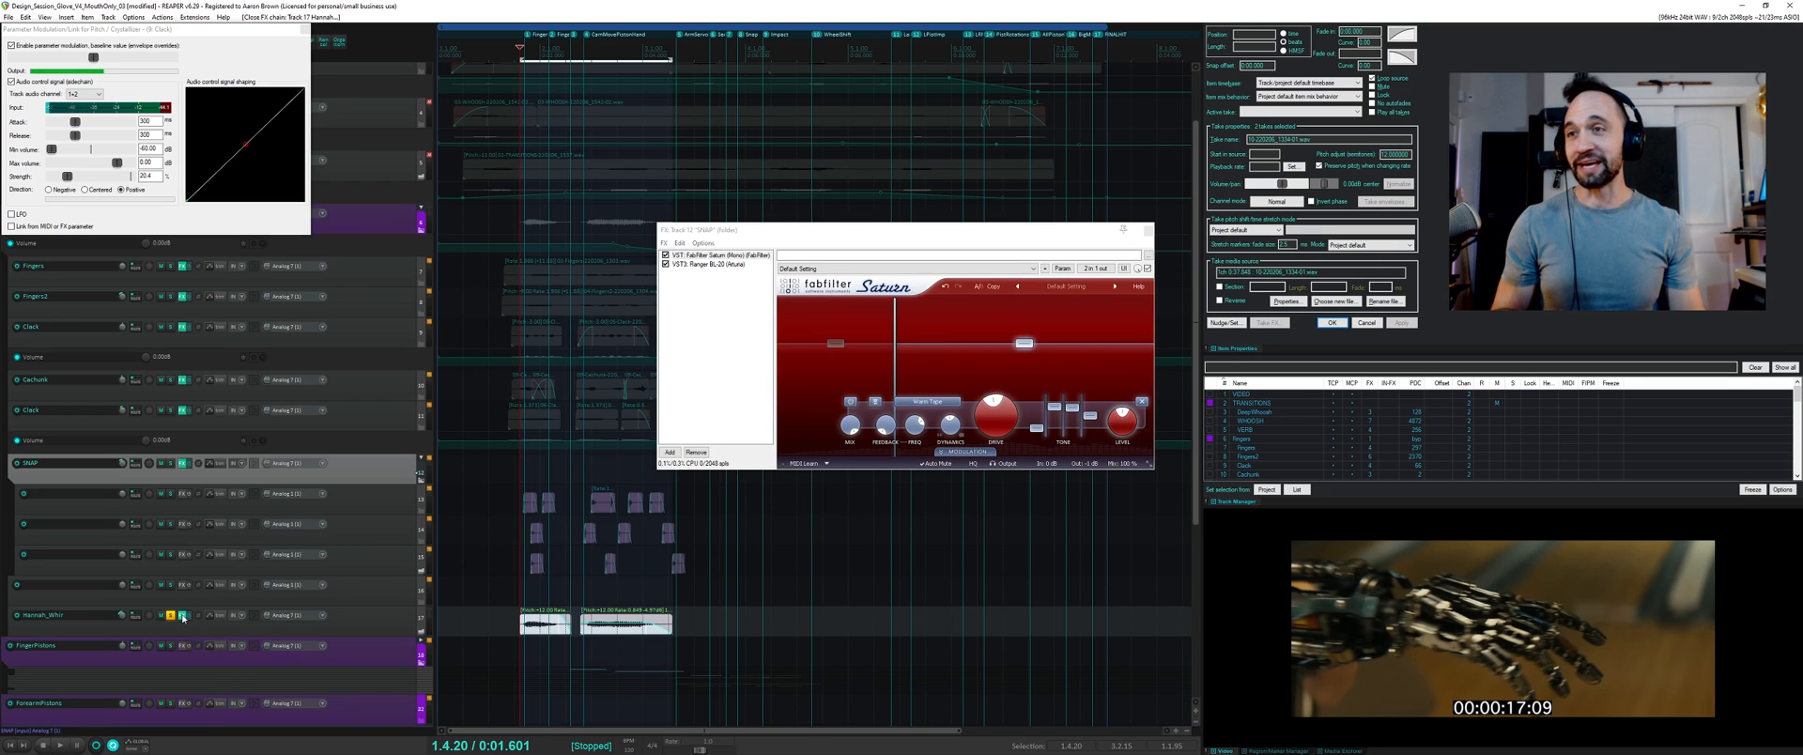
pyautogui.click(183, 616)
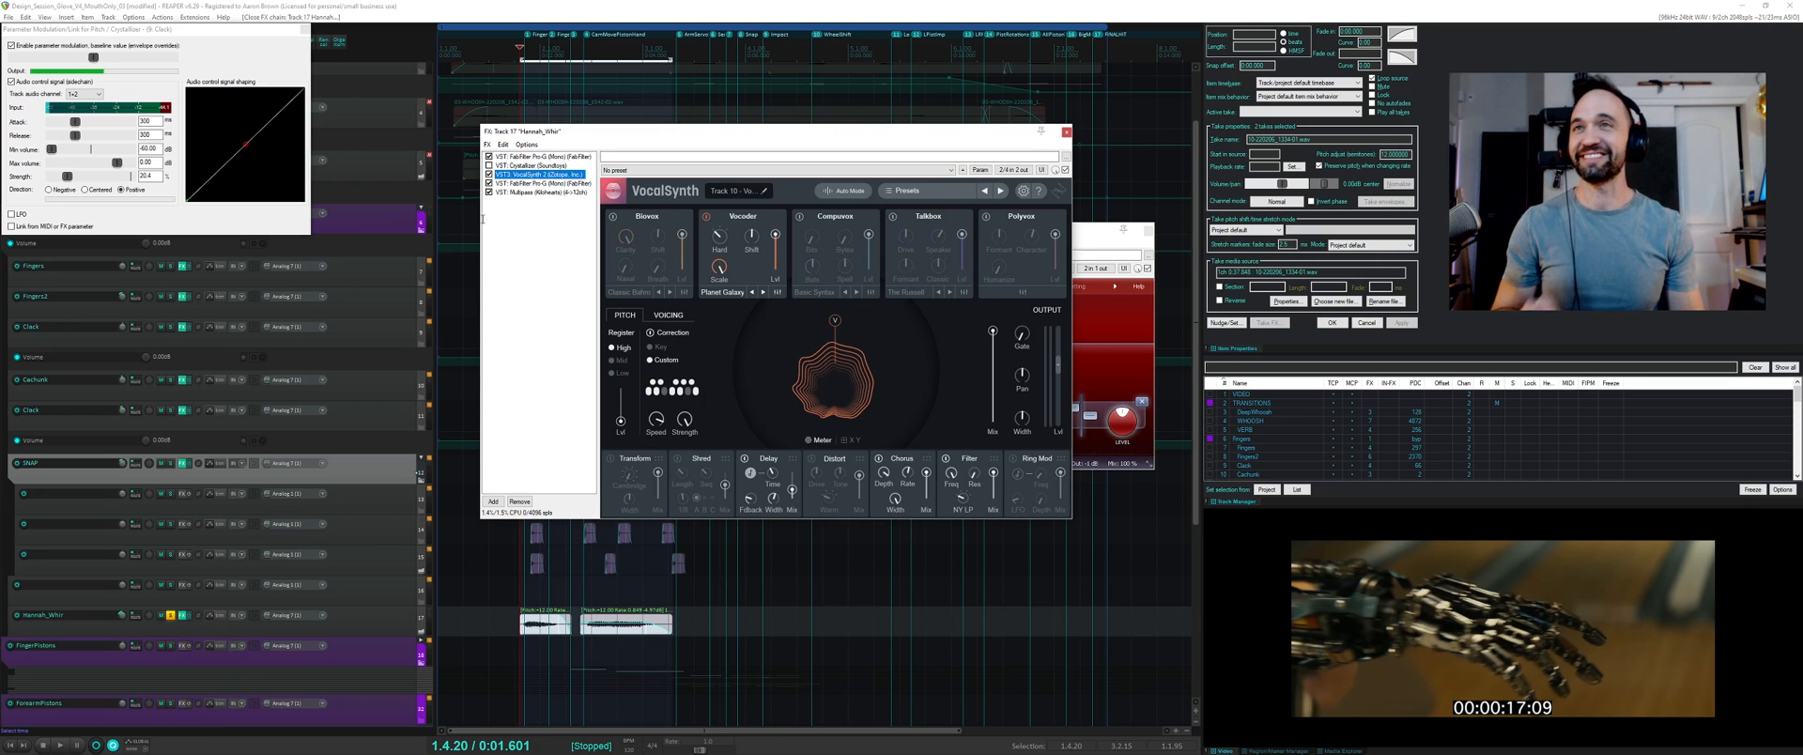
pyautogui.click(517, 157)
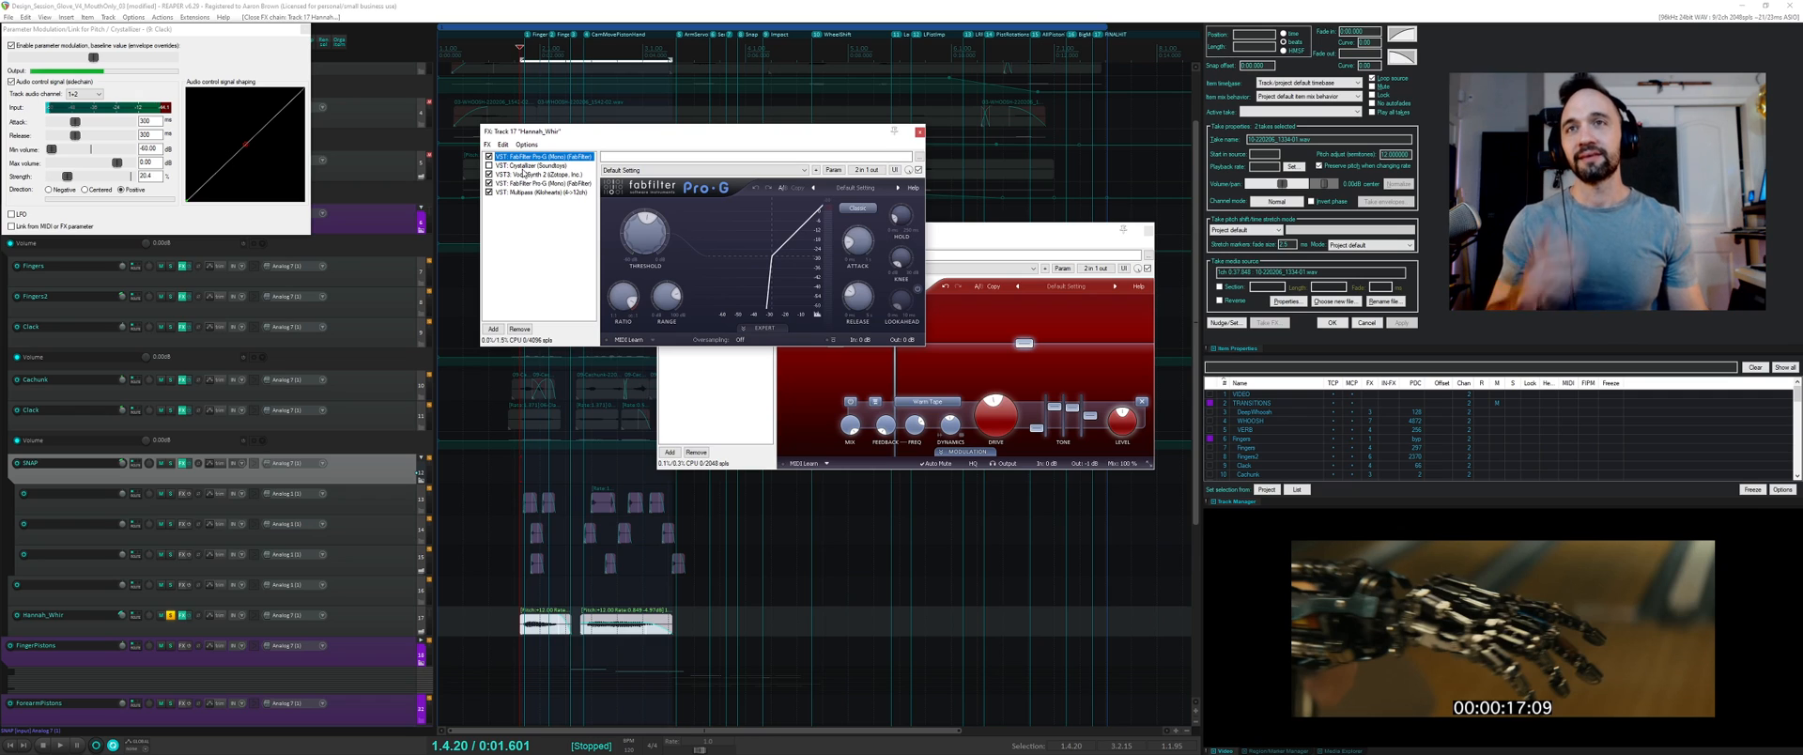
pyautogui.click(522, 175)
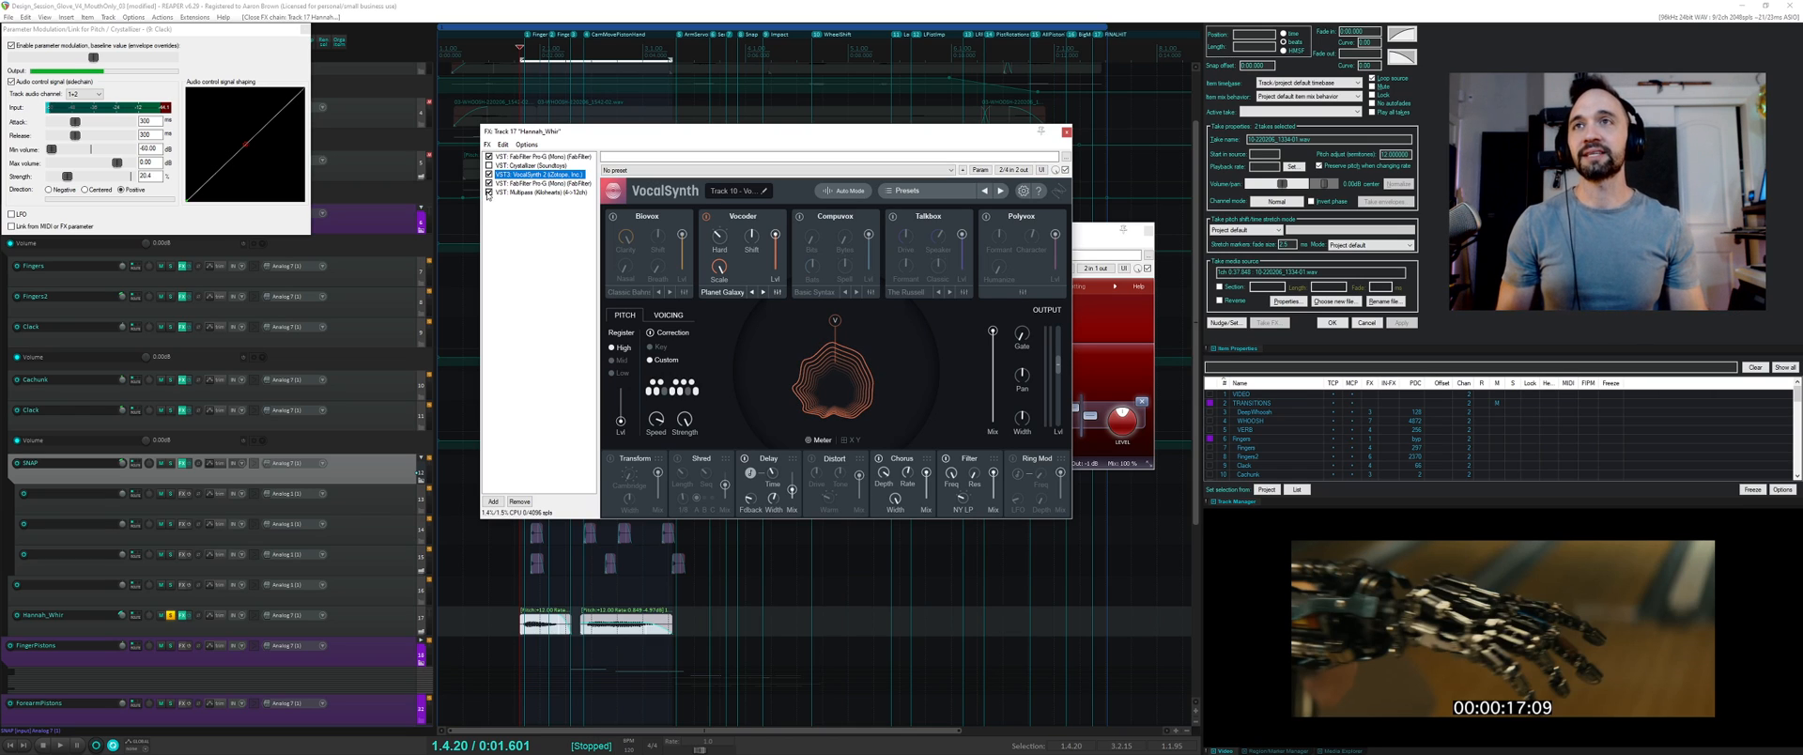
# - Bypass the second Pro-G and Multipass on the whir track, and compare VocalSynth's Vocoder off and on during playback
pyautogui.click(489, 183)
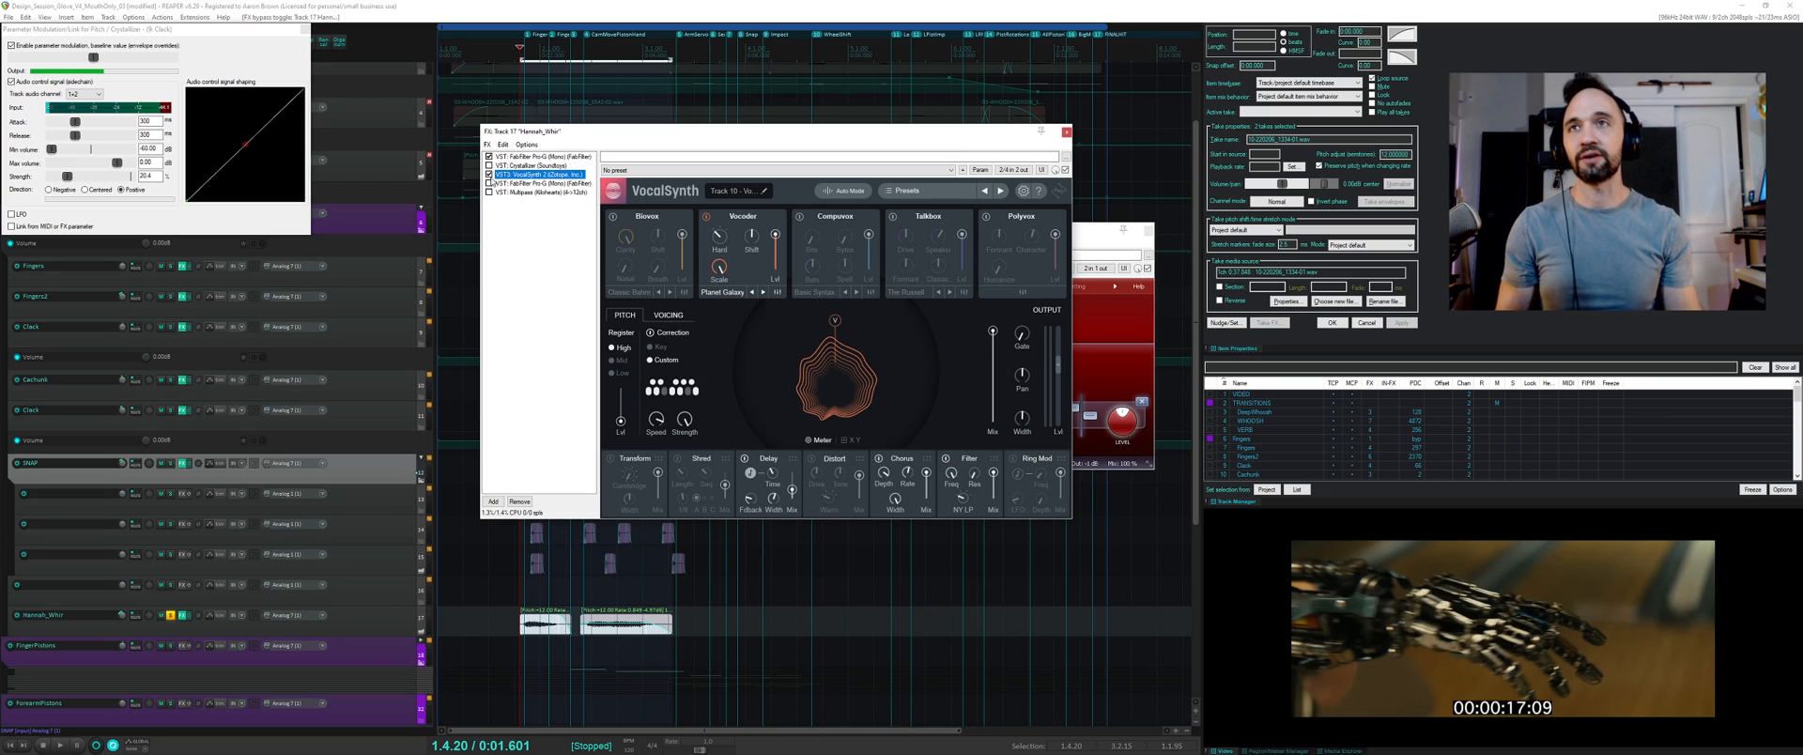
pyautogui.click(501, 204)
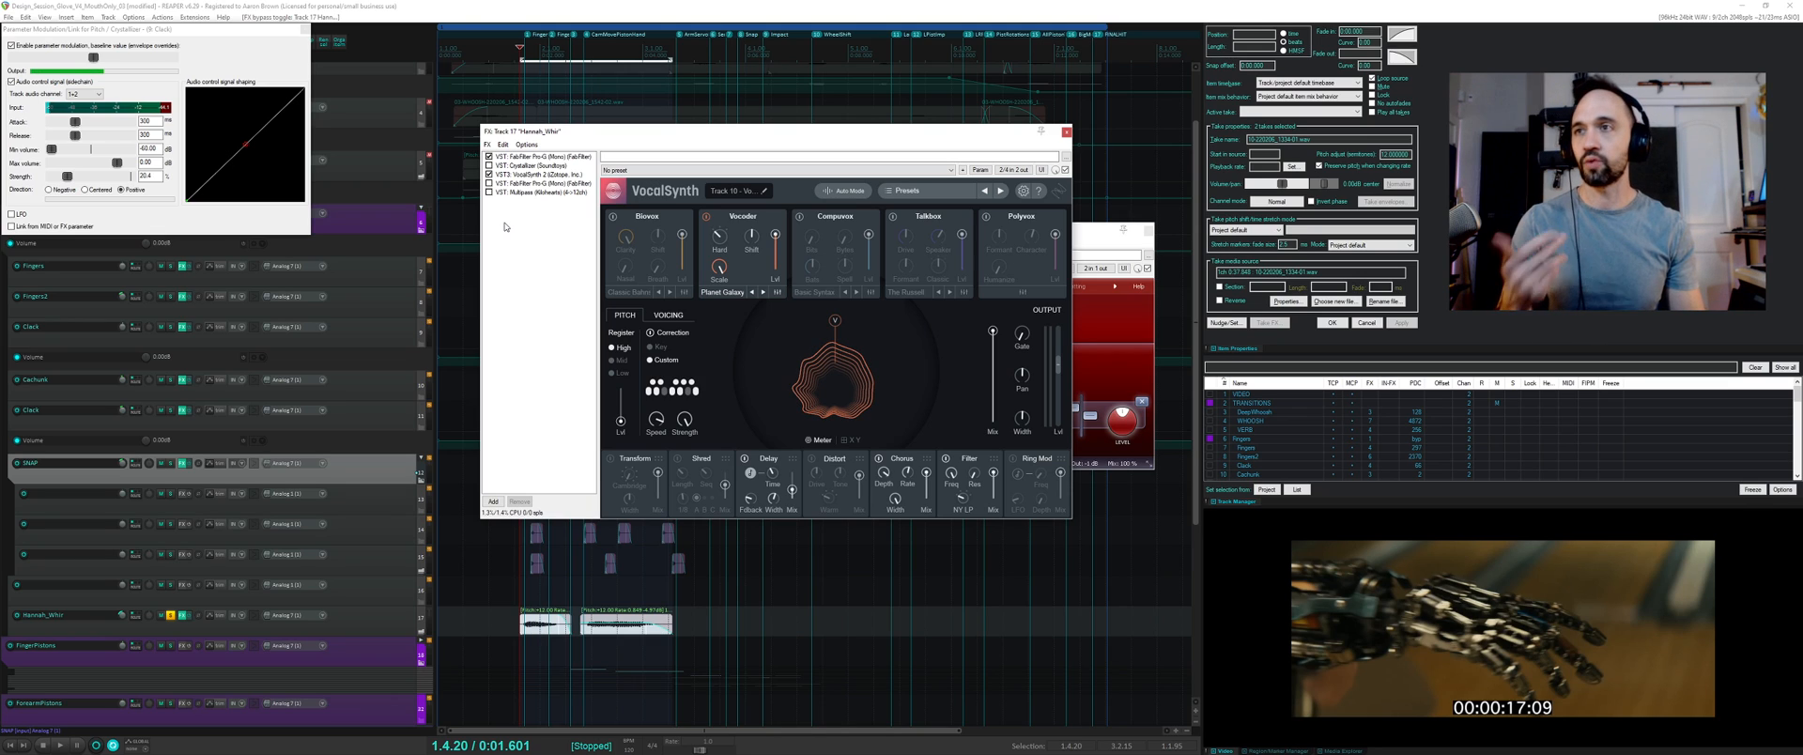
pyautogui.press('space')
pyautogui.click(705, 217)
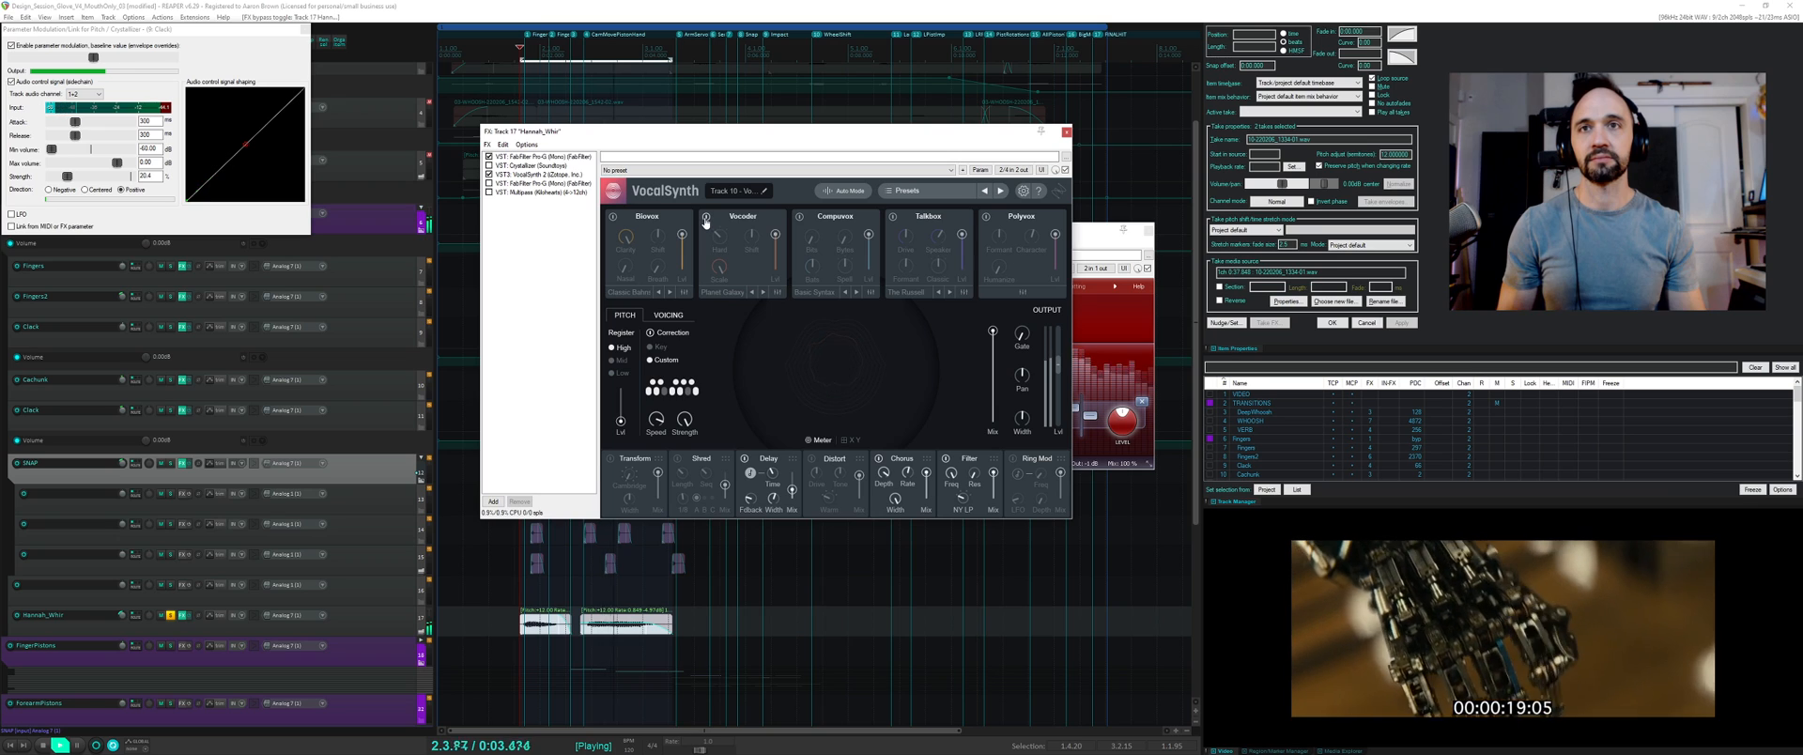
pyautogui.click(705, 217)
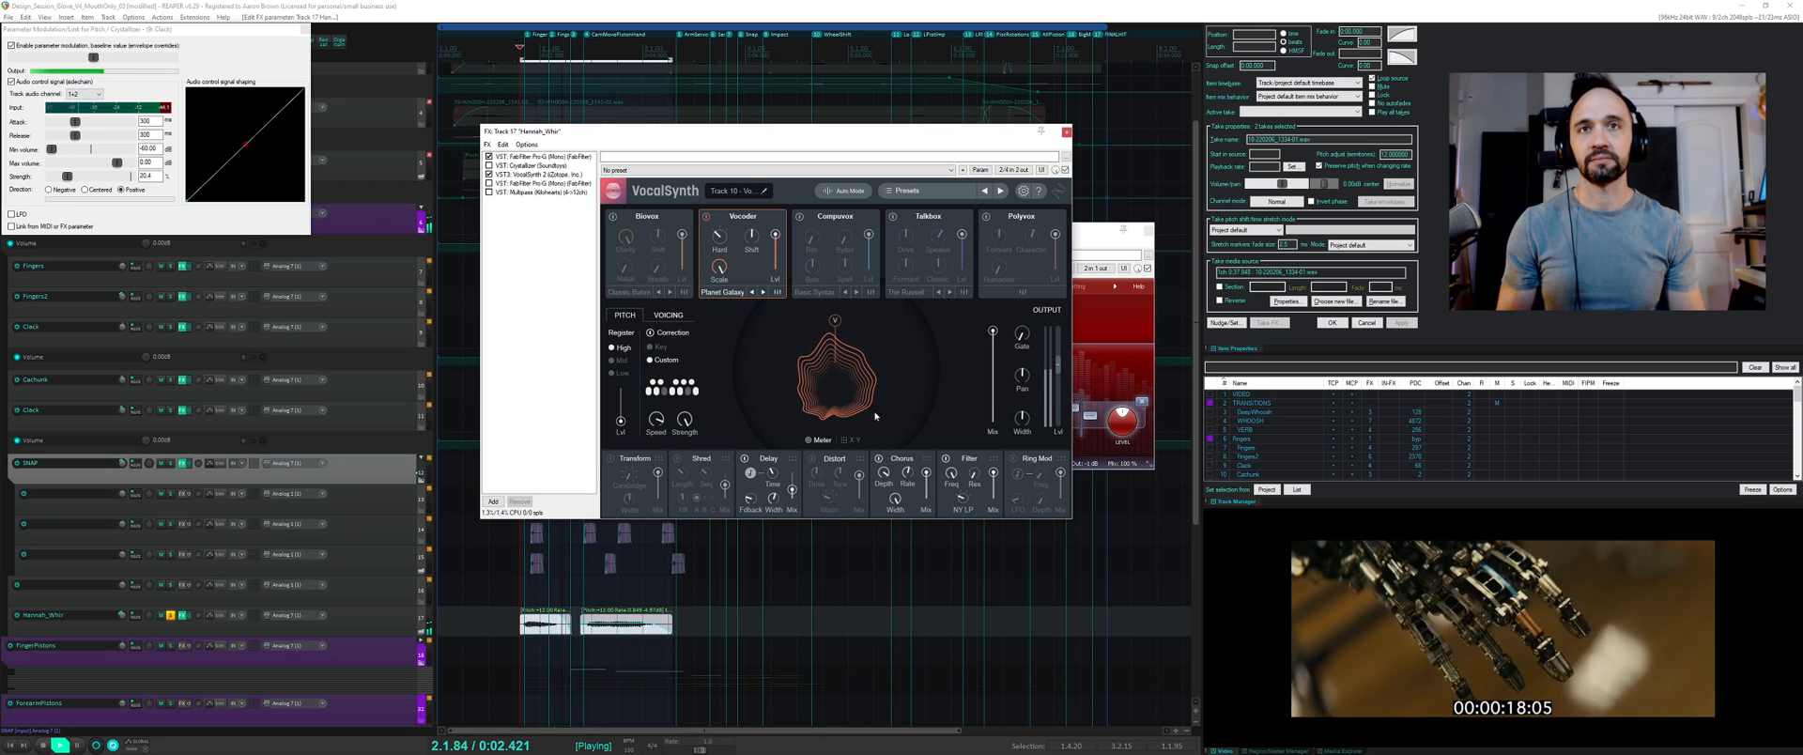
# - Compare VocalSynth's Chorus off and on, and enable the Ring Mod module while auditioning the whir track
pyautogui.click(878, 459)
pyautogui.click(878, 458)
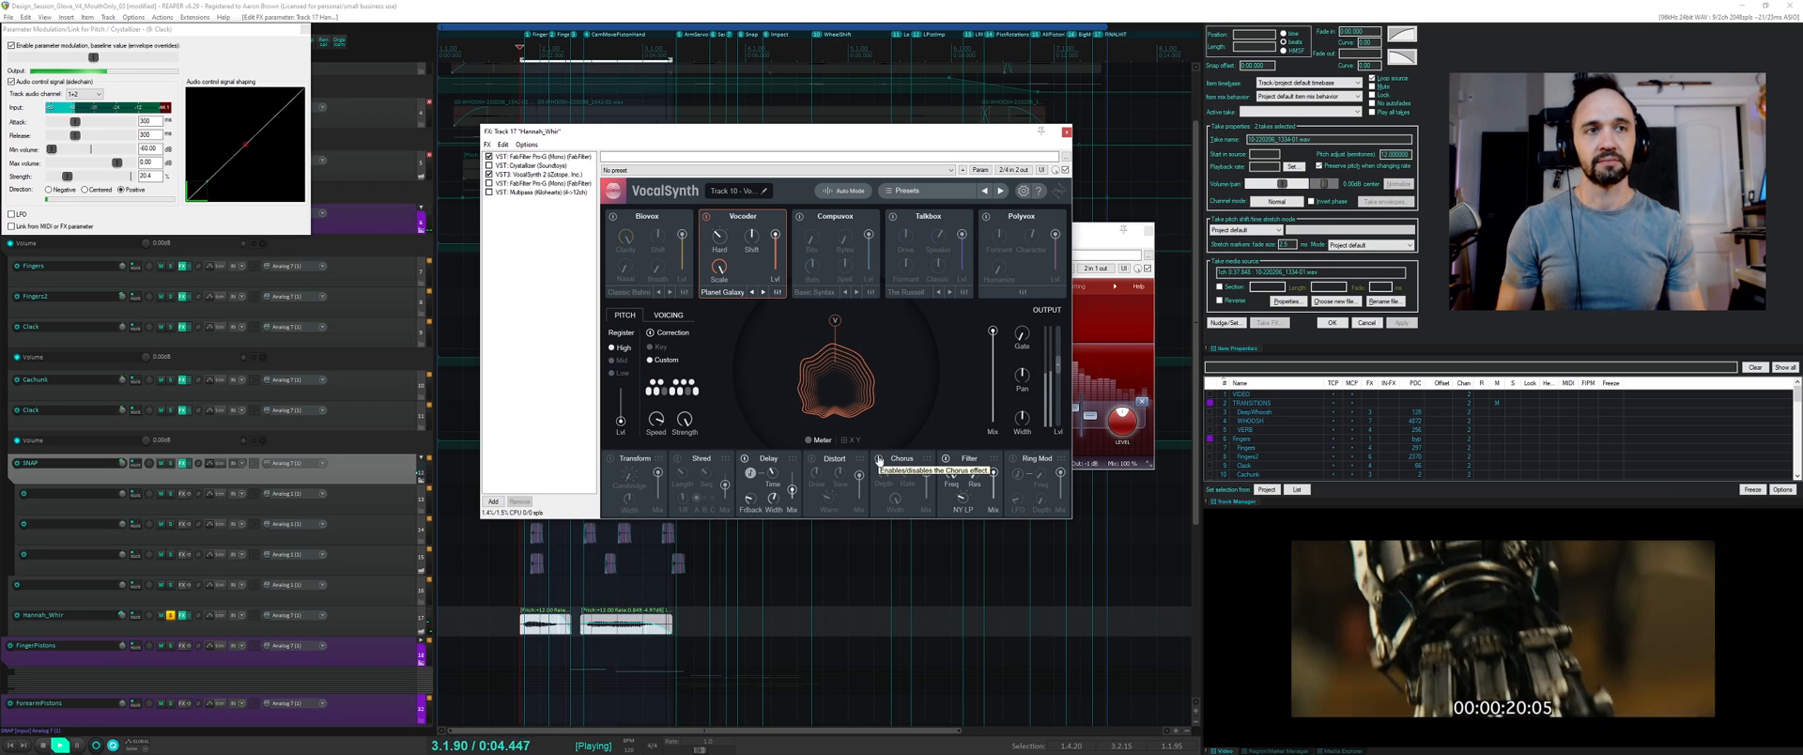
pyautogui.moveTo(930, 476); pyautogui.dragTo(927, 489)
pyautogui.click(1013, 458)
pyautogui.press('space')
pyautogui.press('space')
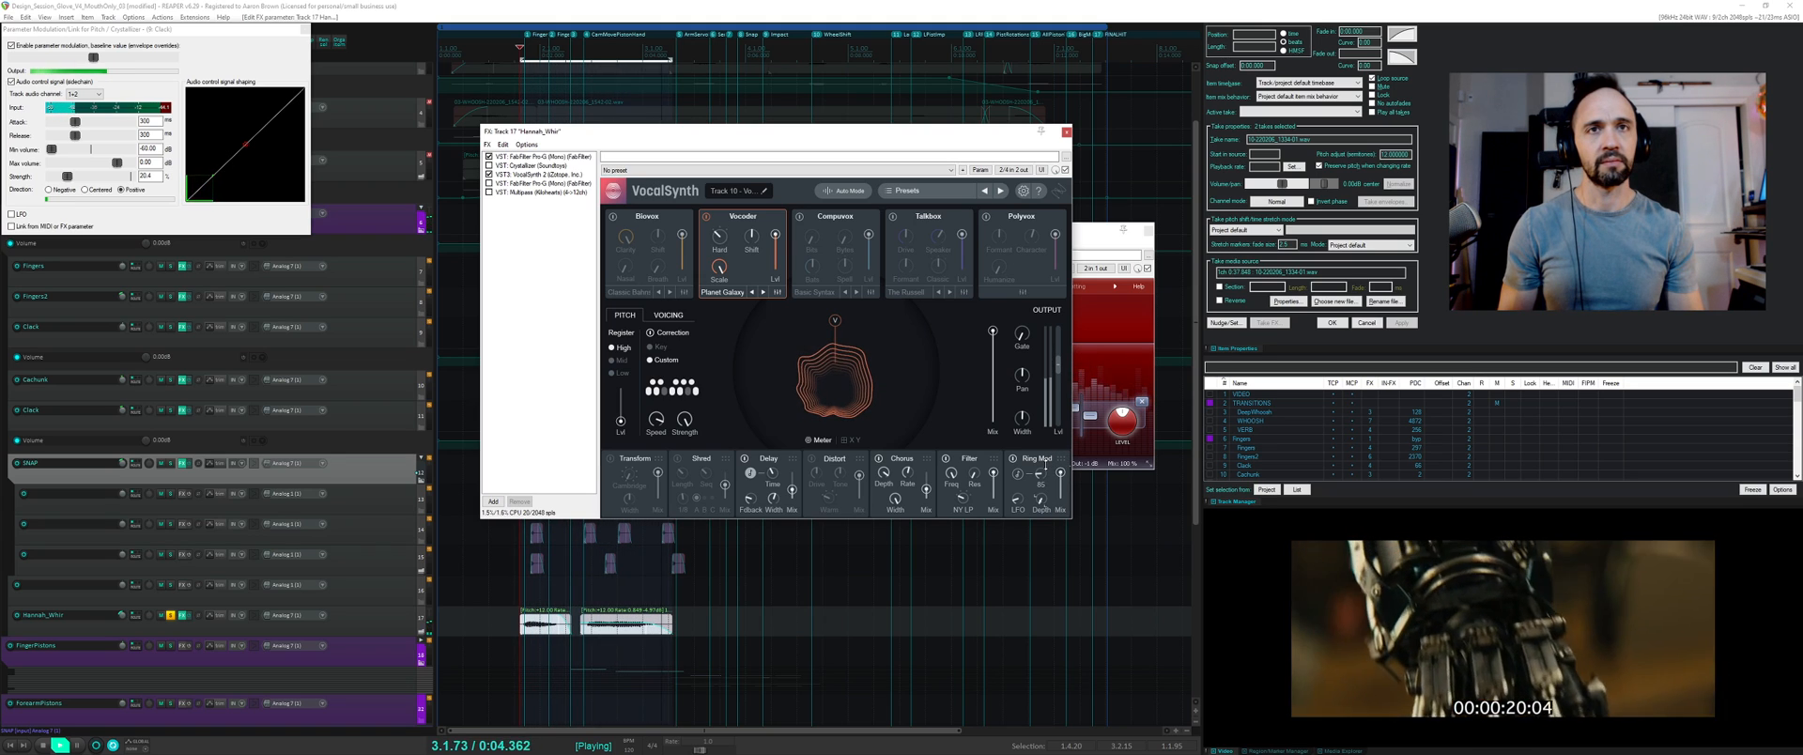
pyautogui.press('space')
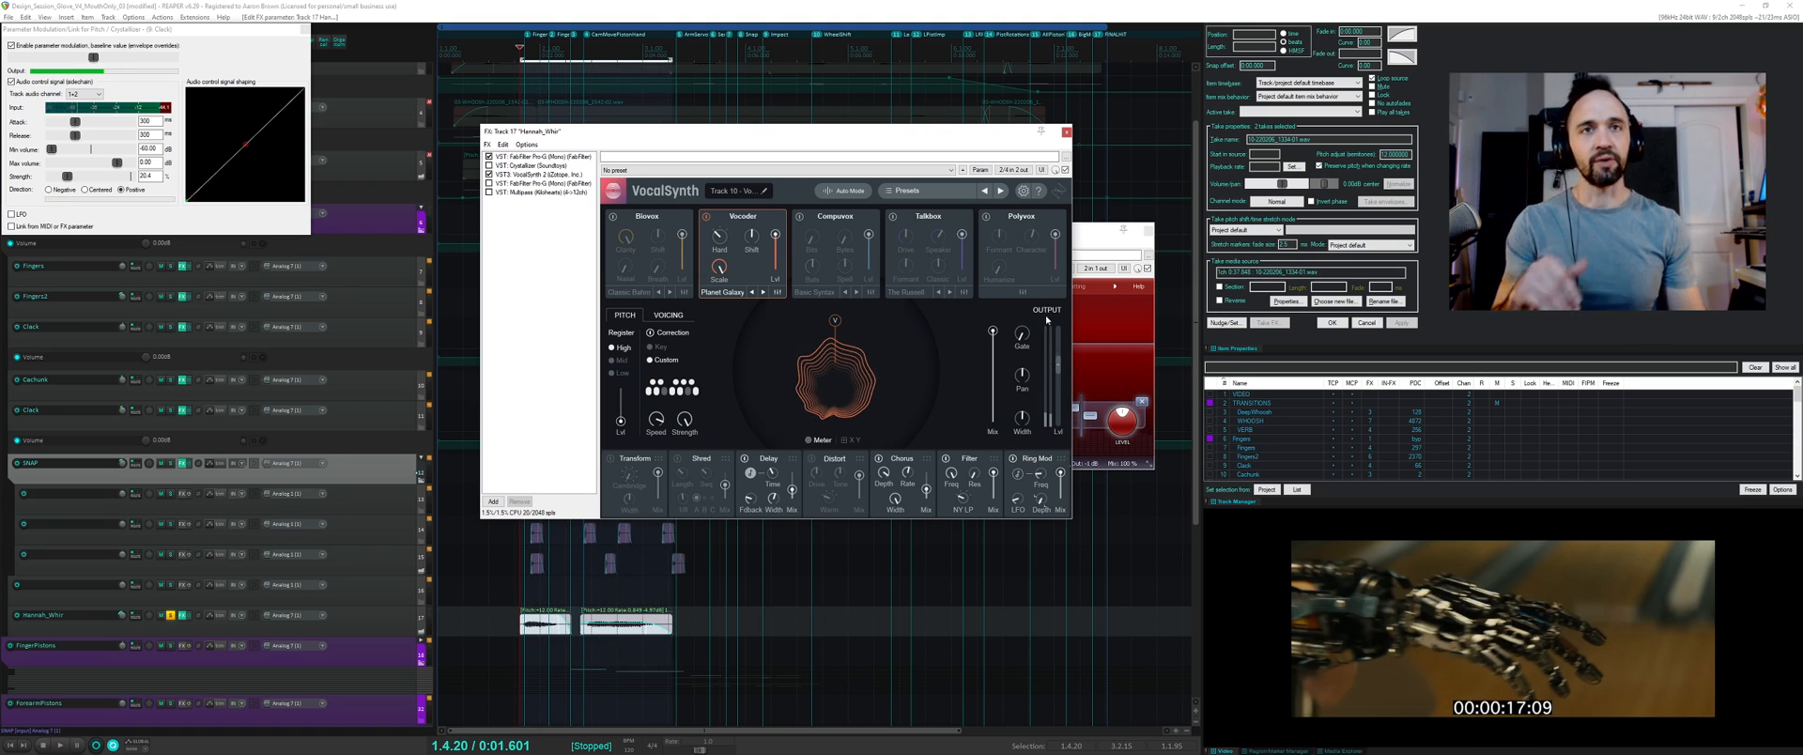
# - Show a track envelope for VocalSynth's Ring Mod frequency and close the Crystallizer pitch modulation window
pyautogui.click(979, 170)
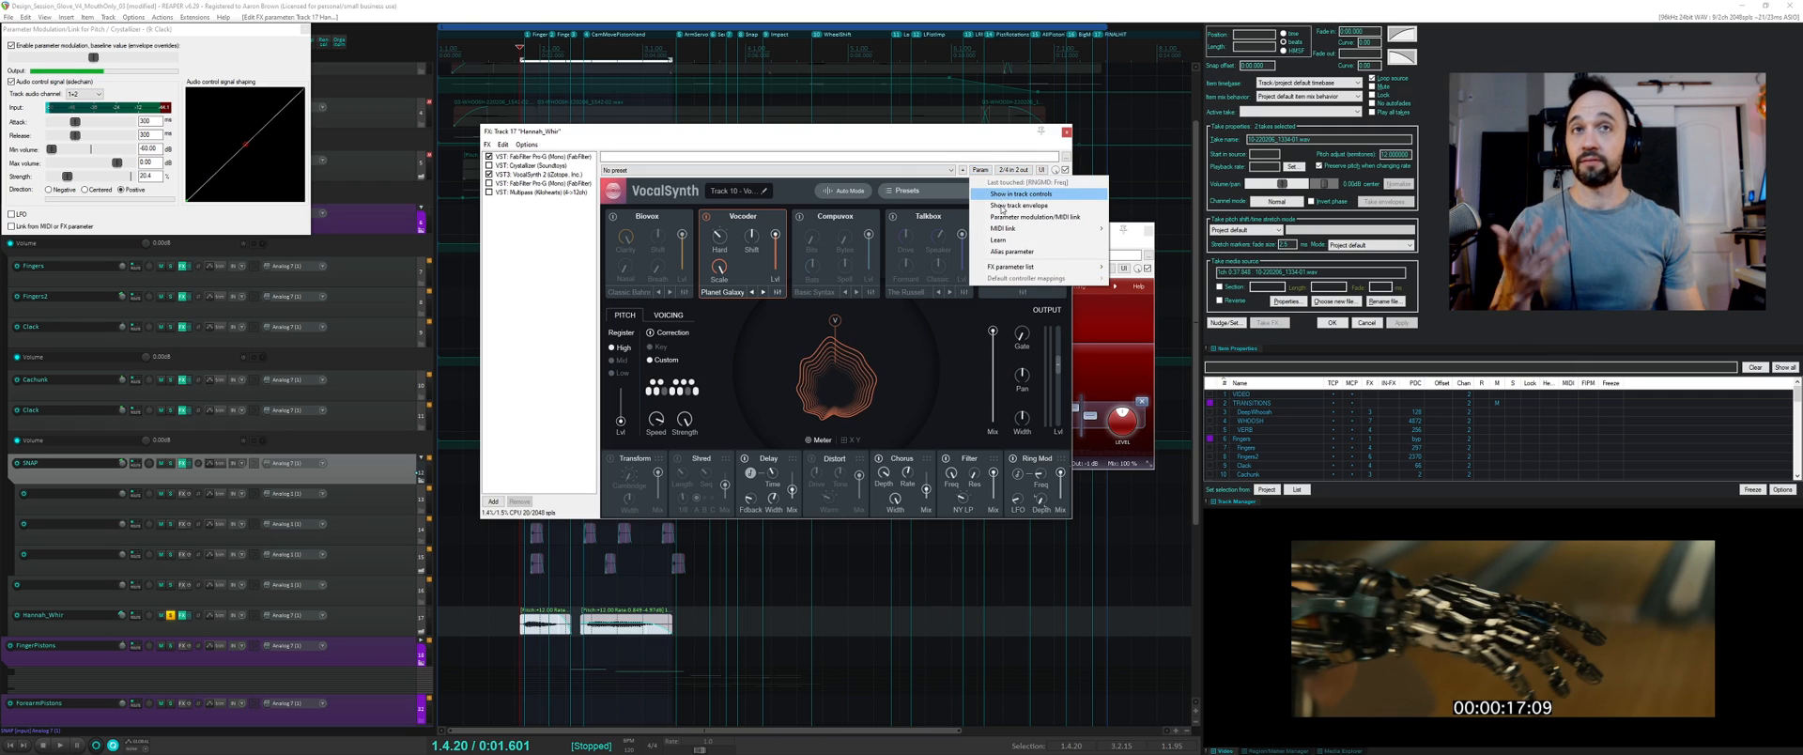
pyautogui.click(1005, 205)
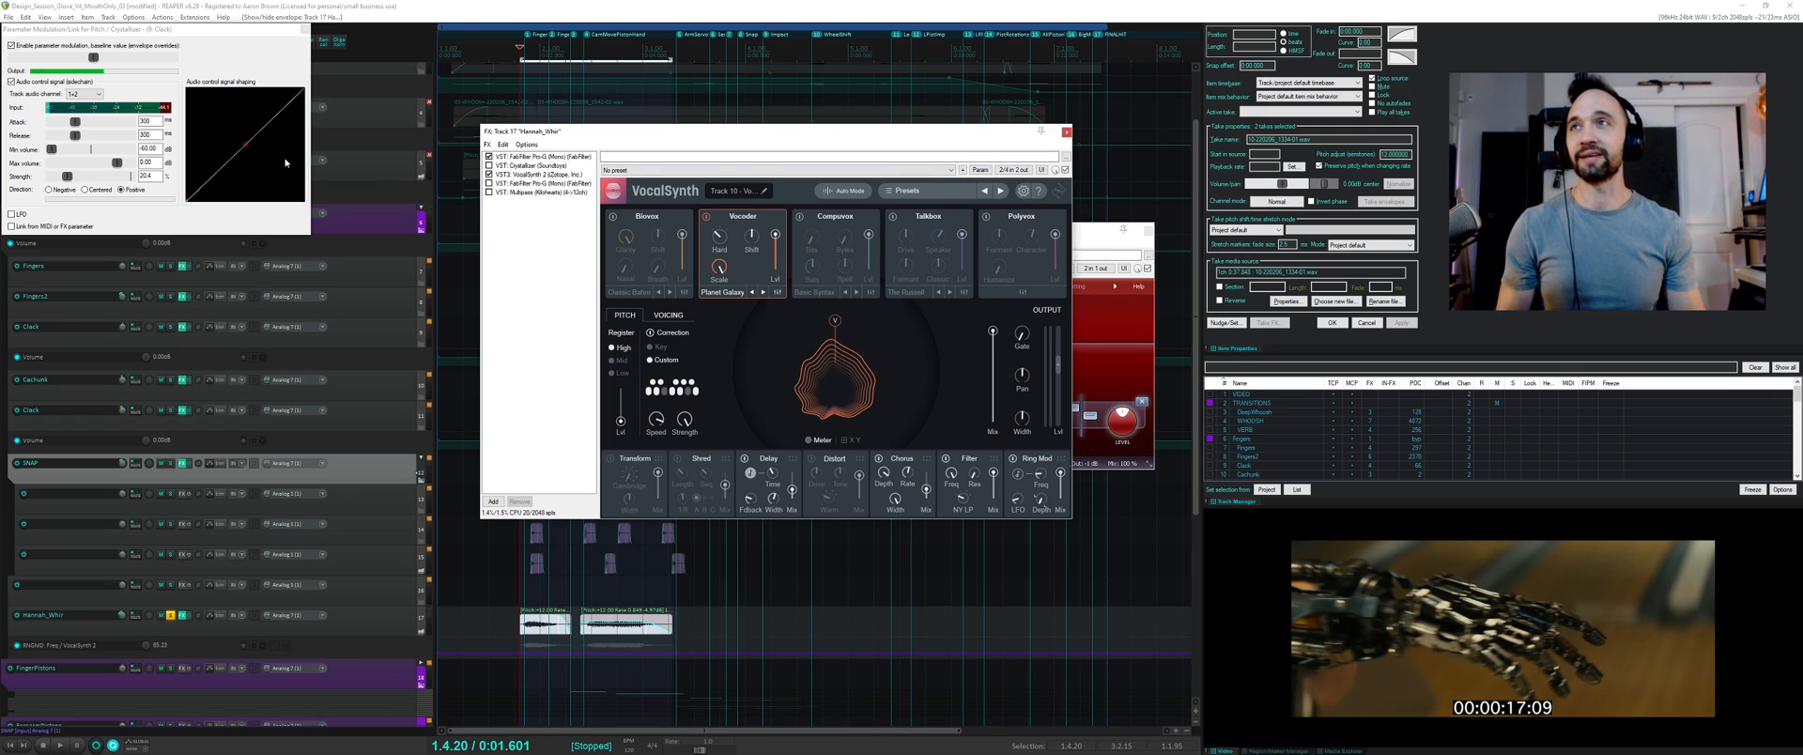
pyautogui.click(168, 34)
pyautogui.click(304, 30)
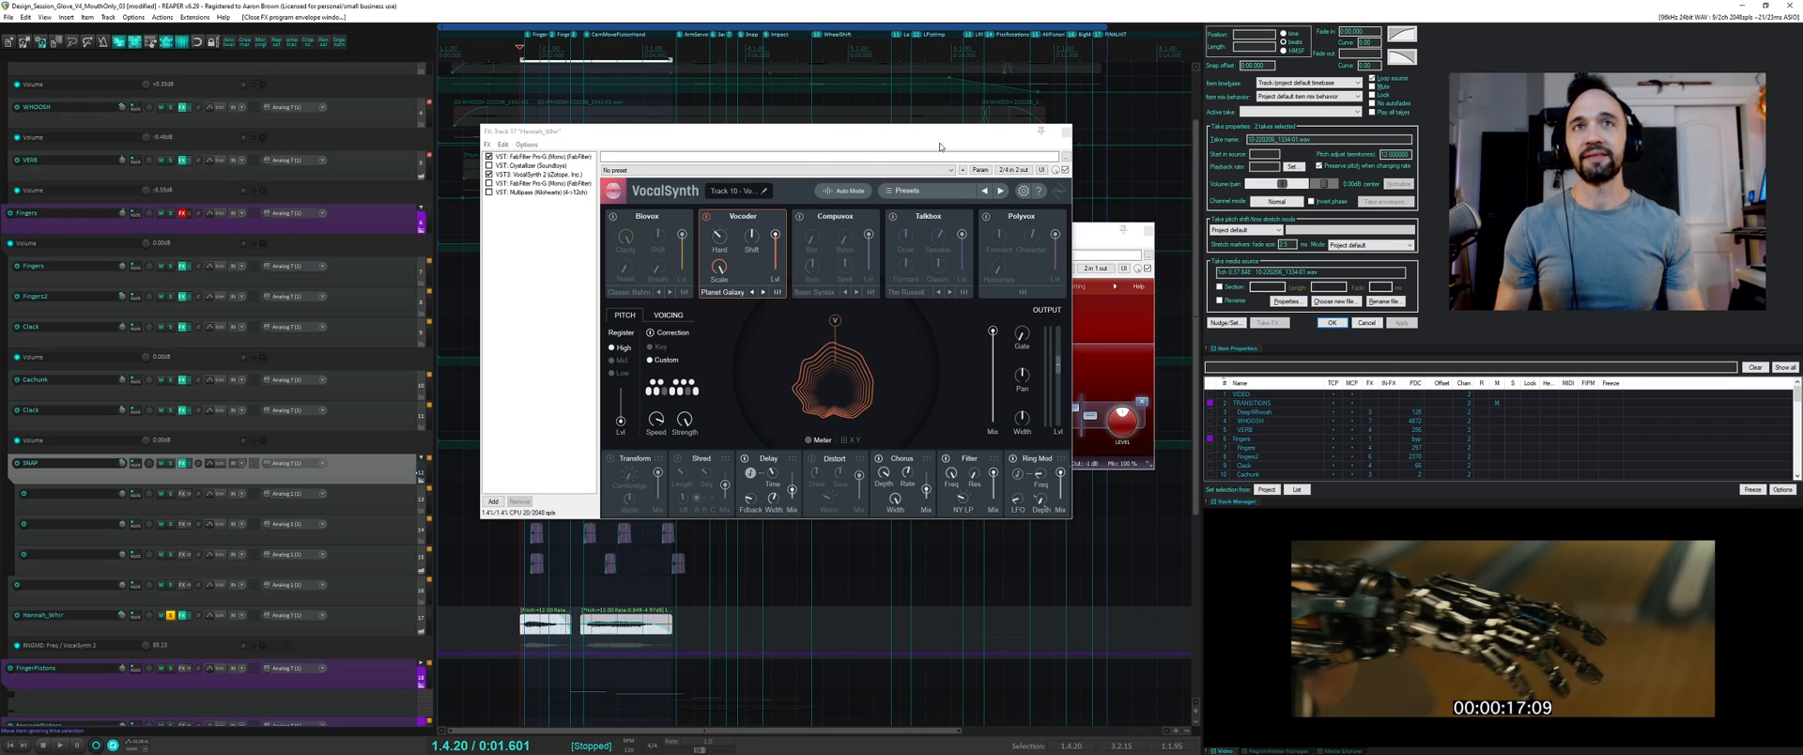
# - Modulate the Ring Mod frequency from the whir track's audio signal, lower the minimum and maximum volume thresholds and audition it
pyautogui.click(1062, 472)
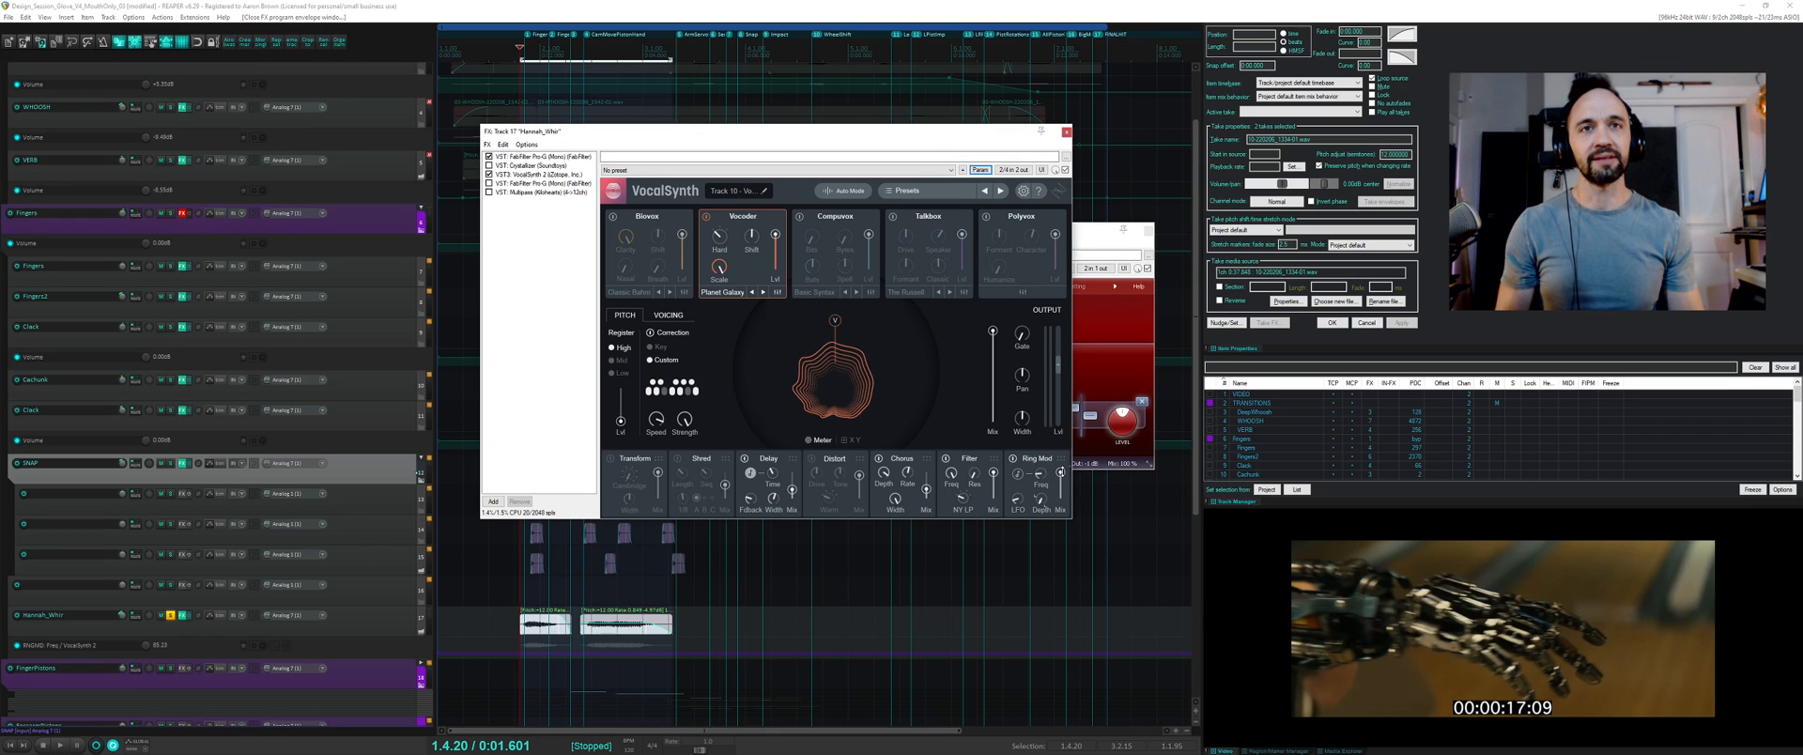
pyautogui.click(984, 171)
pyautogui.click(1024, 218)
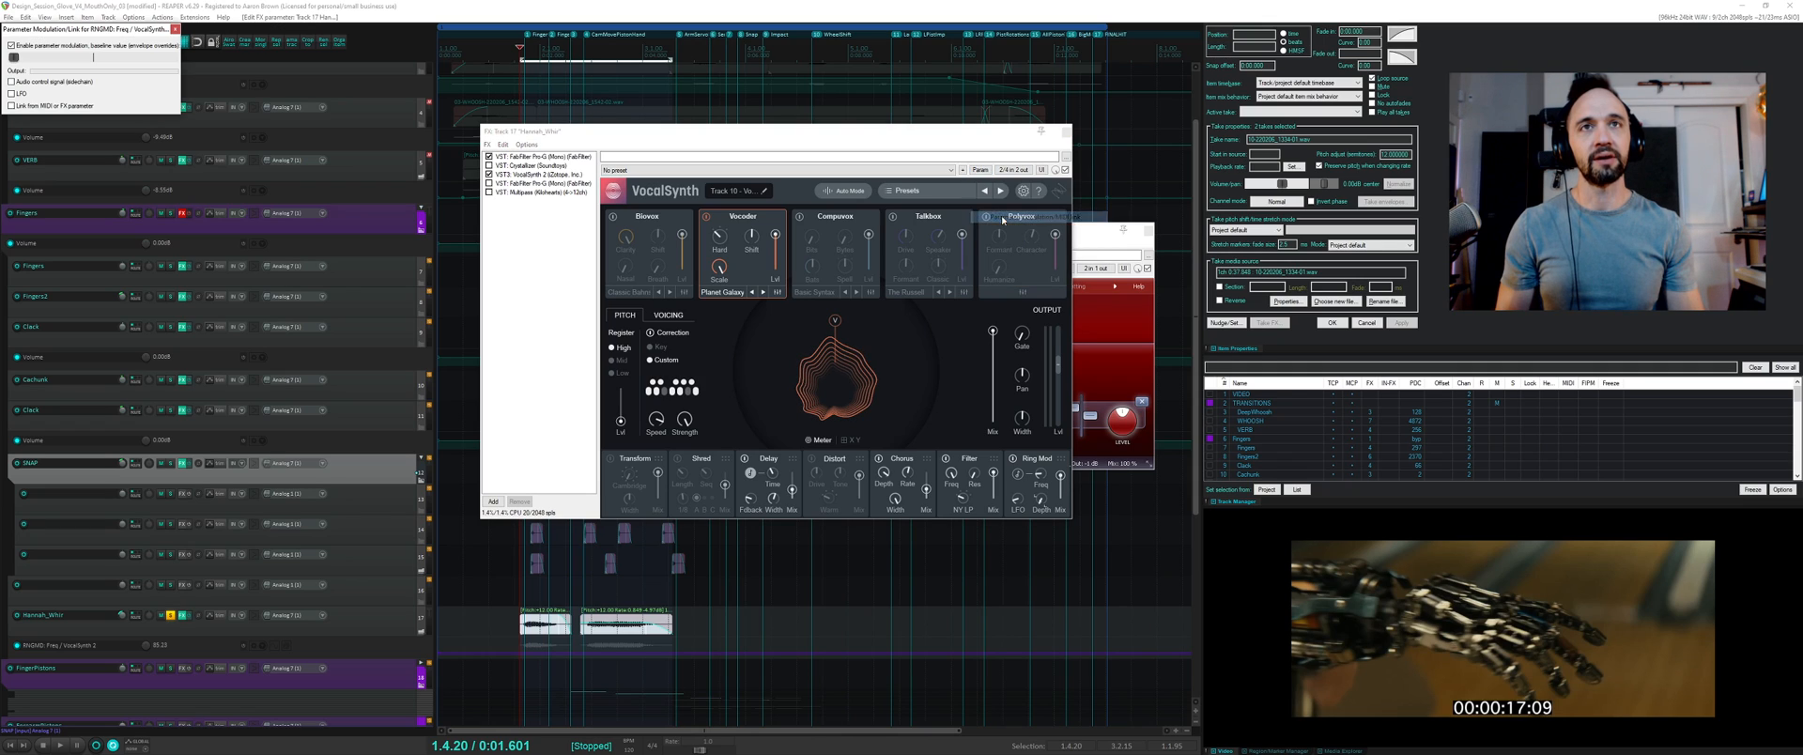
pyautogui.click(37, 84)
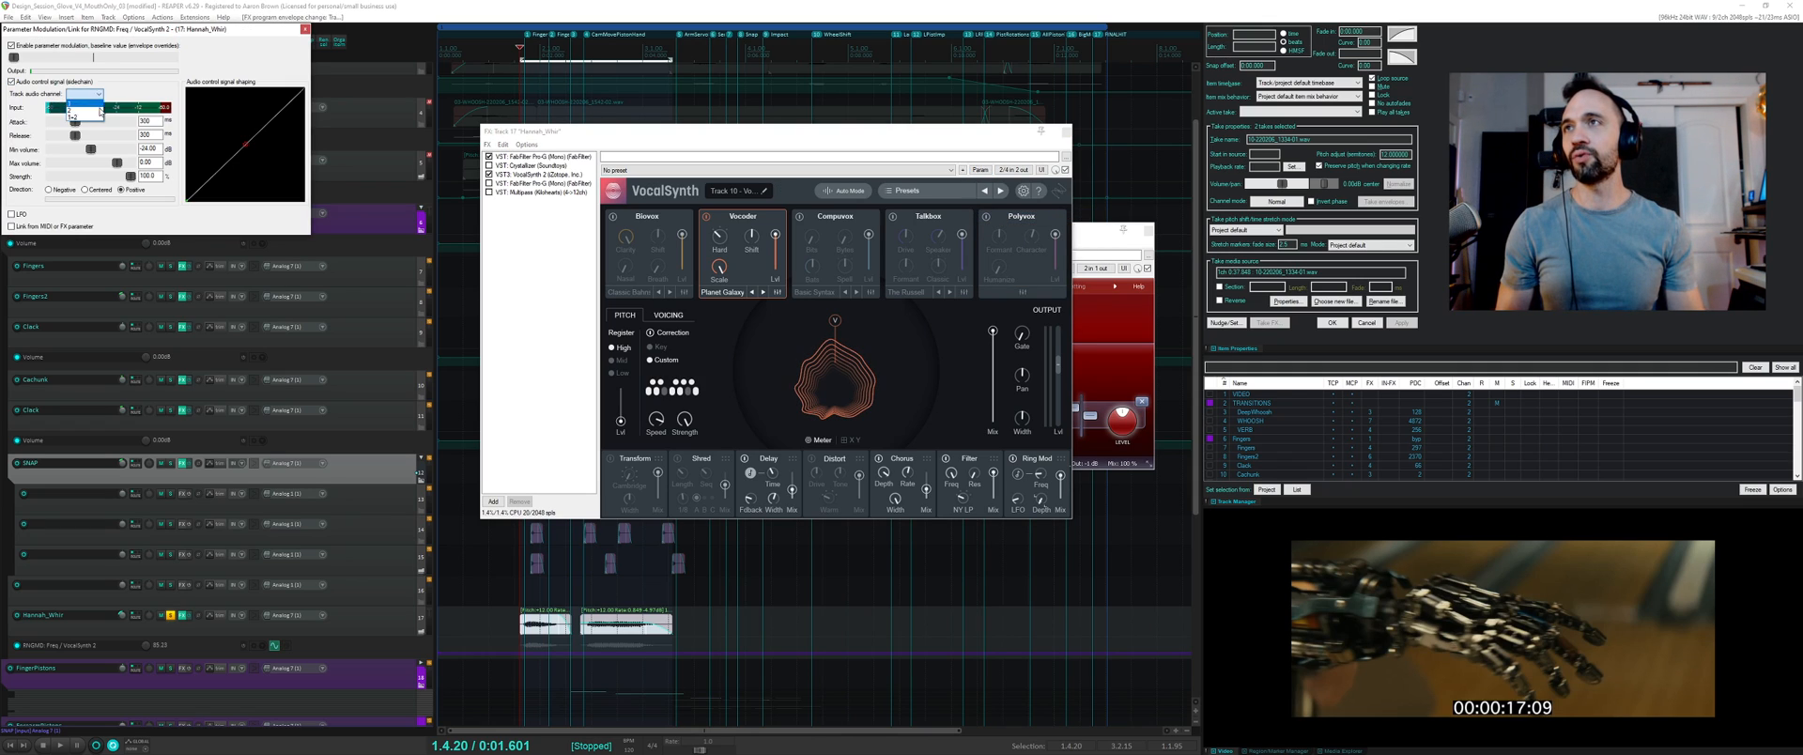
pyautogui.moveTo(116, 164); pyautogui.dragTo(114, 164)
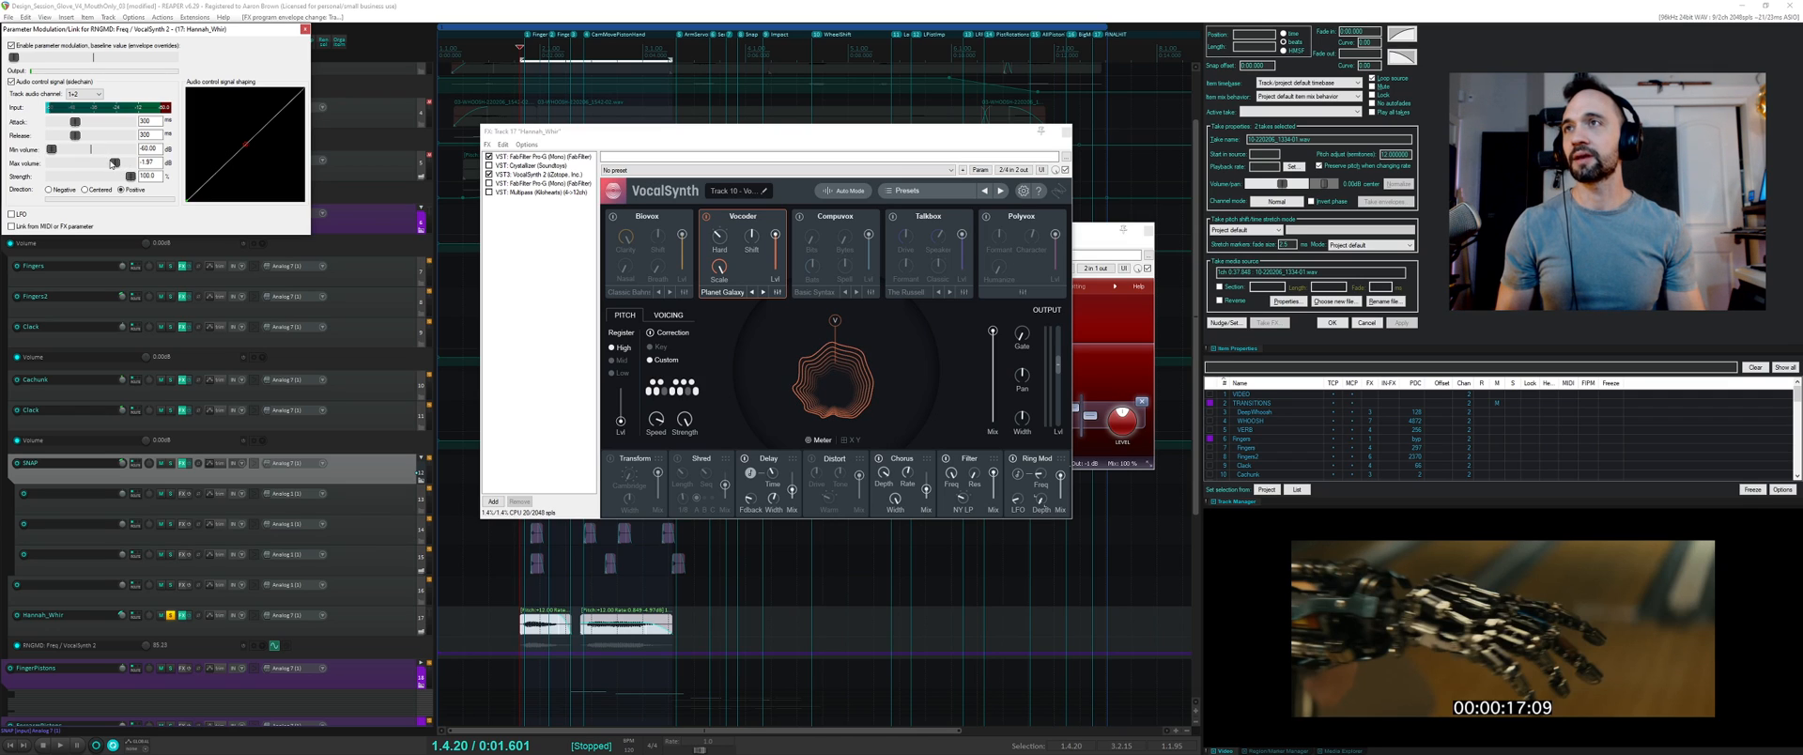
pyautogui.press('space')
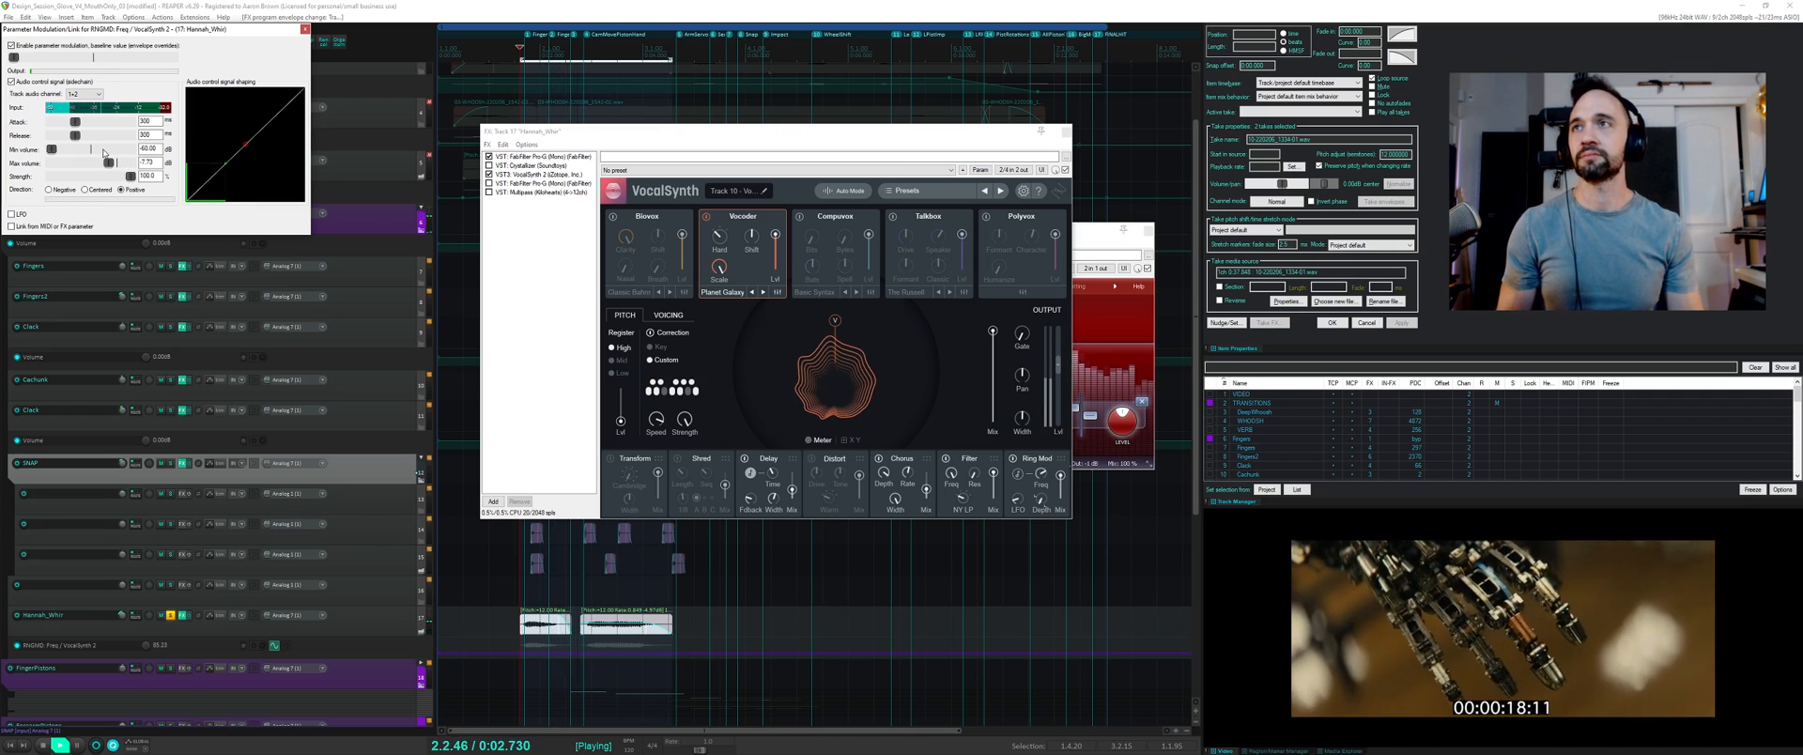
pyautogui.press('space')
# - Reduce the Ring Mod frequency modulation strength to about 9.2% during playback, and unsolo the whir track
pyautogui.moveTo(131, 177); pyautogui.dragTo(108, 176)
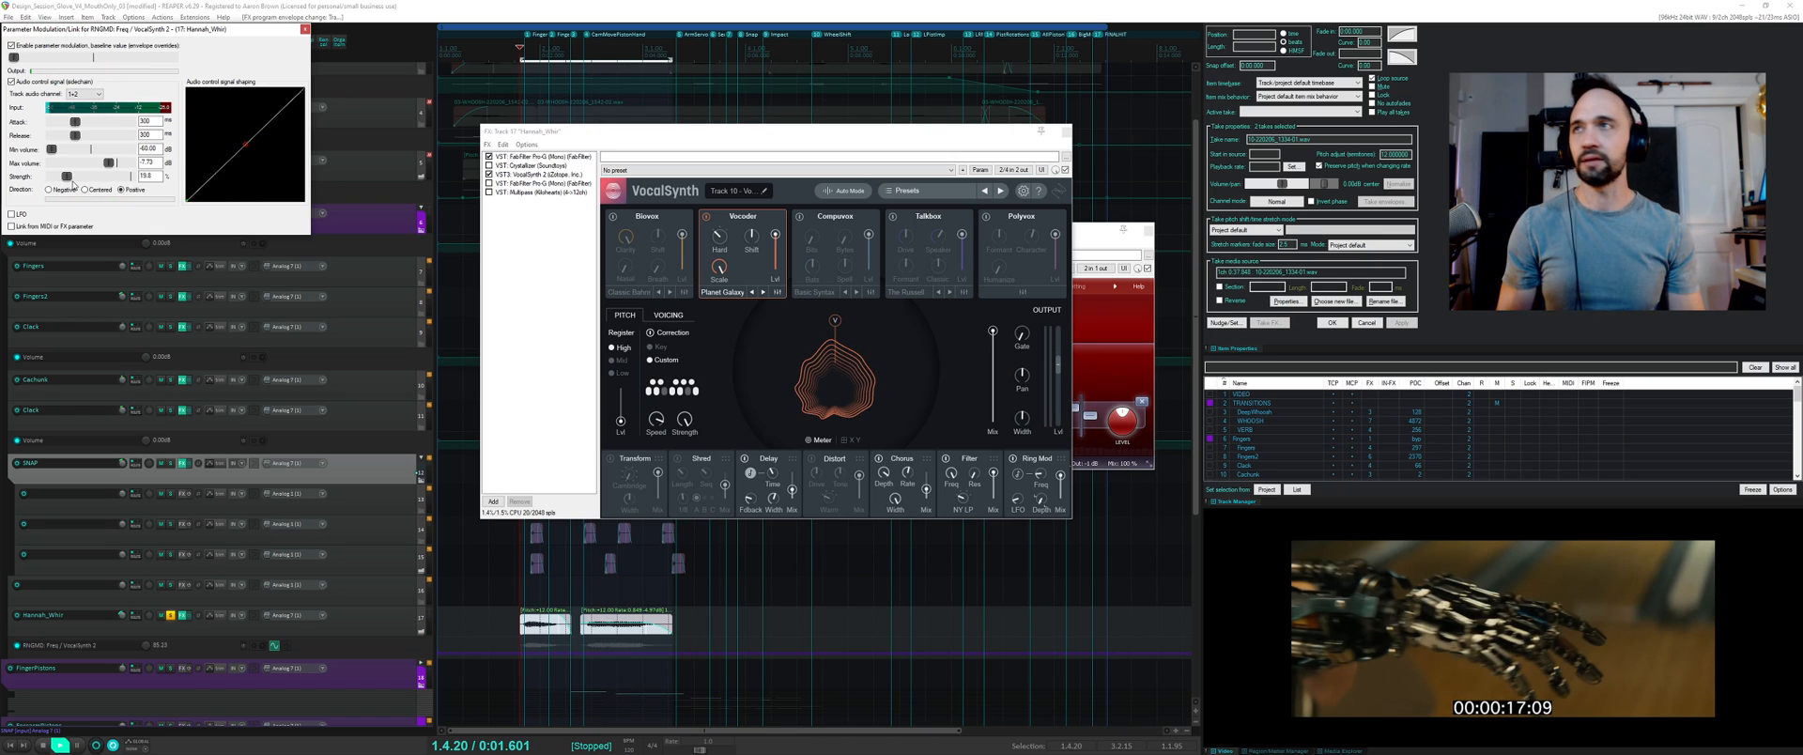
pyautogui.moveTo(70, 180); pyautogui.dragTo(58, 179)
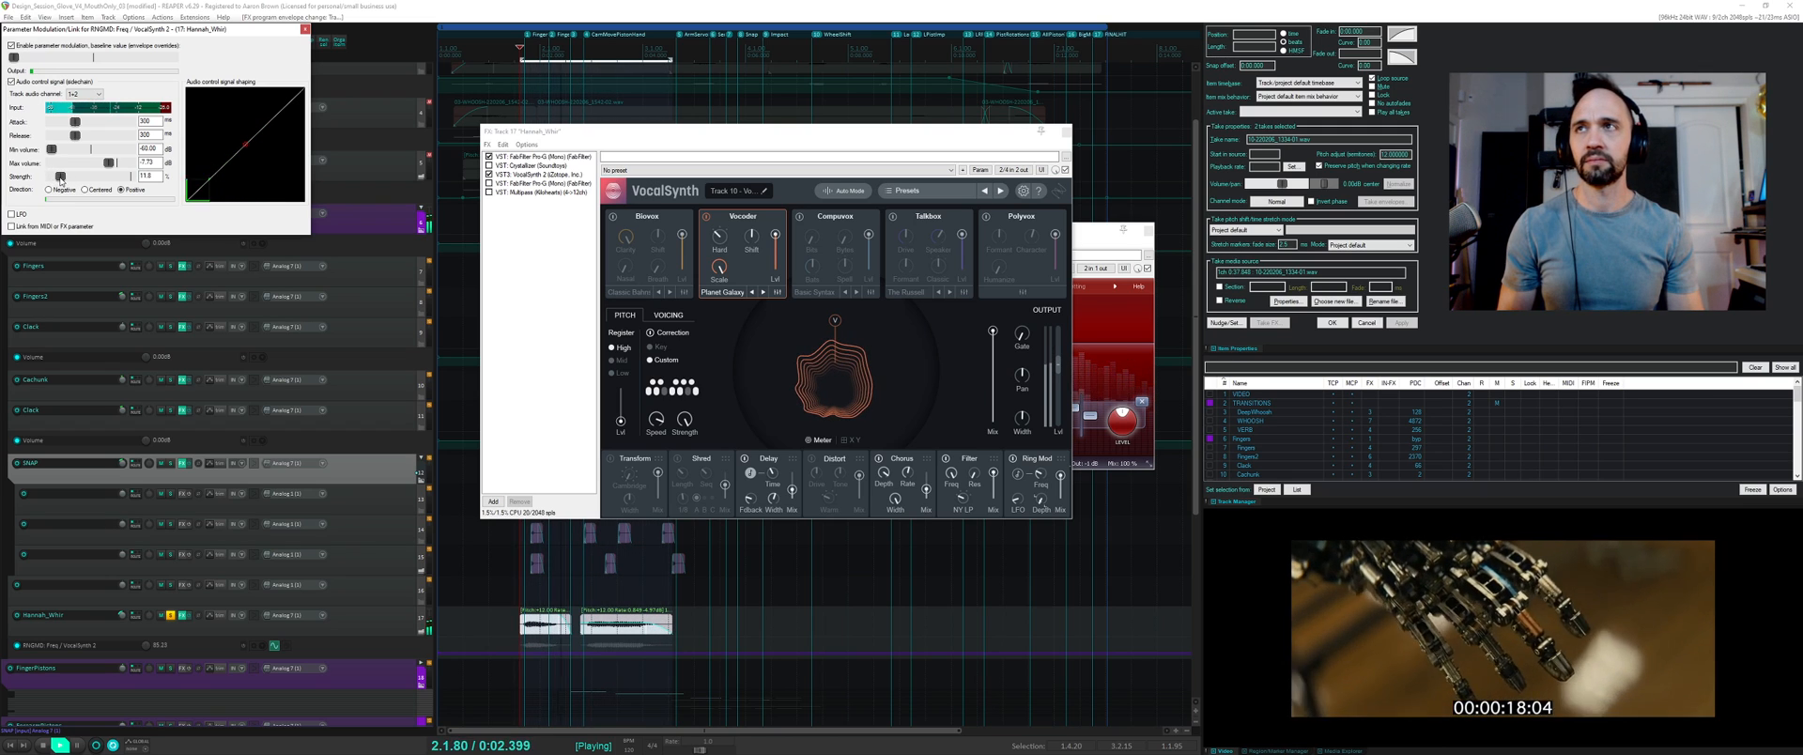
pyautogui.press('space')
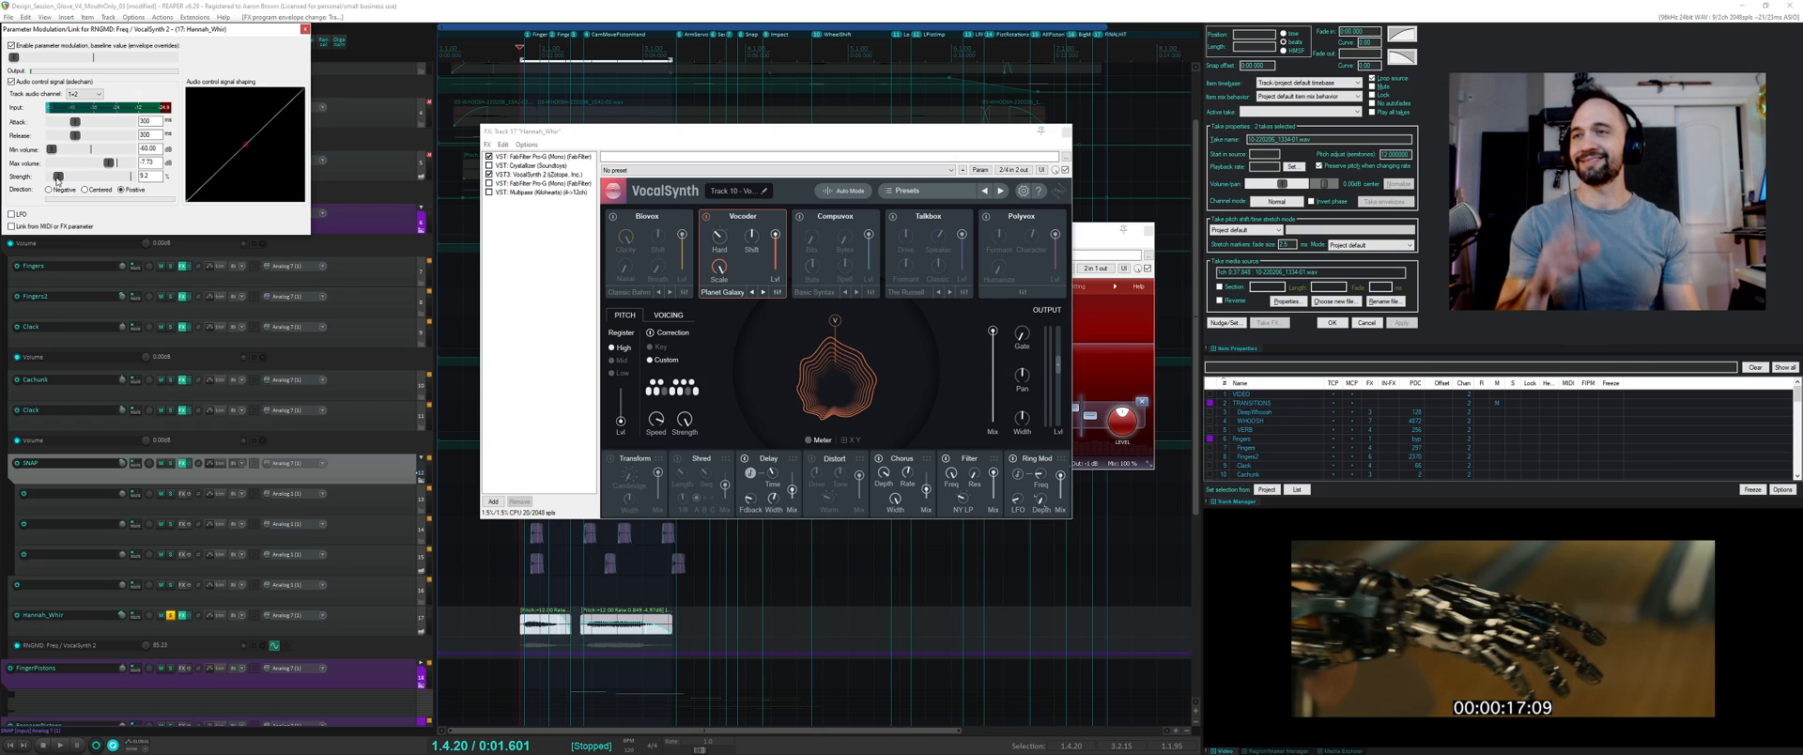
pyautogui.click(171, 615)
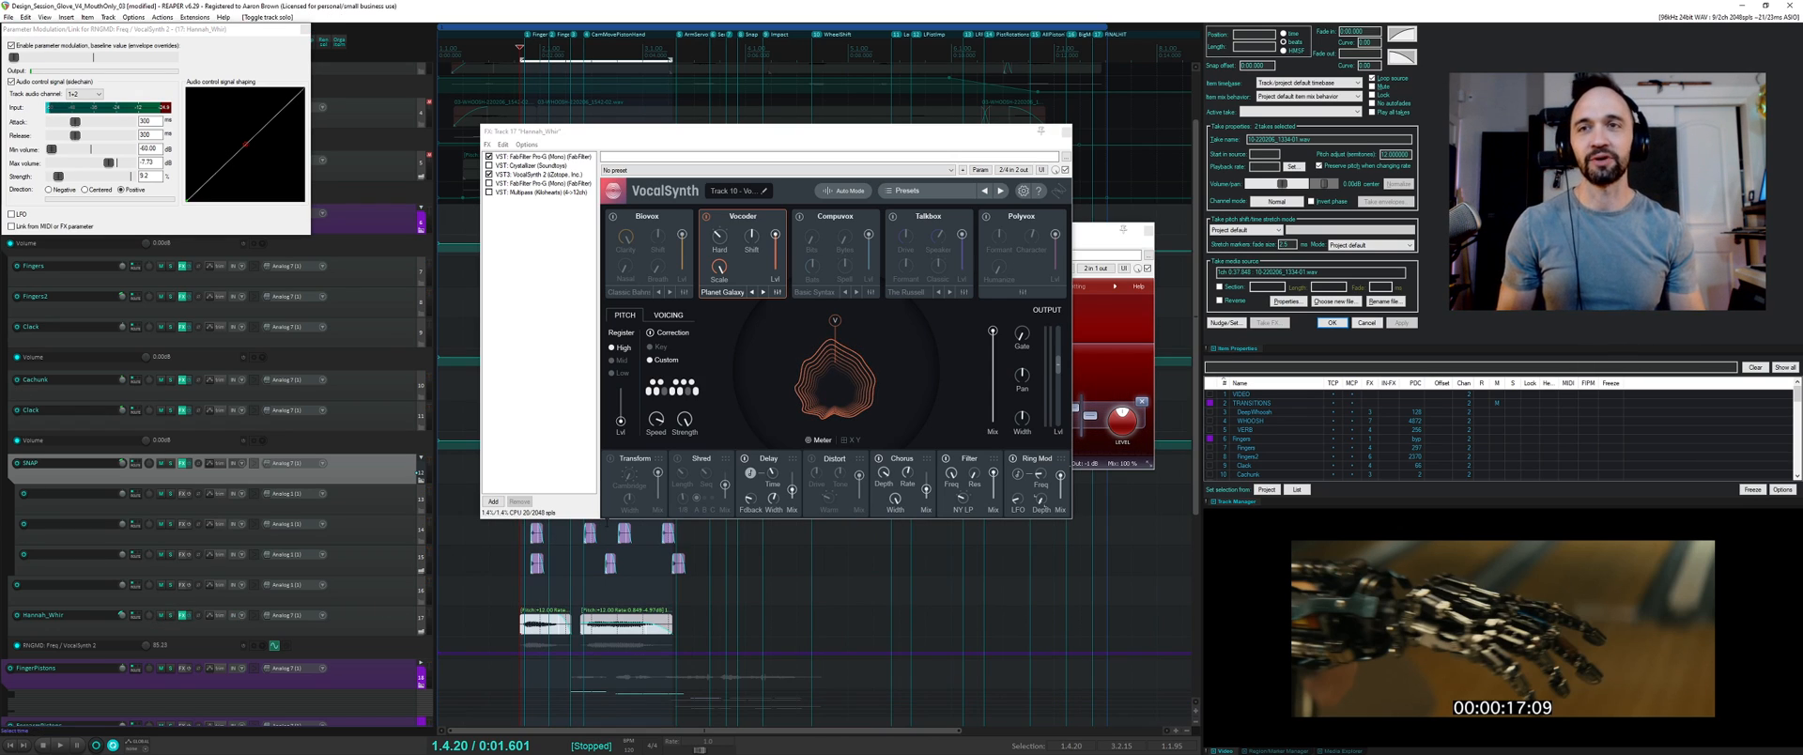
# - Audition the modulated whir in the mix and close the VocalSynth, SNAP effects and parameter modulation windows
pyautogui.press('space')
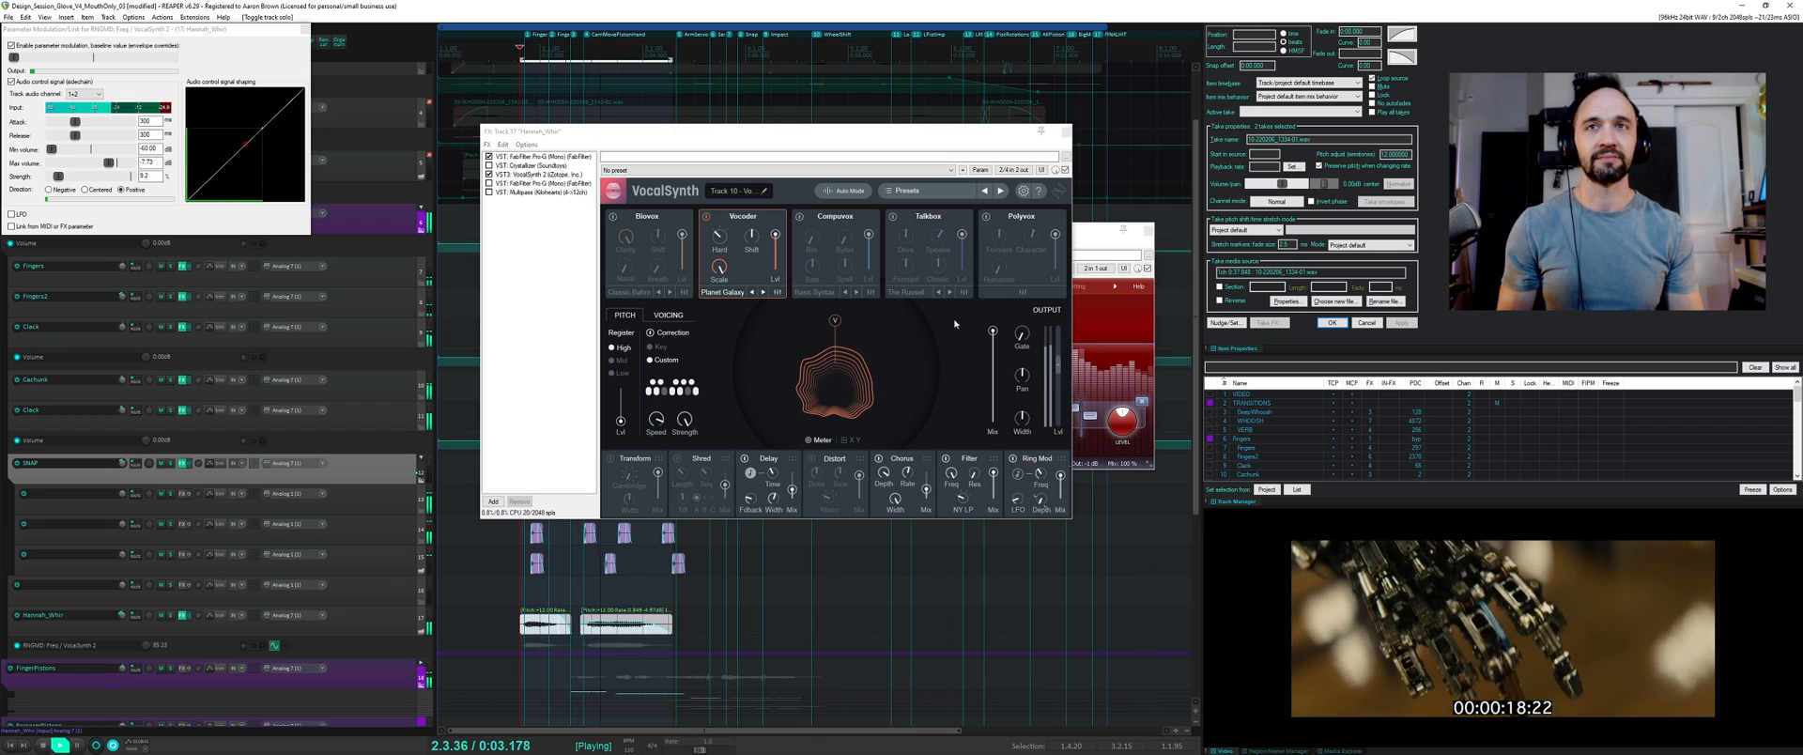
pyautogui.press('space')
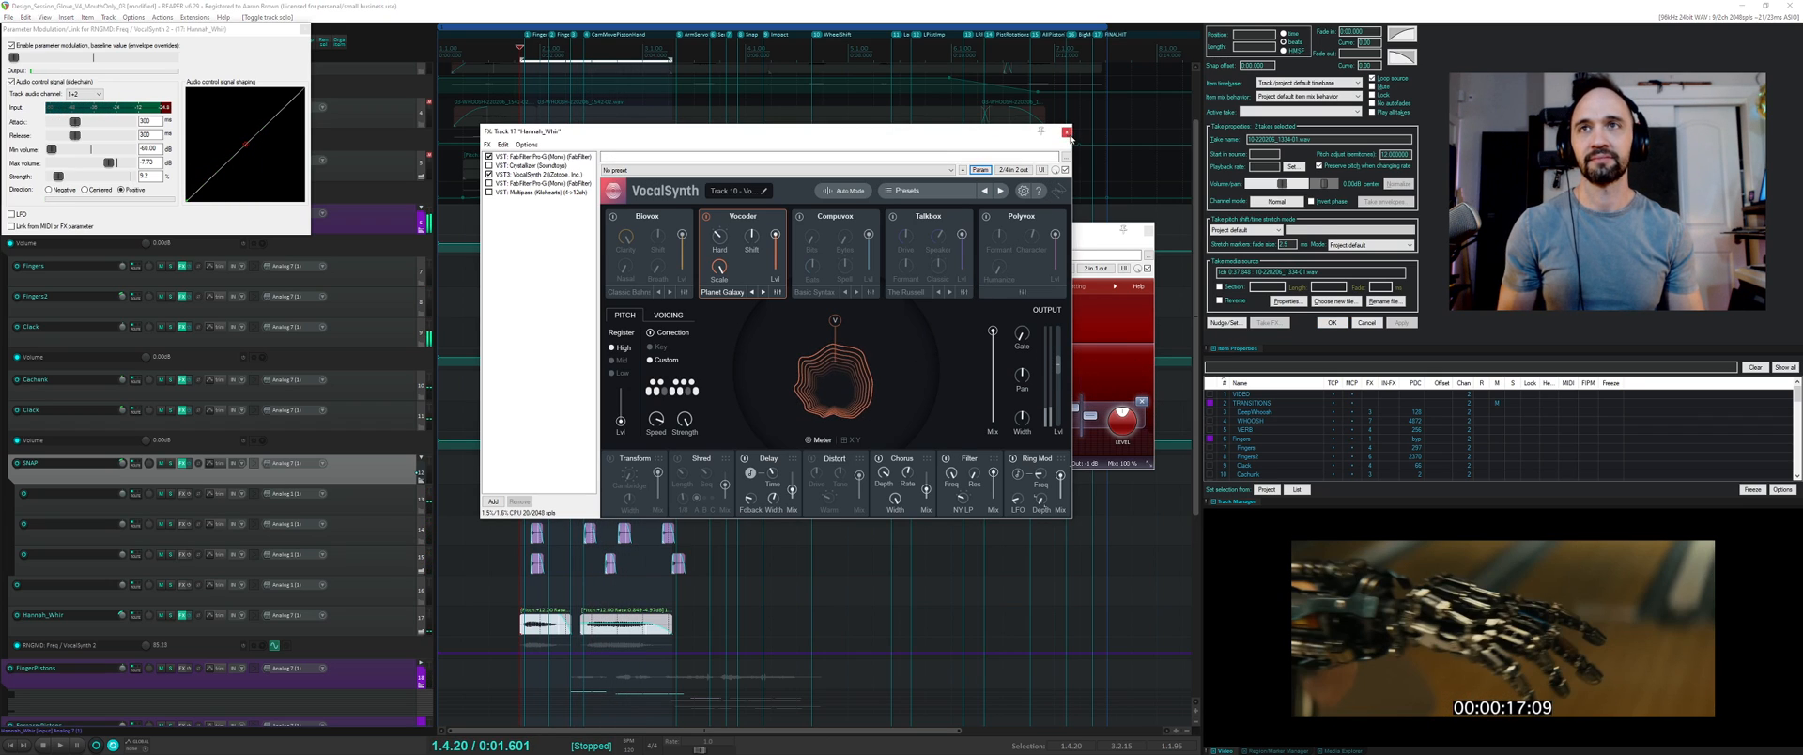
pyautogui.click(1067, 133)
pyautogui.click(1148, 231)
pyautogui.scroll(-2, 678, 368)
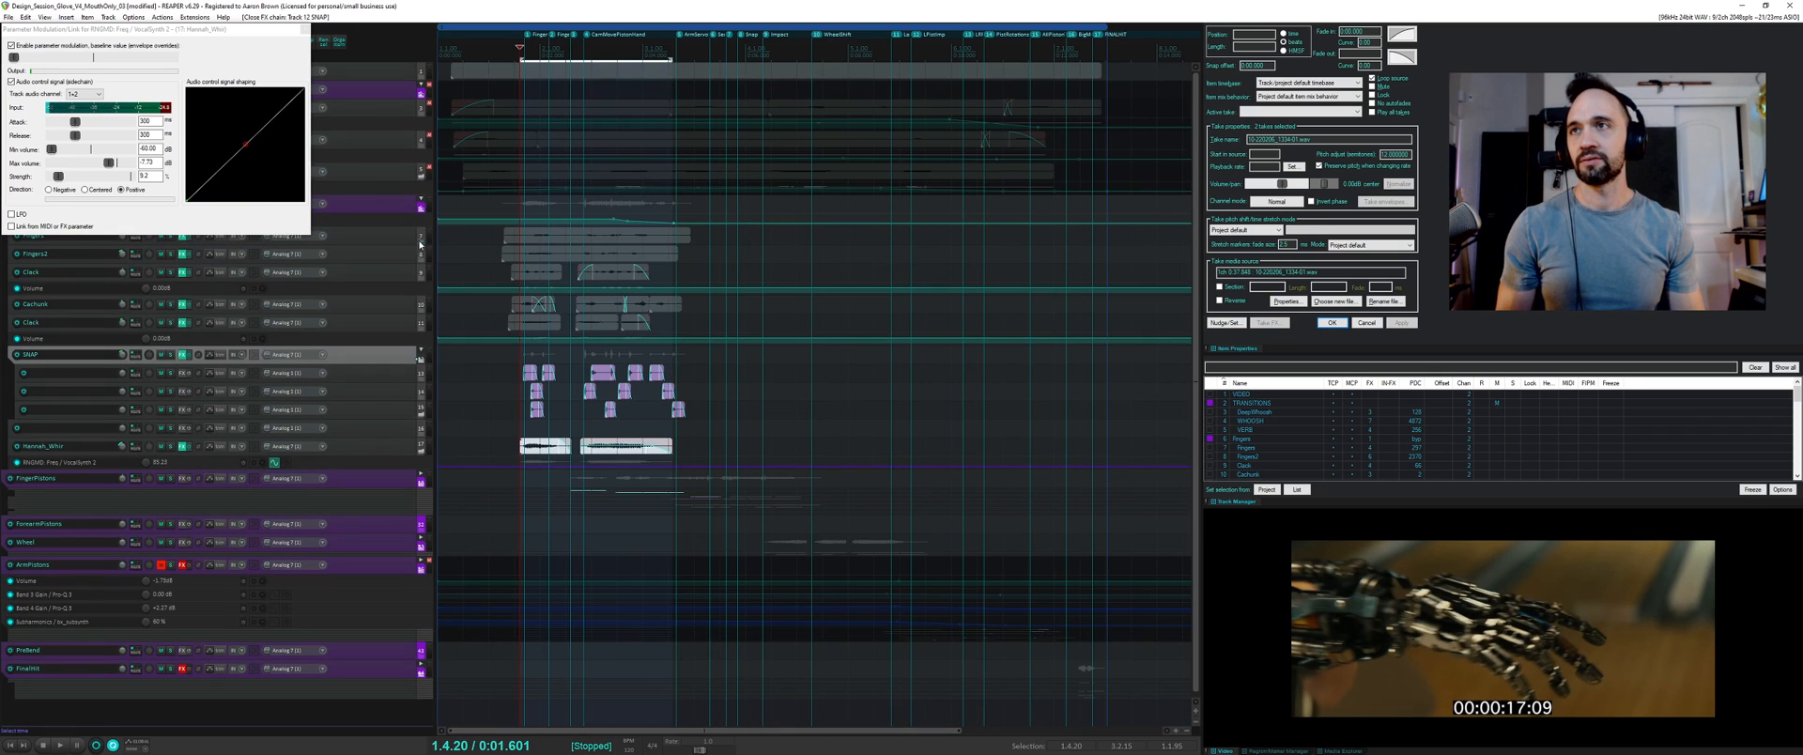
pyautogui.click(304, 29)
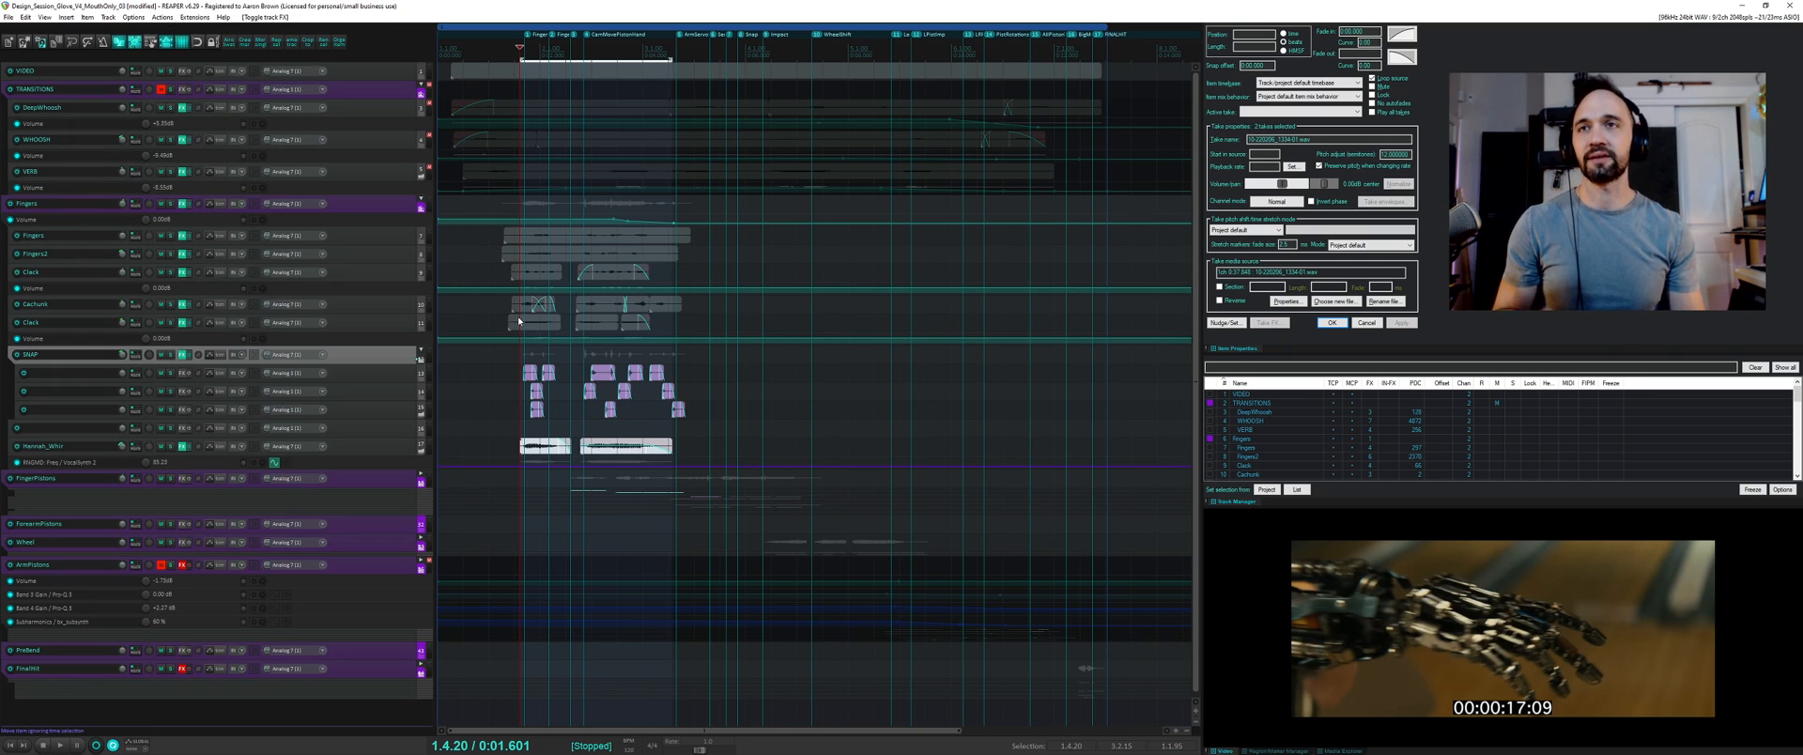
# - Play the combined finger layers through the marked passage and place the edit cursor just after the whir clips
pyautogui.scroll(-2, 518, 320)
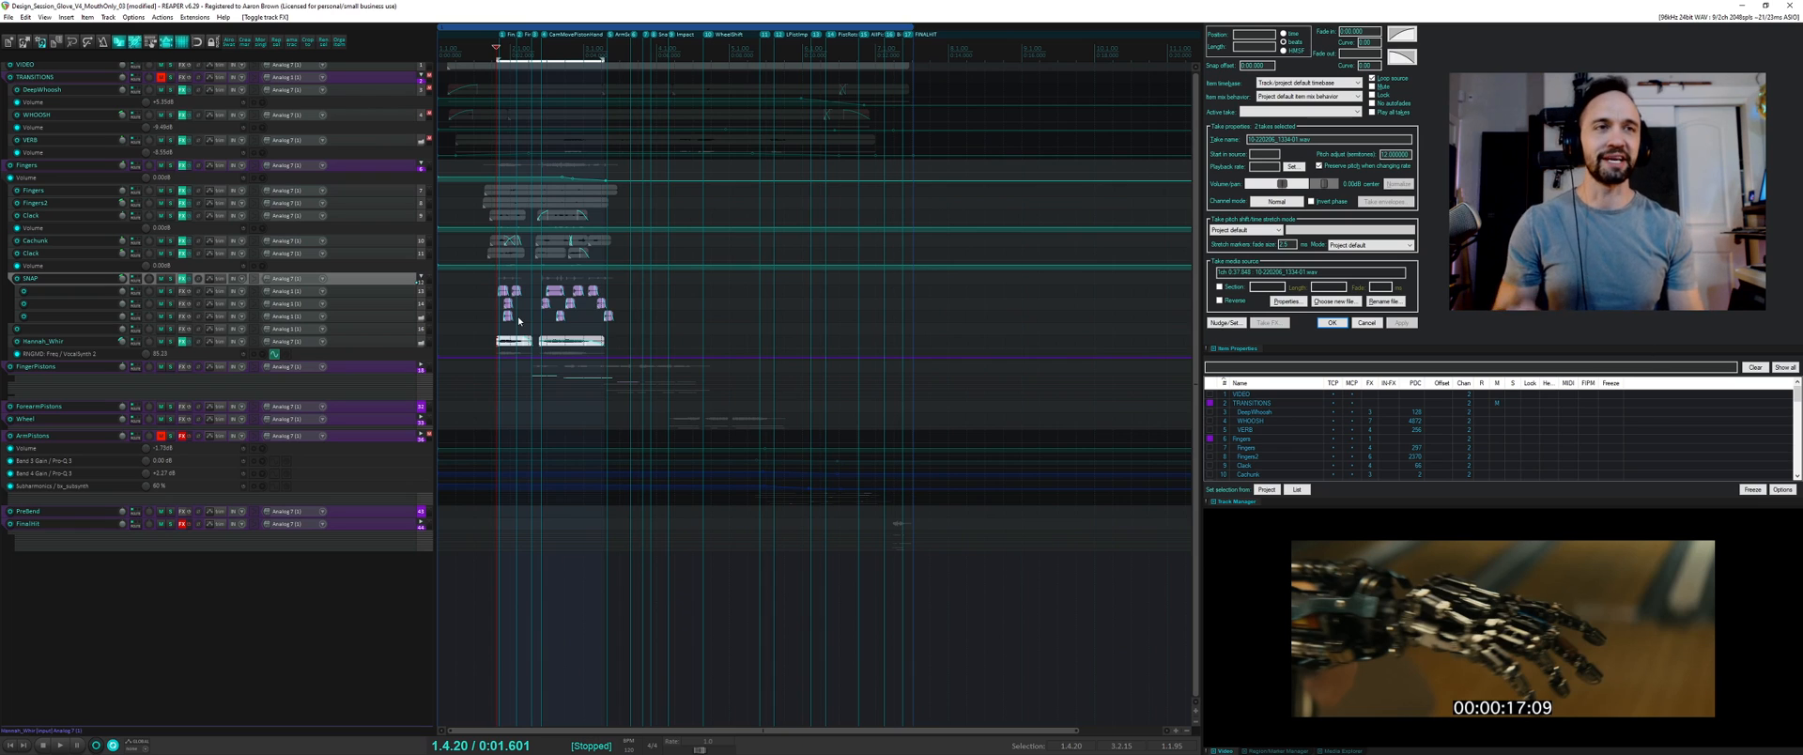
pyautogui.press('space')
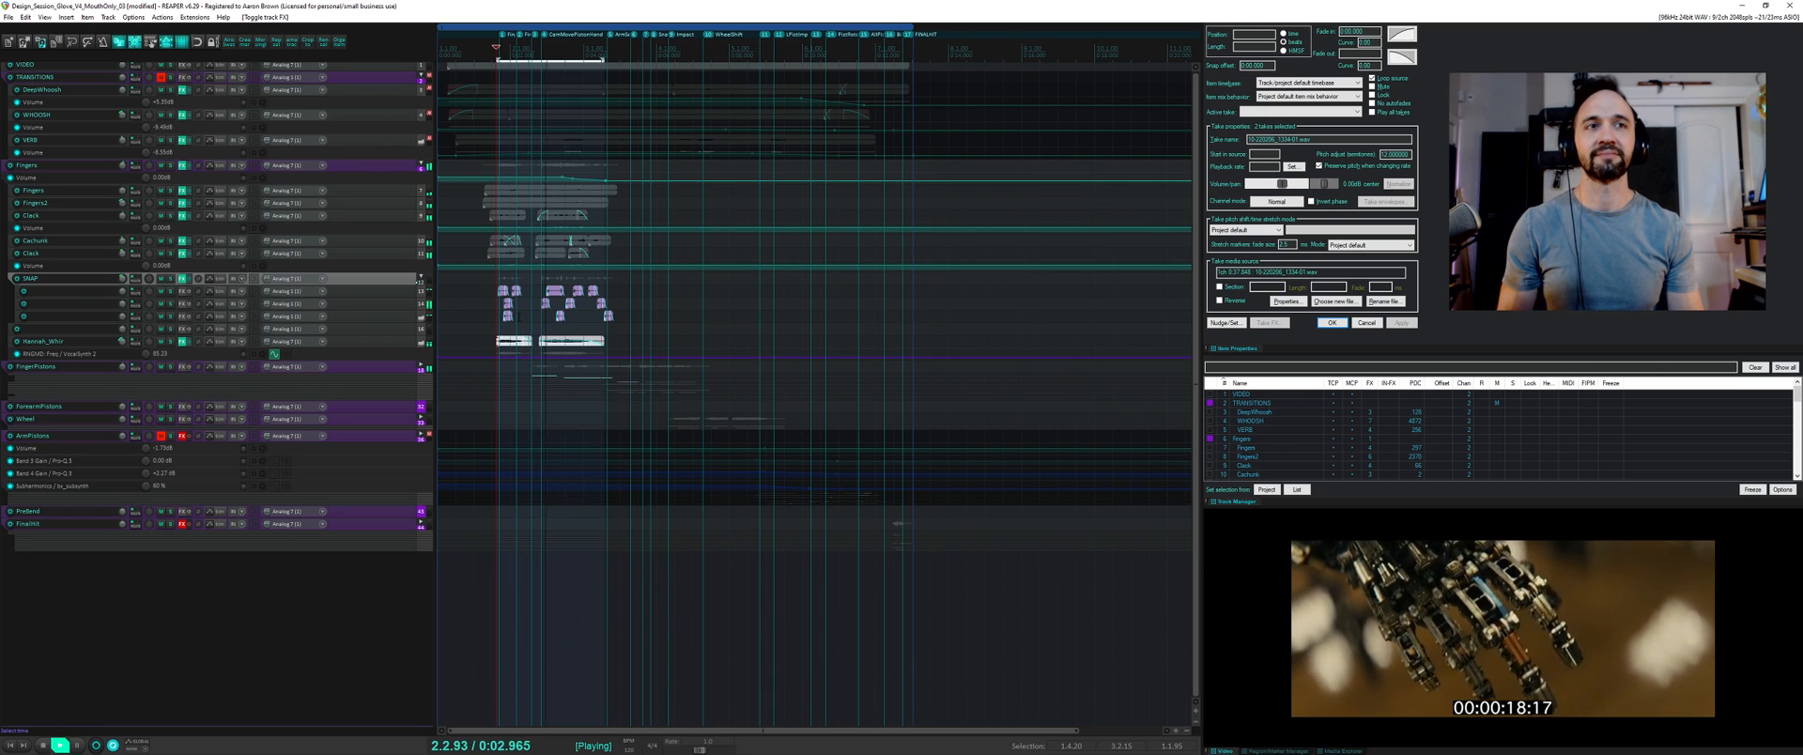
pyautogui.press('space')
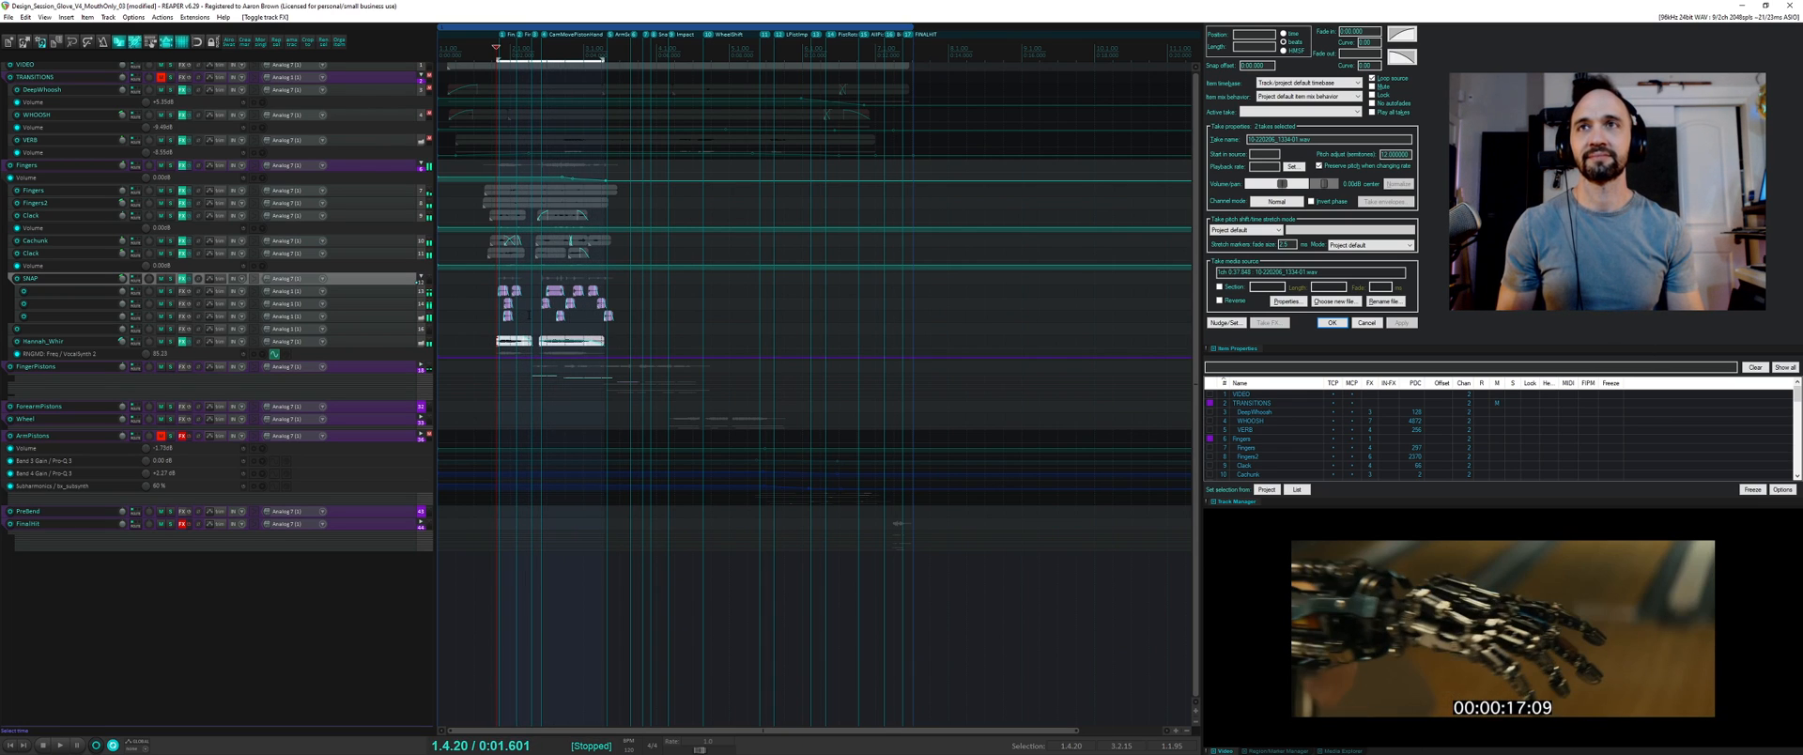
pyautogui.click(614, 342)
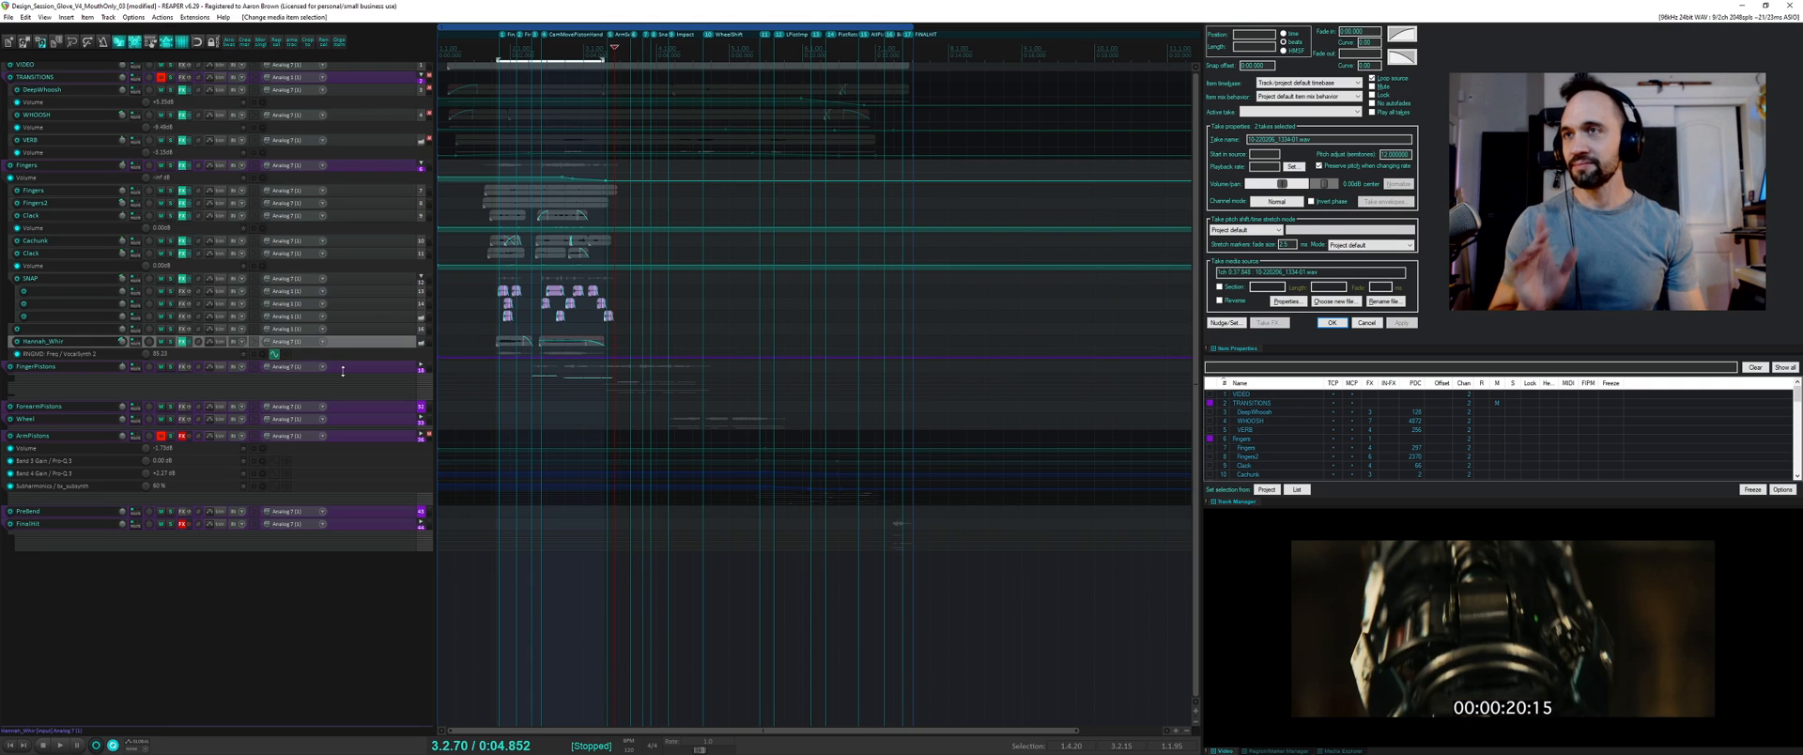
# - Expand the FingerPistons folder, solo its first subfolder and audition its two clips with effects bypassed
pyautogui.click(389, 368)
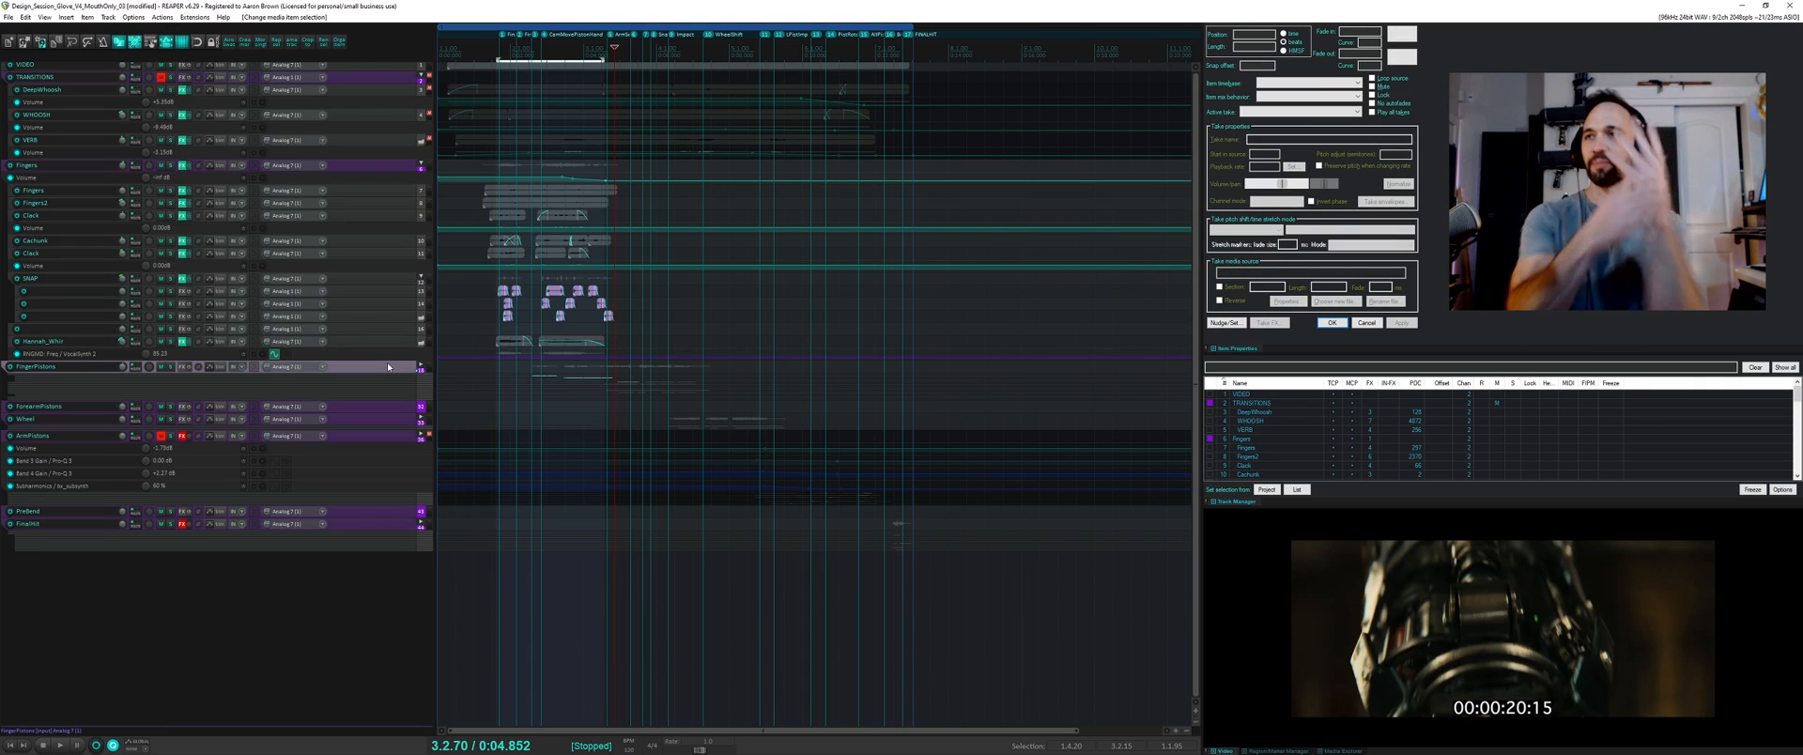
pyautogui.click(421, 370)
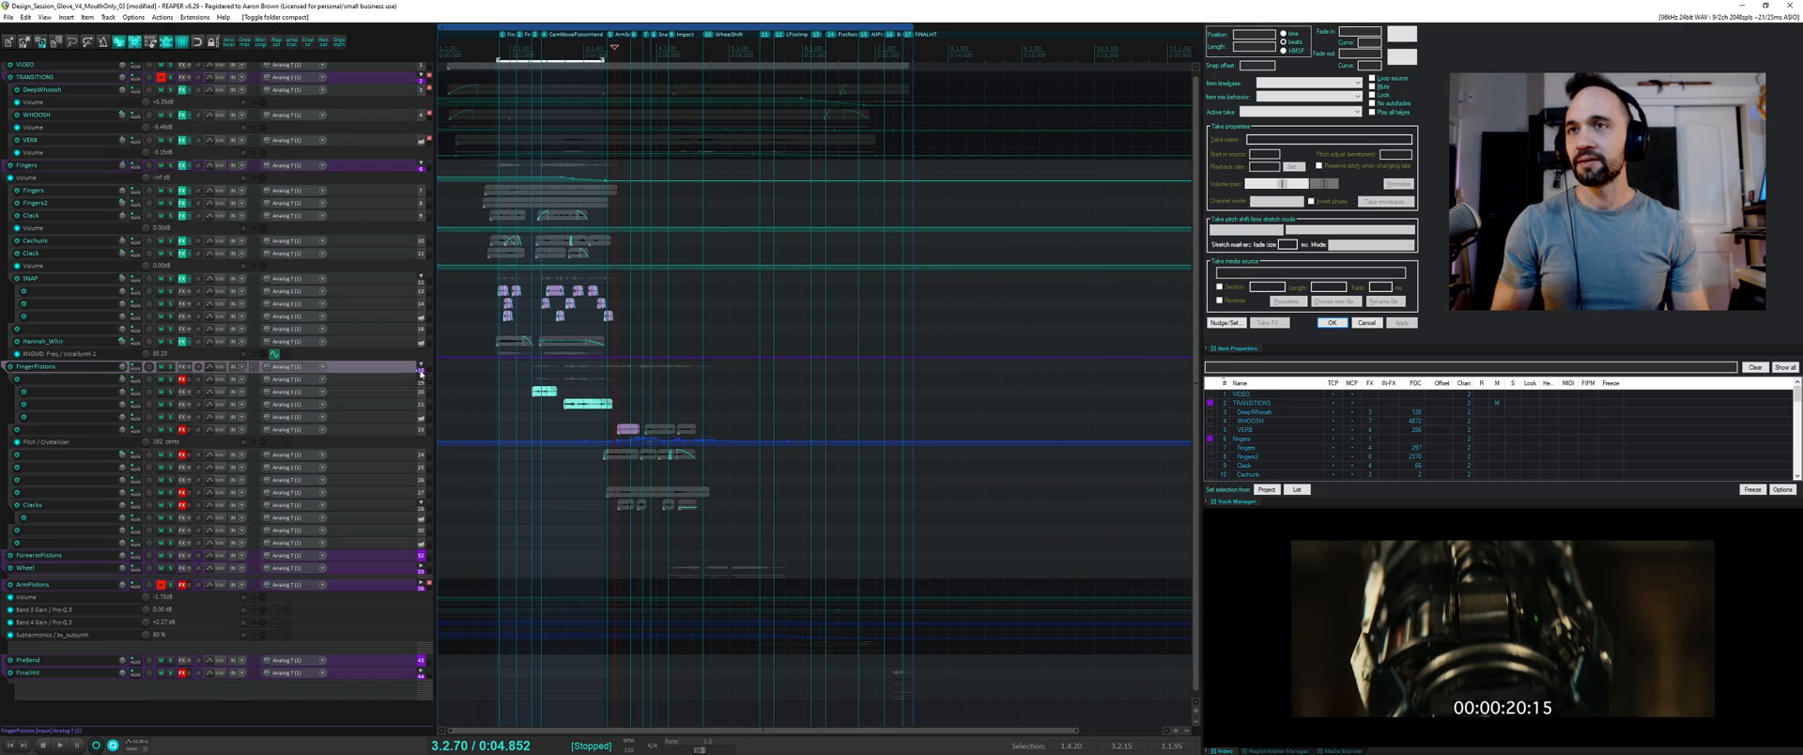
pyautogui.click(171, 380)
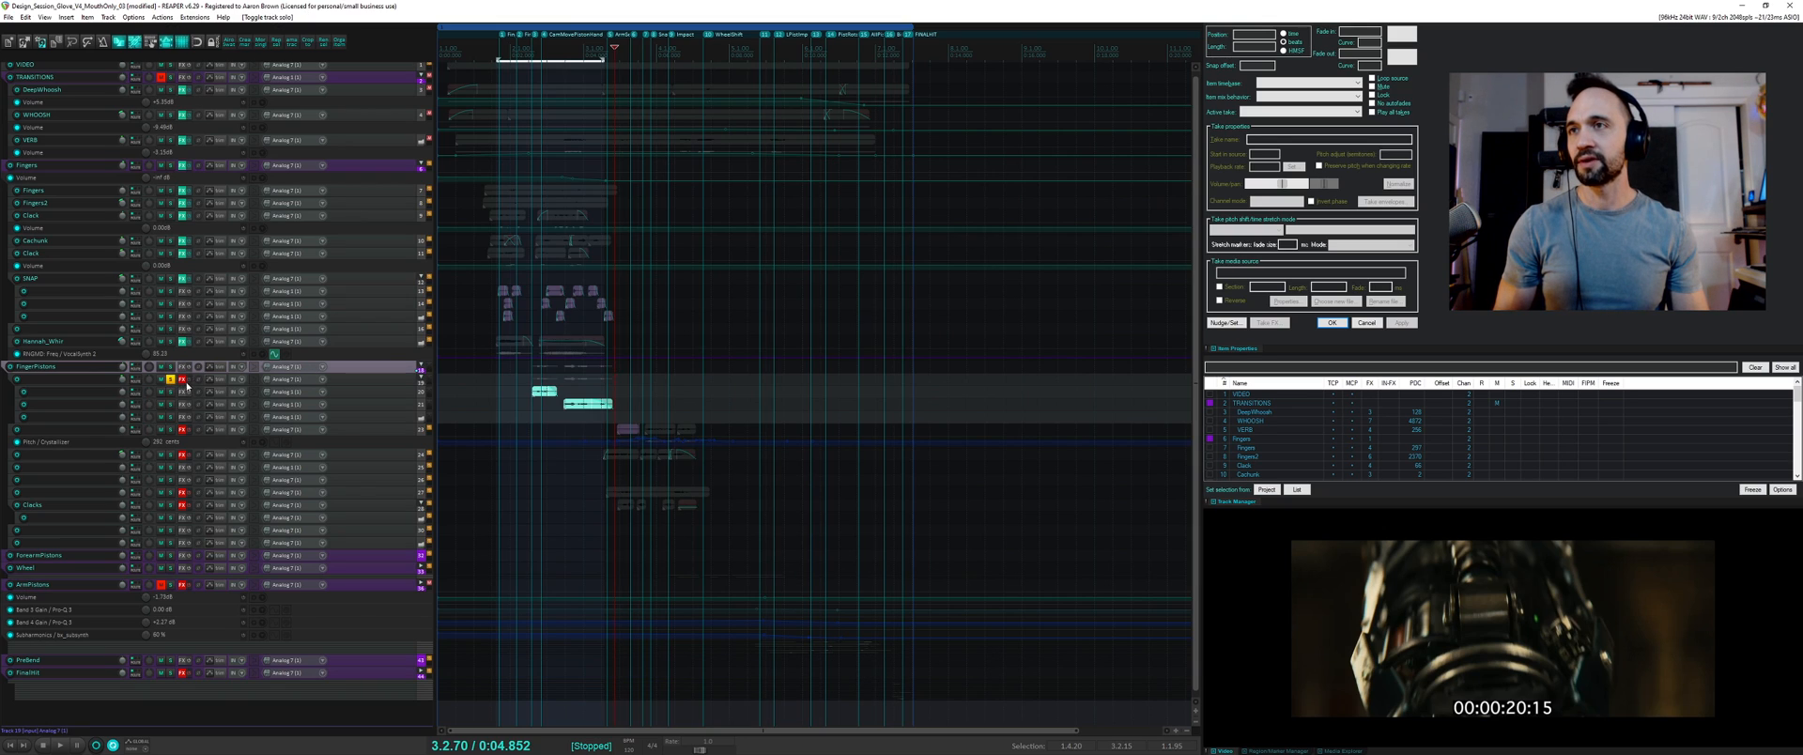
pyautogui.click(542, 392)
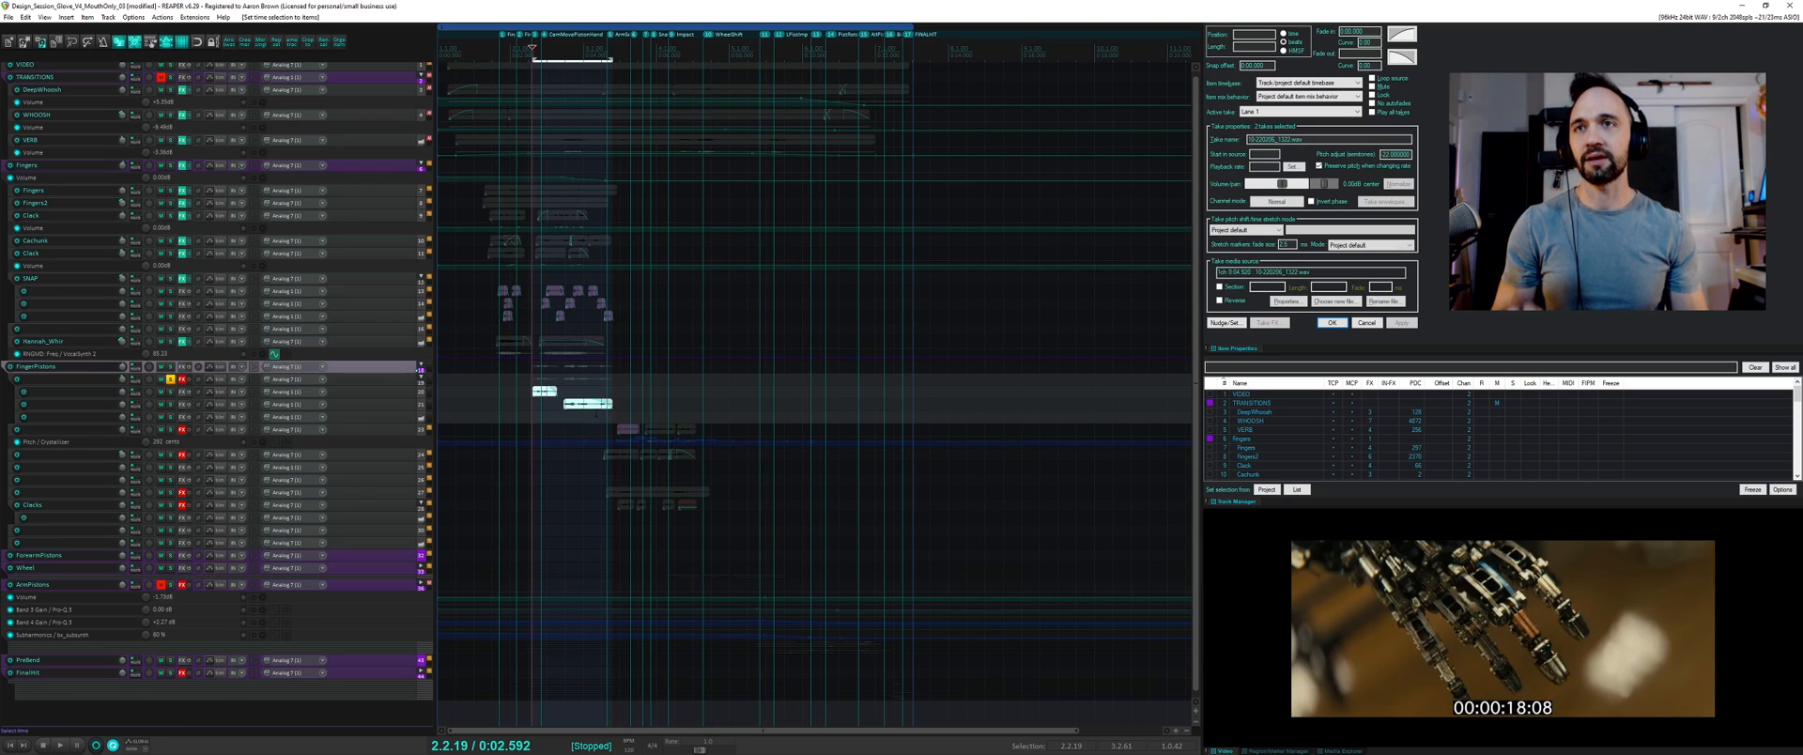
pyautogui.press('space')
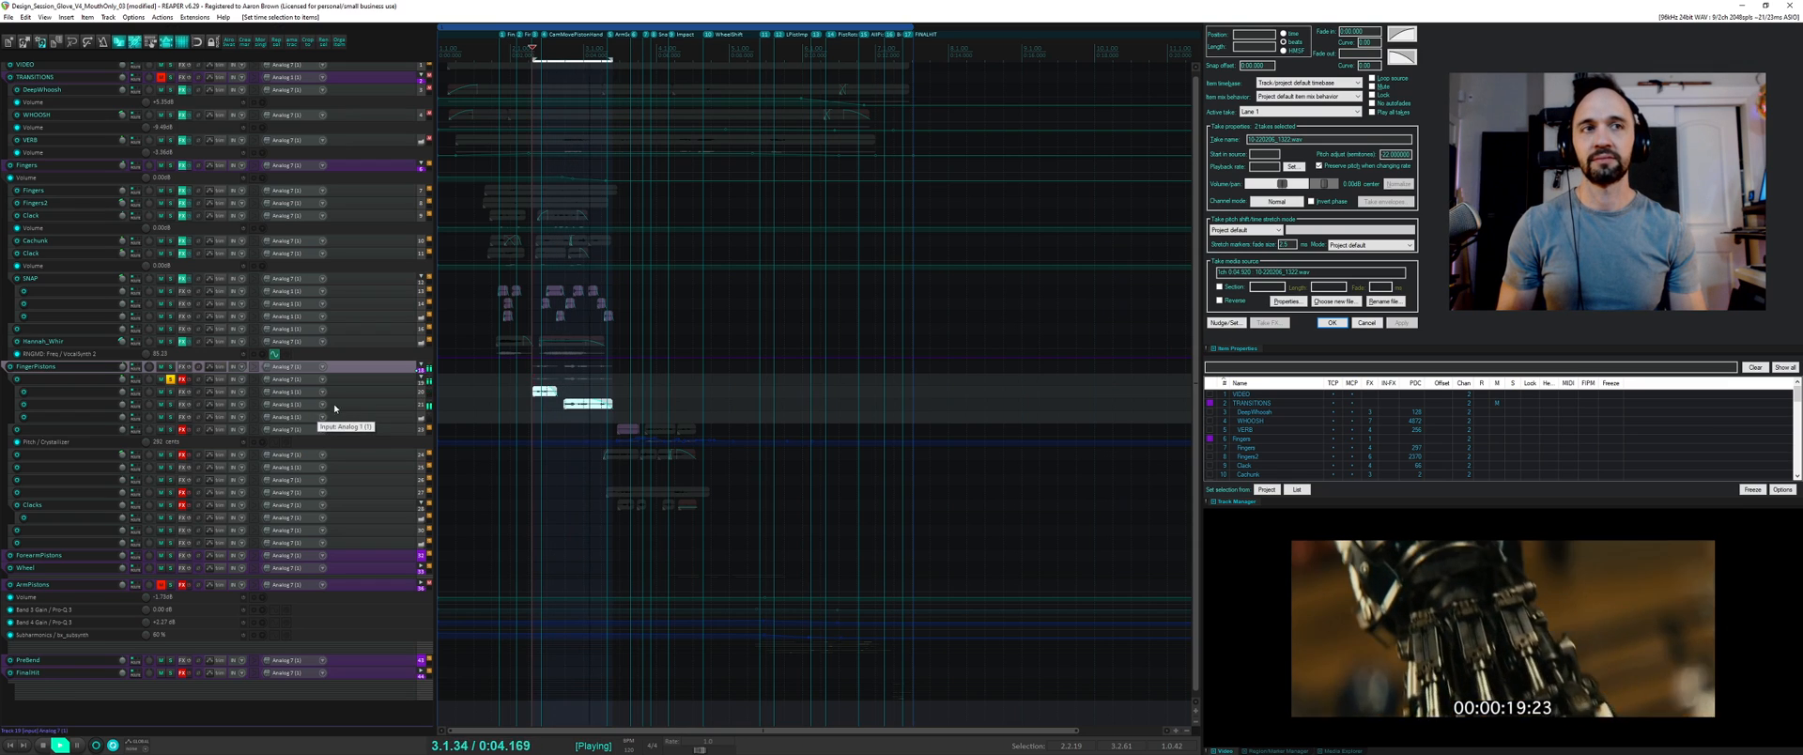
pyautogui.press('space')
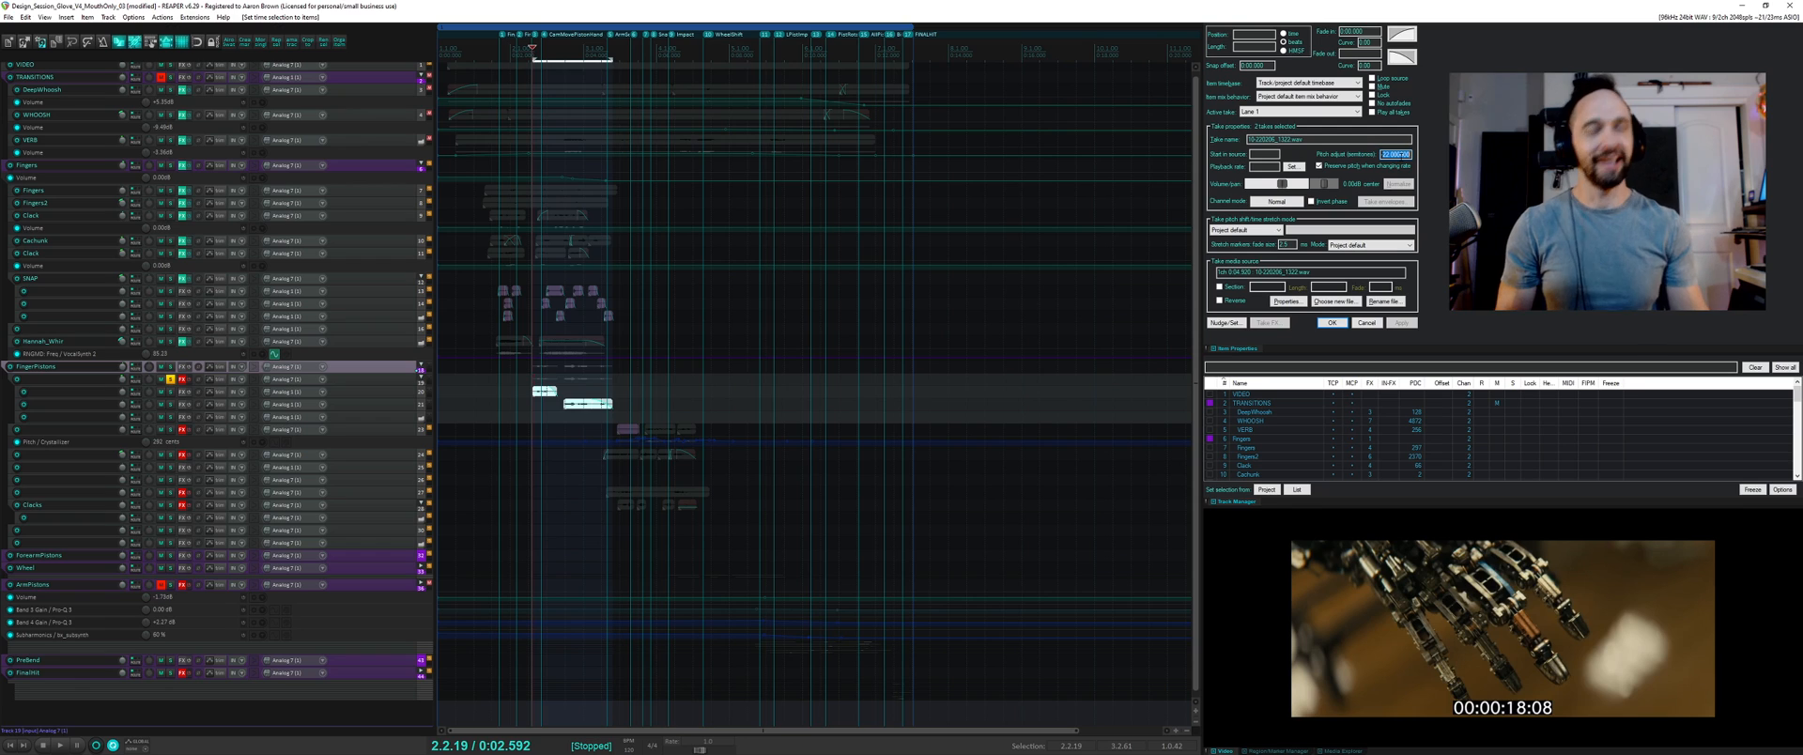
# - Compare the two soloed clips at a pitch adjustment of 0 semitones and with their pitch shift restored
pyautogui.press('space')
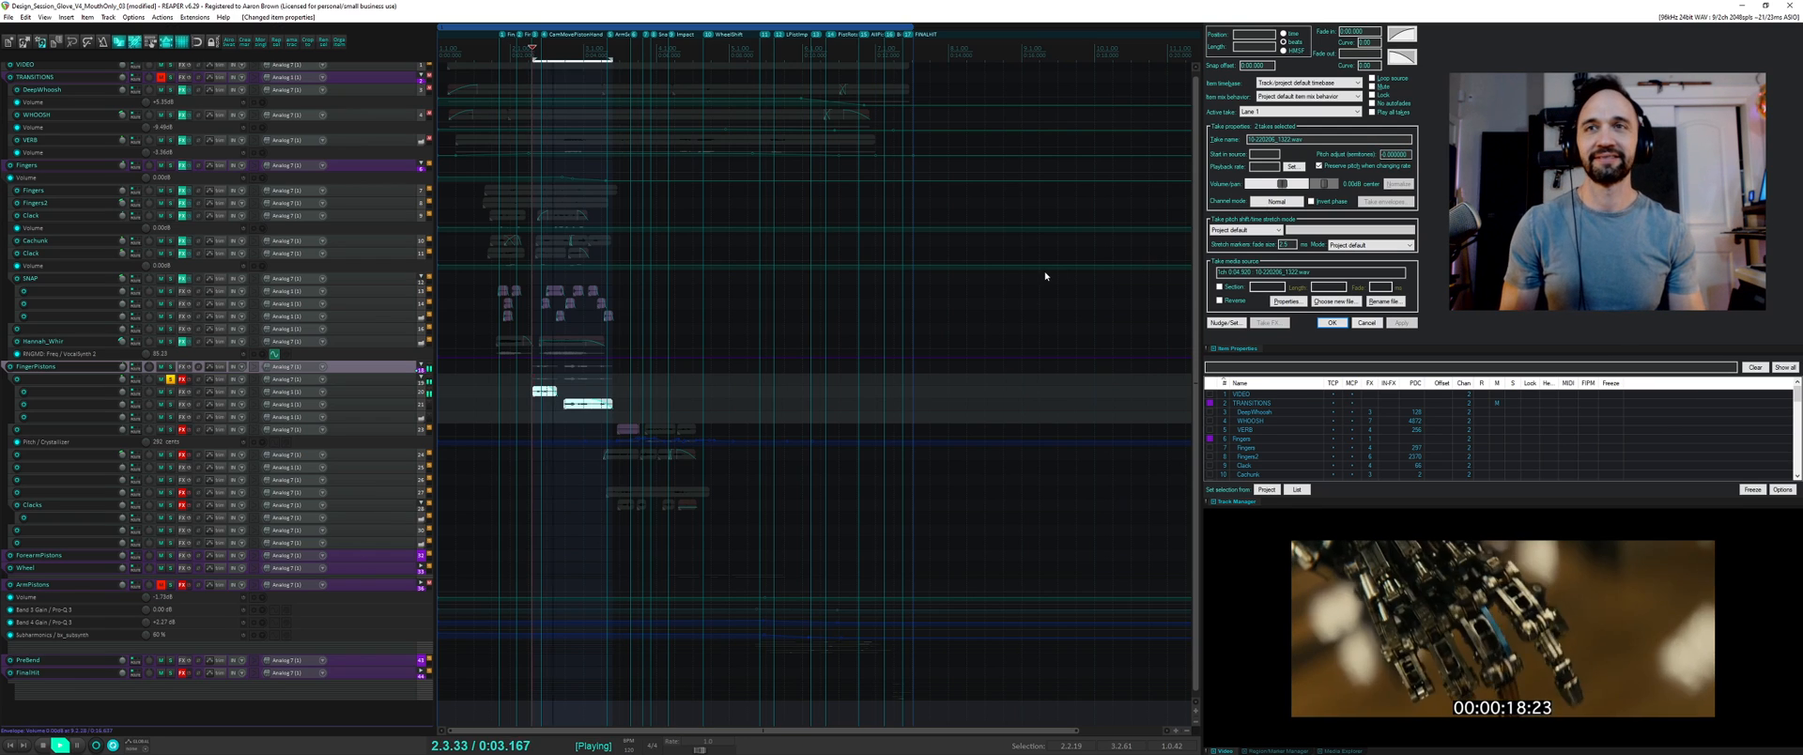
pyautogui.press('space')
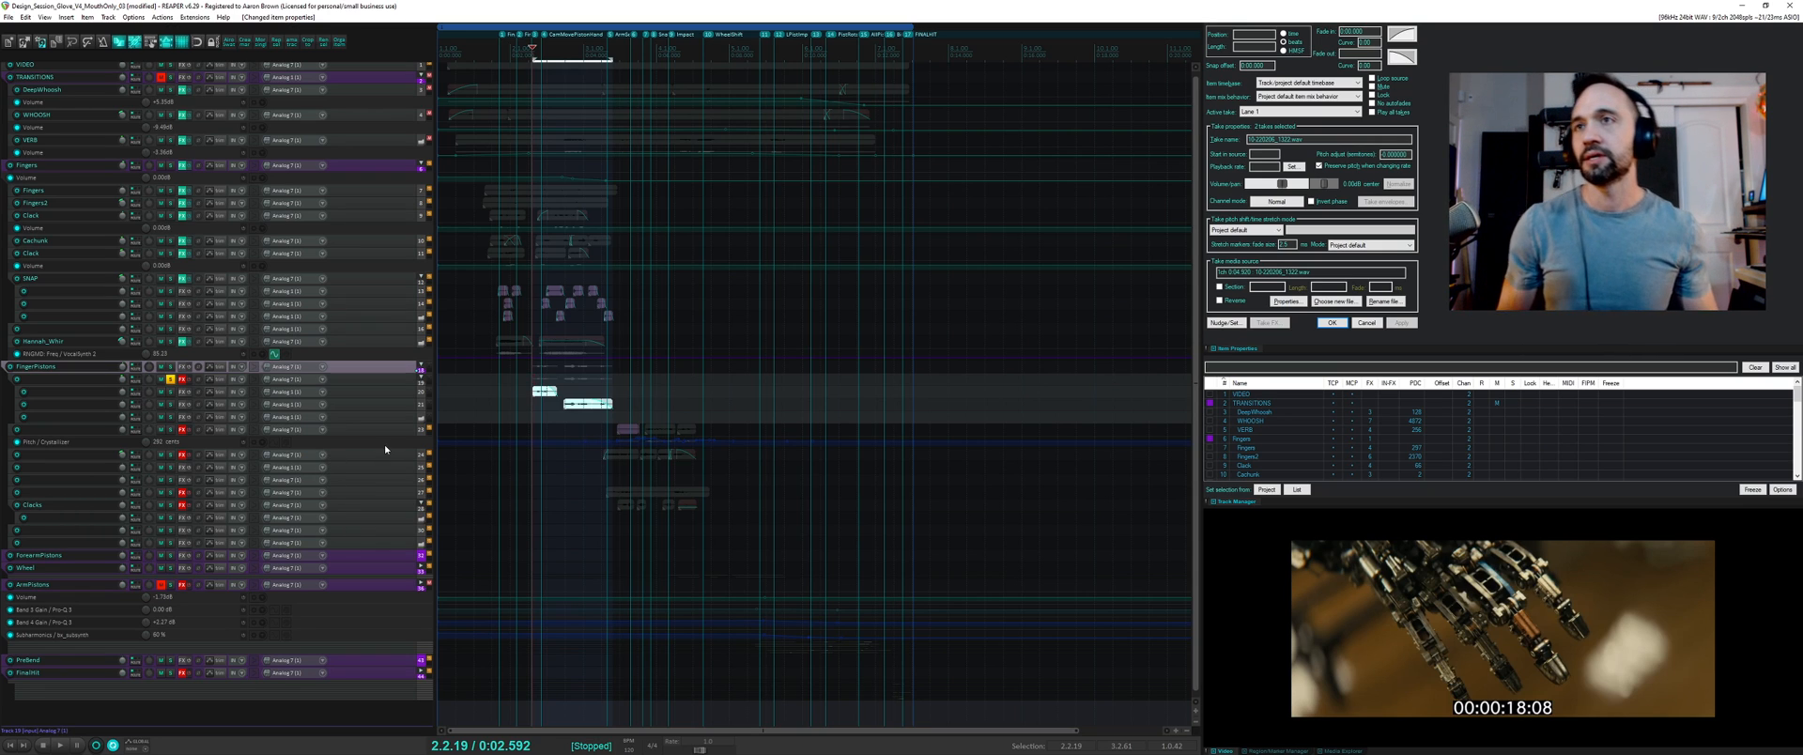
pyautogui.press('space')
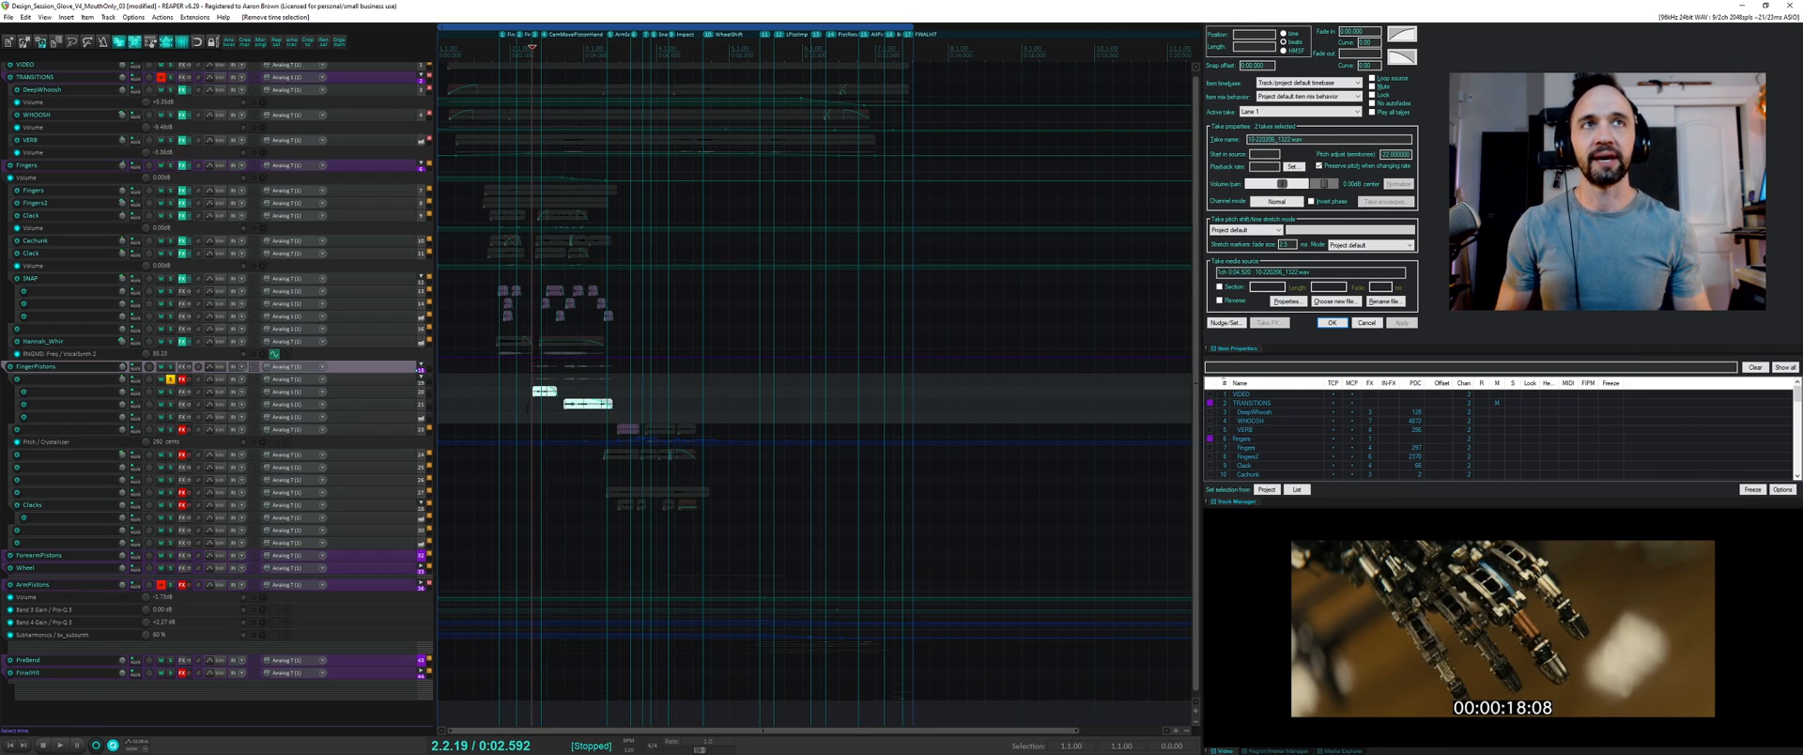
pyautogui.press('space')
pyautogui.press('space')
# - Enable the soloed subfolder's effects, open its Multipass with the Contrasted Pumper preset and audition the processed clips
pyautogui.click(189, 380)
pyautogui.click(184, 380)
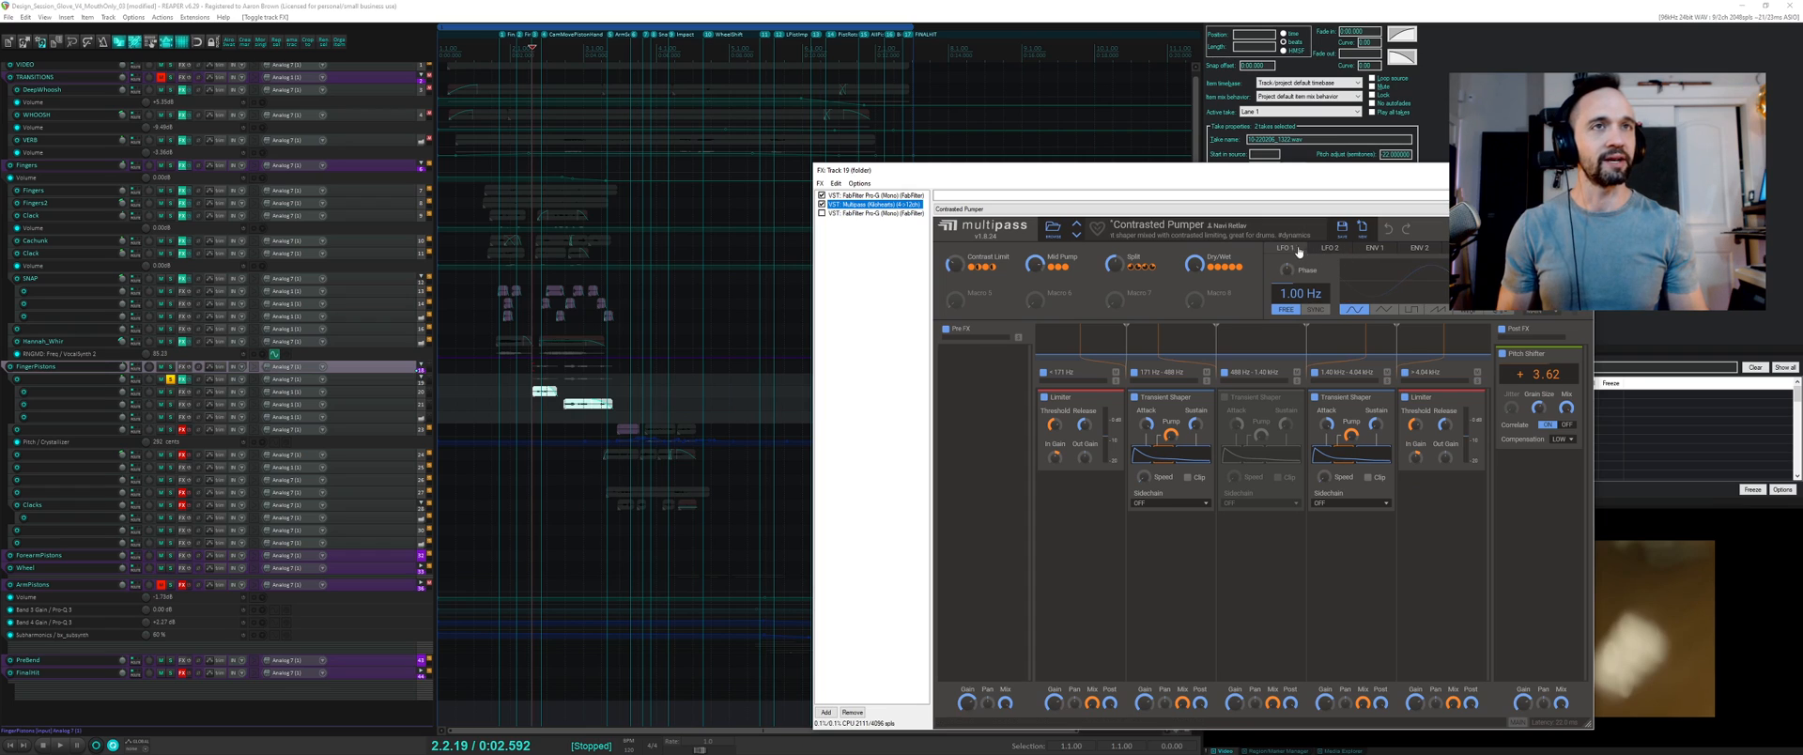
pyautogui.press('space')
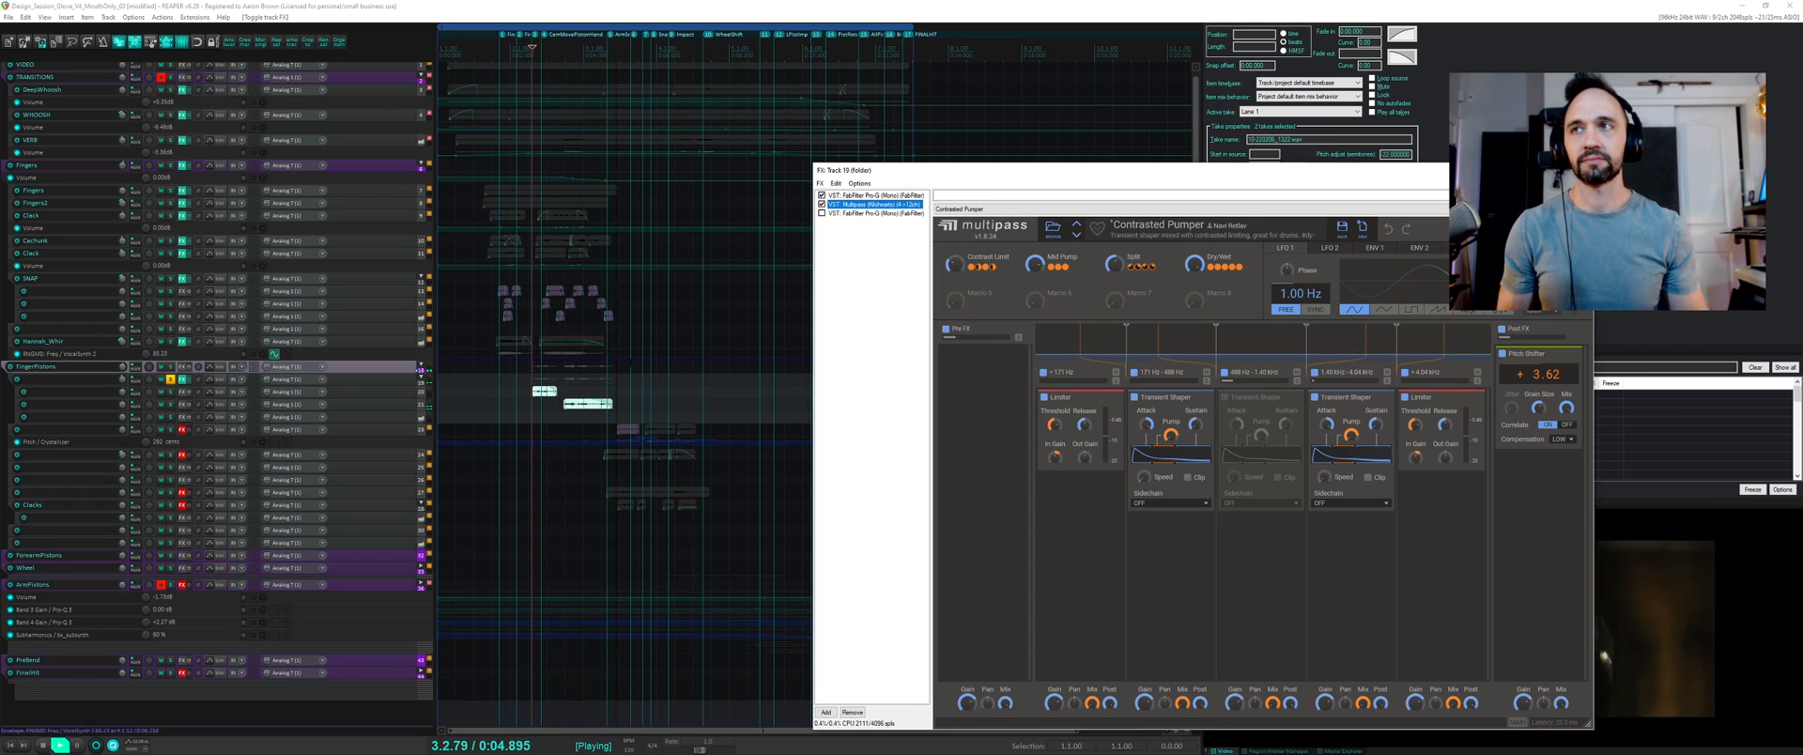
pyautogui.press('space')
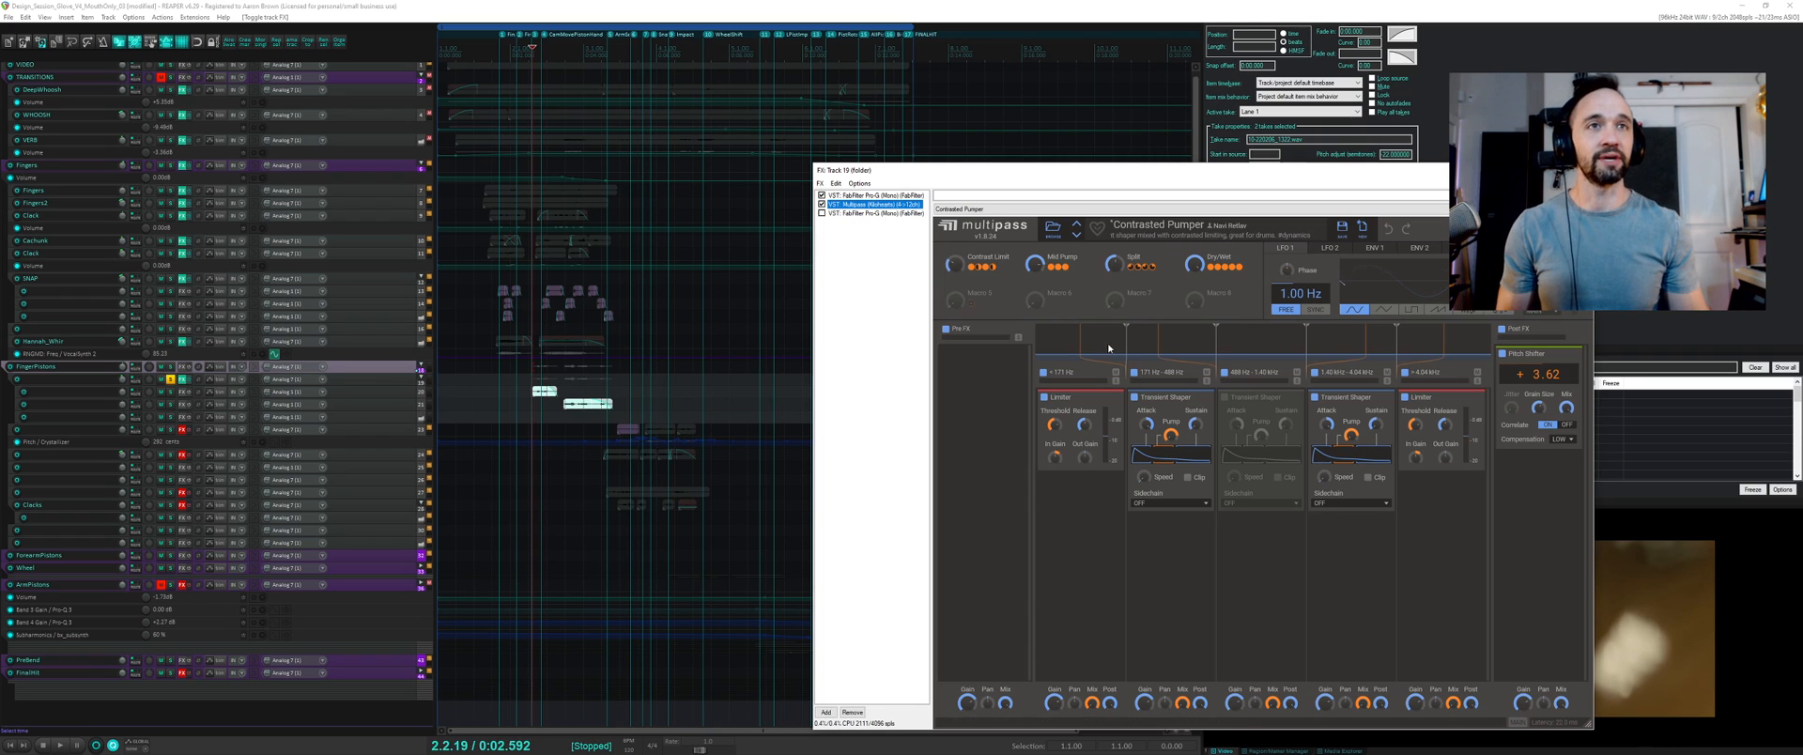
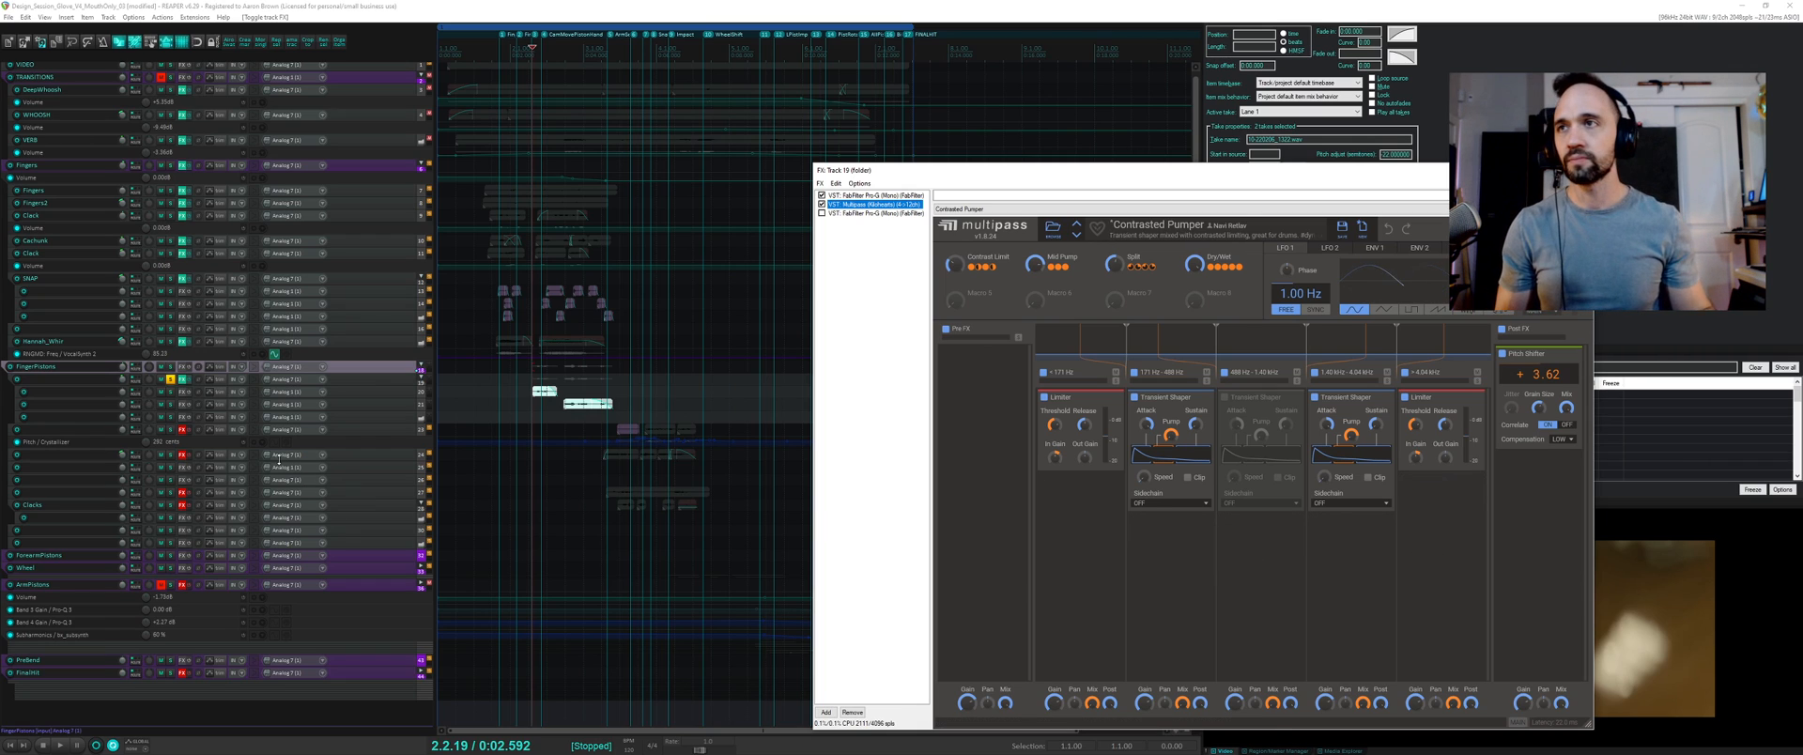
pyautogui.press('space')
pyautogui.press('space')
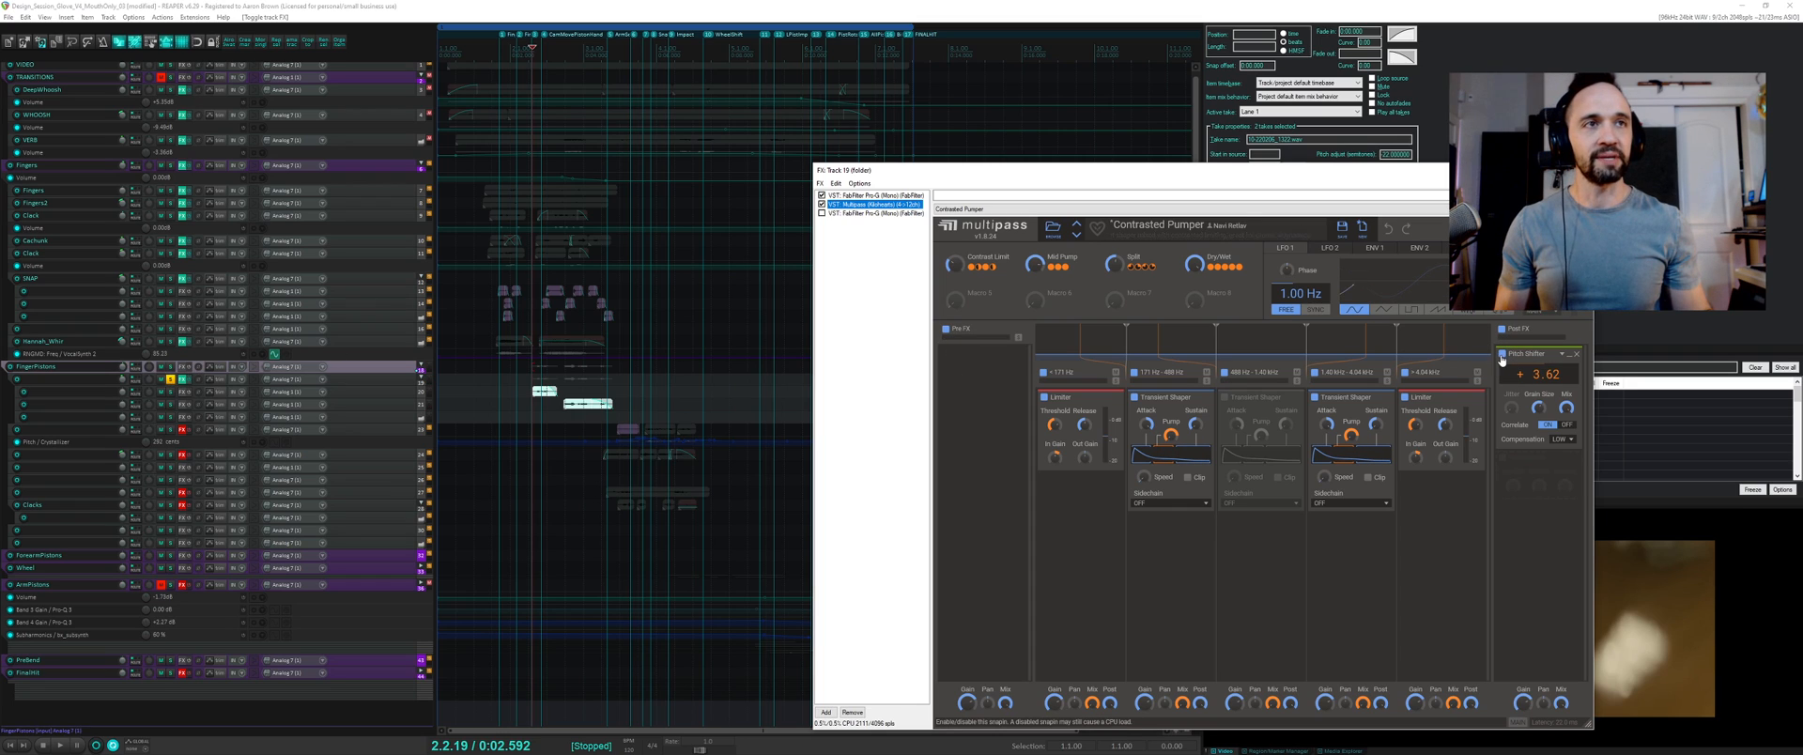
# - Compare the clips with Multipass's Pitch Shifter off and on, and close the effects chain
pyautogui.click(1501, 354)
pyautogui.press('space')
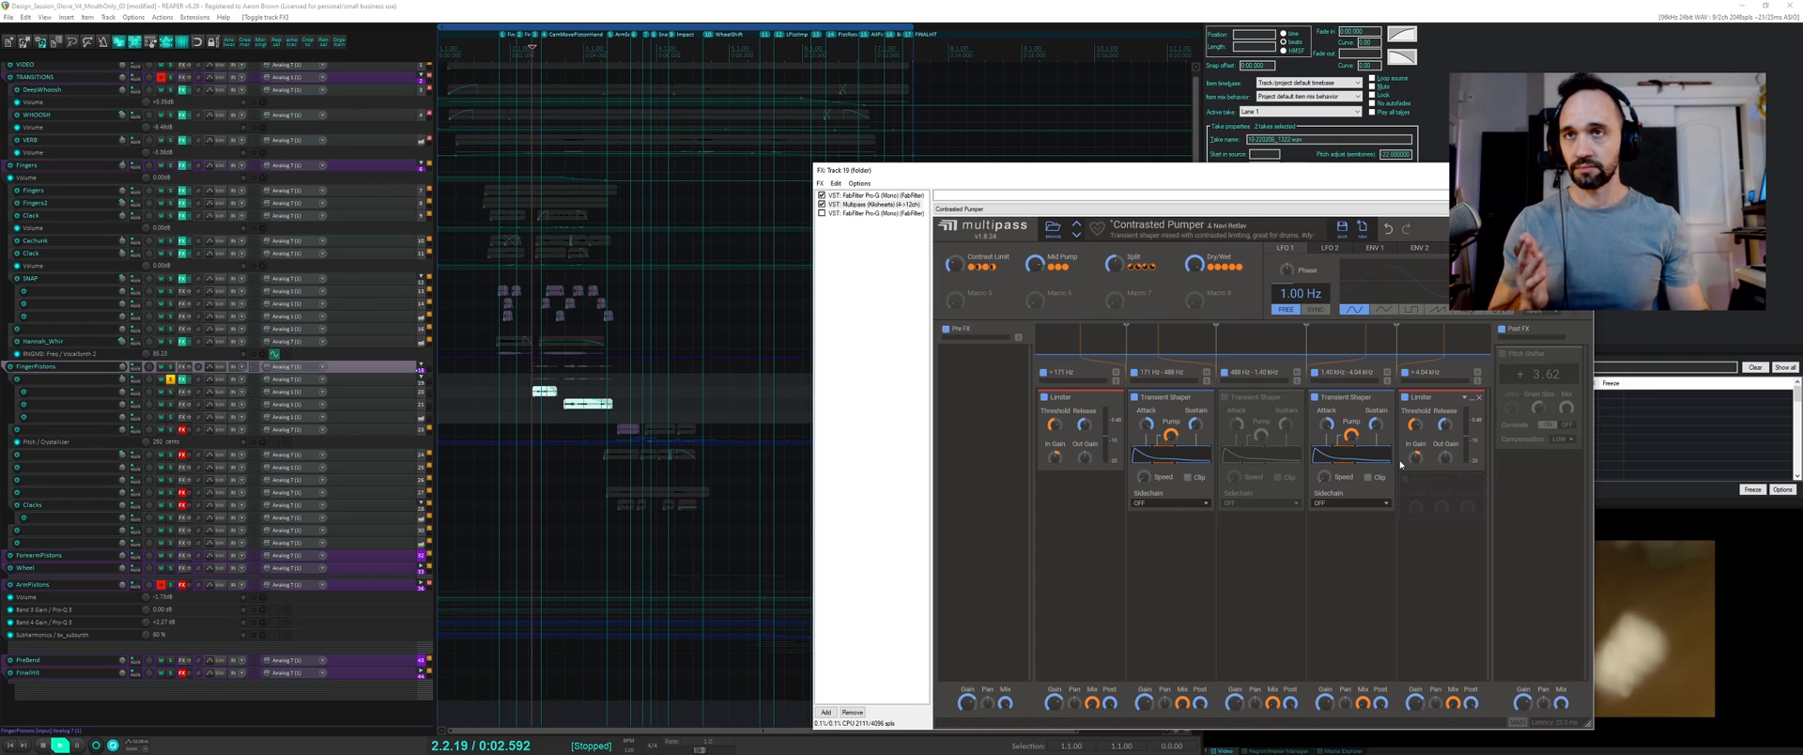
pyautogui.press('space')
pyautogui.click(1503, 356)
pyautogui.press('space')
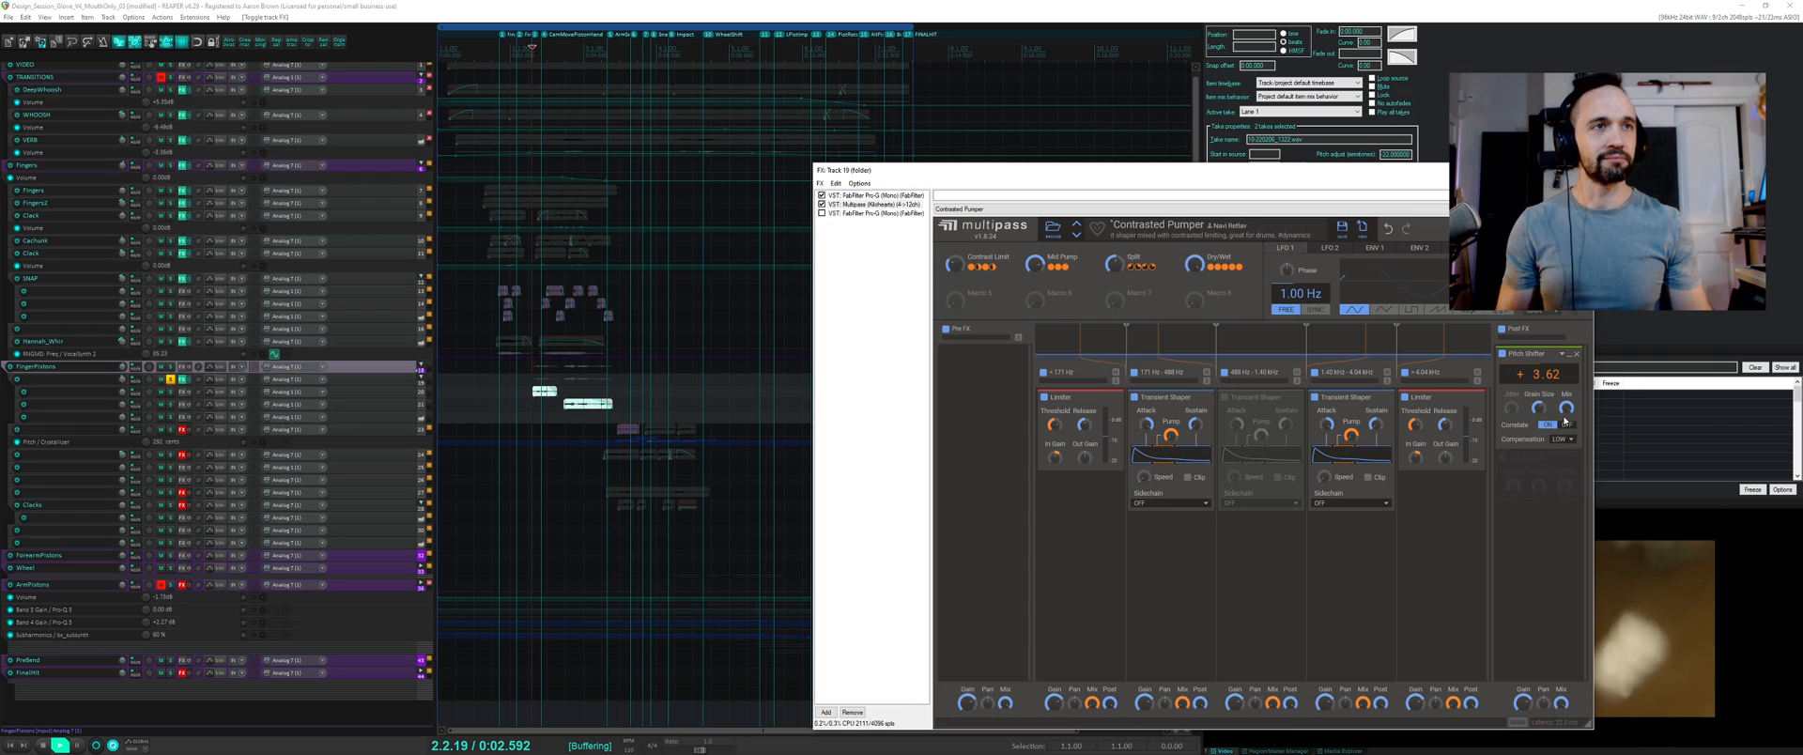
pyautogui.press('space')
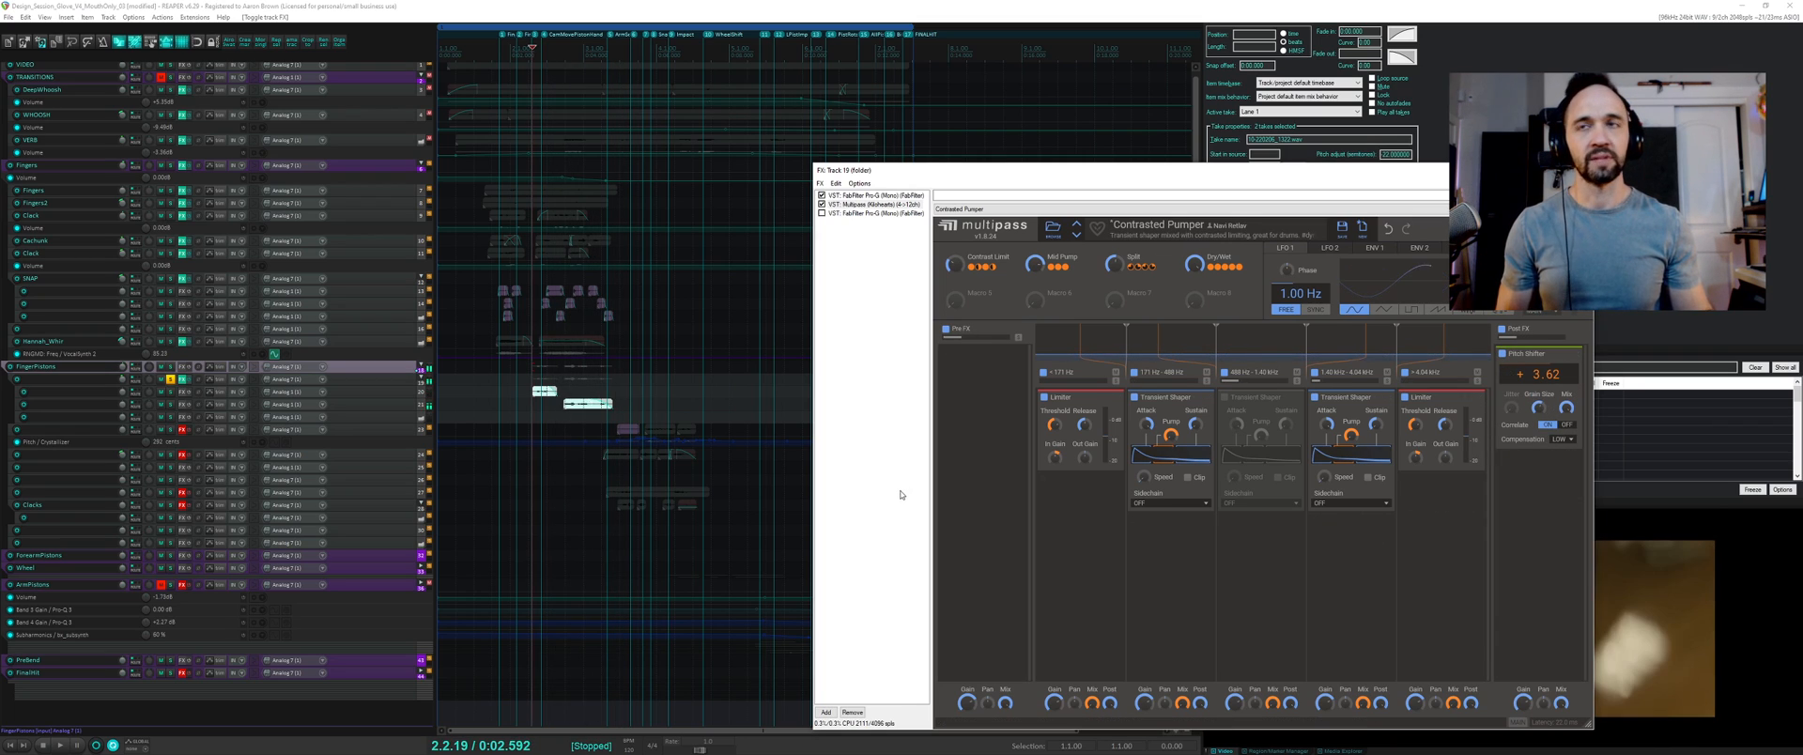
pyautogui.press('Escape')
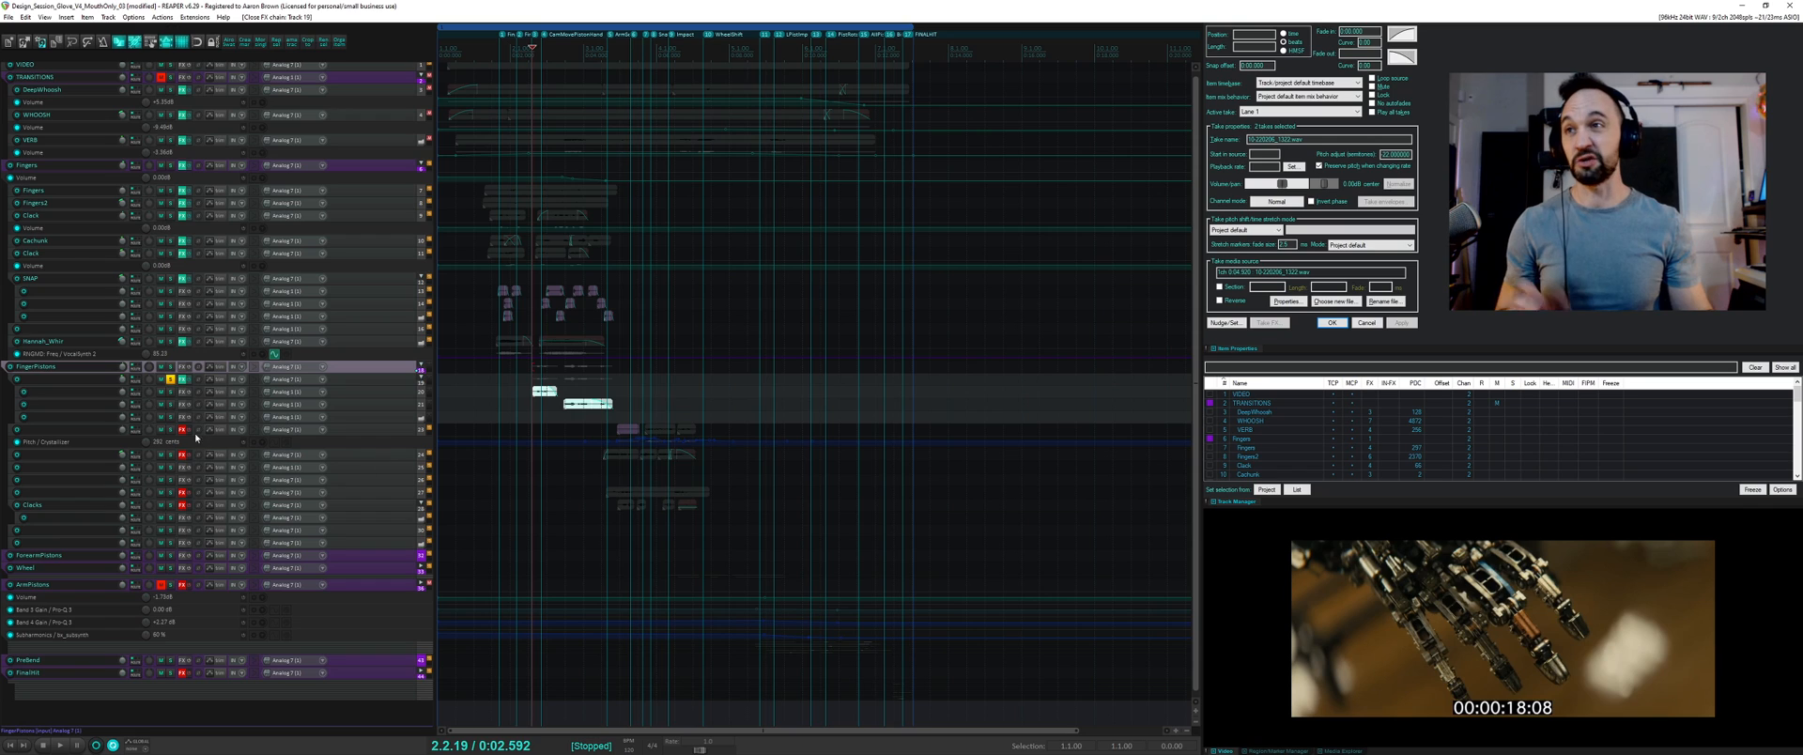
# - Move the solo to the FingerPistons track with the pitch envelope, select the passage around its clips and audition it raw
pyautogui.click(170, 379)
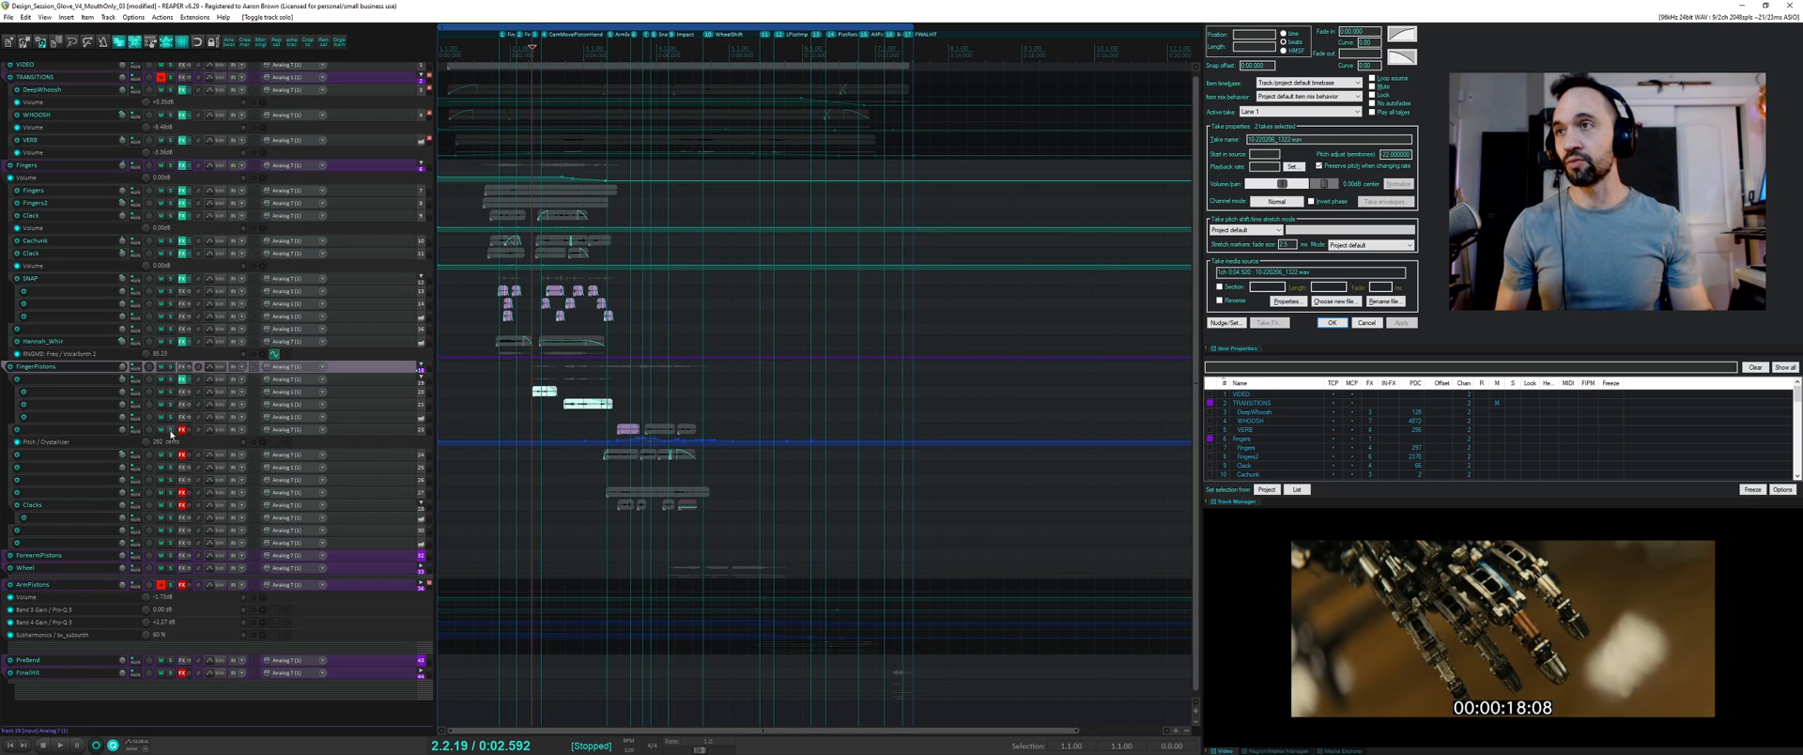
pyautogui.click(170, 429)
pyautogui.moveTo(641, 445); pyautogui.dragTo(714, 514)
pyautogui.press('space')
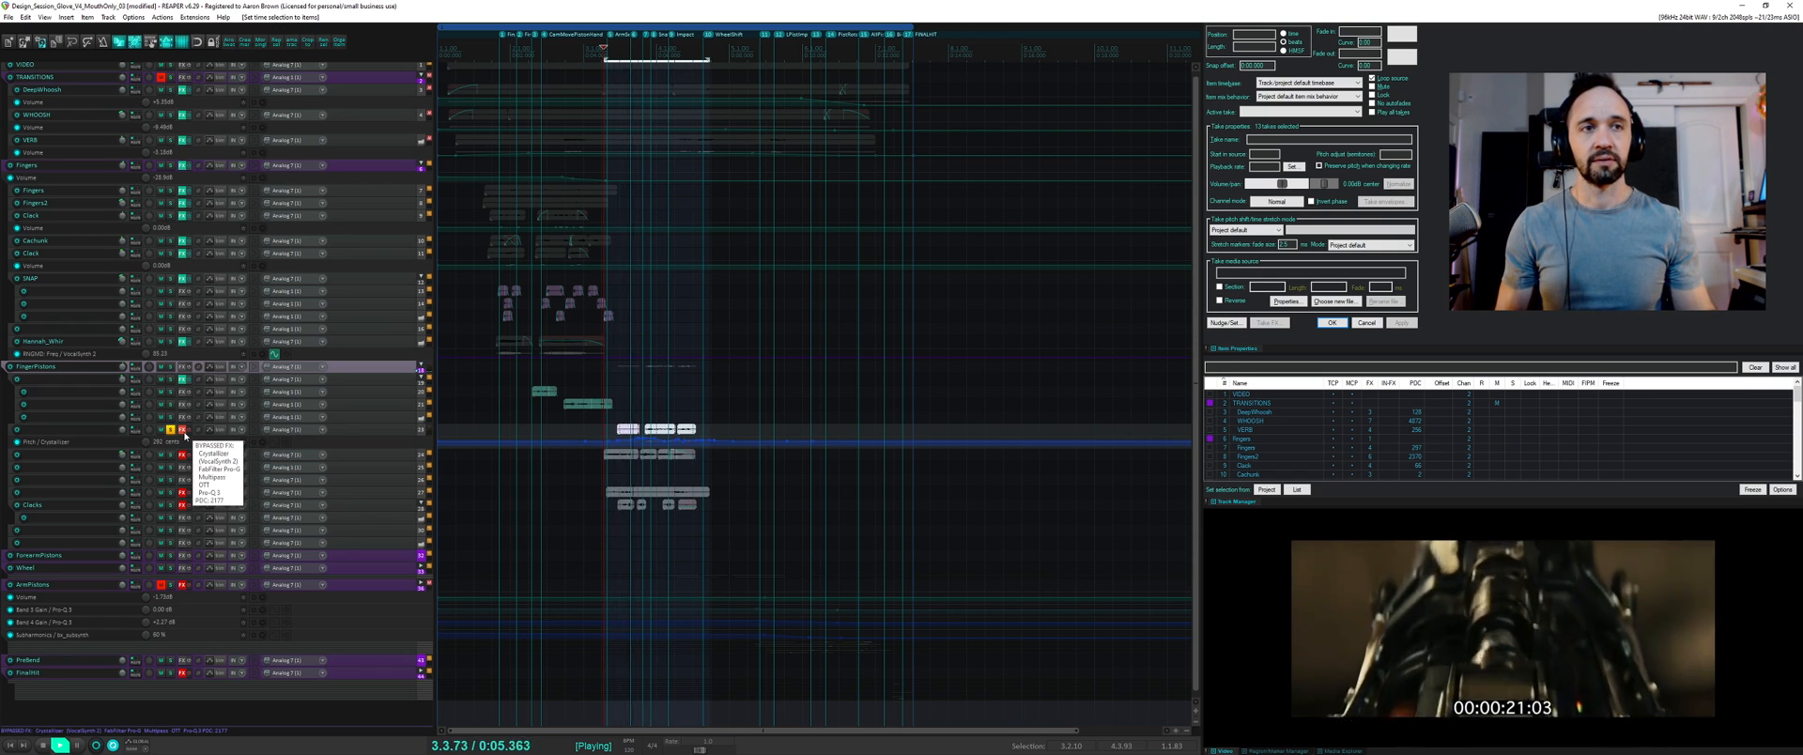
pyautogui.press('space')
# - Enable the soloed piston track's effects, open its effects chain and audition the processed clips
pyautogui.click(186, 429)
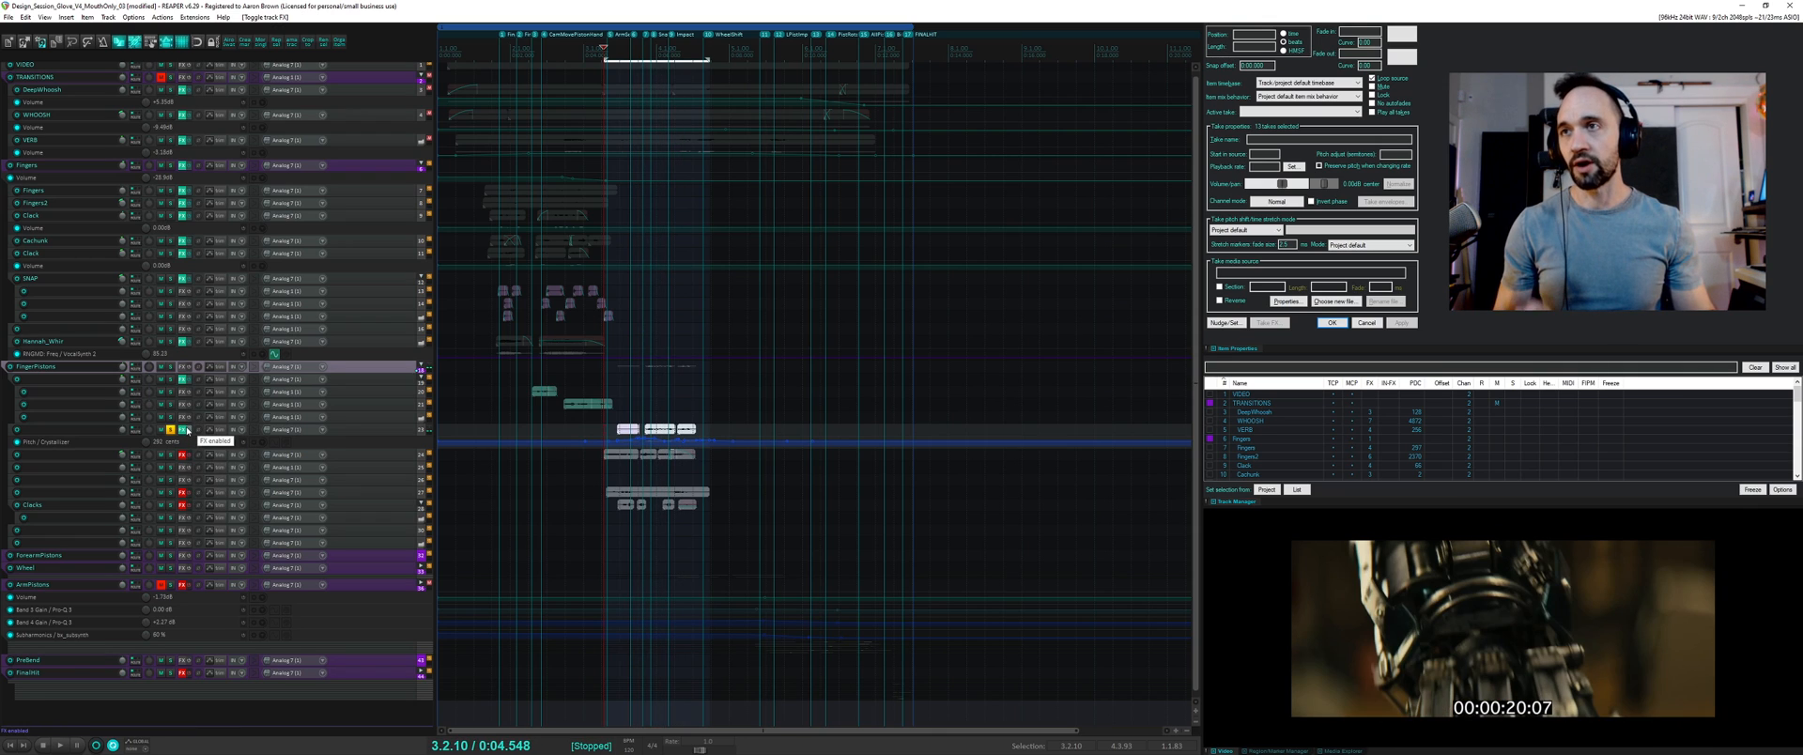
pyautogui.click(182, 430)
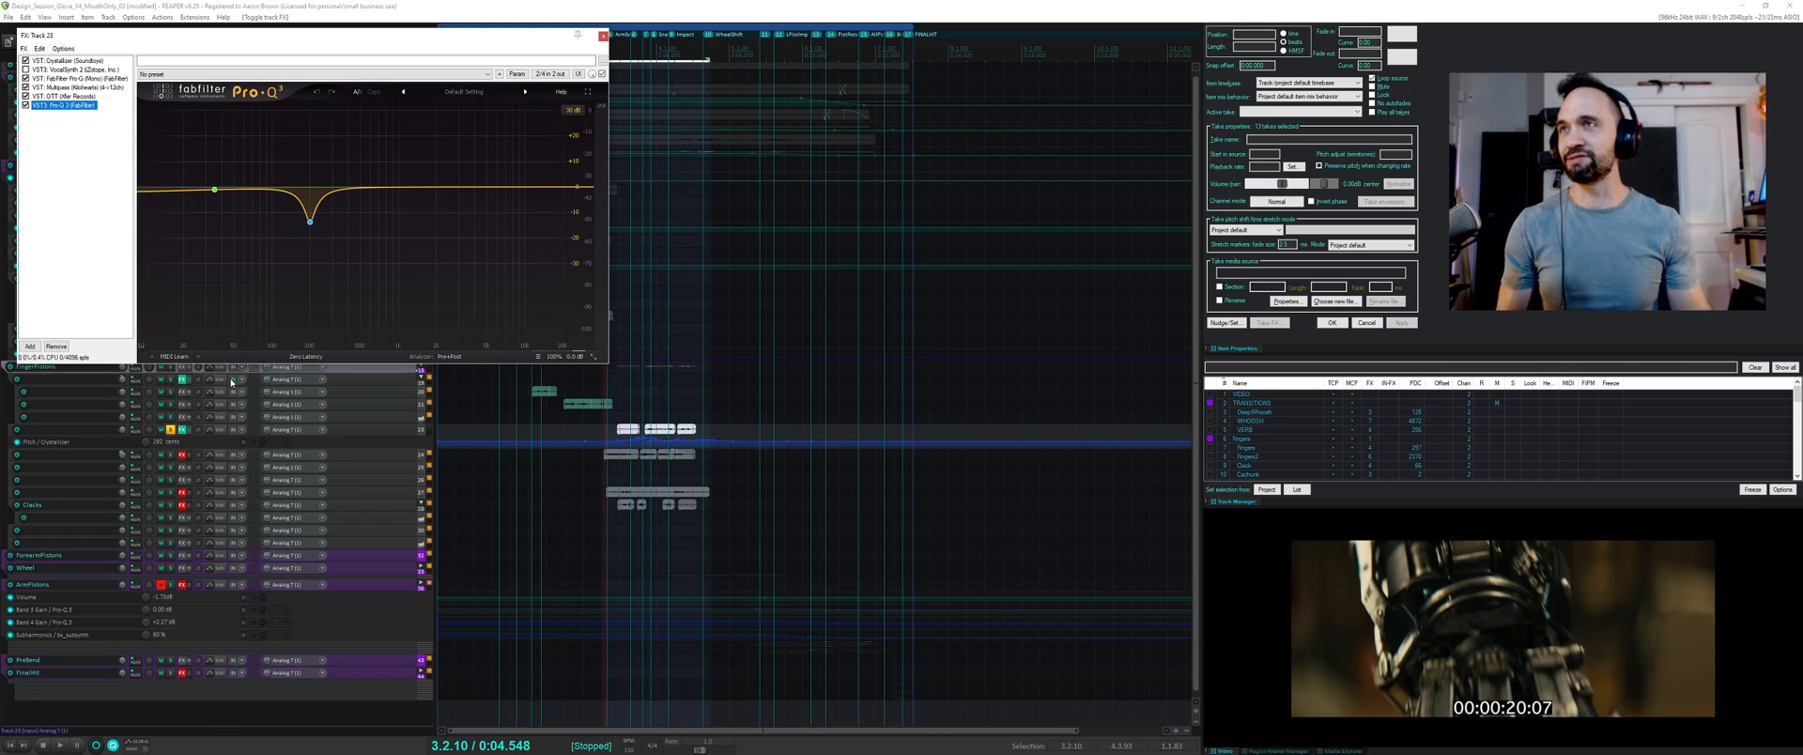
pyautogui.press('space')
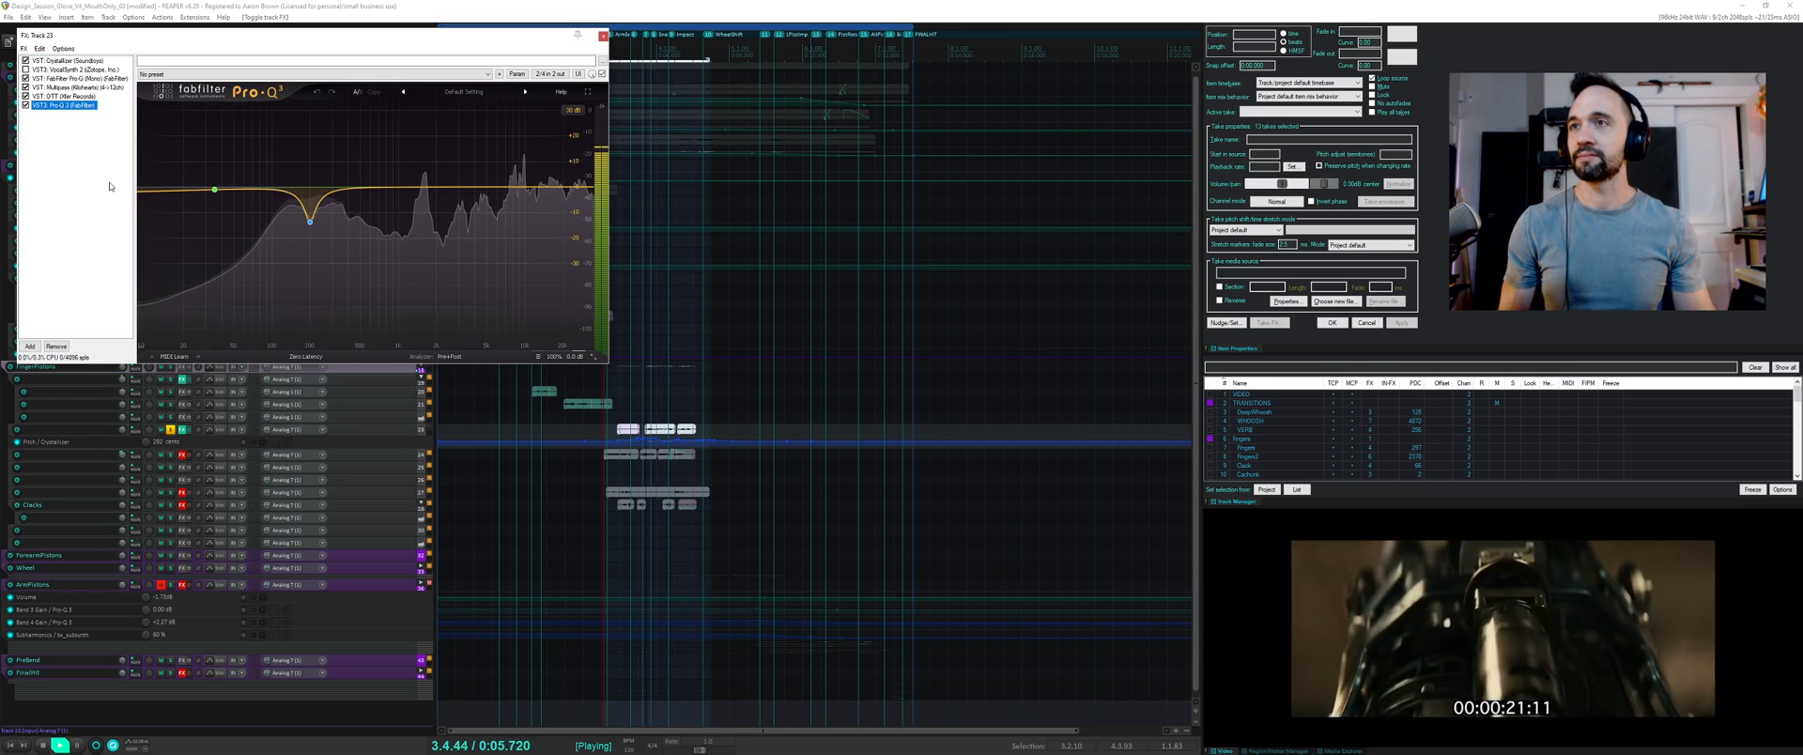
pyautogui.press('space')
# - Bypass the plug-ins after Crystallizer in the piston track's chain and show the Crystallizer settings
pyautogui.click(26, 79)
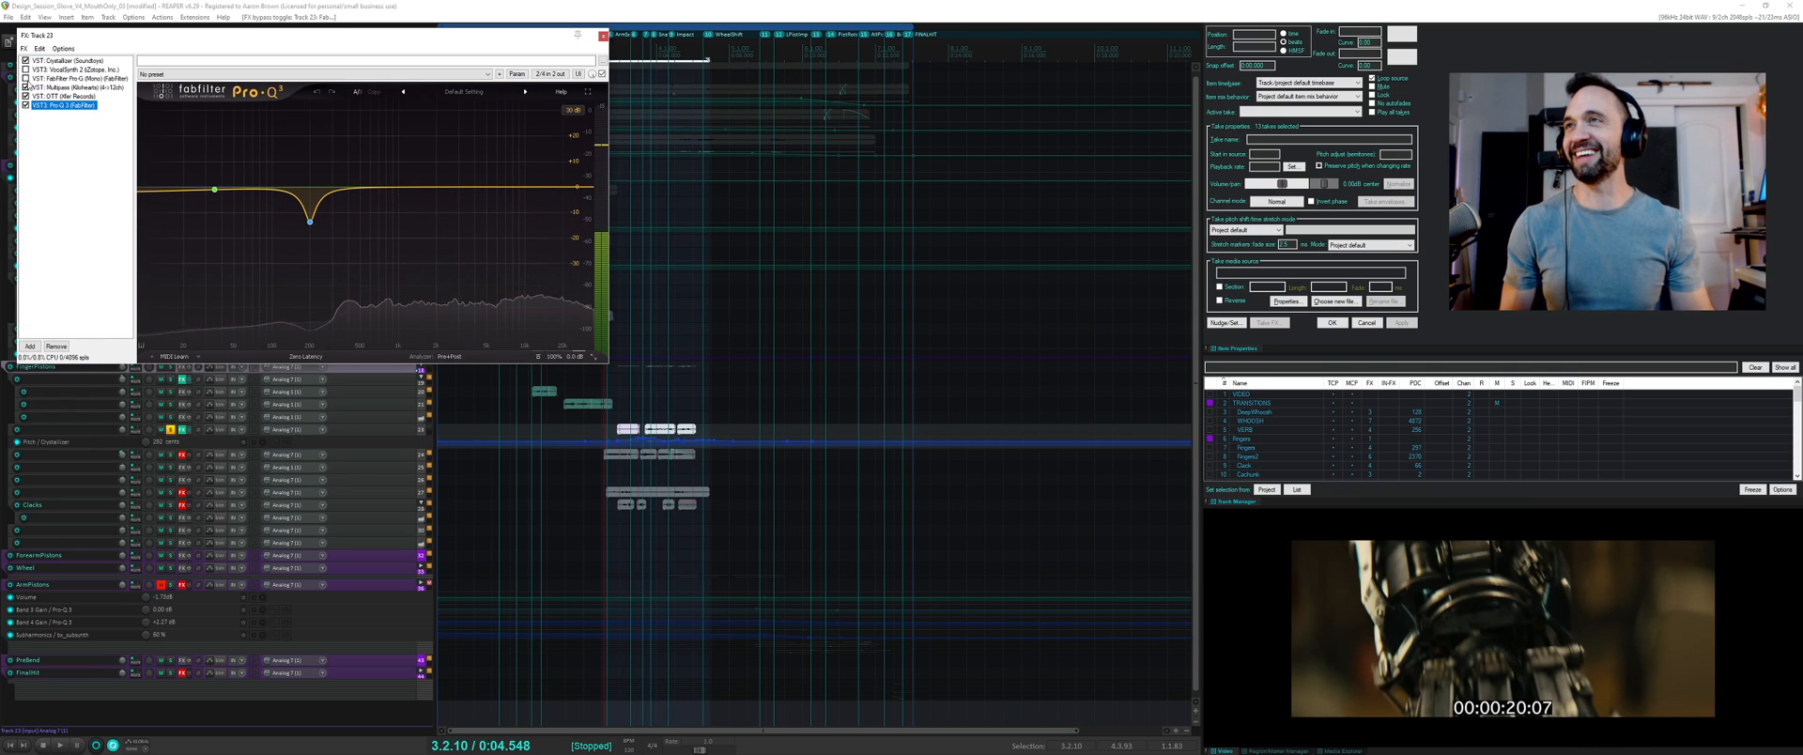
pyautogui.click(26, 79)
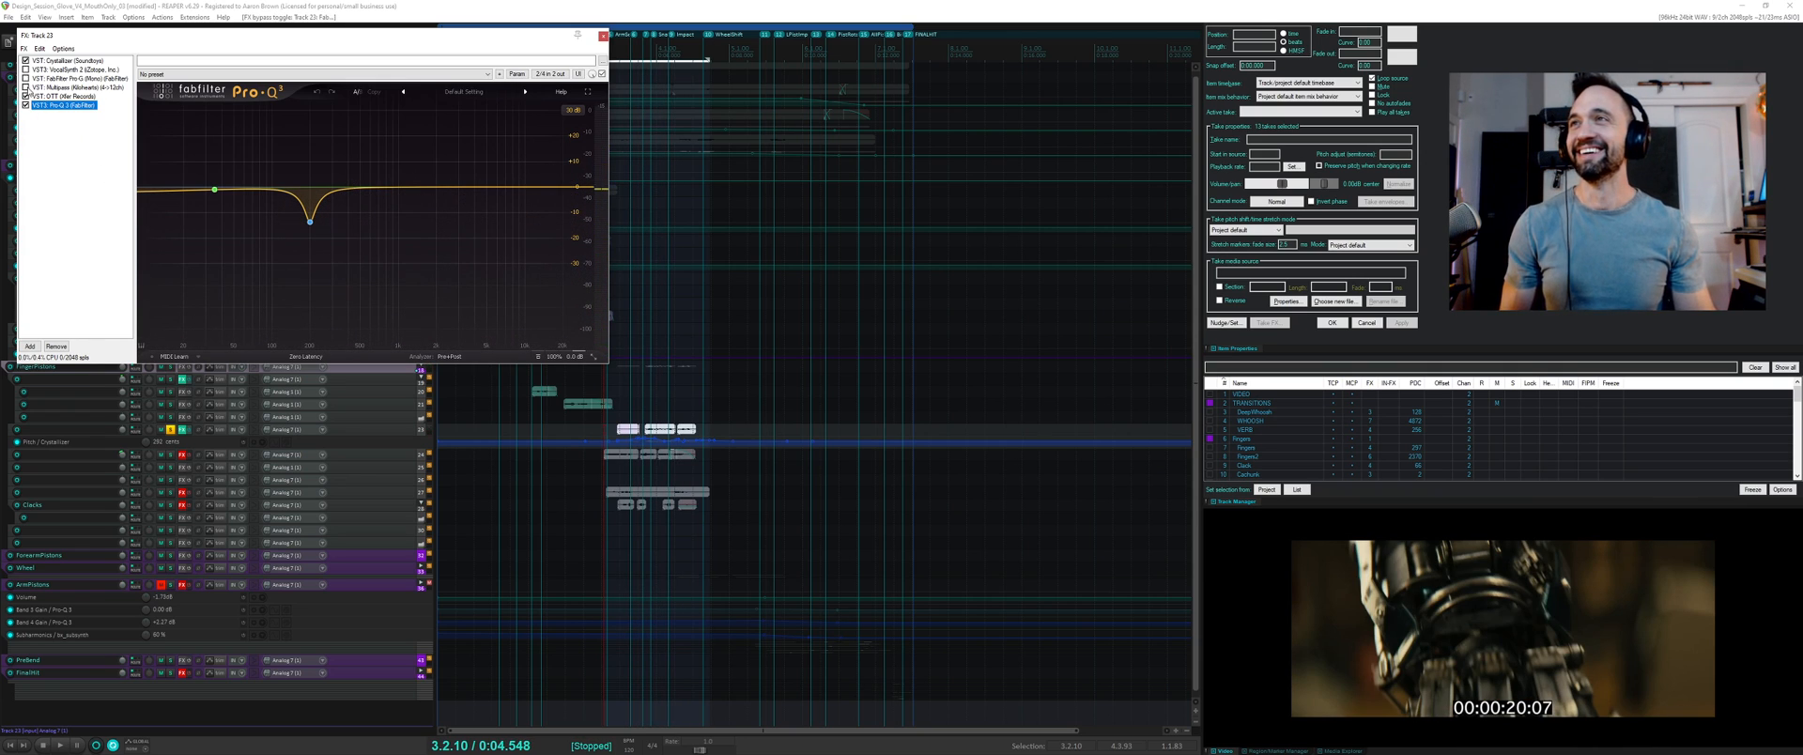
pyautogui.click(61, 60)
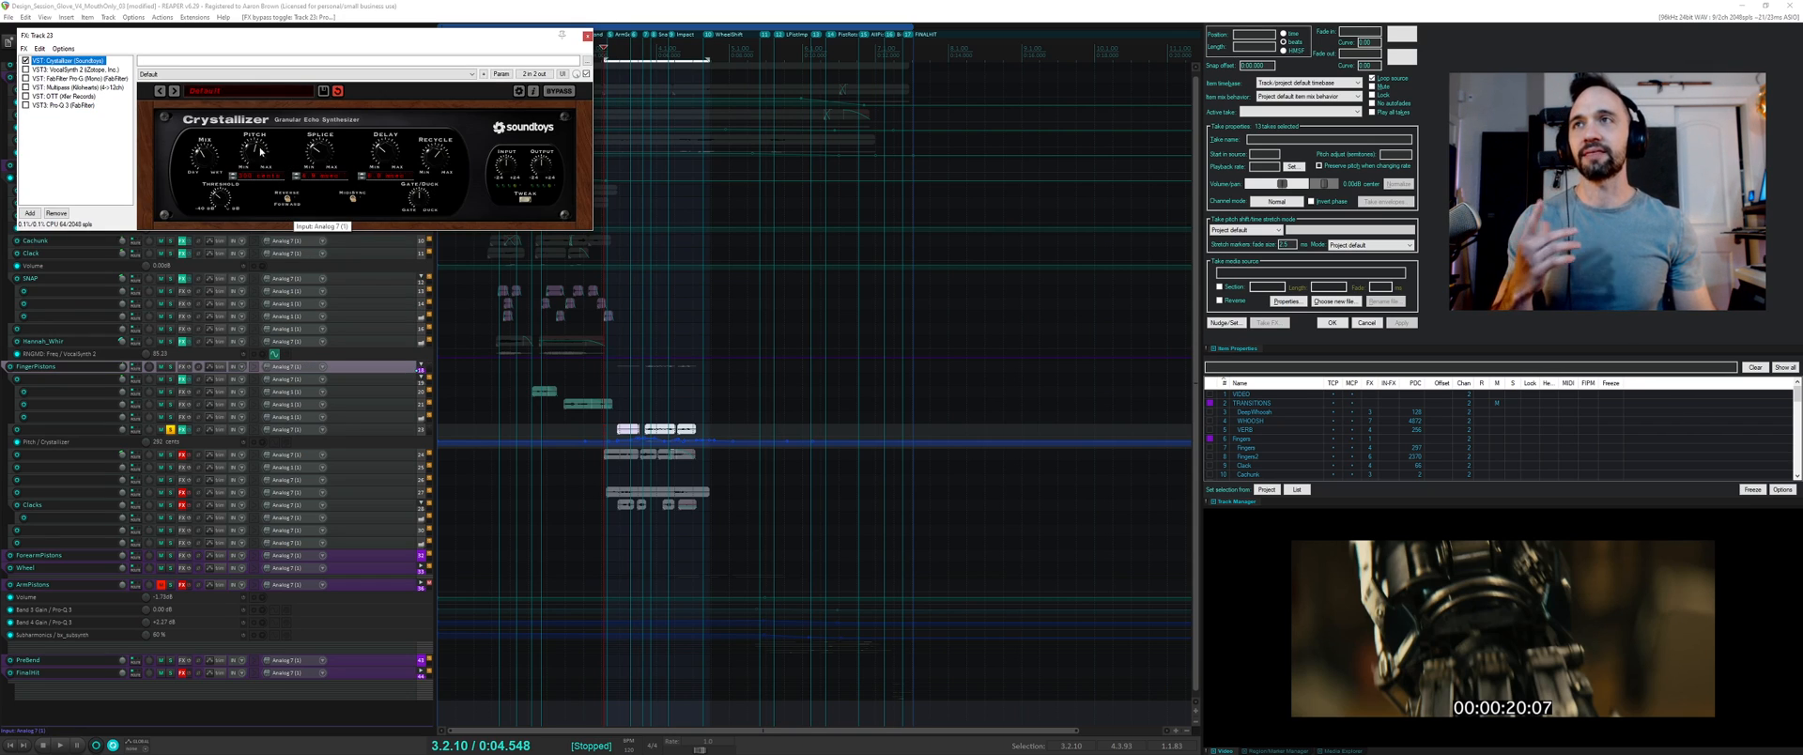
pyautogui.scroll(5, 617, 506)
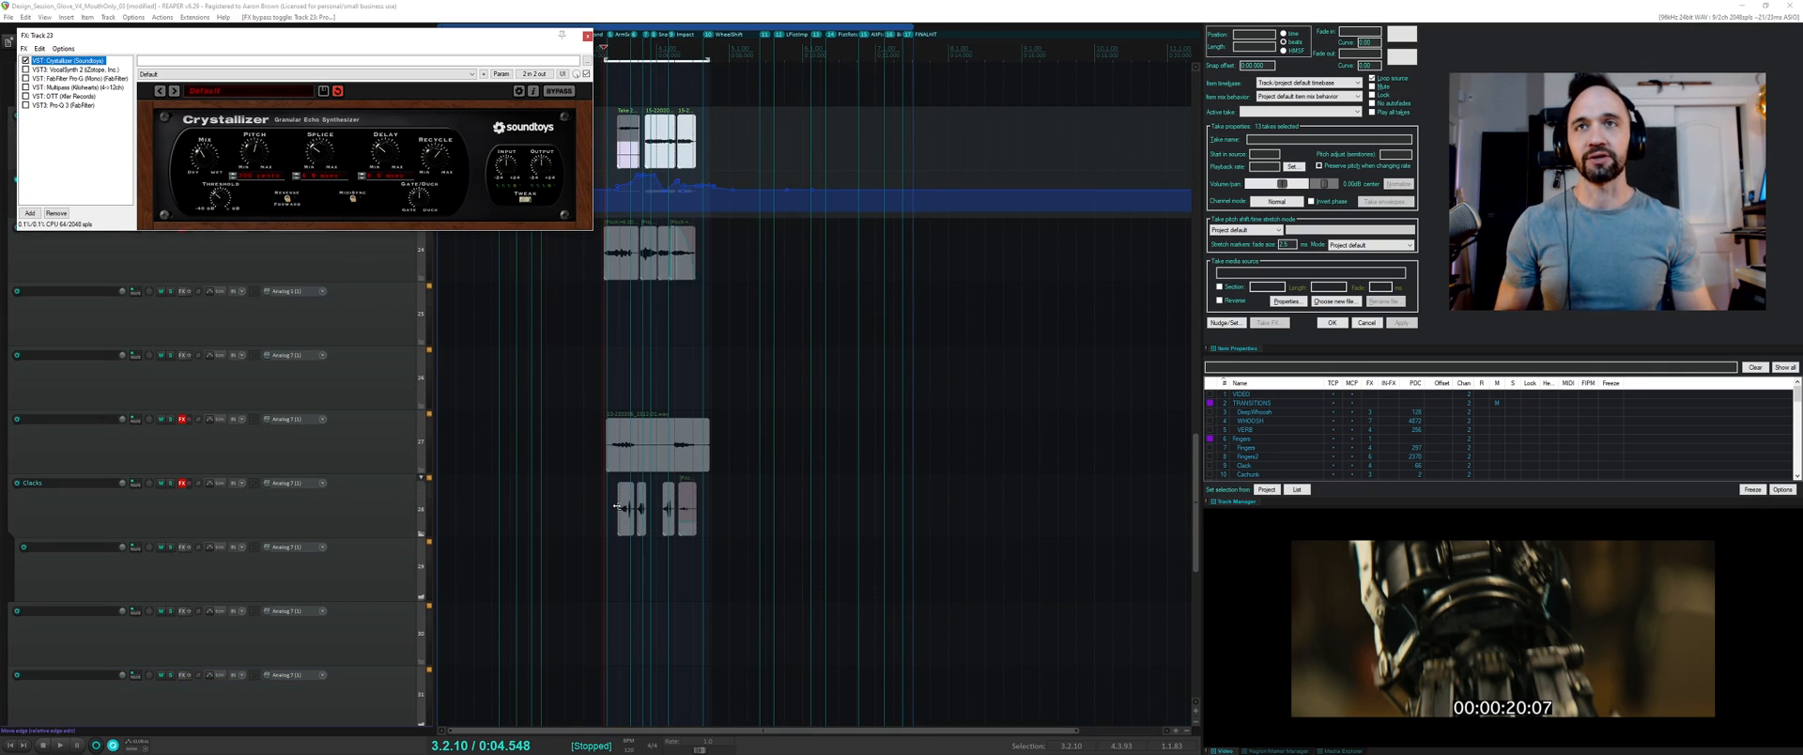
# - Show the parameter options for Crystallizer's pitch control, including its track envelope
pyautogui.scroll(6, 617, 506)
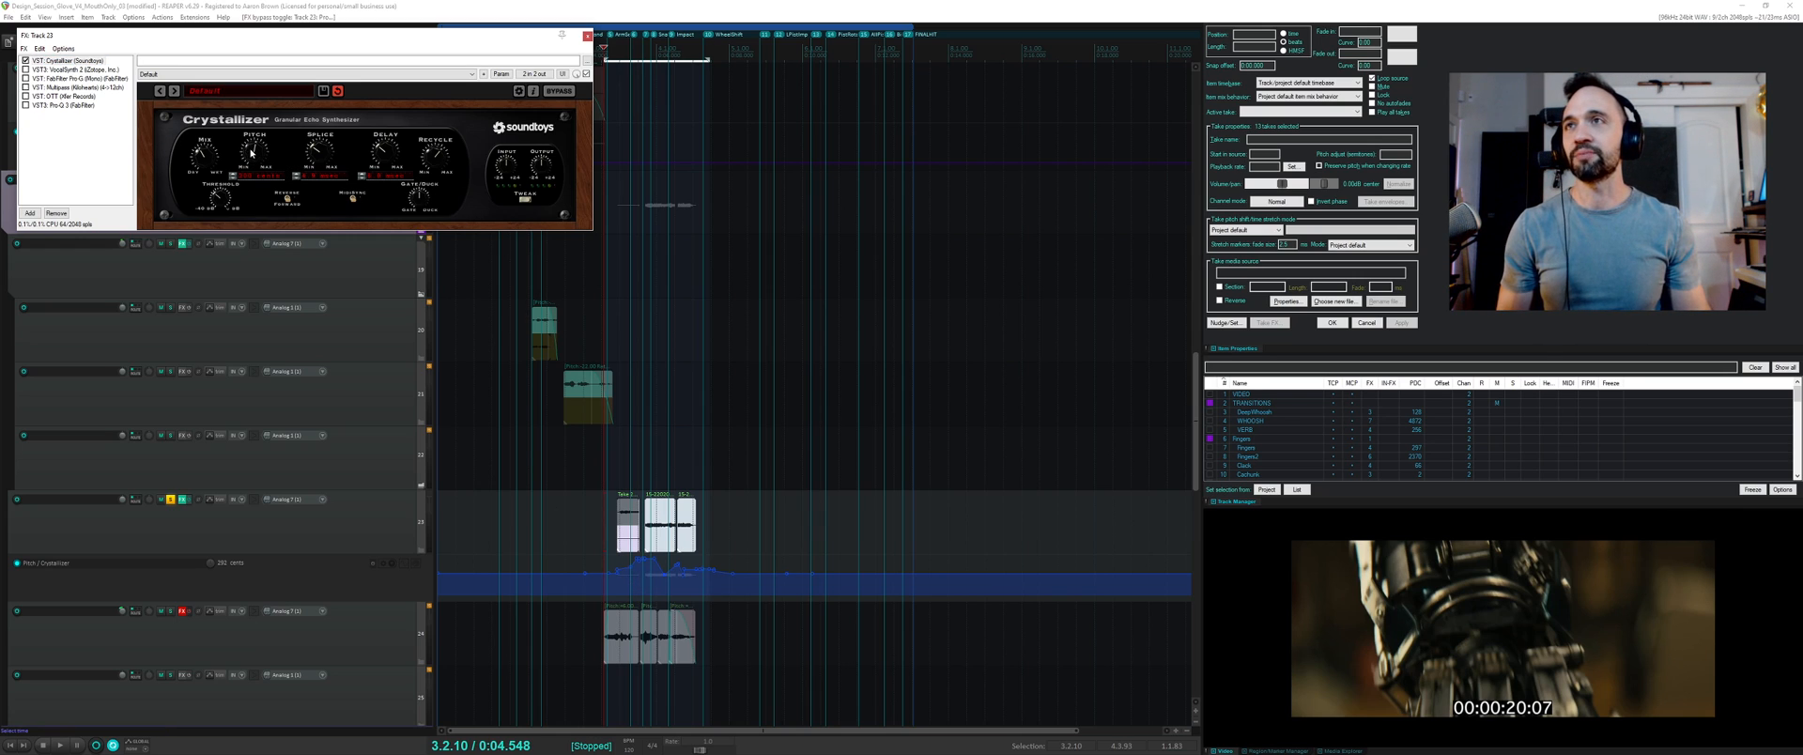
pyautogui.click(500, 74)
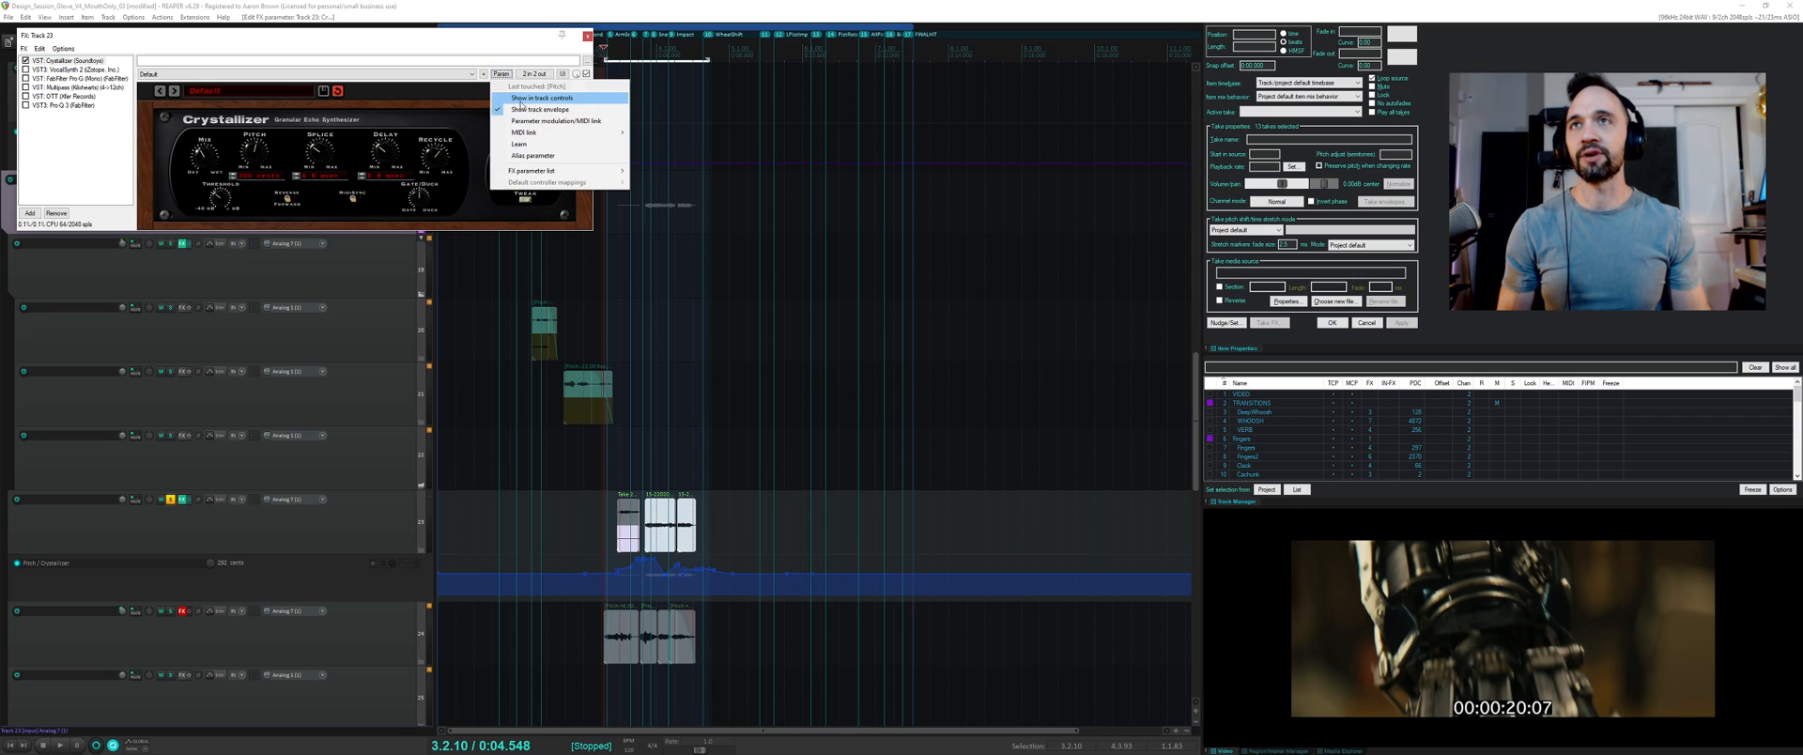
pyautogui.press('Escape')
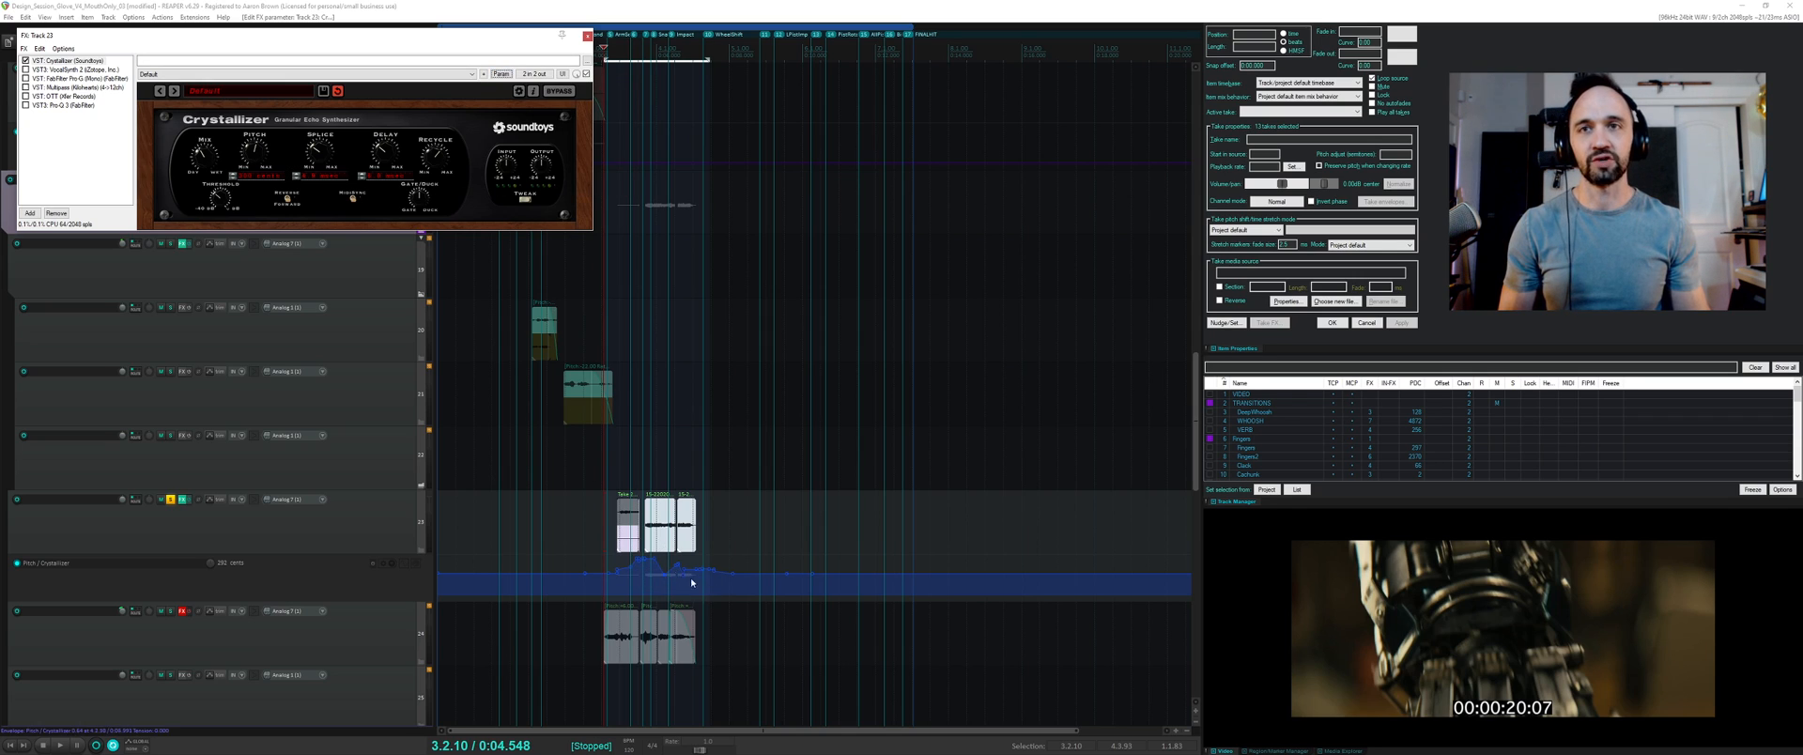
# - Set the playback start just before the piston clips and audition them with only Crystallizer active
pyautogui.click(607, 517)
pyautogui.press('space')
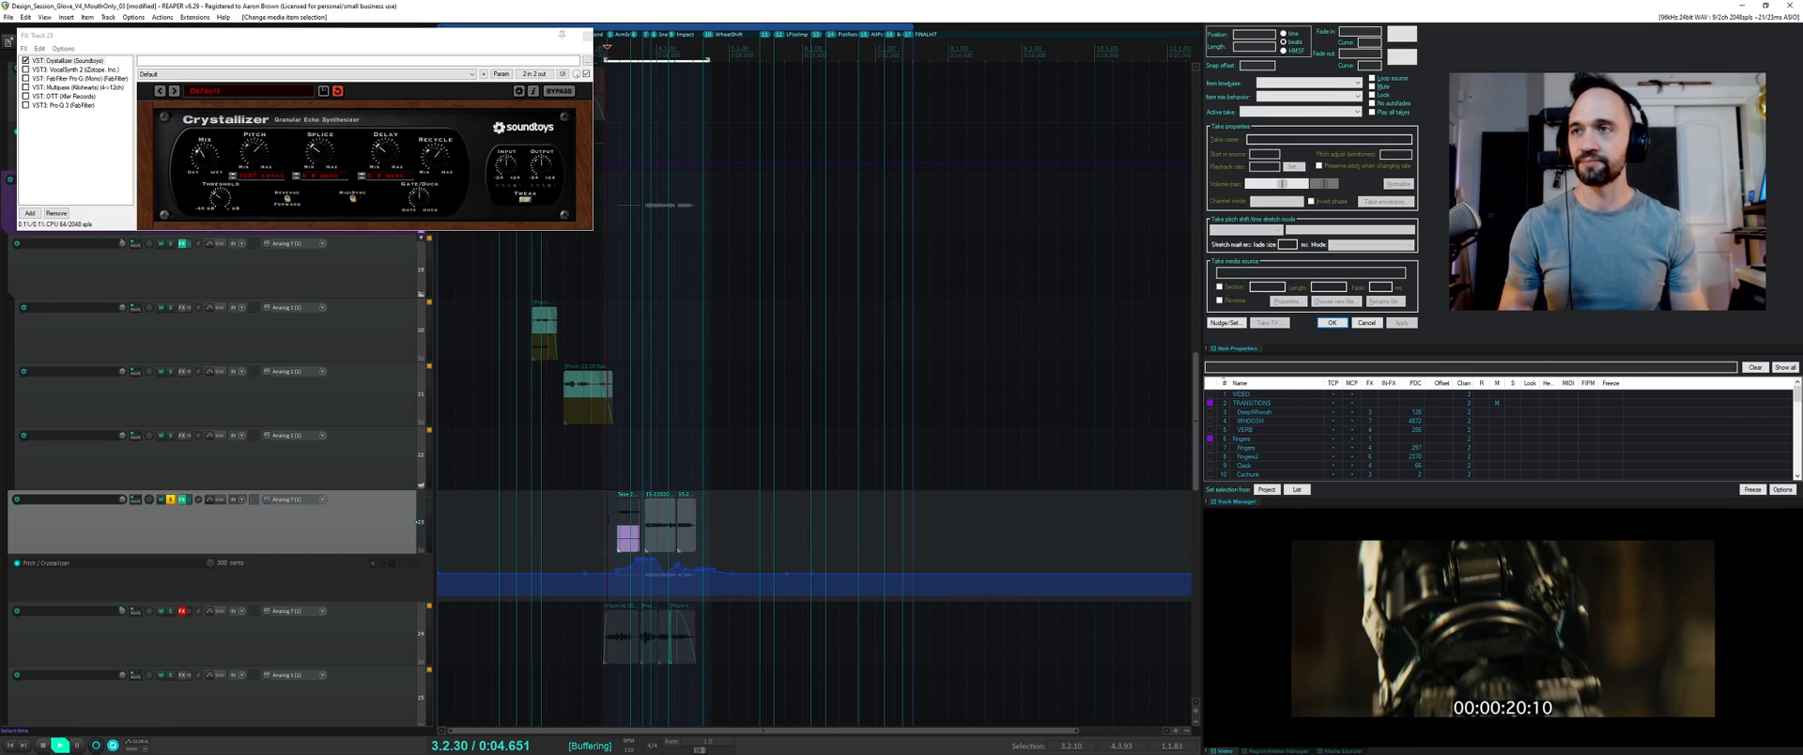
pyautogui.press('space')
pyautogui.click(627, 515)
pyautogui.click(613, 515)
pyautogui.press('space')
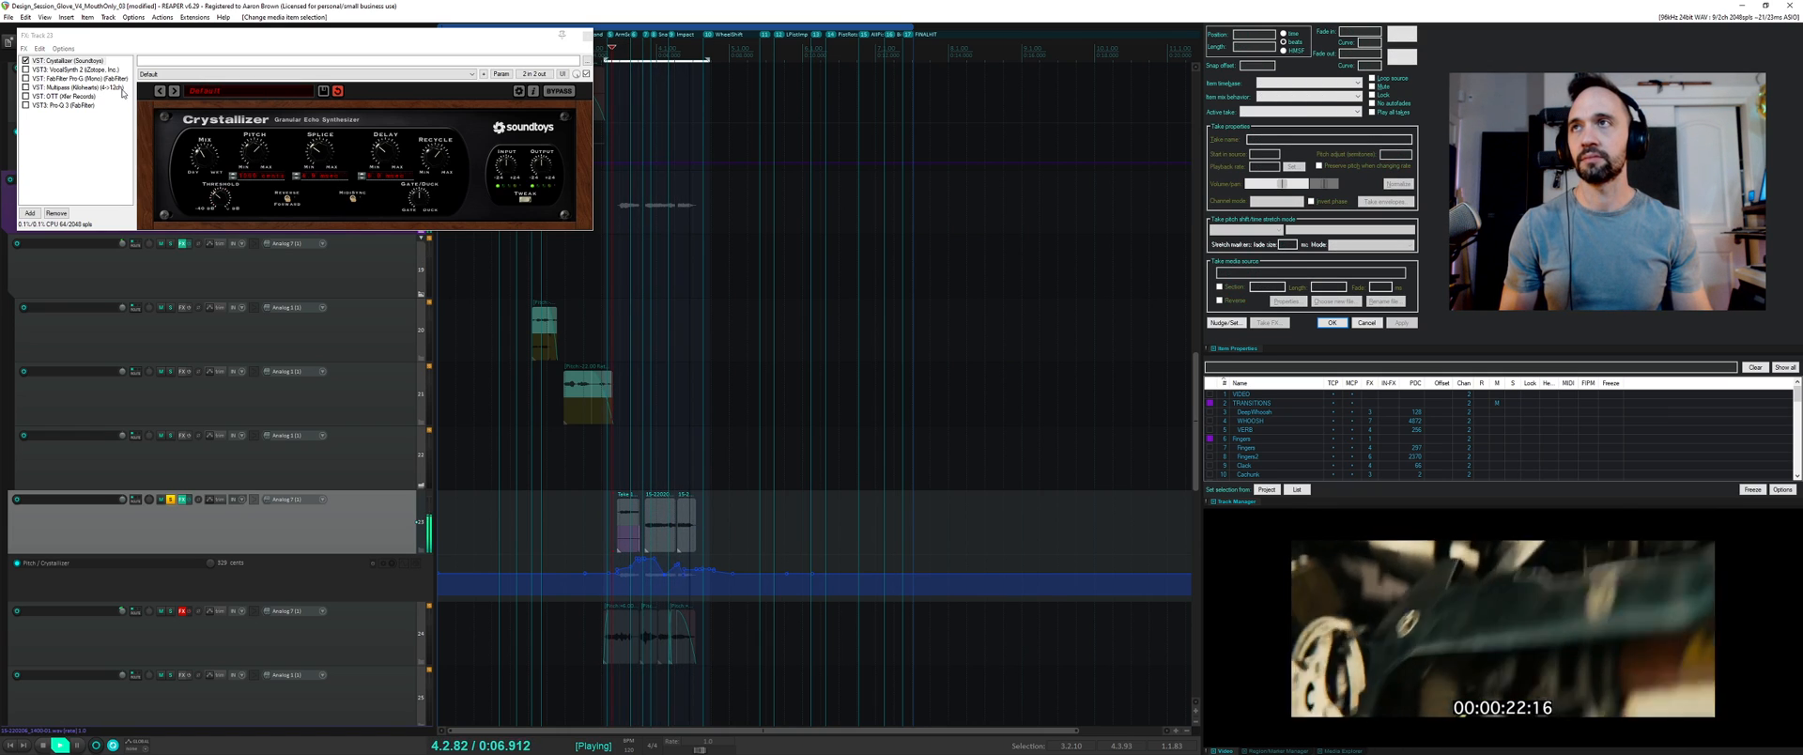
pyautogui.press('space')
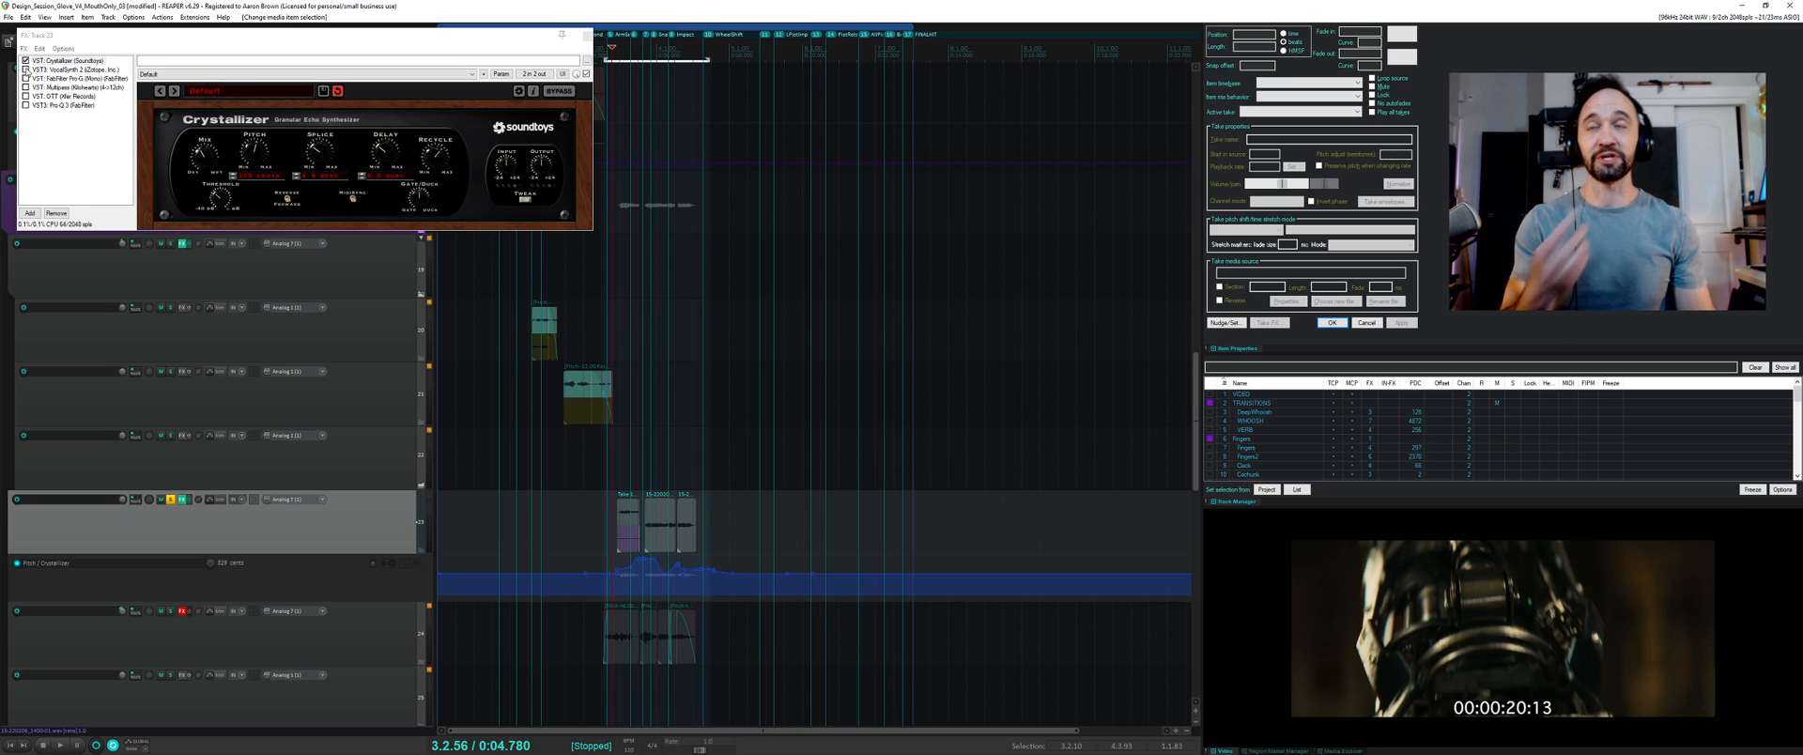
# - Enable VocalSynth 2 in the piston track's chain, show its settings and audition the clips through it
pyautogui.click(25, 70)
pyautogui.click(71, 77)
pyautogui.click(68, 69)
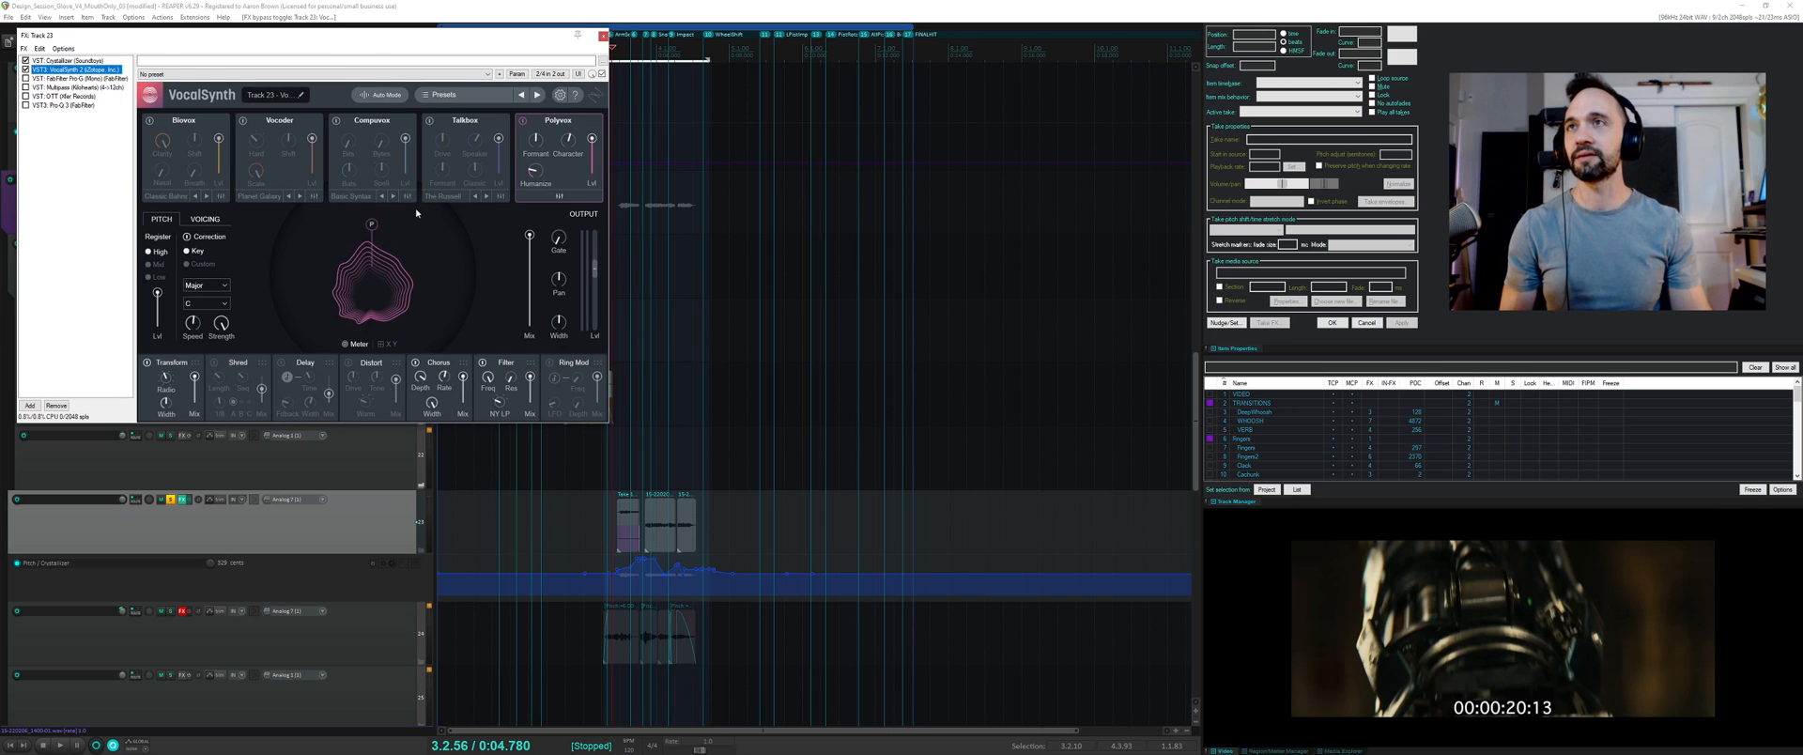
pyautogui.press('space')
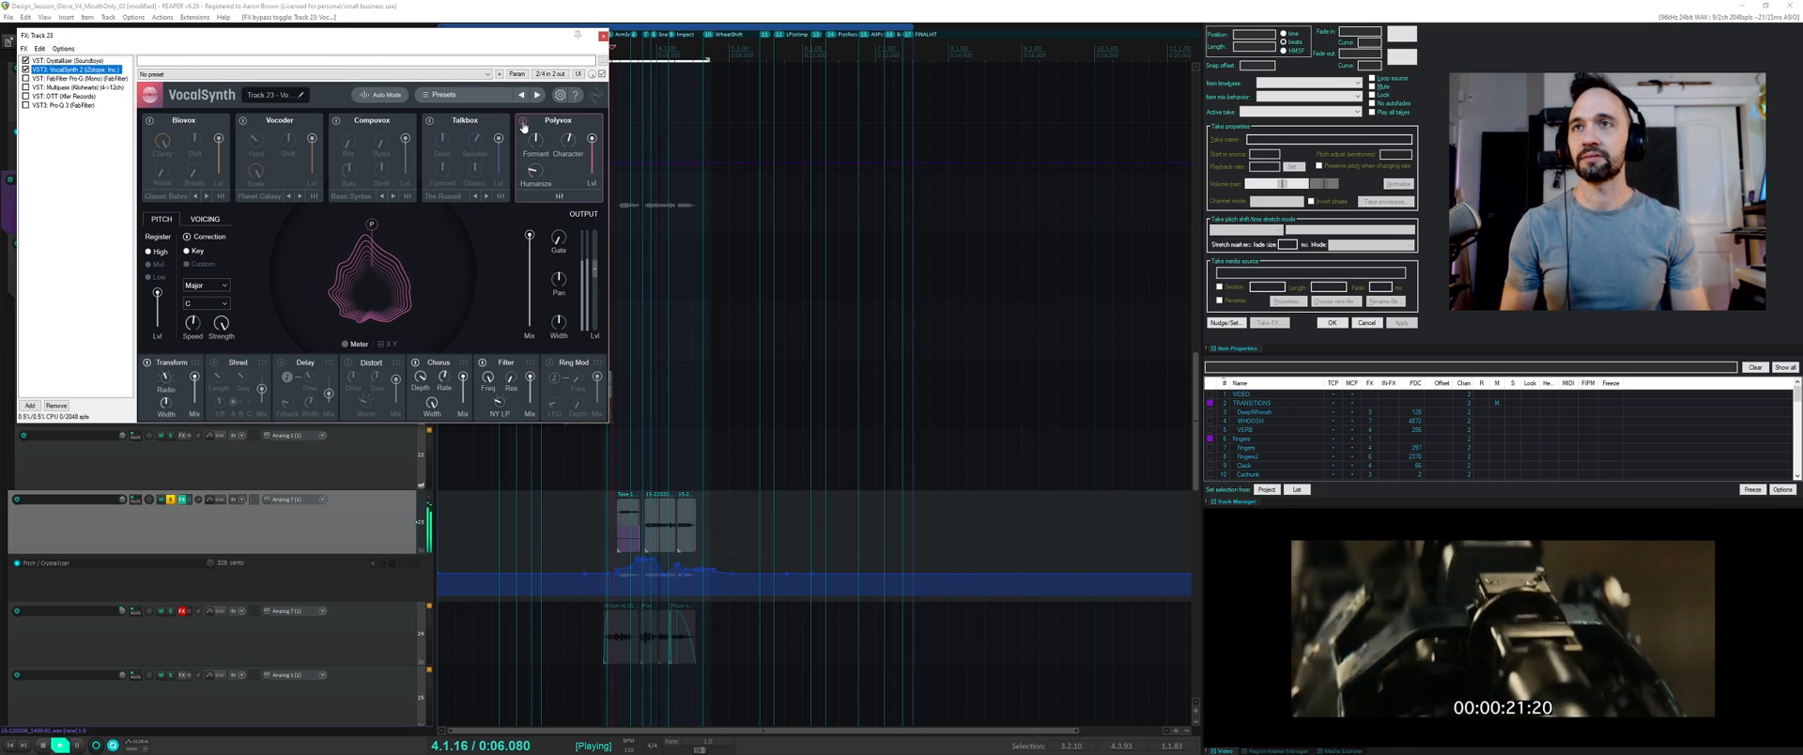
pyautogui.press('space')
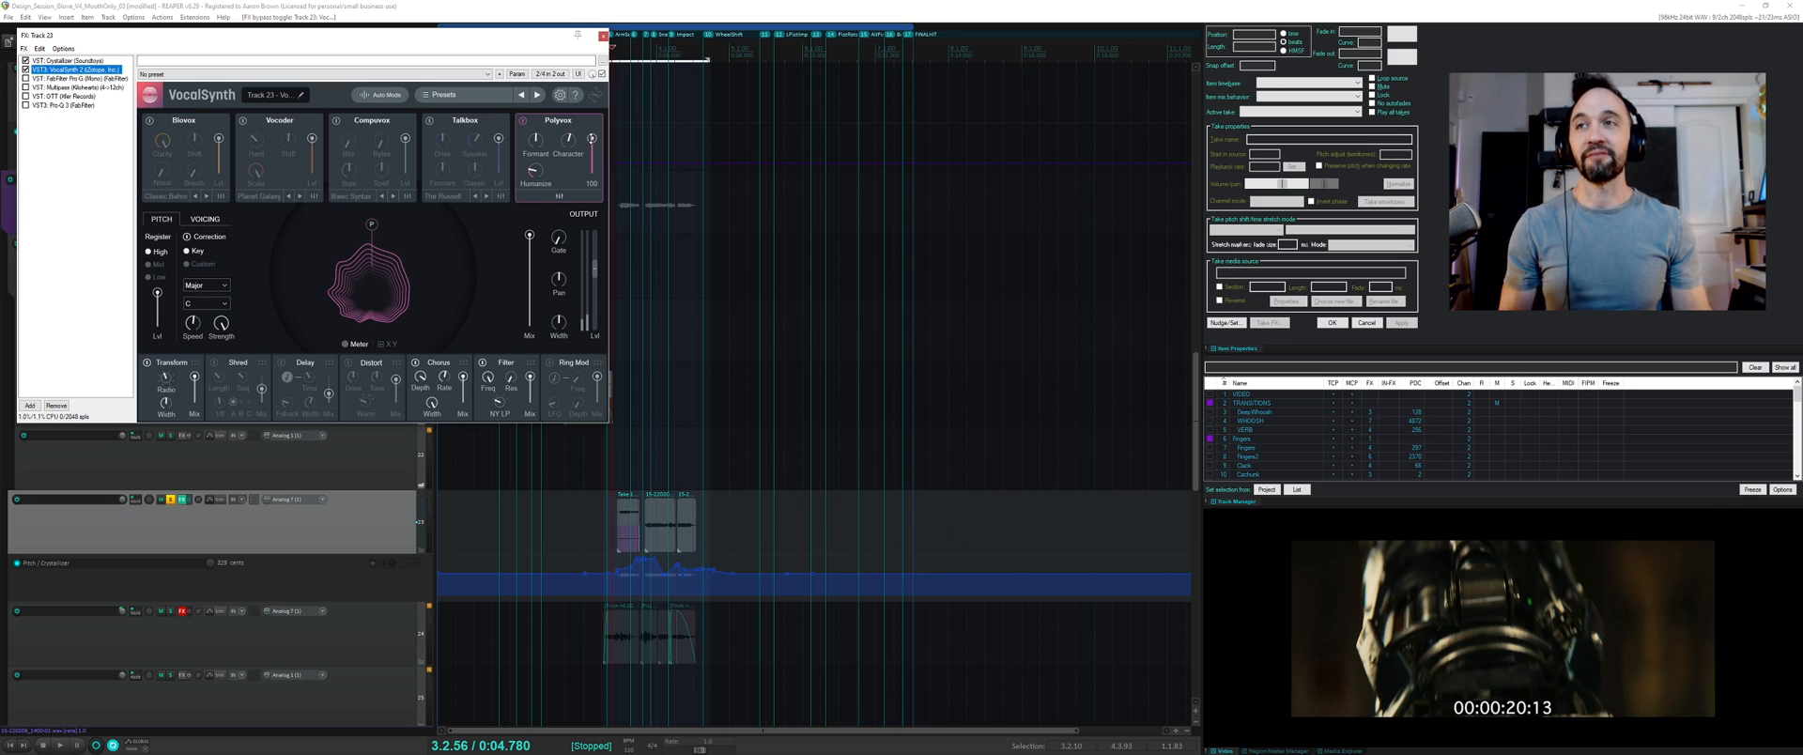
# - Lower the Polyvox level in VocalSynth and audition the clips
pyautogui.moveTo(591, 138); pyautogui.dragTo(592, 148)
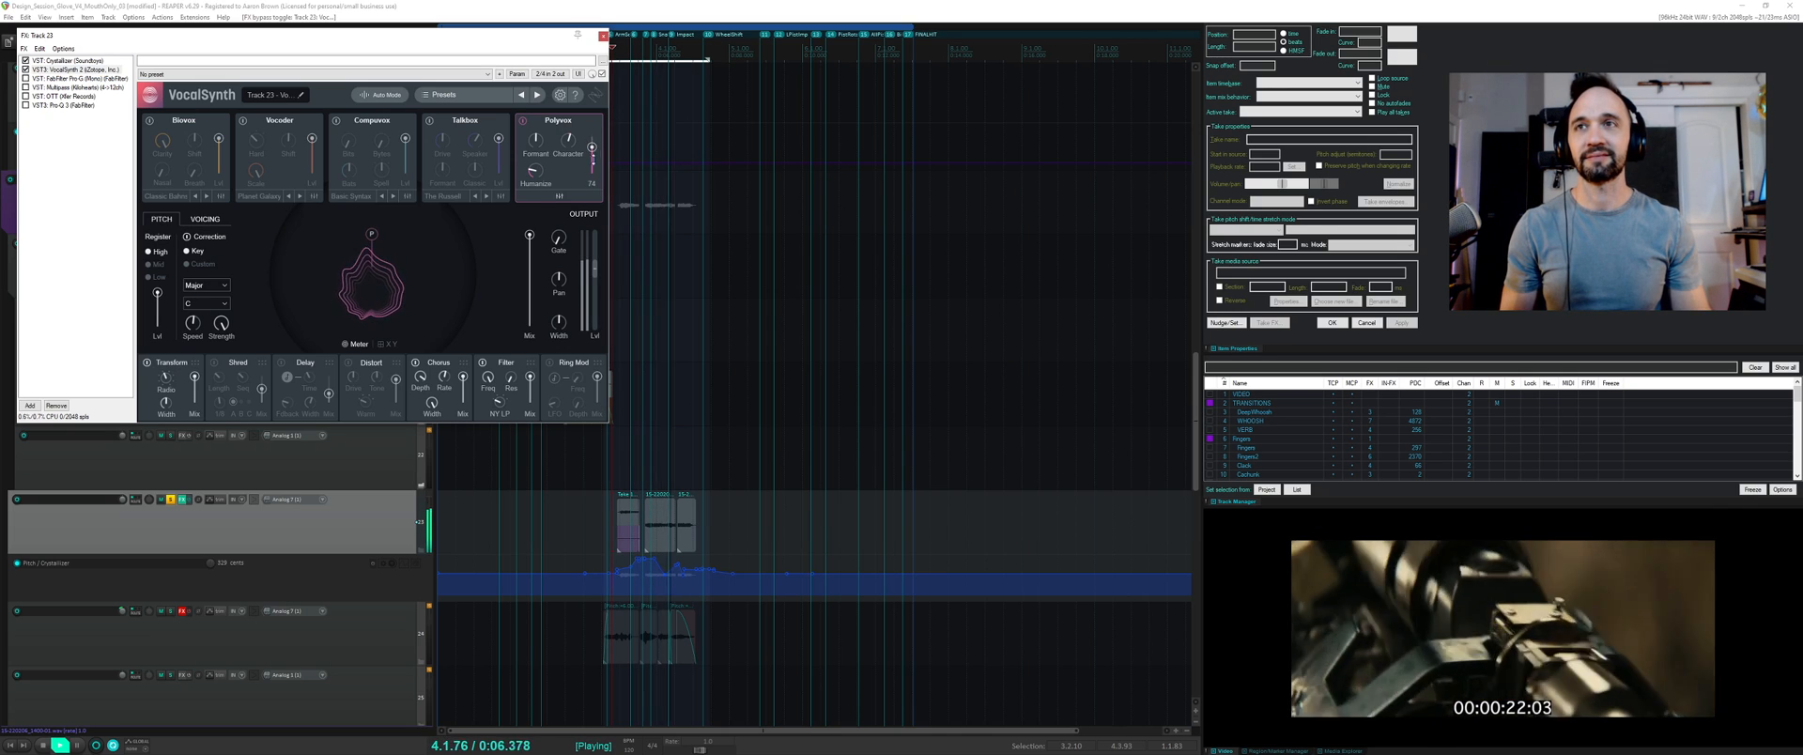
pyautogui.press('space')
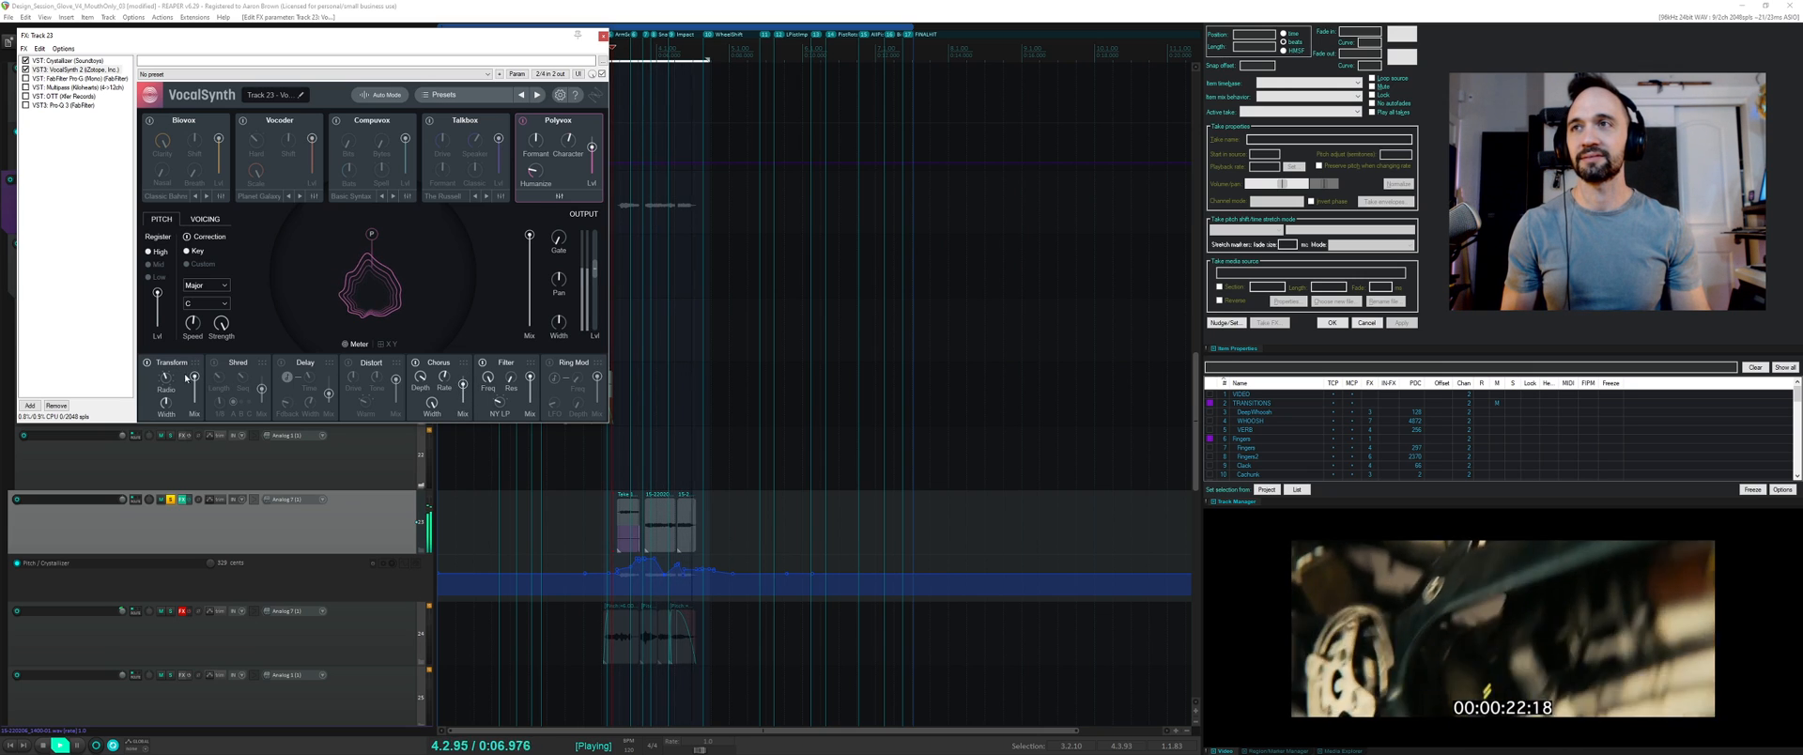
pyautogui.press('space')
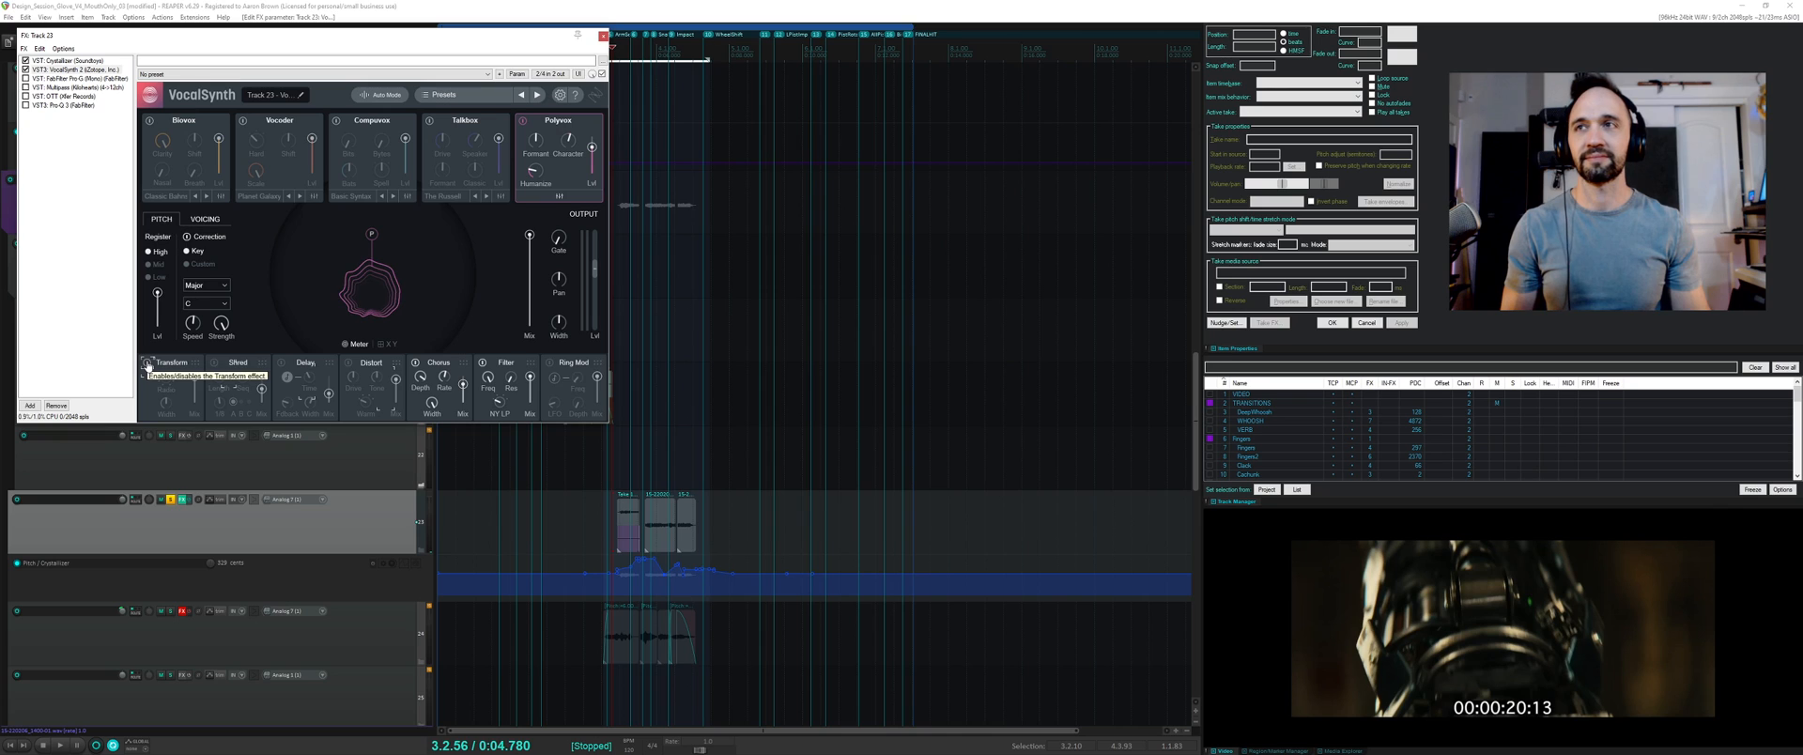
# - Compare the clips with VocalSynth's Transform effect off and on
pyautogui.press('space')
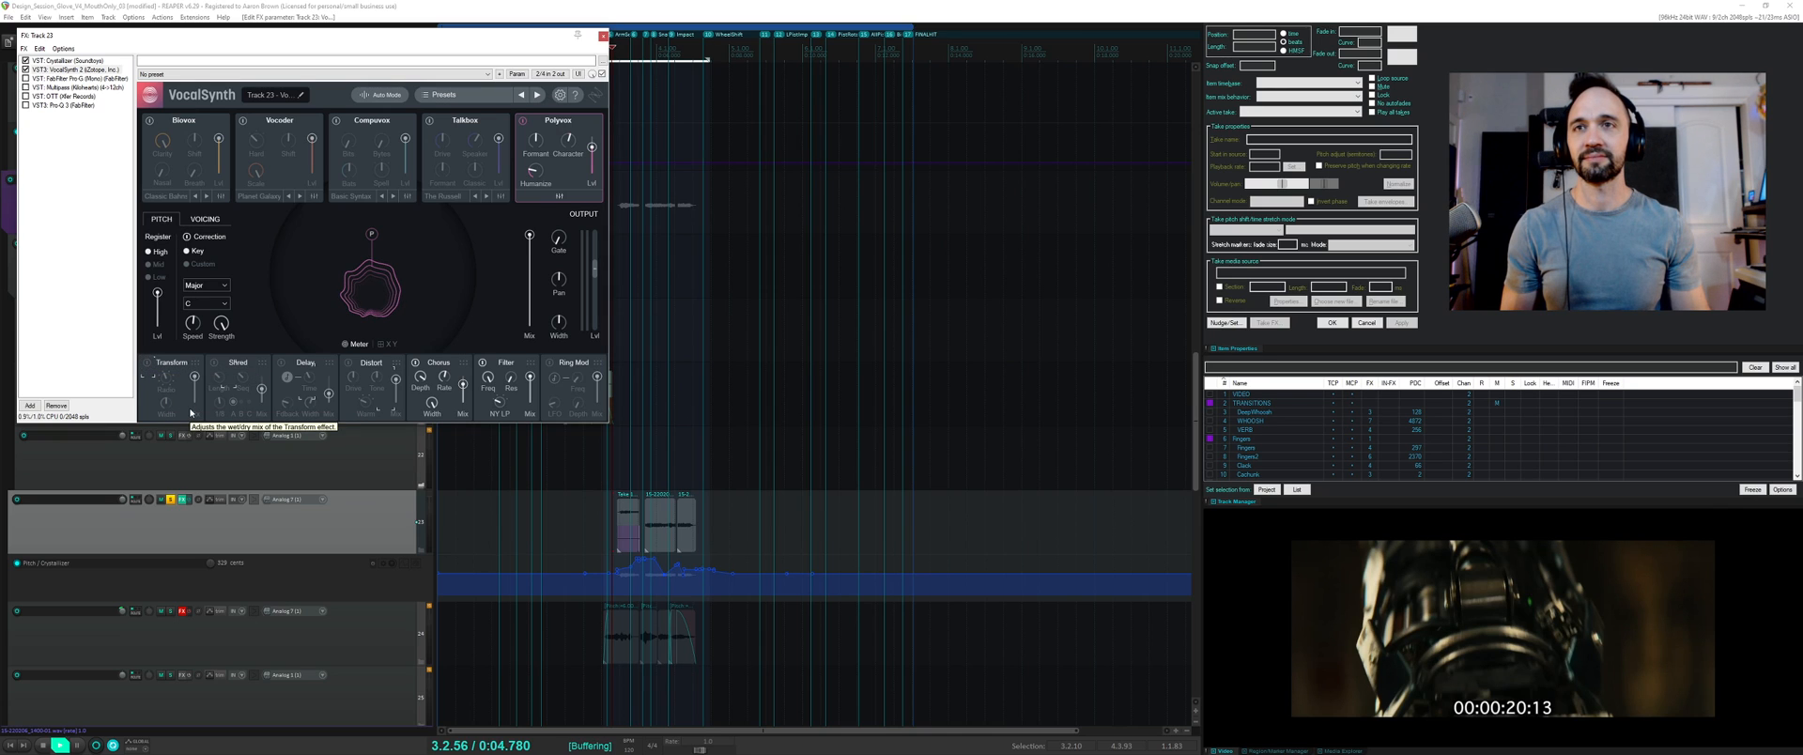
pyautogui.press('space')
pyautogui.click(148, 363)
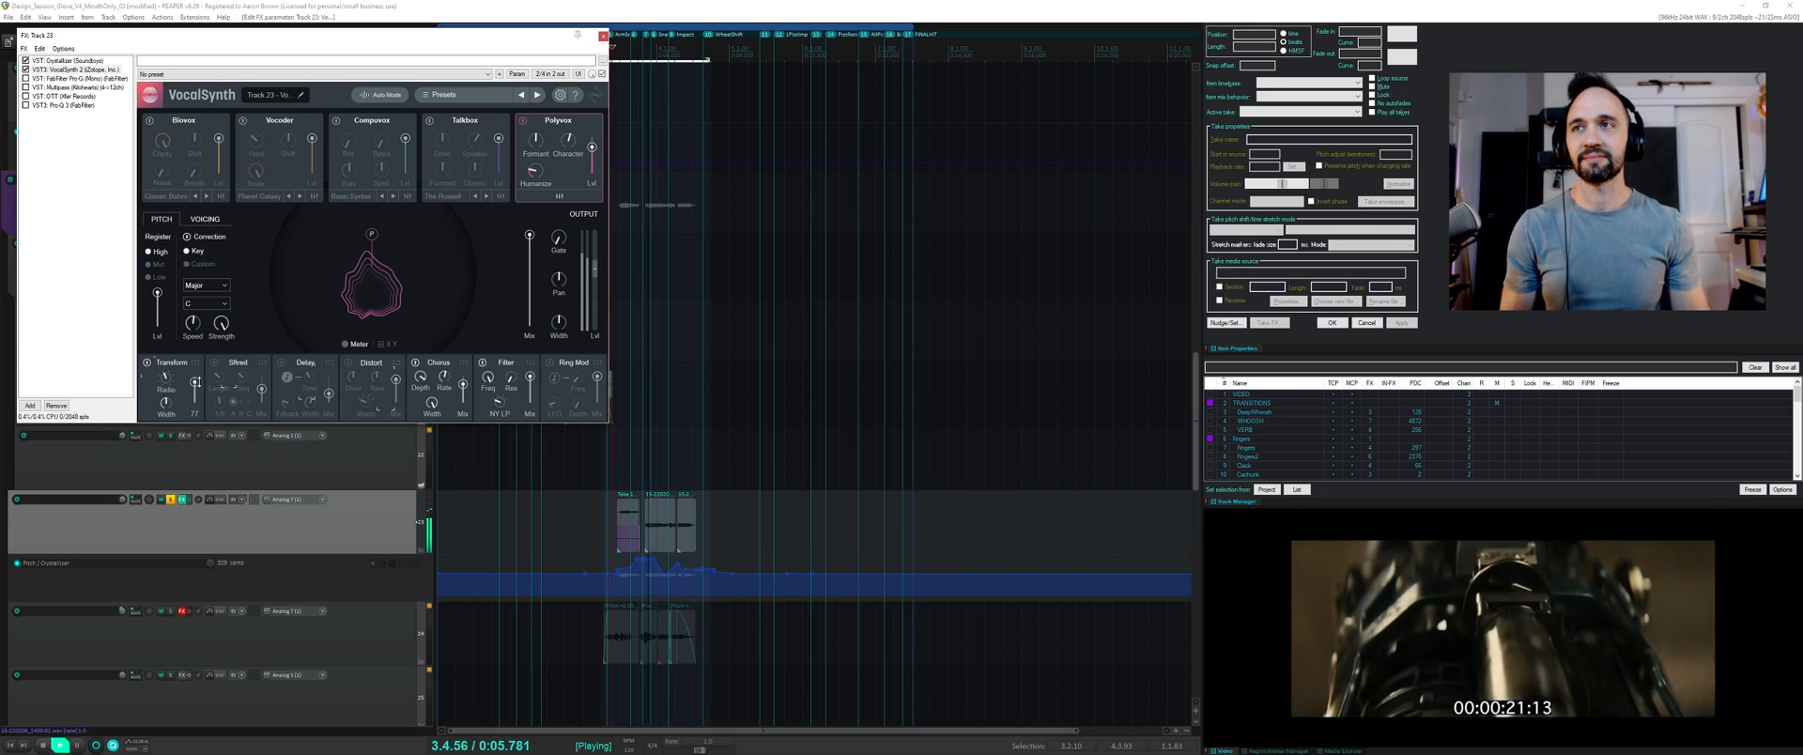
pyautogui.press('space')
# - Enable Pro-G and Multipass in the chain, show the Multipass settings and audition the clips
pyautogui.click(25, 79)
pyautogui.click(25, 88)
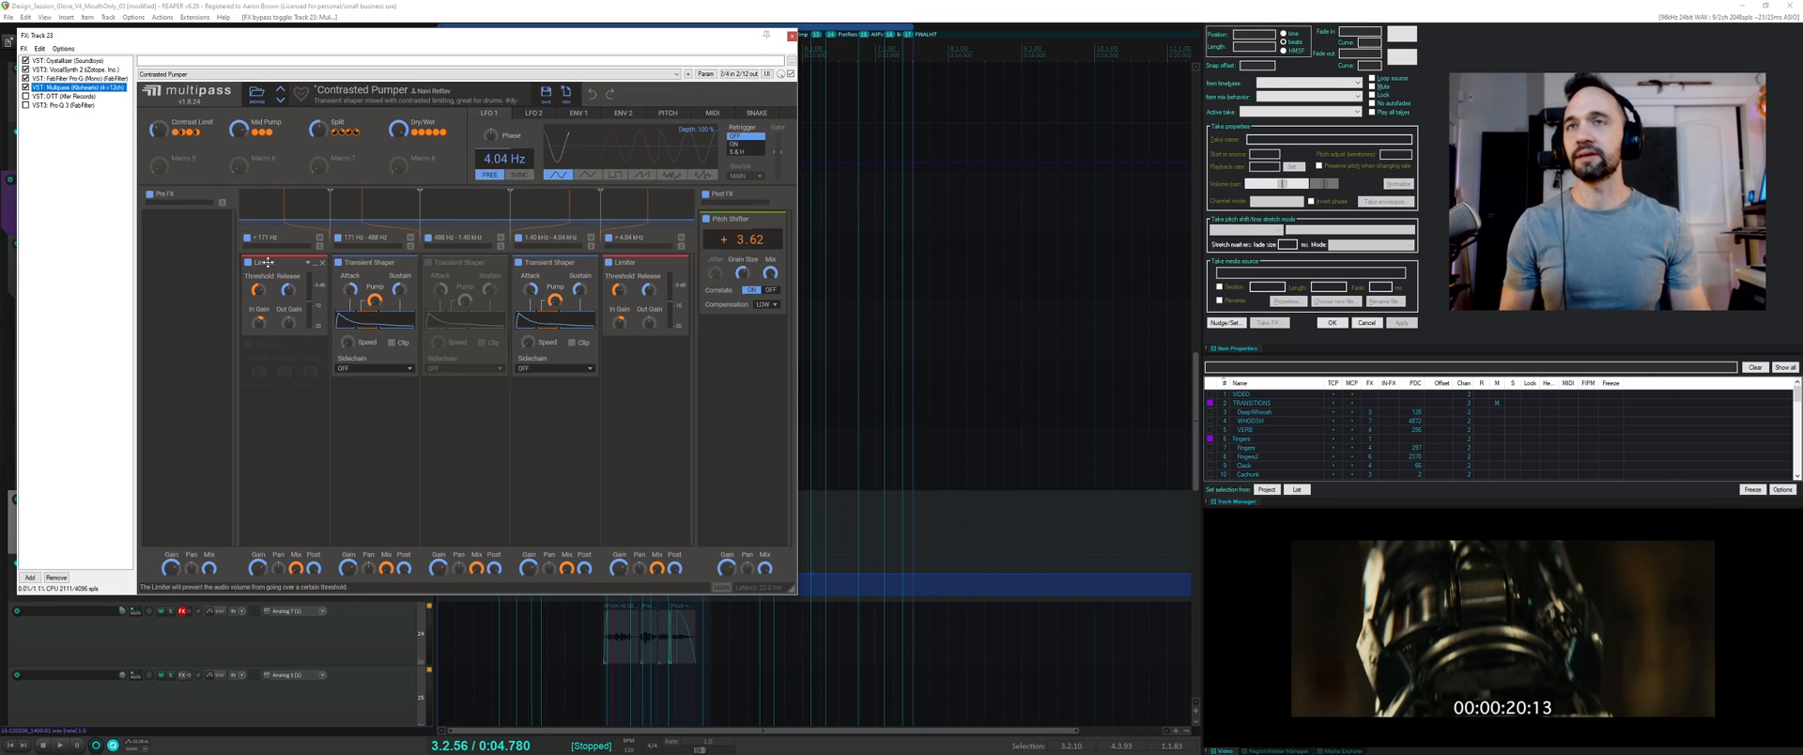
pyautogui.press('space')
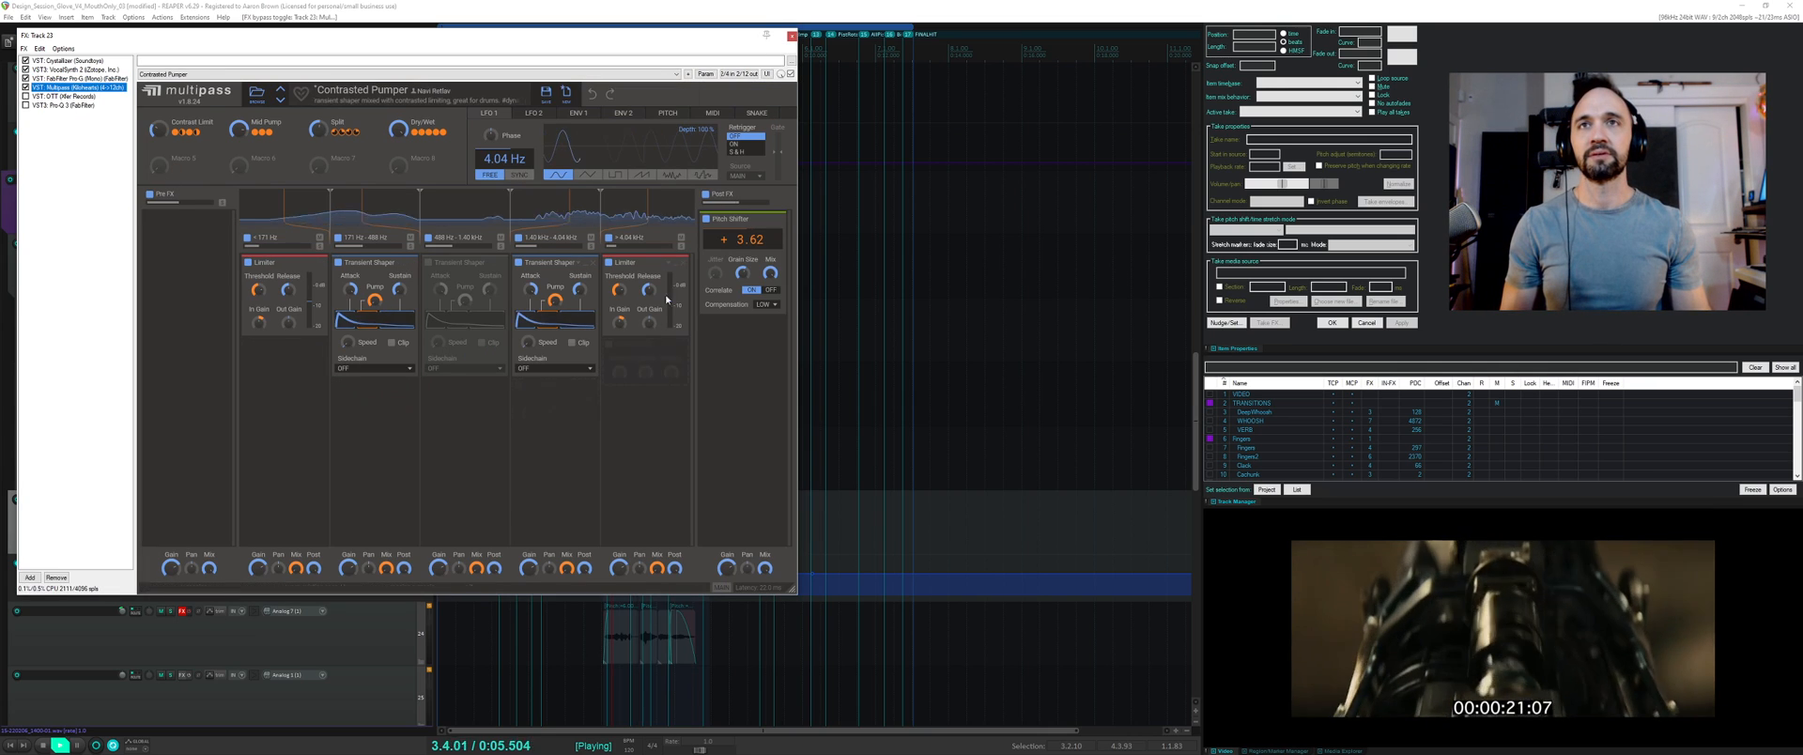
# - Compare the piston clips with the Pitch Shifter in Multipass's Post FX lane off and on
pyautogui.click(707, 219)
pyautogui.press('space')
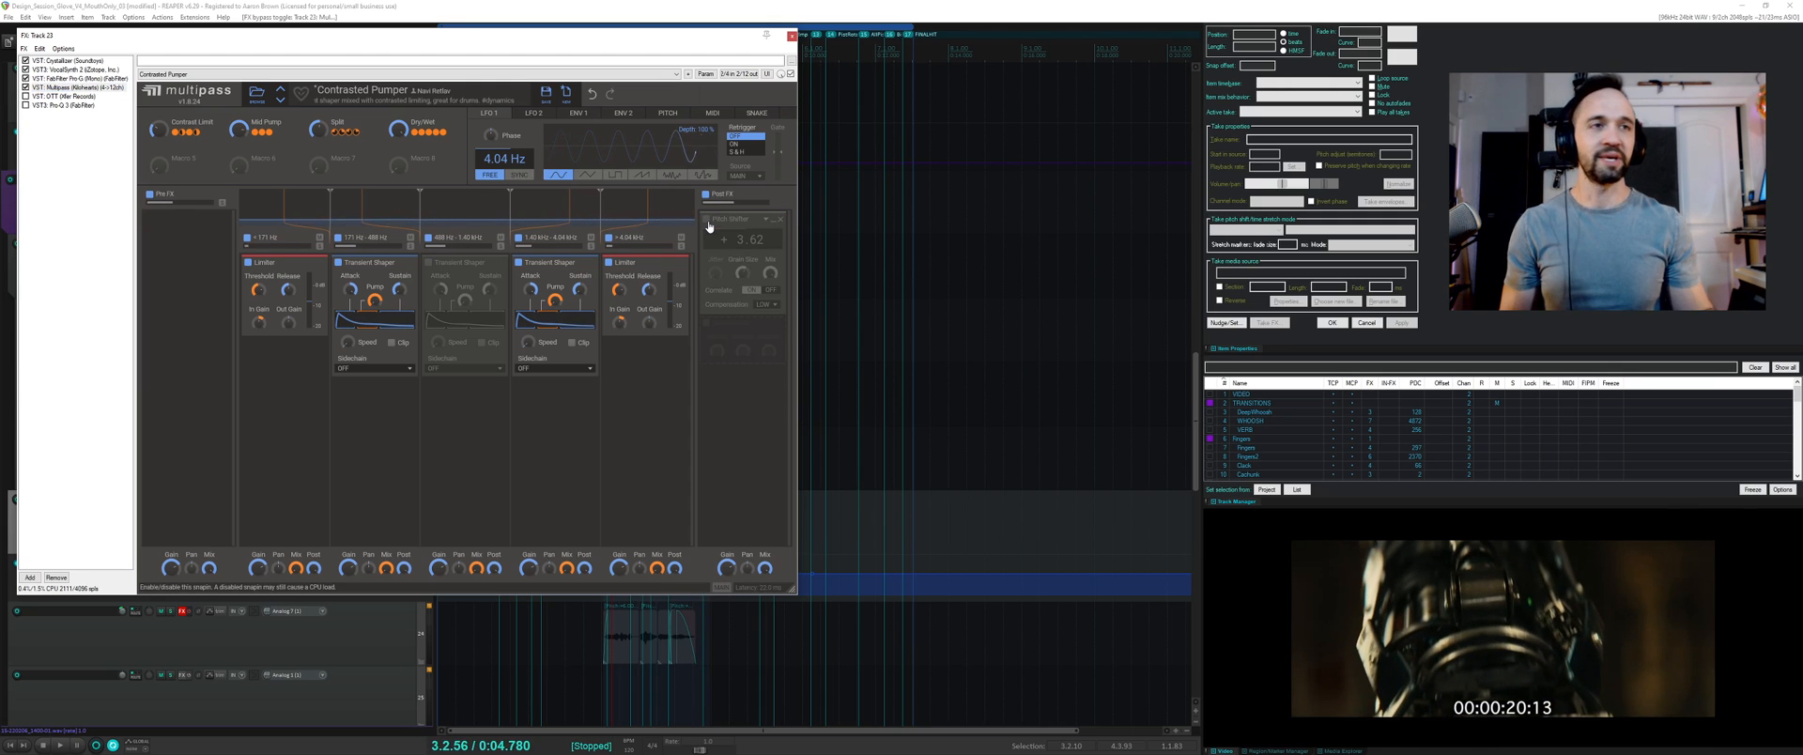
pyautogui.press('space')
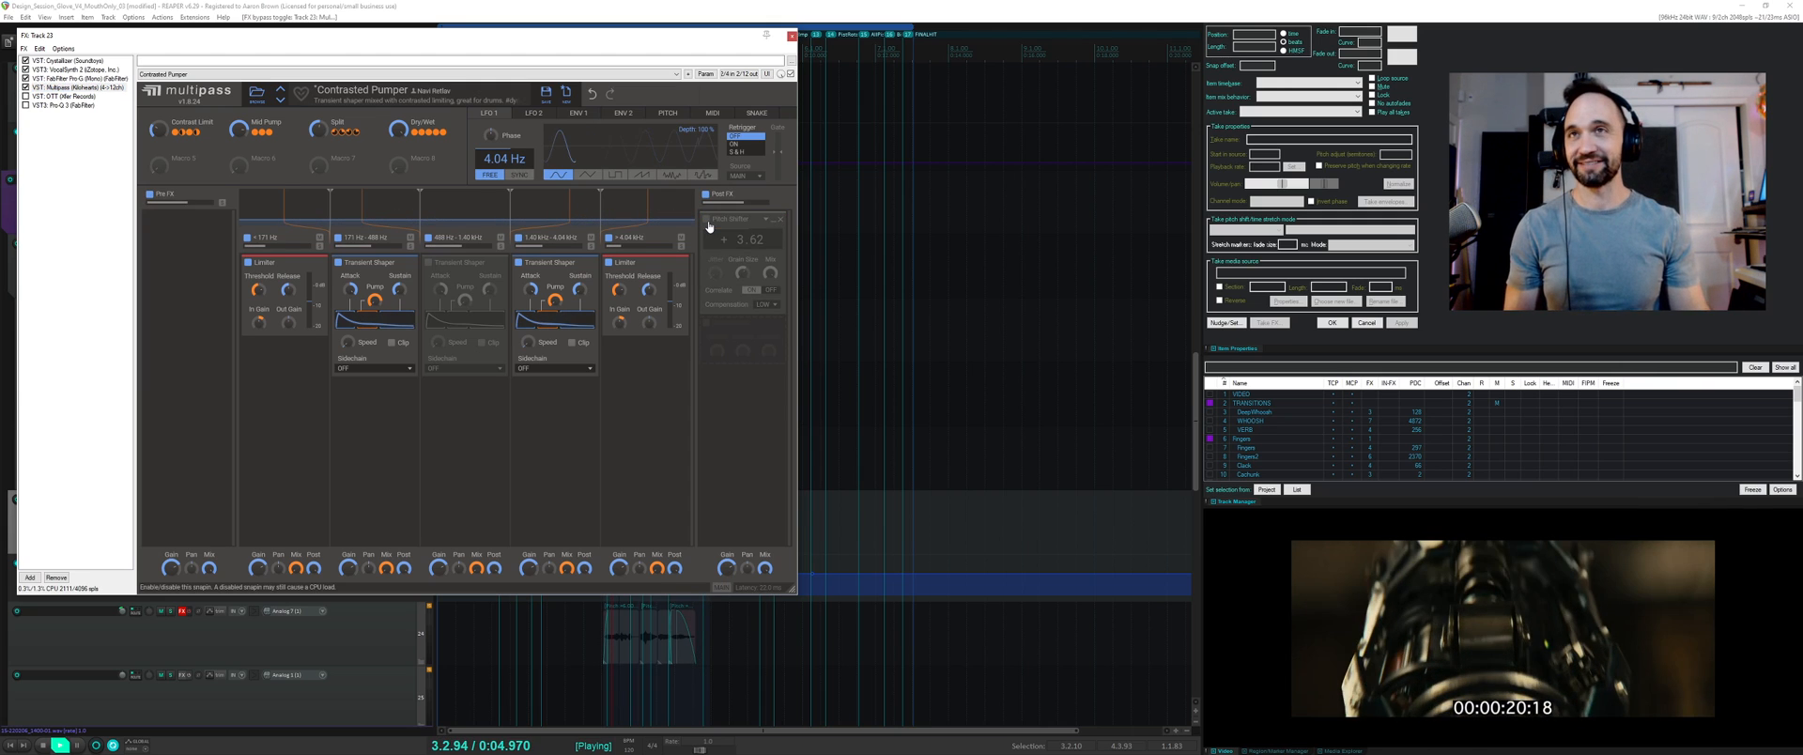
pyautogui.press('space')
pyautogui.click(706, 195)
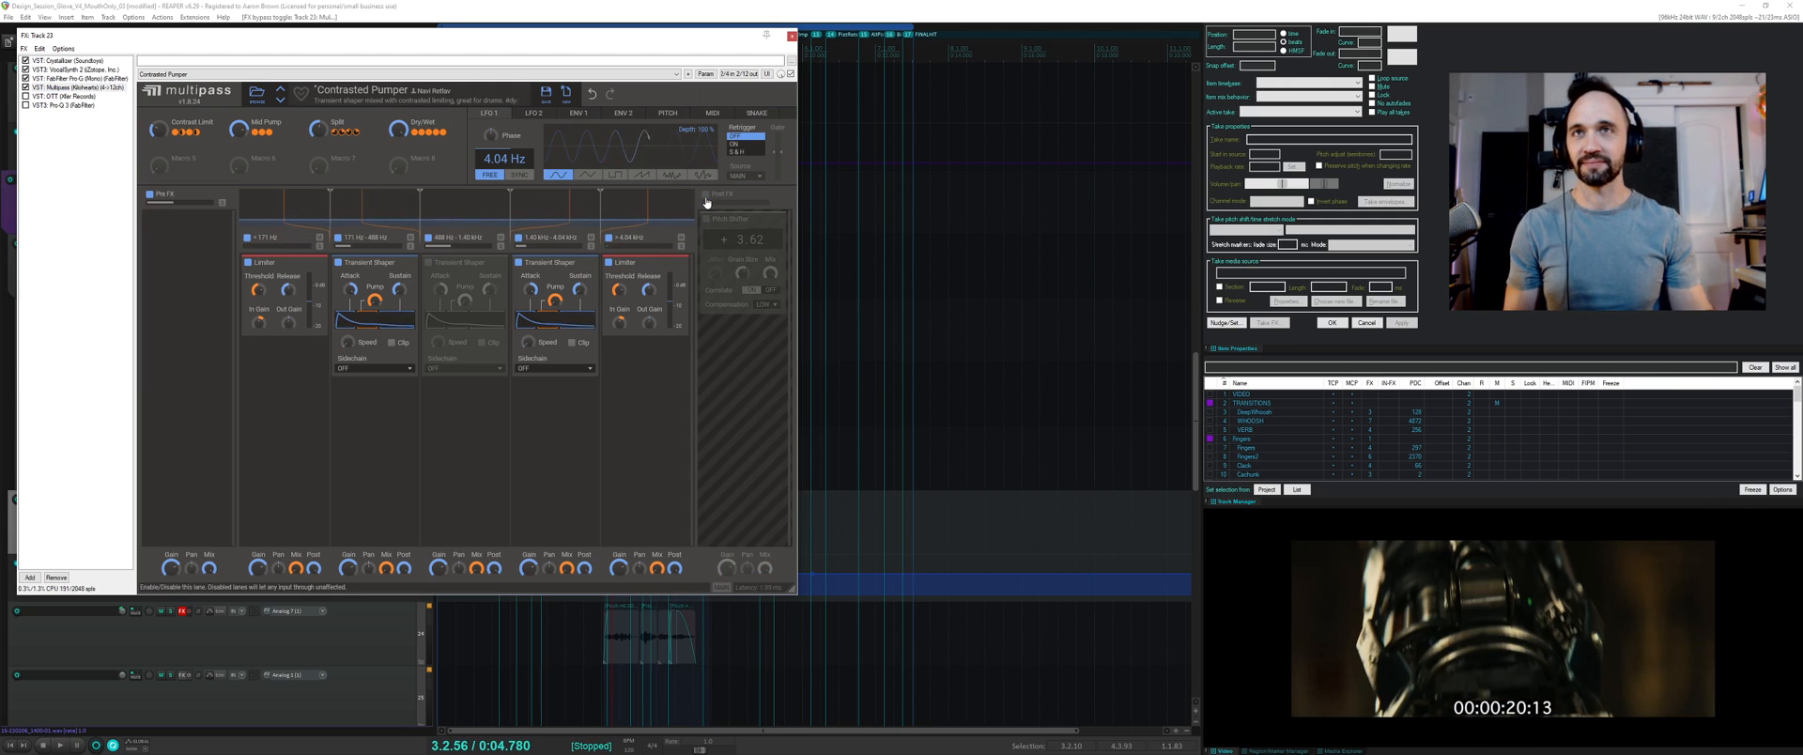
pyautogui.click(706, 195)
pyautogui.press('space')
pyautogui.click(706, 219)
pyautogui.press('space')
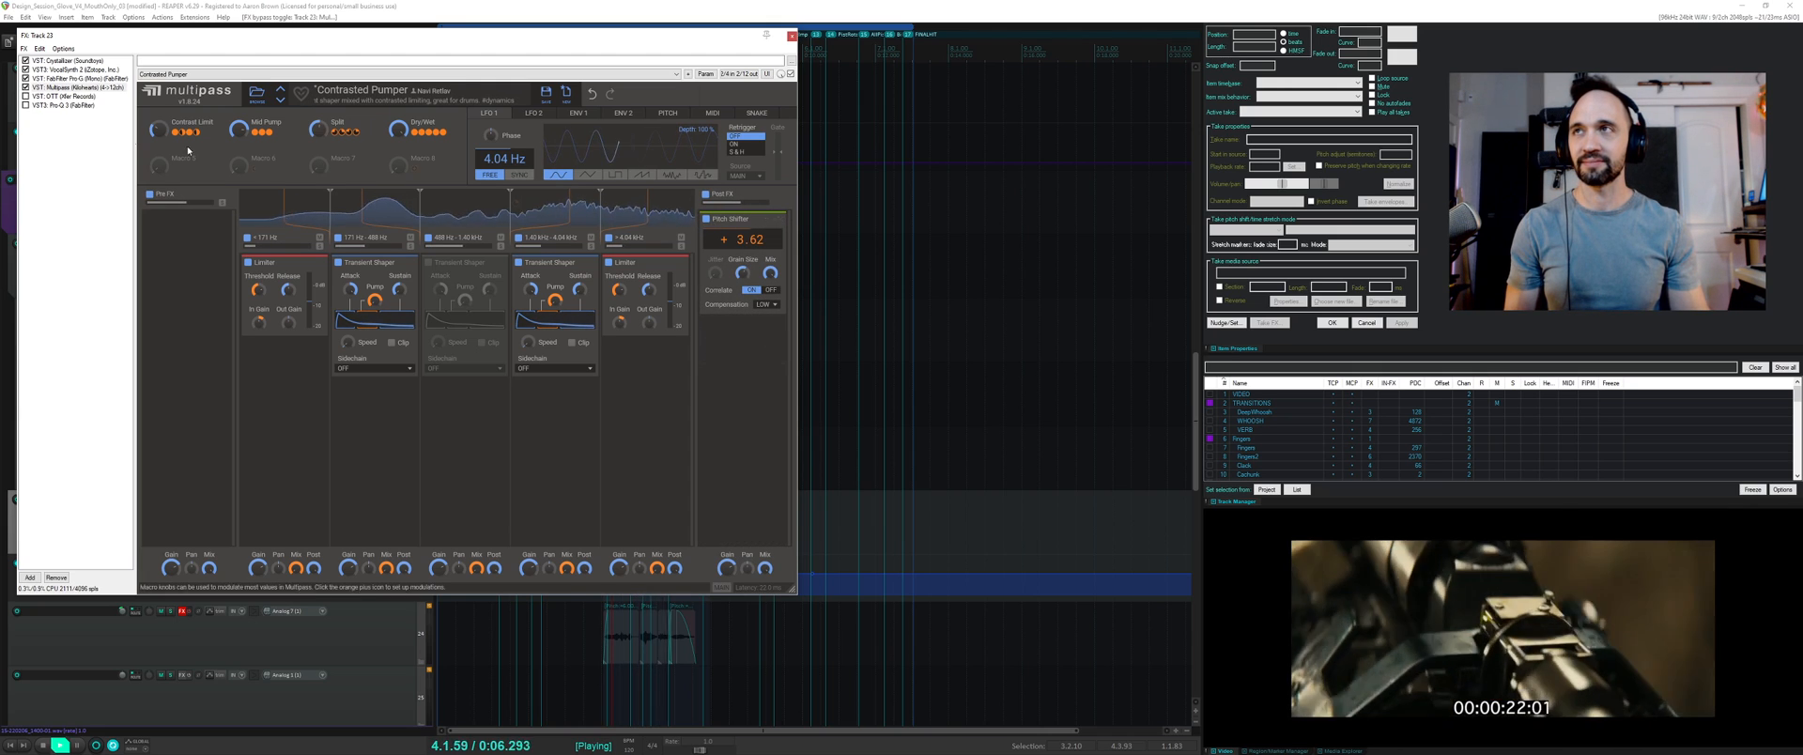
pyautogui.press('space')
# - Enable OTT in the piston track's chain and show its settings
pyautogui.click(53, 96)
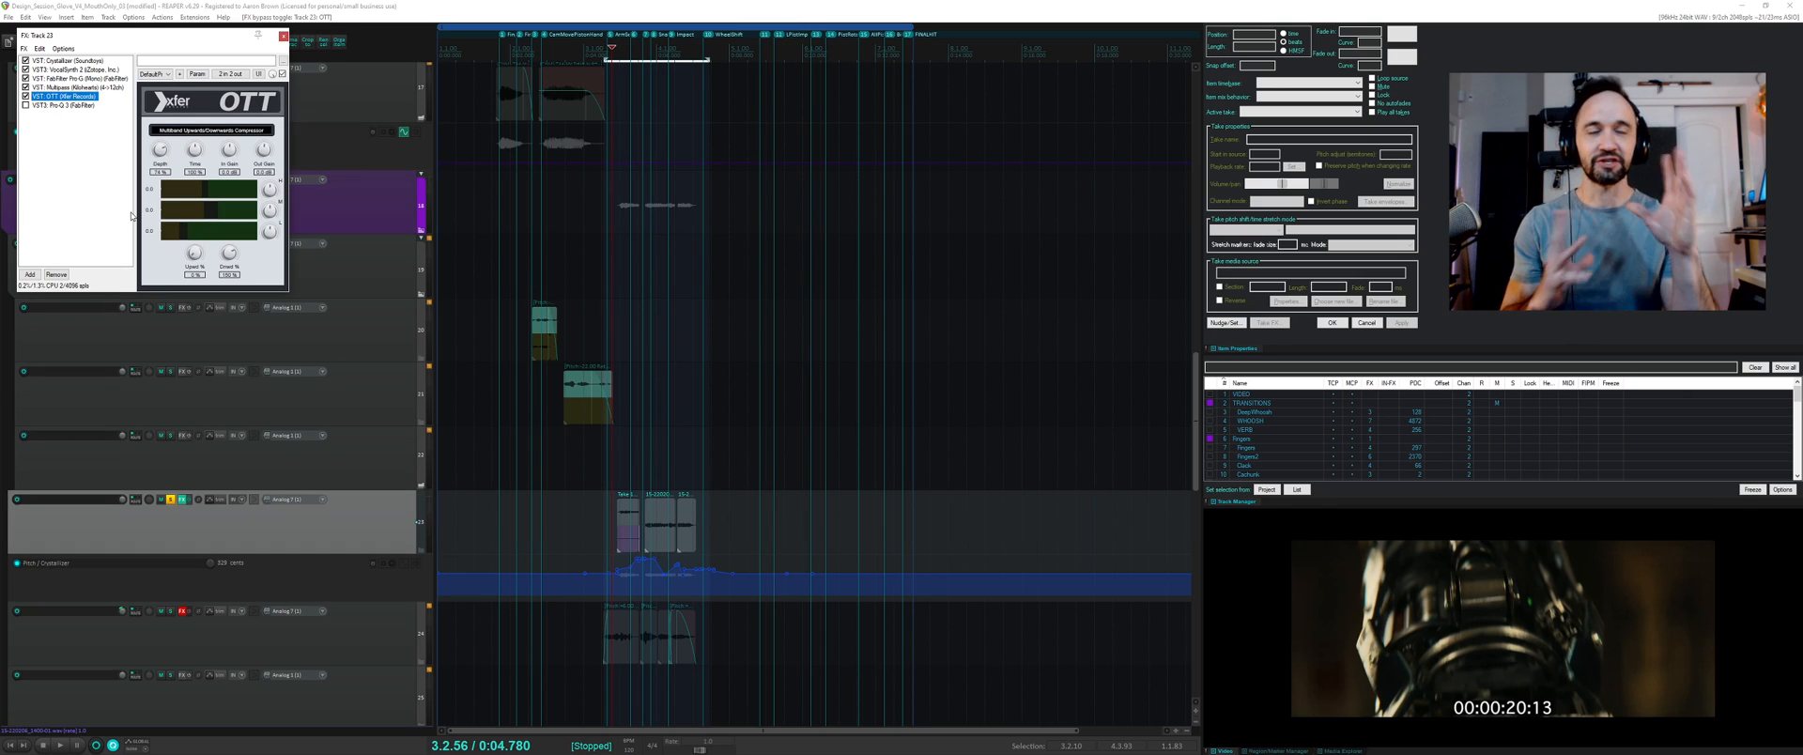
# - Enable Pro-Q 3 in the Track 23 FX chain and play the section before and after enabling it
pyautogui.press('space')
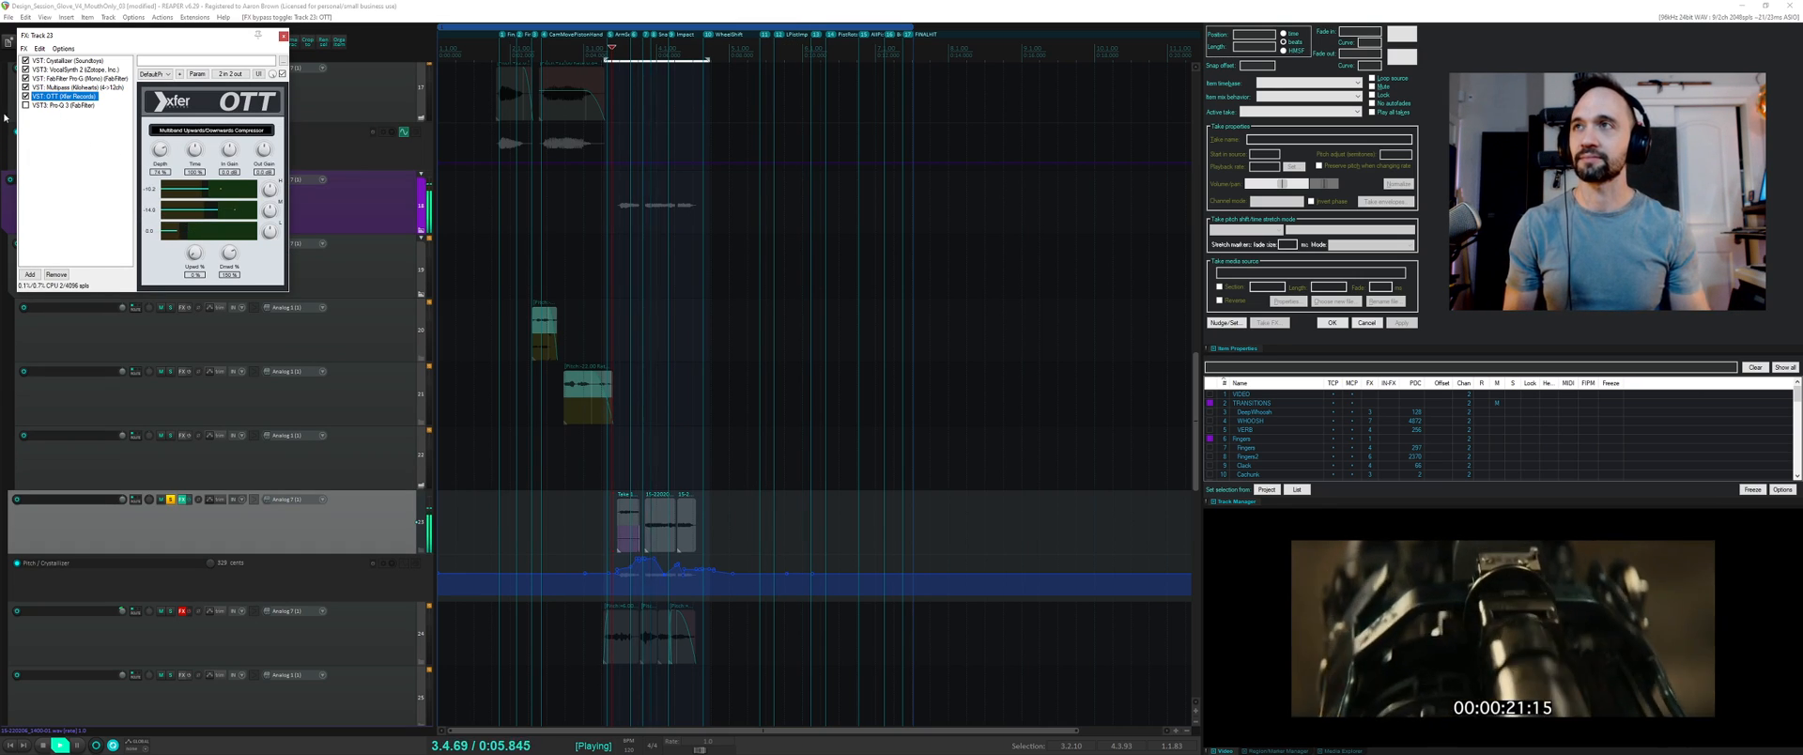
pyautogui.press('space')
pyautogui.click(66, 106)
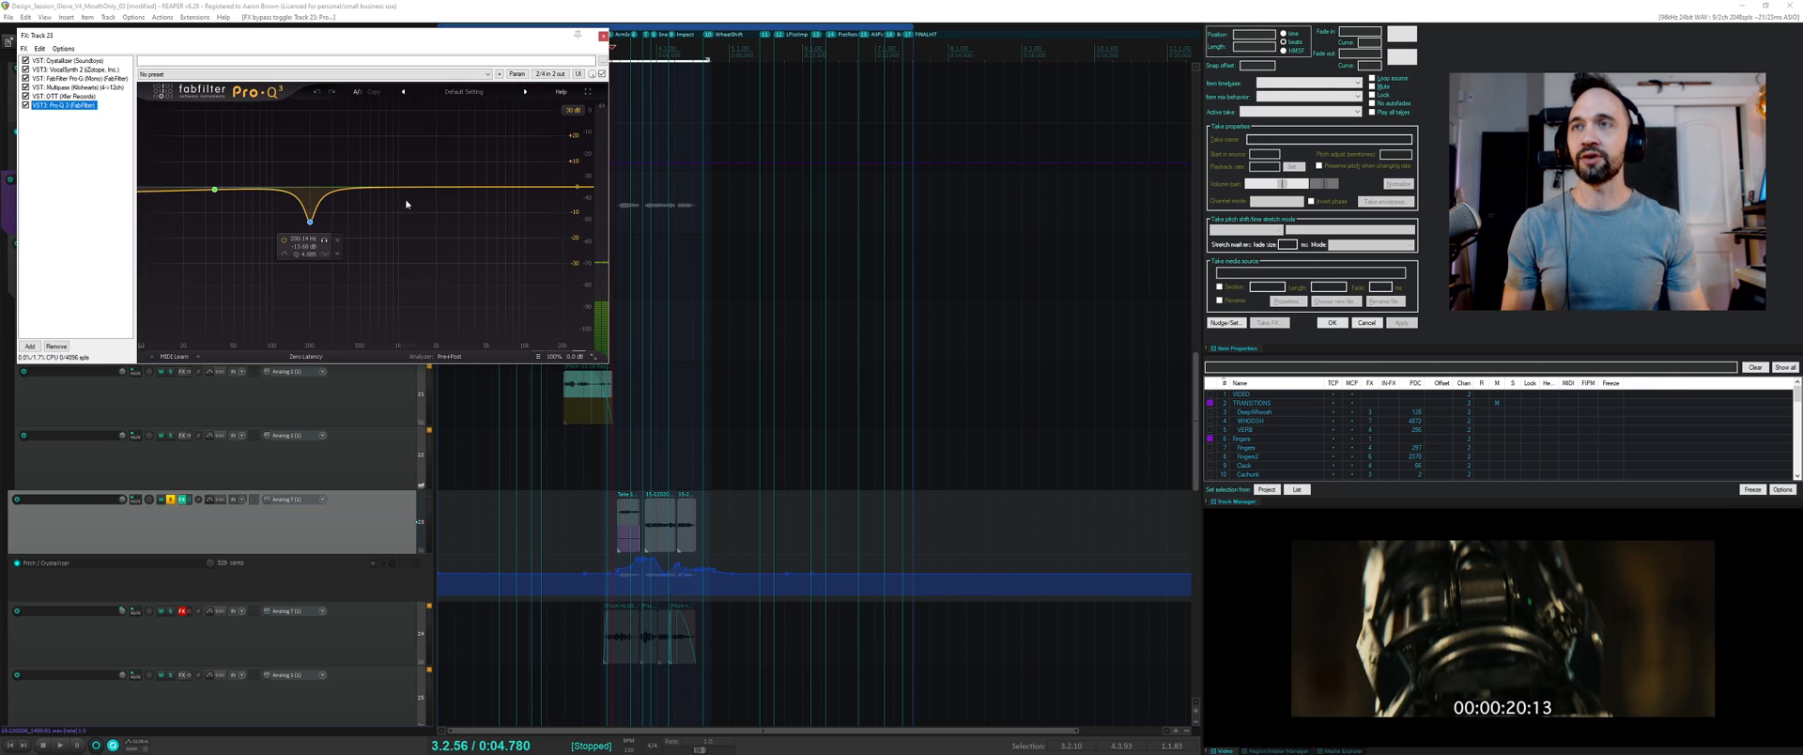
pyautogui.press('space')
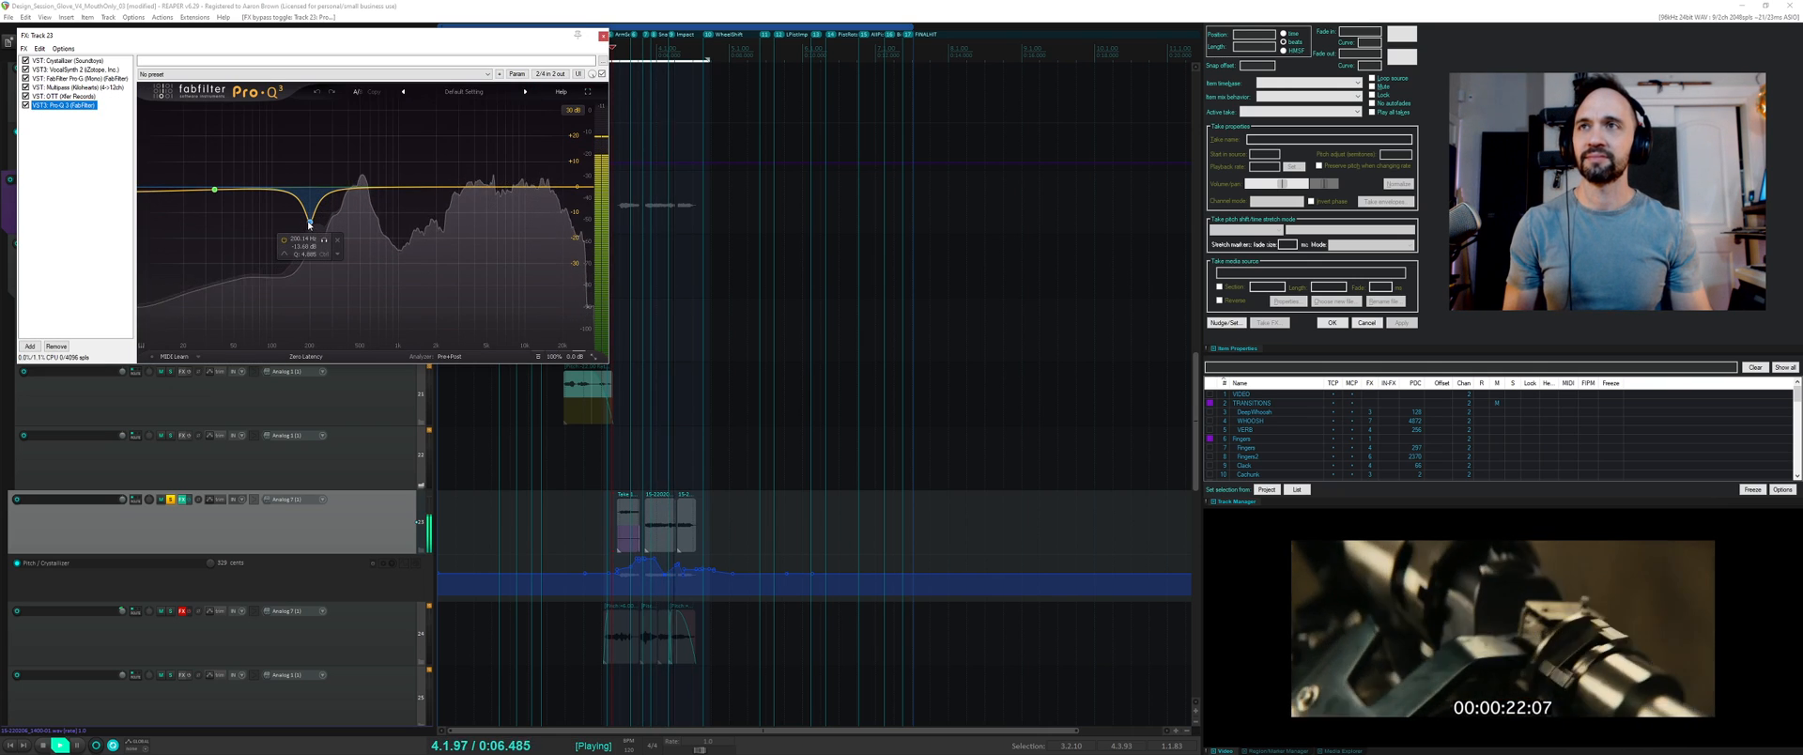
pyautogui.press('space')
# - Play the section with the lowest Pro-Q 3 band bypassed for comparison, and re-enable the band
pyautogui.click(359, 92)
pyautogui.press('space')
pyautogui.press('space')
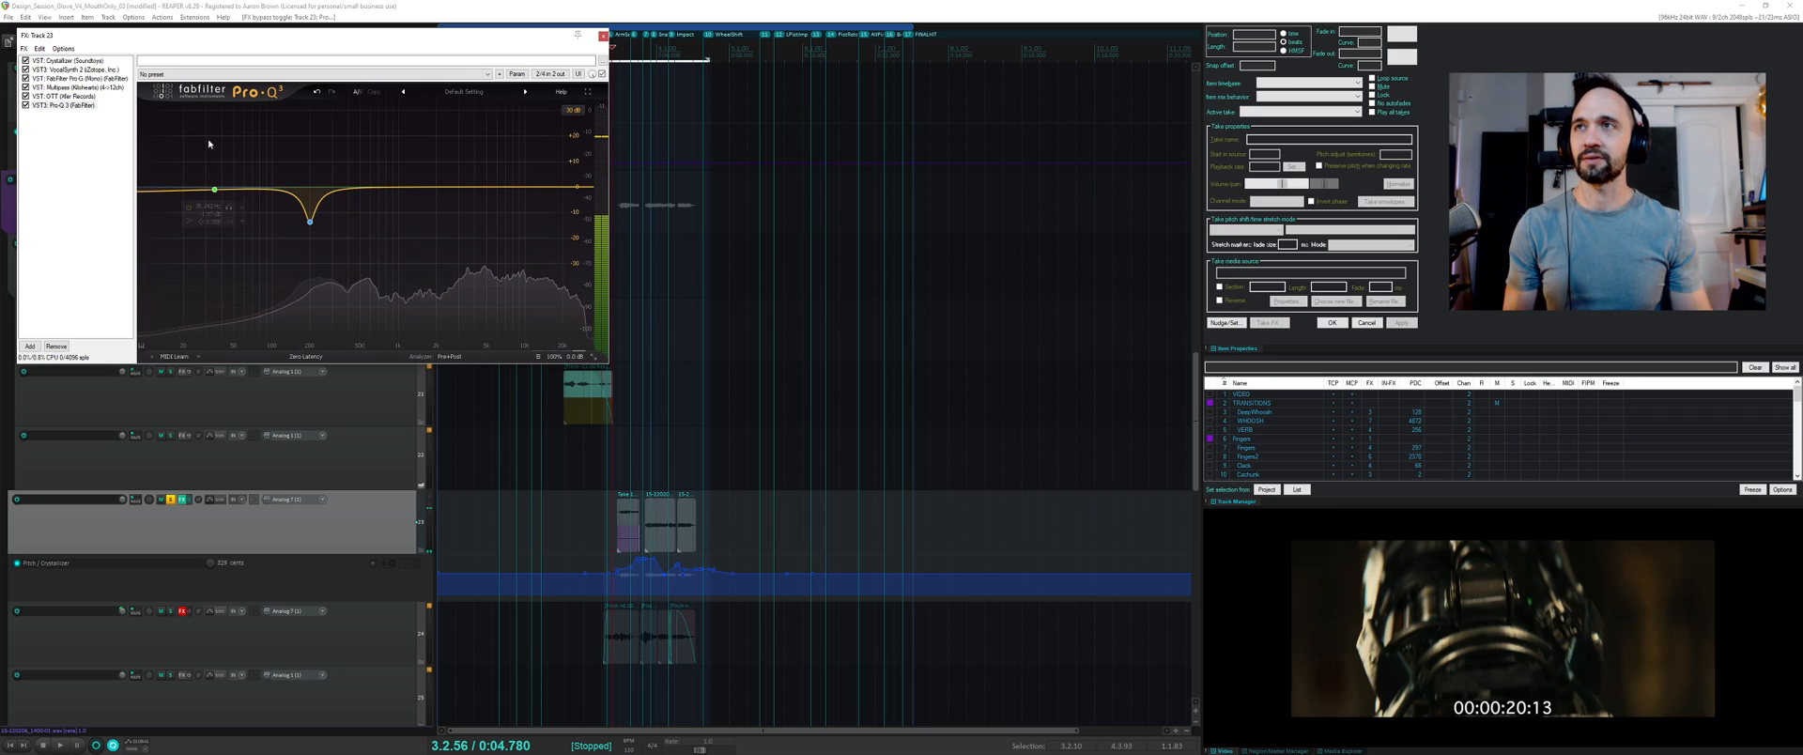
pyautogui.click(188, 207)
pyautogui.press('space')
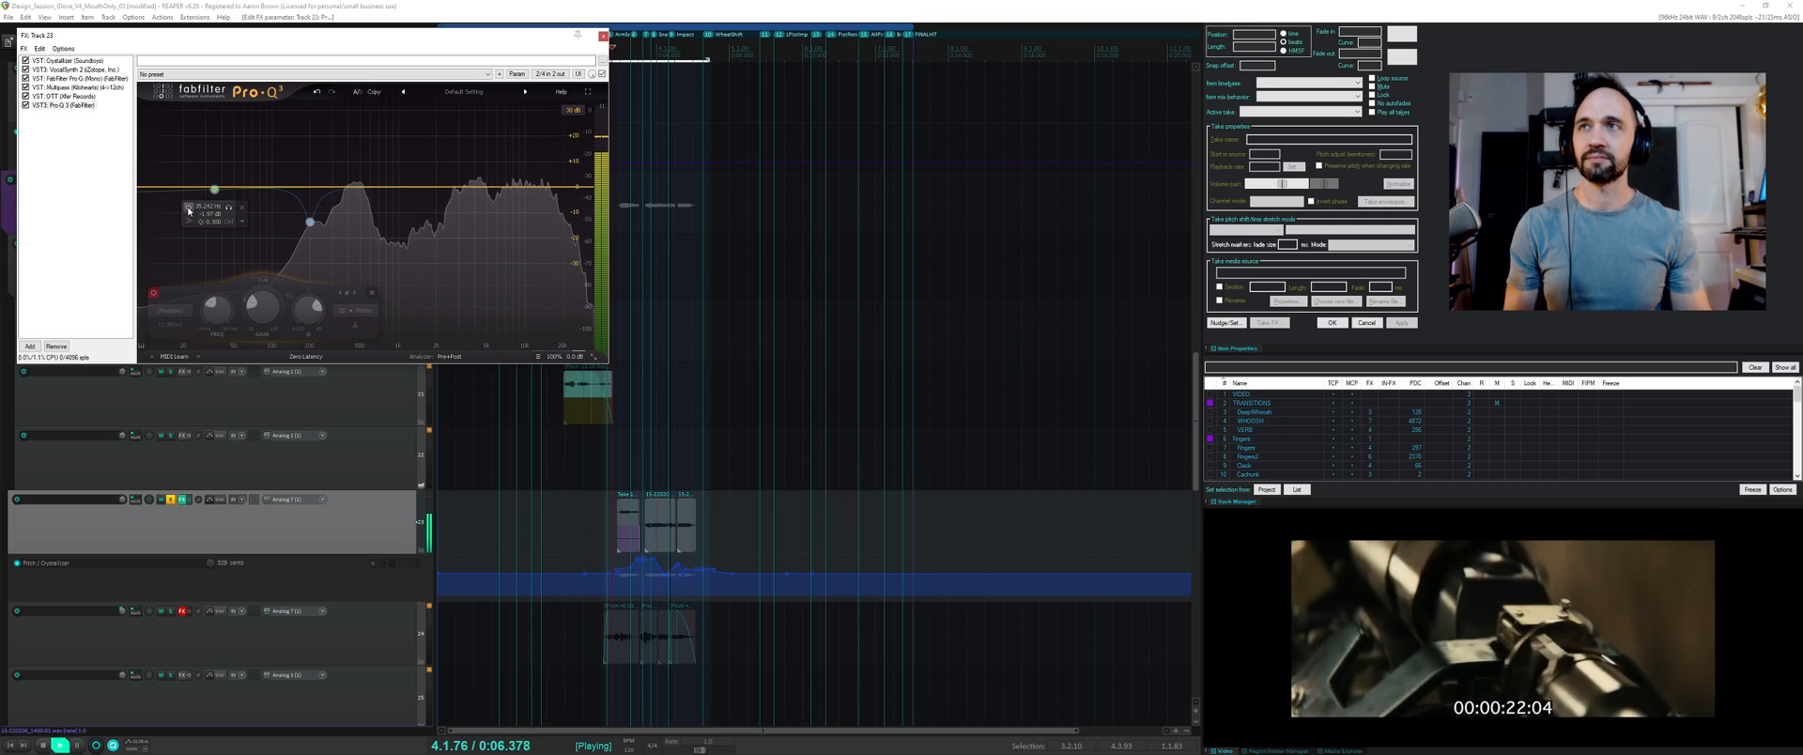
pyautogui.press('space')
pyautogui.click(188, 208)
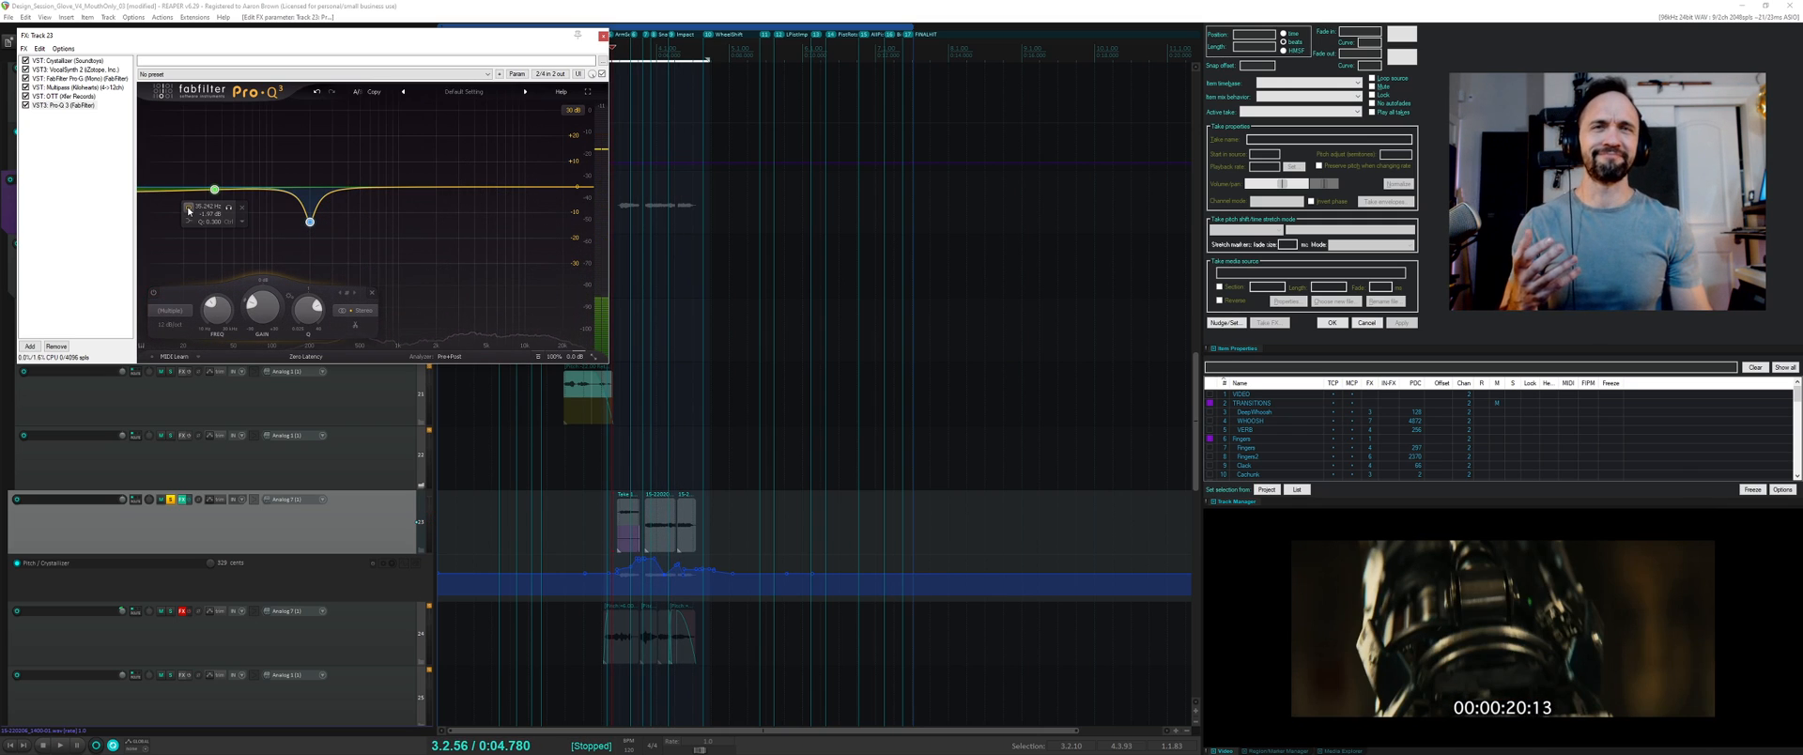
# - Add a narrow midrange boost and a broad cut over the existing notch in Pro-Q 3, and play the section
pyautogui.doubleClick(372, 148)
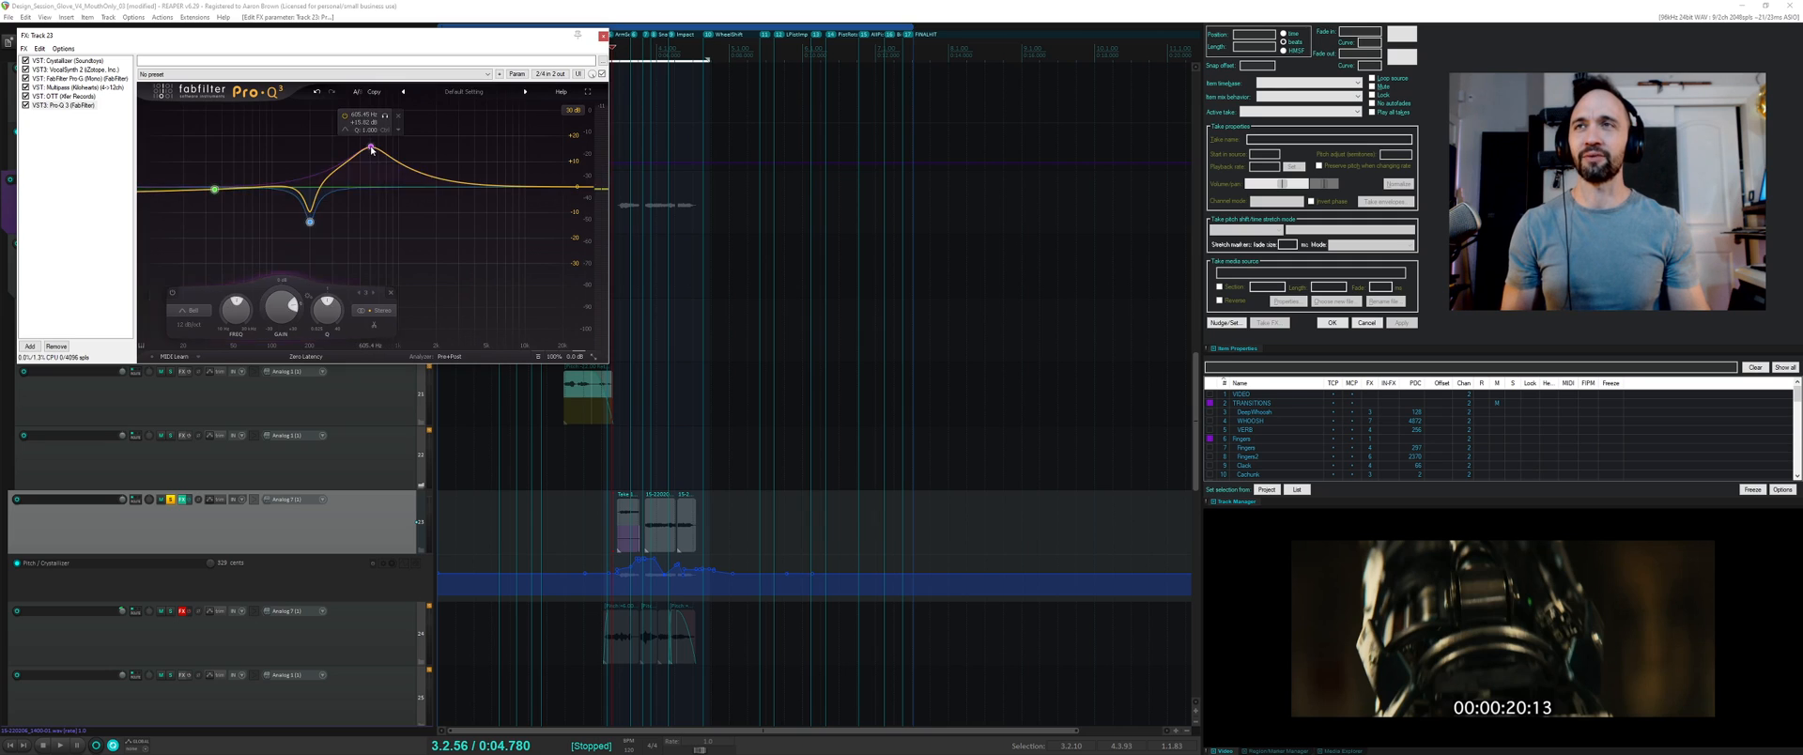
pyautogui.scroll(10, 372, 148)
pyautogui.moveTo(372, 149); pyautogui.dragTo(373, 127)
pyautogui.moveTo(376, 214); pyautogui.dragTo(306, 228)
pyautogui.doubleClick(330, 211)
pyautogui.press('space')
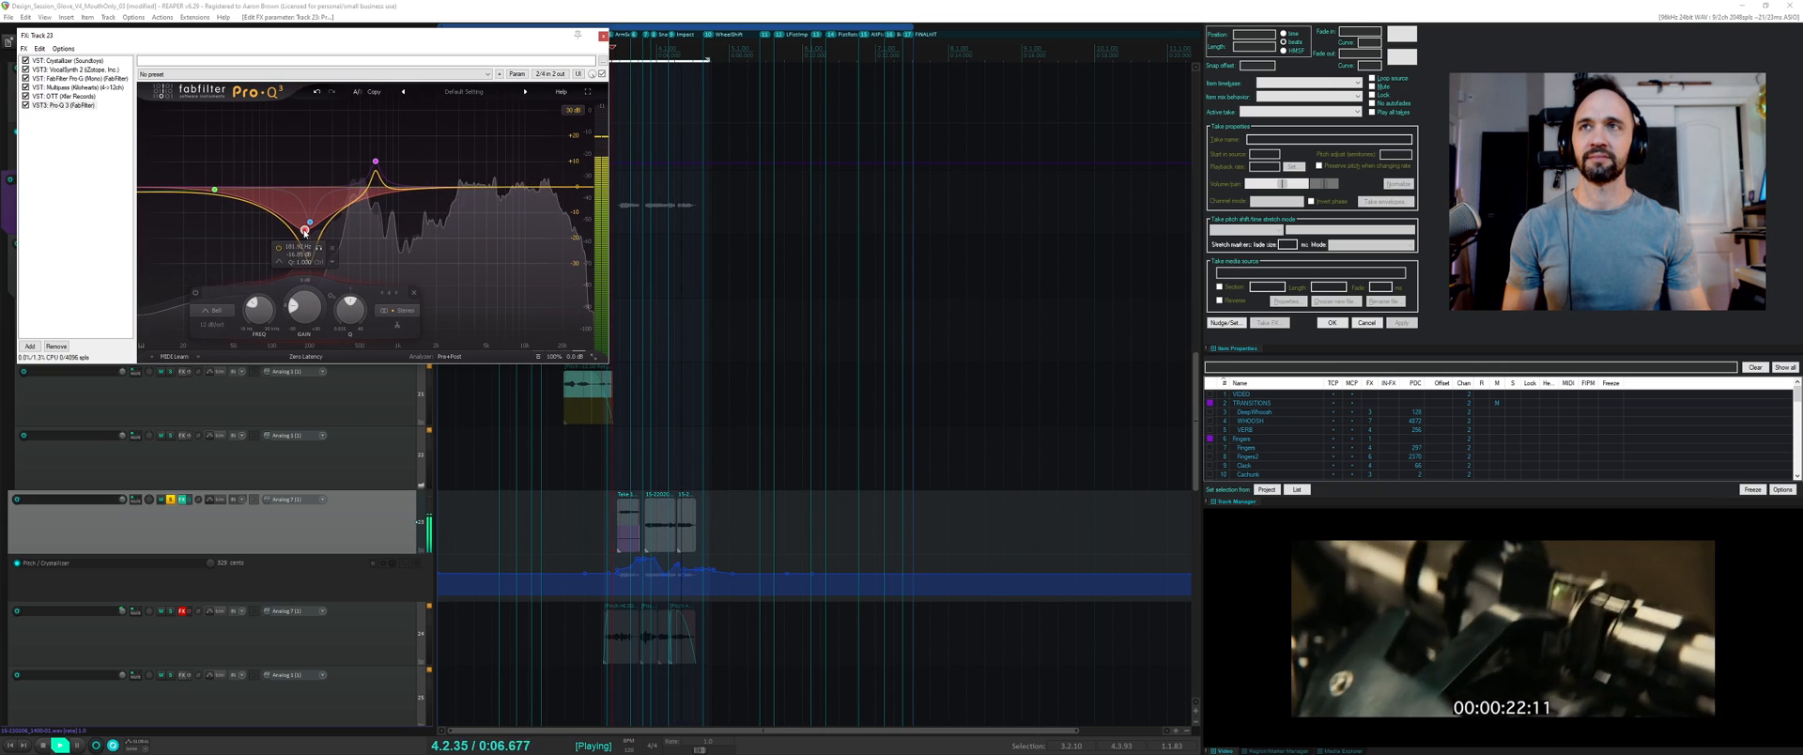
pyautogui.press('space')
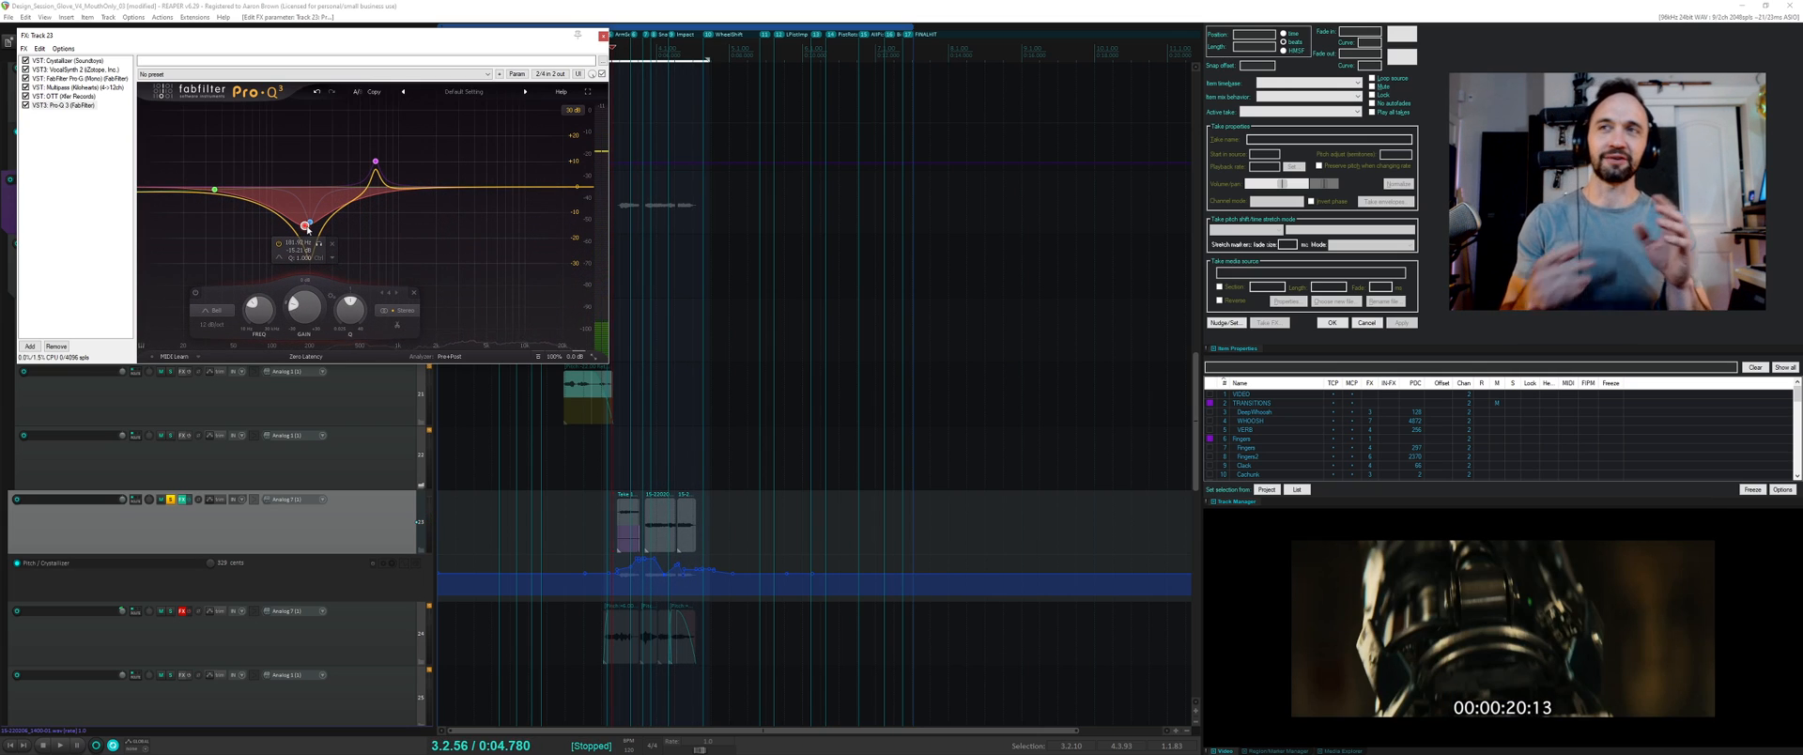
# - Select the clips on Track 23, set their pitch adjustment to 0 semitones, and play the section
pyautogui.moveTo(572, 477); pyautogui.dragTo(694, 527)
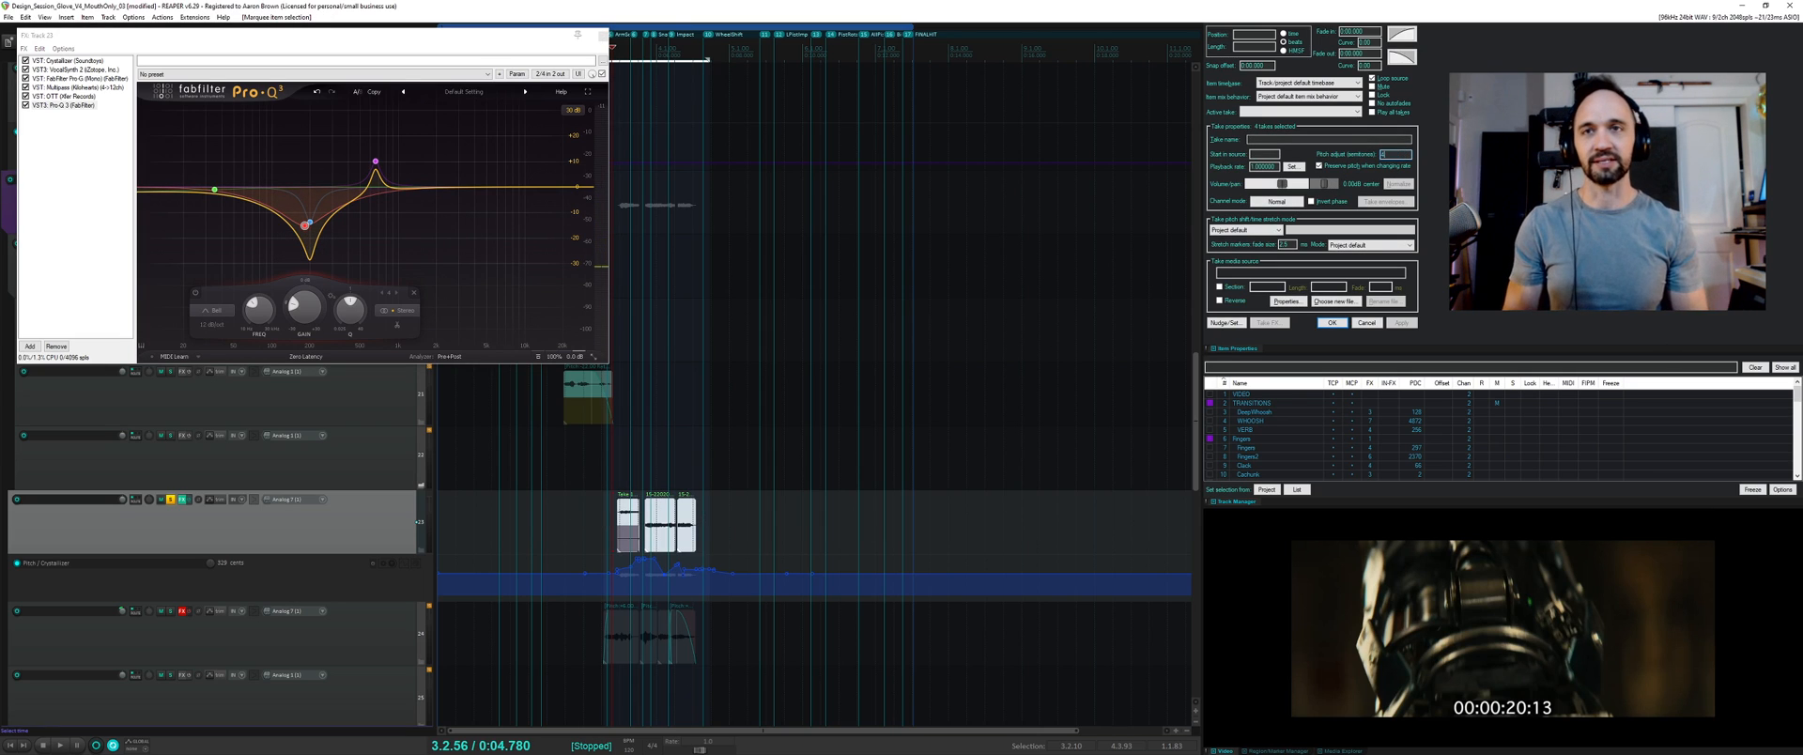
pyautogui.press('space')
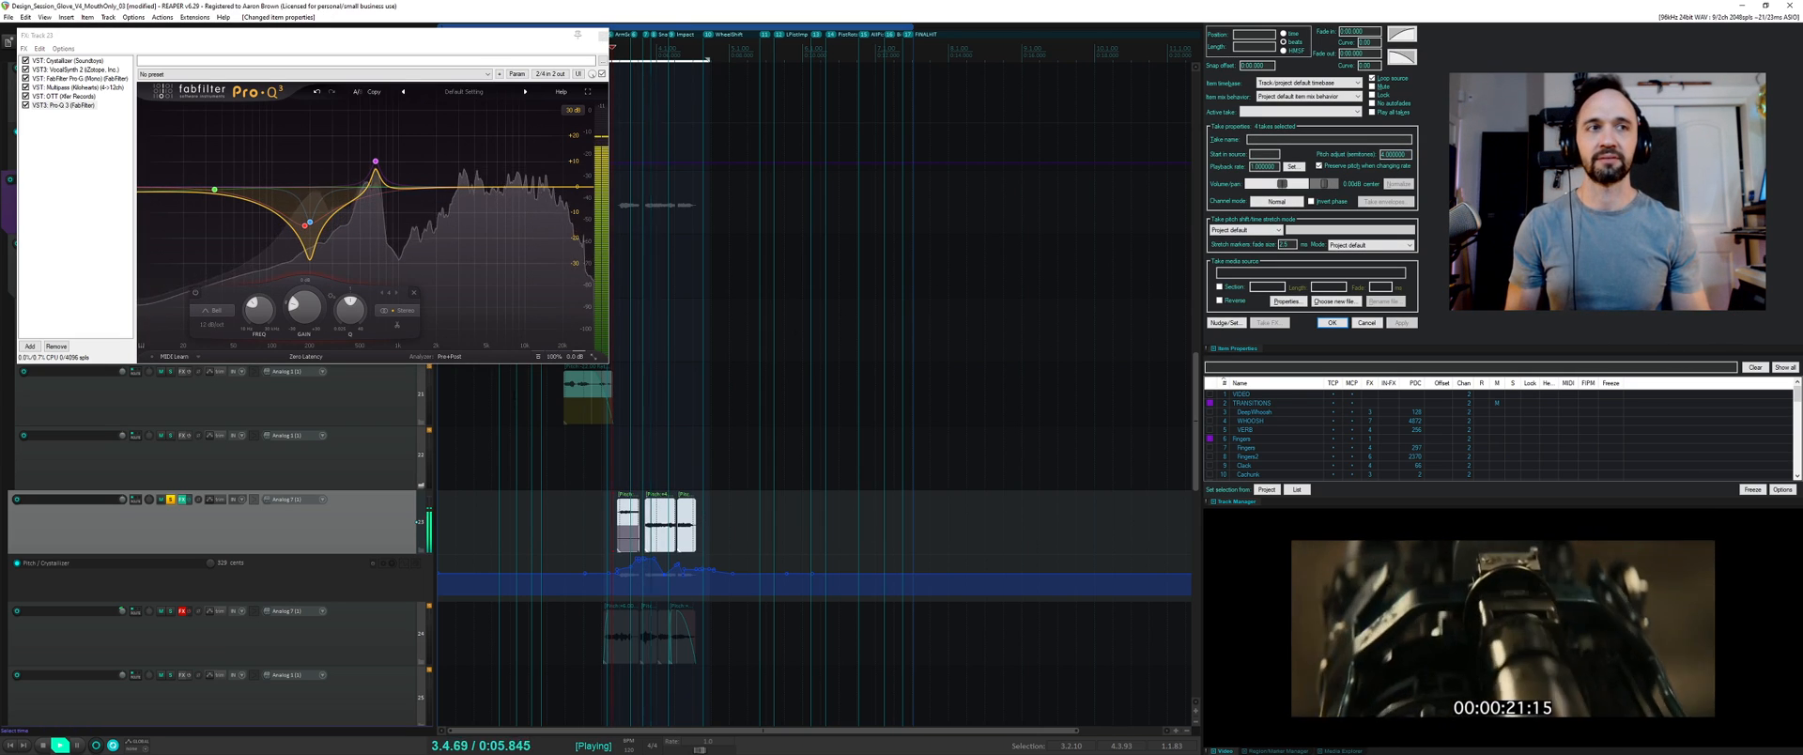
pyautogui.press('space')
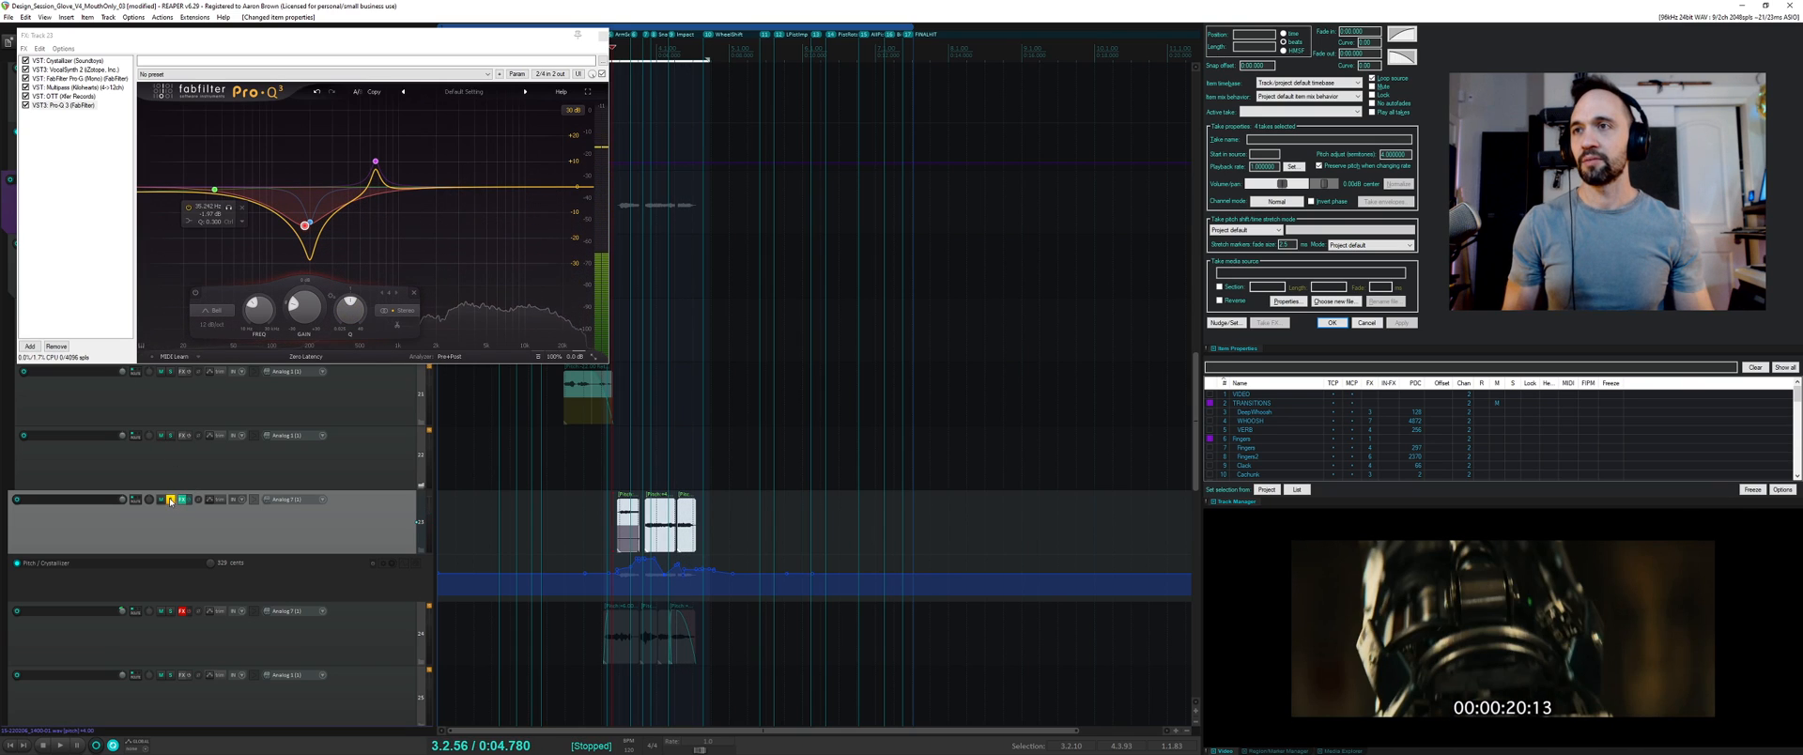
# - Unsolo Track 23, solo Track 24 below it, and turn on Track 24's FX chain
pyautogui.click(170, 499)
pyautogui.scroll(-5, 566, 514)
pyautogui.scroll(3, 566, 514)
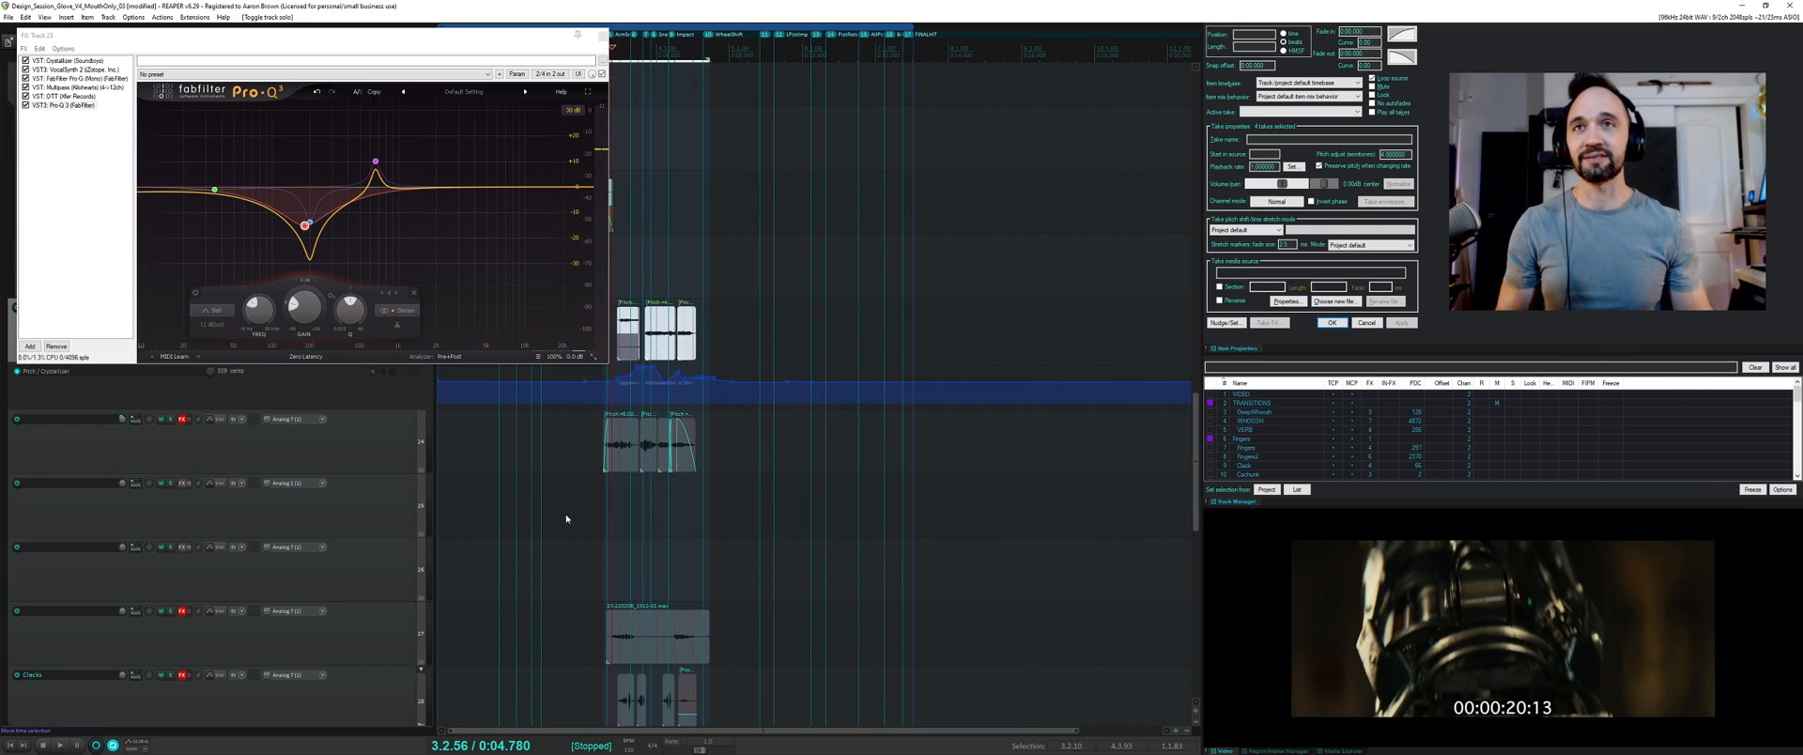
pyautogui.click(171, 420)
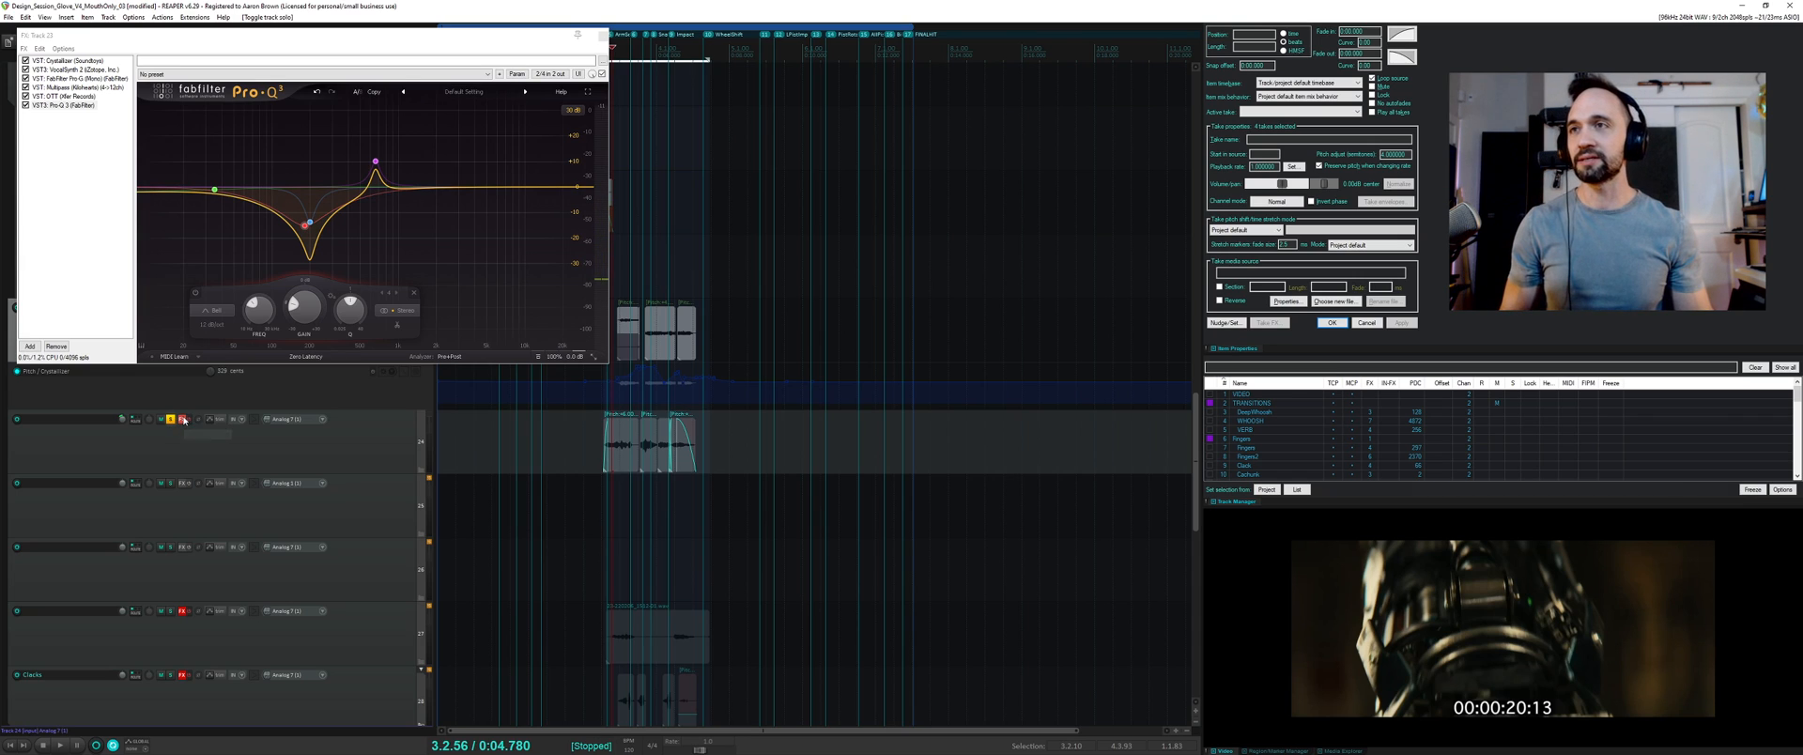
pyautogui.click(183, 420)
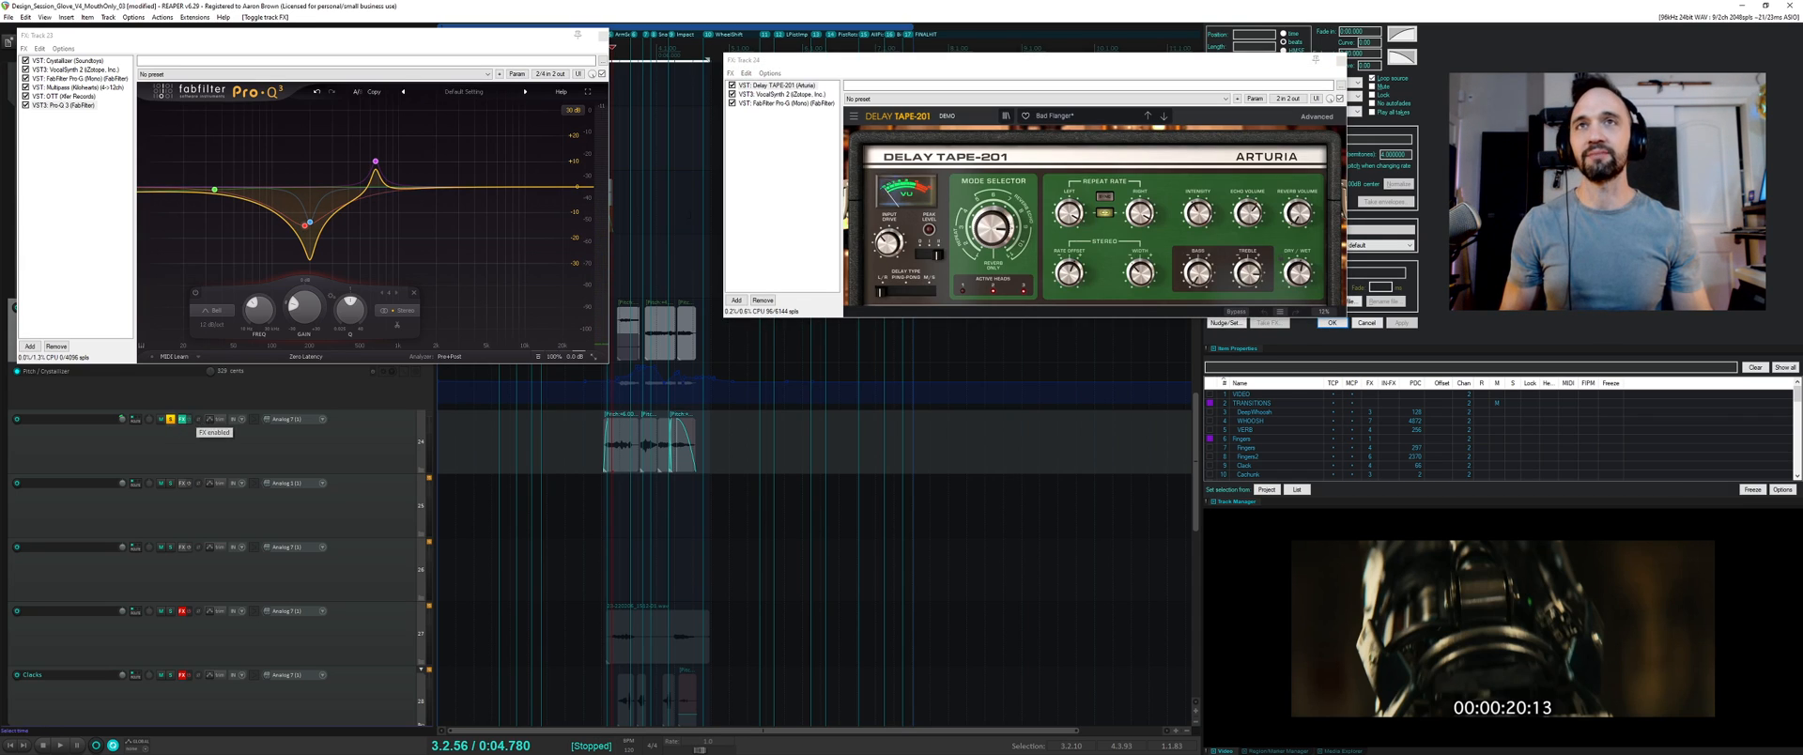
# - Play Track 24 with only Delay TAPE-201 active, and bypass the delay to hear the dry sound
pyautogui.click(779, 174)
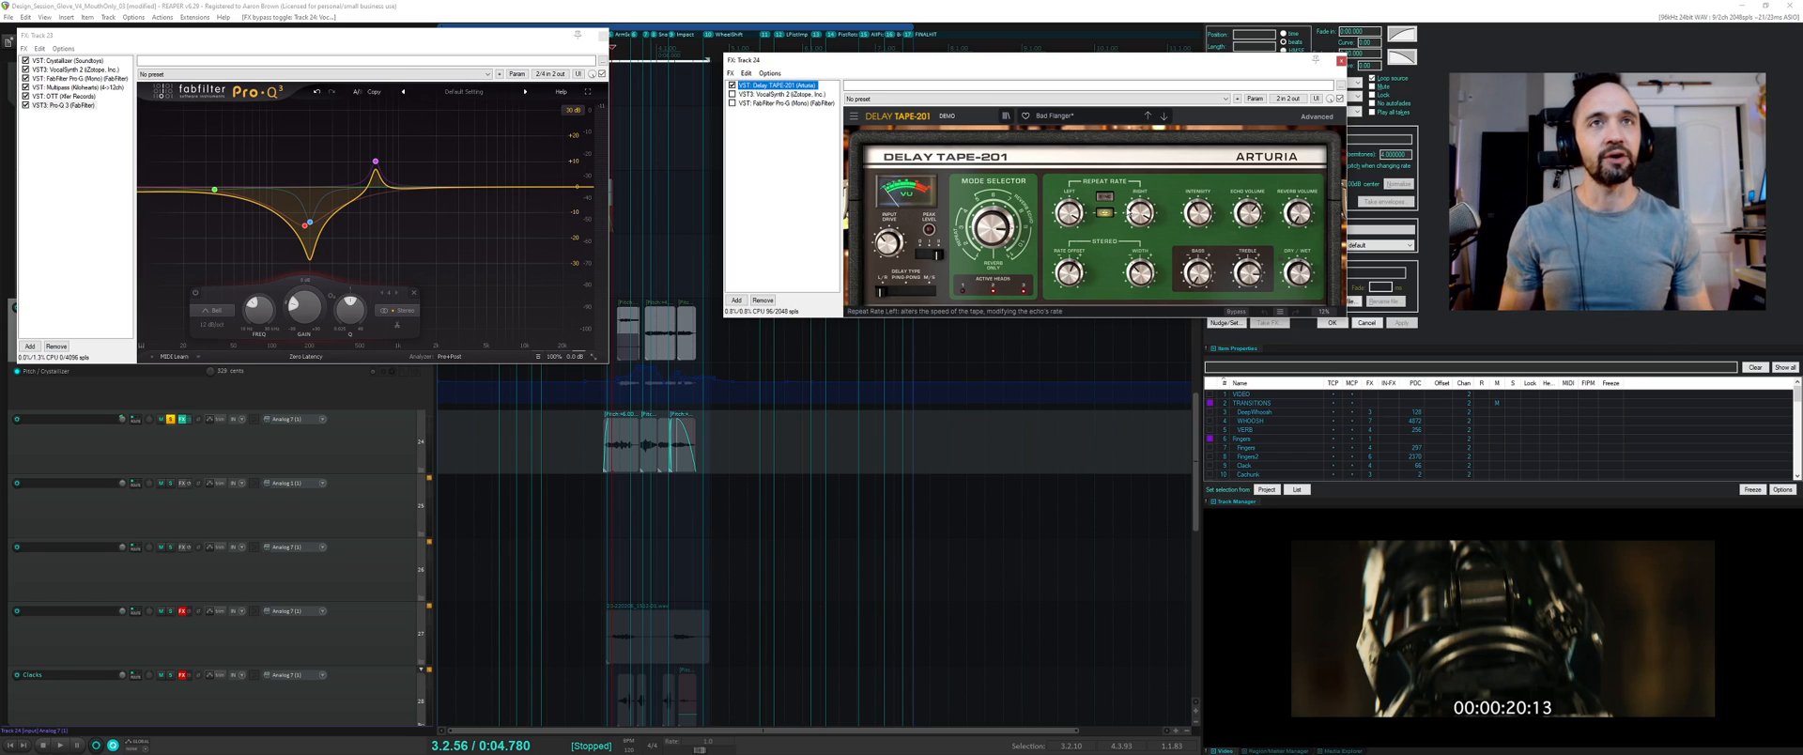
pyautogui.press('space')
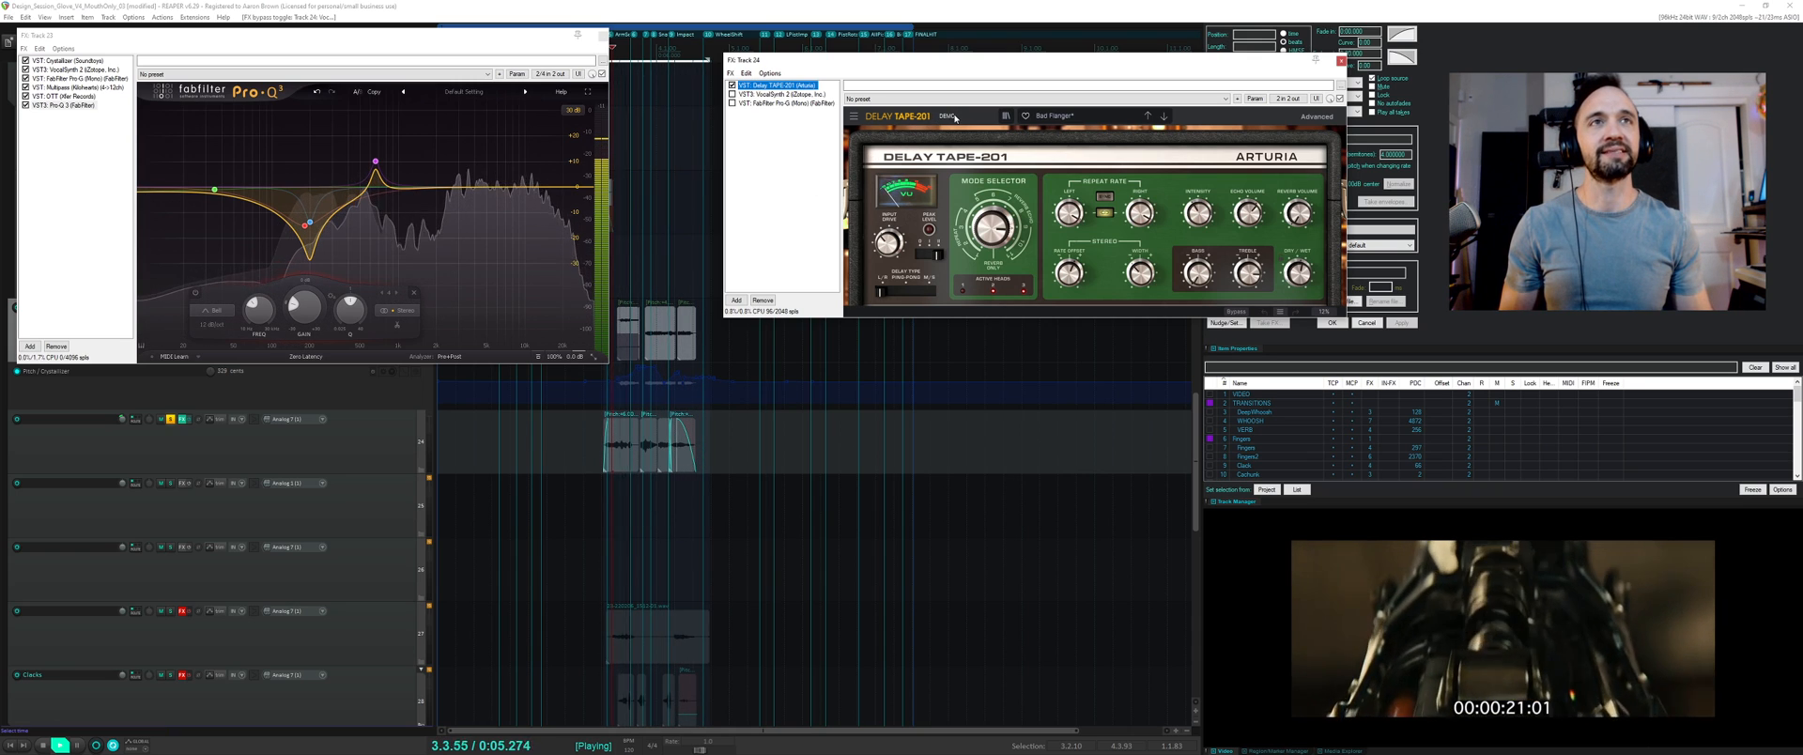
pyautogui.press('space')
pyautogui.click(733, 85)
pyautogui.press('space')
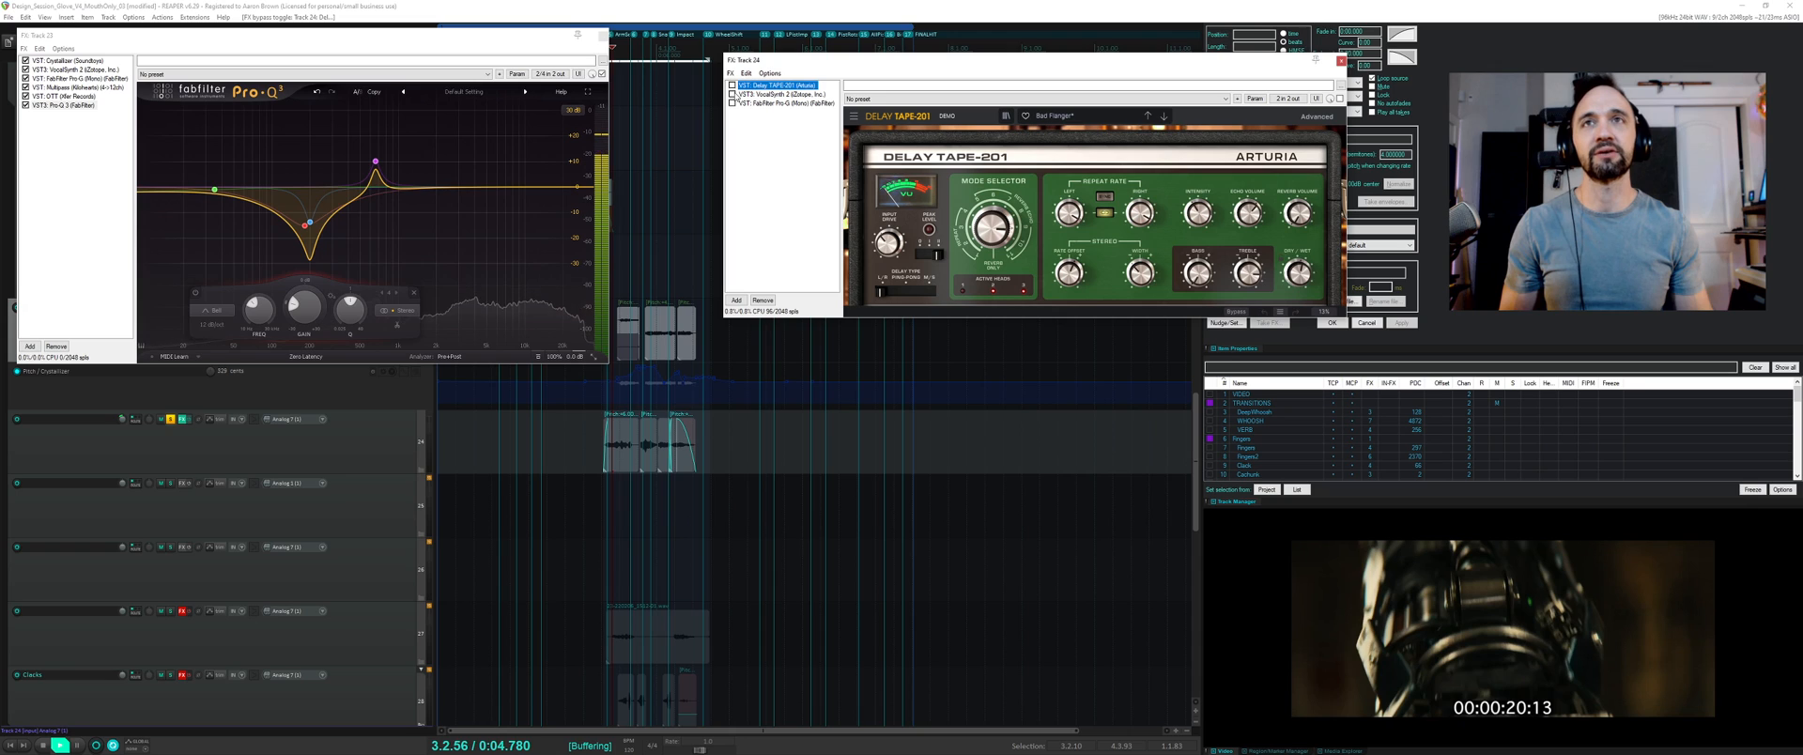
# - Make VocalSynth 2 the only active effect in Track 24's FX chain and play the section
pyautogui.click(732, 94)
pyautogui.click(733, 103)
pyautogui.press('space')
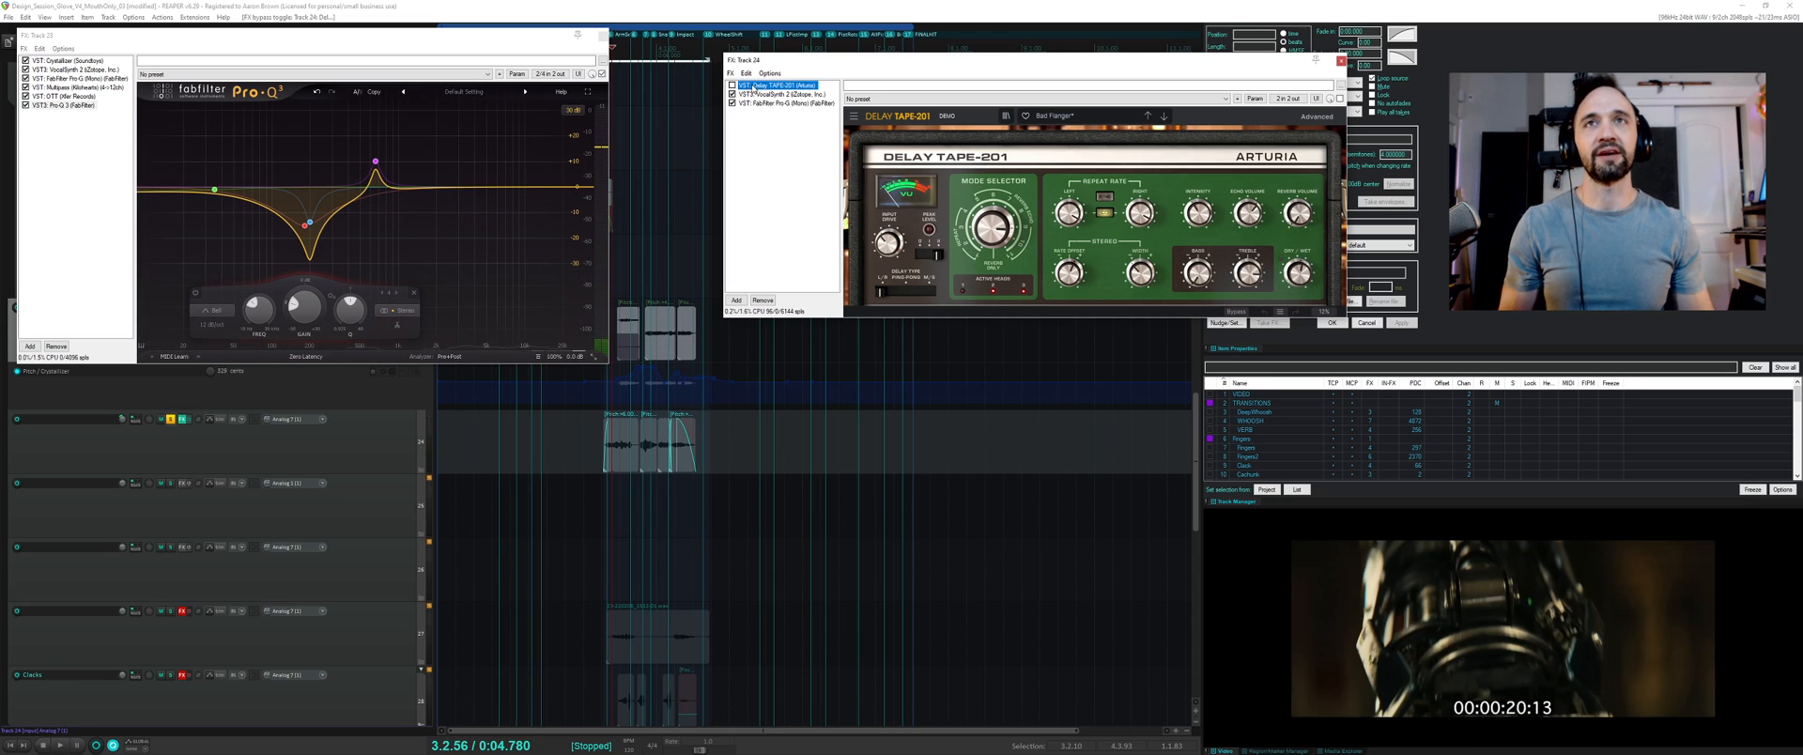
pyautogui.click(752, 94)
pyautogui.click(738, 103)
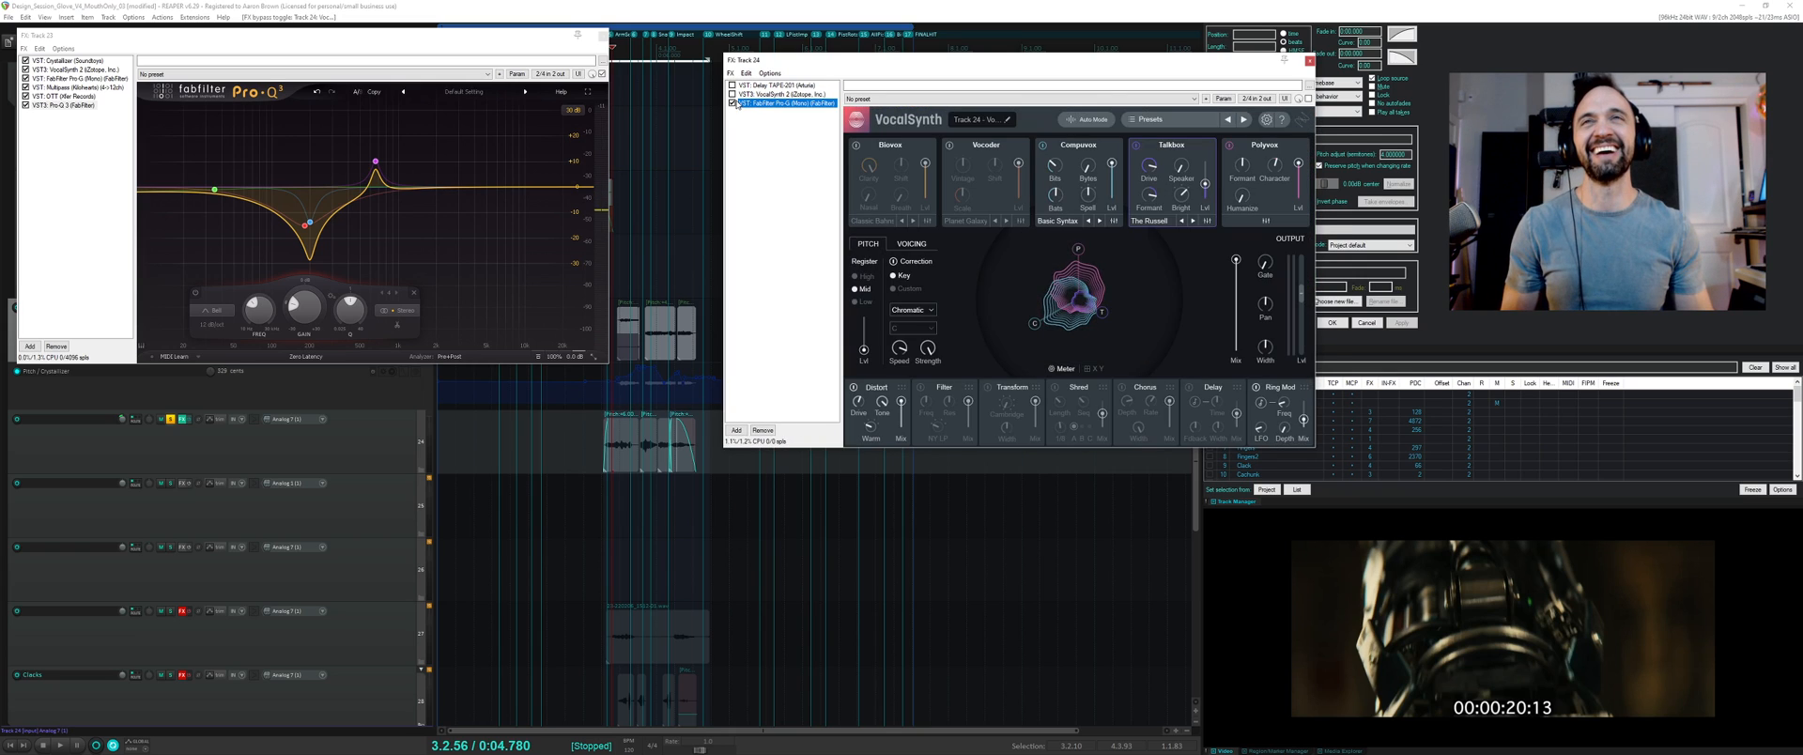
pyautogui.click(745, 95)
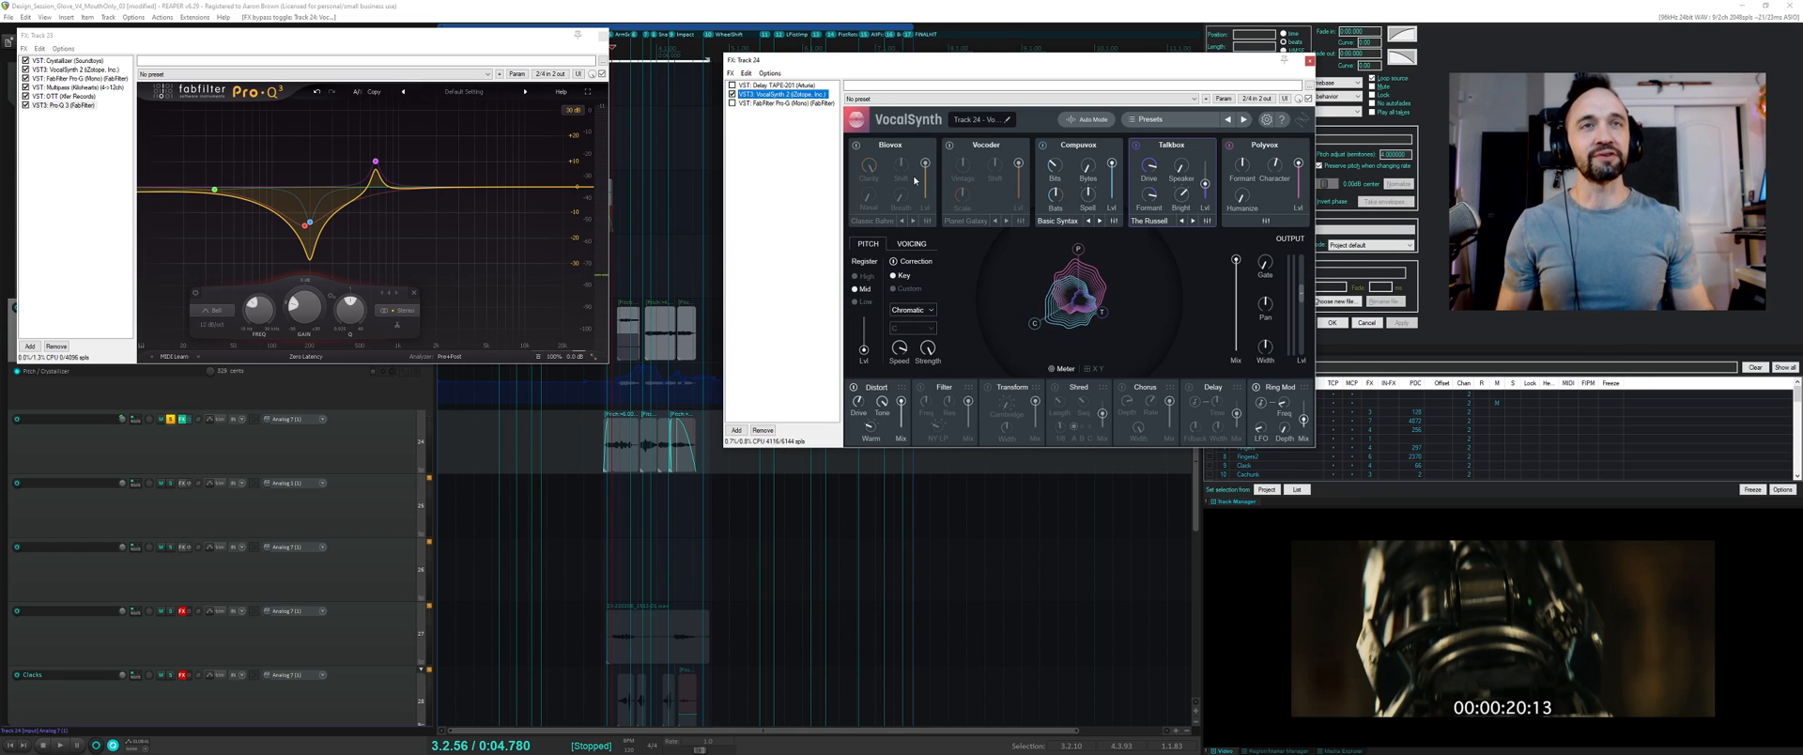
pyautogui.press('space')
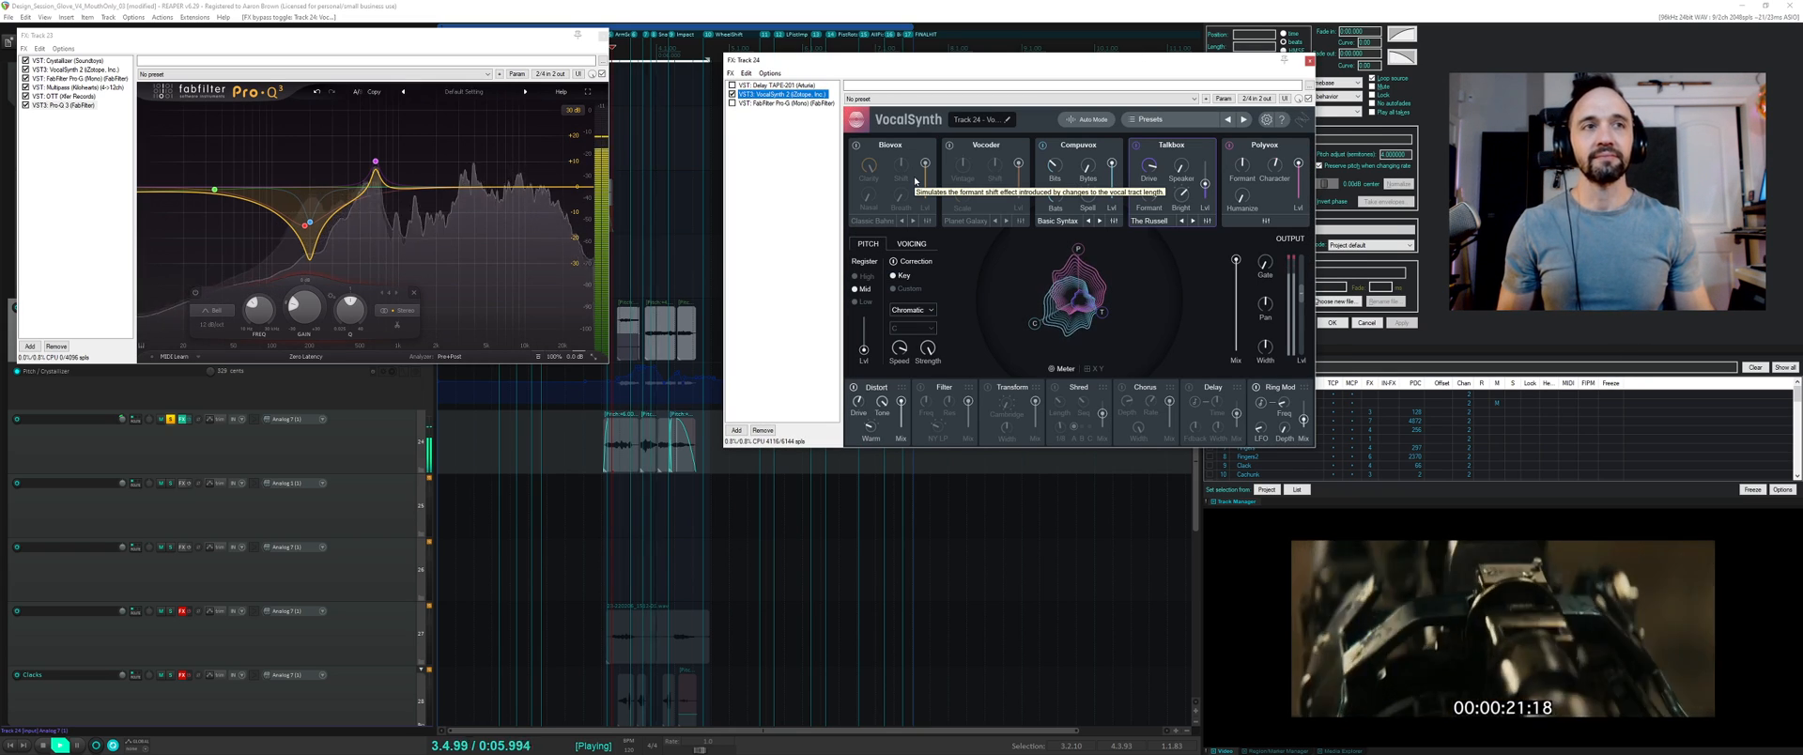
pyautogui.press('space')
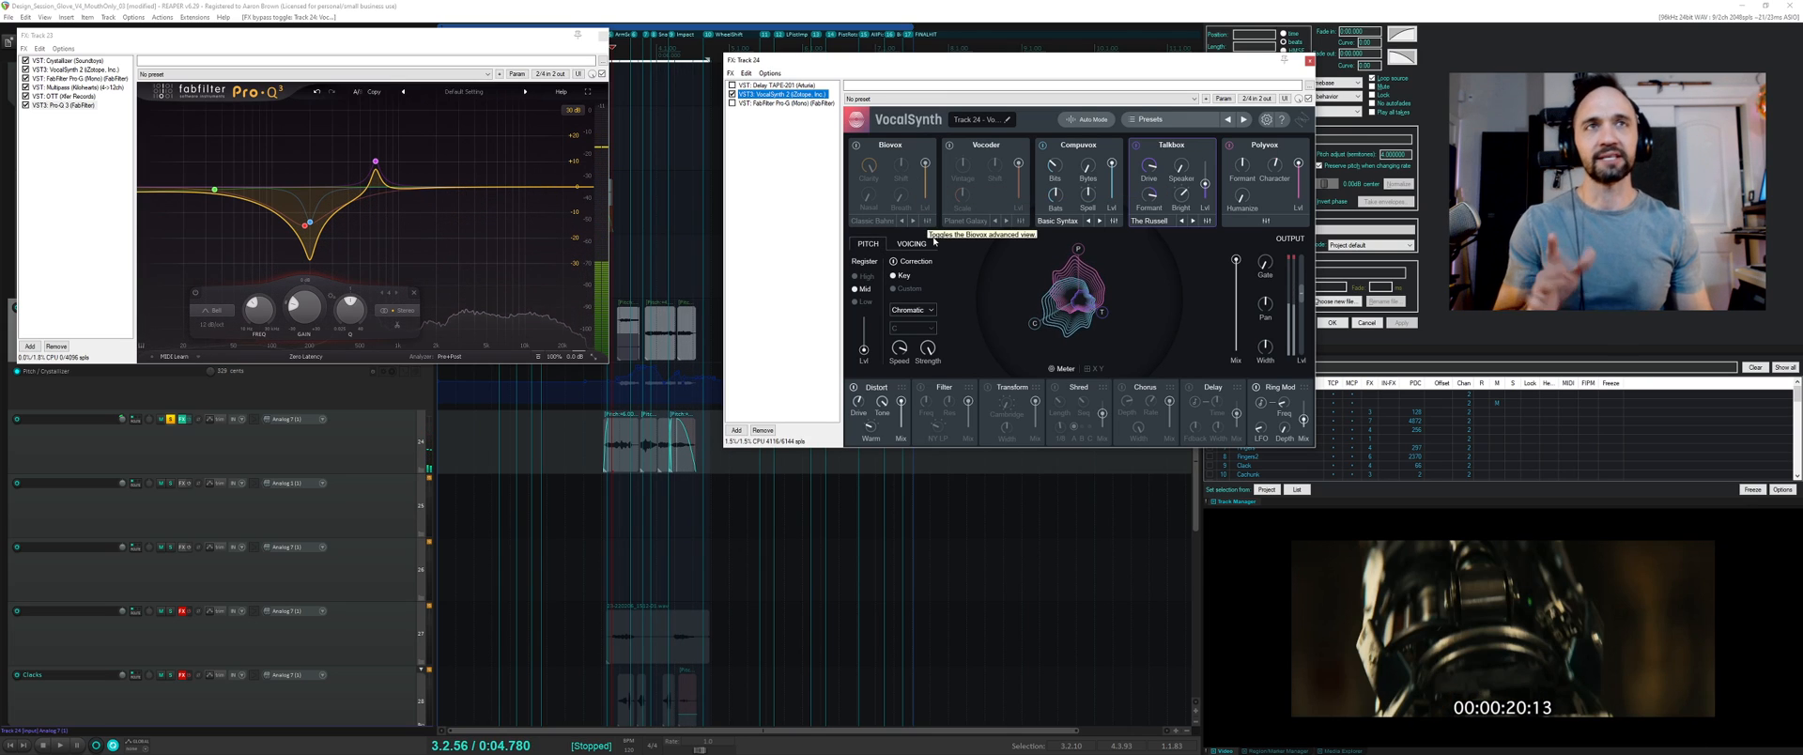
# - Toggle the Distort module in VocalSynth 2 and play the section
pyautogui.click(852, 389)
pyautogui.press('space')
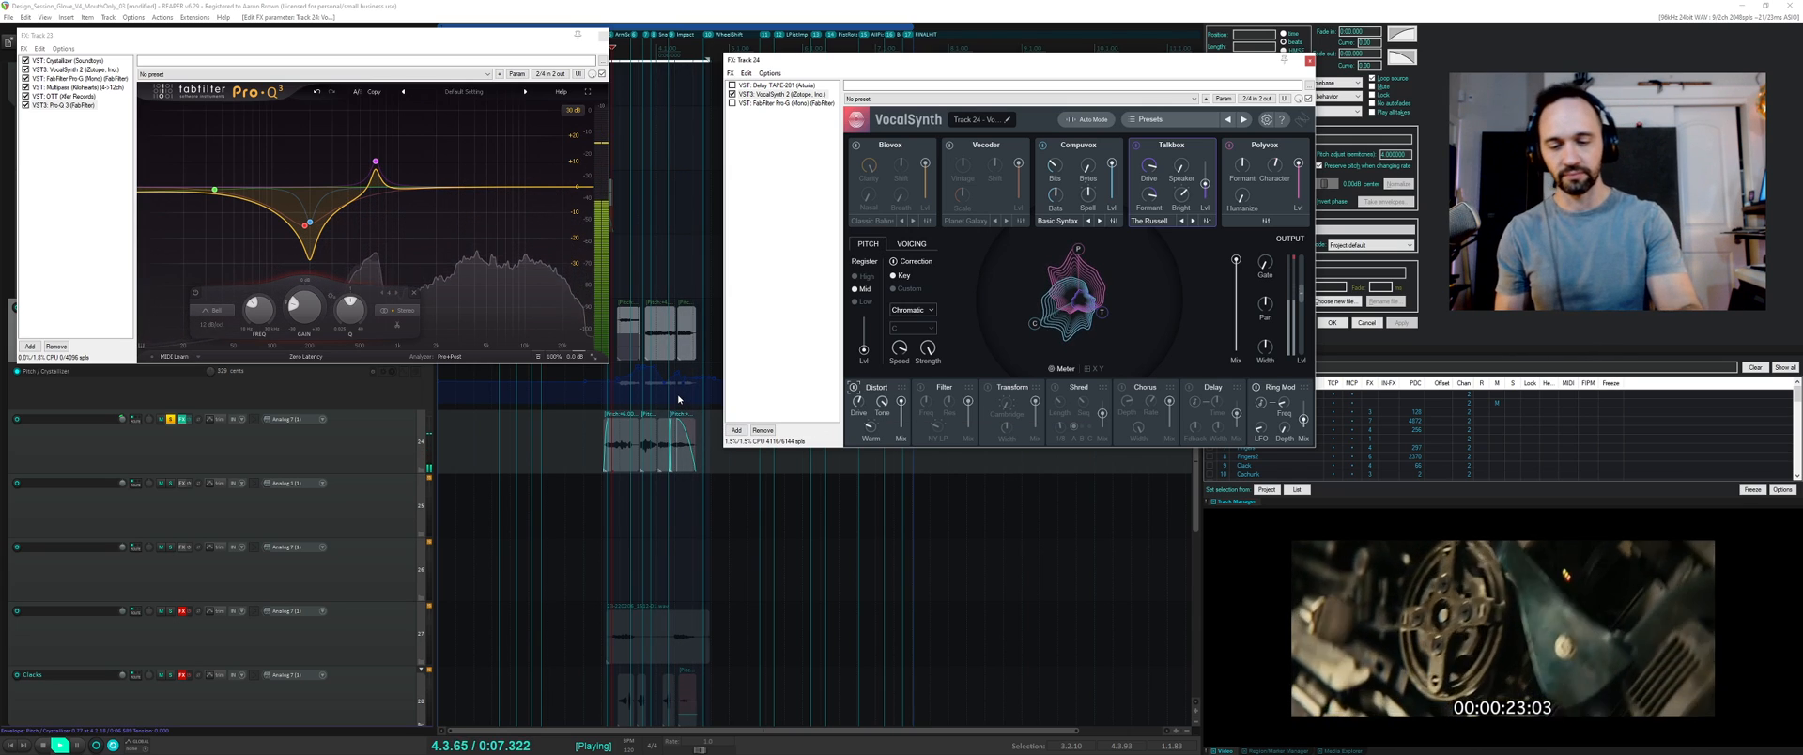
pyautogui.press('space')
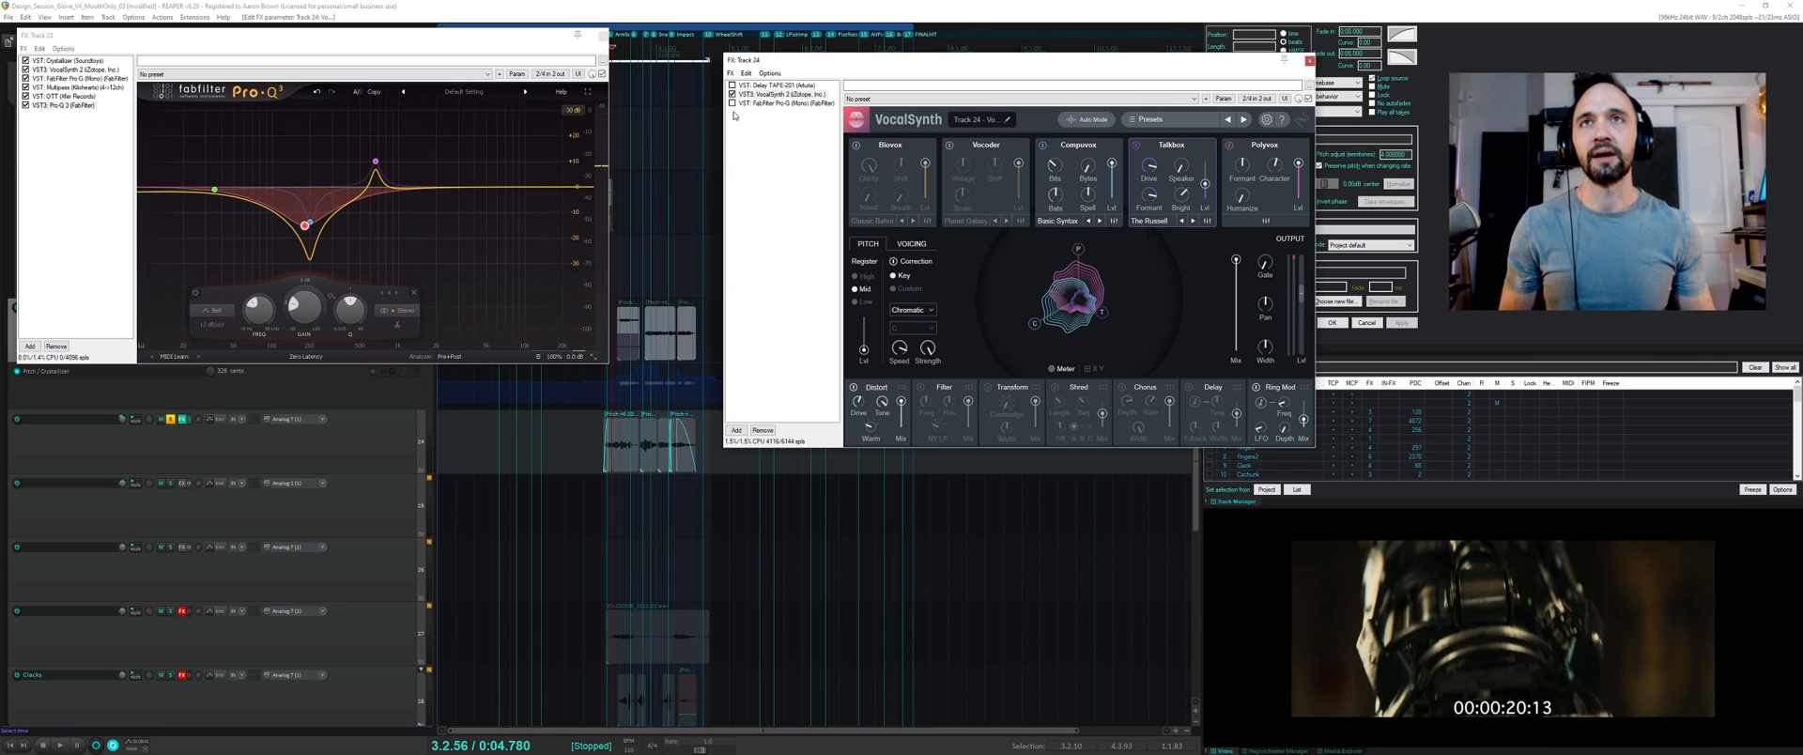
# - Enable Pro-G after VocalSynth 2 on Track 24 and lower its threshold during playback
pyautogui.click(765, 102)
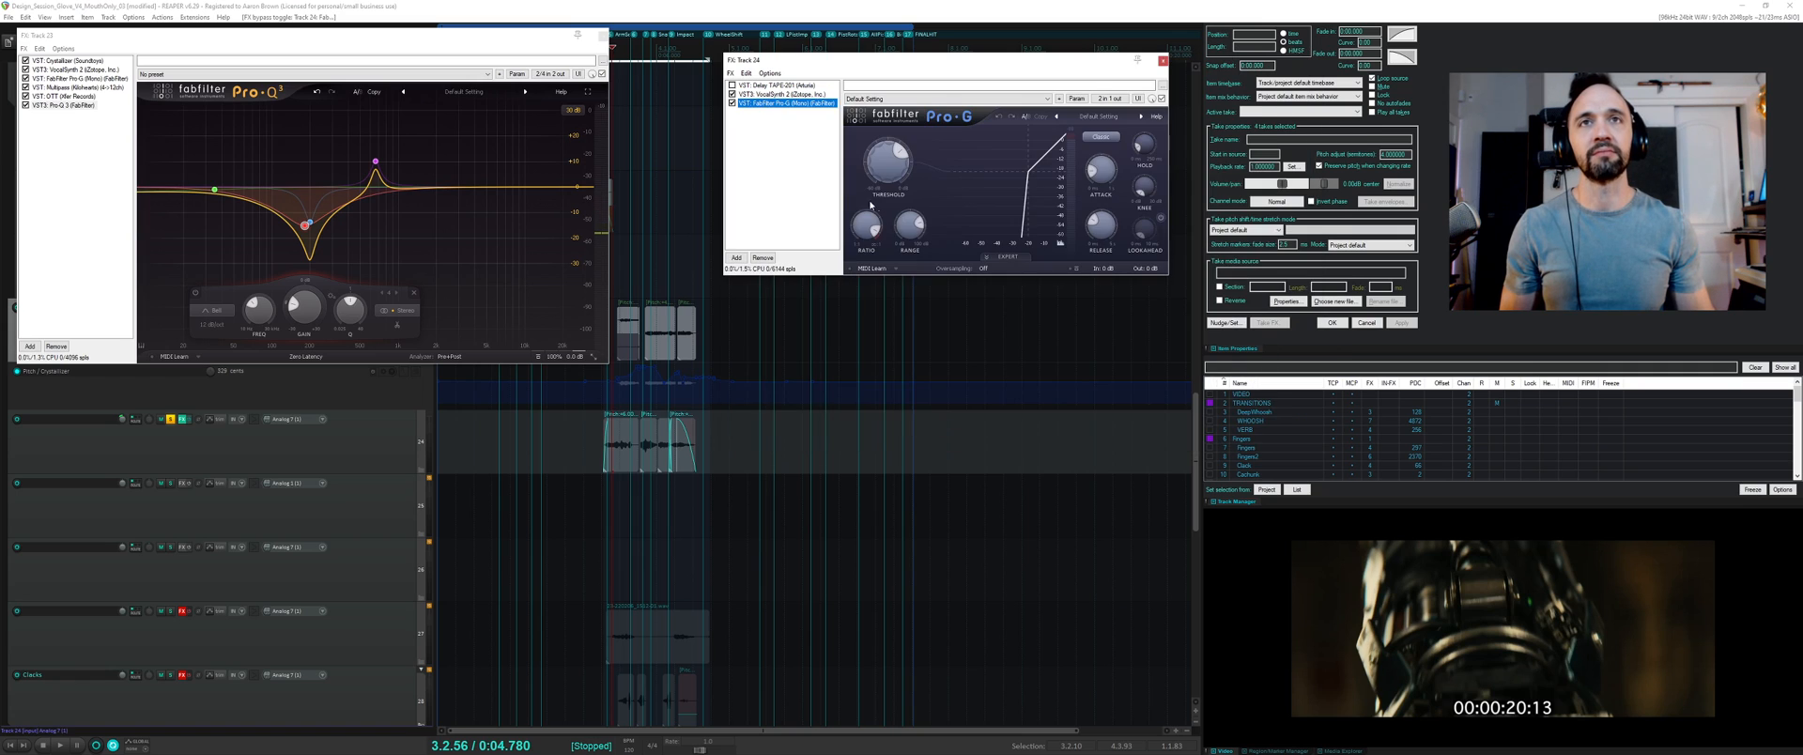
pyautogui.press('space')
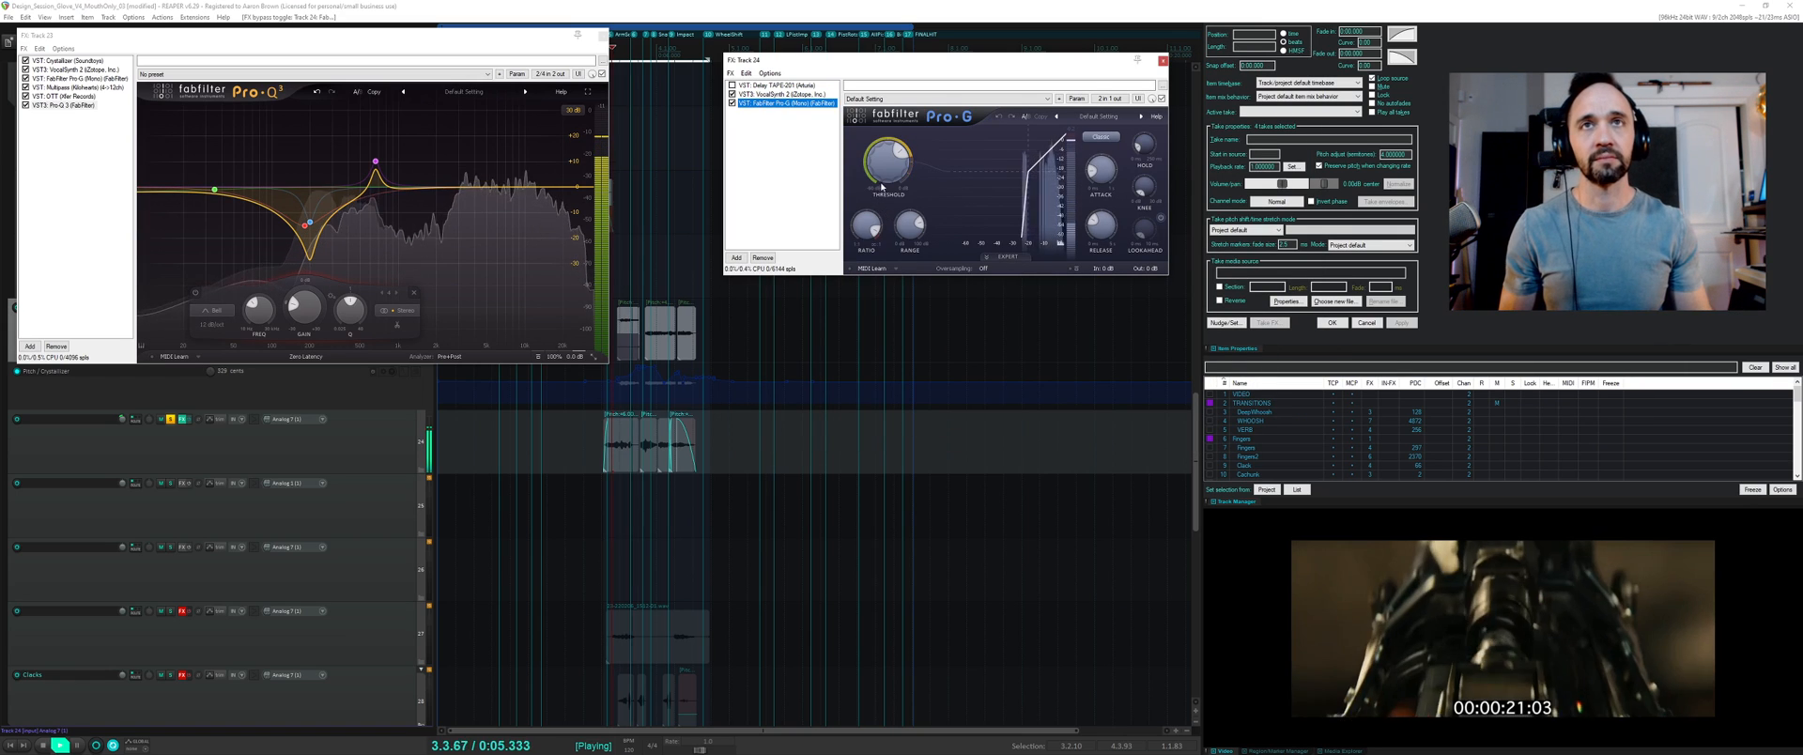
pyautogui.moveTo(893, 150); pyautogui.dragTo(893, 170)
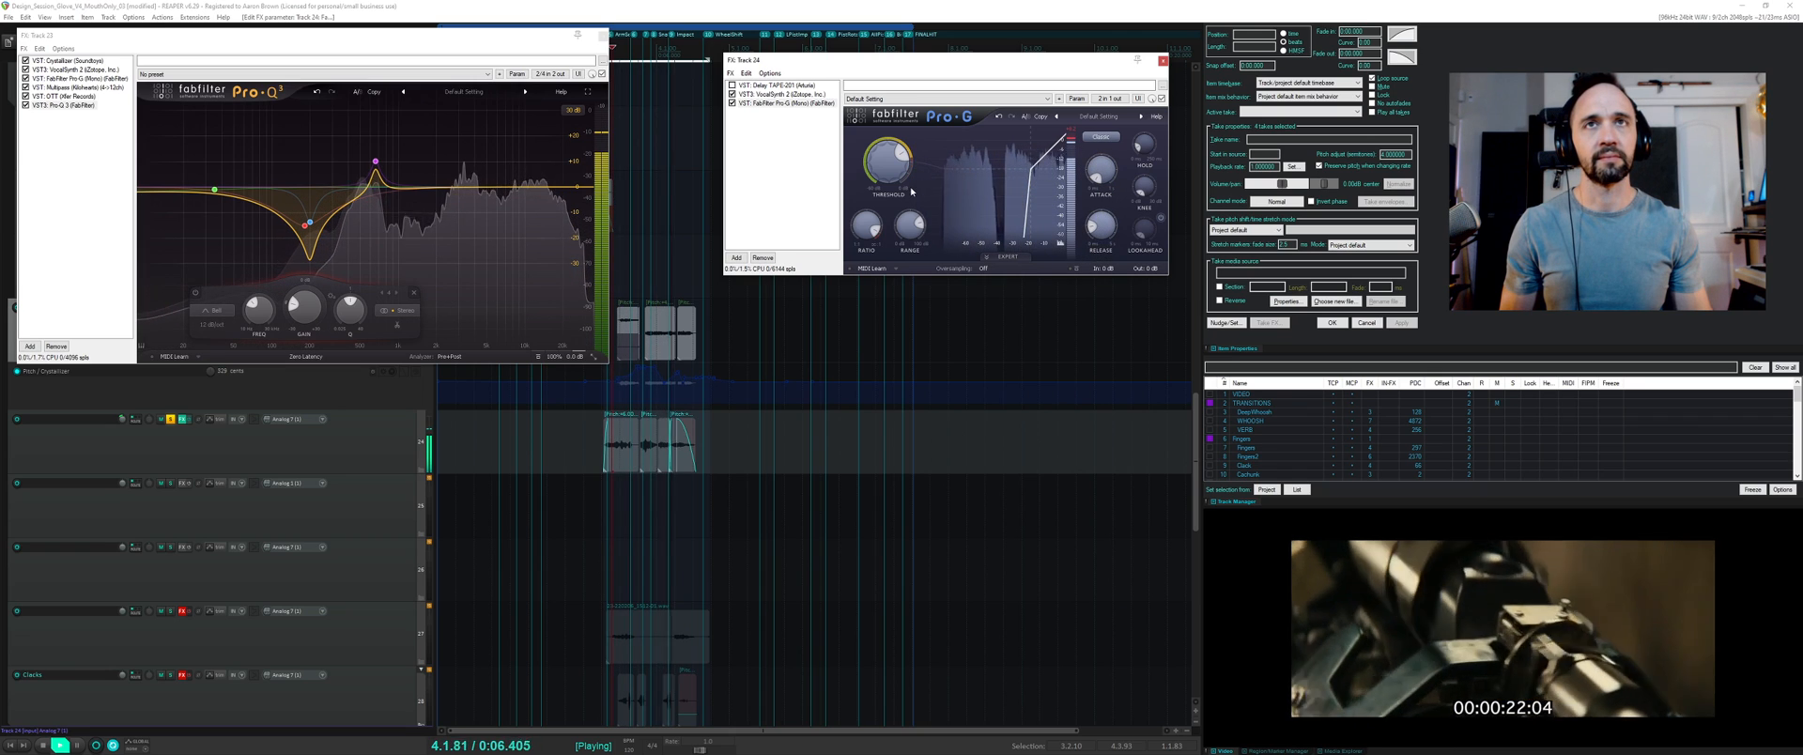
pyautogui.moveTo(887, 173); pyautogui.dragTo(885, 187)
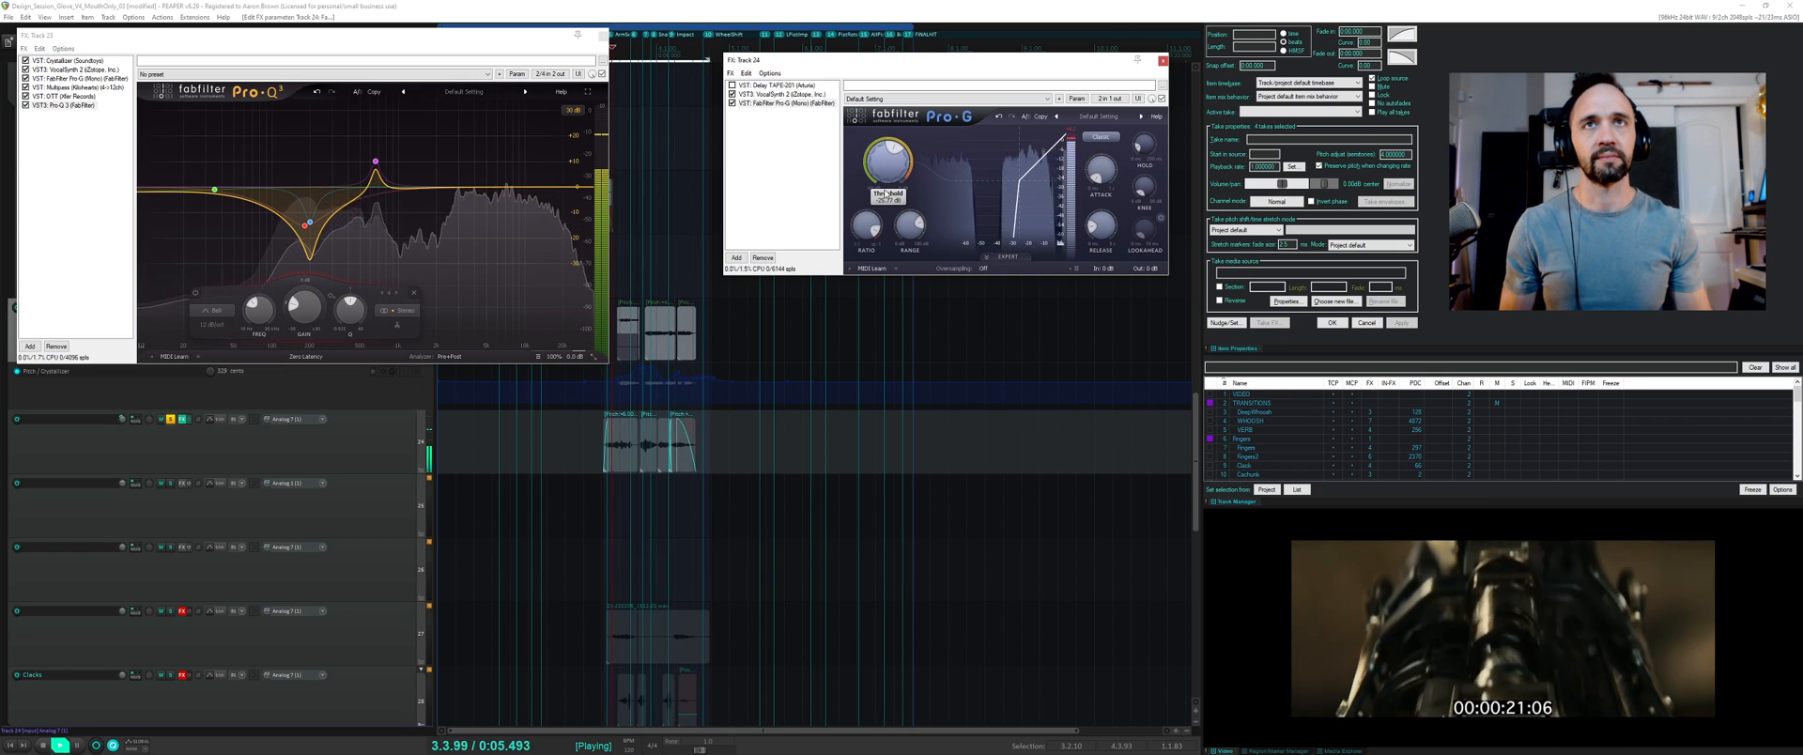
pyautogui.press('space')
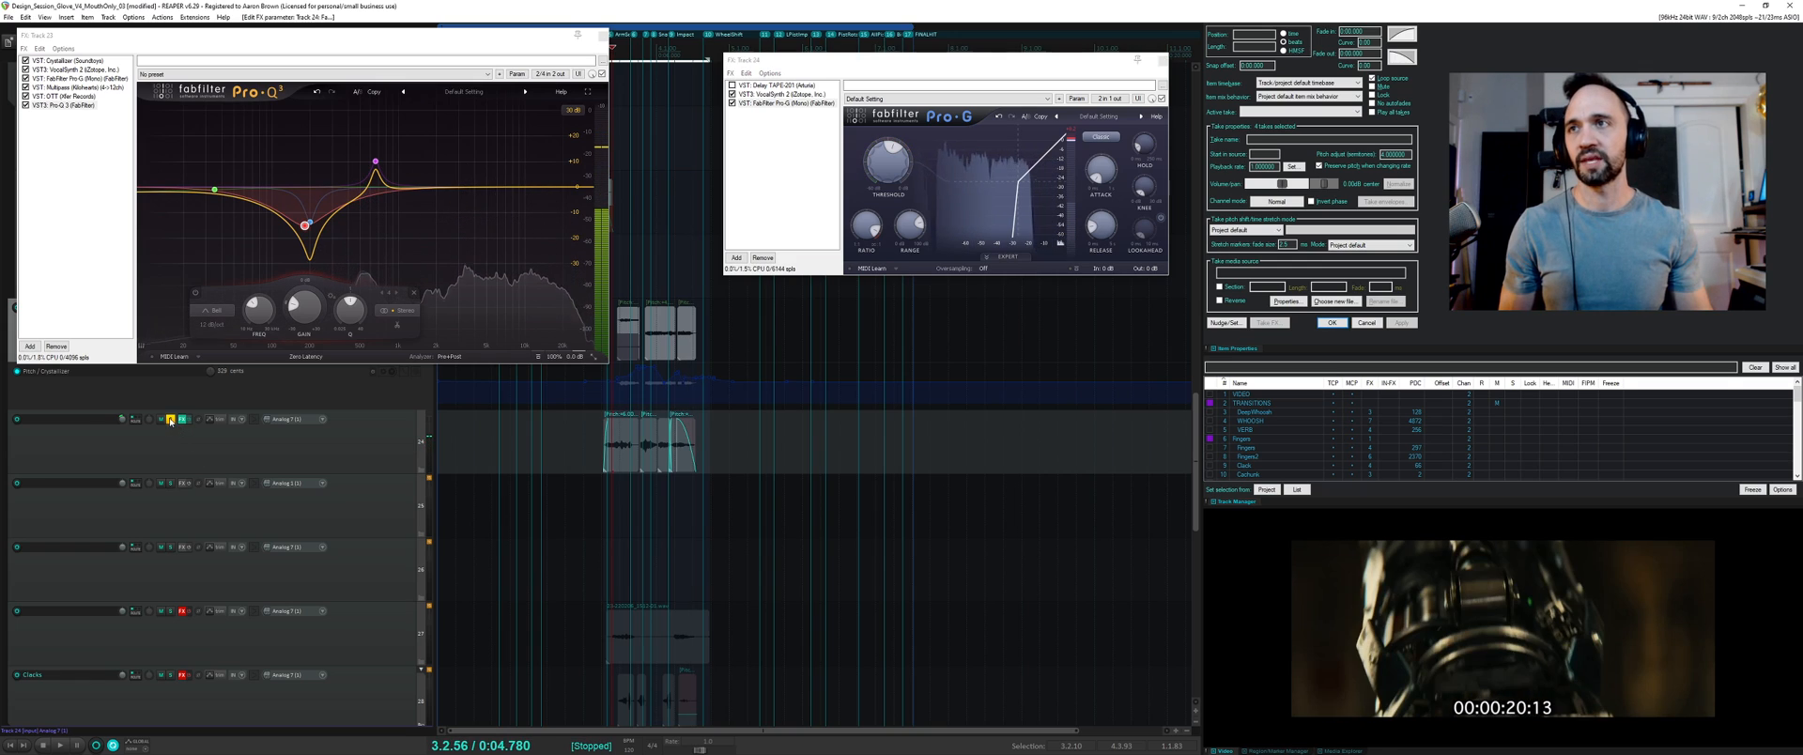
# - Unsolo Track 24, solo Track 27 and turn on its FX chain, select its clip, and play the section
pyautogui.click(170, 420)
pyautogui.scroll(-2, 553, 477)
pyautogui.scroll(-2, 242, 479)
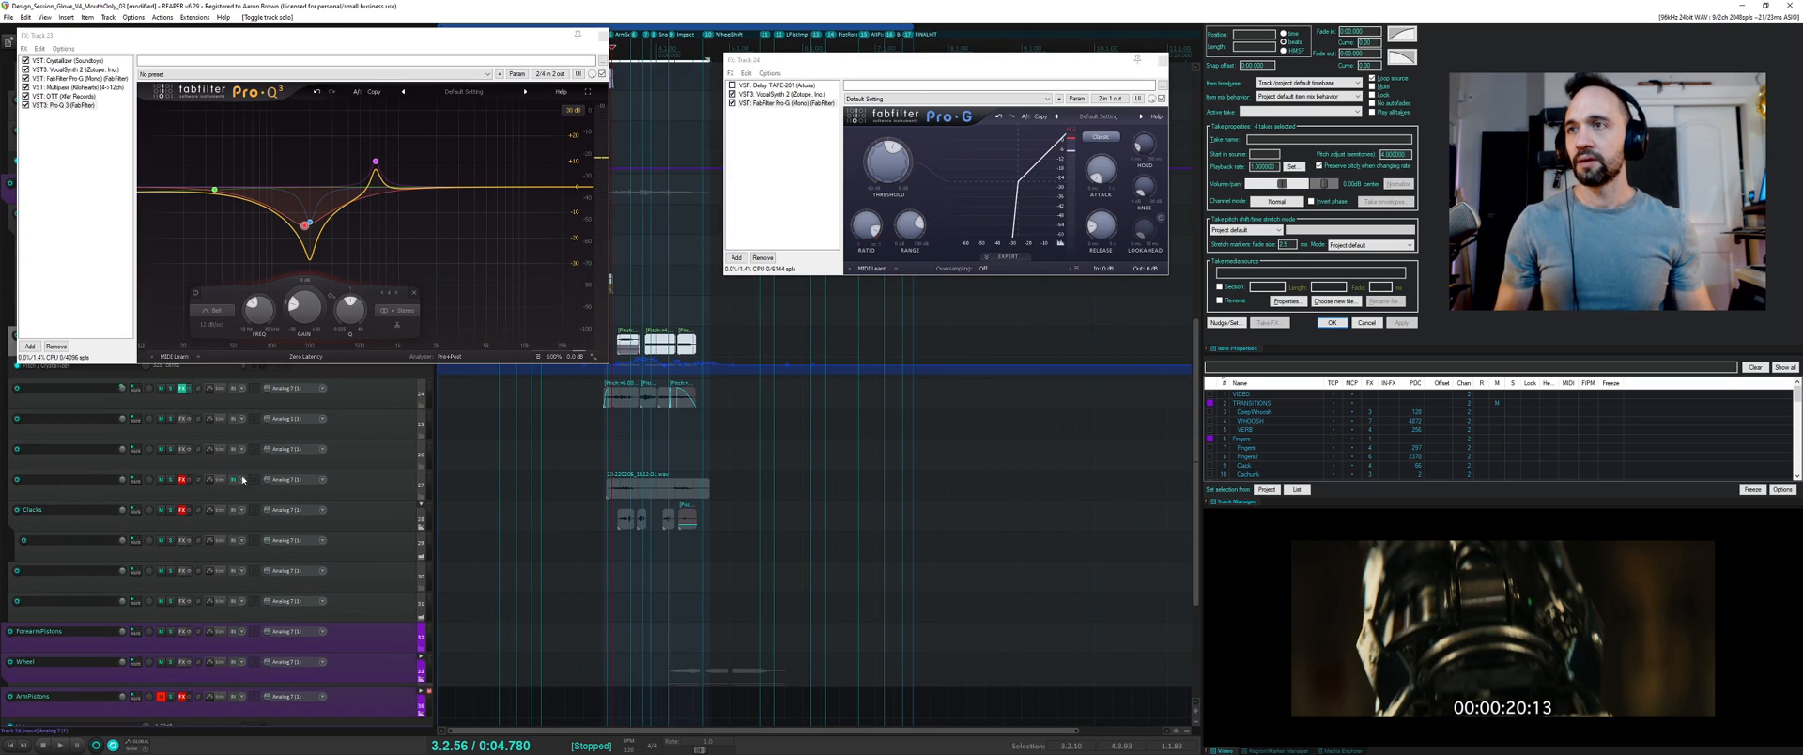
pyautogui.click(183, 480)
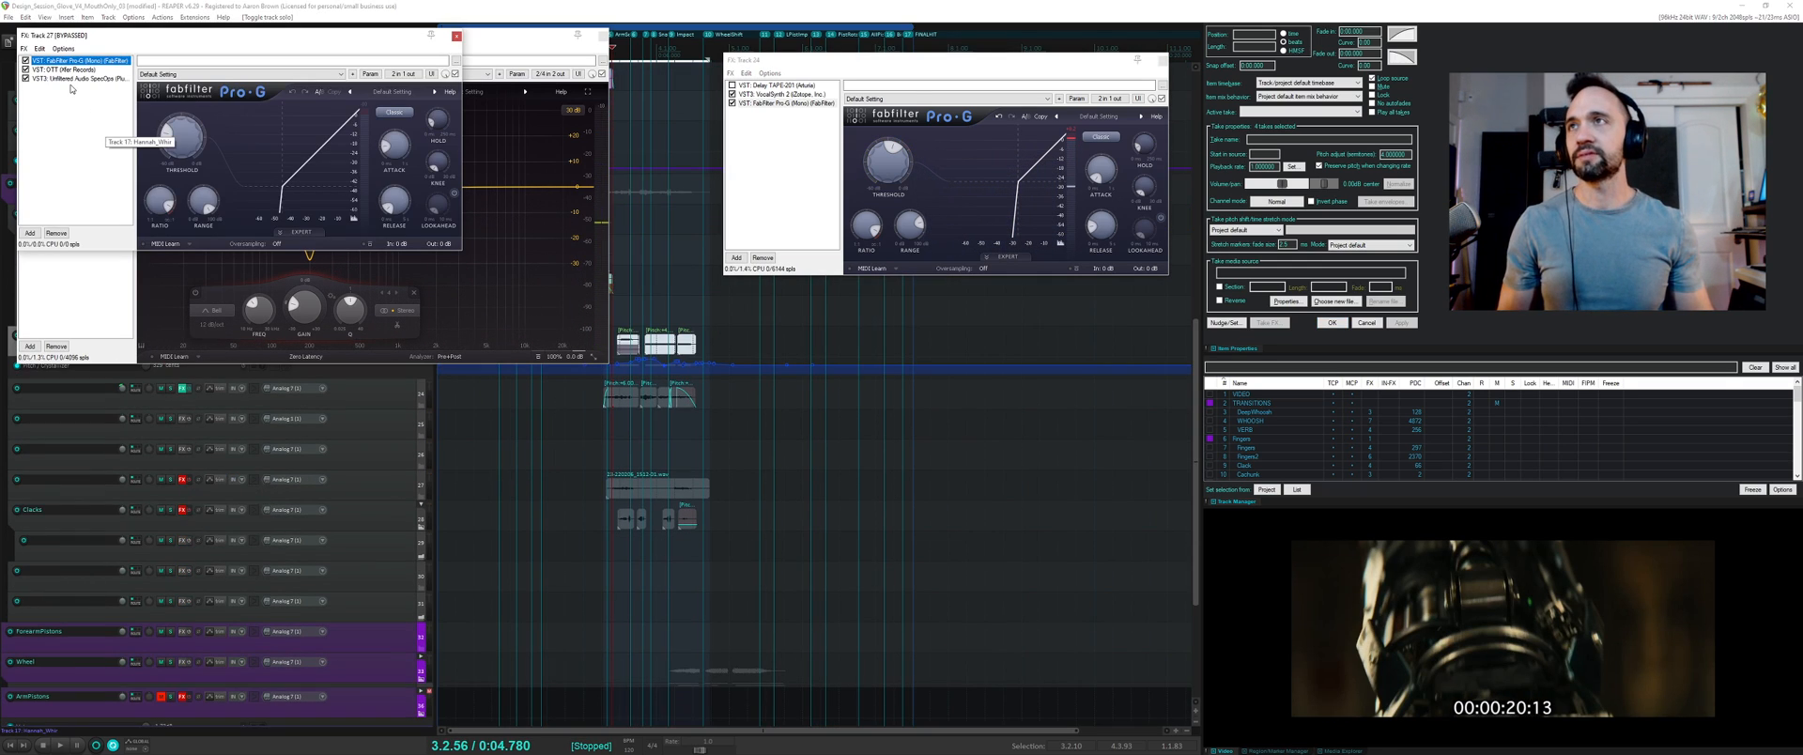
pyautogui.click(170, 480)
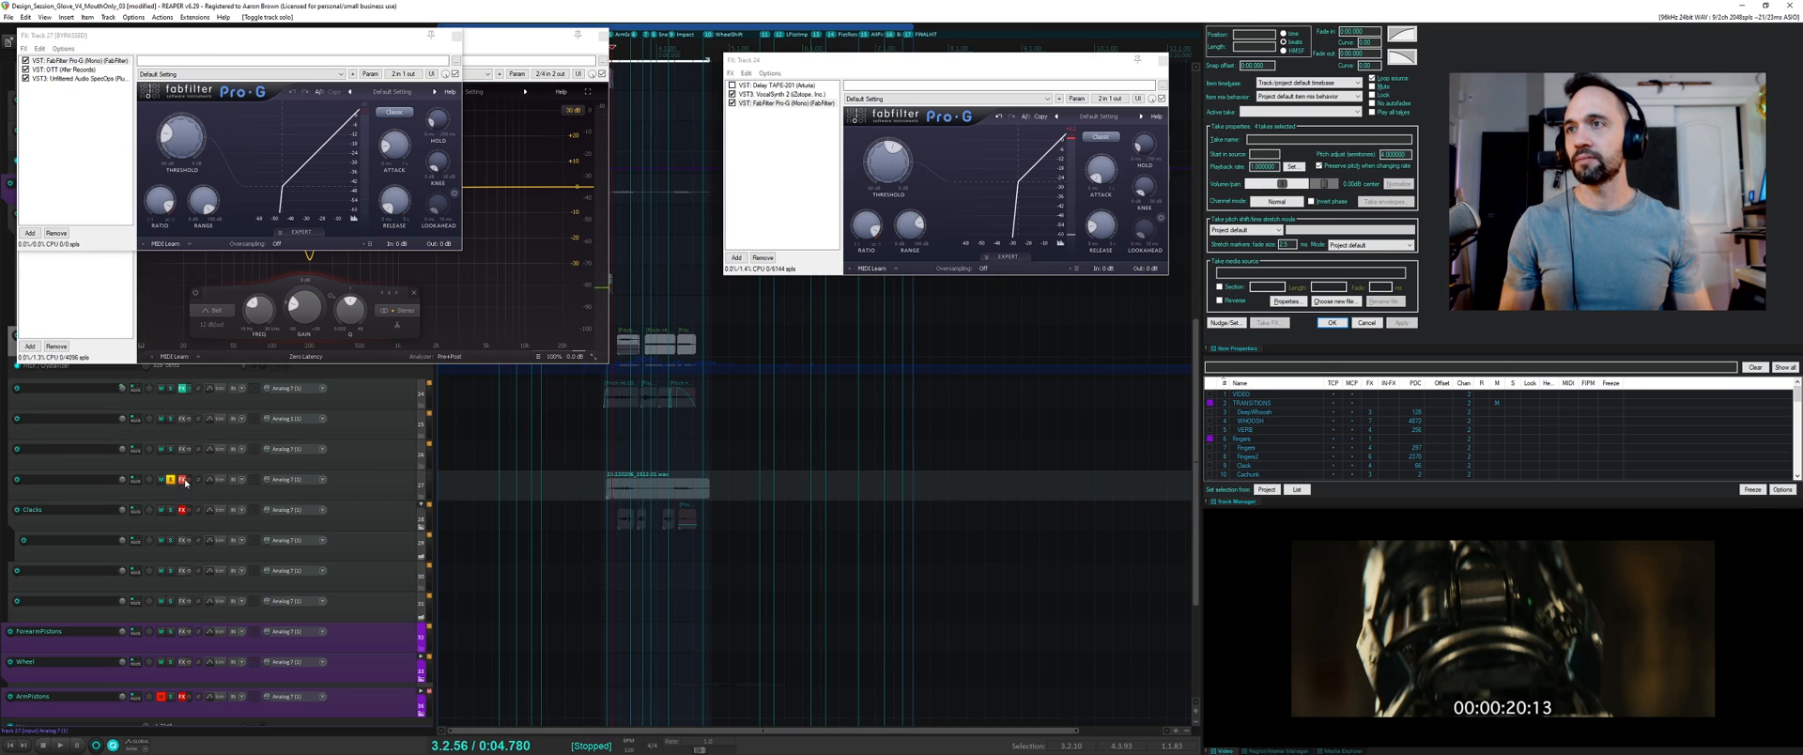
pyautogui.keyDown('ctrl'); pyautogui.click(182, 480); pyautogui.keyUp('ctrl')
pyautogui.click(182, 481)
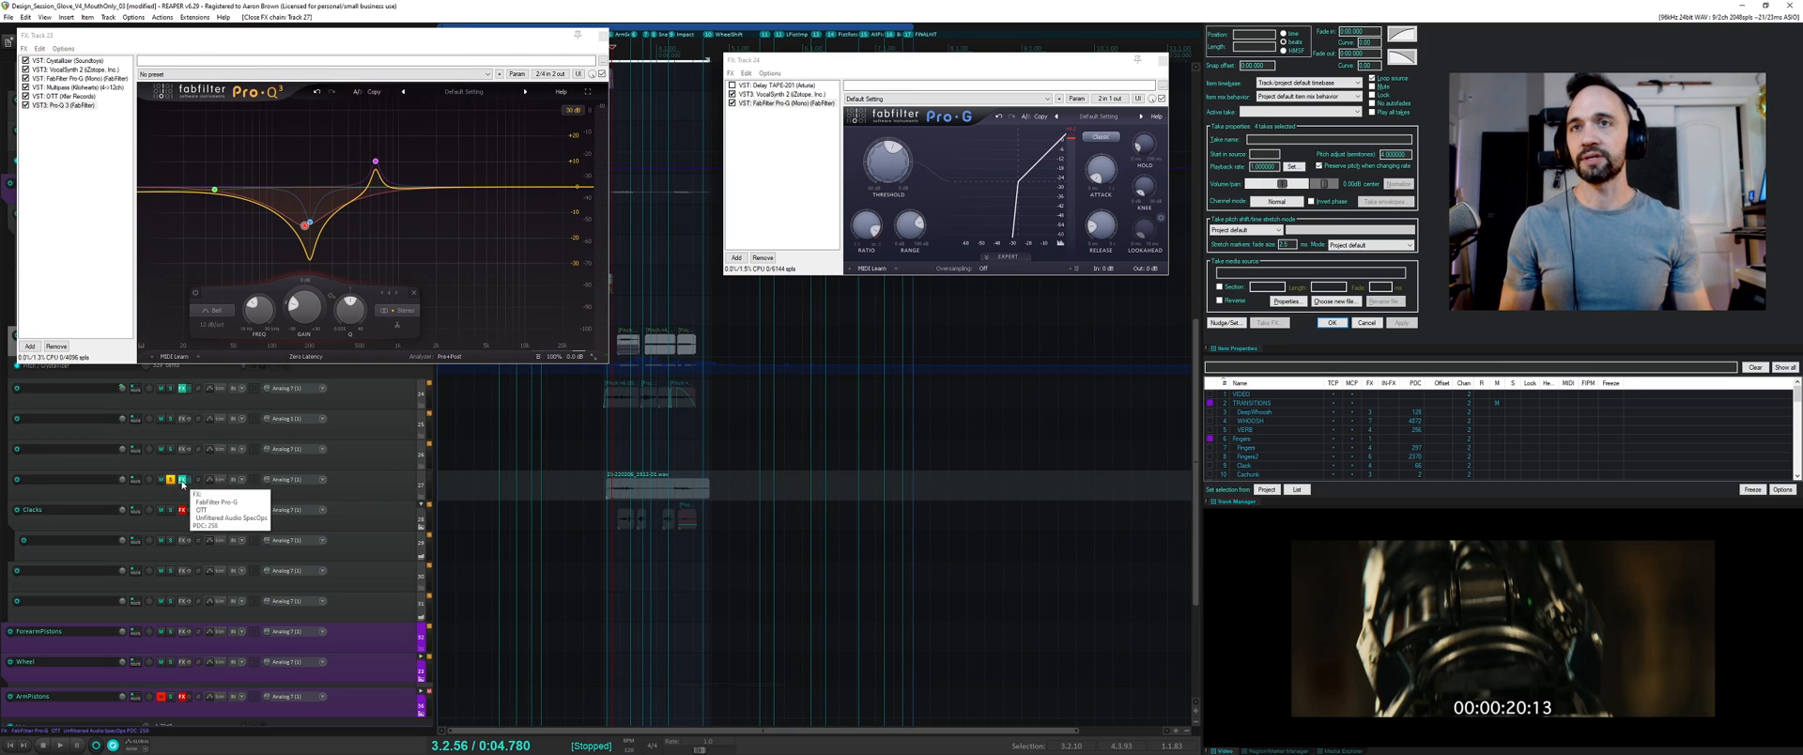
pyautogui.click(641, 477)
pyautogui.press('space')
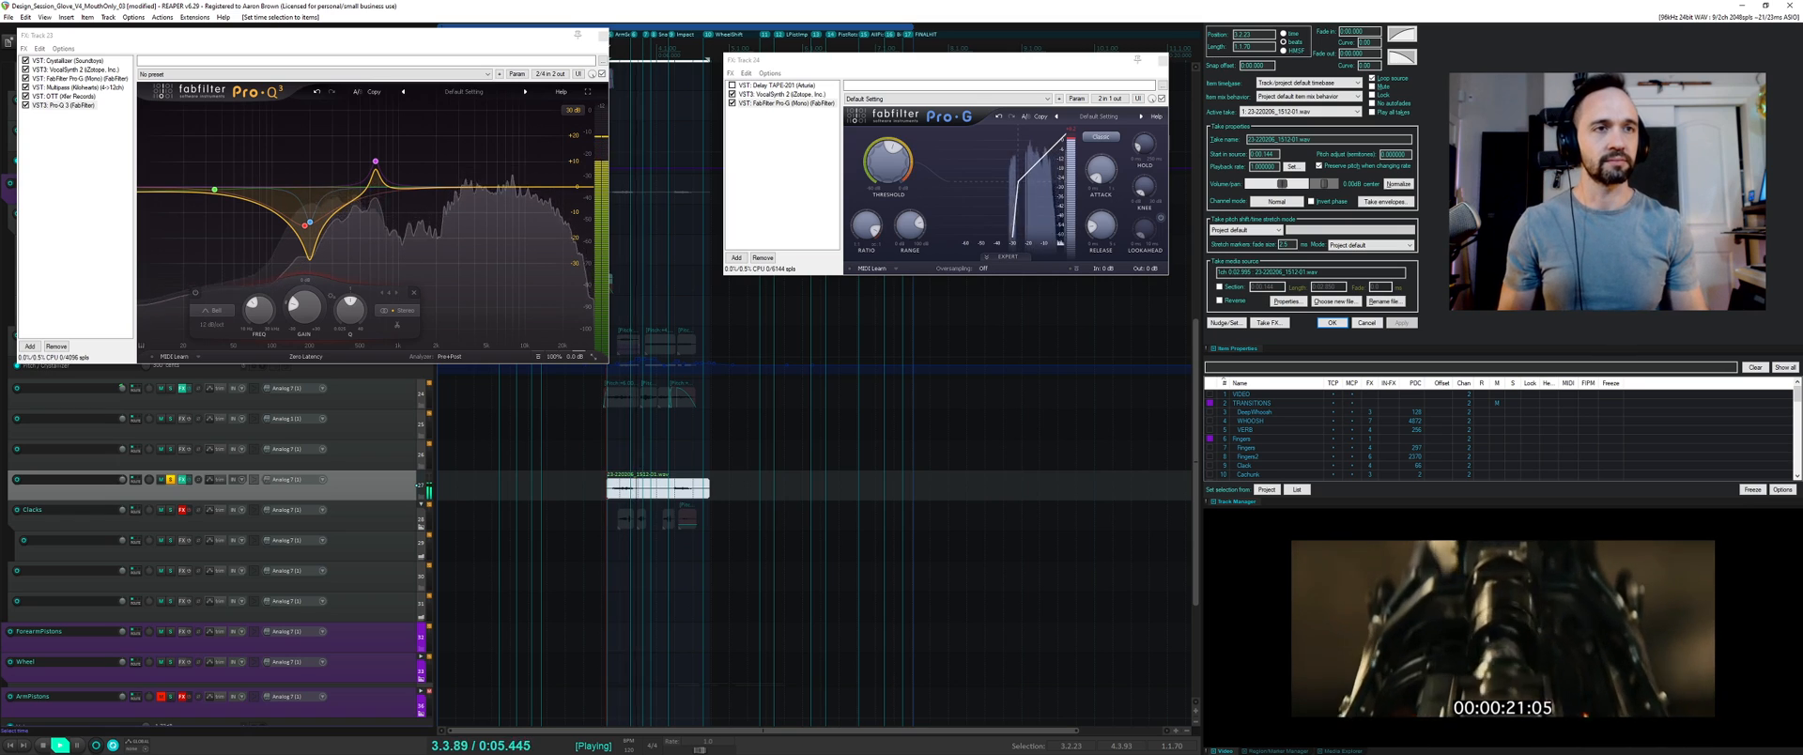
# - Open Track 27's FX chain, show the SpecOps plug-in, and play the section
pyautogui.press('space')
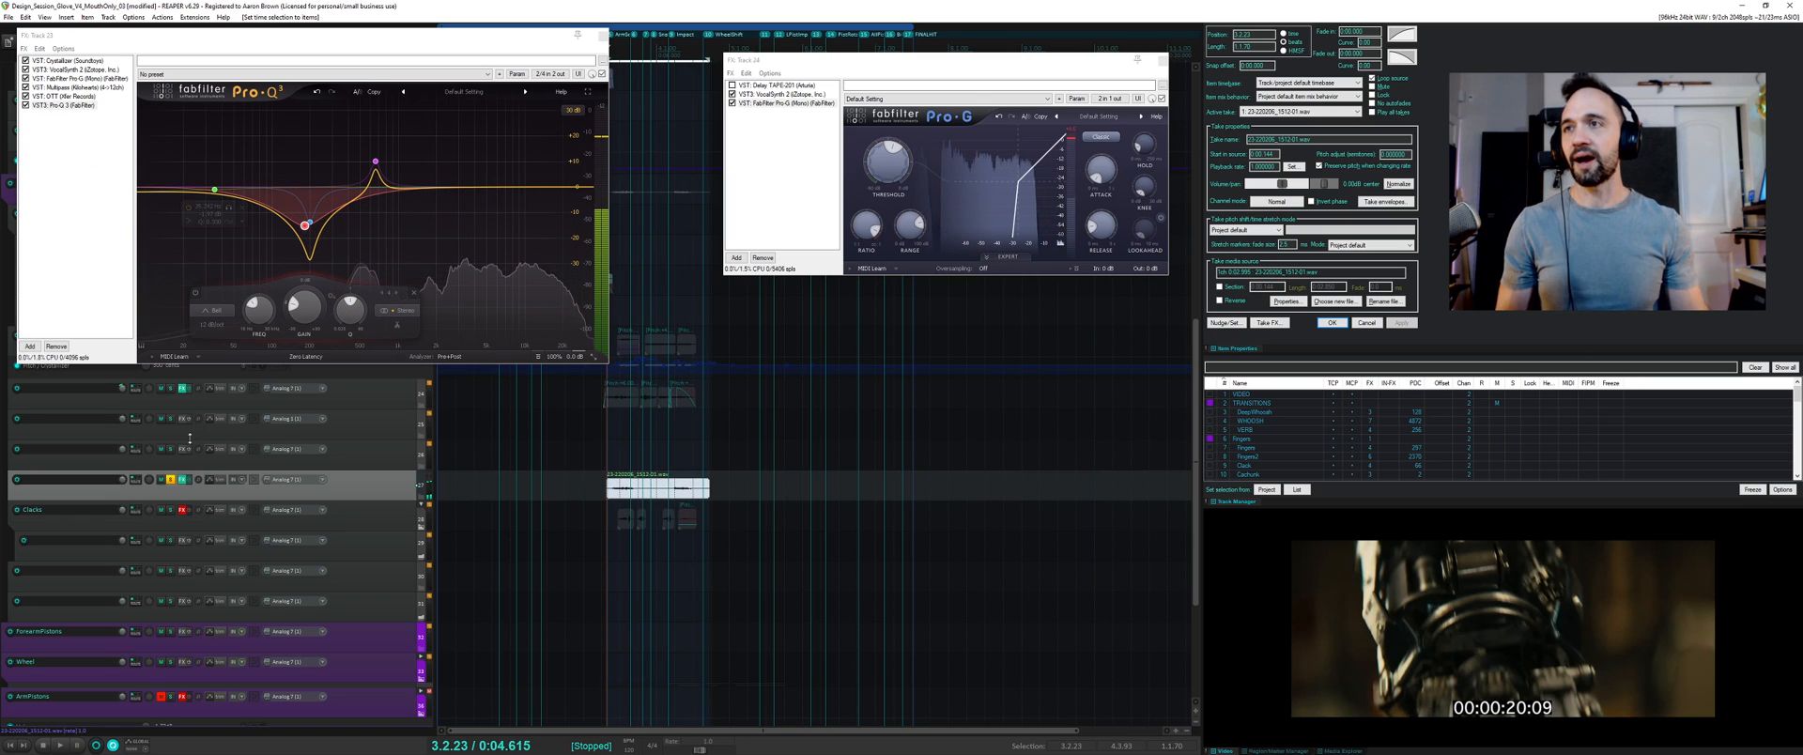
pyautogui.click(183, 480)
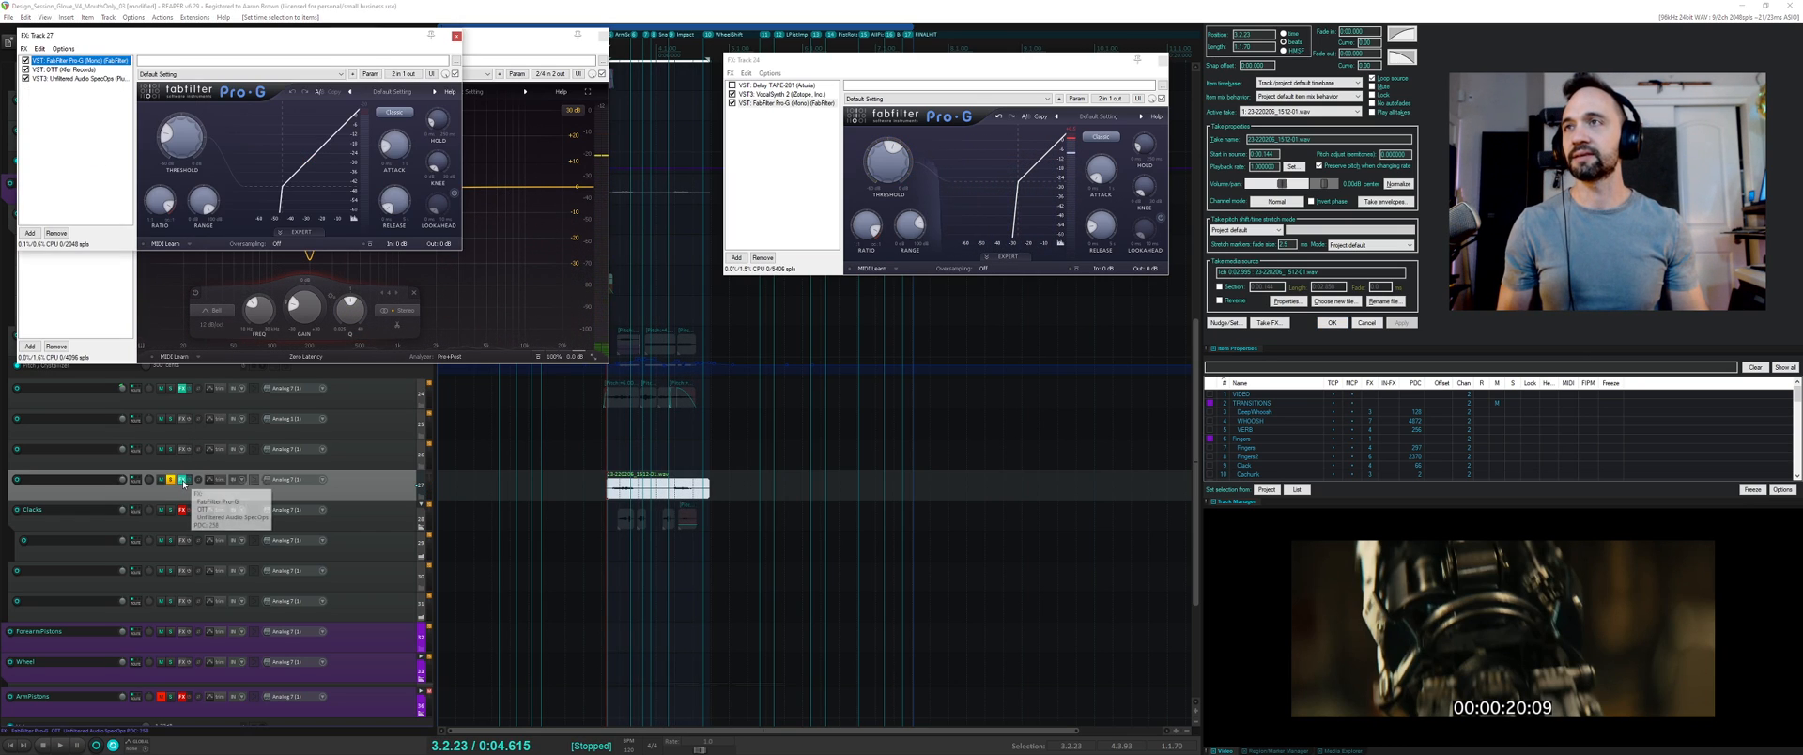
pyautogui.click(81, 79)
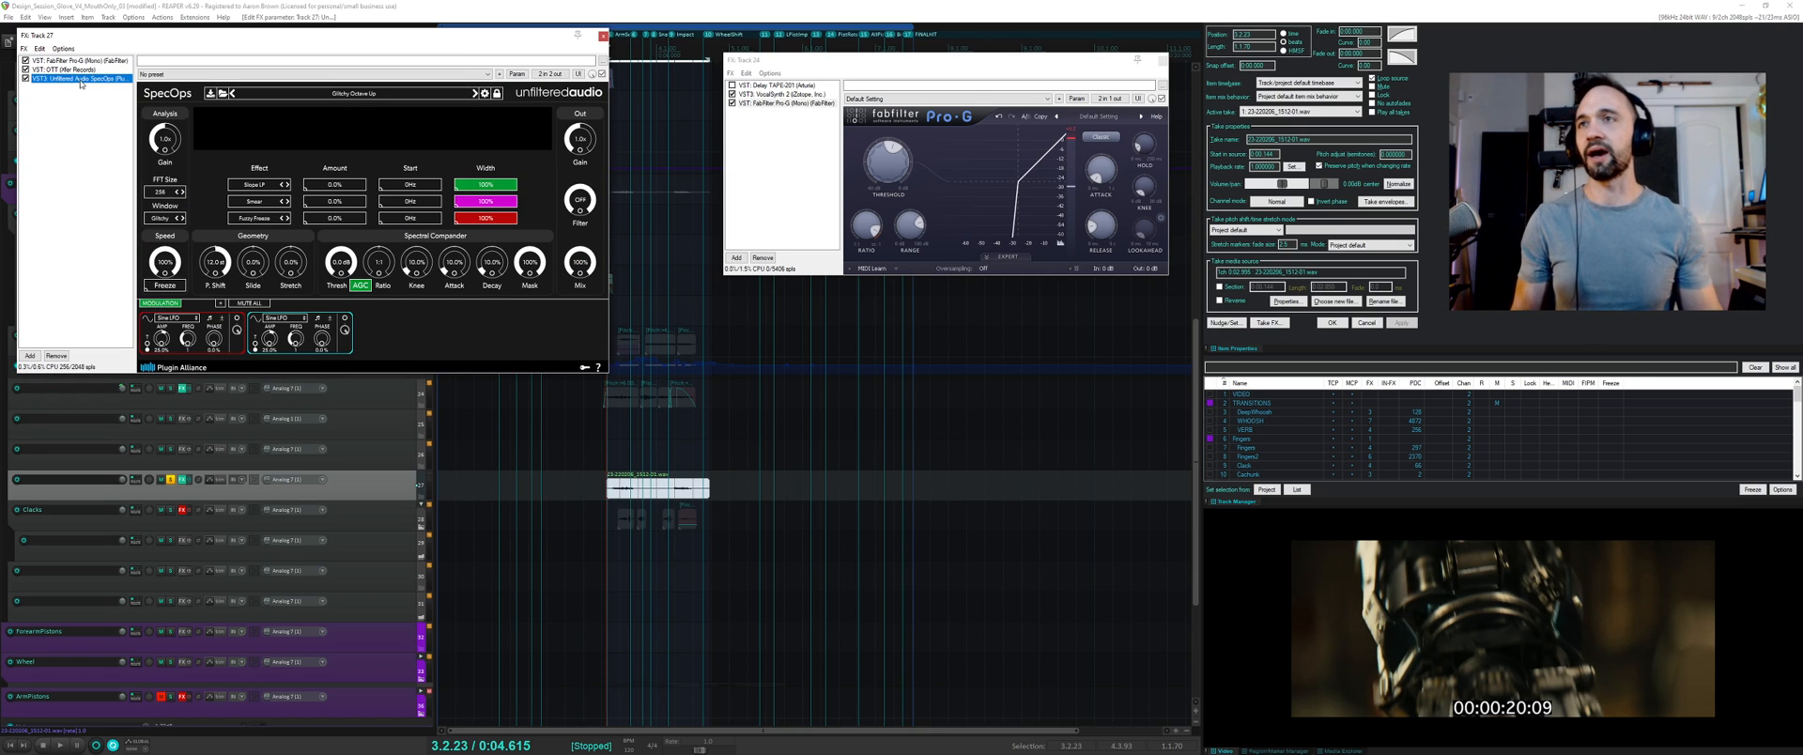
pyautogui.press('space')
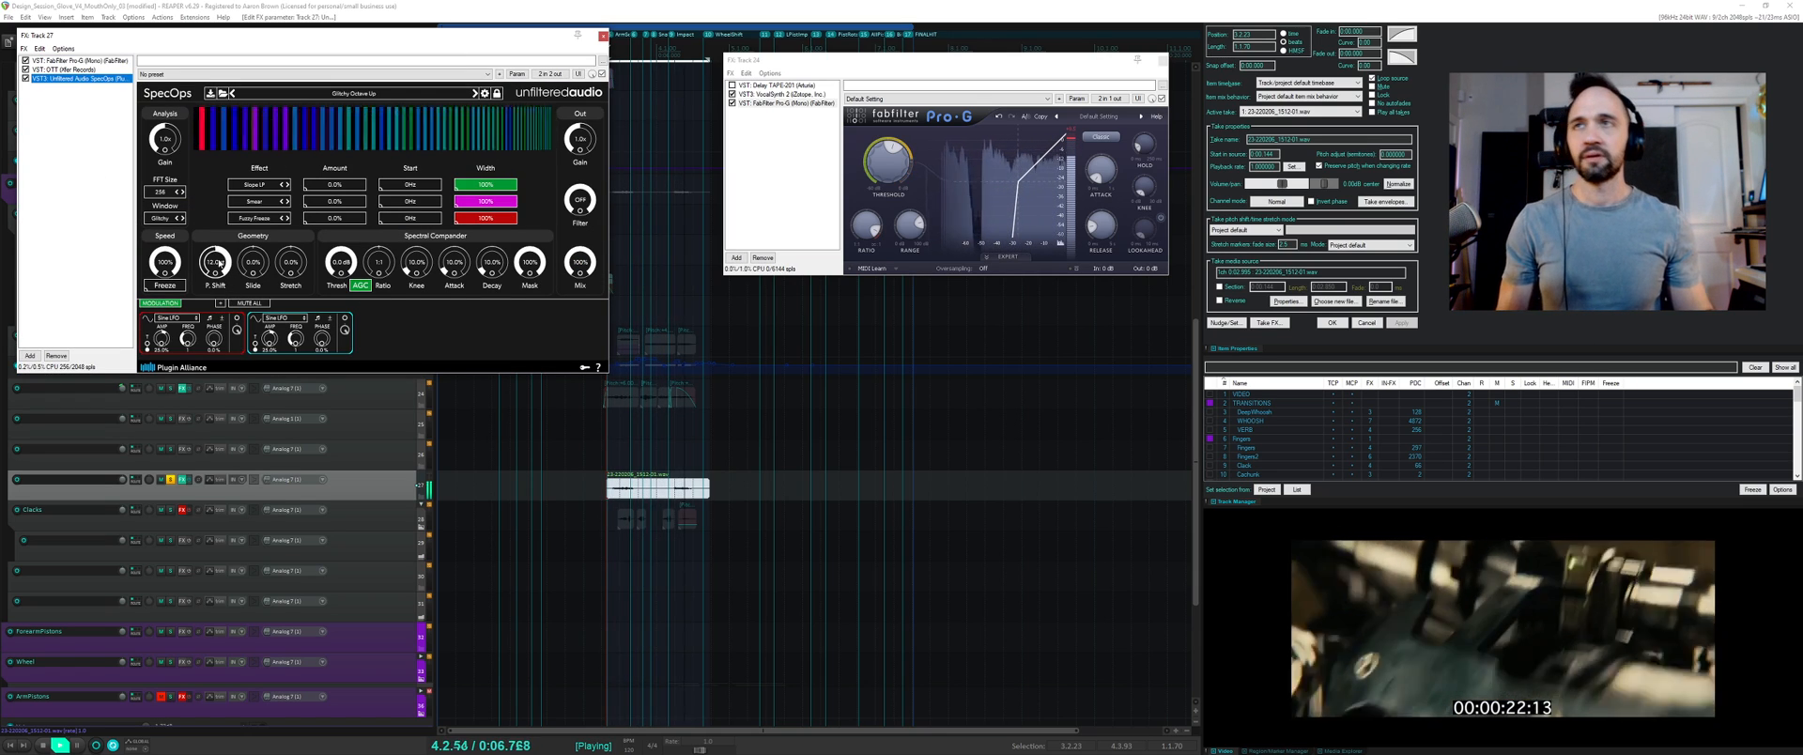
# - Try a lower Shift setting in SpecOps' Geometry section on Track 27 and play the section
pyautogui.press('space')
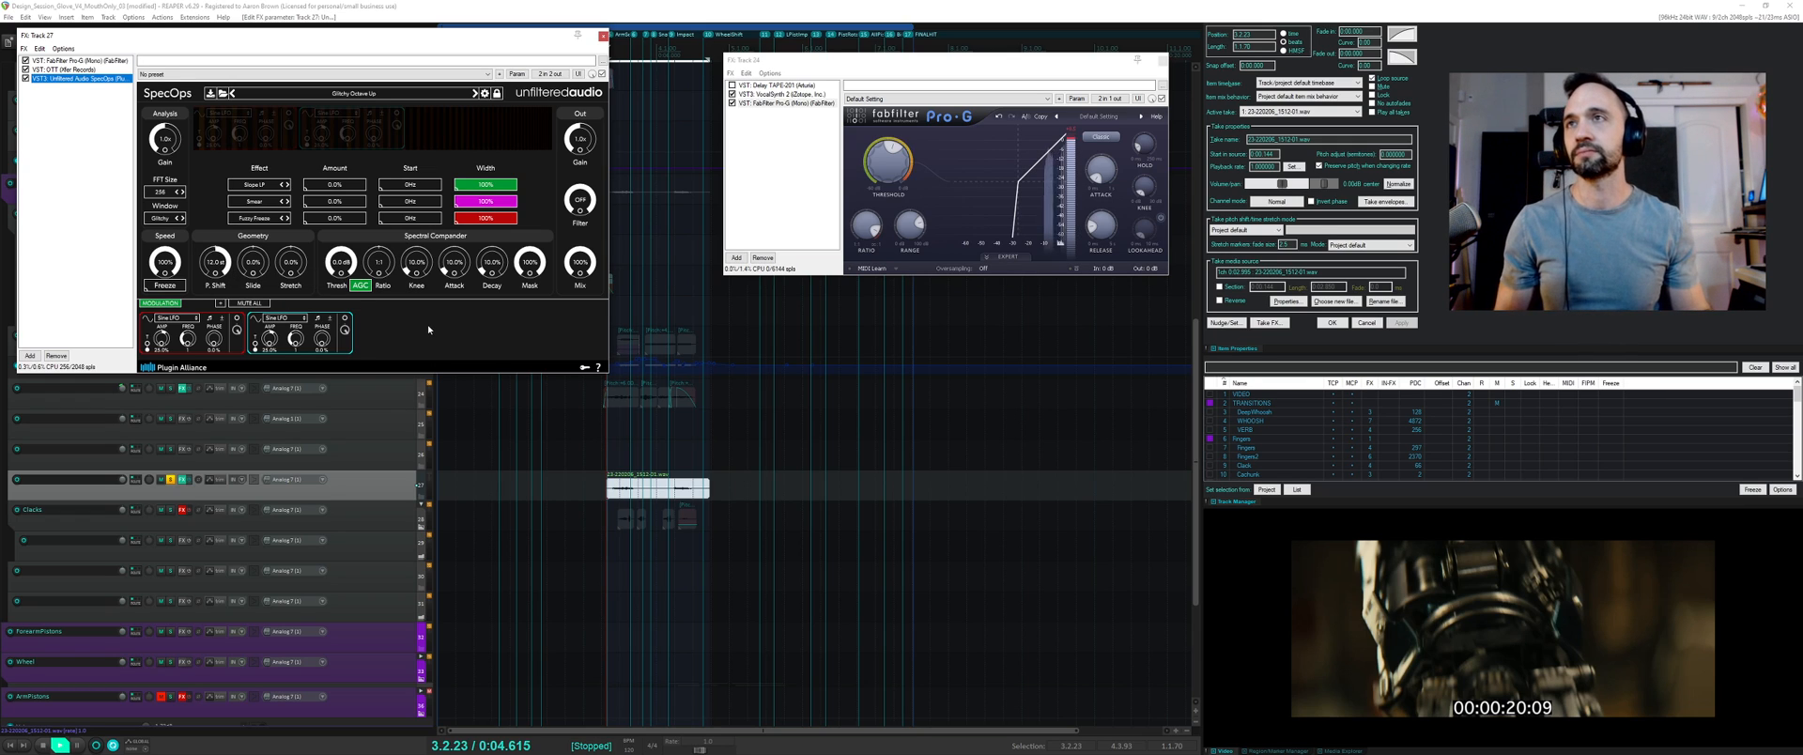
pyautogui.moveTo(216, 283); pyautogui.dragTo(224, 306)
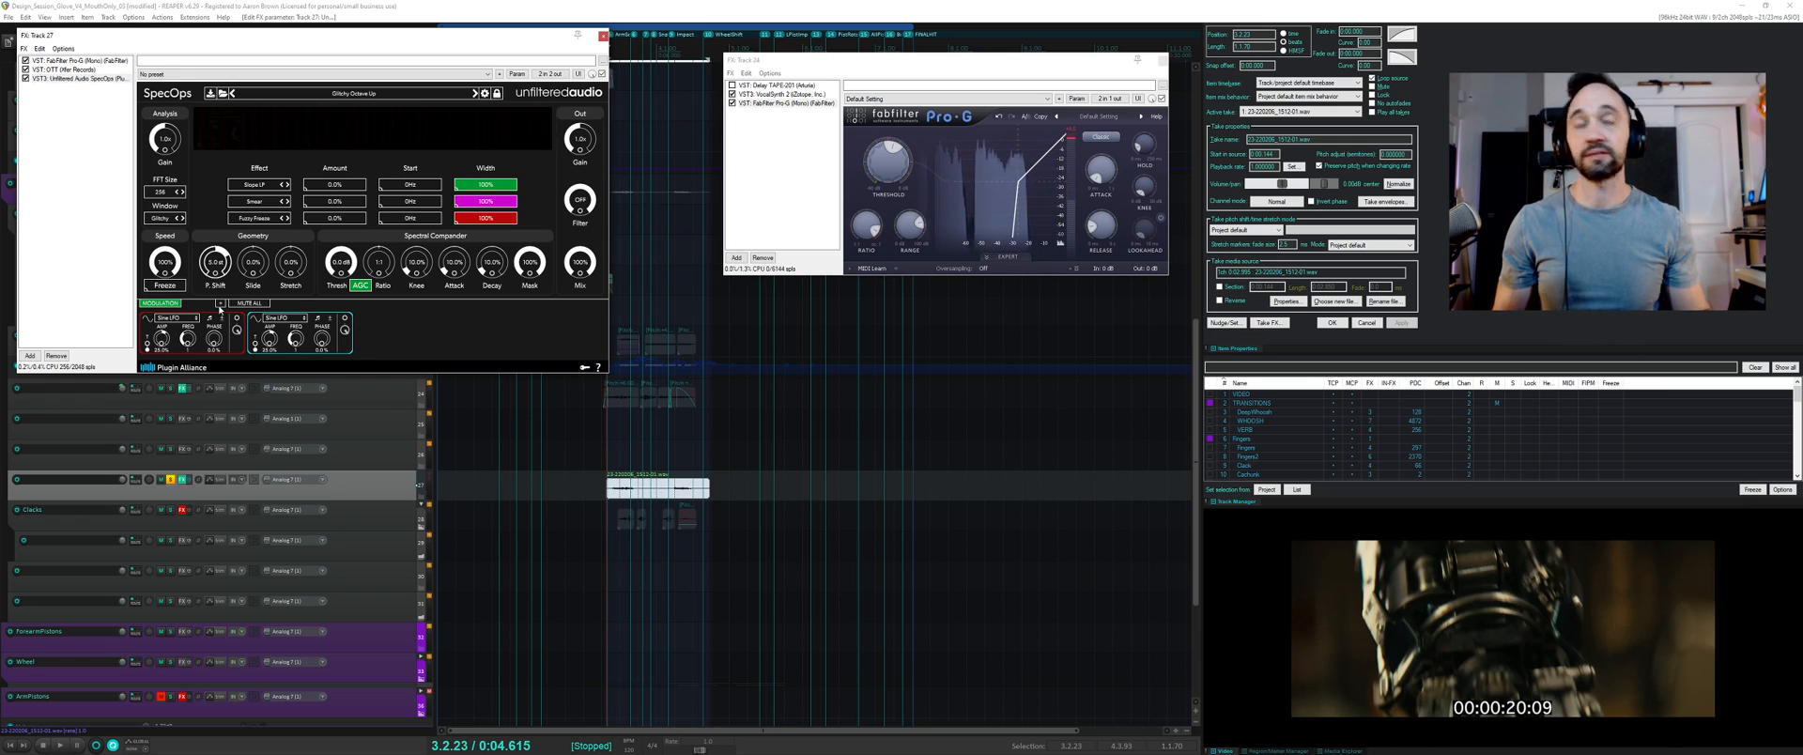
pyautogui.press('space')
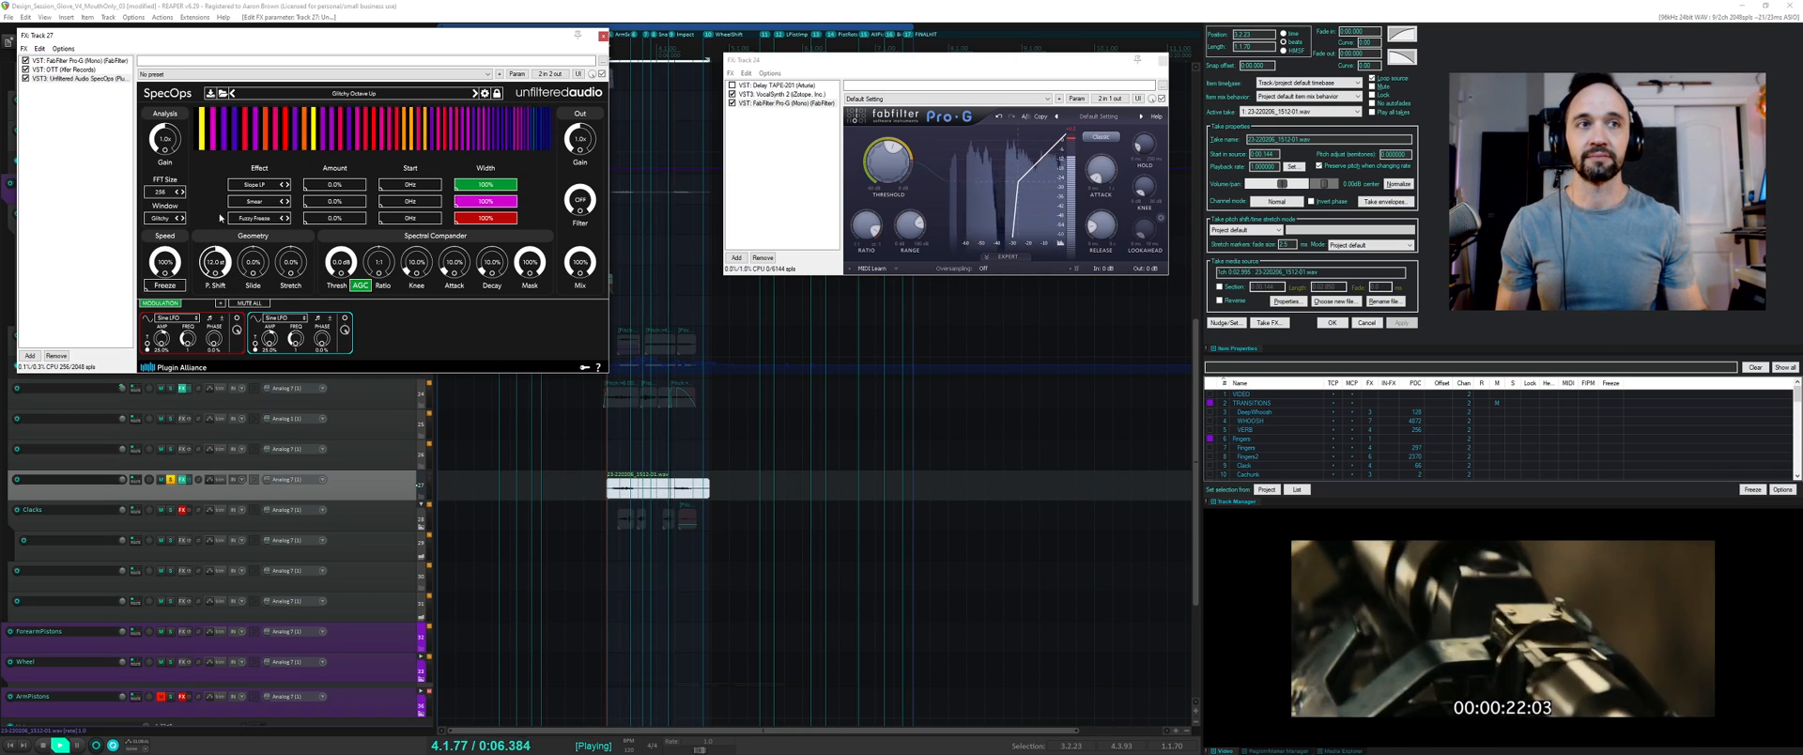
pyautogui.press('space')
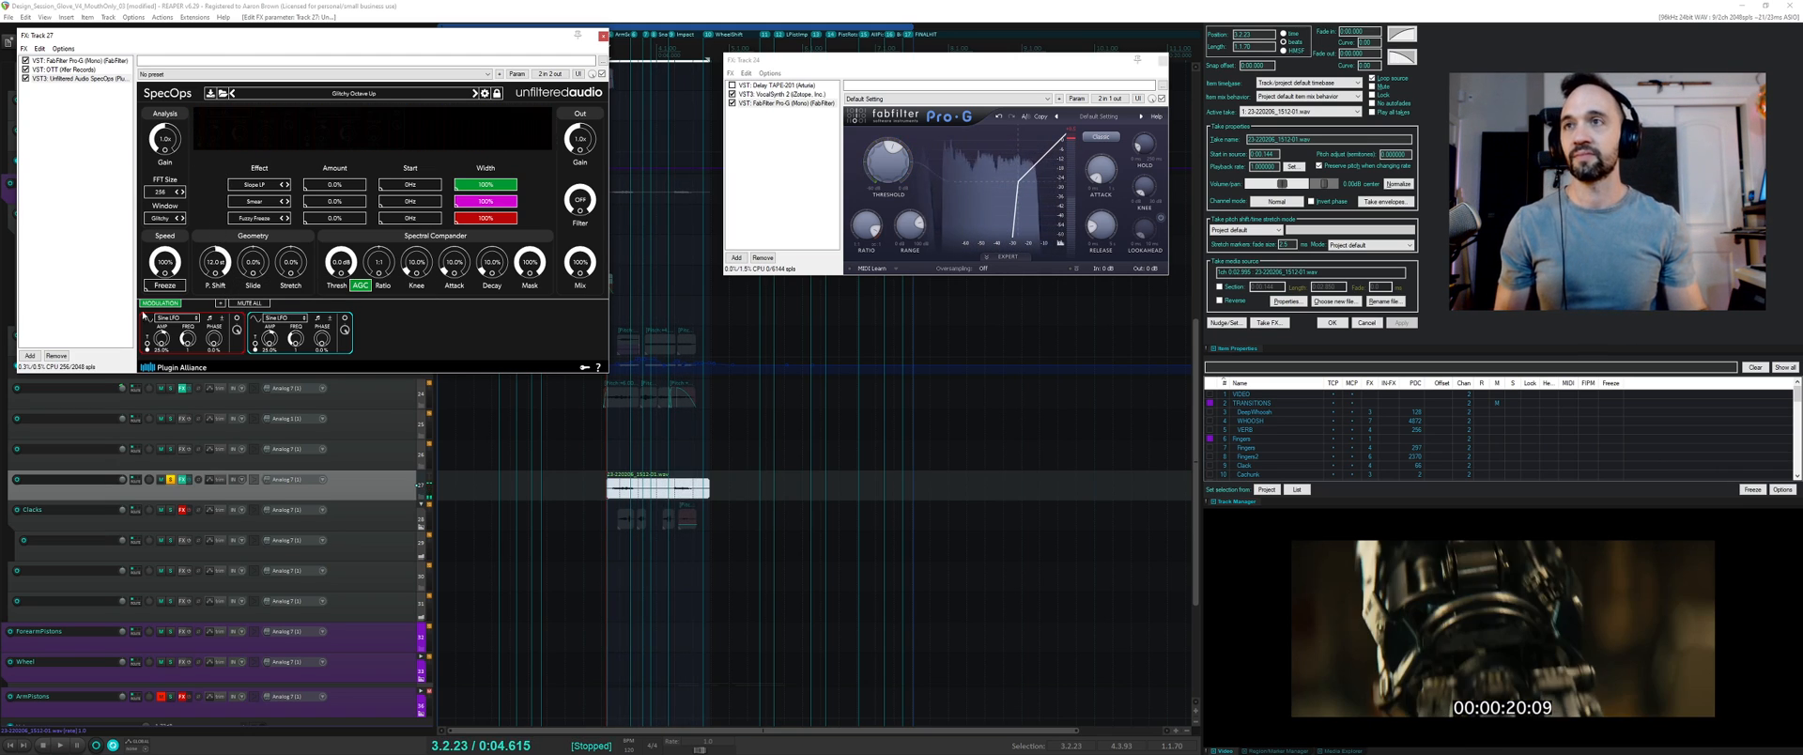
# - Toggle OTT in Track 27's FX chain during playback and adjust its depth
pyautogui.click(47, 70)
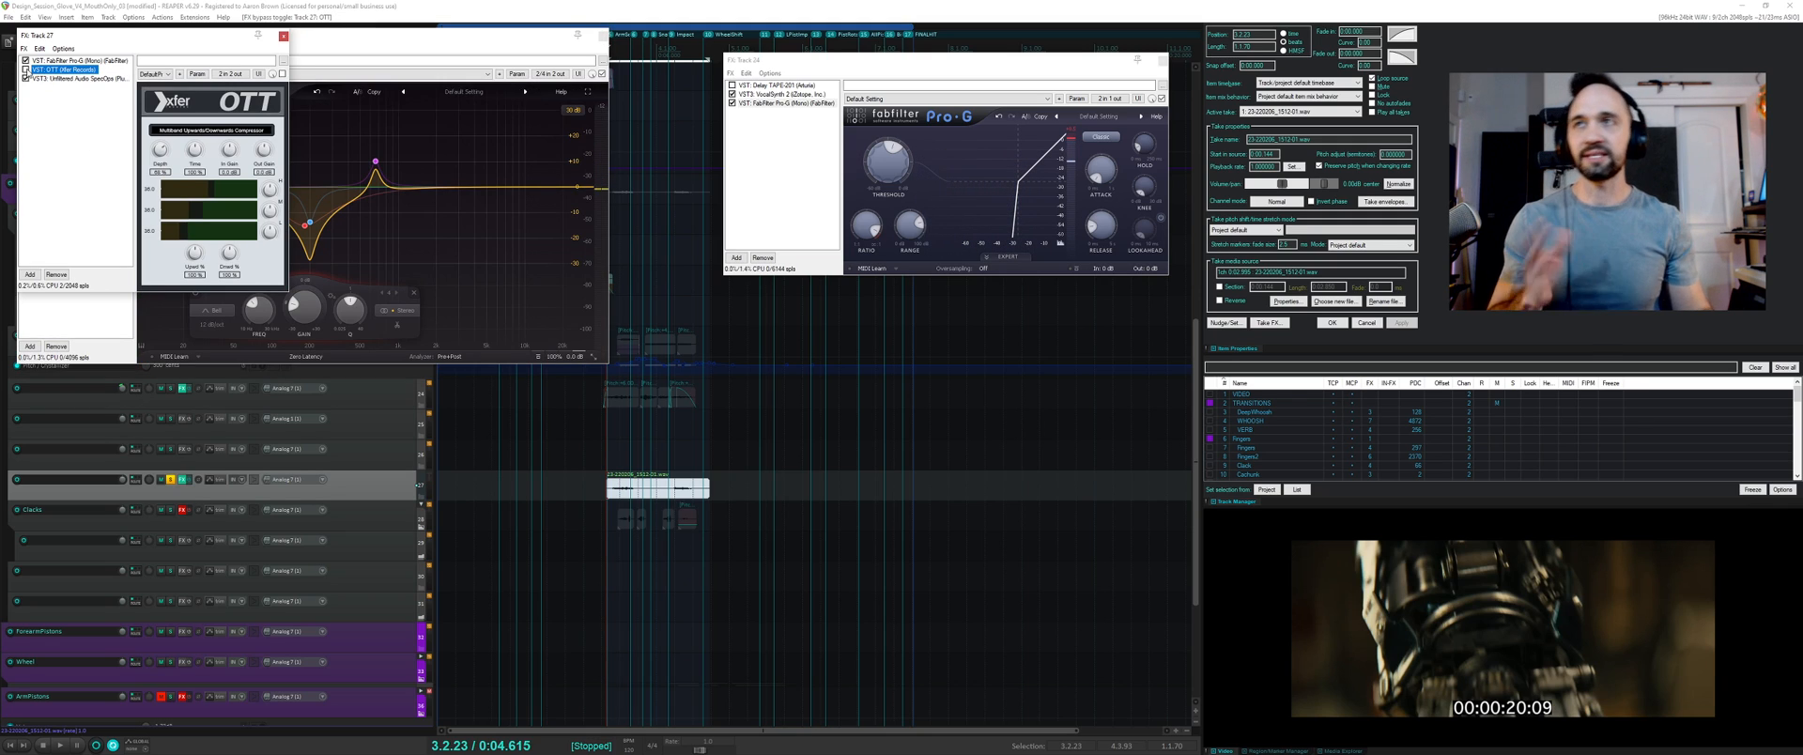
pyautogui.press('space')
pyautogui.click(26, 70)
pyautogui.press('space')
pyautogui.moveTo(163, 150); pyautogui.dragTo(165, 123)
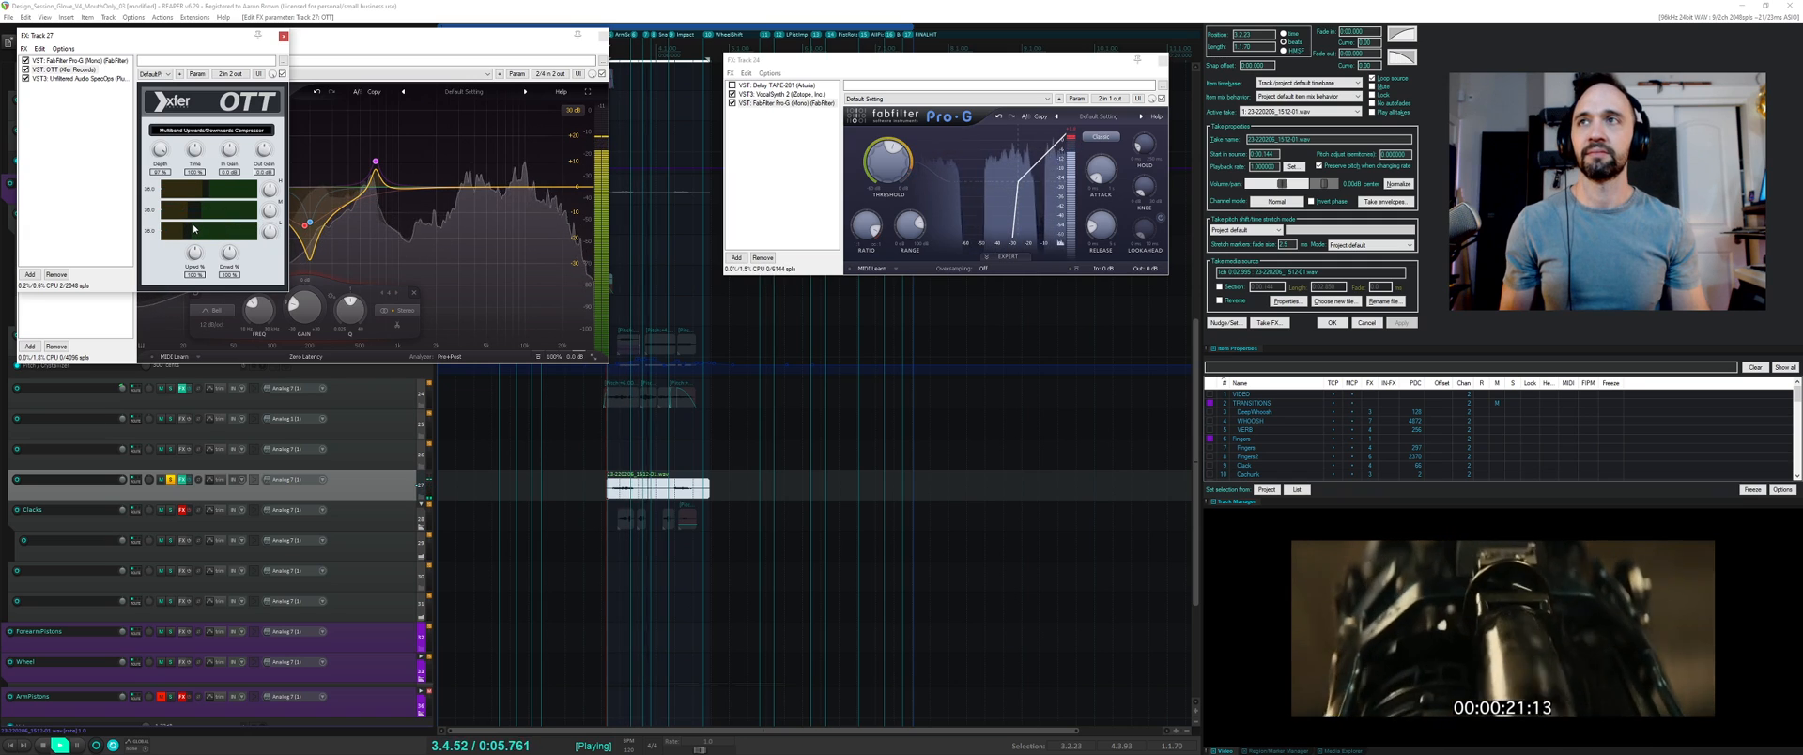
pyautogui.press('space')
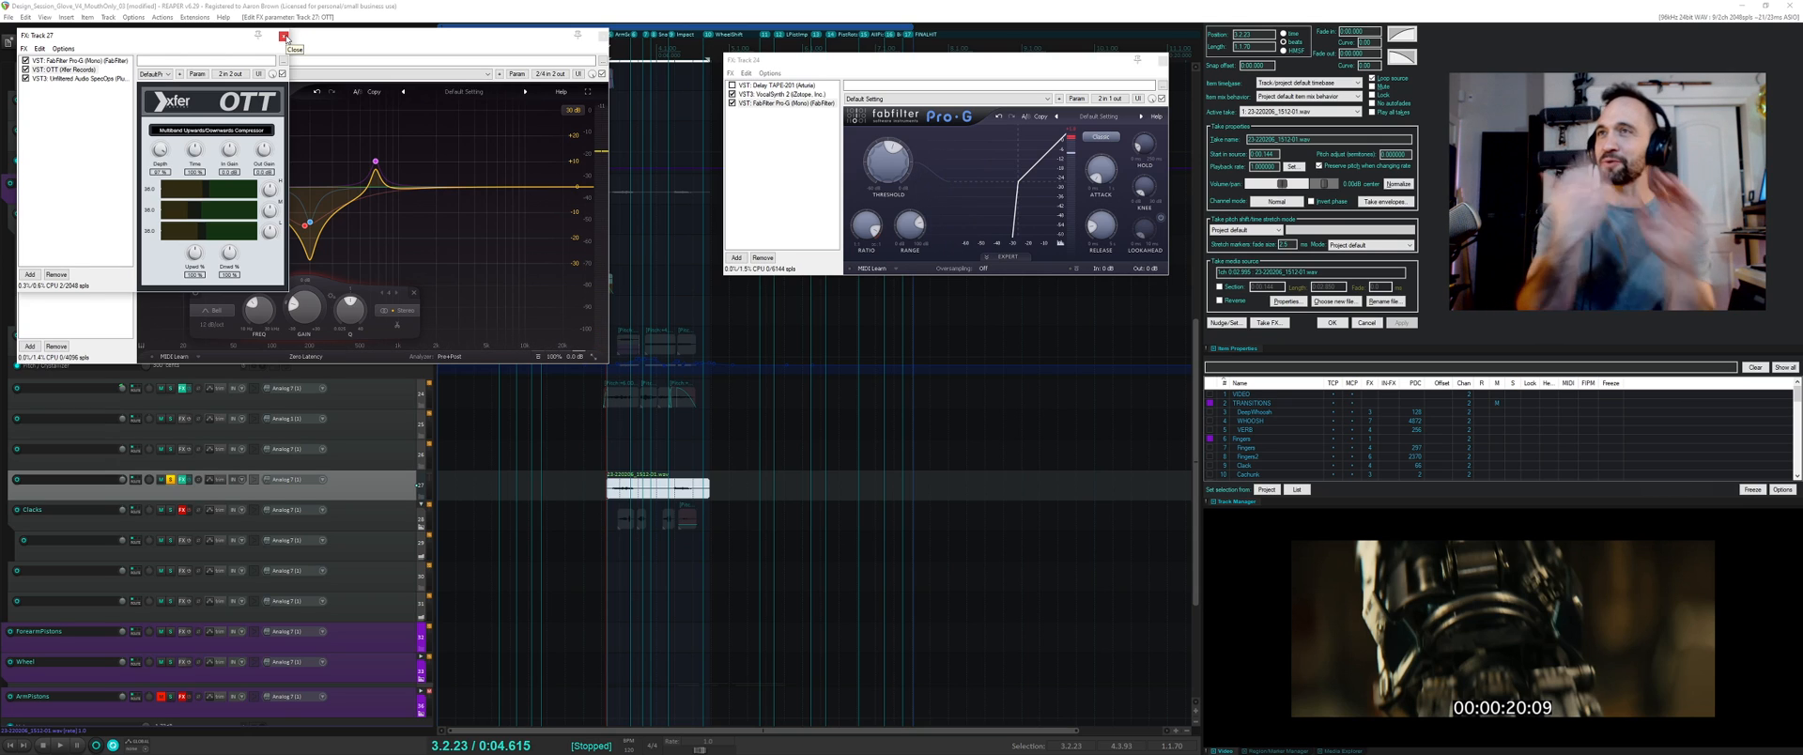
# - Close Track 27's FX chain, unsolo the track, solo the Clacks track, and turn on and open its FX chain
pyautogui.click(284, 36)
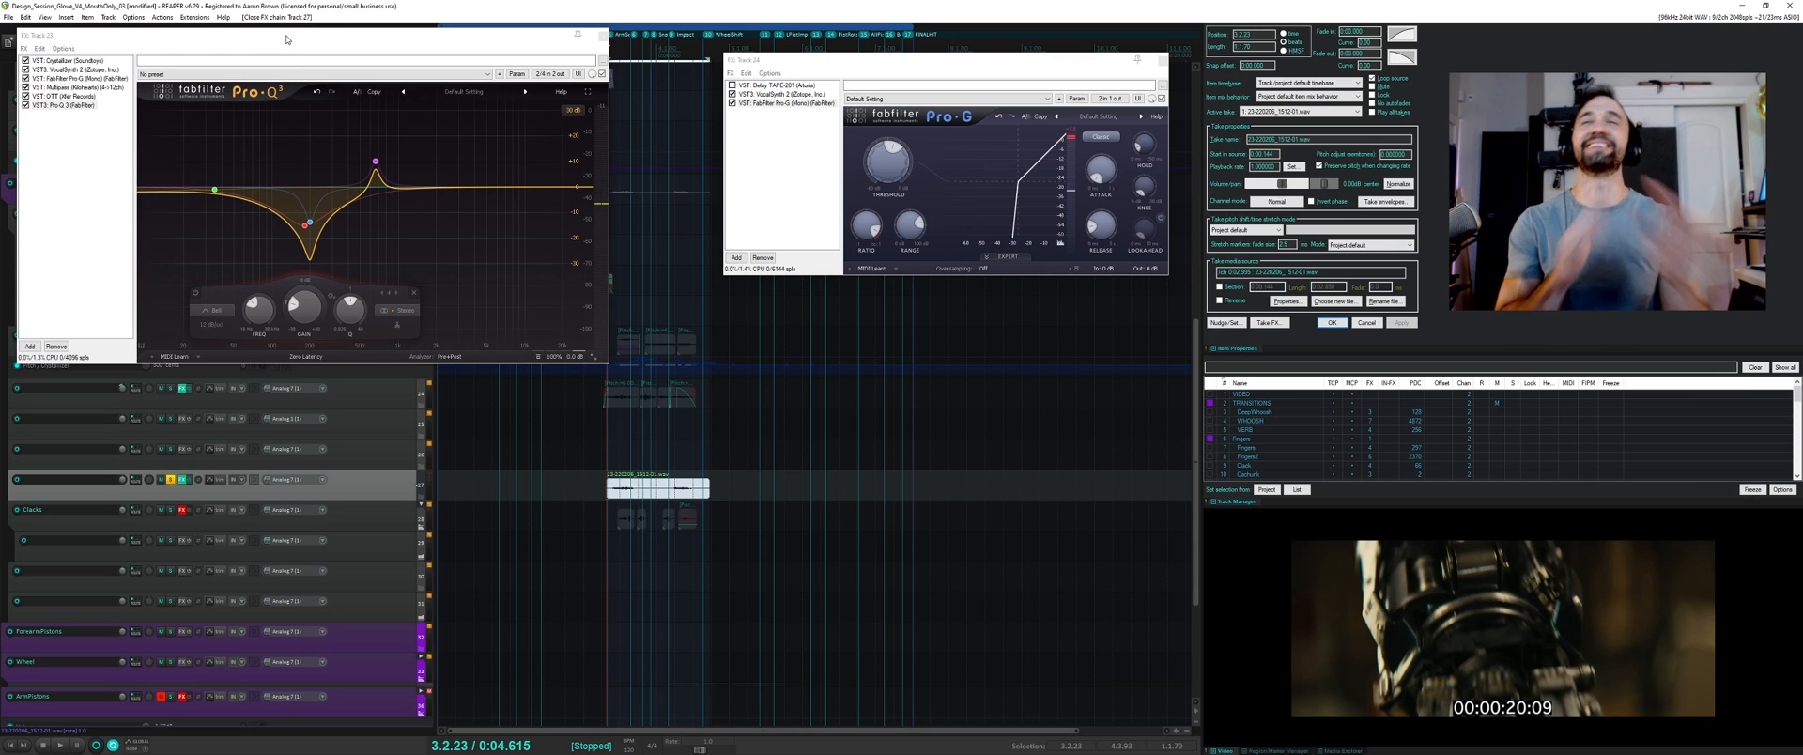
pyautogui.click(172, 482)
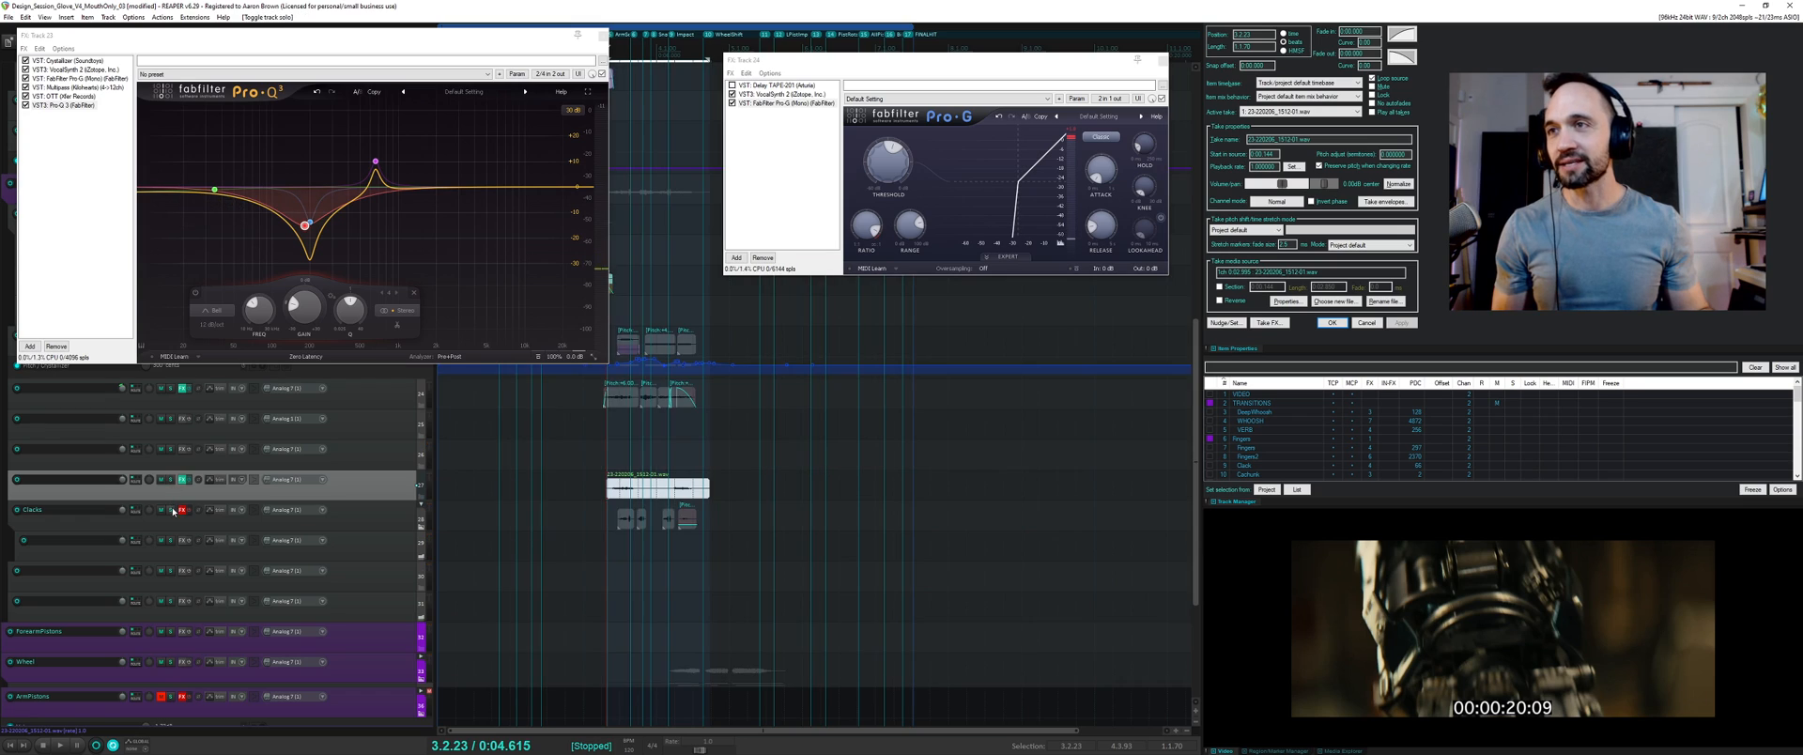
pyautogui.click(171, 511)
pyautogui.click(182, 511)
pyautogui.click(189, 511)
pyautogui.click(92, 108)
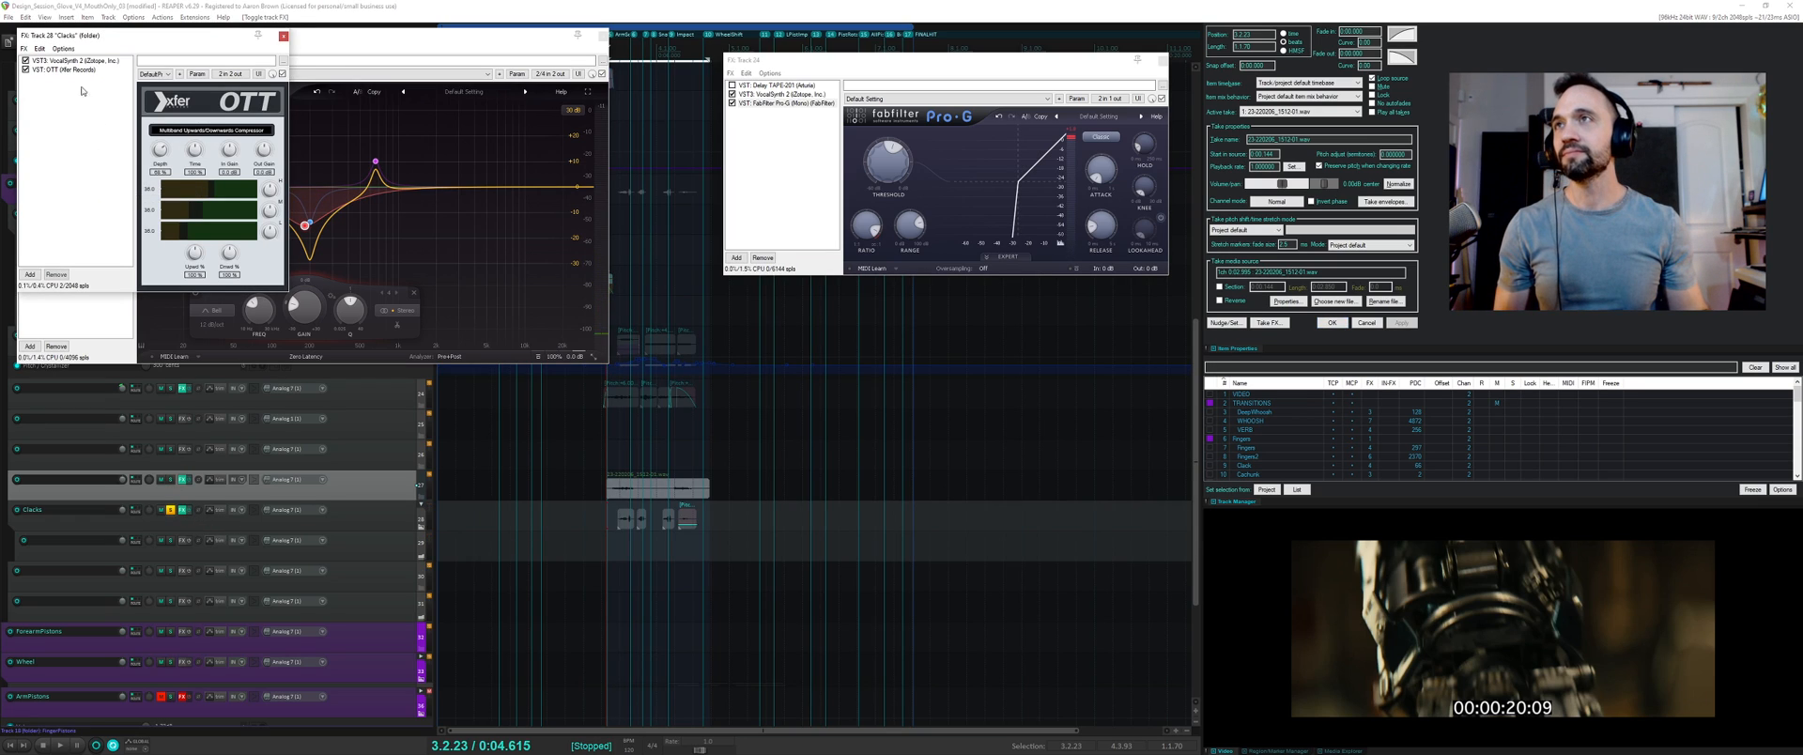
# - Select the Clacks clips, set the time selection to them, and play them with VocalSynth 2 and OTT bypassed
pyautogui.moveTo(599, 511); pyautogui.dragTo(711, 539)
pyautogui.press('t')
pyautogui.press('space')
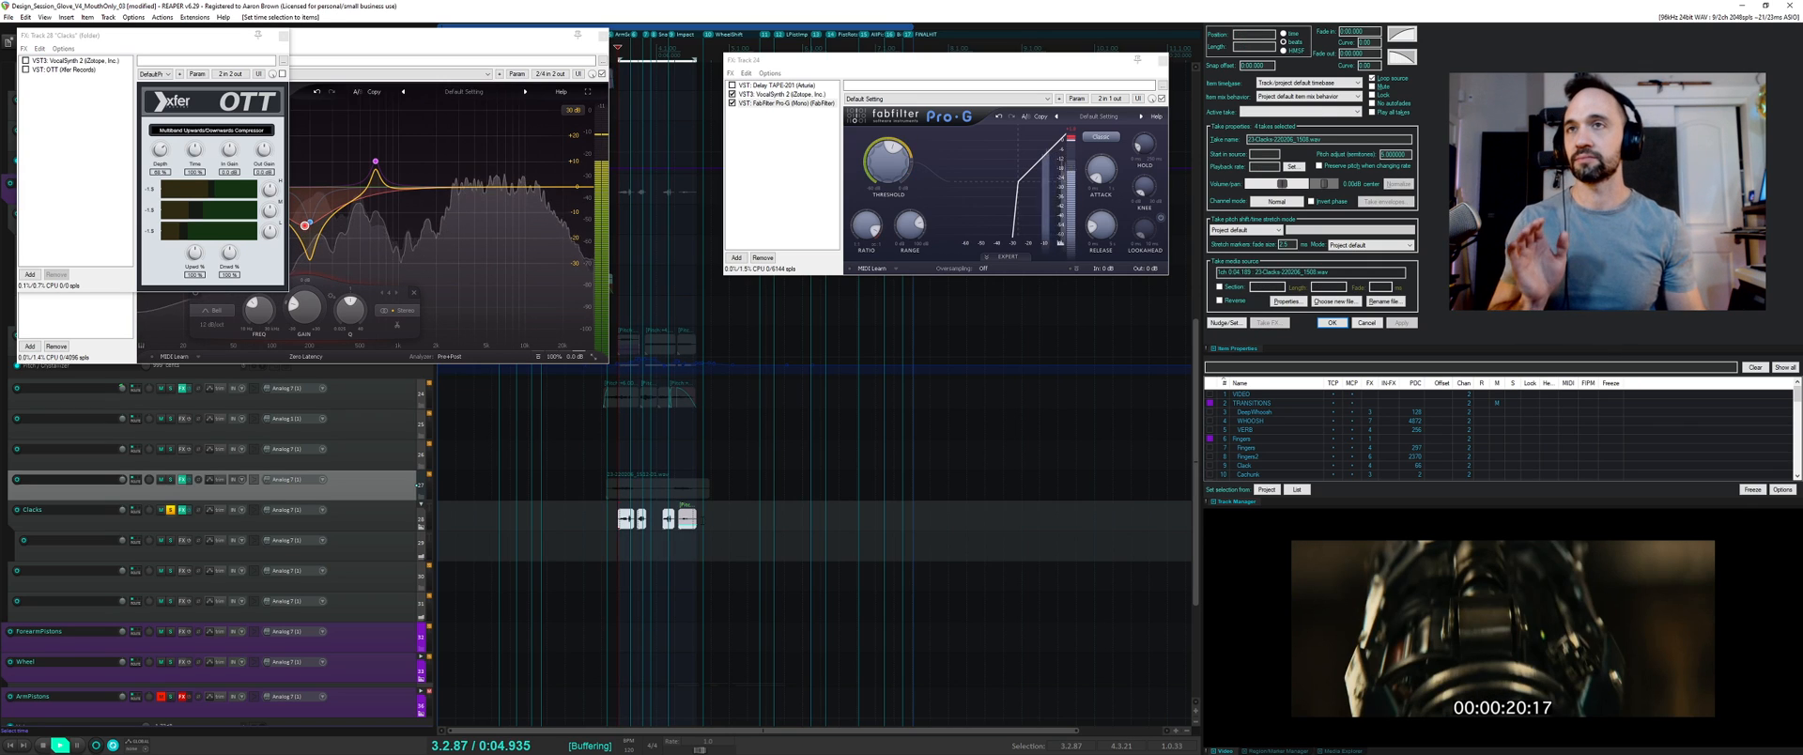
pyautogui.press('space')
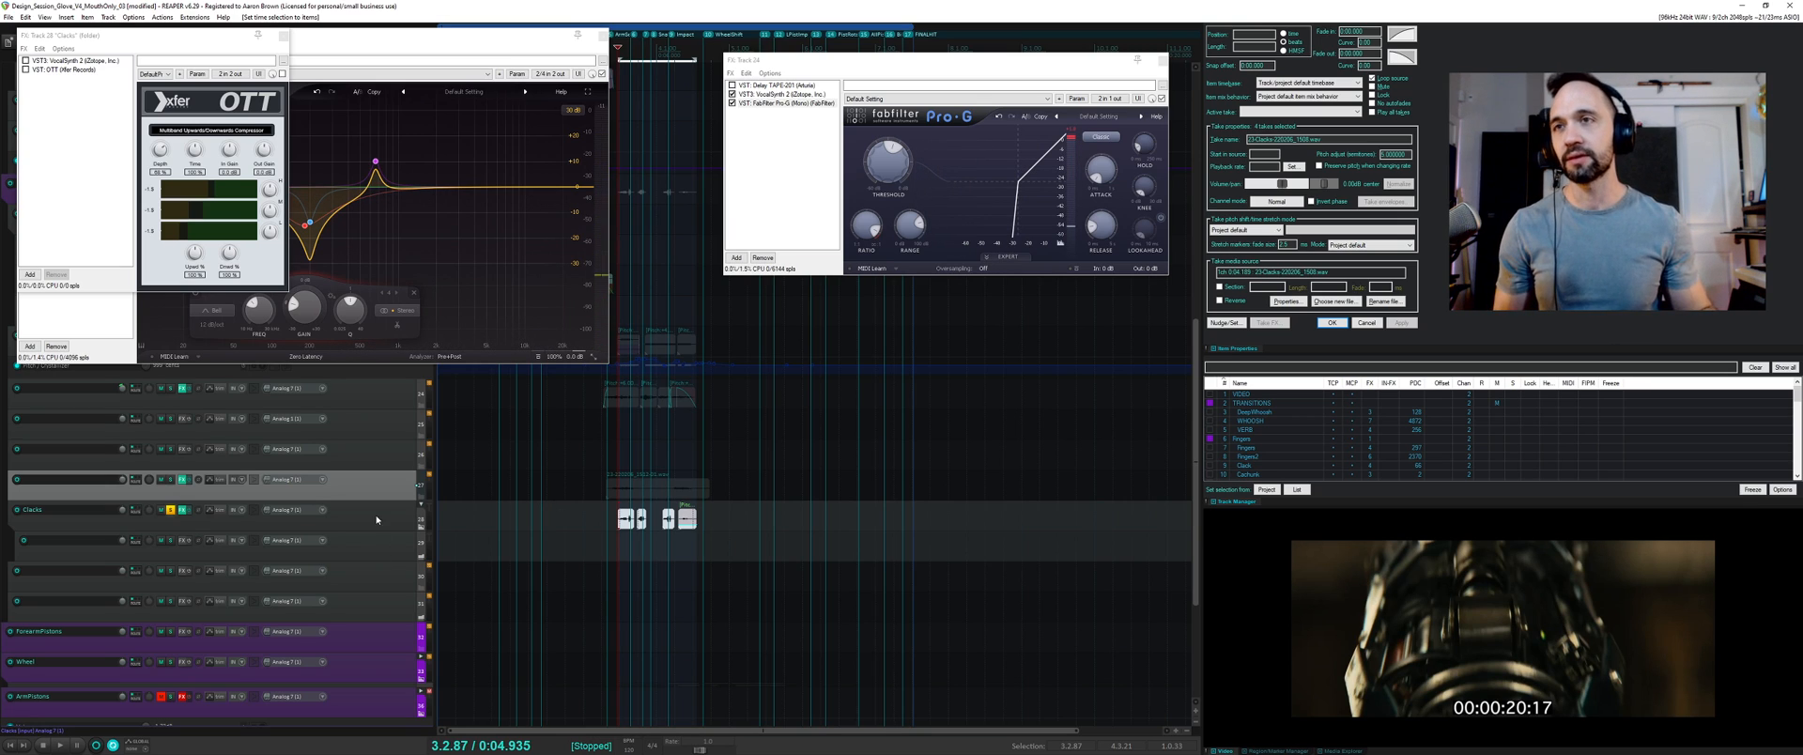
# - Toggle the Clacks track's whole FX chain off and on while playing the selected section
pyautogui.click(186, 511)
pyautogui.press('space')
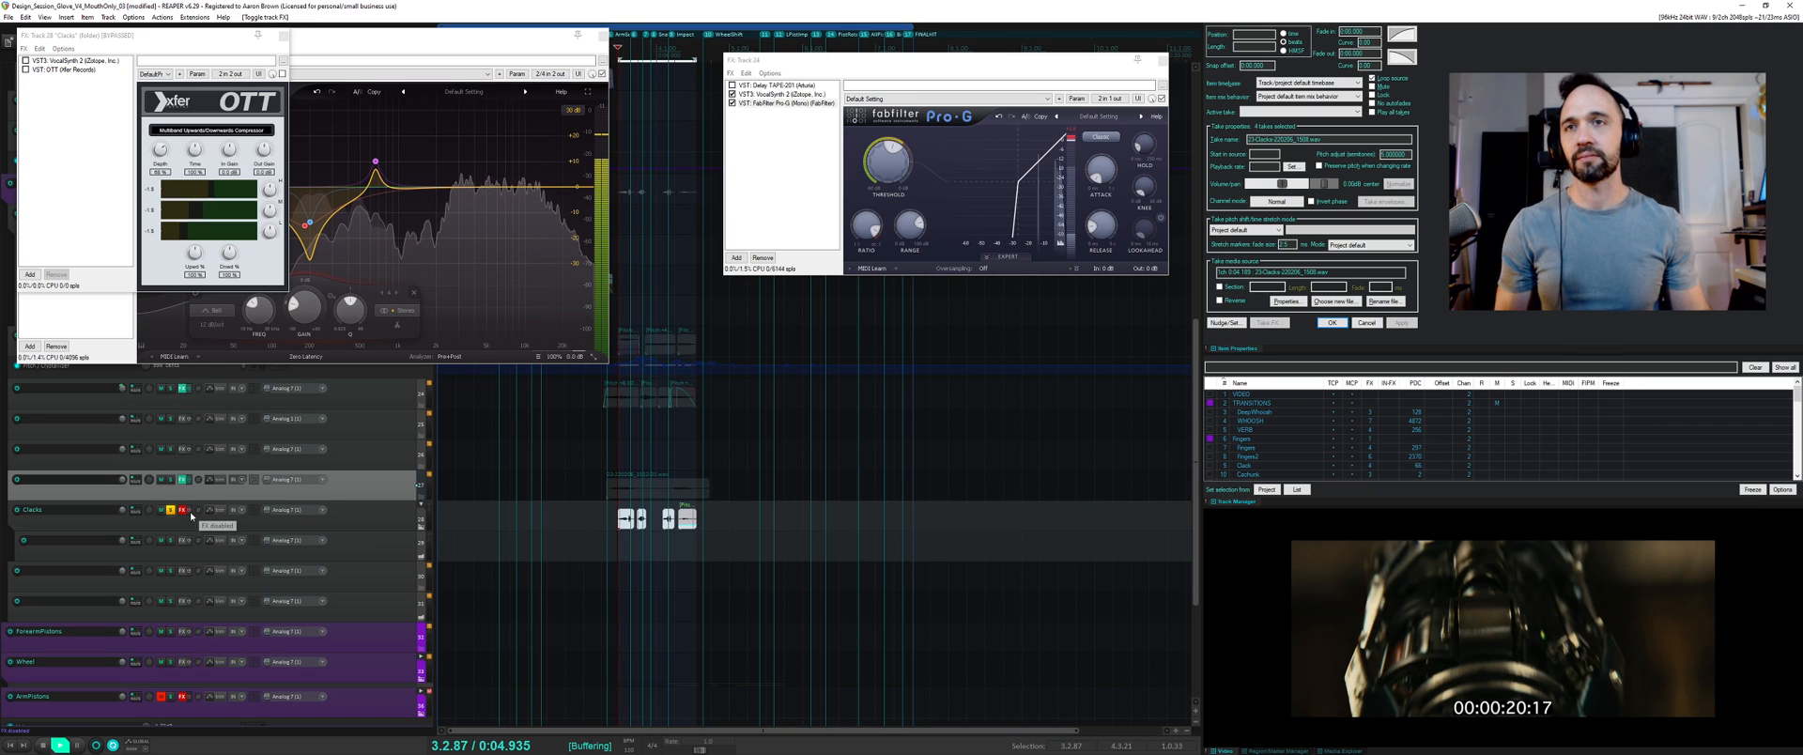
pyautogui.click(186, 511)
pyautogui.press('space')
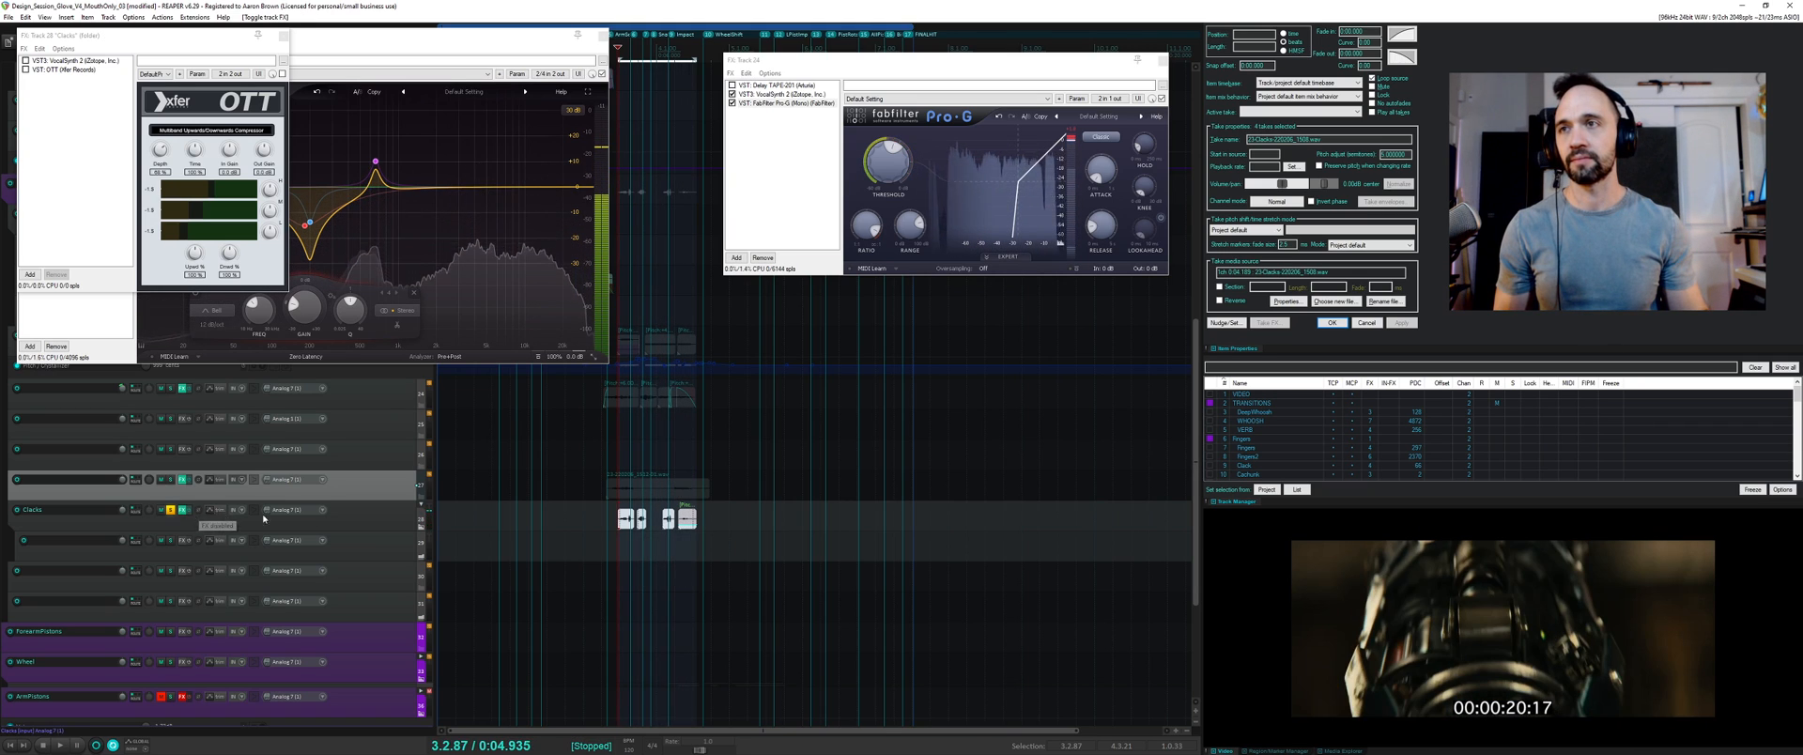
# - Reopen the Clacks FX chain and play the section with only VocalSynth 2 enabled
pyautogui.click(184, 512)
pyautogui.click(184, 513)
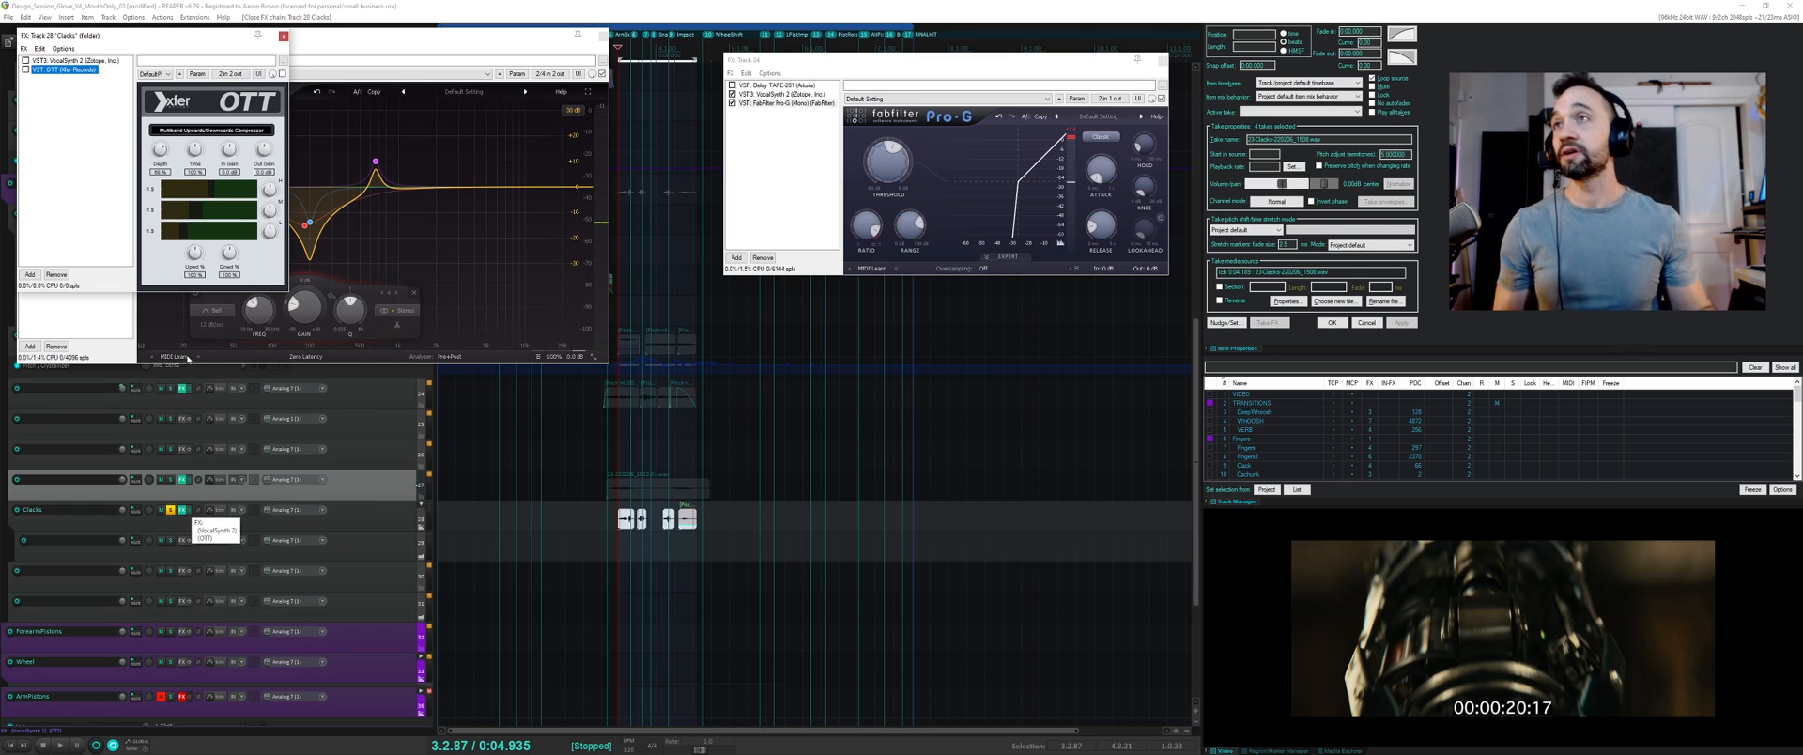
pyautogui.click(32, 69)
pyautogui.click(66, 60)
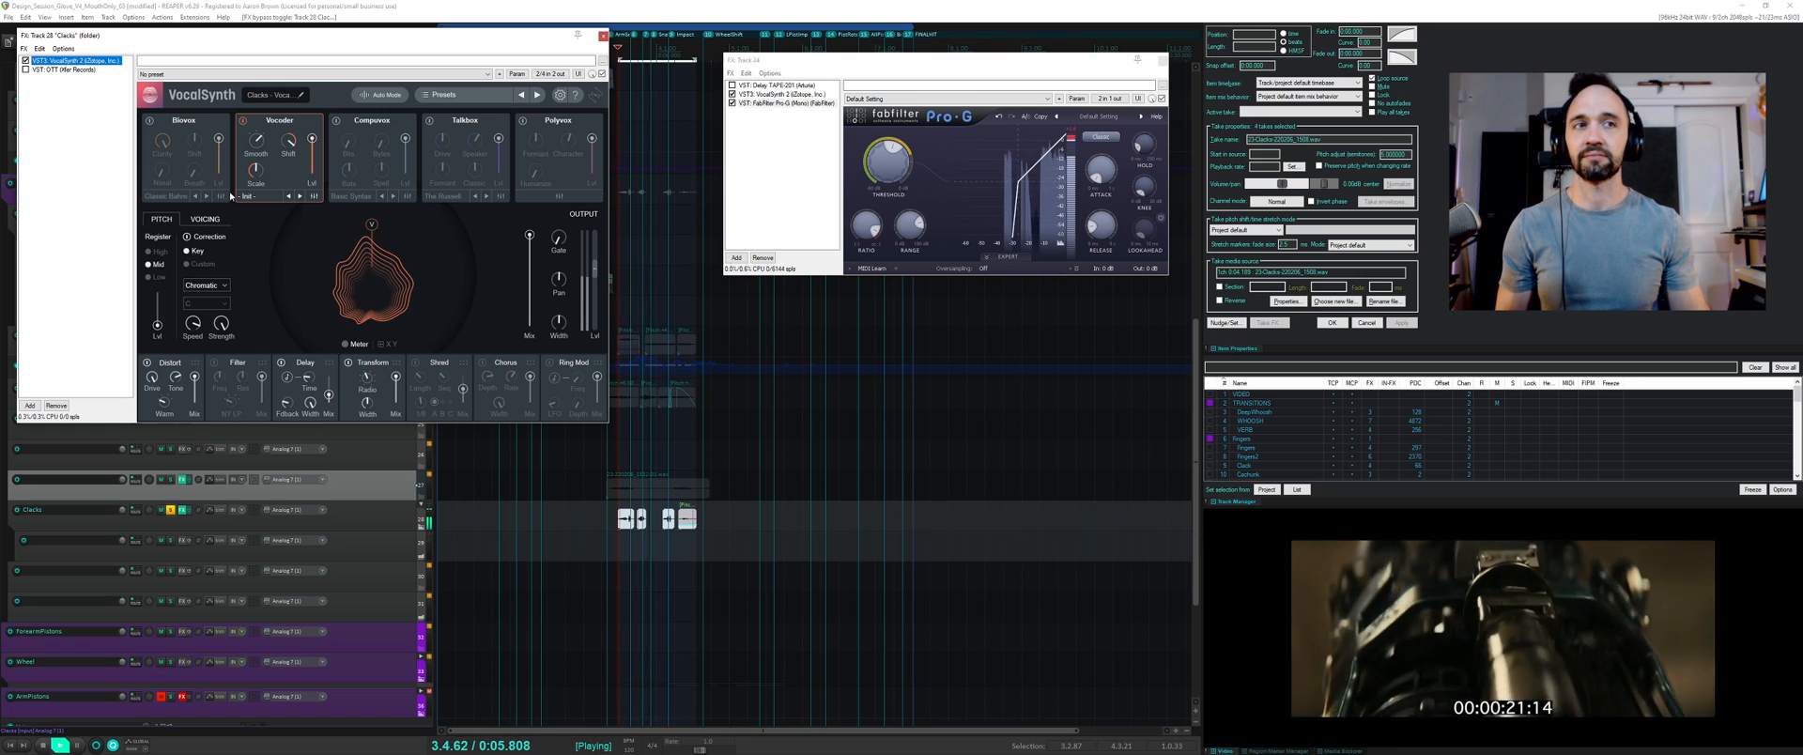
# - Toggle the Delay module in VocalSynth 2 on the Clacks track during playback
pyautogui.click(281, 362)
pyautogui.click(281, 363)
pyautogui.press('space')
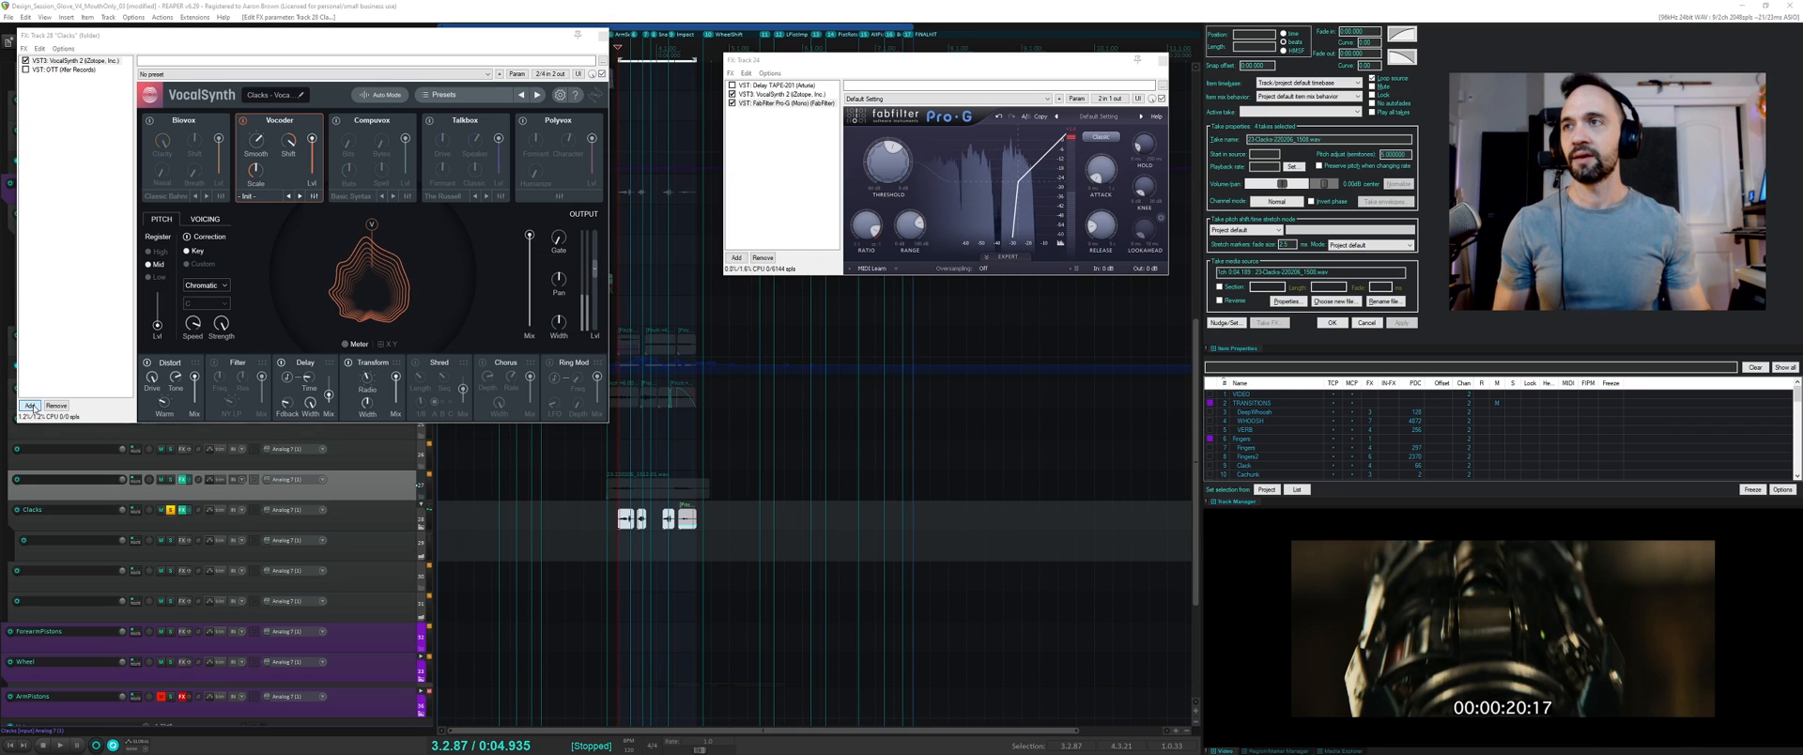
# - Add kHs Pitch Shifter to the Clacks track, place it first in the chain, and set its pitch to -1.00
pyautogui.click(30, 405)
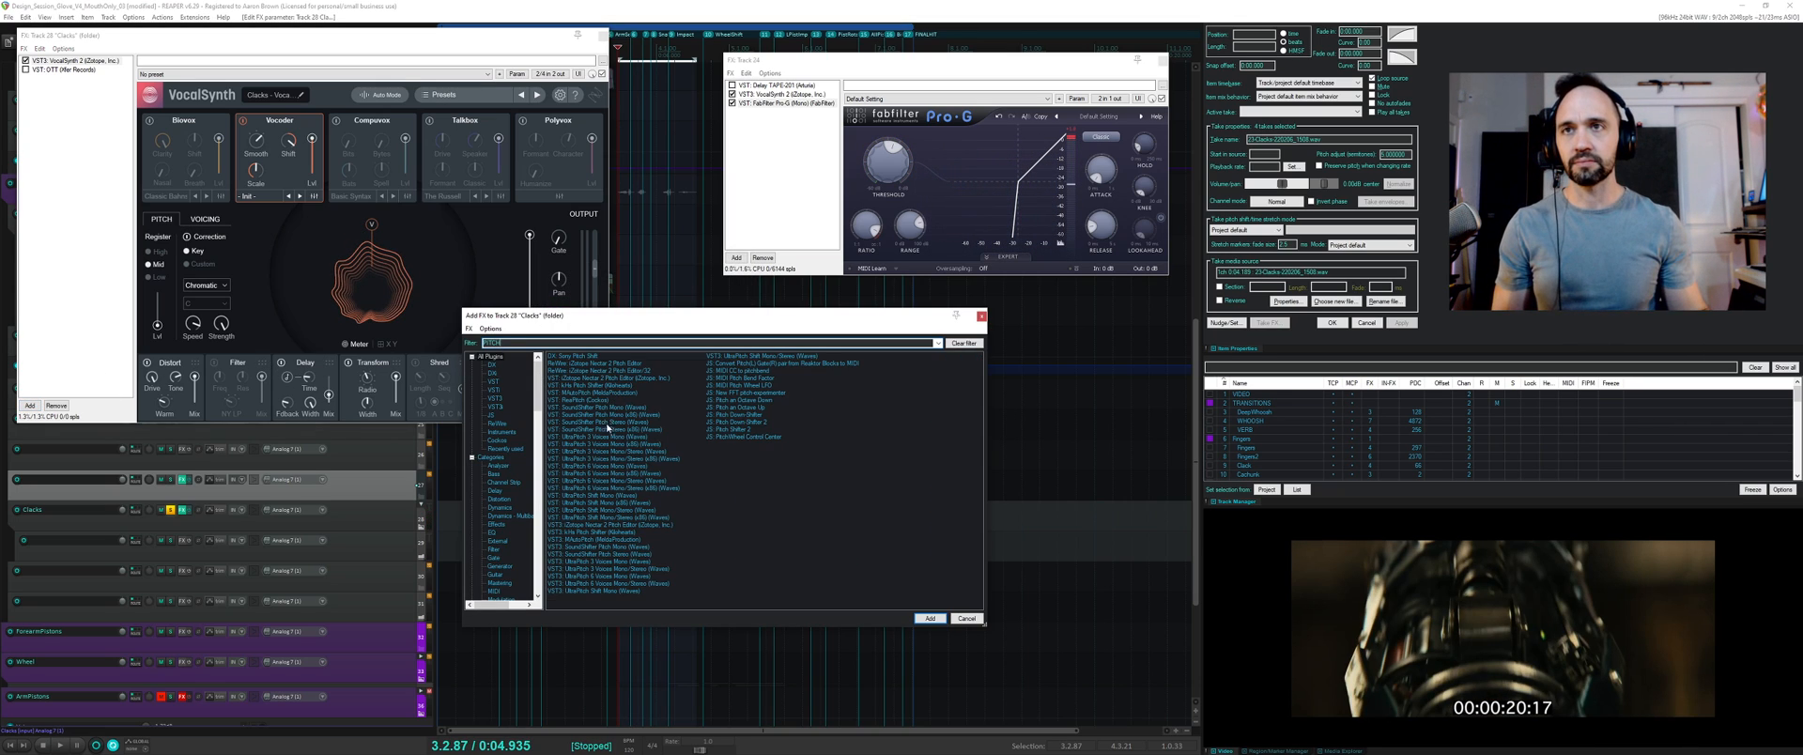
pyautogui.doubleClick(583, 386)
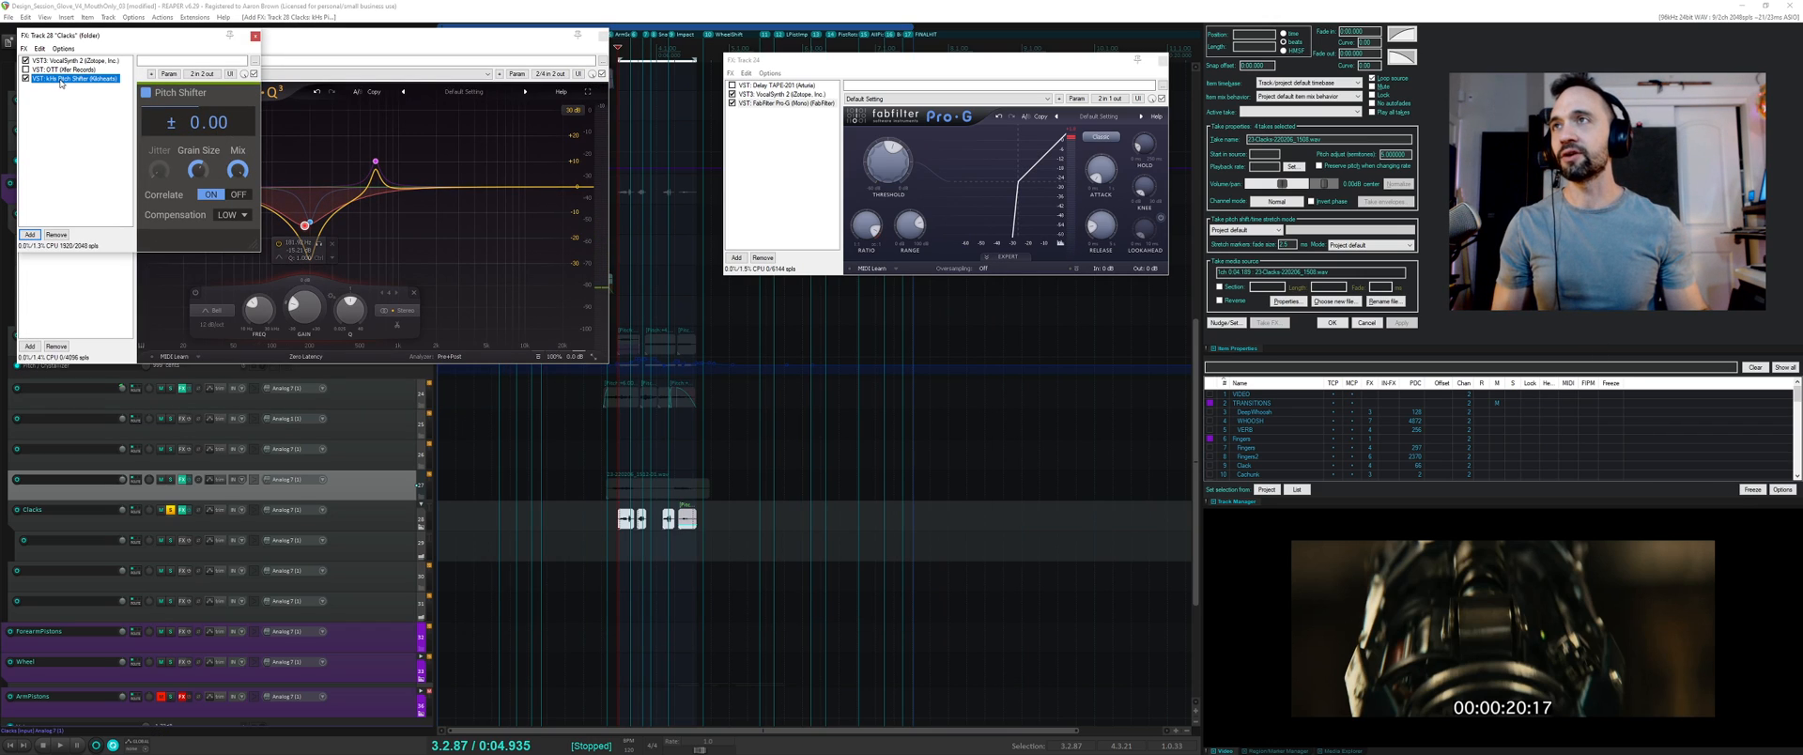
pyautogui.moveTo(68, 66); pyautogui.dragTo(68, 61)
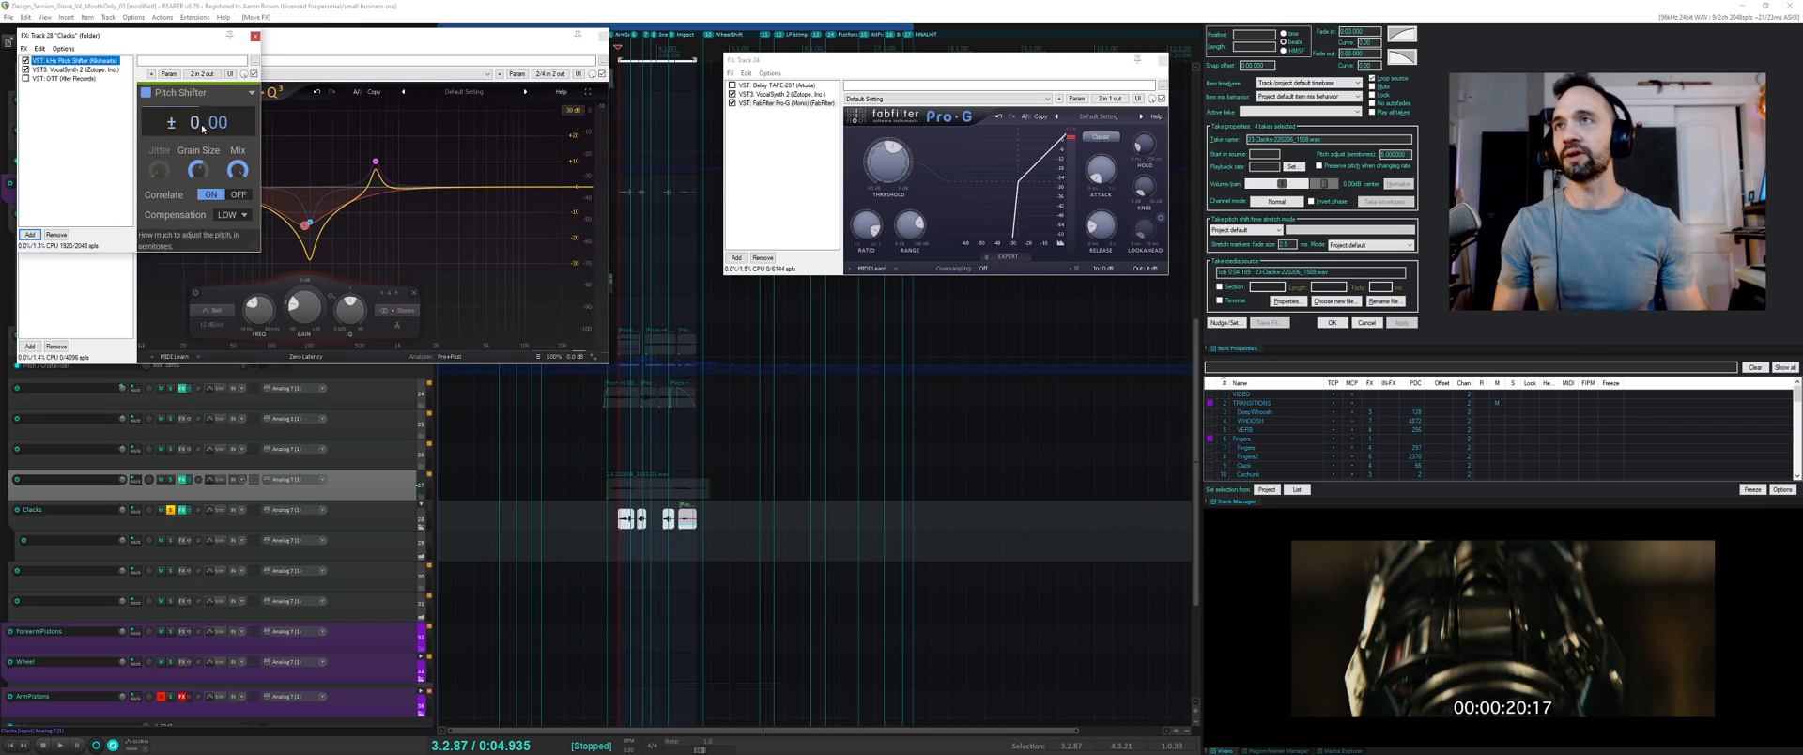
pyautogui.moveTo(195, 123); pyautogui.dragTo(195, 129)
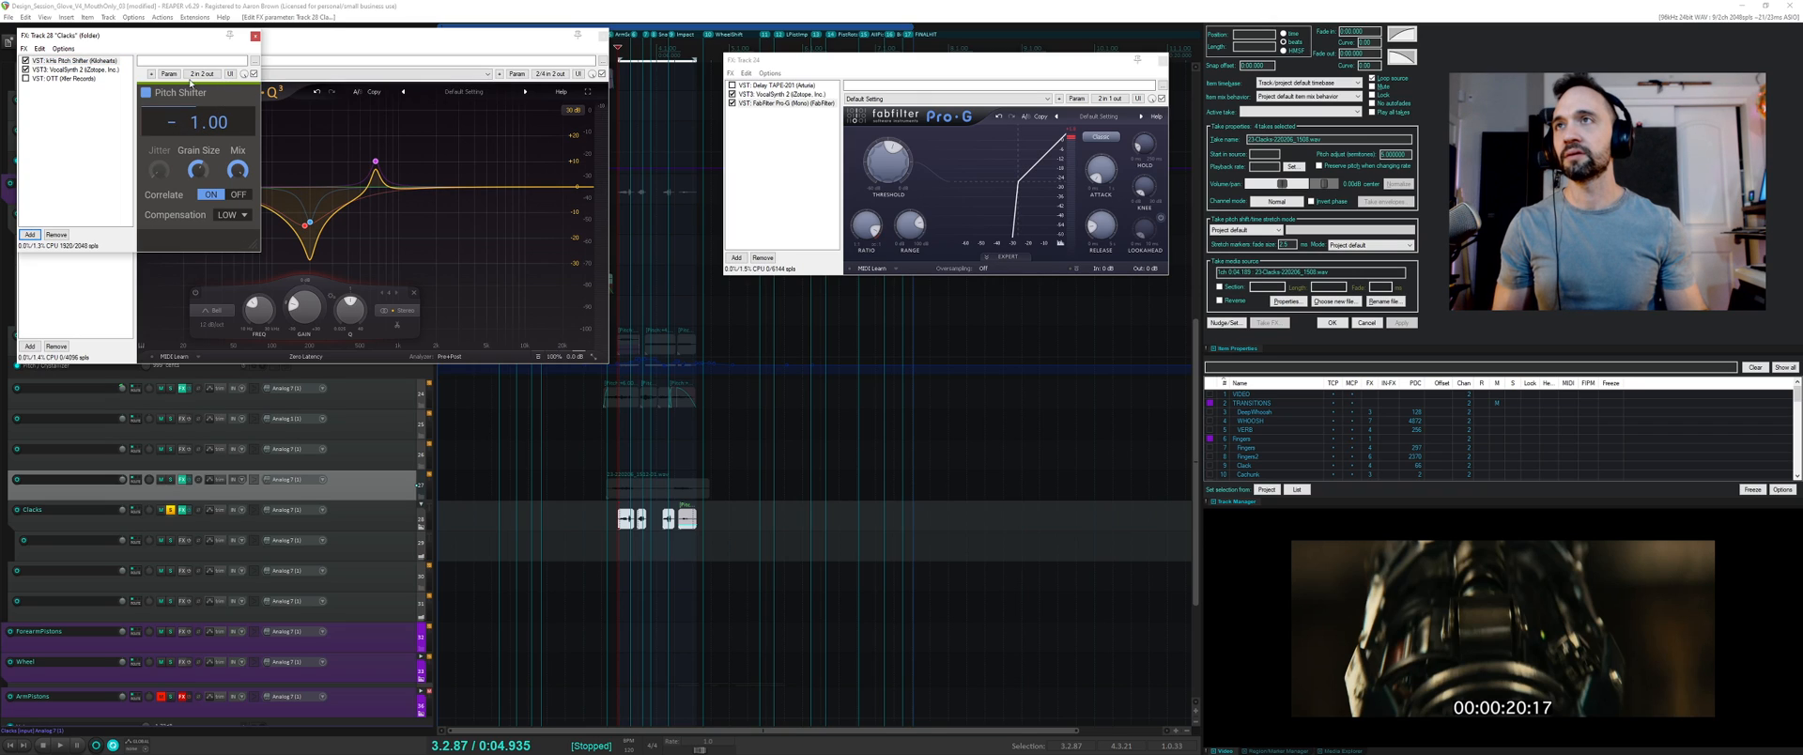
# - Modulate the Pitch Shifter's pitch with the track's audio control signal, lowering the maximum volume and setting strength to about 32%
pyautogui.click(173, 74)
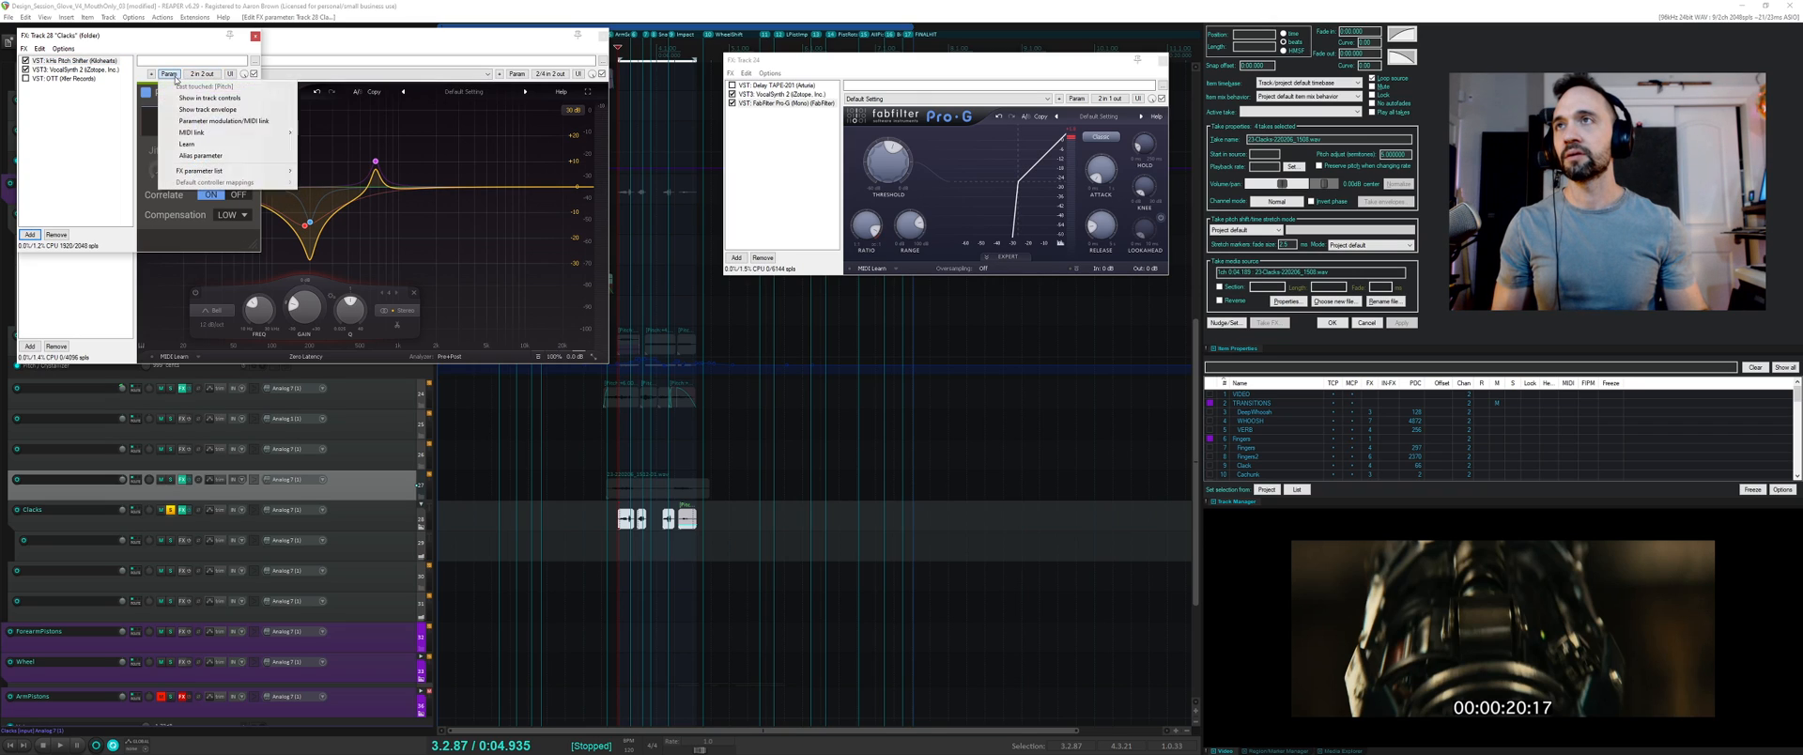
pyautogui.click(207, 121)
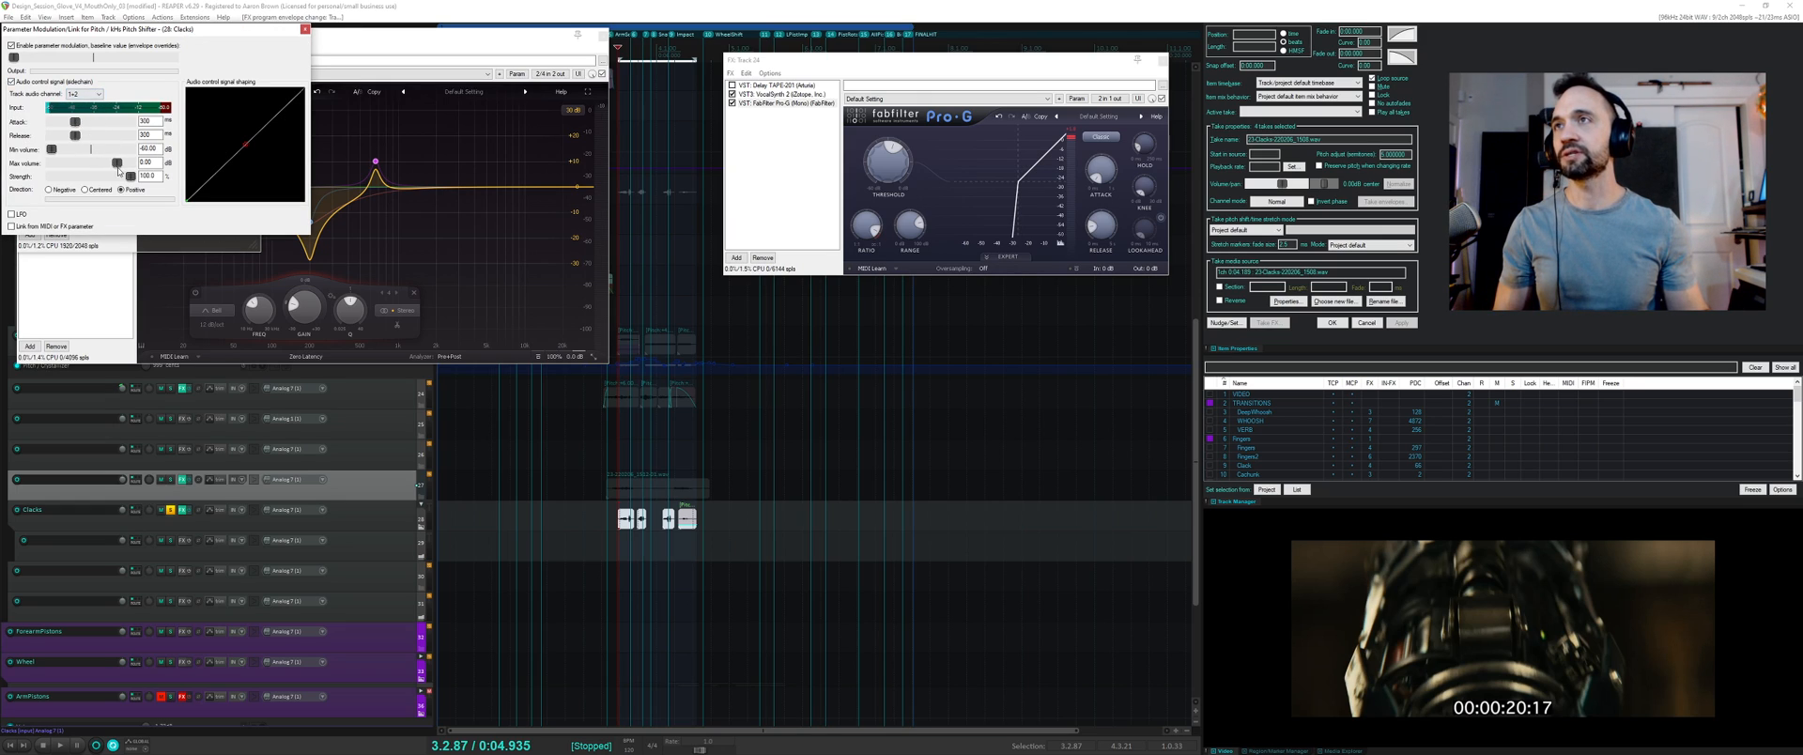
pyautogui.press('space')
pyautogui.moveTo(130, 177); pyautogui.dragTo(74, 177)
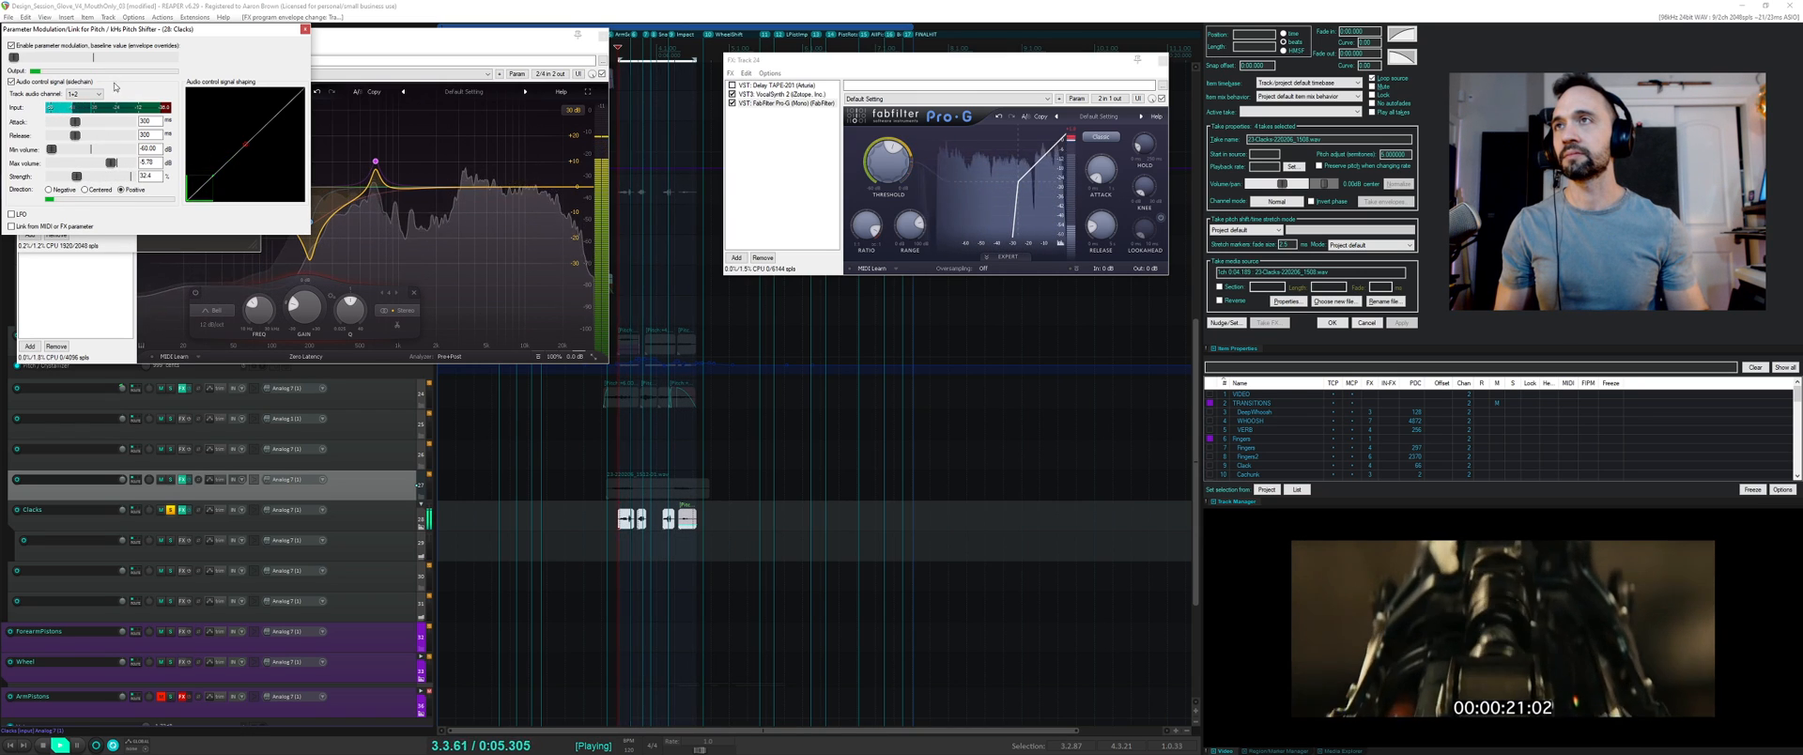
# - Move the modulation window clear of the Pitch Shifter, reset the pitch baseline to centre, and set strength to 100%
pyautogui.moveTo(117, 31); pyautogui.dragTo(505, 248)
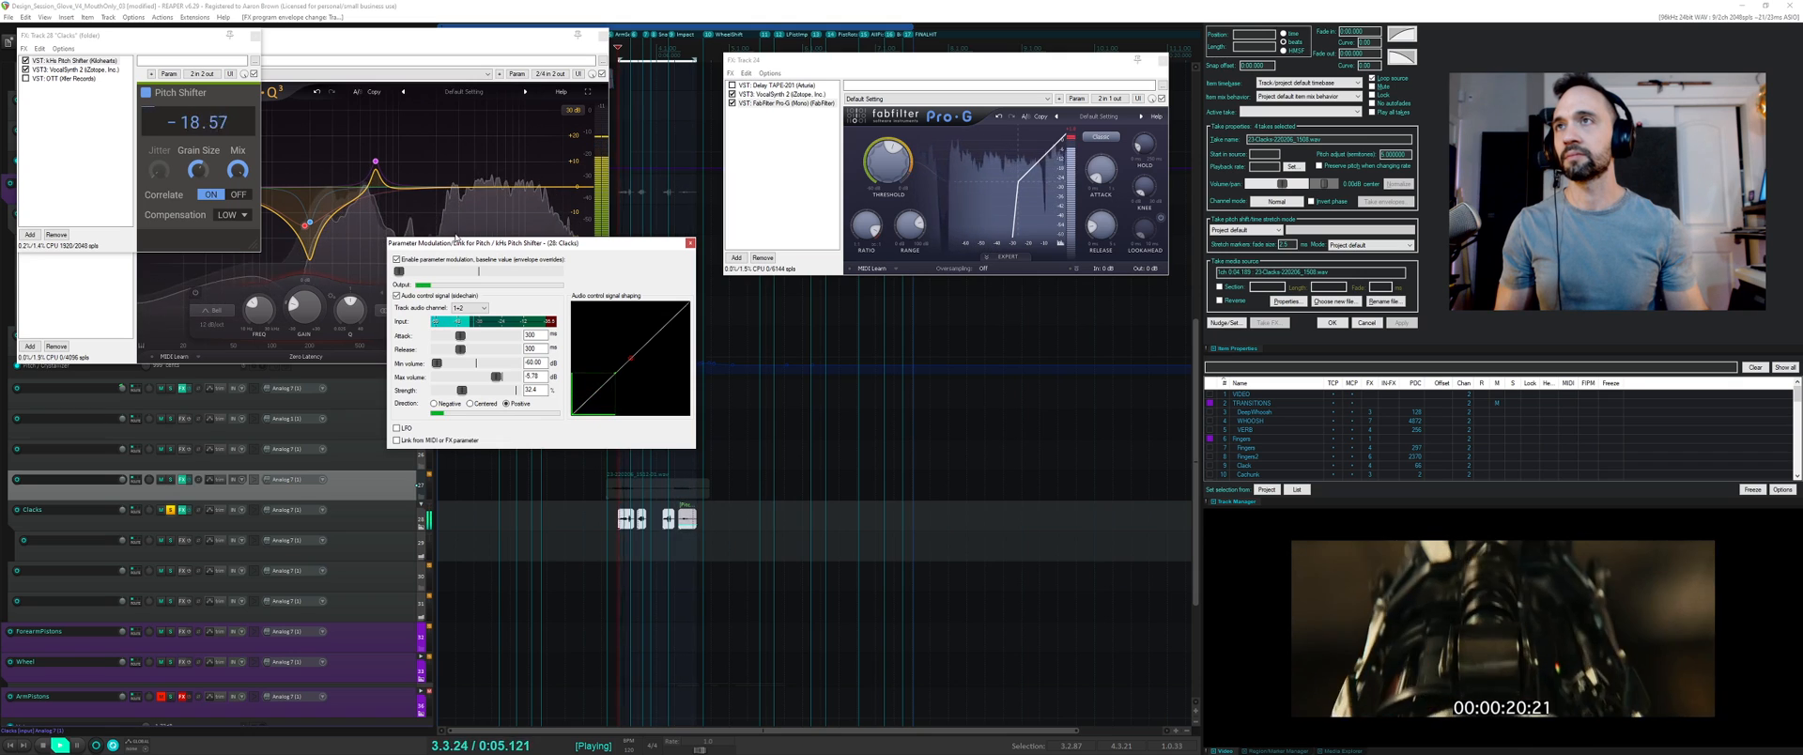
pyautogui.doubleClick(398, 274)
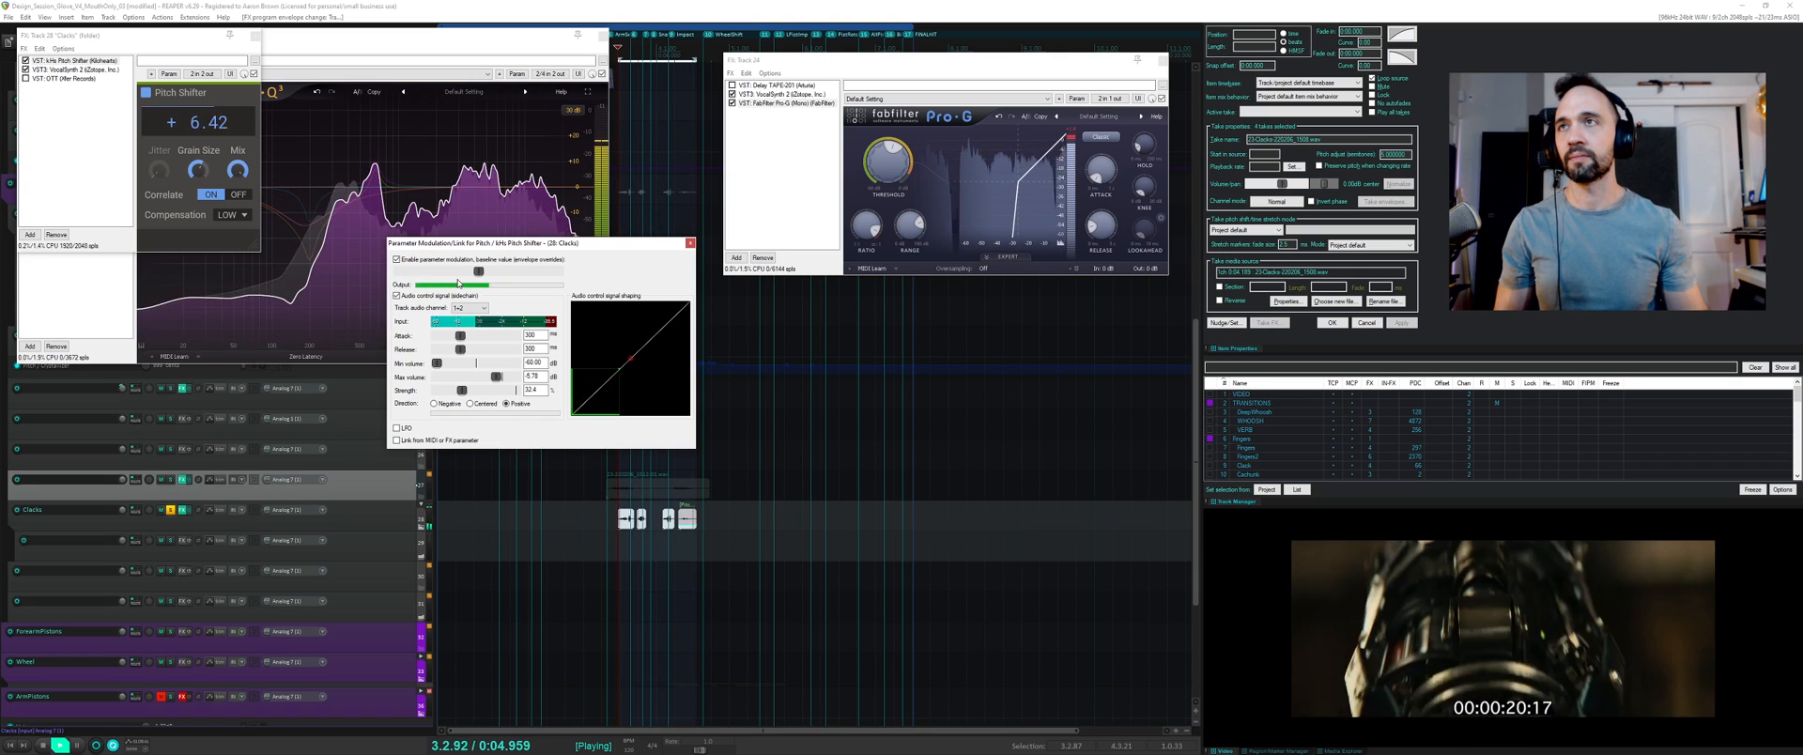
pyautogui.doubleClick(461, 391)
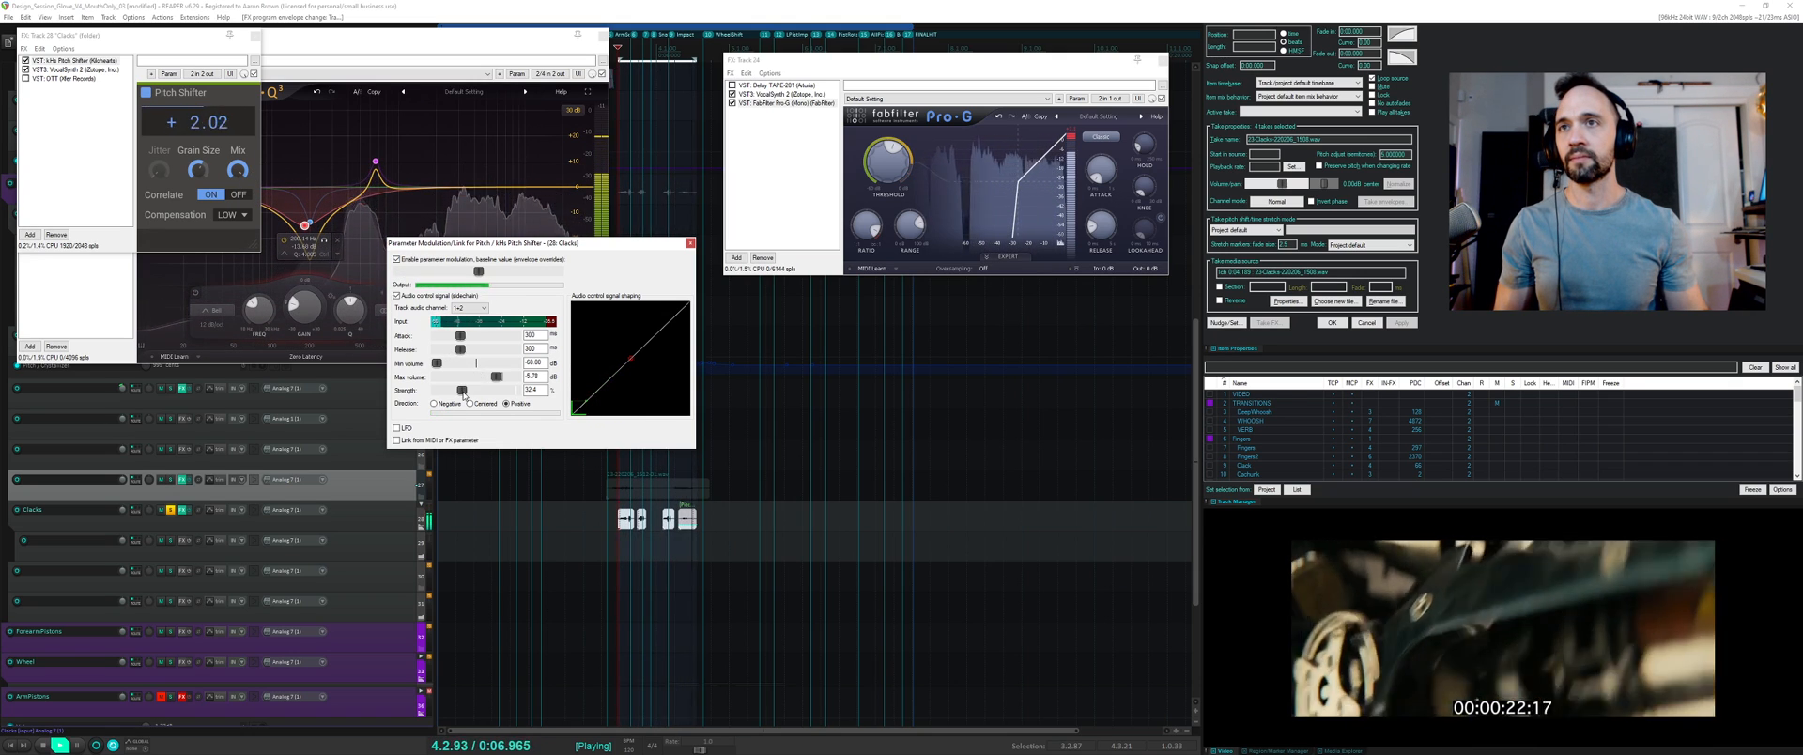
# - Compare the Clacks section with the Pitch Shifter bypassed and re-enabled, moving the FX window out of the way
pyautogui.click(25, 60)
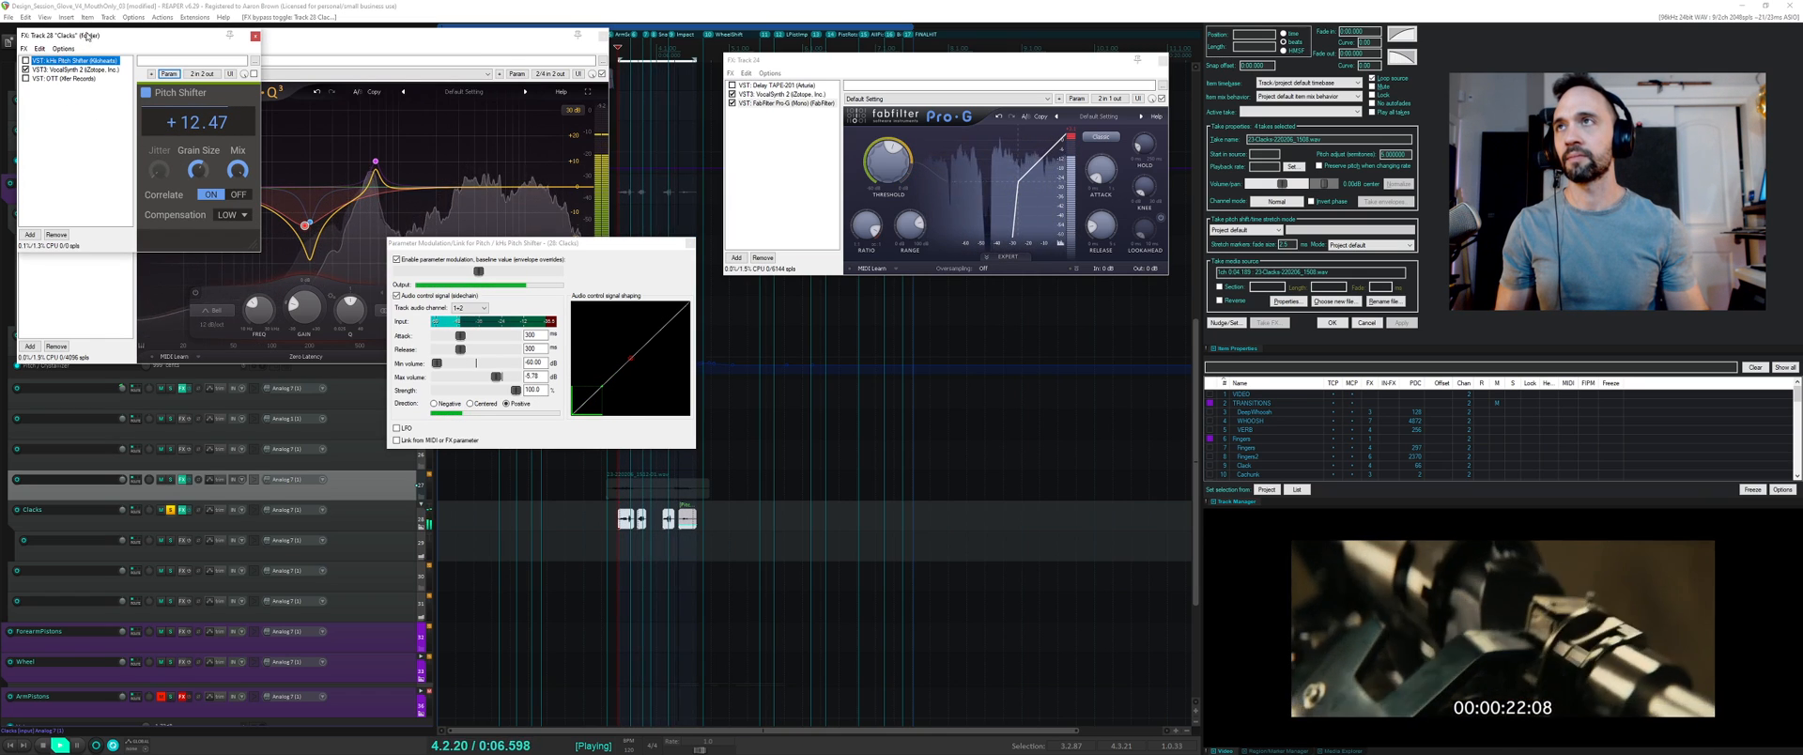
pyautogui.moveTo(88, 36); pyautogui.dragTo(226, 134)
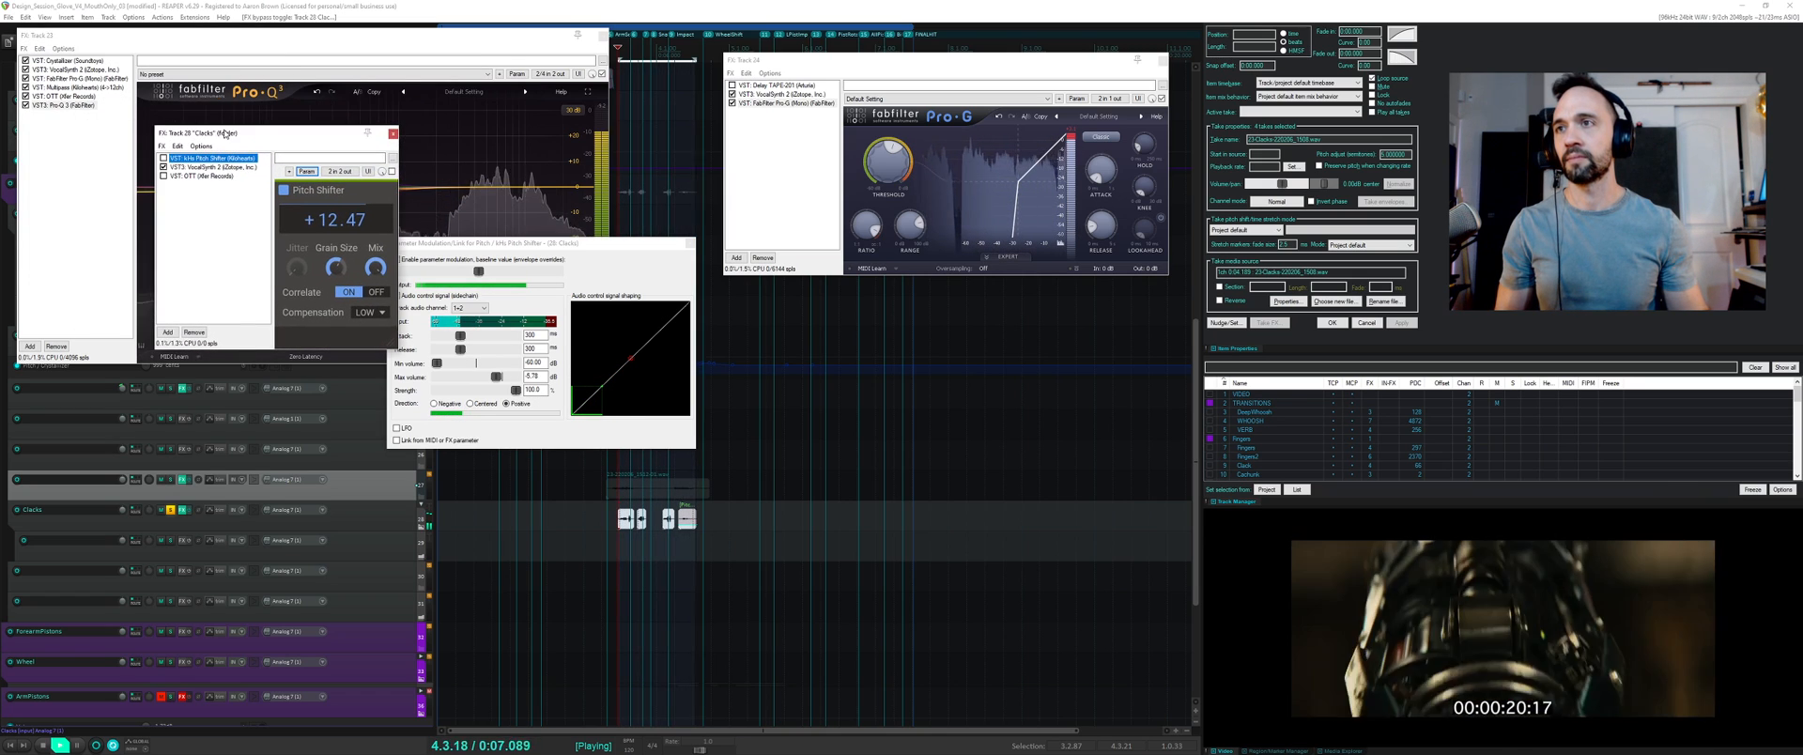
pyautogui.click(183, 512)
pyautogui.click(184, 512)
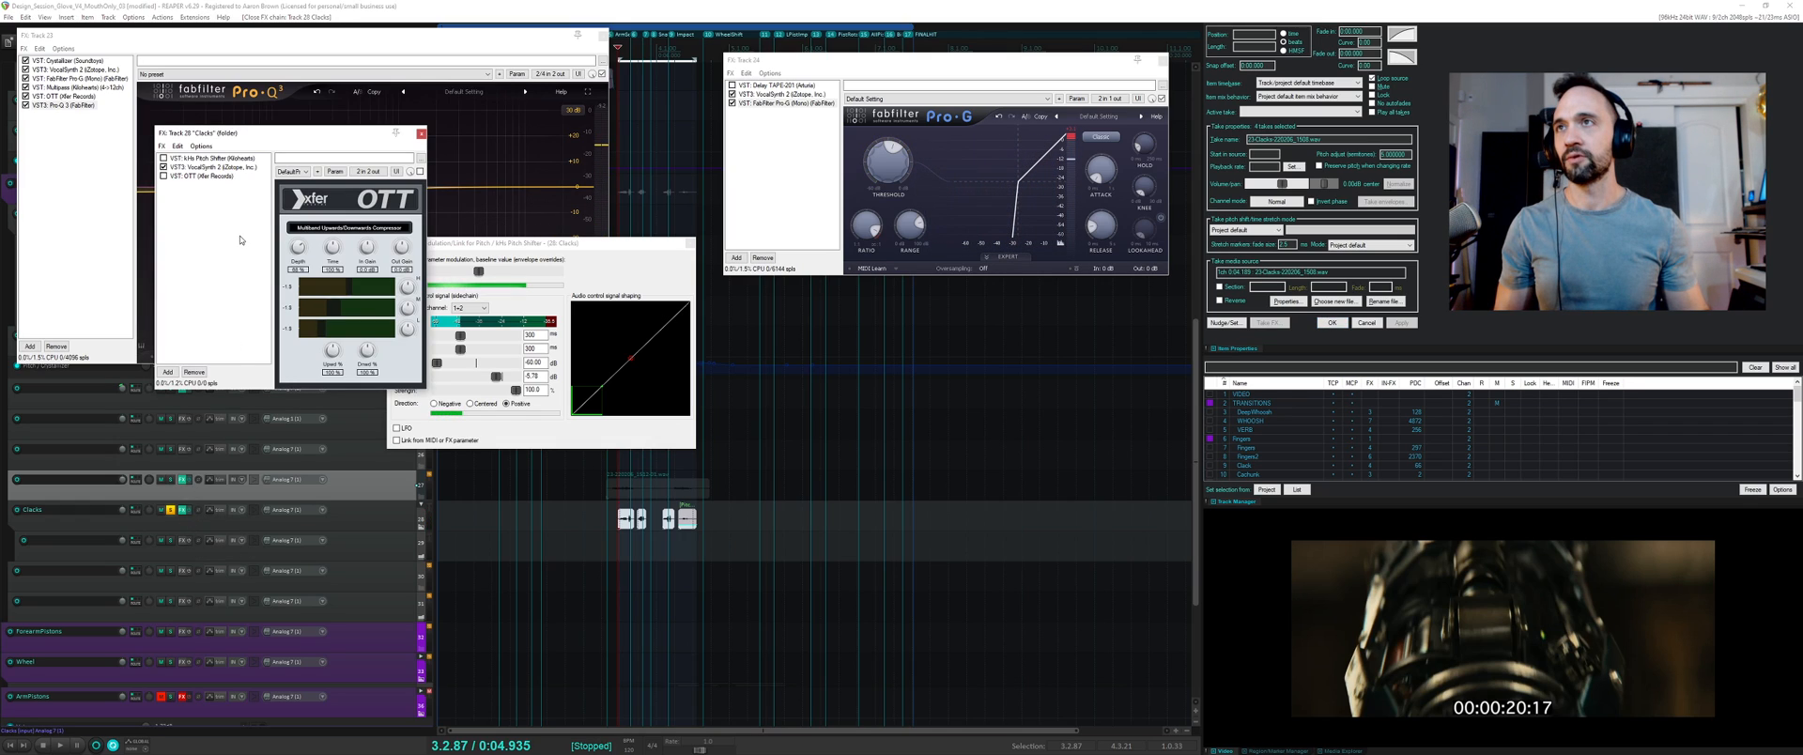
pyautogui.click(164, 159)
pyautogui.click(179, 161)
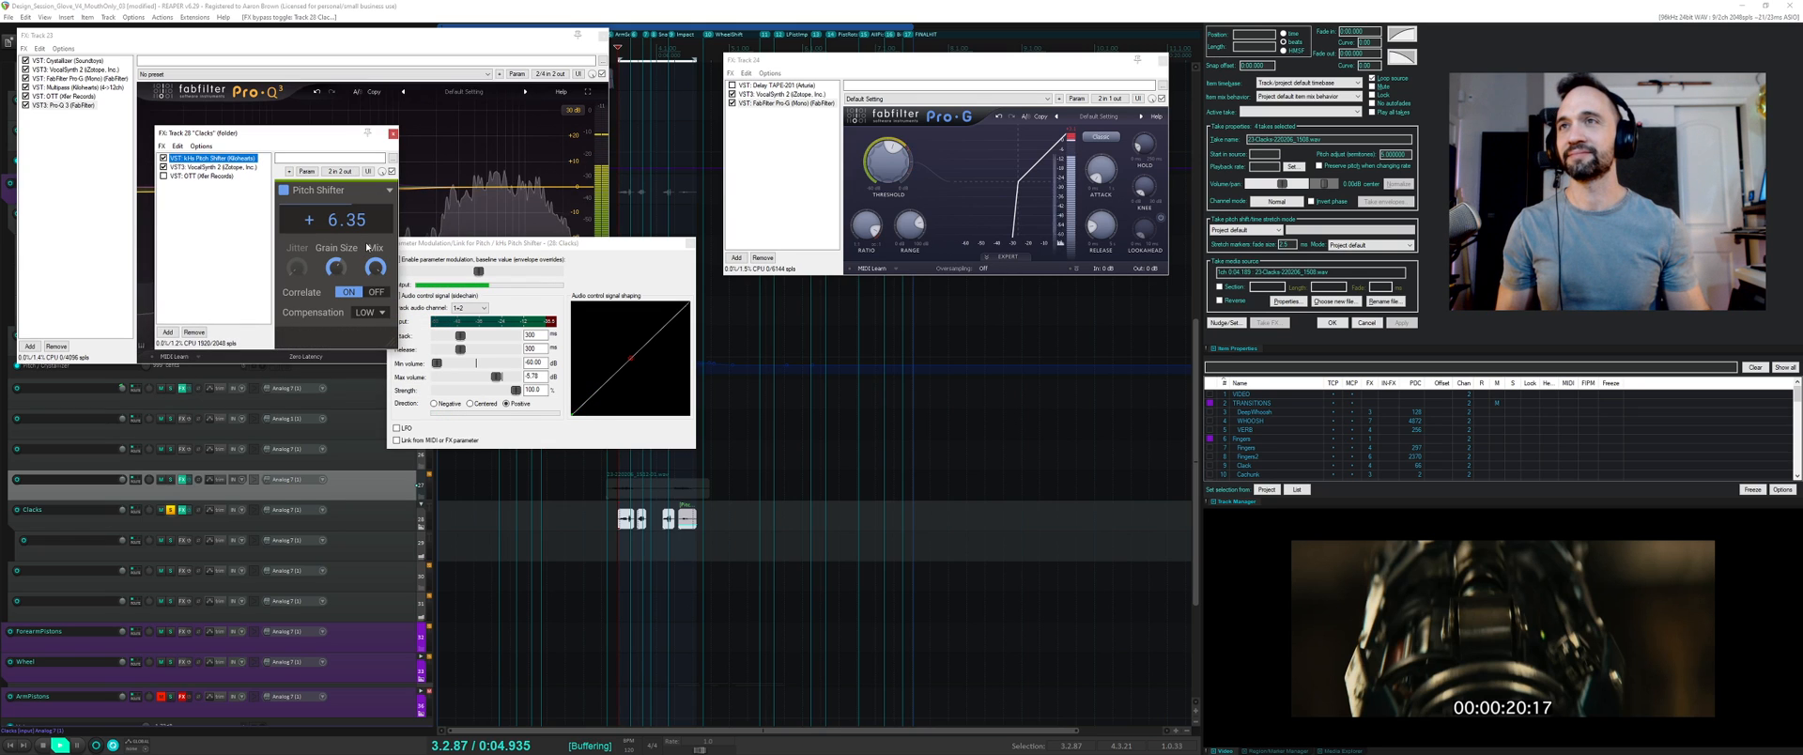
# - Lower the Pitch Shifter's mix on the Clacks track during playback, then bypass the plugin
pyautogui.moveTo(376, 267); pyautogui.dragTo(376, 287)
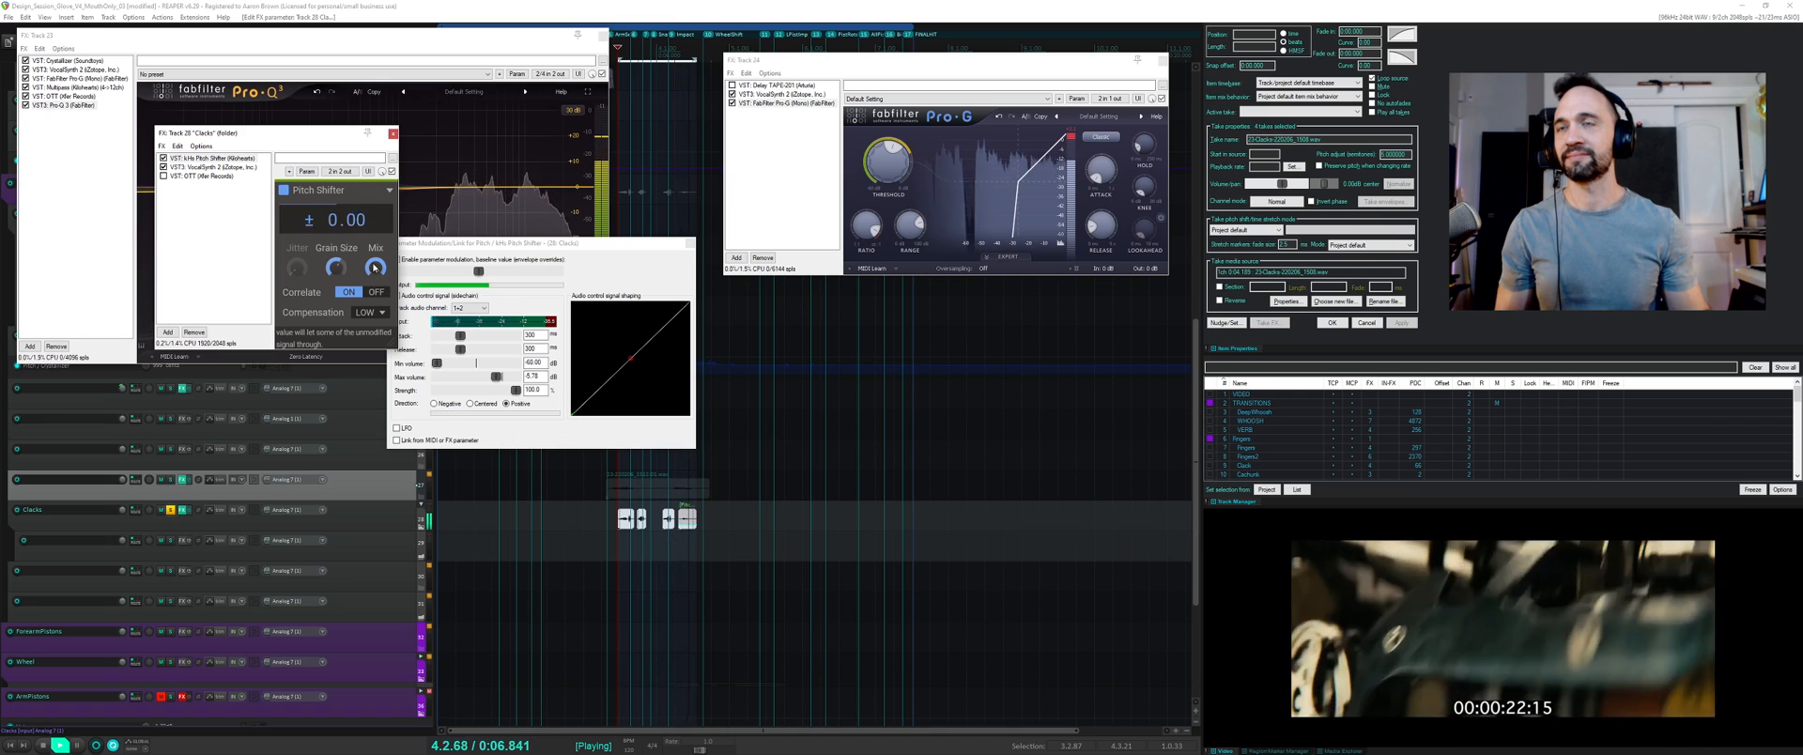
pyautogui.press('space')
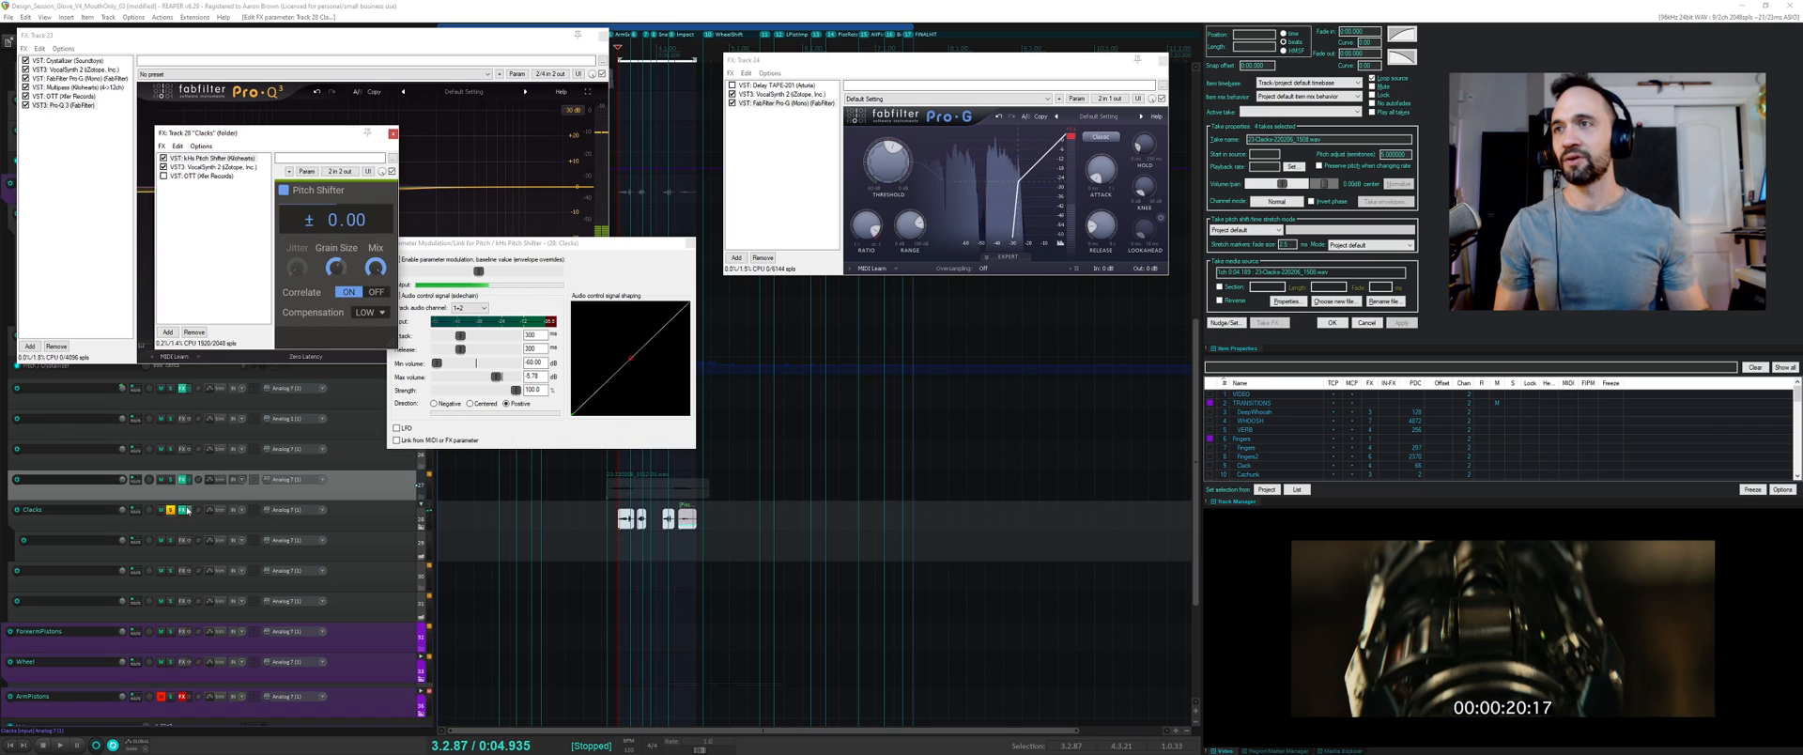
pyautogui.click(164, 159)
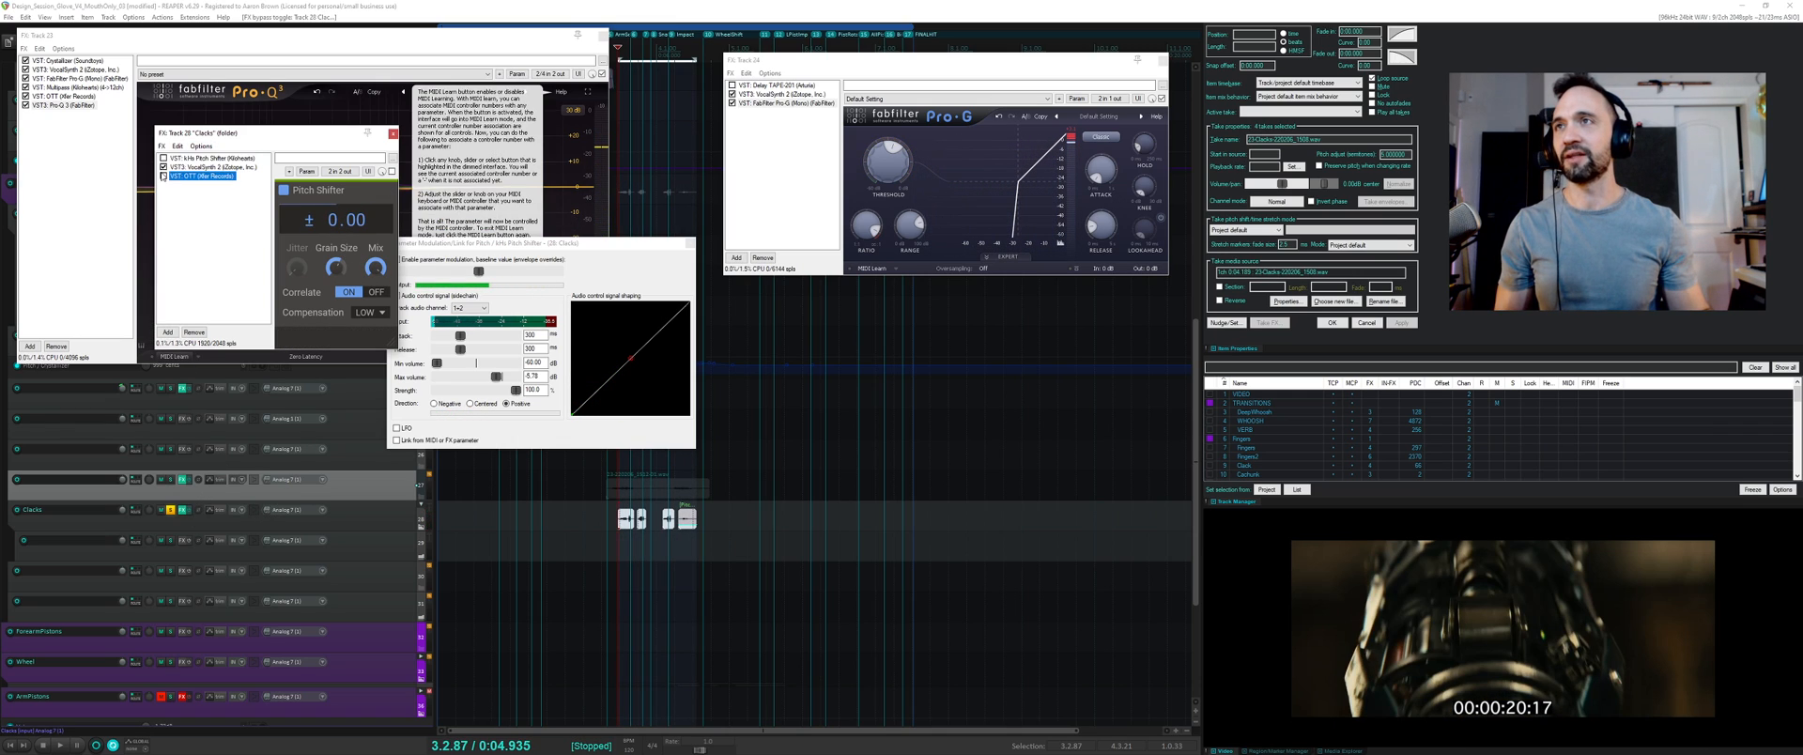
# - Enable OTT on the Clacks track and reduce its depth slightly while auditioning the section
pyautogui.click(181, 177)
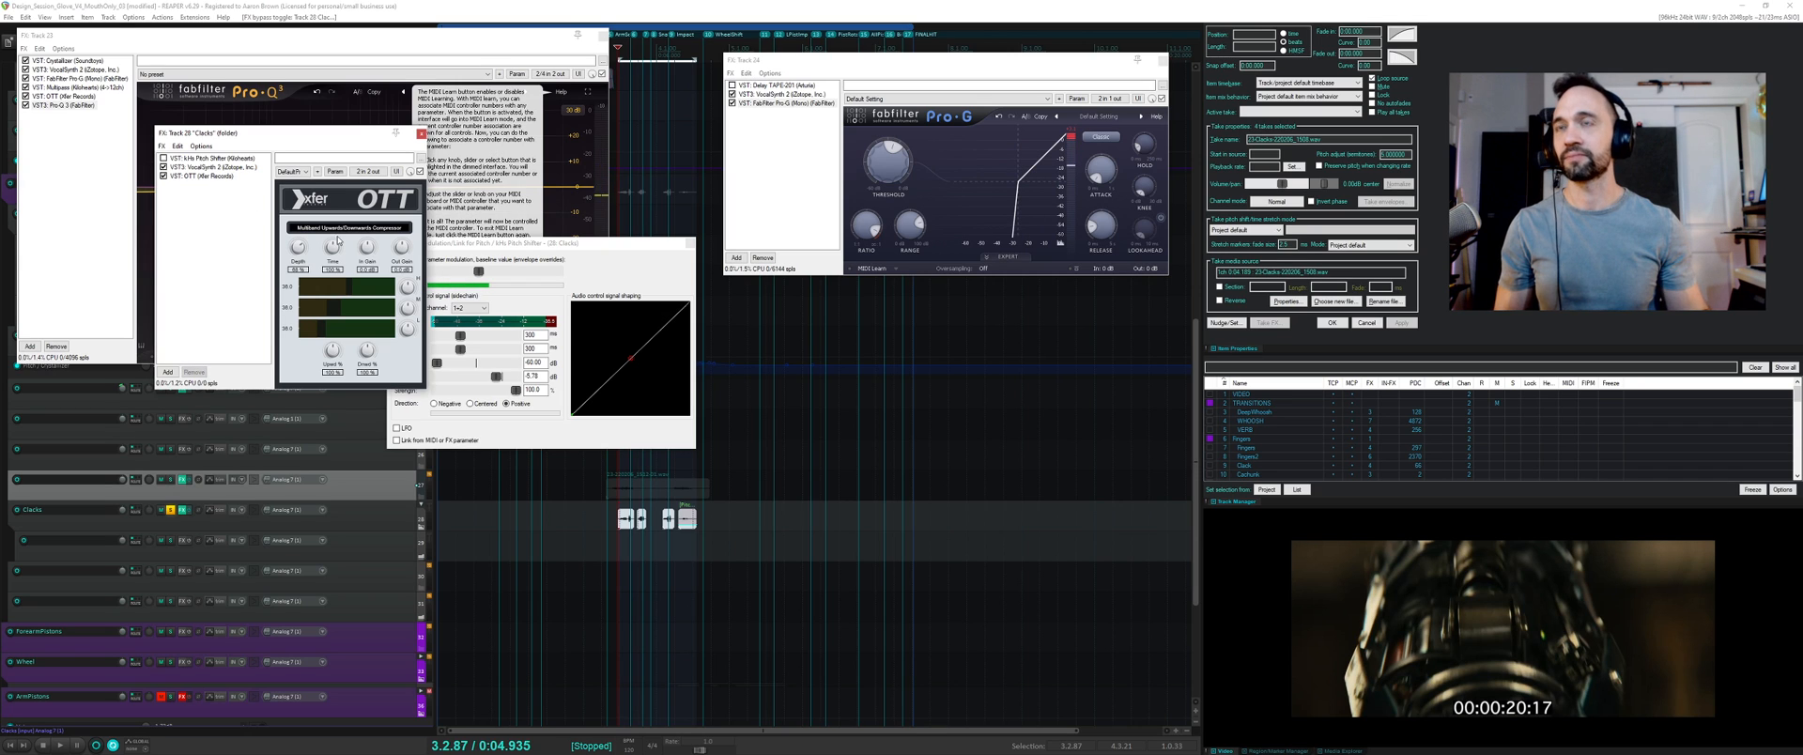
pyautogui.press('space')
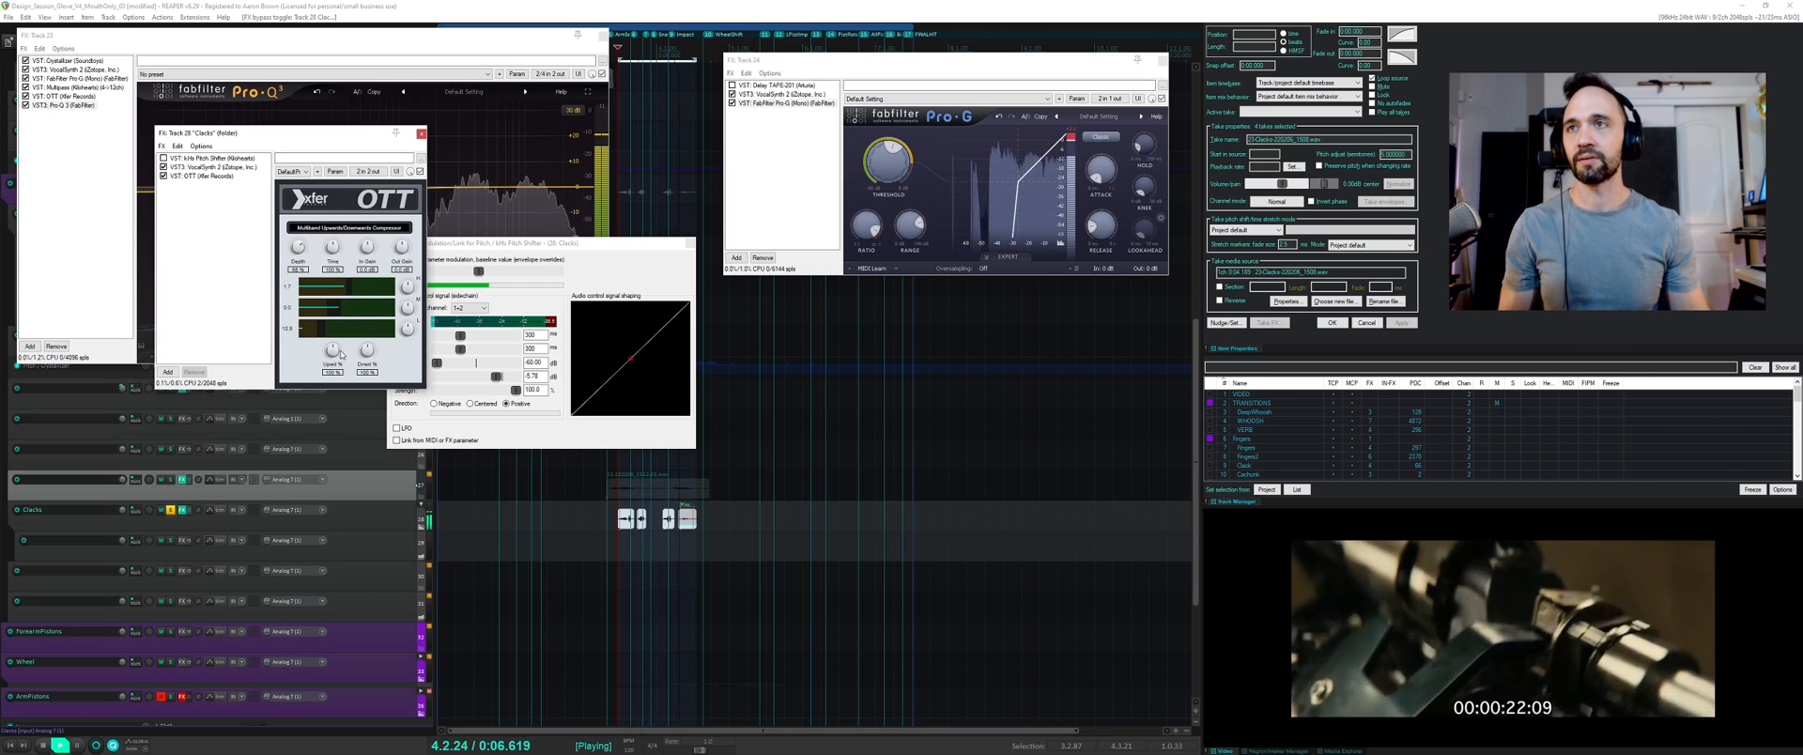
pyautogui.moveTo(298, 248)
pyautogui.mouseDown()
pyautogui.moveTo(306, 395)
pyautogui.moveTo(293, 247)
pyautogui.mouseUp()
pyautogui.press('space')
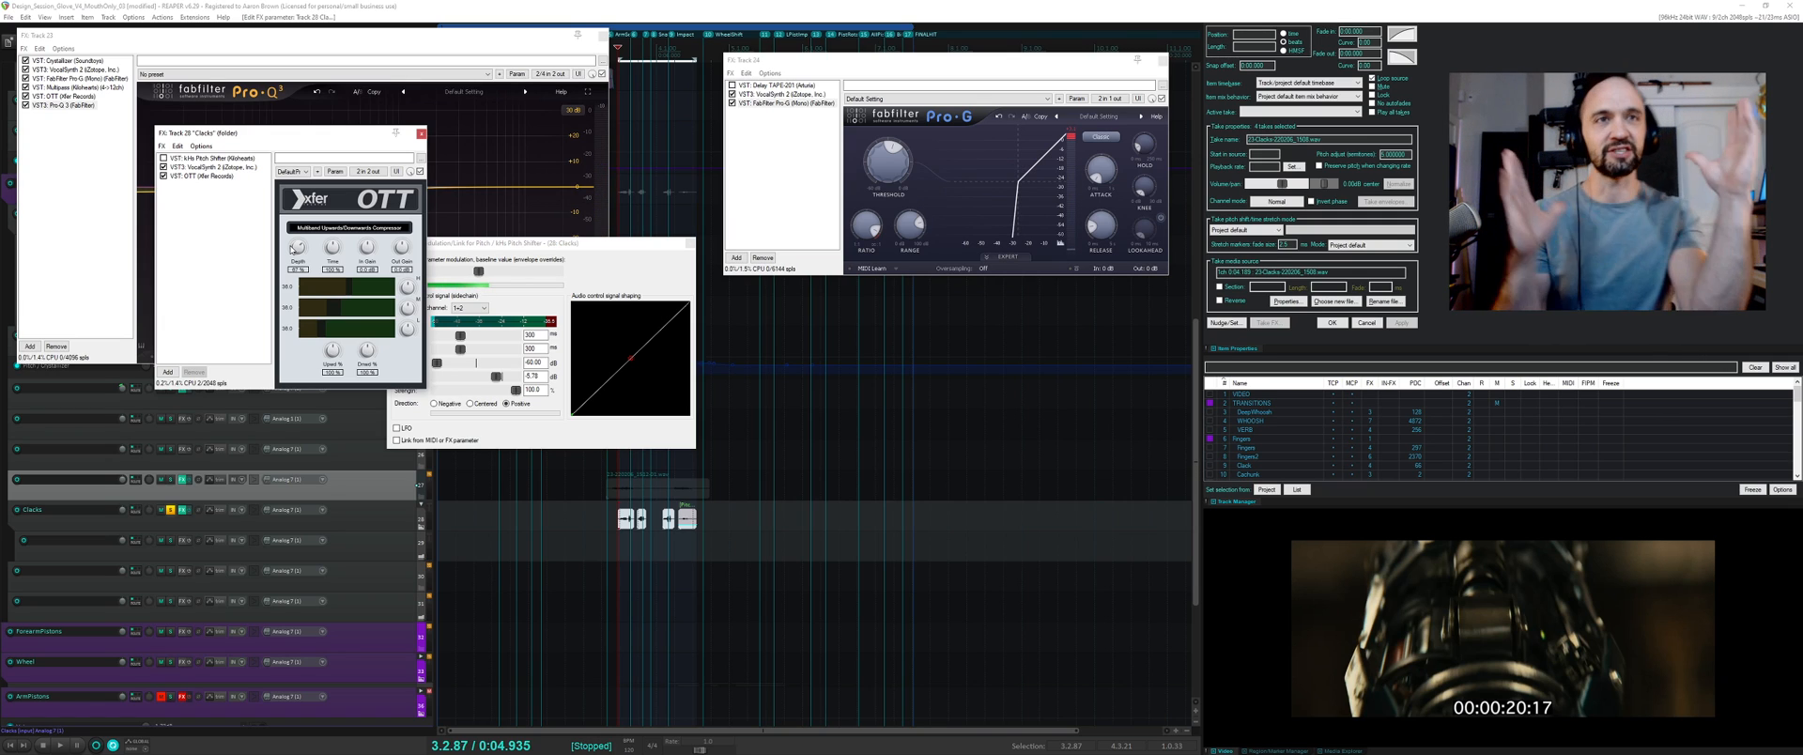
pyautogui.press('space')
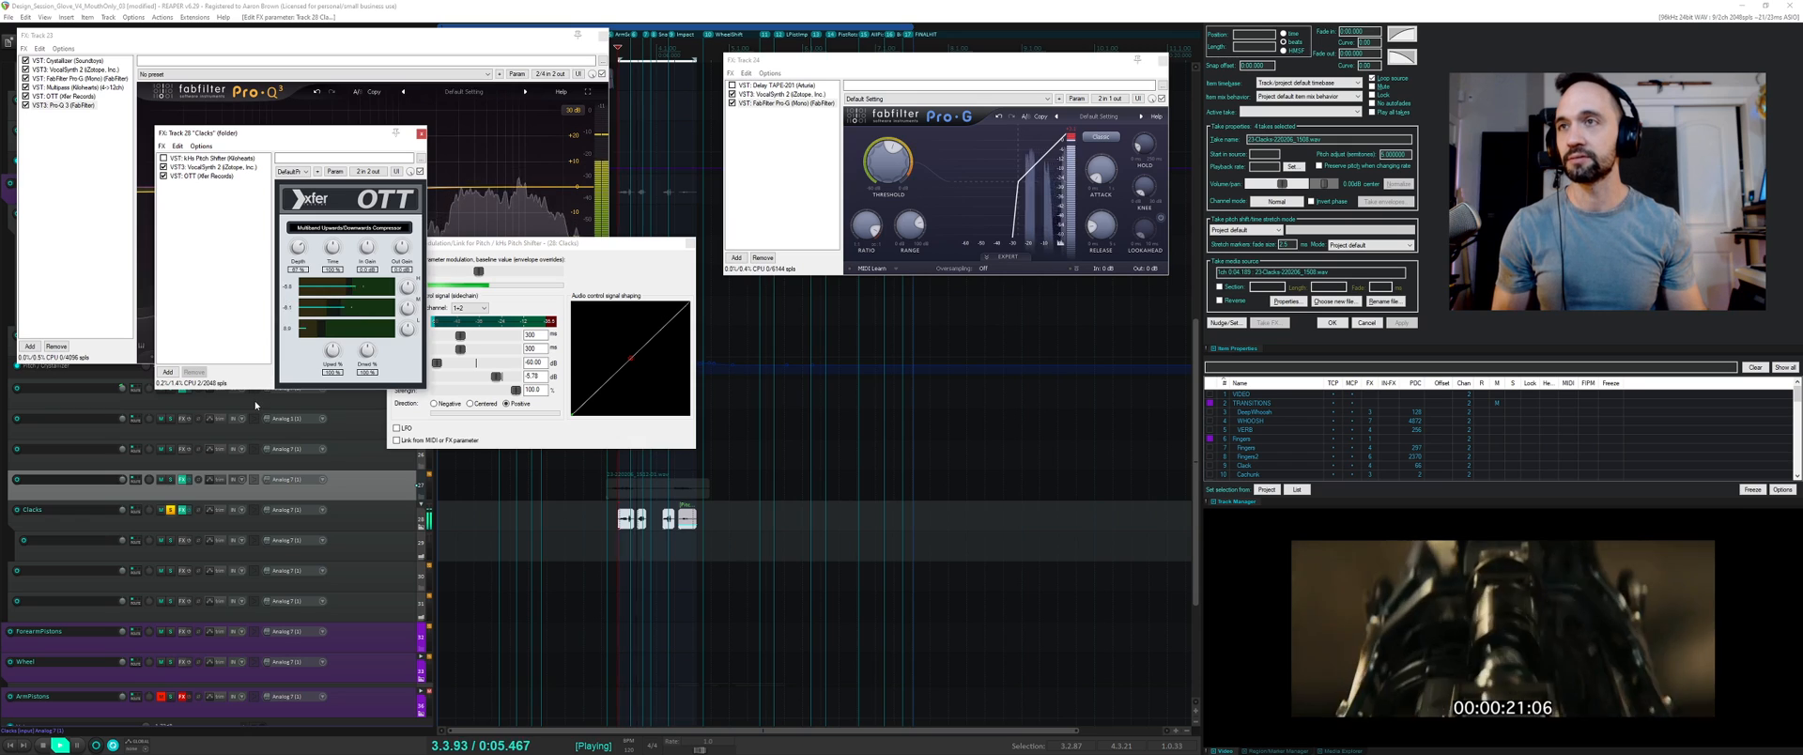
pyautogui.press('space')
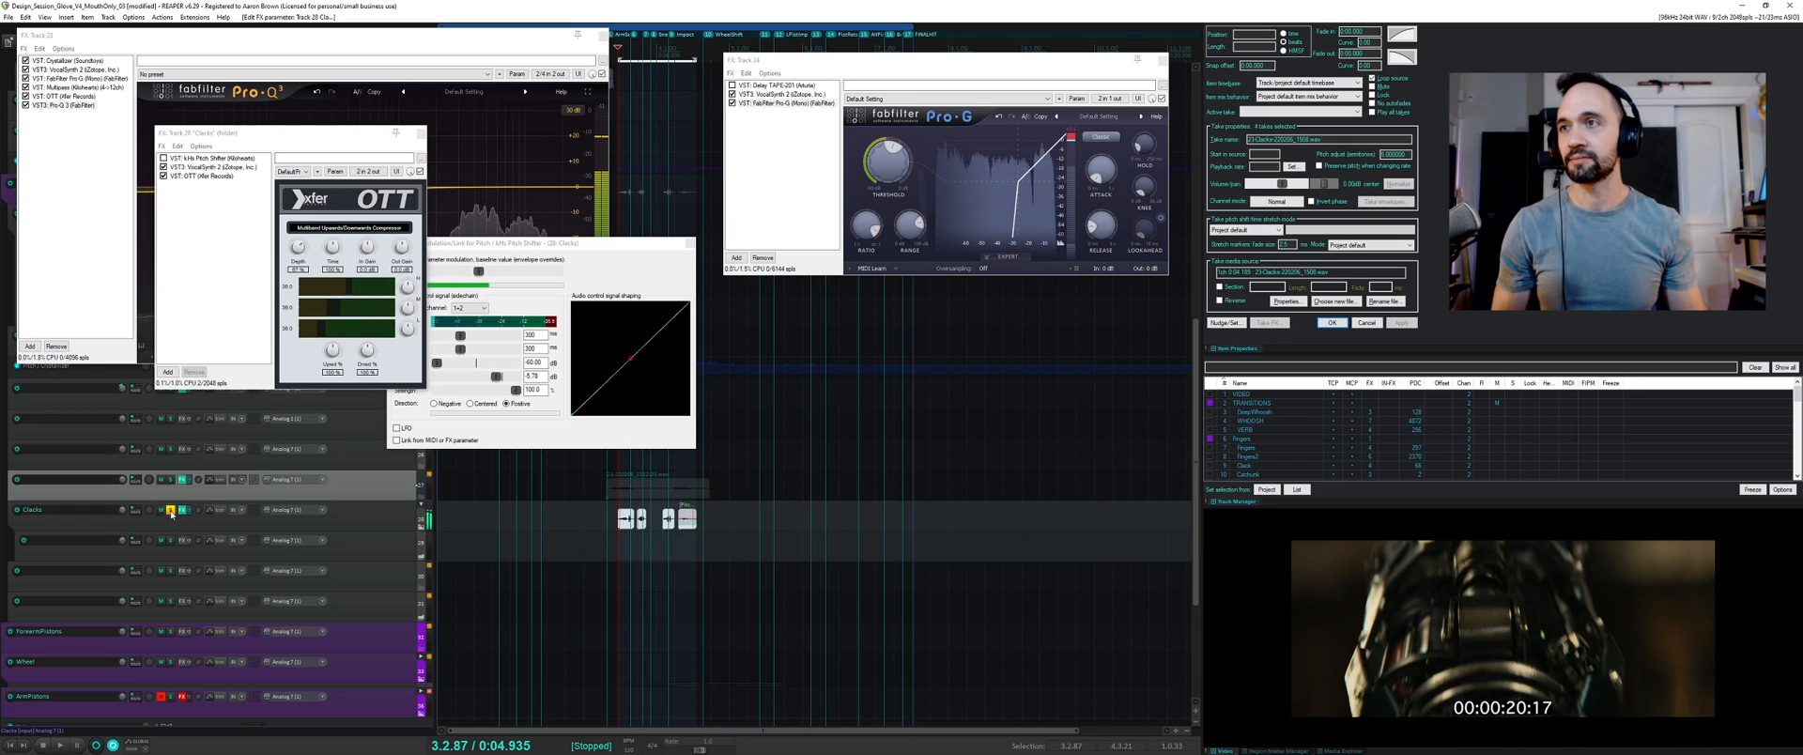
# - Unsolo the Clacks track and close its modulation window and the open FX chain windows, leaving the Pro-G window open
pyautogui.click(170, 510)
pyautogui.scroll(-3, 612, 553)
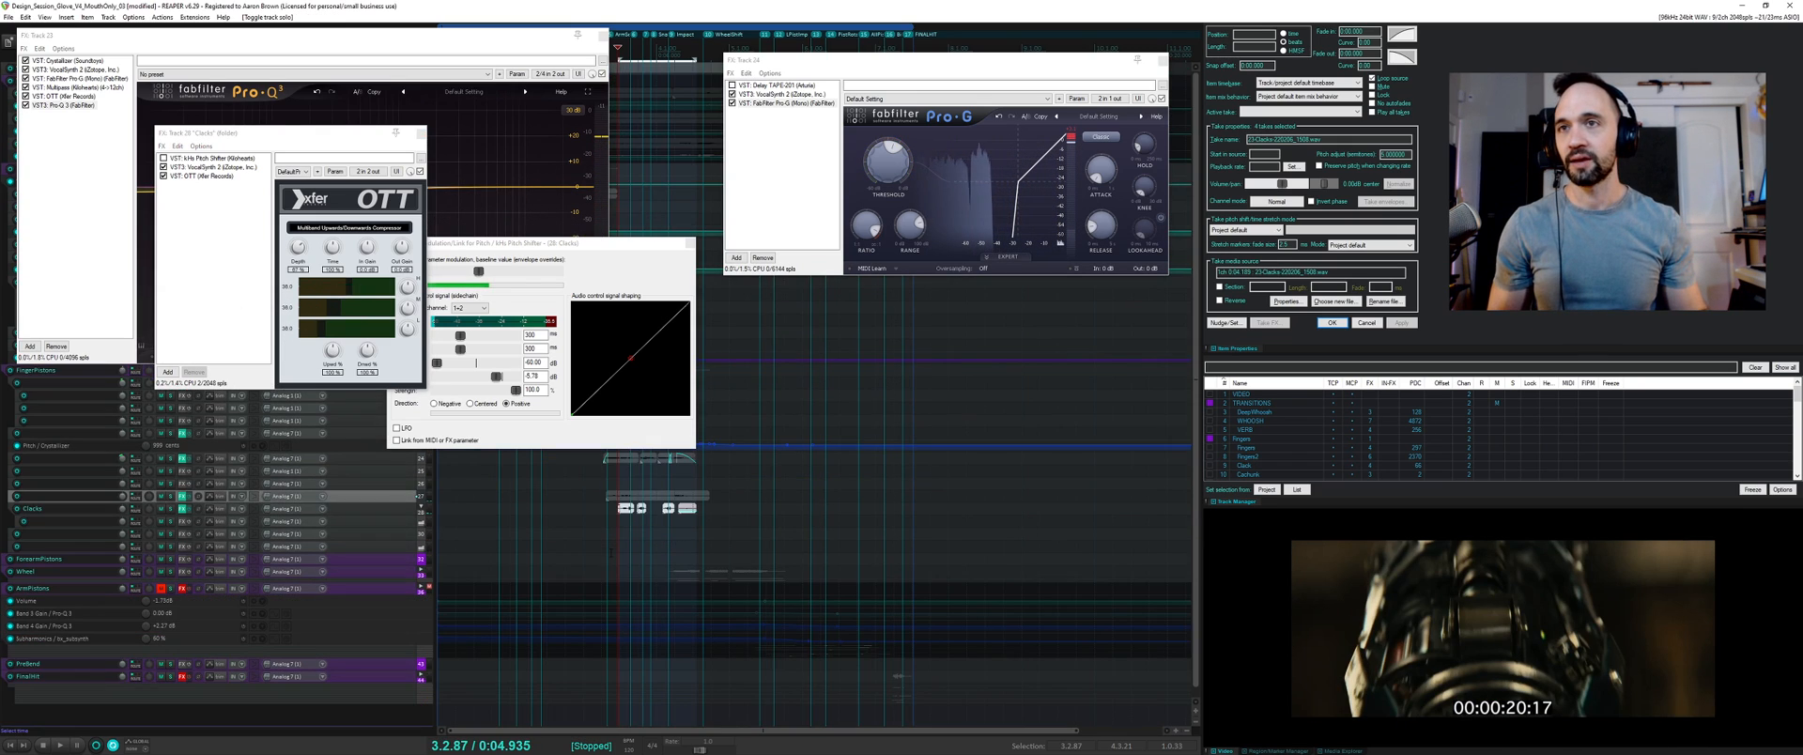
pyautogui.click(691, 244)
pyautogui.click(602, 35)
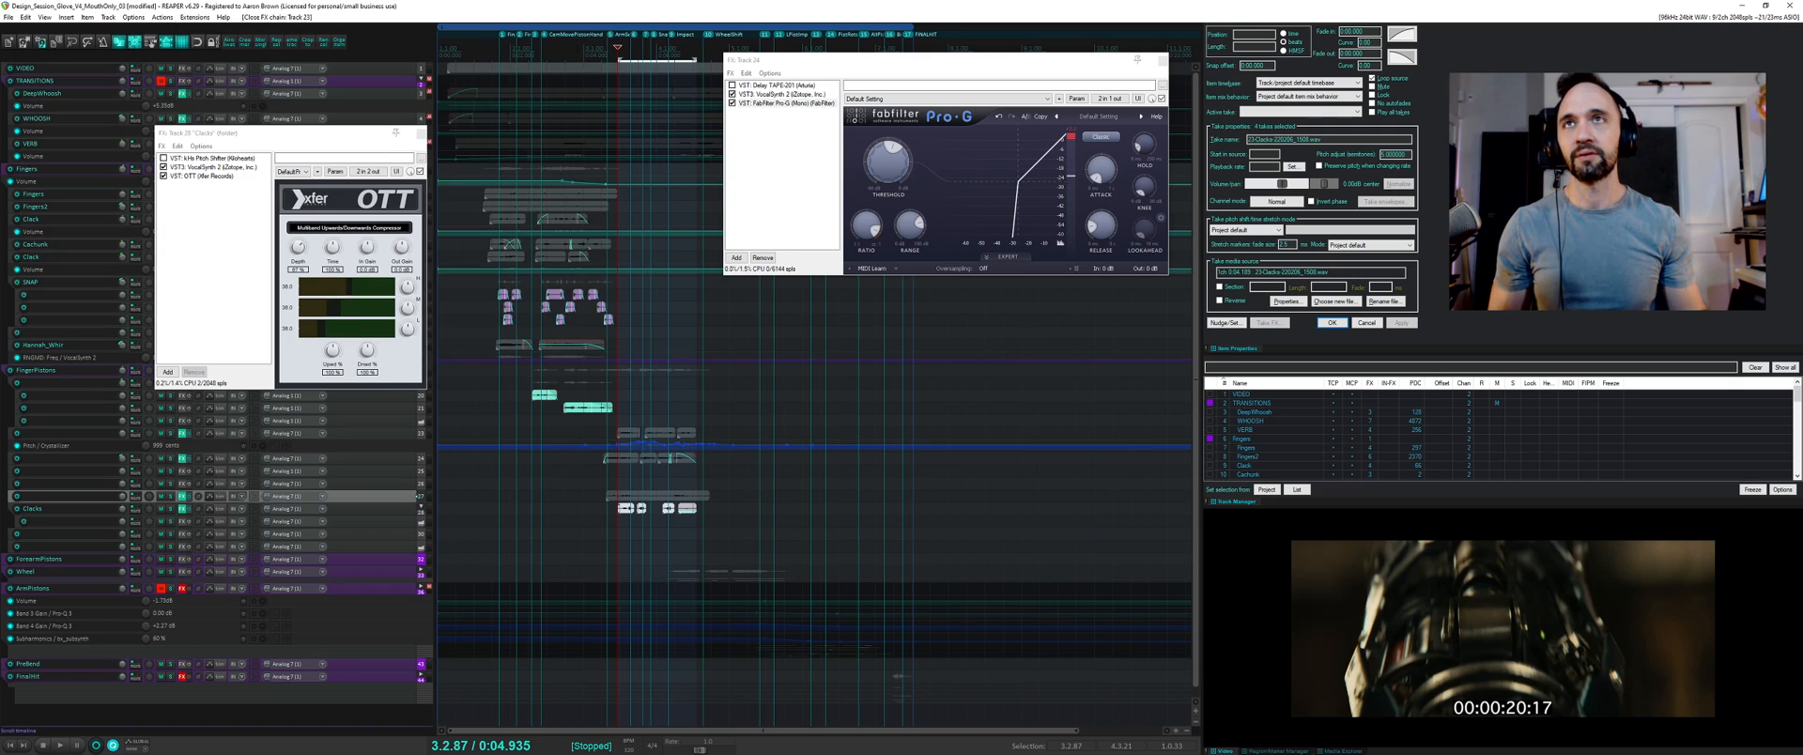
pyautogui.click(421, 135)
# - Set the time selection around all FingerPistons items and audition the soloed FingerPistons folder
pyautogui.moveTo(510, 382); pyautogui.dragTo(704, 533)
pyautogui.hotkey('shift', 't')
pyautogui.click(170, 370)
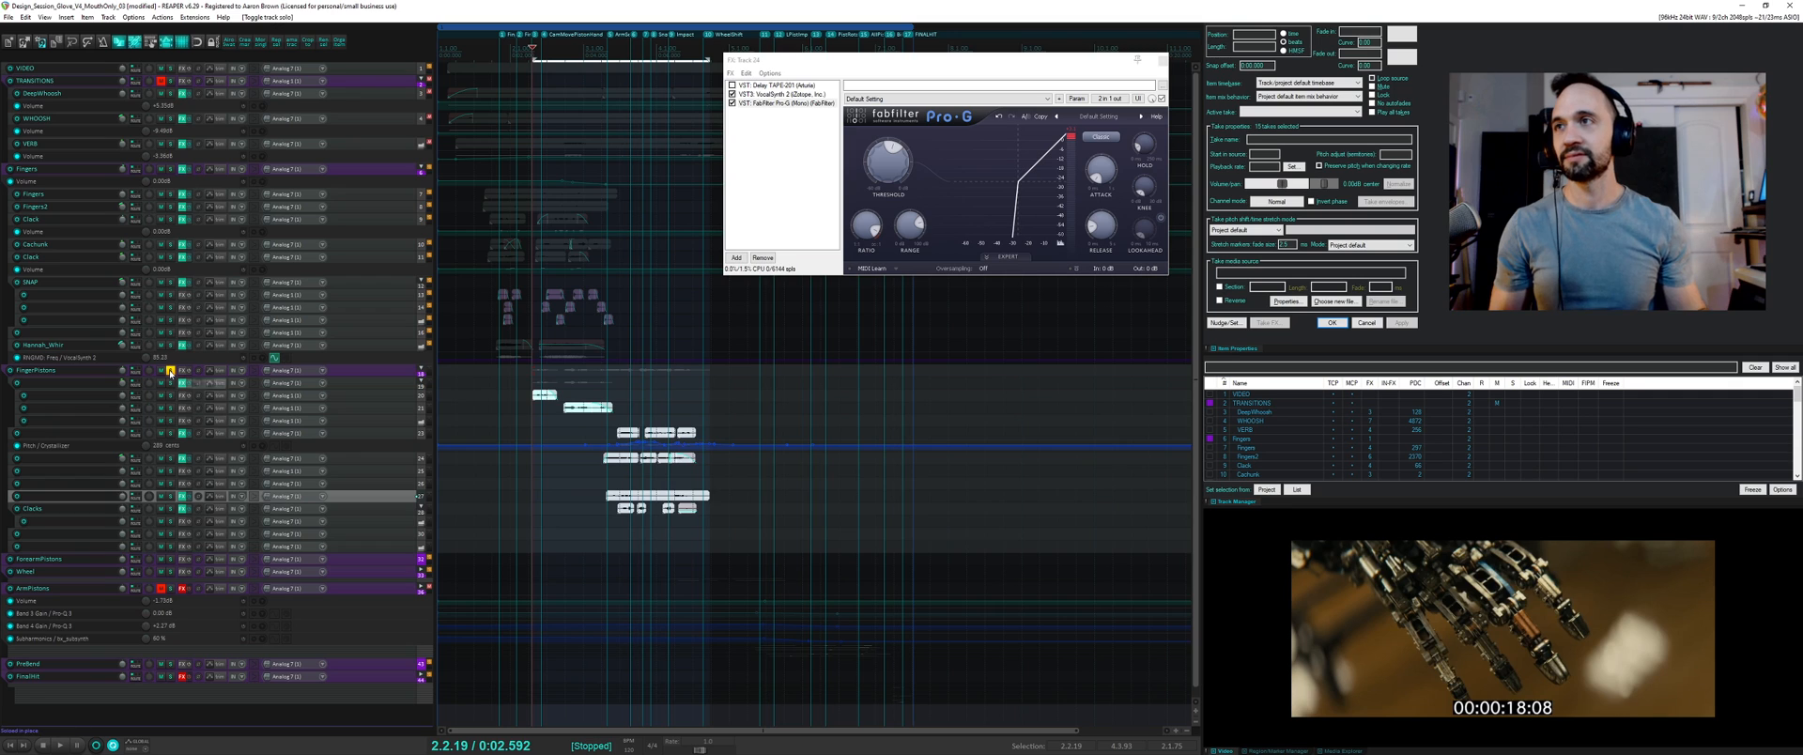
pyautogui.press('space')
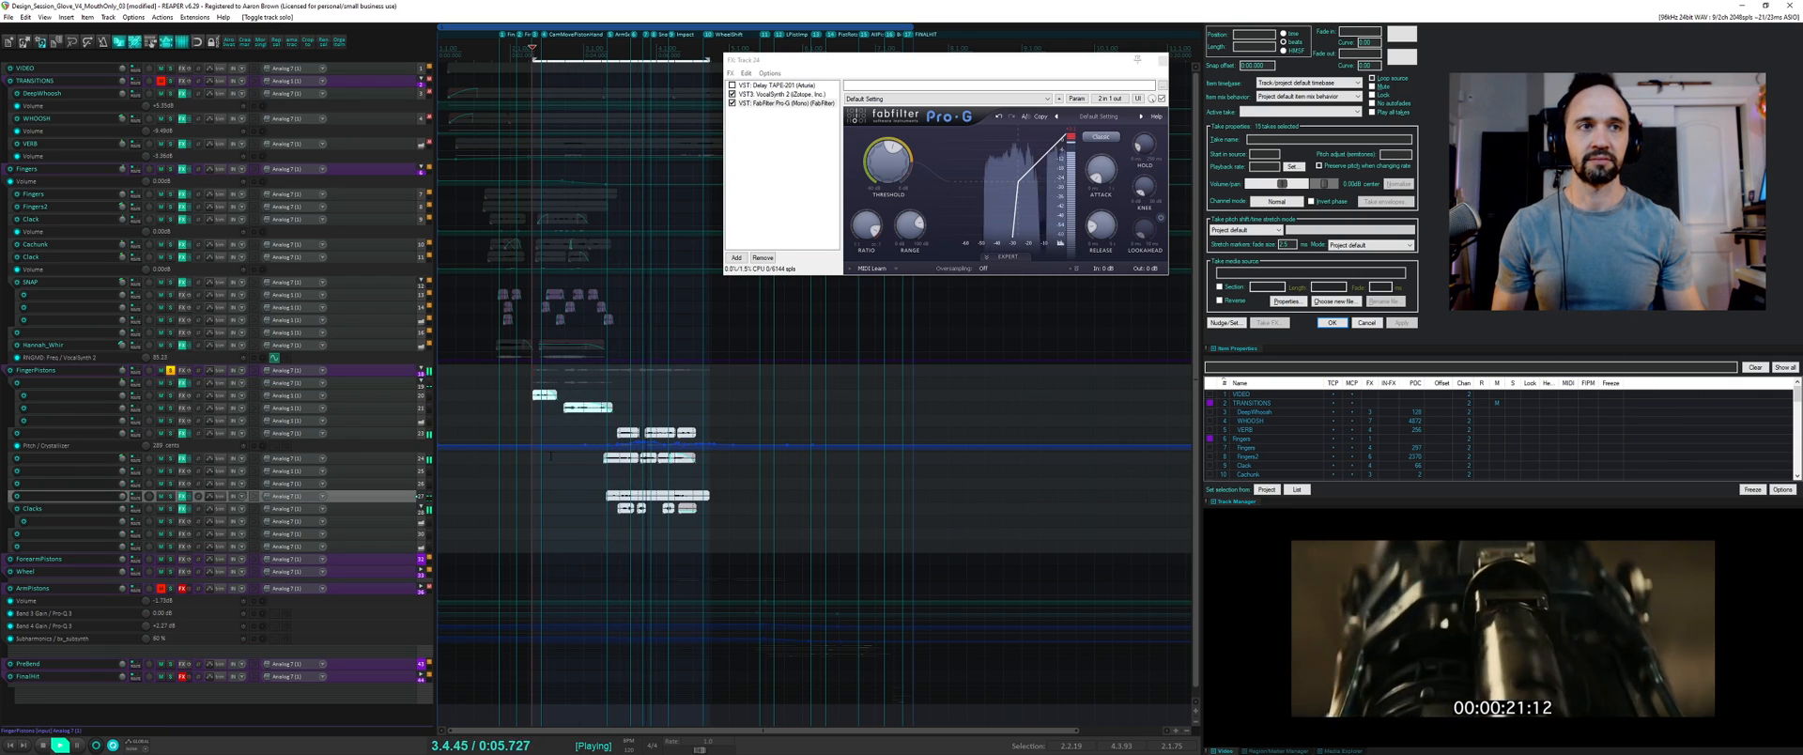
pyautogui.press('space')
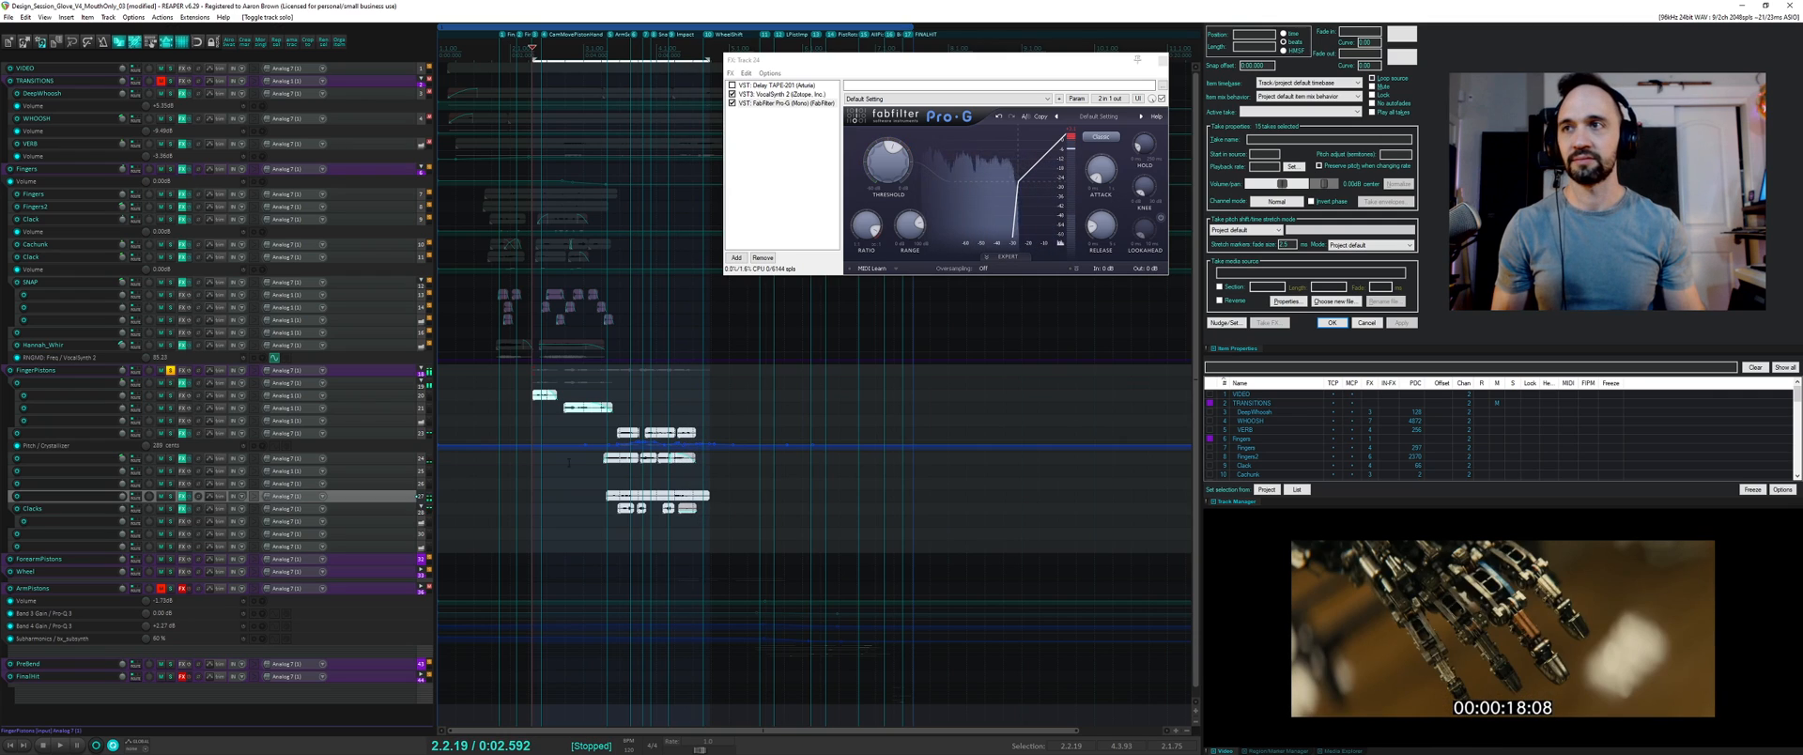
# - Solo the Wheel folder track and expand it to show its child tracks
pyautogui.scroll(-1, 724, 488)
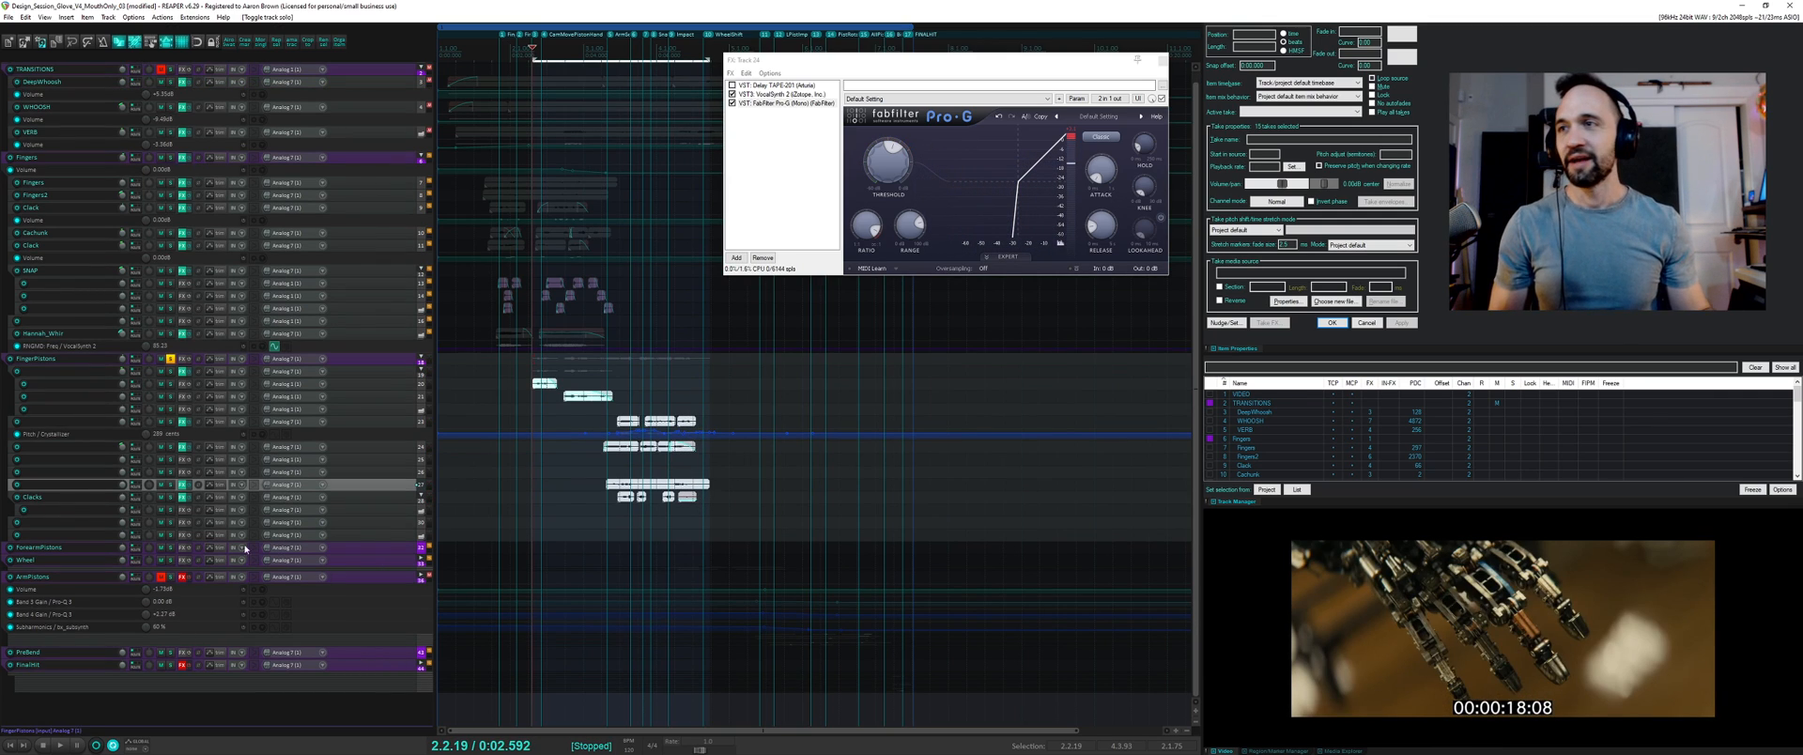
pyautogui.click(171, 562)
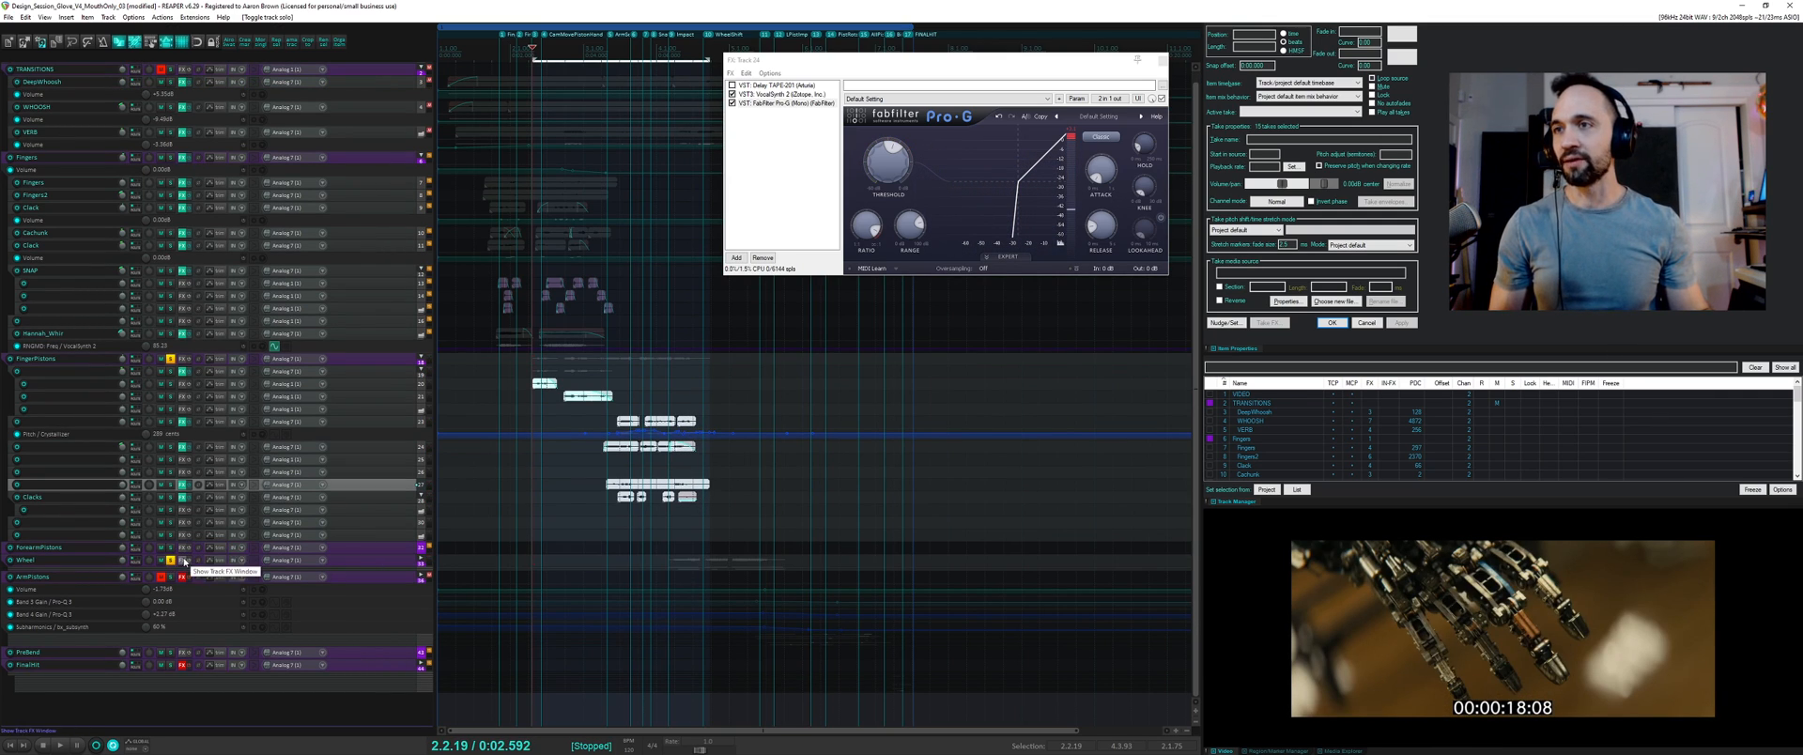
pyautogui.scroll(1, 740, 565)
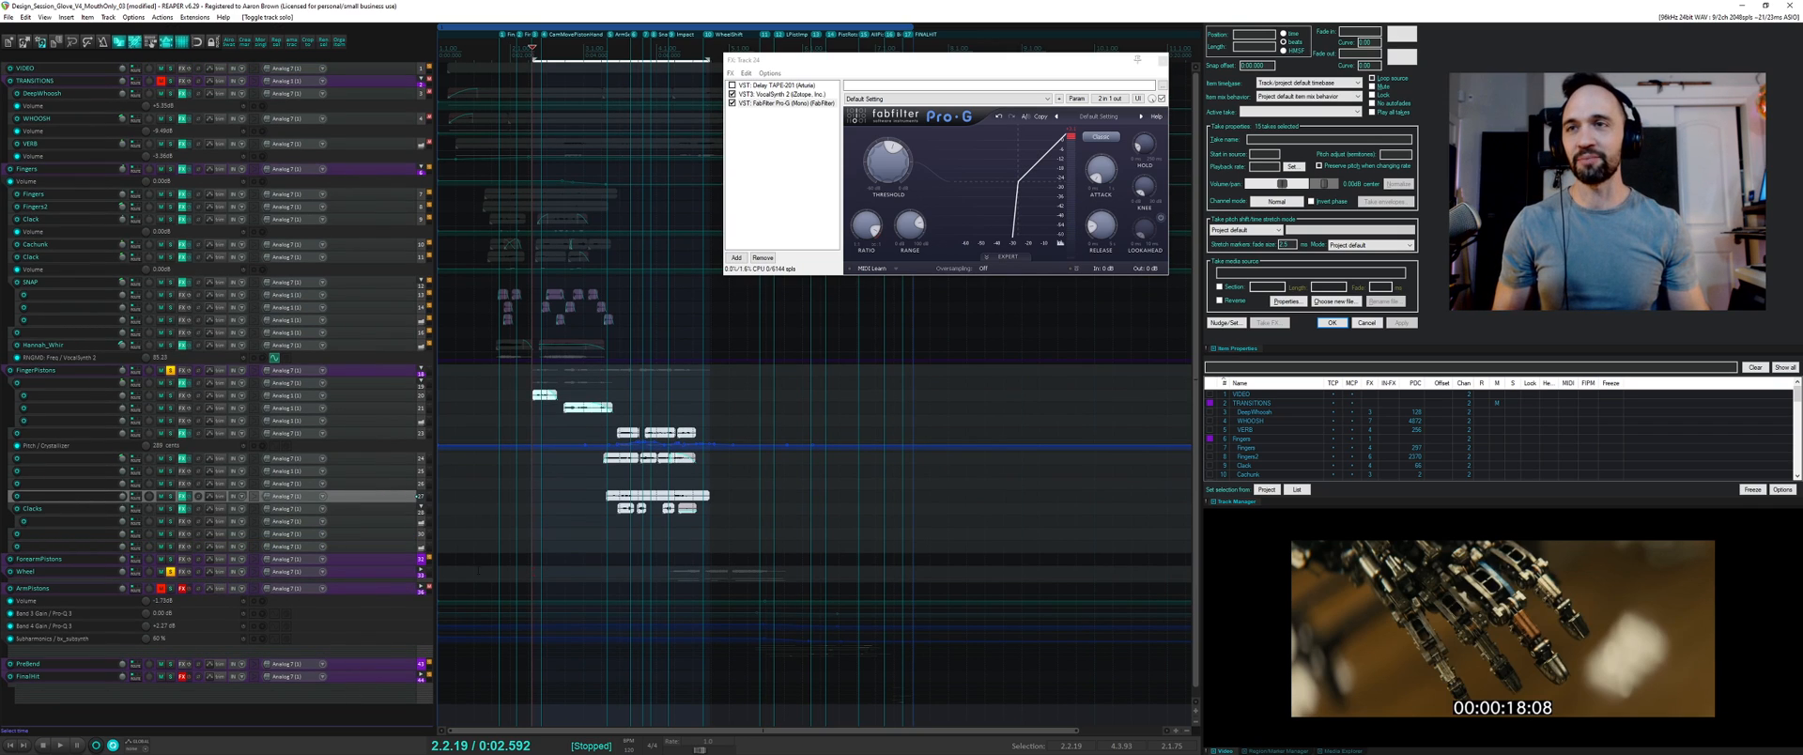
pyautogui.click(421, 573)
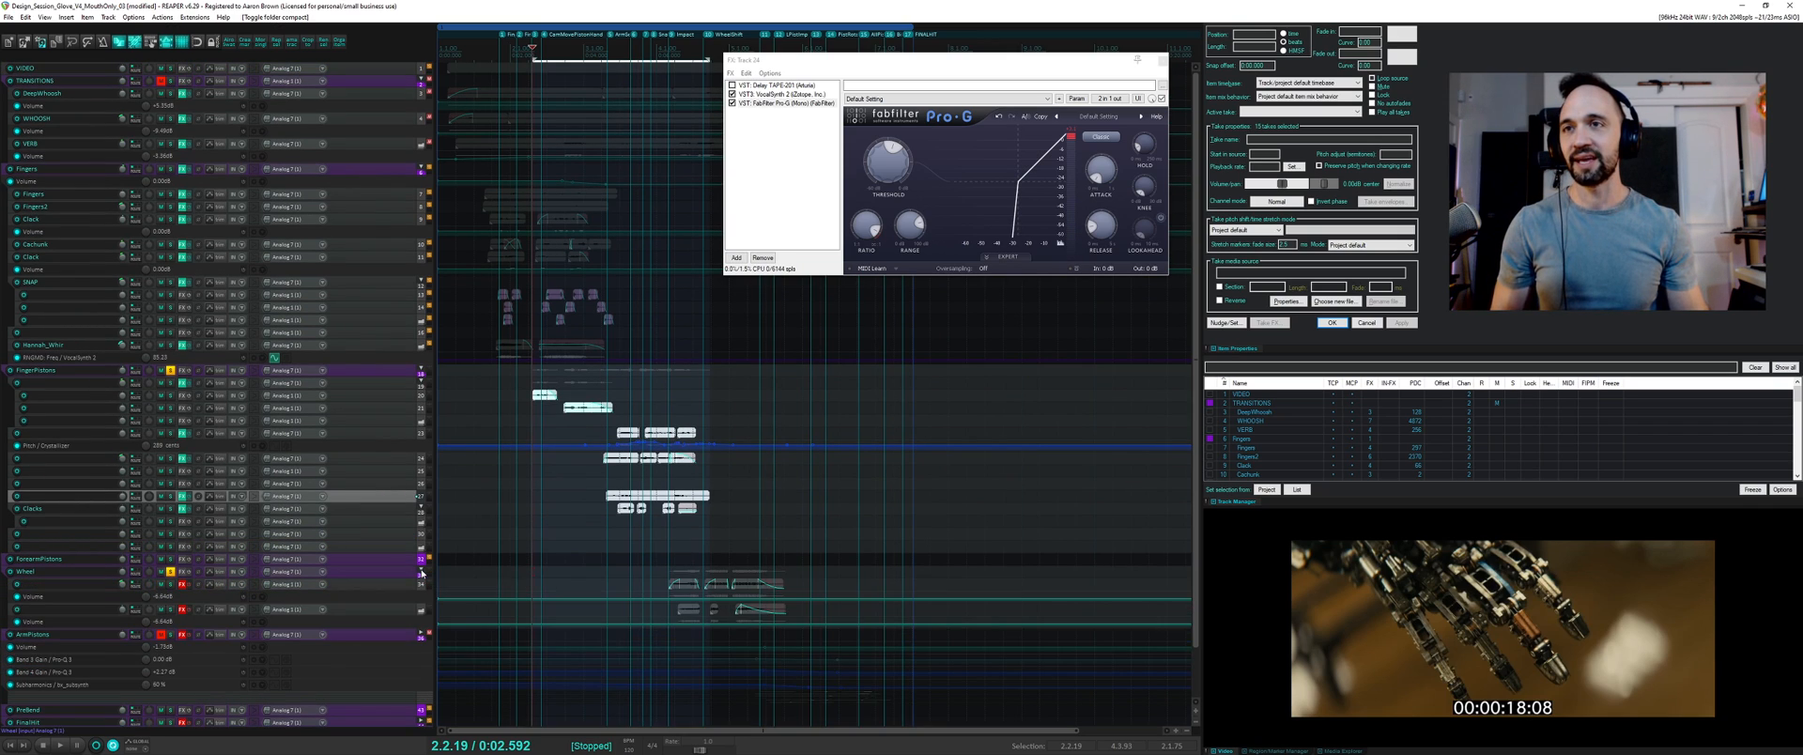
pyautogui.click(423, 574)
pyautogui.click(423, 574)
# - Set the time selection to the items on both Wheel child tracks and audition the soloed Wheel folder
pyautogui.scroll(6, 731, 590)
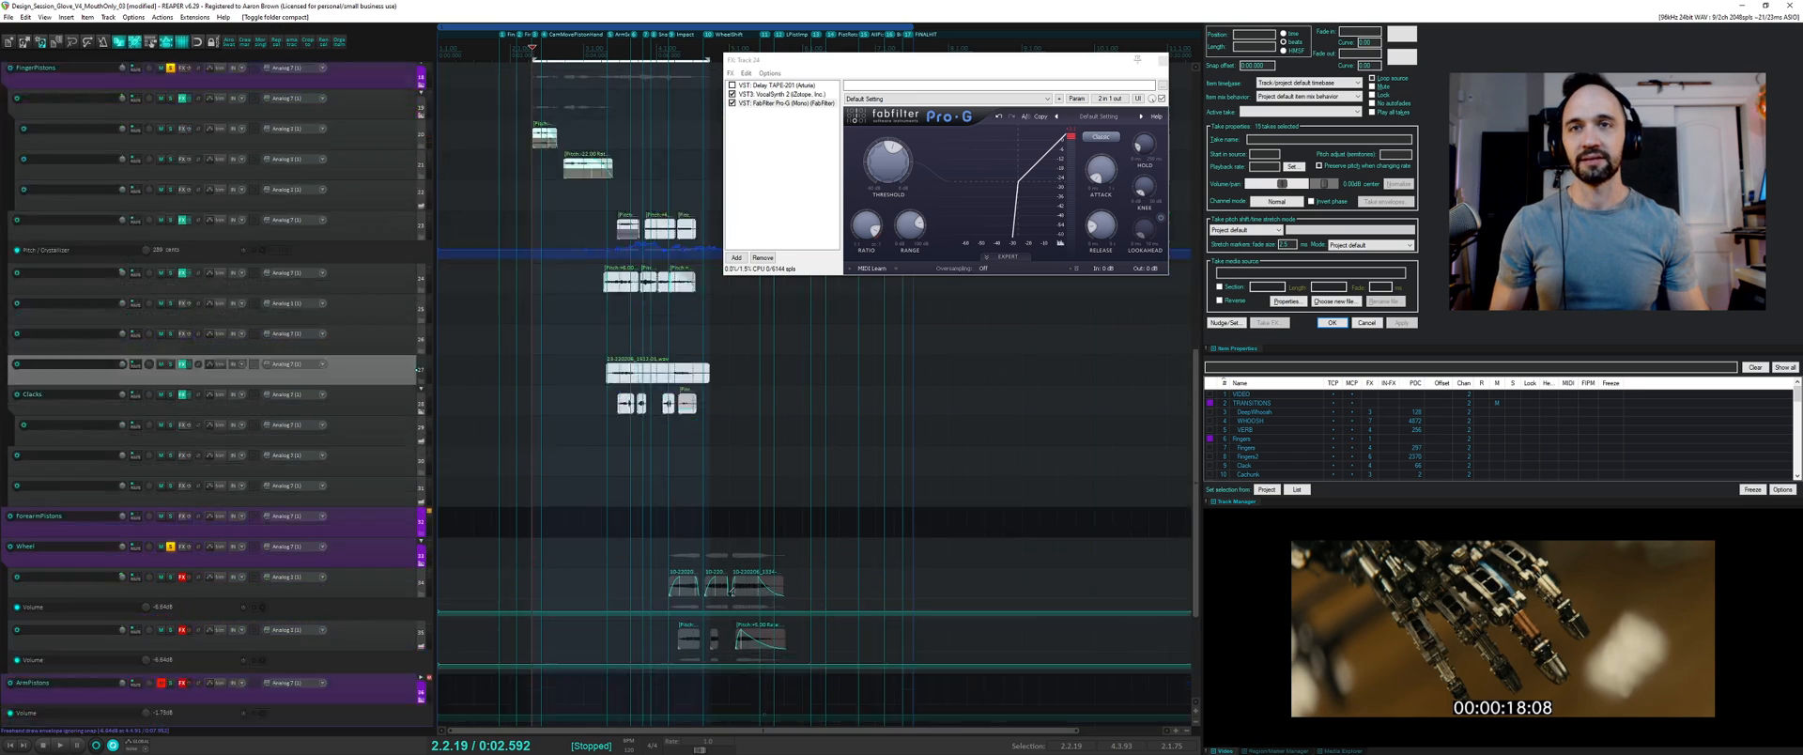
pyautogui.scroll(-4, 732, 590)
pyautogui.scroll(-6, 731, 599)
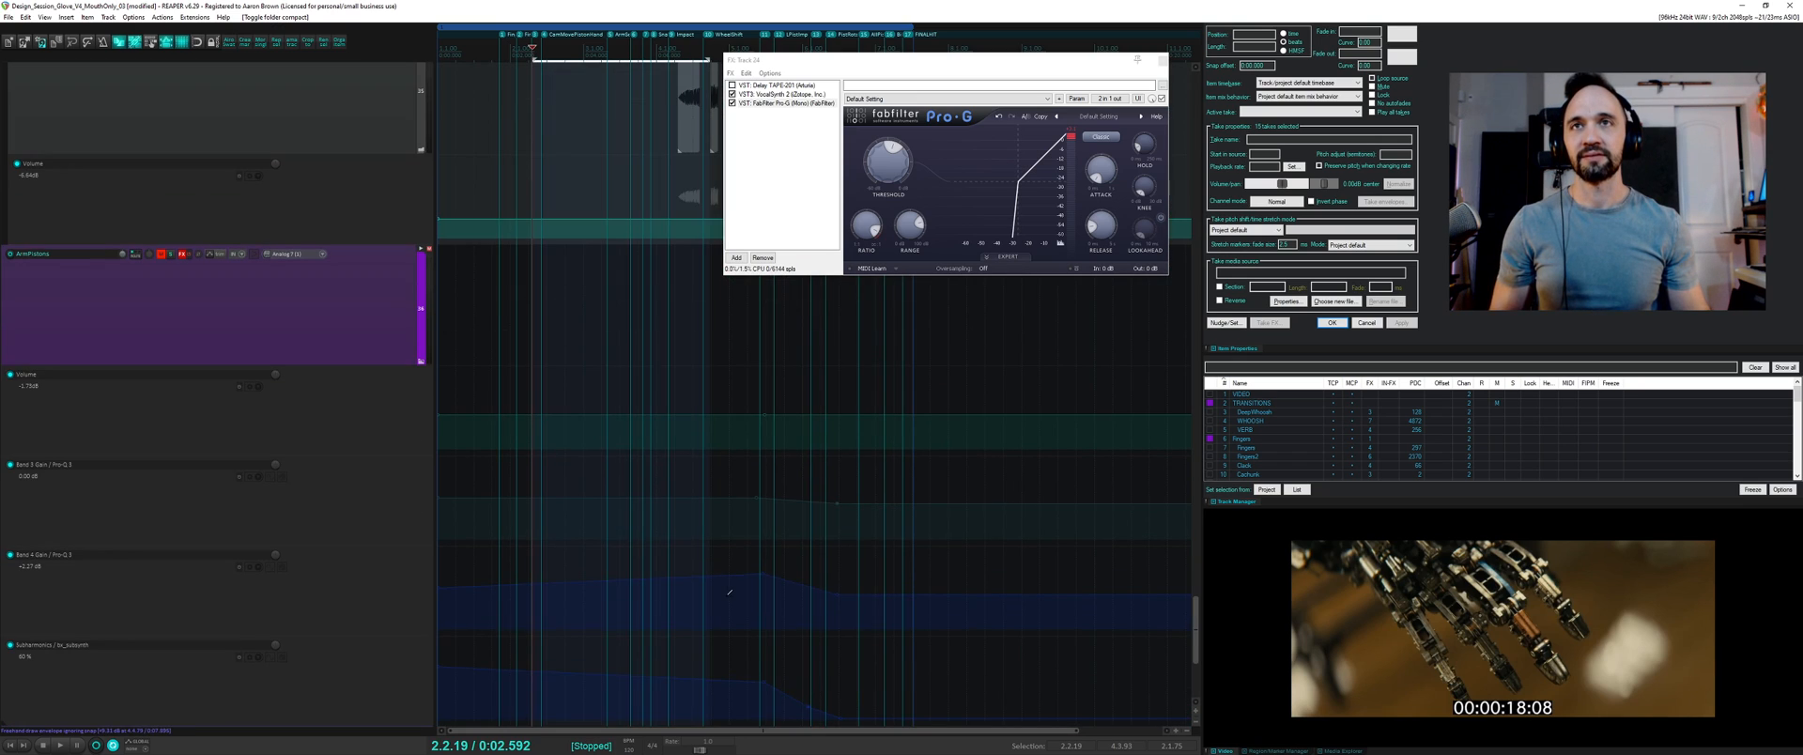
pyautogui.scroll(9, 731, 596)
pyautogui.moveTo(654, 405); pyautogui.dragTo(846, 615)
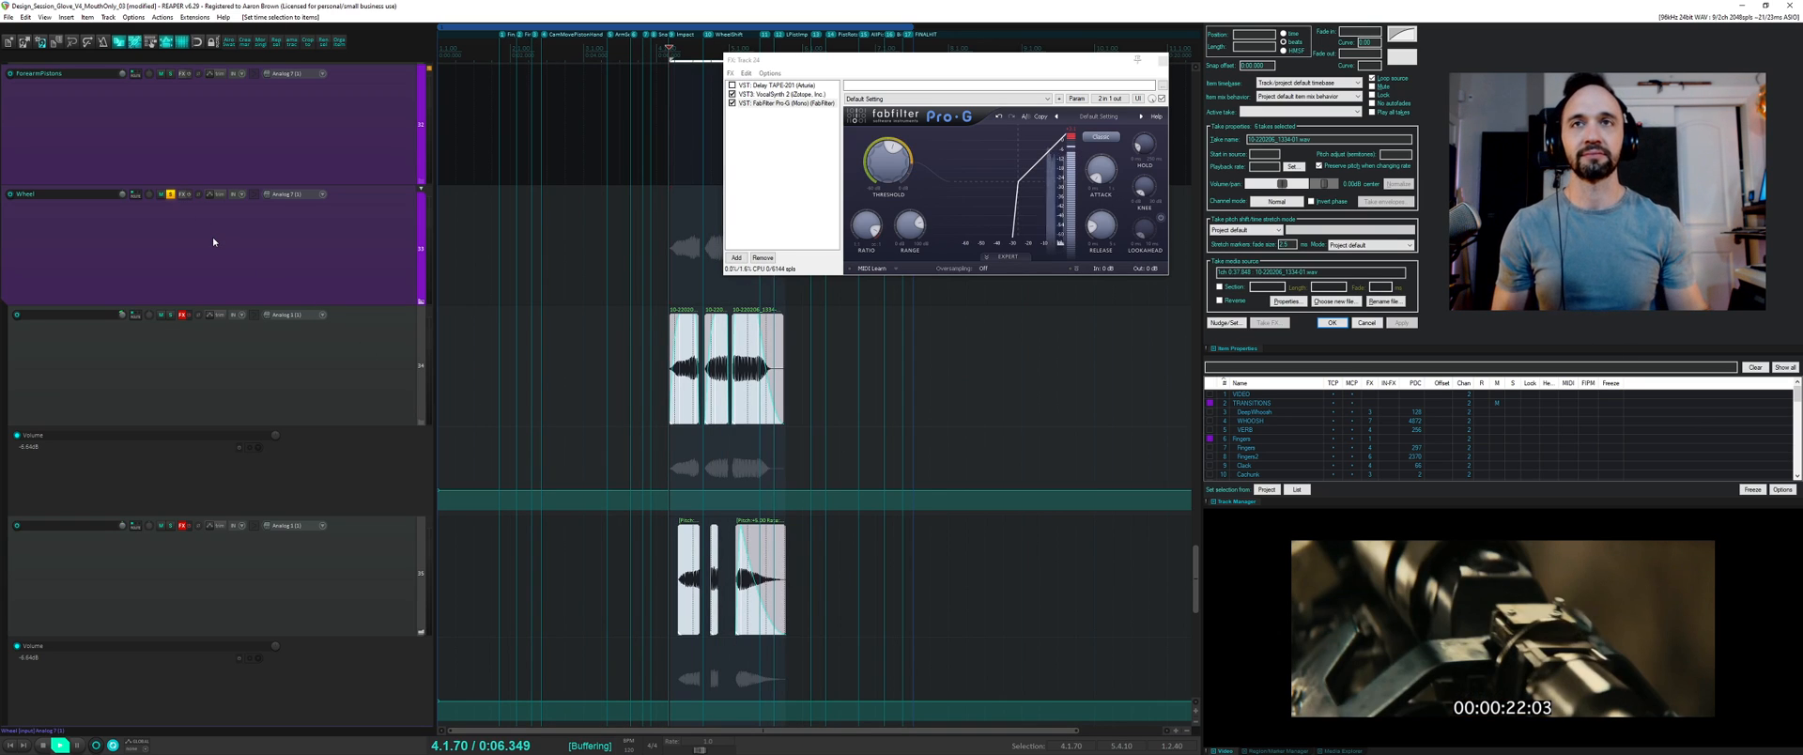
pyautogui.click(170, 194)
pyautogui.press('space')
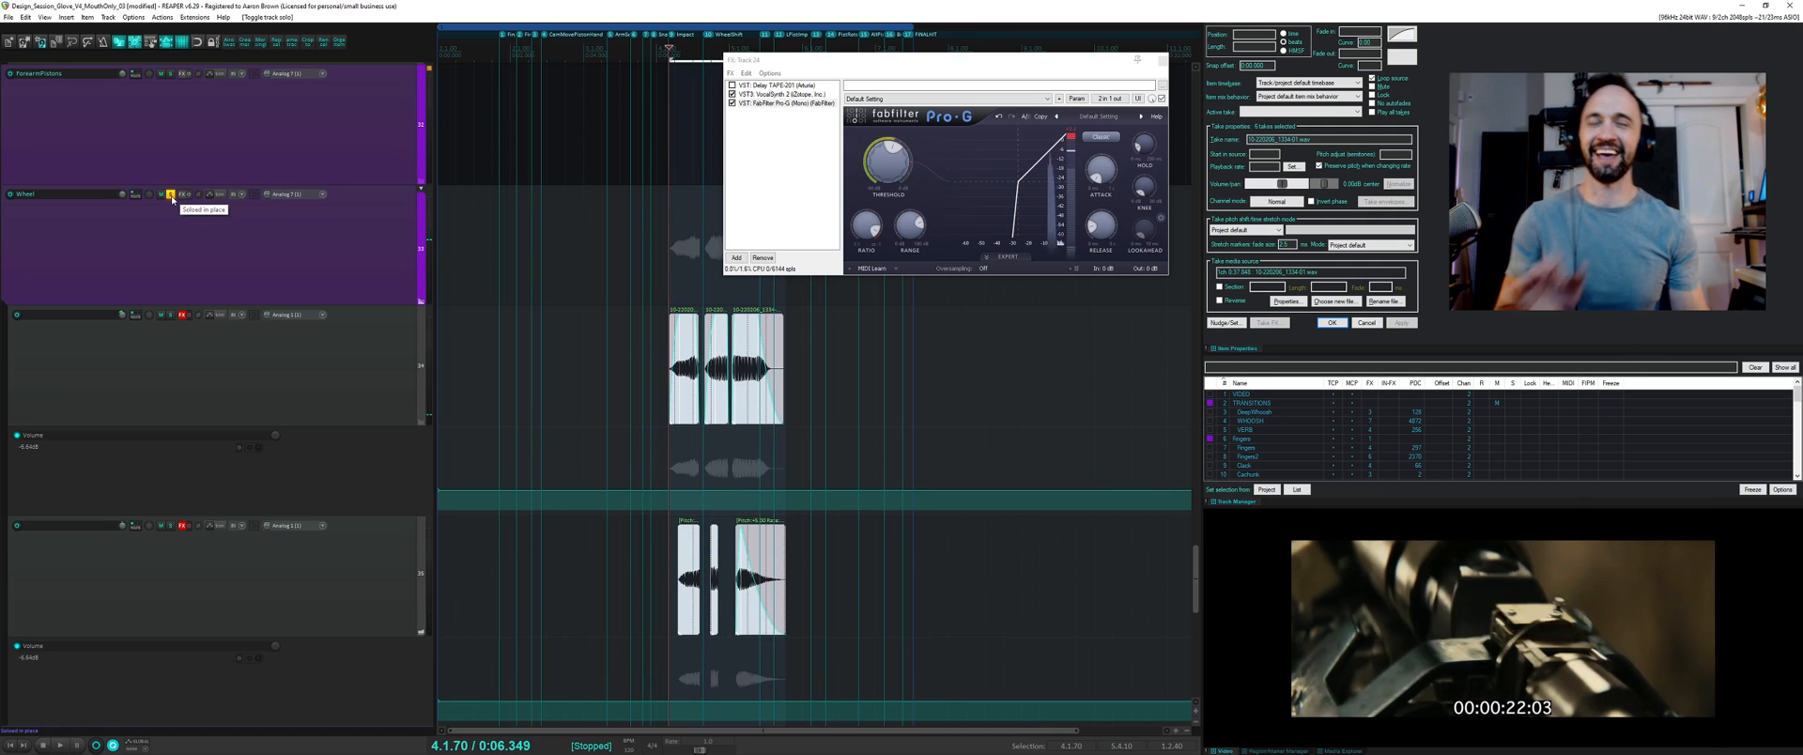
pyautogui.press('space')
# - Solo the first Wheel child track and audition its three items with the track FX bypassed
pyautogui.scroll(3, 705, 466)
pyautogui.scroll(2, 704, 466)
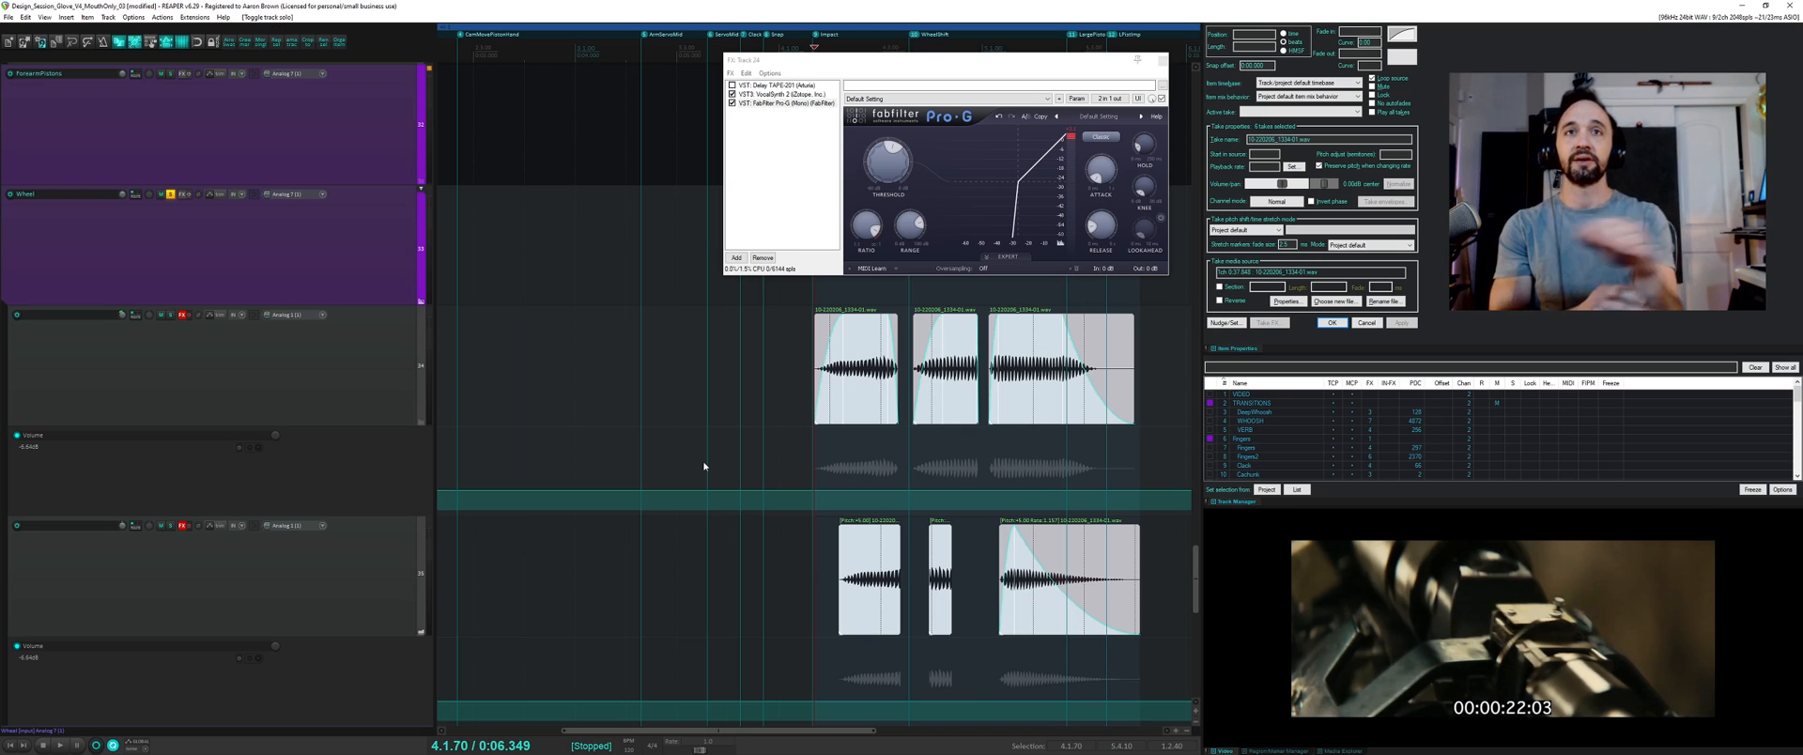
pyautogui.click(367, 402)
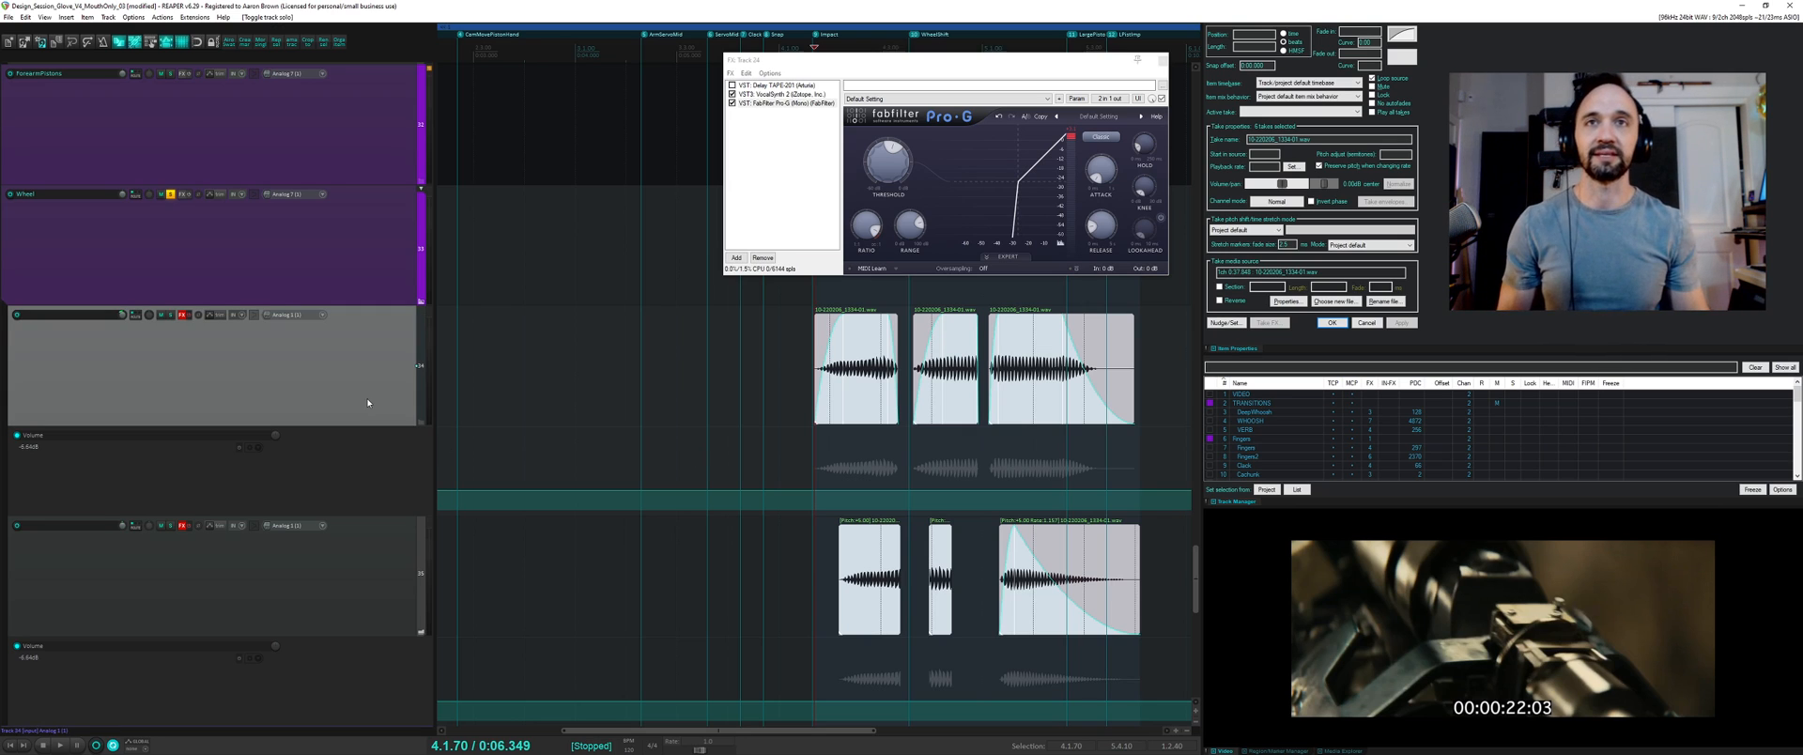
pyautogui.click(170, 317)
pyautogui.click(1051, 407)
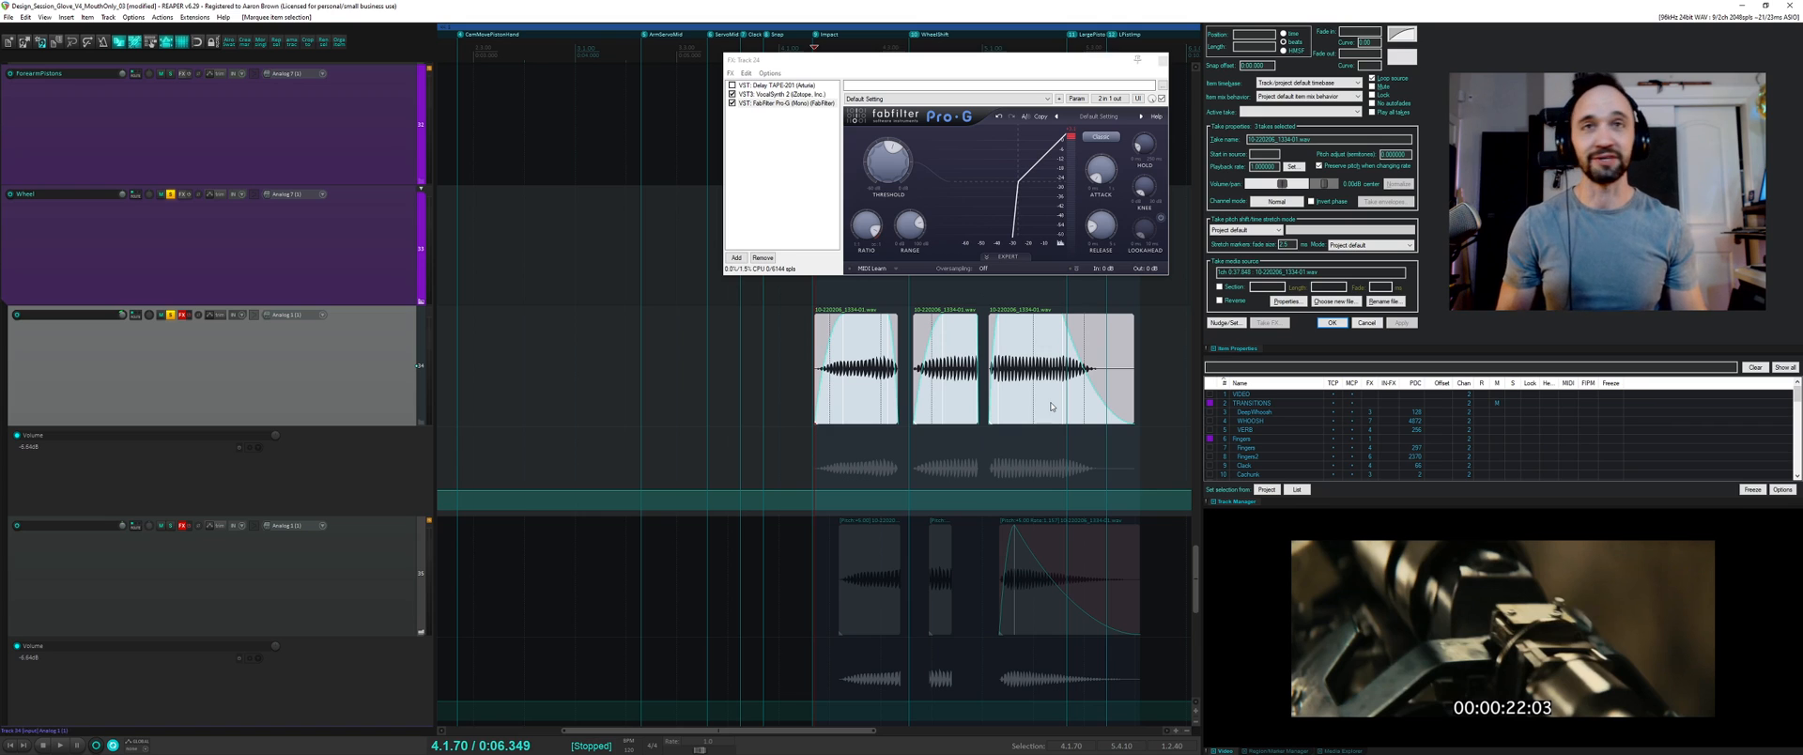
pyautogui.press('space')
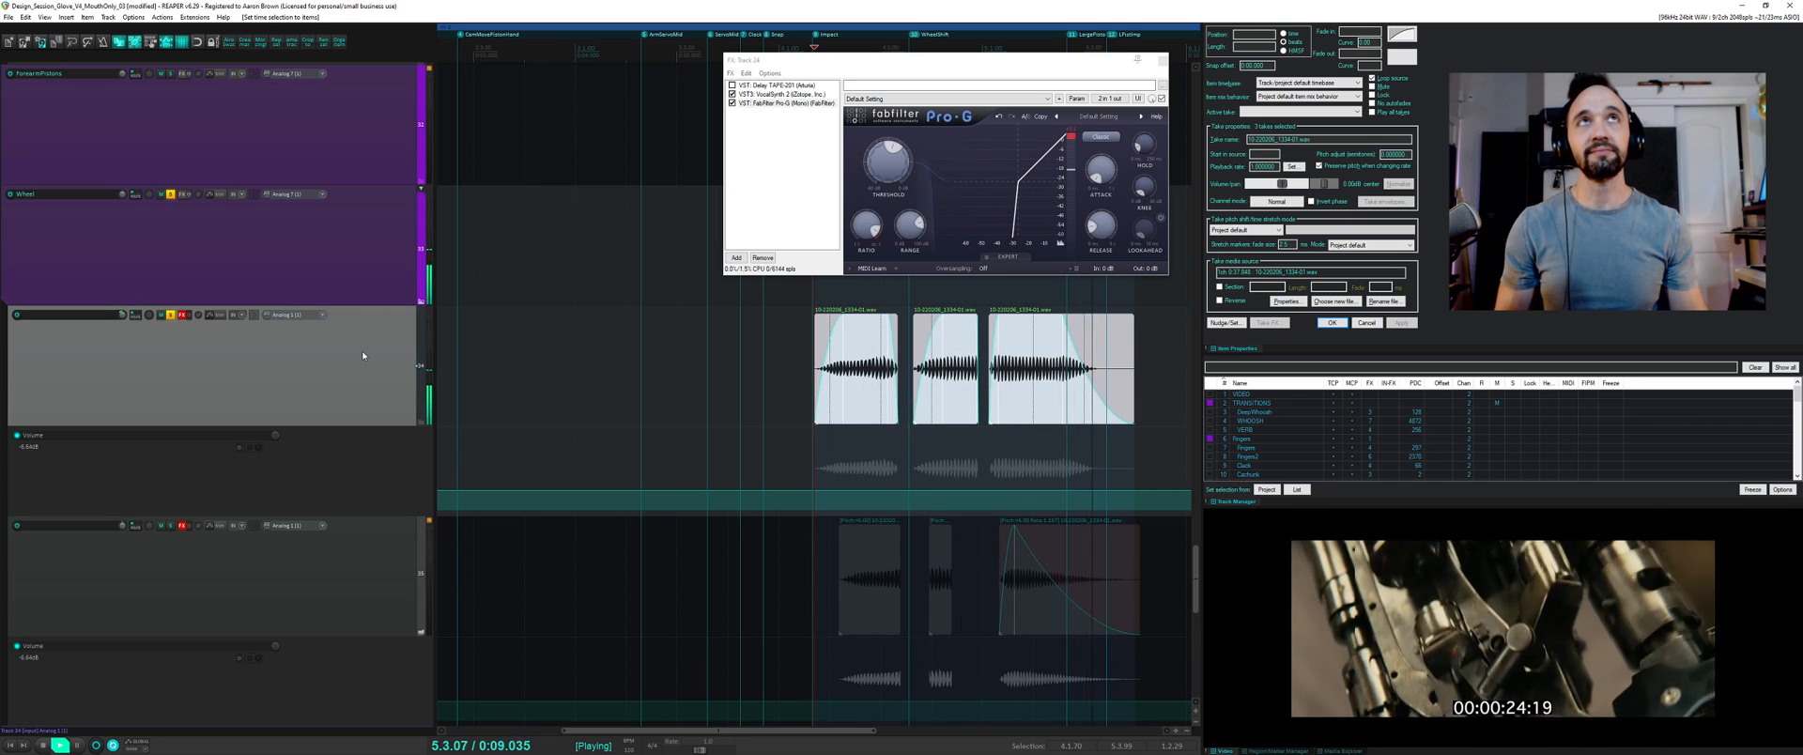
pyautogui.press('space')
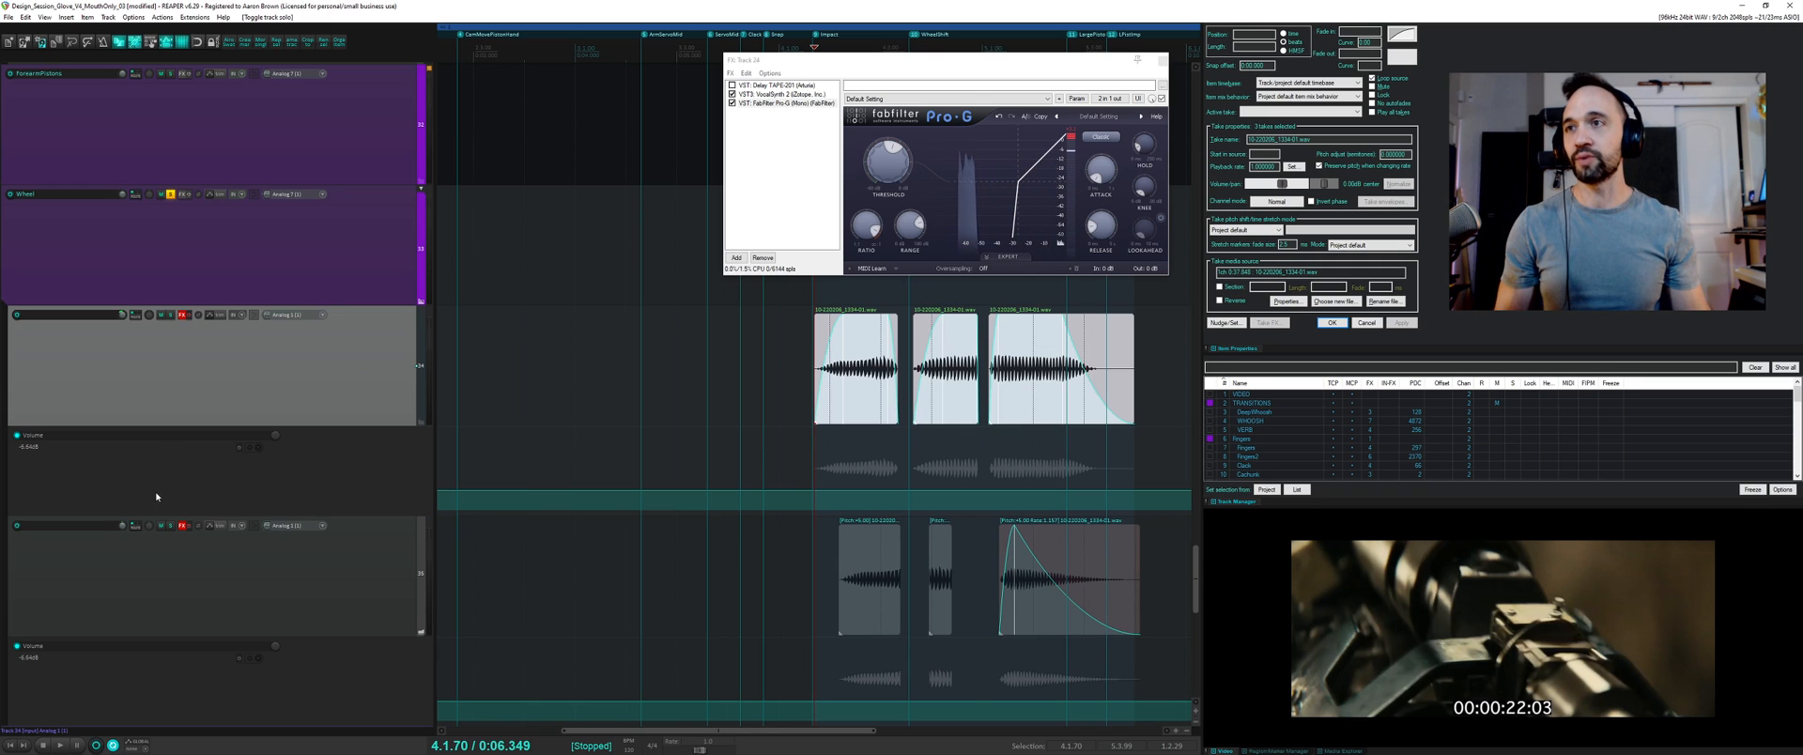
# - Solo the second Wheel child track and audition its items with the track FX bypassed
pyautogui.click(170, 526)
pyautogui.press('space')
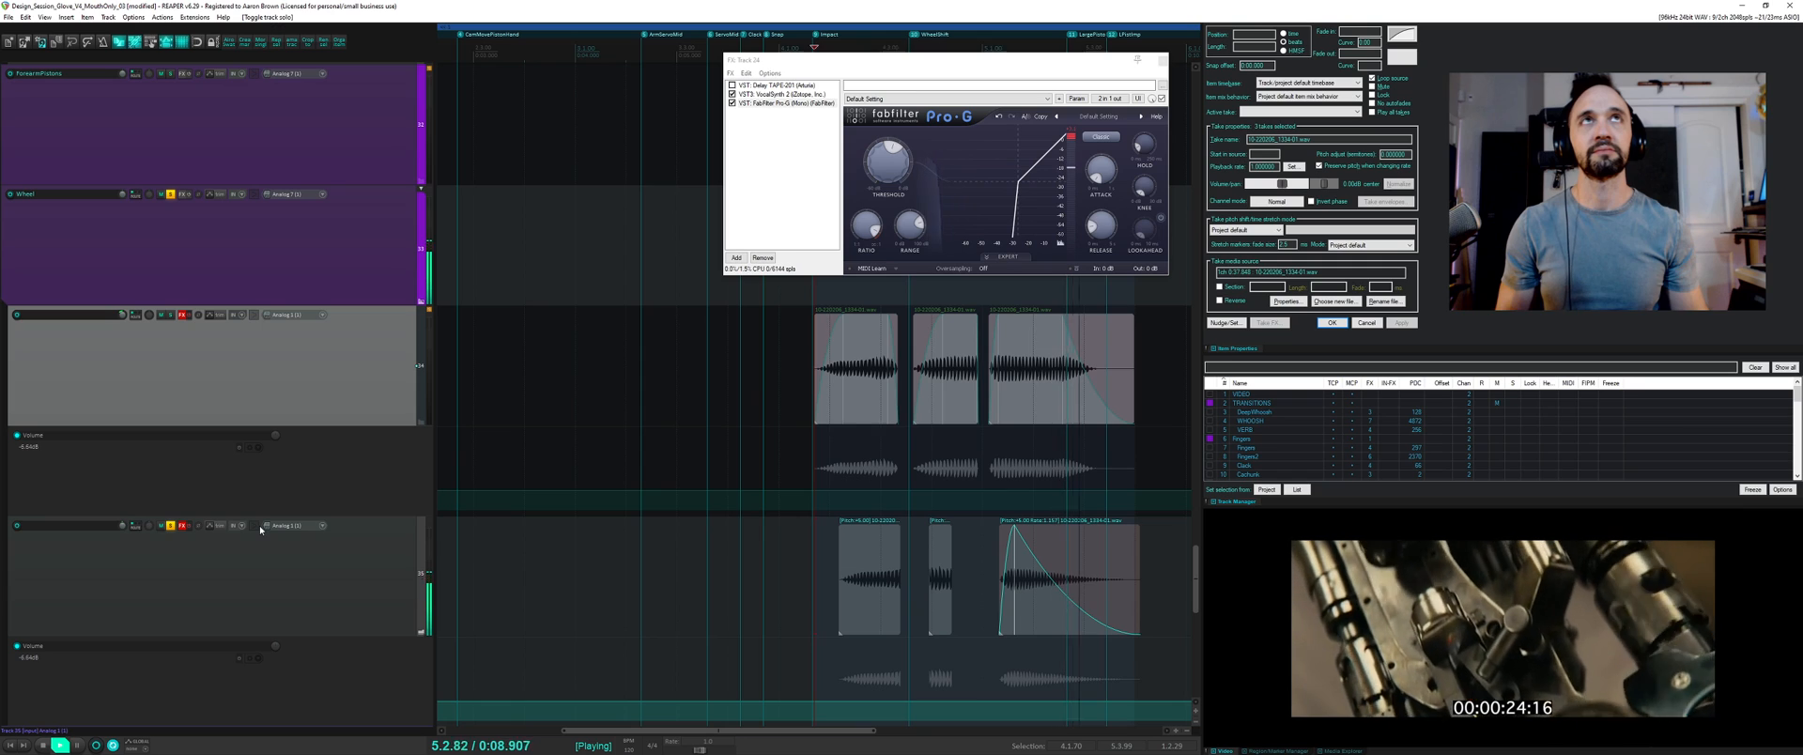
pyautogui.press('space')
# - Enable the FX on the soloed first Wheel child track and bypass every plugin in its chain except SpecOps
pyautogui.click(170, 315)
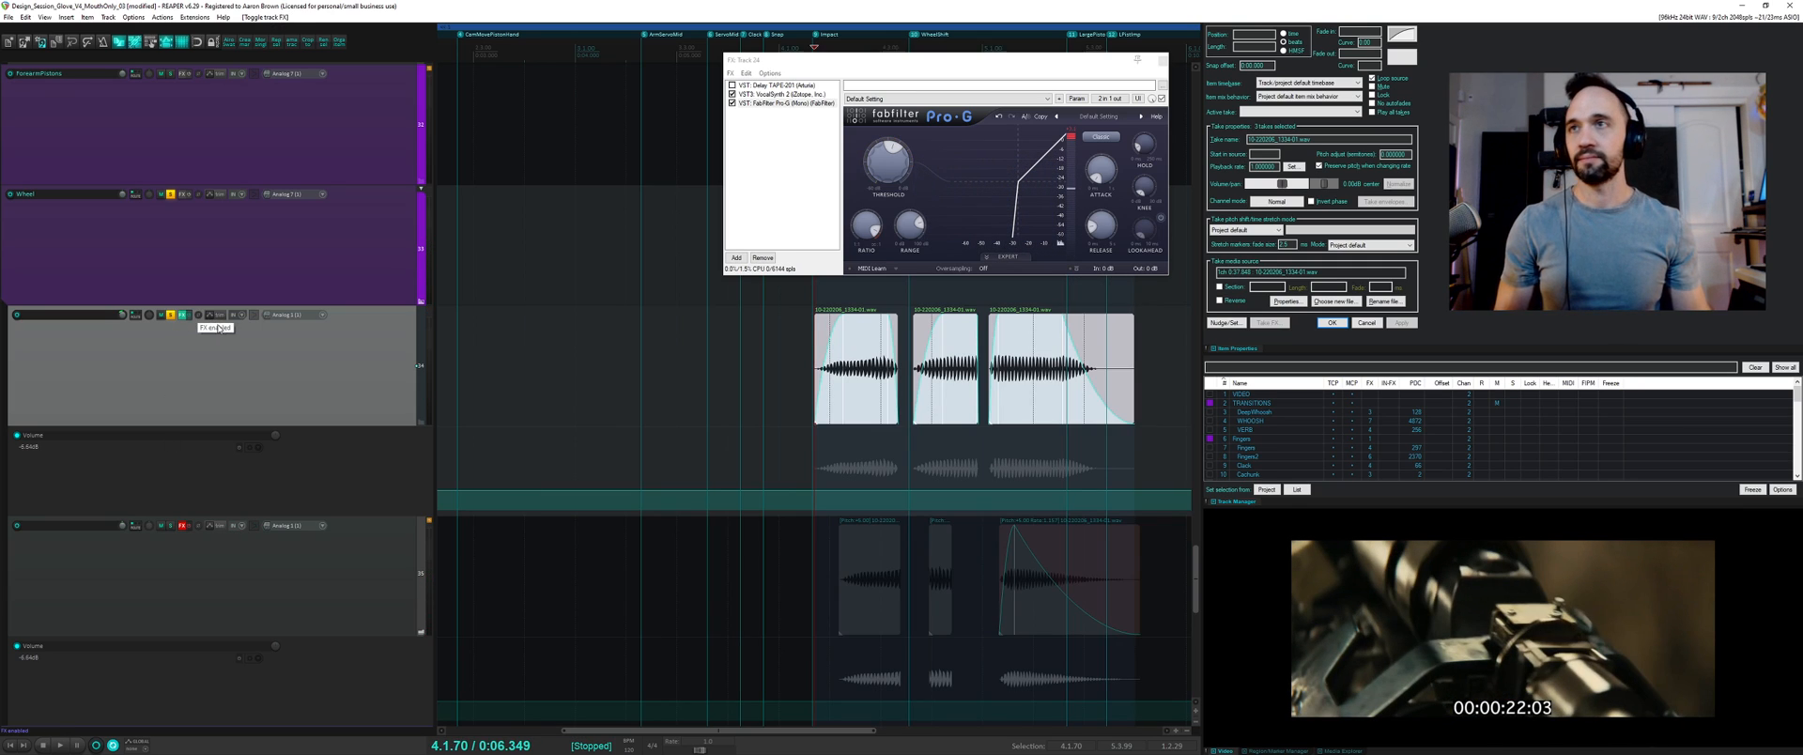
pyautogui.click(186, 319)
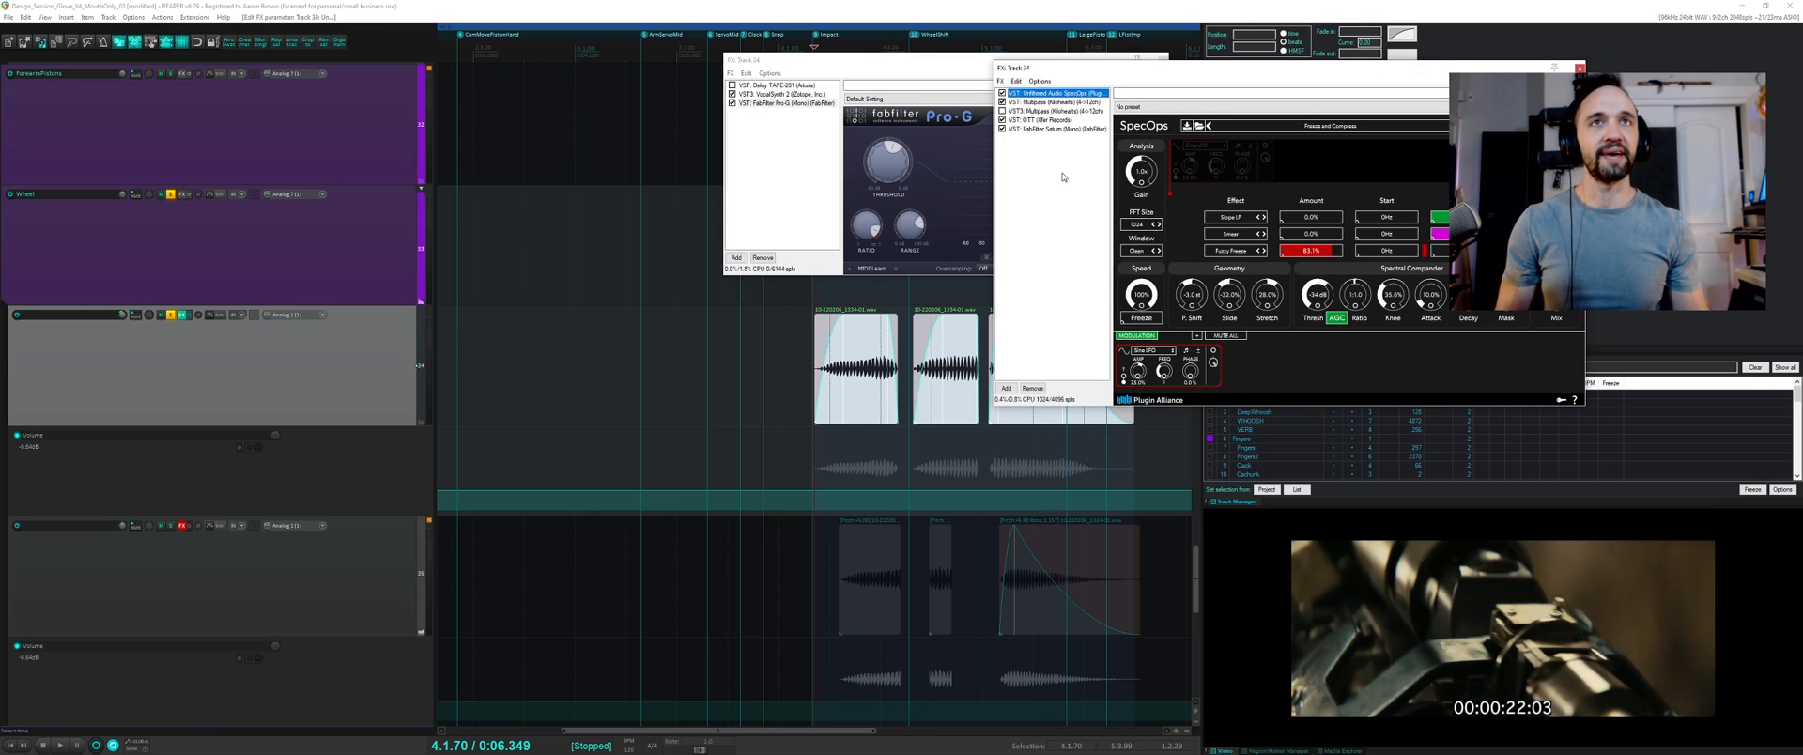
pyautogui.click(1002, 128)
pyautogui.press('space')
pyautogui.click(1002, 120)
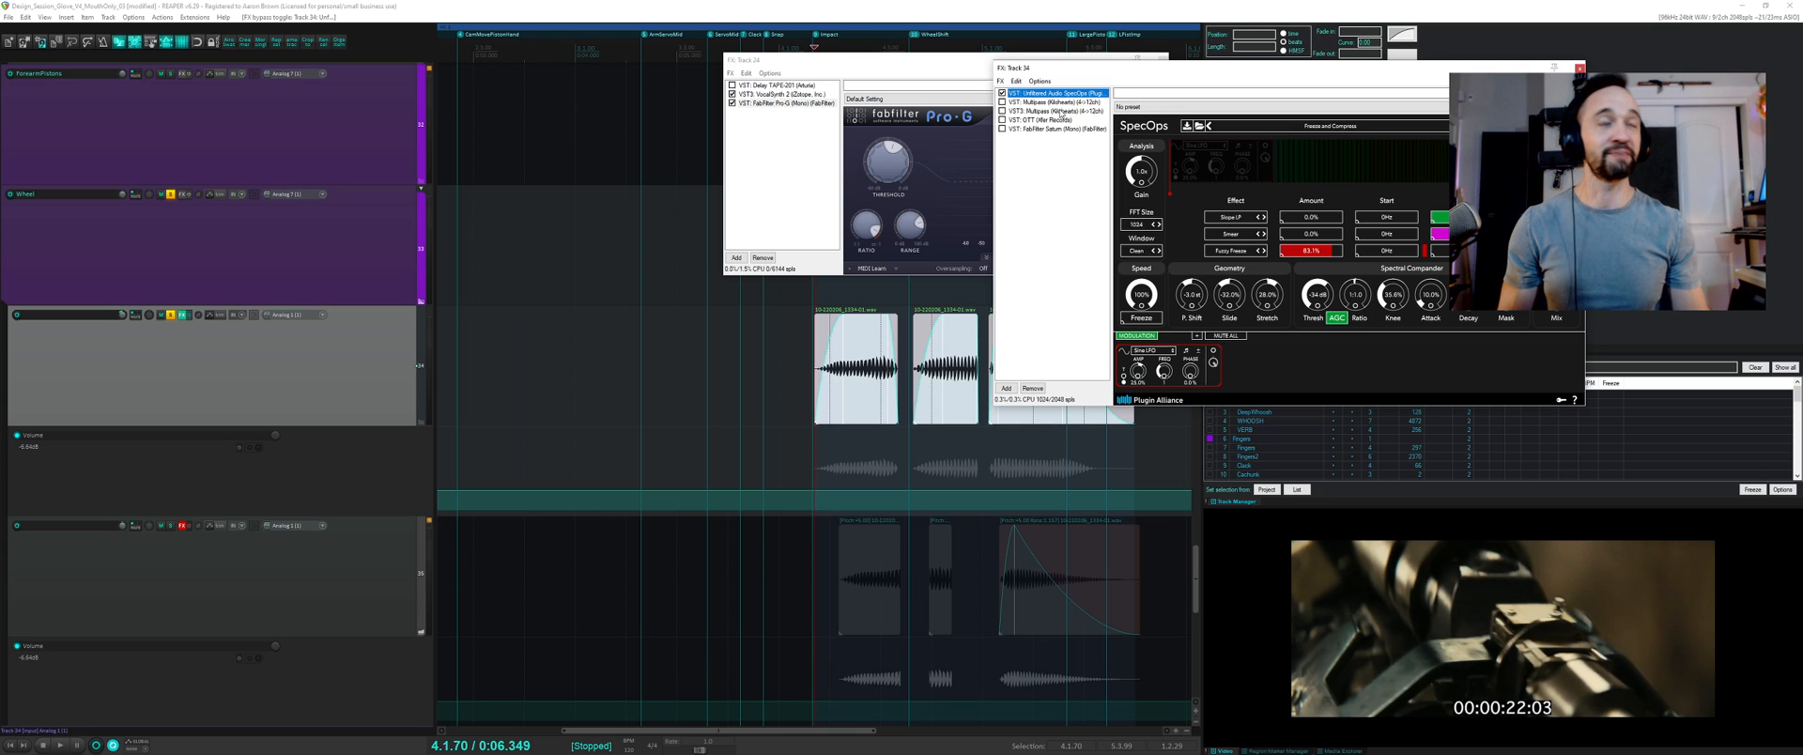
# - Audition the first Wheel child track through SpecOps alone, then with OTT enabled as well
pyautogui.press('space')
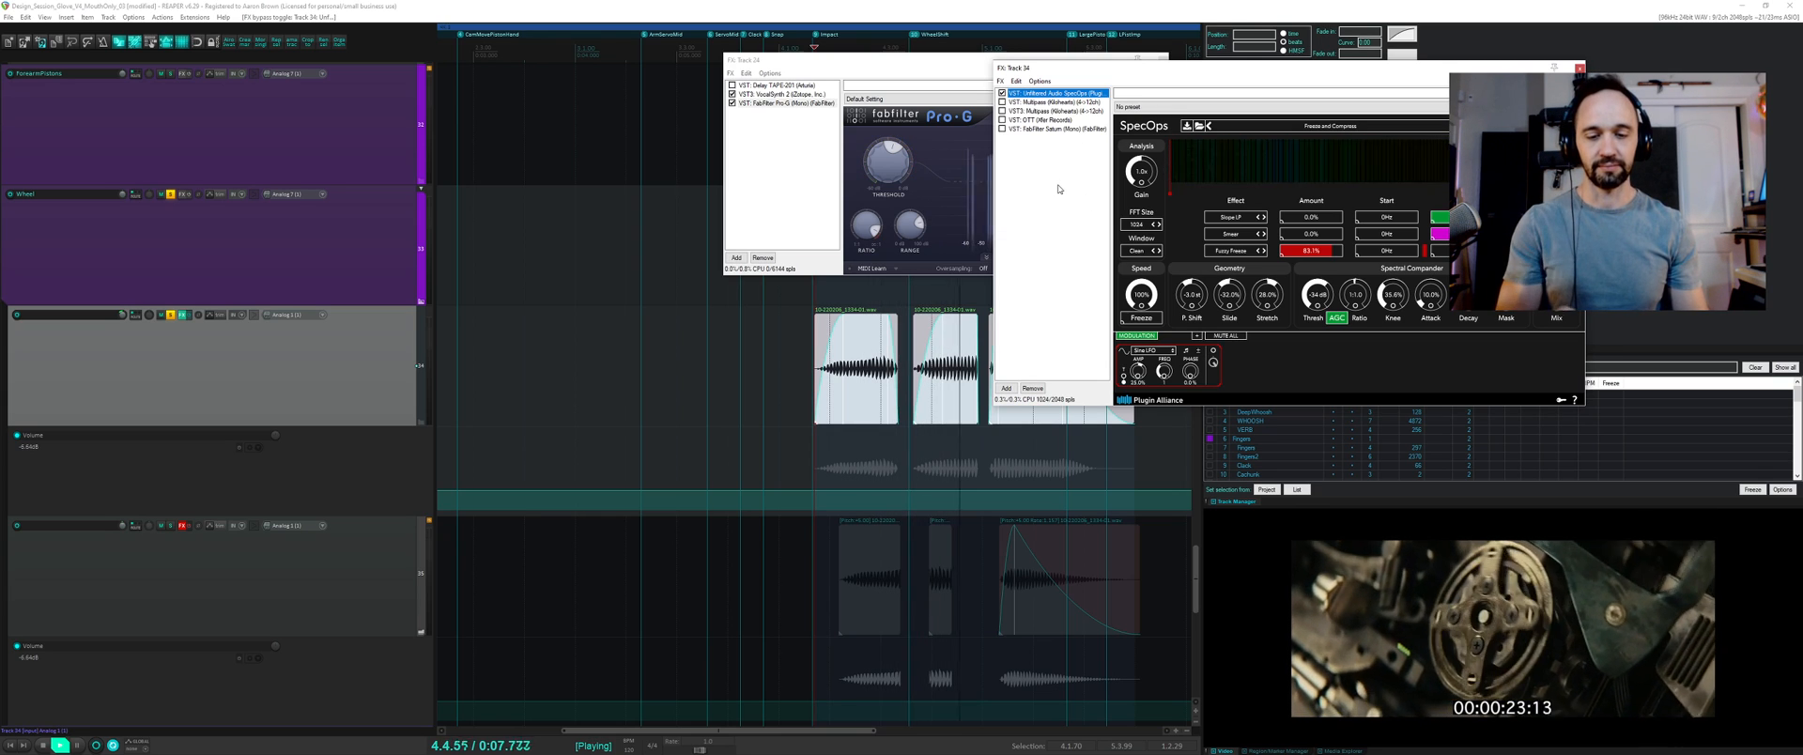
pyautogui.press('space')
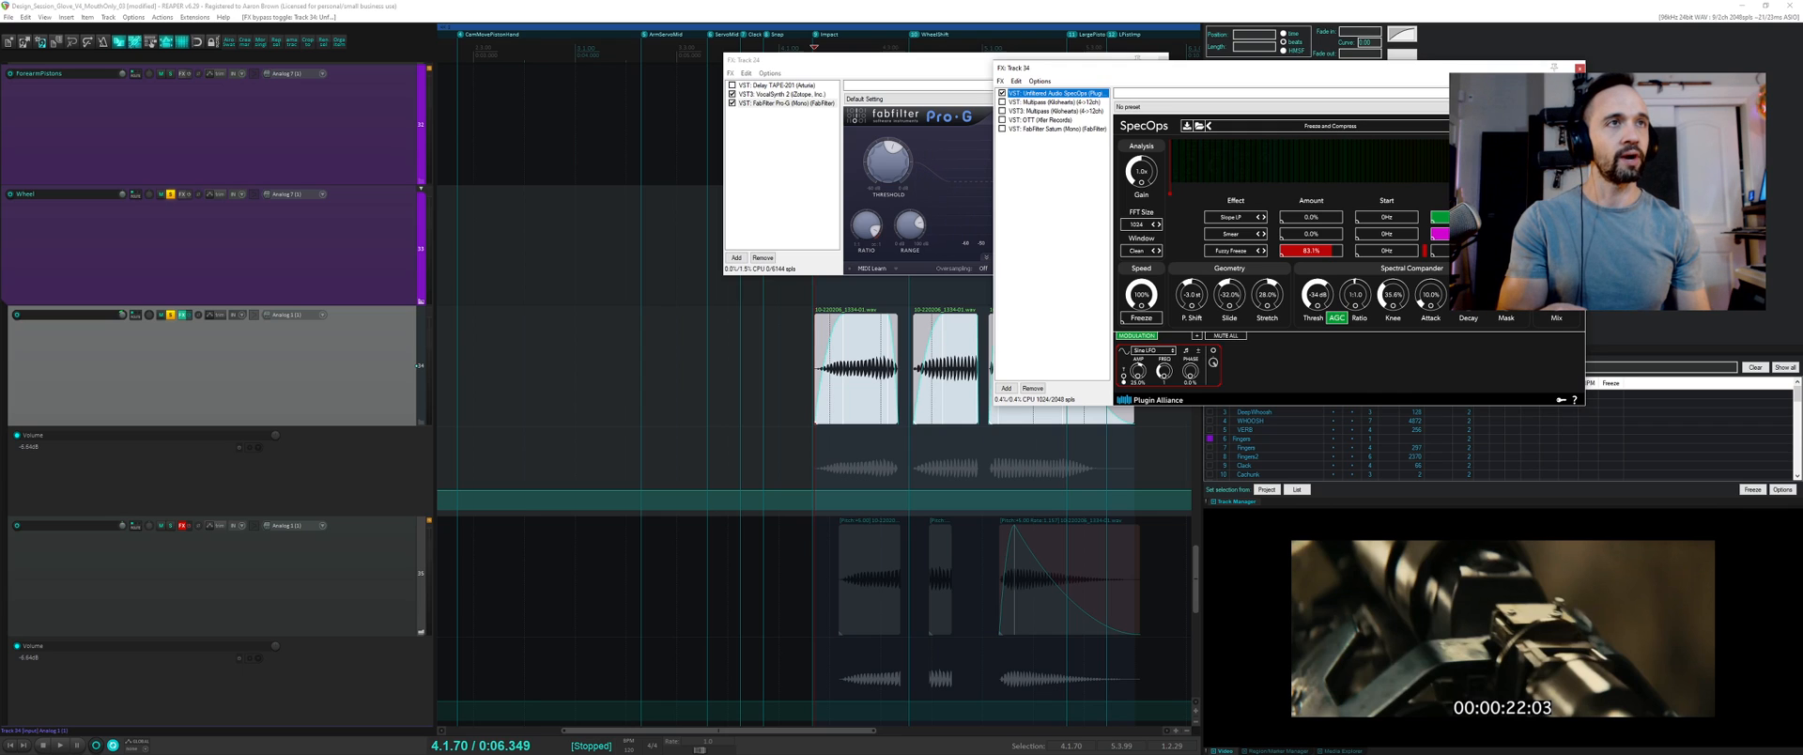
pyautogui.press('space')
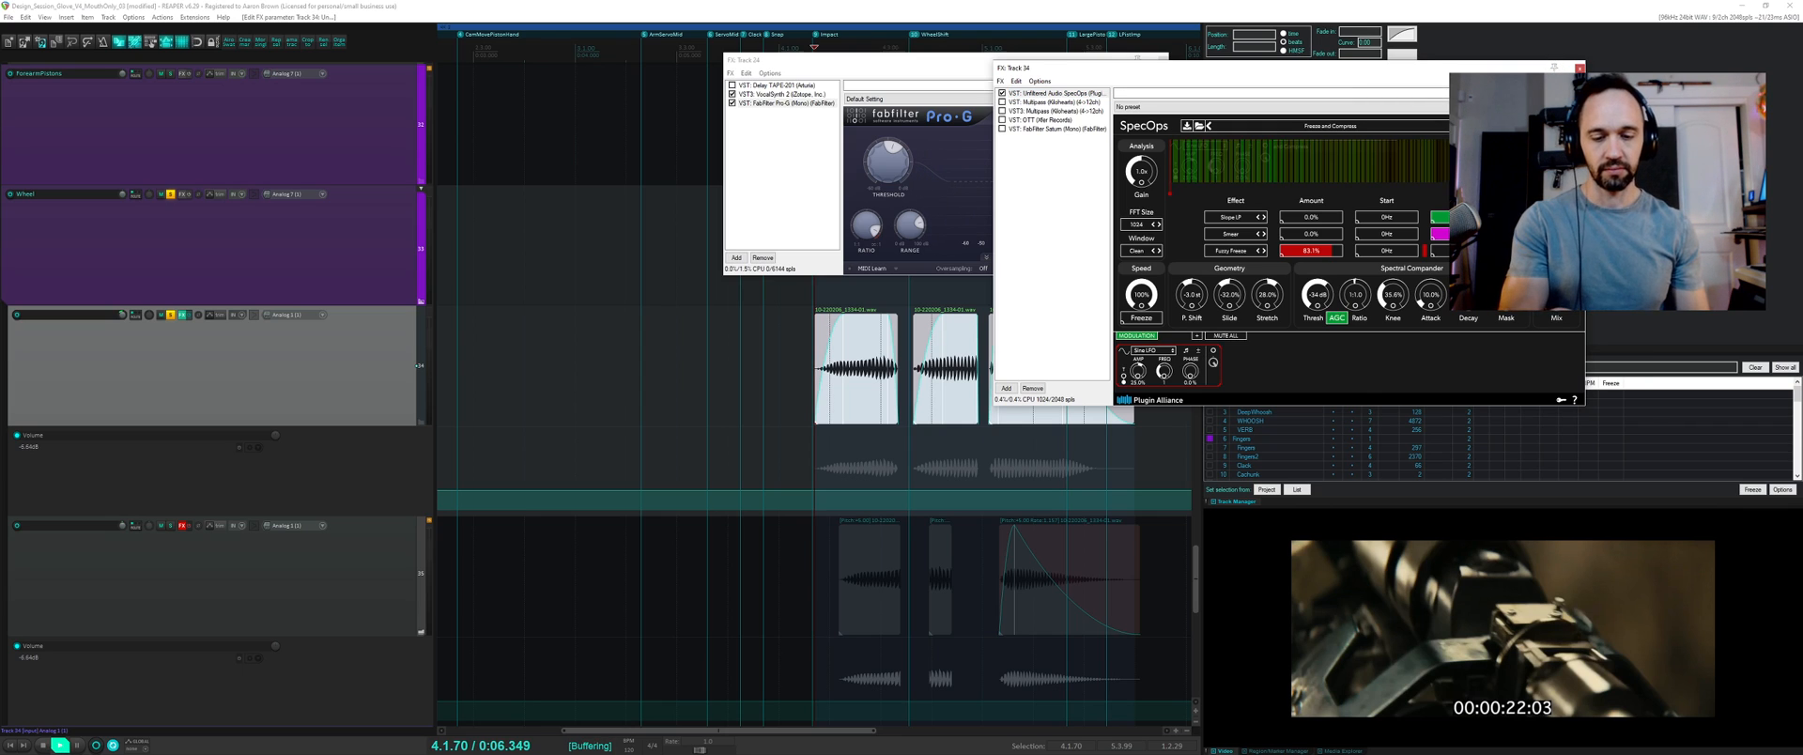
pyautogui.press('space')
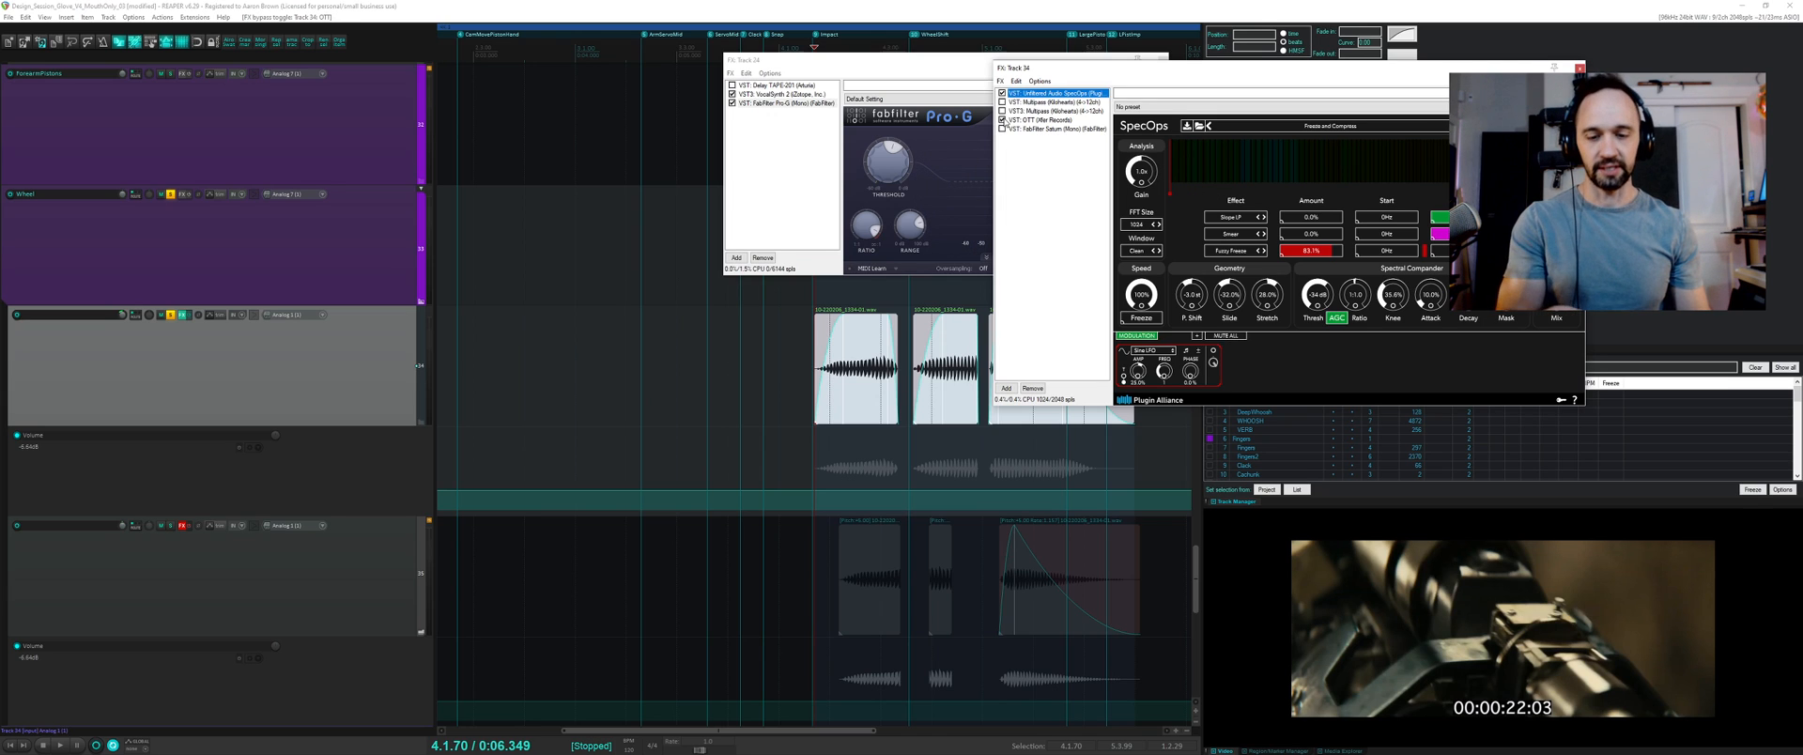
pyautogui.press('space')
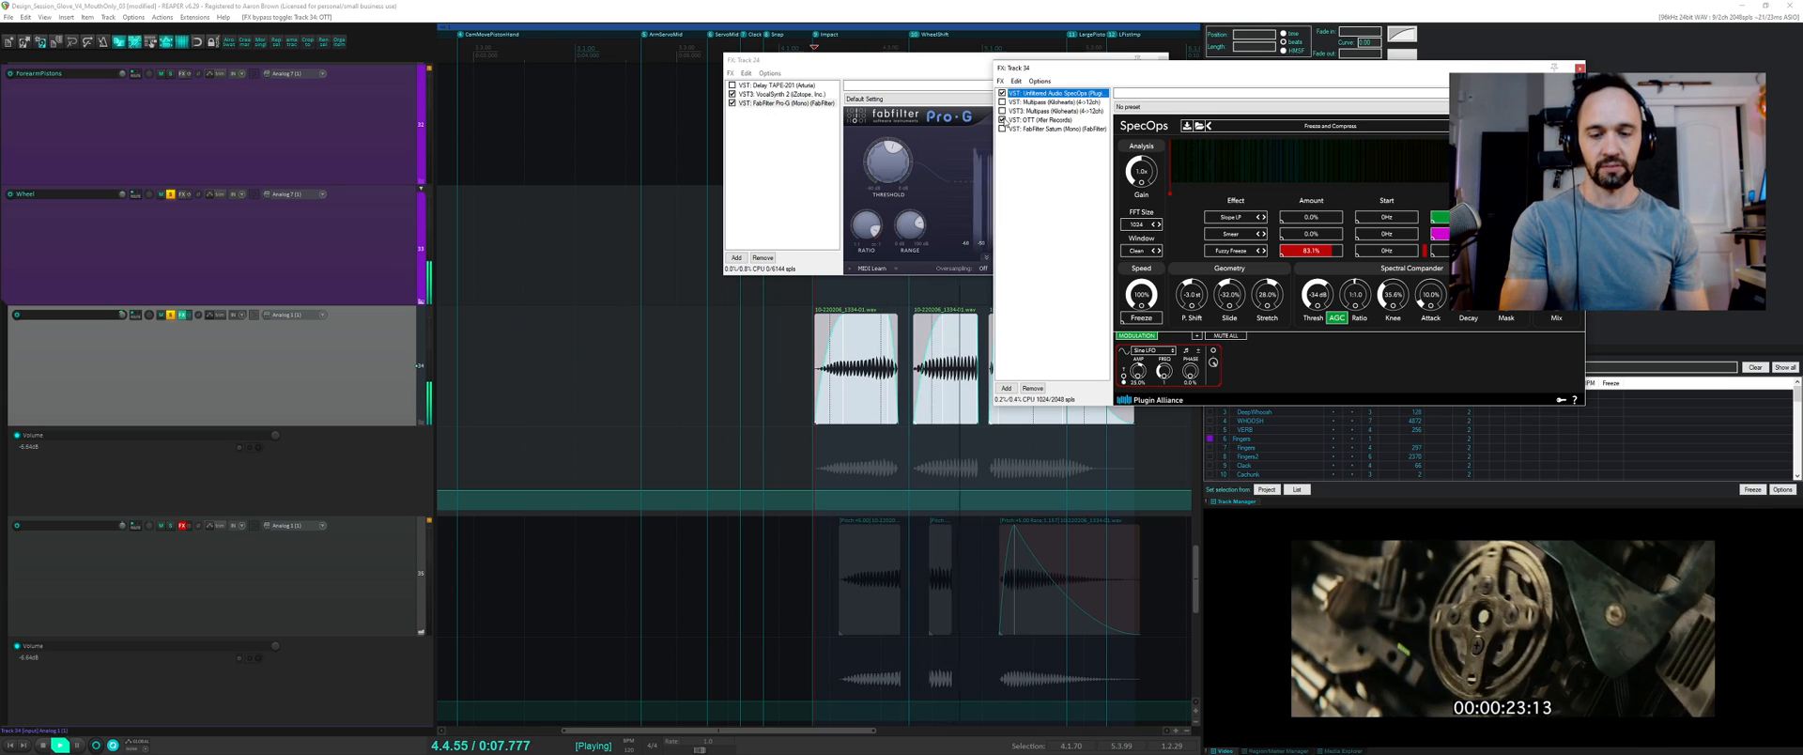
# - Show the OTT settings in the first Wheel child track's chain and audition the soloed track through them
pyautogui.press('space')
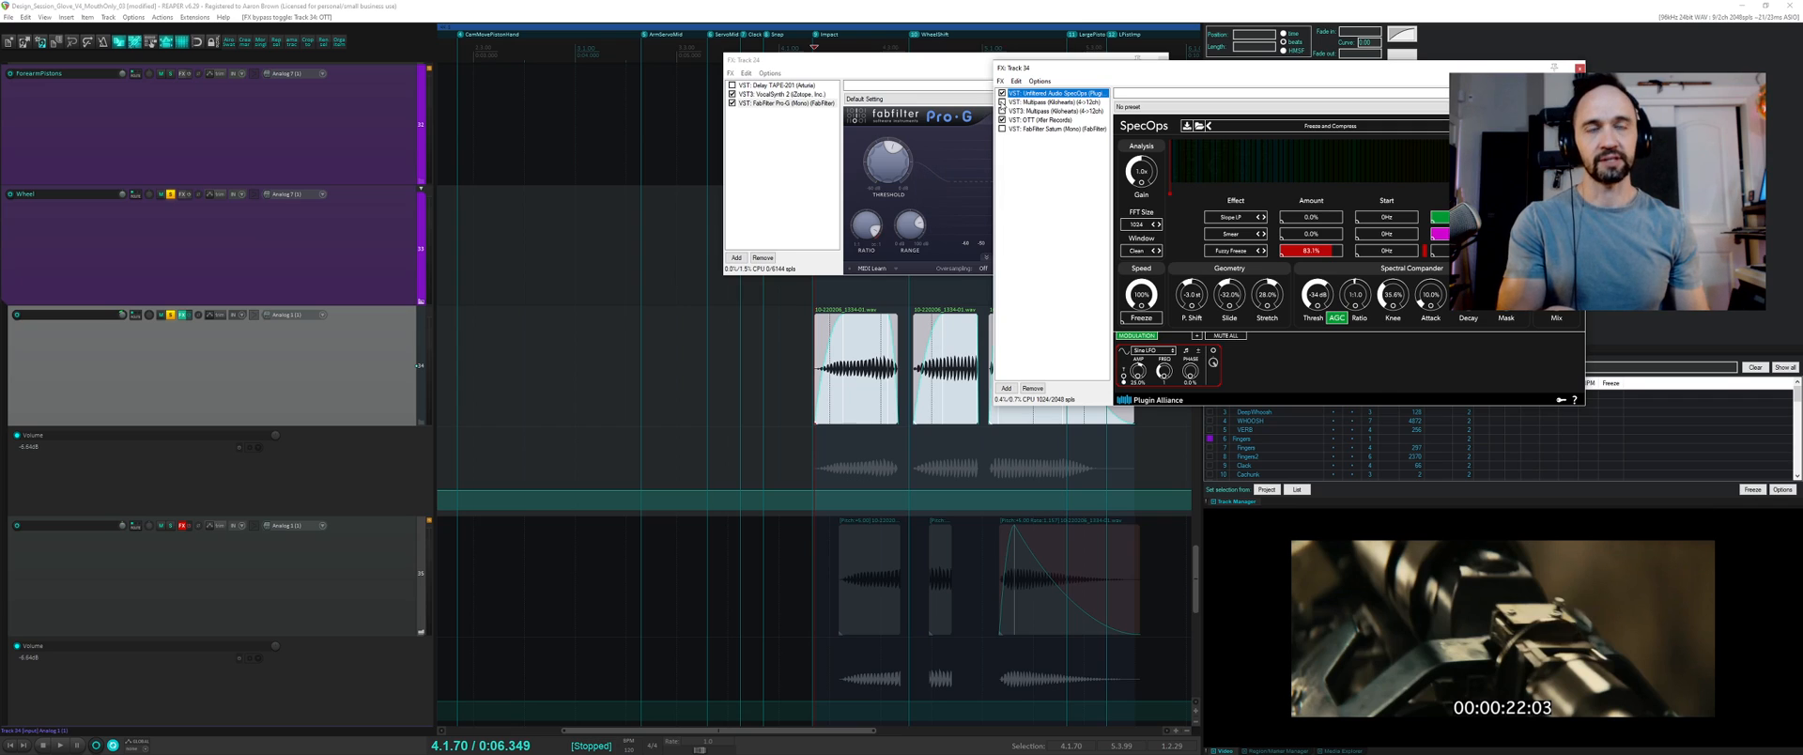
pyautogui.click(1036, 121)
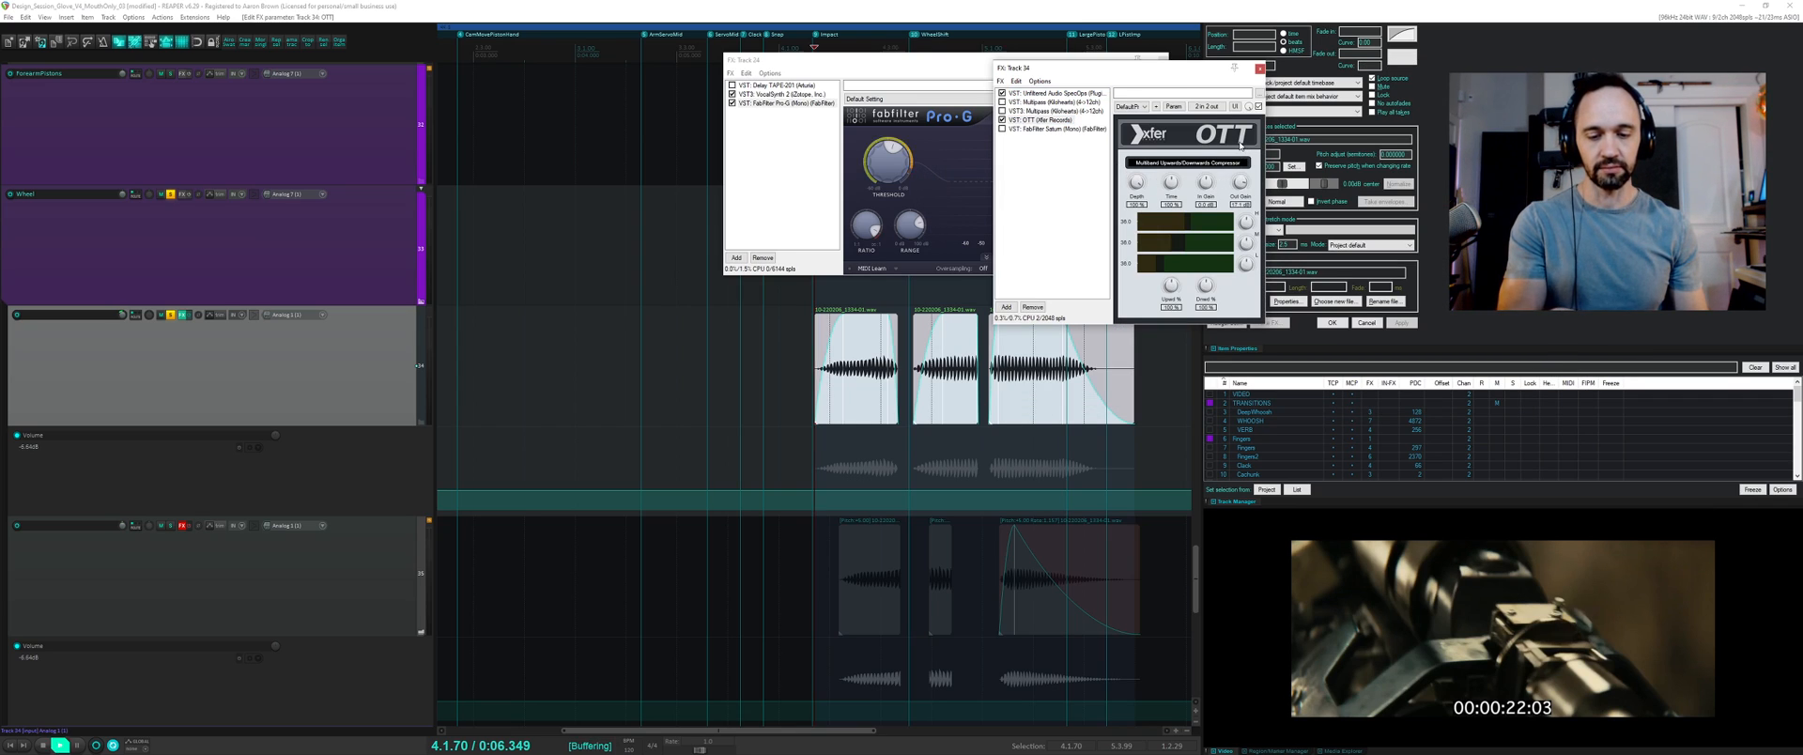
pyautogui.press('space')
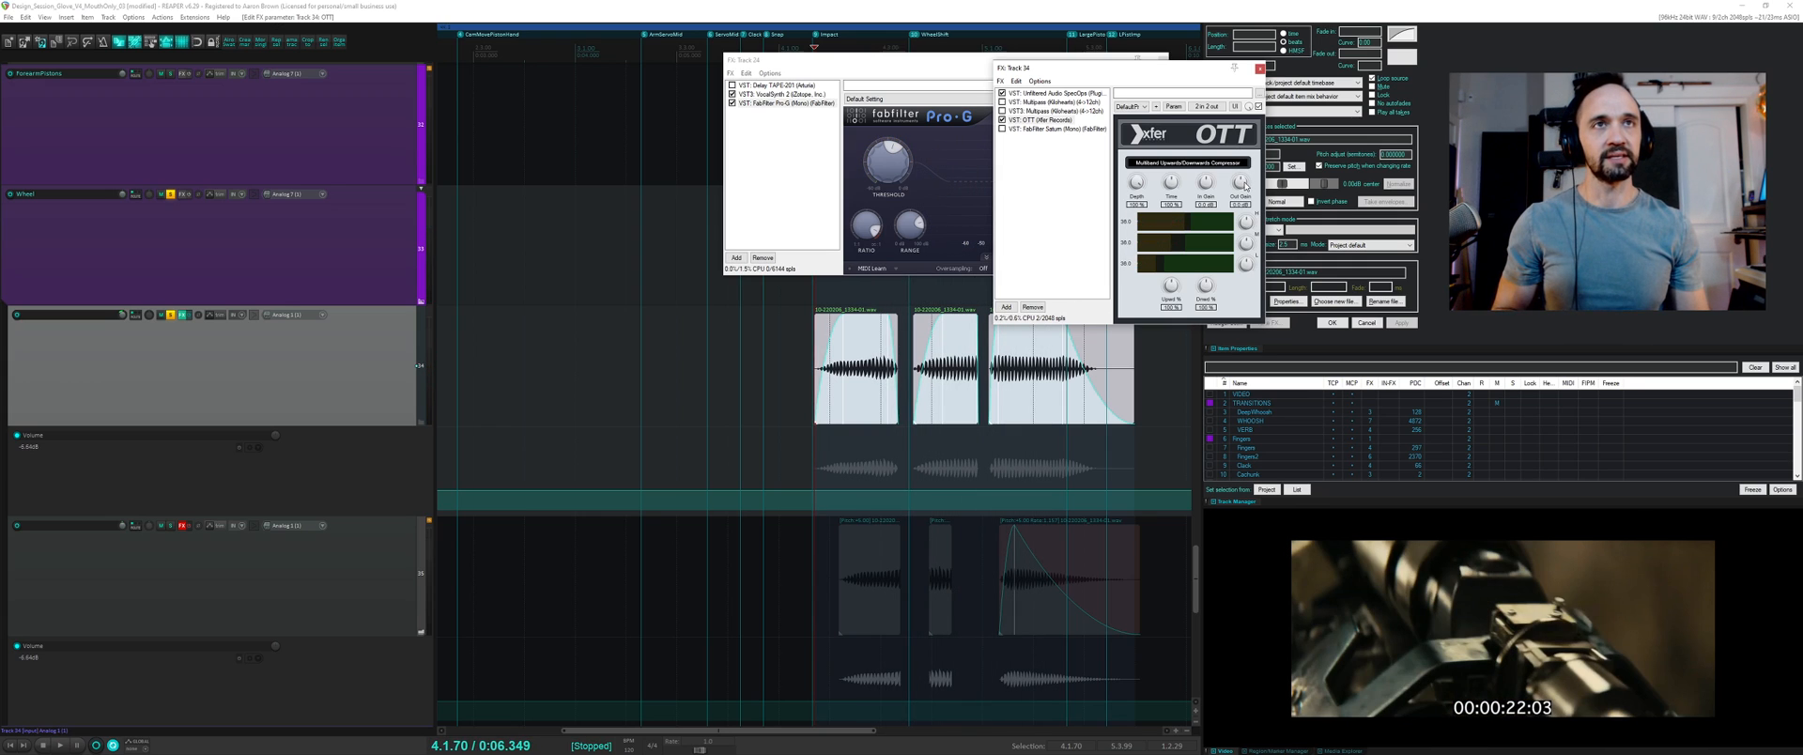
# - Enable the first Multipass in the first Wheel child track's chain and audition the track through its Contrasted Pumper preset
pyautogui.click(1003, 101)
pyautogui.click(1024, 102)
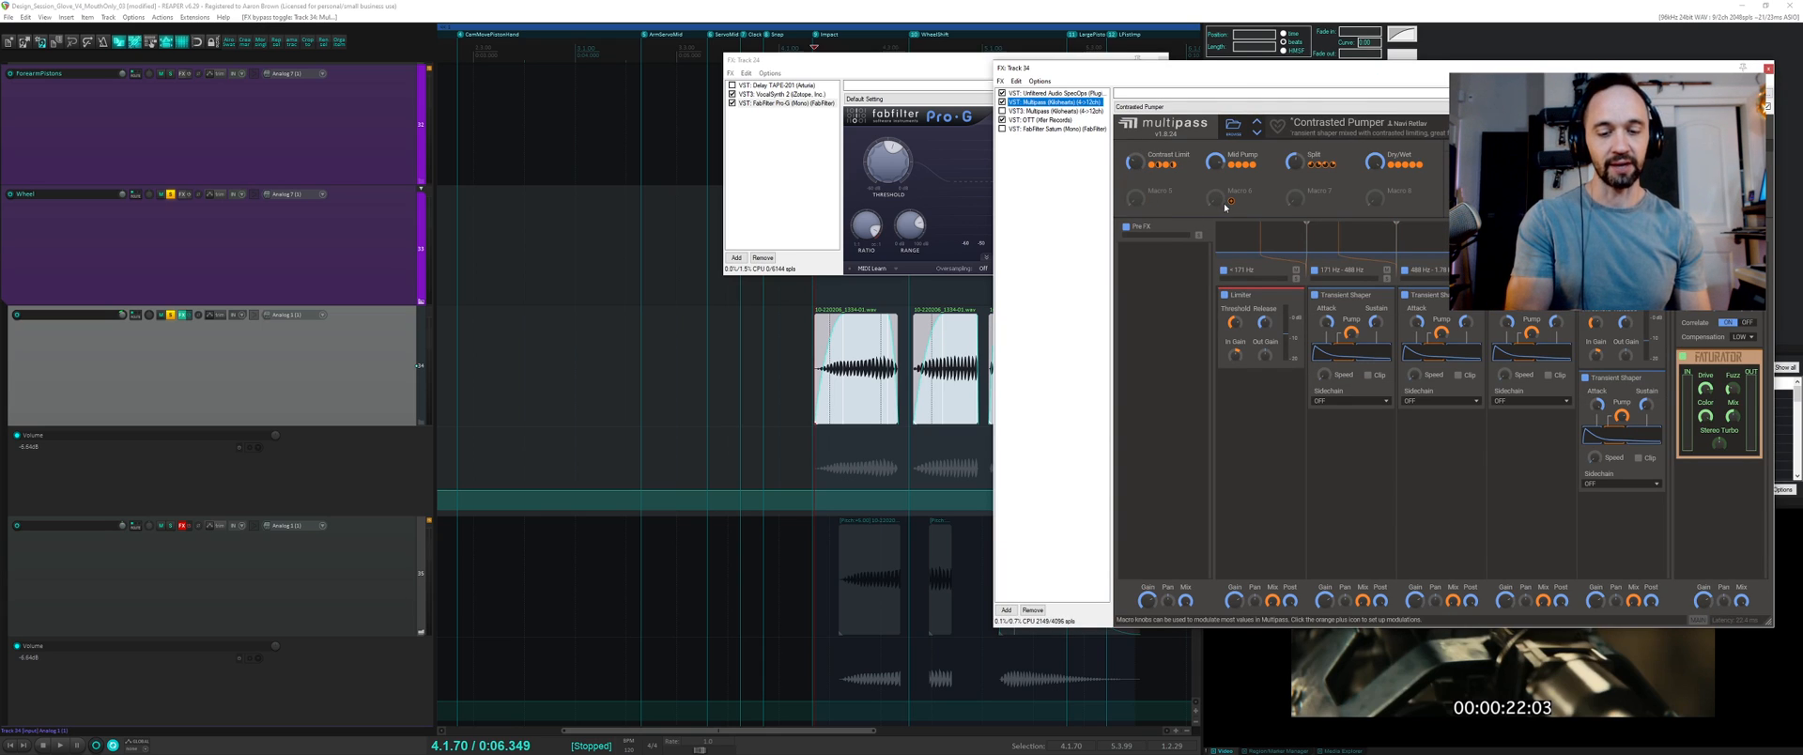
pyautogui.press('space')
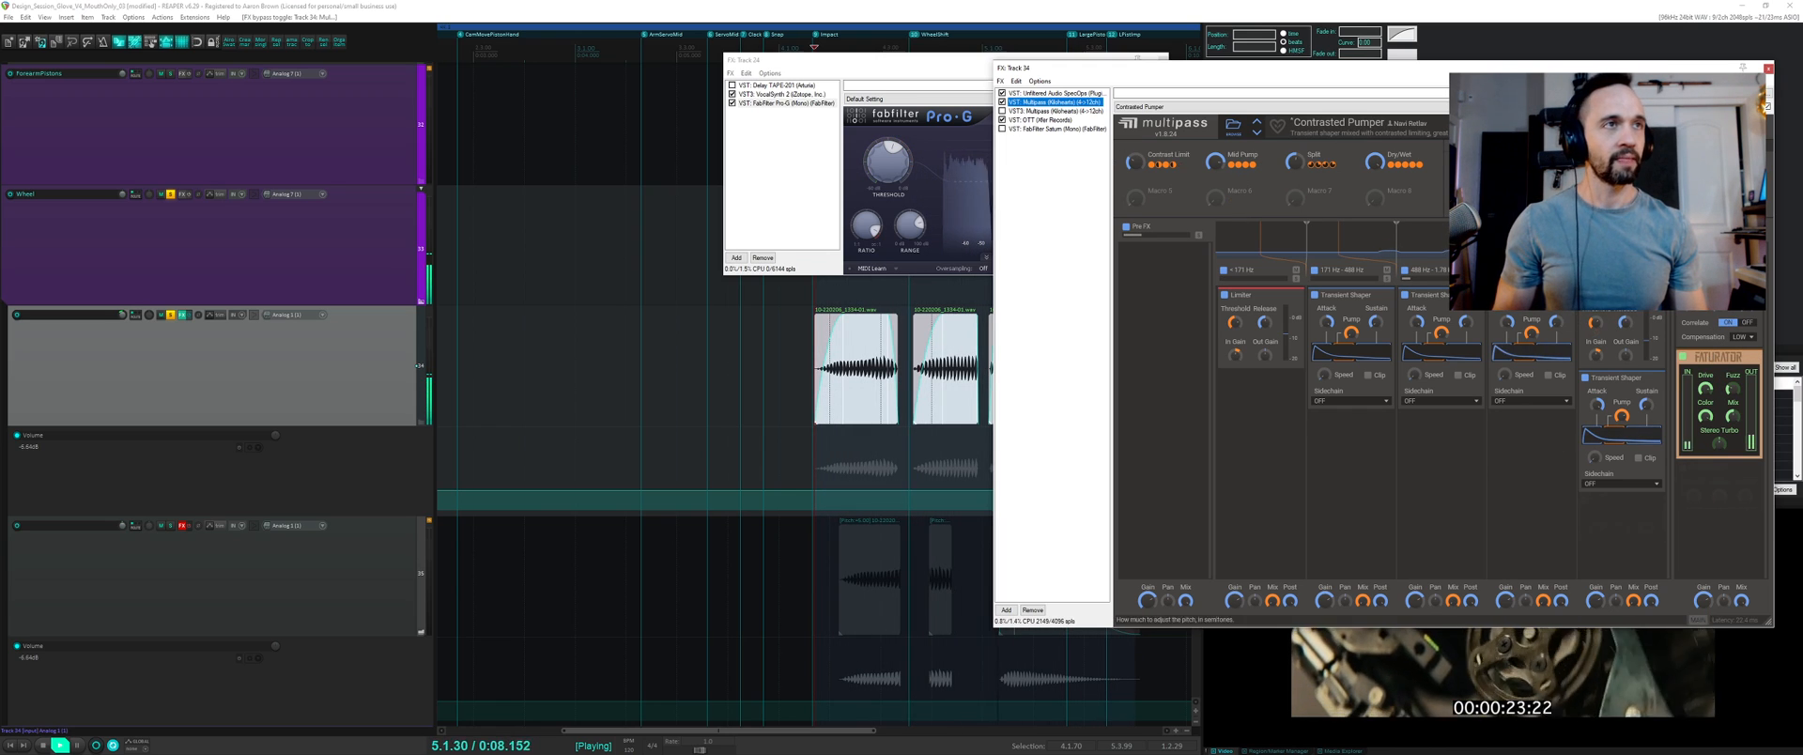
pyautogui.press('space')
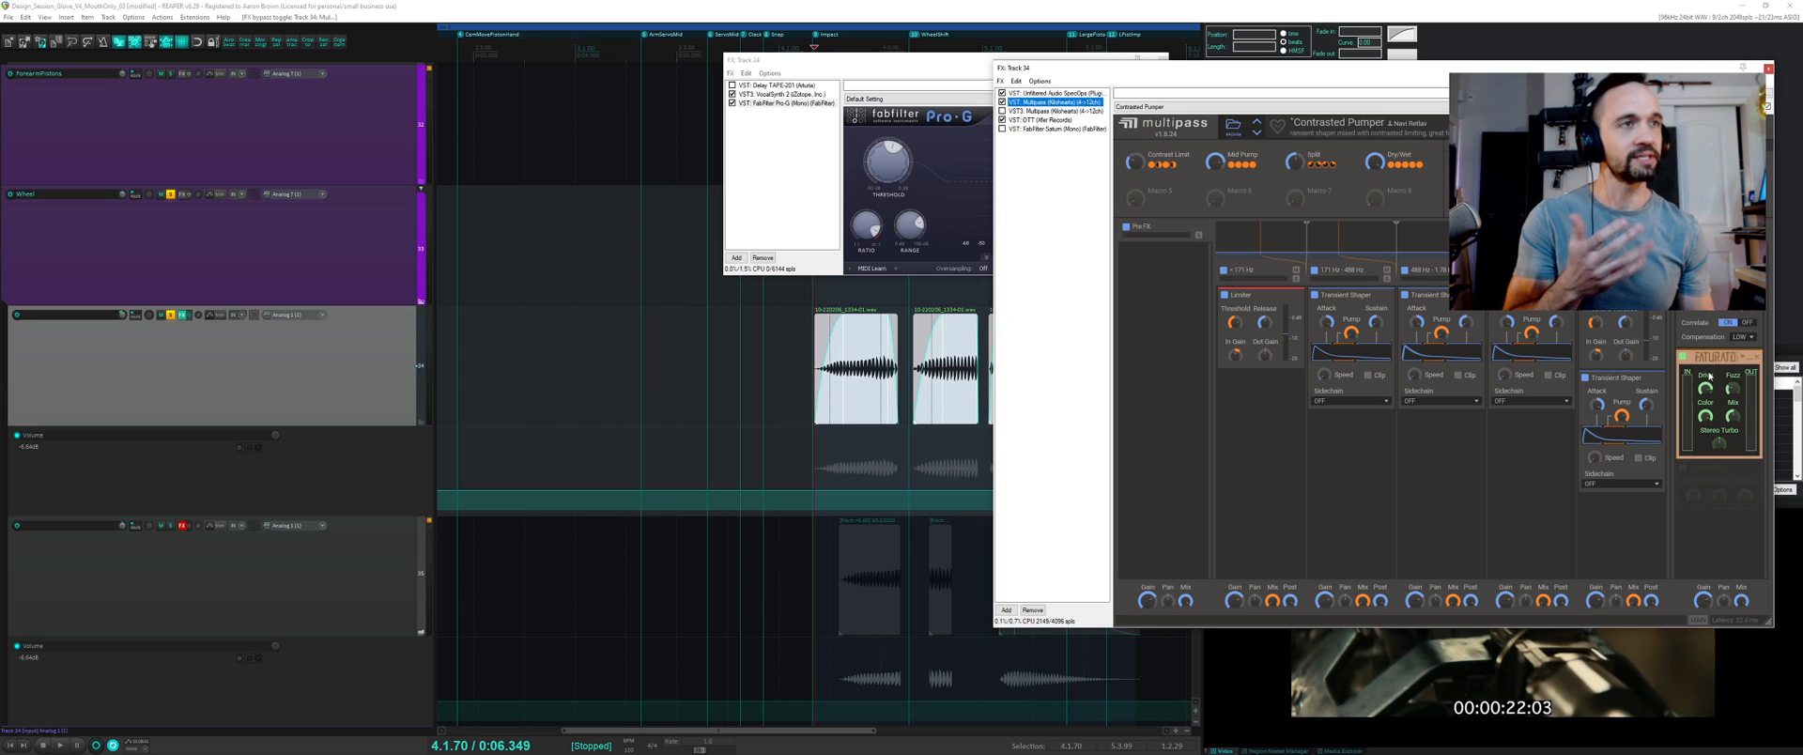
pyautogui.click(1724, 403)
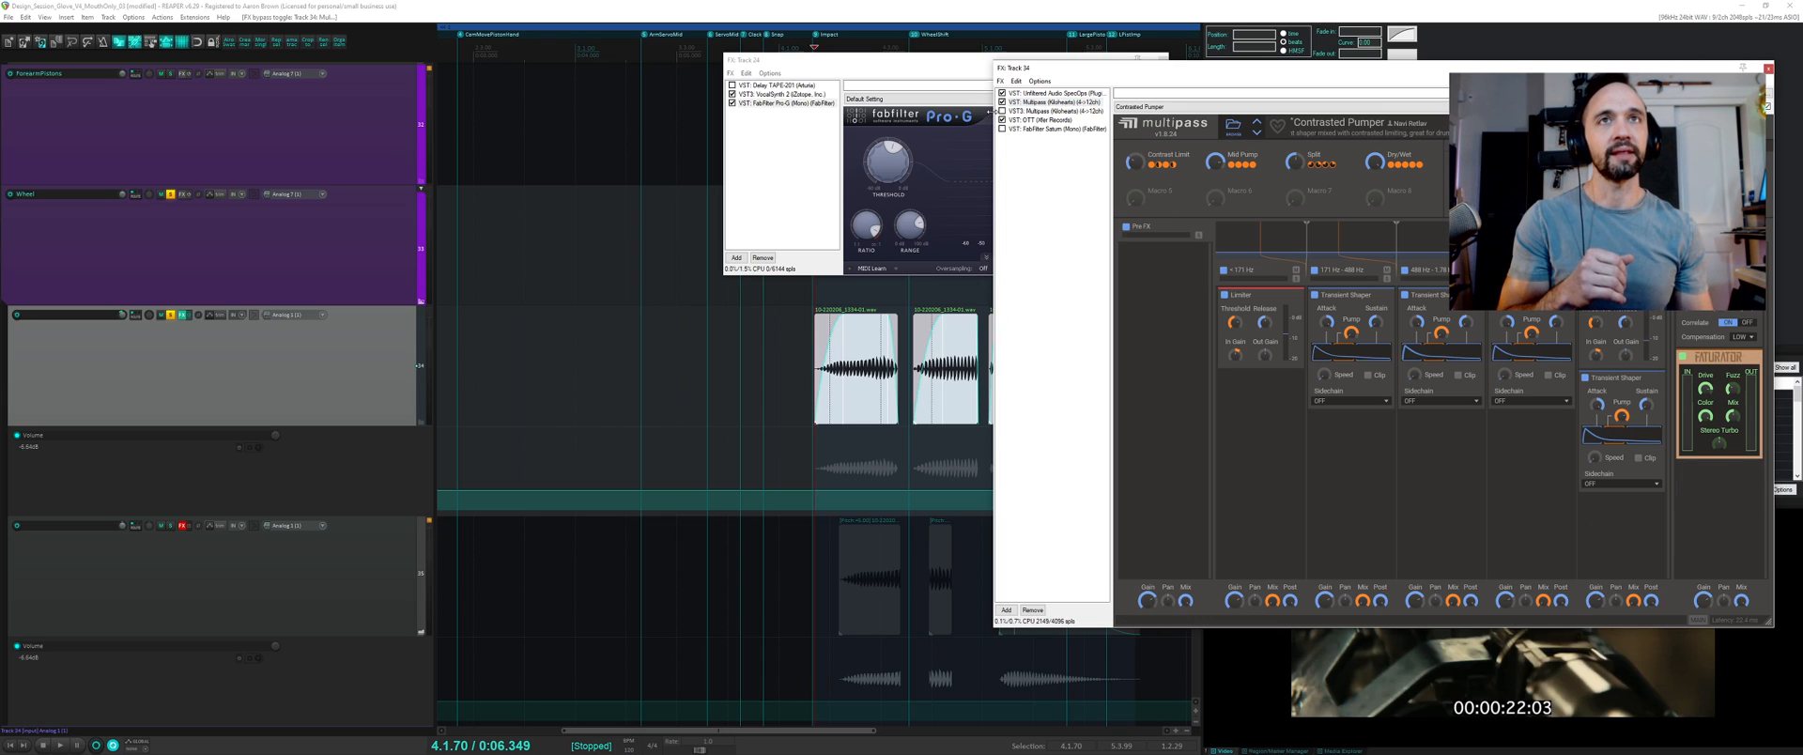
# - Enable FabFilter Saturn at the end of the first Wheel child track's chain and audition the layer through it
pyautogui.click(1006, 131)
pyautogui.click(1022, 129)
pyautogui.press('space')
pyautogui.moveTo(1397, 243); pyautogui.dragTo(1404, 254)
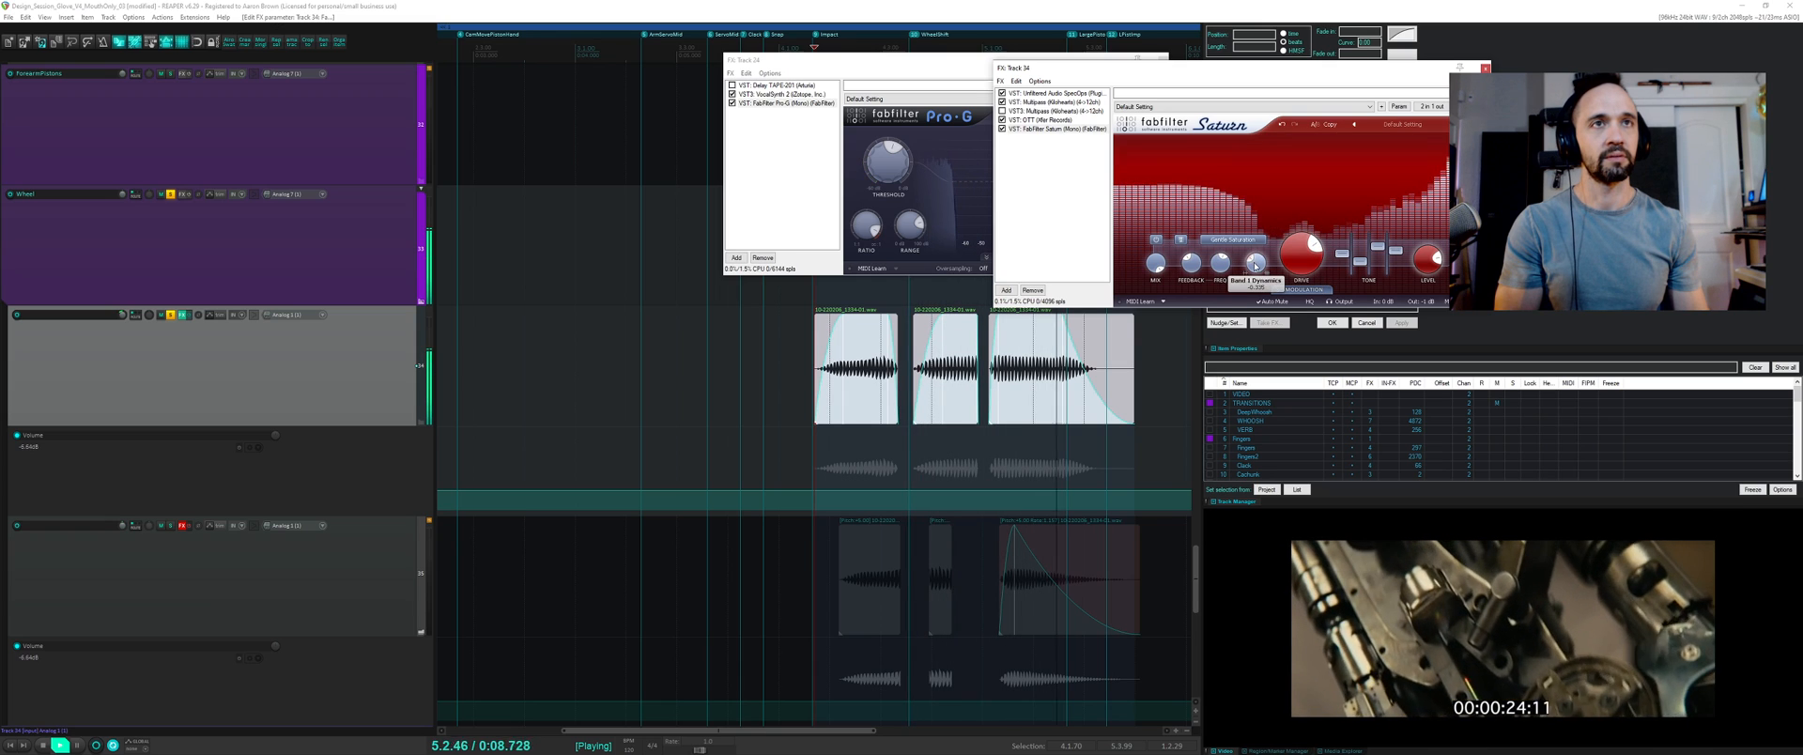
pyautogui.moveTo(1259, 301); pyautogui.dragTo(1259, 290)
pyautogui.moveTo(1428, 268); pyautogui.dragTo(1429, 255)
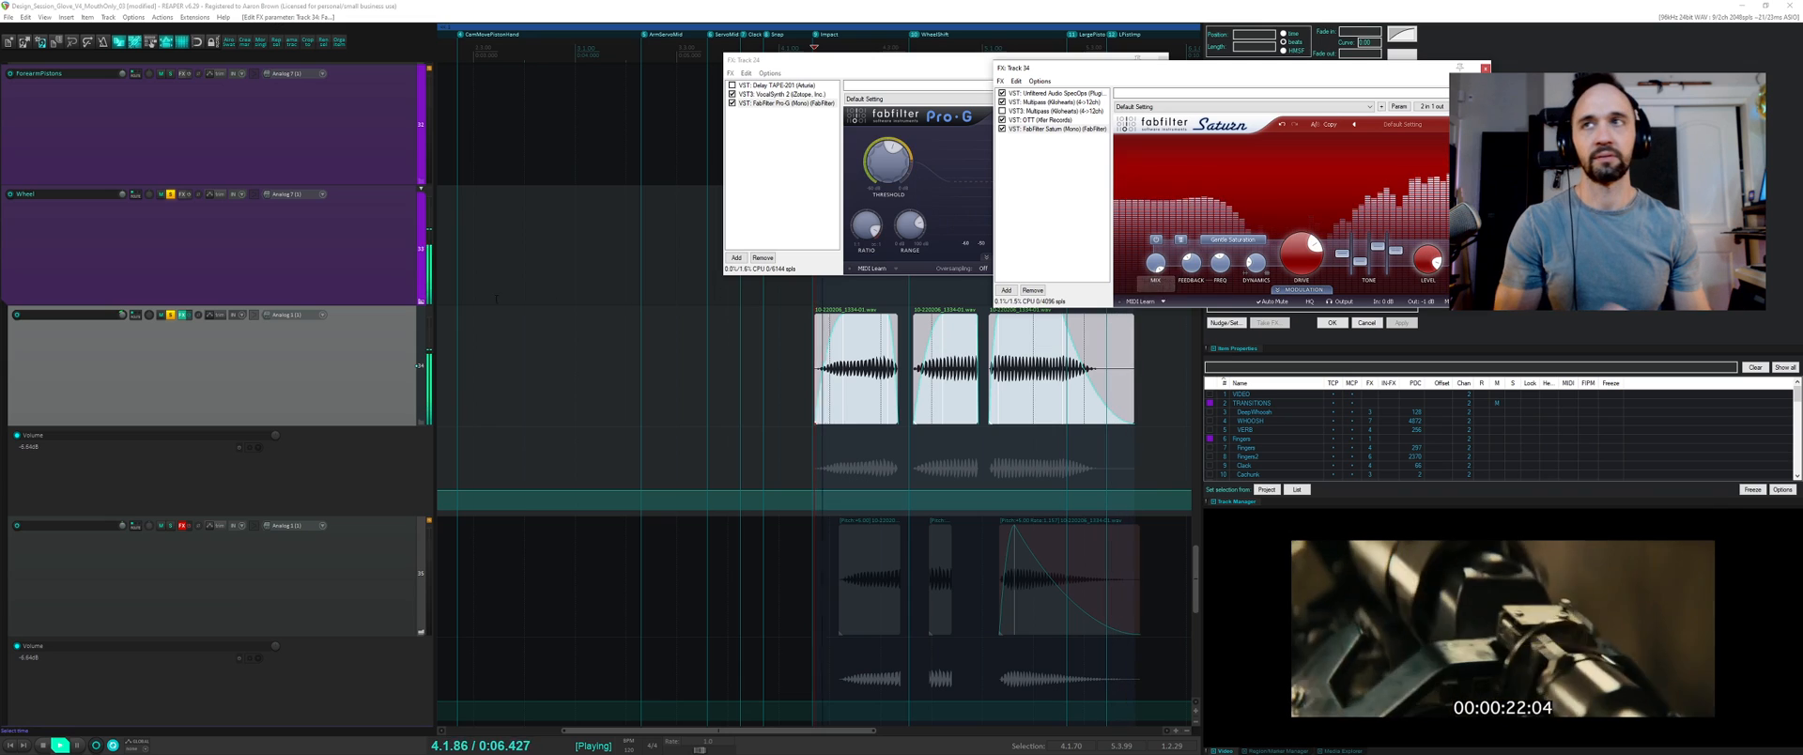
# - Unsolo the first Wheel child track, then enable the second child track's FX, show its chain and solo it
pyautogui.click(171, 316)
pyautogui.press('space')
pyautogui.moveTo(1302, 257); pyautogui.dragTo(1397, 261)
pyautogui.click(182, 526)
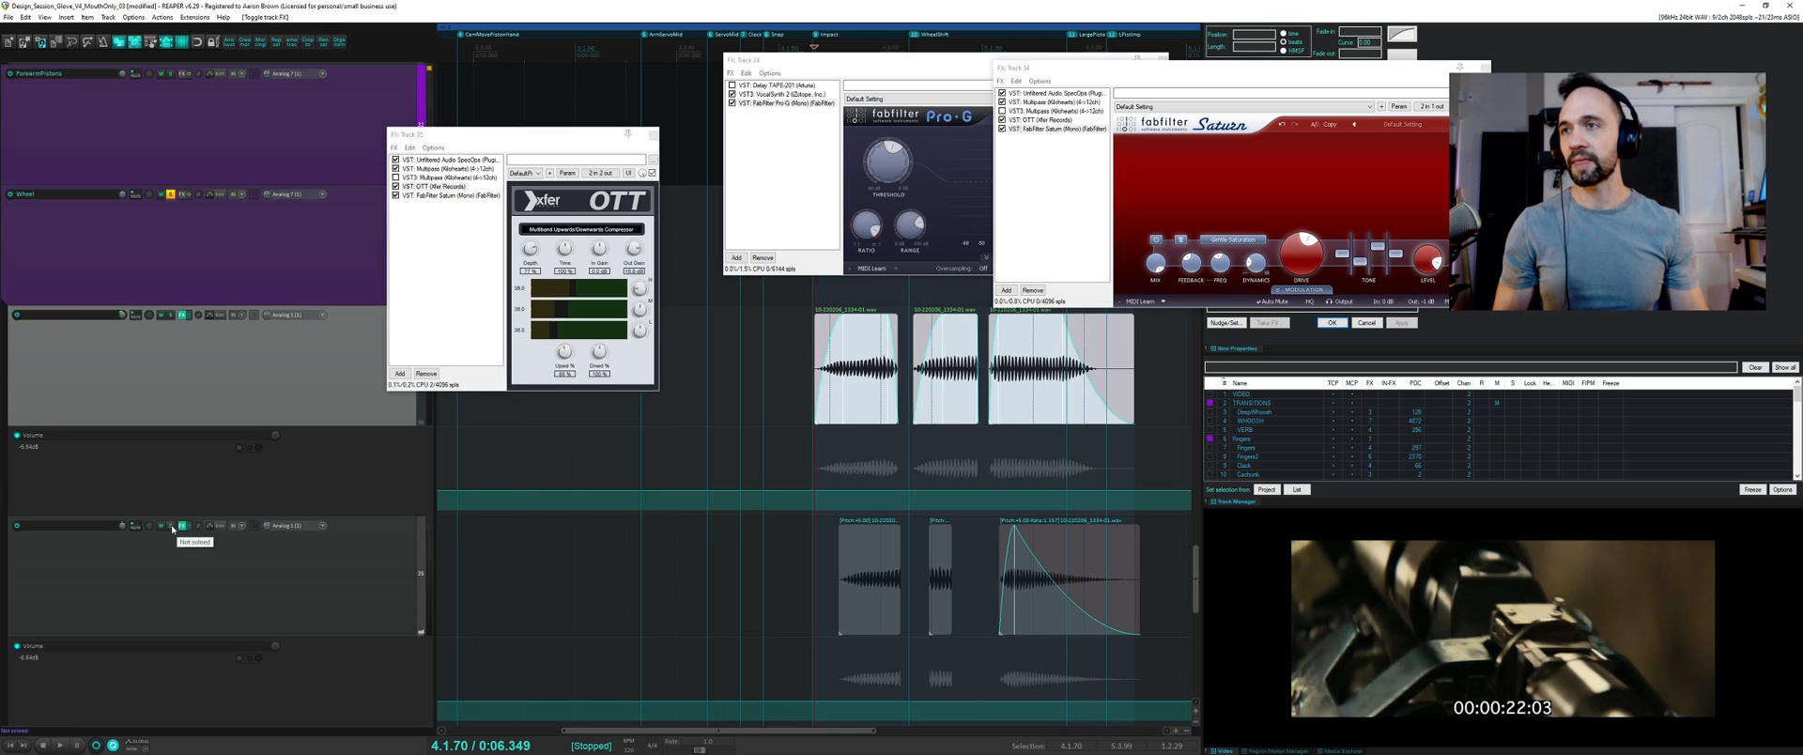
pyautogui.click(170, 525)
pyautogui.click(482, 304)
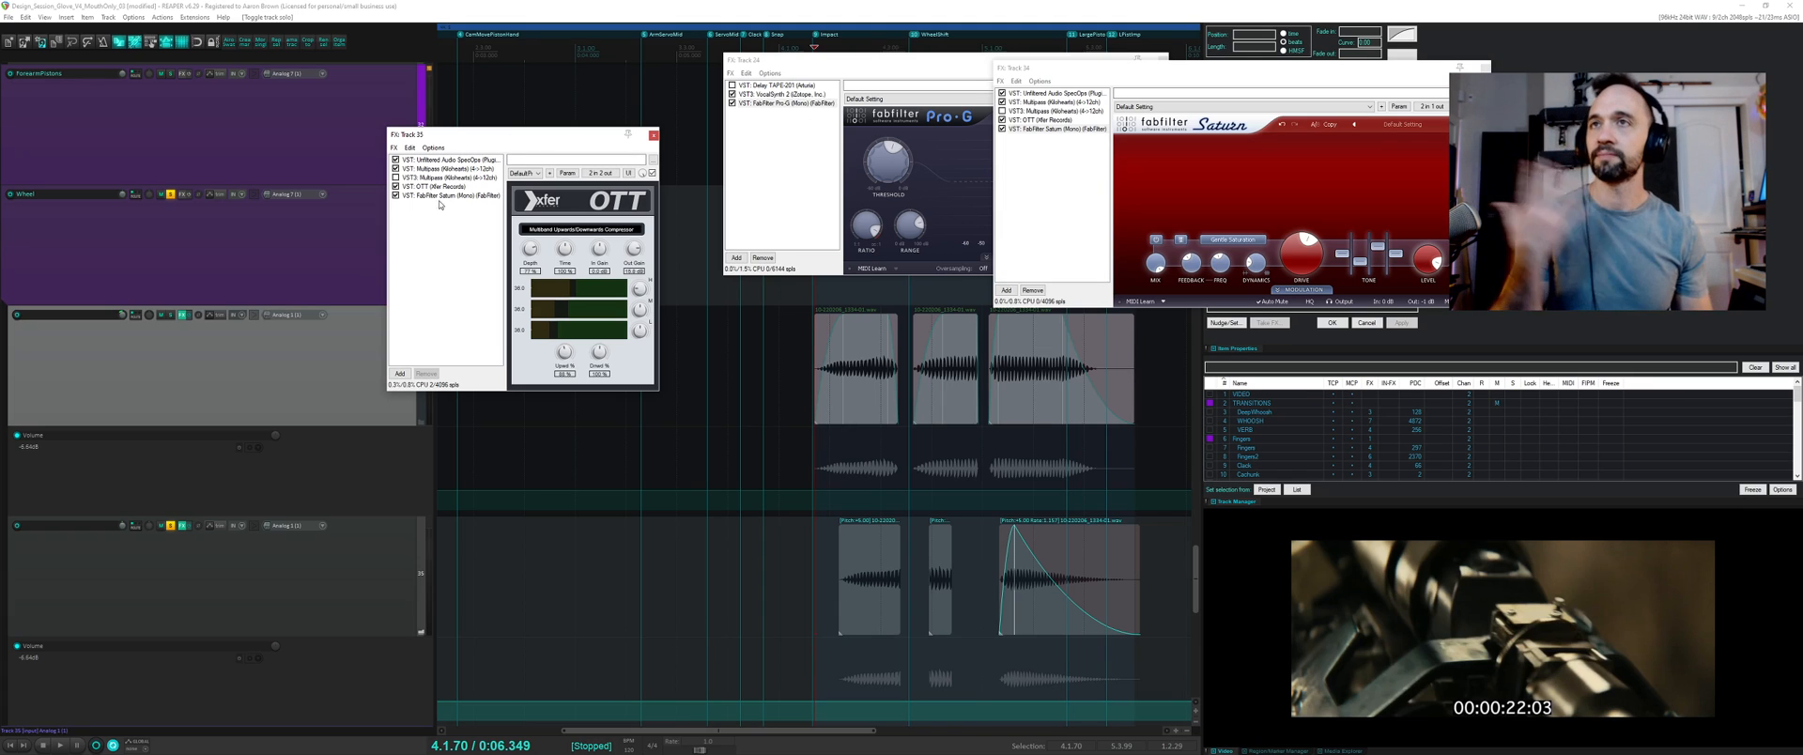
# - Compare the SpecOps, Multipass, Saturn and OTT settings between the two Wheel child tracks' chains, then close both chains
pyautogui.click(431, 159)
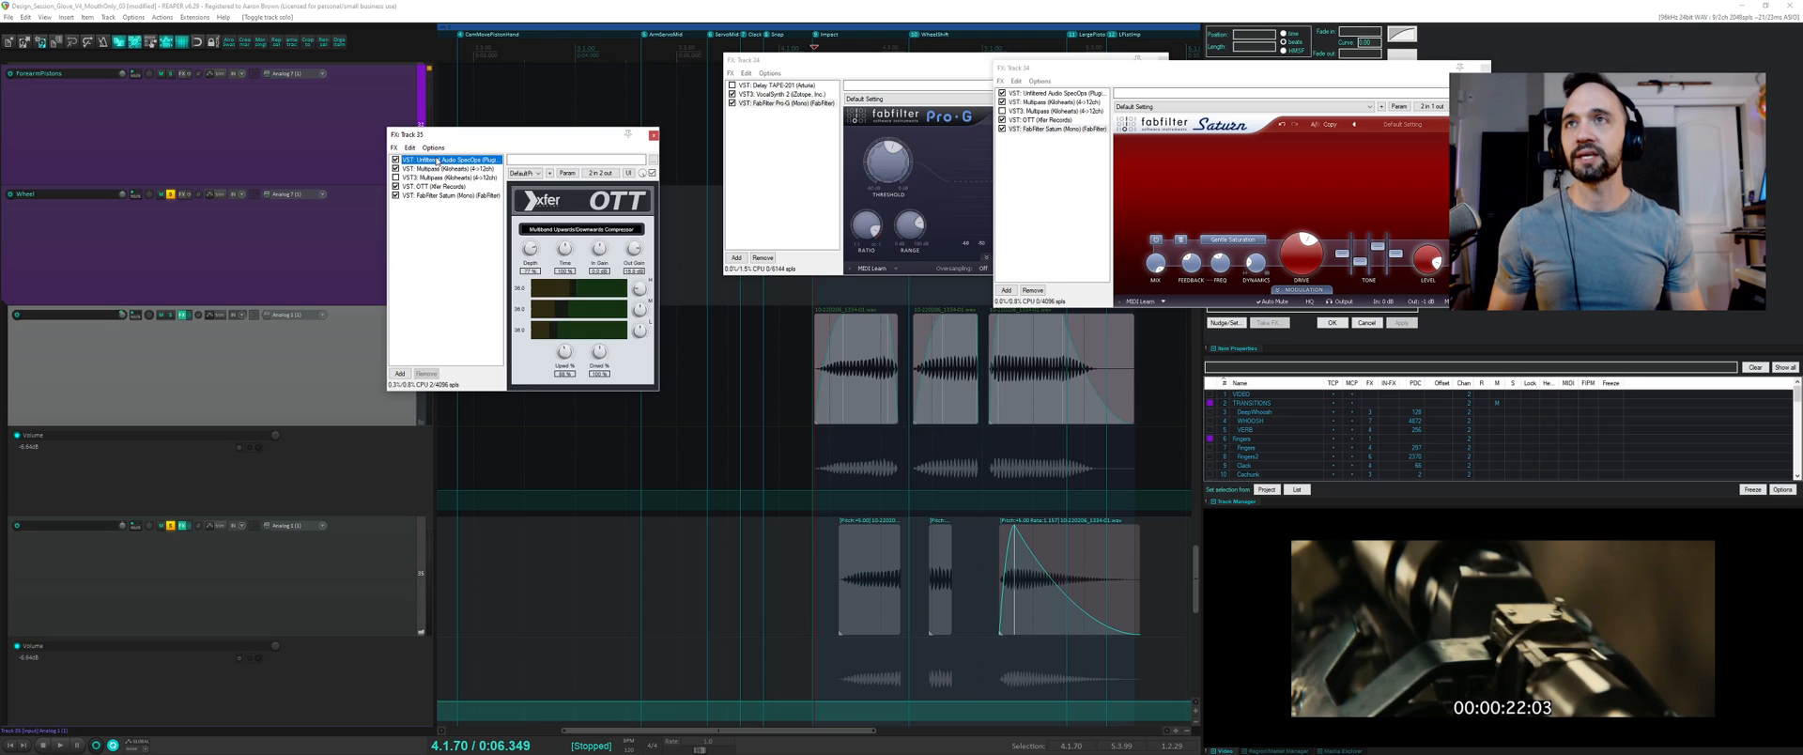
pyautogui.click(1027, 95)
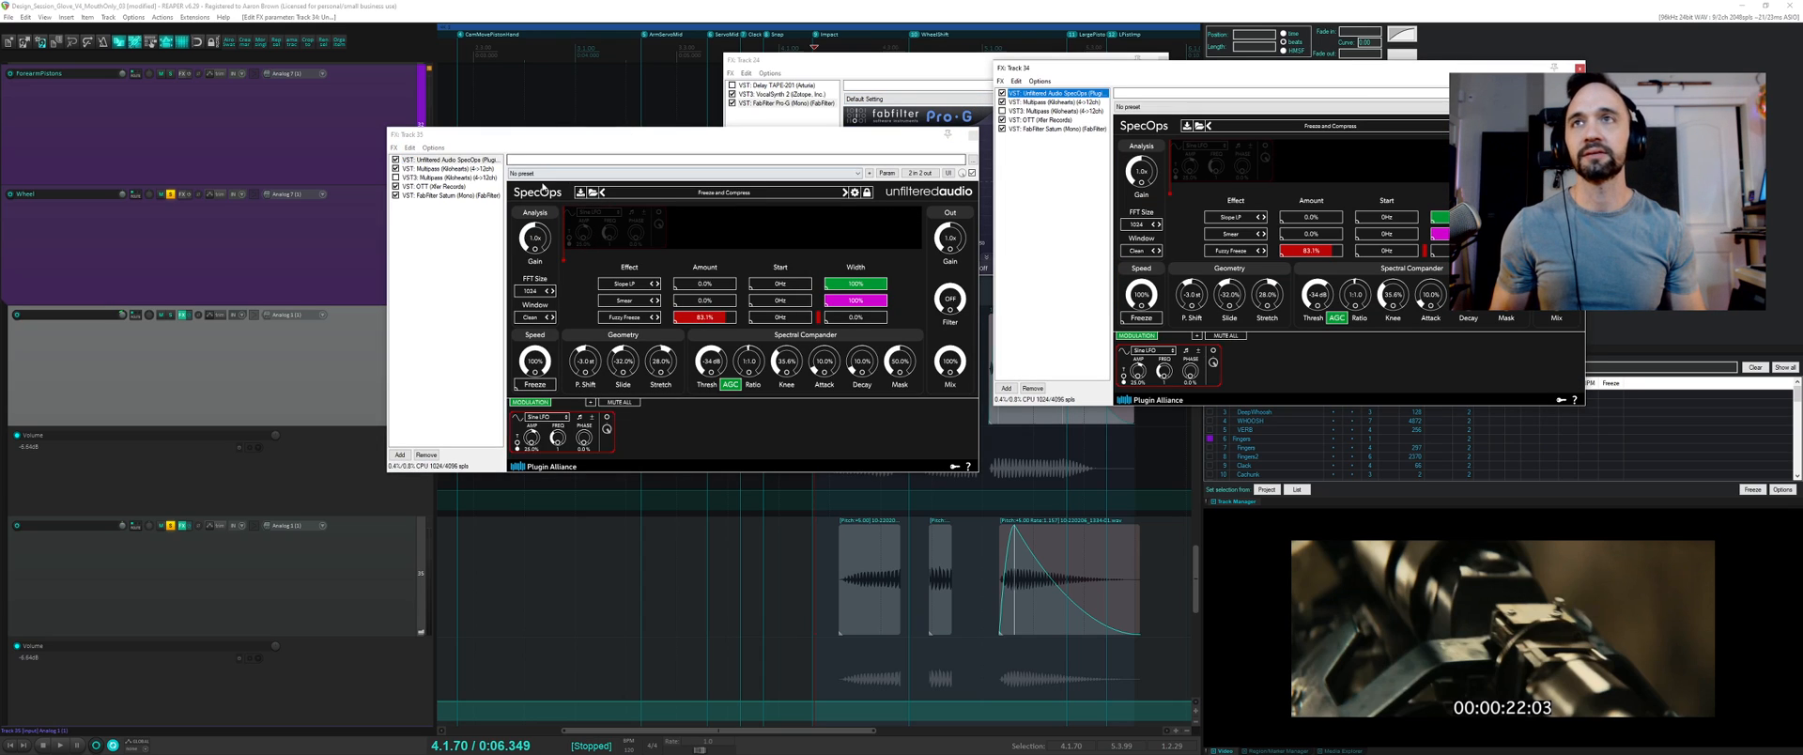
pyautogui.click(475, 169)
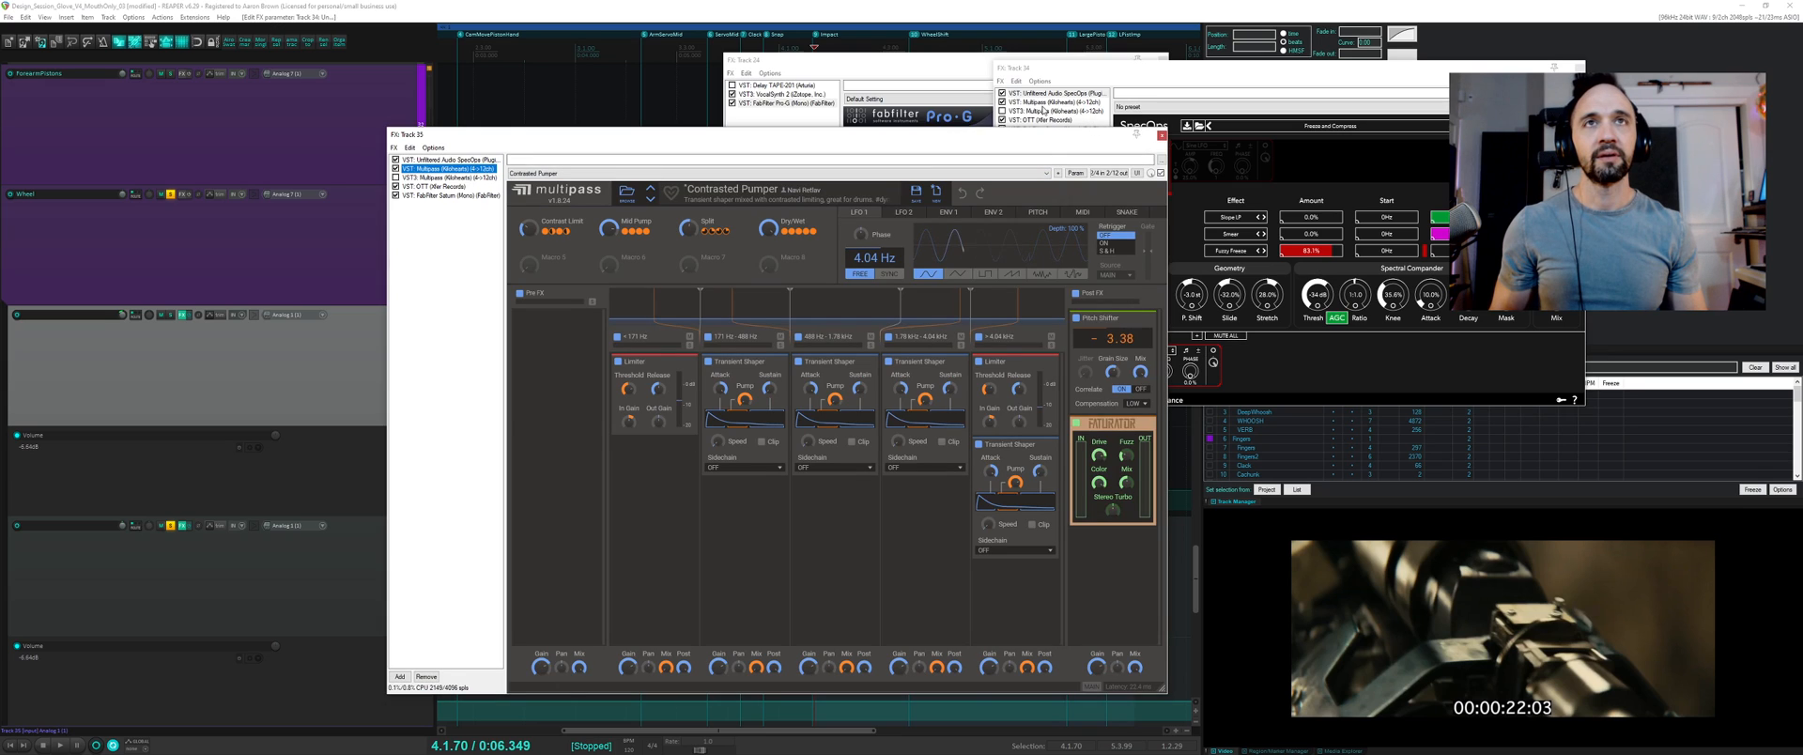
pyautogui.click(1038, 103)
pyautogui.click(922, 144)
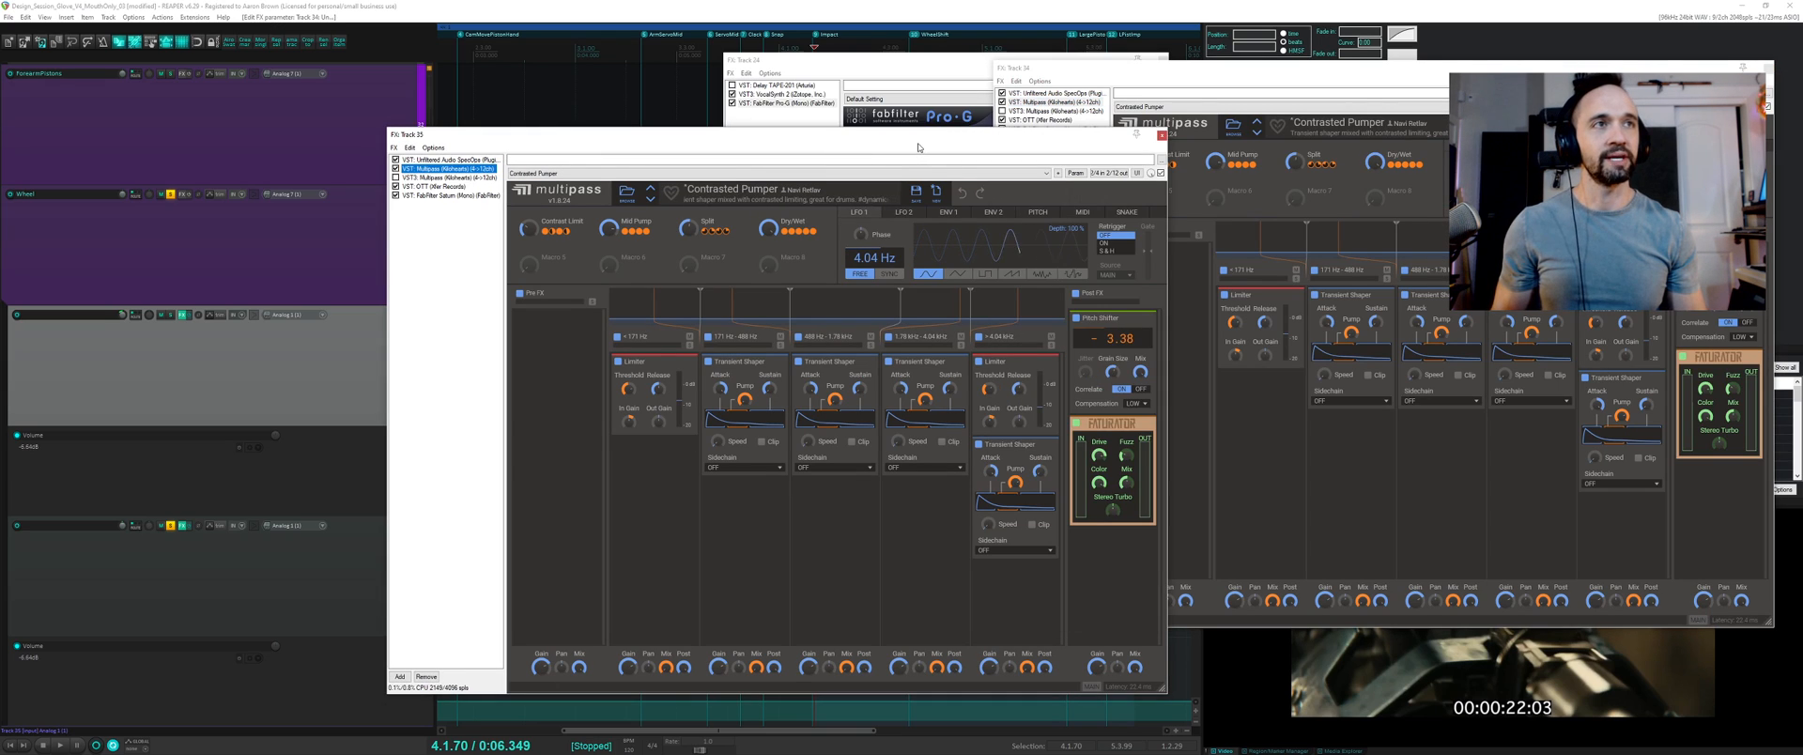
pyautogui.click(451, 195)
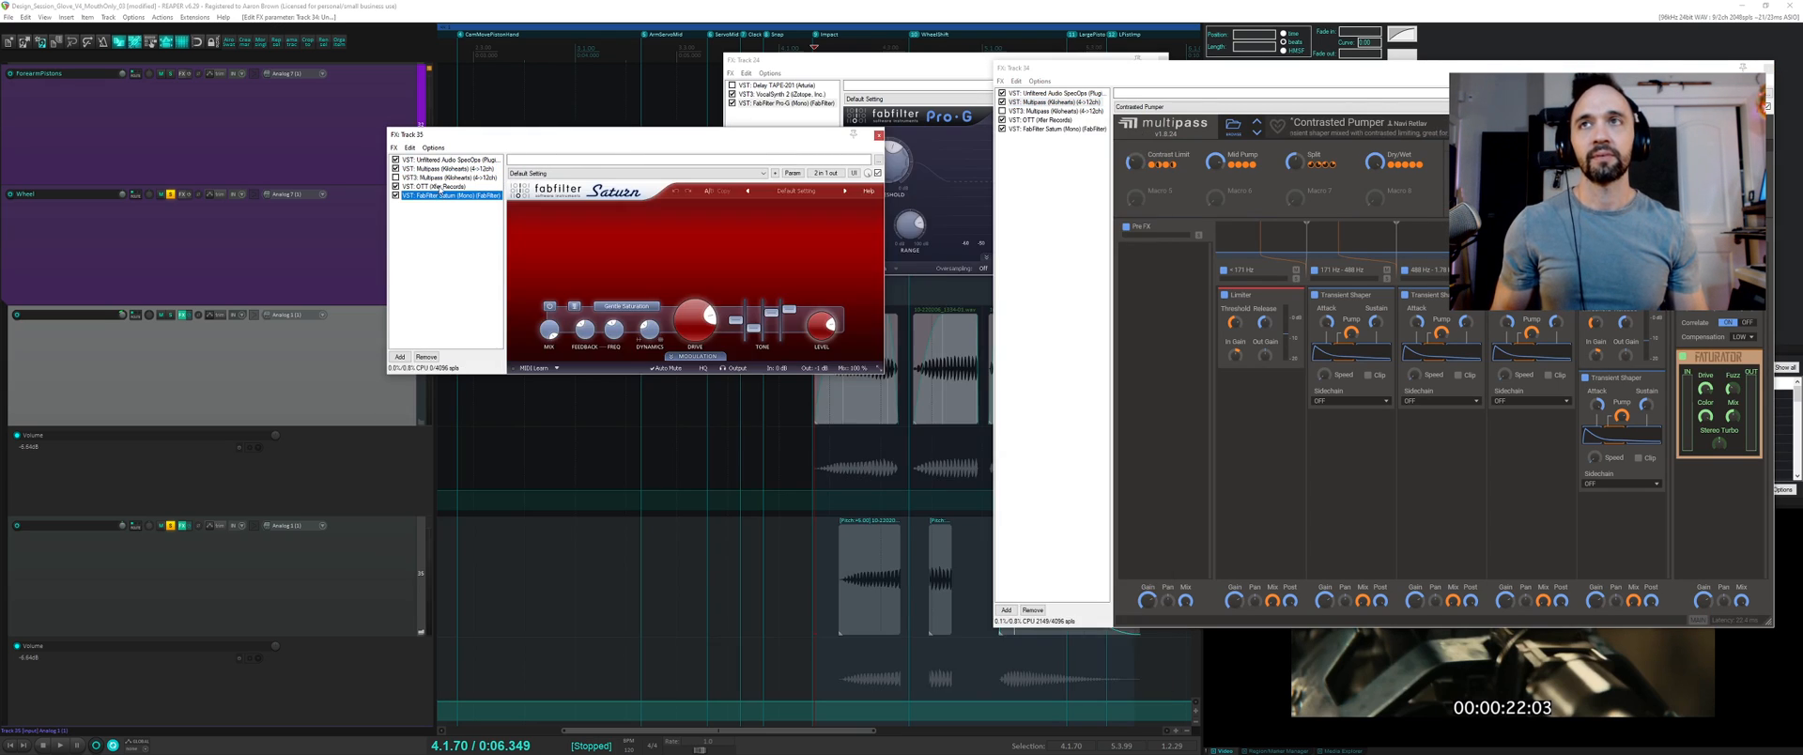
pyautogui.click(442, 186)
pyautogui.click(1024, 120)
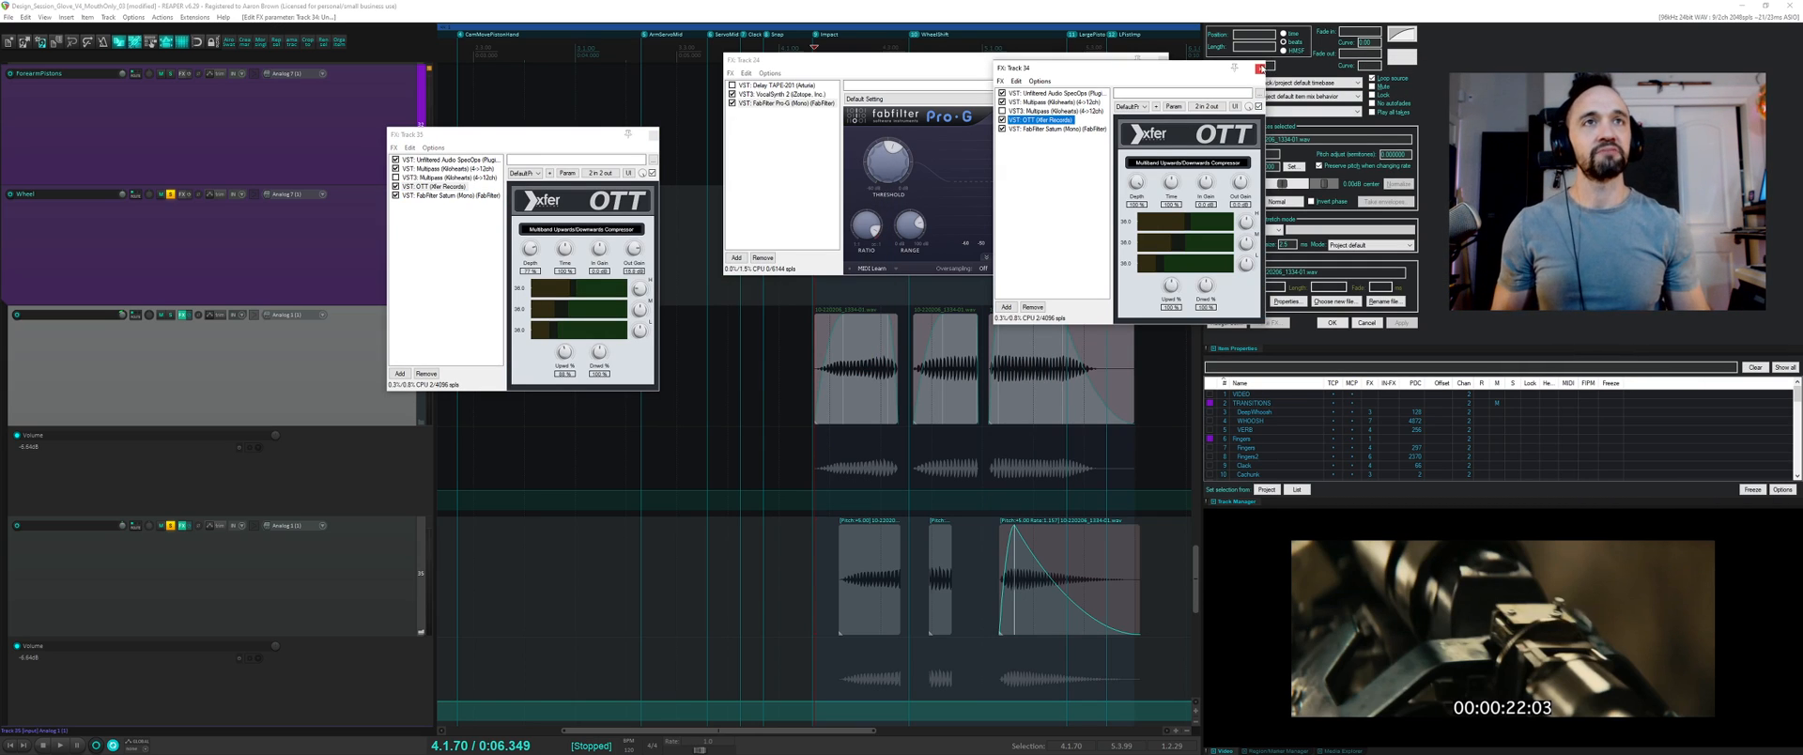
pyautogui.click(652, 134)
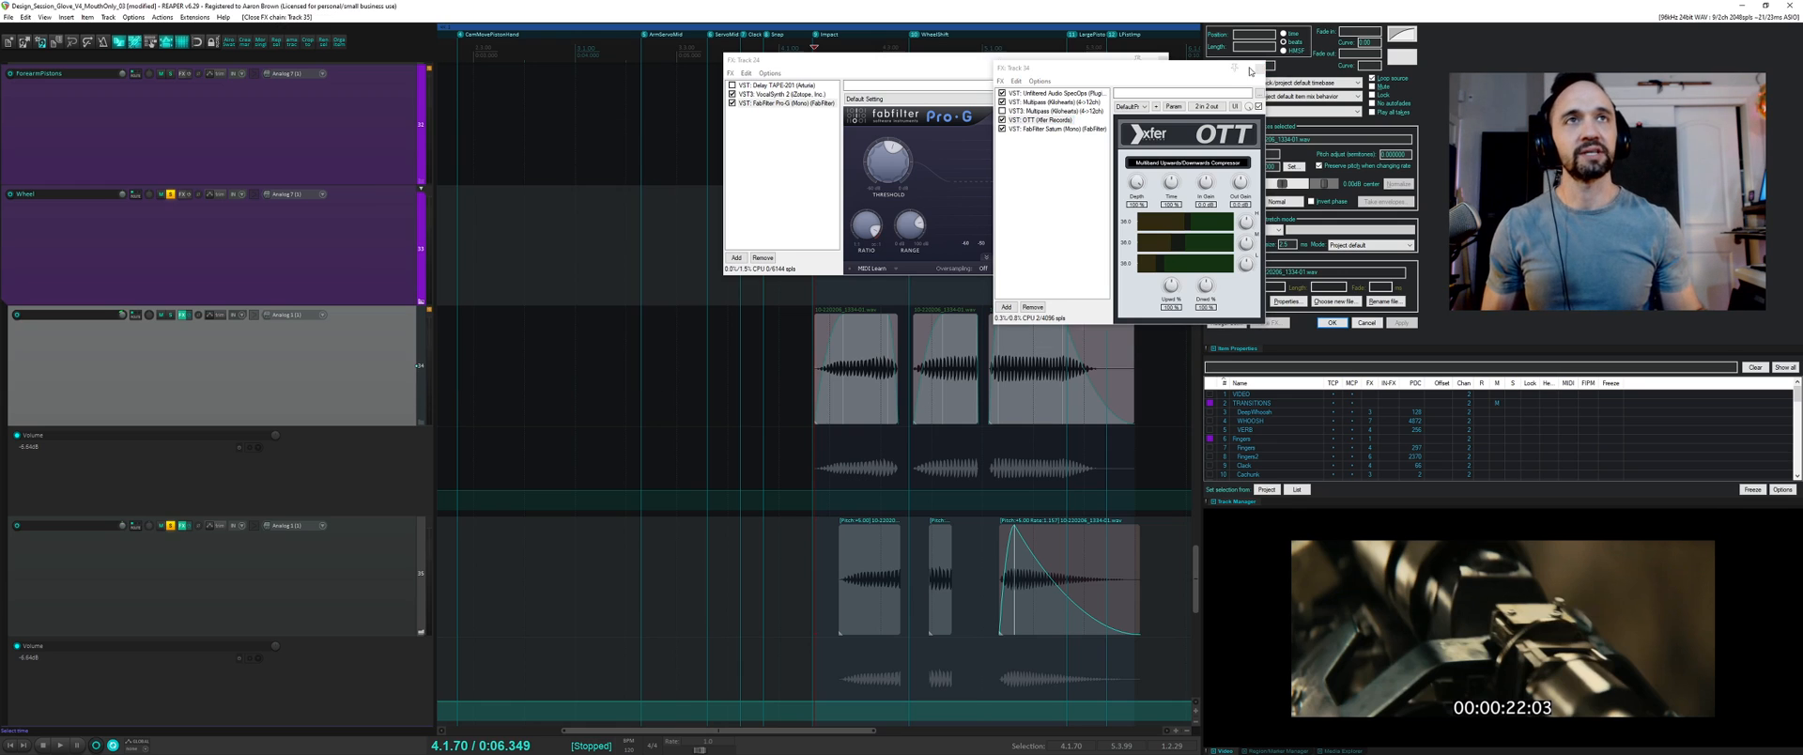
pyautogui.click(1249, 70)
# - In the second Wheel child track's SpecOps, set Slide to about -42% and the output gain to 0.8x during playback
pyautogui.press('space')
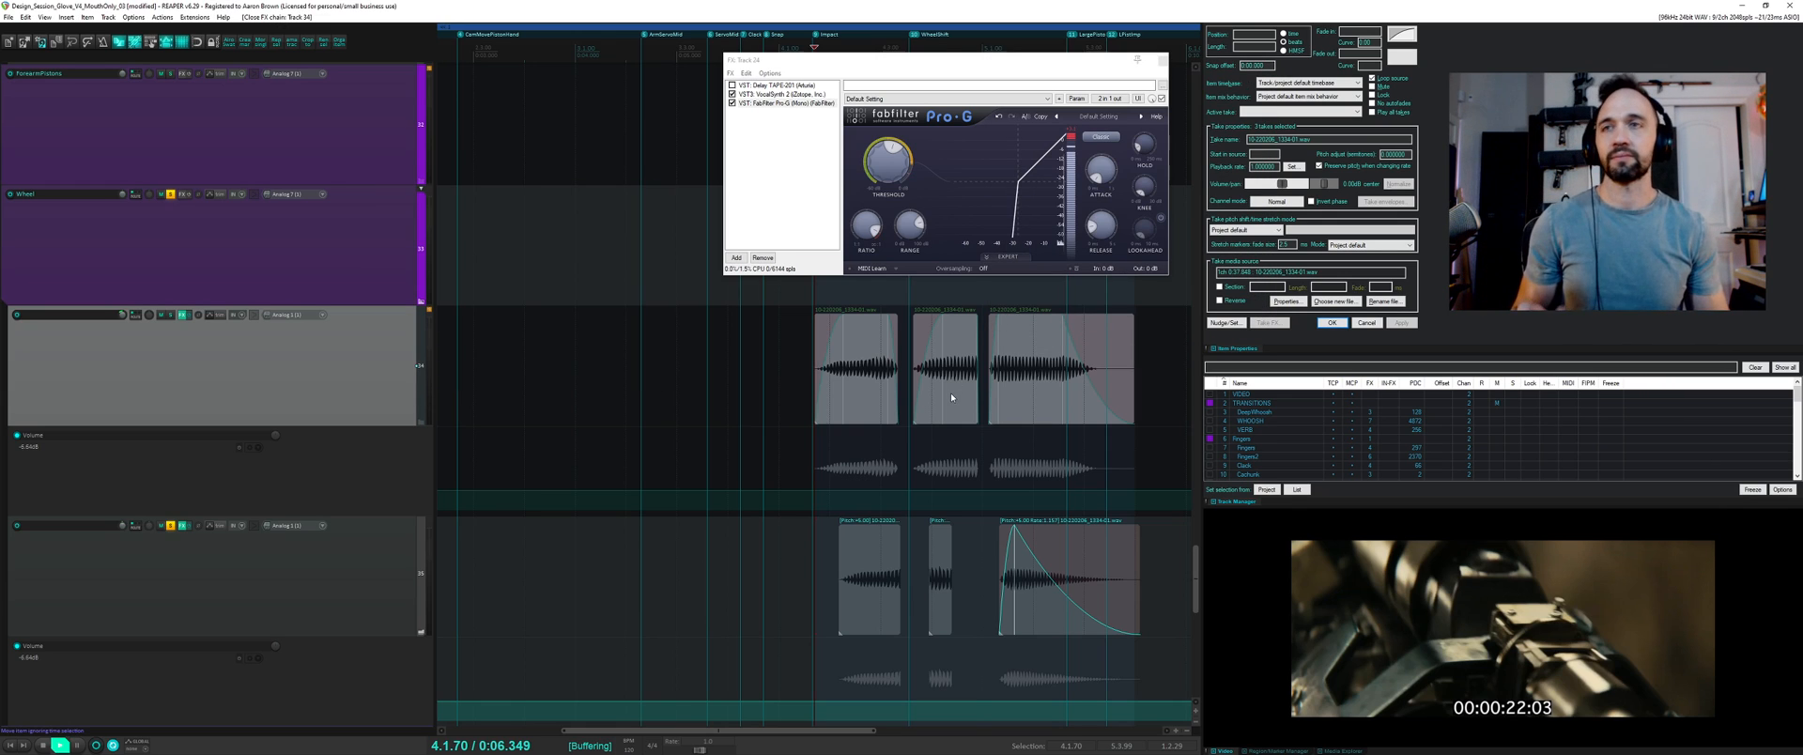
pyautogui.click(183, 525)
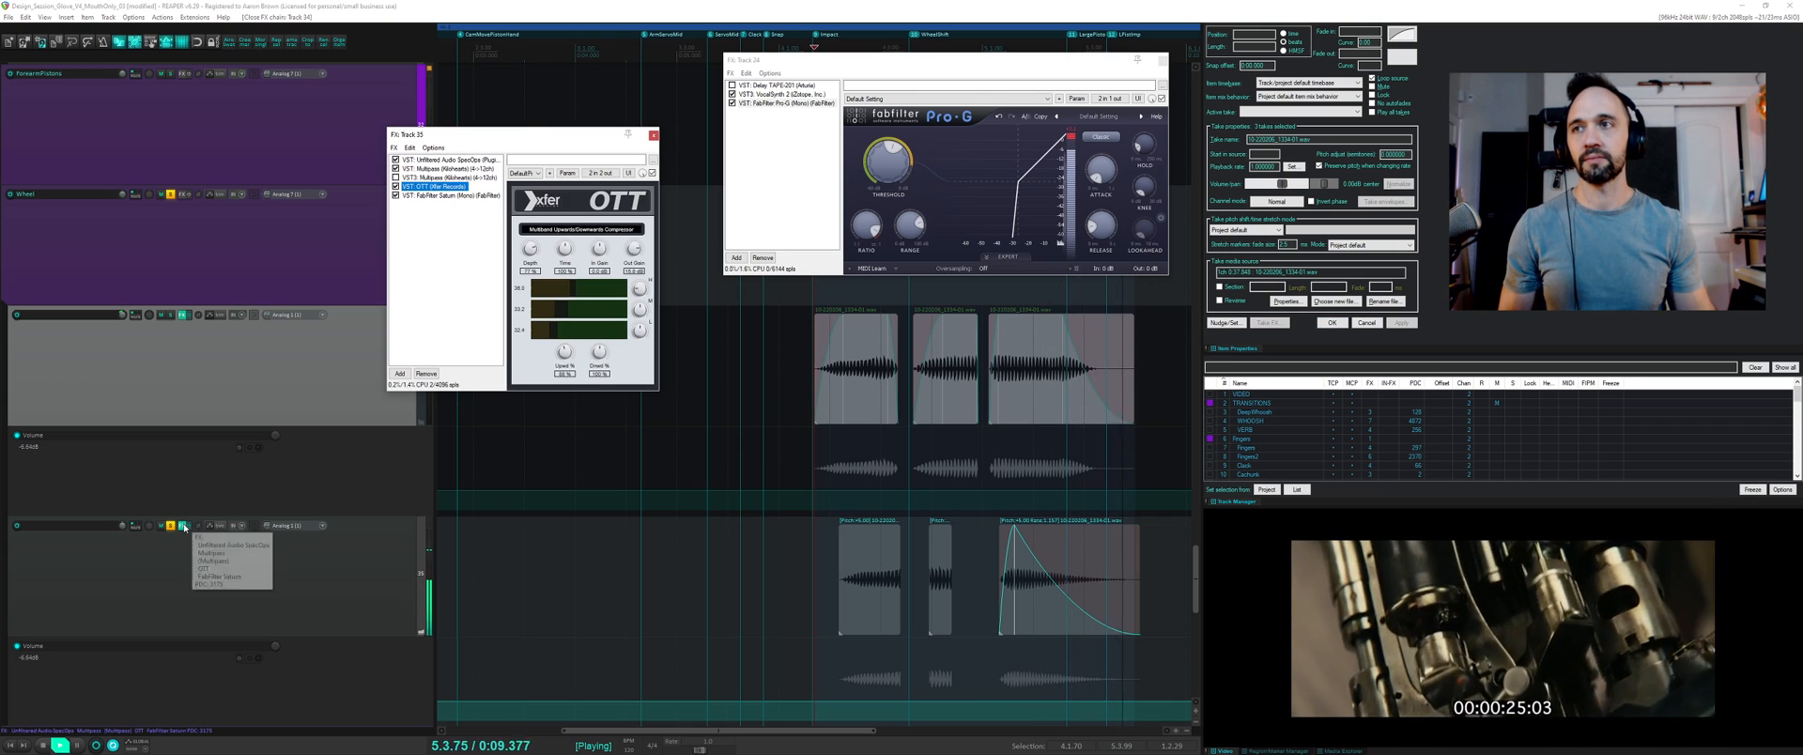
pyautogui.click(442, 160)
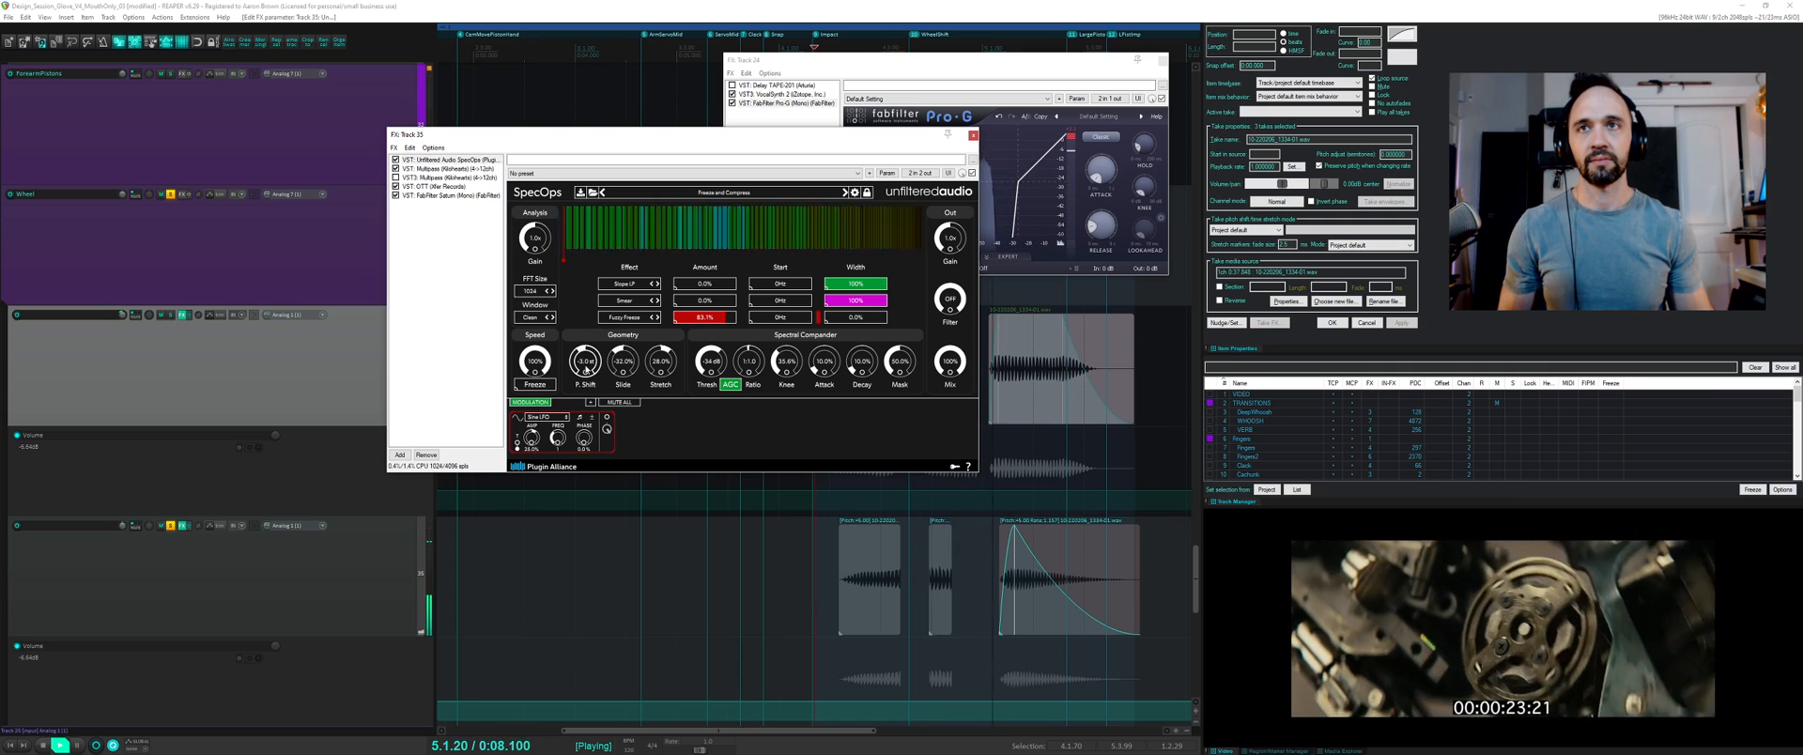
pyautogui.moveTo(624, 365)
pyautogui.mouseDown()
pyautogui.moveTo(623, 340)
pyautogui.moveTo(592, 357)
pyautogui.mouseUp()
pyautogui.moveTo(960, 244); pyautogui.dragTo(960, 251)
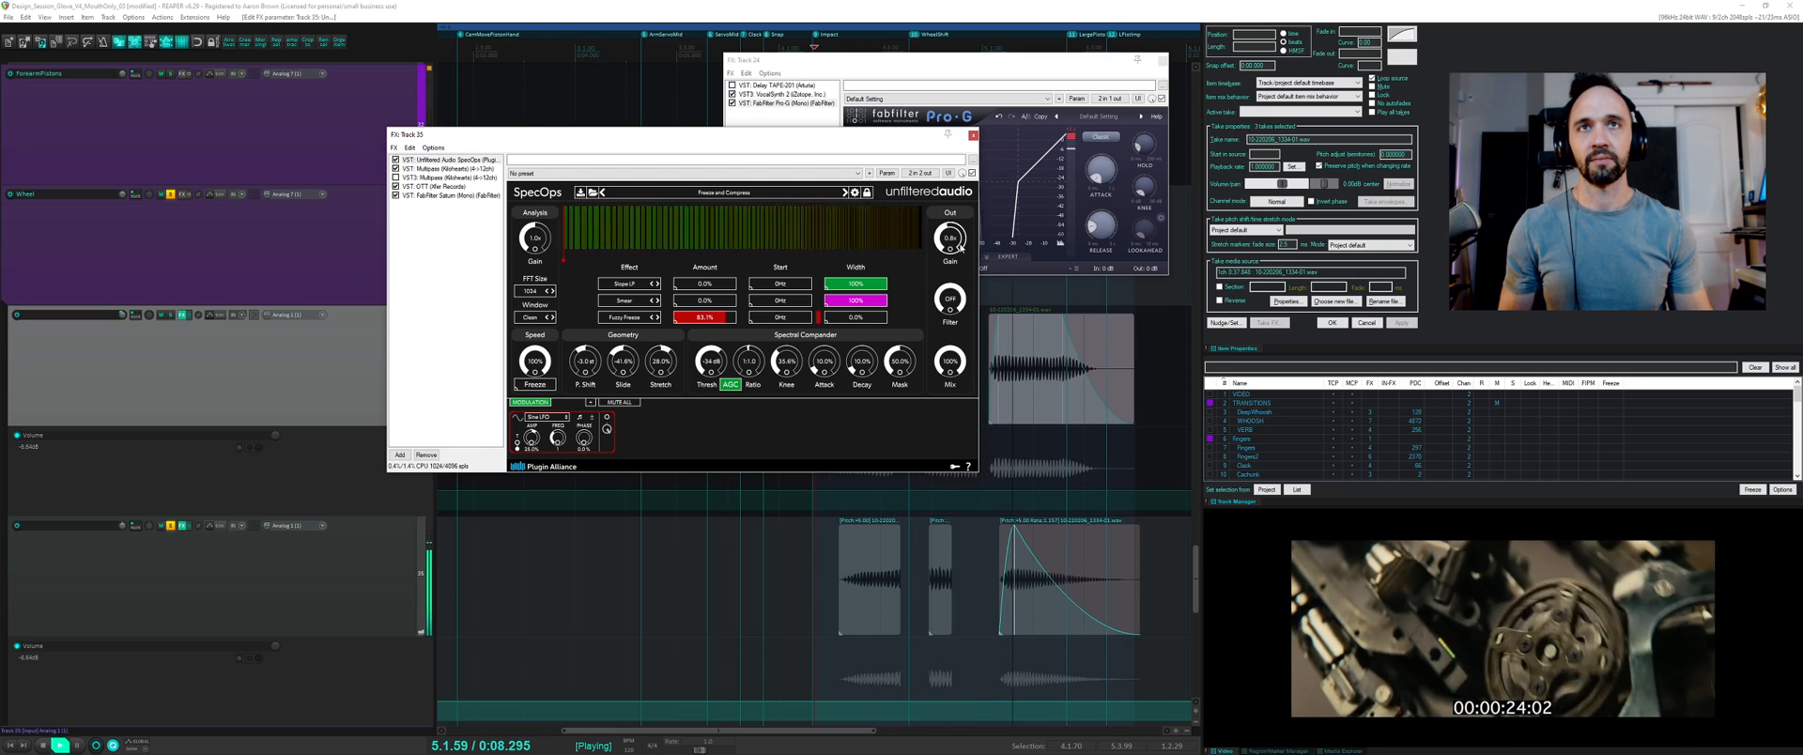
# - Unsolo the second Wheel child track and the Wheel folder, and stop playback
pyautogui.click(171, 526)
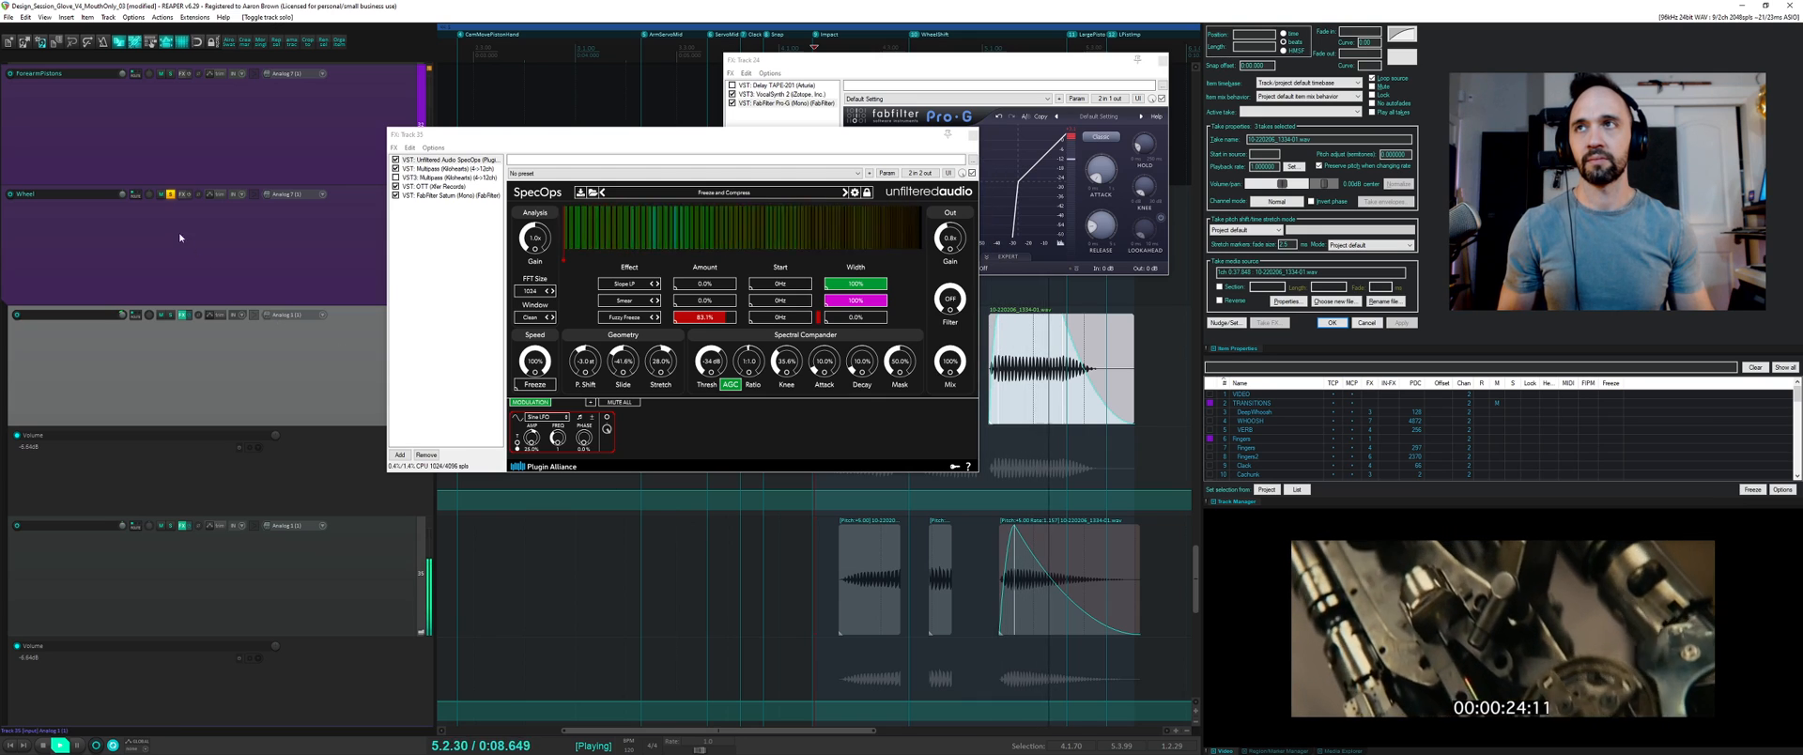
pyautogui.click(171, 194)
pyautogui.press('space')
pyautogui.click(768, 560)
# - Unmute and solo the ArmPistons folder track and show its FX chain
pyautogui.scroll(-3, 768, 561)
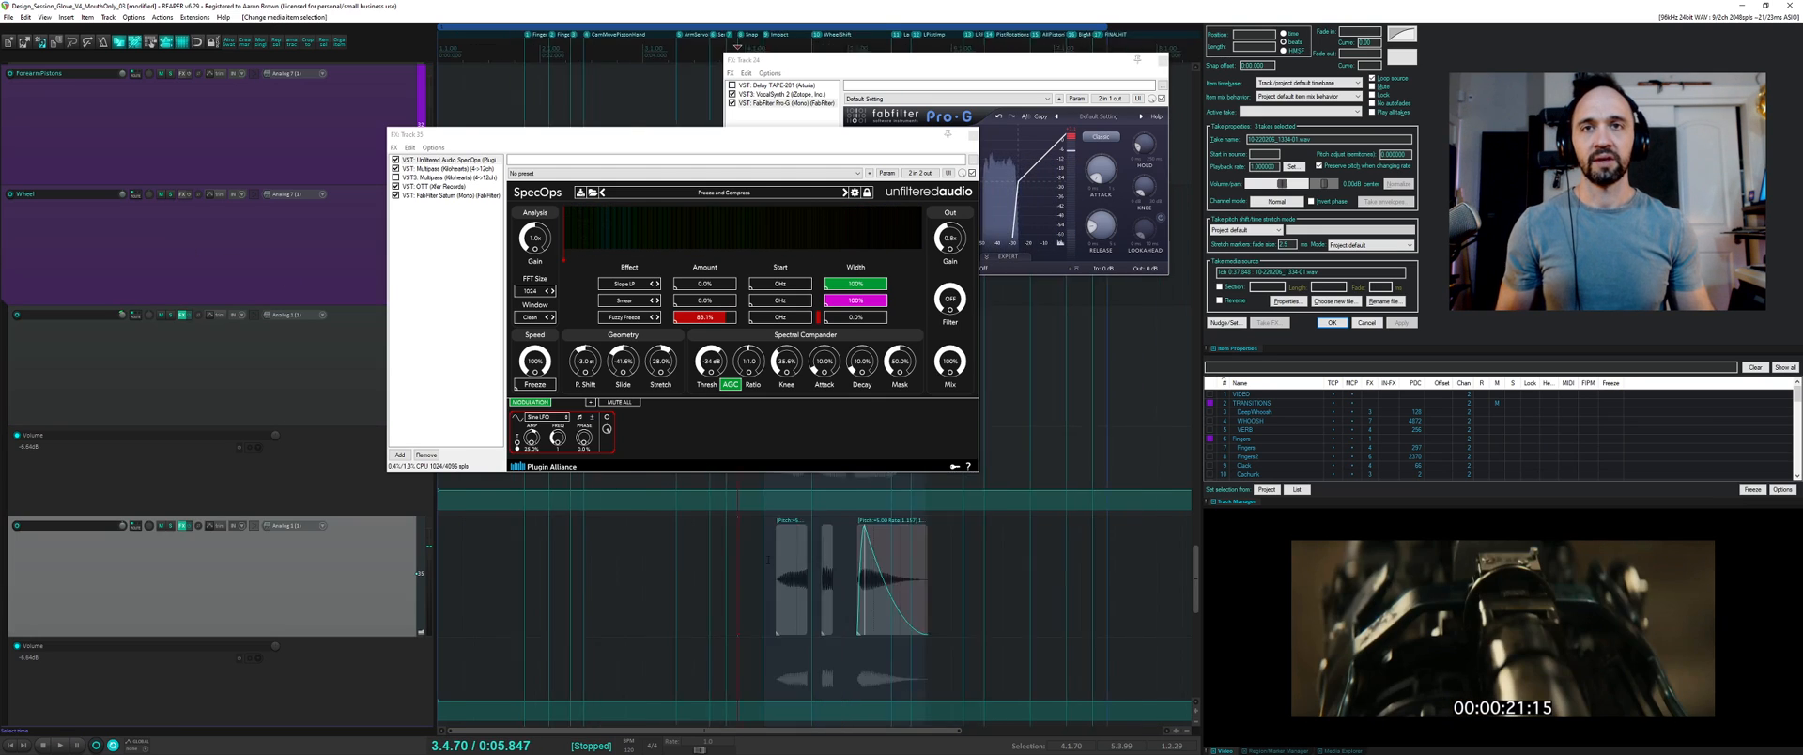
pyautogui.scroll(-3, 769, 560)
pyautogui.scroll(-5, 768, 566)
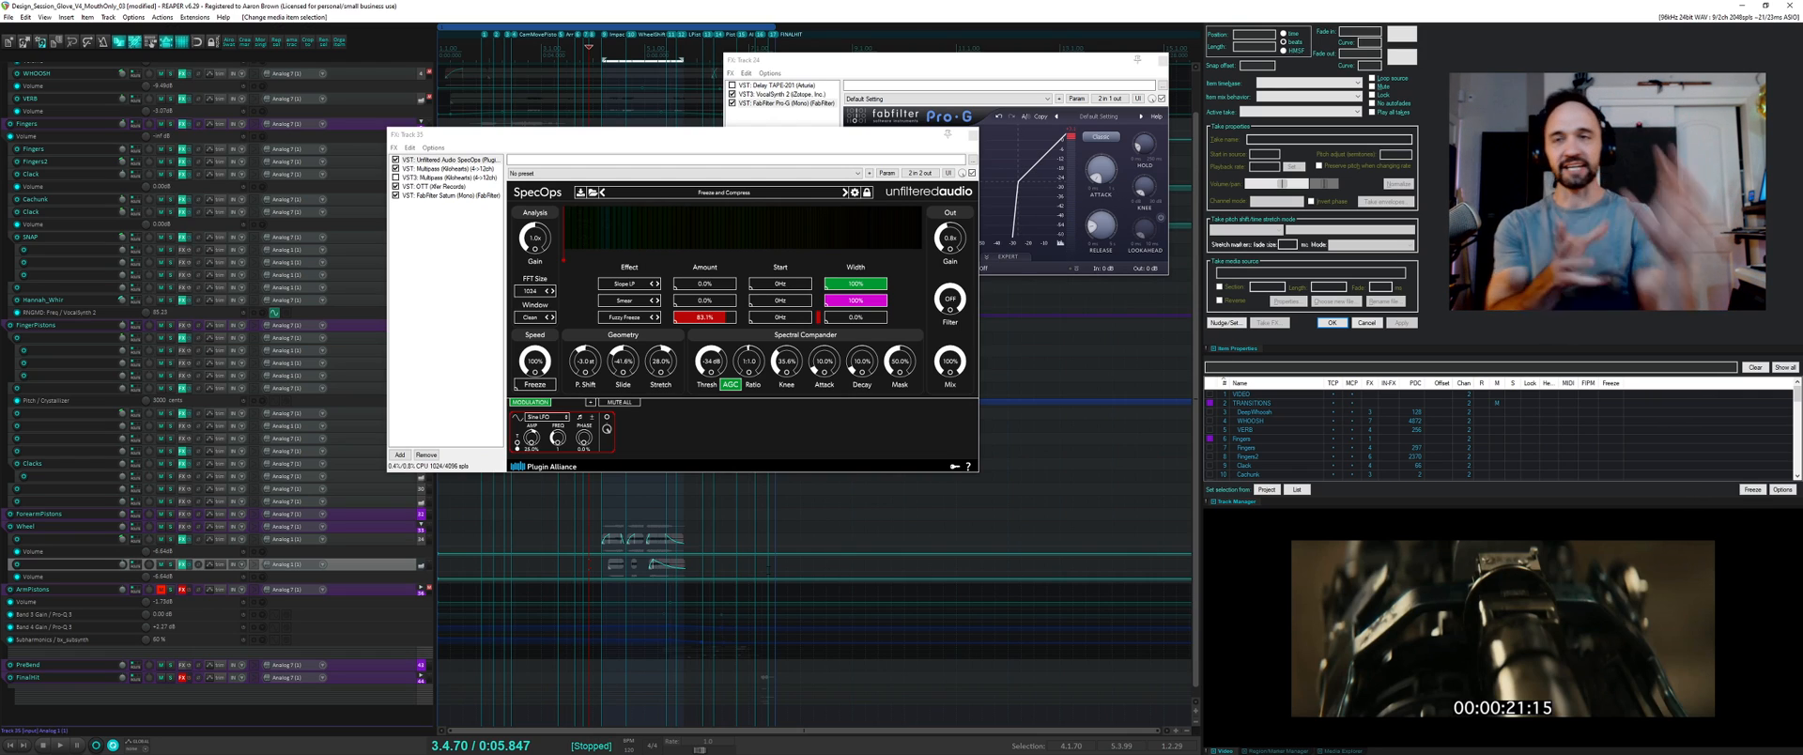
pyautogui.click(179, 589)
pyautogui.moveTo(165, 406); pyautogui.dragTo(658, 136)
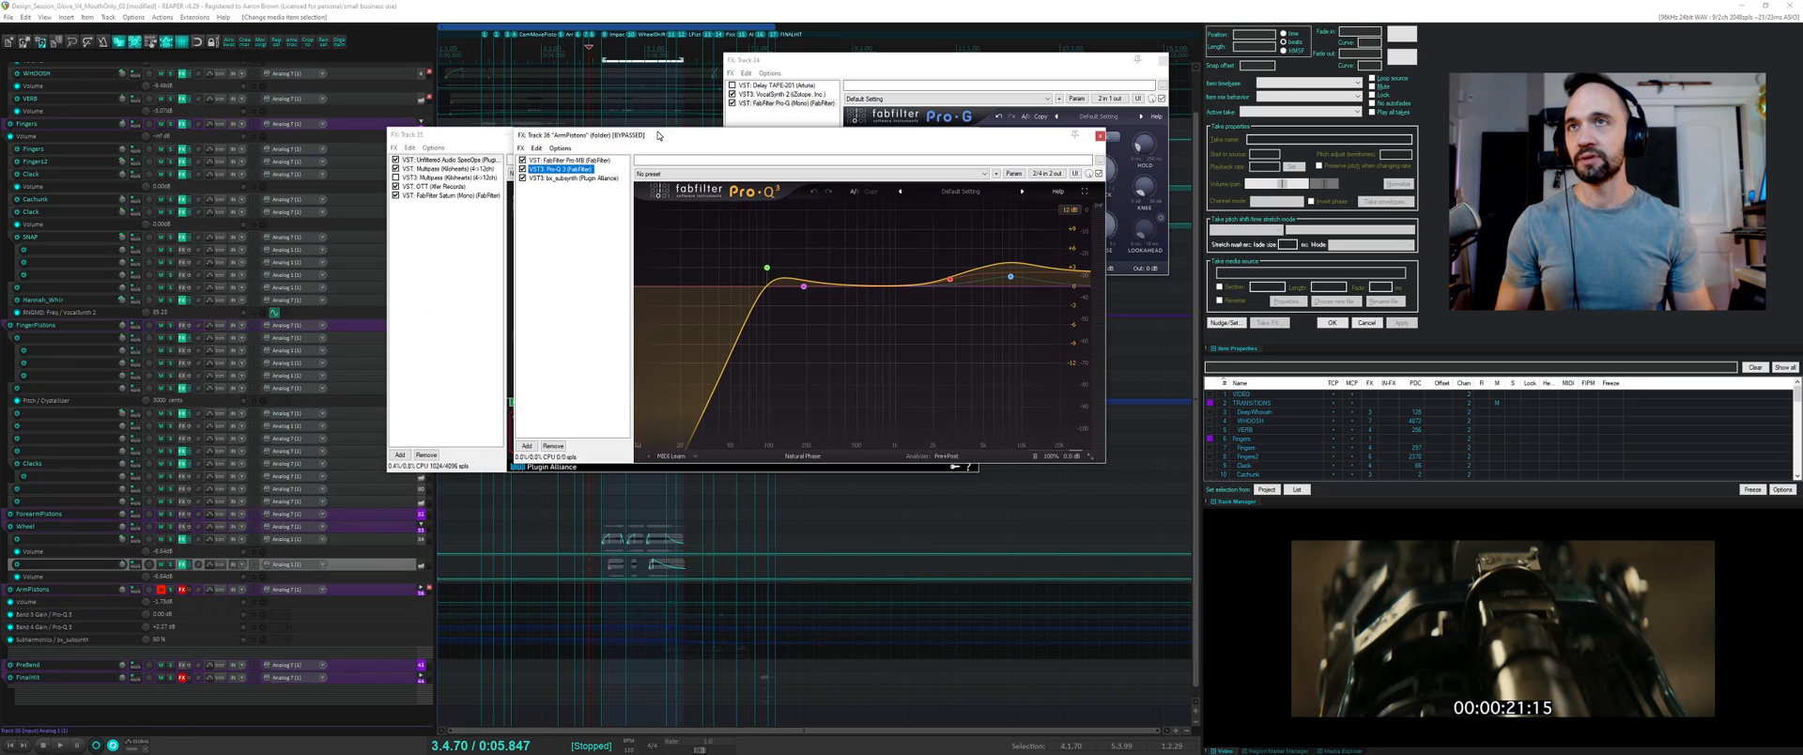
pyautogui.click(182, 590)
pyautogui.click(183, 589)
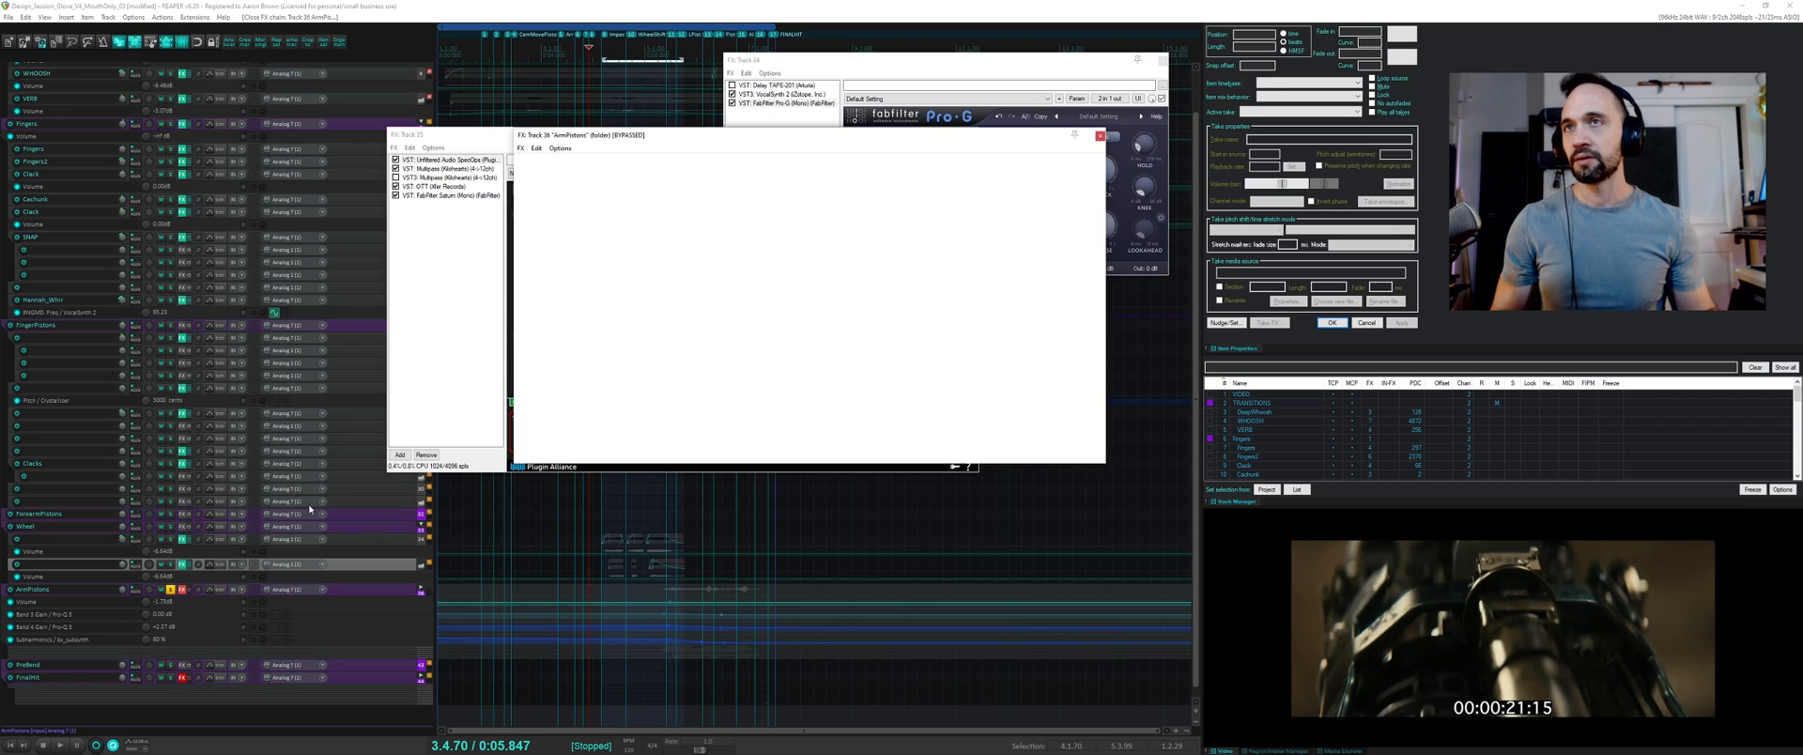
# - Examine the Pro-MB and bx_subsynth settings in the ArmPistons chain, along with the track's automation envelopes
pyautogui.click(579, 160)
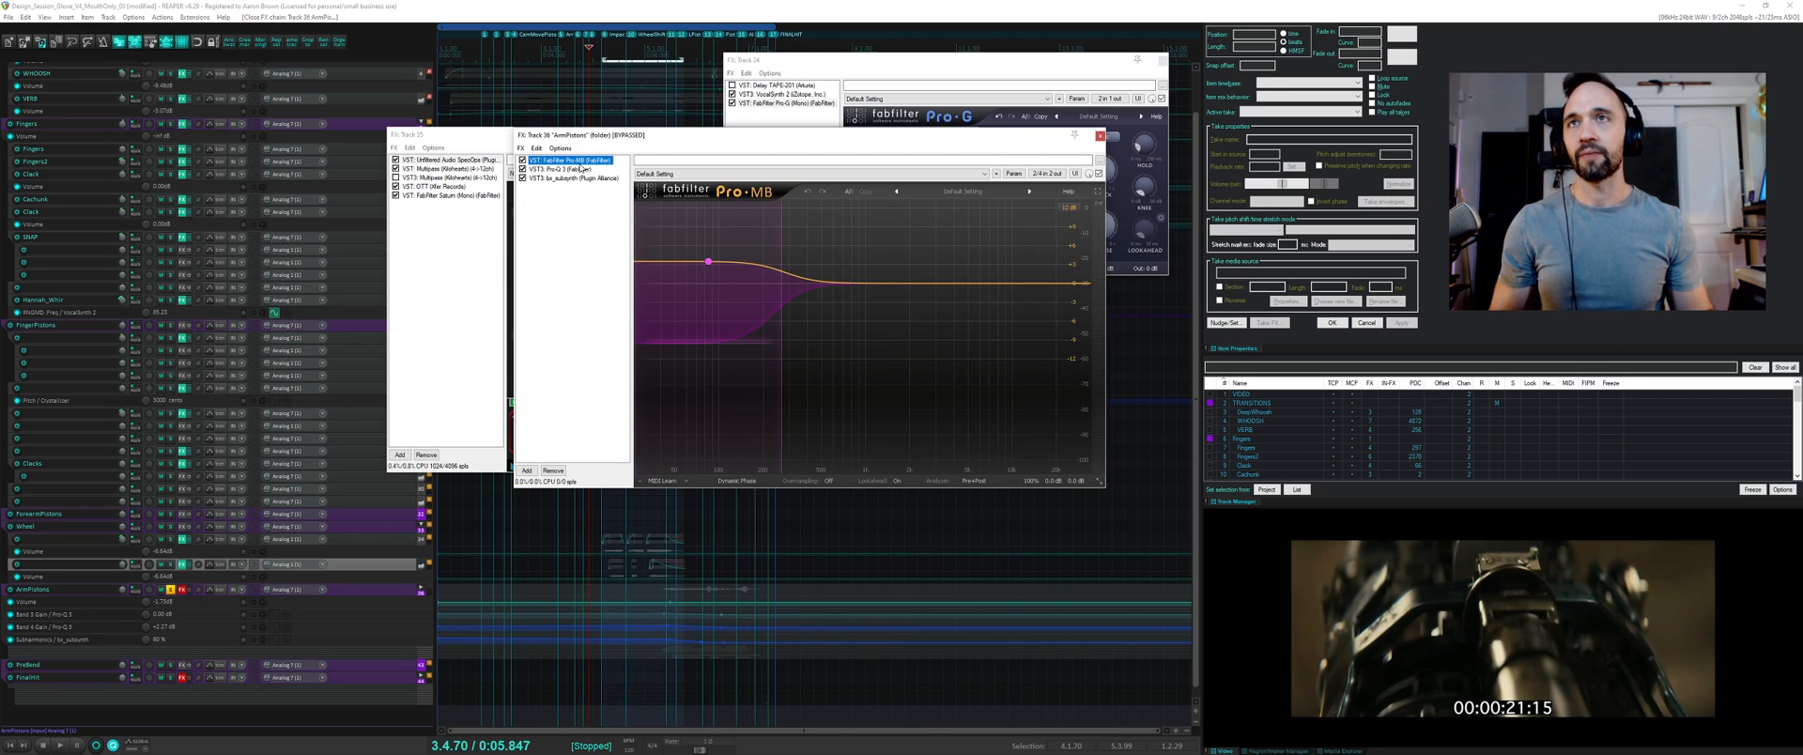
pyautogui.click(572, 178)
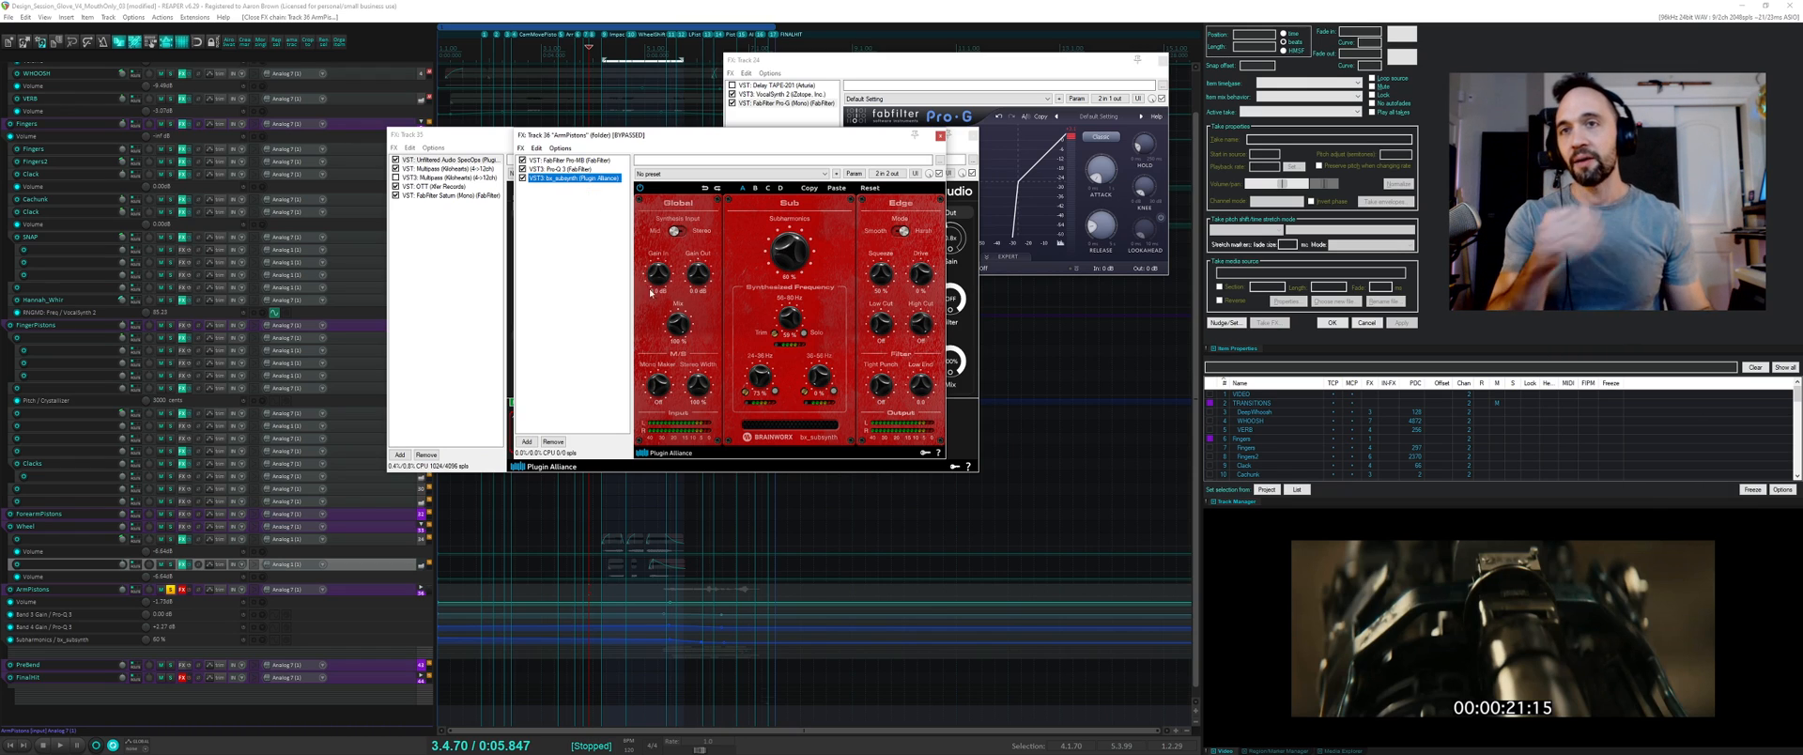
pyautogui.scroll(3, 726, 632)
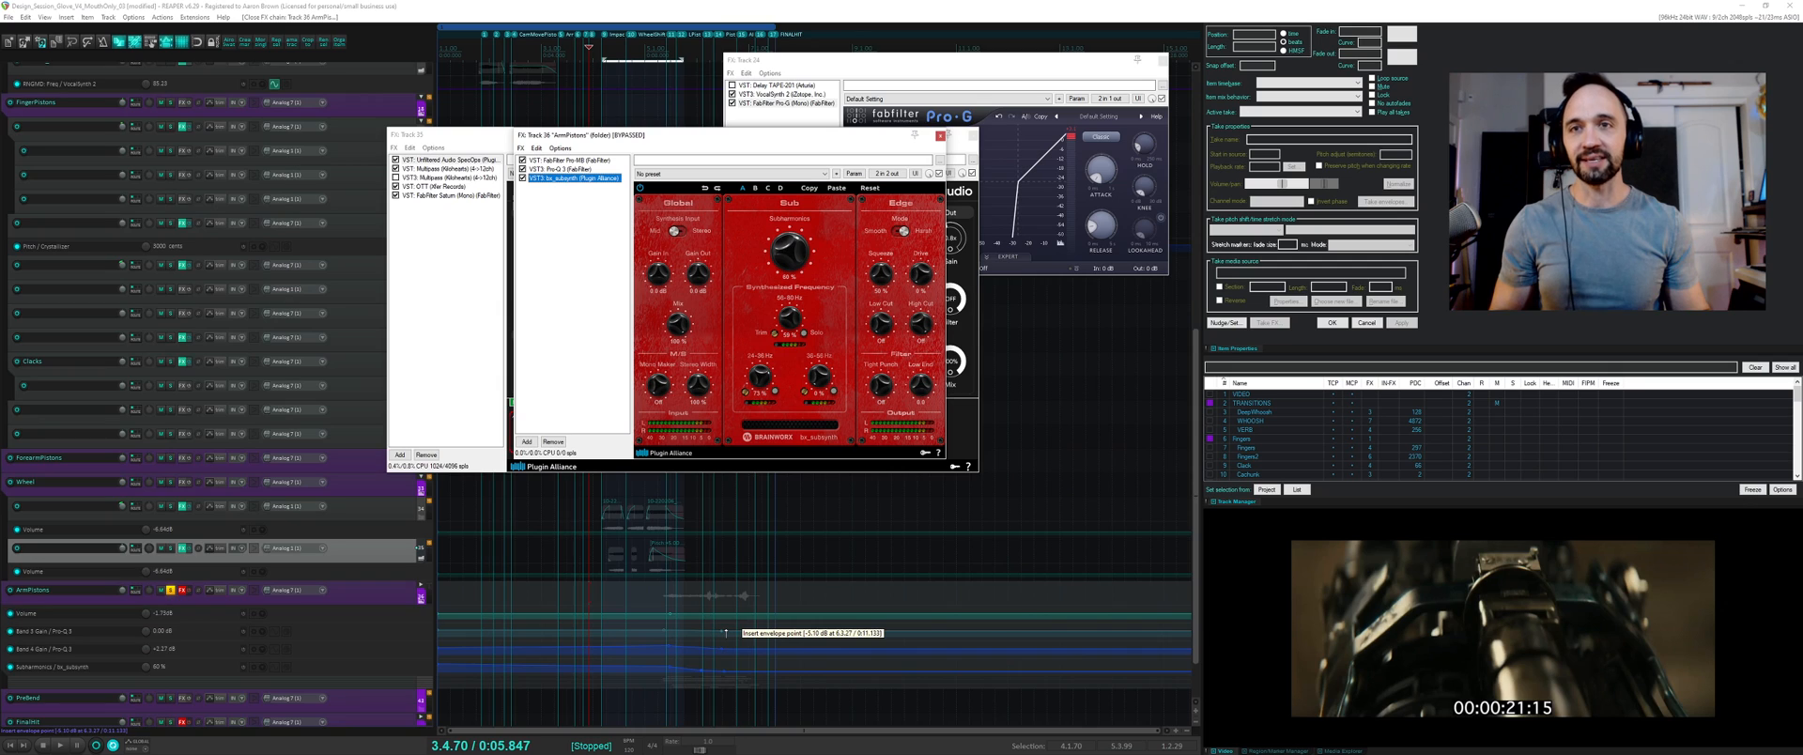
pyautogui.scroll(3, 725, 633)
# - Move the ArmPistons chain window clear of the timeline and close the leftover SpecOps and Pro-G chain windows
pyautogui.moveTo(810, 136); pyautogui.dragTo(1236, 60)
pyautogui.click(897, 135)
pyautogui.click(973, 135)
pyautogui.click(931, 99)
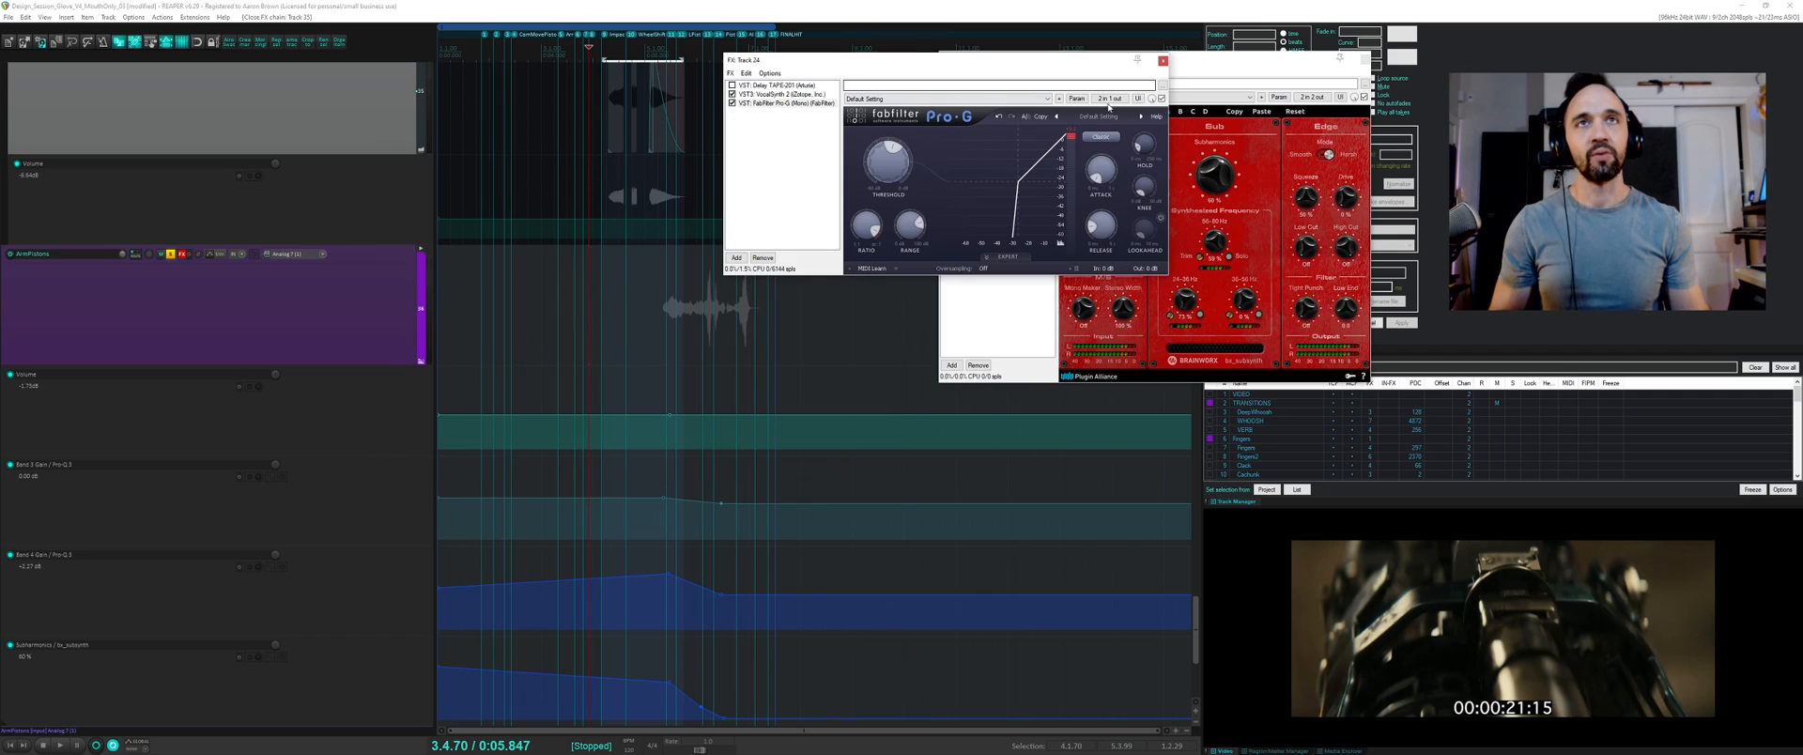
pyautogui.click(1164, 63)
# - Set the time selection to the ArmPistons items and audition them with the track FX bypassed
pyautogui.scroll(-4, 681, 409)
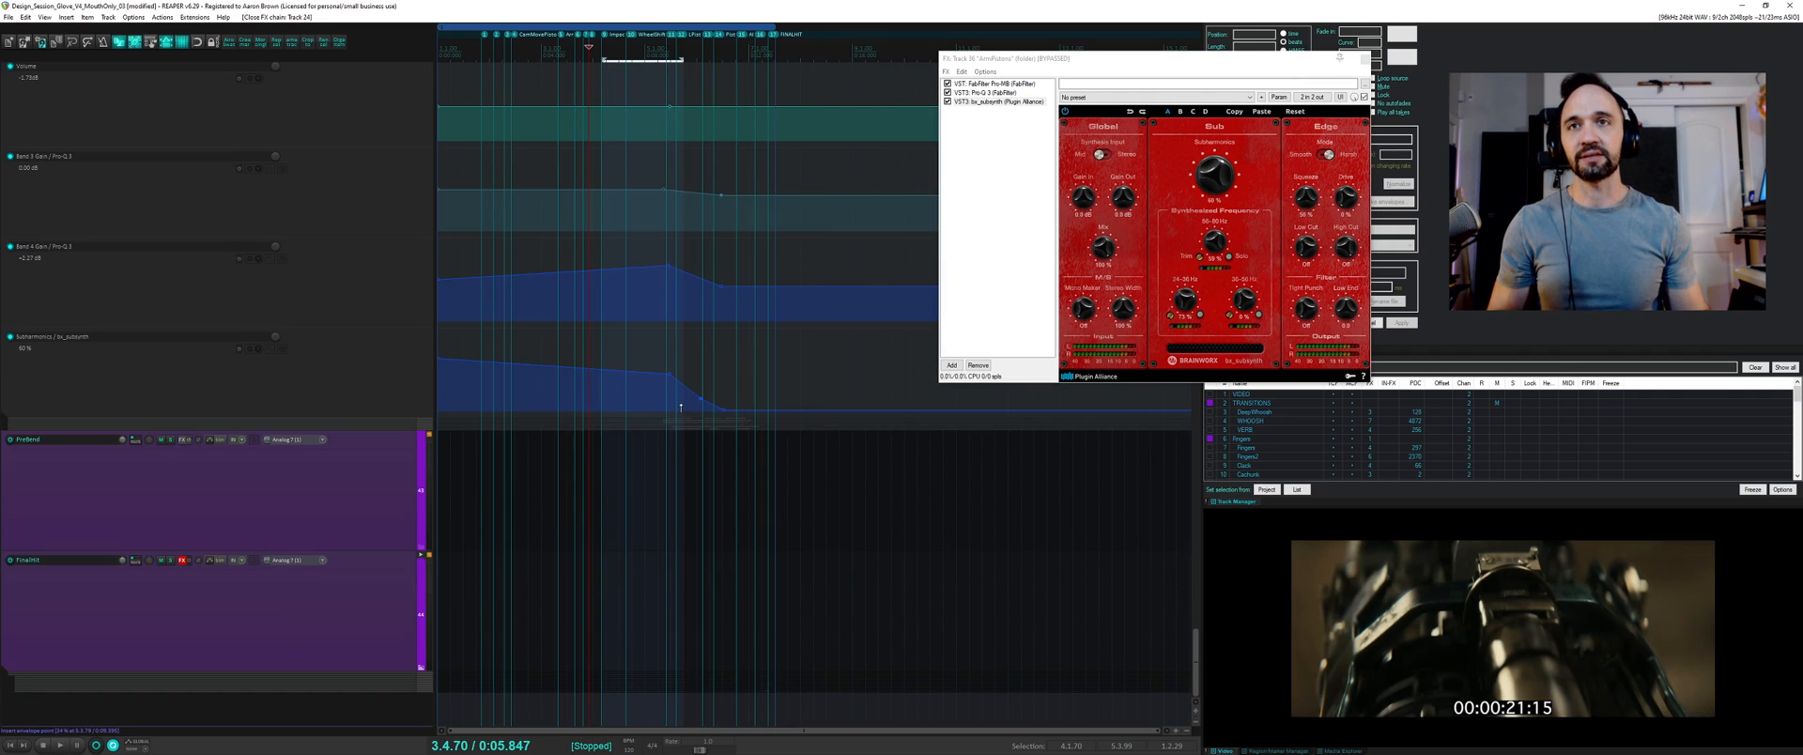
pyautogui.click(669, 415)
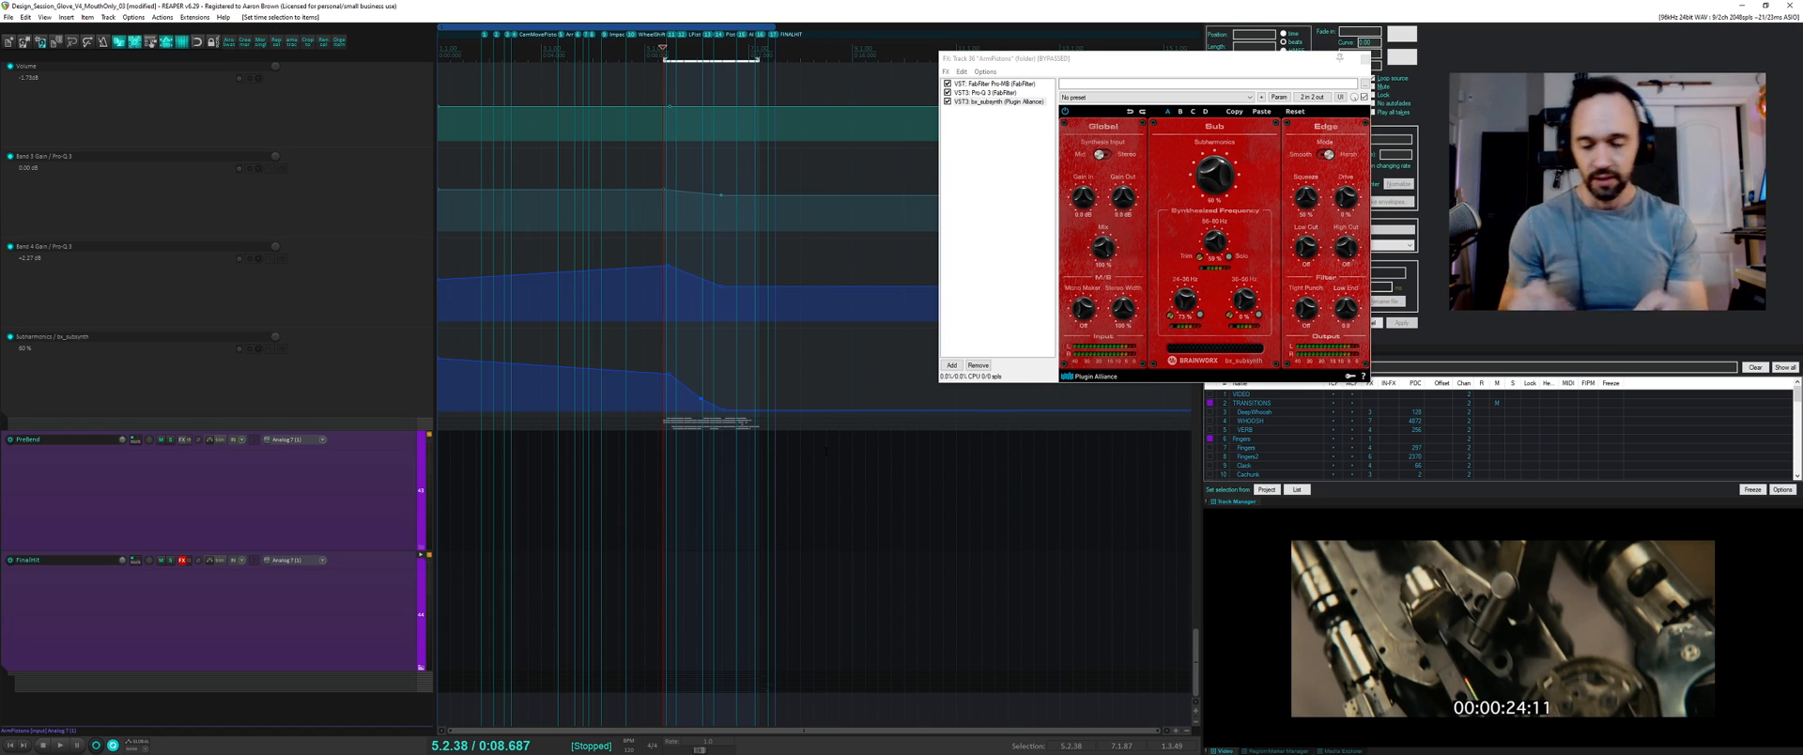
pyautogui.press('space')
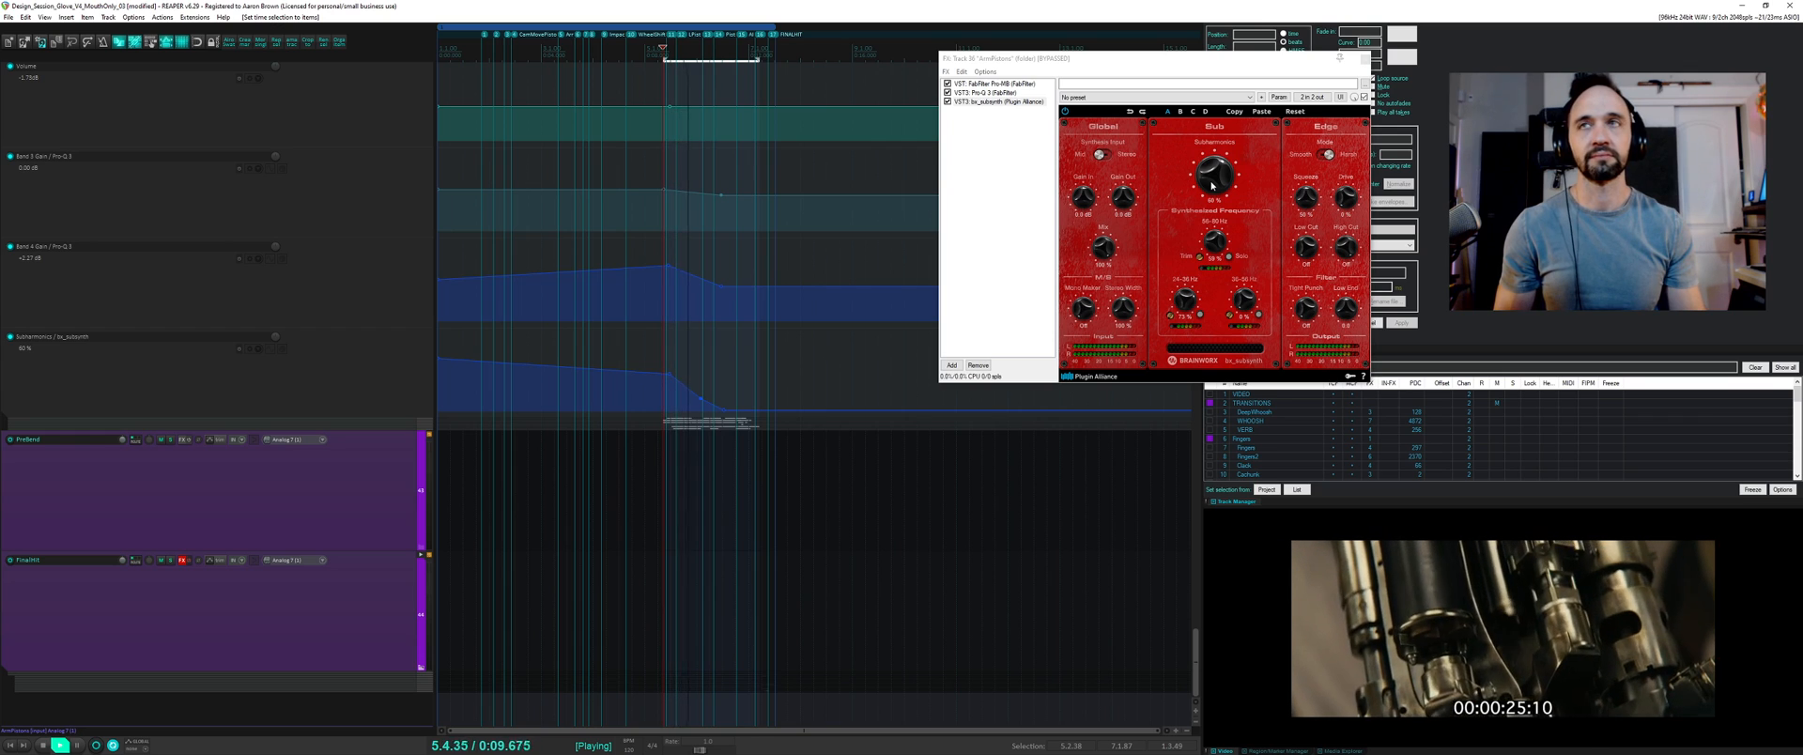
pyautogui.press('space')
pyautogui.scroll(5, 594, 296)
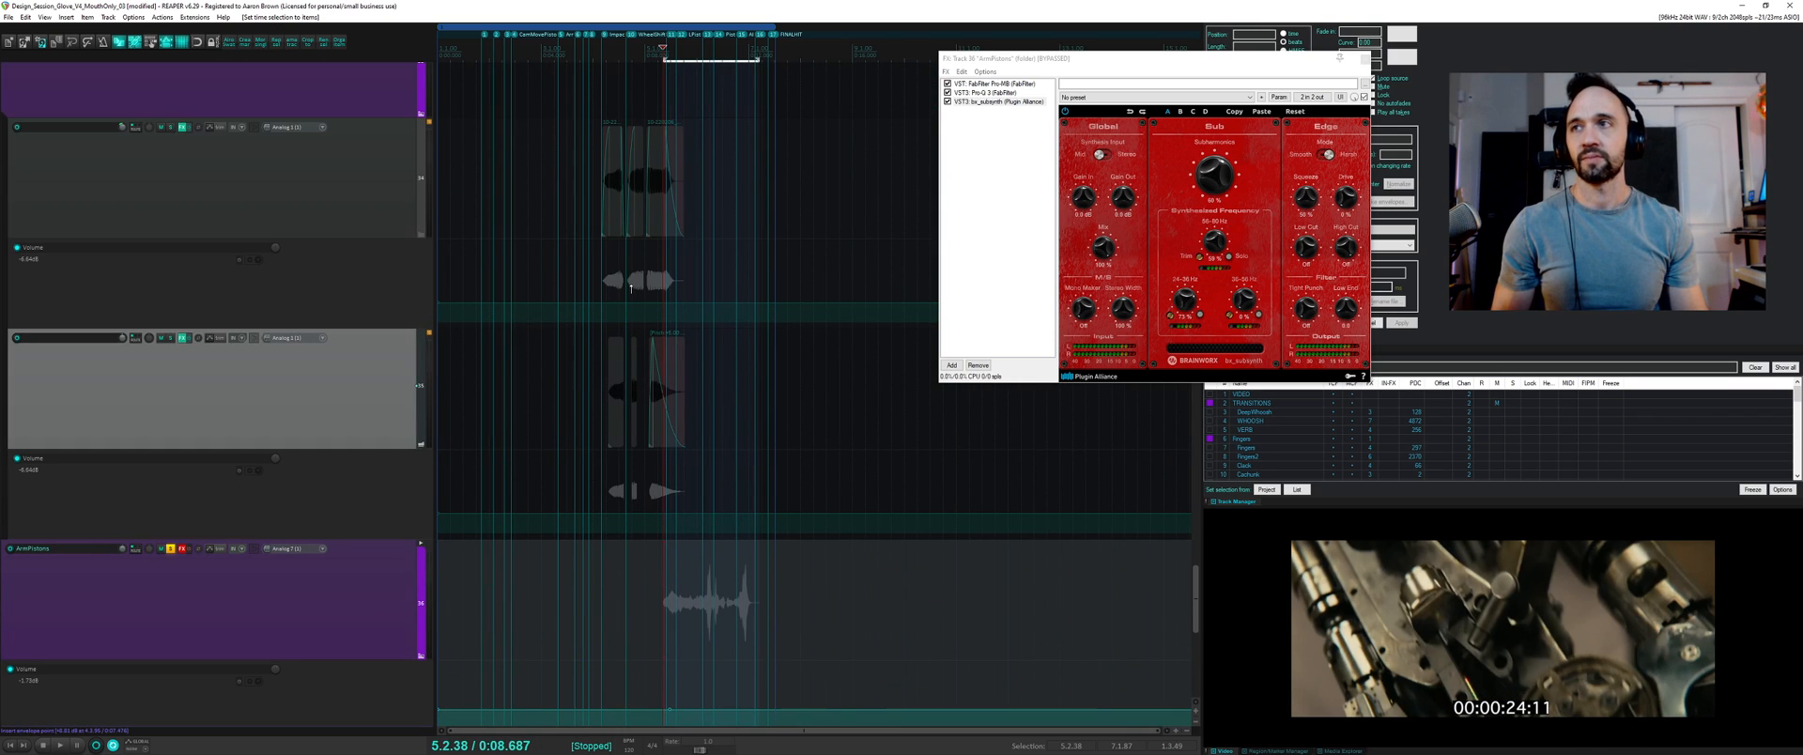
# - Re-enable the effects on the ArmPistons folder track and audition the time selection with the processing active
pyautogui.click(191, 551)
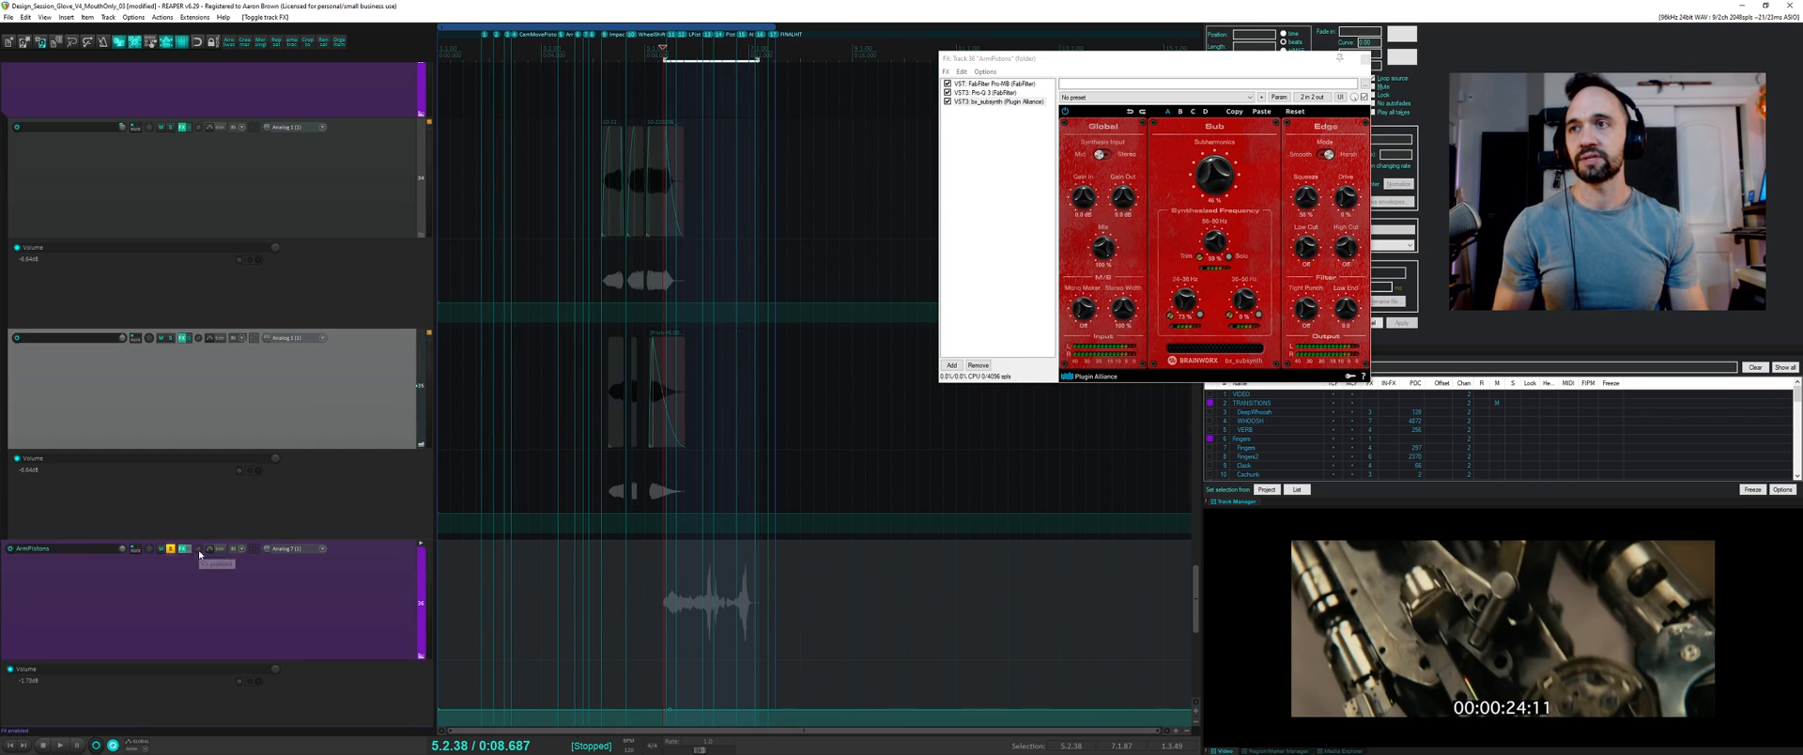
pyautogui.press('space')
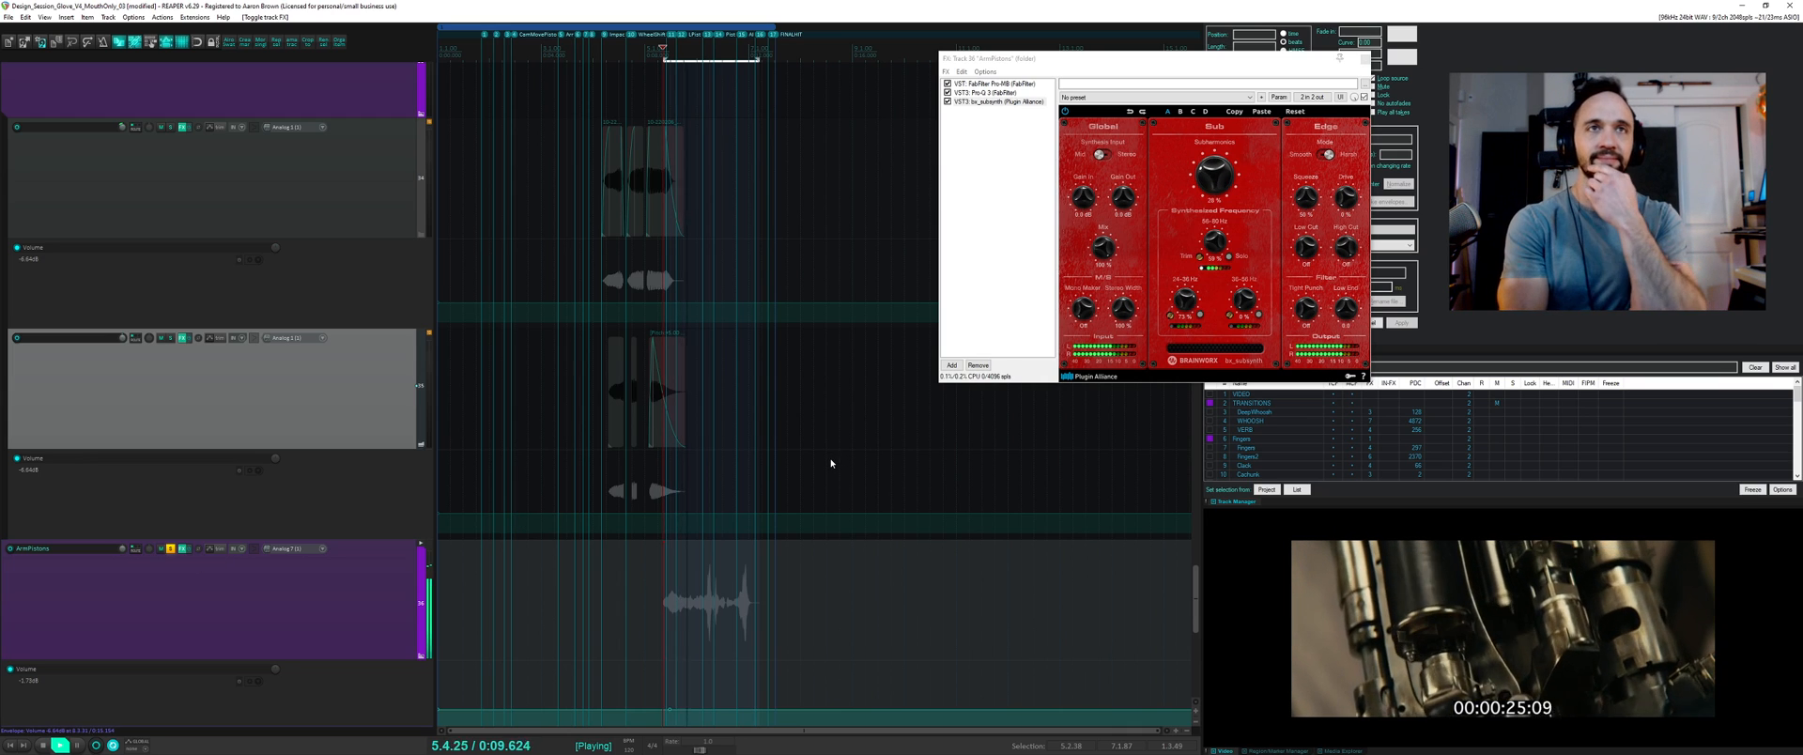
pyautogui.press('space')
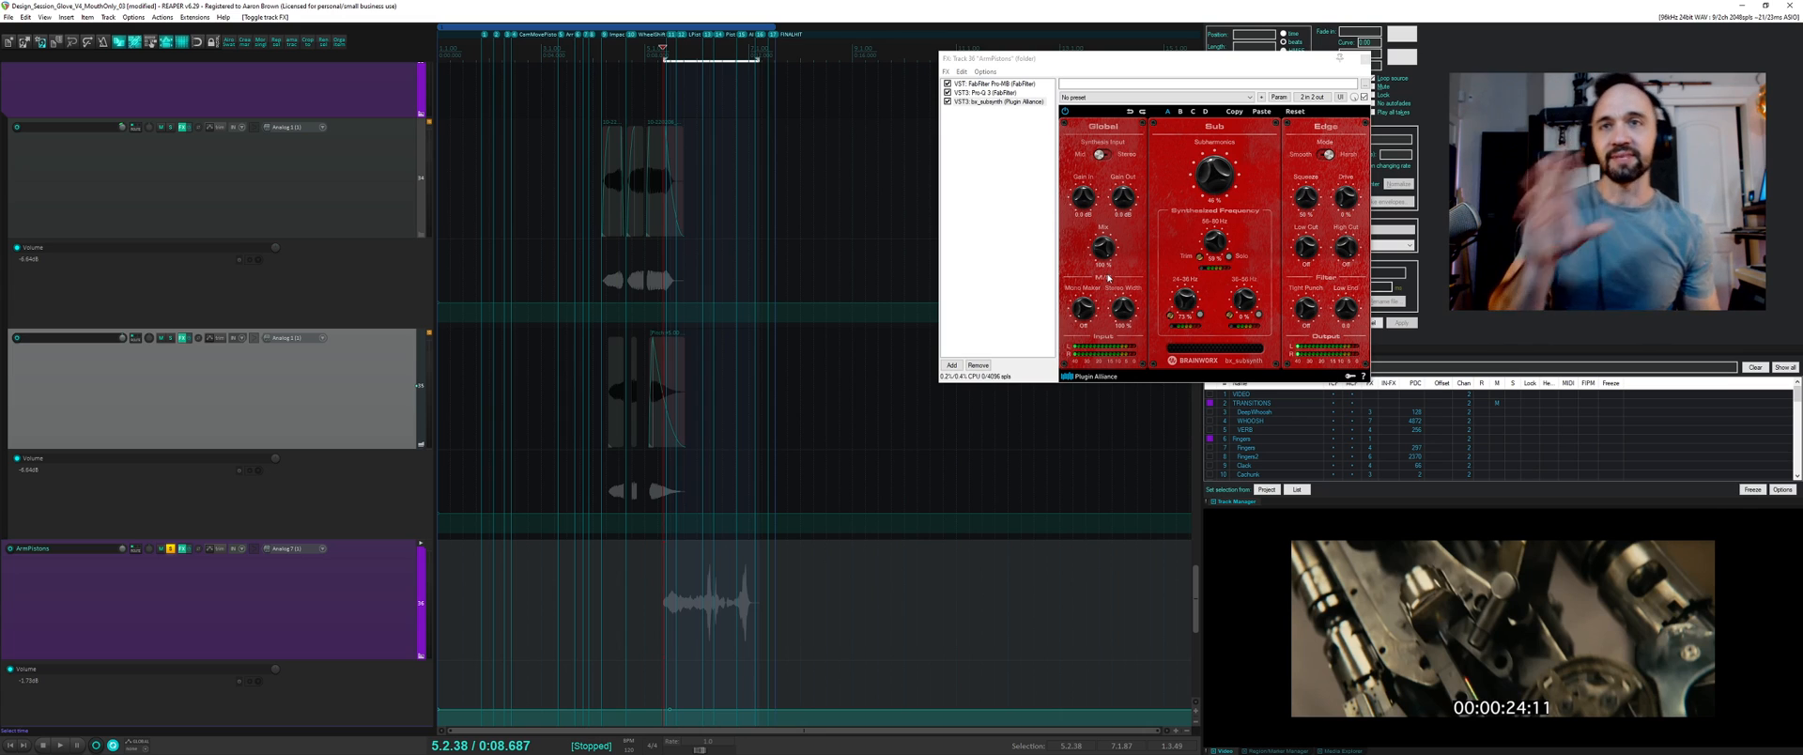
# - Review the ArmPistons automation envelopes and the Pro-MB, bx_subsynth and Pro-Q 3 settings, and close the chain window
pyautogui.scroll(-5, 758, 568)
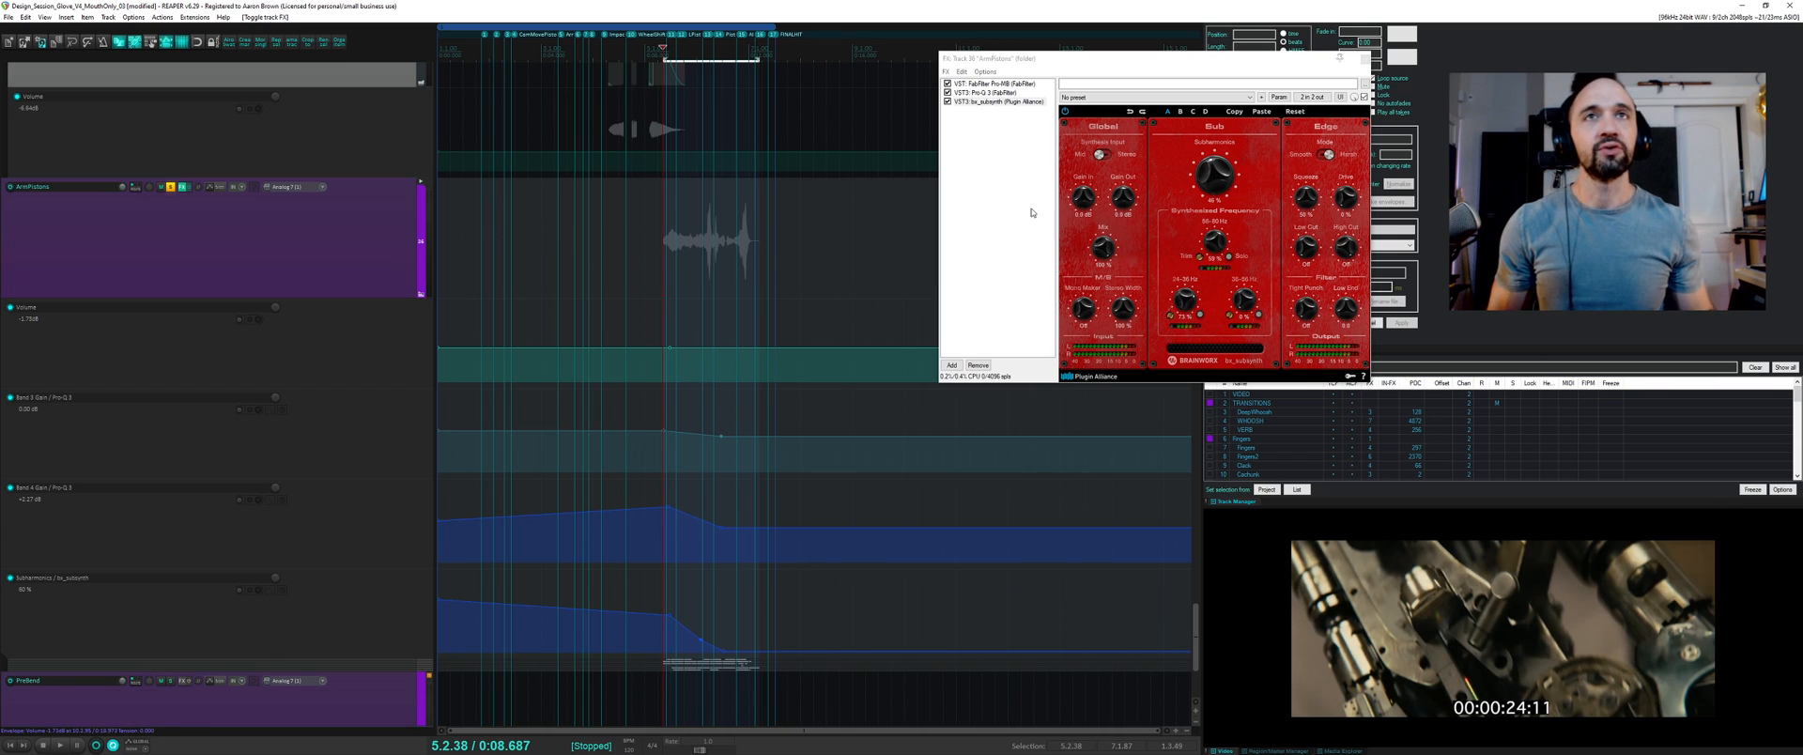
pyautogui.click(982, 84)
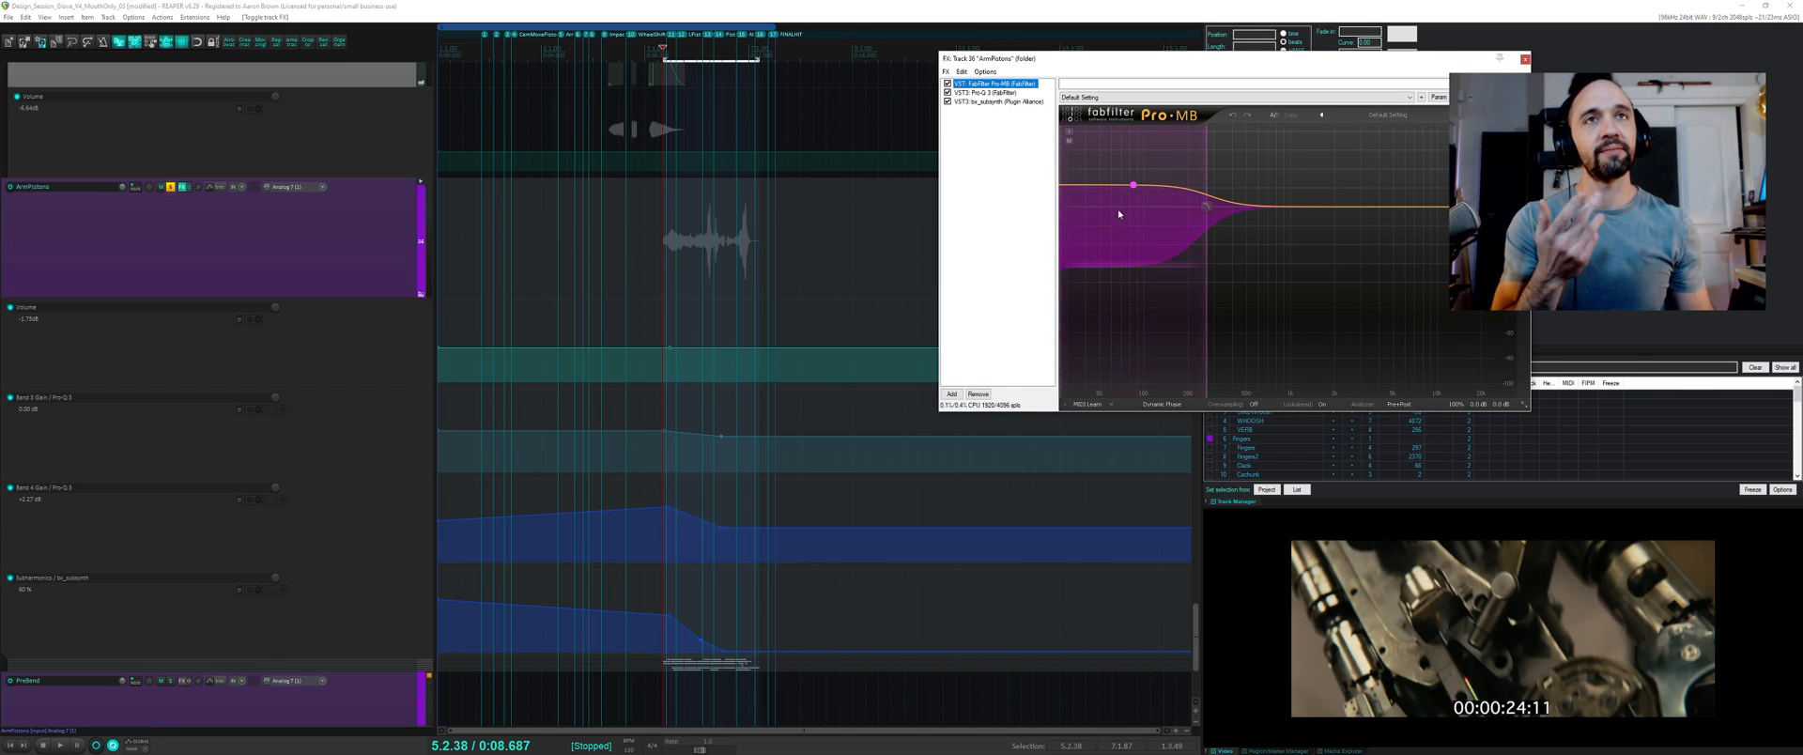
pyautogui.click(1011, 102)
pyautogui.click(986, 92)
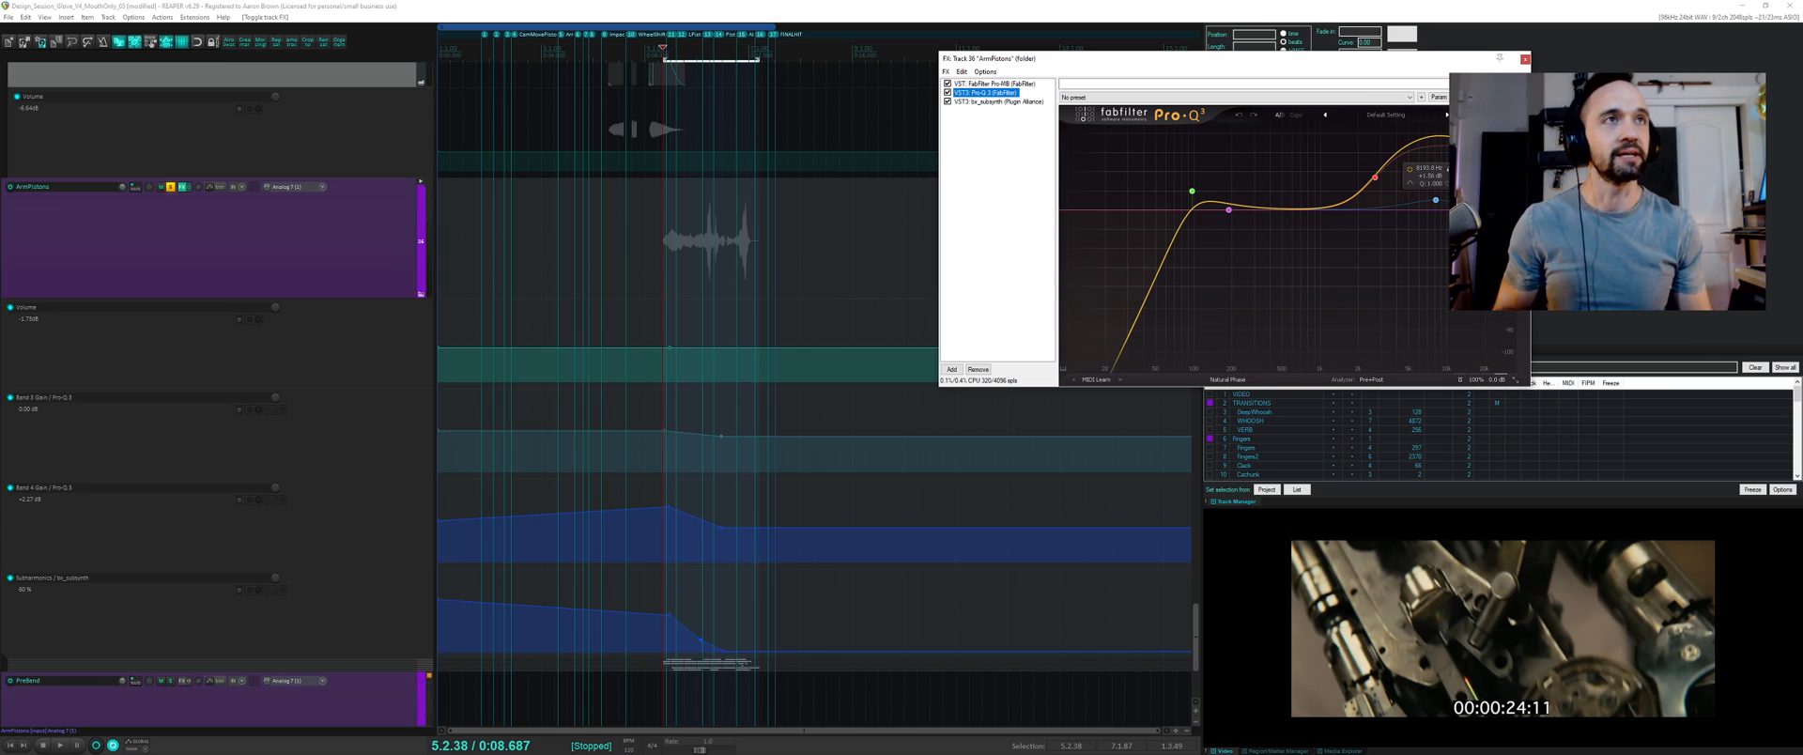
pyautogui.click(1525, 59)
pyautogui.scroll(-3, 711, 381)
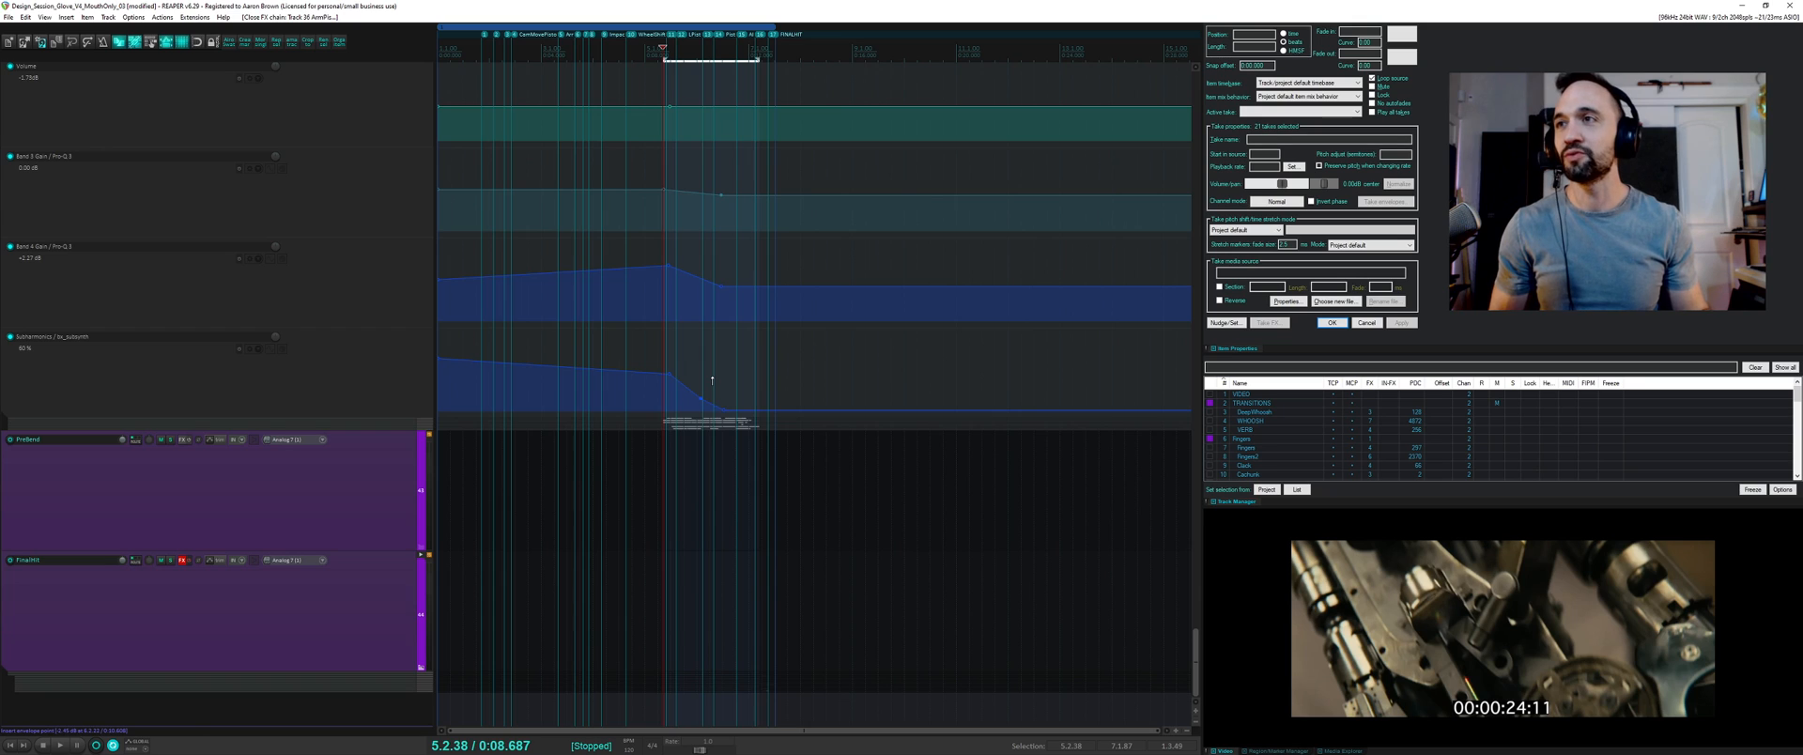
# - Expand the collapsed ArmPistons folder to reveal its child piston tracks
pyautogui.scroll(6, 523, 347)
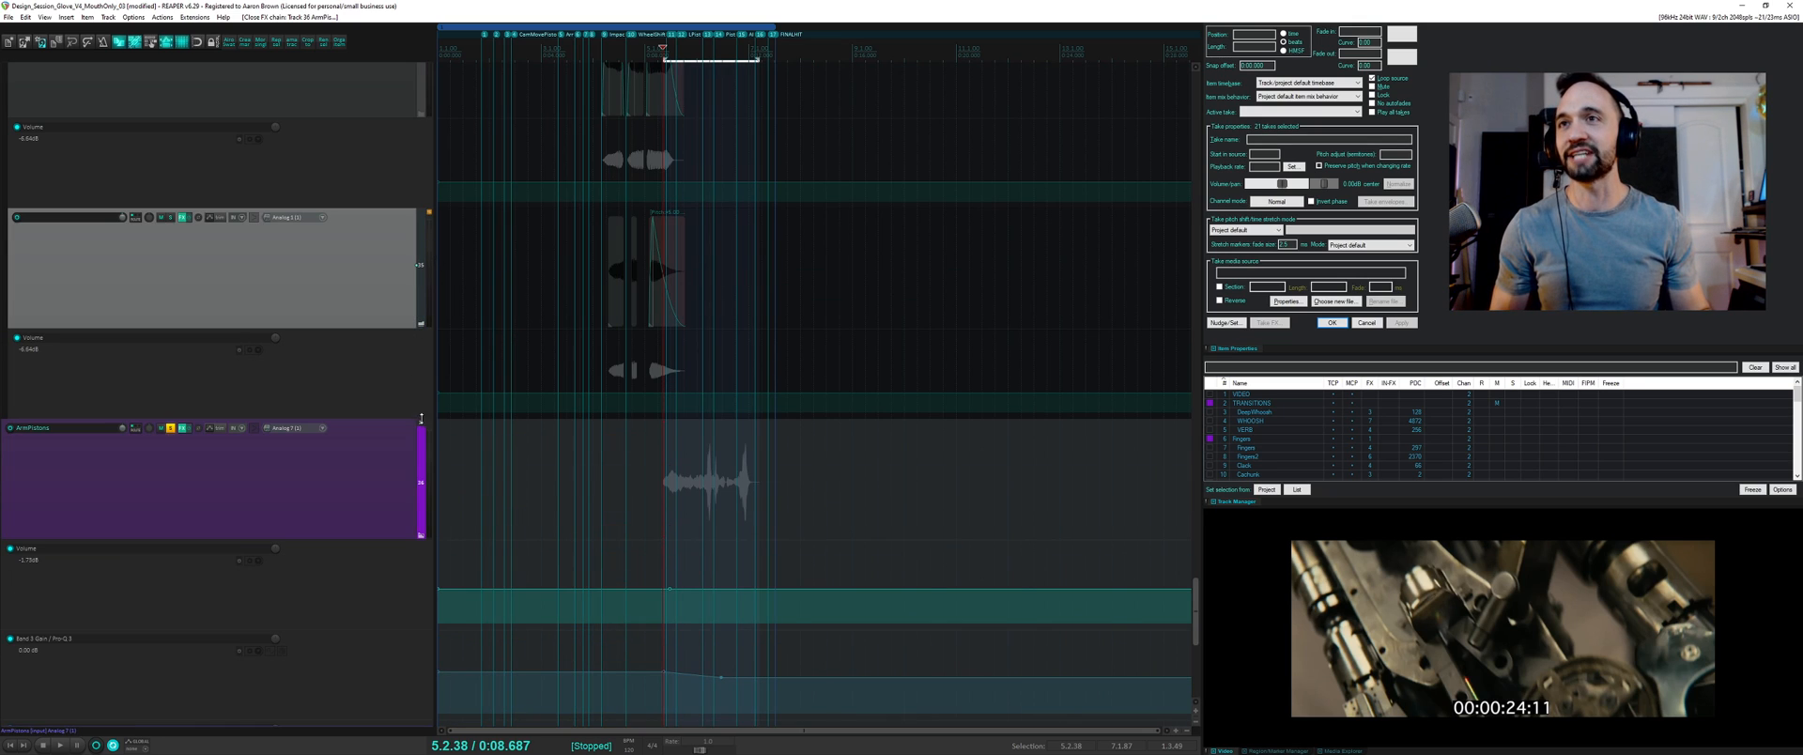
pyautogui.click(422, 426)
pyautogui.click(422, 426)
pyautogui.click(422, 425)
pyautogui.click(422, 426)
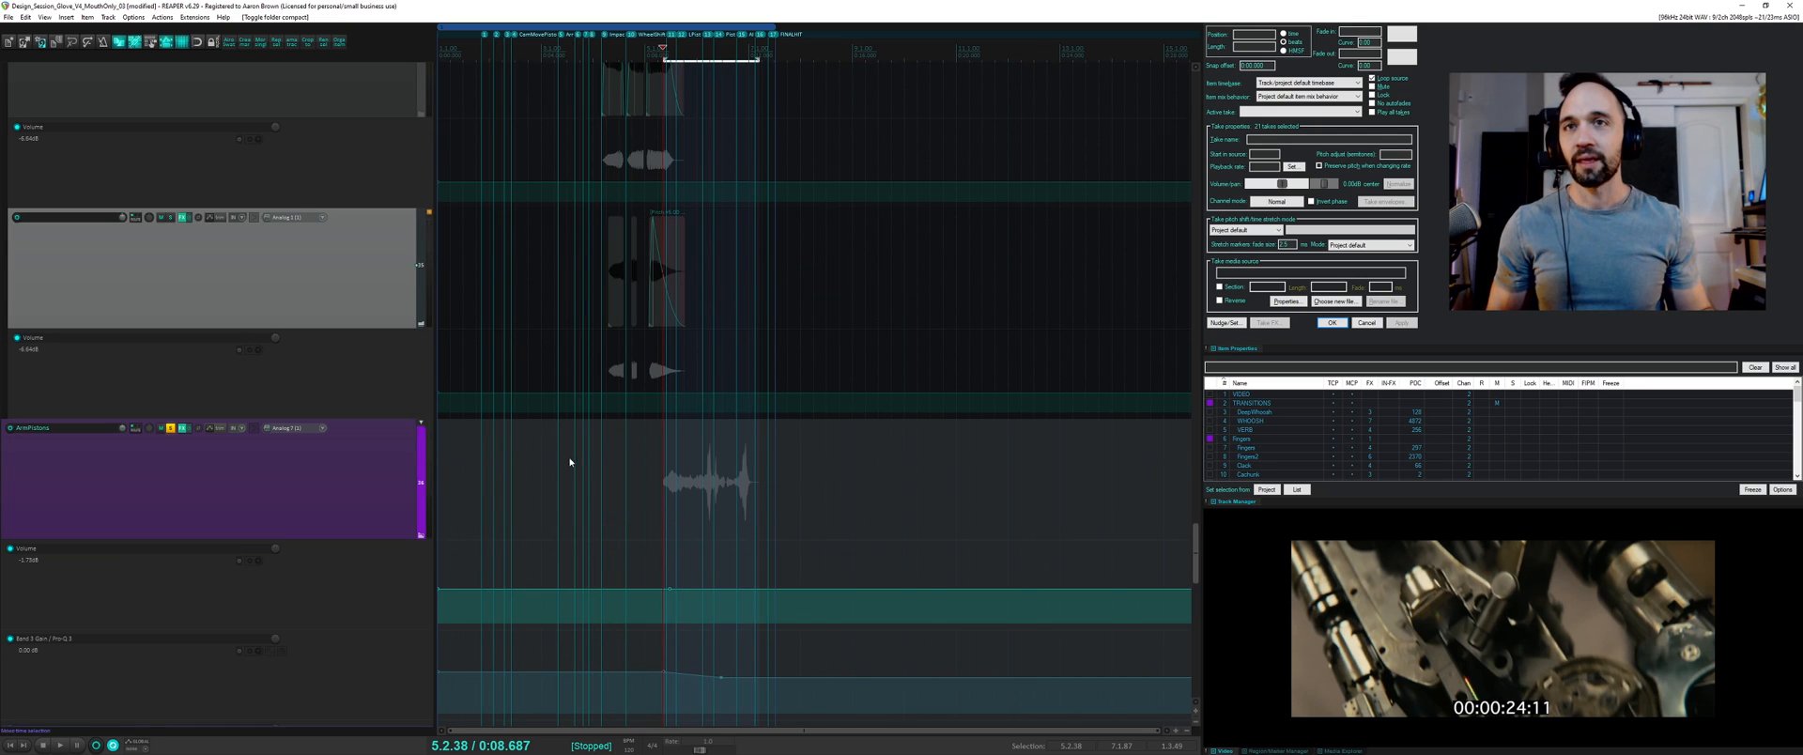
pyautogui.scroll(-8, 611, 463)
pyautogui.scroll(-4, 614, 461)
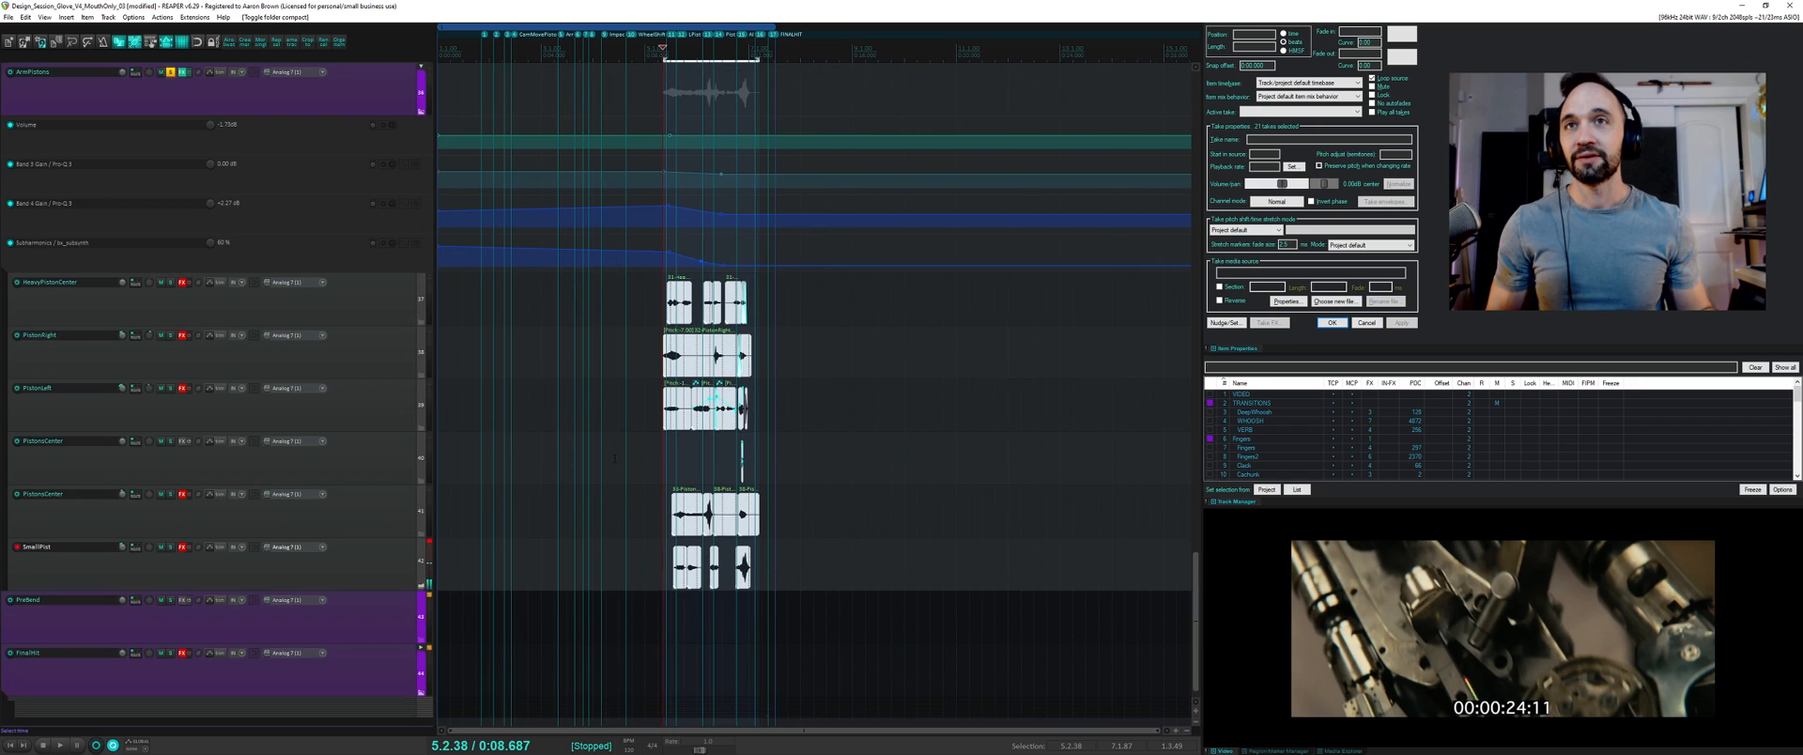
# - Solo the HeavyPistonCenter track, set the time selection to its items and audition them with the track FX bypassed
pyautogui.click(171, 283)
pyautogui.click(687, 316)
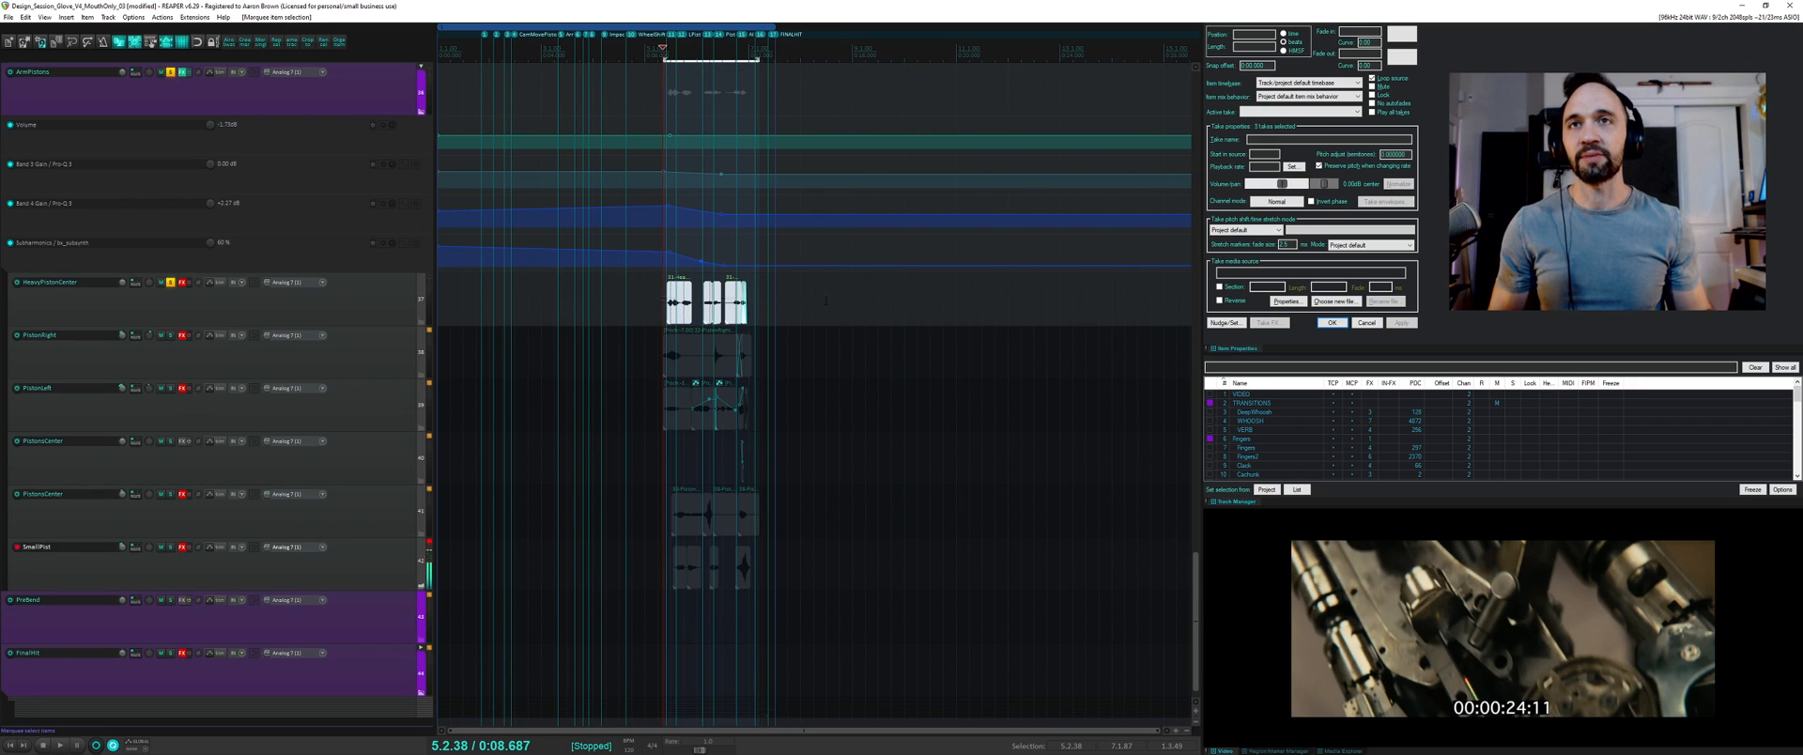
pyautogui.press('t')
pyautogui.press('space')
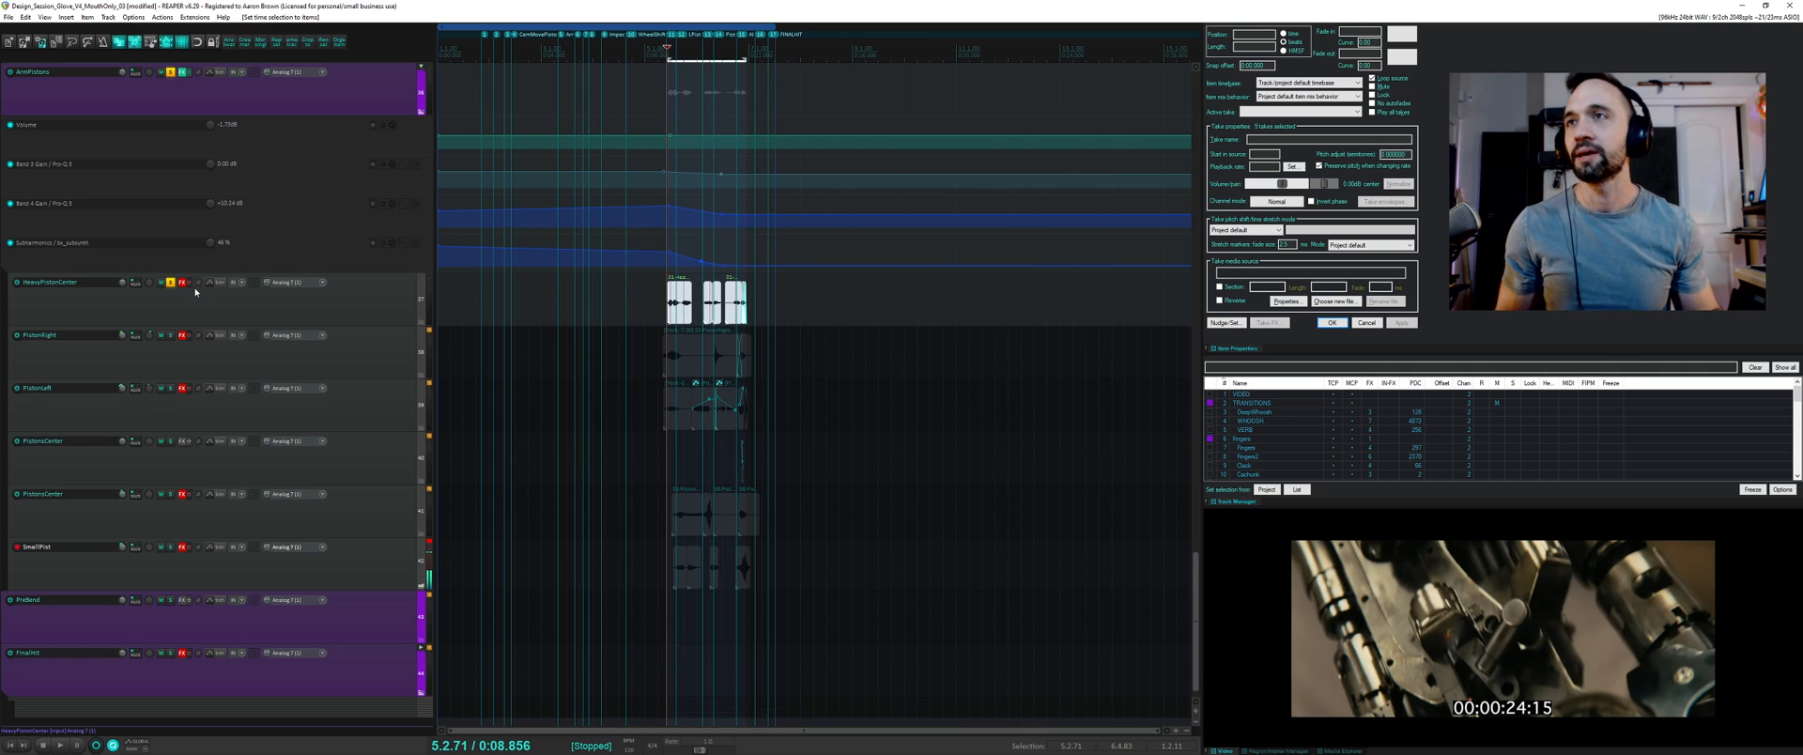
# - Show the HeavyPistonCenter FX chain beside the items, re-enable the track FX and leave only the Fault plugin active
pyautogui.click(196, 292)
pyautogui.click(182, 281)
pyautogui.moveTo(141, 31); pyautogui.dragTo(531, 89)
pyautogui.click(194, 282)
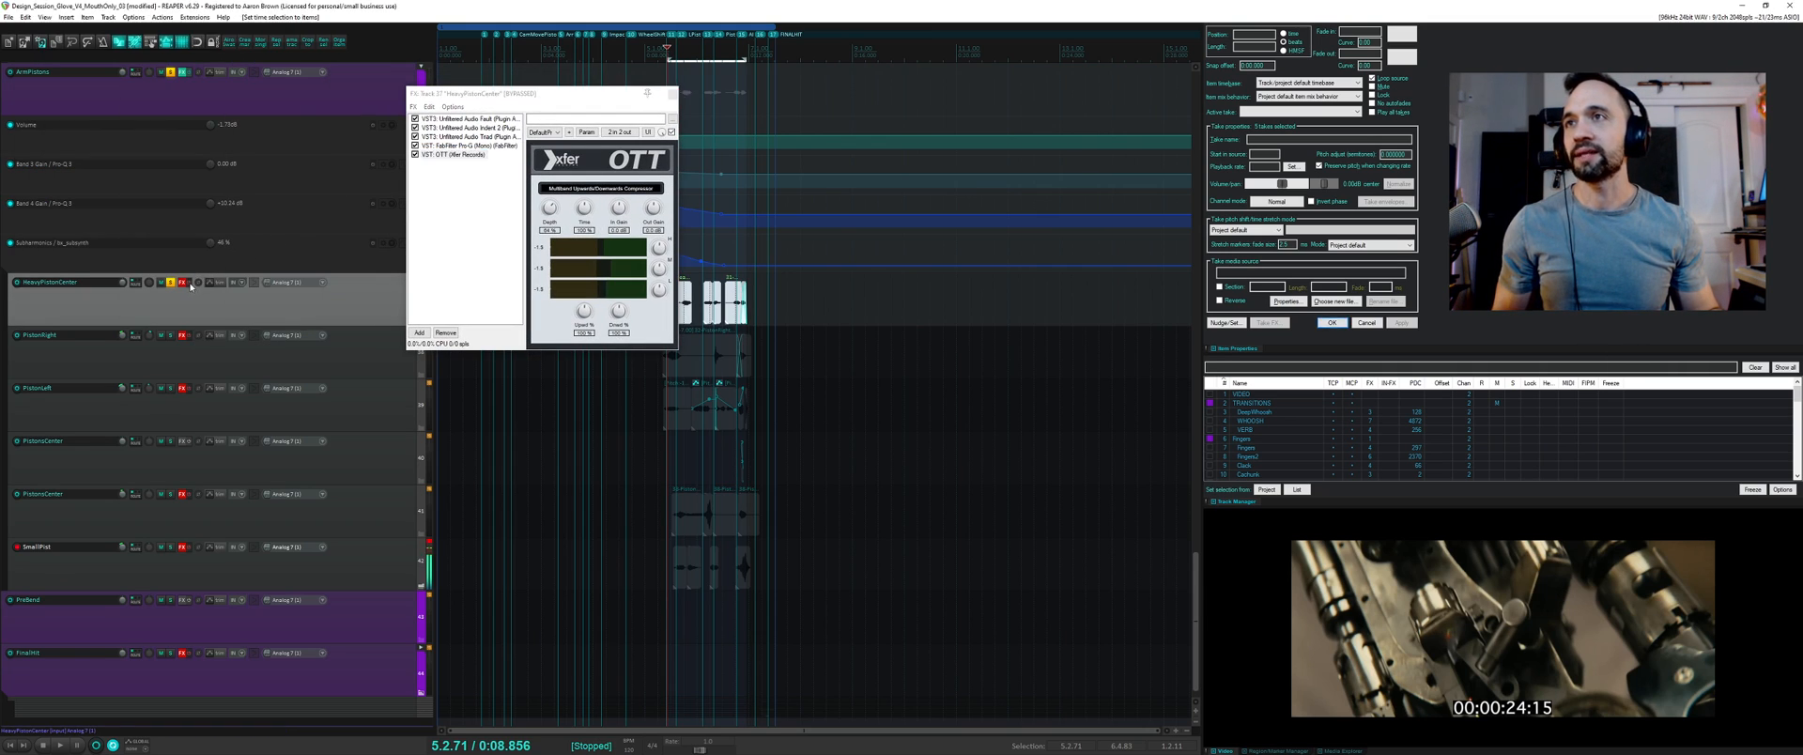
pyautogui.click(415, 154)
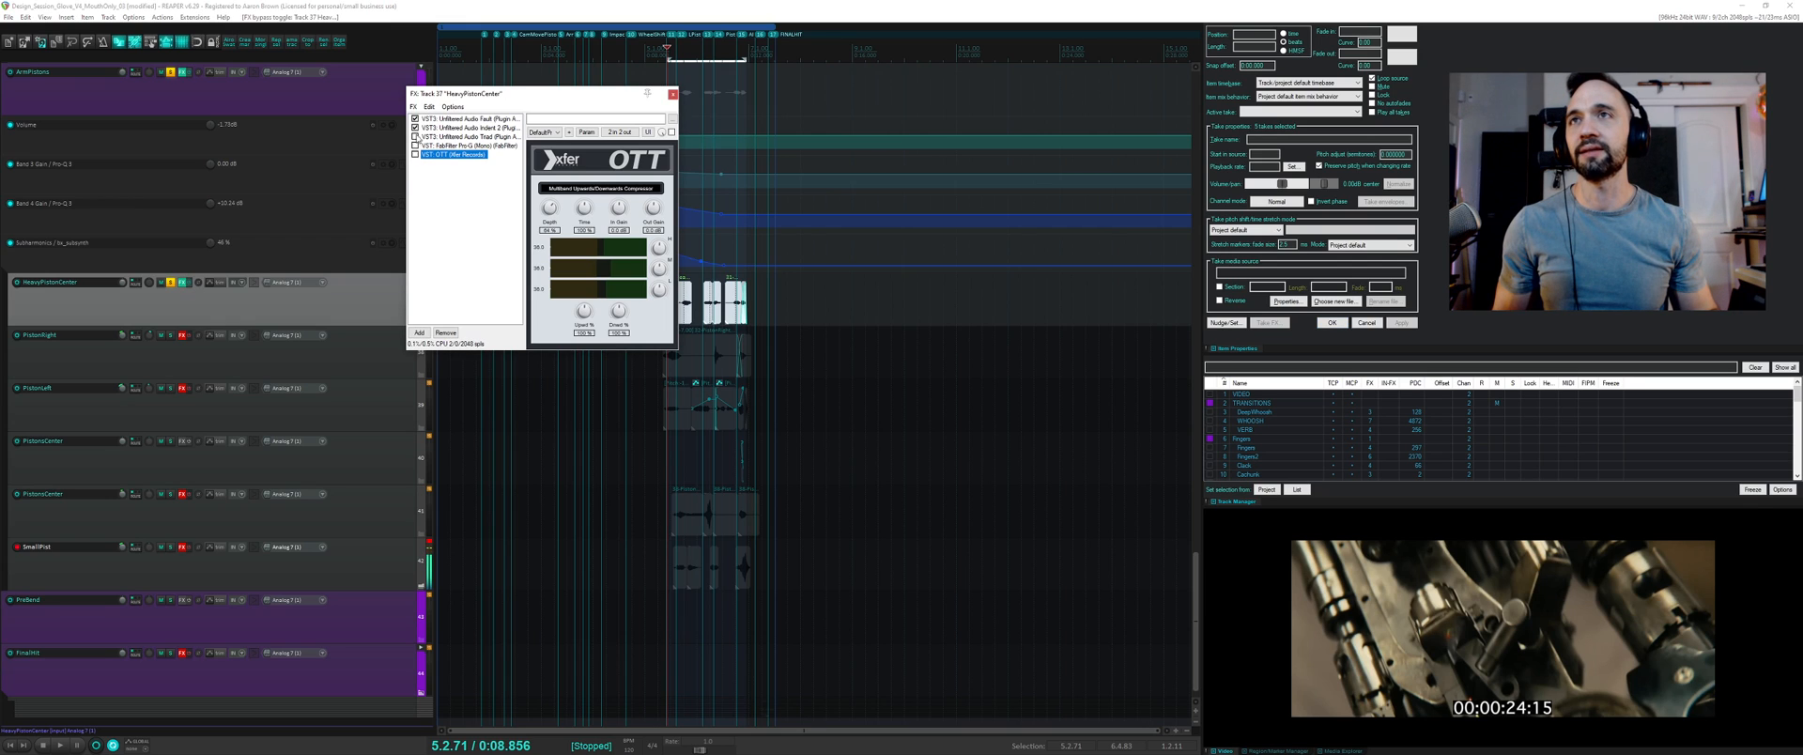
pyautogui.click(463, 118)
pyautogui.moveTo(479, 96); pyautogui.dragTo(935, 117)
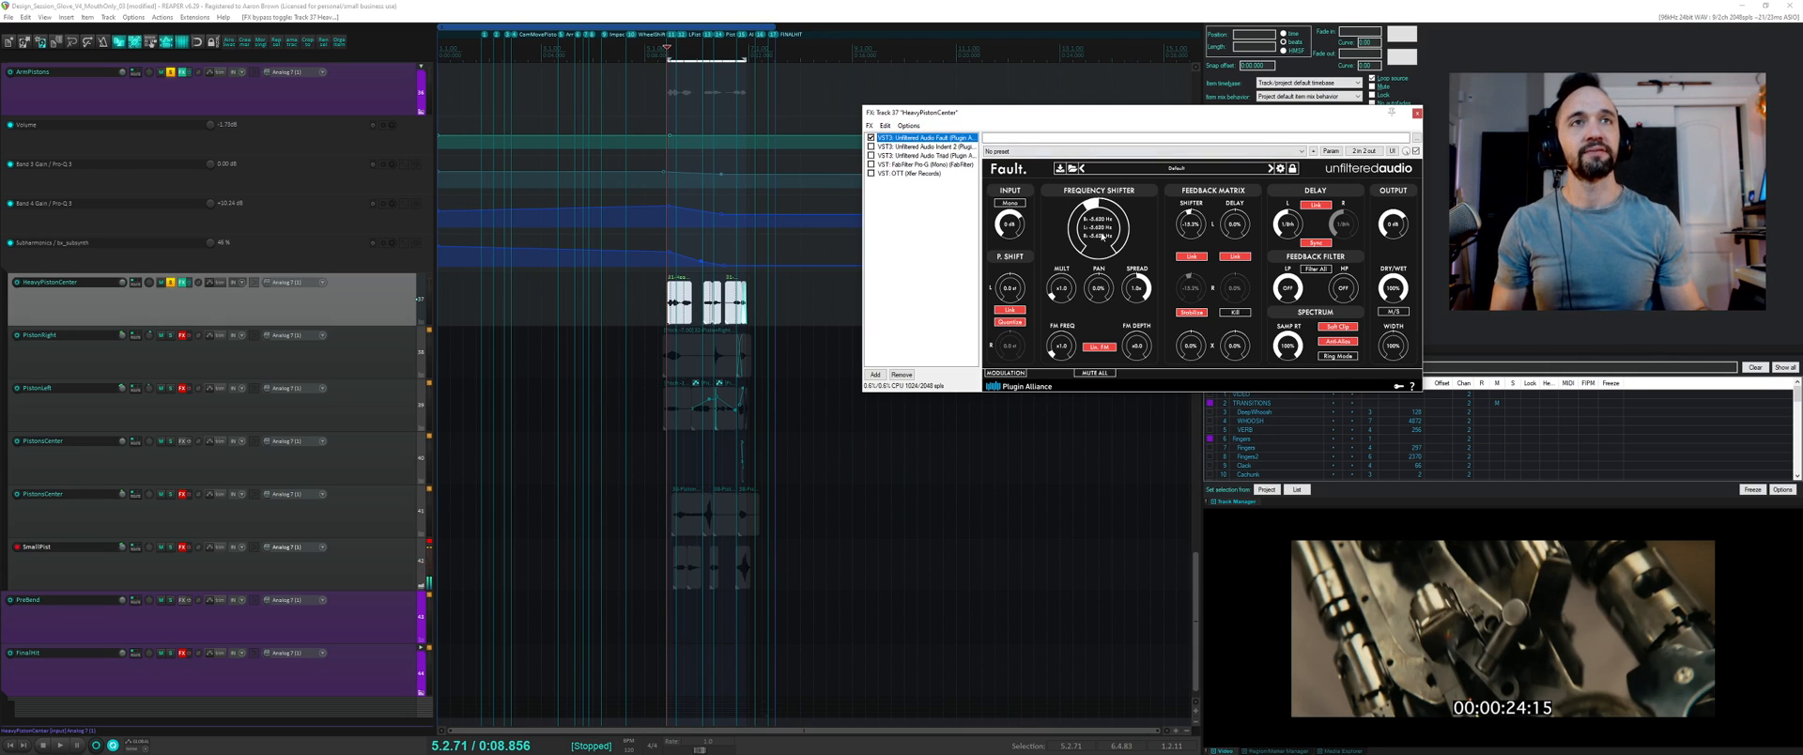
# - Audition HeavyPistonCenter through Fault and adjust the base shift amount of its frequency shifter
pyautogui.press('space')
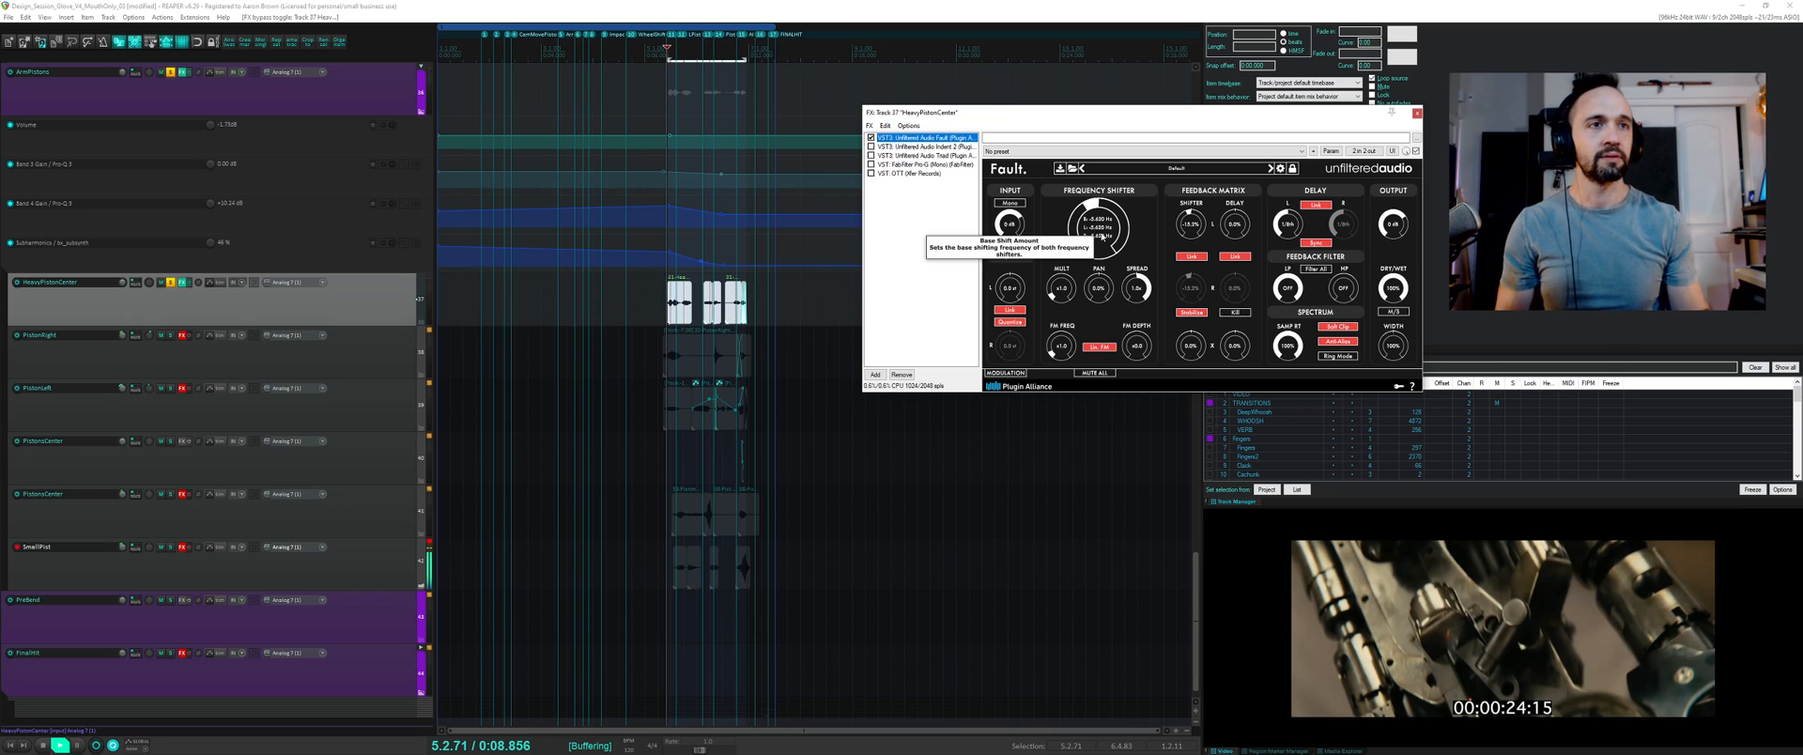
pyautogui.press('space')
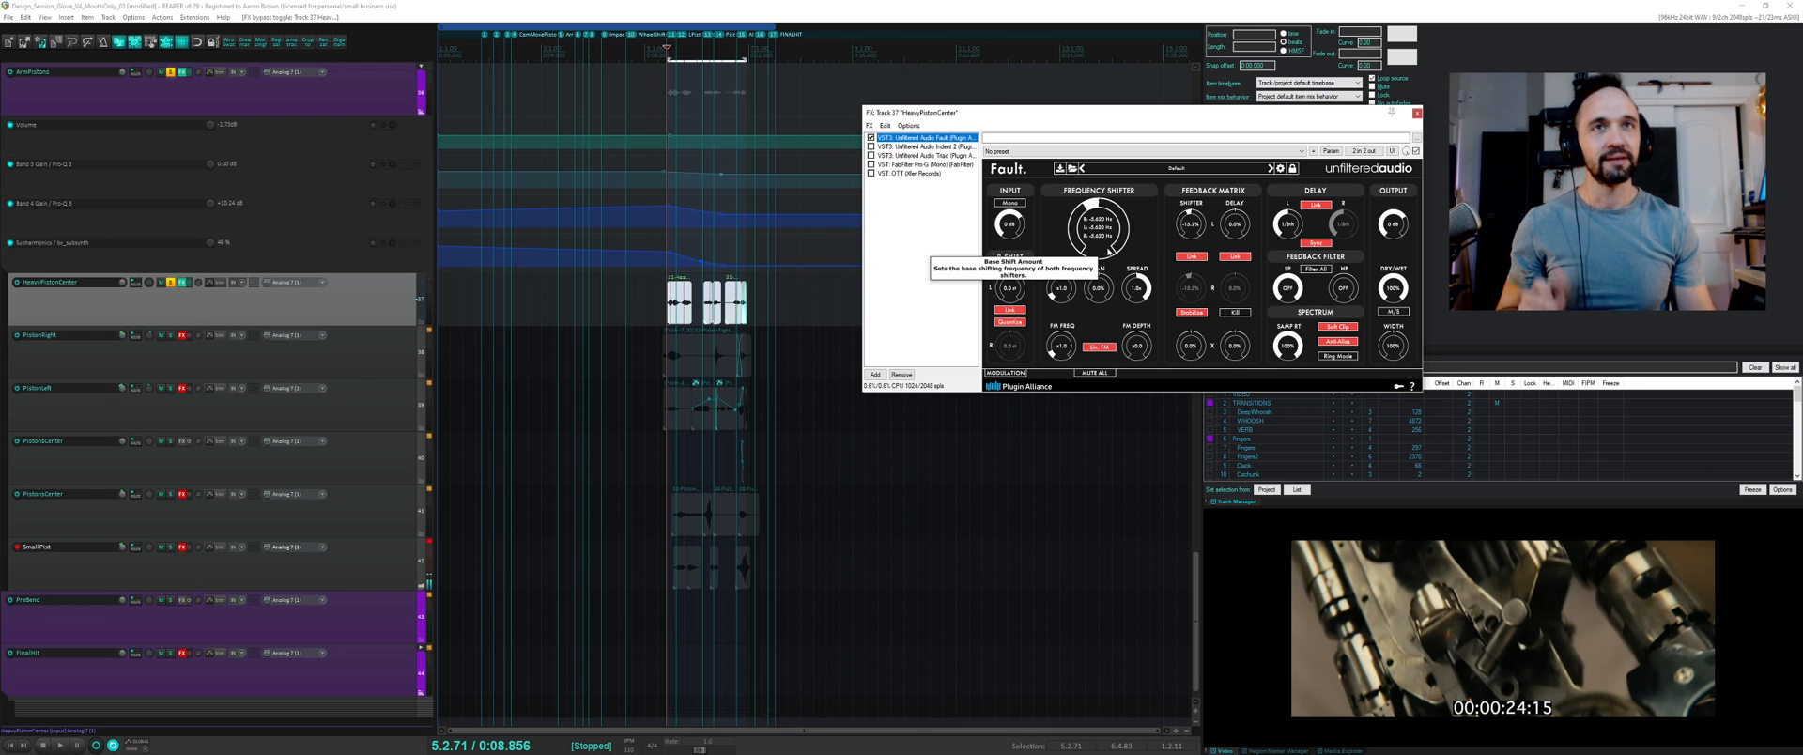
pyautogui.press('space')
pyautogui.moveTo(1101, 222)
pyautogui.mouseDown()
pyautogui.moveTo(1087, 246)
pyautogui.moveTo(1093, 225)
pyautogui.mouseUp()
pyautogui.moveTo(1109, 173); pyautogui.dragTo(1094, 237)
pyautogui.press('space')
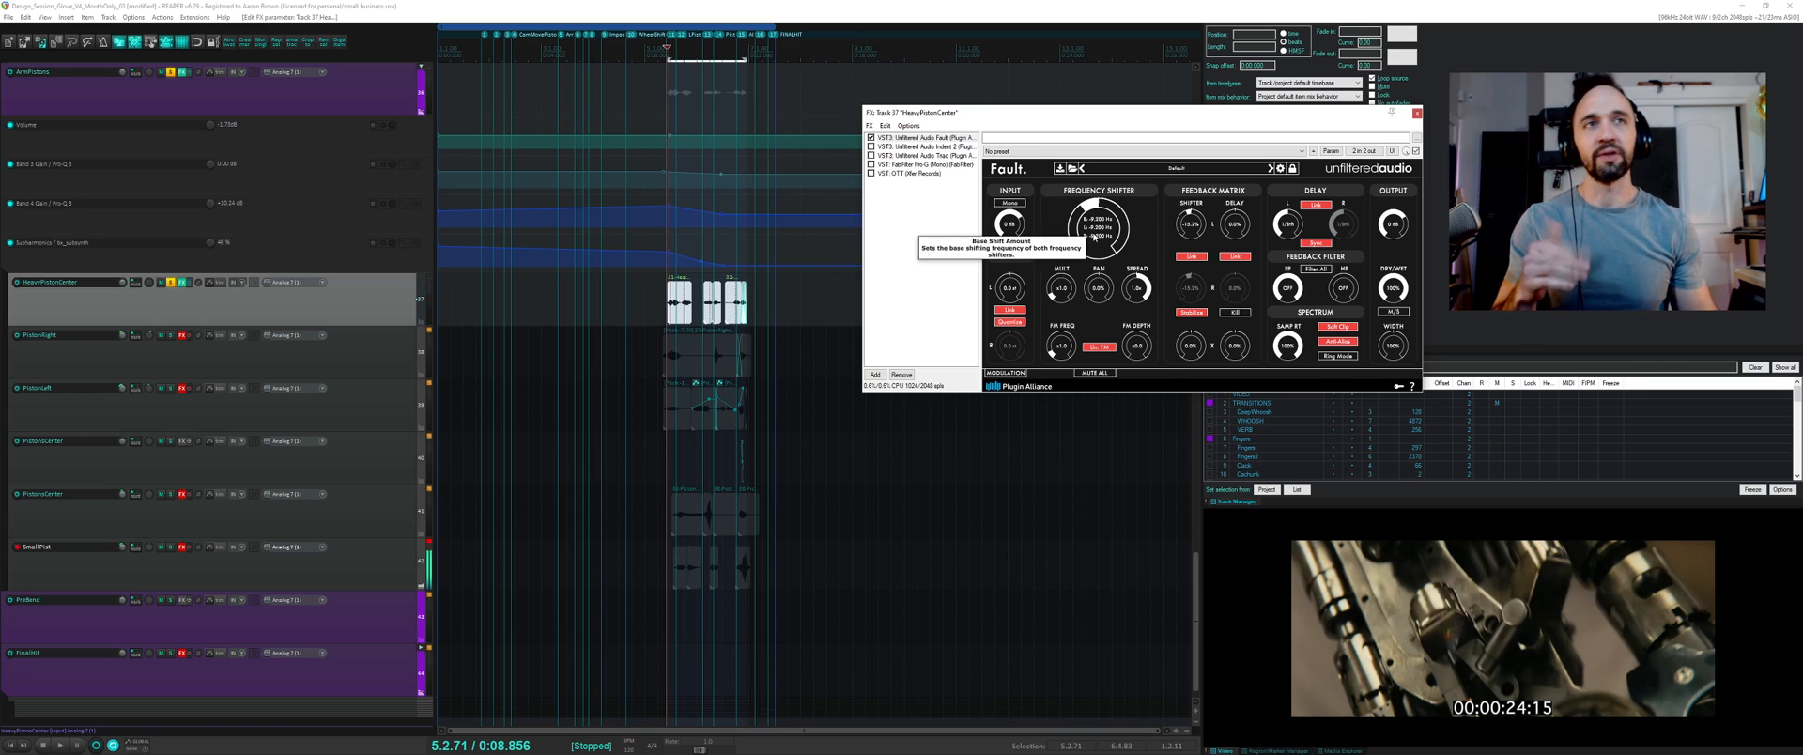
# - Enable Indent 2 in the HeavyPistonCenter chain, show its settings and audition the track with it
pyautogui.click(871, 146)
pyautogui.click(898, 148)
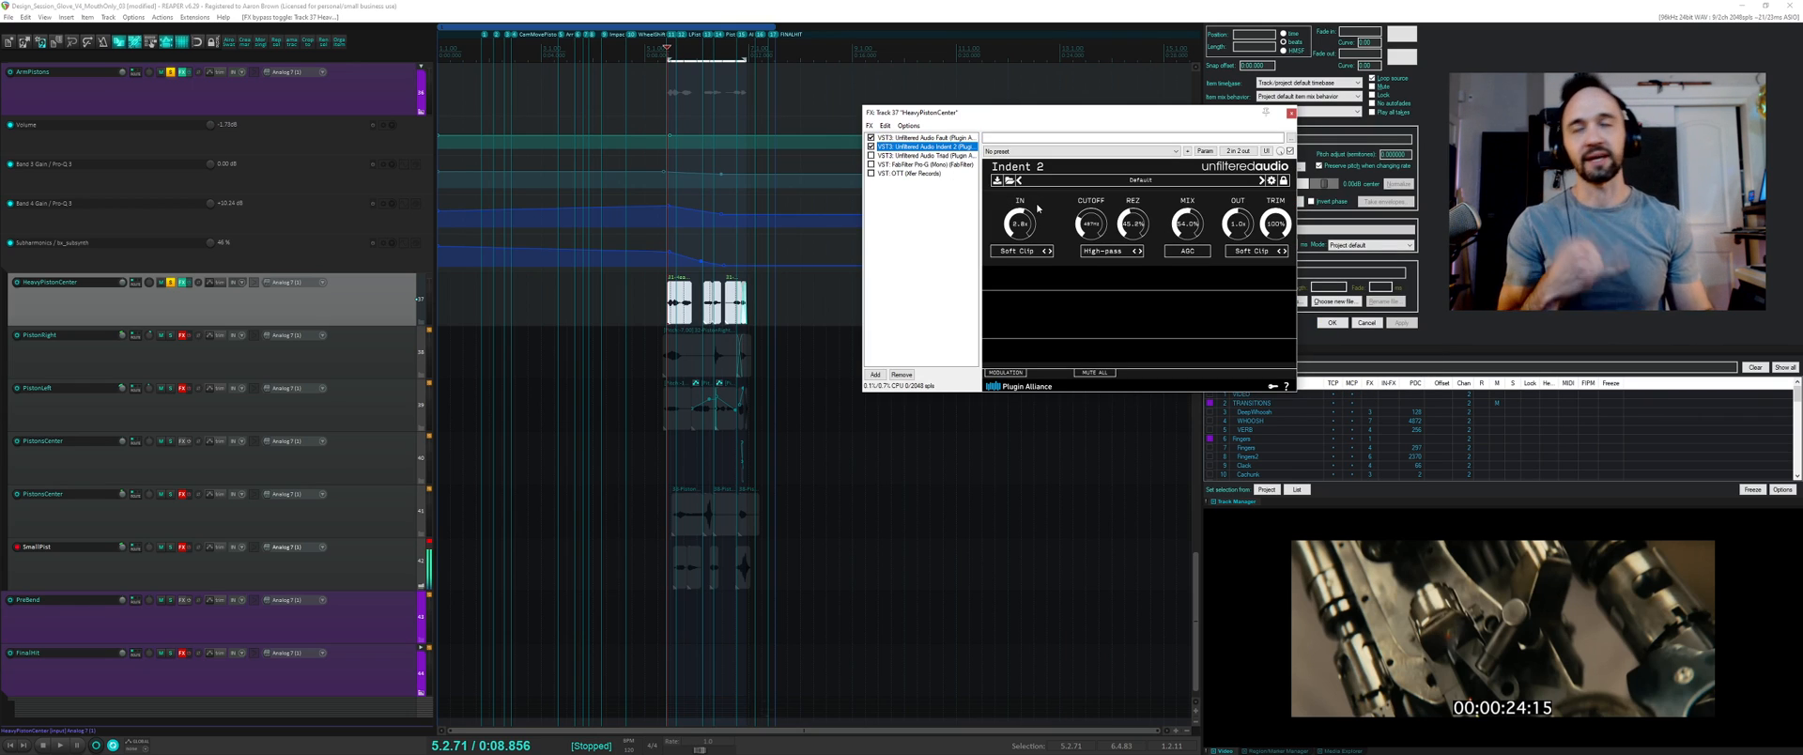
pyautogui.press('space')
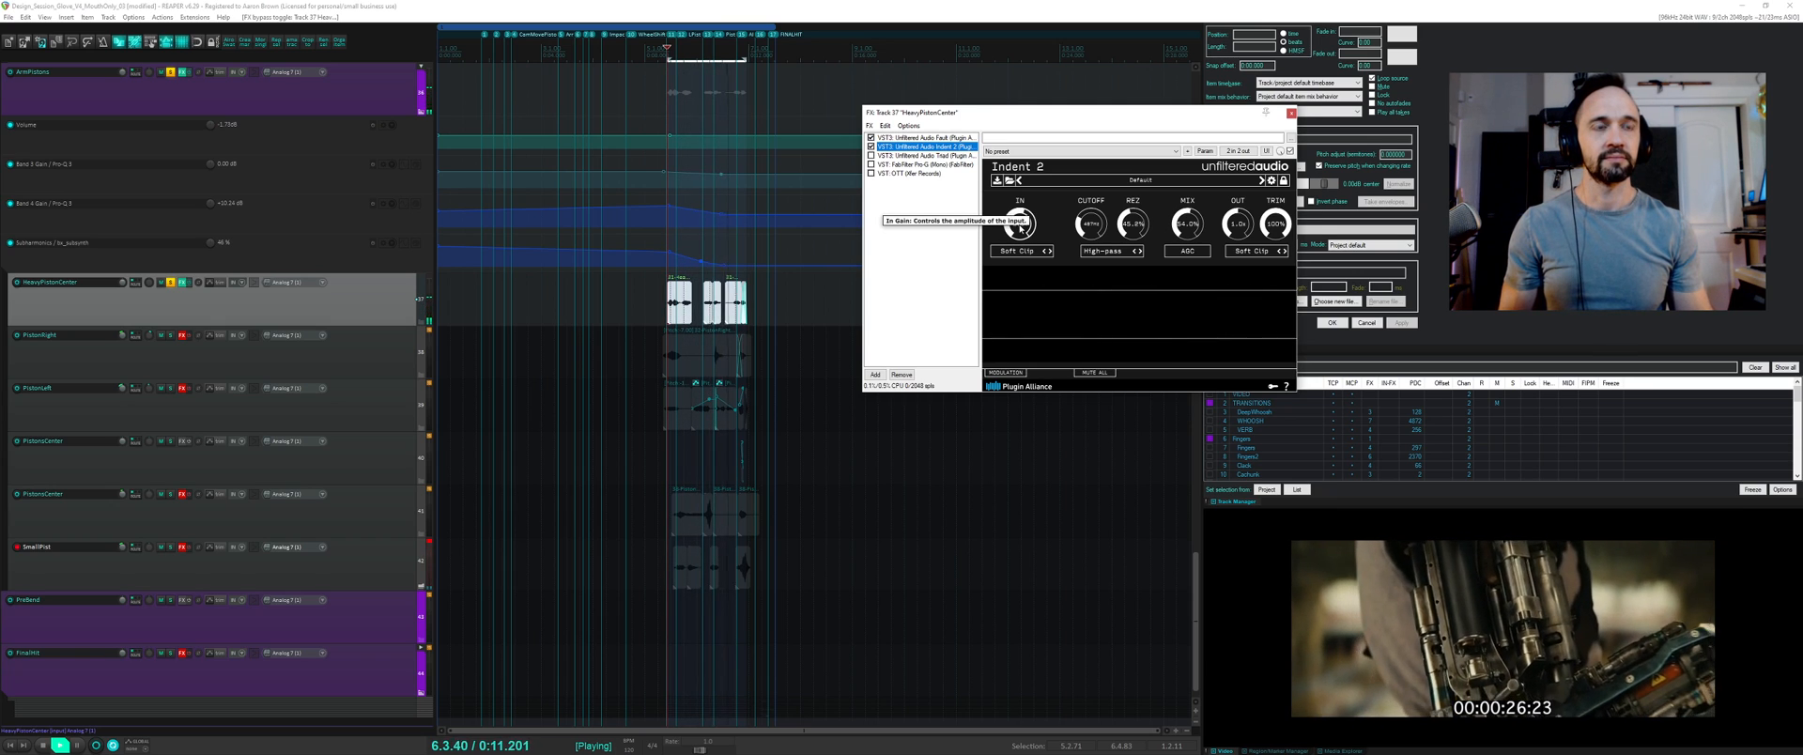
pyautogui.press('space')
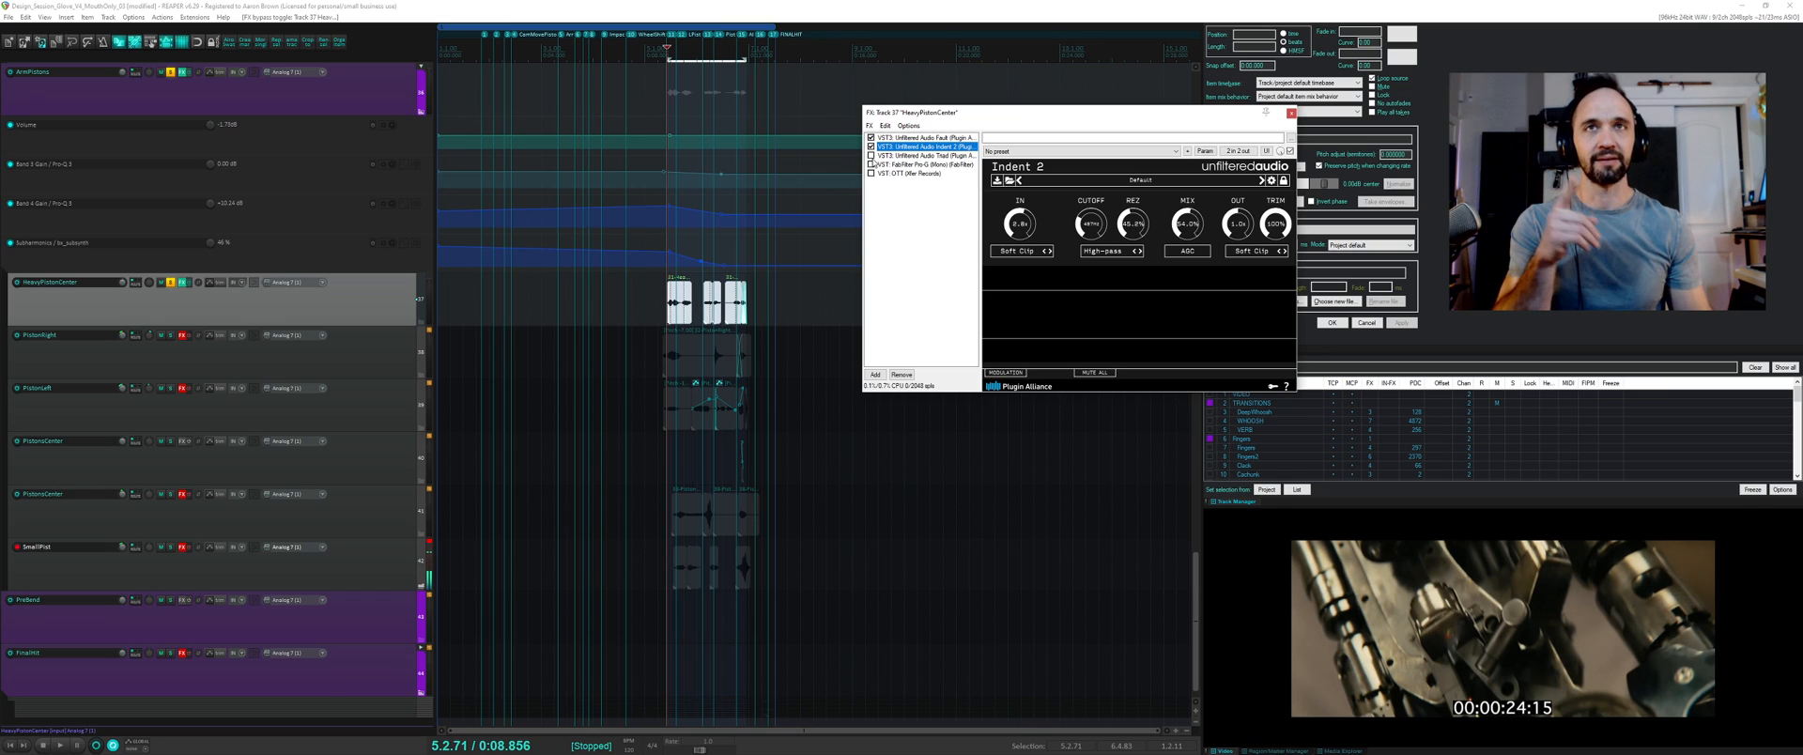
# - Enable Triad in the HeavyPistonCenter chain, expand its band effects section and audition the result
pyautogui.click(897, 155)
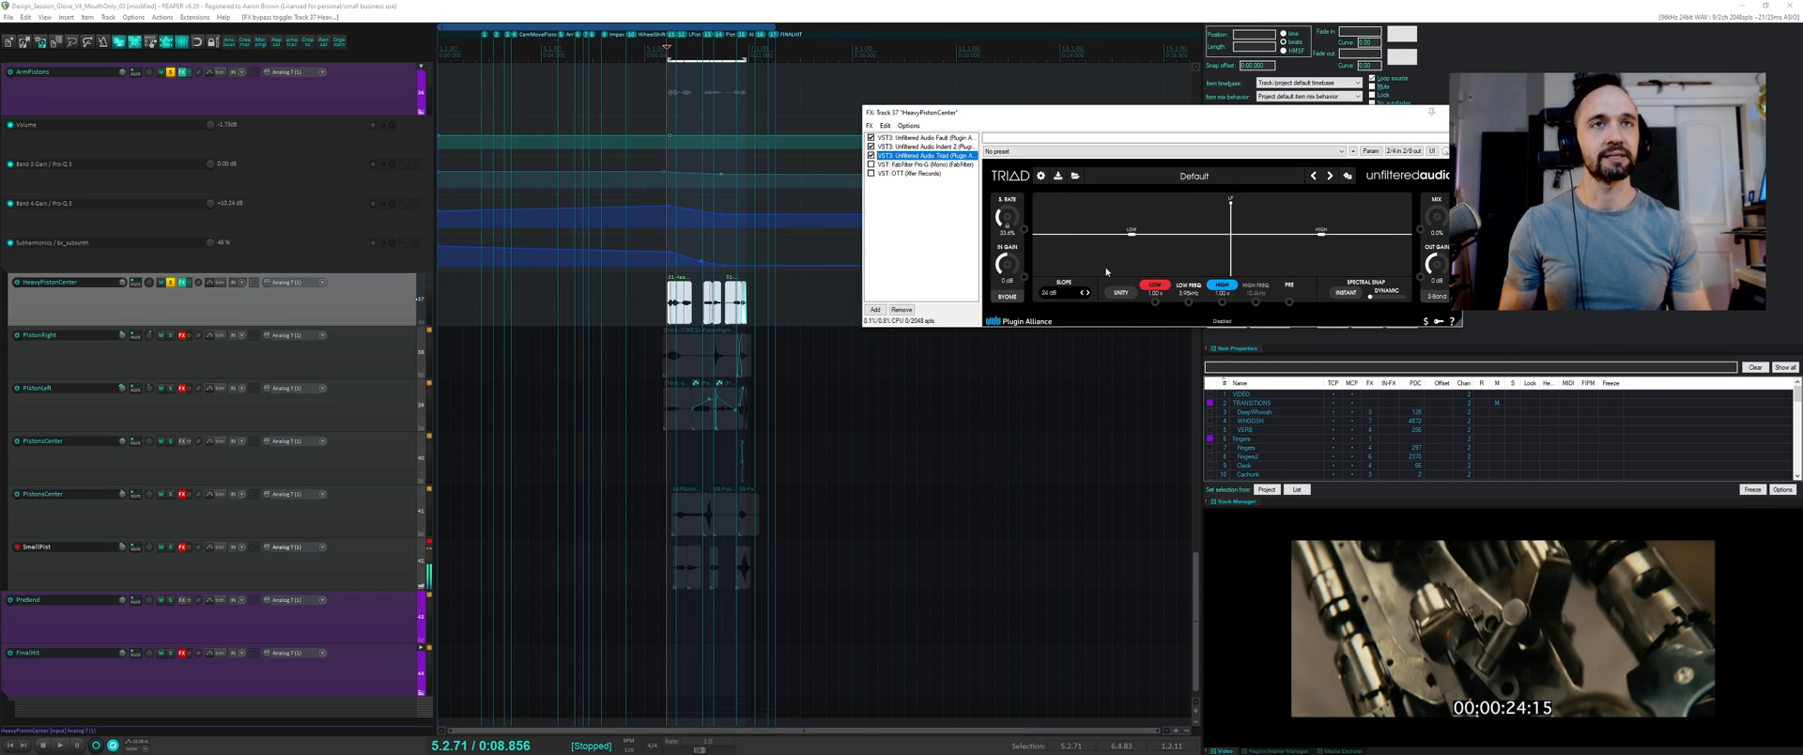
pyautogui.click(1007, 297)
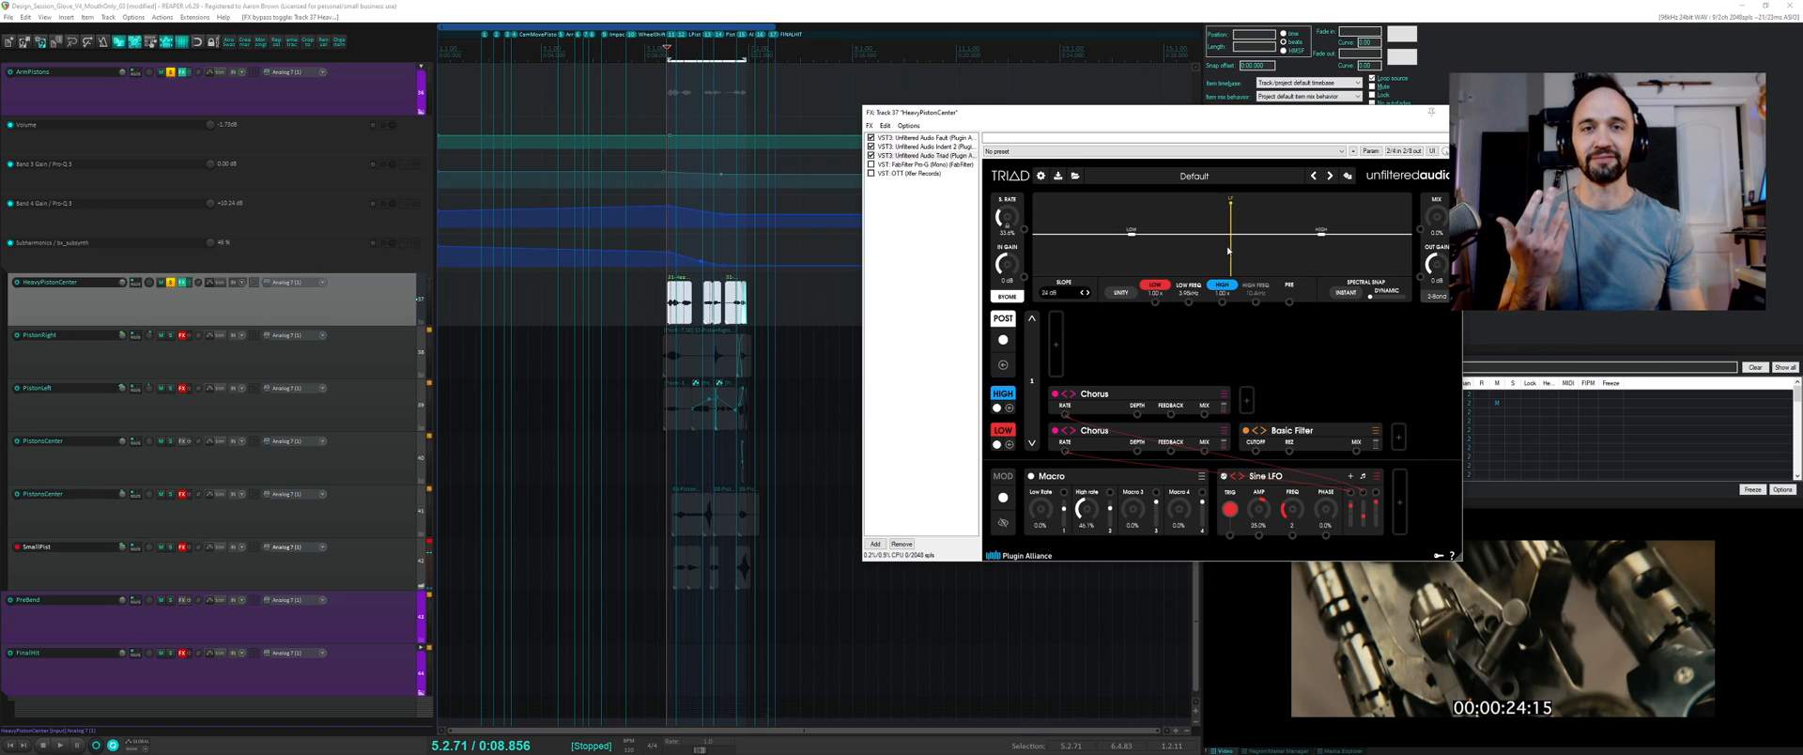
pyautogui.click(976, 244)
pyautogui.press('space')
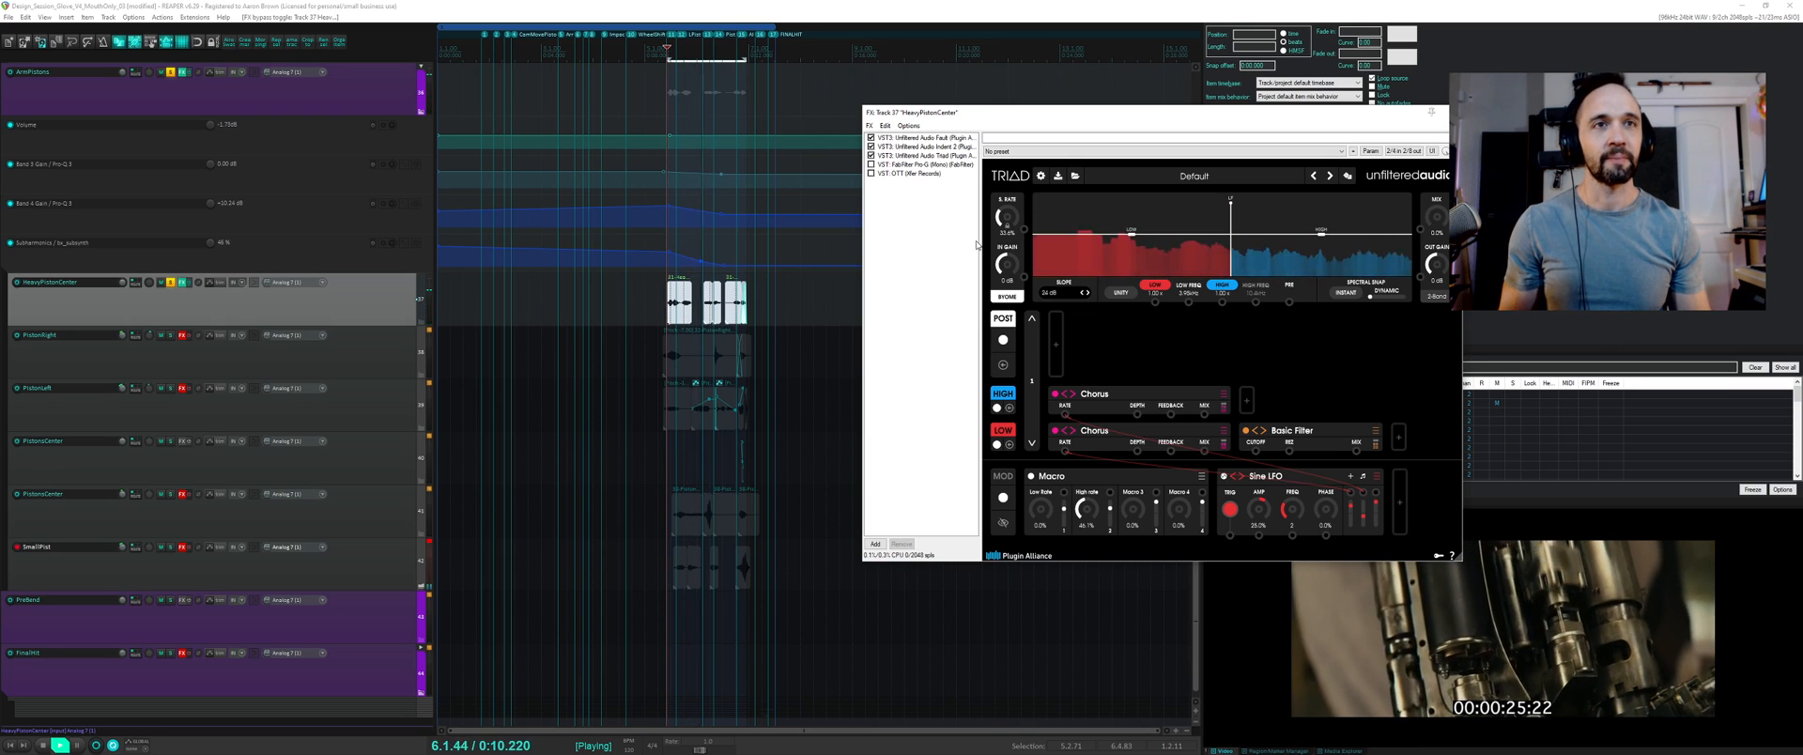
pyautogui.press('space')
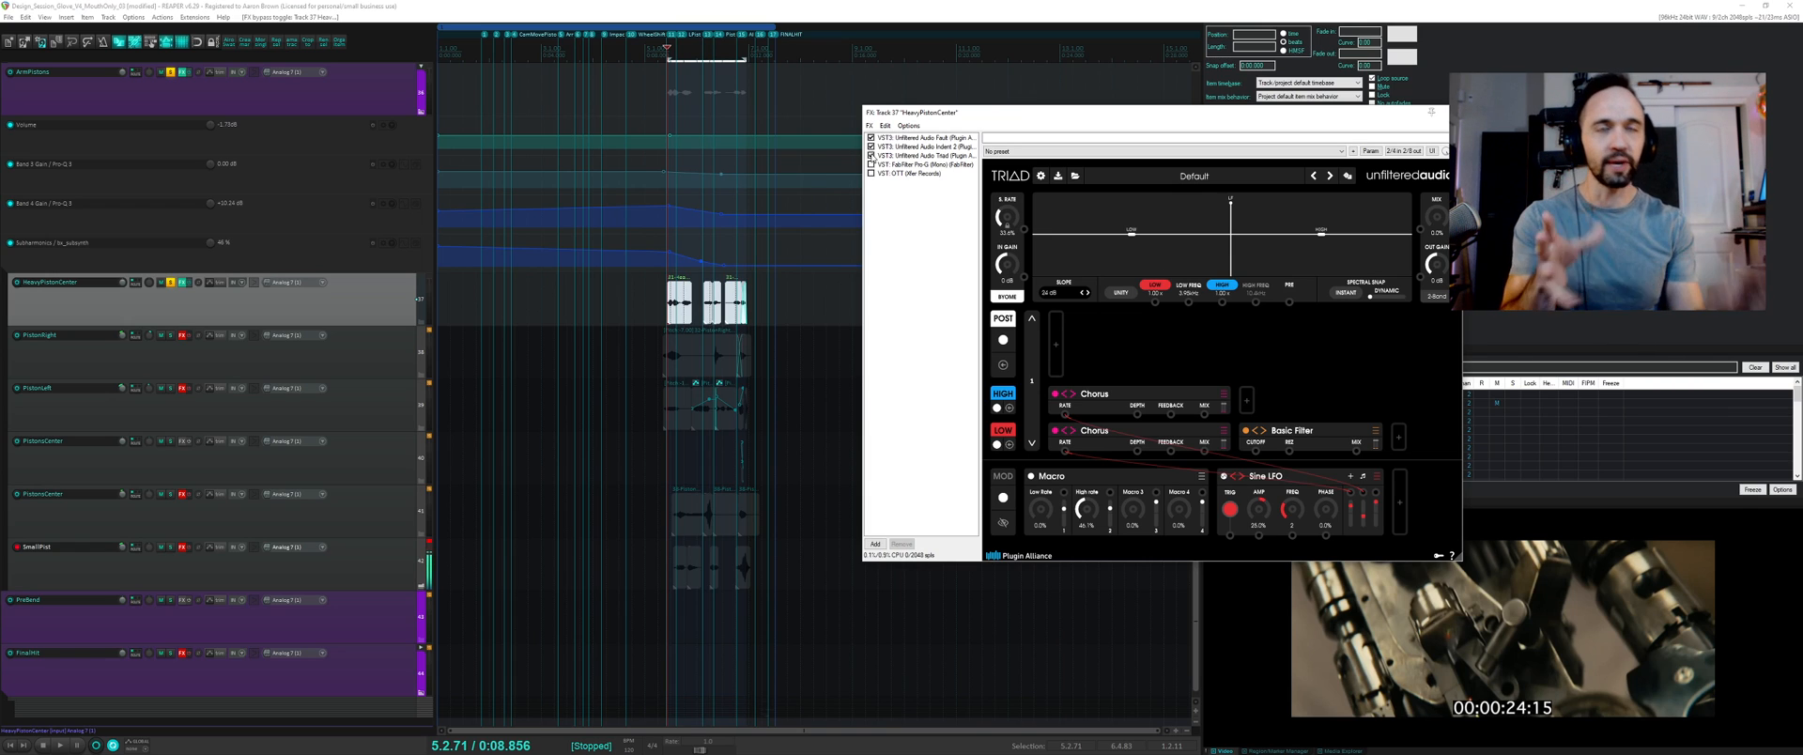
# - Play HeavyPistonCenter again and enable the FabFilter Pro-G (Mono) gate in its chain
pyautogui.press('space')
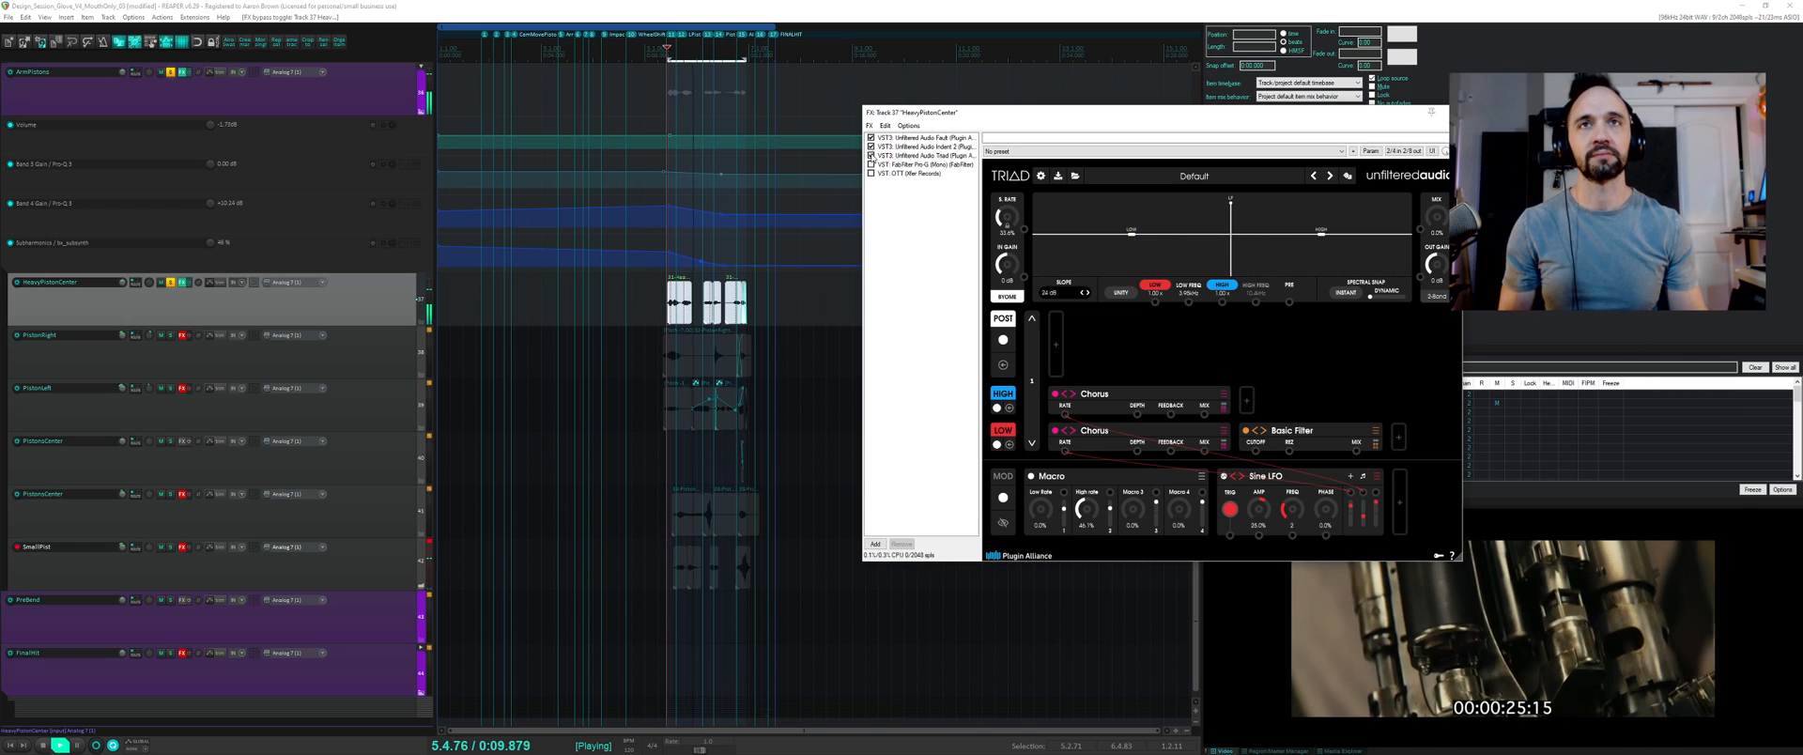
pyautogui.click(871, 165)
pyautogui.press('space')
pyautogui.click(902, 164)
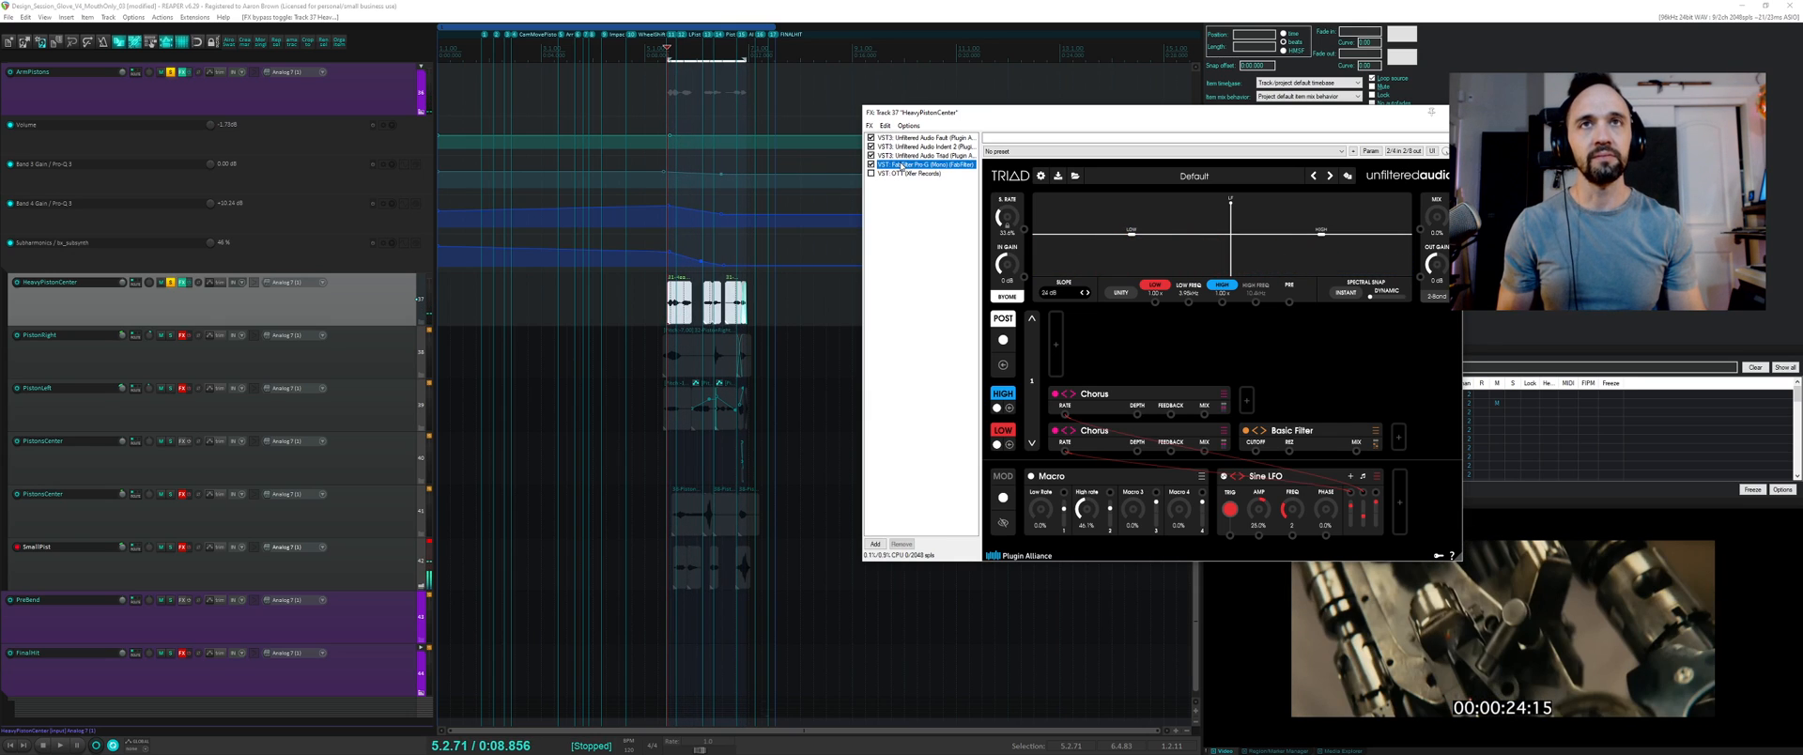
# - Enable the OTT compressor in the HeavyPistonCenter chain, show its settings and audition the full chain
pyautogui.click(870, 174)
pyautogui.click(897, 174)
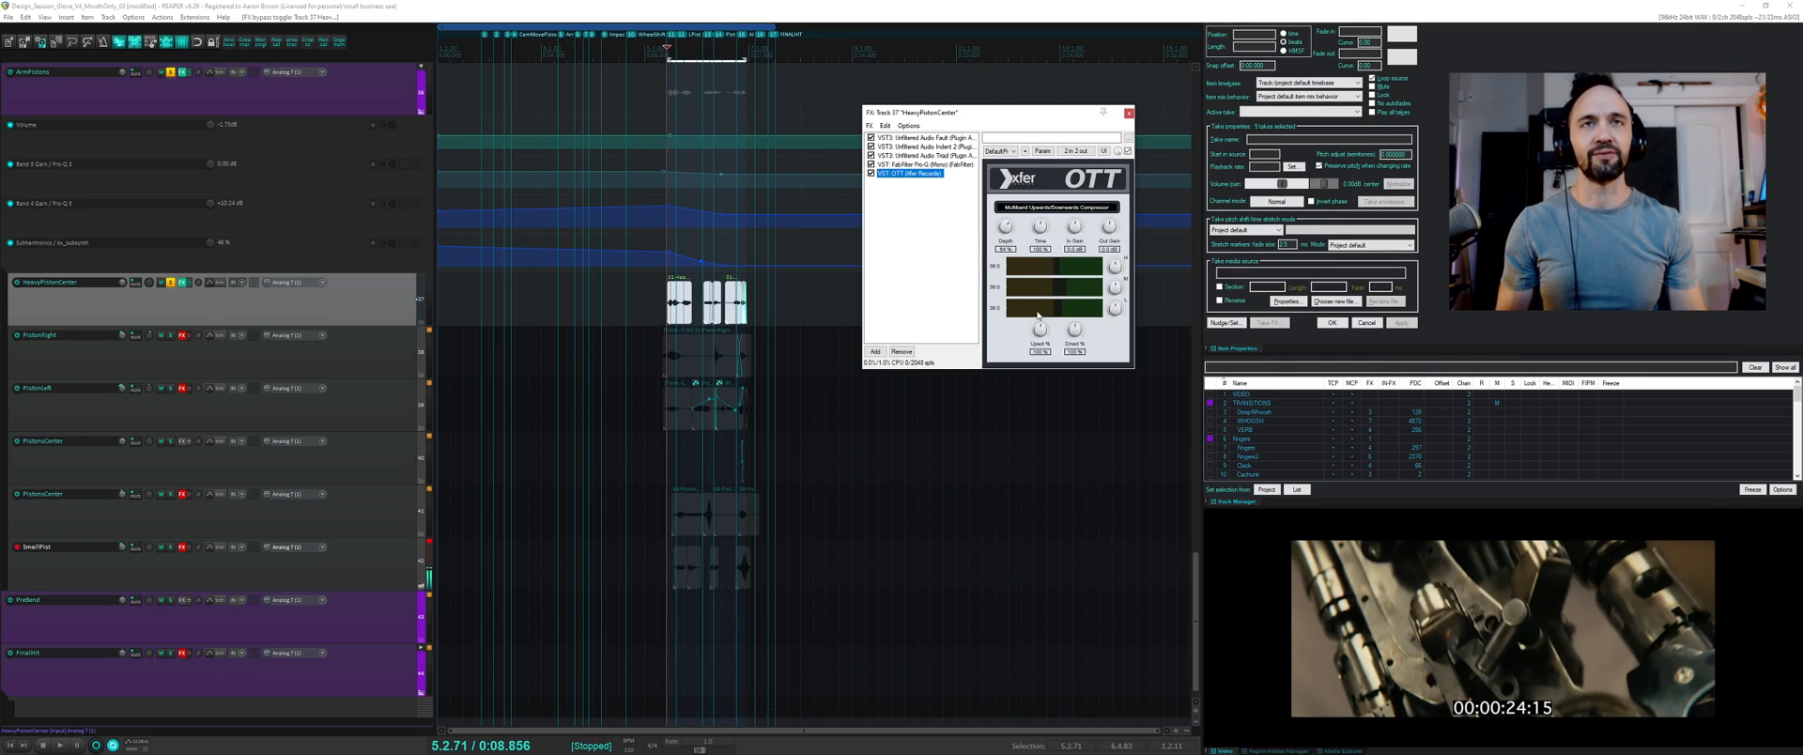
pyautogui.press('space')
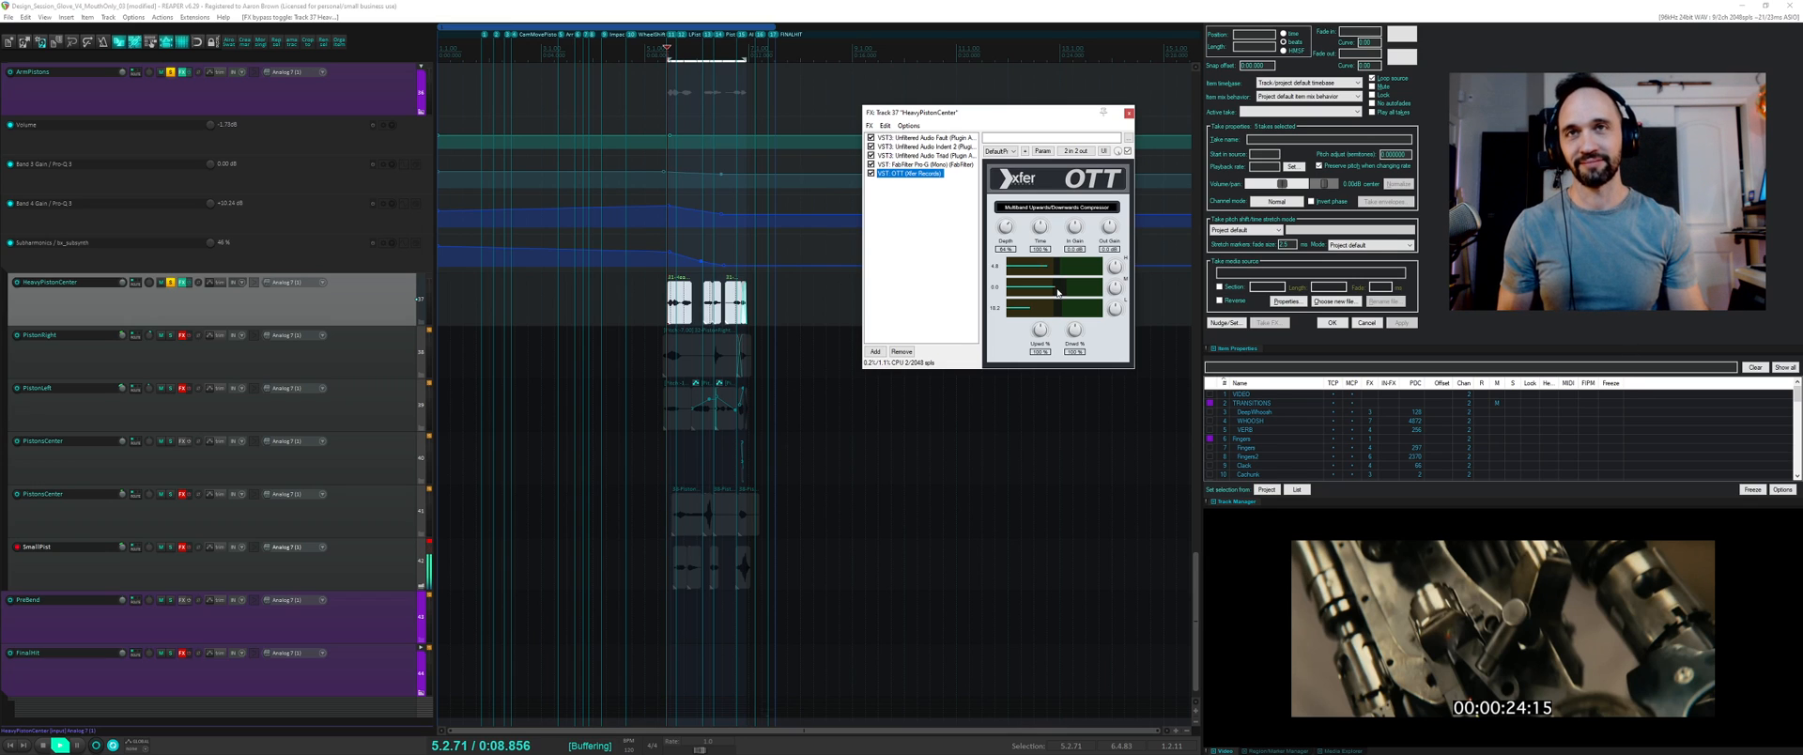
pyautogui.press('space')
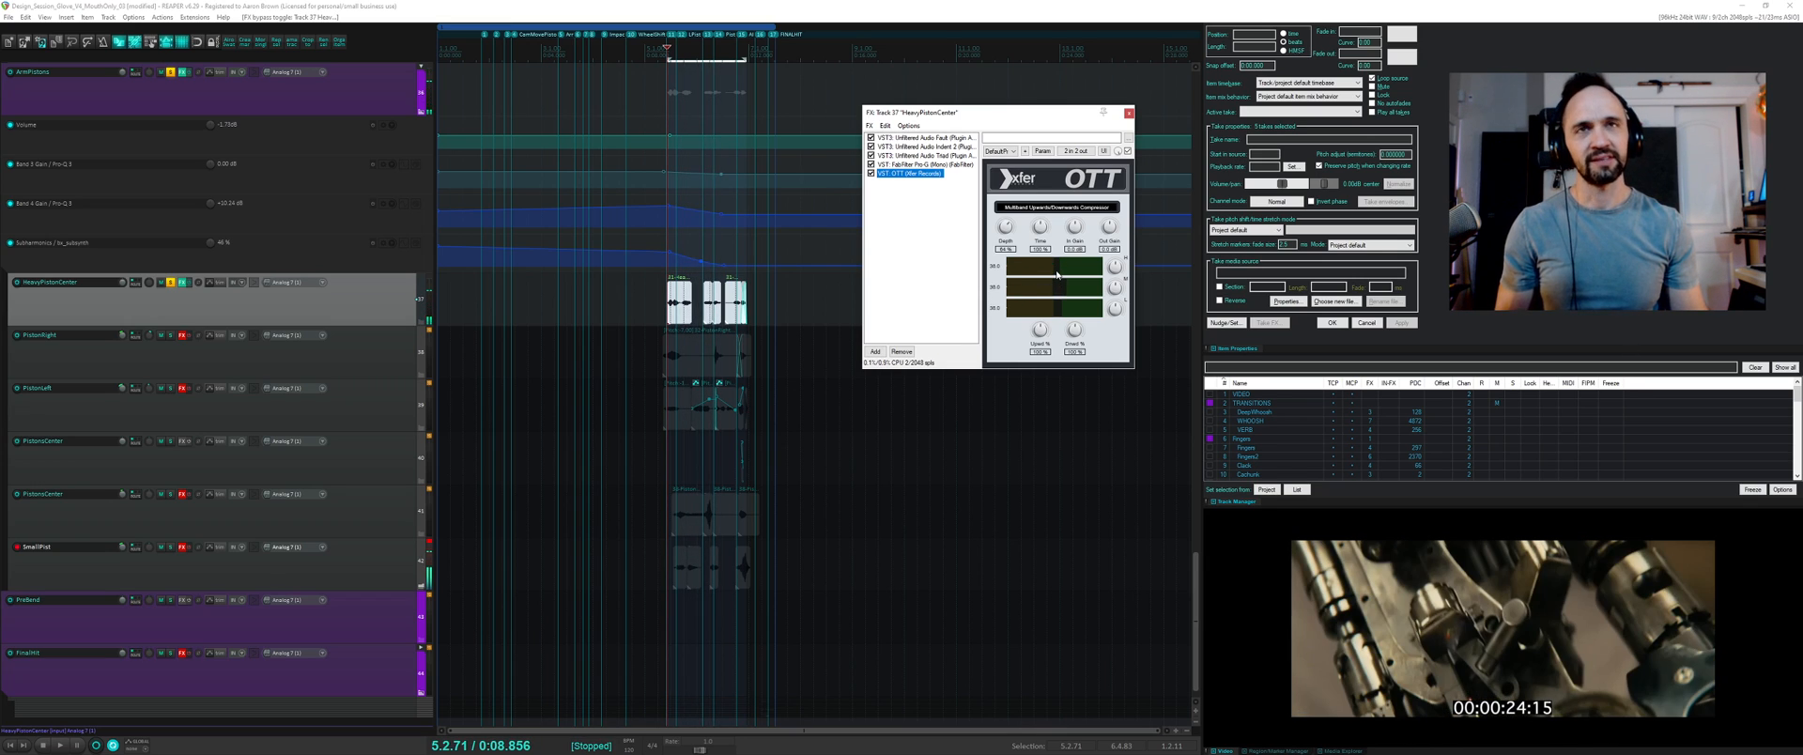
# - Raise the OTT depth in the HeavyPistonCenter chain and audition the track at different amounts
pyautogui.click(1055, 277)
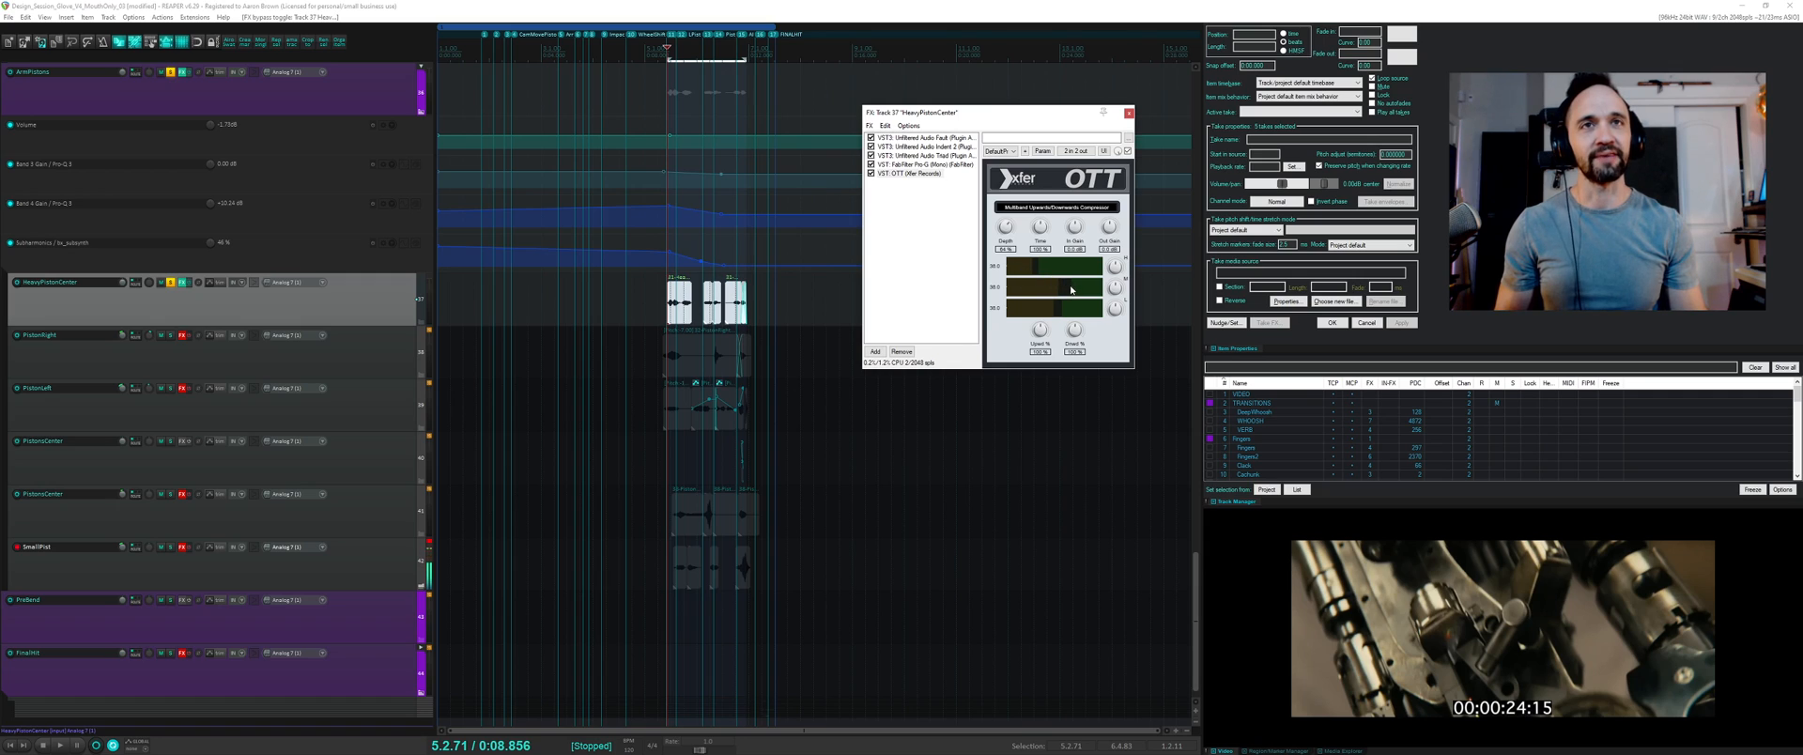
pyautogui.click(1008, 231)
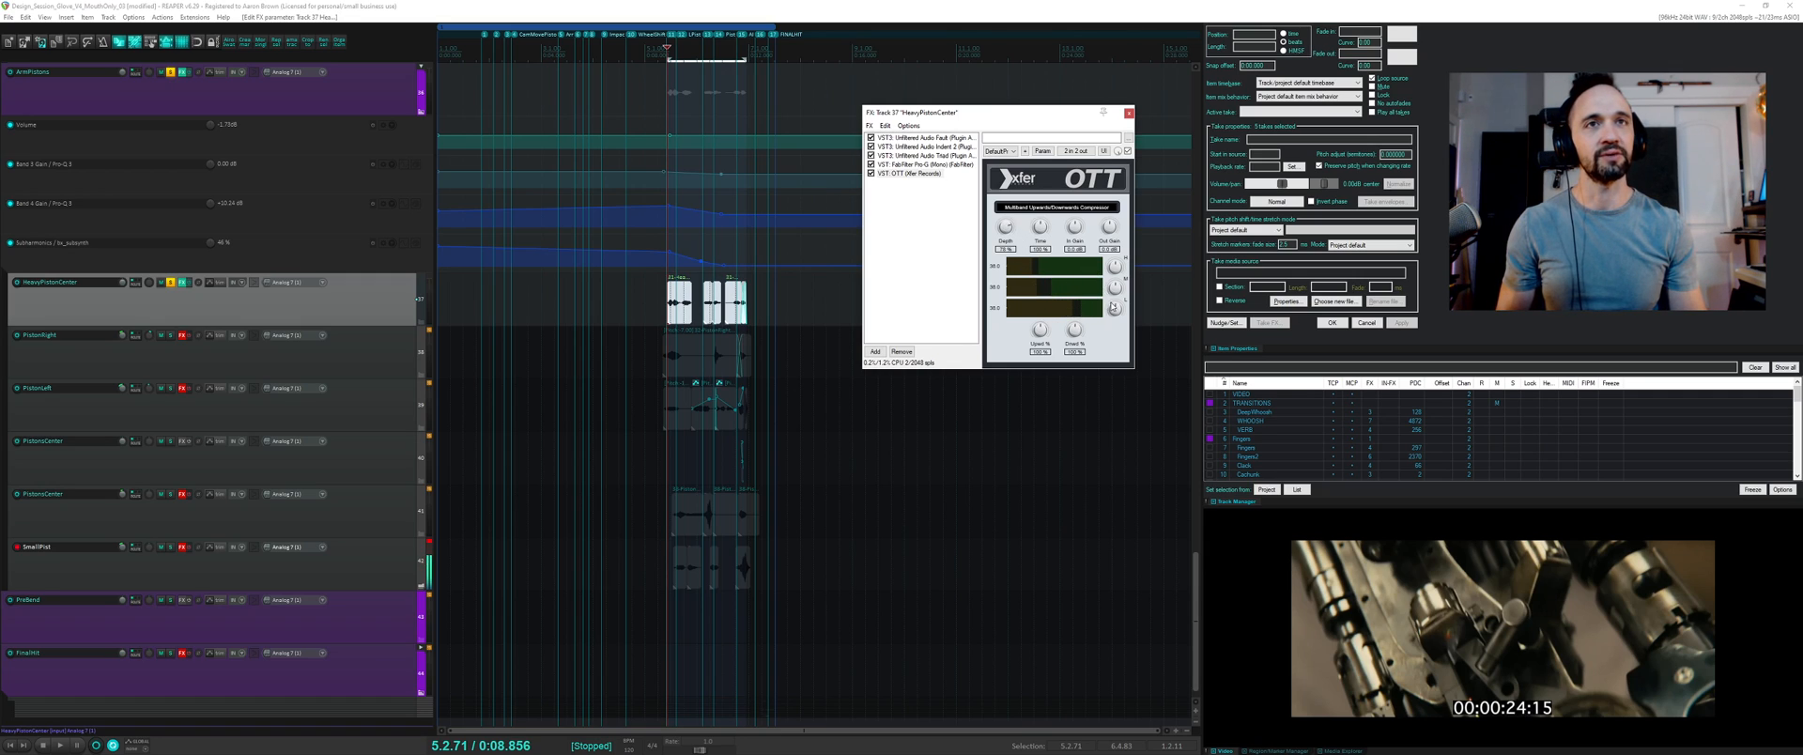
pyautogui.press('space')
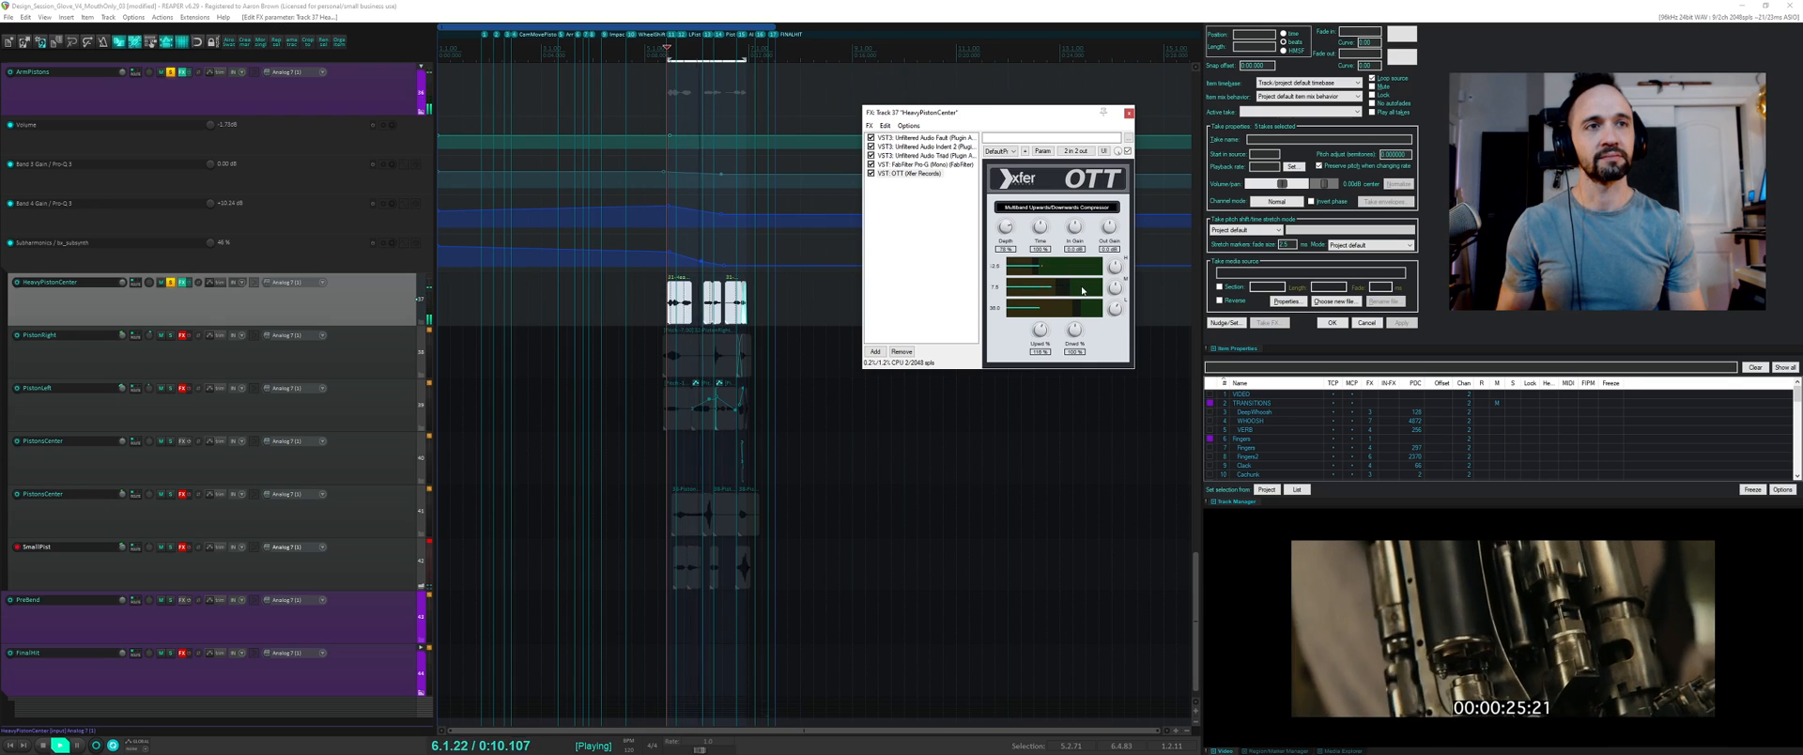
pyautogui.press('space')
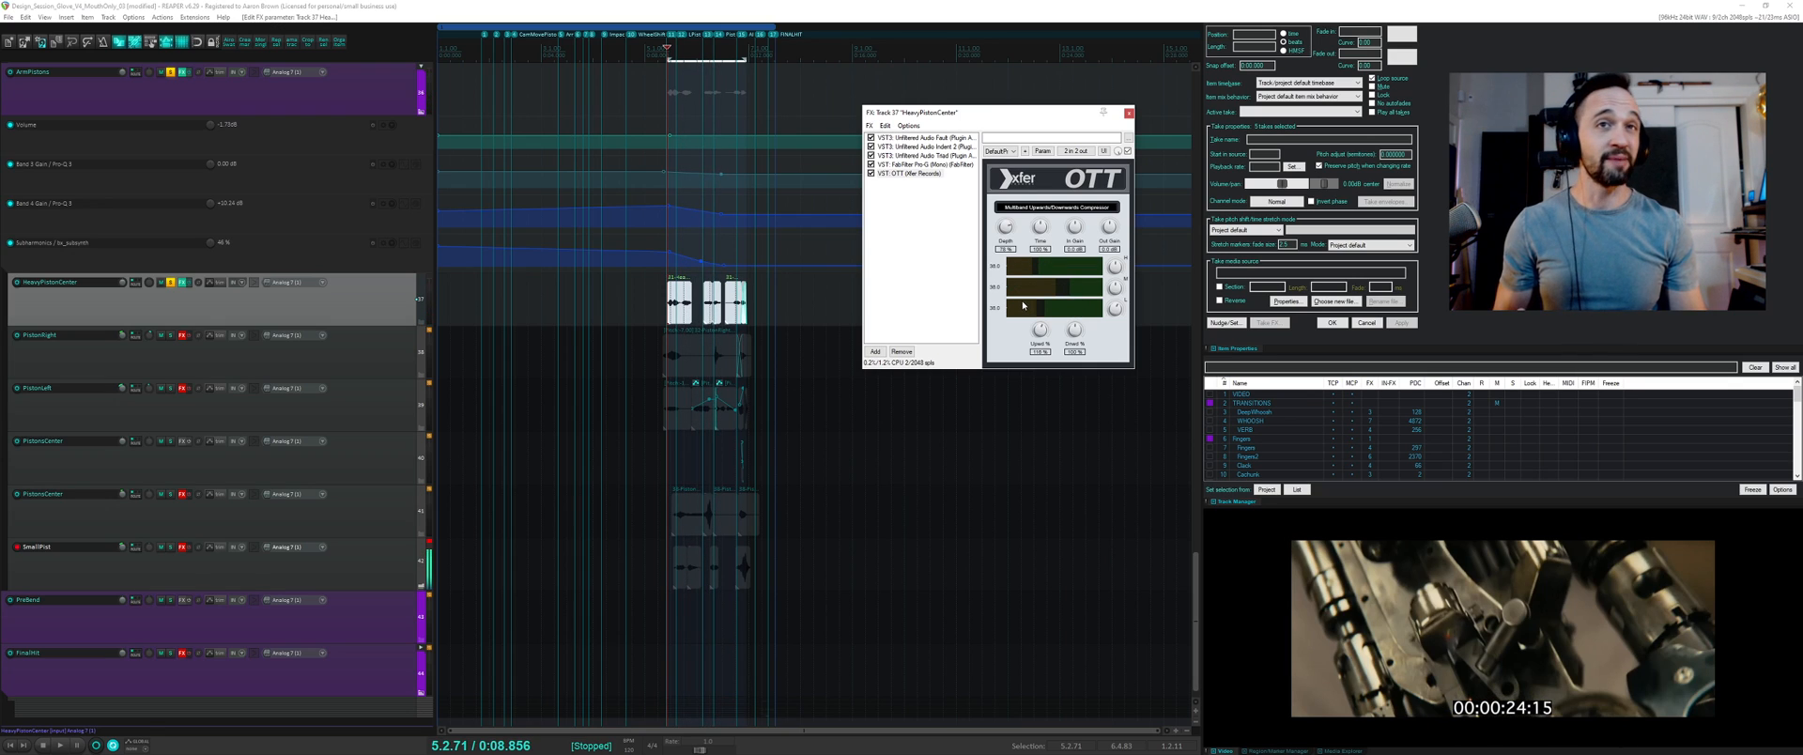
pyautogui.press('space')
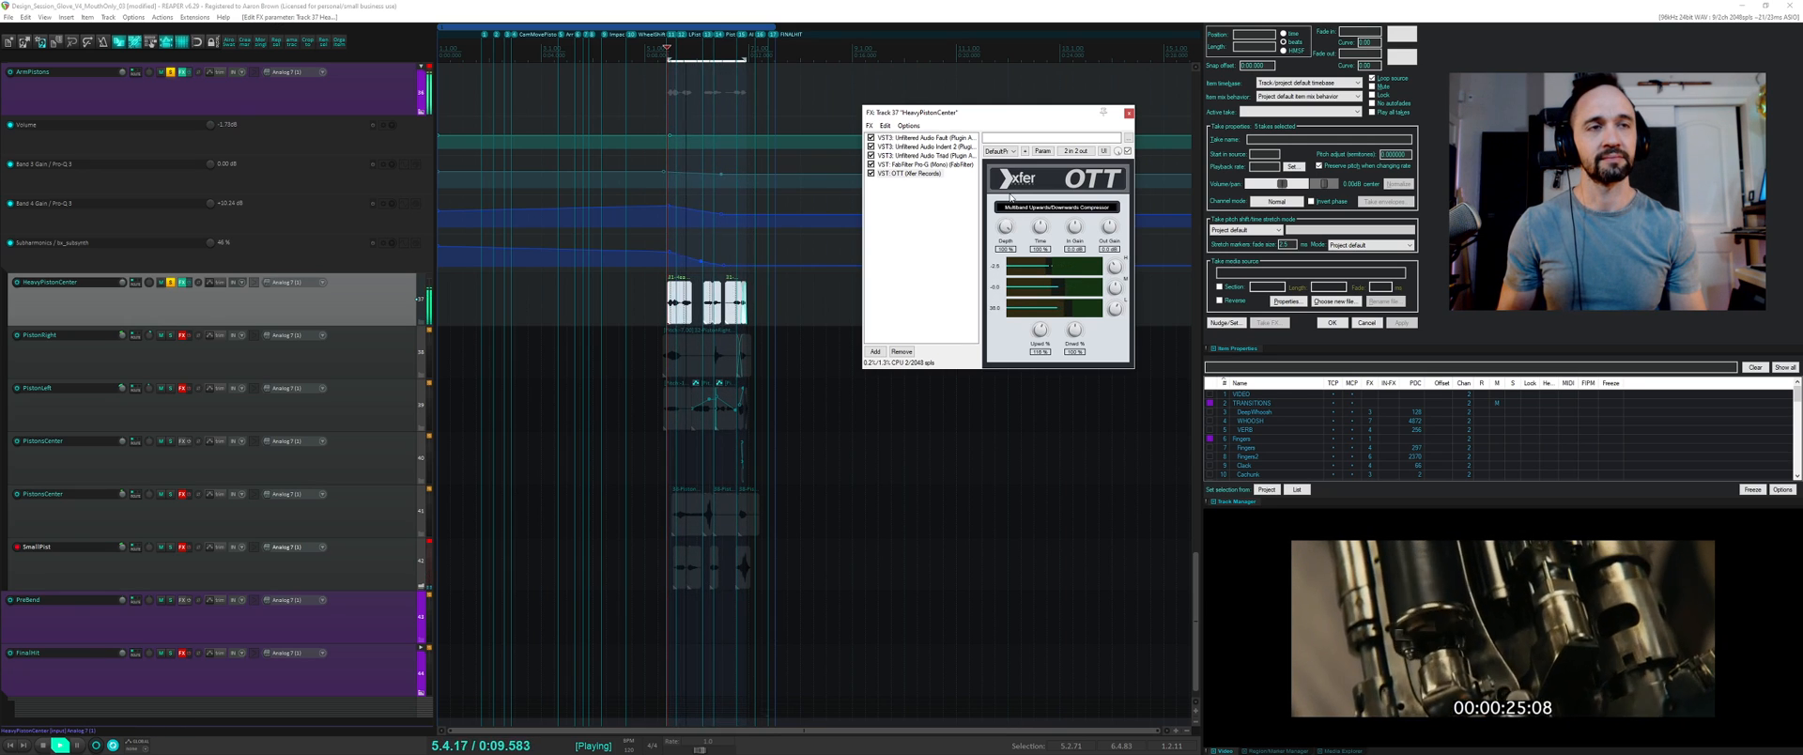
pyautogui.press('space')
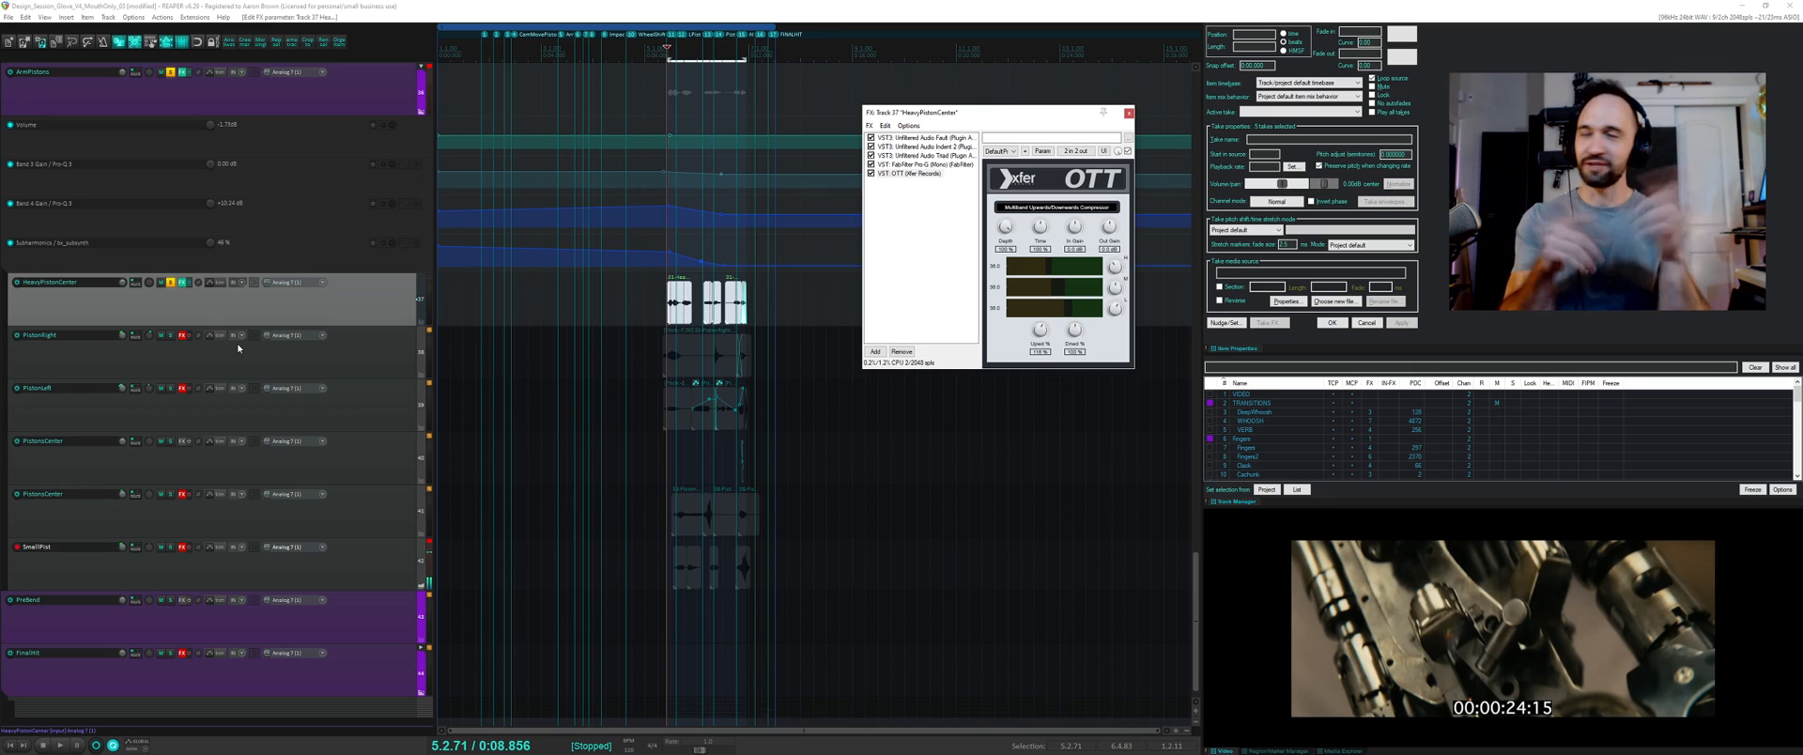
# - Solo PistonRight in place of HeavyPistonCenter, activate its effect chain and place its window below the HeavyPistonCenter chain
pyautogui.click(170, 335)
pyautogui.click(171, 282)
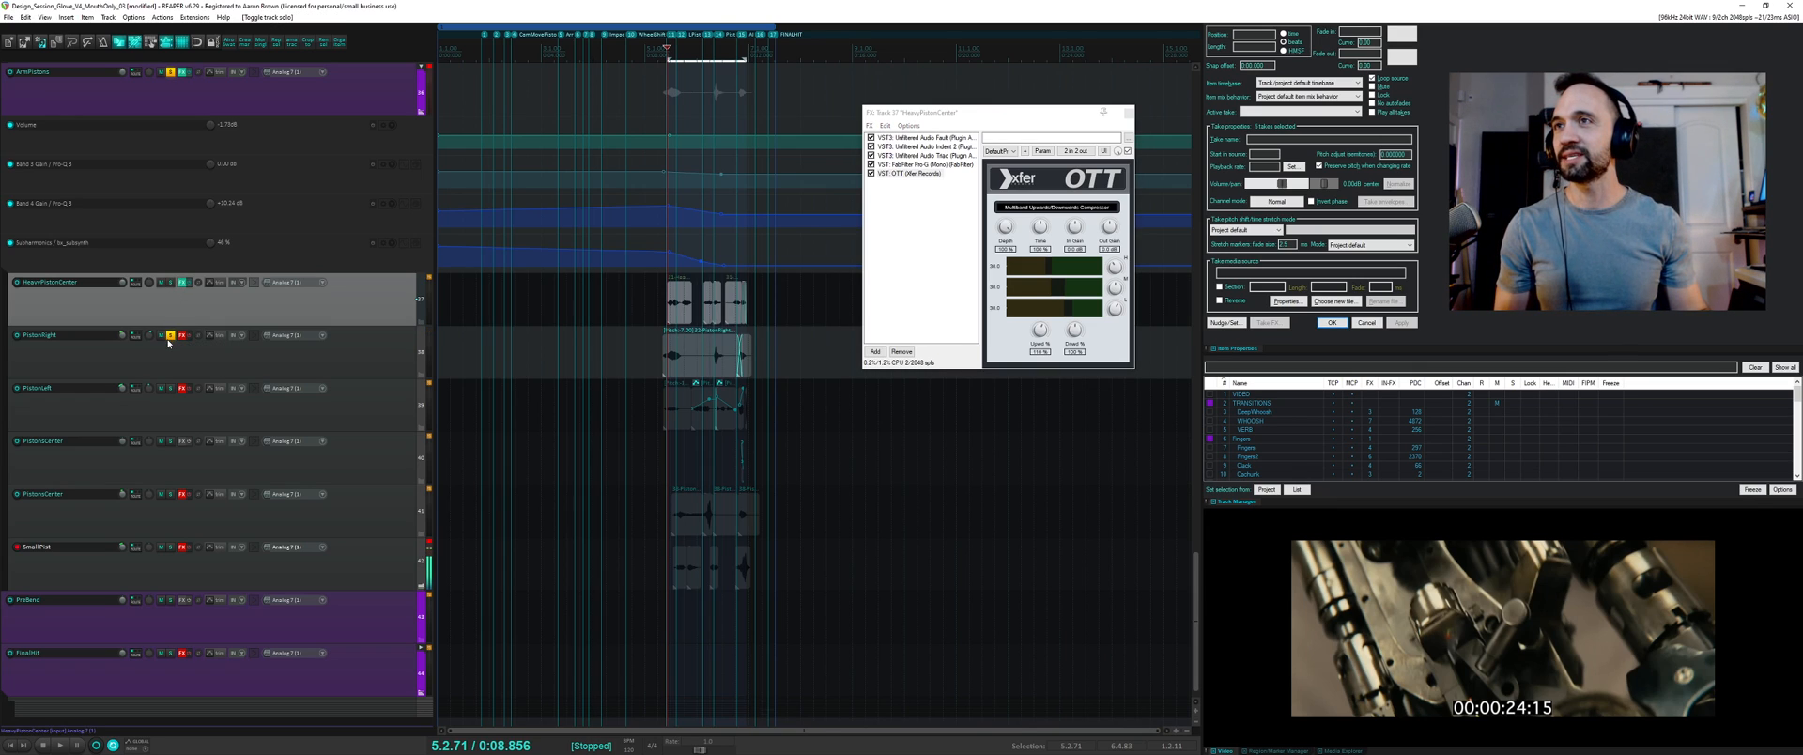
pyautogui.click(182, 336)
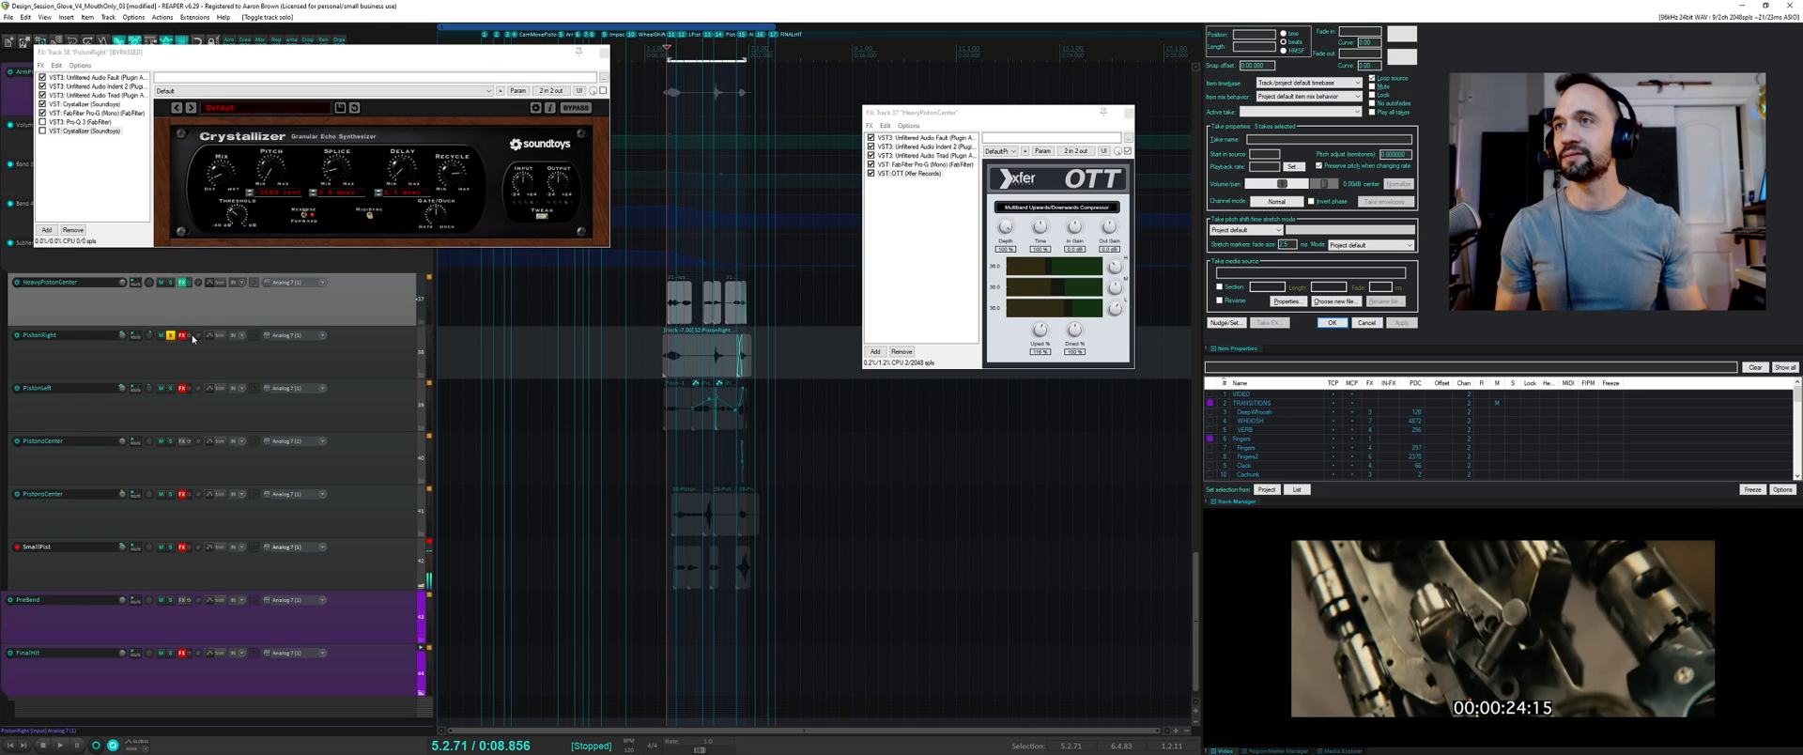
pyautogui.keyDown('ctrl'); pyautogui.click(189, 337); pyautogui.keyUp('ctrl')
pyautogui.moveTo(103, 53); pyautogui.dragTo(856, 408)
# - Bypass every effect in the PistonRight chain and show the Fault settings
pyautogui.click(798, 445)
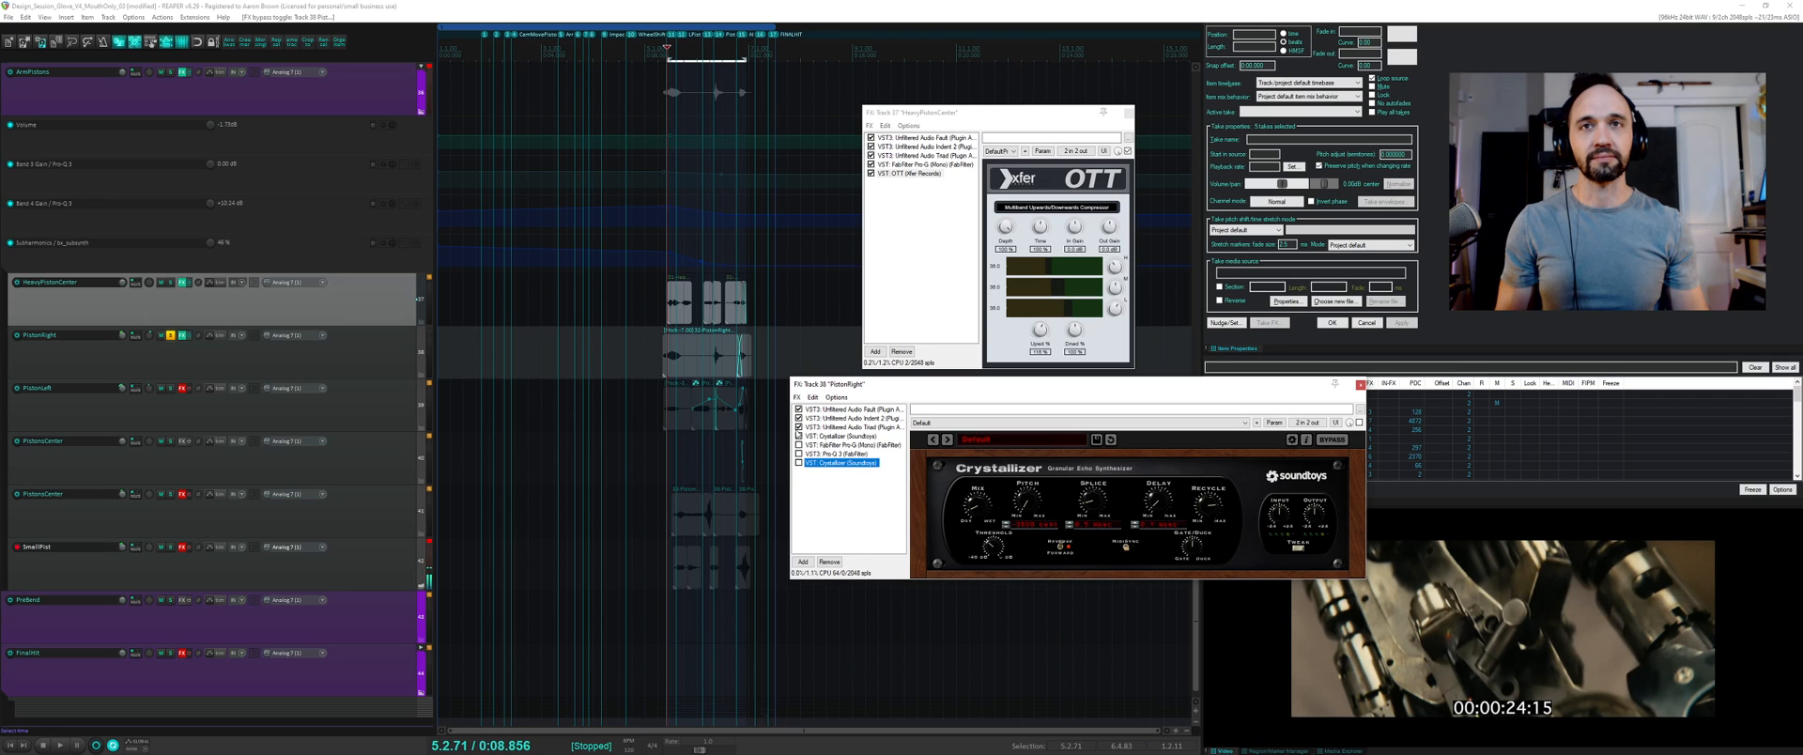
pyautogui.click(799, 427)
pyautogui.click(800, 418)
pyautogui.click(799, 410)
pyautogui.click(849, 409)
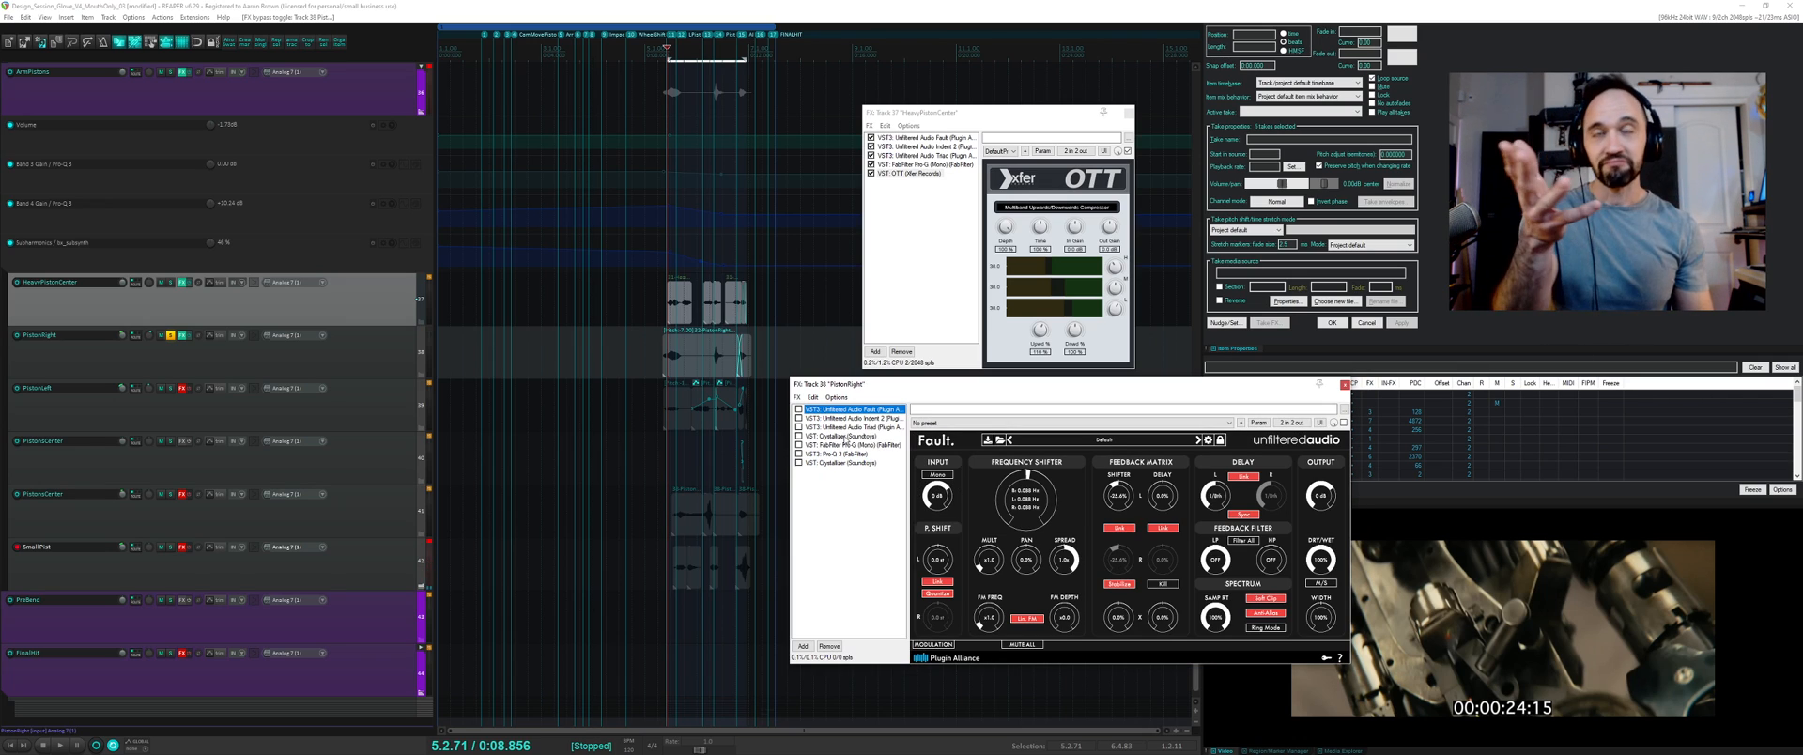
pyautogui.click(799, 436)
pyautogui.click(799, 428)
pyautogui.click(799, 418)
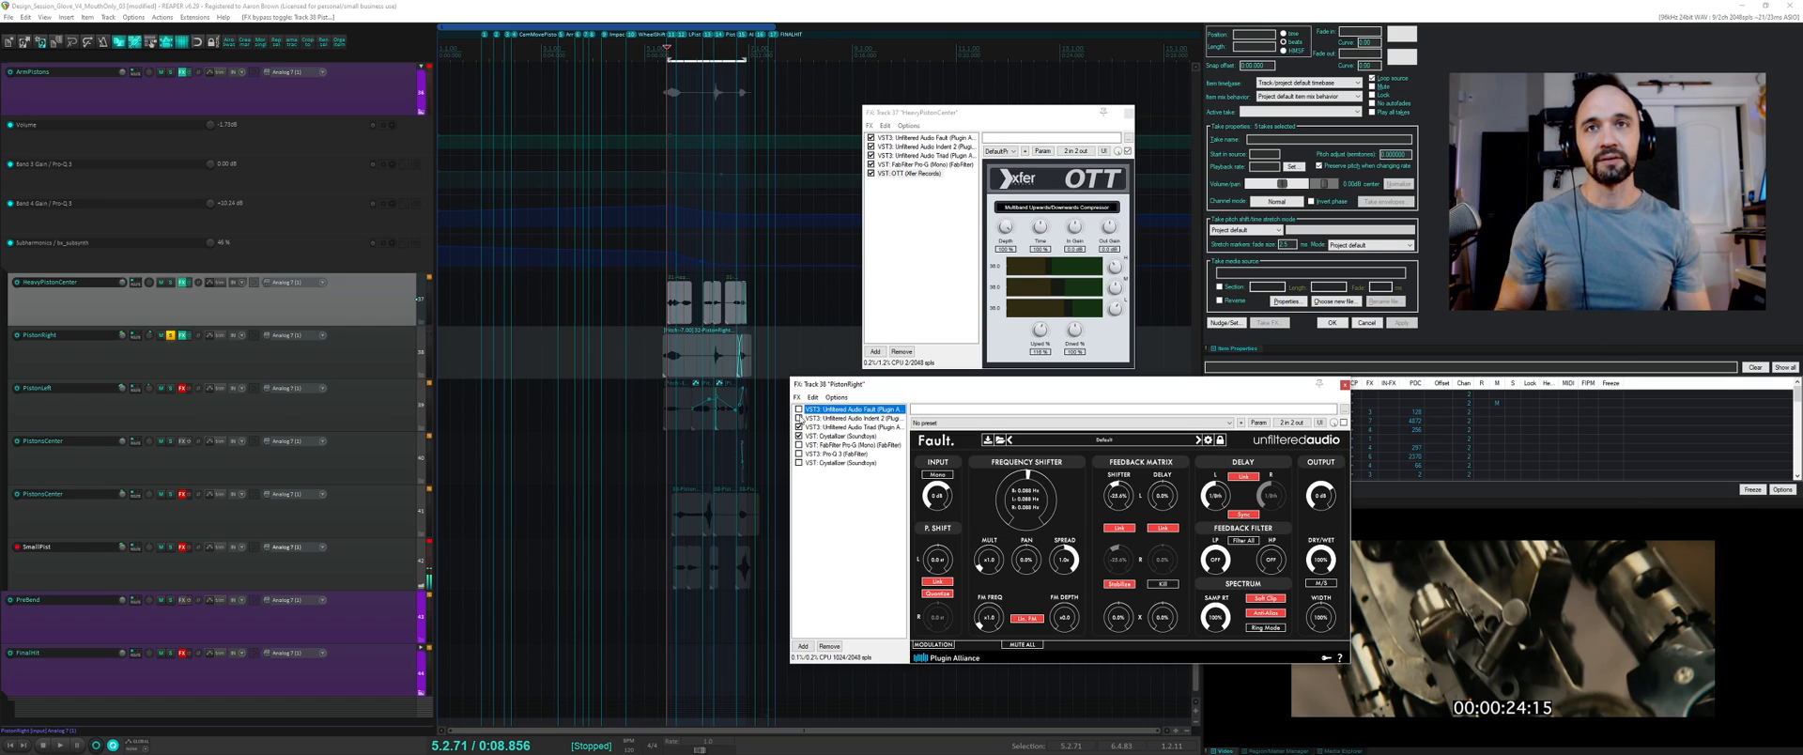
pyautogui.click(799, 417)
pyautogui.click(799, 437)
# - Play PistonRight, enable Fault in its chain and adjust the frequency shifter slightly while listening
pyautogui.press('space')
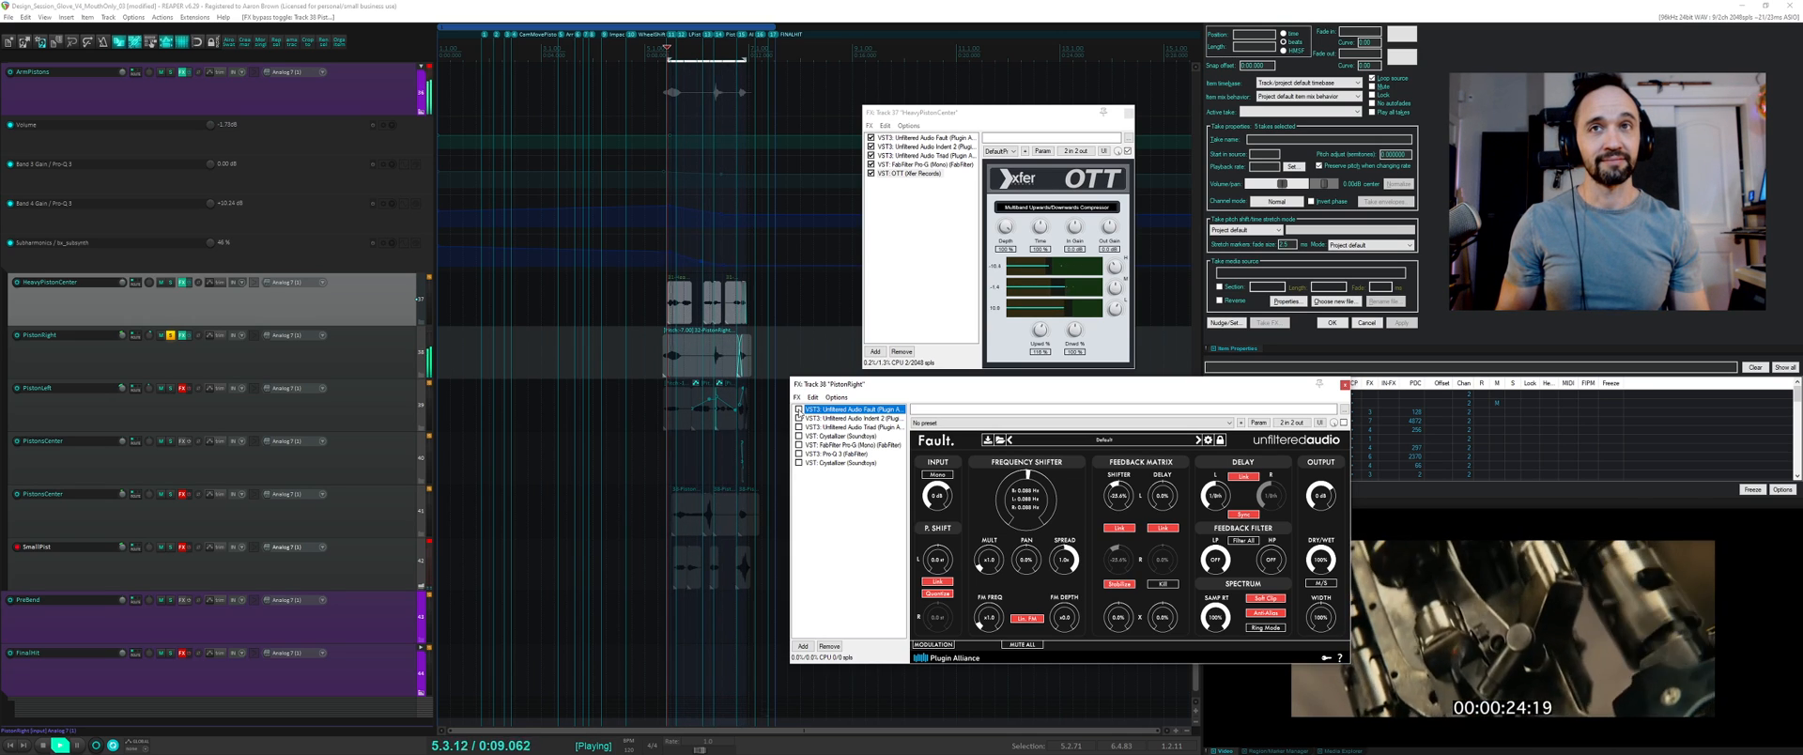
pyautogui.click(799, 410)
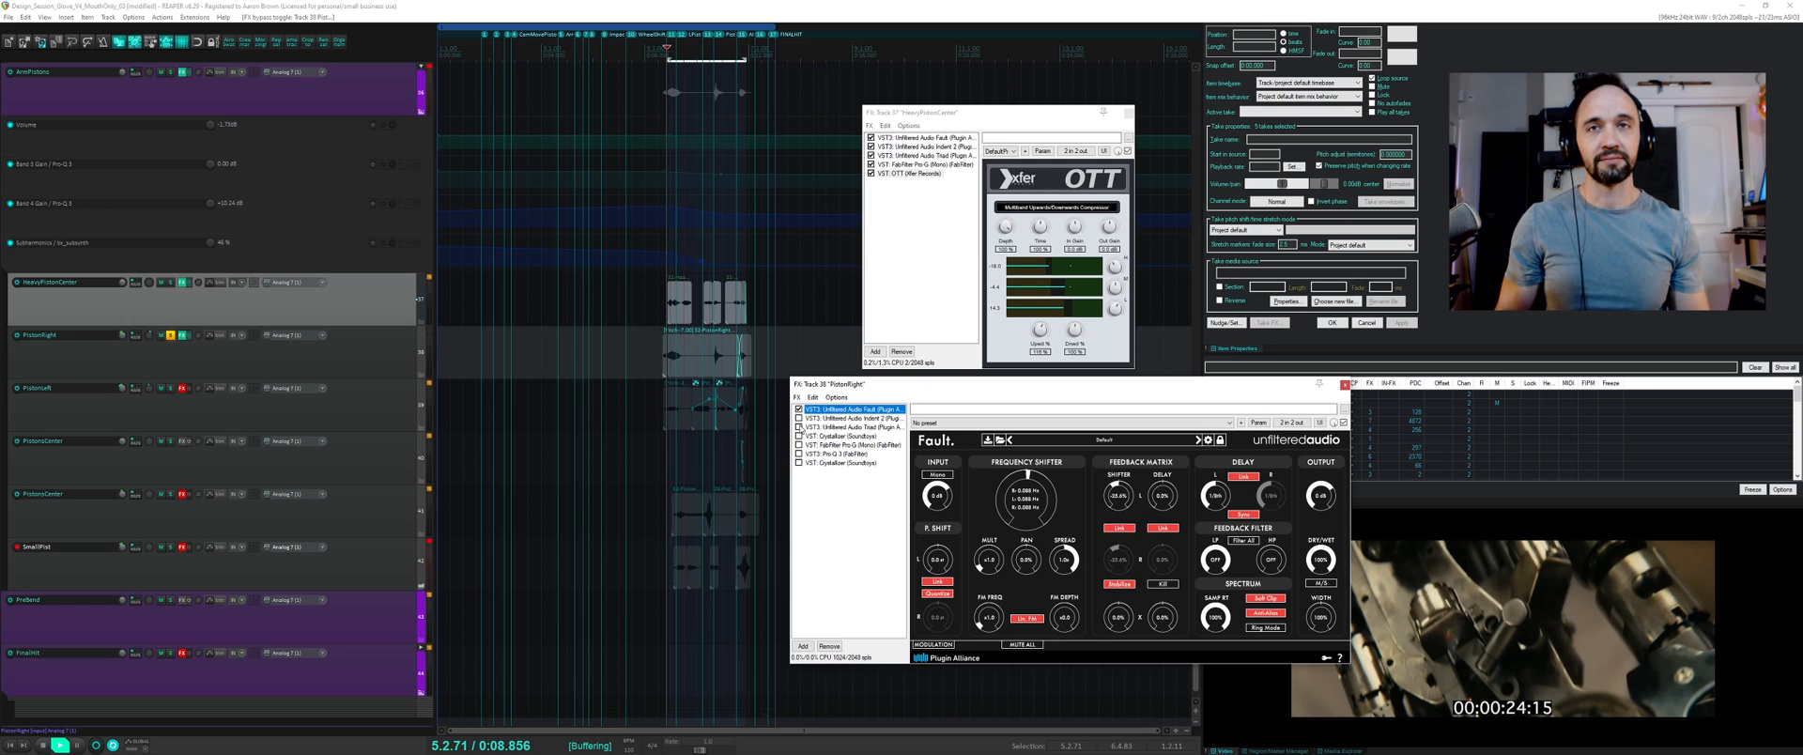
pyautogui.moveTo(1023, 503)
pyautogui.mouseDown()
pyautogui.moveTo(1021, 522)
pyautogui.moveTo(1023, 502)
pyautogui.mouseUp()
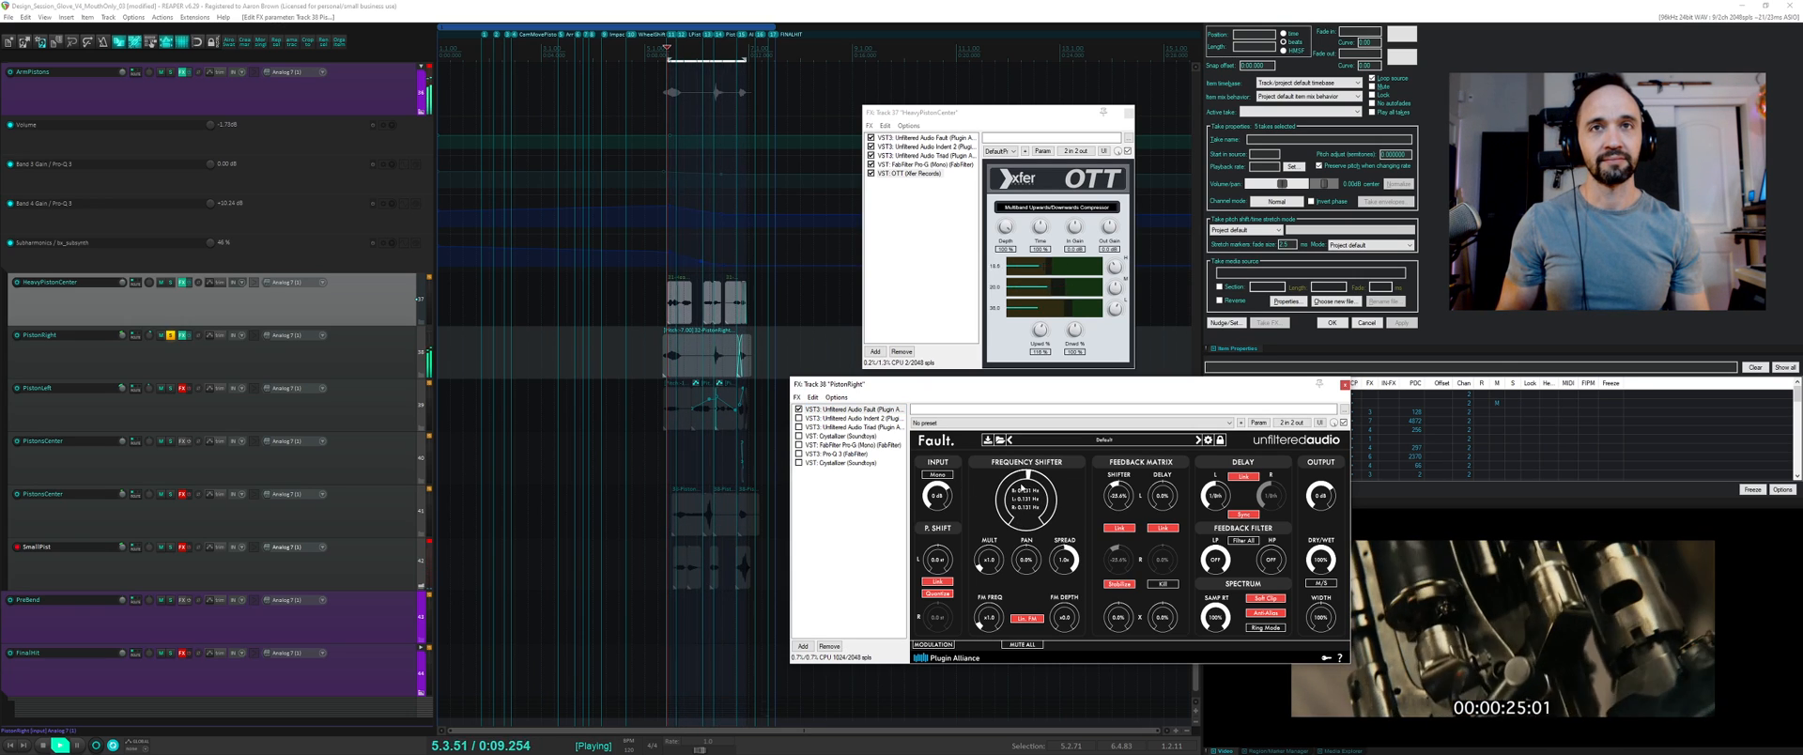
pyautogui.press('space')
# - Enable Indent 2 in the PistonRight chain, audition the track and show the Indent 2 settings
pyautogui.click(799, 418)
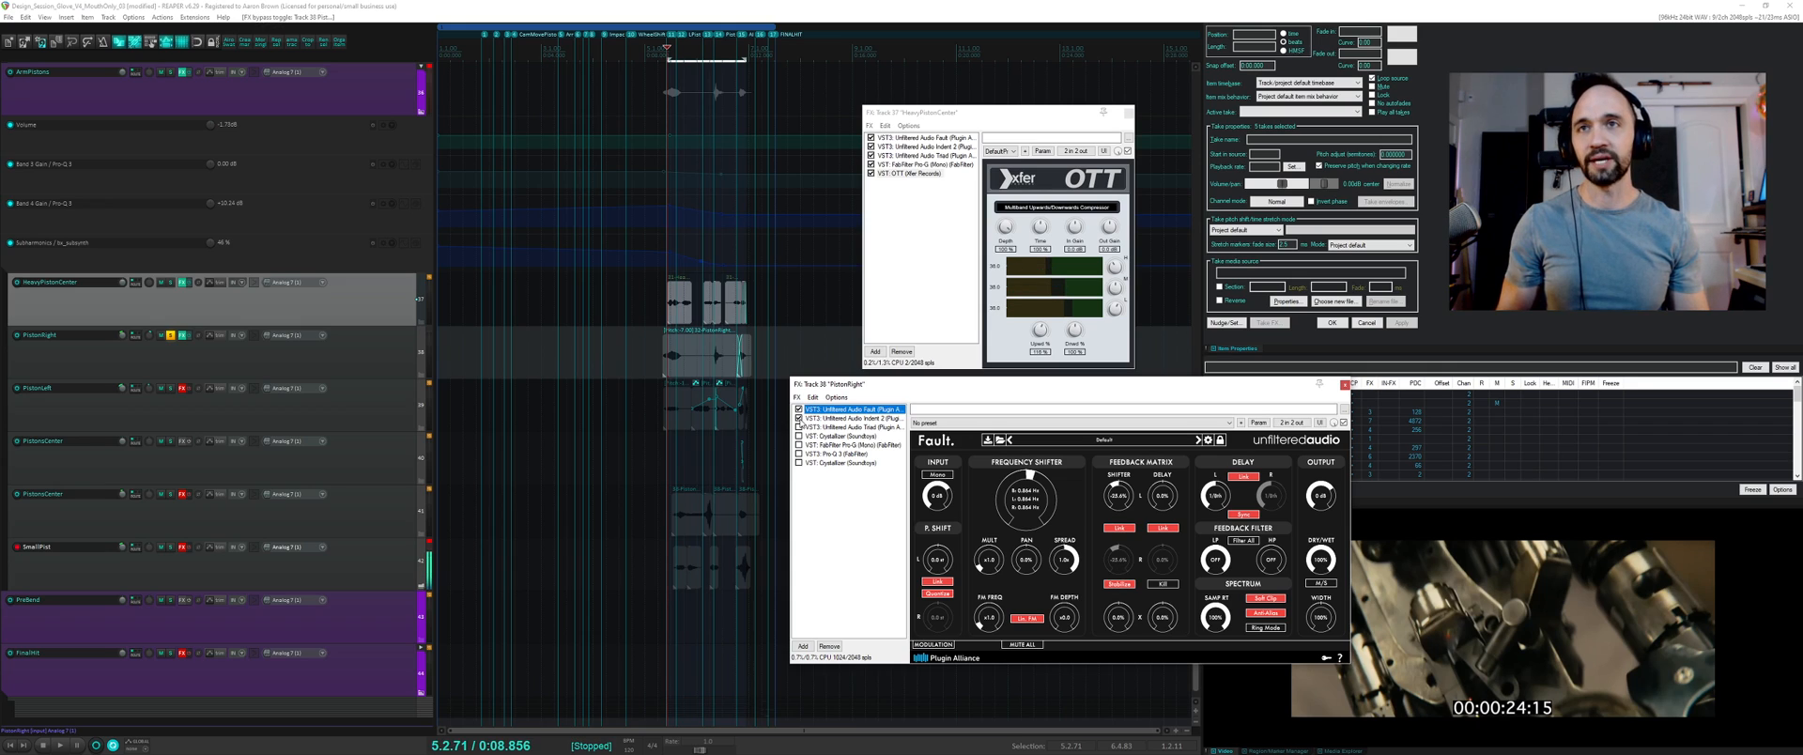
pyautogui.click(309, 358)
pyautogui.click(185, 336)
pyautogui.click(185, 337)
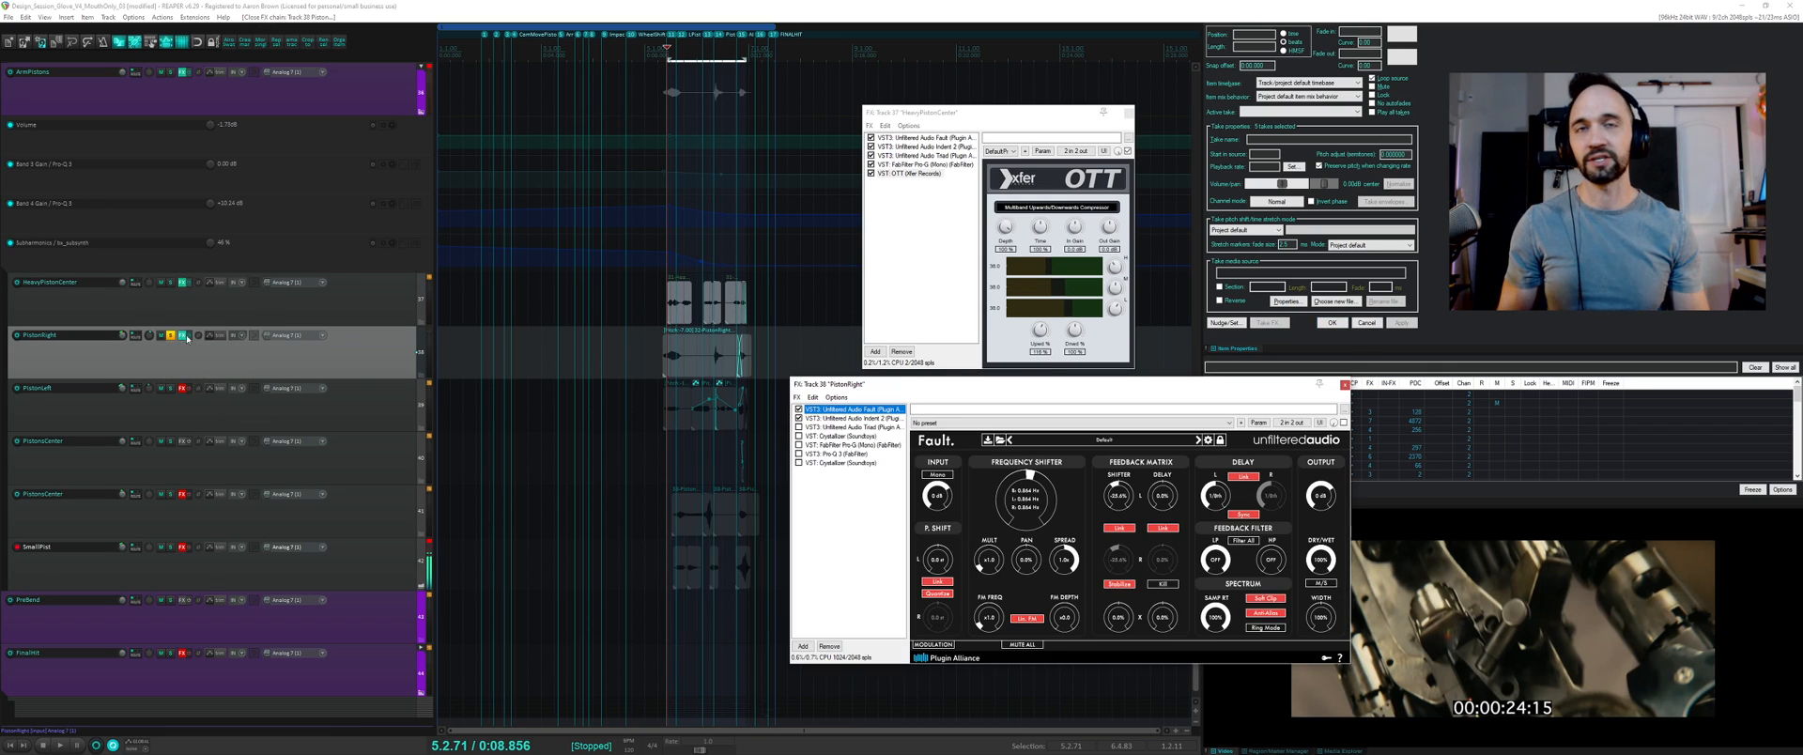
pyautogui.press('space')
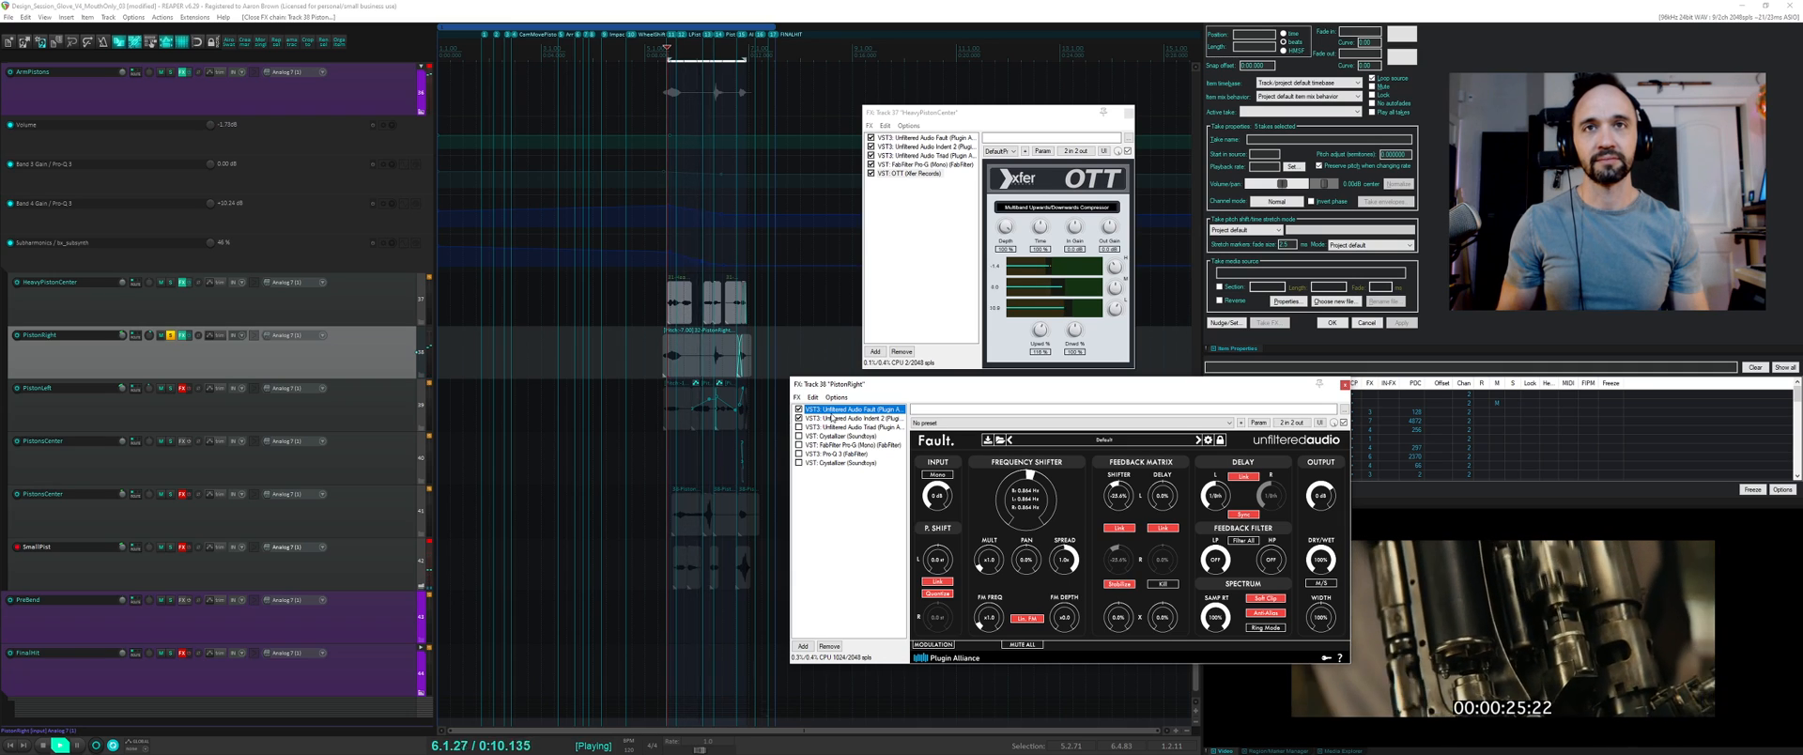
pyautogui.click(804, 418)
# - Enable Triad in the PistonRight chain, show its settings and audition the track with it
pyautogui.click(800, 420)
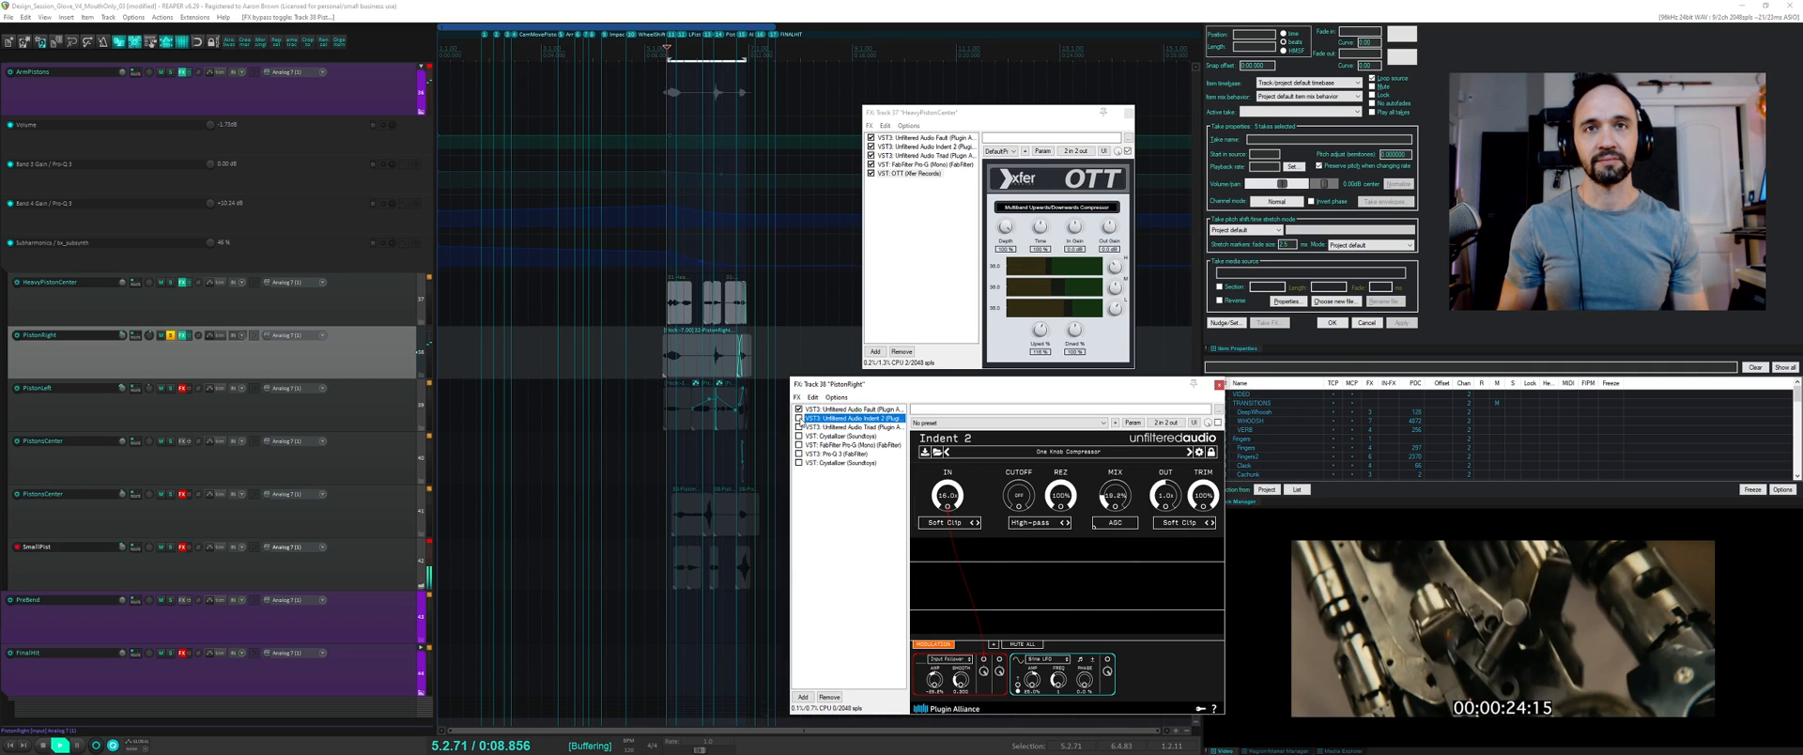
pyautogui.press('space')
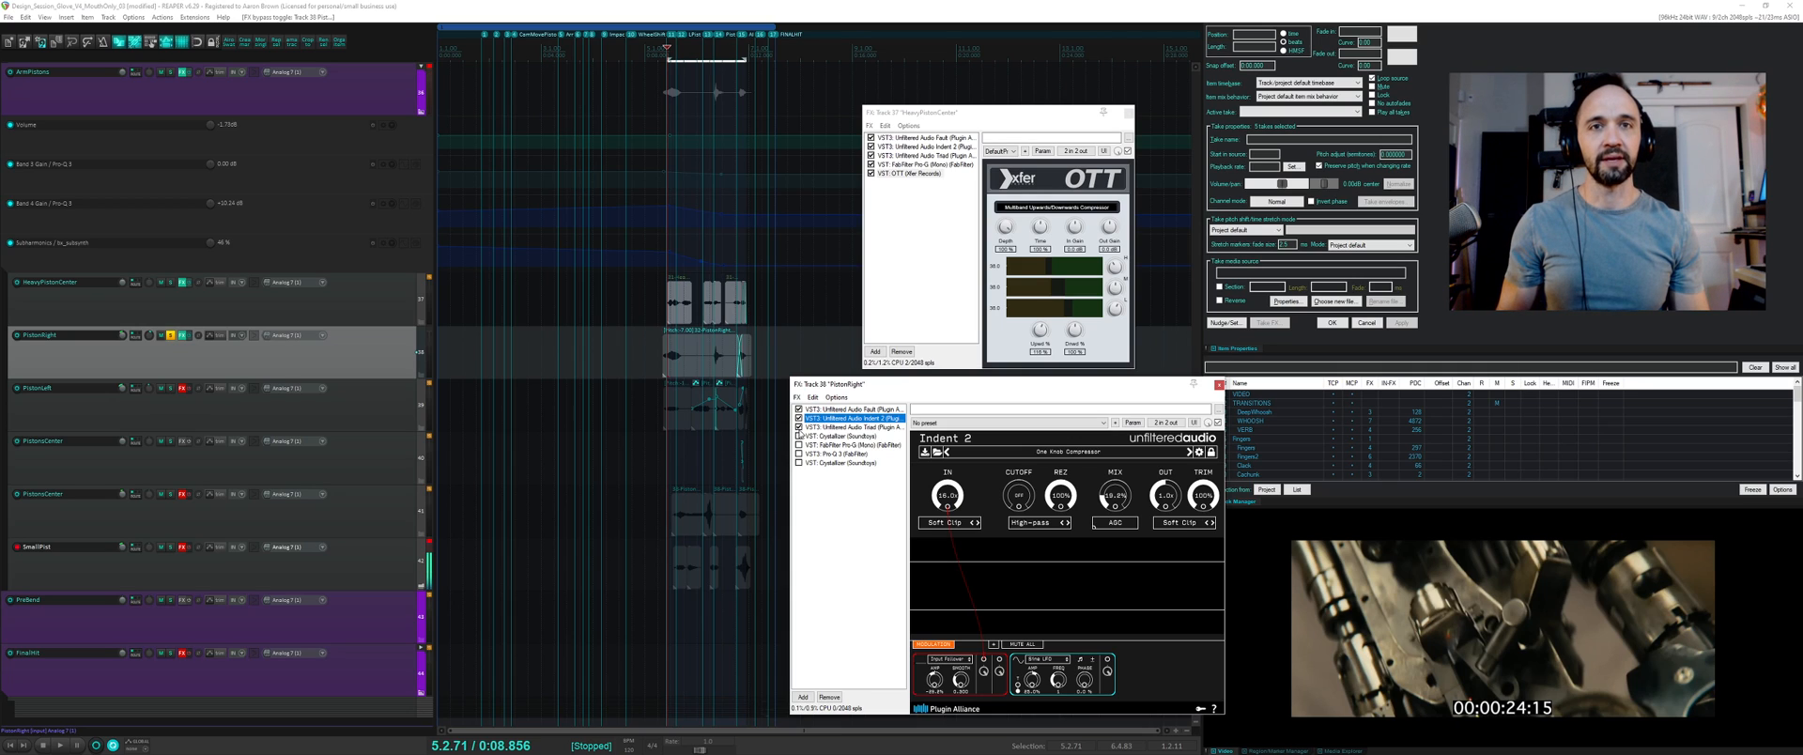
pyautogui.click(827, 428)
pyautogui.press('space')
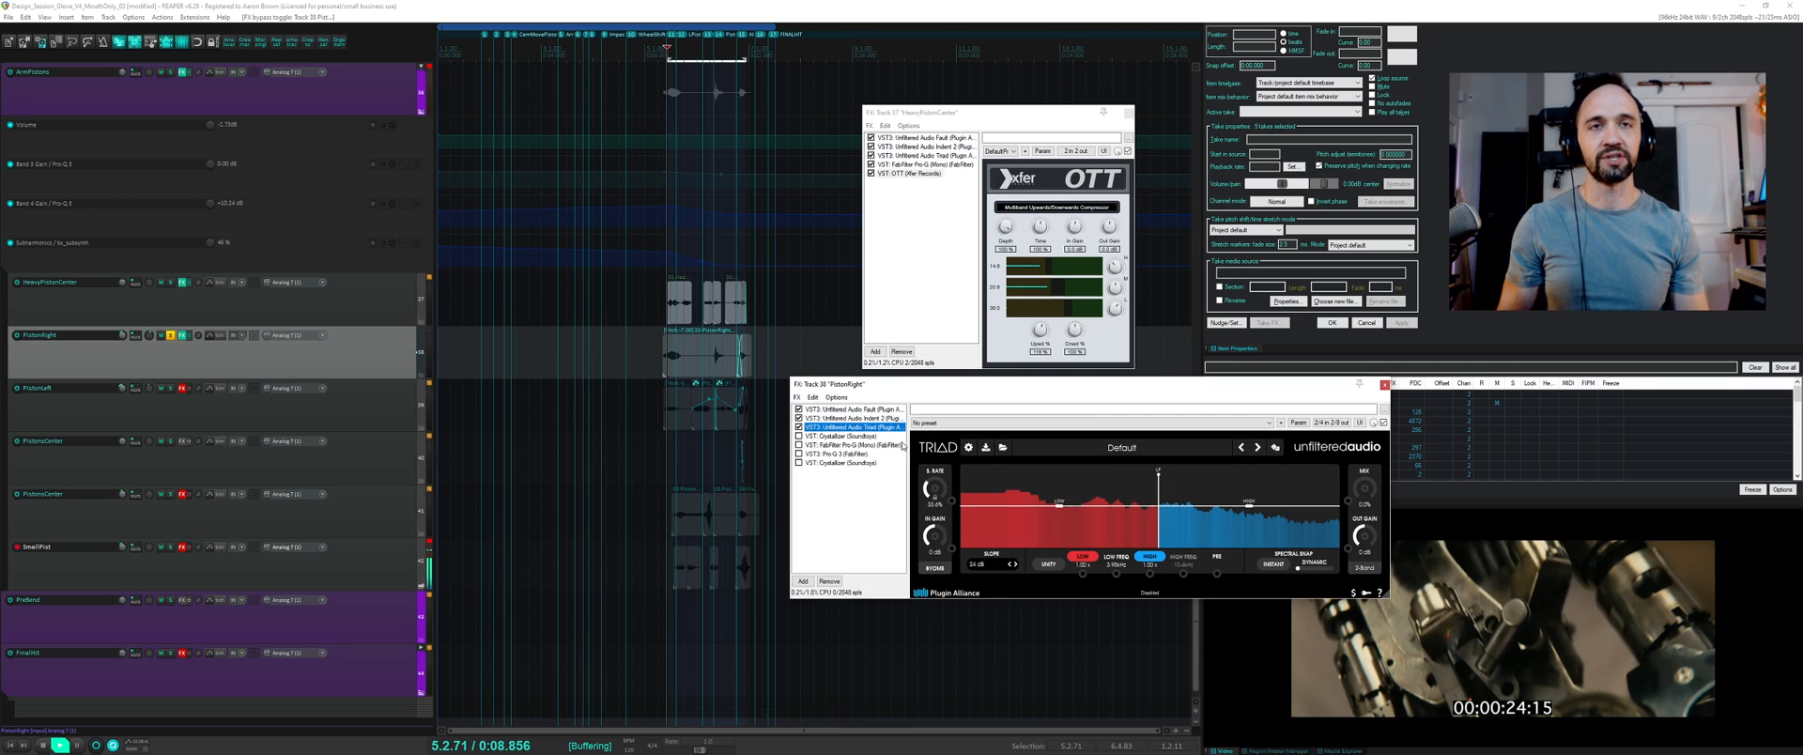
pyautogui.press('space')
# - Enable the first Crystallizer in the PistonRight chain, show its settings and audition the result
pyautogui.click(799, 436)
pyautogui.click(825, 435)
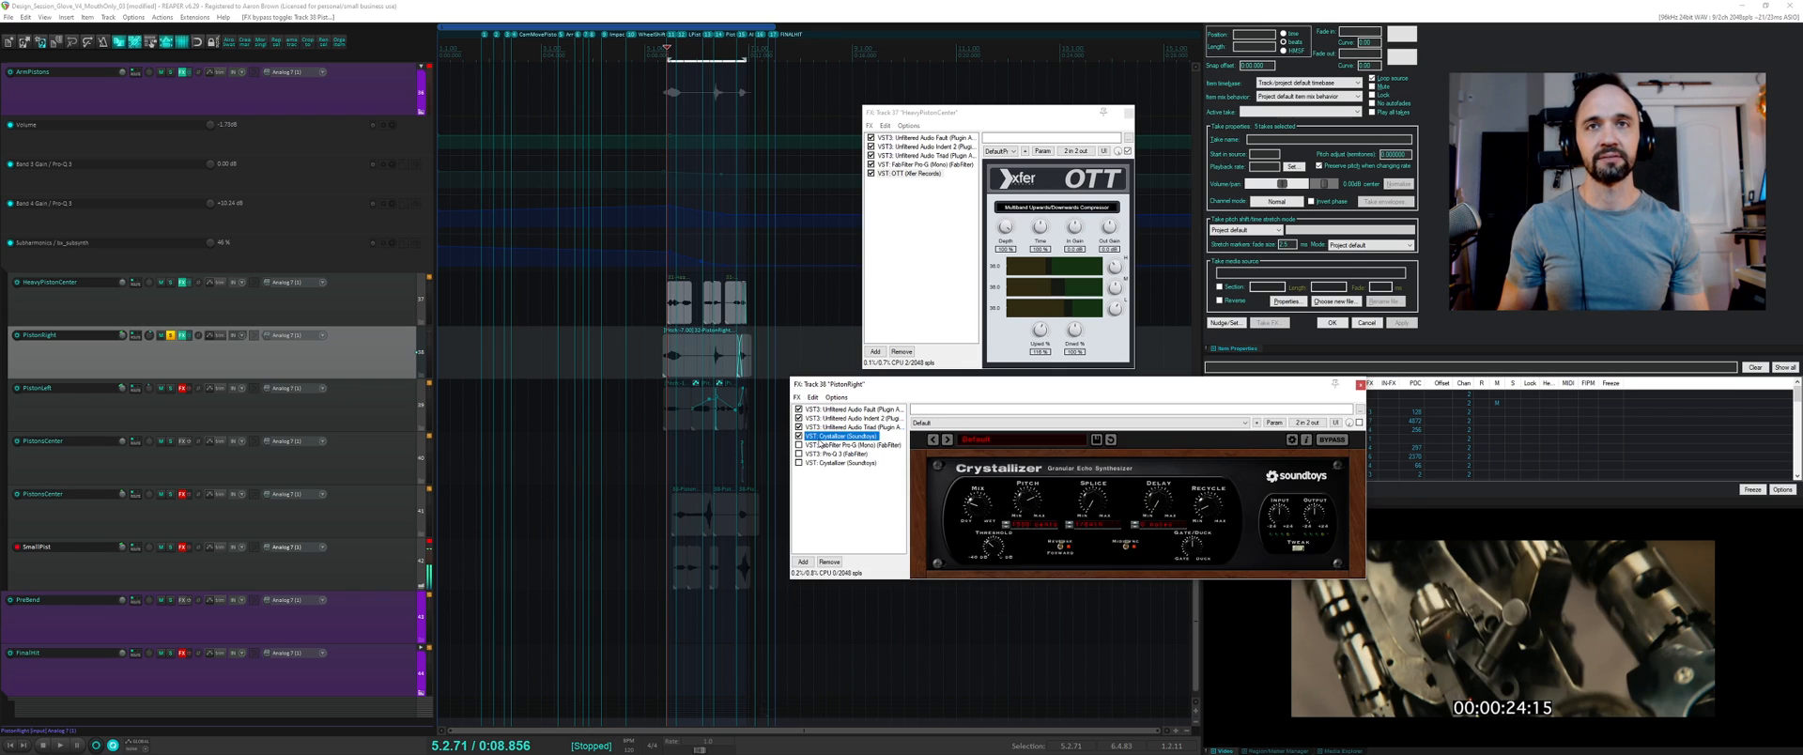
pyautogui.press('space')
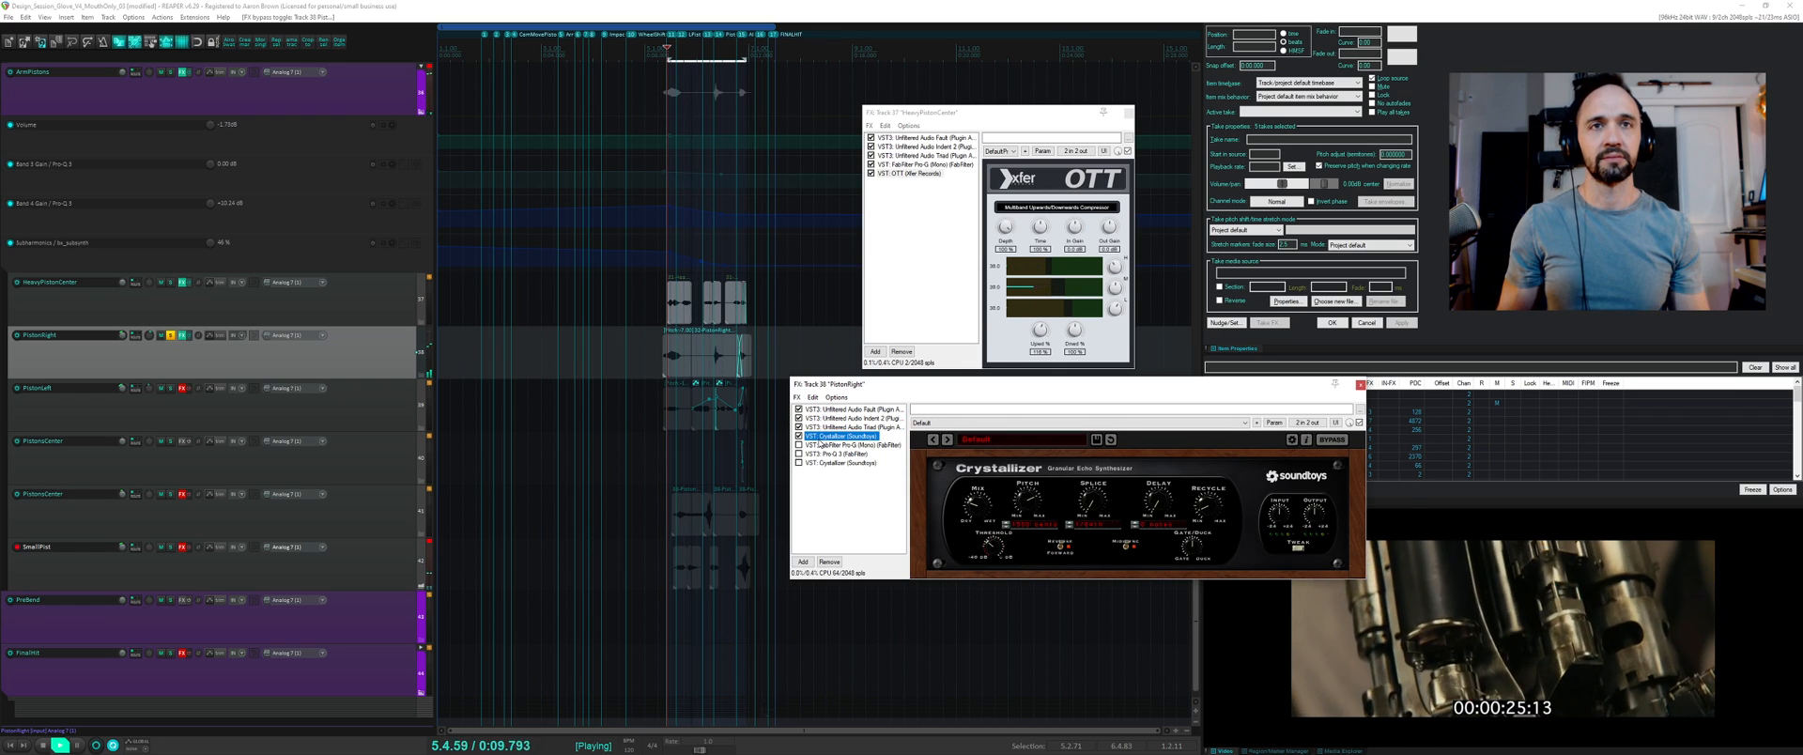
pyautogui.press('space')
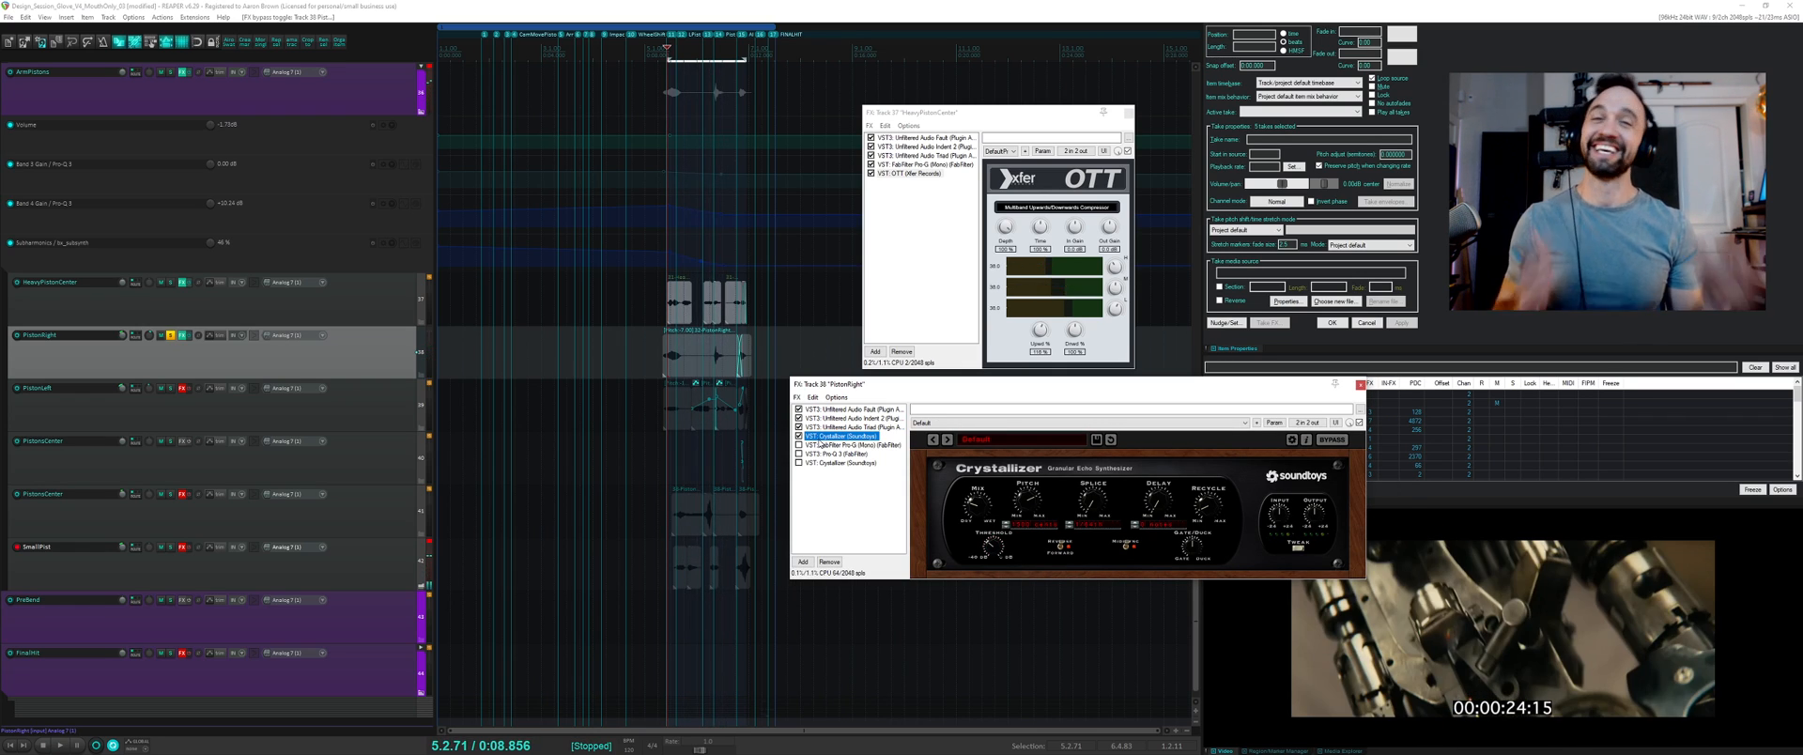
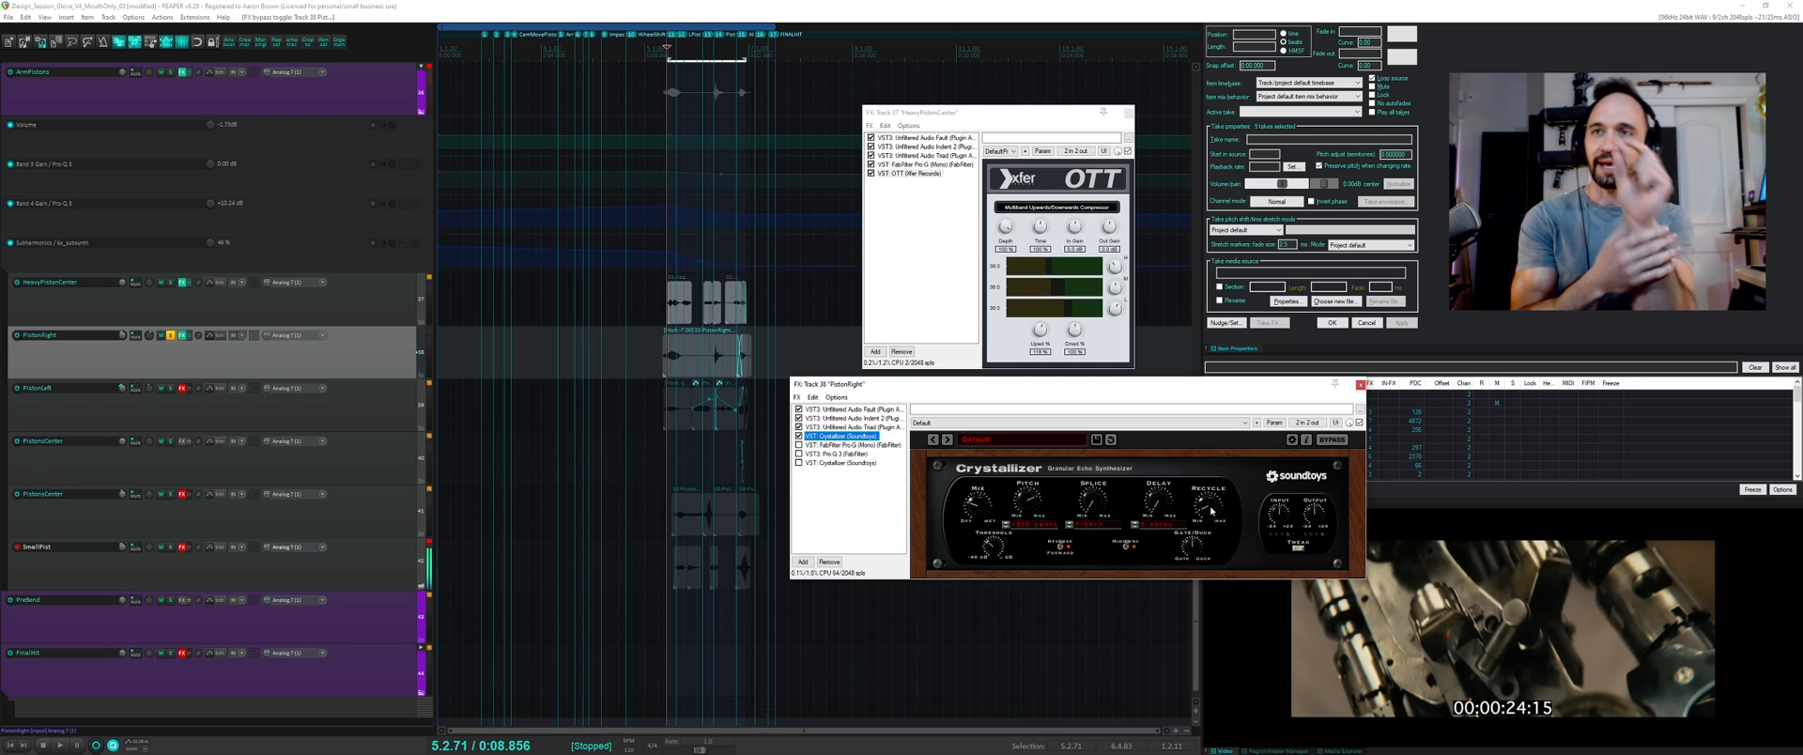
# - Adjust the Crystallizer mix on PistonRight and audition the track before and after the change
pyautogui.press('space')
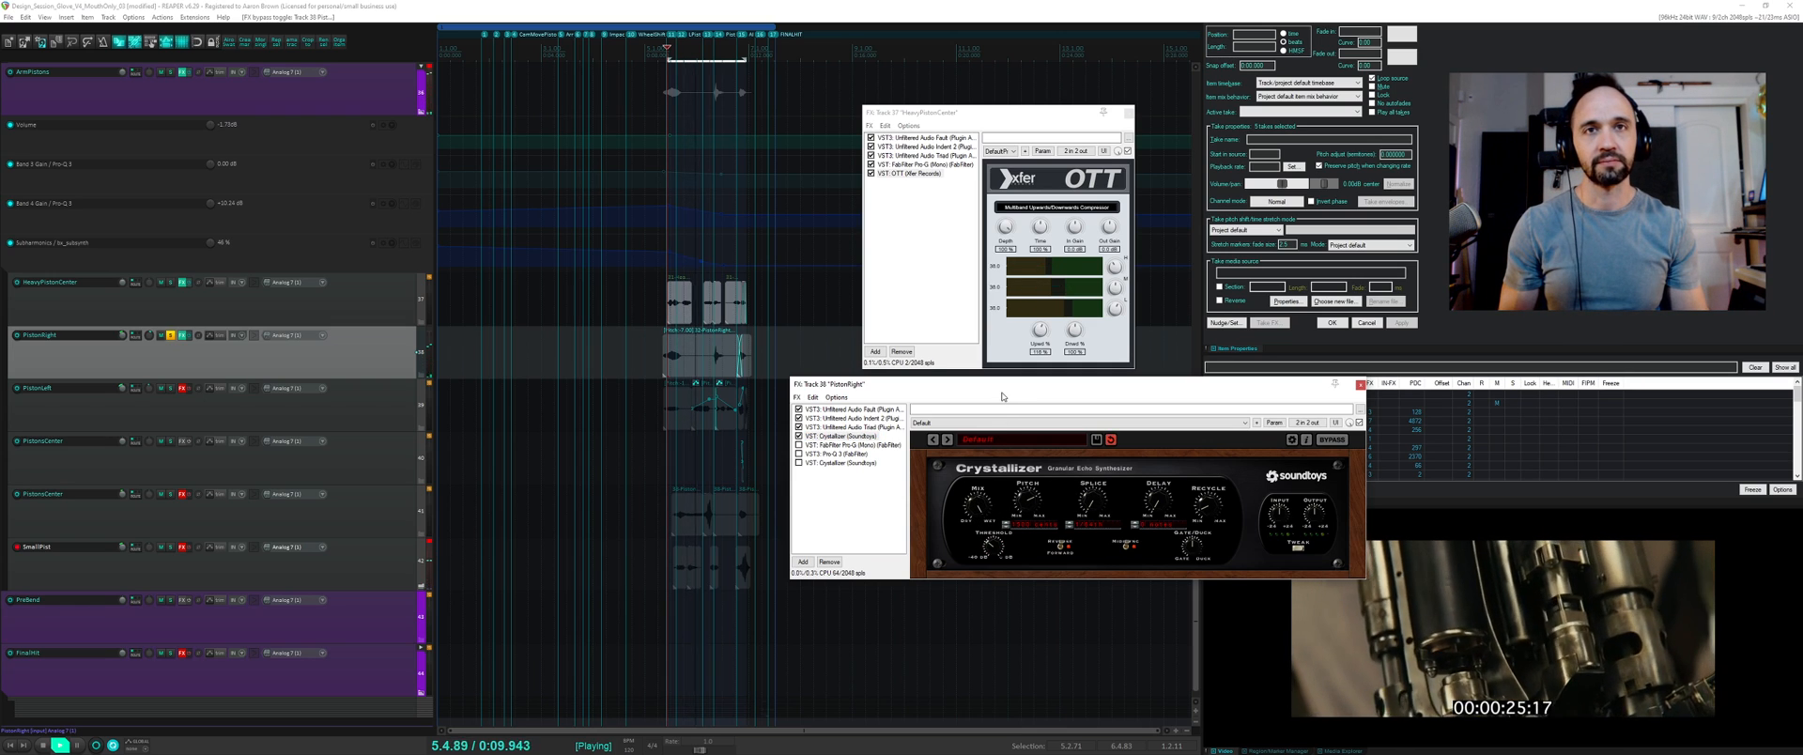
pyautogui.click(978, 513)
pyautogui.press('space')
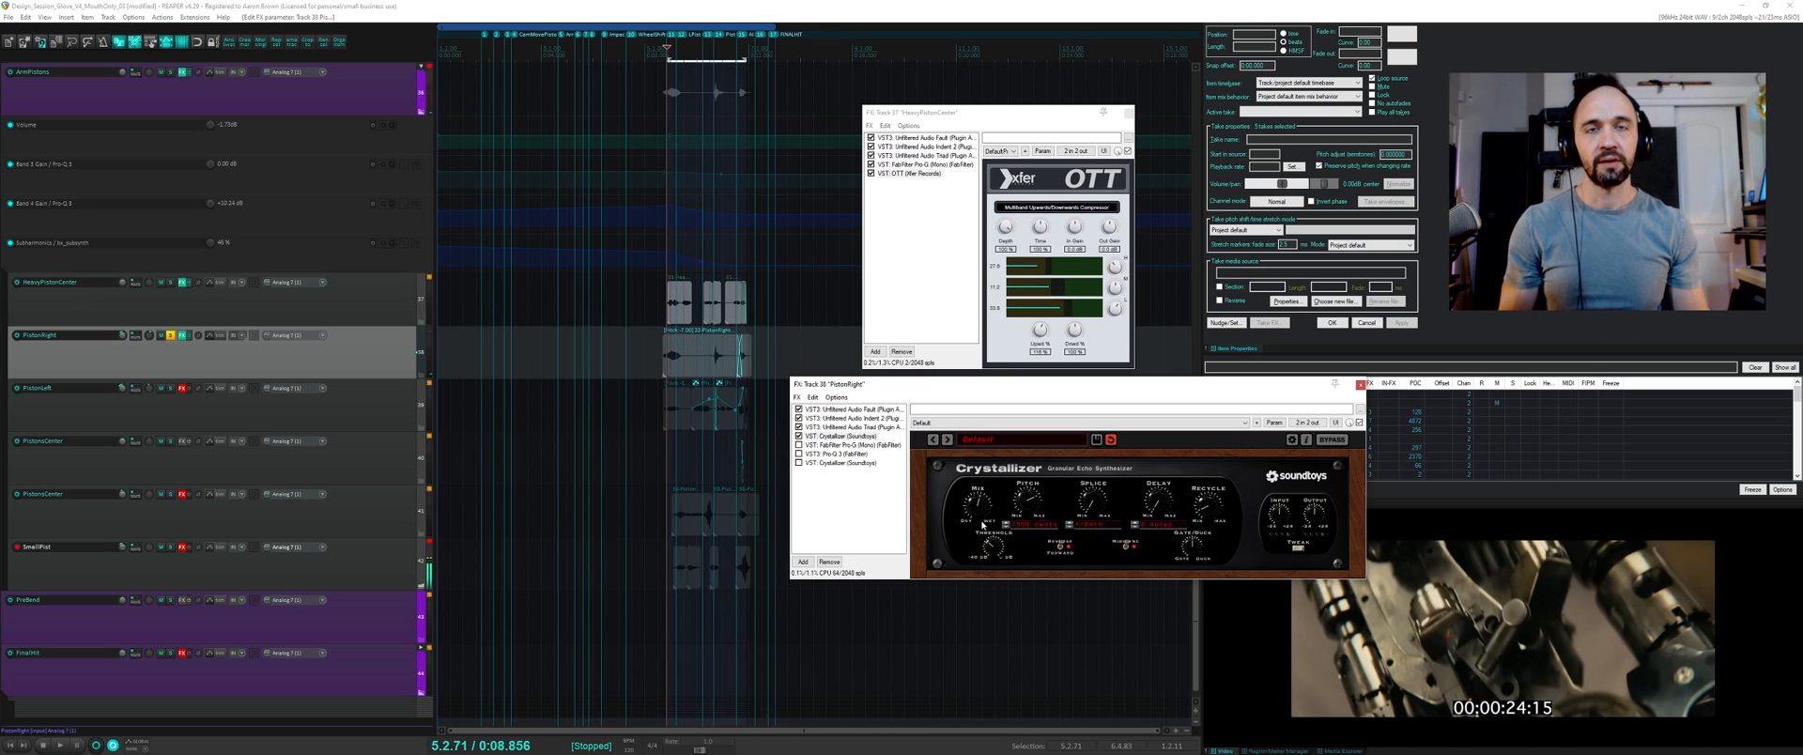
pyautogui.press('space')
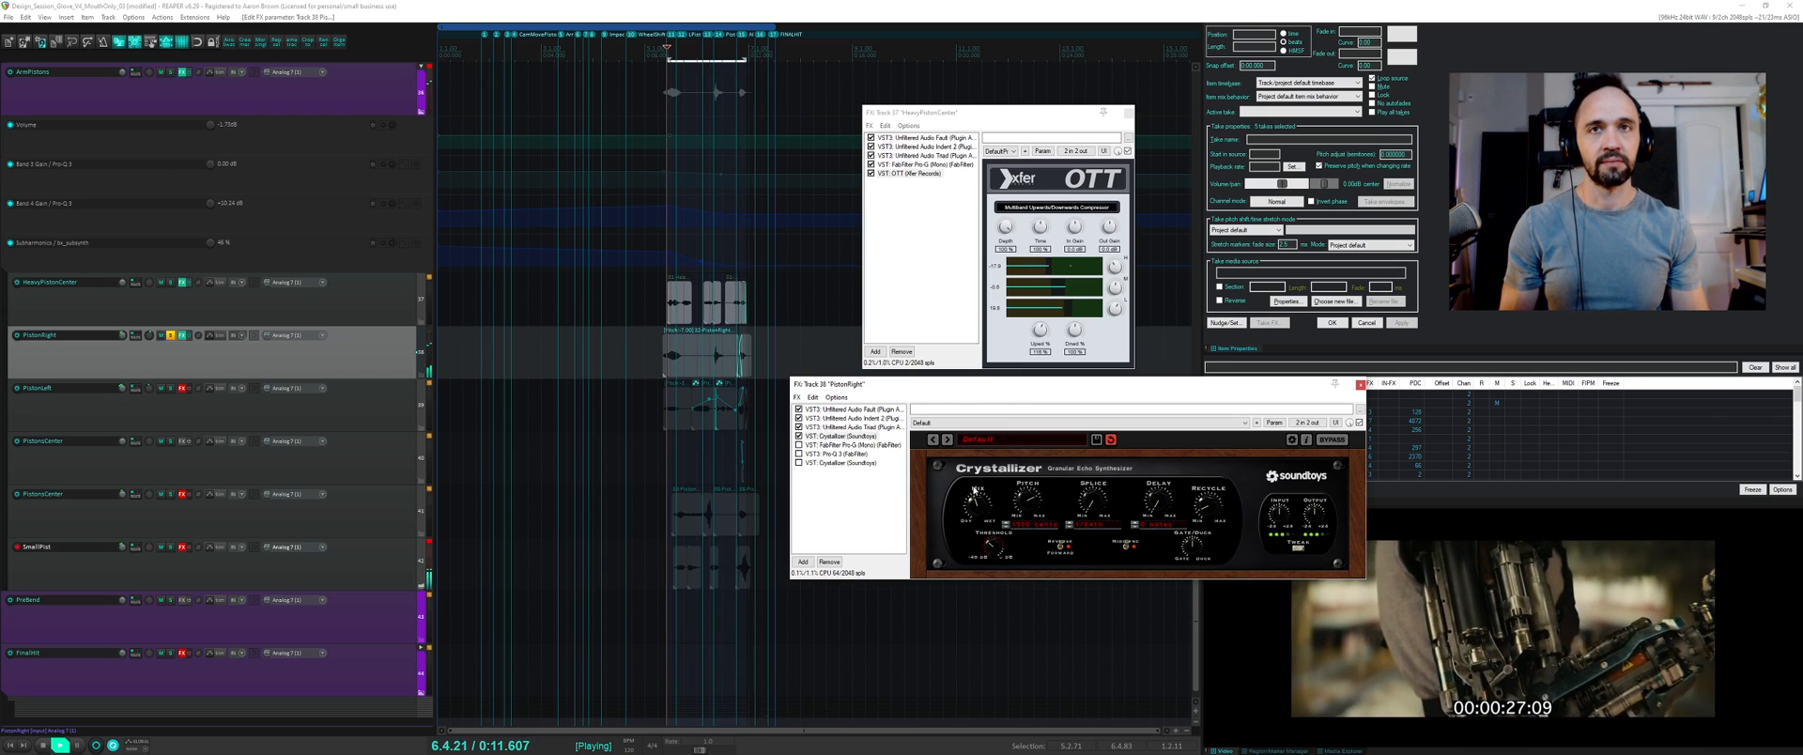
pyautogui.press('space')
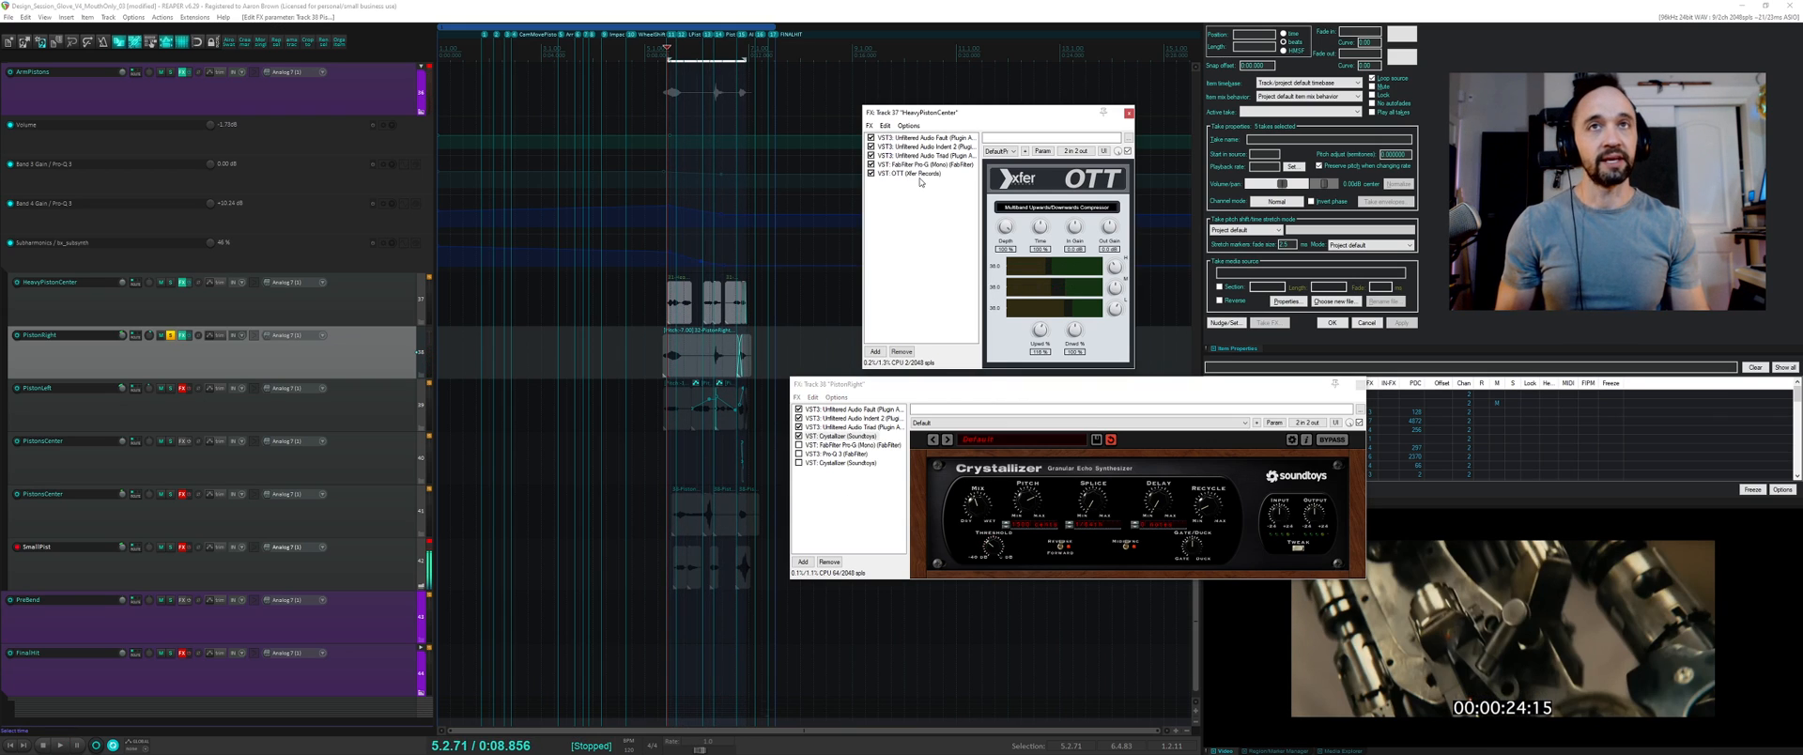
# - Copy OTT from the HeavyPistonCenter chain into the PistonRight chain after the first Crystallizer
pyautogui.hotkey('ctrl', 'v')
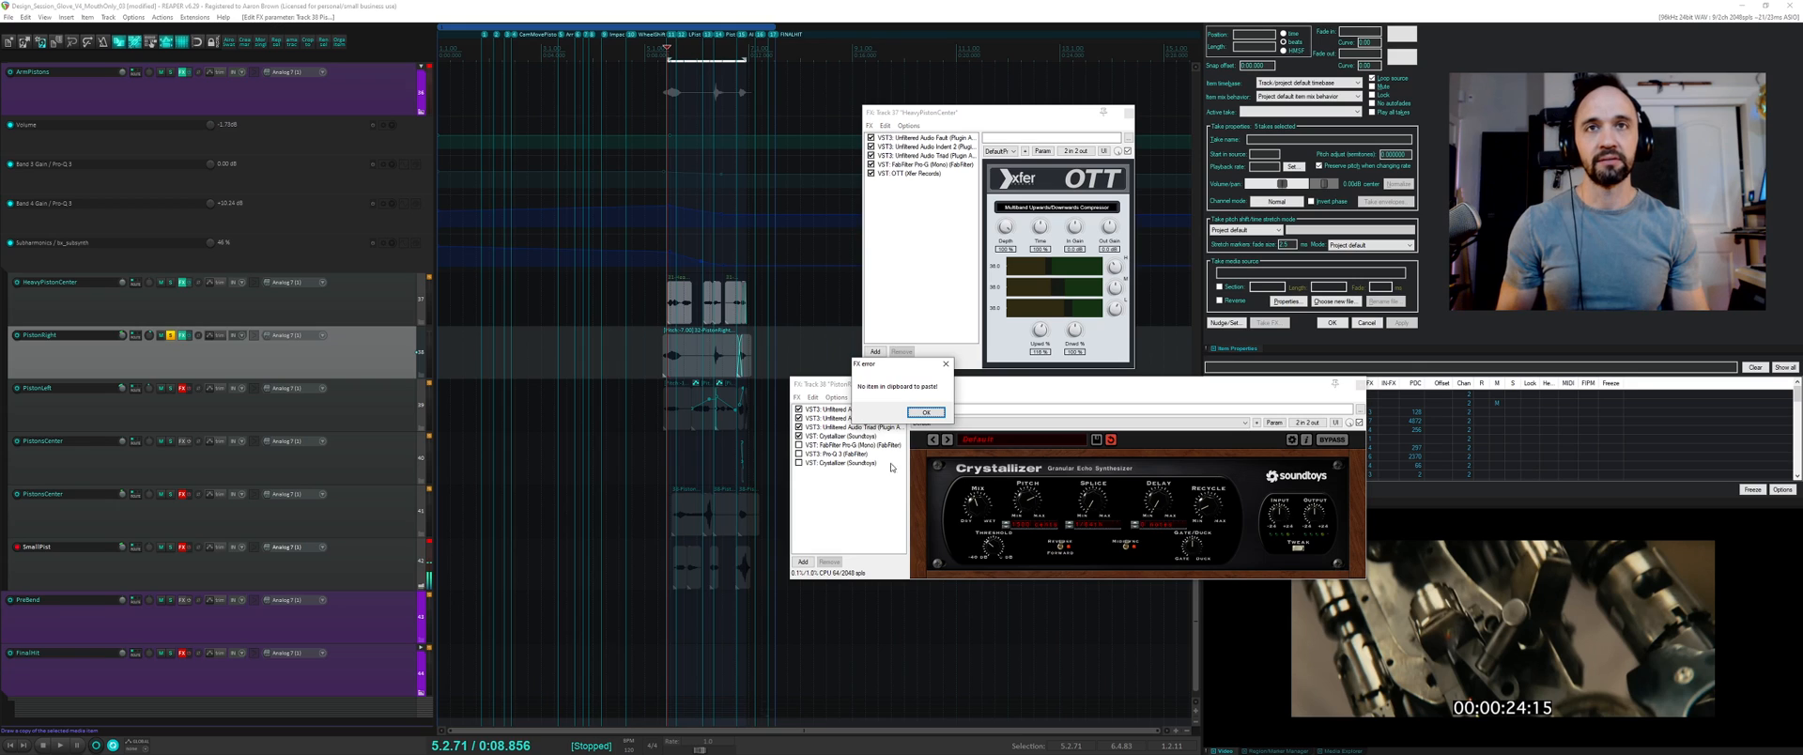
pyautogui.click(925, 412)
pyautogui.click(908, 174)
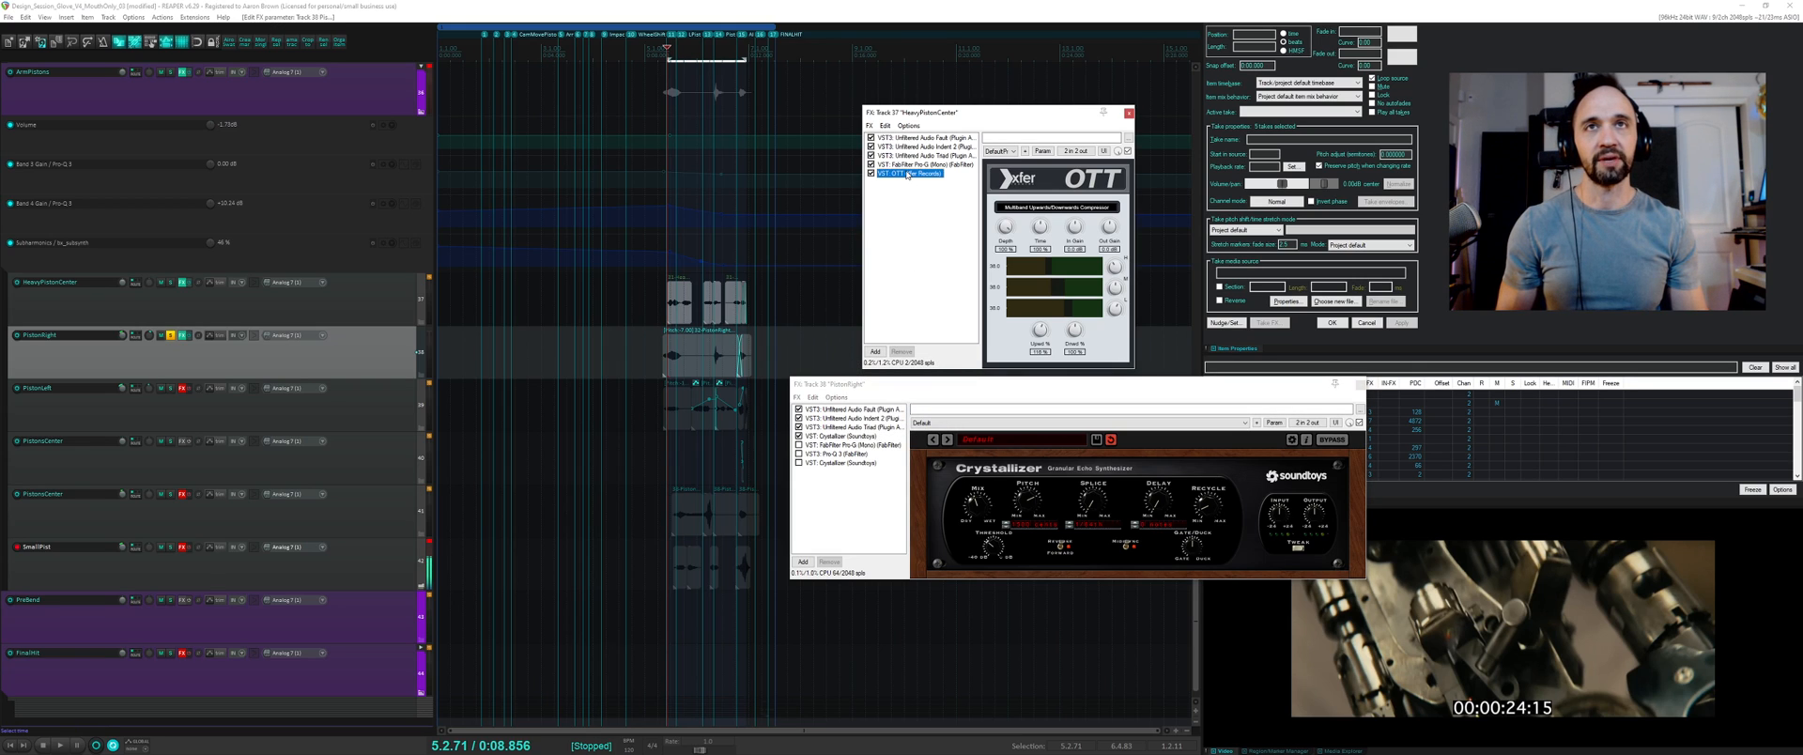
pyautogui.hotkey('ctrl', 'c')
pyautogui.click(875, 475)
pyautogui.hotkey('ctrl', 'v')
# - Play PistonRight and turn down the upward compression amount of its OTT while listening
pyautogui.press('space')
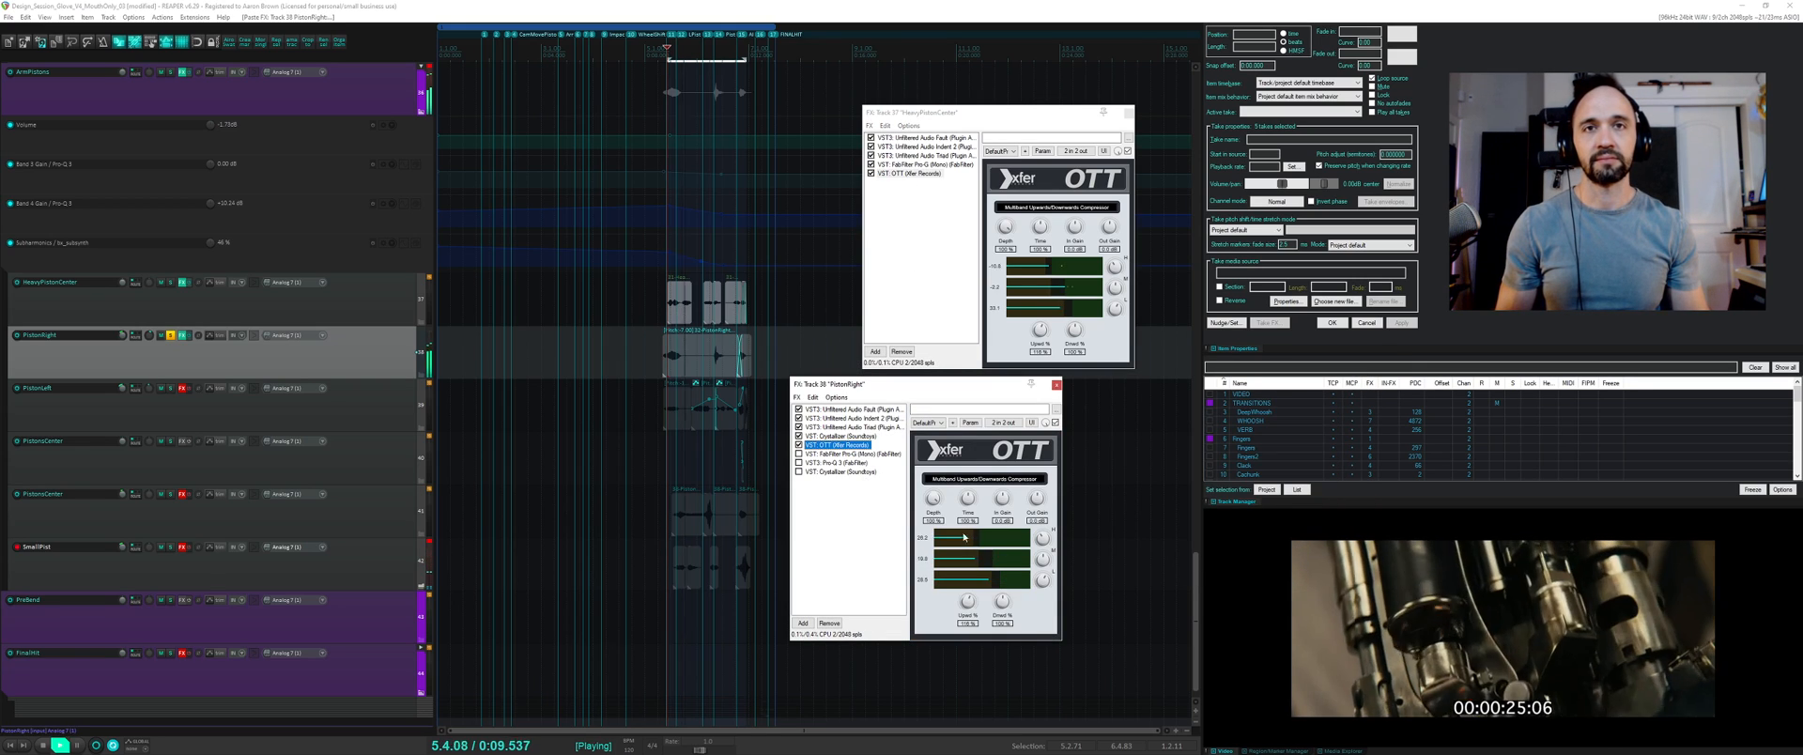
pyautogui.click(971, 599)
pyautogui.moveTo(971, 599); pyautogui.dragTo(982, 699)
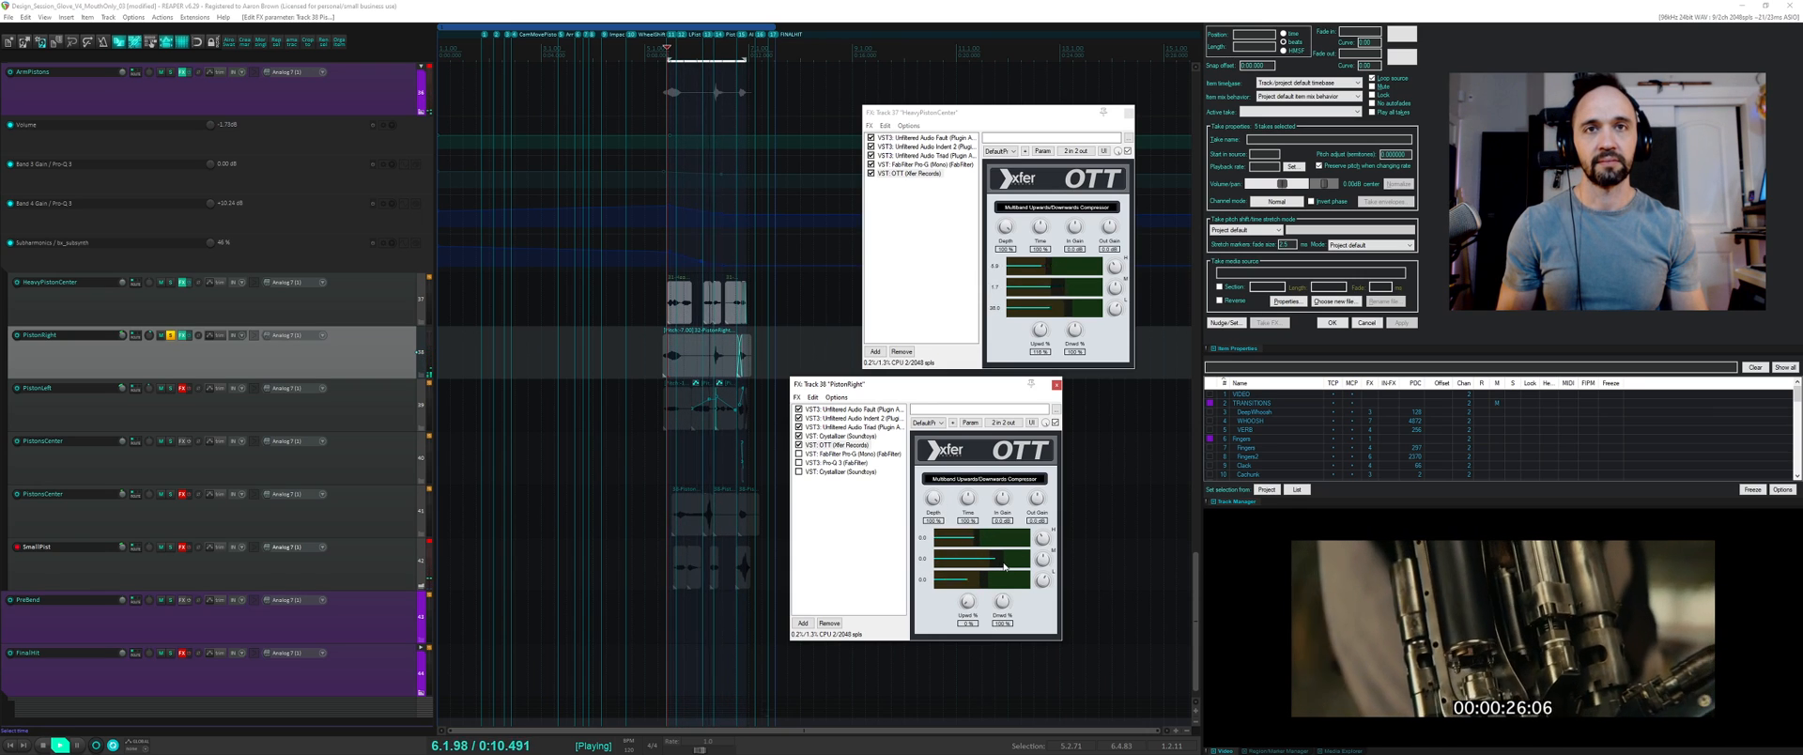
pyautogui.press('space')
# - Enable the FabFilter Pro-G (Mono) gate in the PistonRight chain and audition the track
pyautogui.click(799, 455)
pyautogui.press('space')
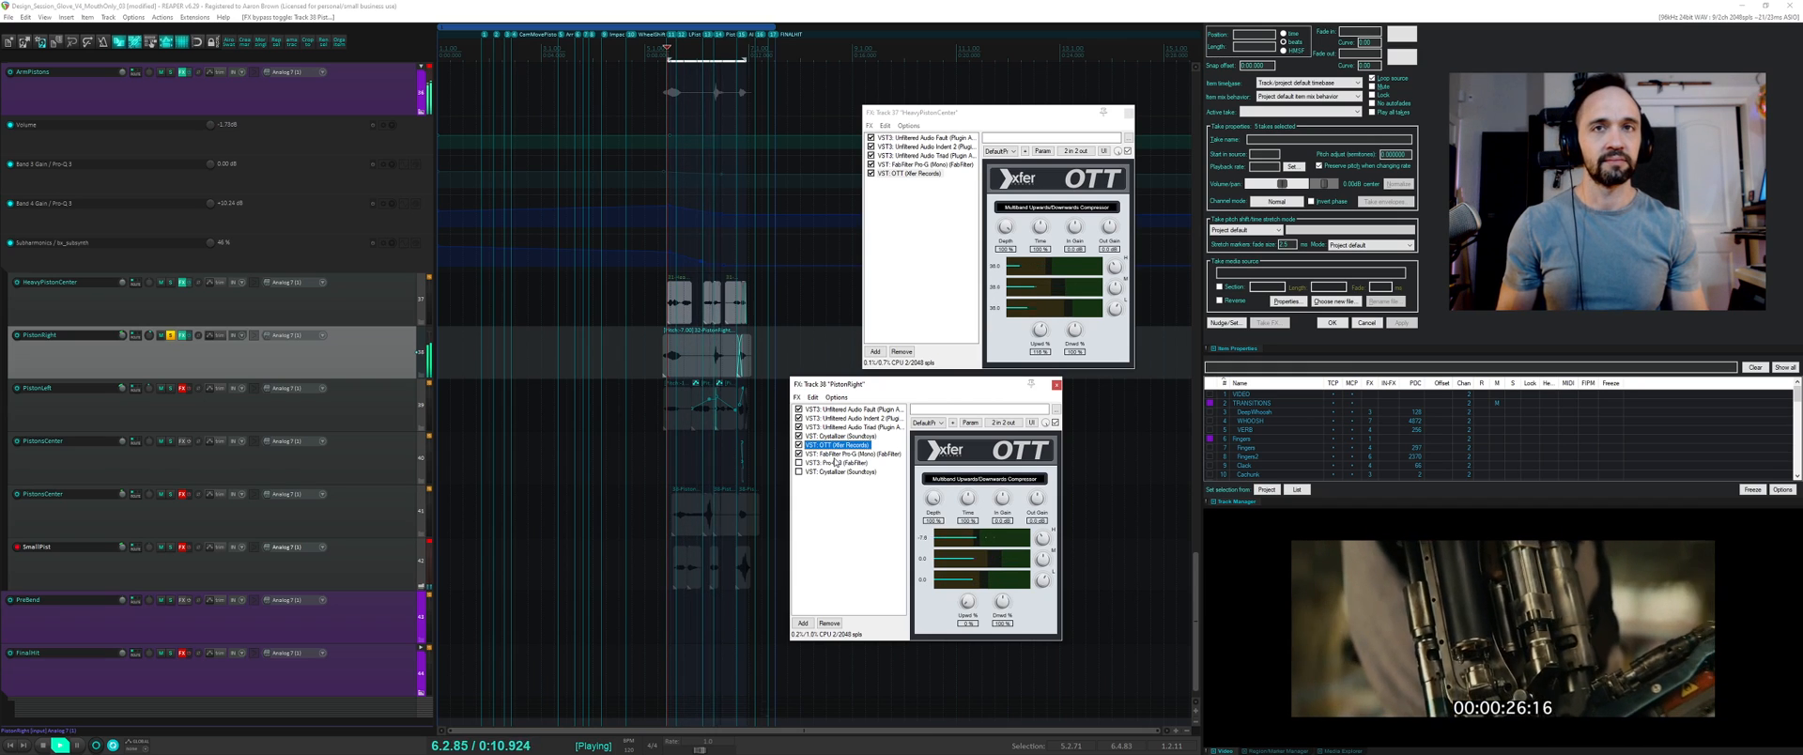
pyautogui.press('space')
# - Enable Pro-Q 3 in the PistonRight chain, show its EQ curve and audition the result
pyautogui.click(810, 462)
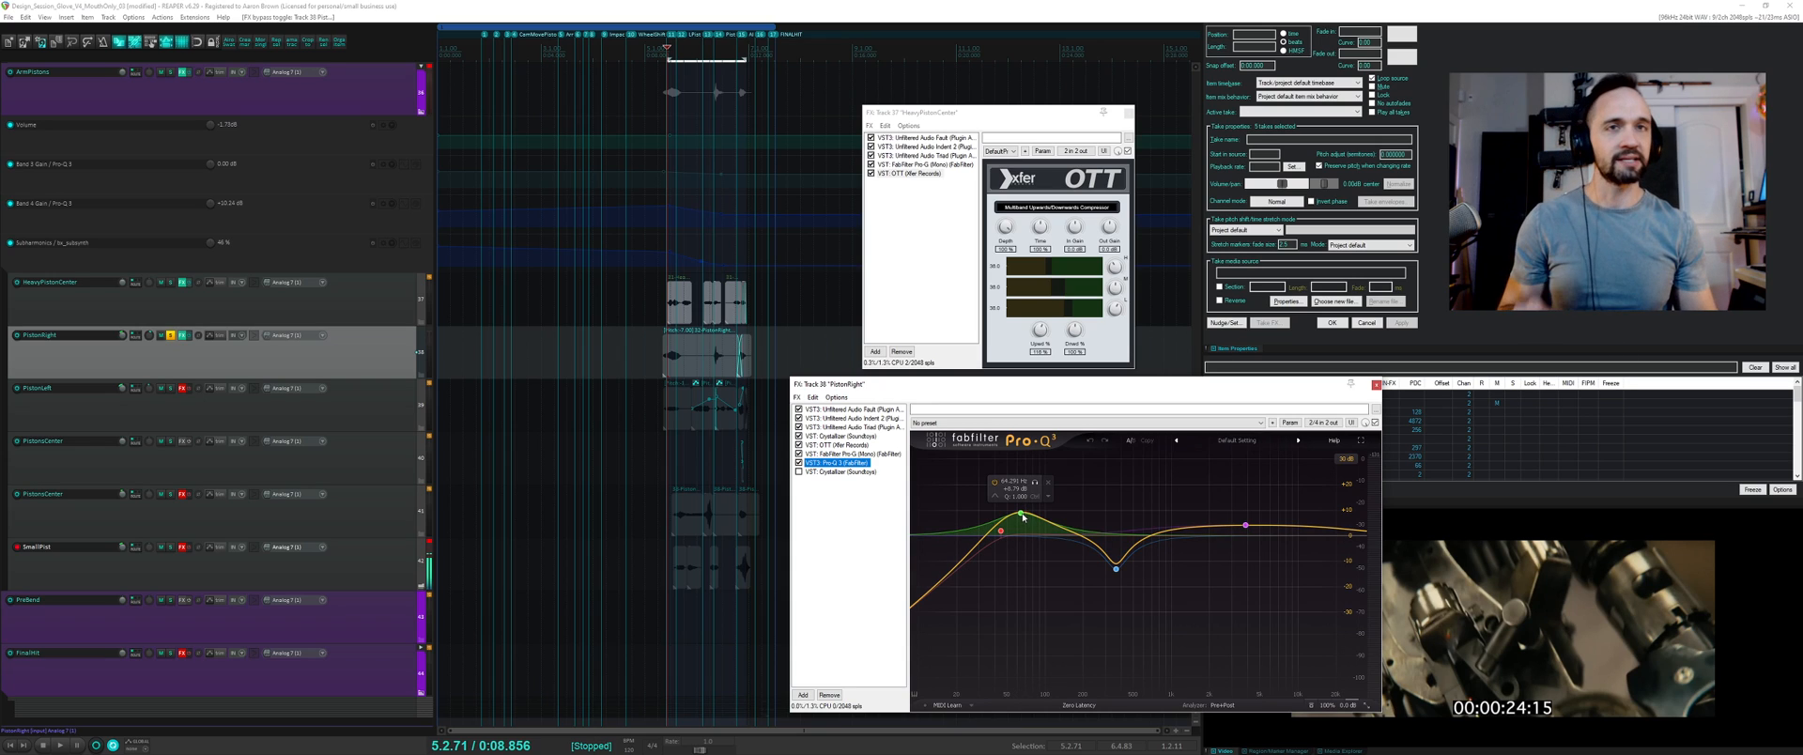
pyautogui.press('space')
pyautogui.press('space')
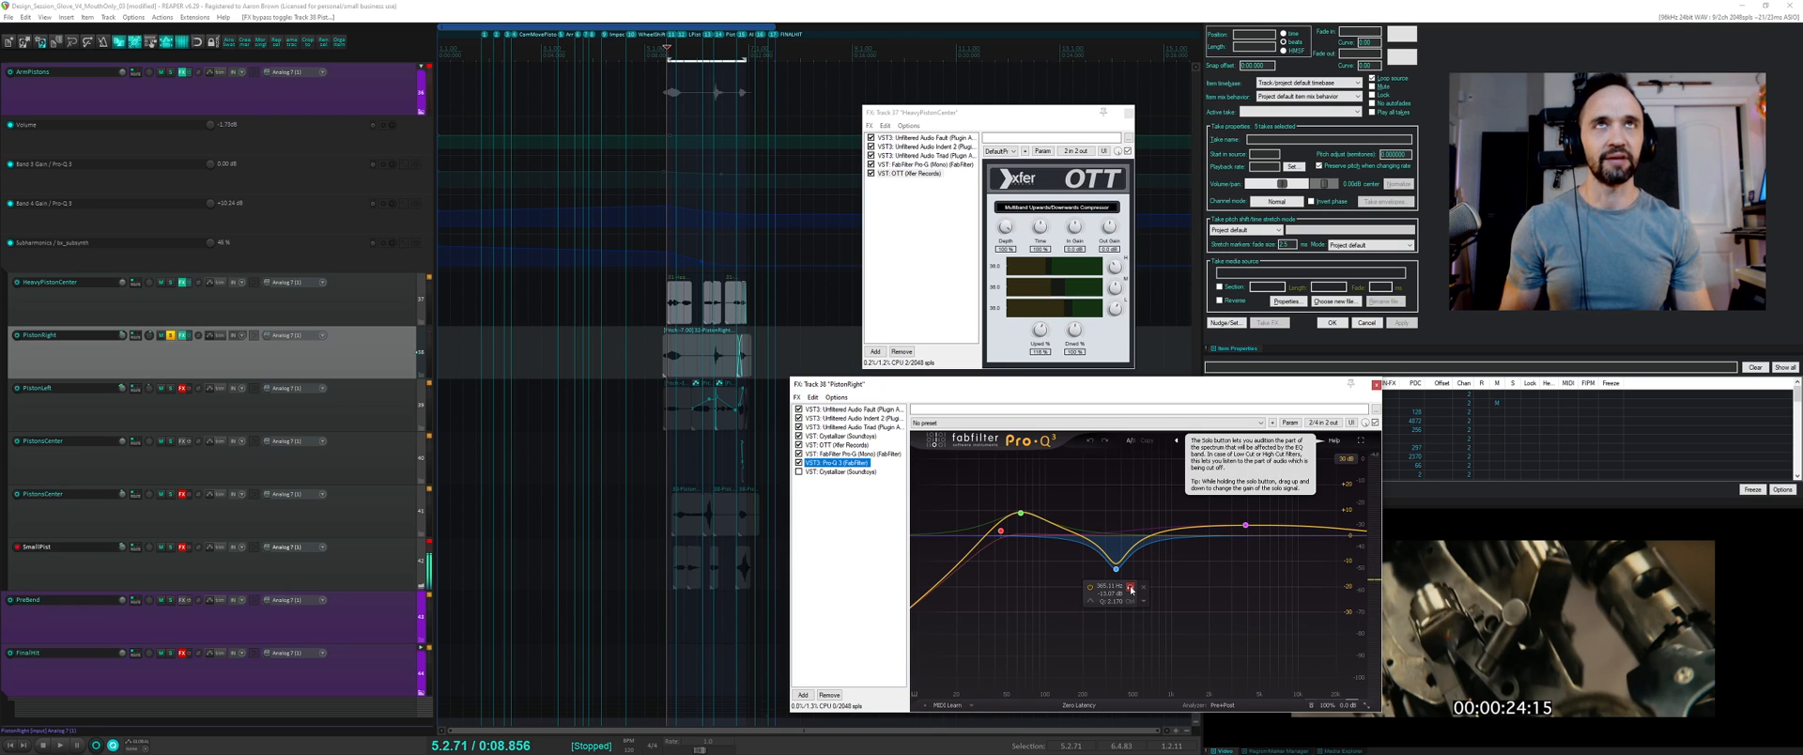
# - Play PistonRight with the Pro-Q 3 dip band soloed, and turn the band solo off
pyautogui.press('space')
pyautogui.click(1132, 590)
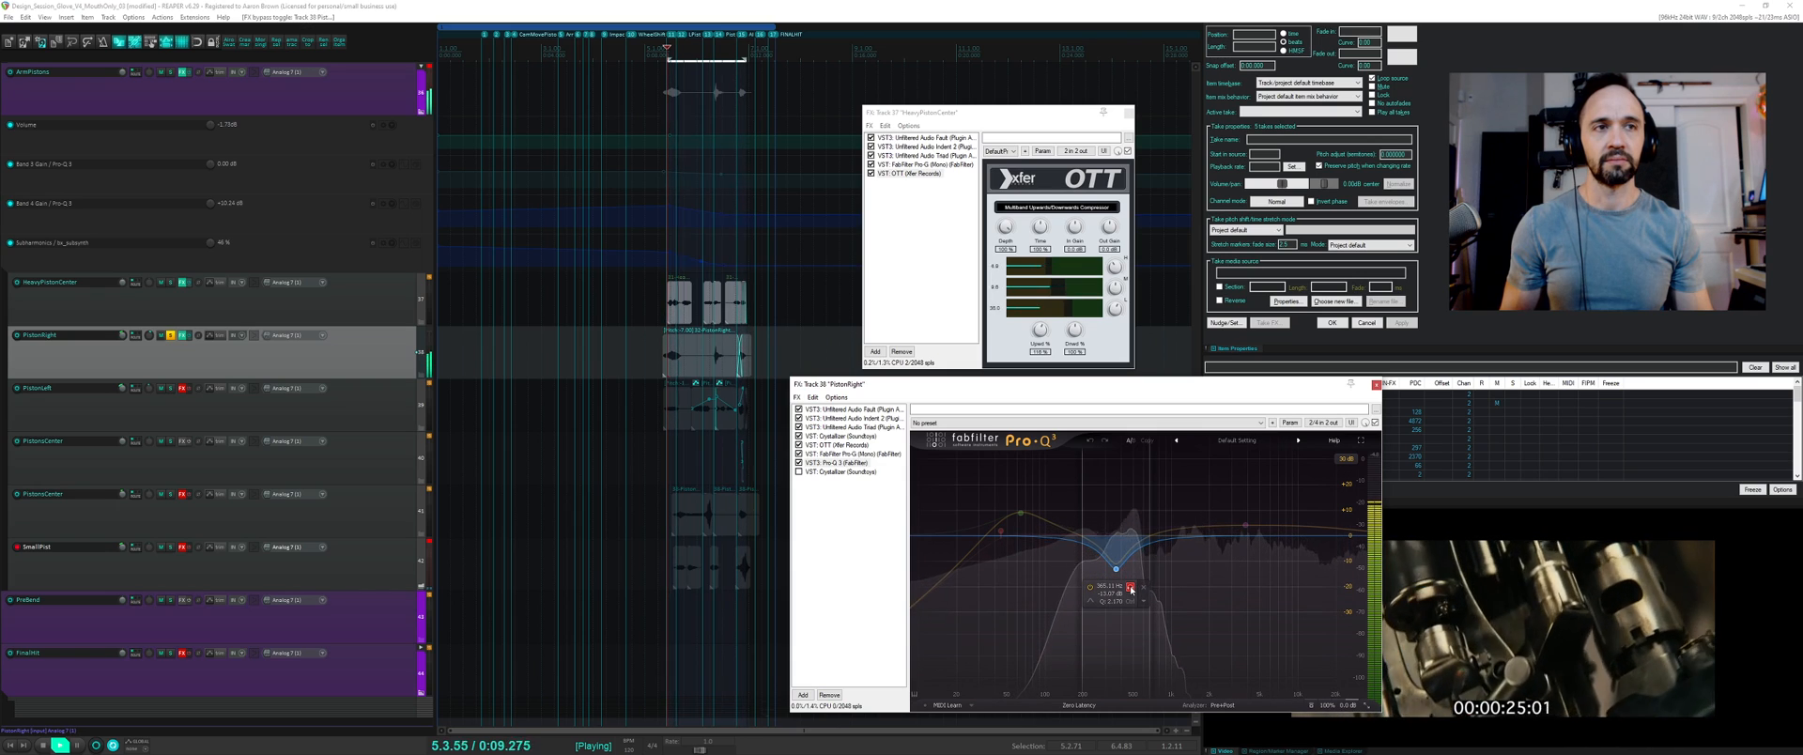
pyautogui.click(1131, 589)
pyautogui.press('space')
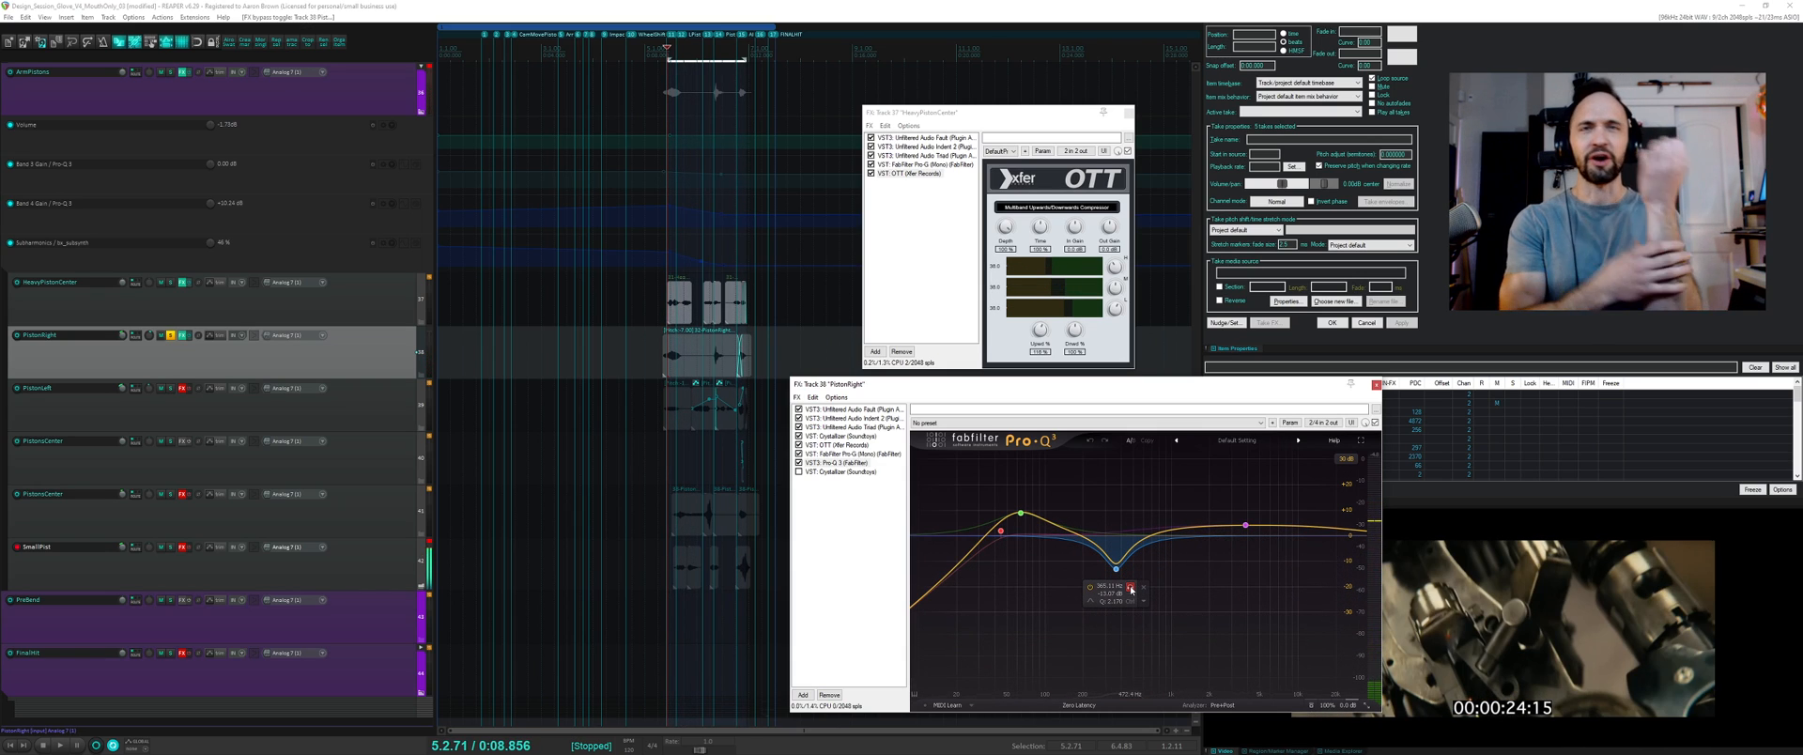
# - Play PistonRight and try adjustments to its Pro-Q 3 bands while listening
pyautogui.press('space')
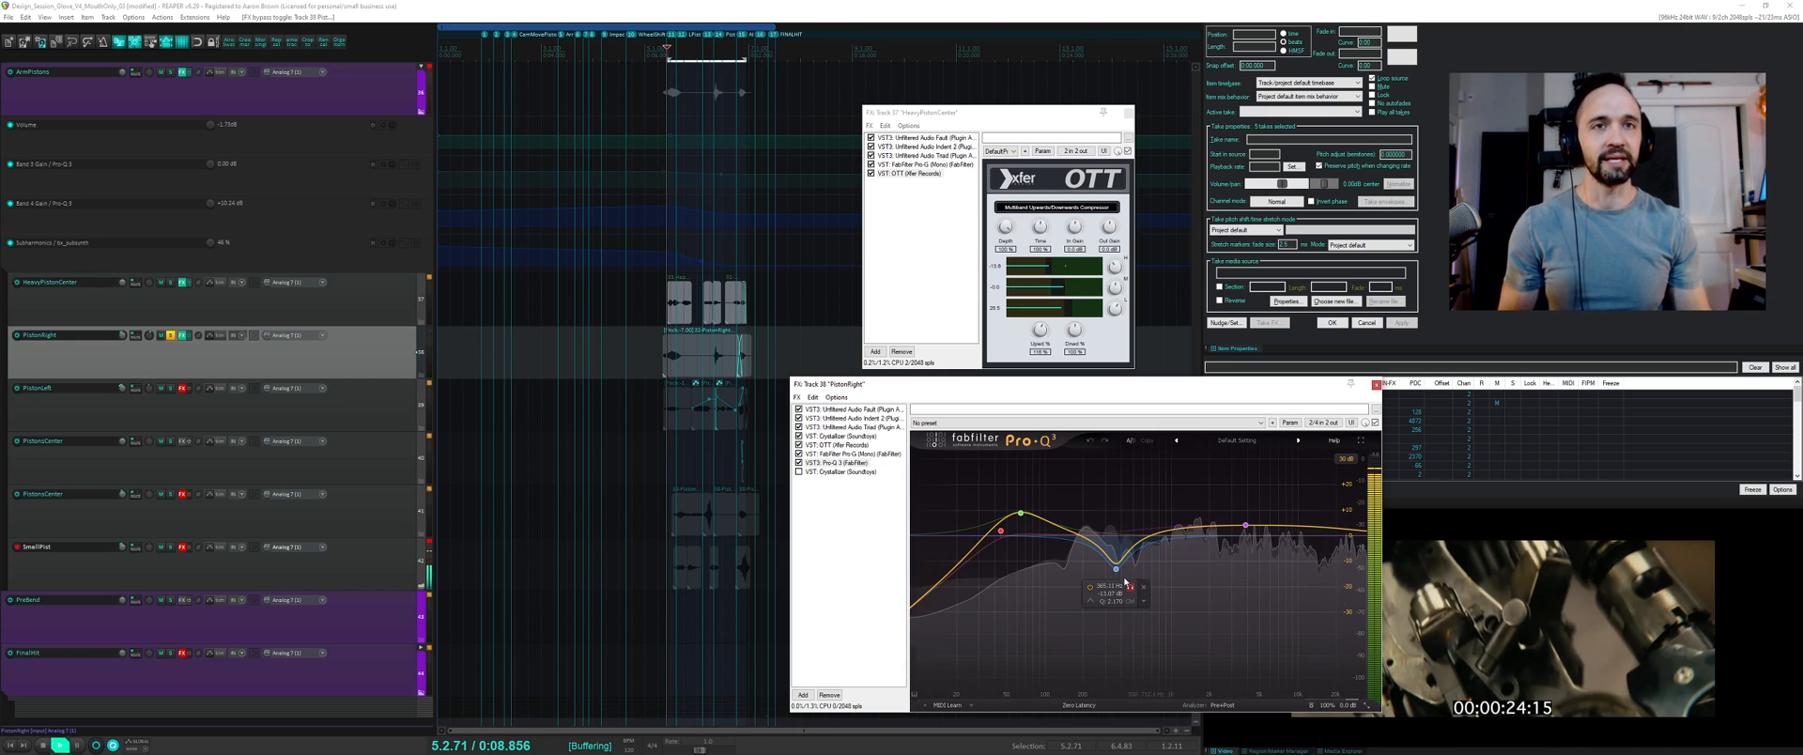
pyautogui.moveTo(1125, 584); pyautogui.dragTo(1094, 677)
pyautogui.scroll(-3, 1094, 676)
pyautogui.moveTo(1020, 515)
pyautogui.mouseDown()
pyautogui.moveTo(1042, 523)
pyautogui.moveTo(1016, 533)
pyautogui.moveTo(1057, 533)
pyautogui.moveTo(1027, 523)
pyautogui.mouseUp()
pyautogui.click(957, 672)
pyautogui.click(975, 652)
pyautogui.press('space')
# - Enable the final Crystallizer in the PistonRight chain, show its controls and audition the track
pyautogui.click(799, 473)
pyautogui.click(823, 472)
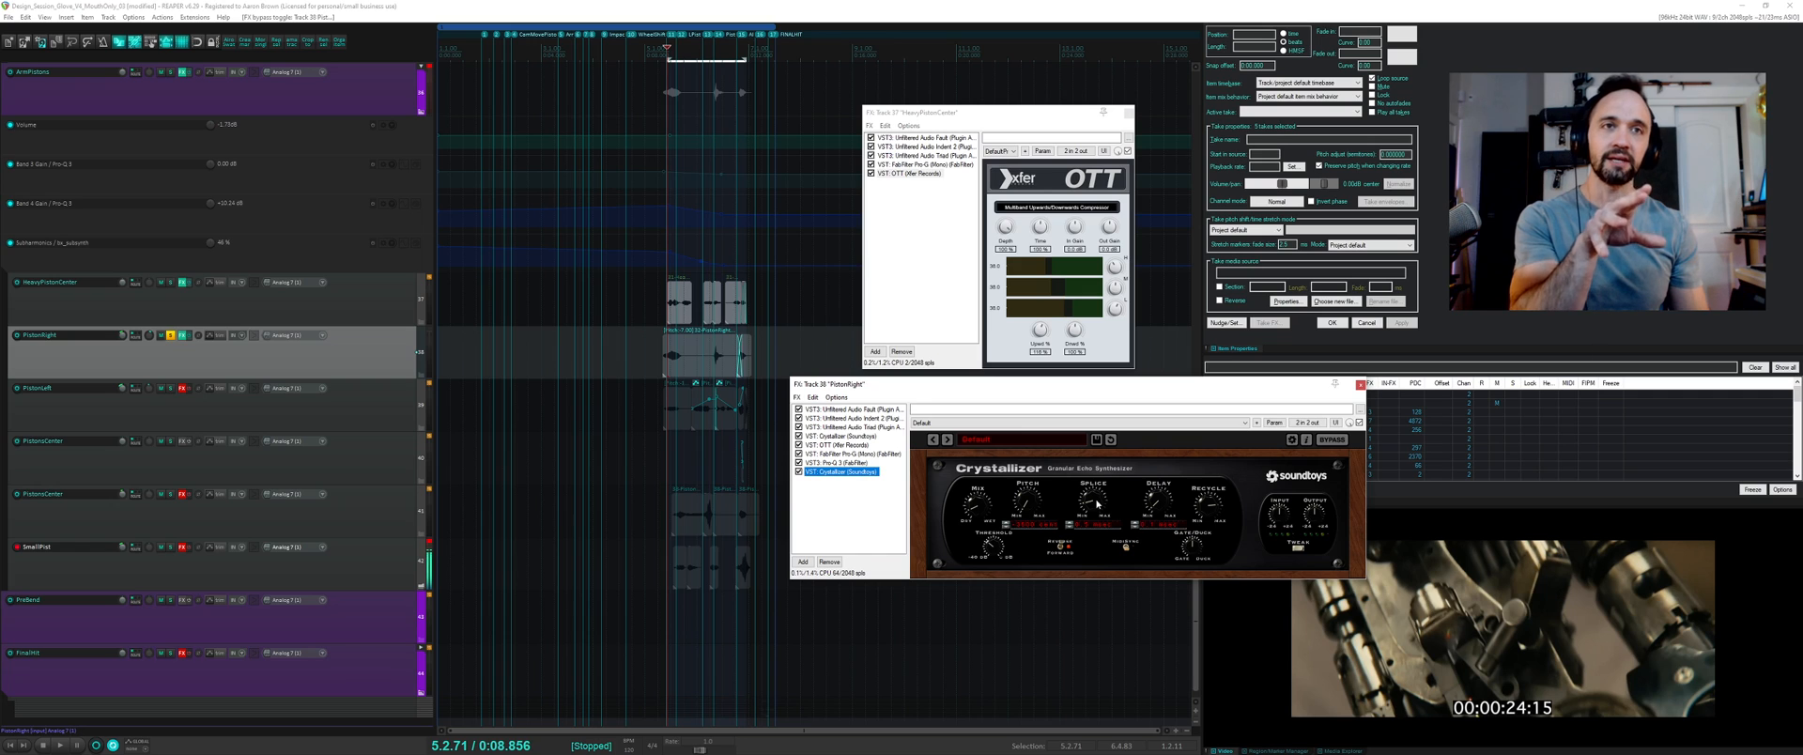
pyautogui.press('space')
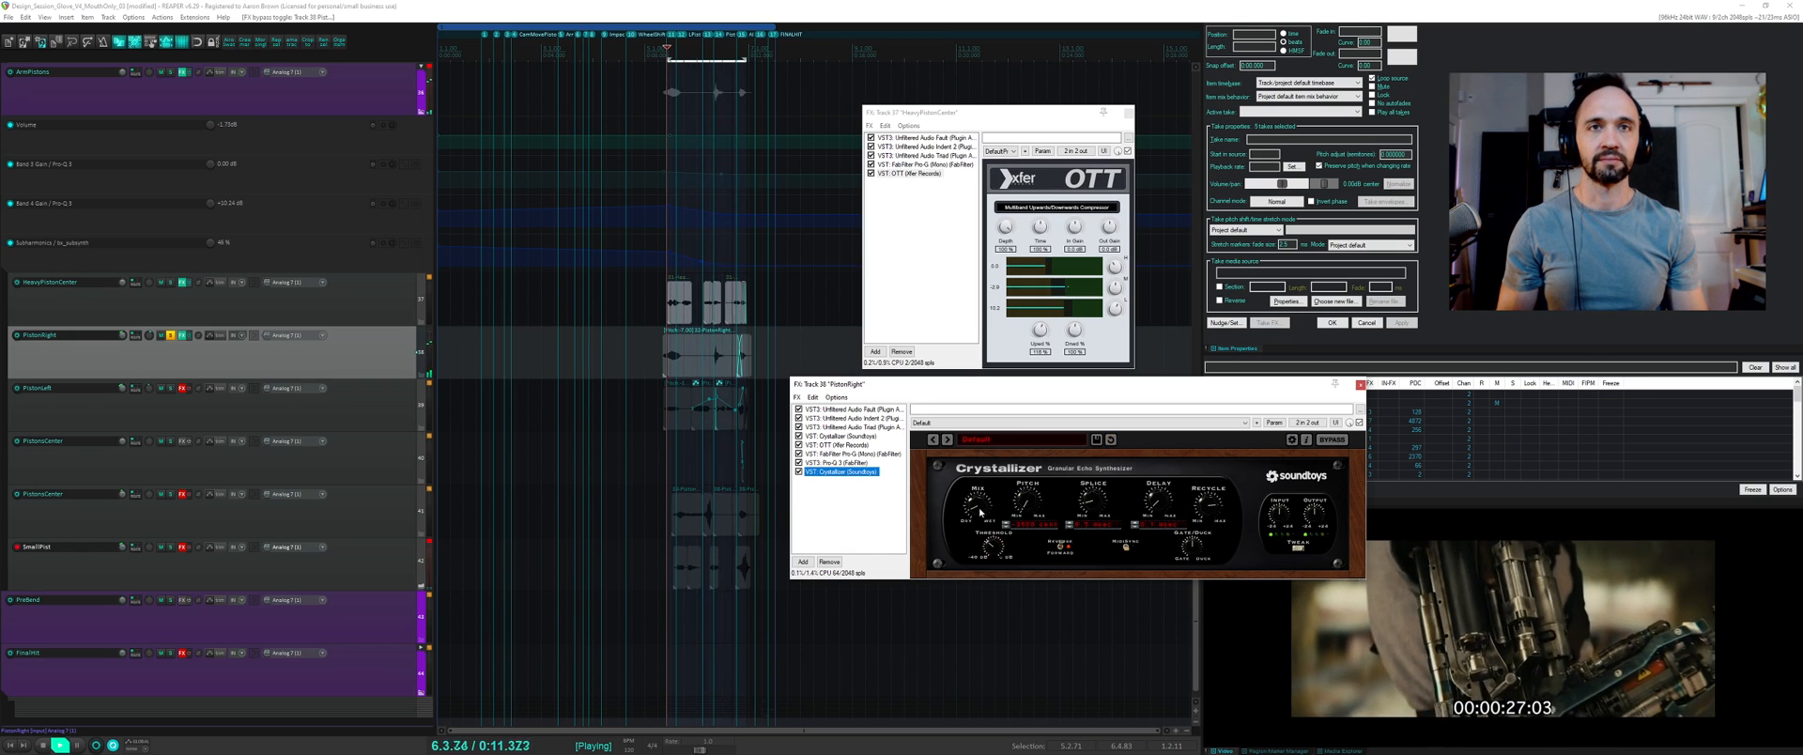
pyautogui.press('space')
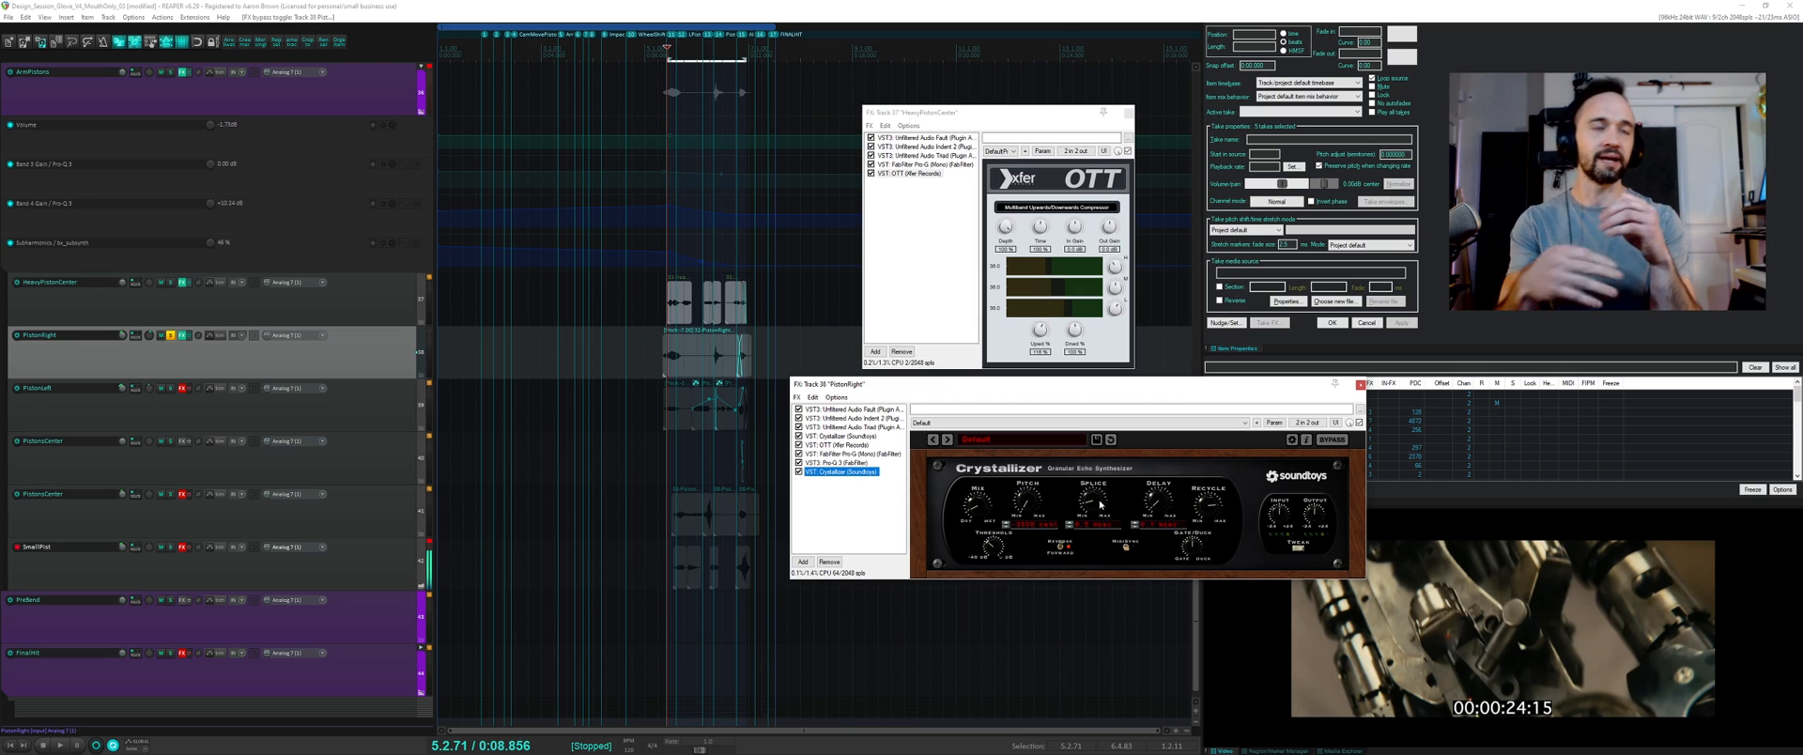
# - Play PistonRight and adjust the Recycle and Pitch knobs of the final Crystallizer while listening
pyautogui.press('space')
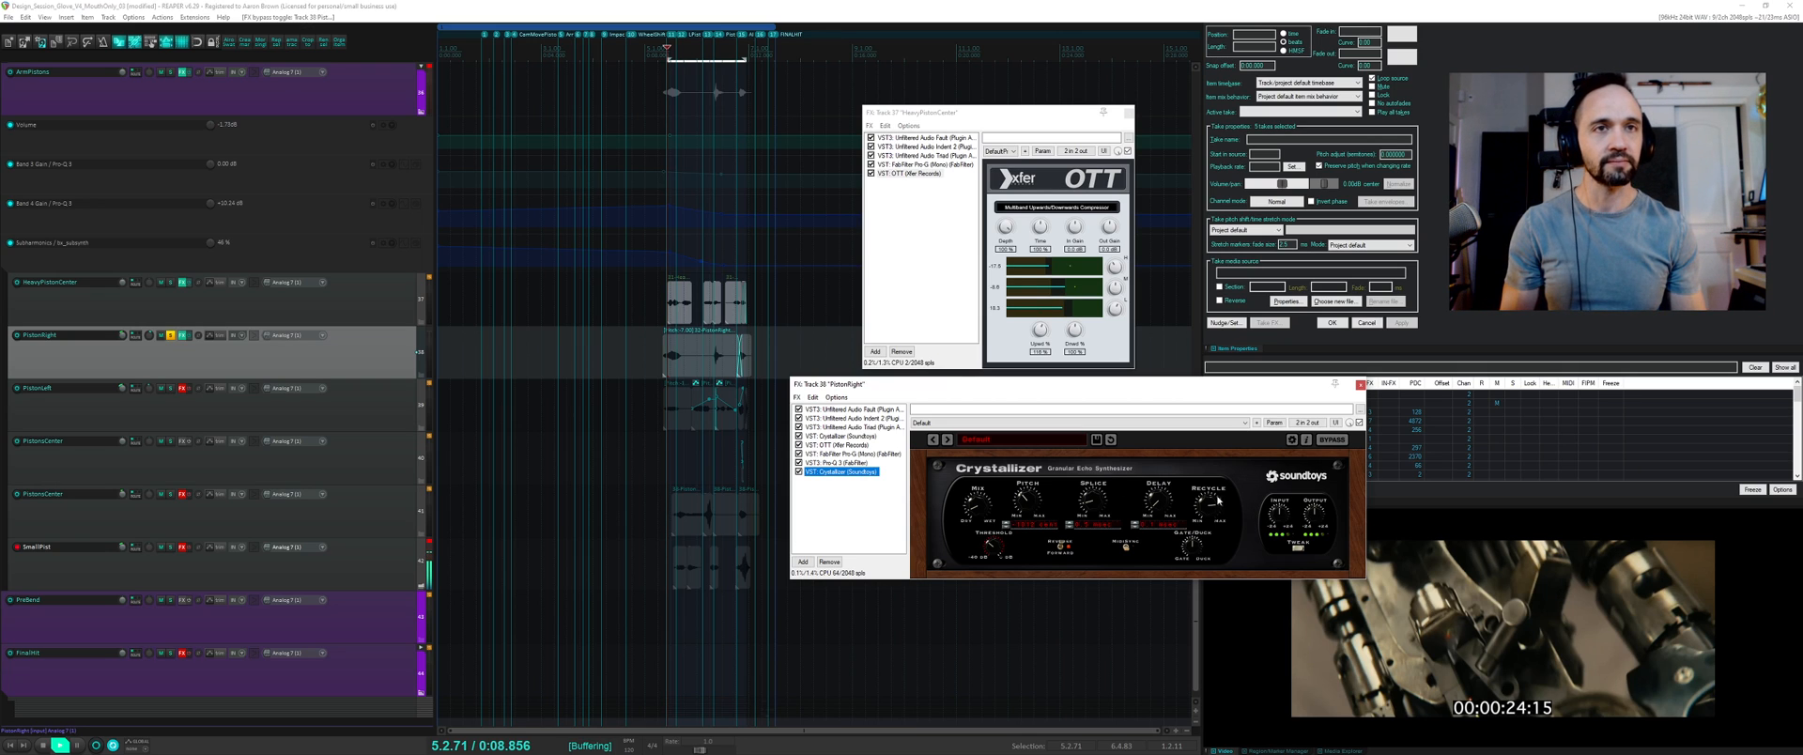
pyautogui.moveTo(1219, 501); pyautogui.dragTo(1218, 492)
pyautogui.moveTo(1029, 502); pyautogui.dragTo(1097, 508)
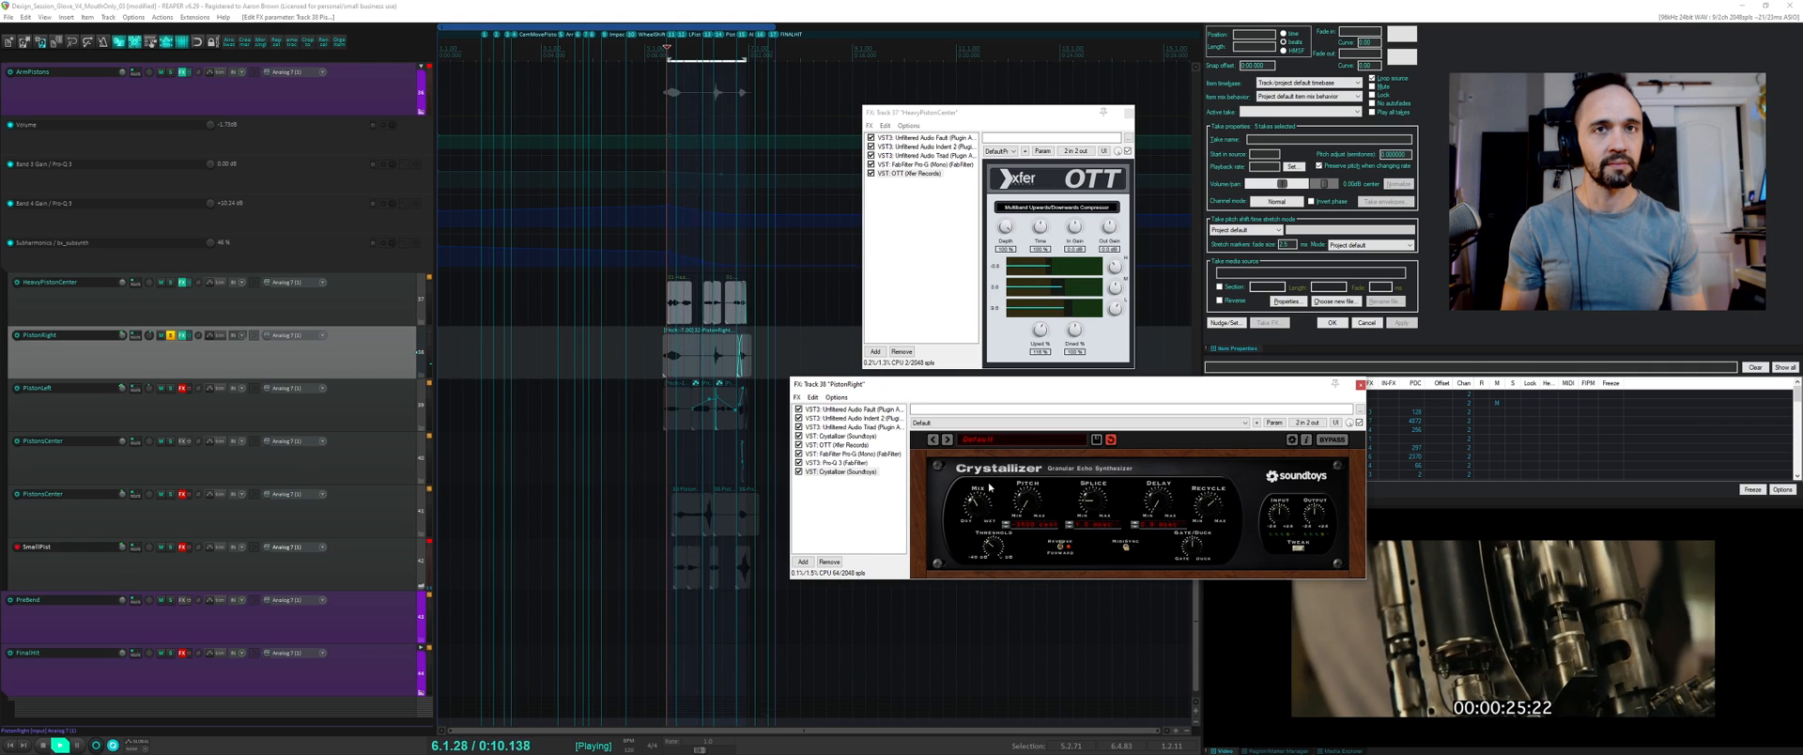
pyautogui.press('space')
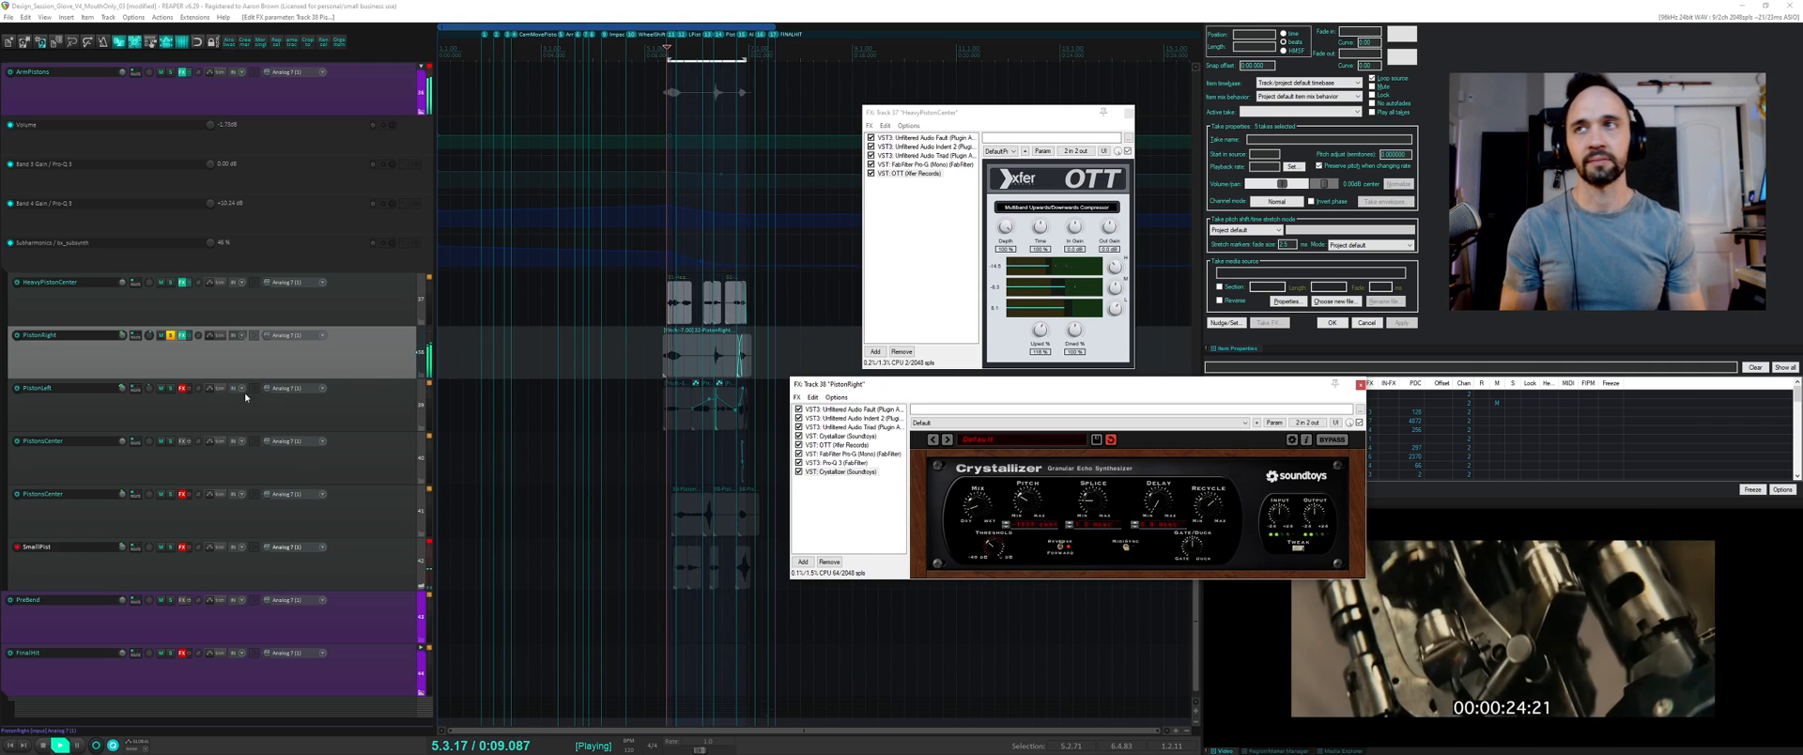
# - Unsolo PistonRight, solo PistonLeft and open the PistonLeft effect chain
pyautogui.click(170, 336)
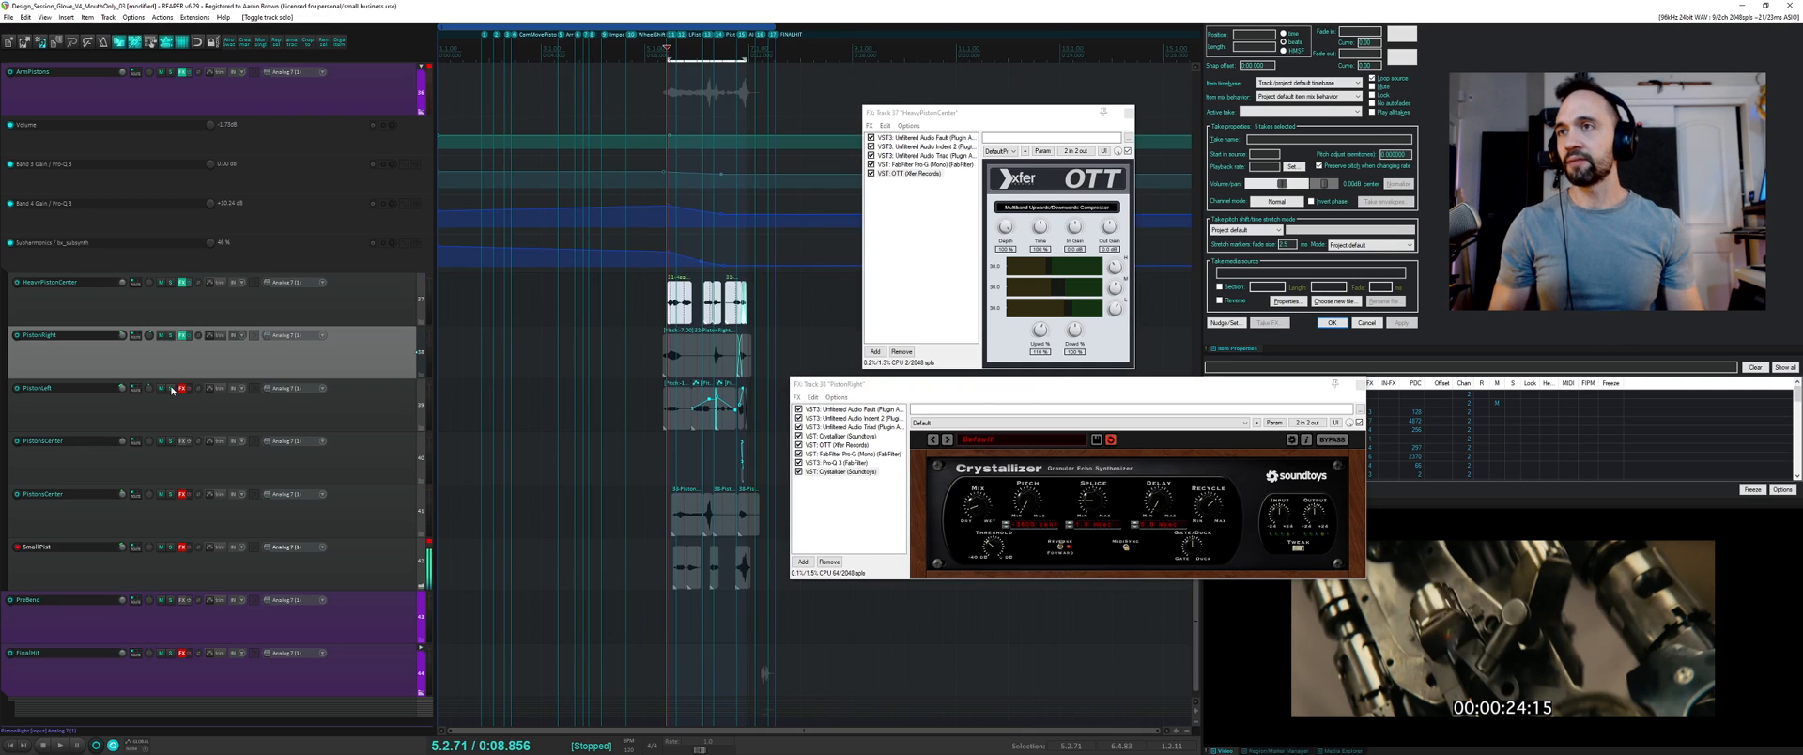
pyautogui.click(170, 389)
pyautogui.click(182, 388)
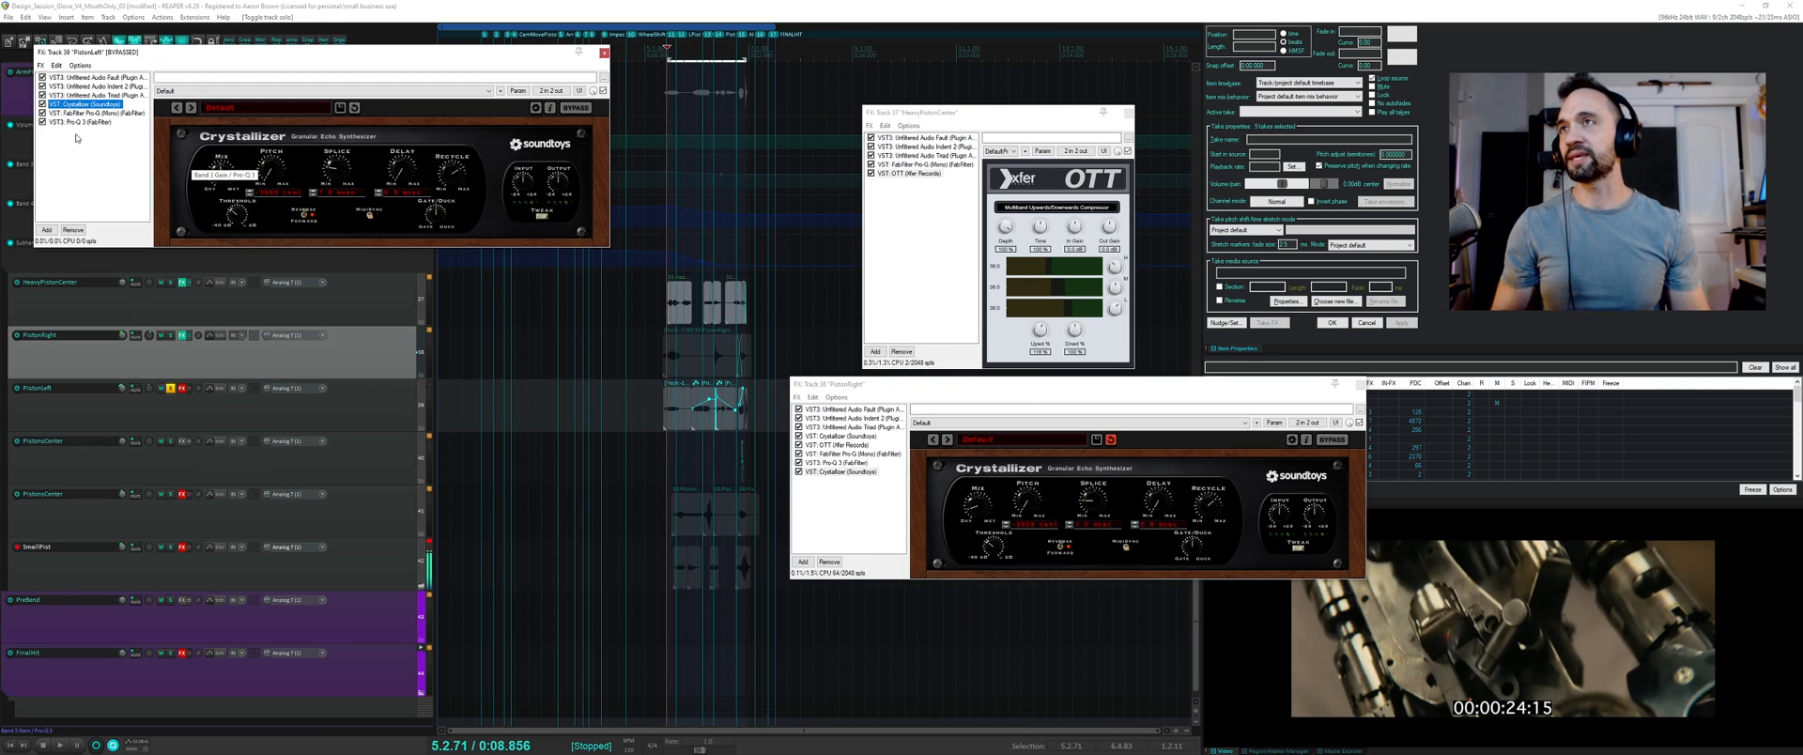
# - Look through the plugins in the PistonLeft chain, from the Unfiltered Audio effects and Crystallizer to Pro-G and Pro-Q 3
pyautogui.hotkey('ctrl', 'a')
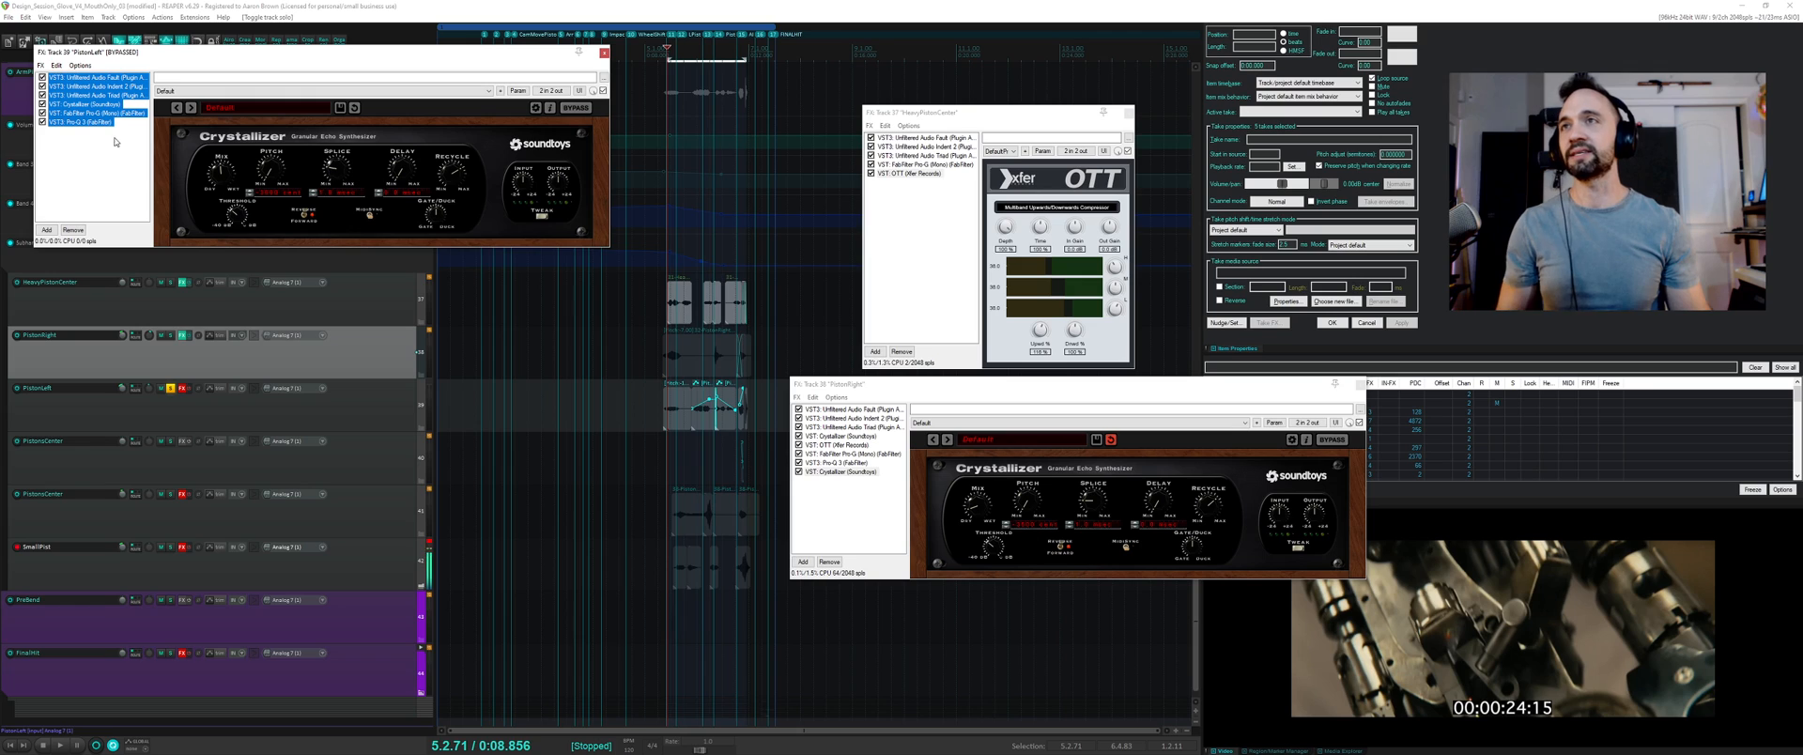
pyautogui.press('Up')
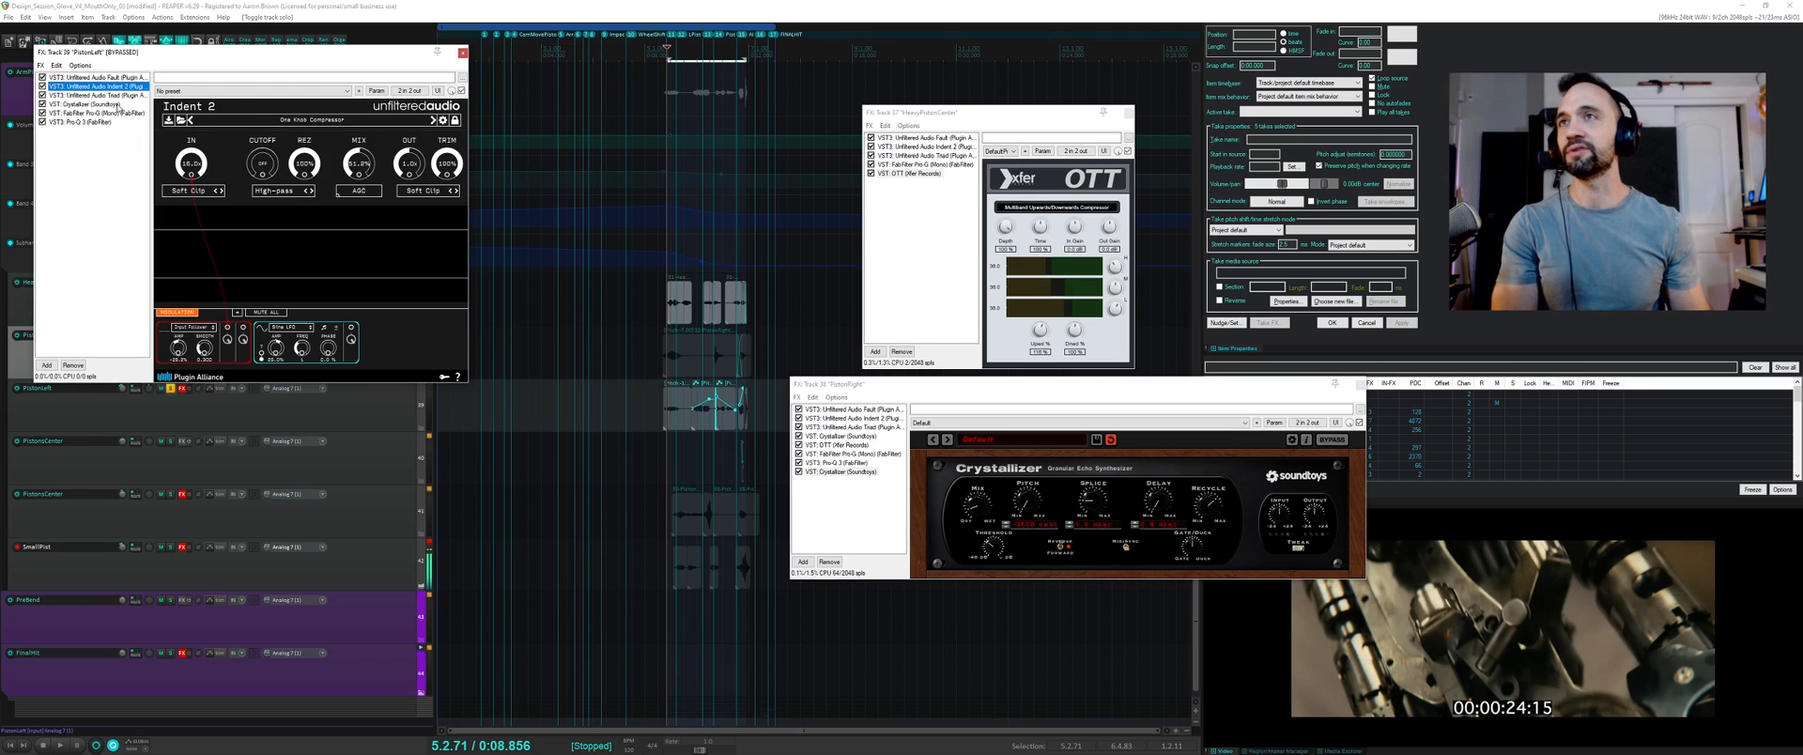
pyautogui.press('Up')
pyautogui.click(115, 106)
pyautogui.click(110, 114)
pyautogui.click(105, 123)
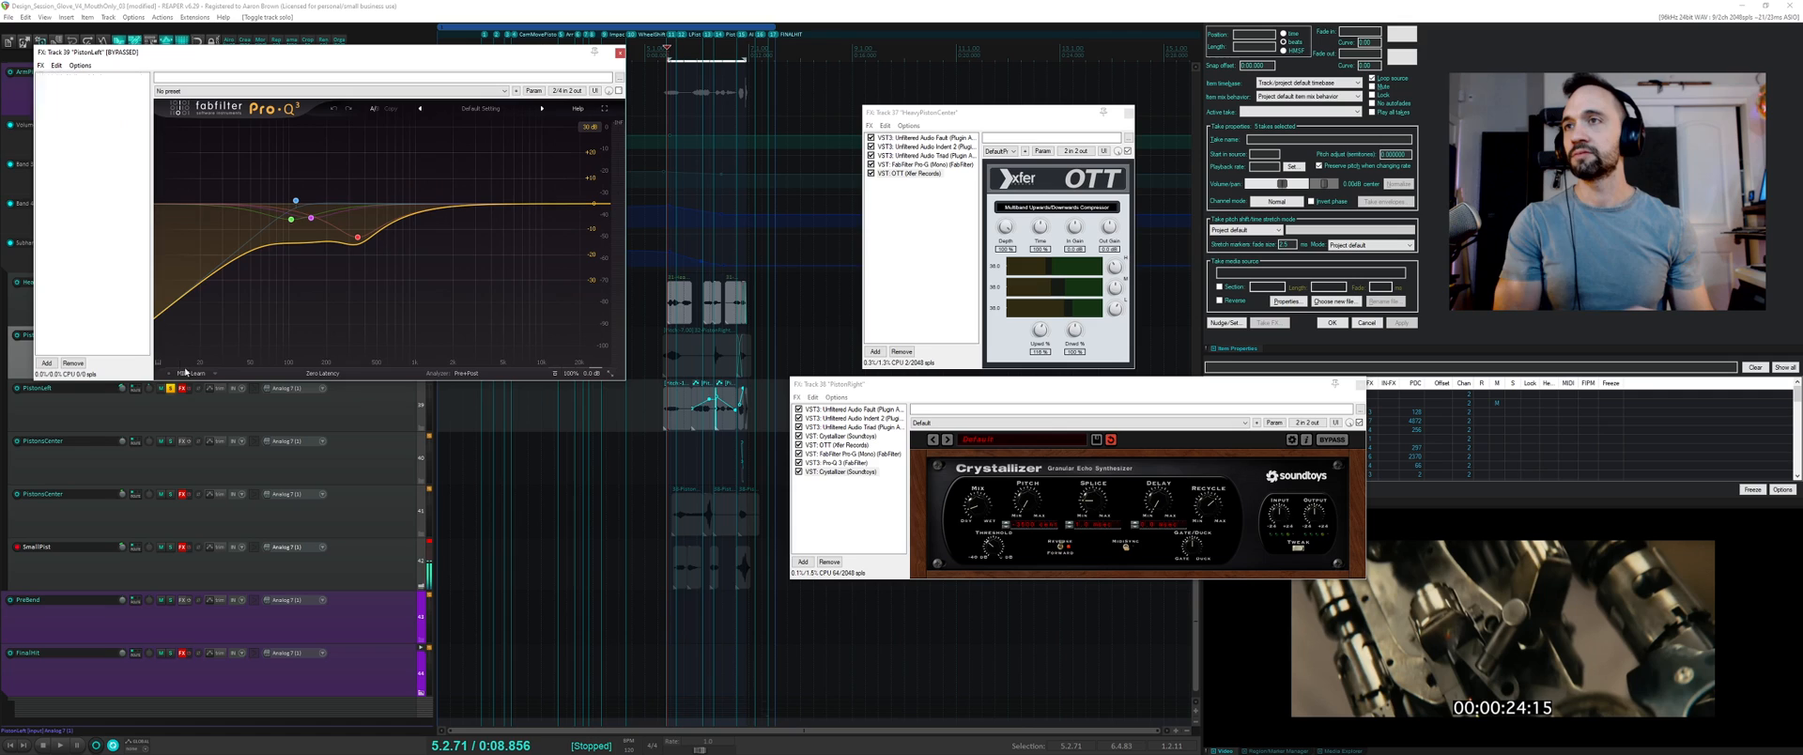
# - Solo PistonsCenter and SmallPist as well, view their effect chains and close the PistonLeft, PistonsCenter and SmallPist chain windows
pyautogui.click(176, 498)
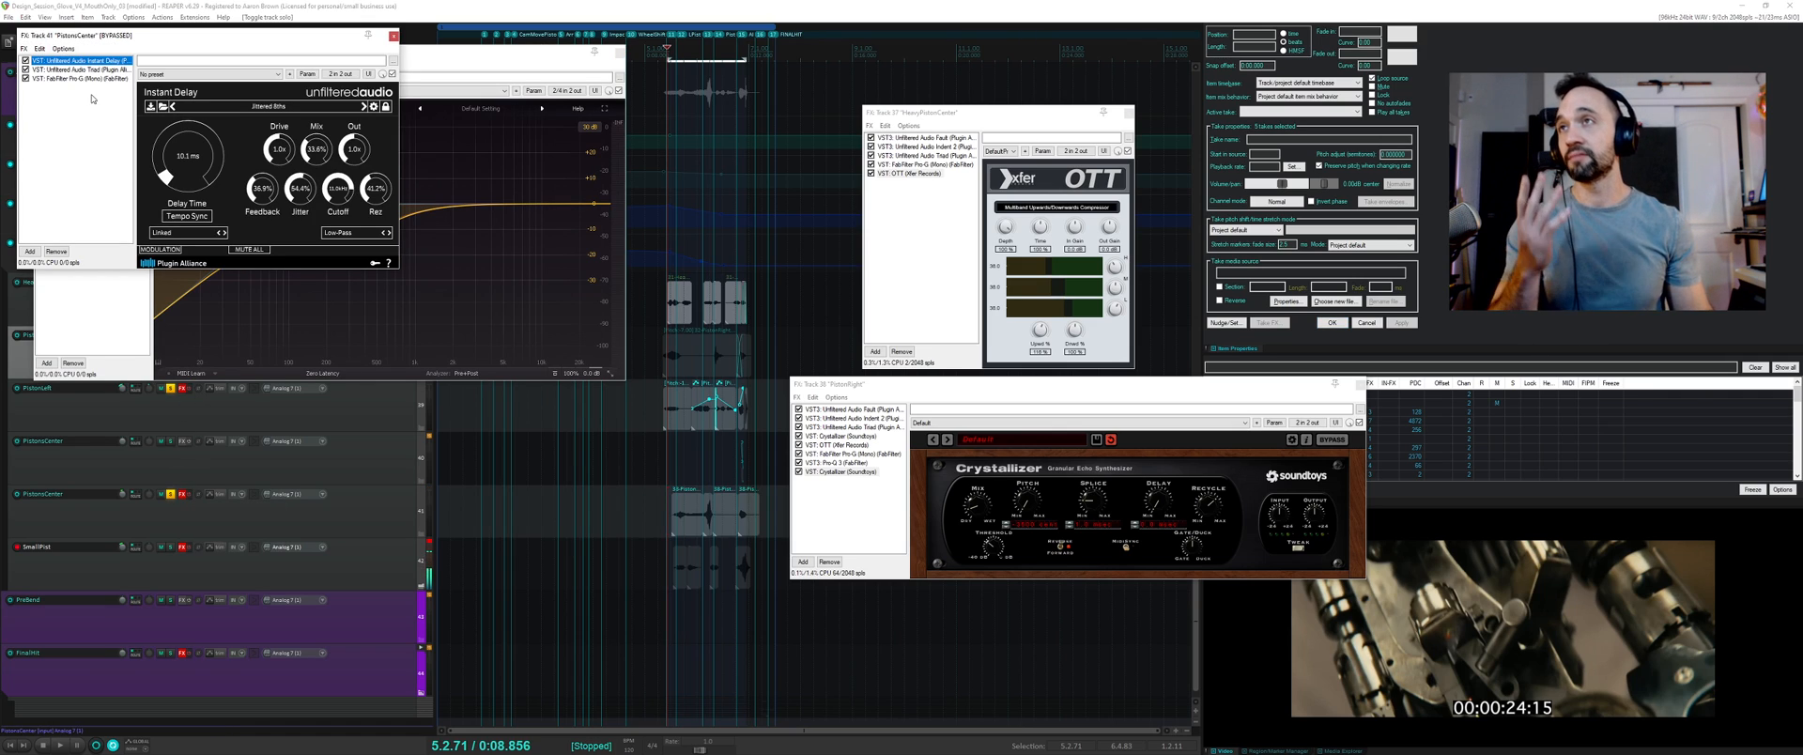
pyautogui.click(170, 547)
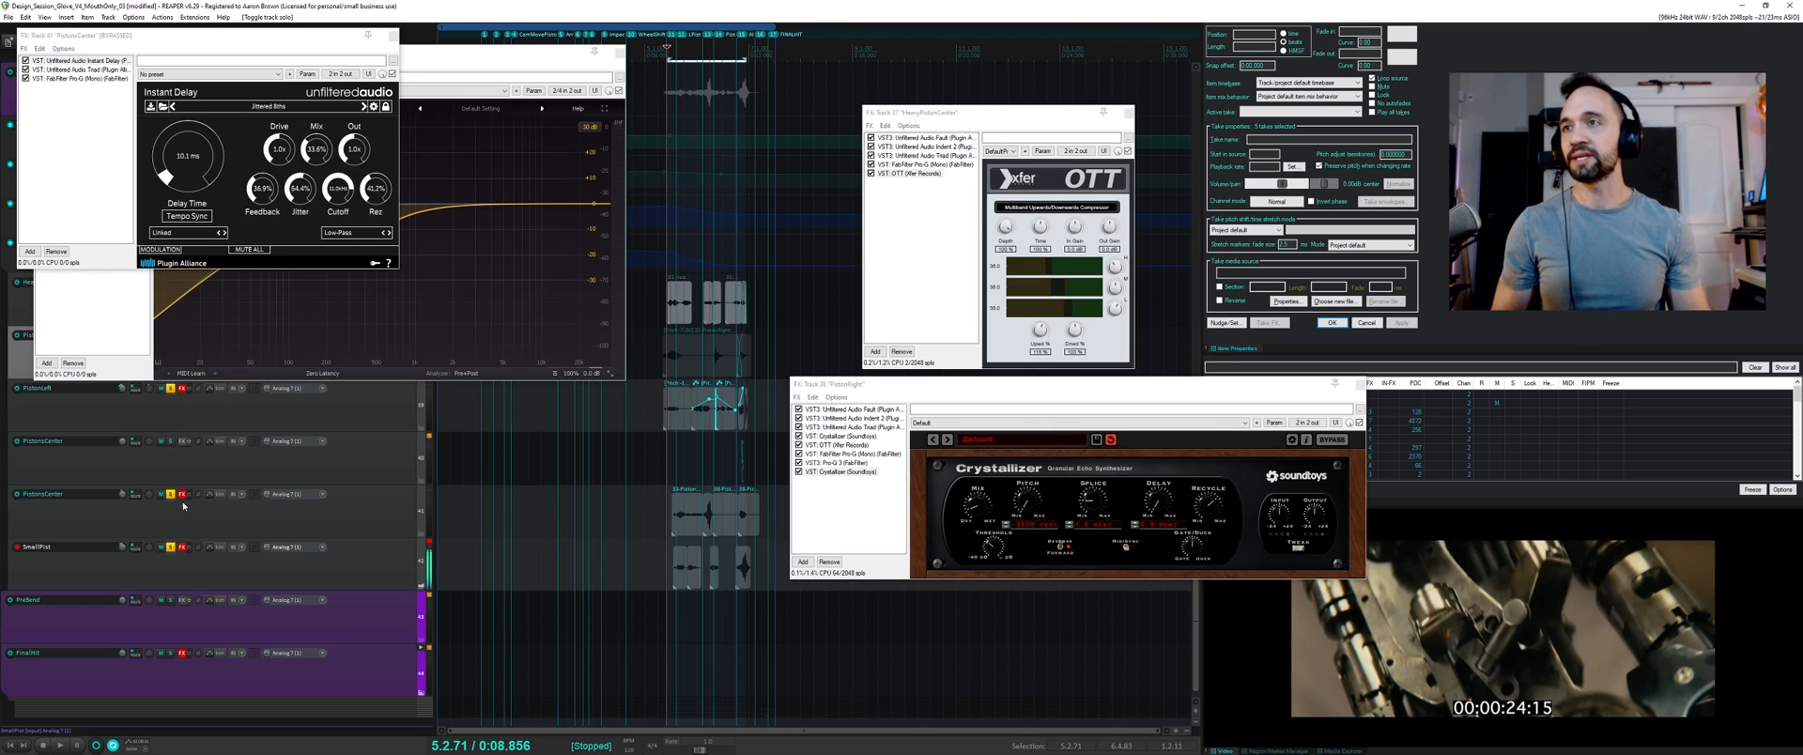
pyautogui.click(182, 547)
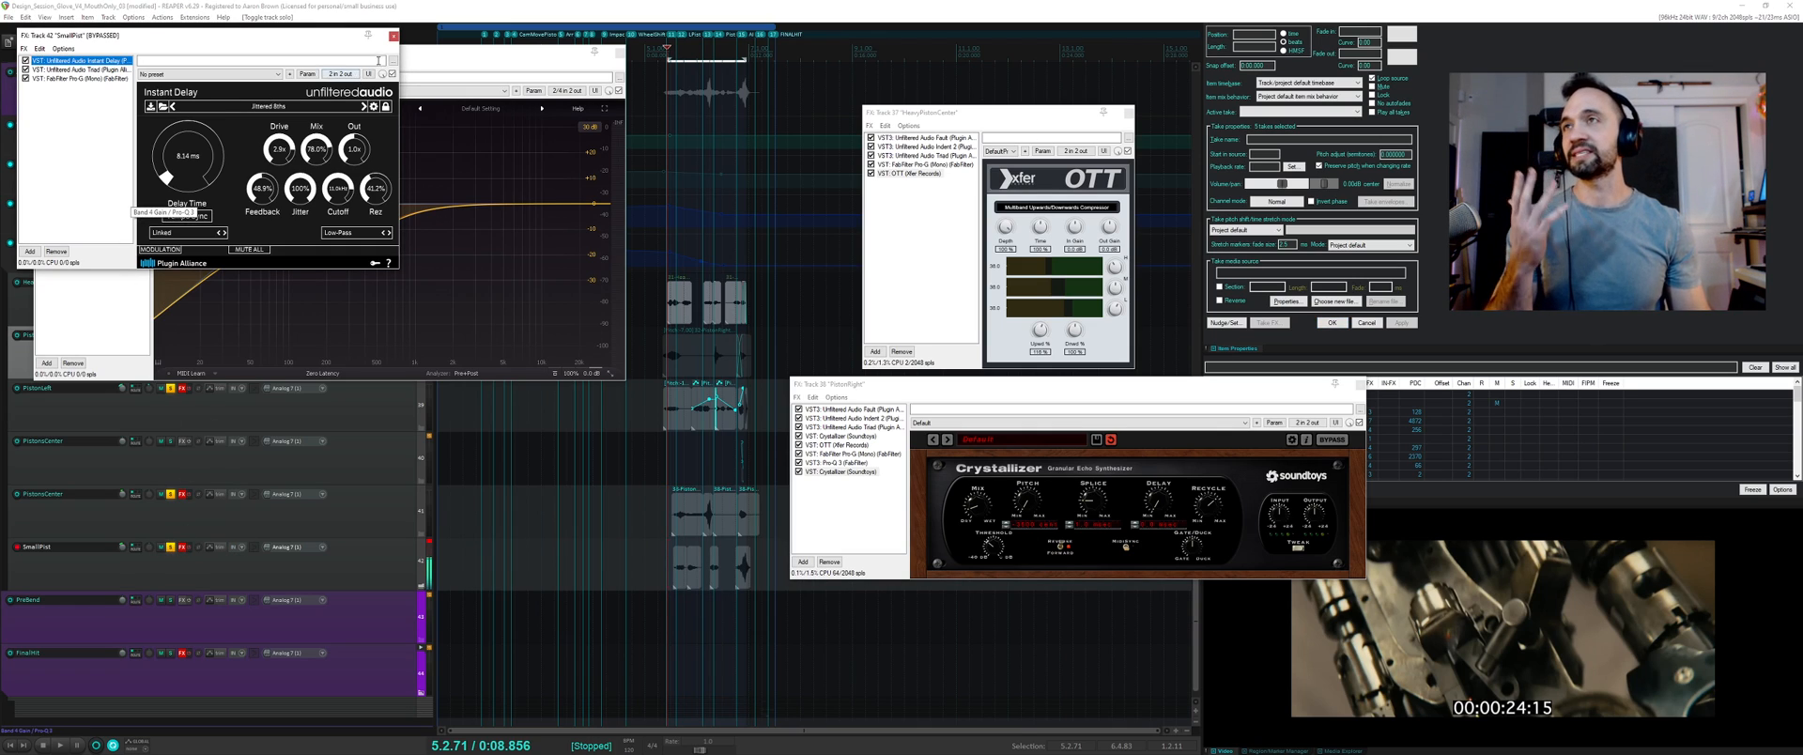
pyautogui.press('Escape')
pyautogui.click(619, 54)
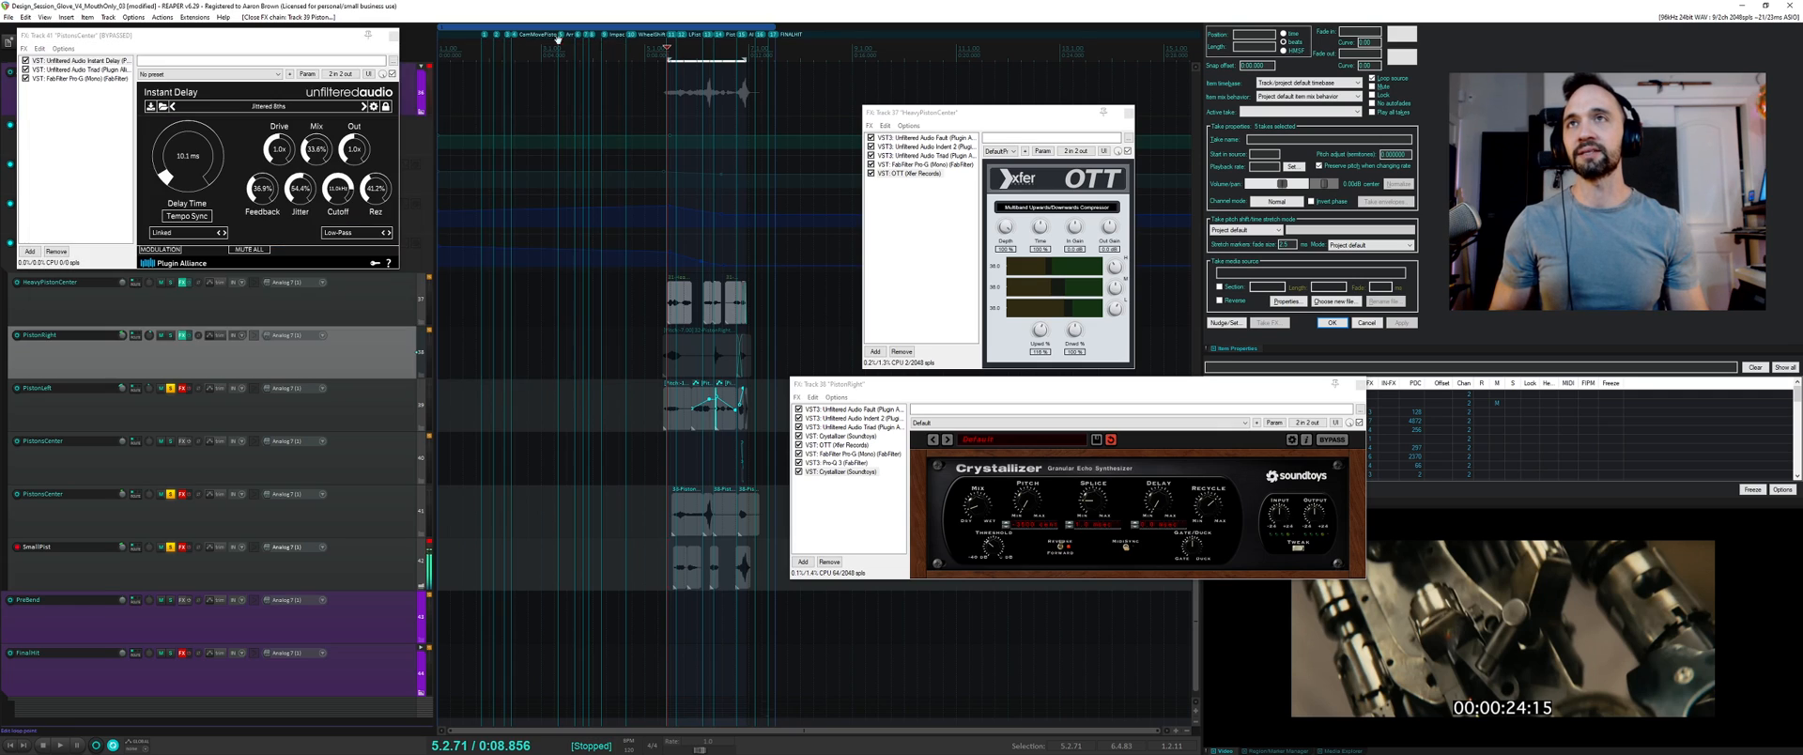
pyautogui.click(394, 36)
# - Select the items on PistonLeft, PistonsCenter and SmallPist, set the time selection to them and play the unprocessed layers
pyautogui.moveTo(650, 385); pyautogui.dragTo(785, 566)
pyautogui.press('t')
pyautogui.press('space')
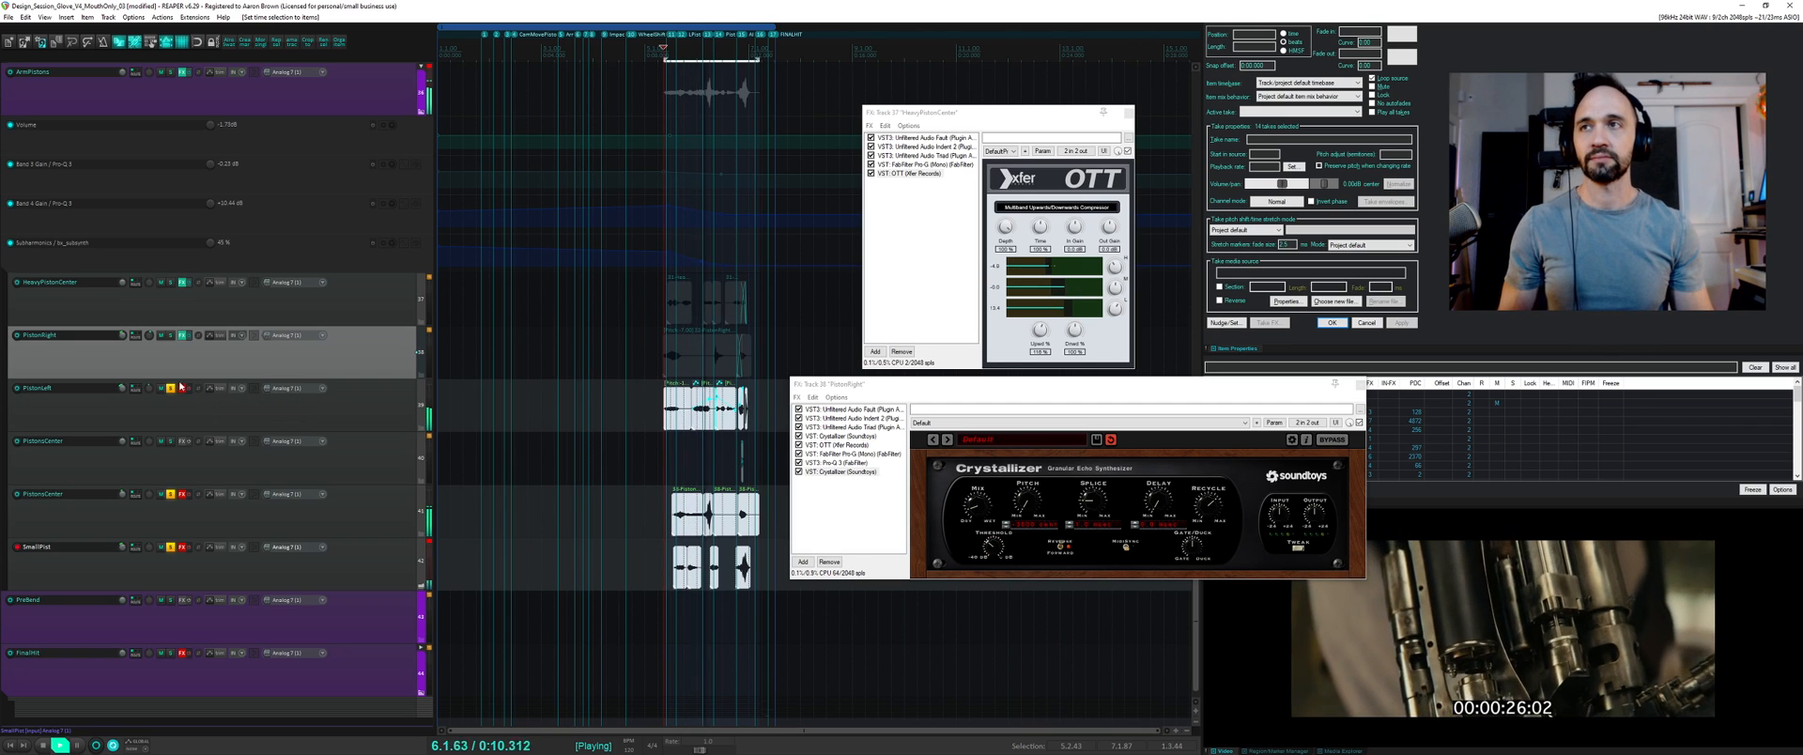
# - Enable the effect chains on PistonLeft, PistonsCenter and SmallPist, and play the processed layers
pyautogui.click(193, 402)
pyautogui.keyDown('shift'); pyautogui.click(229, 561); pyautogui.keyUp('shift')
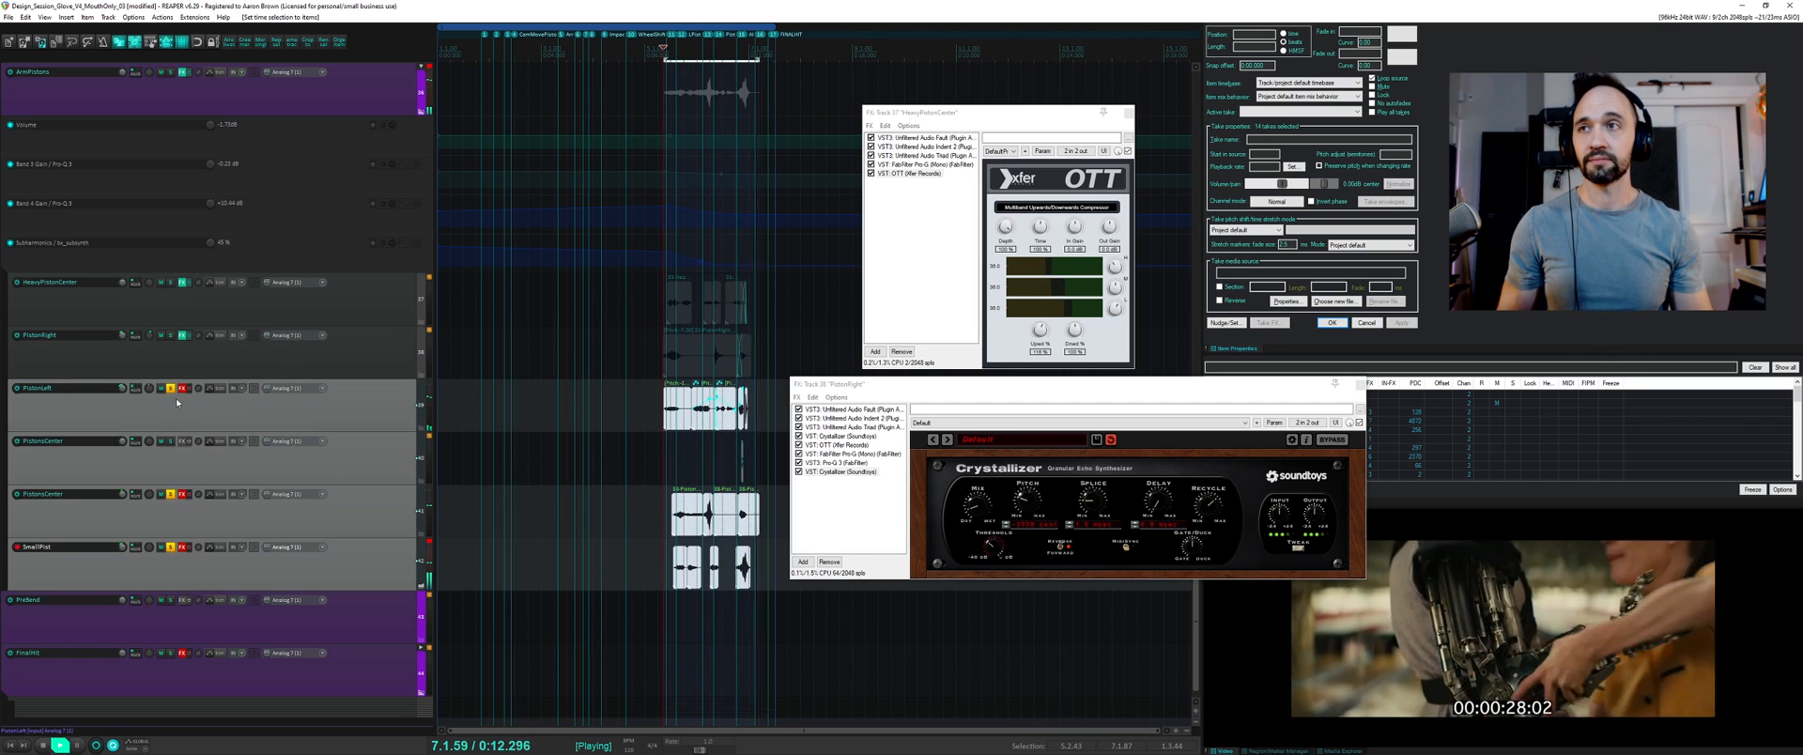
pyautogui.click(182, 387)
pyautogui.press('space')
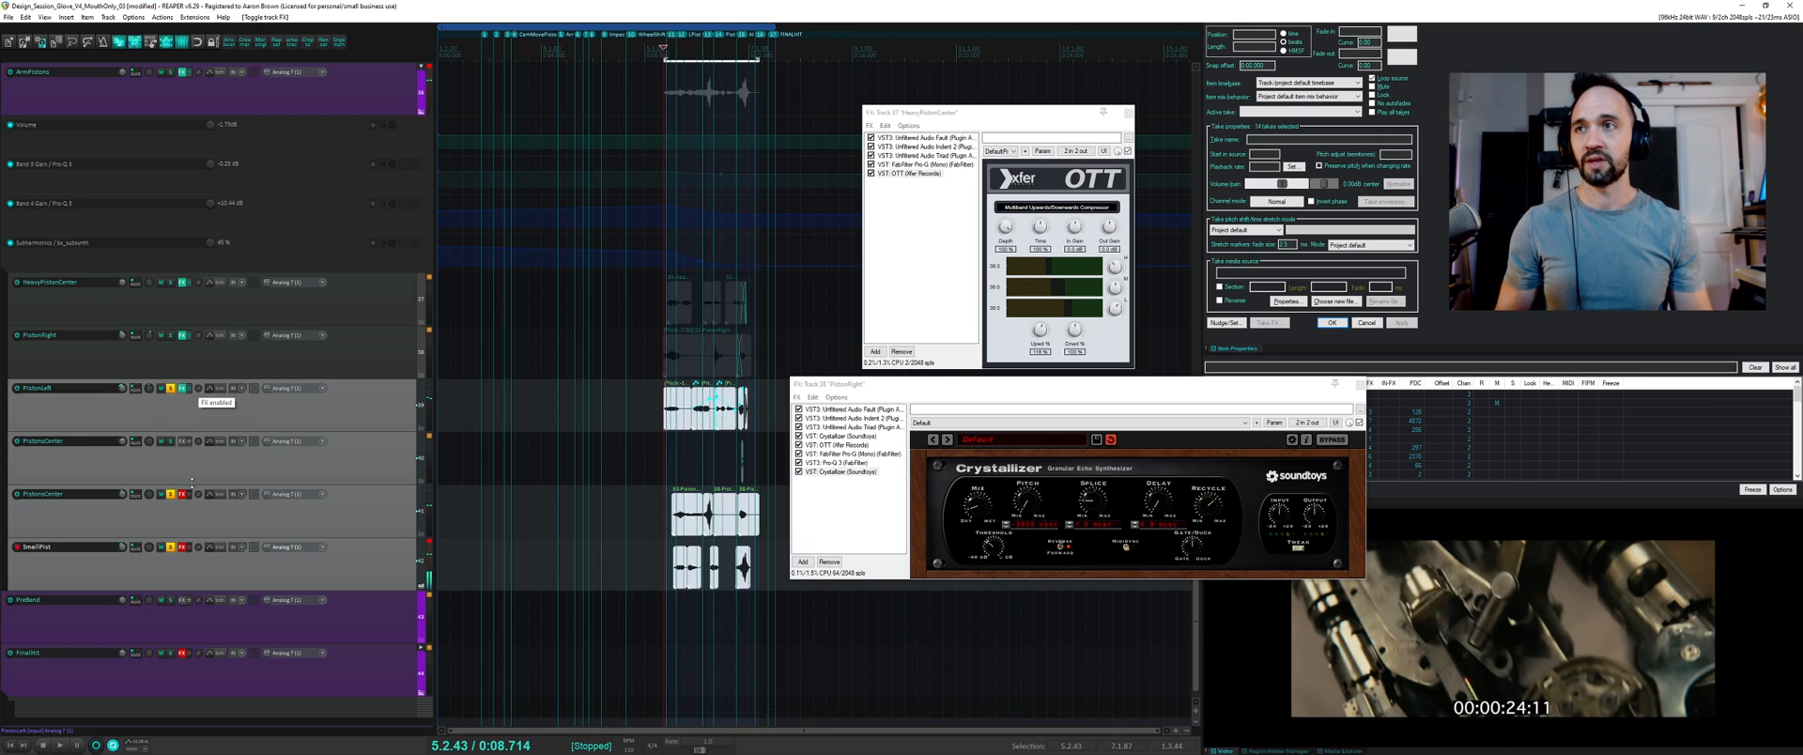
pyautogui.click(192, 523)
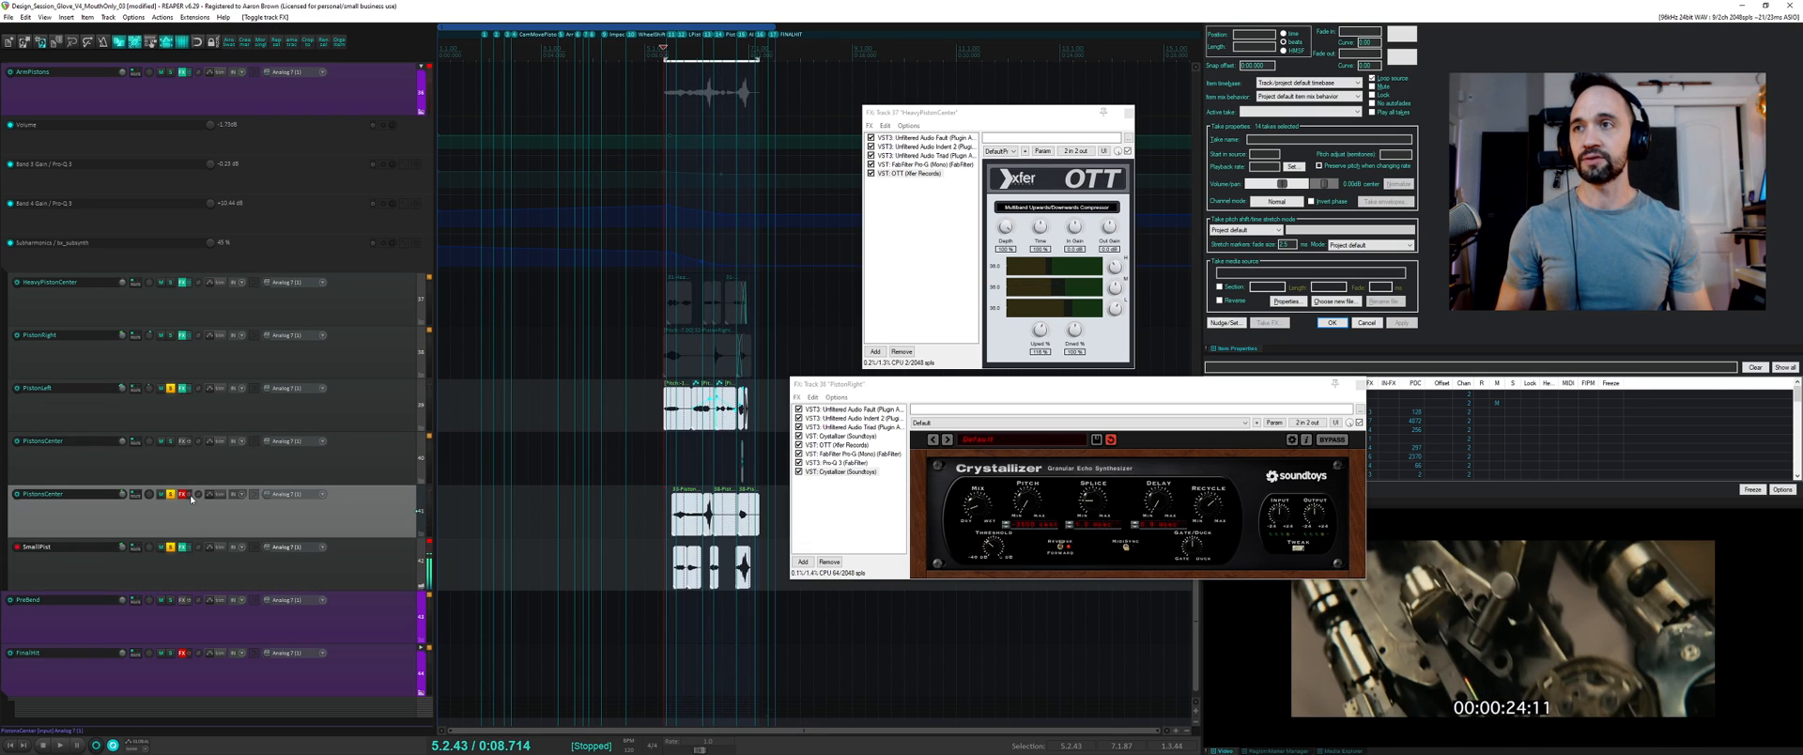
pyautogui.press('space')
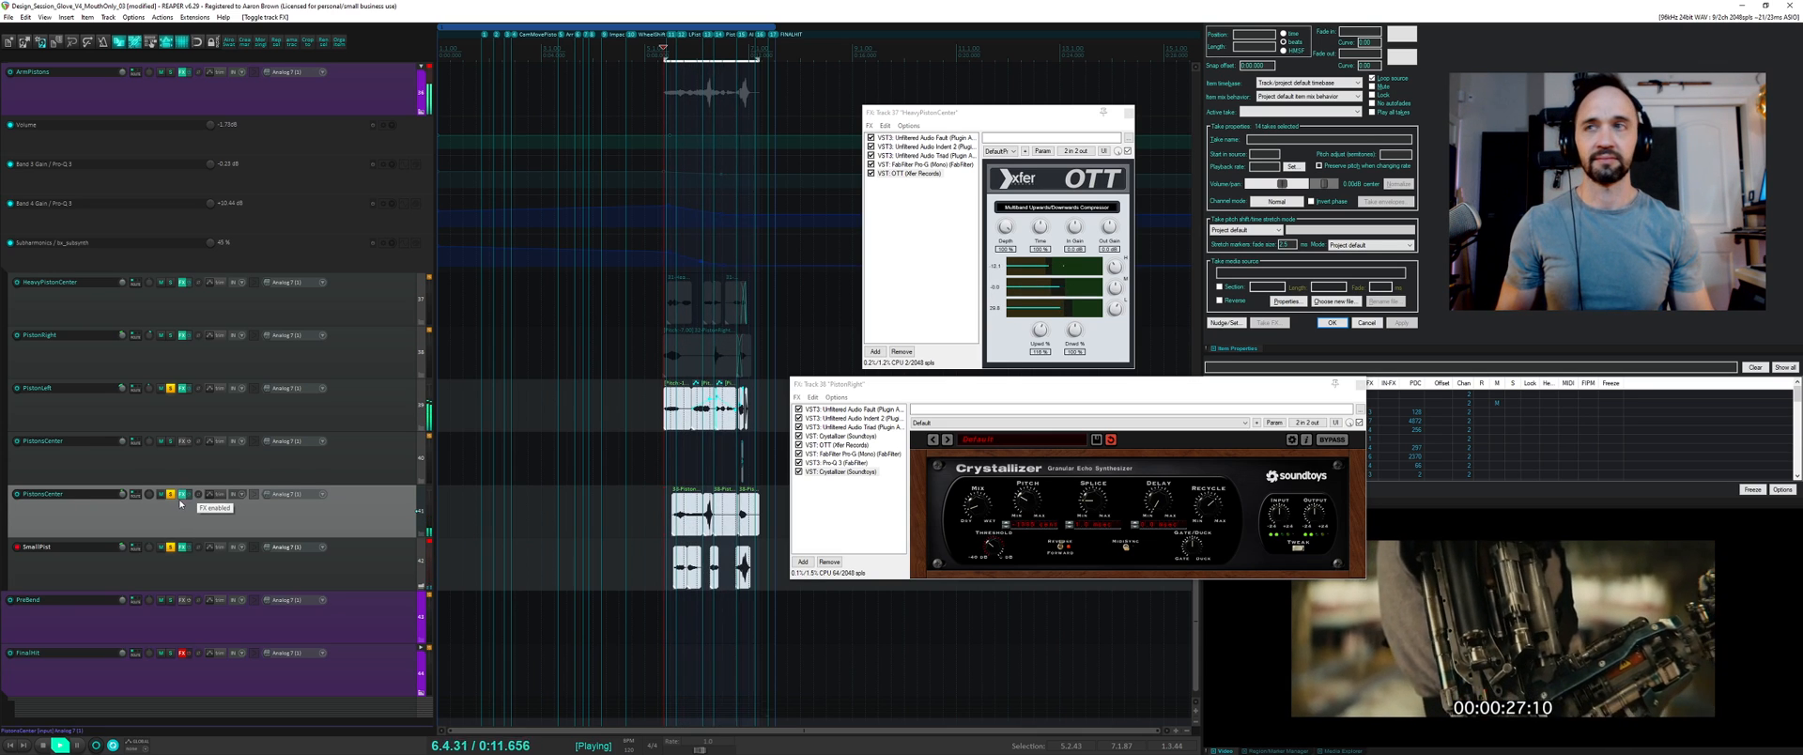
# - Unsolo all tracks, stop playback, and close the PistonRight and HeavyPistonCenter effect chain windows
pyautogui.keyDown('ctrl'); pyautogui.click(173, 497); pyautogui.keyUp('ctrl')
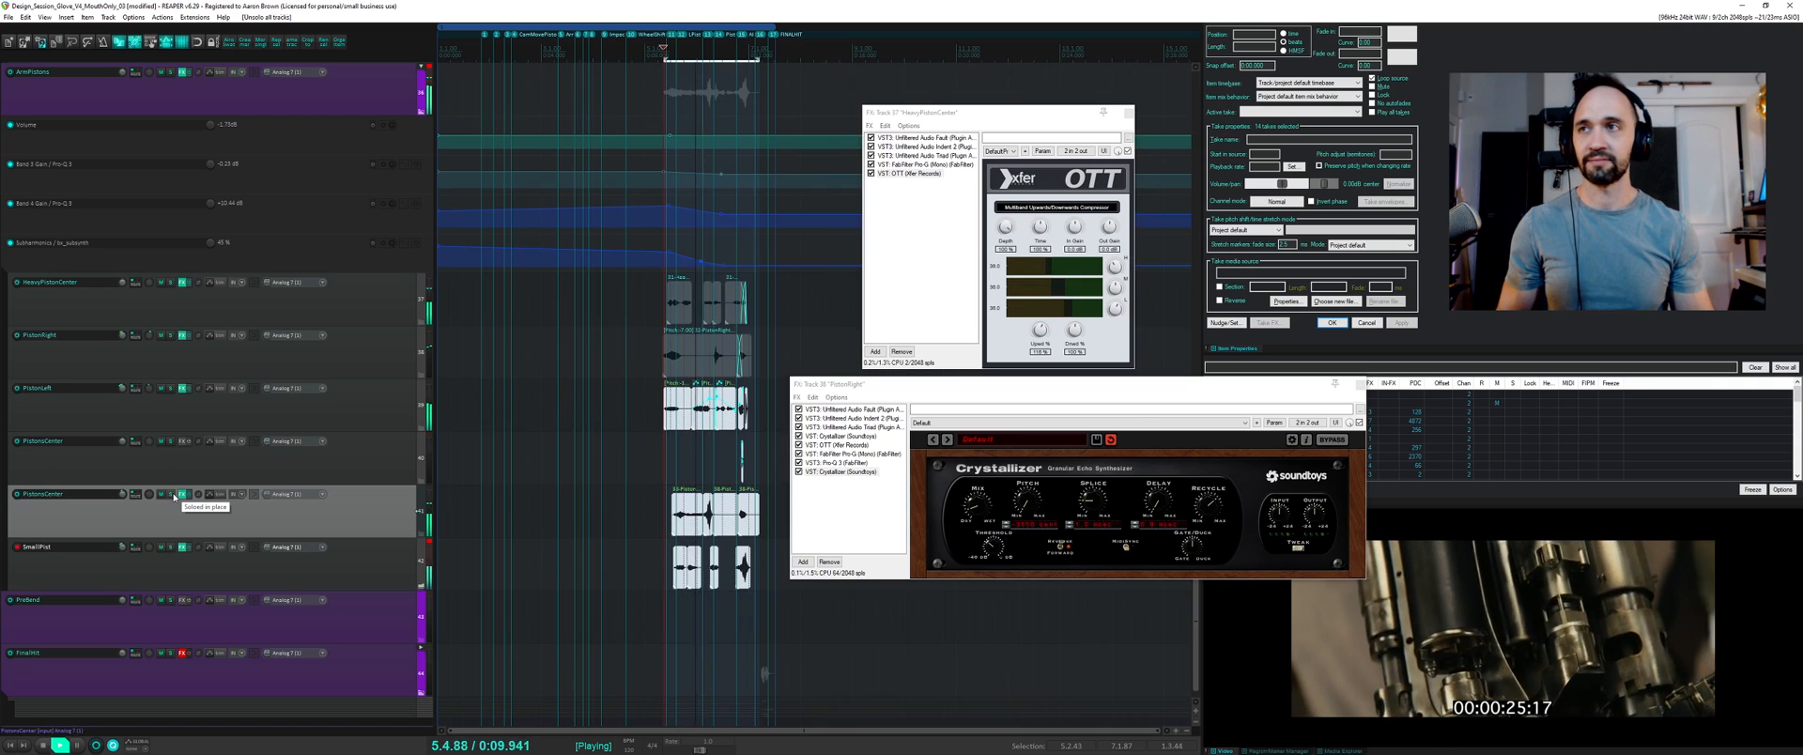
pyautogui.press('space')
pyautogui.scroll(-6, 711, 479)
pyautogui.scroll(-2, 711, 478)
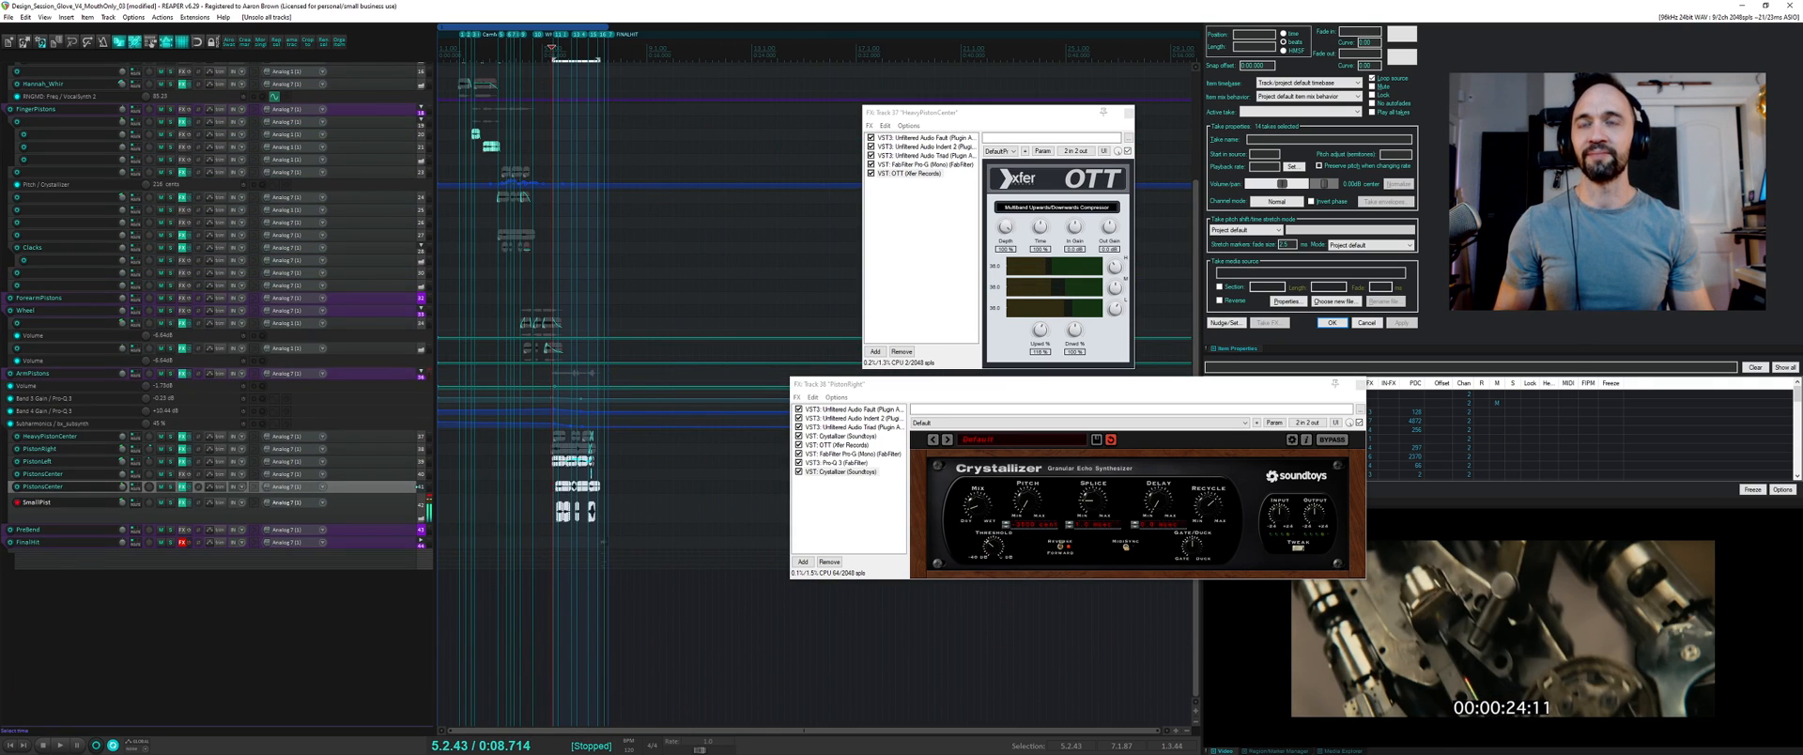
pyautogui.moveTo(599, 554); pyautogui.dragTo(617, 554)
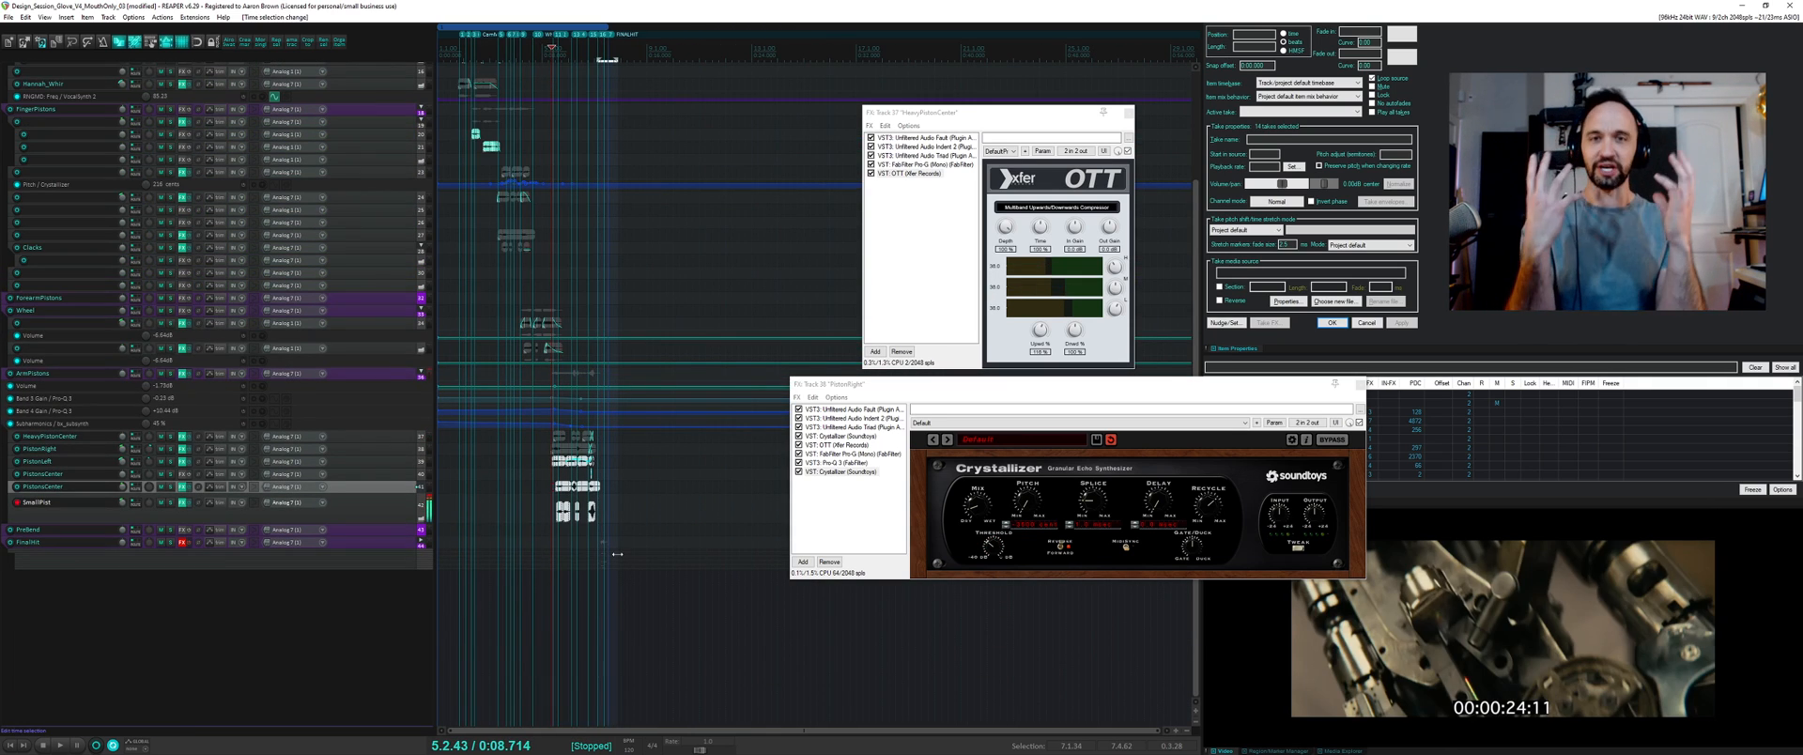
pyautogui.scroll(5, 617, 554)
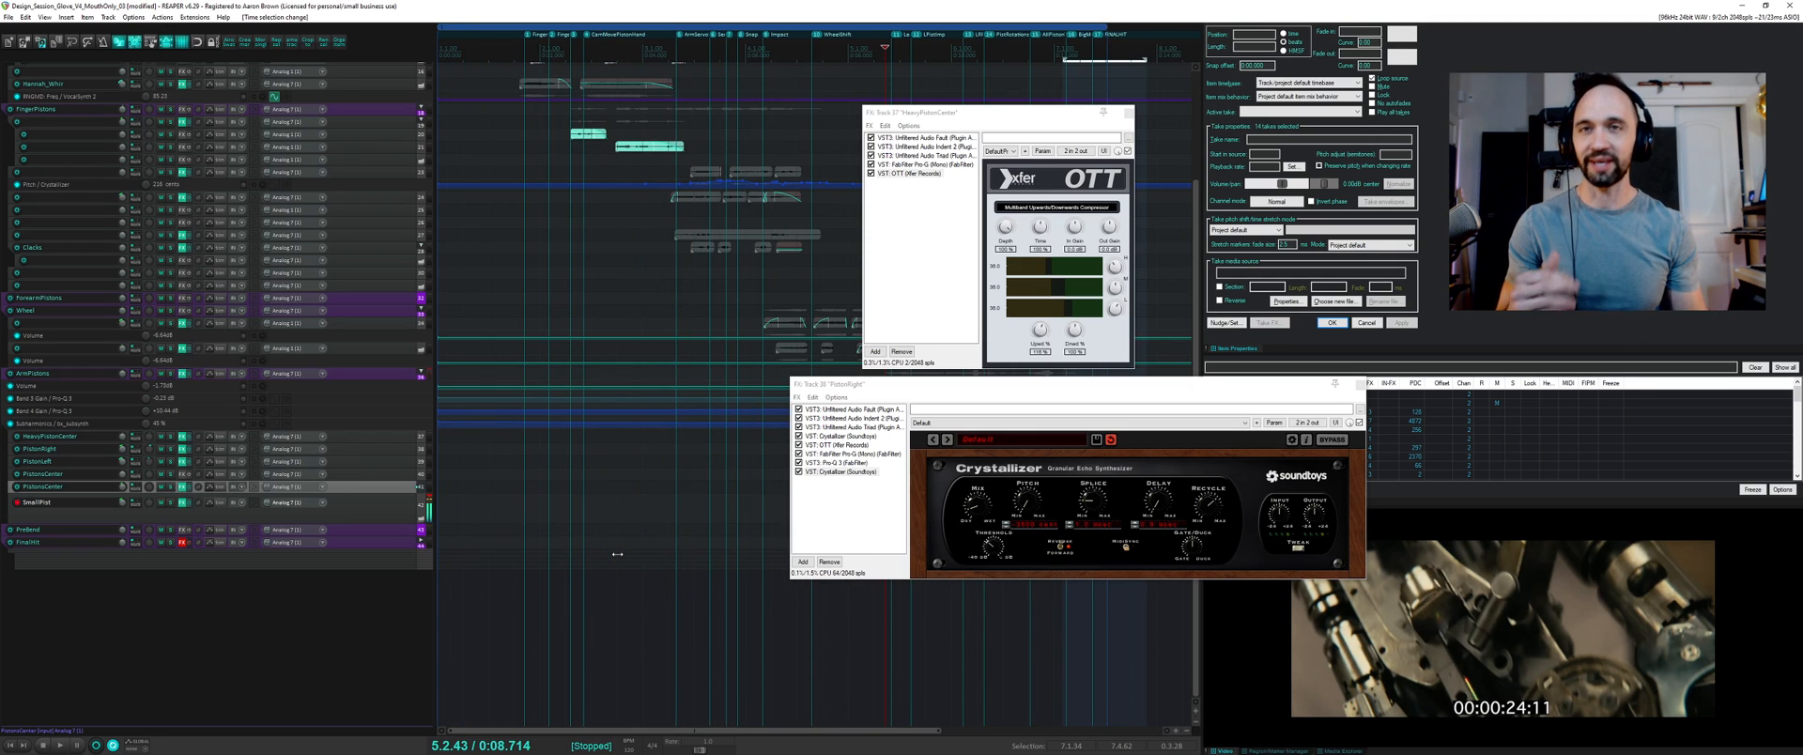
pyautogui.click(1360, 384)
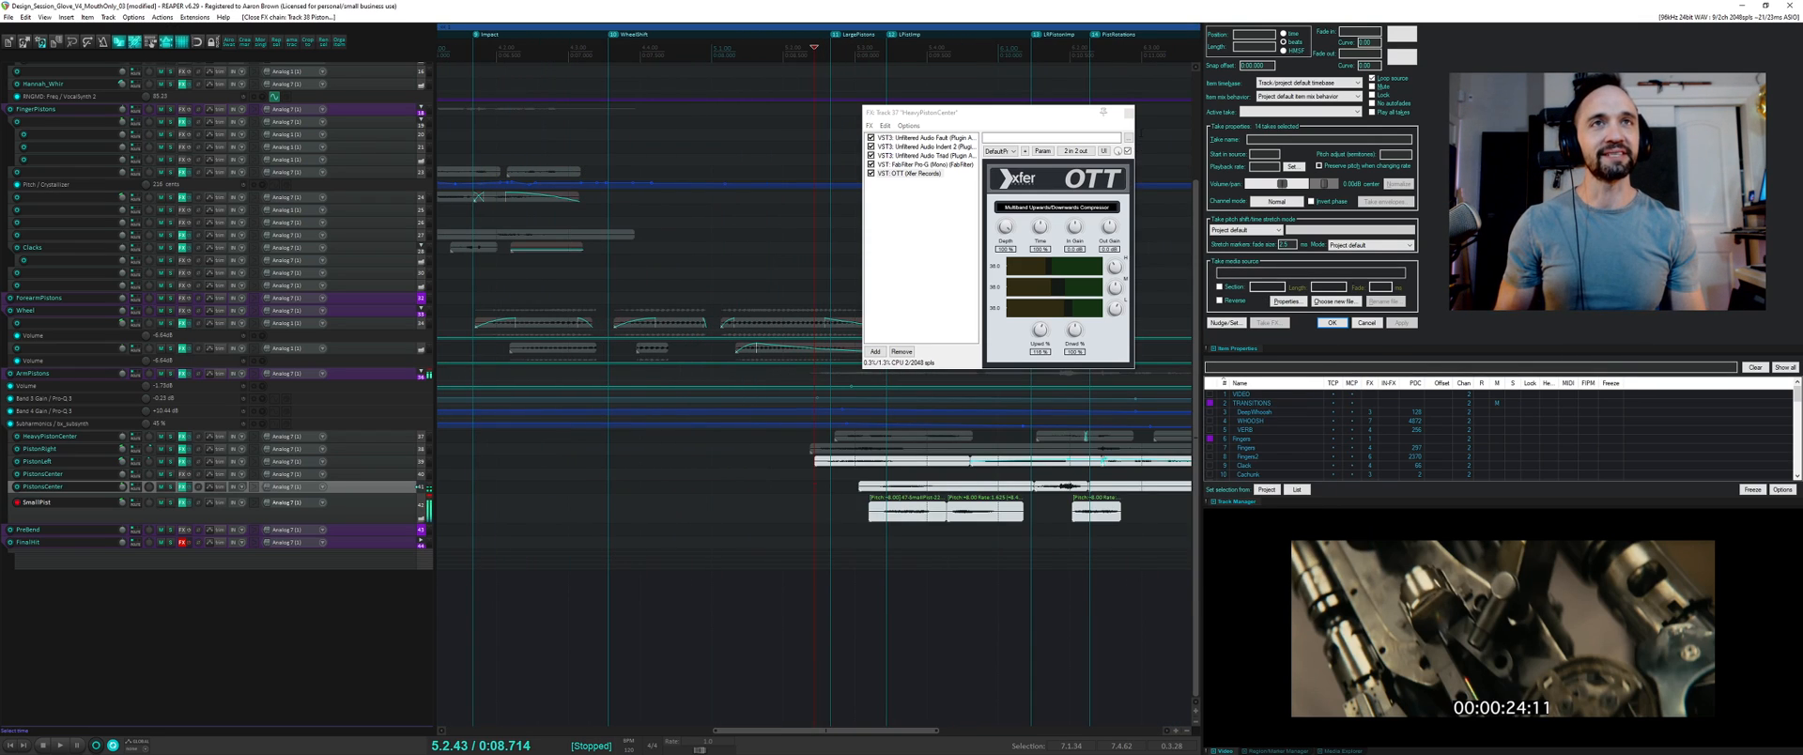
pyautogui.click(1129, 112)
pyautogui.scroll(-3, 997, 412)
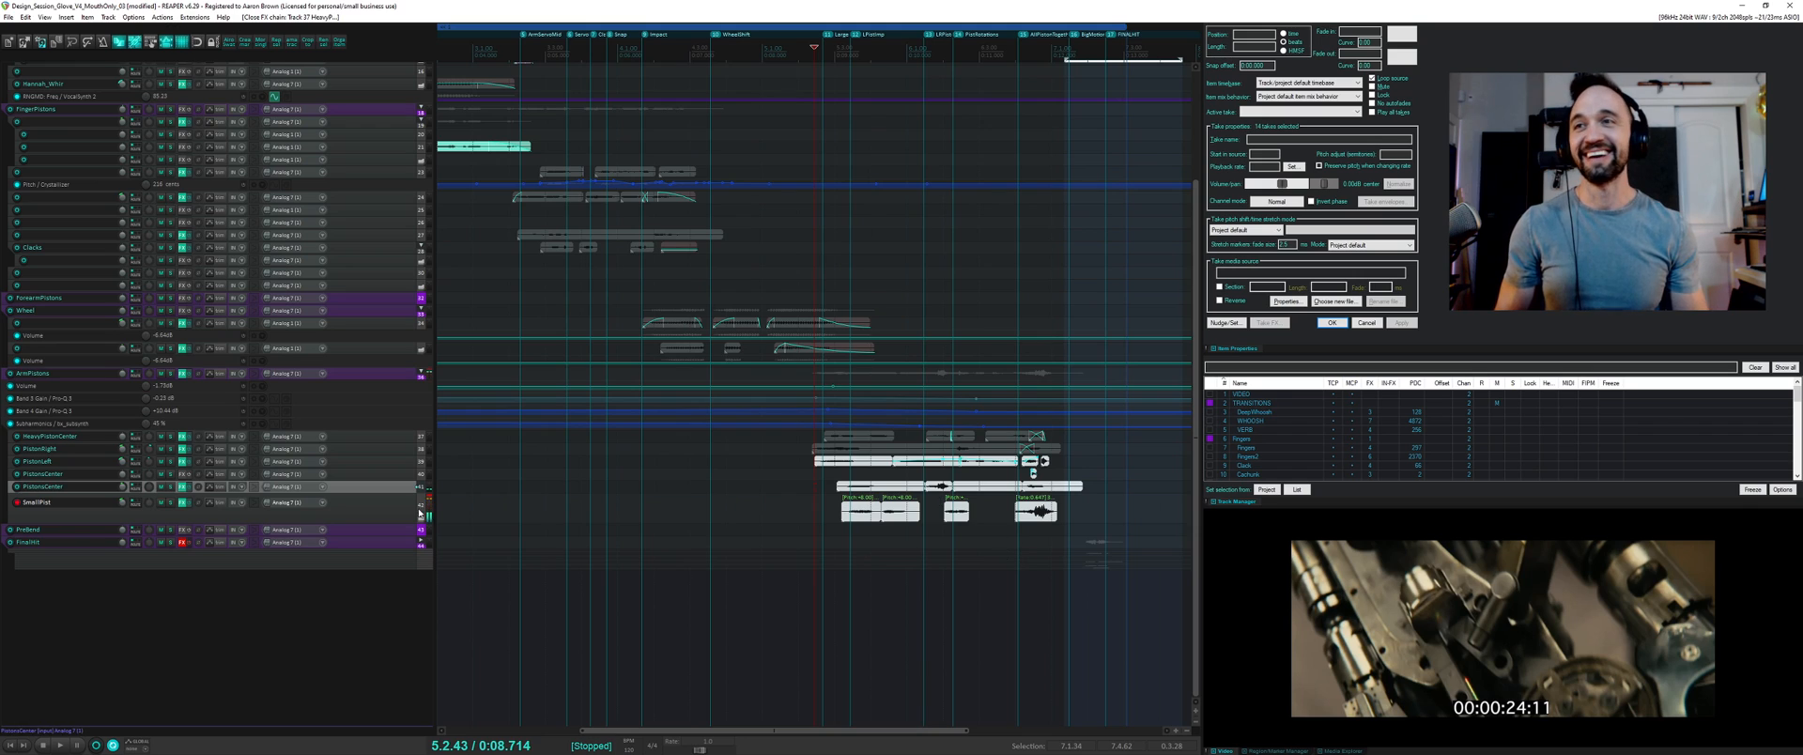
# - Solo the last folder track, set a time selection over its items, expand the folder and disarm SmallPist for recording
pyautogui.click(170, 543)
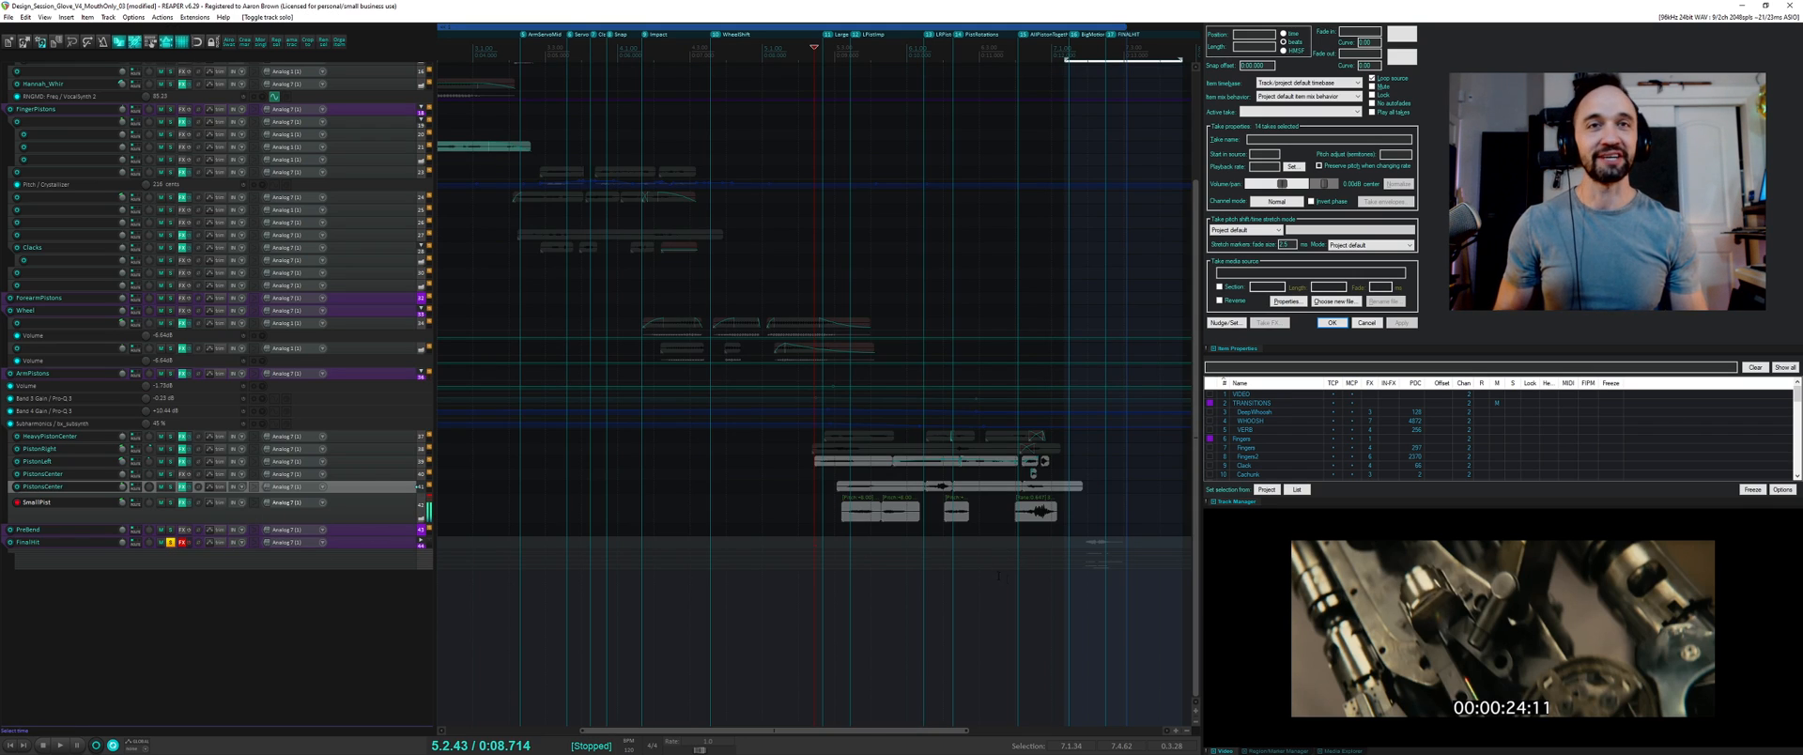
pyautogui.scroll(-2, 1074, 583)
pyautogui.moveTo(1077, 543); pyautogui.dragTo(1108, 543)
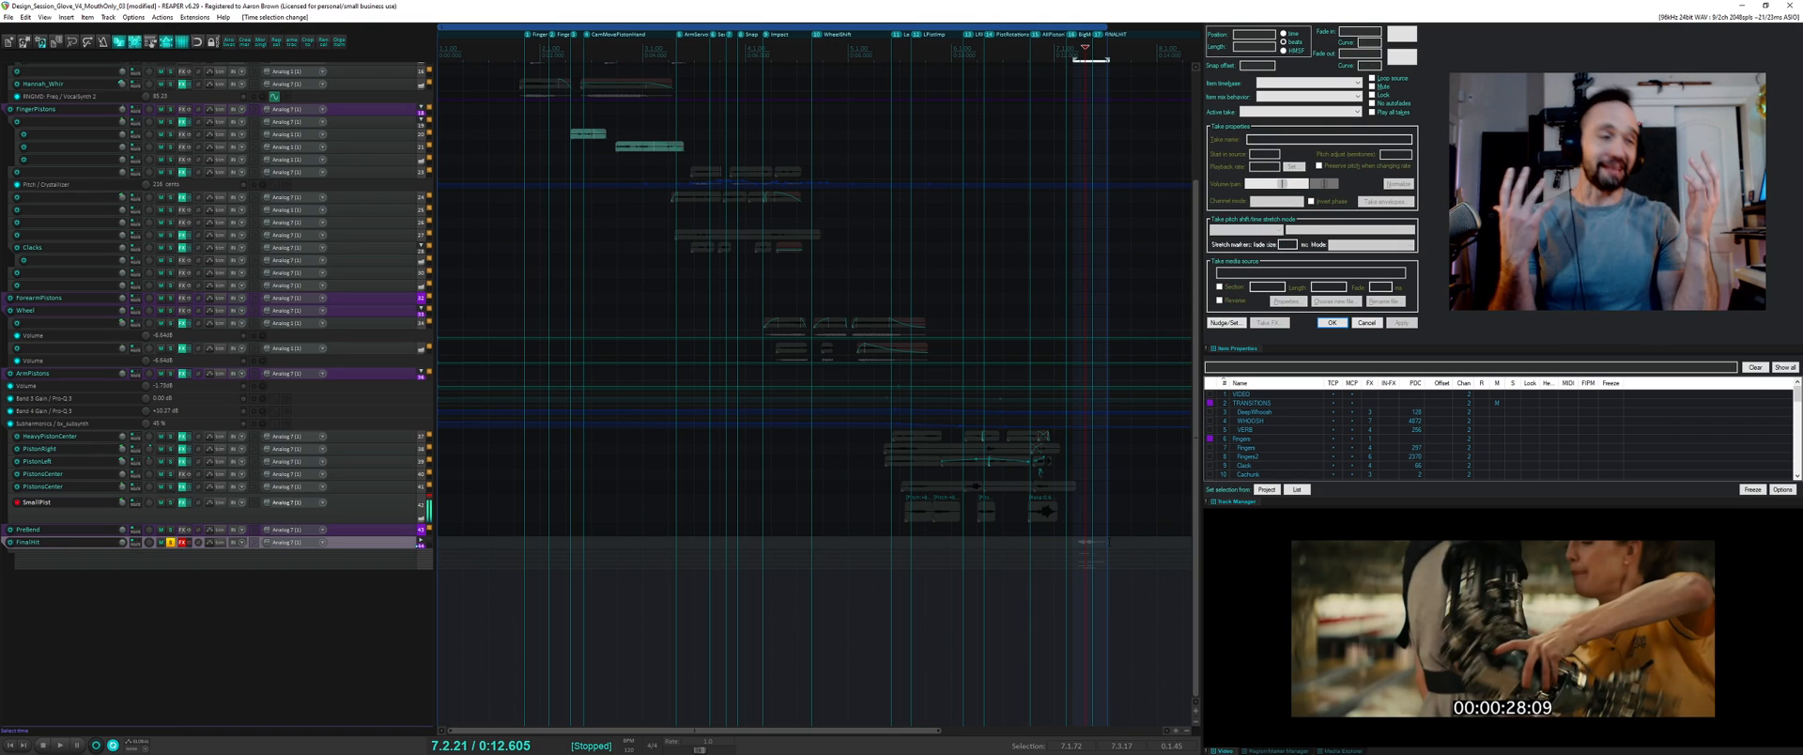
pyautogui.click(422, 542)
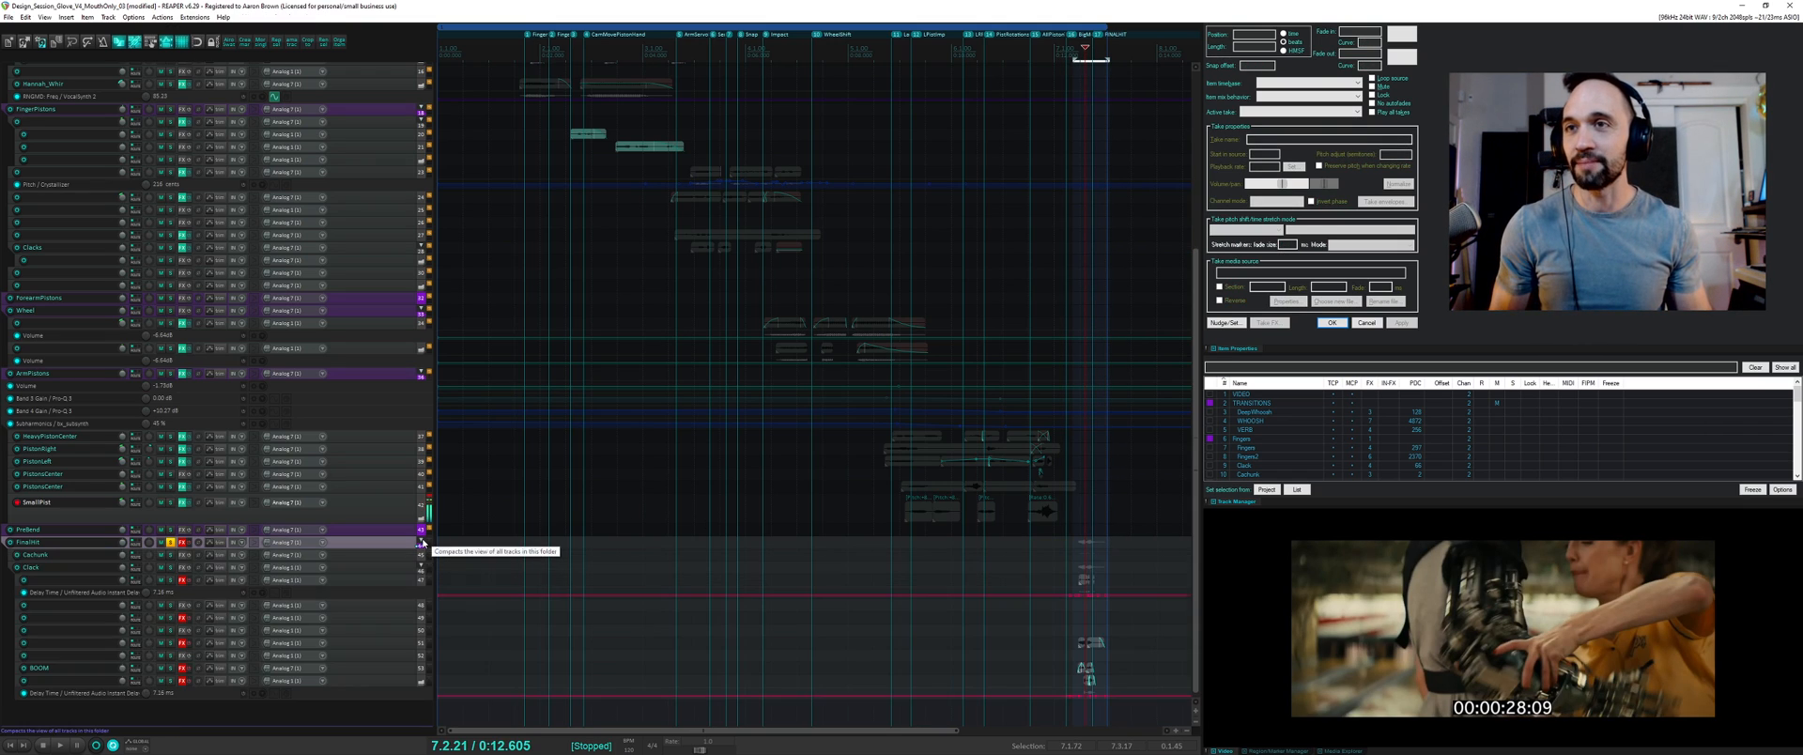
pyautogui.click(17, 504)
# - Select the items on the last folder's child tracks, fit the time selection to them and play
pyautogui.scroll(5, 1105, 618)
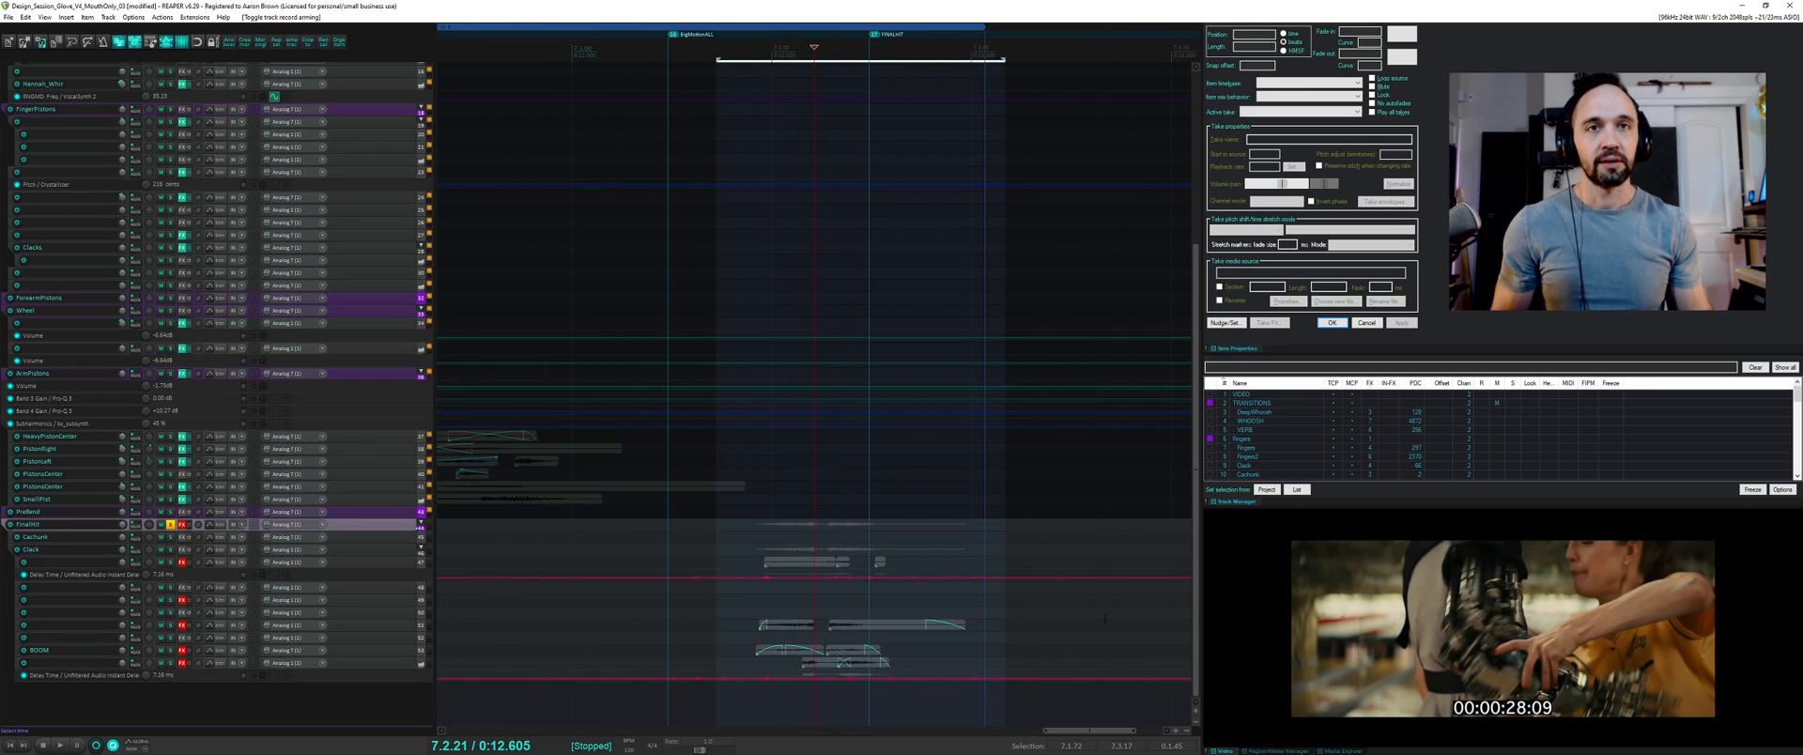
pyautogui.moveTo(757, 547); pyautogui.dragTo(965, 706)
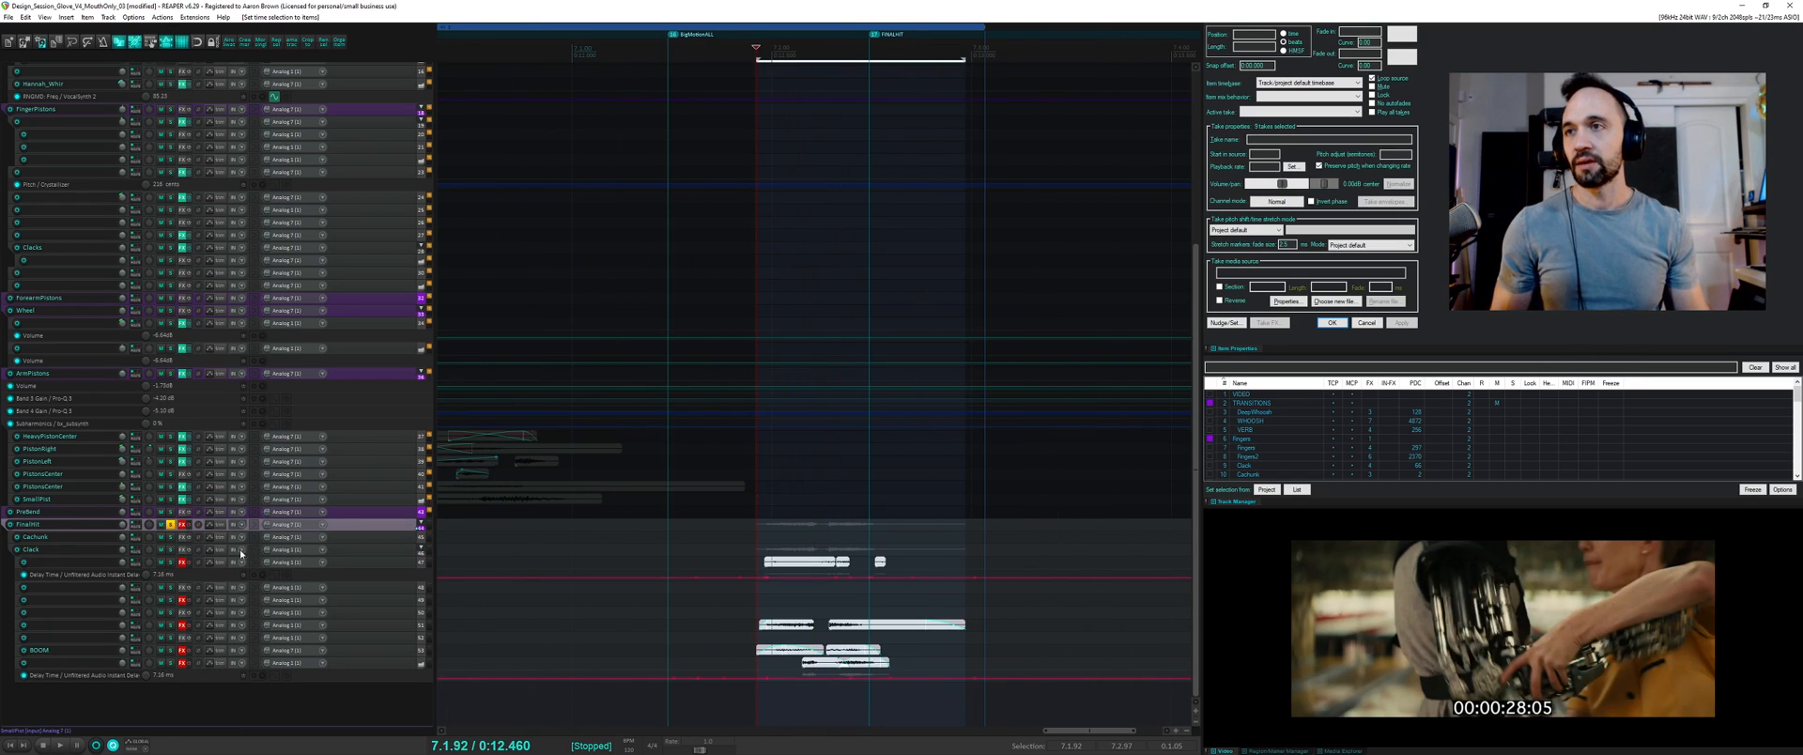
pyautogui.press('space')
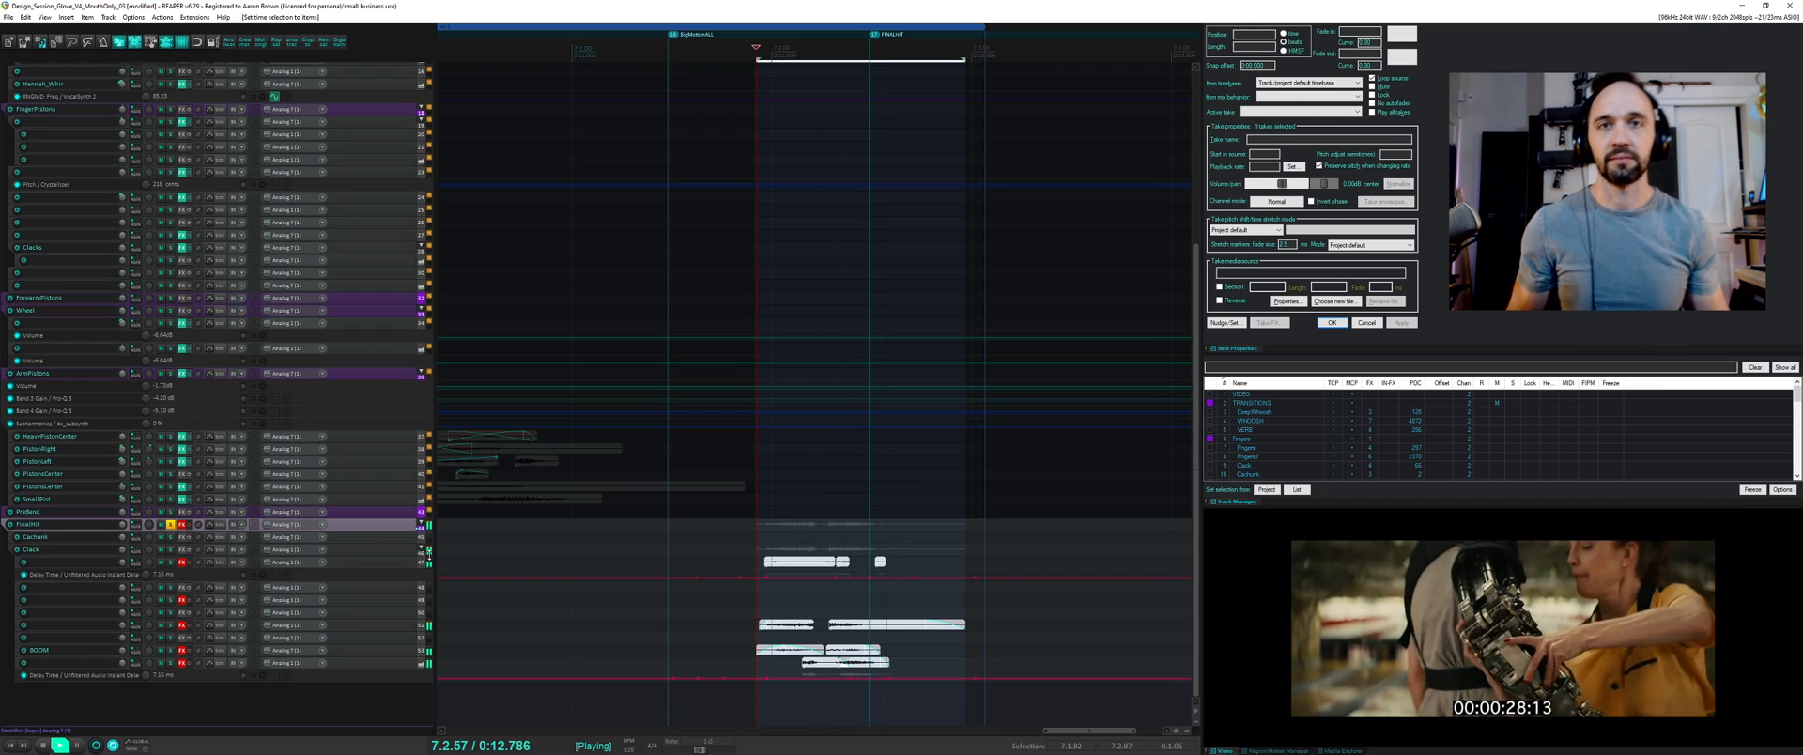
# - Audition the soloed last folder's unprocessed layers repeatedly over the time selection and stop playback
pyautogui.press('space')
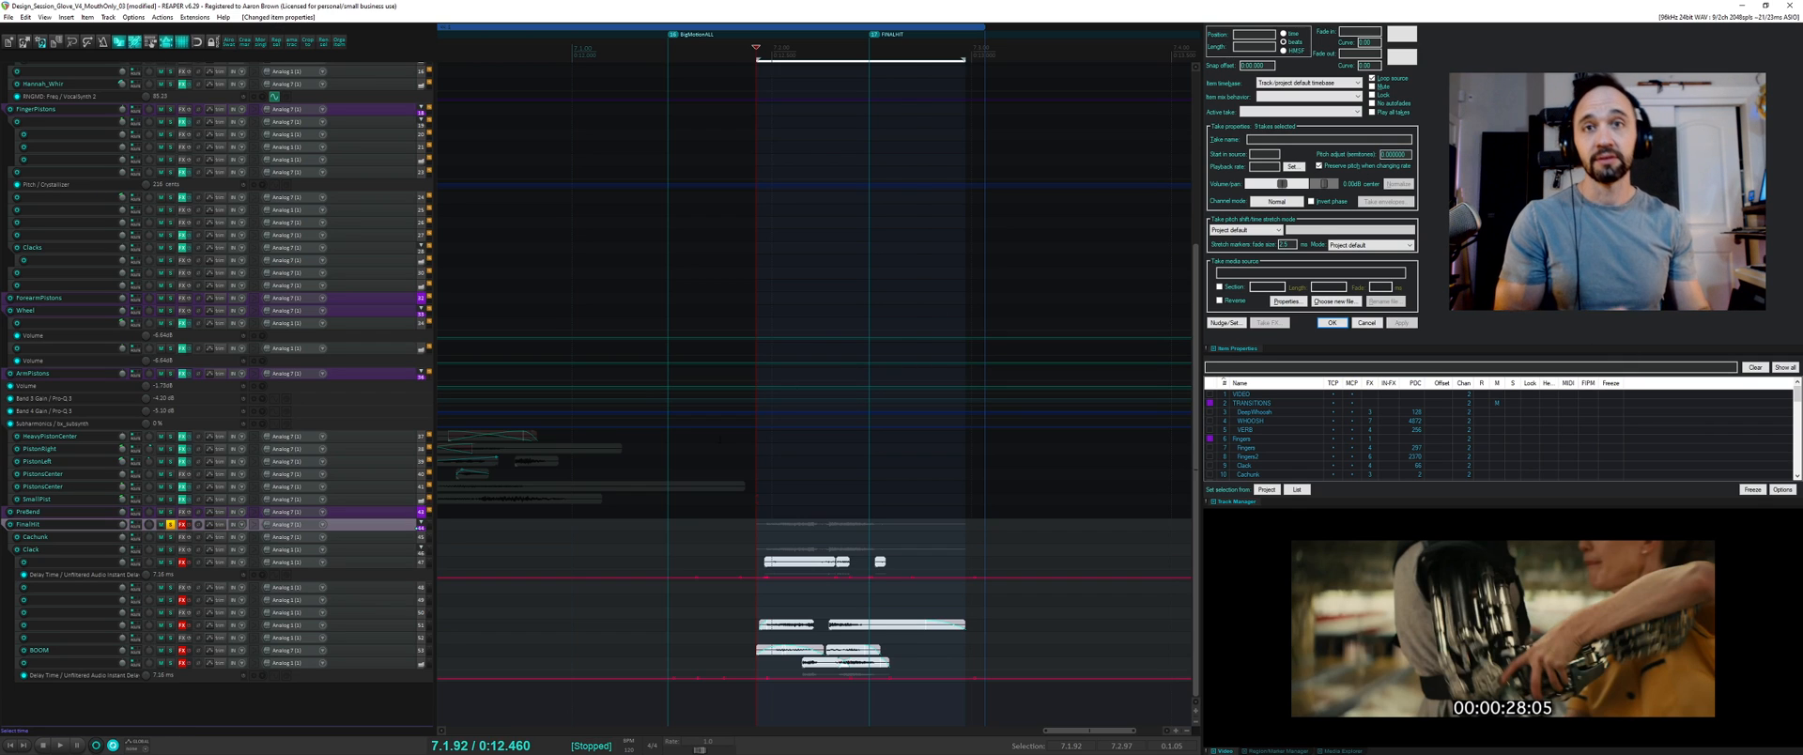
pyautogui.press('space')
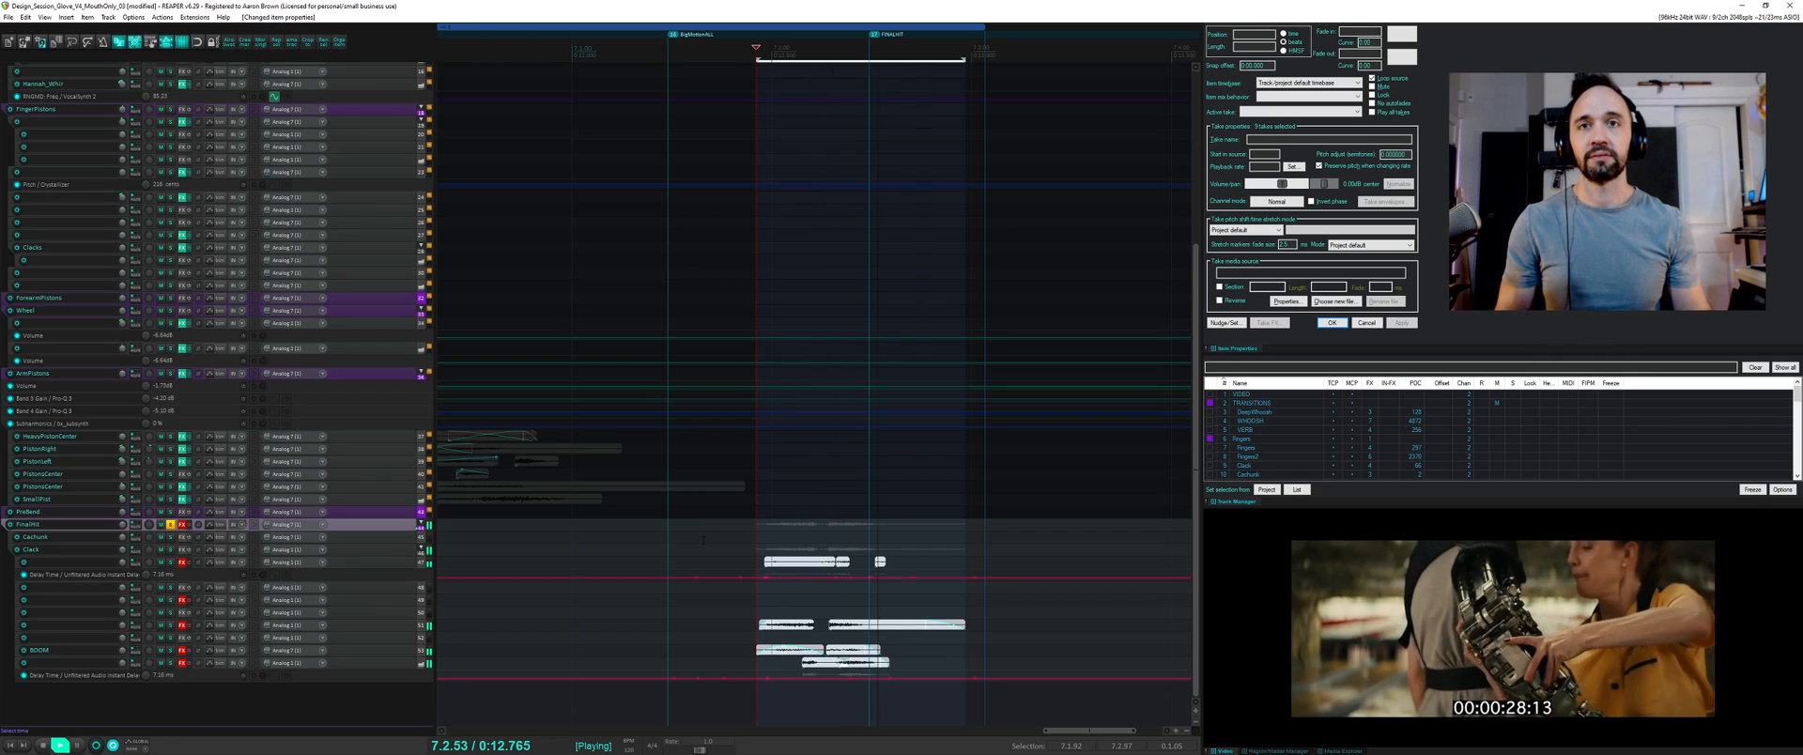
pyautogui.press('space')
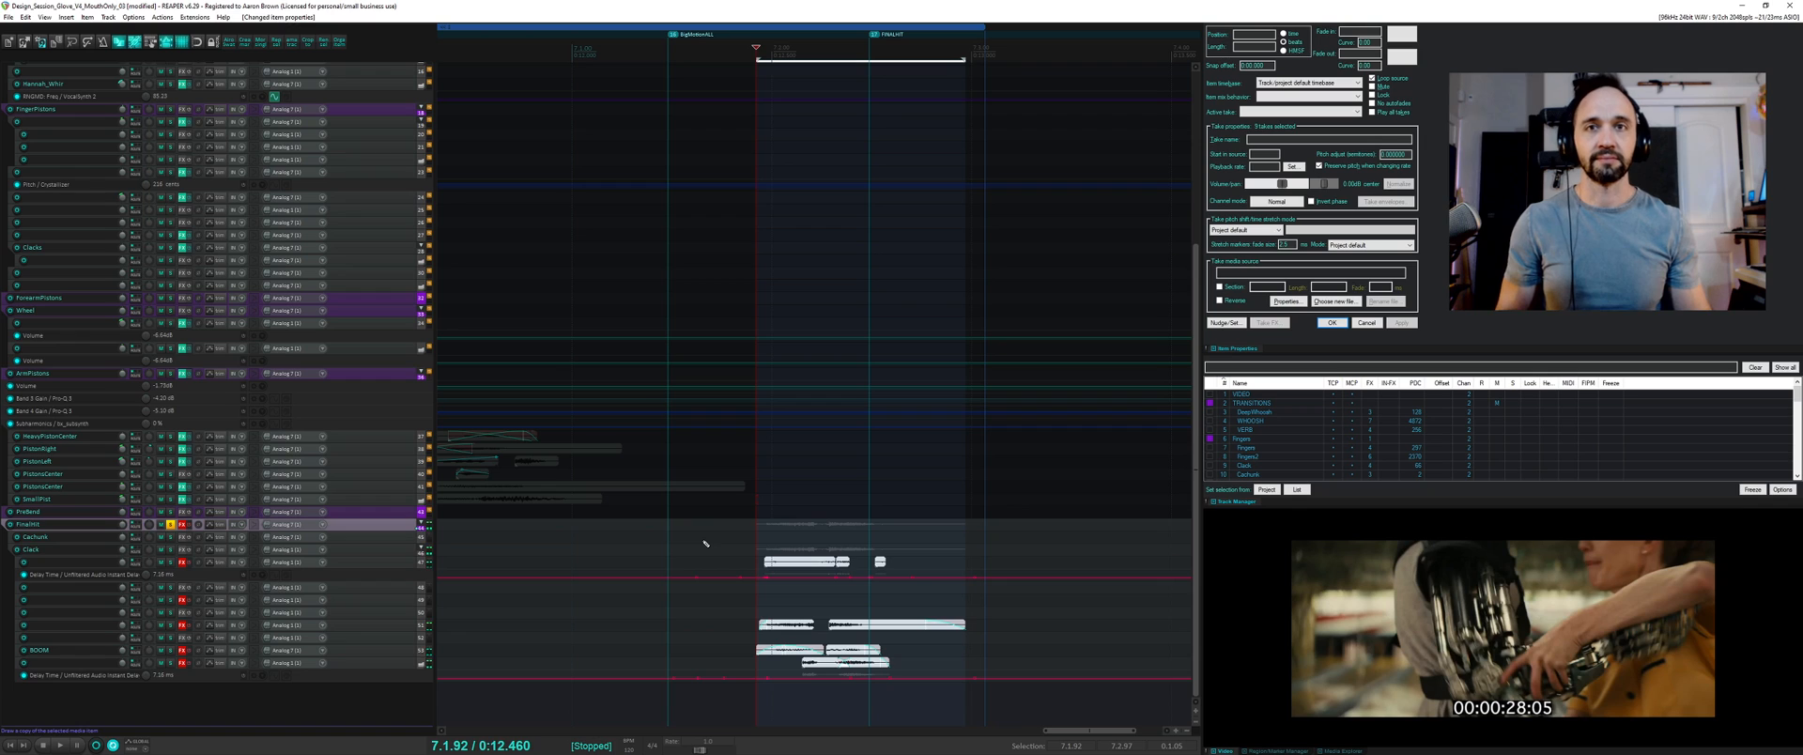
pyautogui.press('space')
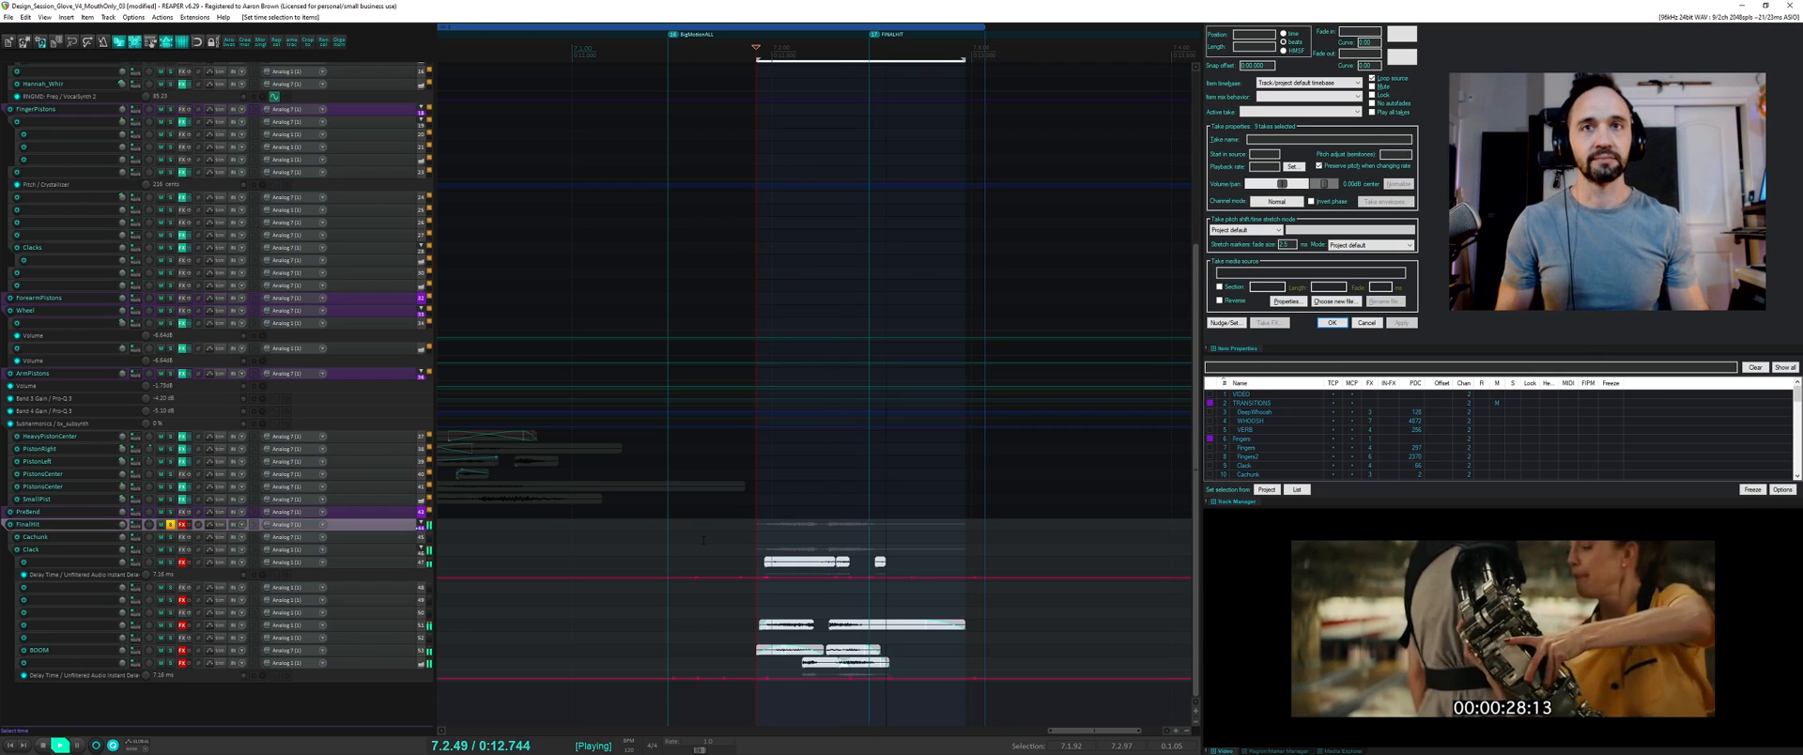
pyautogui.press('space')
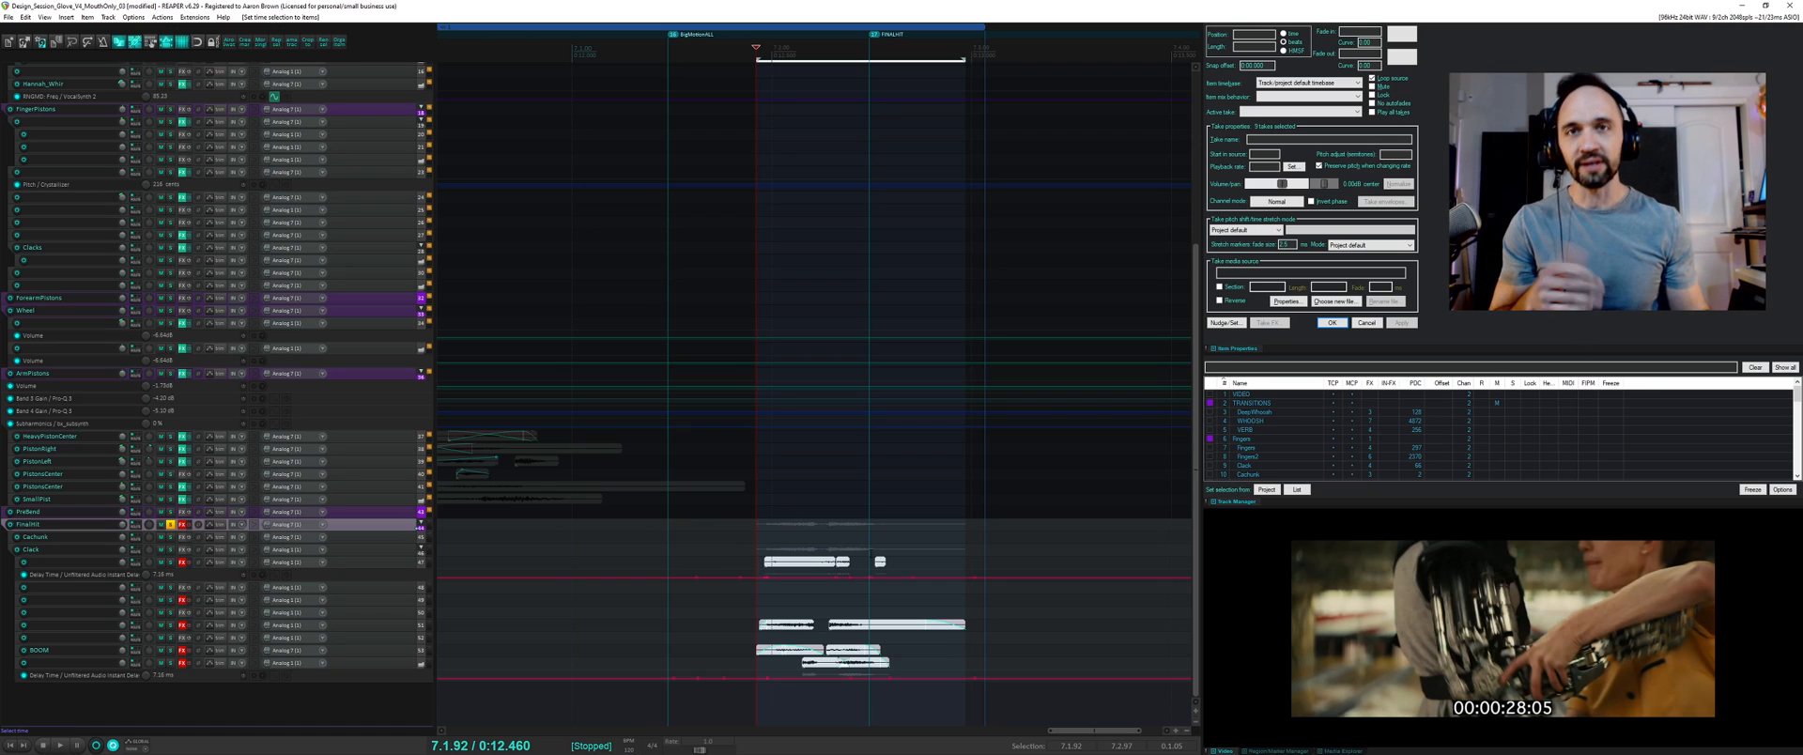
pyautogui.scroll(2, 696, 375)
pyautogui.scroll(-1, 865, 562)
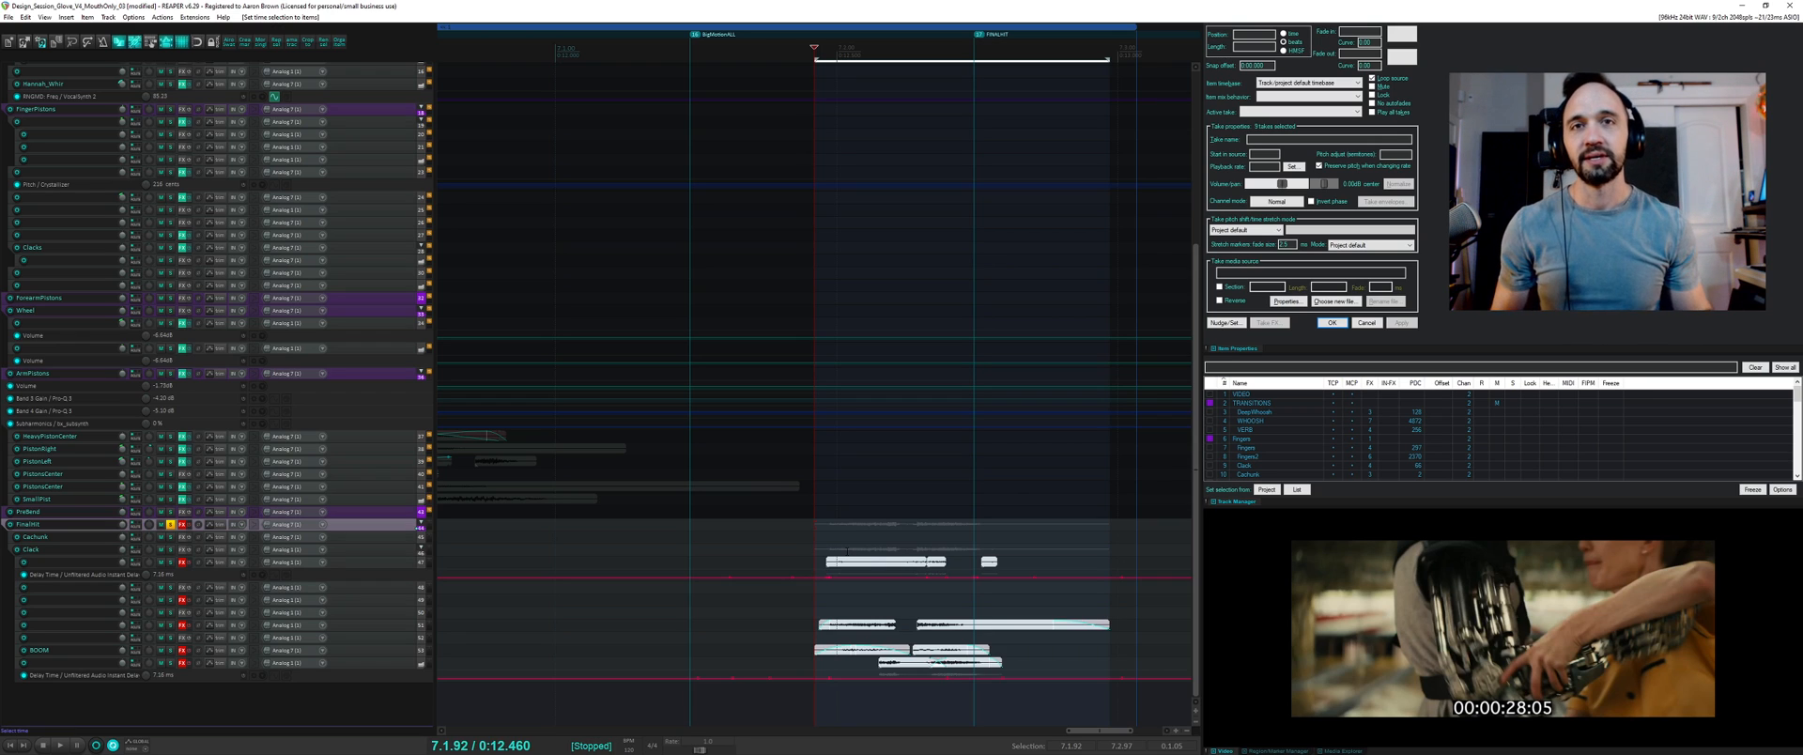
pyautogui.press('space')
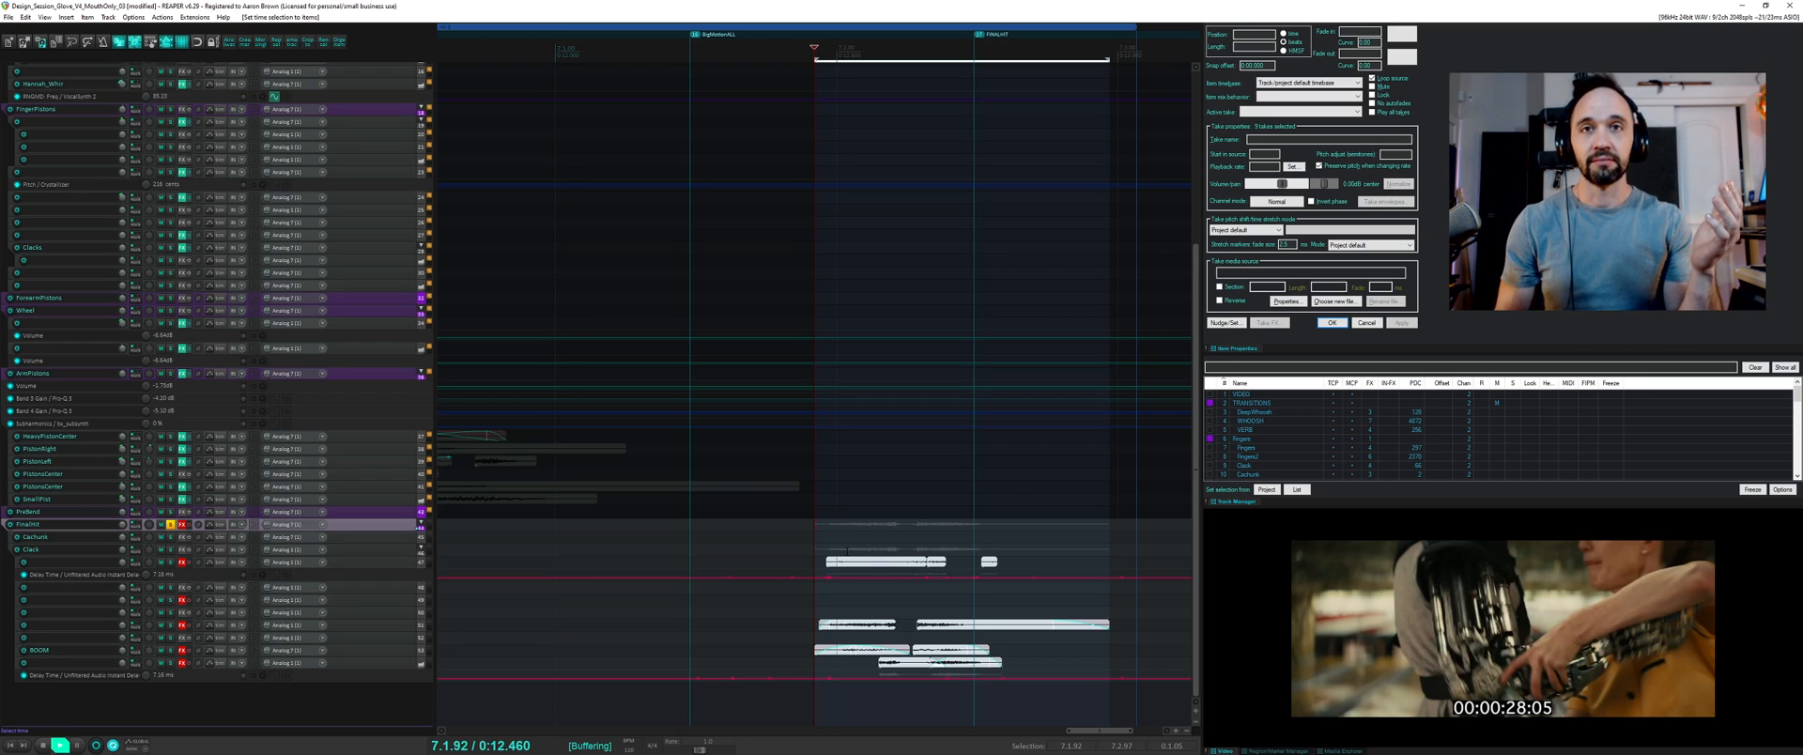
pyautogui.press('space')
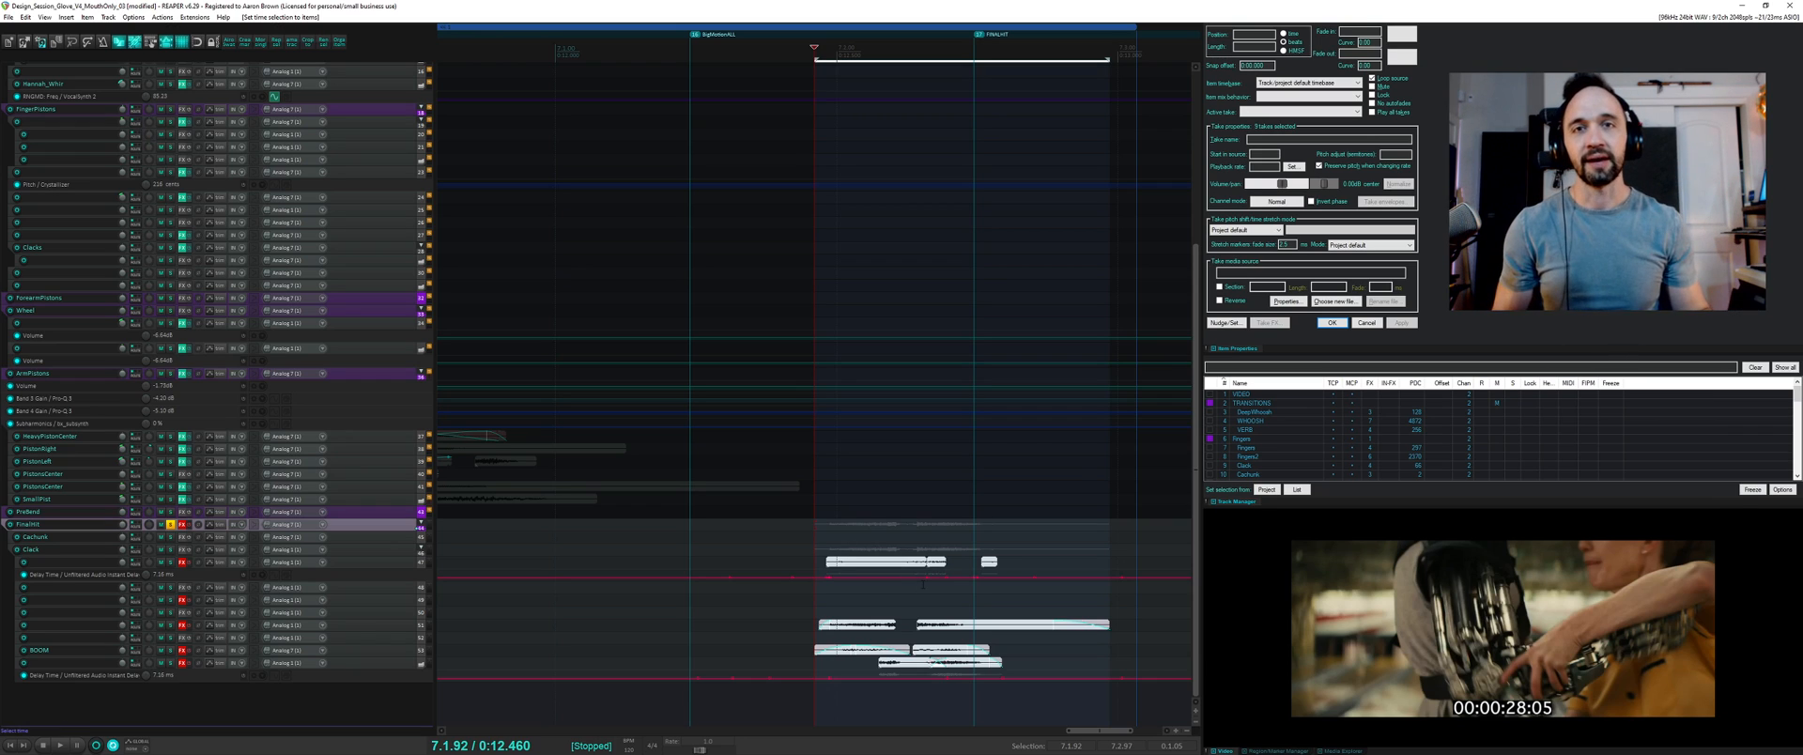
# - Try extending the item edges on the last folder's child tracks to overlap their neighbours, and play the layers
pyautogui.click(923, 628)
pyautogui.moveTo(917, 627); pyautogui.dragTo(885, 652)
pyautogui.click(921, 664)
pyautogui.click(934, 567)
pyautogui.press('Delete')
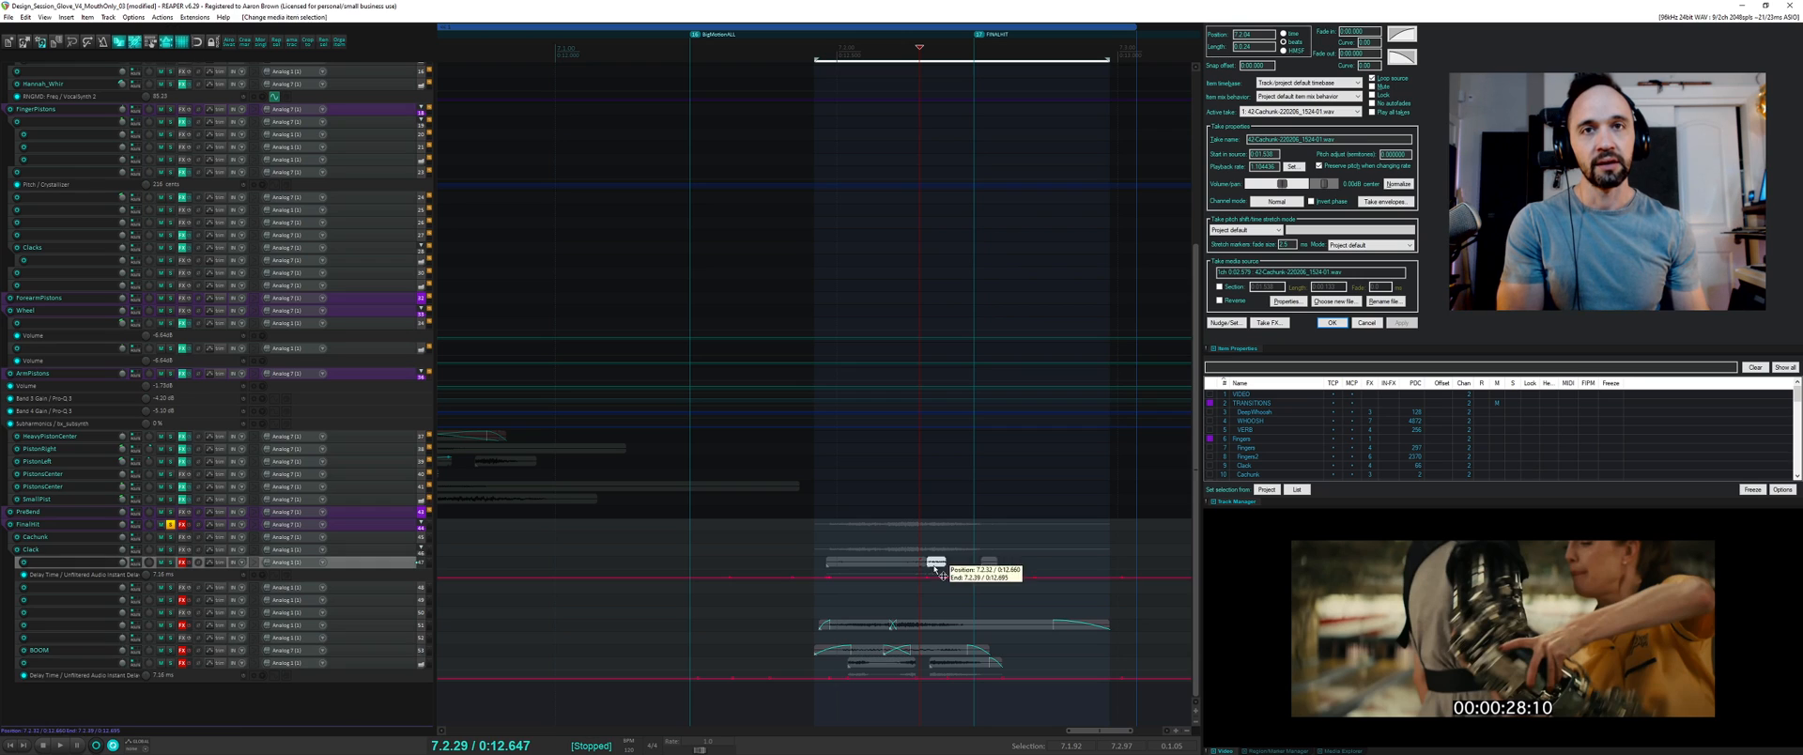
pyautogui.moveTo(927, 563); pyautogui.dragTo(1052, 561)
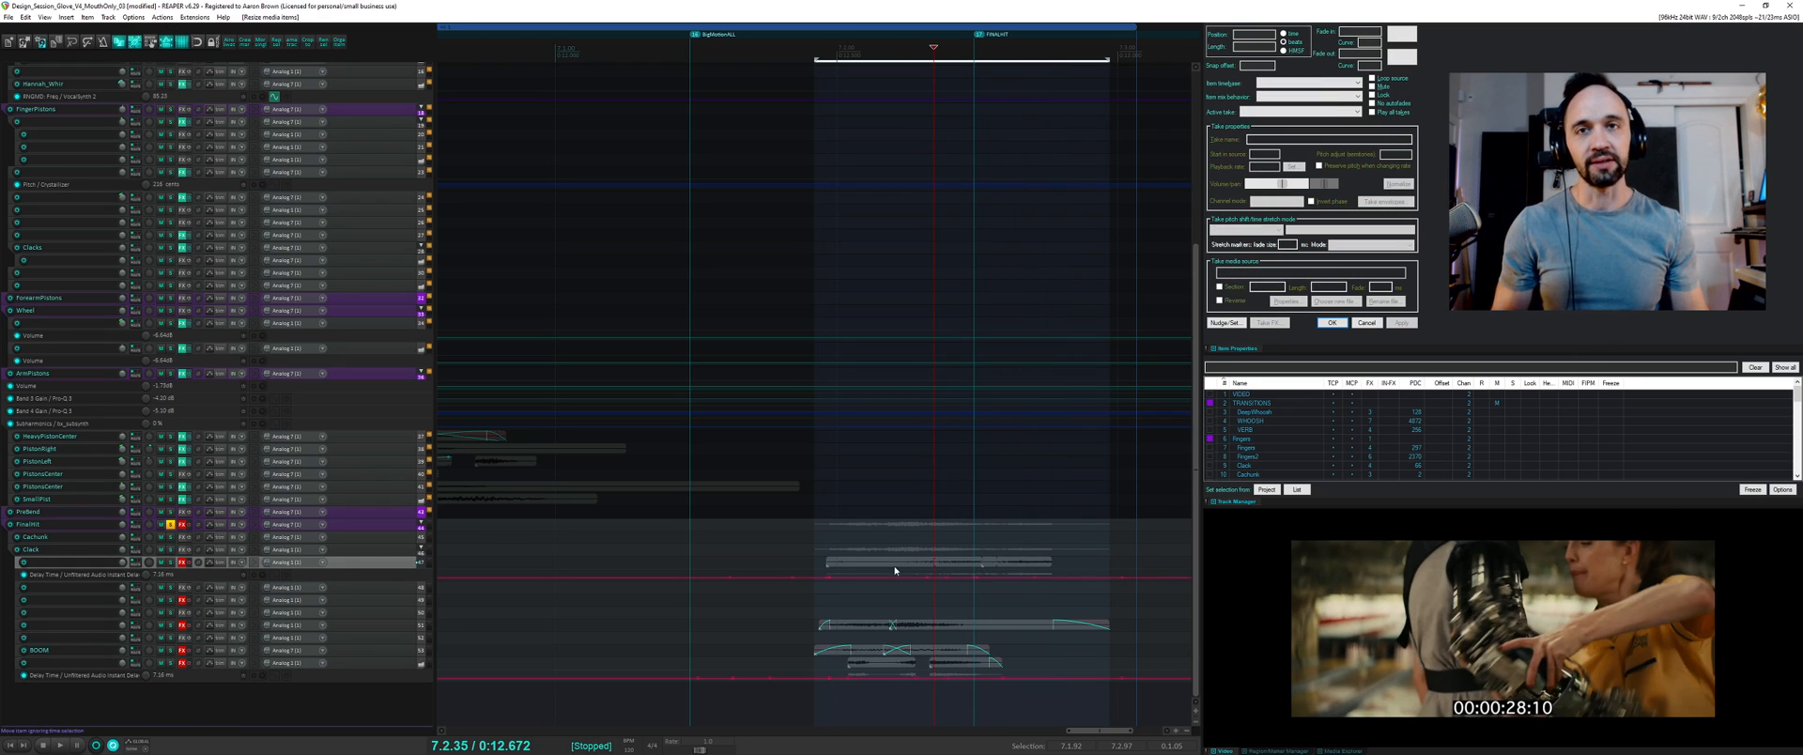
pyautogui.click(817, 535)
pyautogui.press('space')
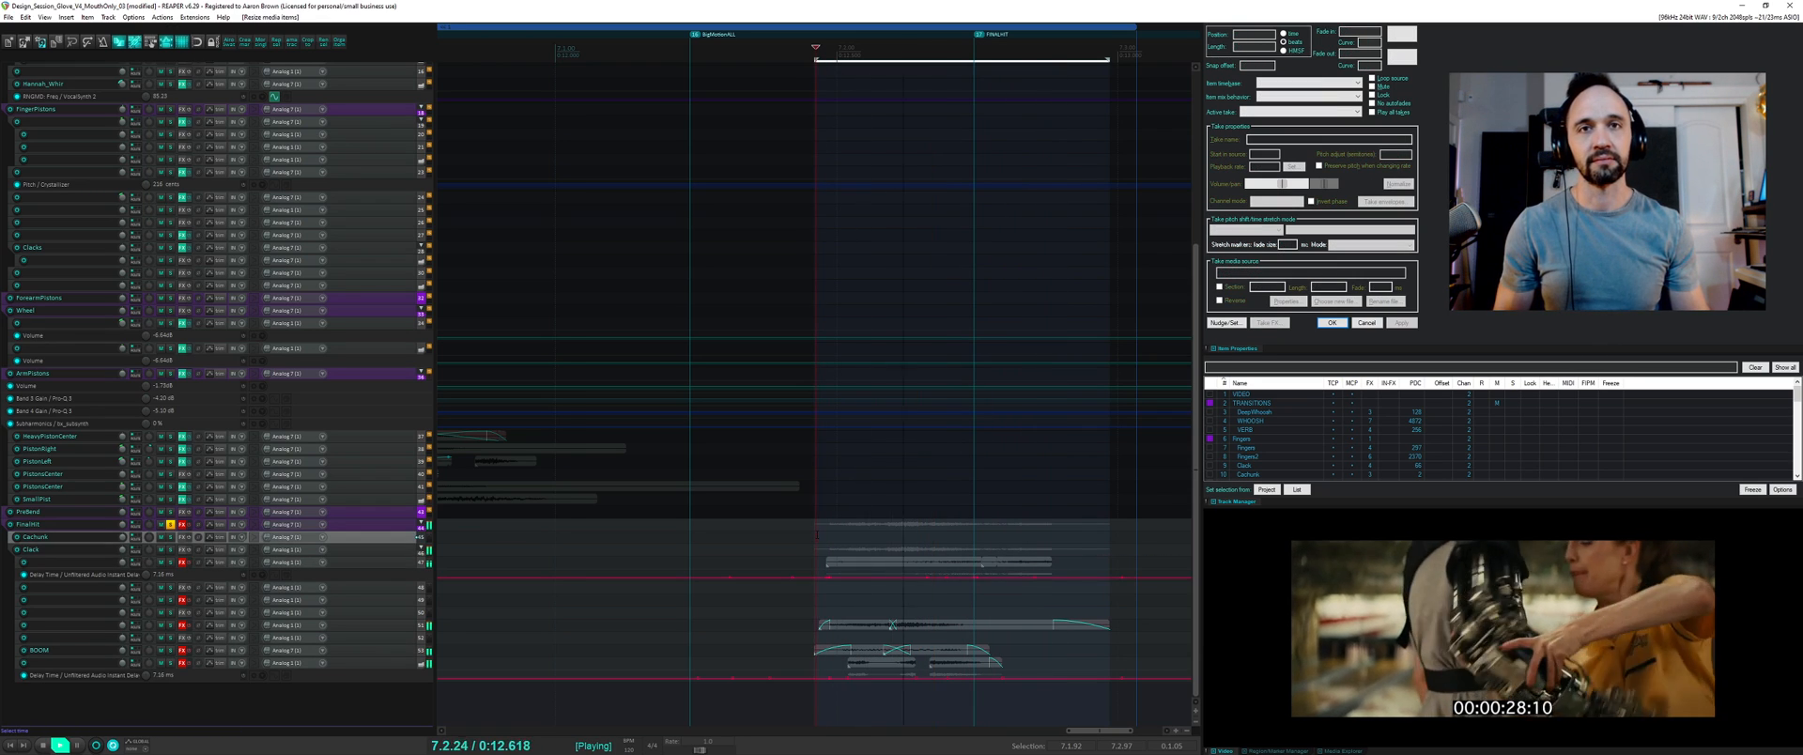
pyautogui.press('space')
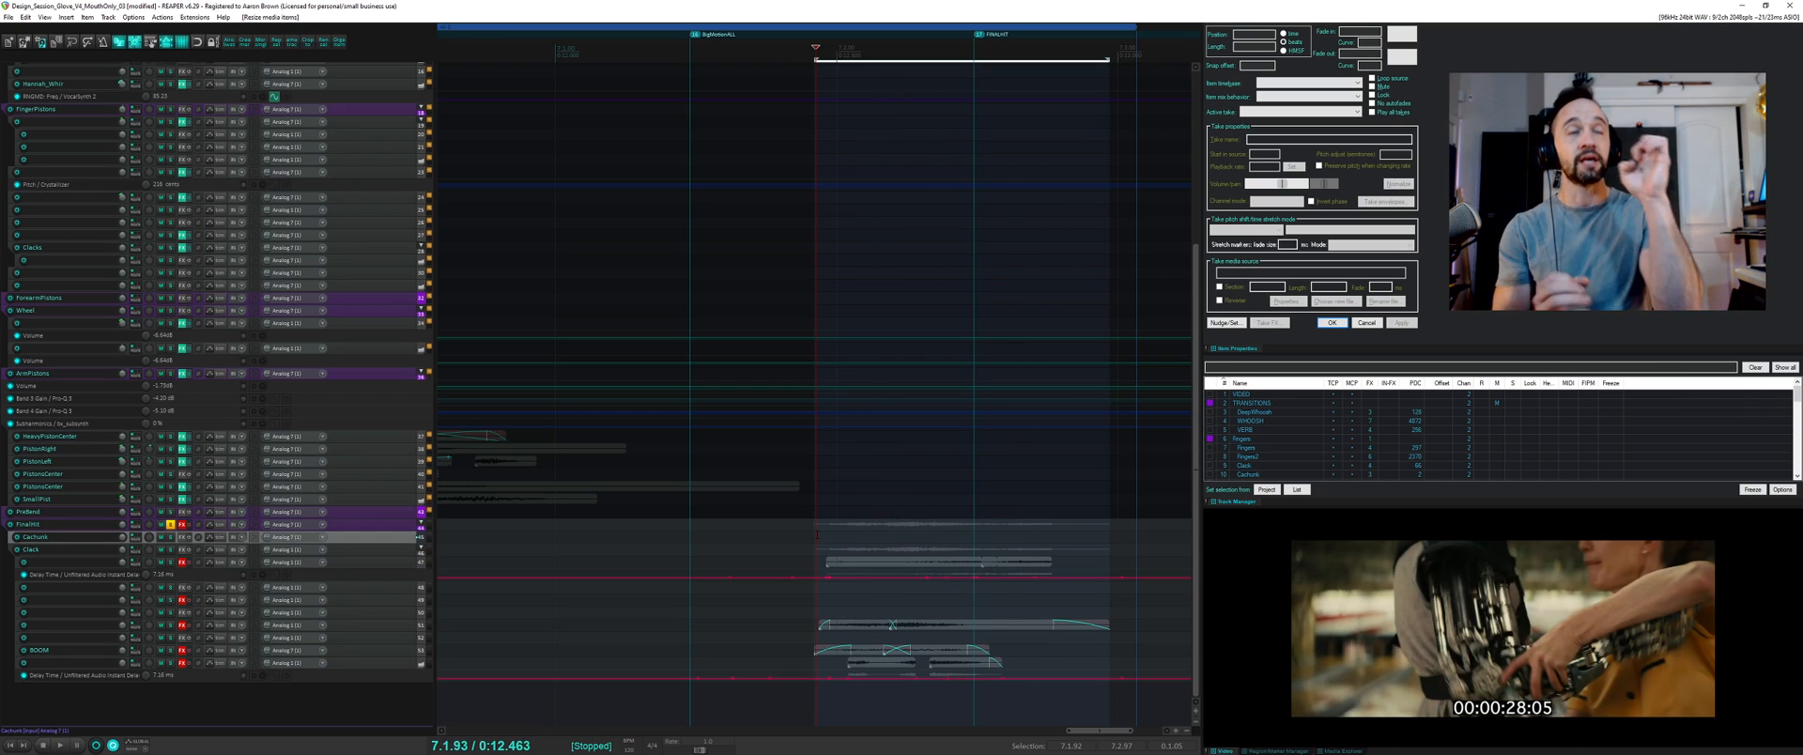
# - Undo the item edge changes on the last folder's child tracks
pyautogui.hotkey('ctrl', 'z')
pyautogui.hotkey('ctrl', 'z')
pyautogui.hotkey('ctrl', 'z')
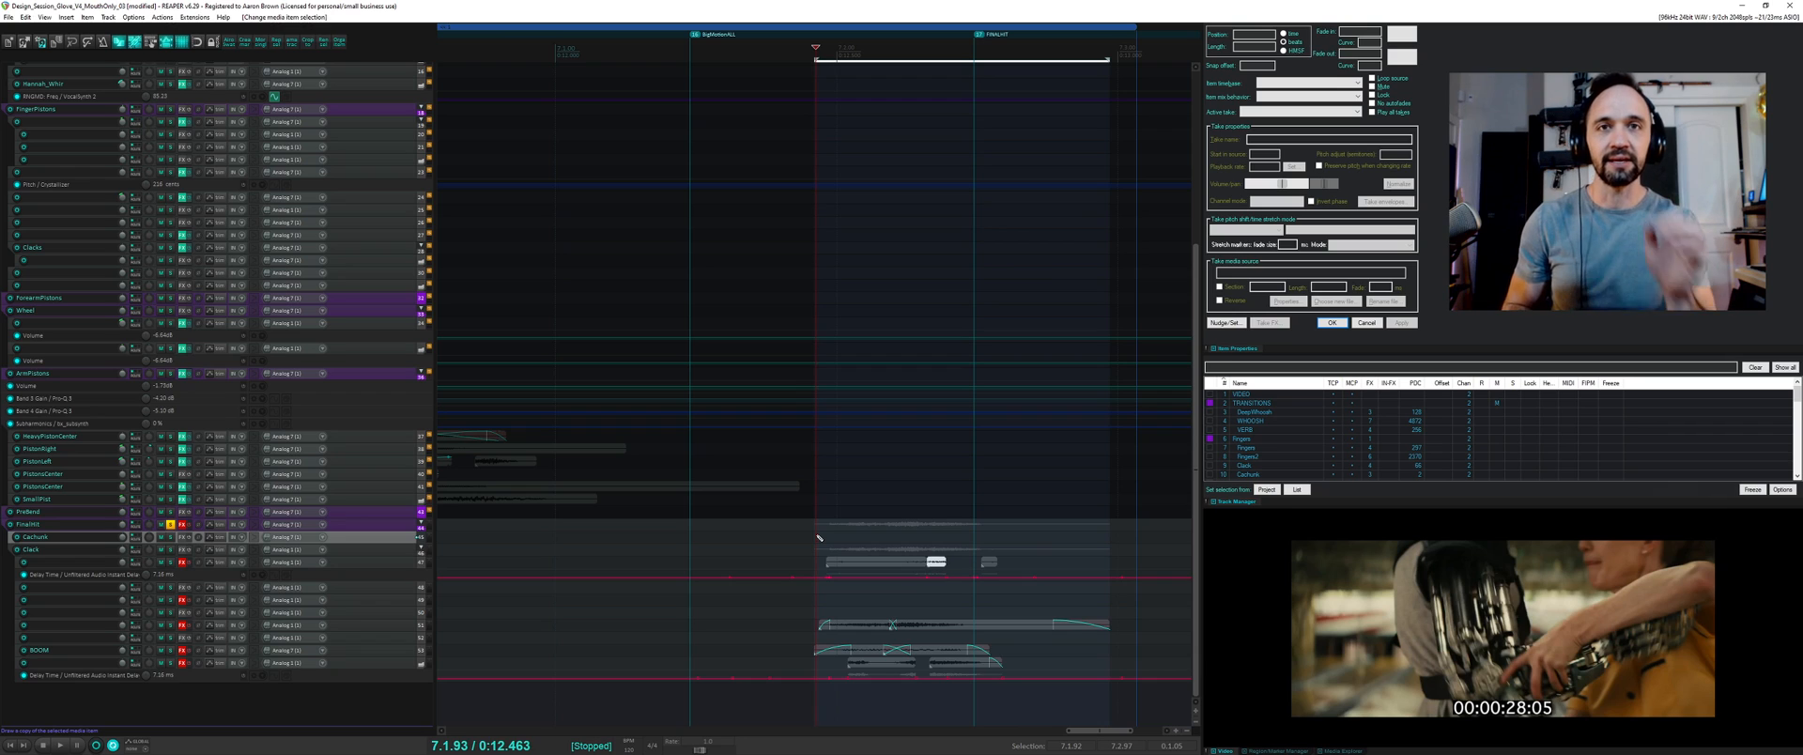
pyautogui.hotkey('ctrl', 'z')
pyautogui.hotkey('ctrl', 'z')
pyautogui.hotkey('ctrl', 'z')
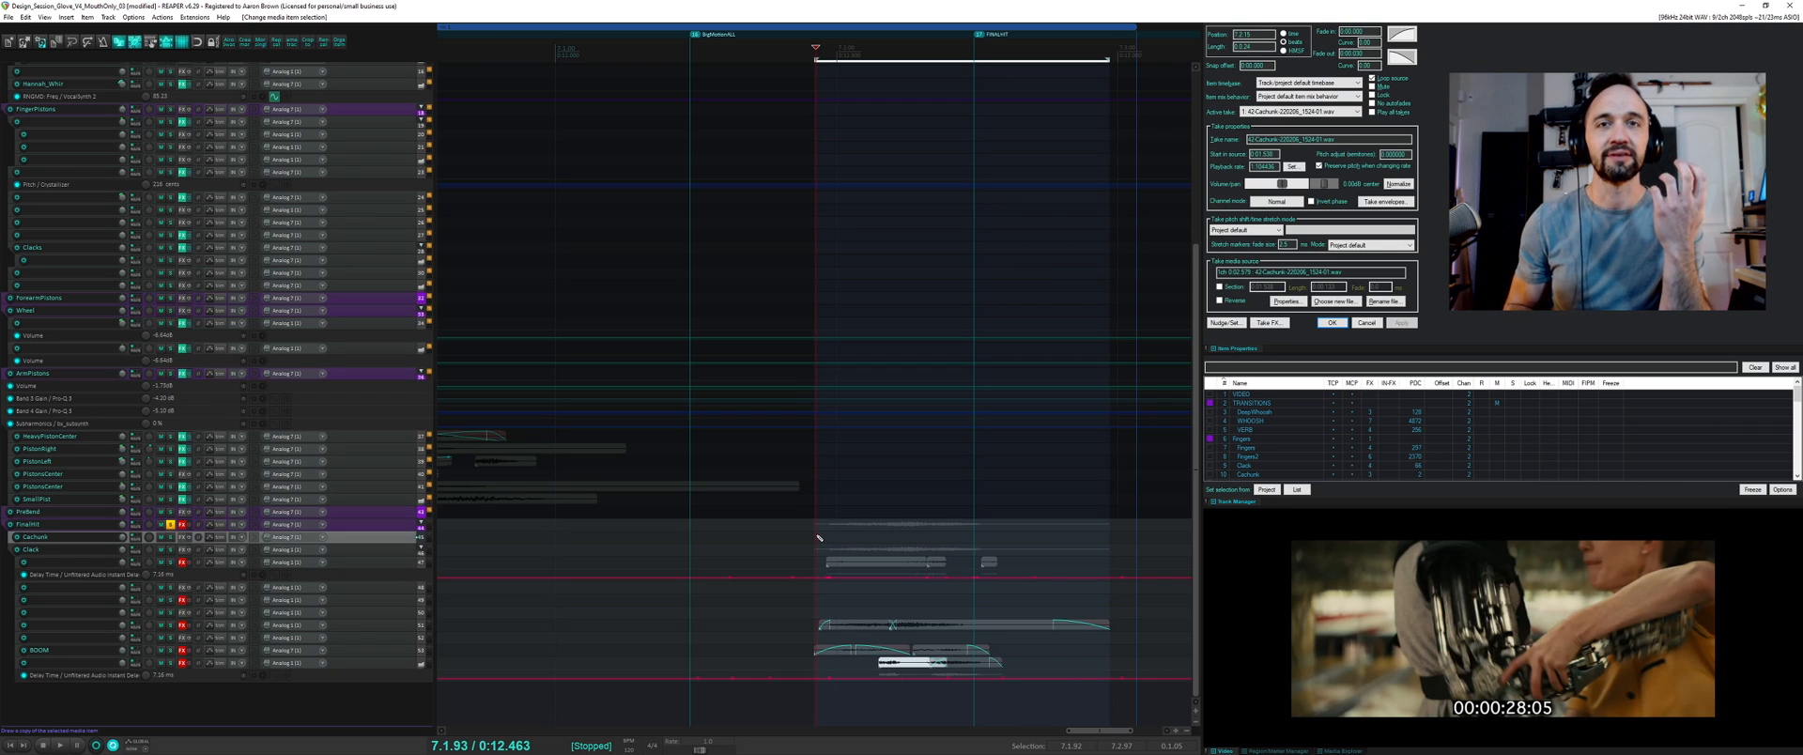
# - Play the original layers again, and solo track 47 to hear it without processing
pyautogui.press('space')
pyautogui.press('space')
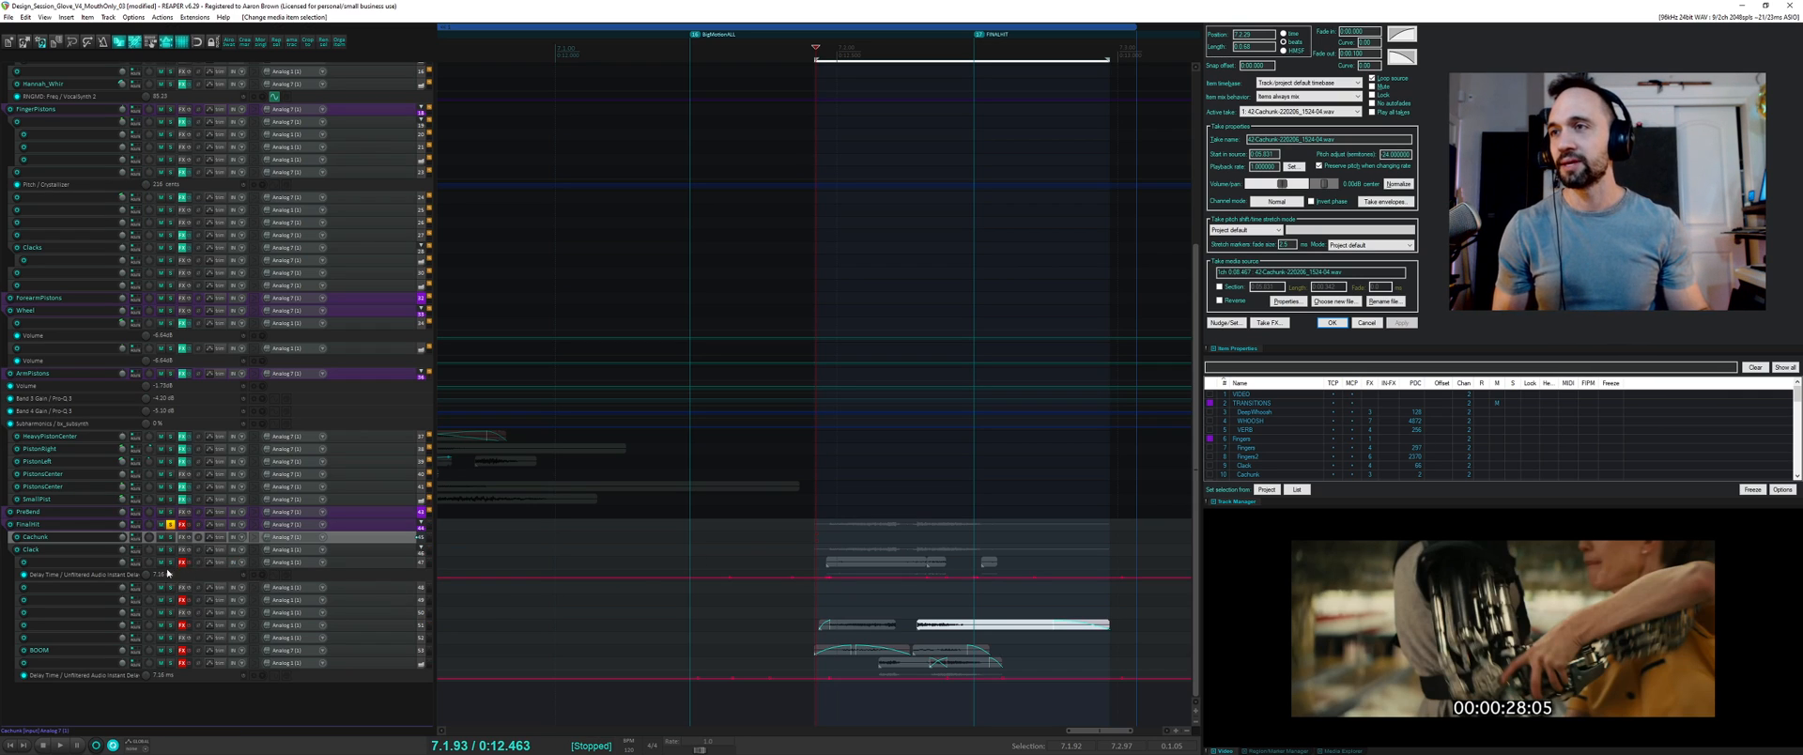
pyautogui.click(171, 562)
pyautogui.press('space')
pyautogui.press('space')
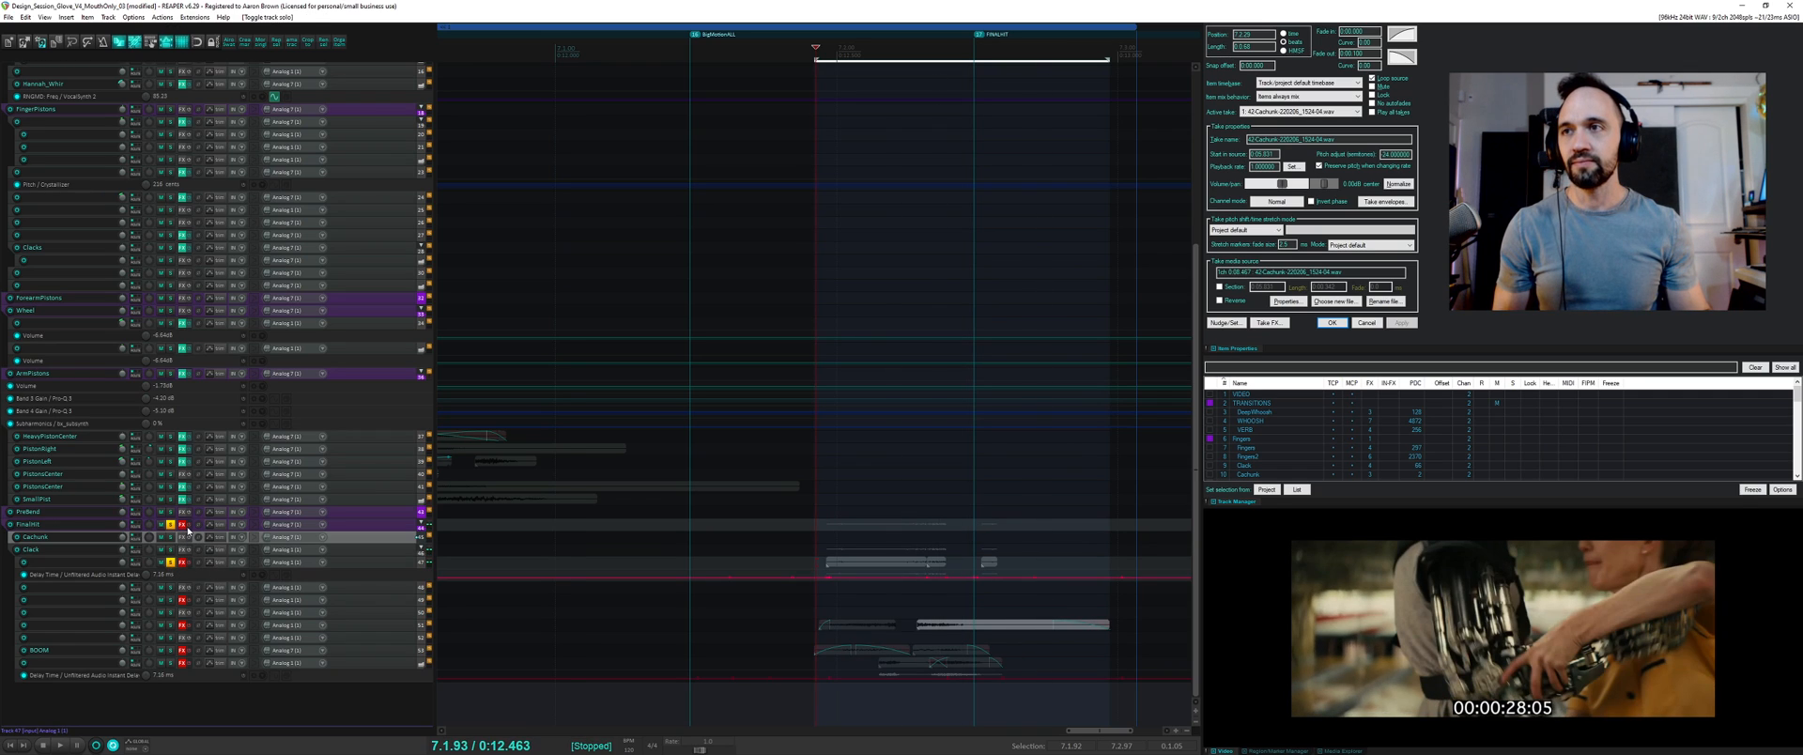
# - Enable the last folder's effect chain with OTT, show its window and play the soloed layer through it
pyautogui.click(183, 524)
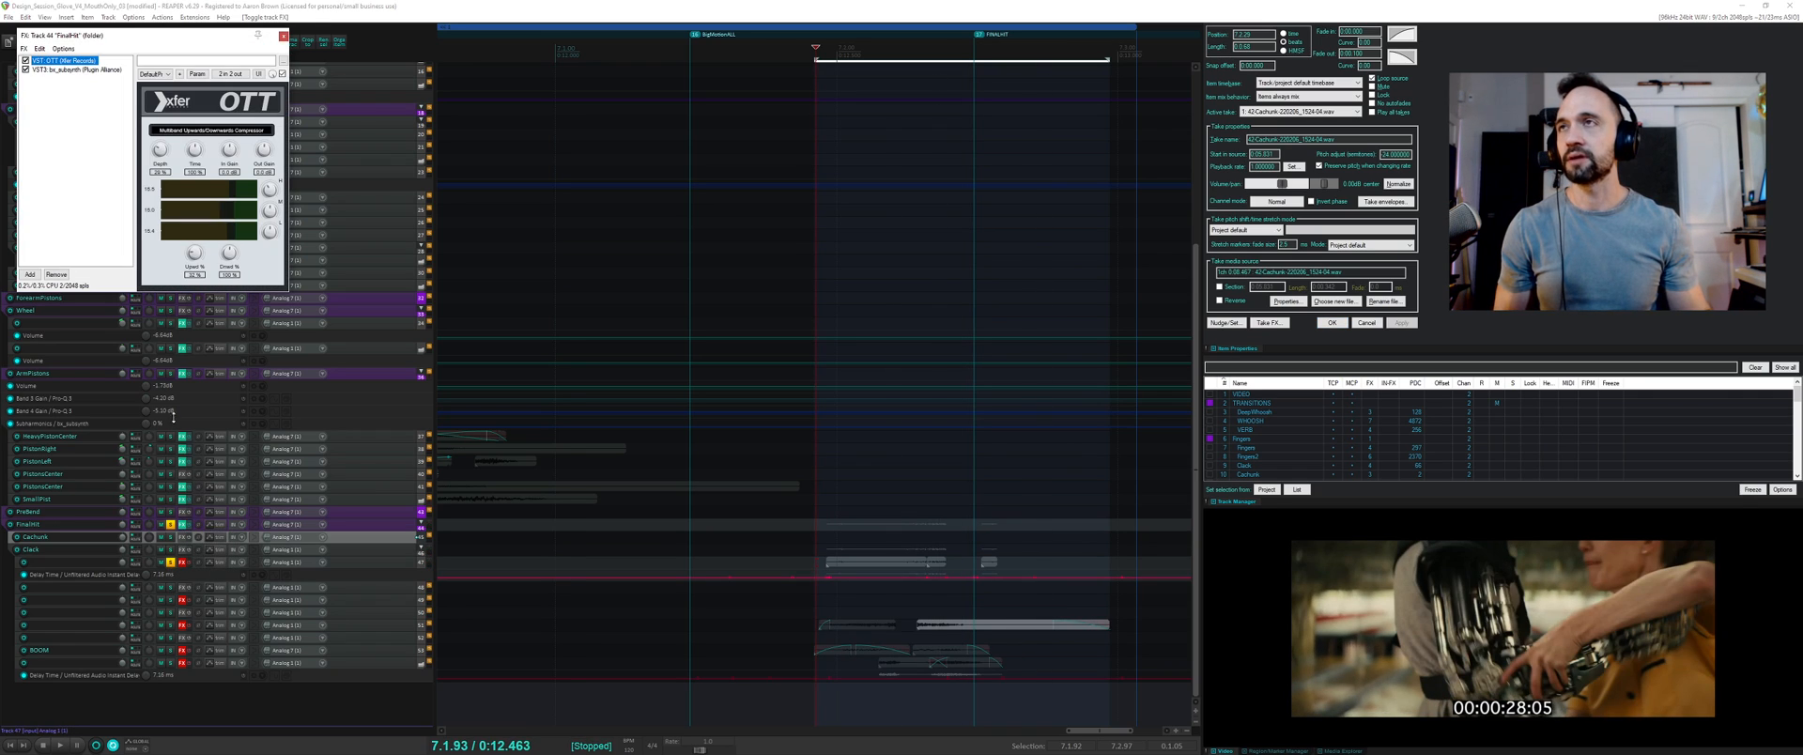
pyautogui.press('space')
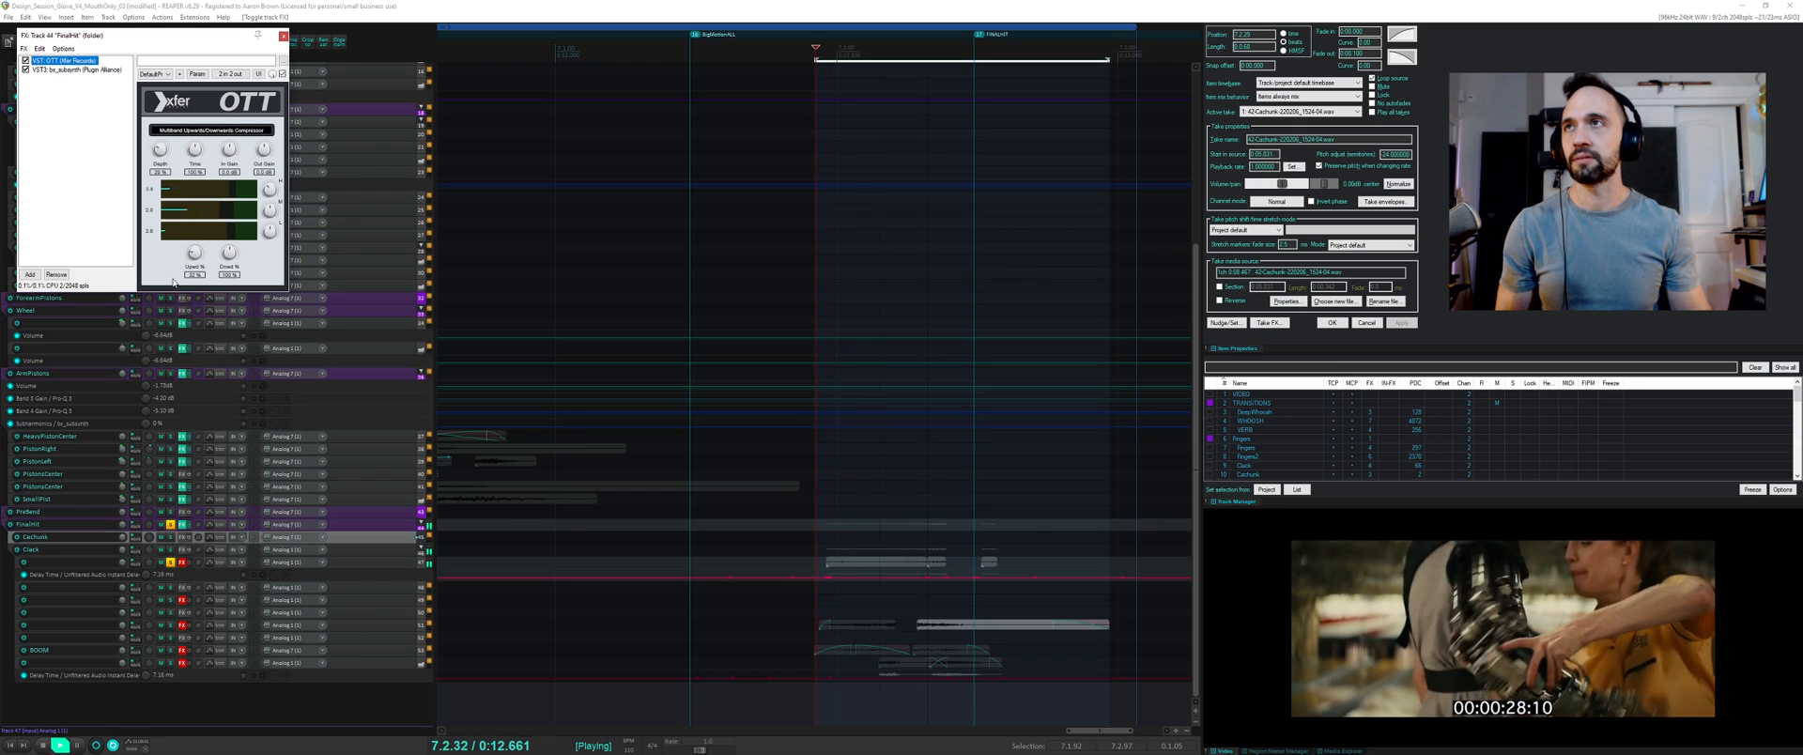
pyautogui.press('space')
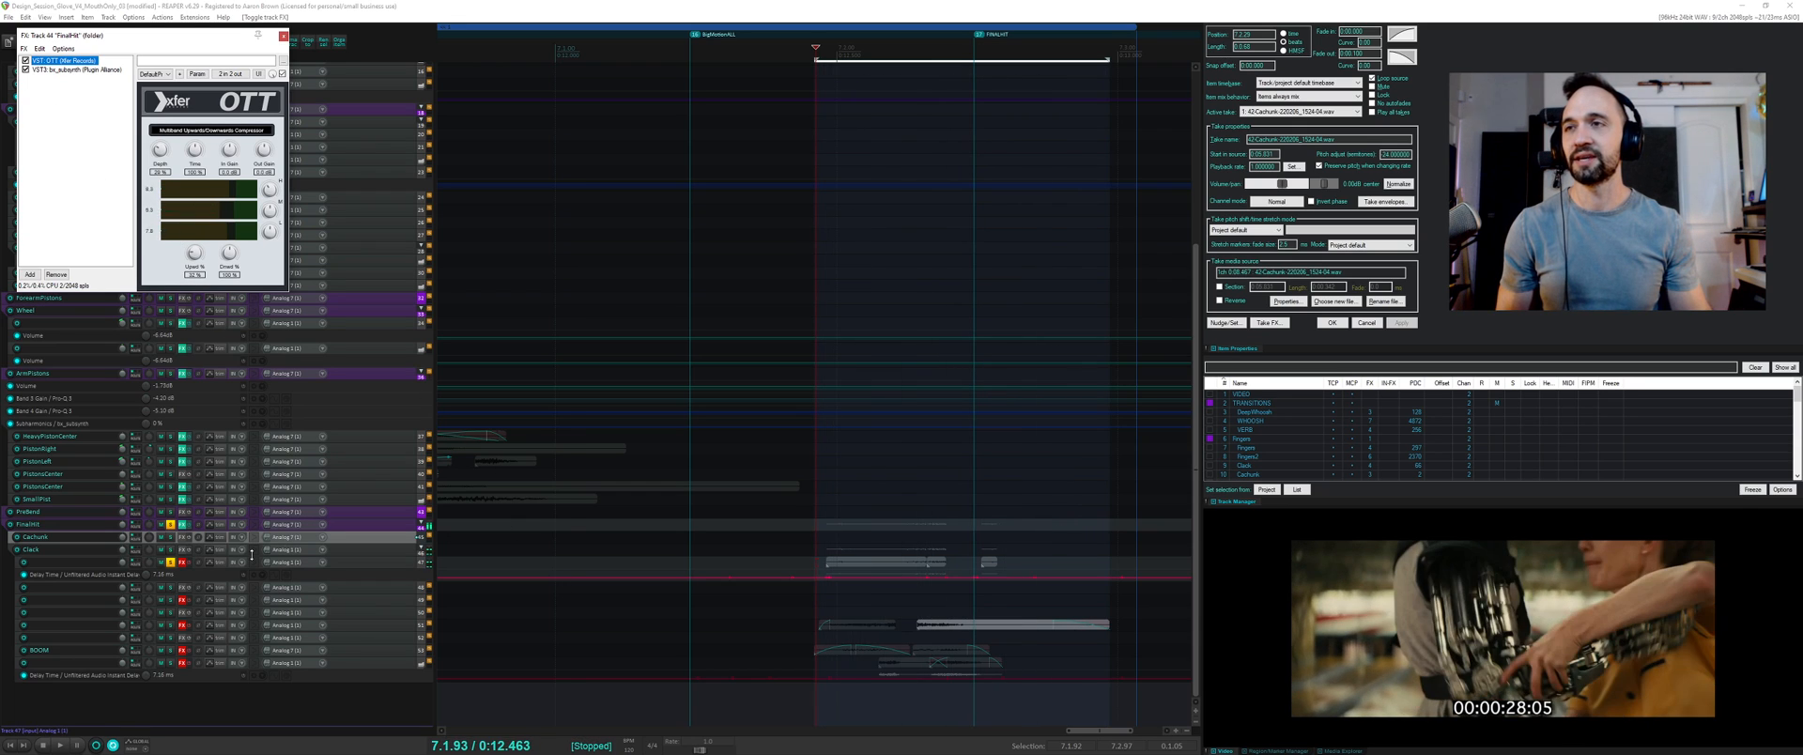
# - Enable track 47's effect chain, place its Instant Delay window over the arrangement and play the processed layer
pyautogui.click(184, 564)
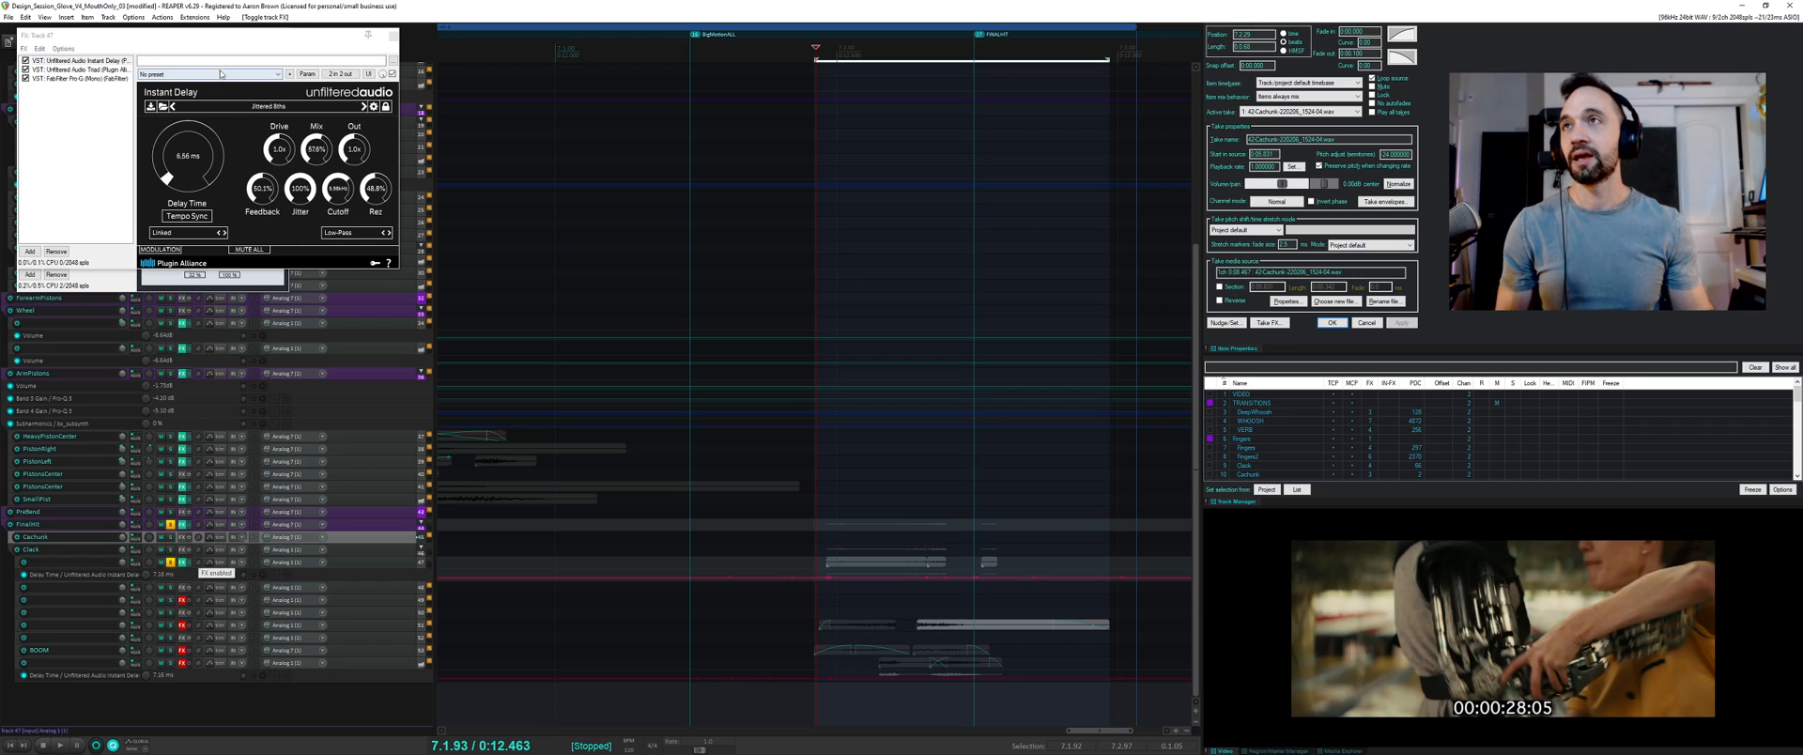
pyautogui.moveTo(193, 41); pyautogui.dragTo(958, 279)
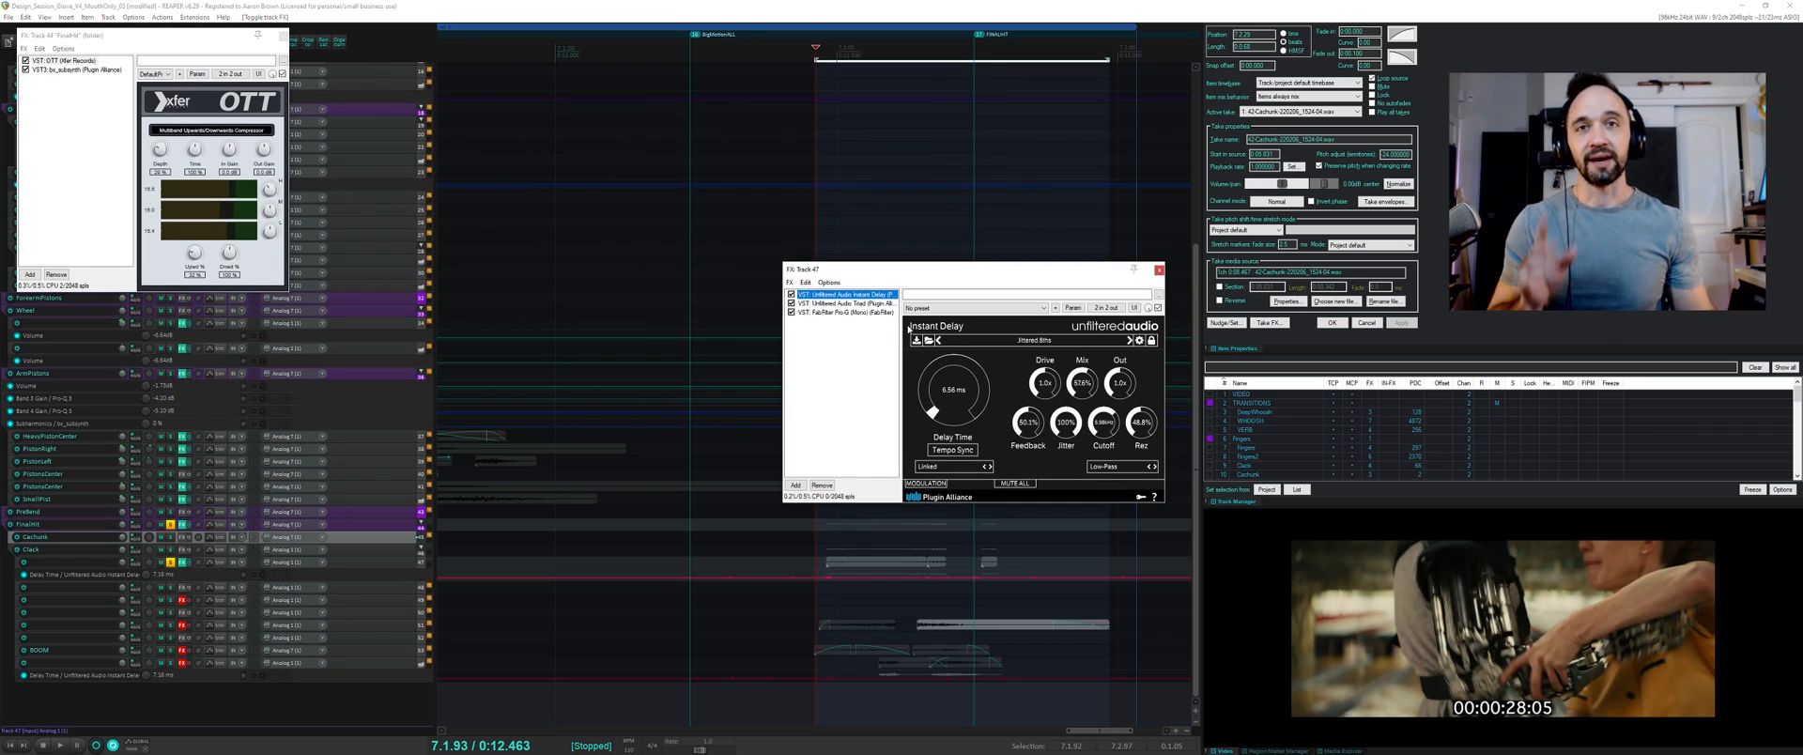
pyautogui.press('space')
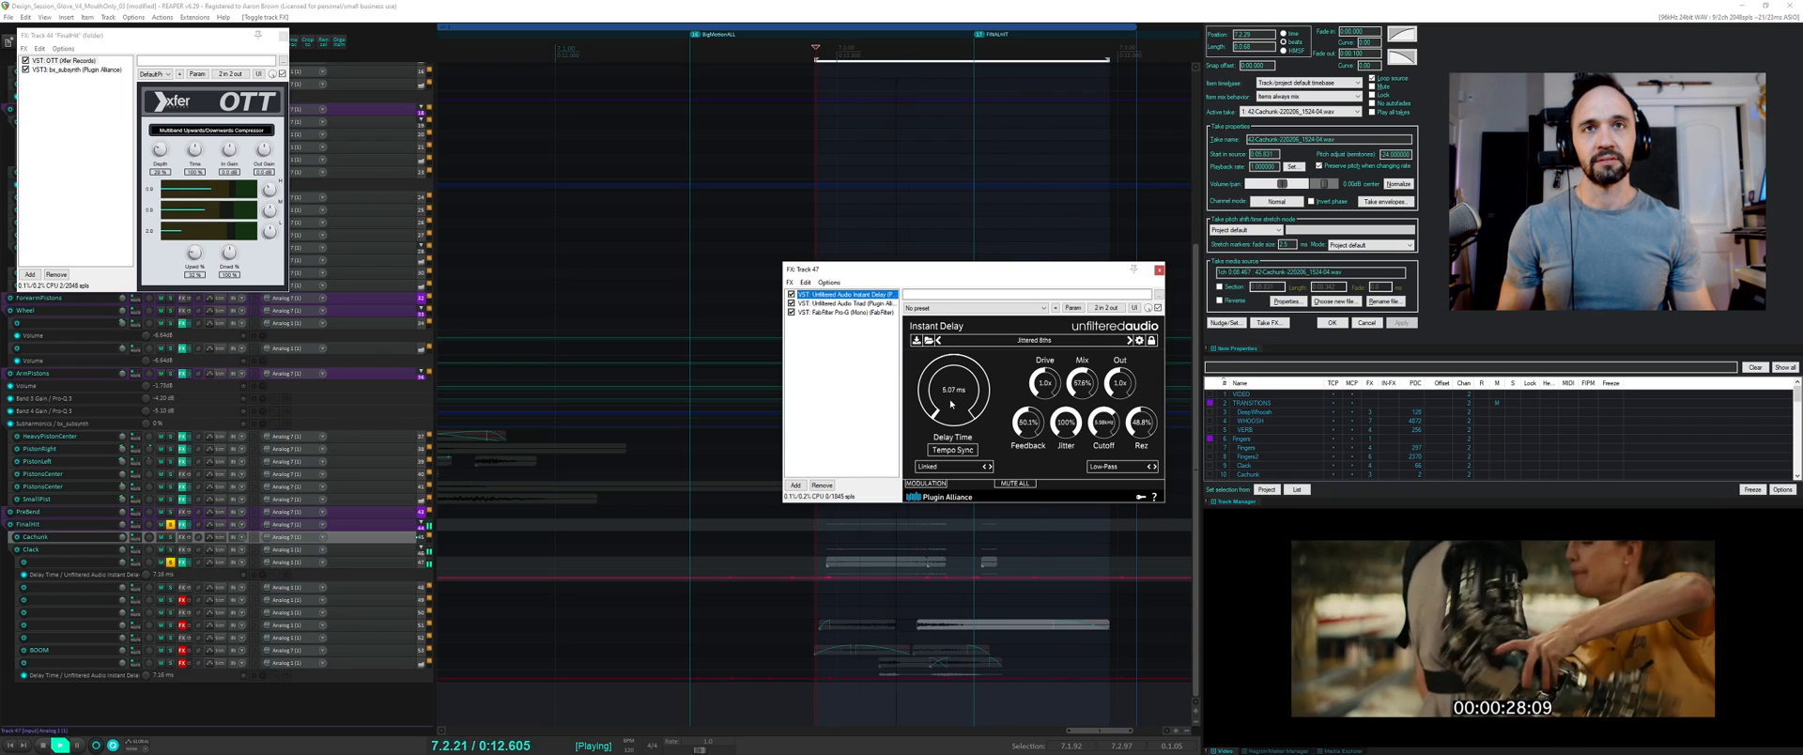
pyautogui.press('space')
# - Bypass Triad and Pro-G on track 47, and set Instant Delay's feedback to 21.3% and drive to 1.6x during playback
pyautogui.click(791, 313)
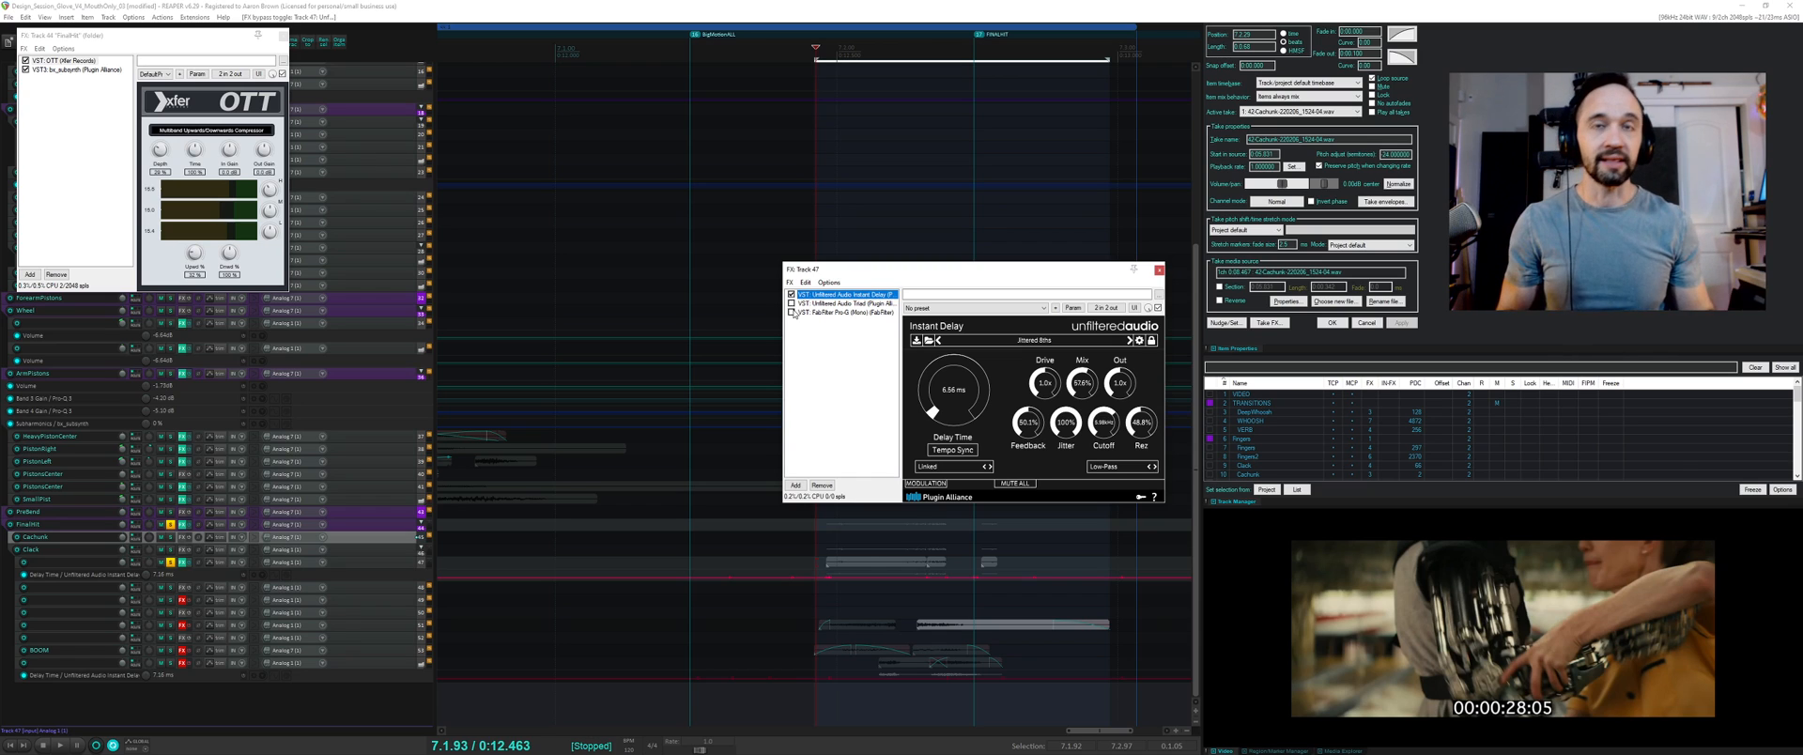
pyautogui.press('space')
pyautogui.moveTo(954, 389); pyautogui.dragTo(1025, 445)
pyautogui.moveTo(1044, 383); pyautogui.dragTo(1045, 372)
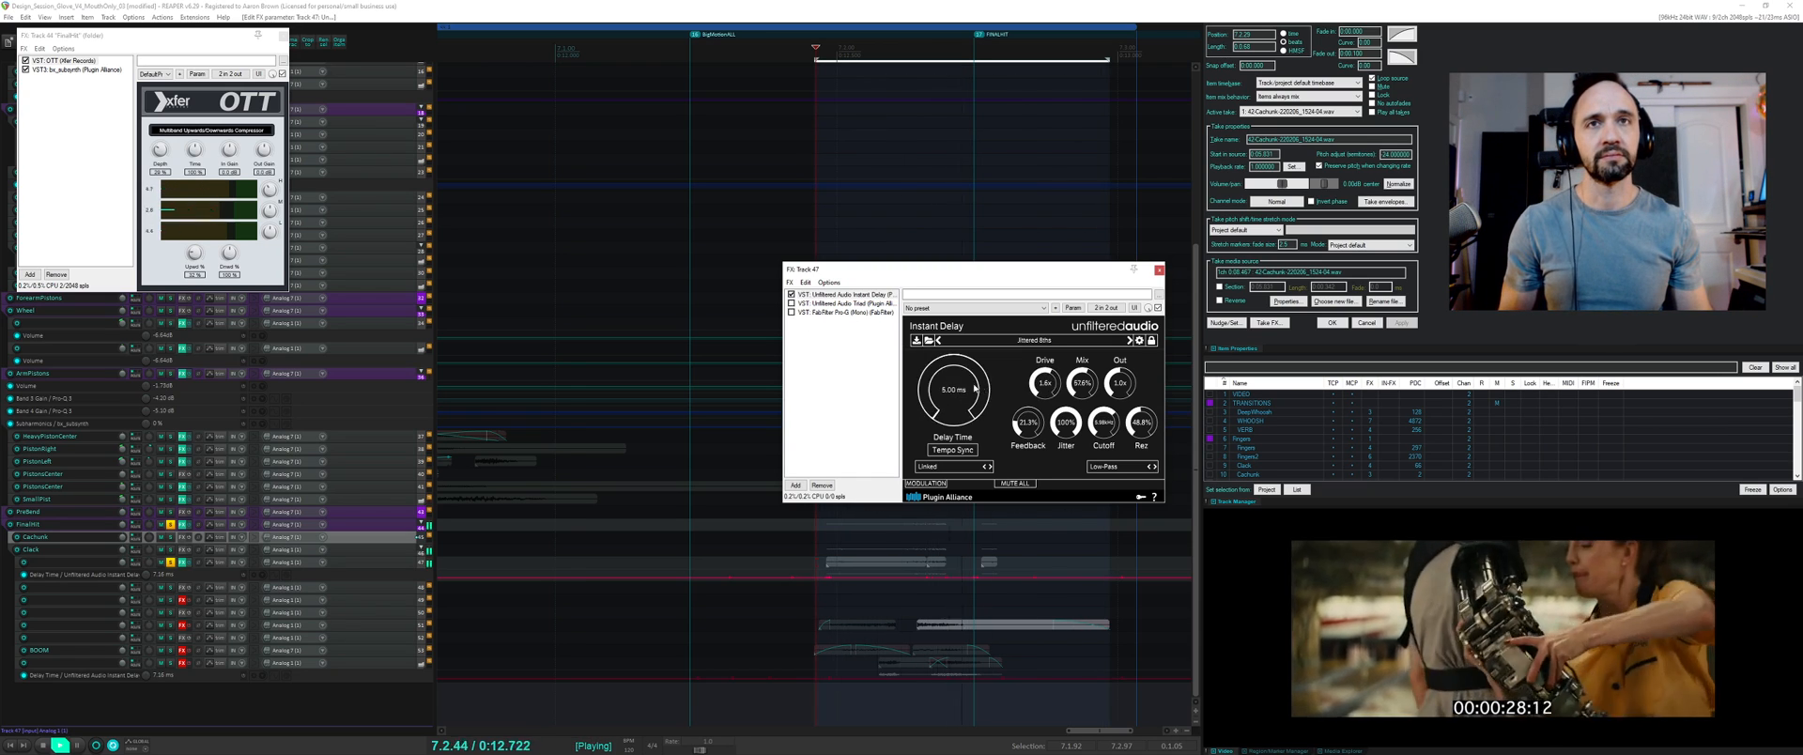
# - Re-enable Triad on track 47, view its multiband interface during playback and close the effect chain window
pyautogui.click(791, 303)
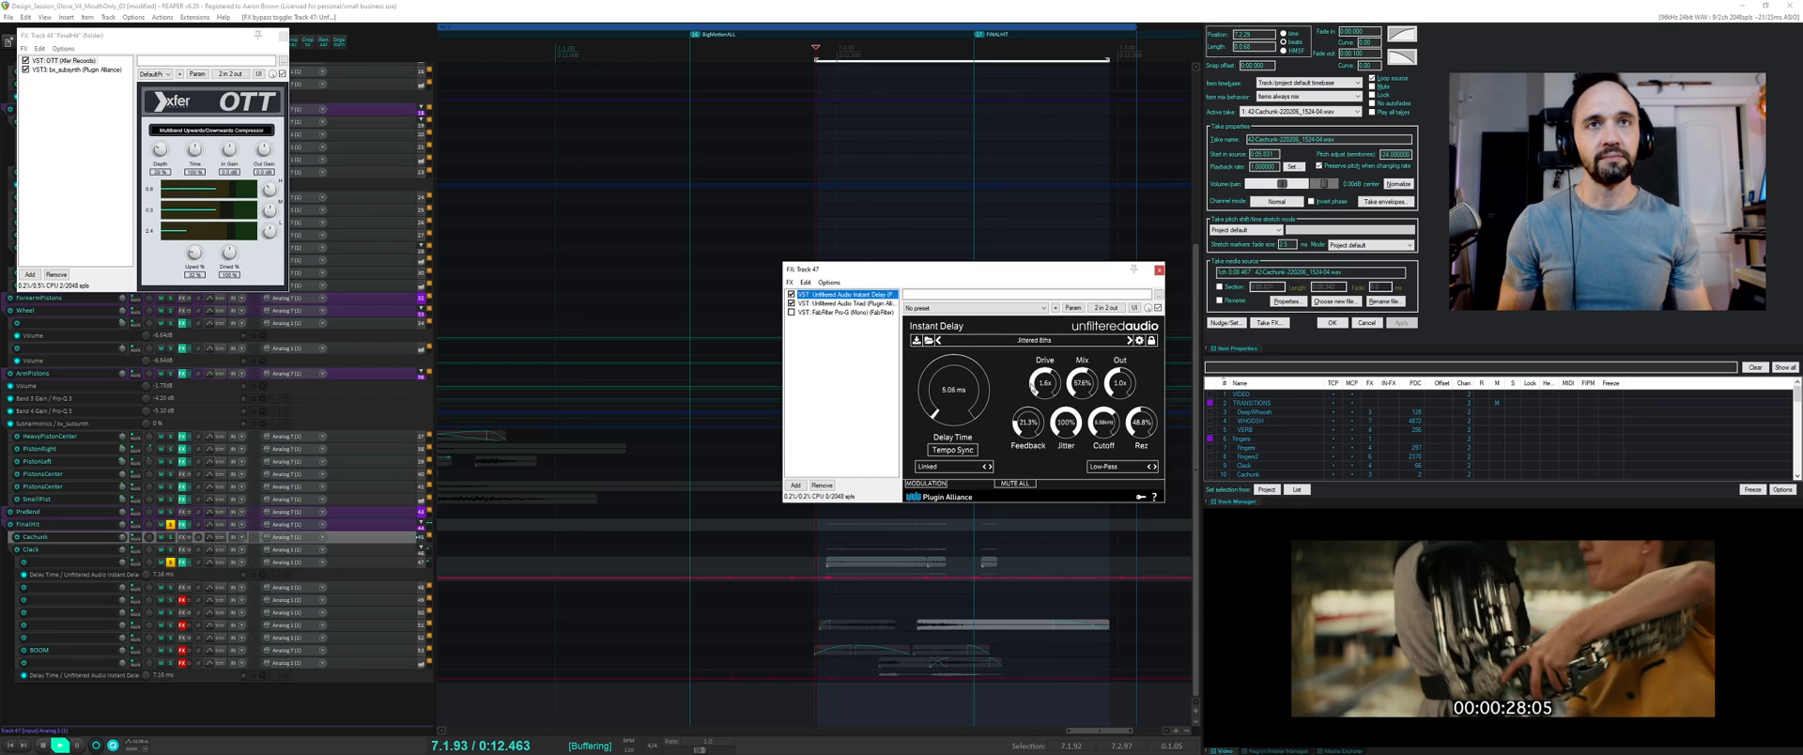
pyautogui.moveTo(1045, 385); pyautogui.dragTo(1044, 412)
pyautogui.click(817, 305)
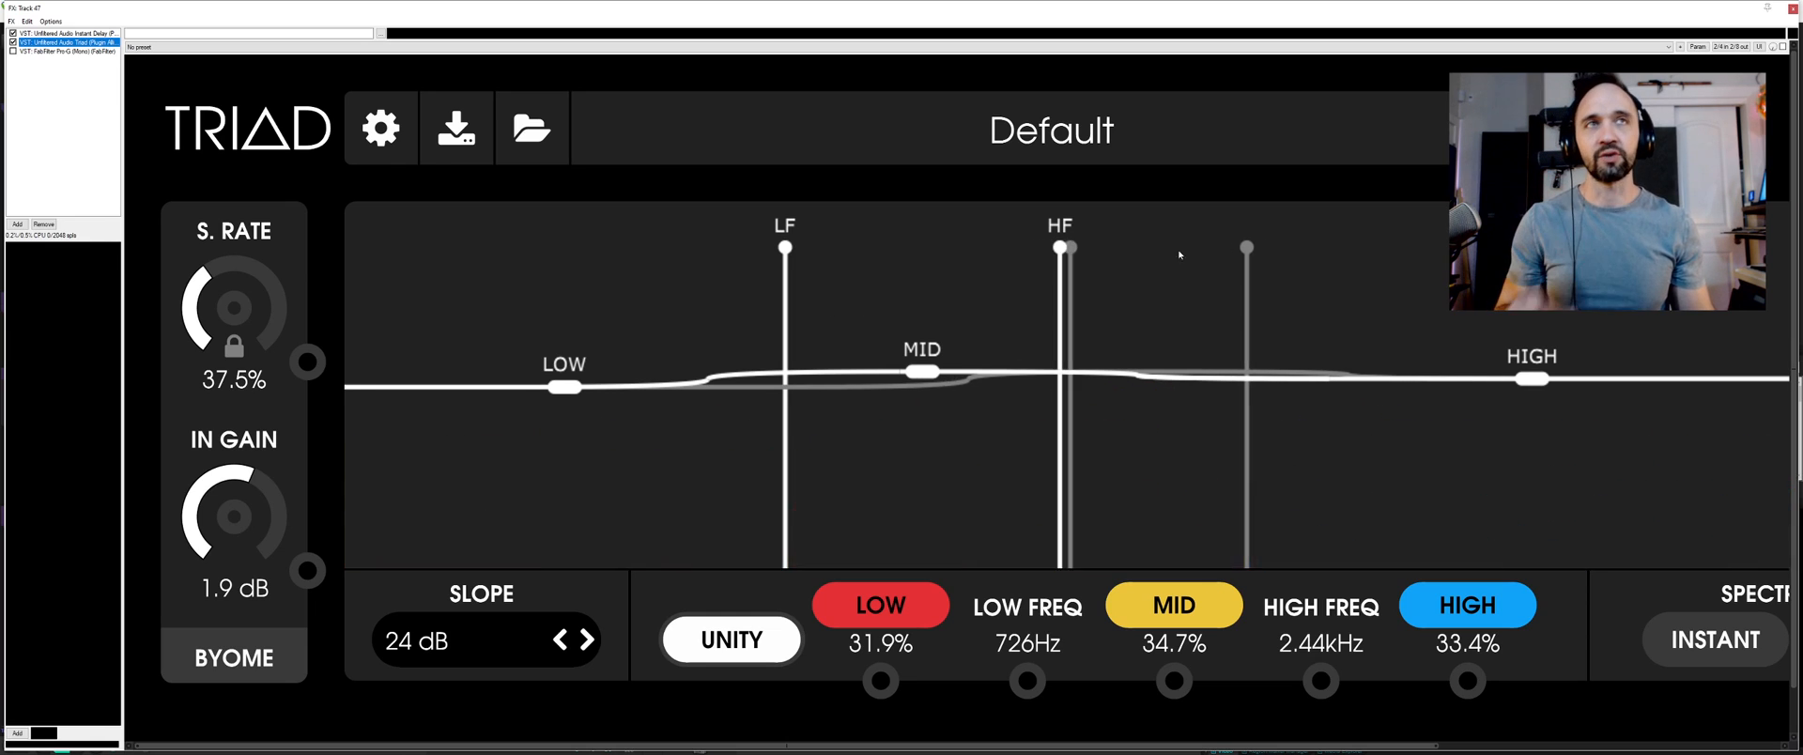
pyautogui.moveTo(1750, 14); pyautogui.dragTo(1702, 123)
pyautogui.click(1745, 114)
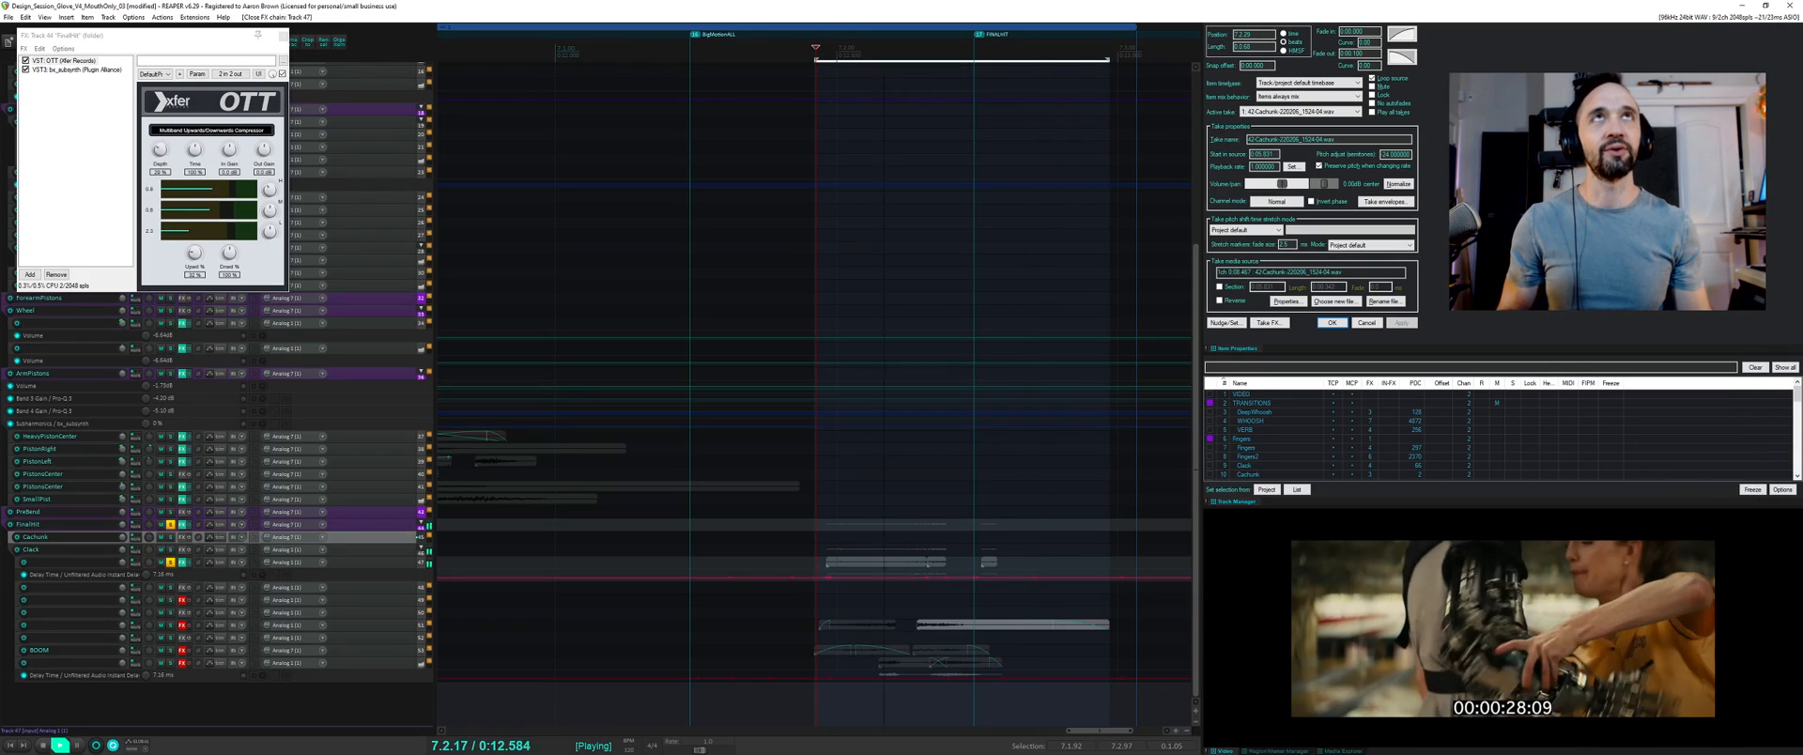
pyautogui.click(183, 562)
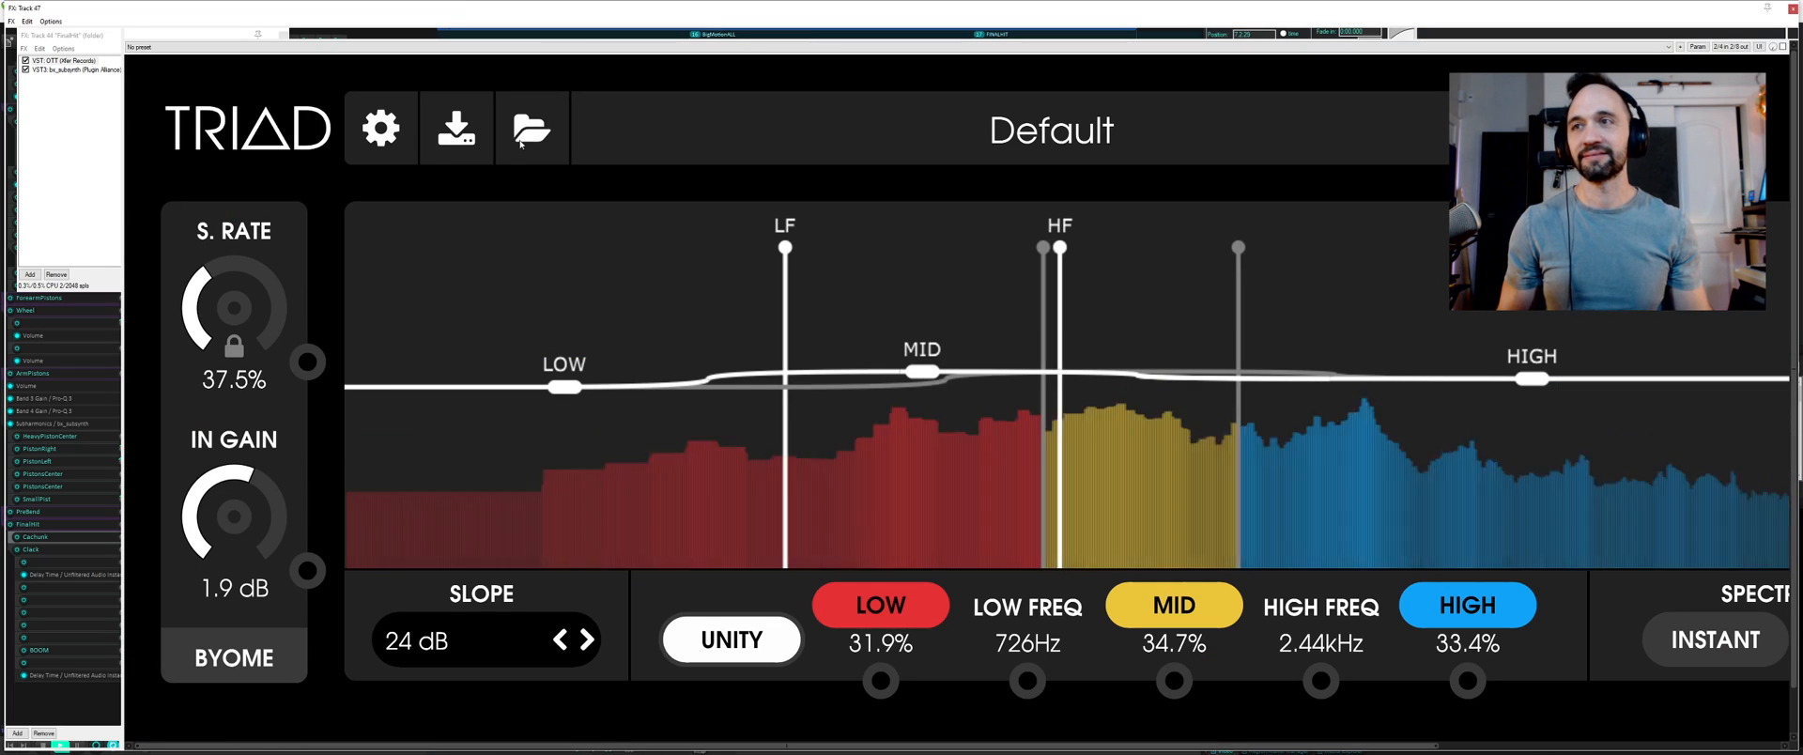
pyautogui.click(1793, 9)
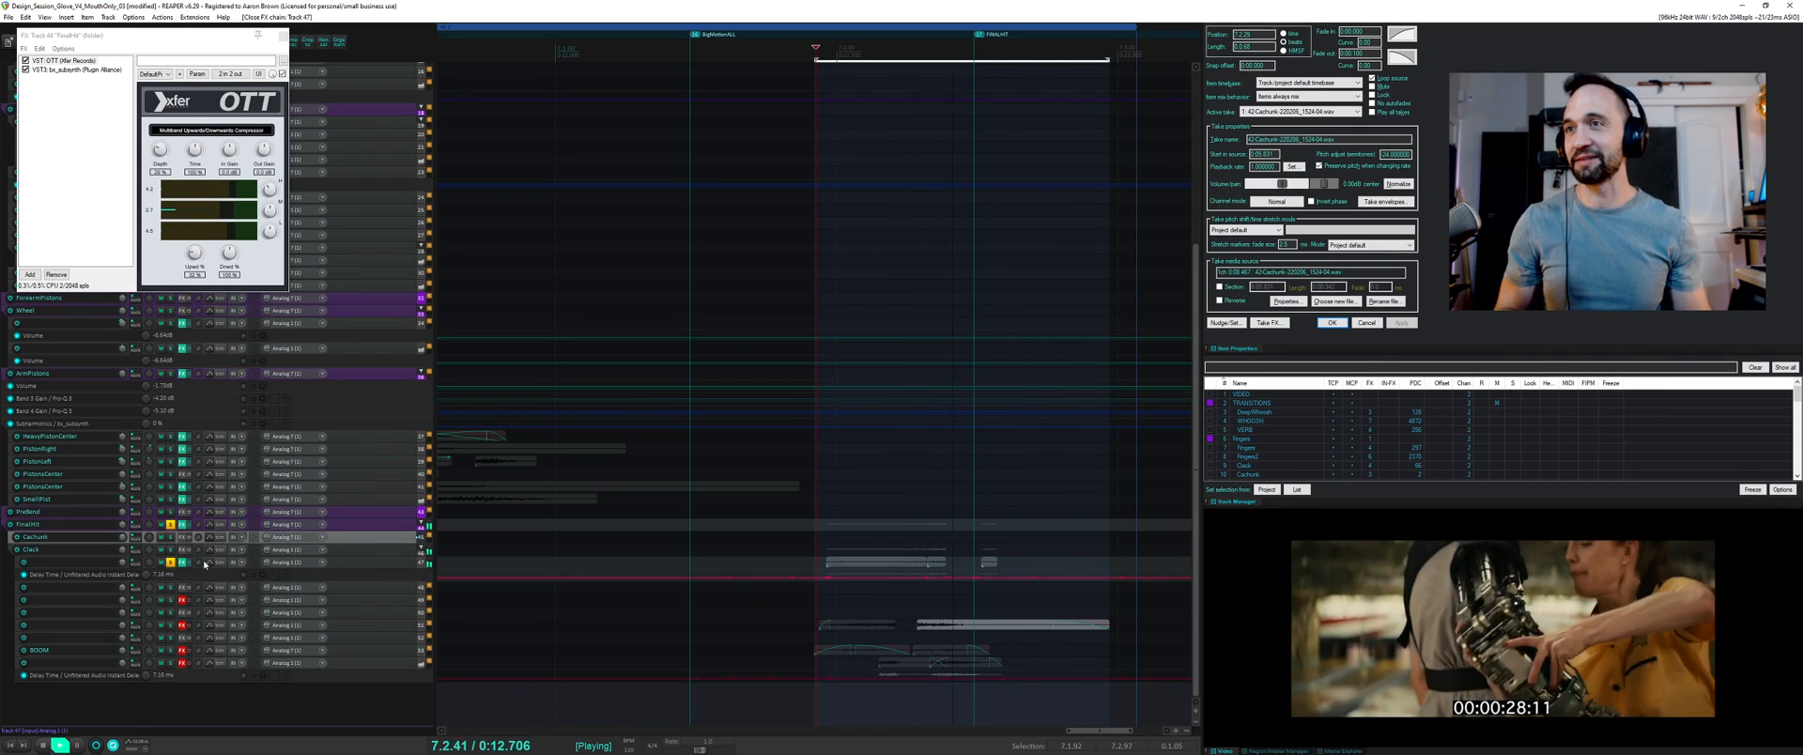
# - Stop playback and unsolo track 47, and re-enable Pro-G in its effect chain before closing the window
pyautogui.press('space')
pyautogui.click(173, 561)
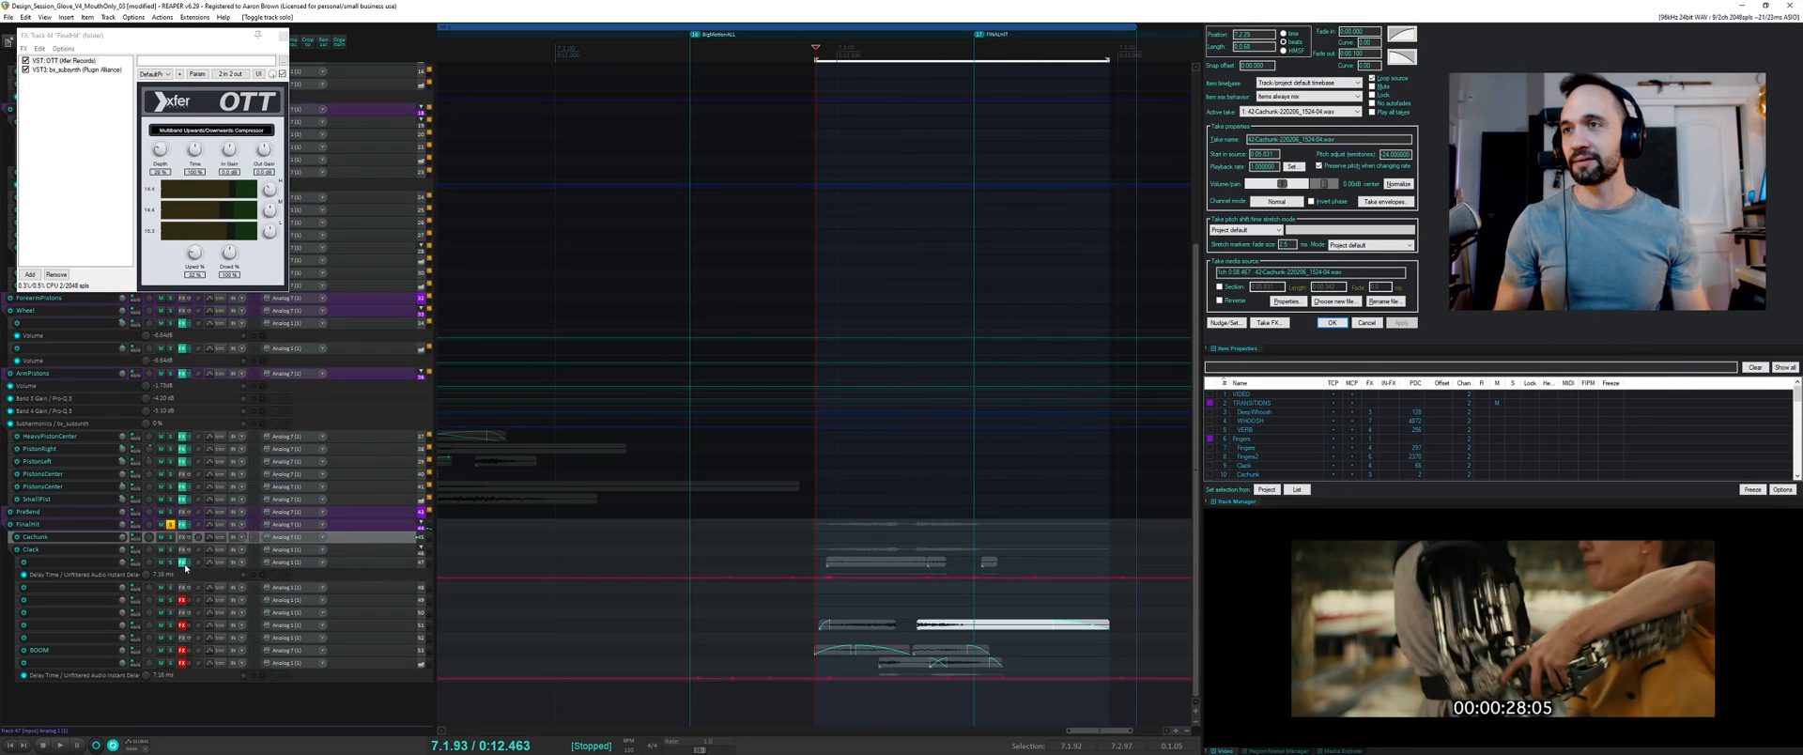
pyautogui.click(184, 564)
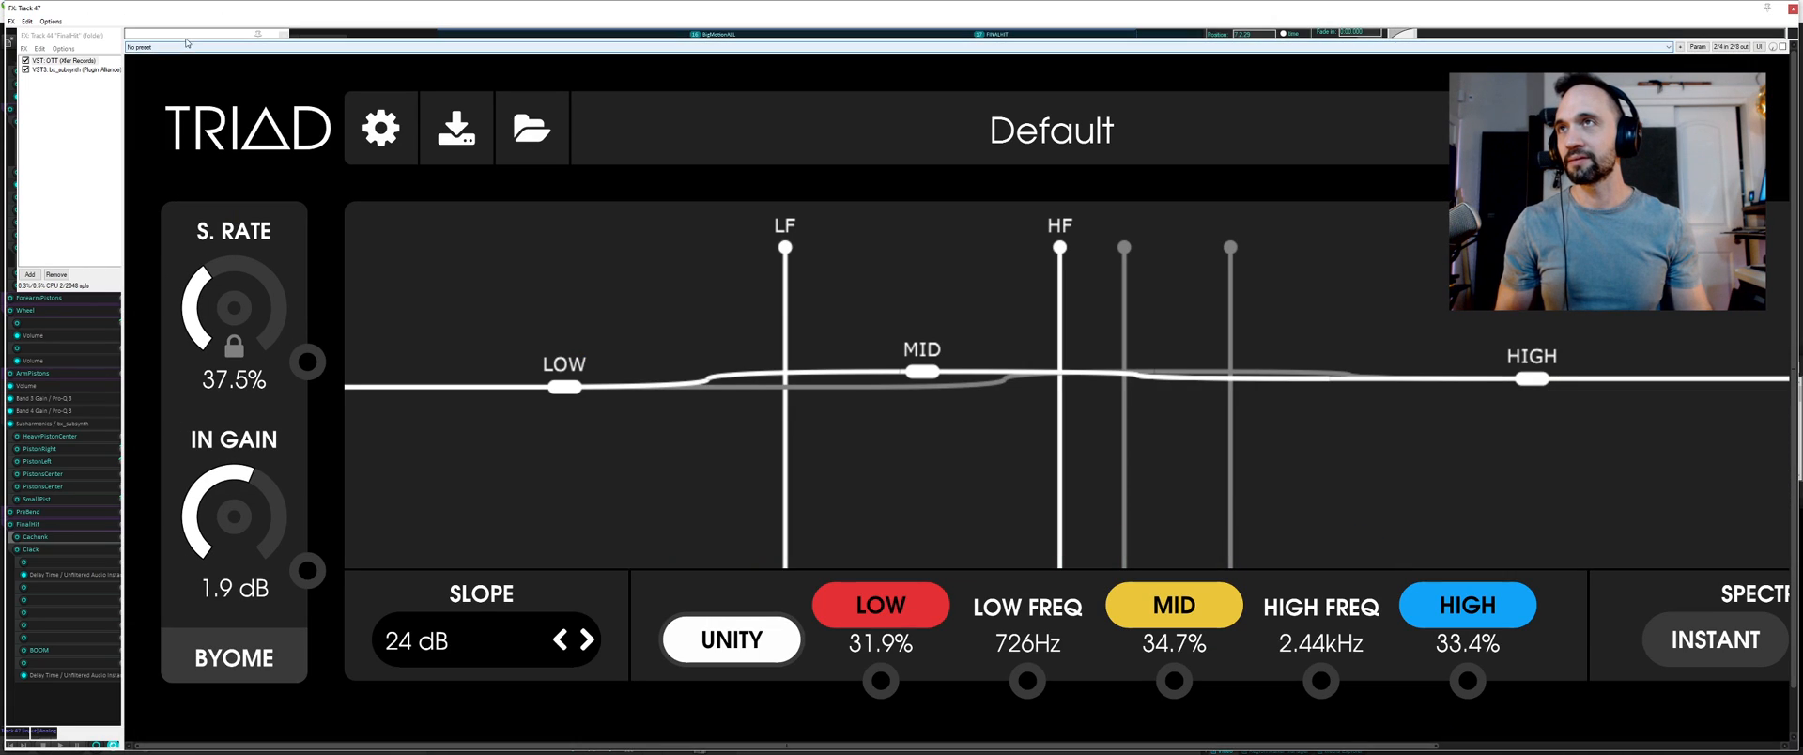
pyautogui.moveTo(136, 15); pyautogui.dragTo(278, 53)
pyautogui.click(154, 89)
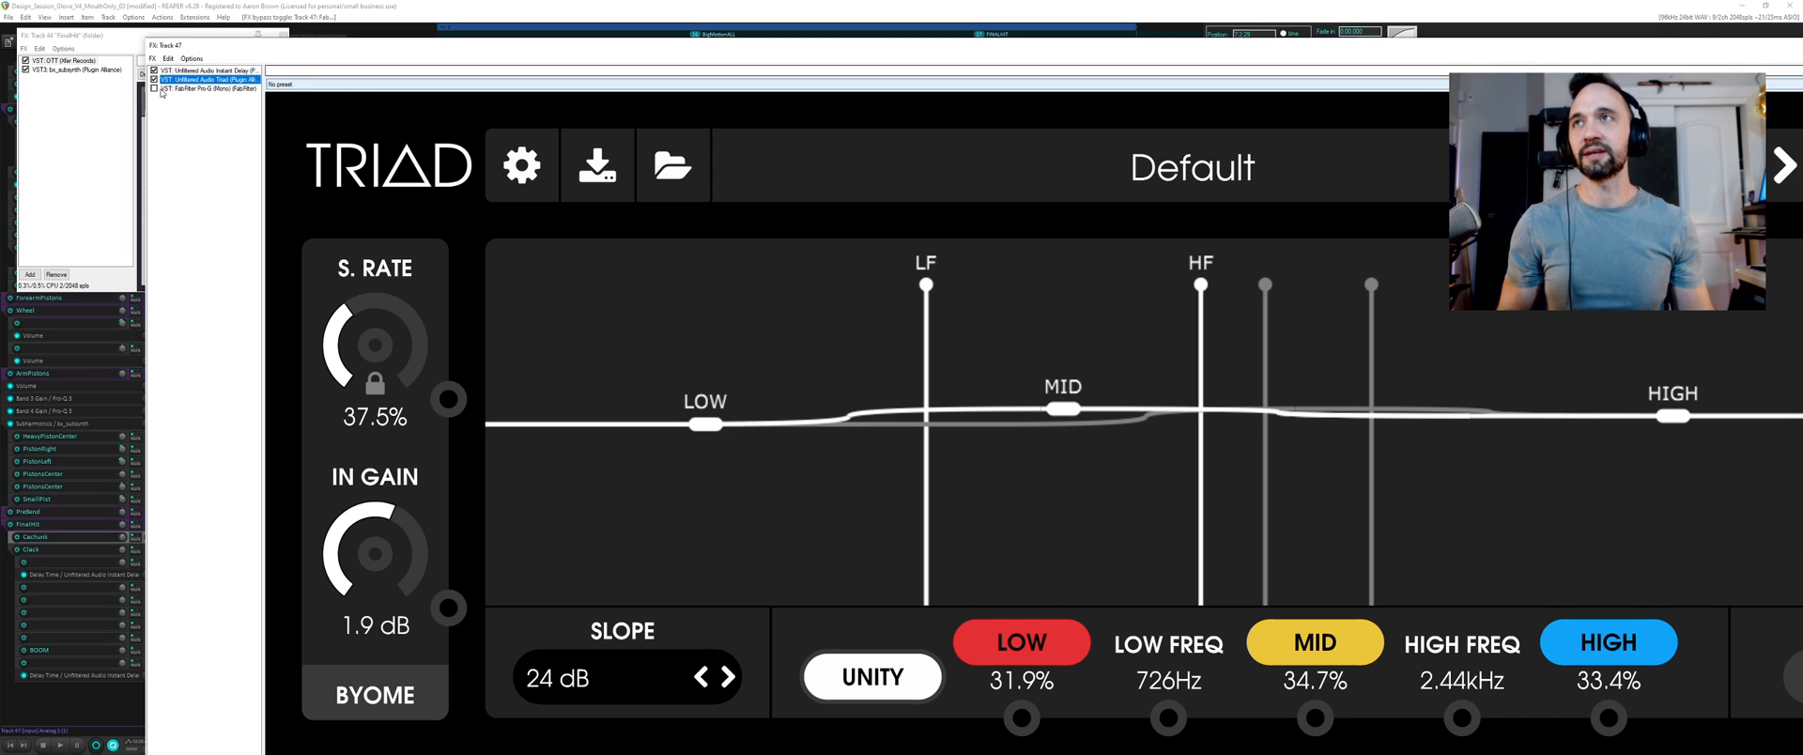
pyautogui.press('super+Left')
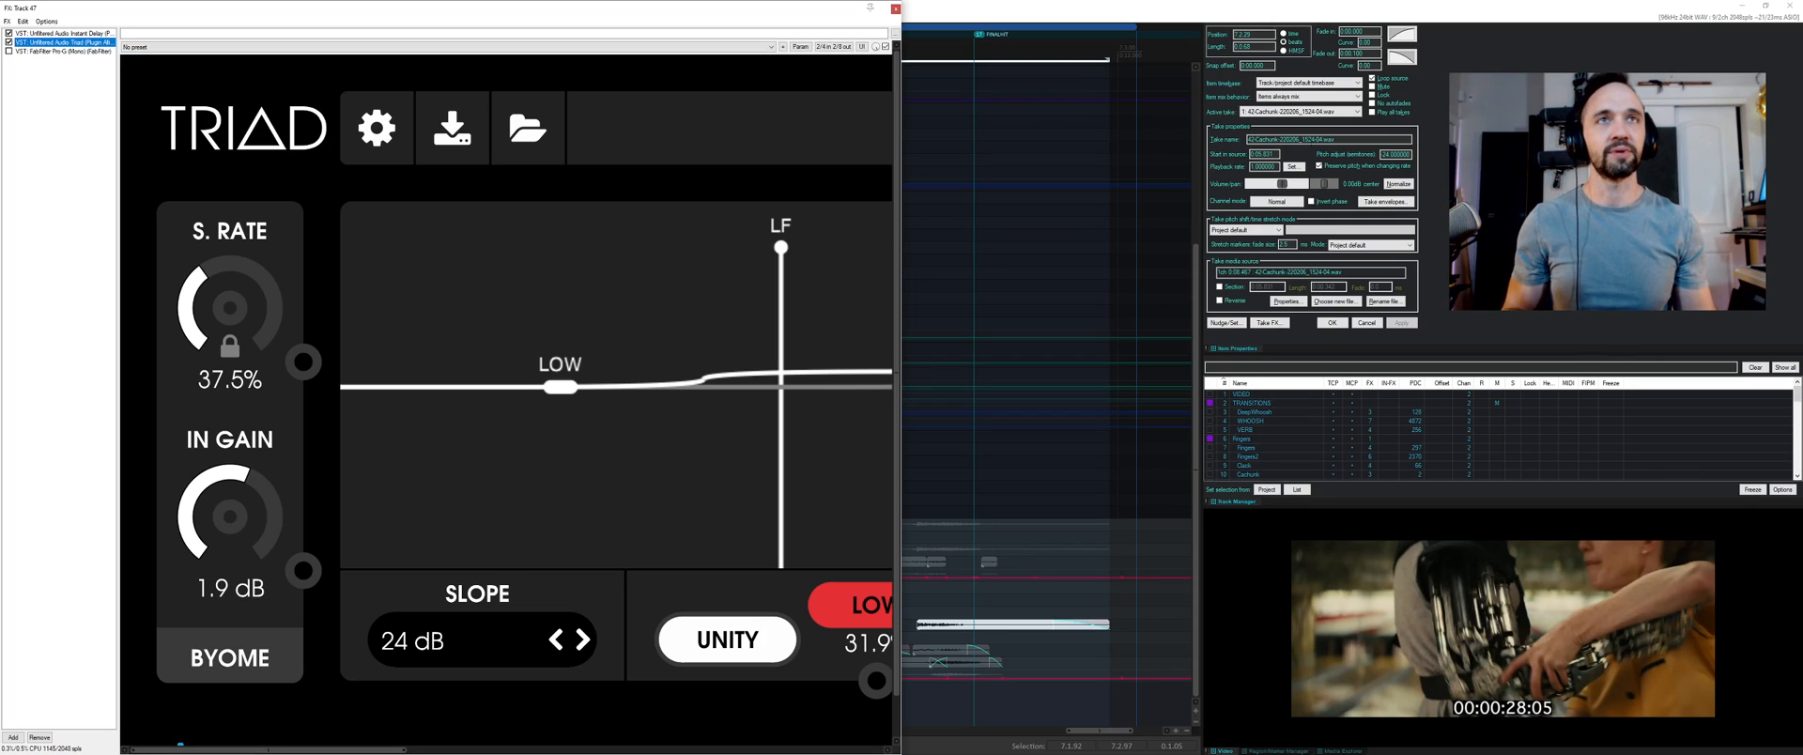
pyautogui.click(894, 9)
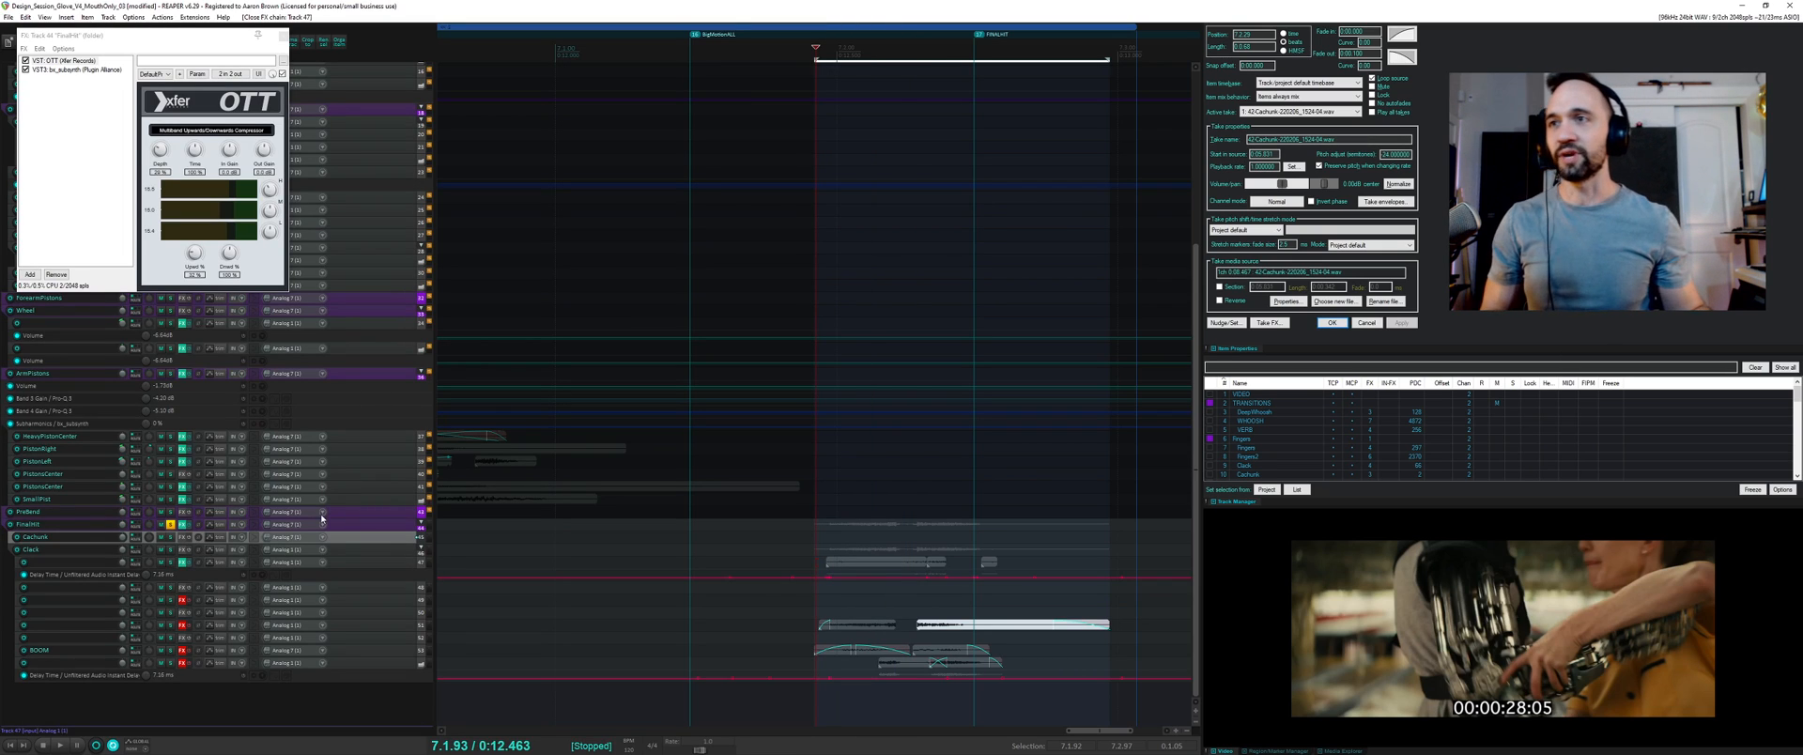
# - Solo the unnamed Crystallizer track below Clack, enable its effect chain, show the plugin and unsolo the track
pyautogui.click(170, 600)
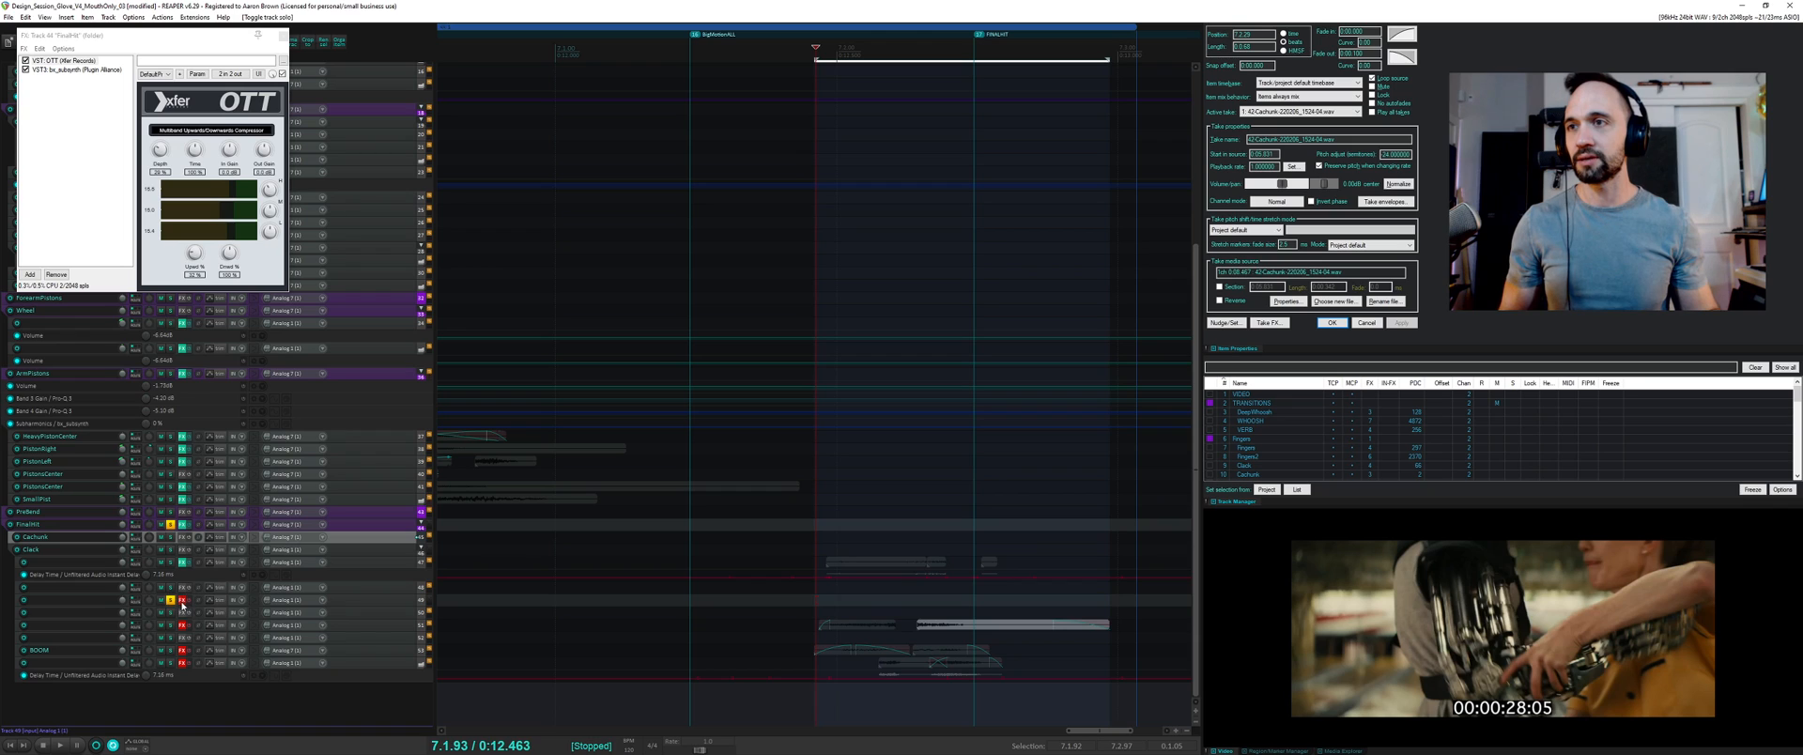
pyautogui.click(182, 601)
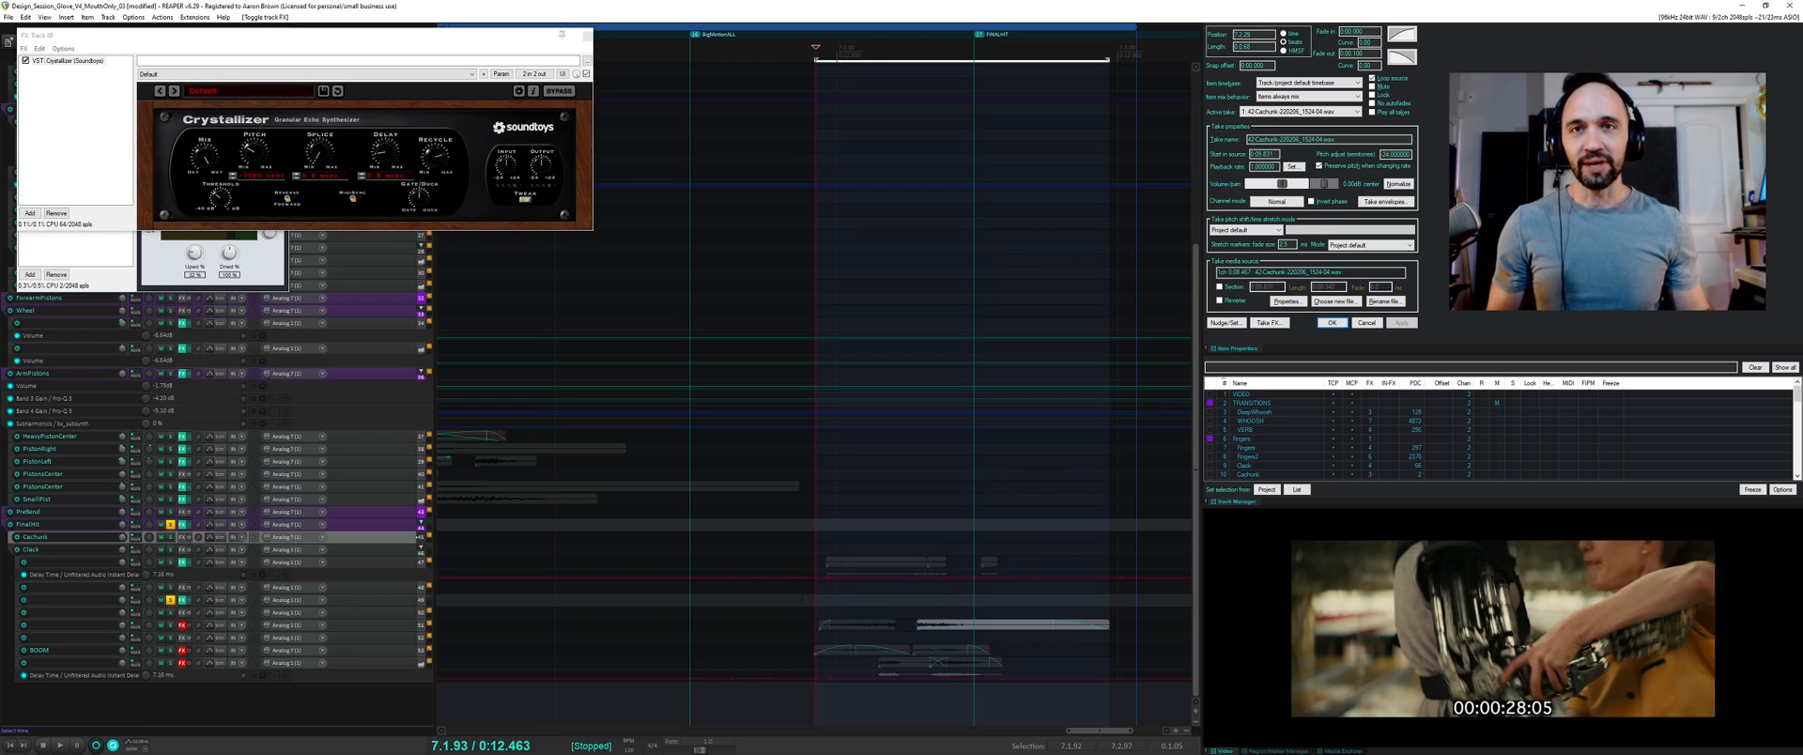
pyautogui.click(171, 600)
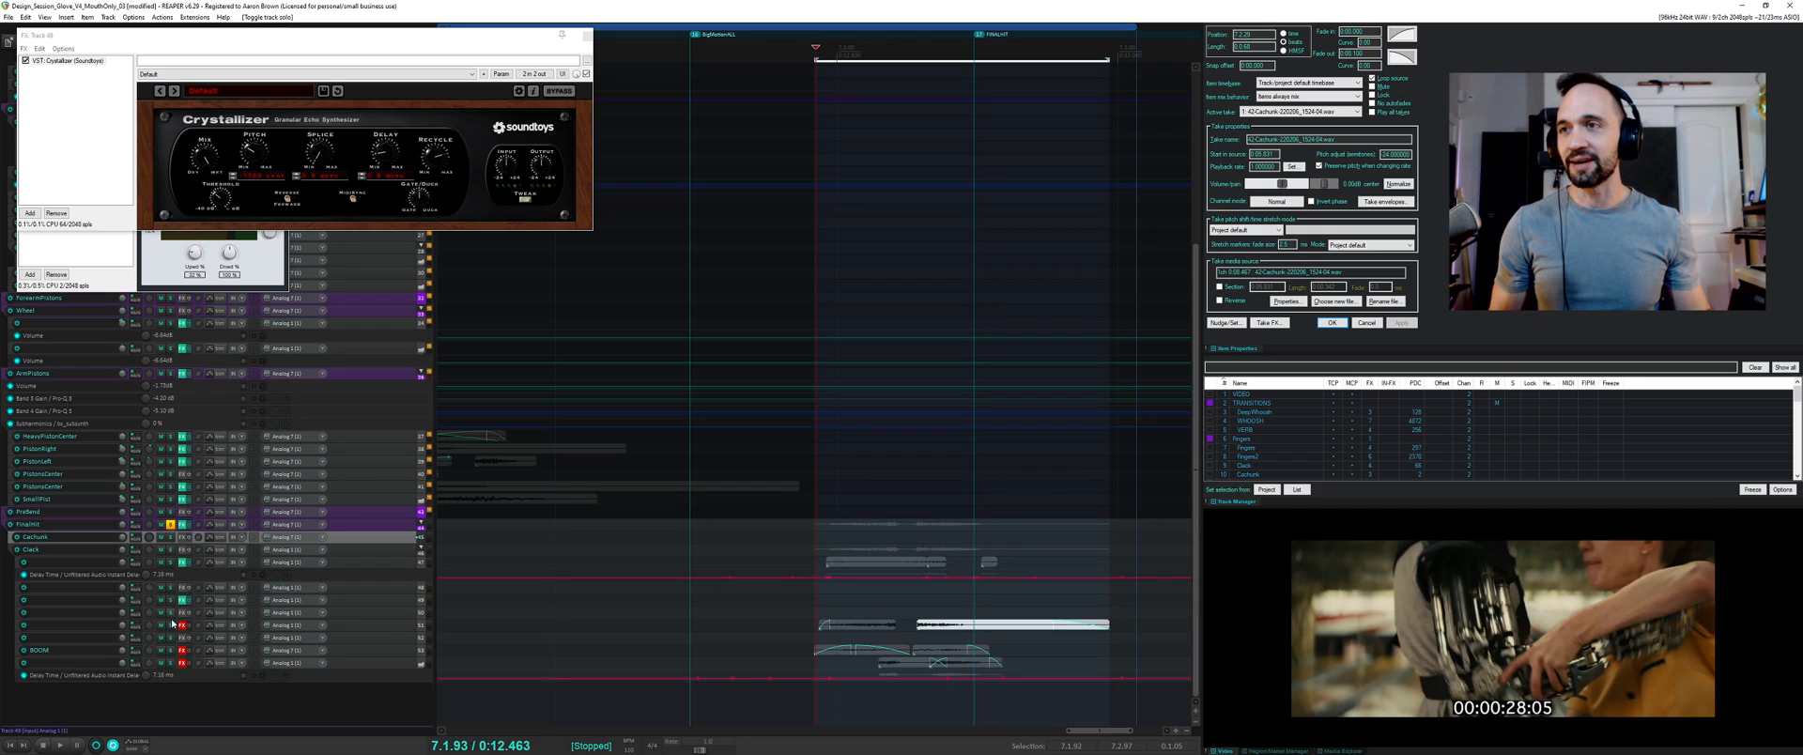
# - Solo track 51, bypass its effect chain, and set the time selection to its two Cachunk clips for dry playback
pyautogui.click(171, 612)
pyautogui.click(170, 625)
pyautogui.click(183, 625)
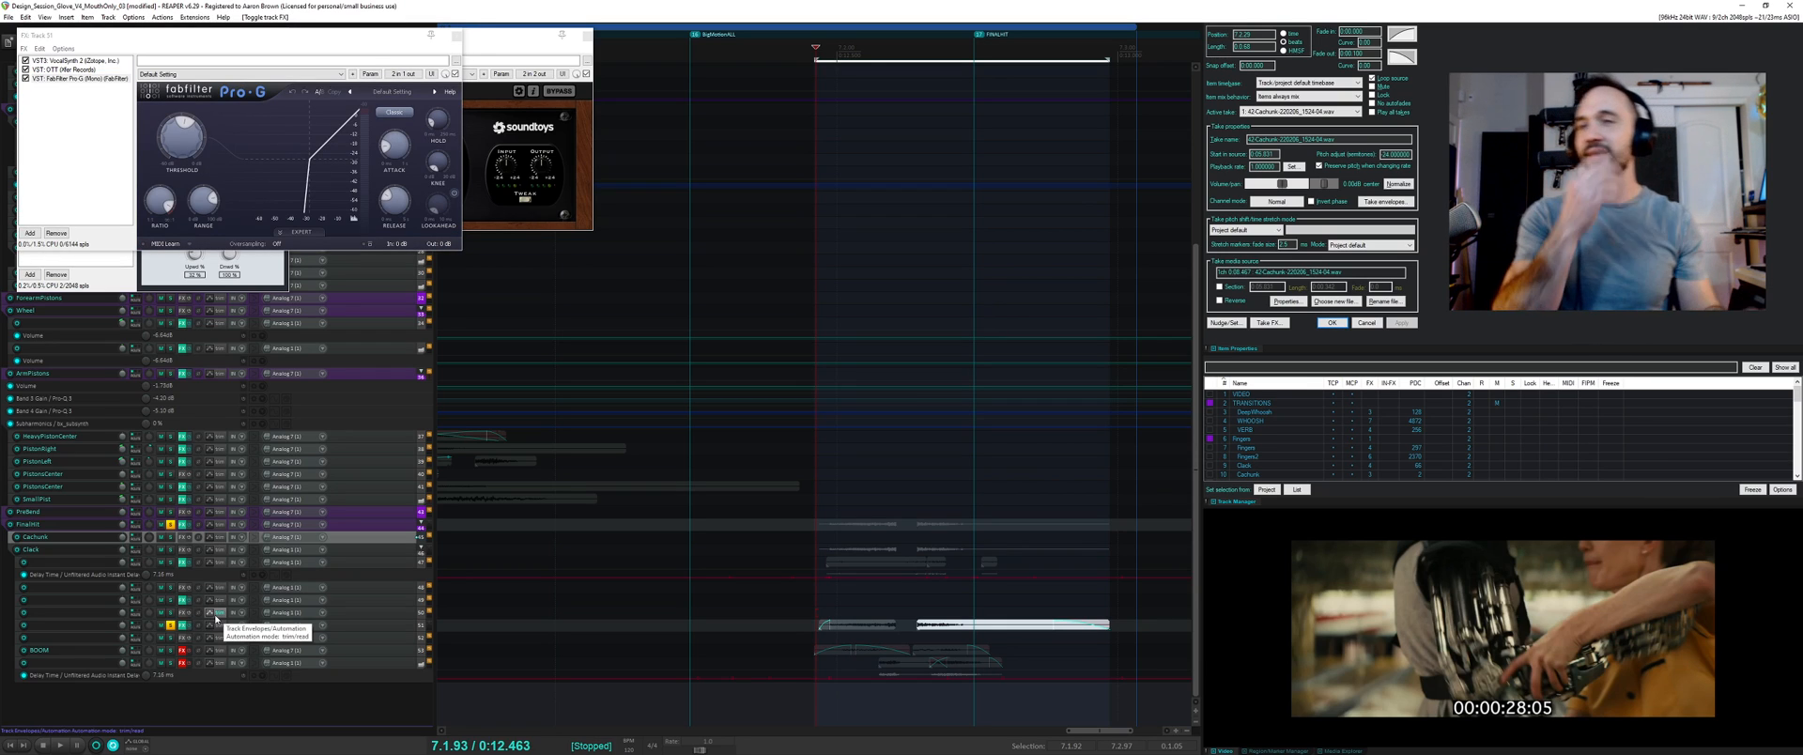
pyautogui.click(181, 626)
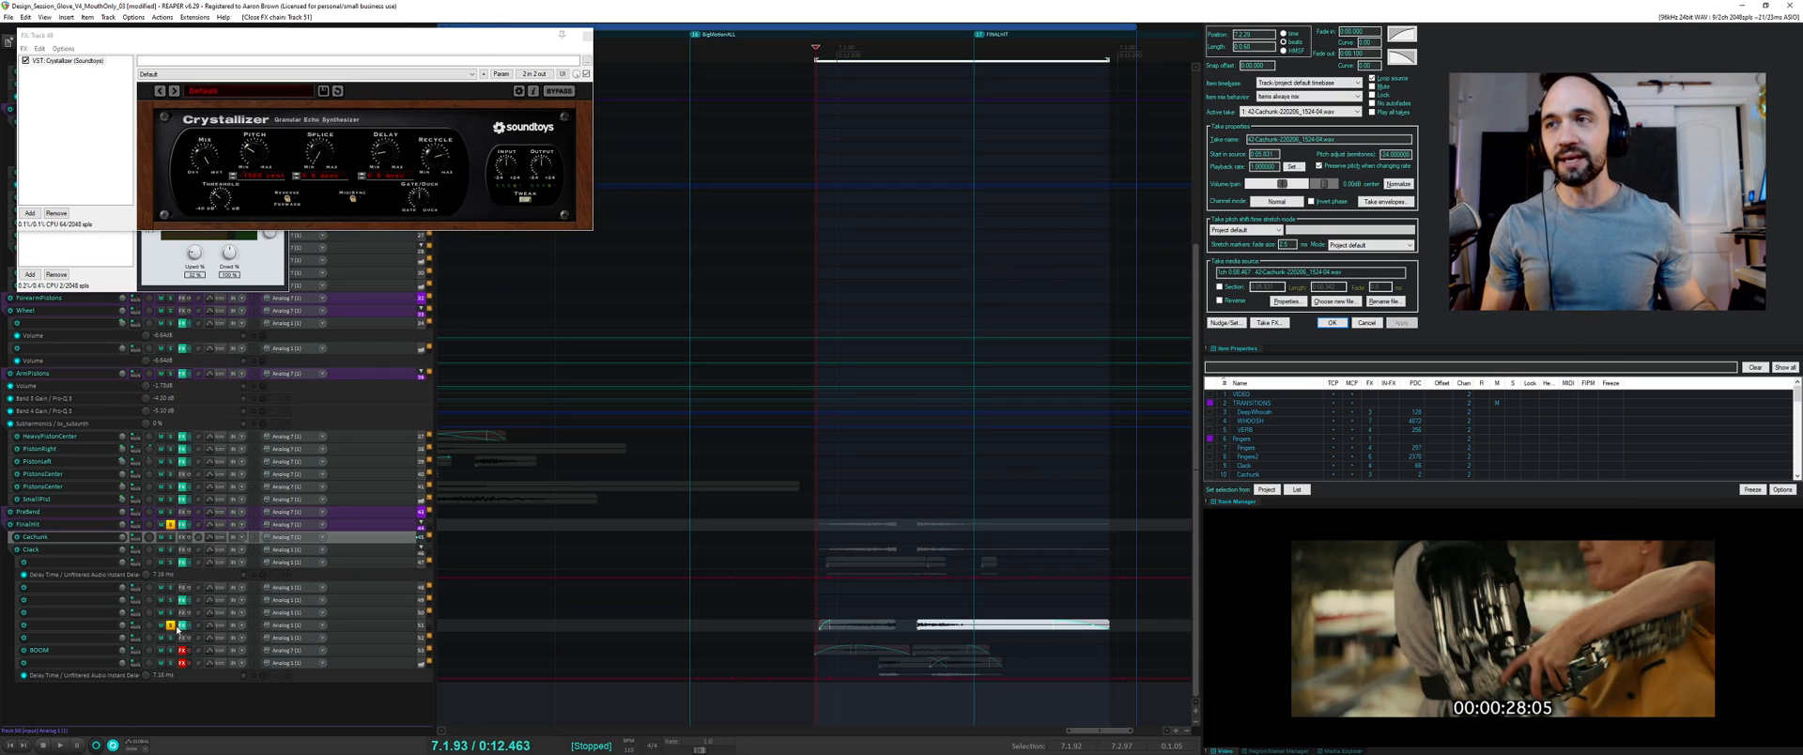
pyautogui.keyDown('ctrl'); pyautogui.click(184, 625); pyautogui.keyUp('ctrl')
pyautogui.keyDown('ctrl'); pyautogui.click(836, 621); pyautogui.keyUp('ctrl')
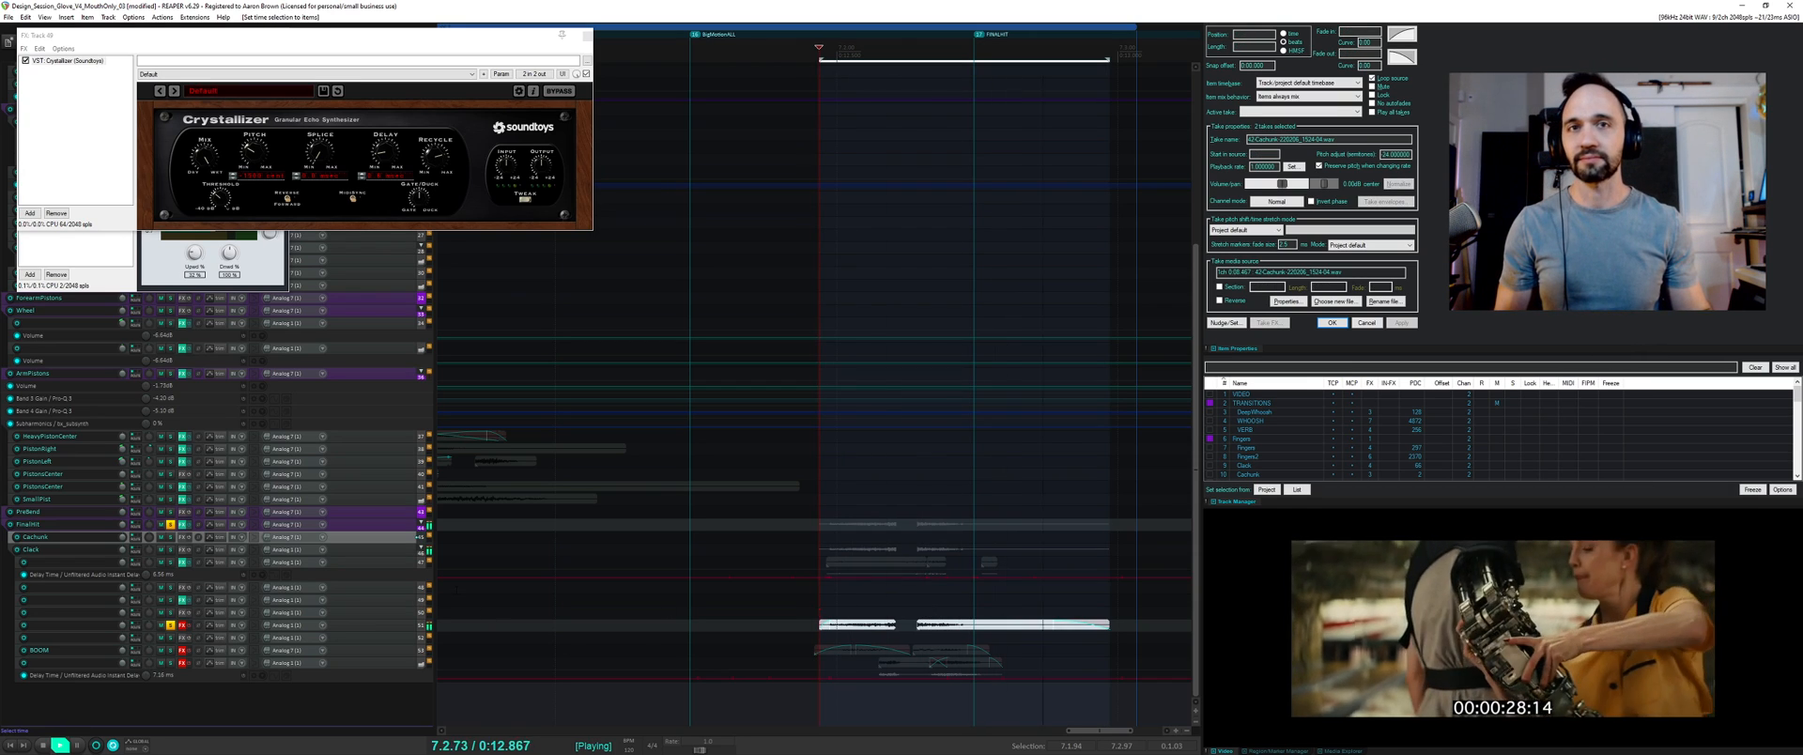
# - Re-enable track 51's effect chain, place its Pro-G window over the arrangement and play the processed layer
pyautogui.keyDown('ctrl'); pyautogui.click(185, 626); pyautogui.keyUp('ctrl')
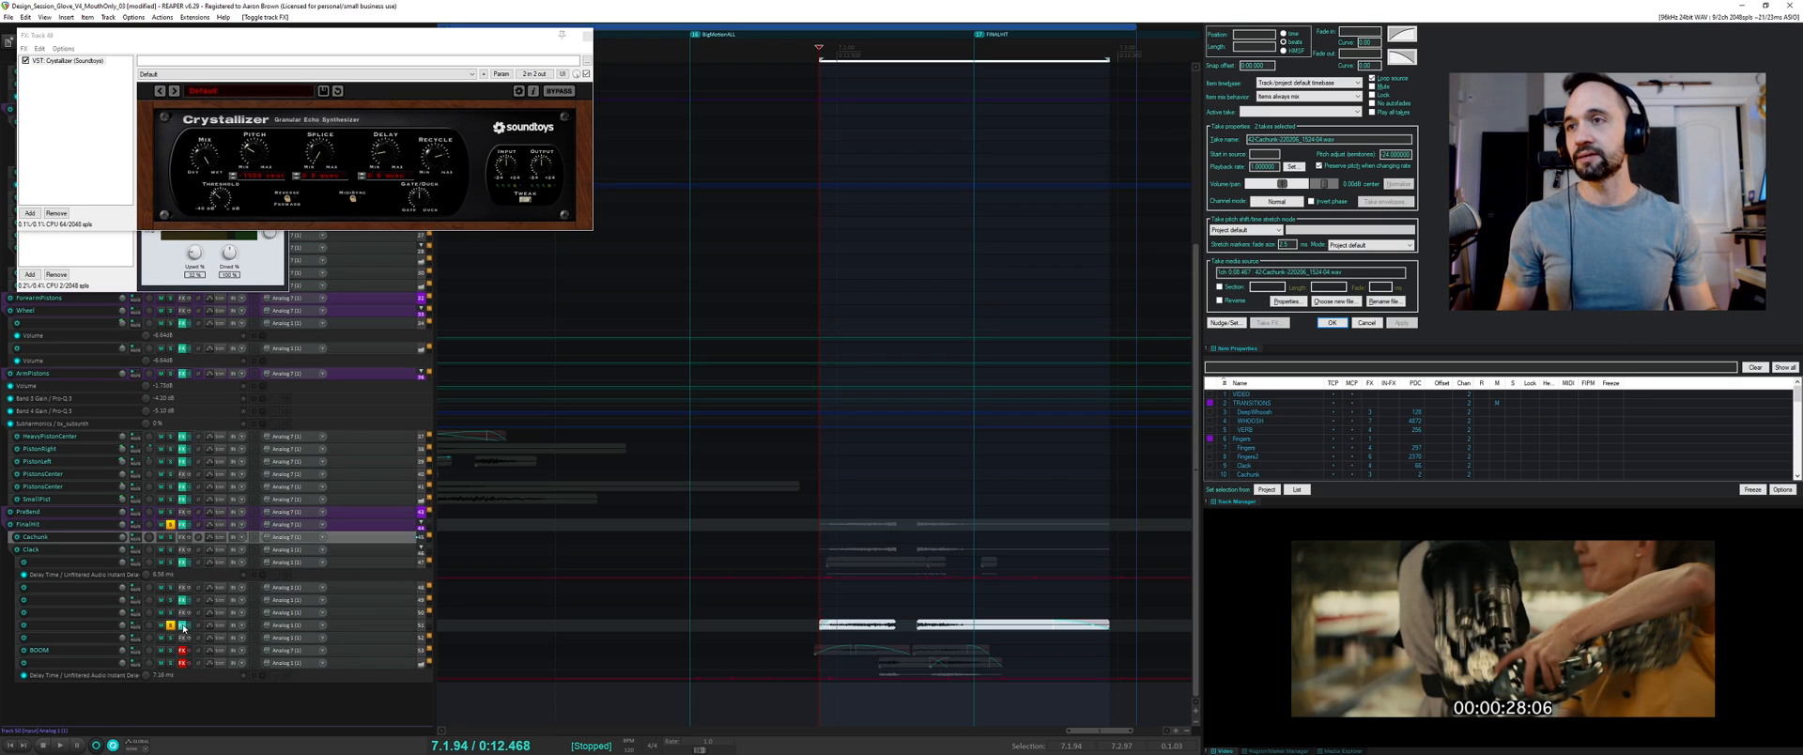
pyautogui.click(184, 626)
pyautogui.moveTo(106, 41); pyautogui.dragTo(730, 194)
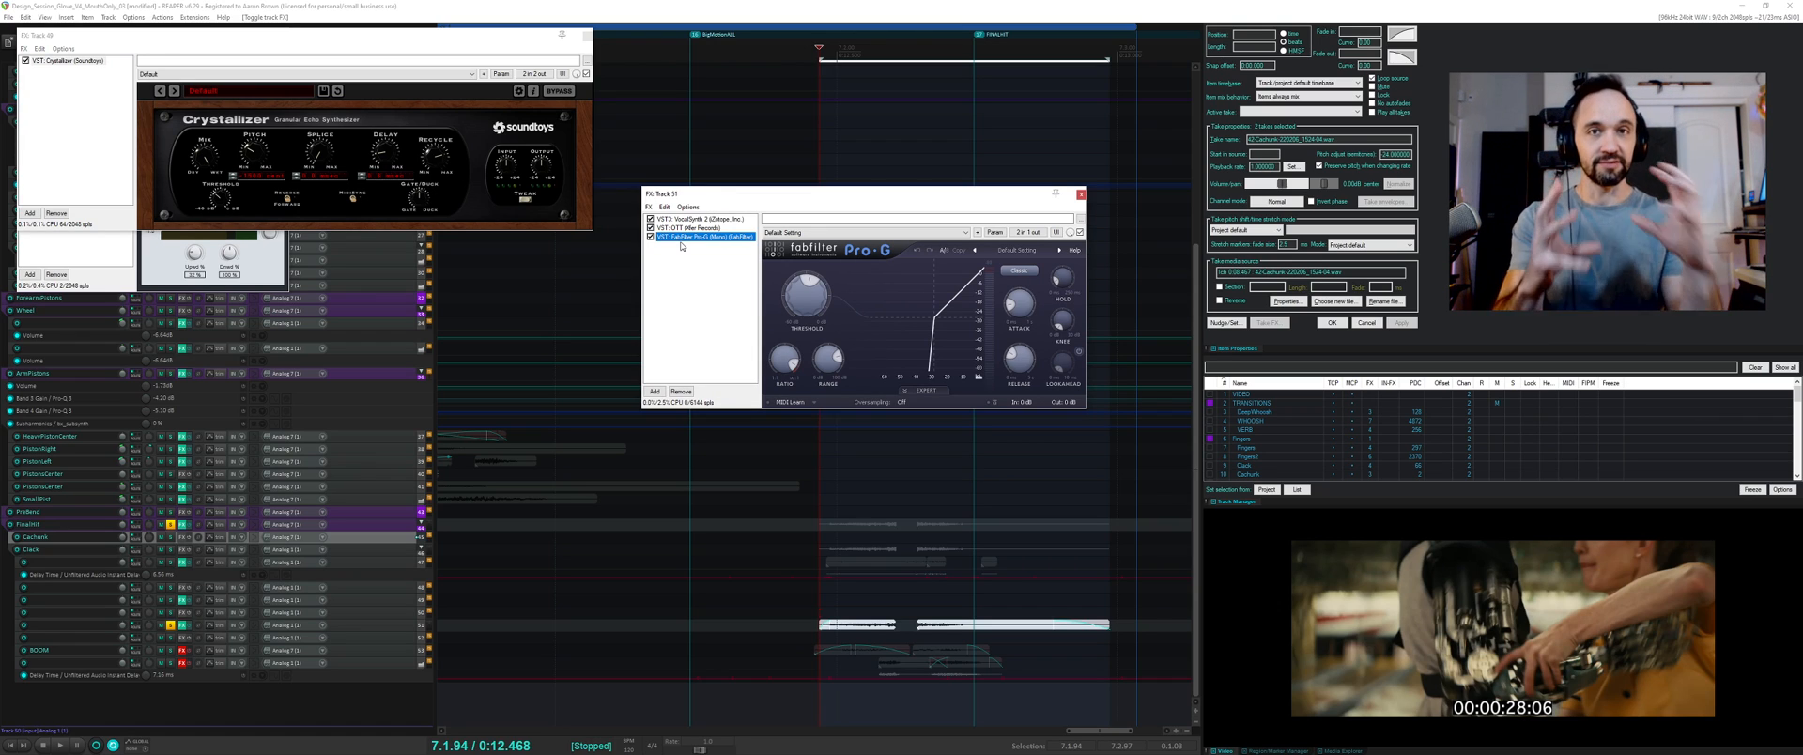
pyautogui.press('space')
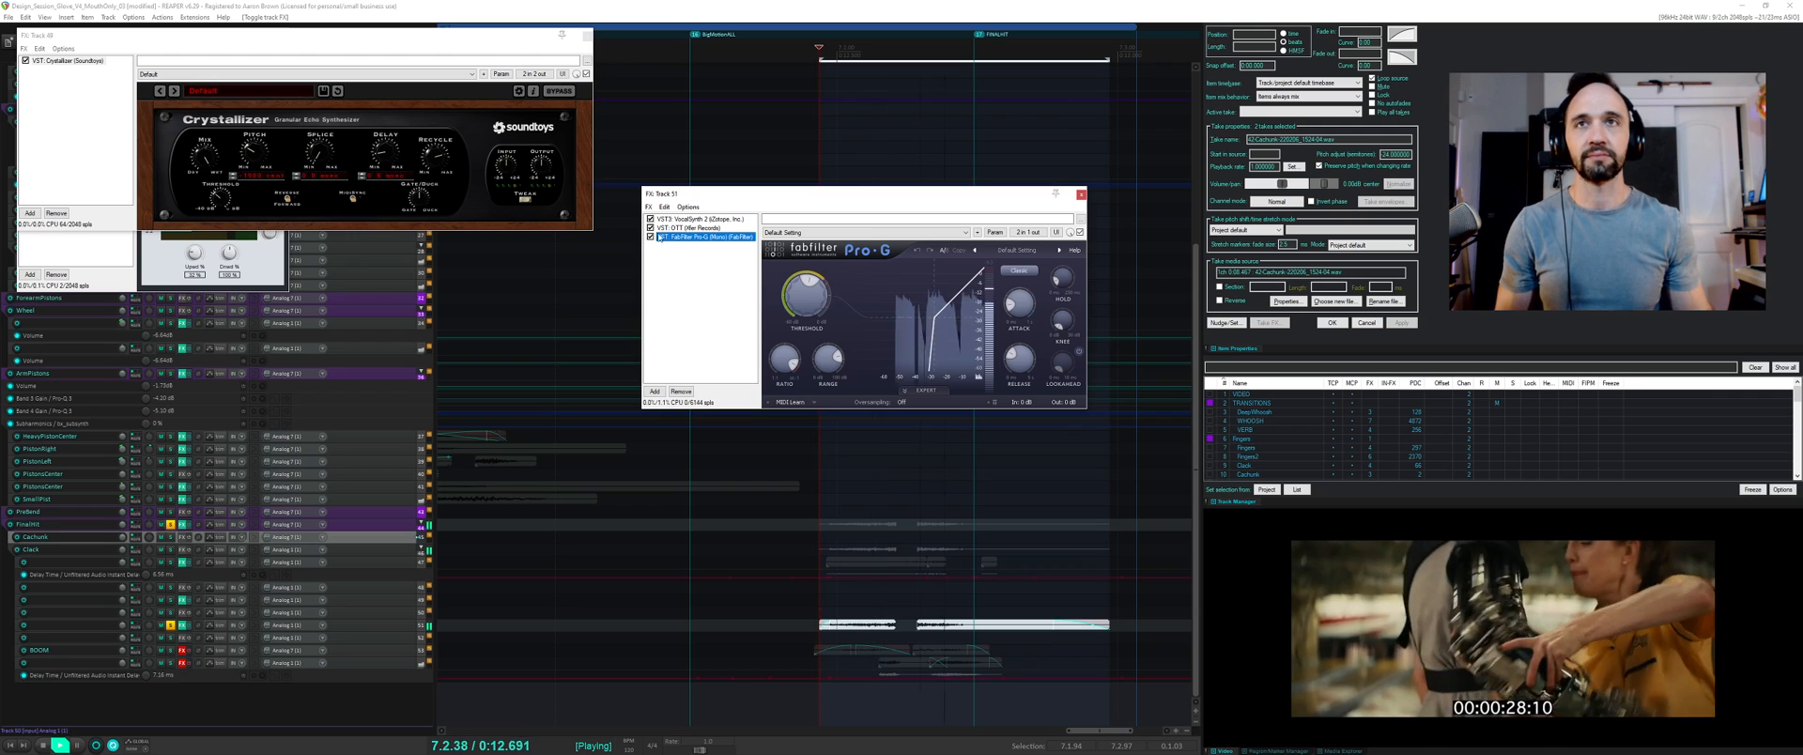
# - Compare track 51 with VocalSynth bypassed and enabled, and bring up the VocalSynth interface during playback
pyautogui.click(650, 219)
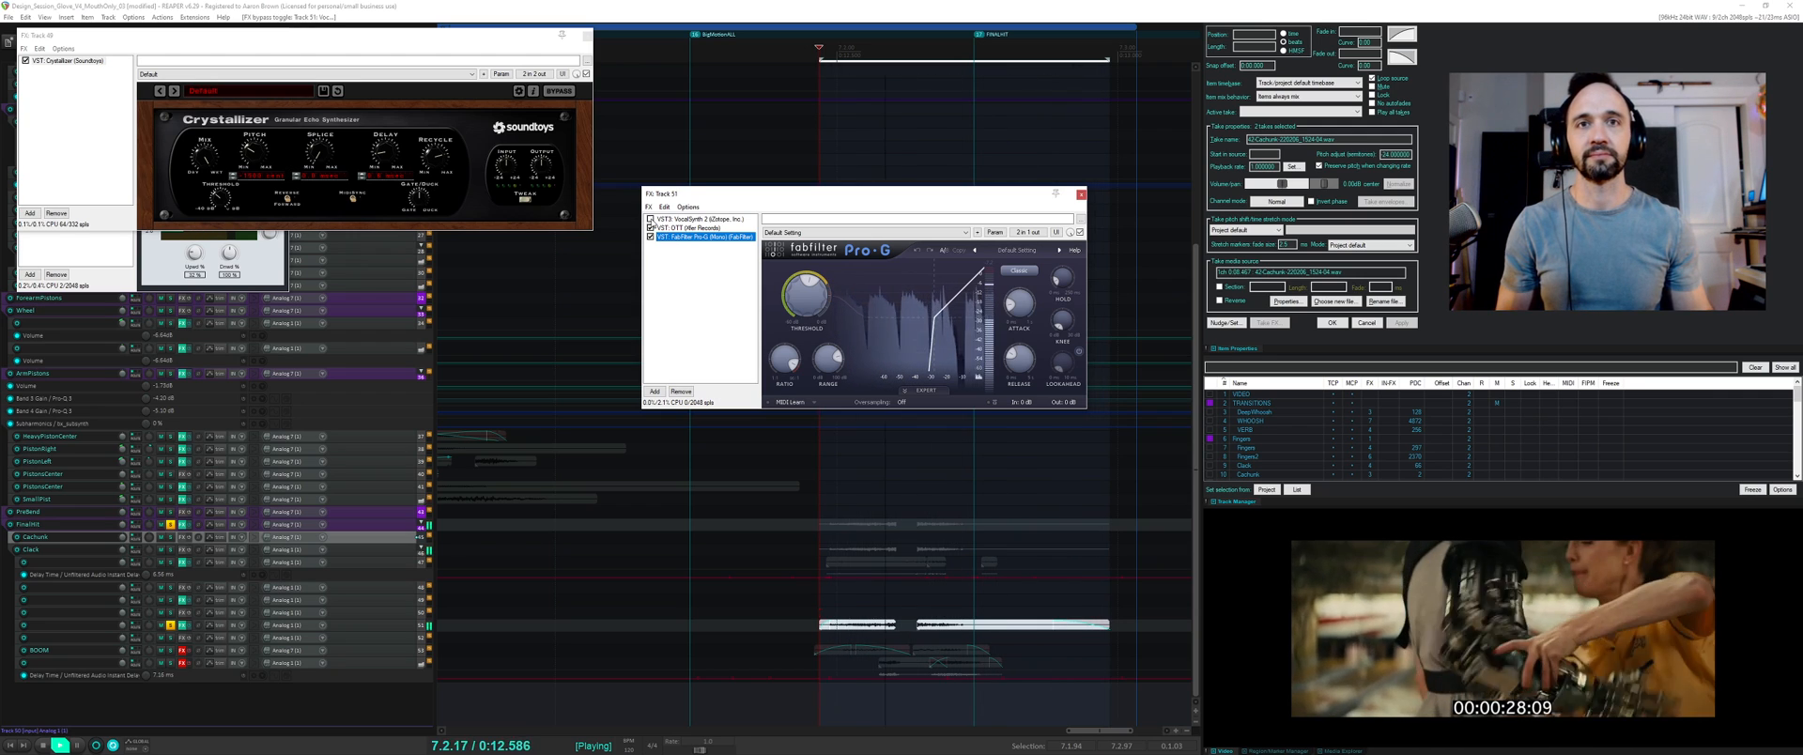
pyautogui.click(676, 218)
pyautogui.press('space')
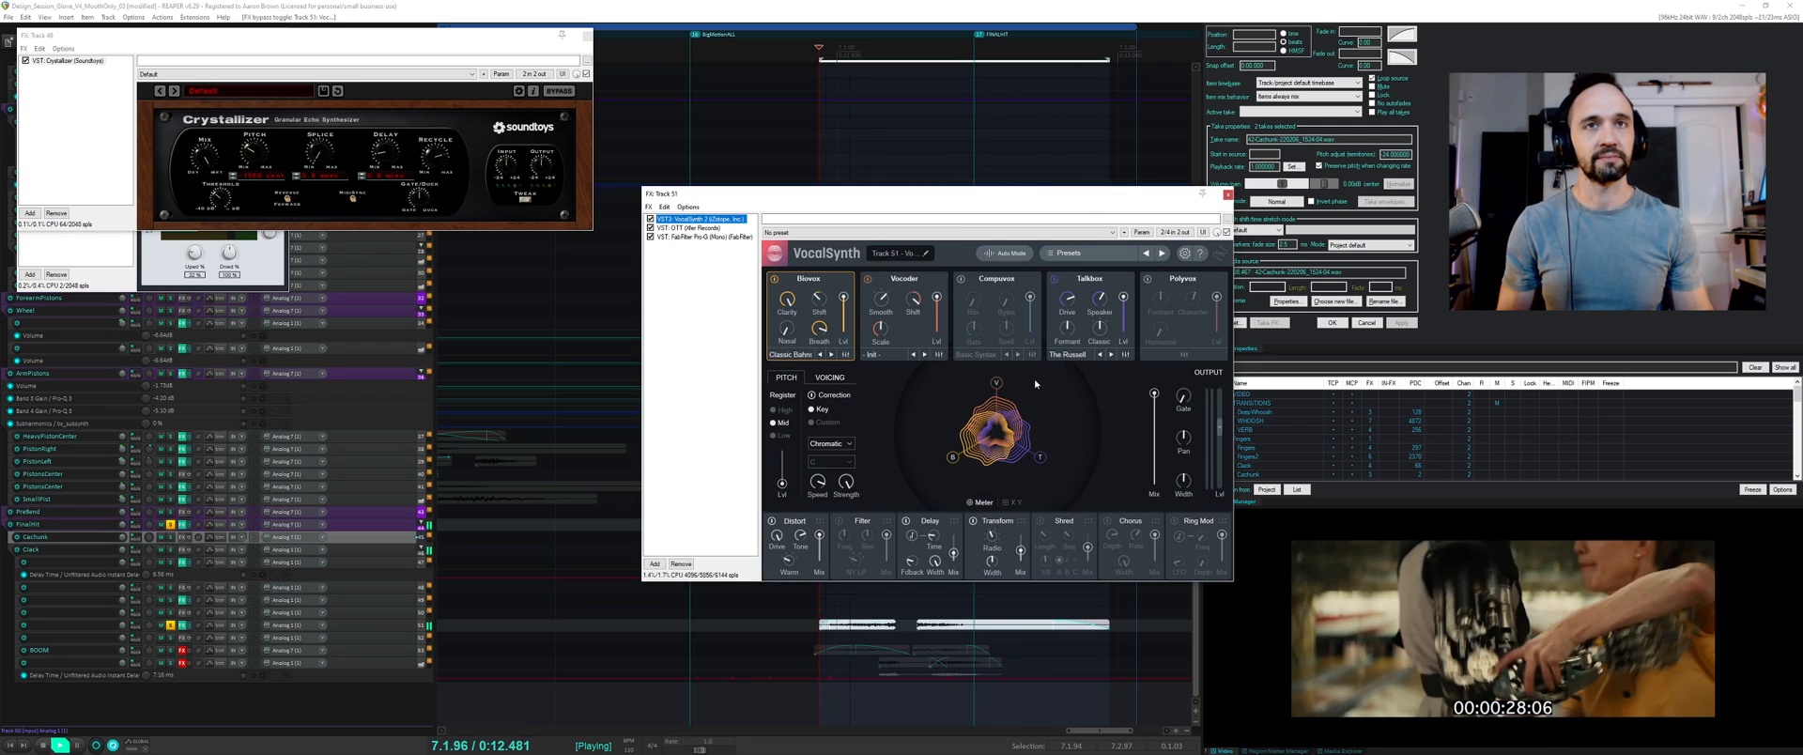
# - Lower the Biovox and Vocoder levels in track 51's VocalSynth, and switch off its Delay and Transform effects
pyautogui.click(869, 280)
pyautogui.press('space')
pyautogui.click(868, 279)
pyautogui.moveTo(936, 295); pyautogui.dragTo(852, 299)
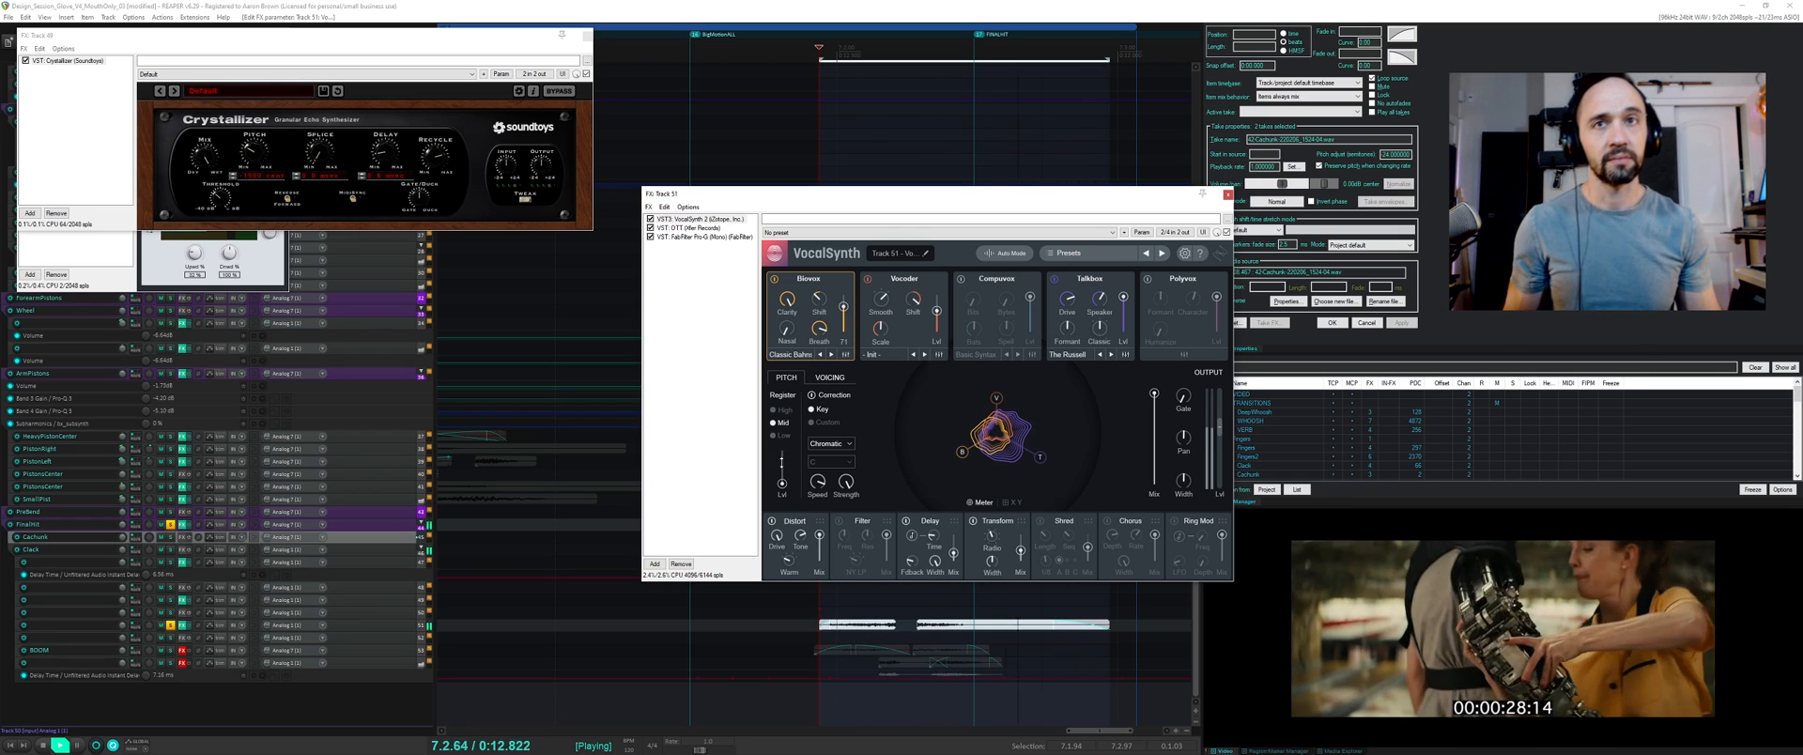
pyautogui.click(906, 521)
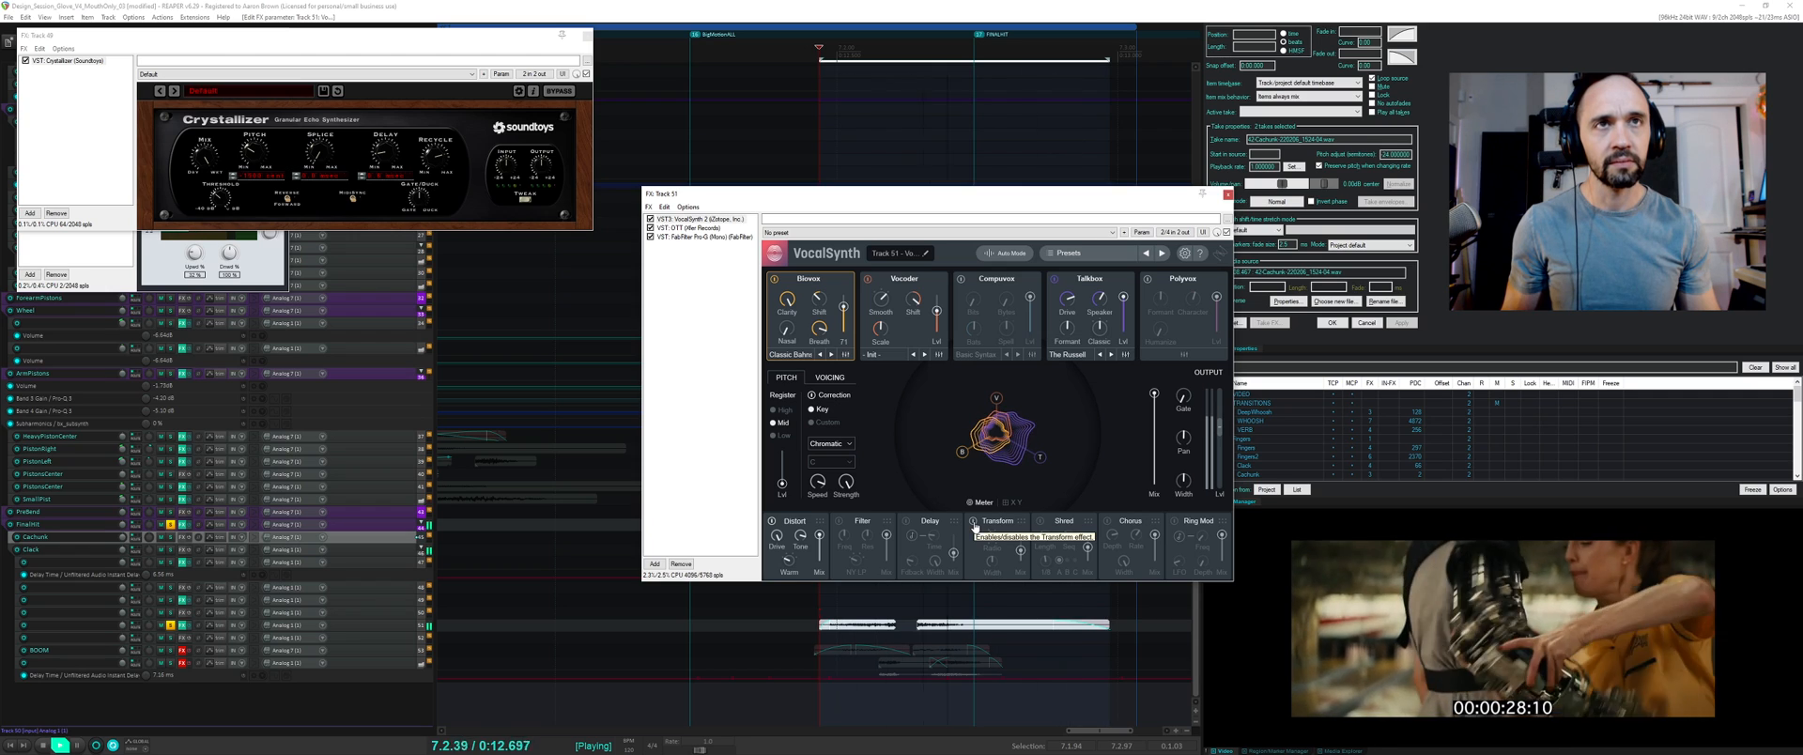
# - Lower VocalSynth's Talkbox level and enable the Polyvox module at a reduced level during playback
pyautogui.moveTo(1123, 297); pyautogui.dragTo(1123, 328)
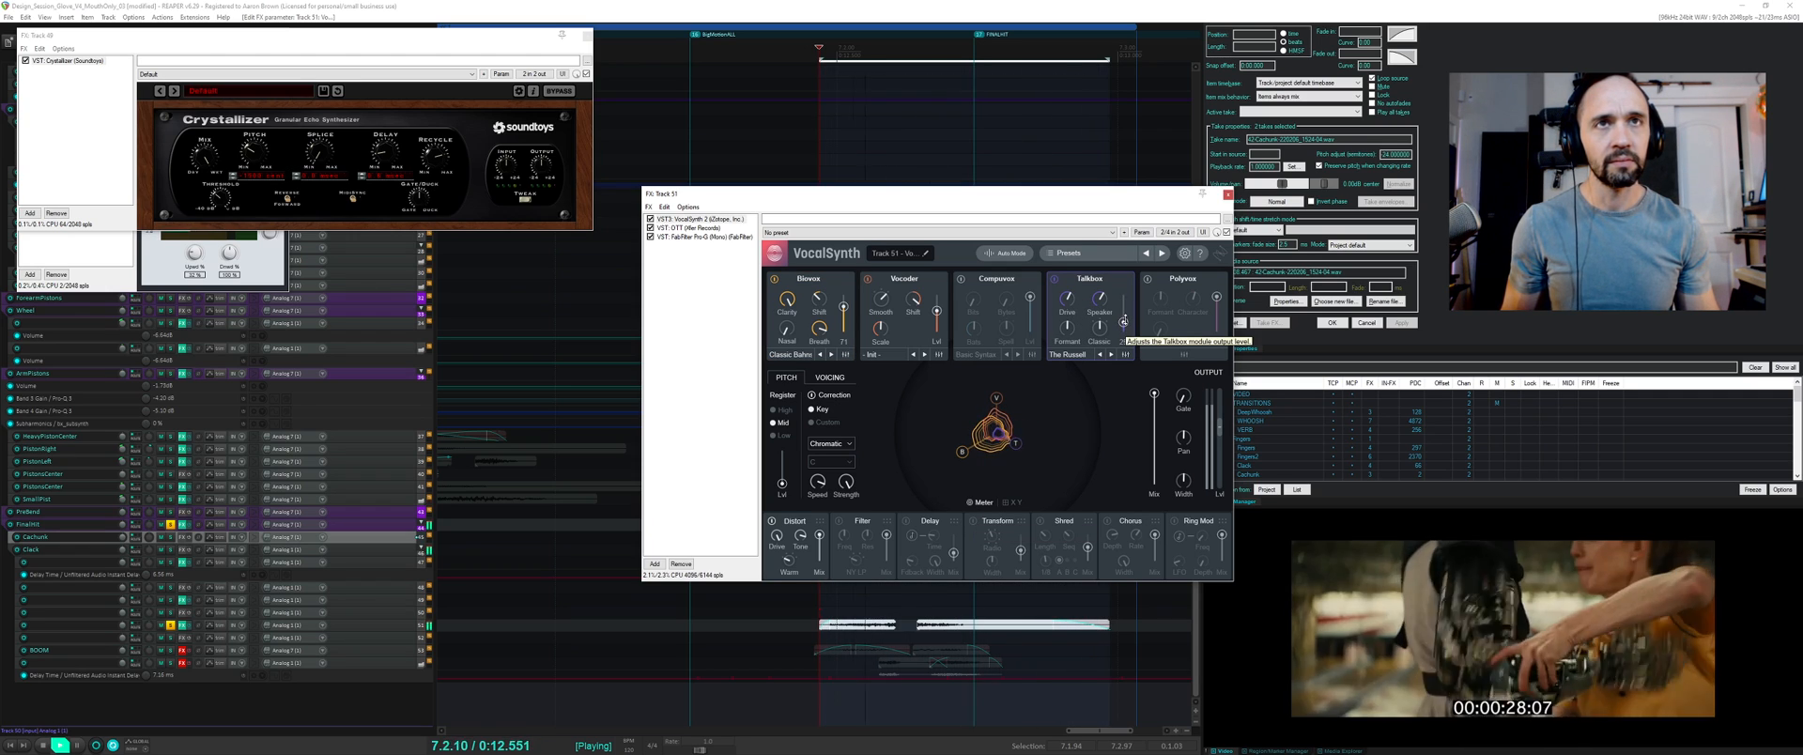
pyautogui.click(1147, 279)
pyautogui.moveTo(1216, 298); pyautogui.dragTo(1216, 320)
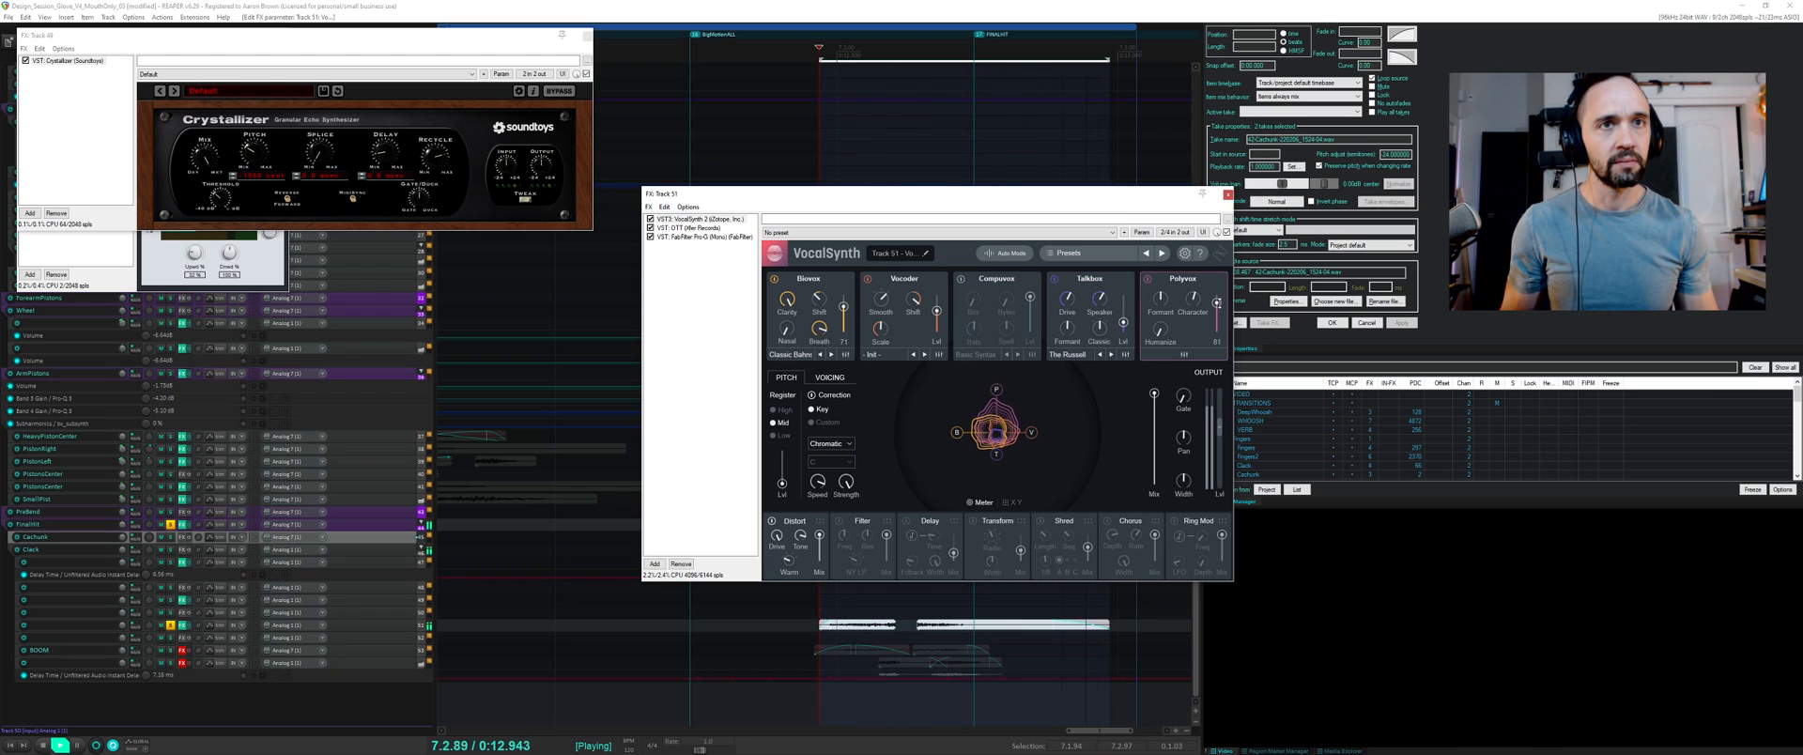
# - Enable VocalSynth's Ring Mod effect, adjust its mix and frequency during playback, and stop playback
pyautogui.press('space')
pyautogui.moveTo(1221, 535); pyautogui.dragTo(1221, 553)
pyautogui.press('space')
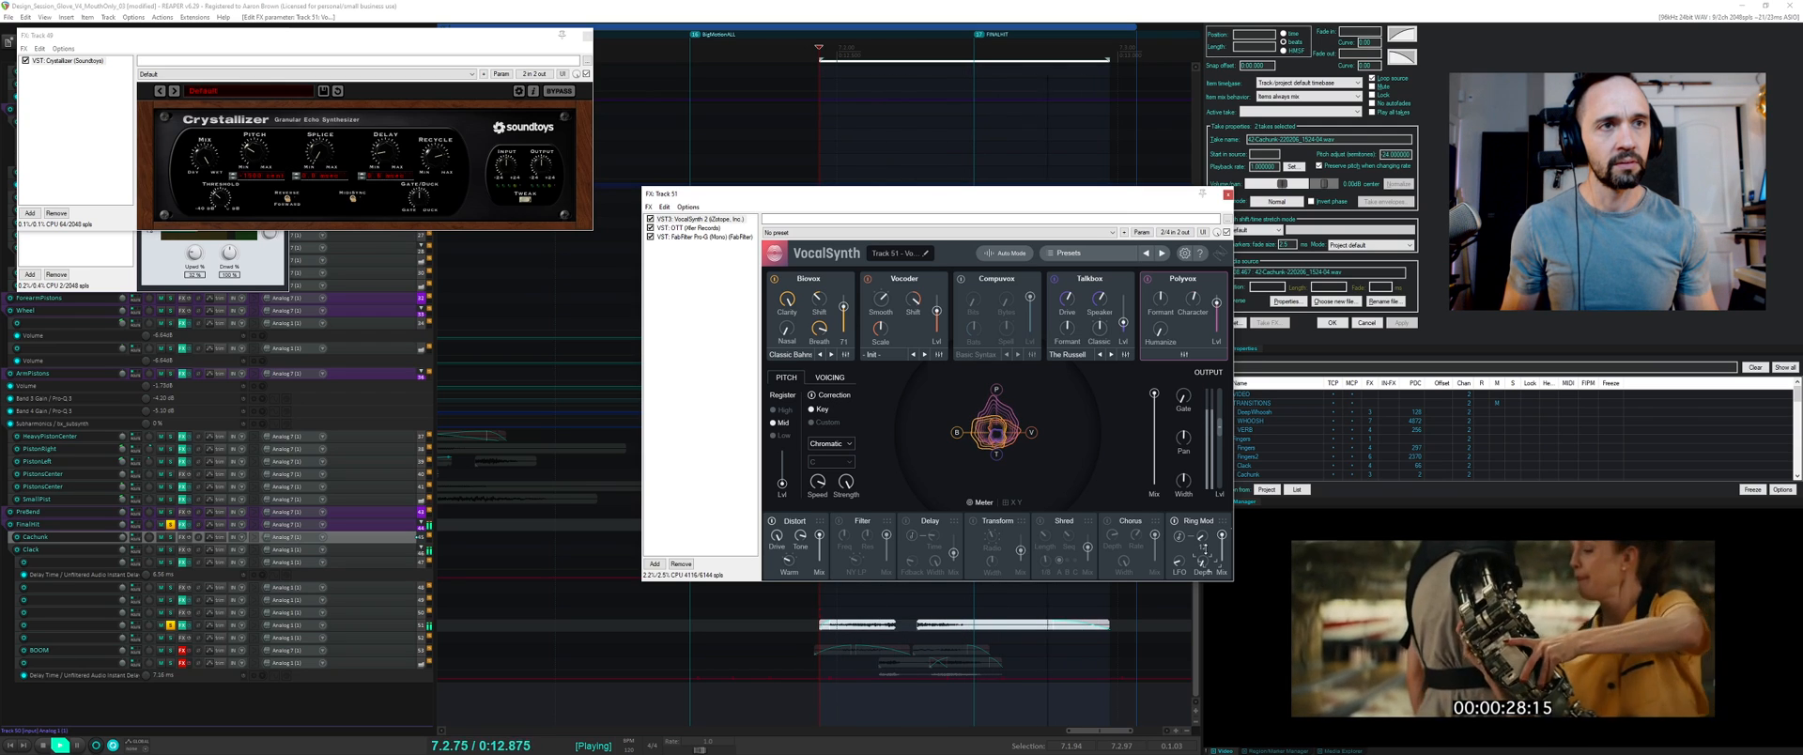
pyautogui.moveTo(1206, 551); pyautogui.dragTo(1208, 537)
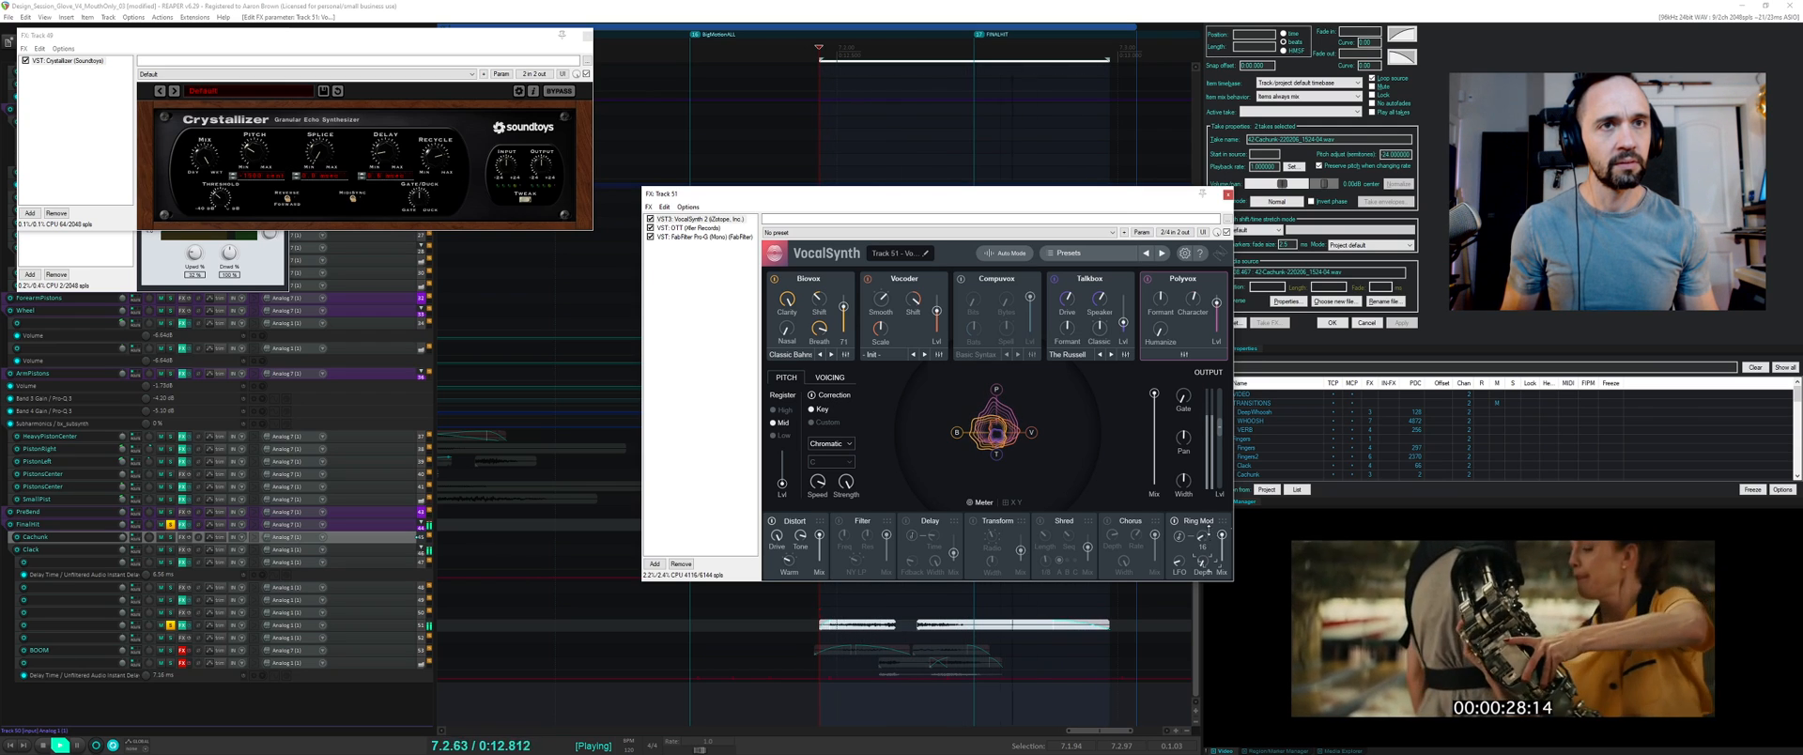
pyautogui.press('space')
# - Show a track envelope for VocalSynth's Ring Mod frequency and move the effect window clear of the envelope lane
pyautogui.click(1141, 231)
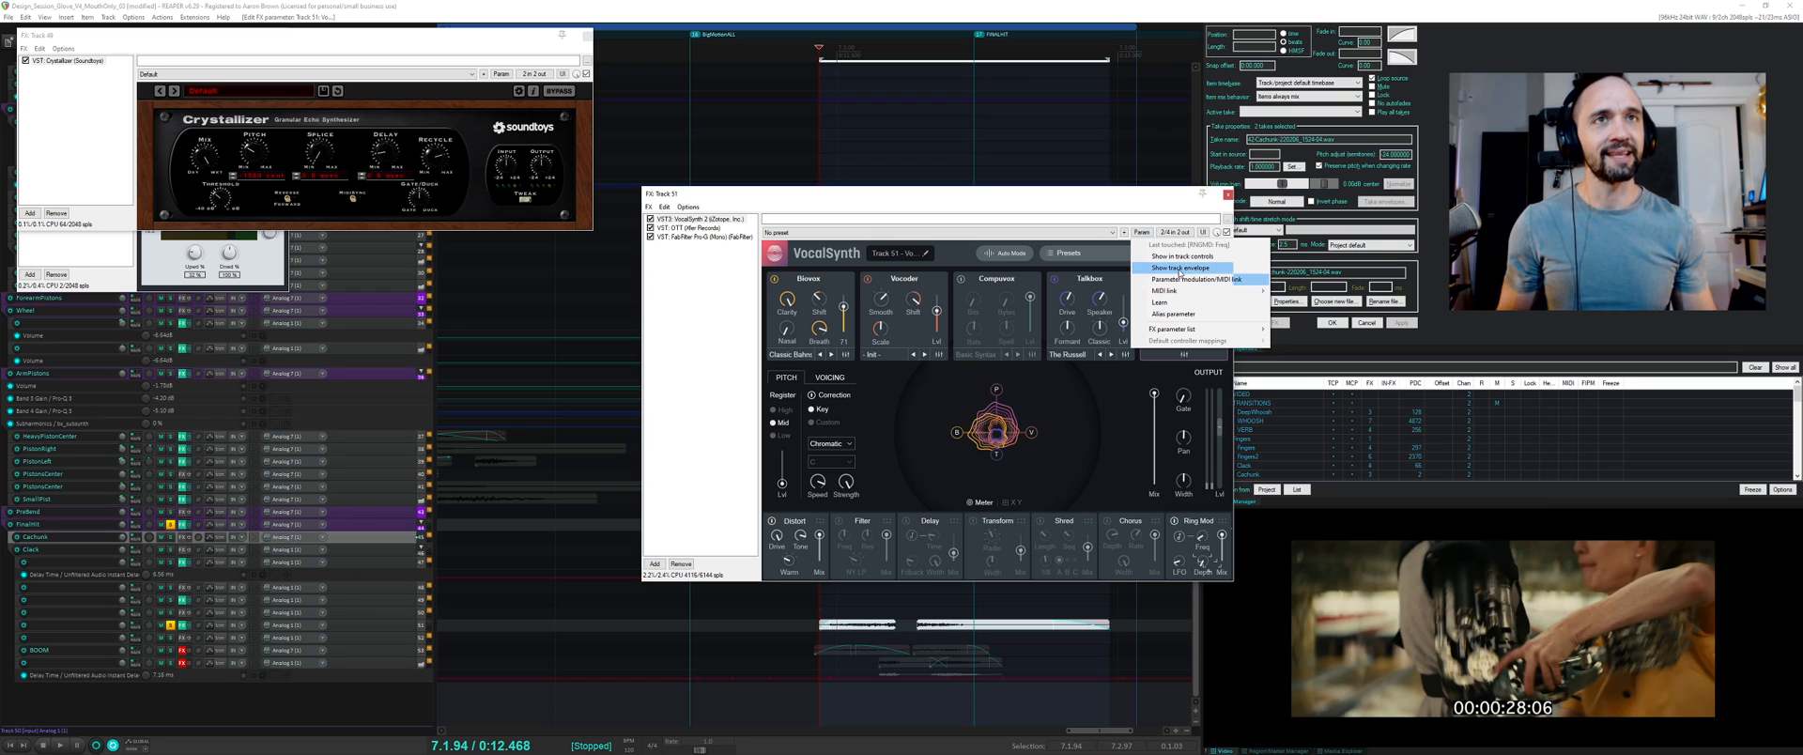
pyautogui.click(1180, 271)
pyautogui.scroll(1, 915, 644)
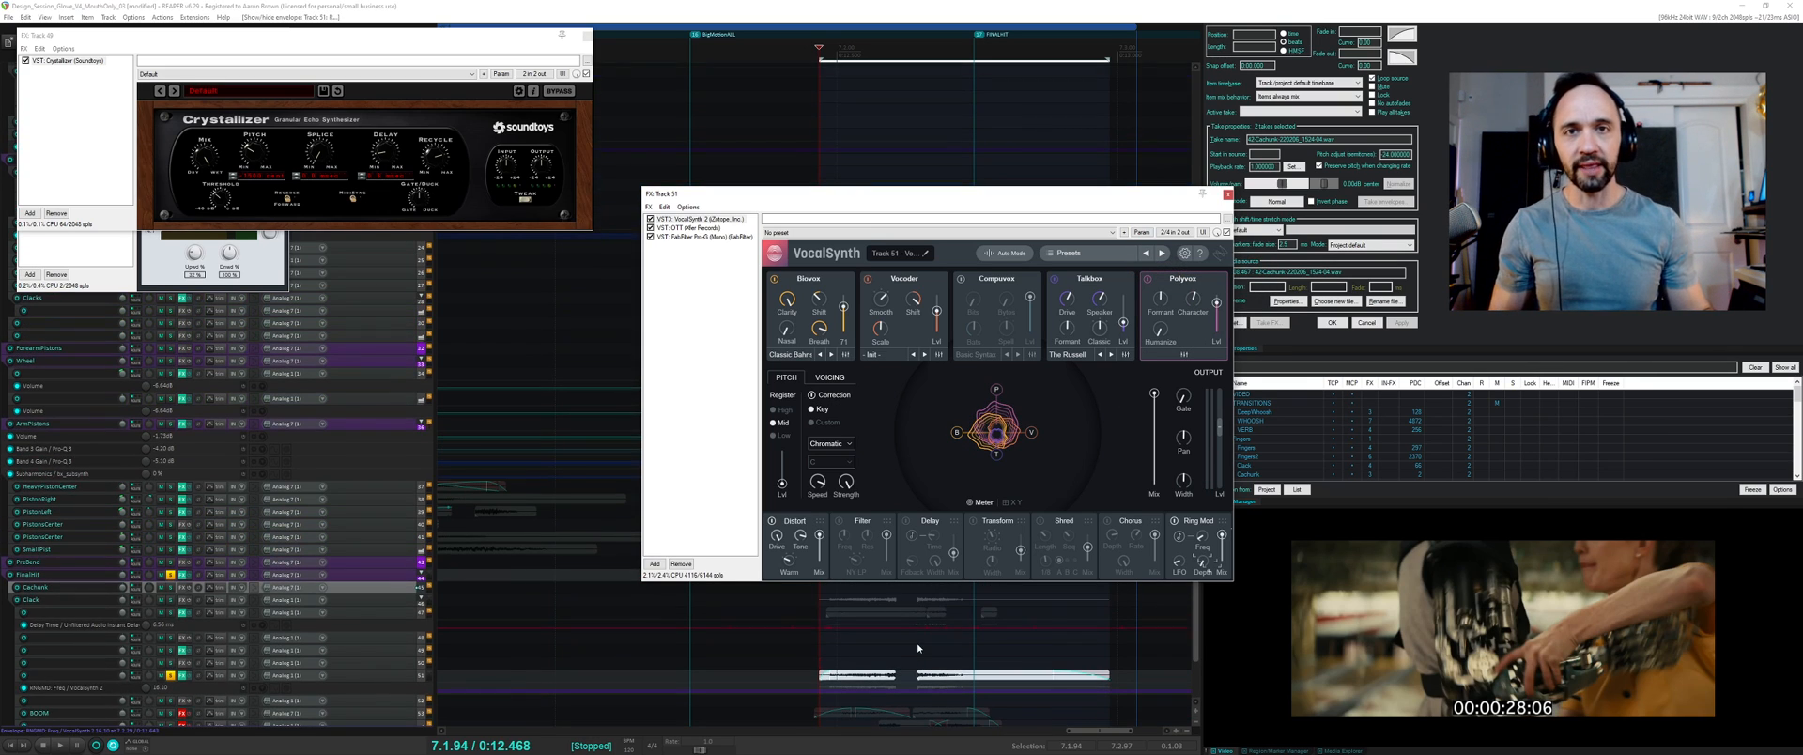
pyautogui.scroll(3, 918, 648)
pyautogui.moveTo(1212, 194); pyautogui.dragTo(762, 116)
# - Shape the Ring Mod frequency envelope with a point beneath the first Cachunk clip and play the layer
pyautogui.click(818, 605)
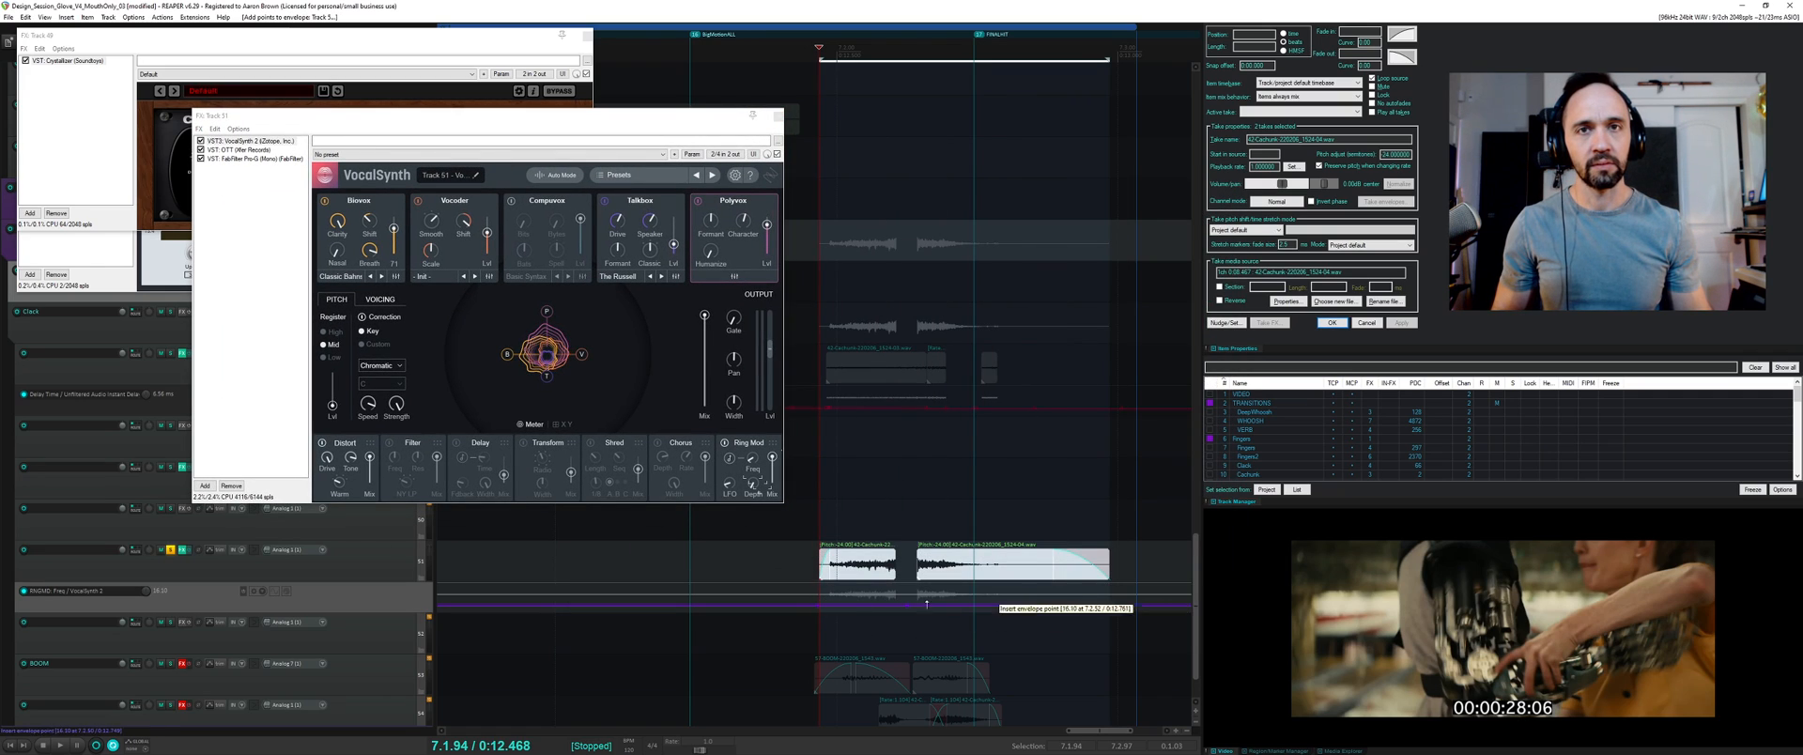
pyautogui.moveTo(907, 605); pyautogui.dragTo(891, 598)
pyautogui.press('space')
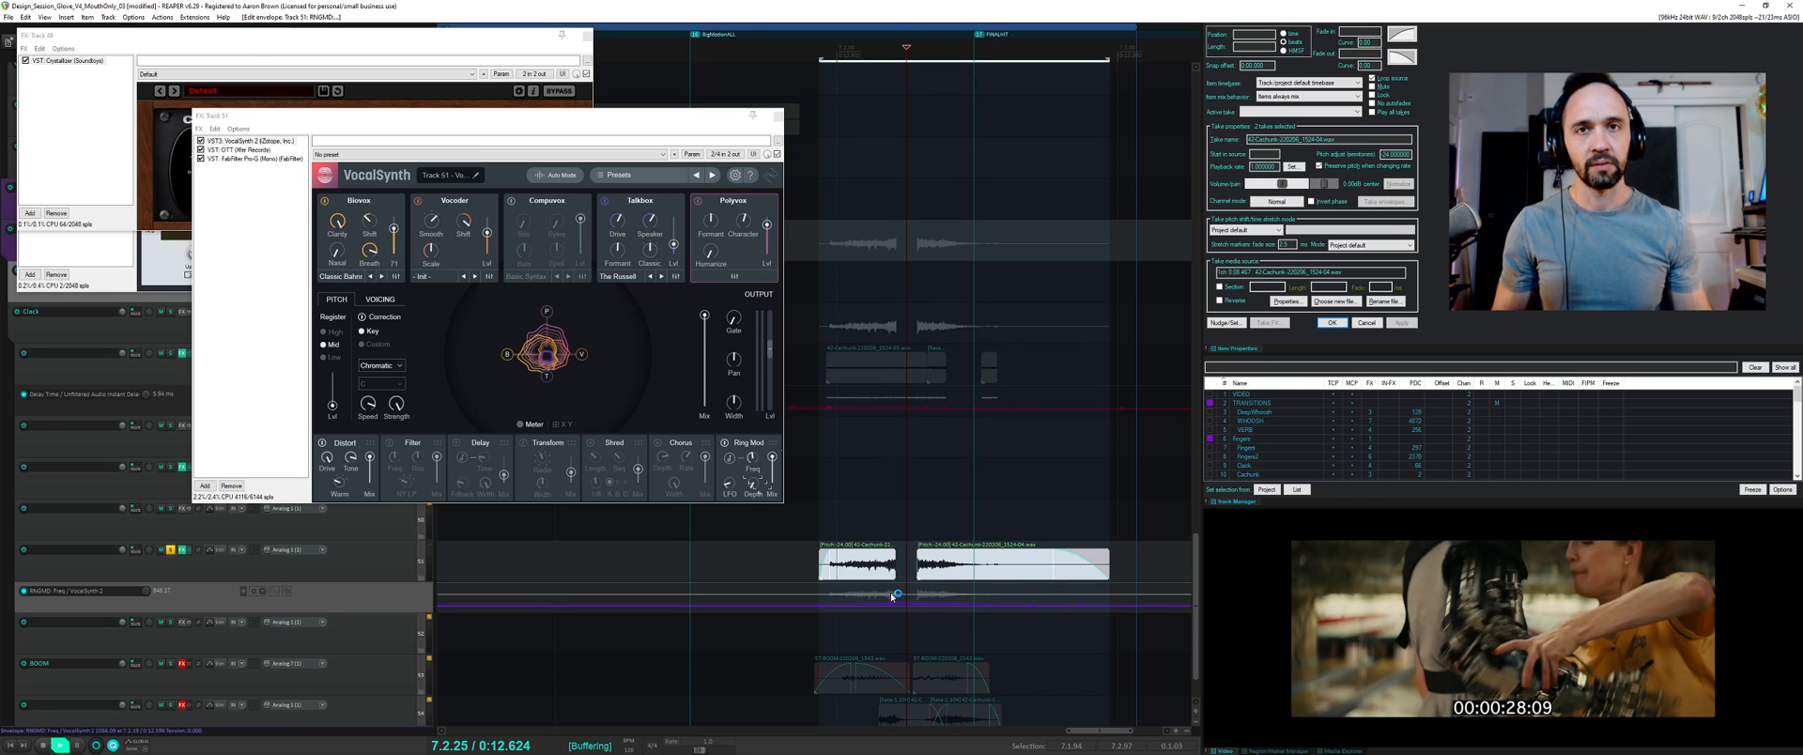